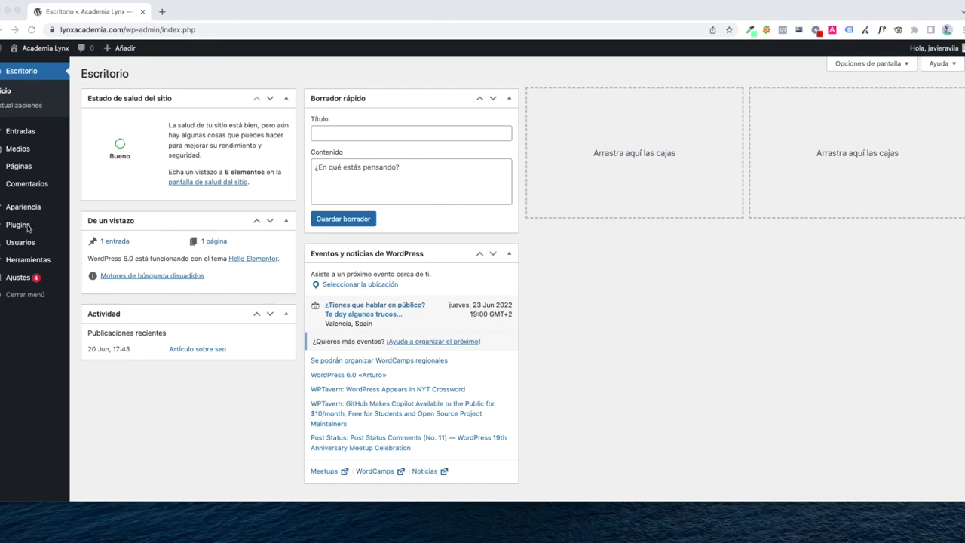
# Search 'Elementor' among new plugins, then install and activate Elementor Website Builder
pyautogui.moveTo(27, 230)
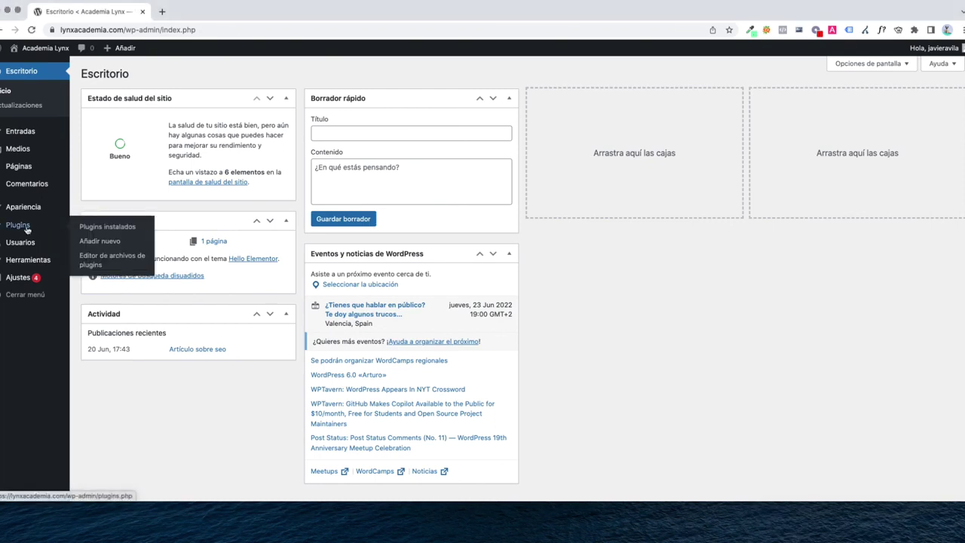
pyautogui.click(89, 242)
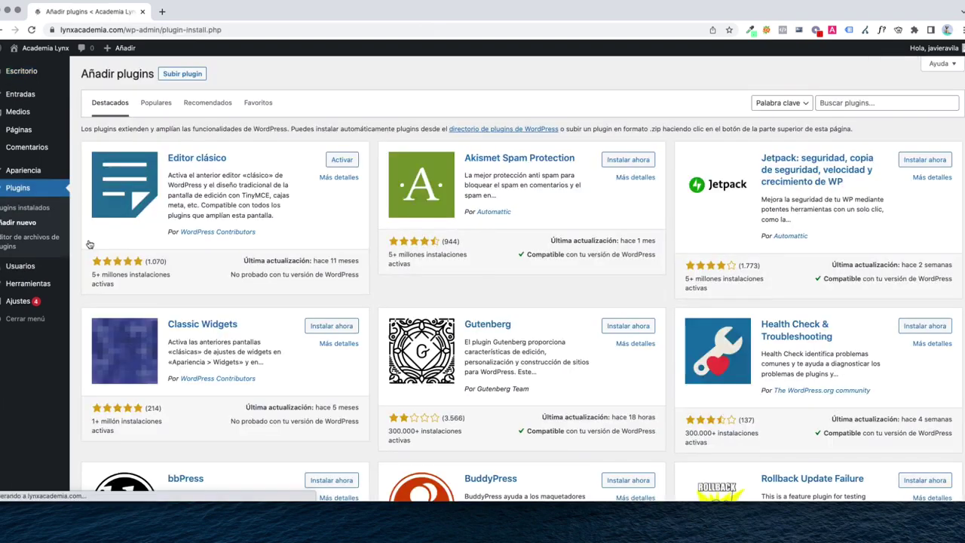
pyautogui.click(843, 105)
pyautogui.write('Elementor')
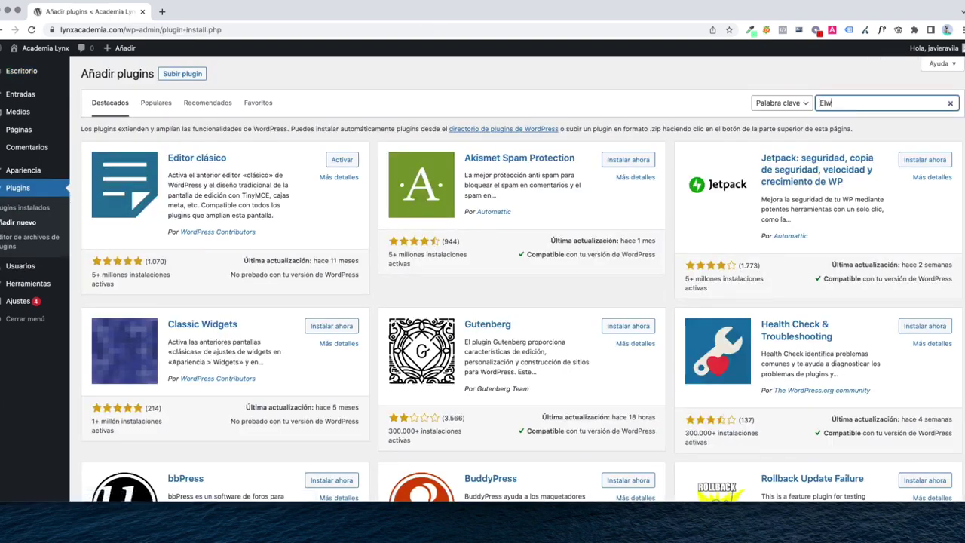
pyautogui.click(349, 162)
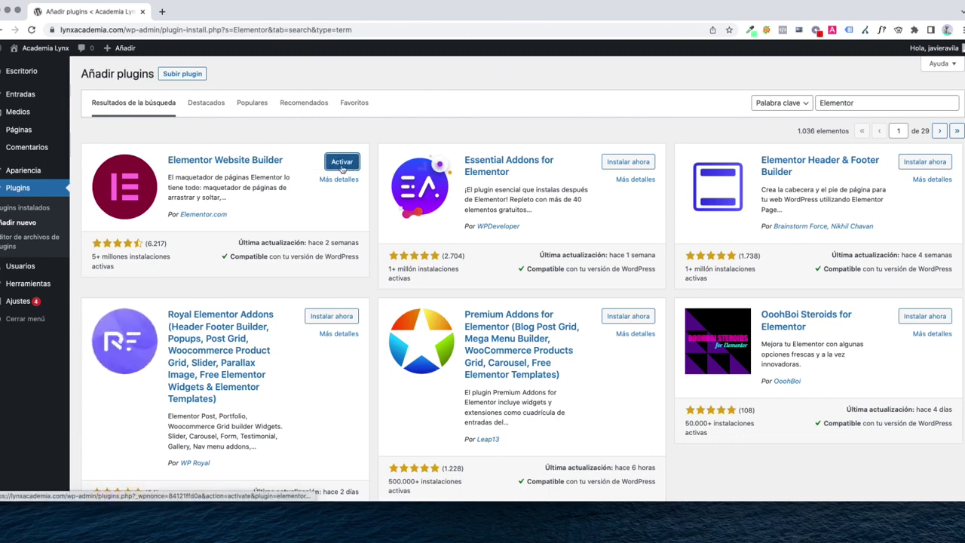
pyautogui.click(342, 163)
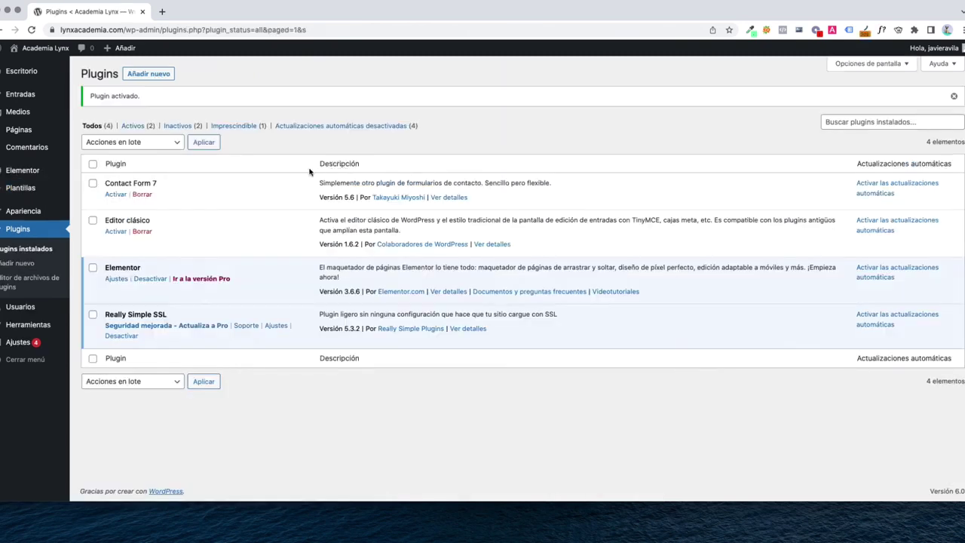
# Search 'rank math seo', then install and activate the Rank Math SEO plugin
pyautogui.click(158, 77)
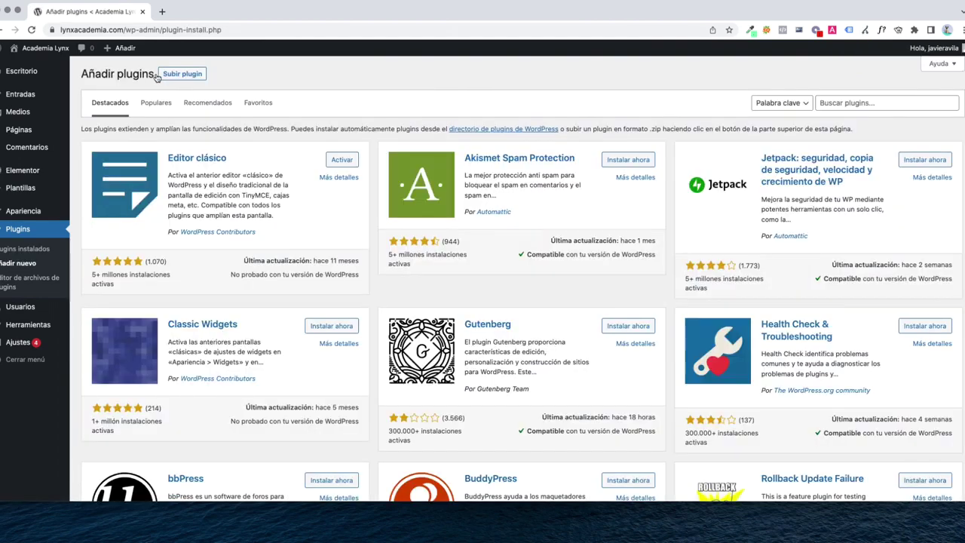
pyautogui.click(853, 104)
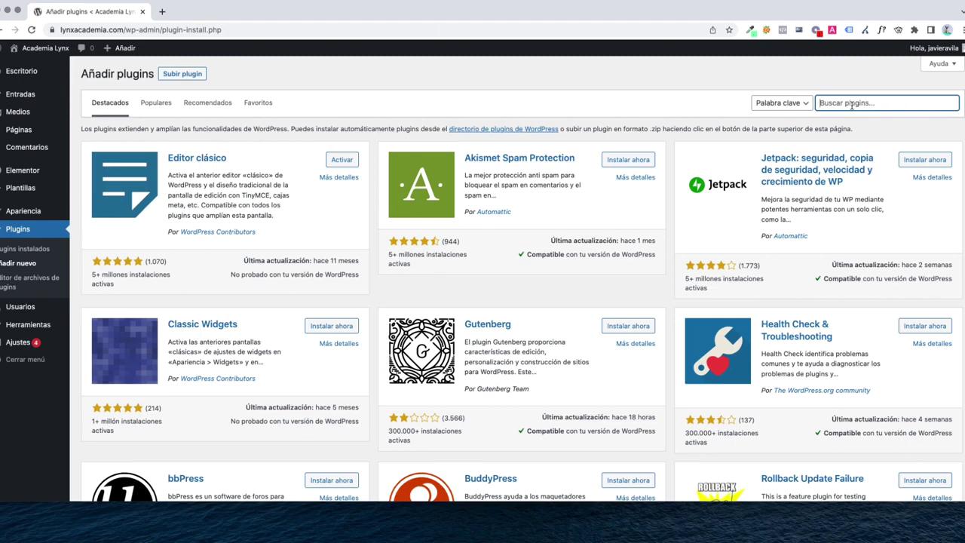
pyautogui.write('rank math seo')
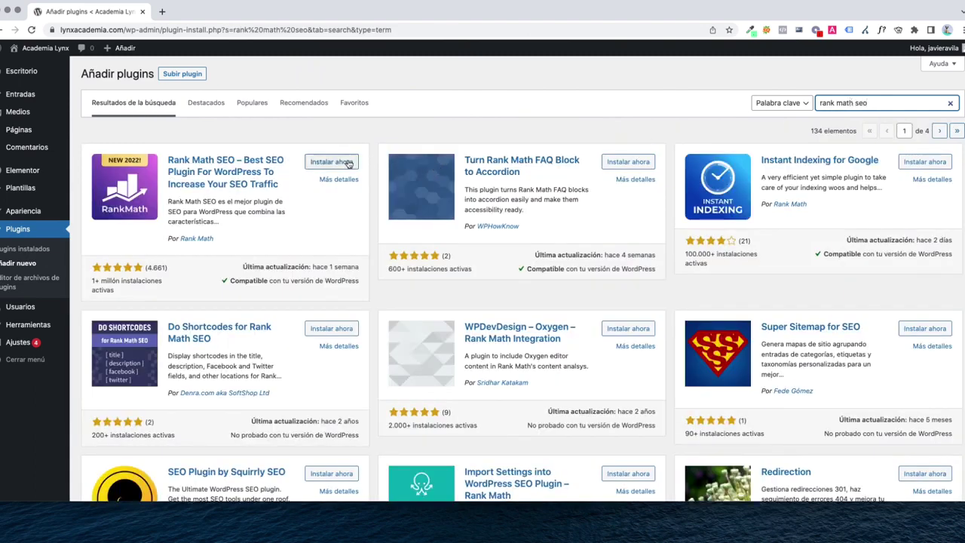
pyautogui.click(346, 163)
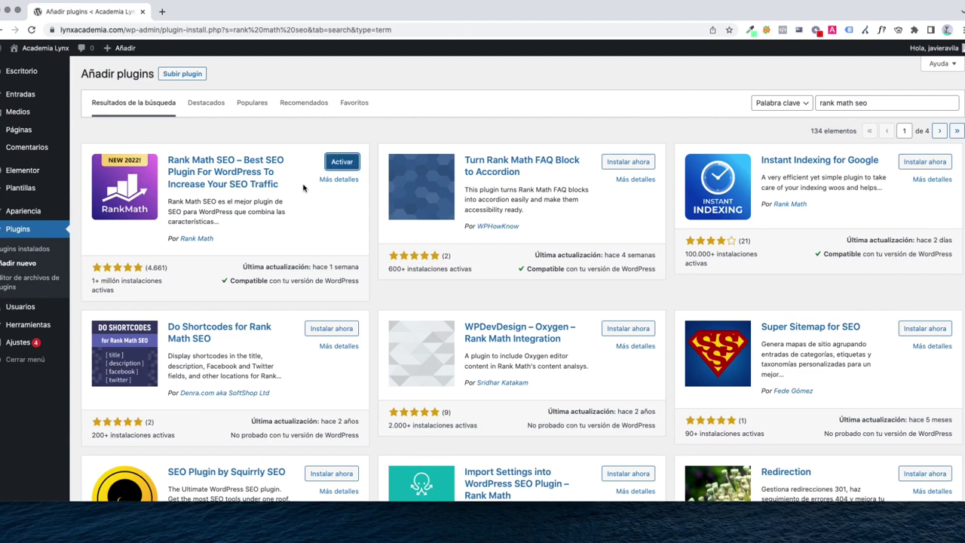
pyautogui.click(337, 165)
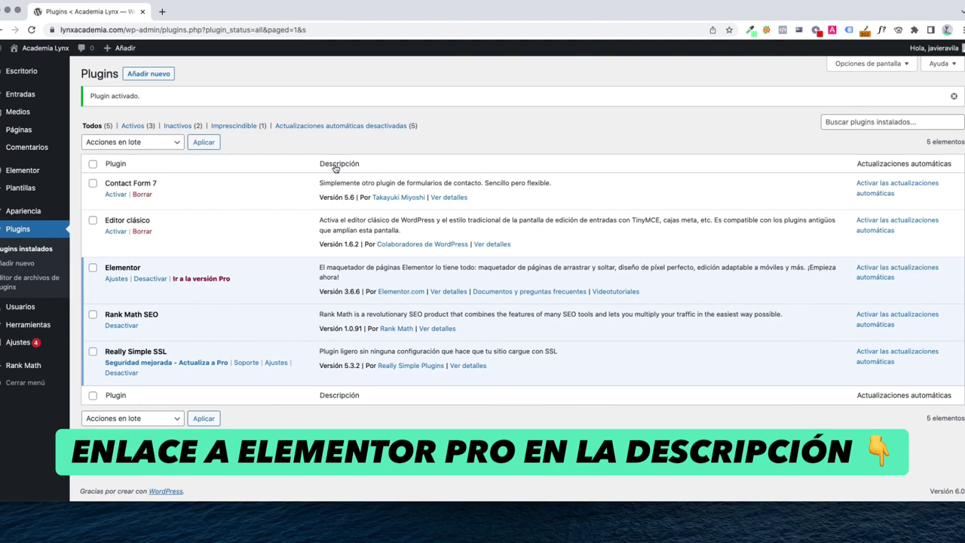
# Load elementor.com in a new browser tab
pyautogui.press('super+t')
pyautogui.write('elementor.com')
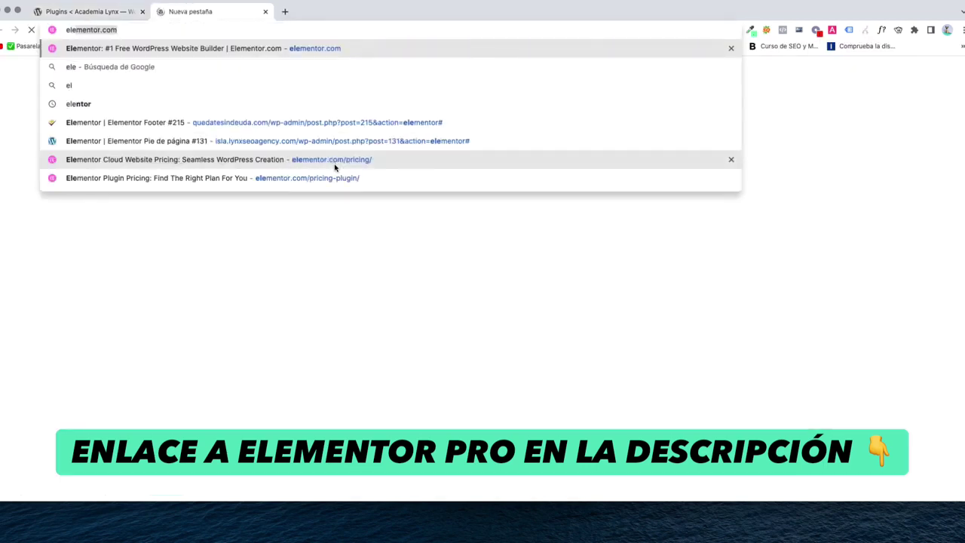
pyautogui.press('Return')
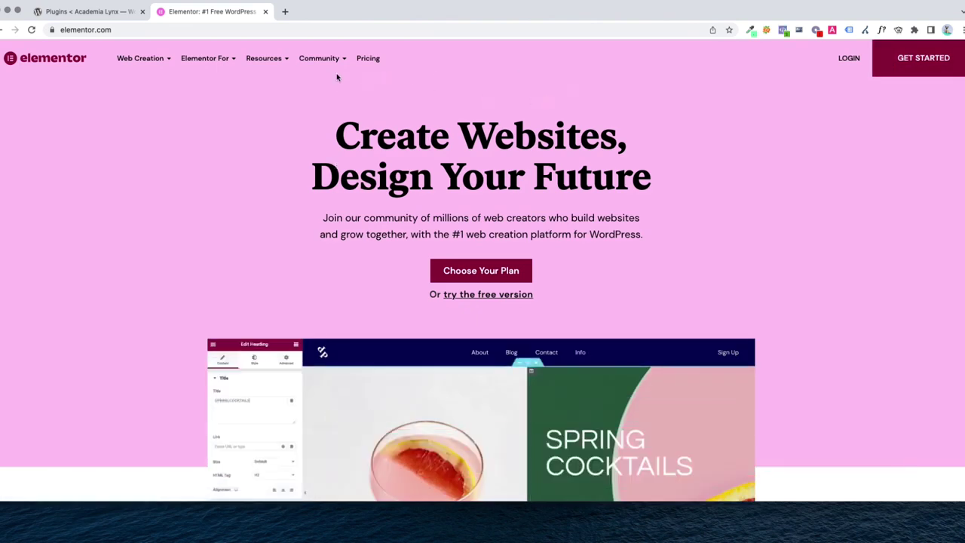
# Review the Website Builder Pro plans on the pricing page and sign in to the Elementor account
pyautogui.click(373, 60)
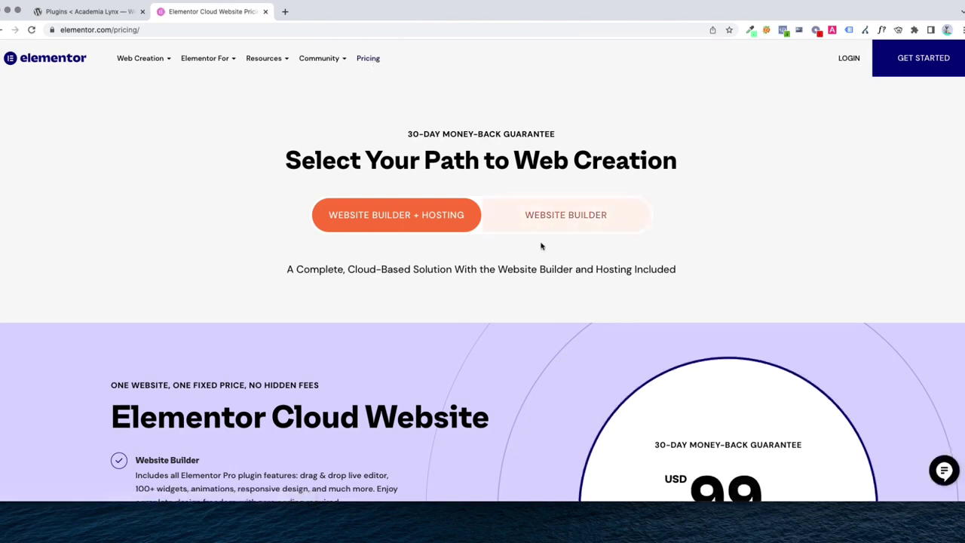
pyautogui.click(566, 231)
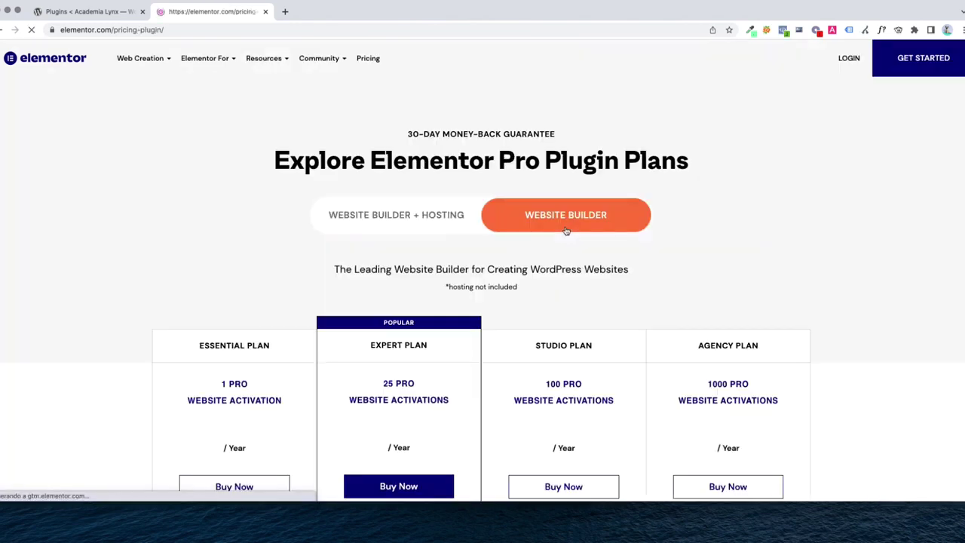
pyautogui.scroll(-4, 566, 231)
pyautogui.scroll(2, 566, 231)
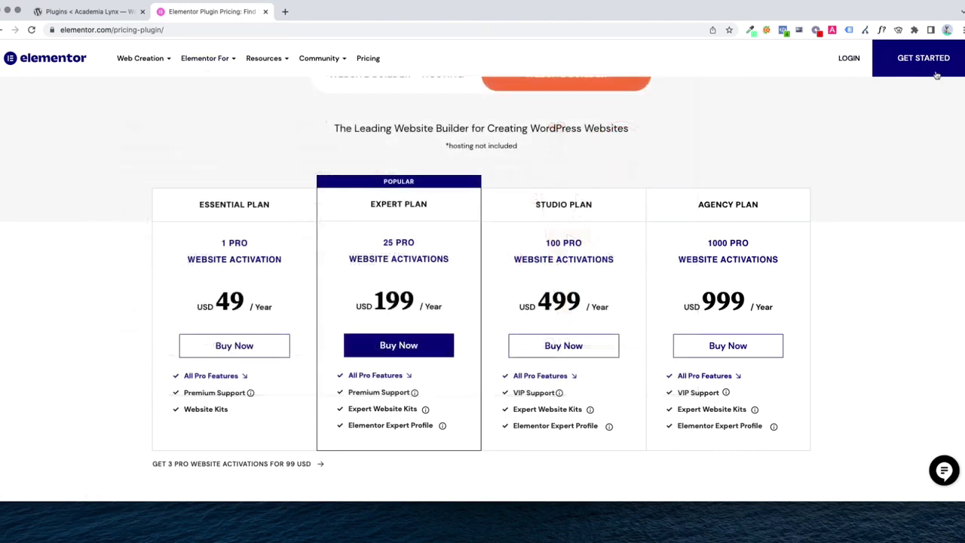
pyautogui.click(852, 67)
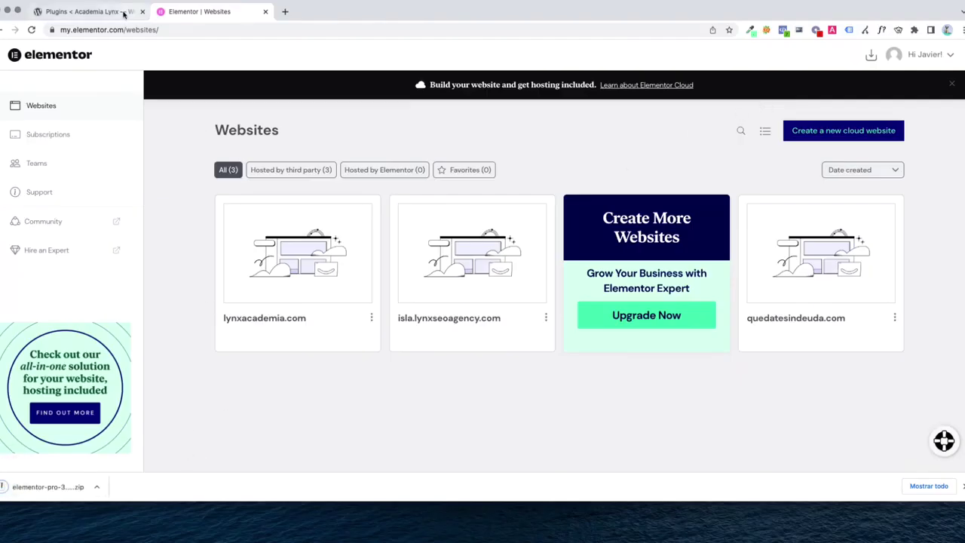
pyautogui.click(125, 14)
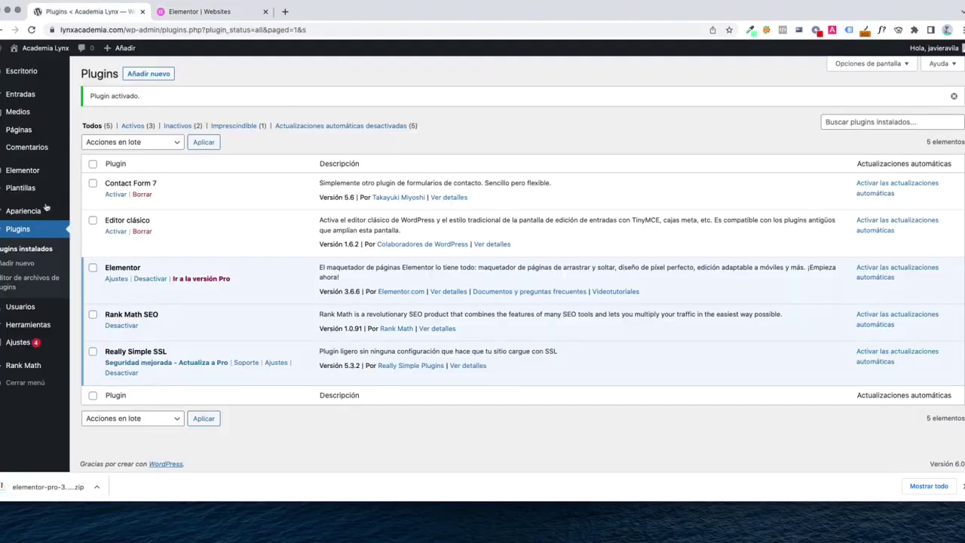
# Upload the Elementor Pro 3.7.2 zip as a new plugin, install it and activate it
pyautogui.click(138, 76)
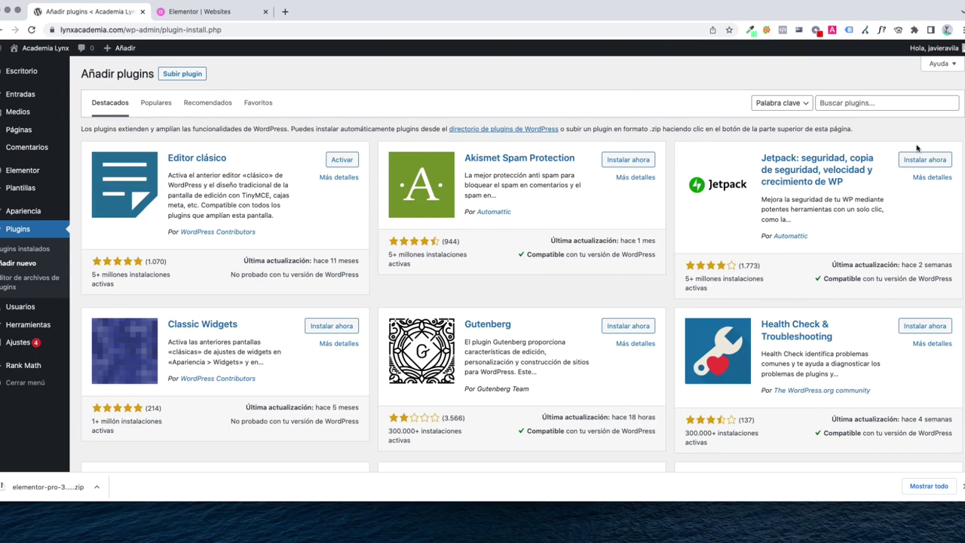
pyautogui.click(190, 75)
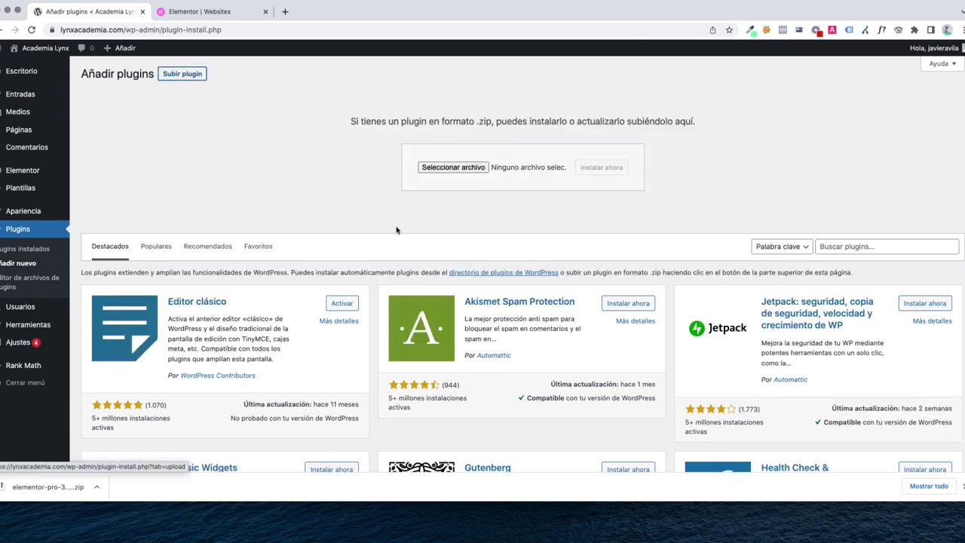
pyautogui.click(457, 168)
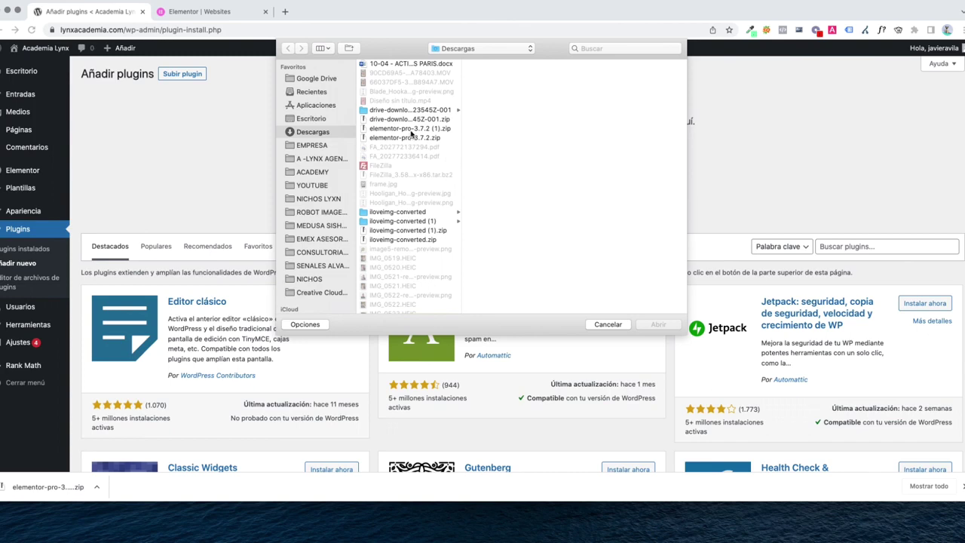
pyautogui.doubleClick(411, 132)
pyautogui.click(607, 173)
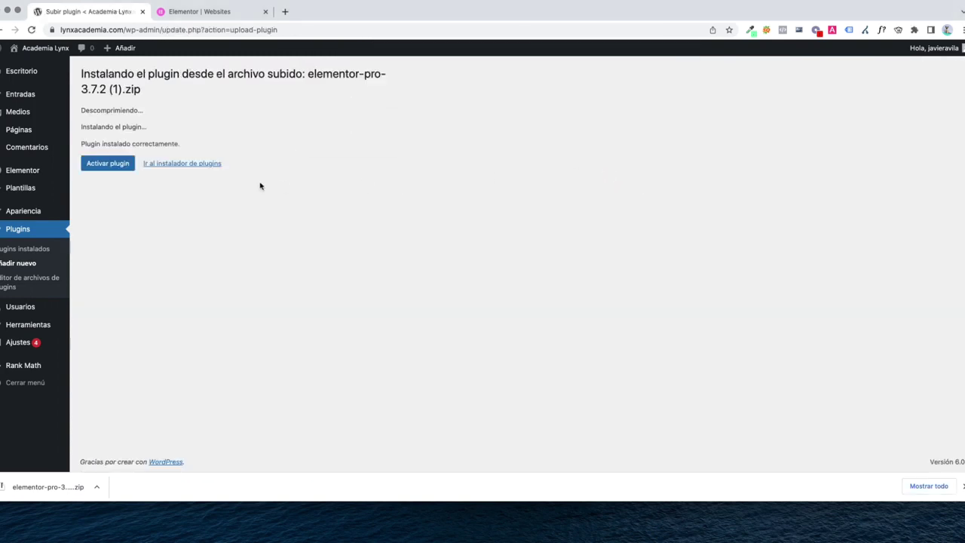
pyautogui.click(108, 165)
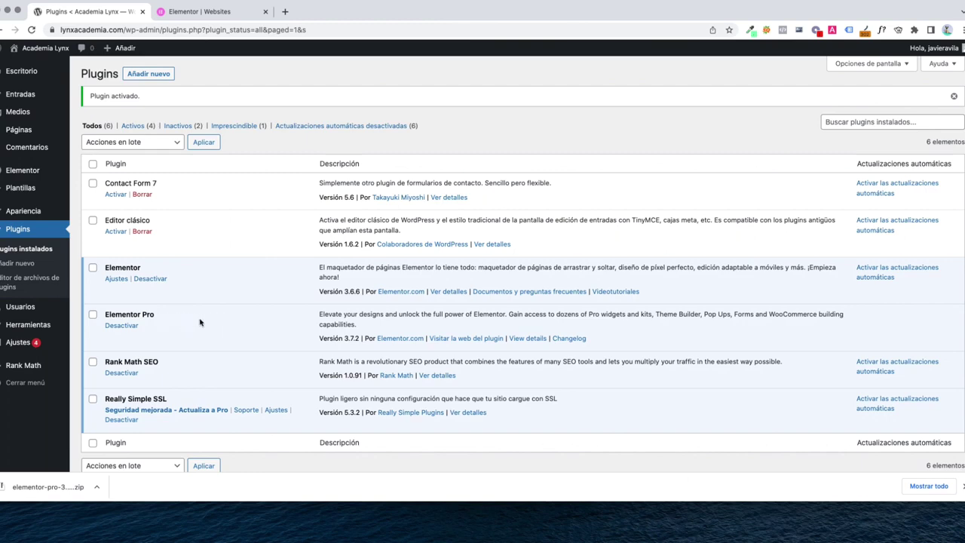
pyautogui.click(202, 5)
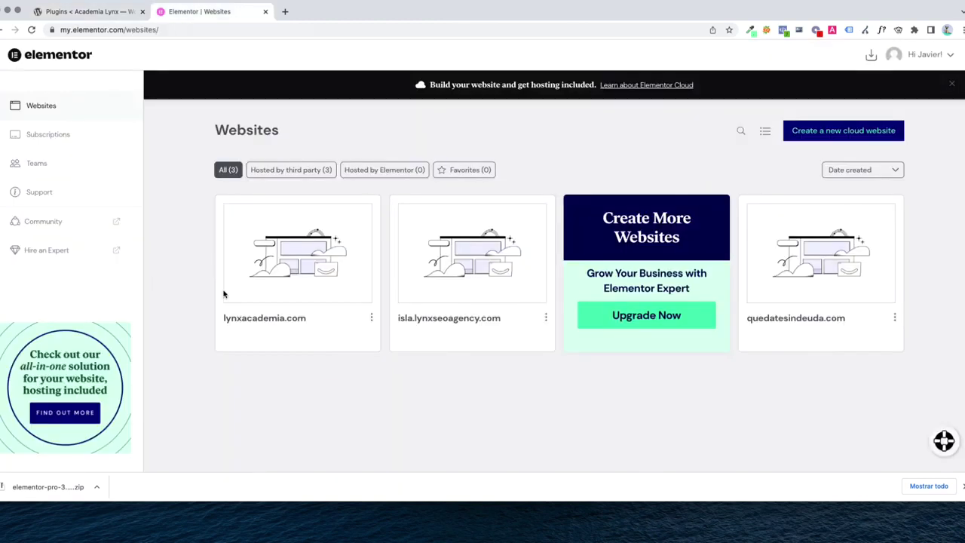
# Close the Elementor account tab and visit the live Academia Lynx site
pyautogui.click(266, 12)
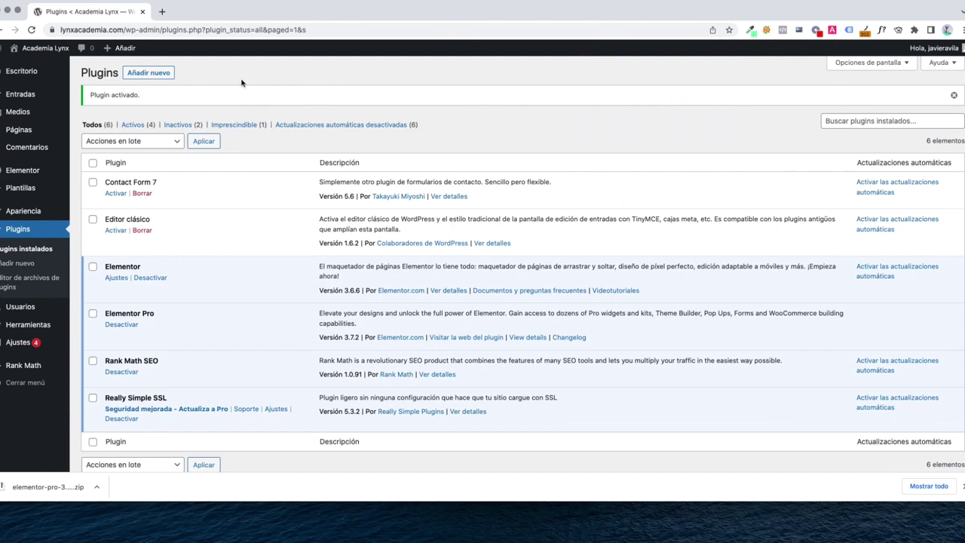
pyautogui.click(53, 51)
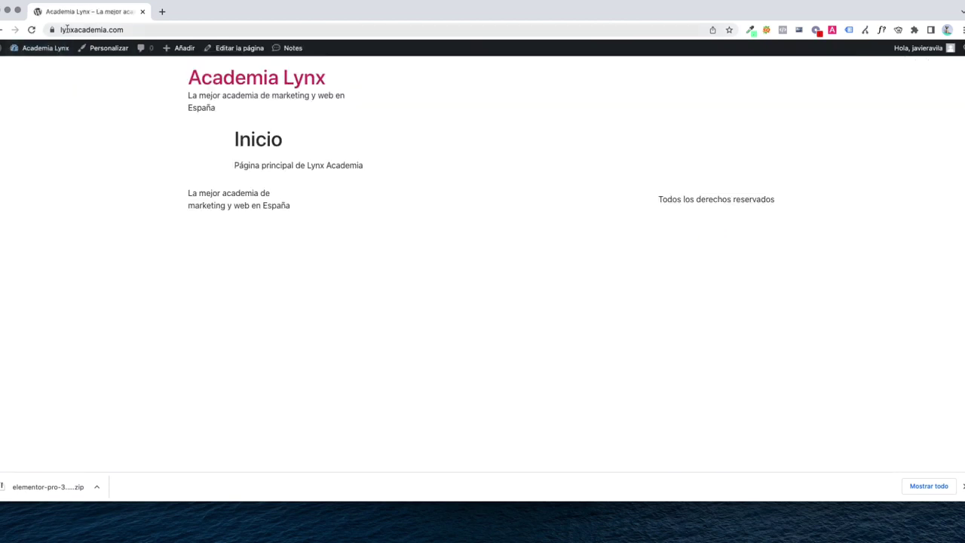
# In the customizer's site identity, set the LYNX SEO image as logo without cropping
pyautogui.click(66, 30)
pyautogui.click(154, 82)
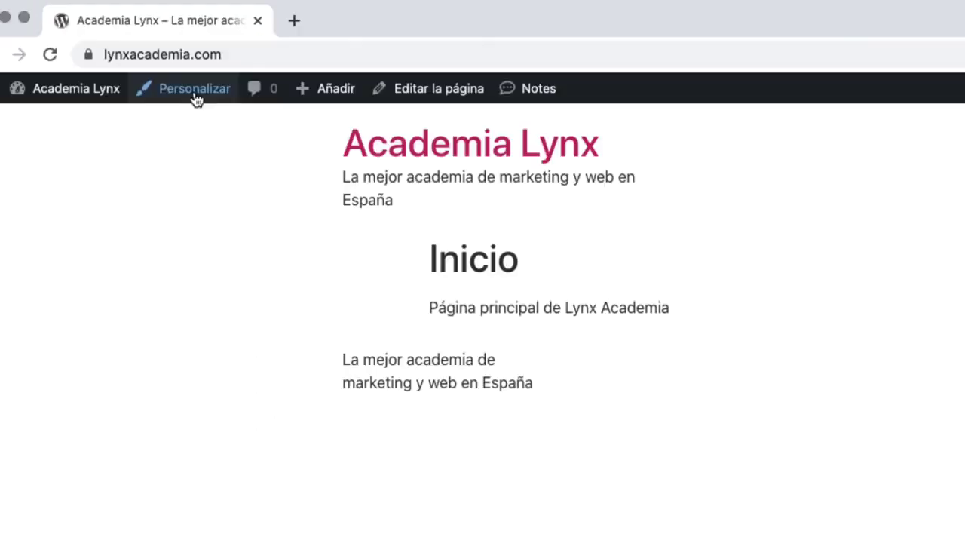
pyautogui.click(194, 94)
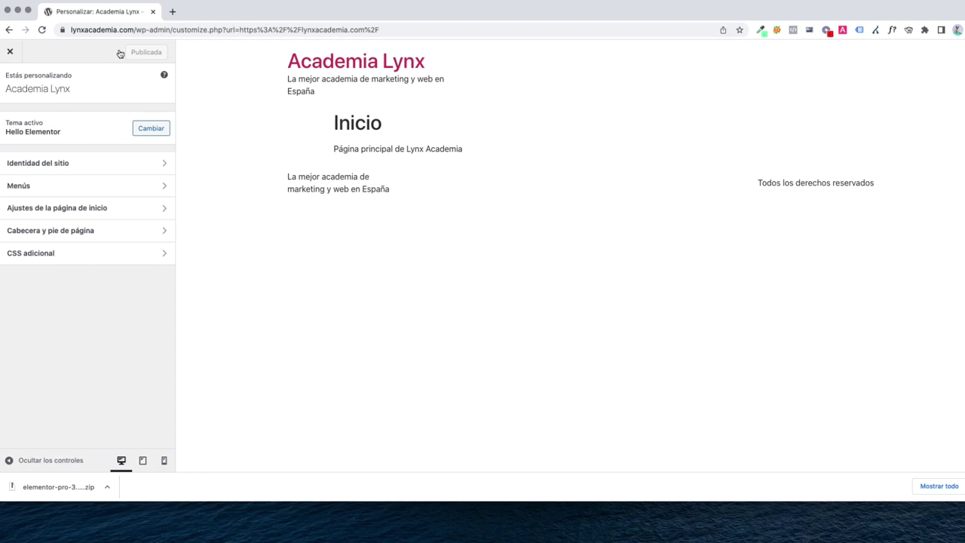
pyautogui.keyDown('shift'); pyautogui.click(319, 72); pyautogui.keyUp('shift')
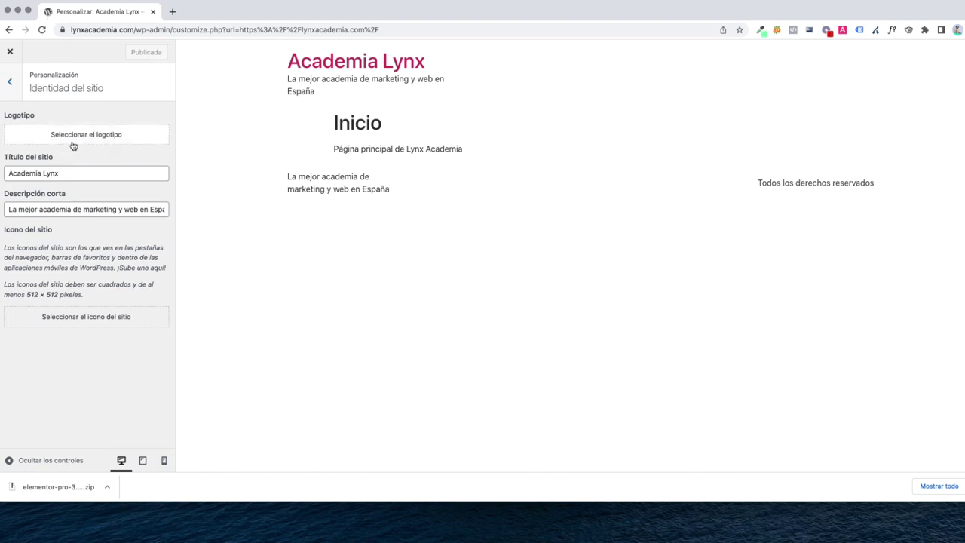
pyautogui.click(14, 89)
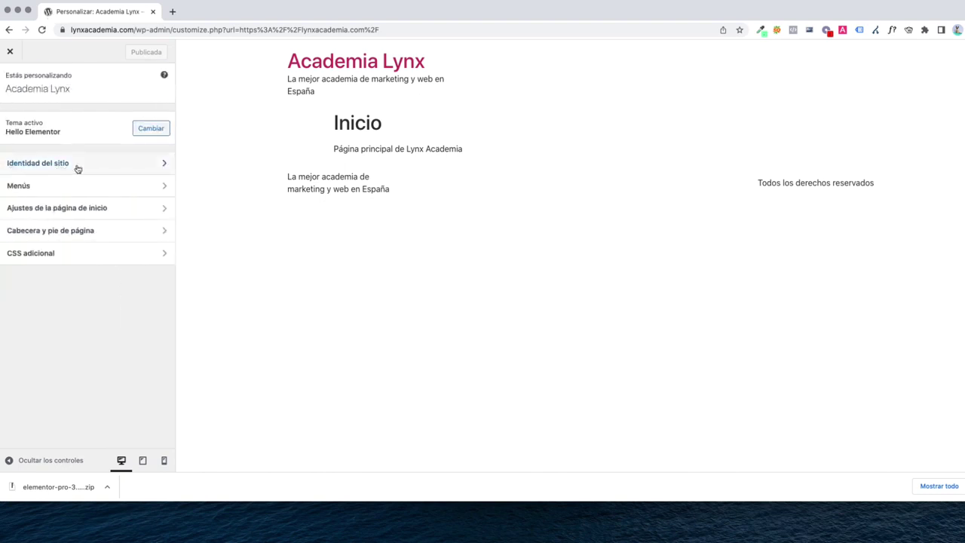
pyautogui.click(75, 165)
pyautogui.click(103, 145)
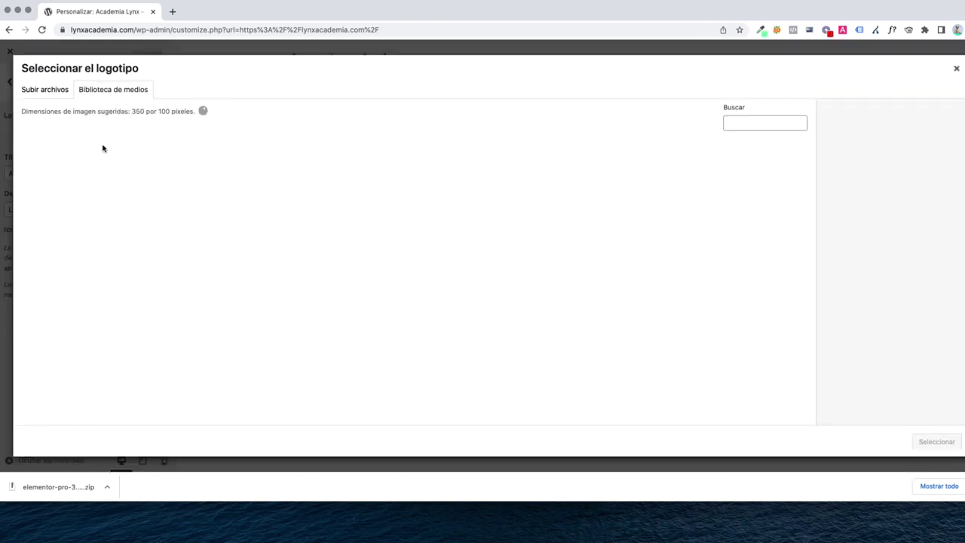
pyautogui.click(113, 175)
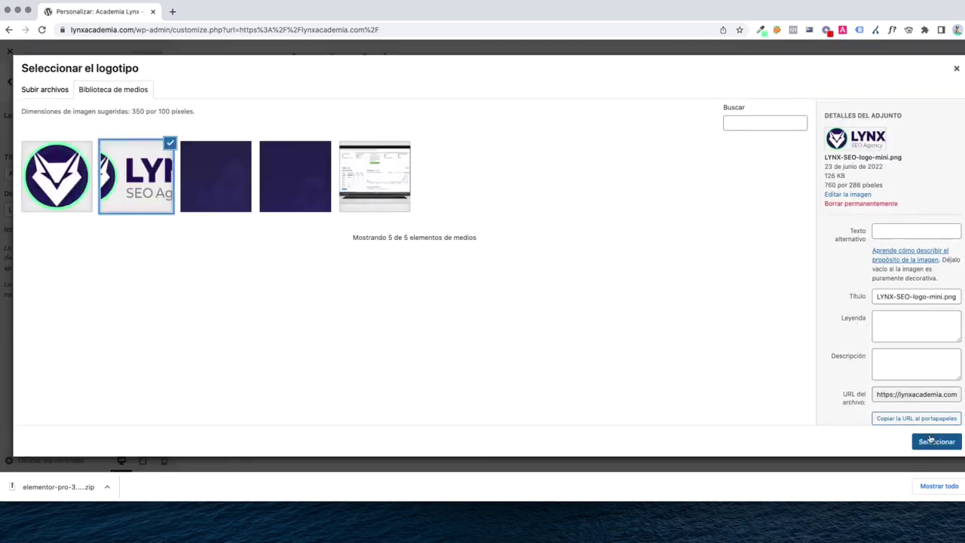
pyautogui.click(931, 440)
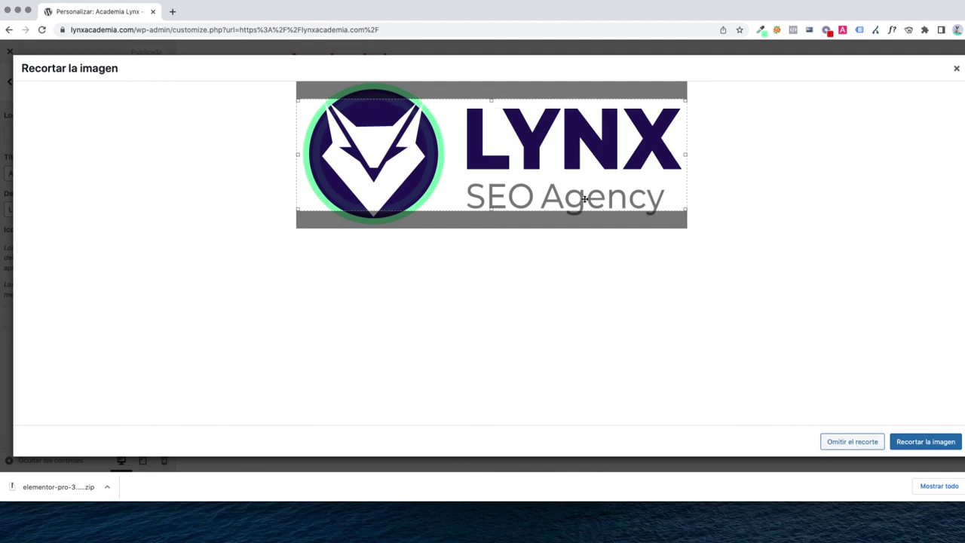
pyautogui.click(848, 445)
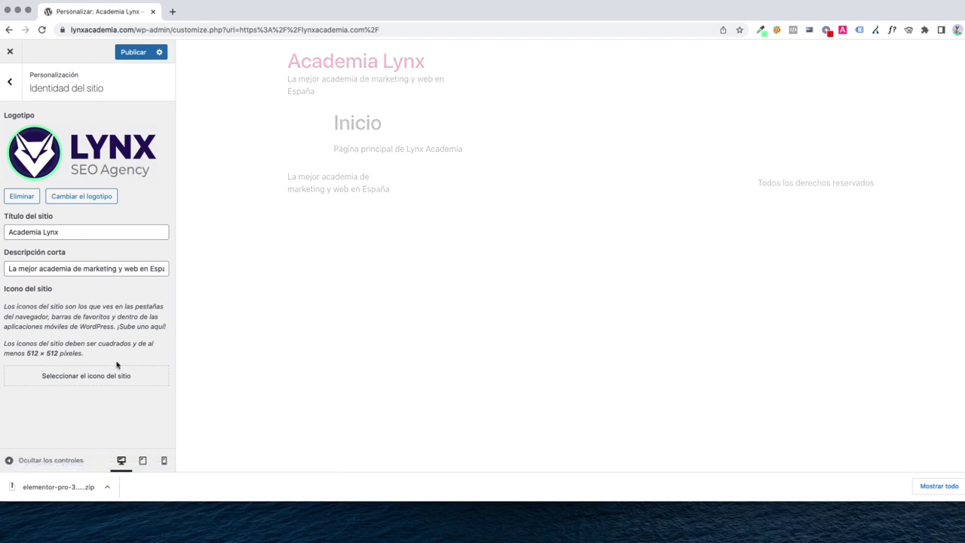
# Set the small round lynx logo as site icon, publish, and close the customizer
pyautogui.click(91, 376)
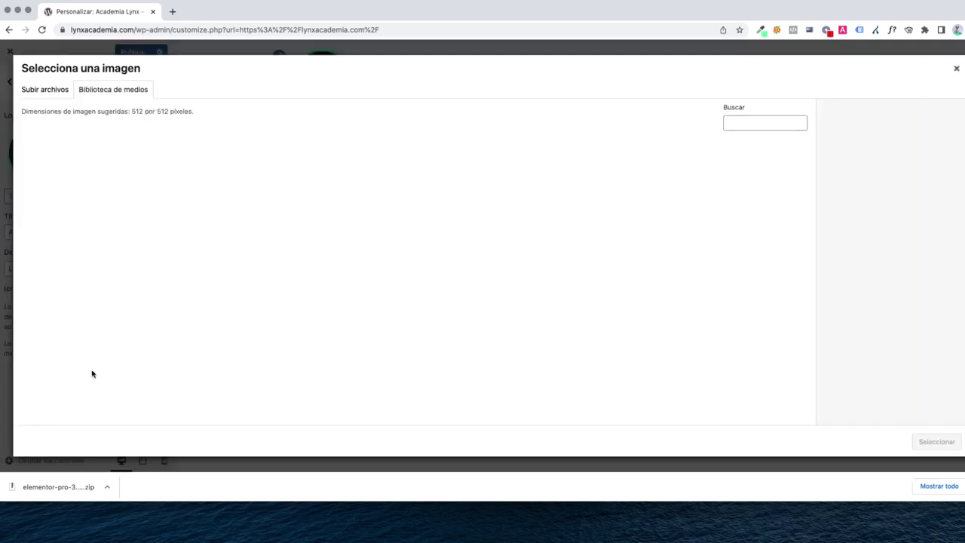
pyautogui.click(70, 185)
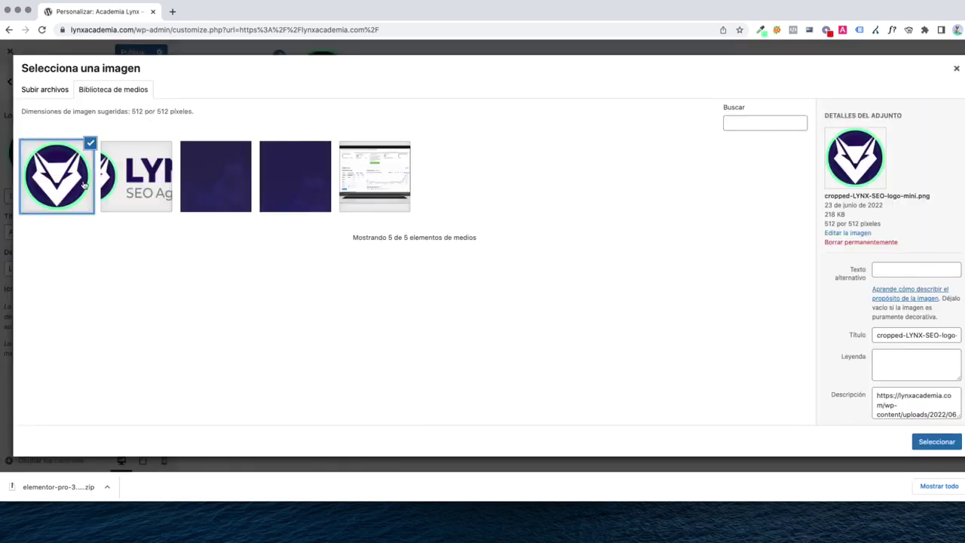
pyautogui.click(923, 443)
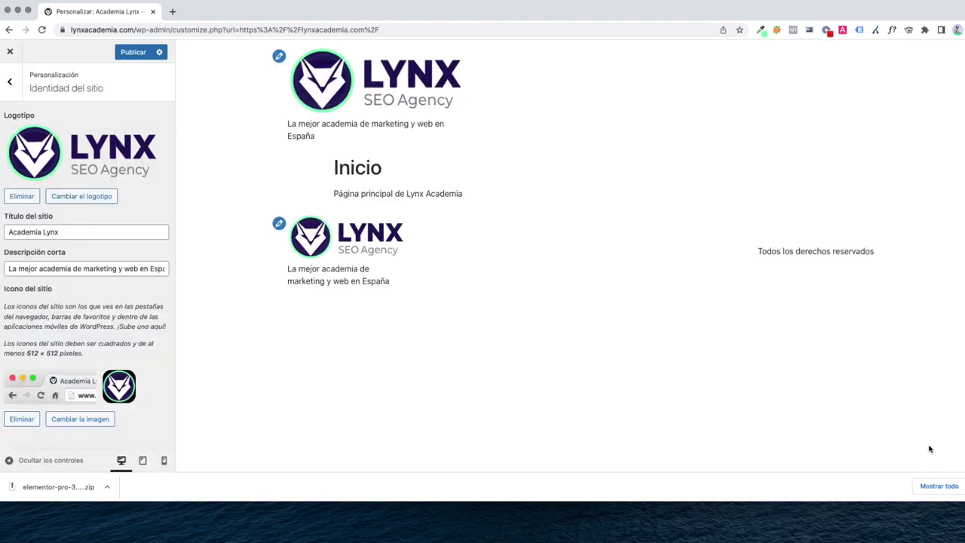
pyautogui.click(128, 52)
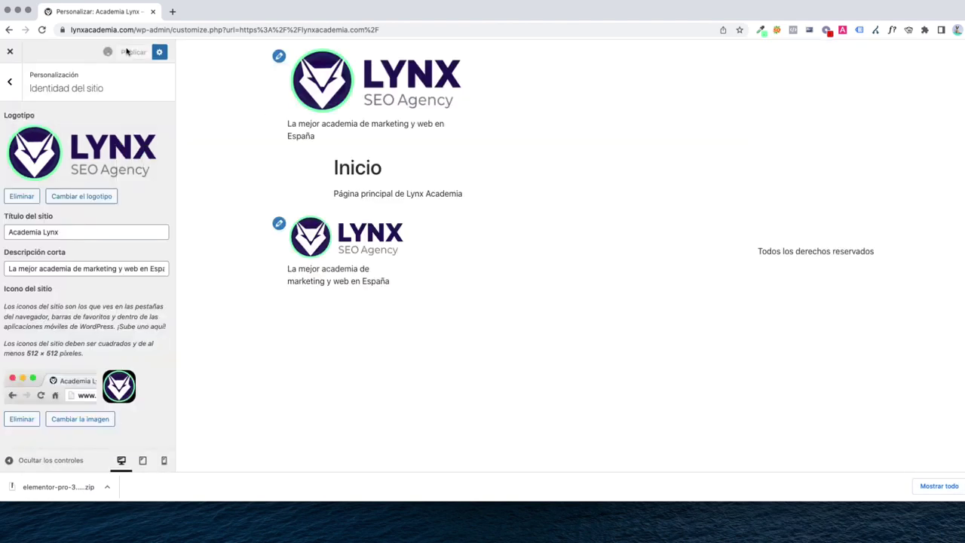
pyautogui.click(10, 53)
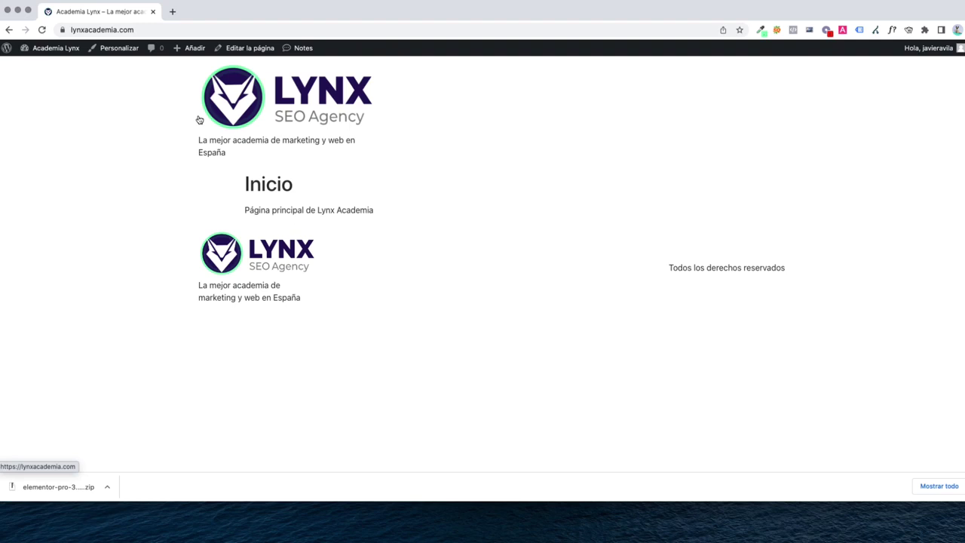
# From the admin Páginas list, start a new page titled 'Posicionamiento SEO'
pyautogui.click(58, 50)
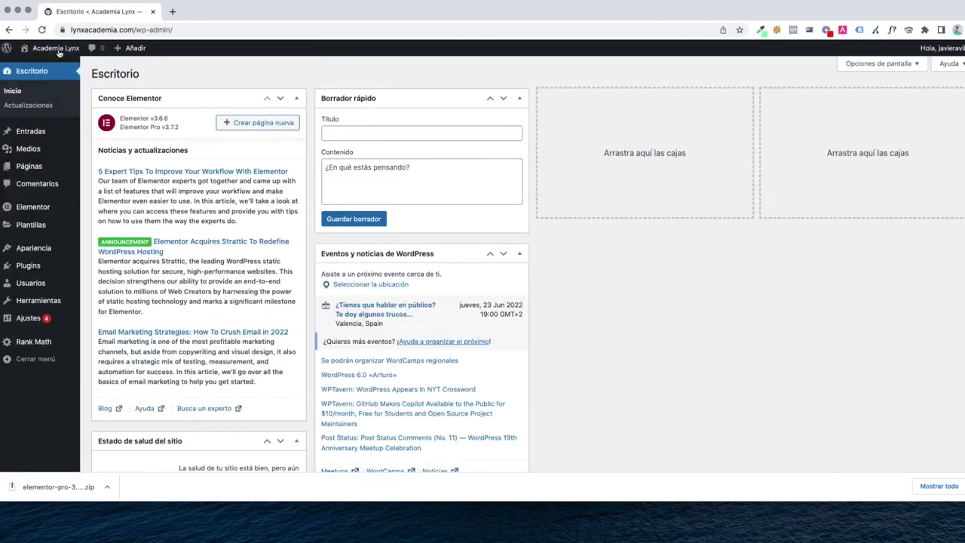
pyautogui.click(41, 167)
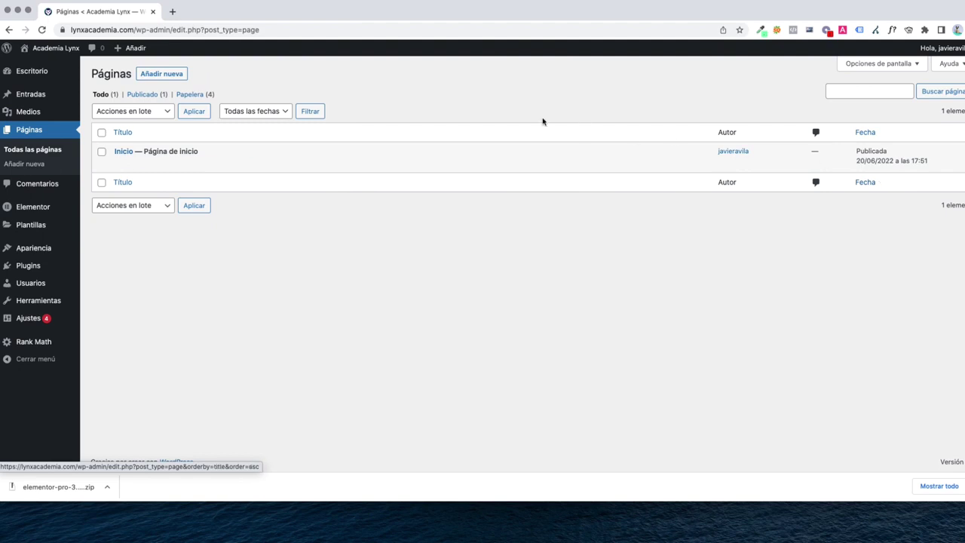
pyautogui.click(161, 75)
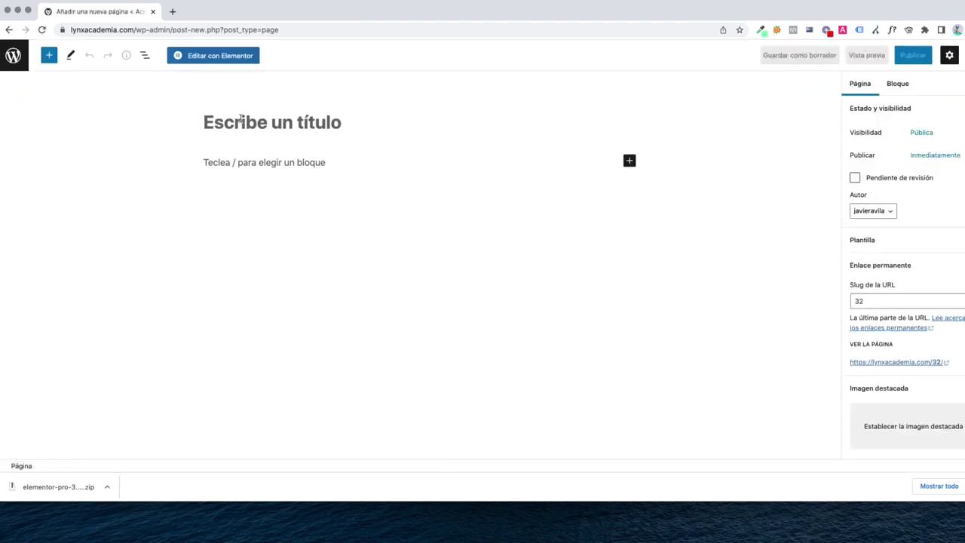
pyautogui.write('Posicionamiento')
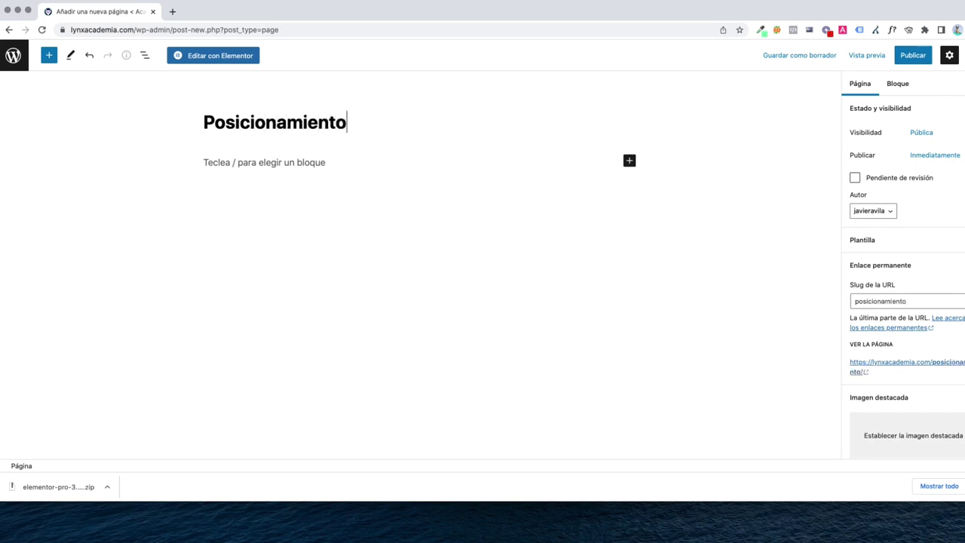
pyautogui.write(' SEO')
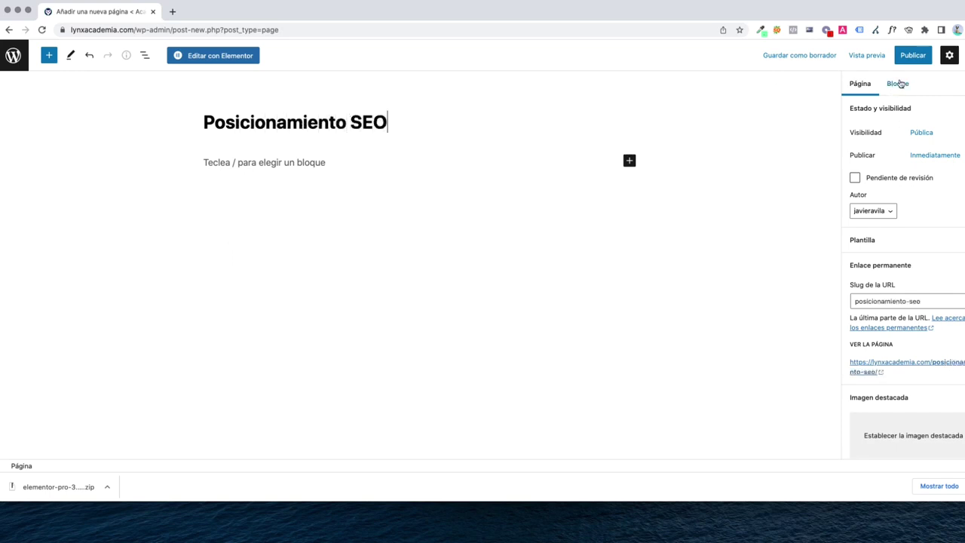
# Publish the Posicionamiento SEO page, then create and publish a 'Diseño web' page
pyautogui.click(913, 58)
pyautogui.click(909, 61)
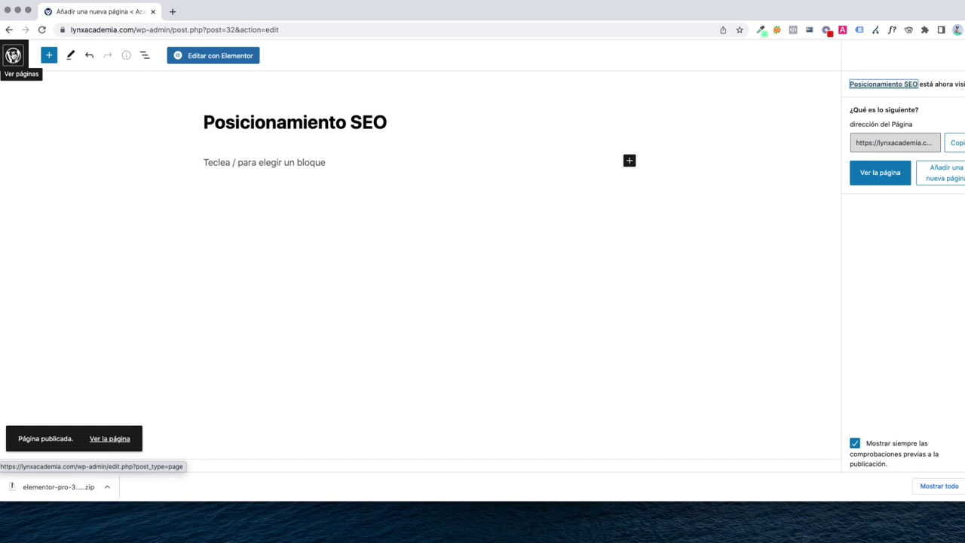
pyautogui.click(13, 55)
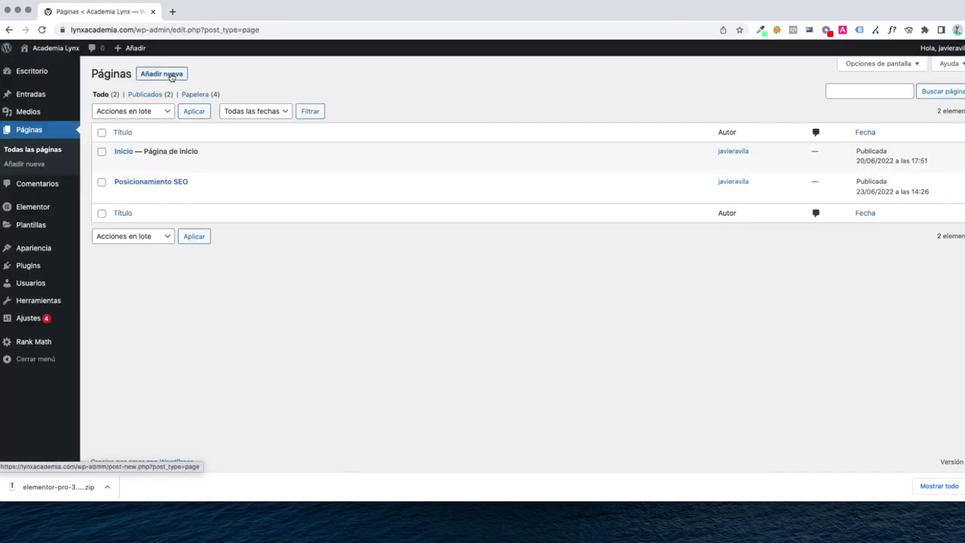
pyautogui.click(171, 75)
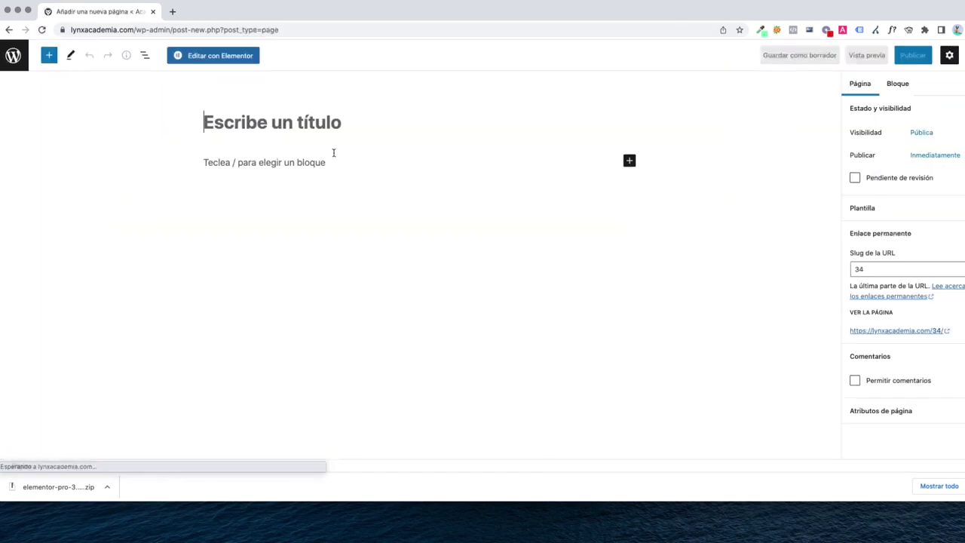
pyautogui.write('Diseño web')
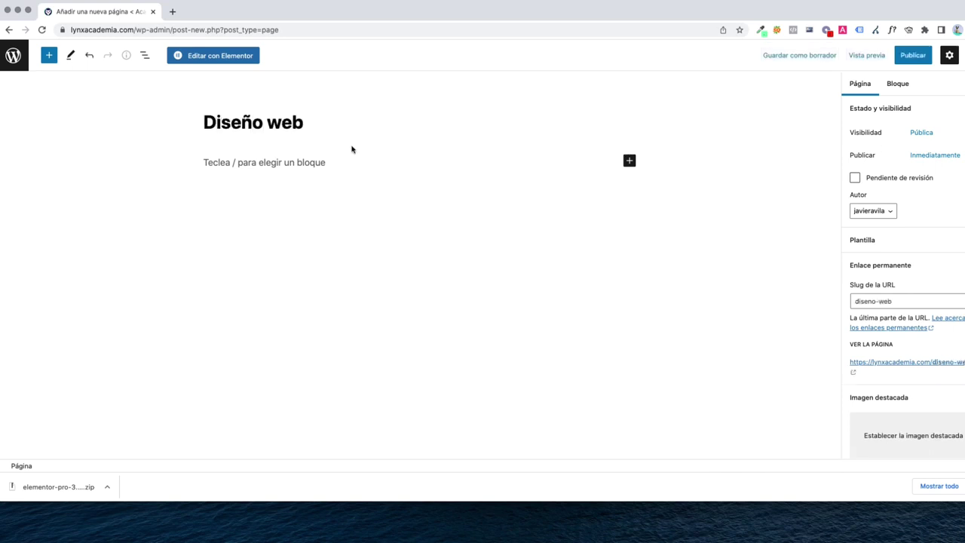
pyautogui.click(913, 55)
pyautogui.click(892, 57)
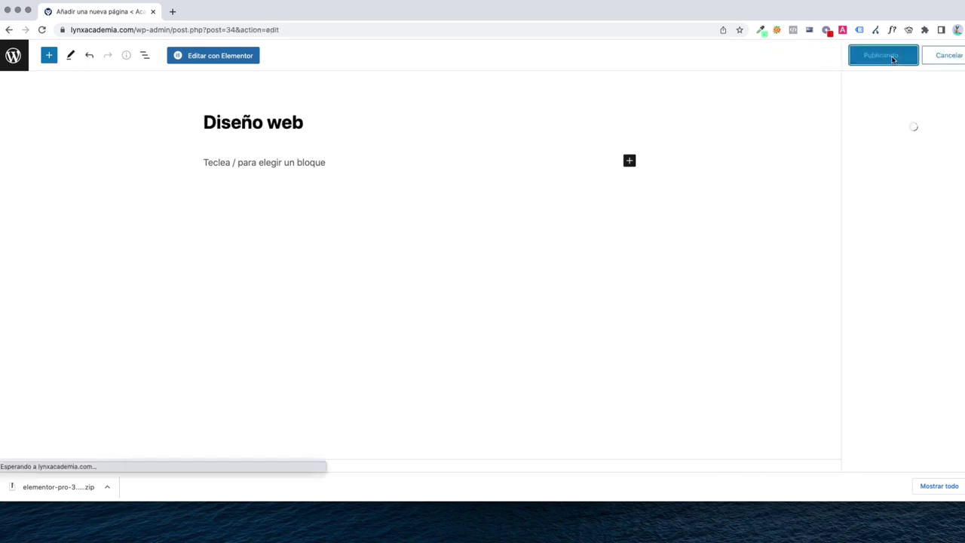
pyautogui.click(15, 67)
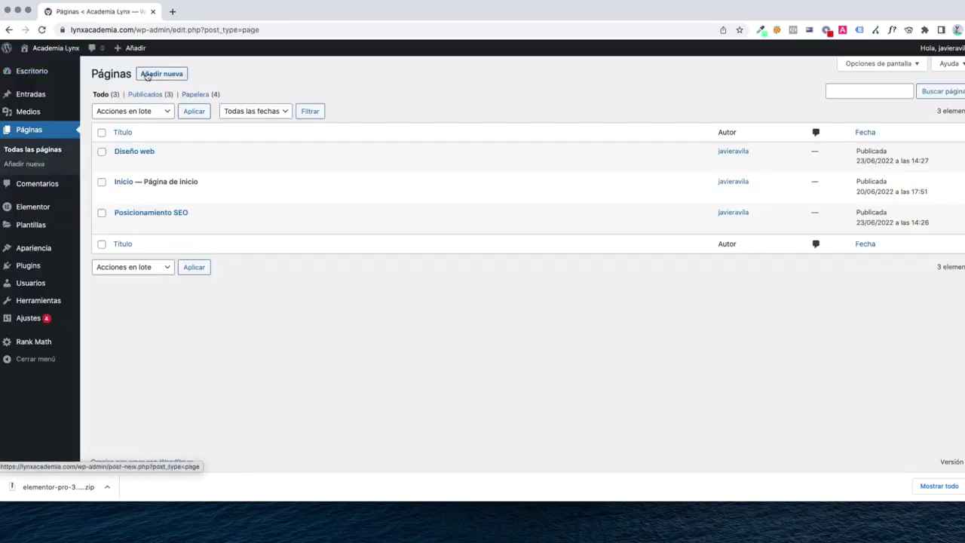
# Create and publish a new page titled 'Auditoria SEO'
pyautogui.click(148, 76)
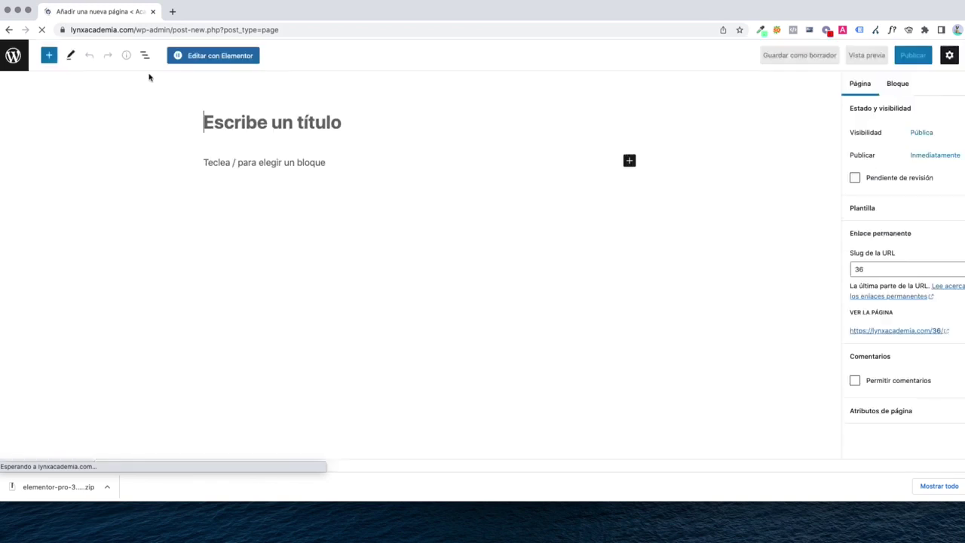
pyautogui.write('Audio')
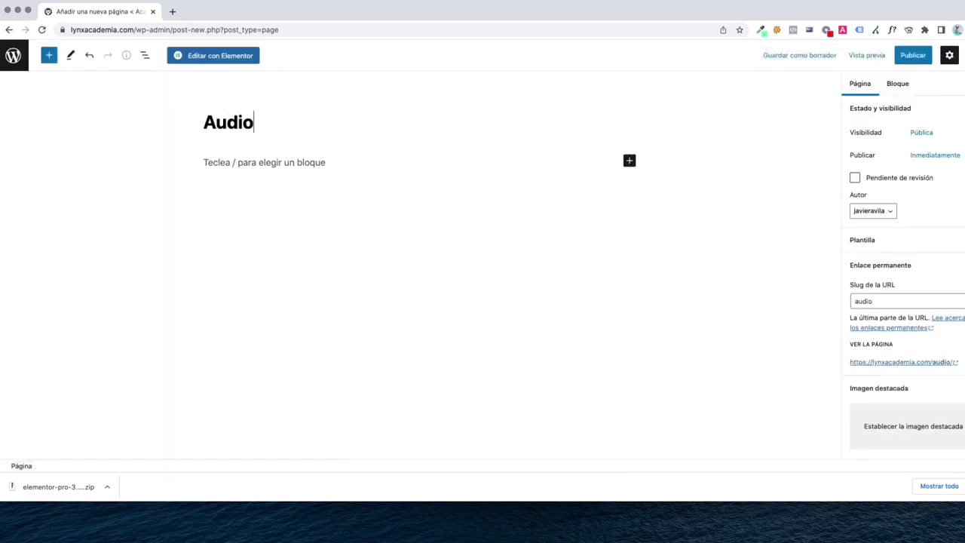
pyautogui.write('toria SEO')
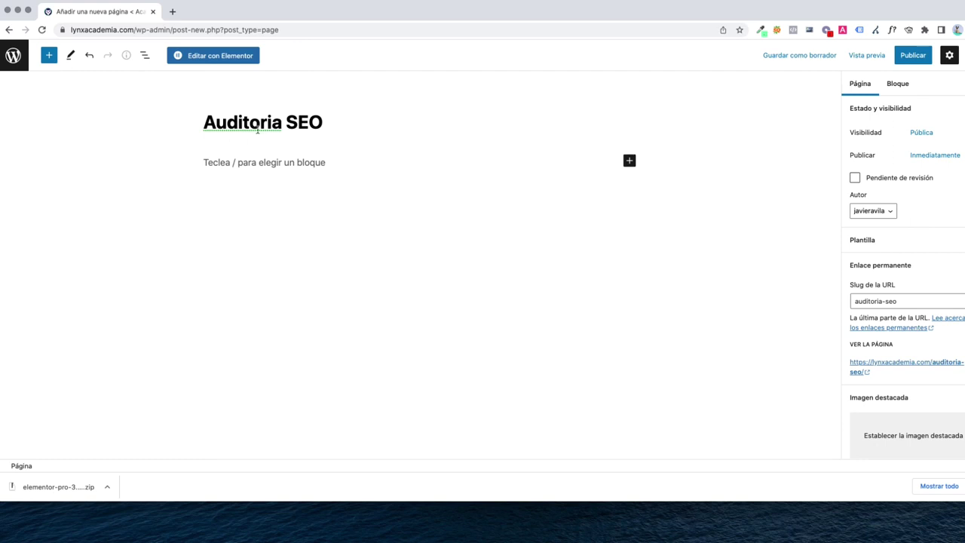
pyautogui.rightClick(258, 128)
pyautogui.click(876, 86)
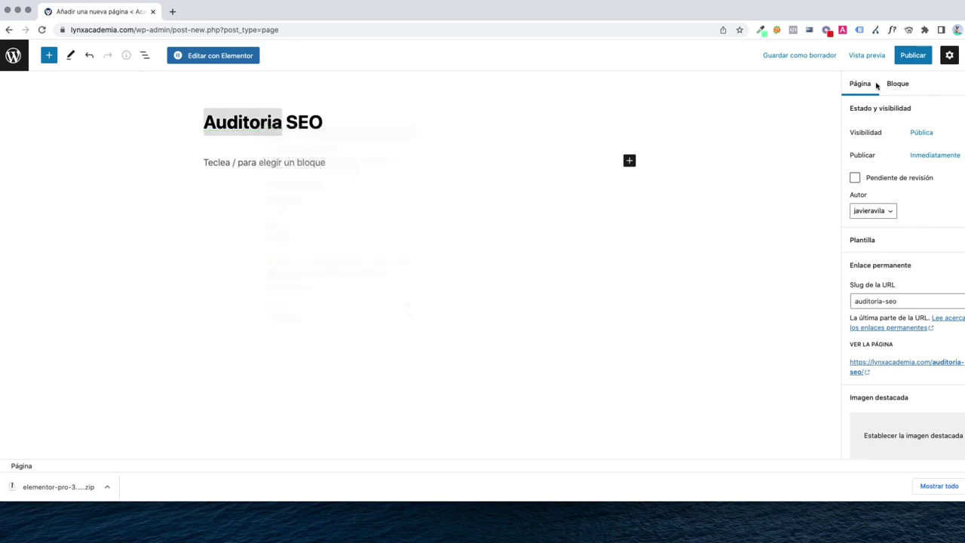
pyautogui.click(909, 58)
pyautogui.click(895, 59)
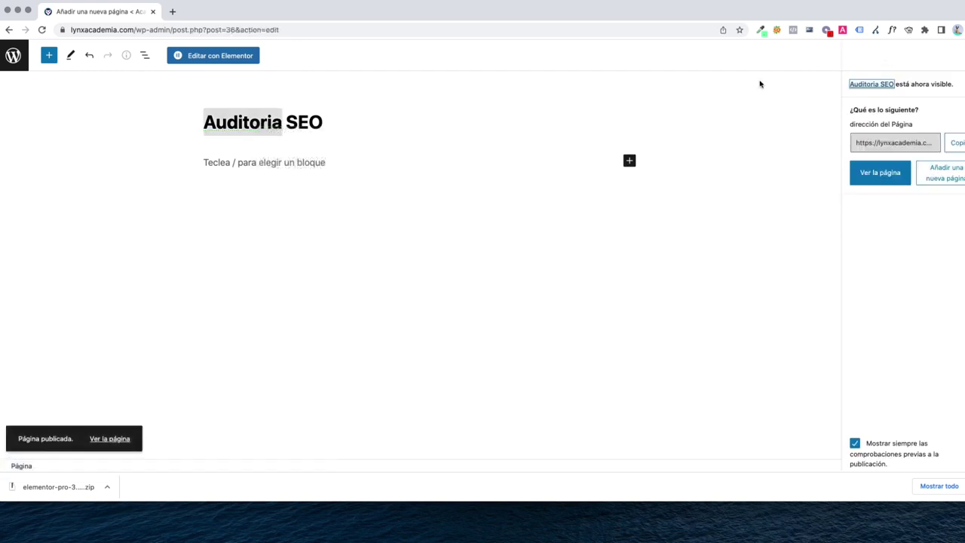
pyautogui.click(12, 54)
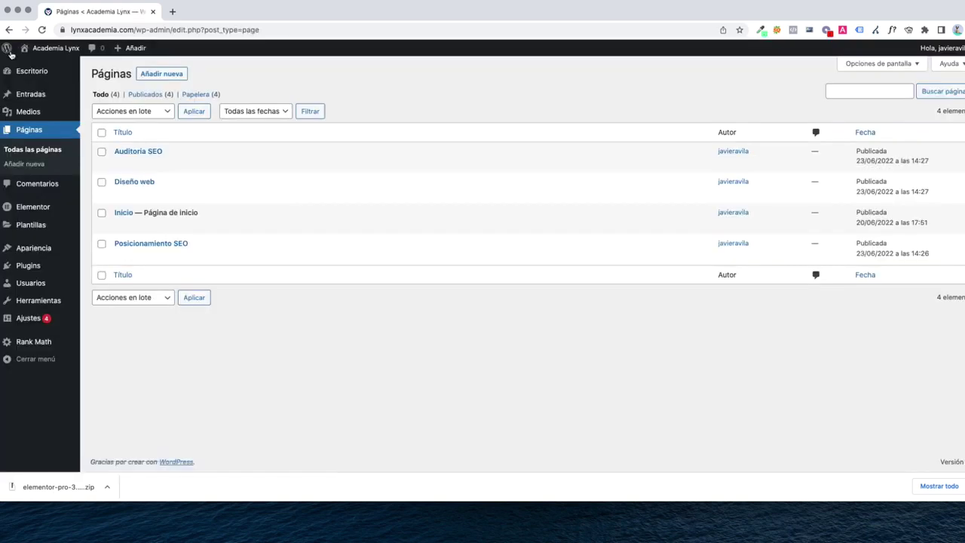
# Create and publish the 'Contacto' and 'Blog' pages
pyautogui.click(148, 73)
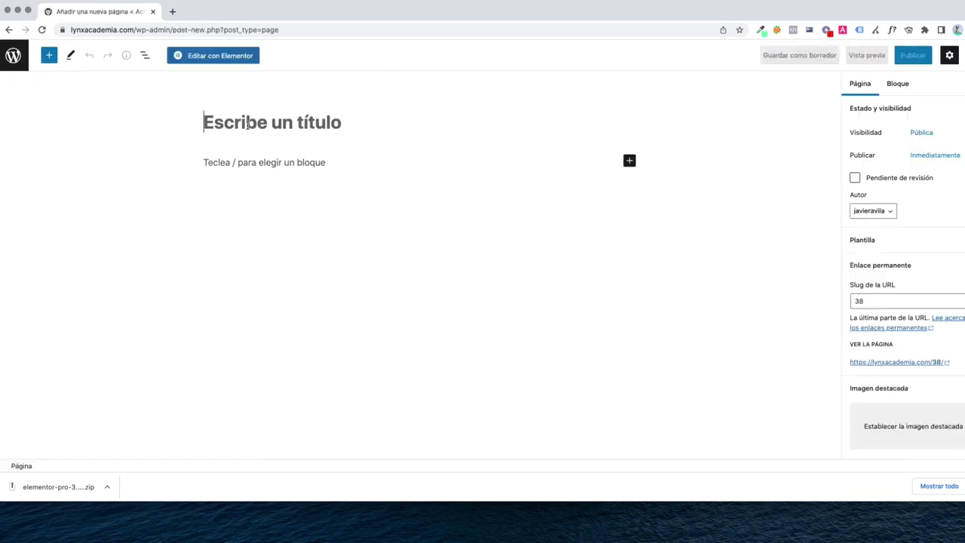
pyautogui.write('Contacto')
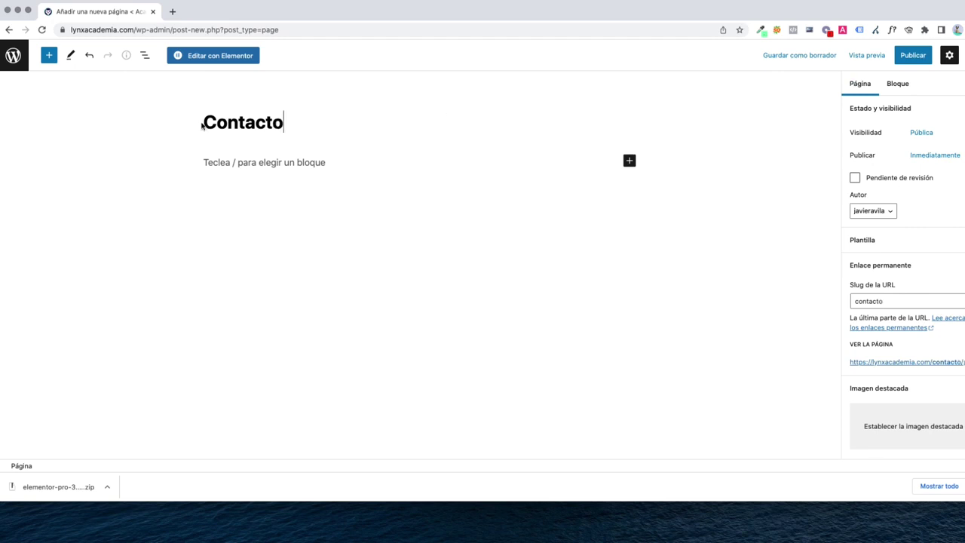
pyautogui.click(913, 55)
pyautogui.click(879, 55)
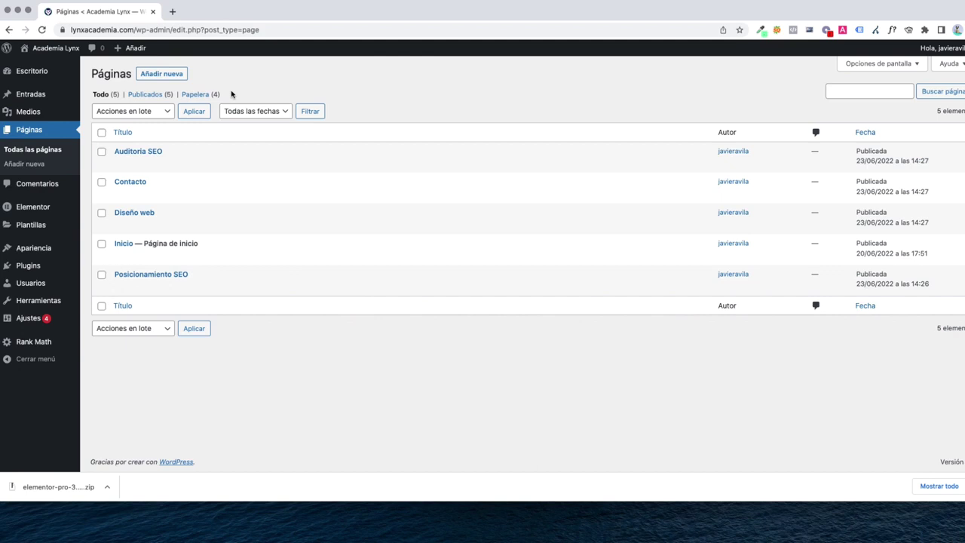
pyautogui.click(162, 74)
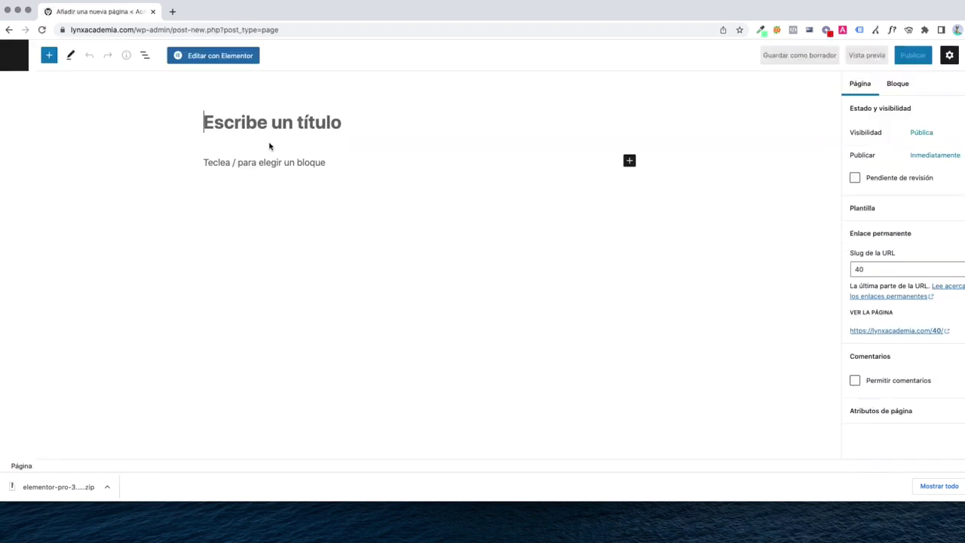
pyautogui.write('Blog')
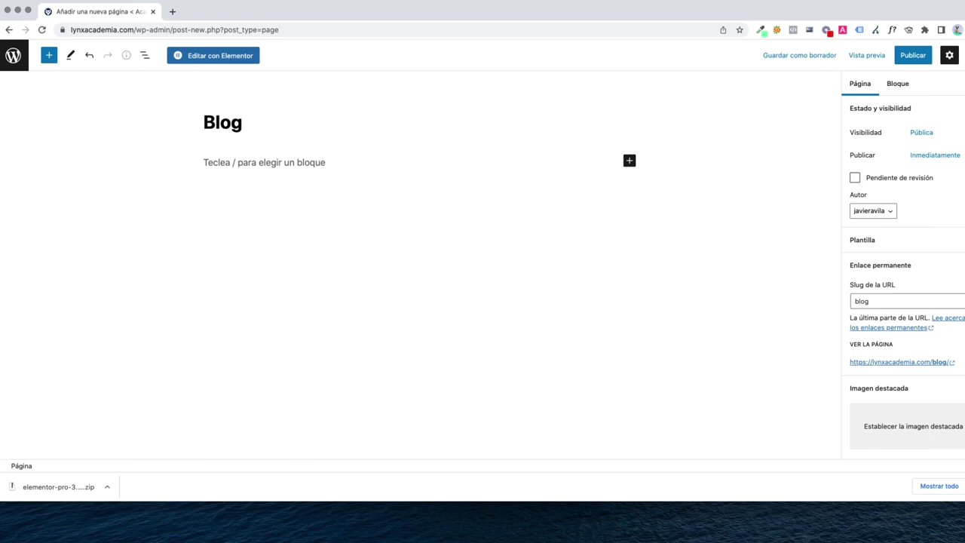
pyautogui.click(909, 55)
pyautogui.click(901, 56)
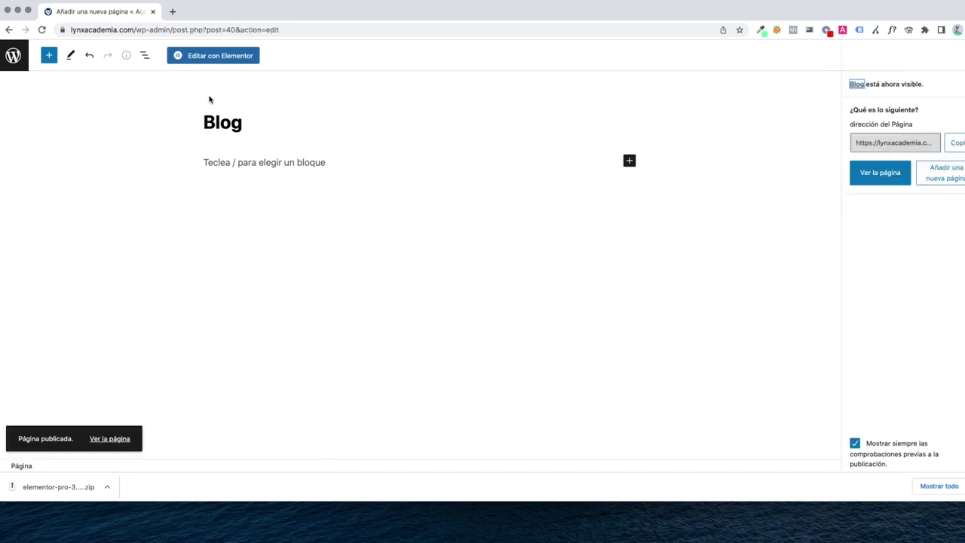
pyautogui.click(12, 57)
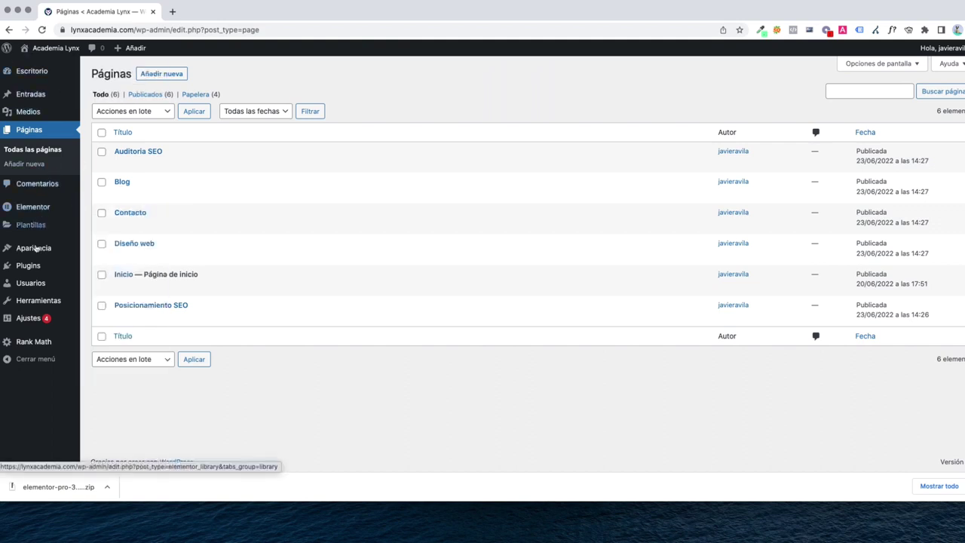
# In Apariencia > Menús, name a menu 'Menú principal', tick Cabecera, and create it
pyautogui.moveTo(40, 254)
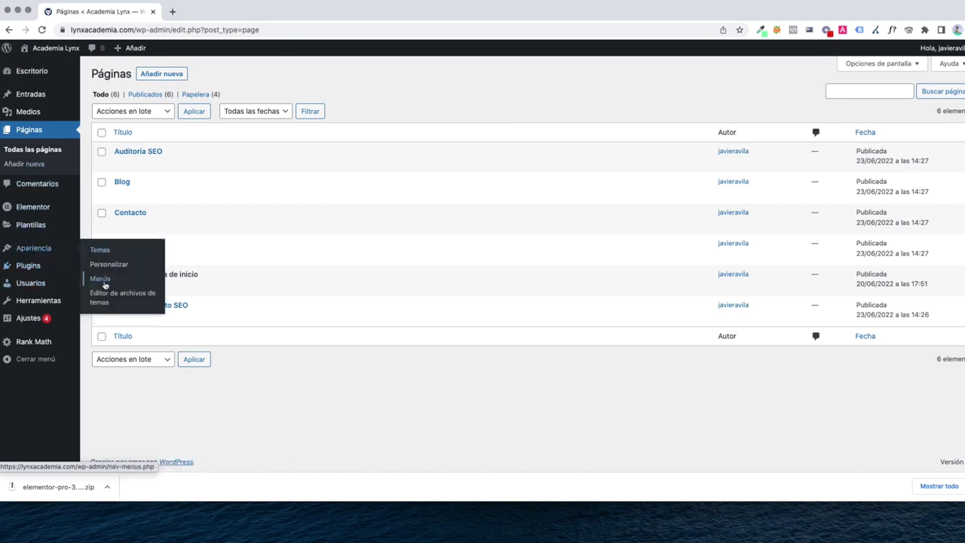
pyautogui.click(104, 281)
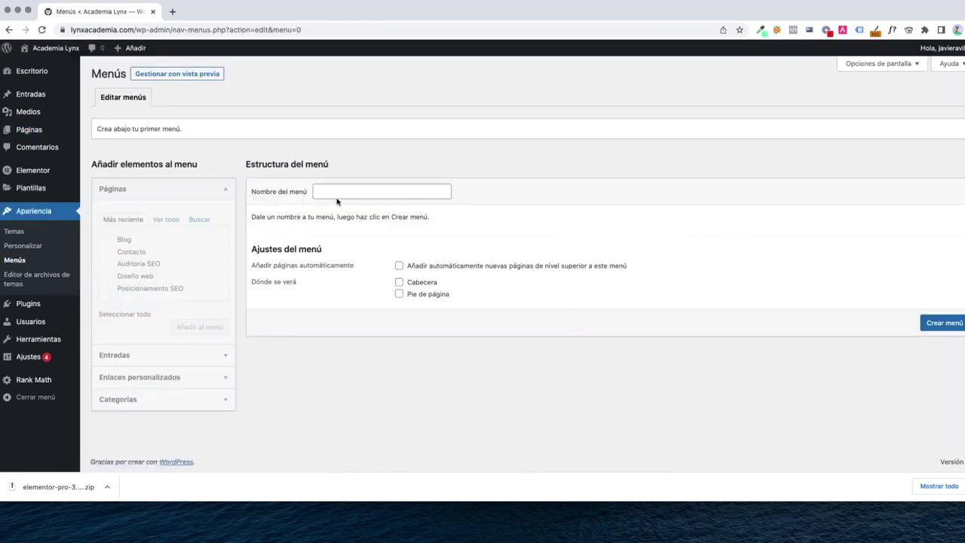
pyautogui.click(341, 191)
pyautogui.write('Men')
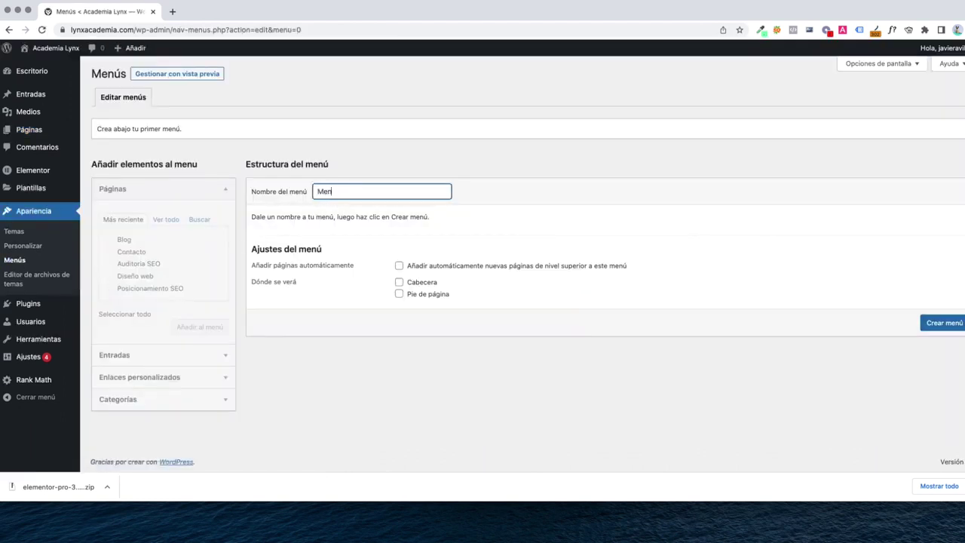
pyautogui.write('ú principal')
pyautogui.moveTo(254, 282); pyautogui.dragTo(301, 282)
pyautogui.click(398, 282)
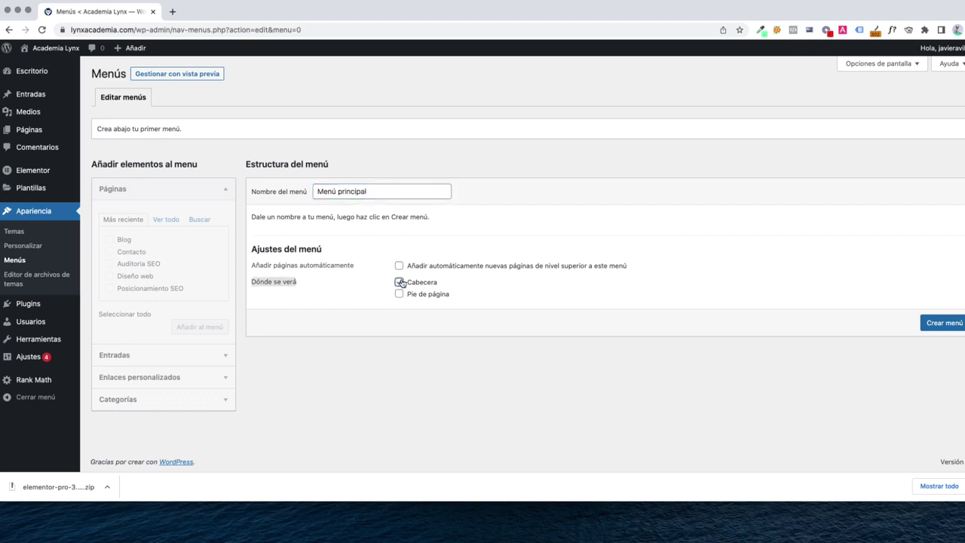
pyautogui.moveTo(252, 265); pyautogui.dragTo(356, 267)
pyautogui.click(356, 267)
pyautogui.moveTo(254, 280); pyautogui.dragTo(340, 284)
pyautogui.click(441, 287)
pyautogui.moveTo(374, 190); pyautogui.dragTo(317, 193)
pyautogui.click(927, 326)
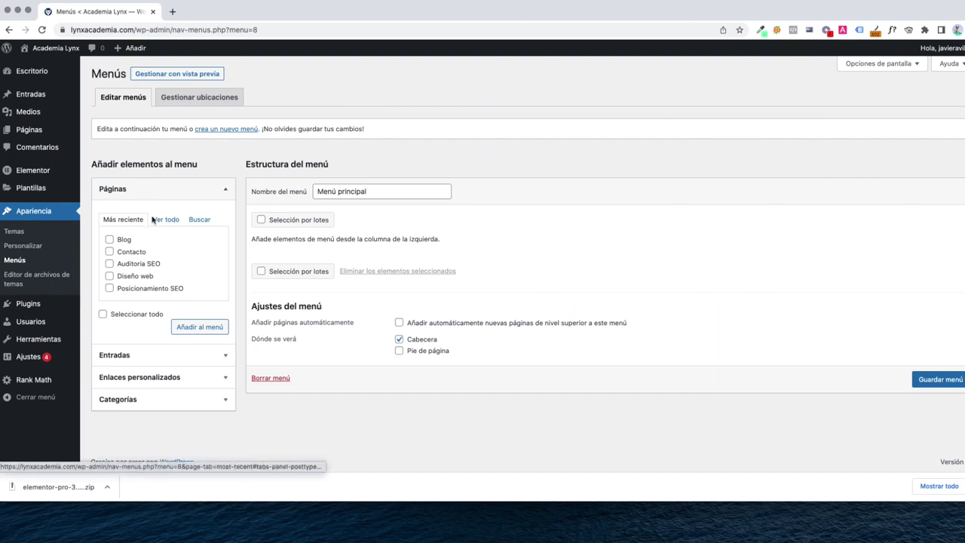
# Add all six site pages to Menú principal using Ver todo and Seleccionar todo
pyautogui.click(170, 220)
pyautogui.click(133, 327)
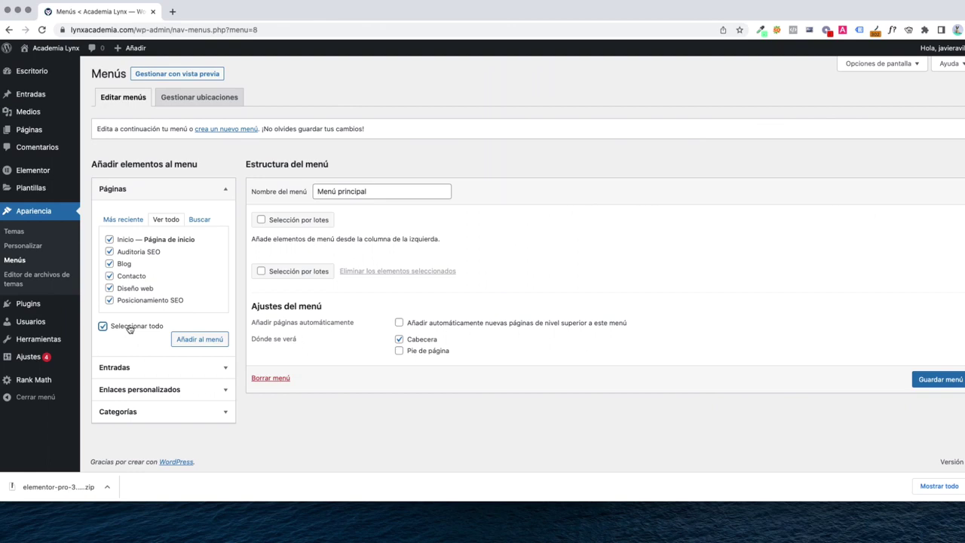
pyautogui.click(200, 344)
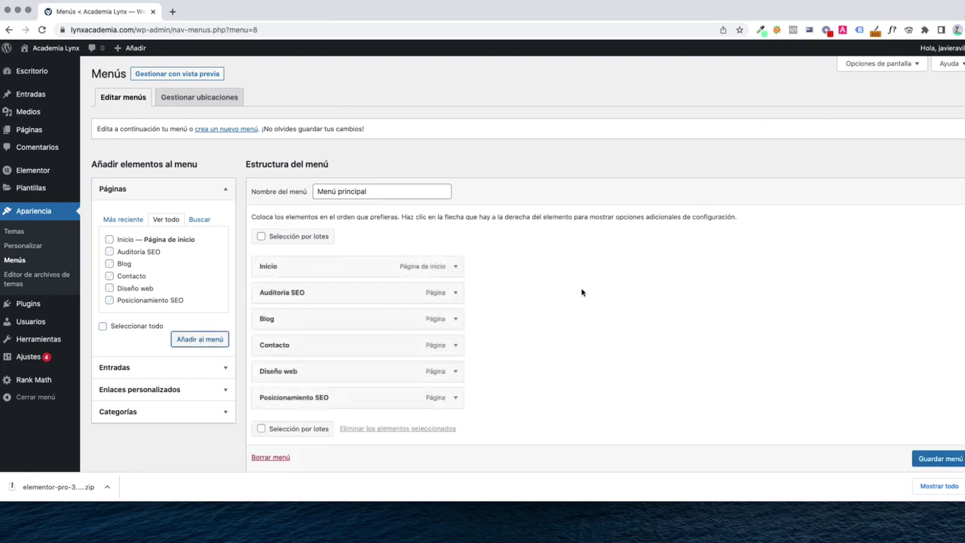
pyautogui.scroll(-2, 582, 294)
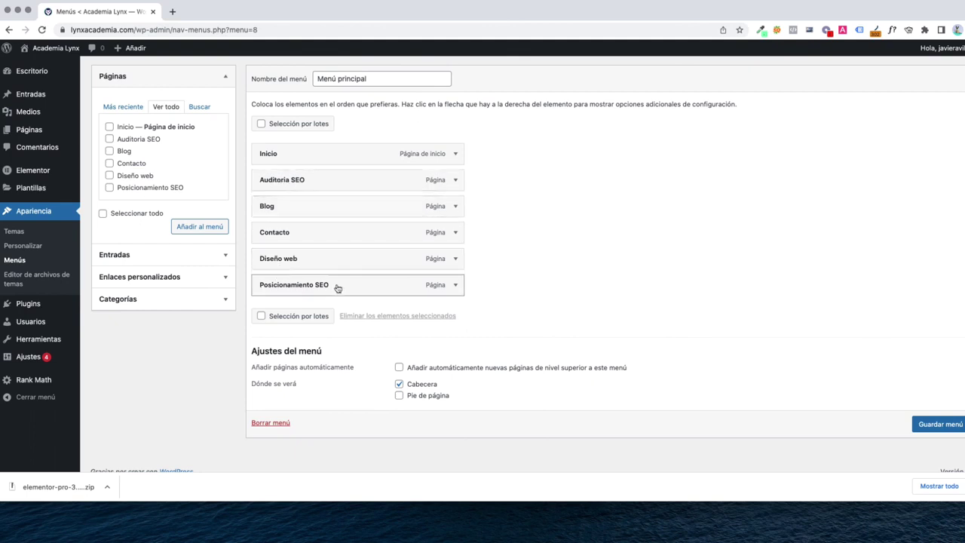
pyautogui.press('super+r')
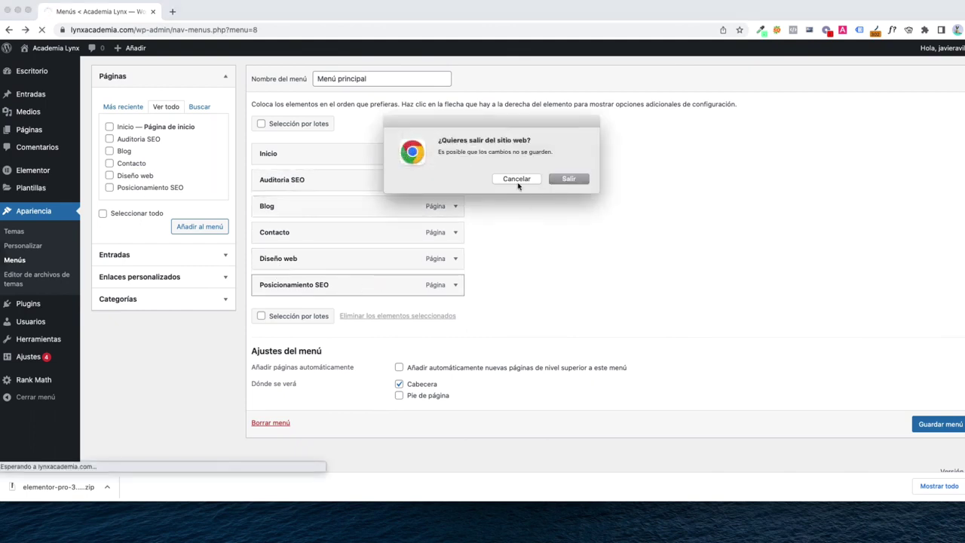
pyautogui.click(518, 179)
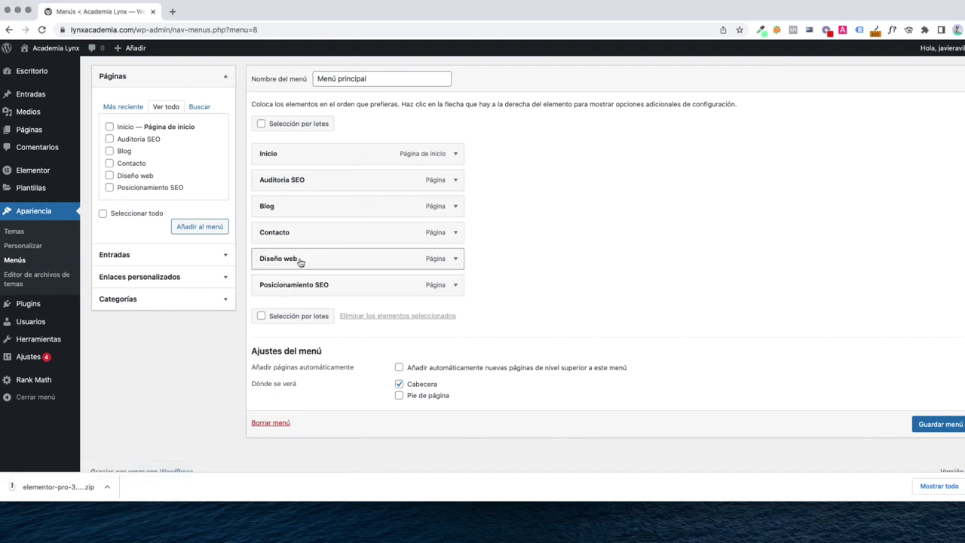
# Move Posicionamiento SEO below Inicio and Diseño web below Auditoria SEO, then save the menu
pyautogui.moveTo(305, 283); pyautogui.dragTo(306, 180)
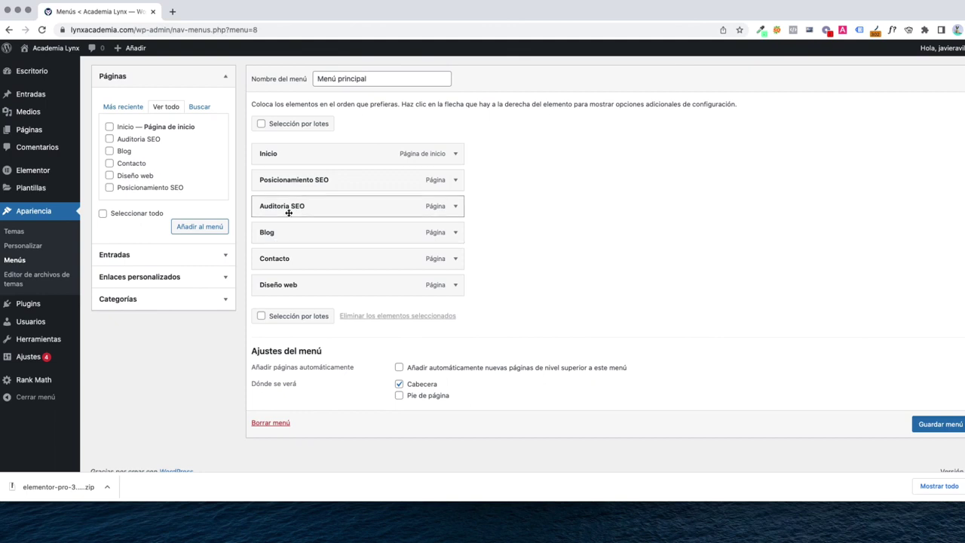
pyautogui.moveTo(293, 284); pyautogui.dragTo(291, 227)
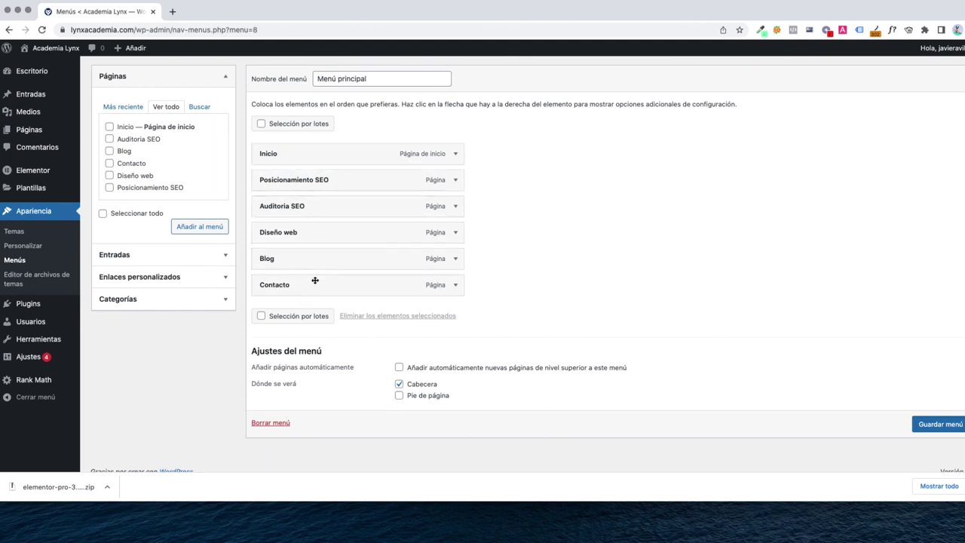
pyautogui.click(940, 428)
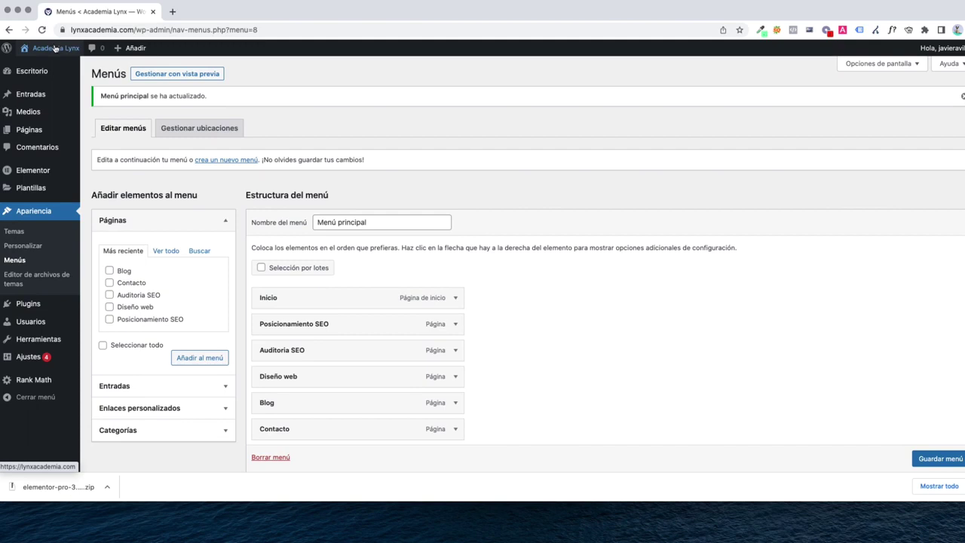
# View the live homepage in a new tab to check the six header links, then return to Menús
pyautogui.keyDown('super'); pyautogui.click(51, 48); pyautogui.keyUp('super')
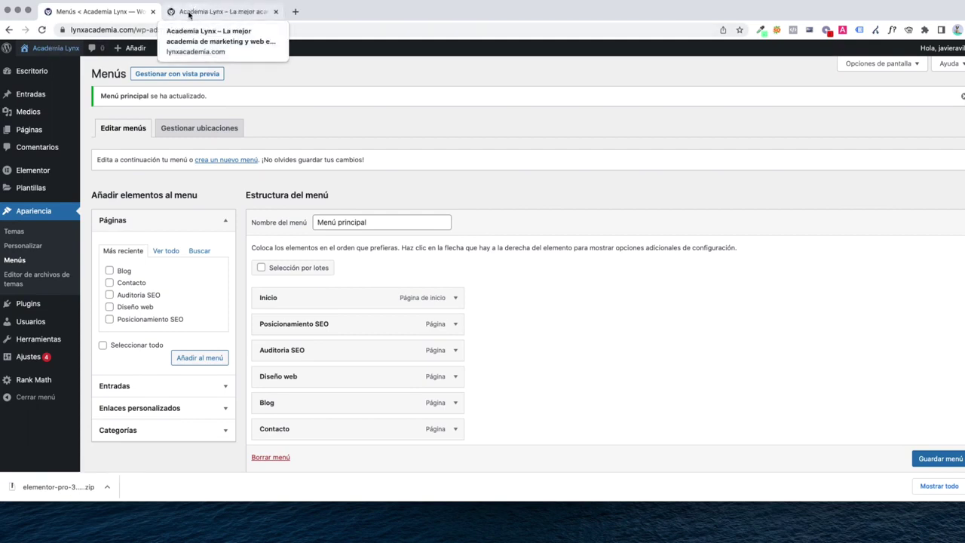
pyautogui.click(189, 13)
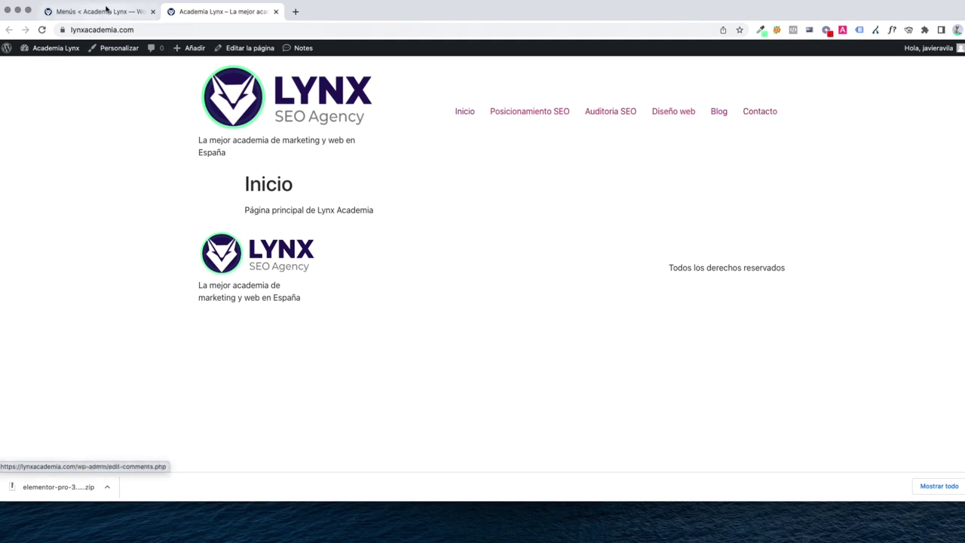
pyautogui.click(106, 14)
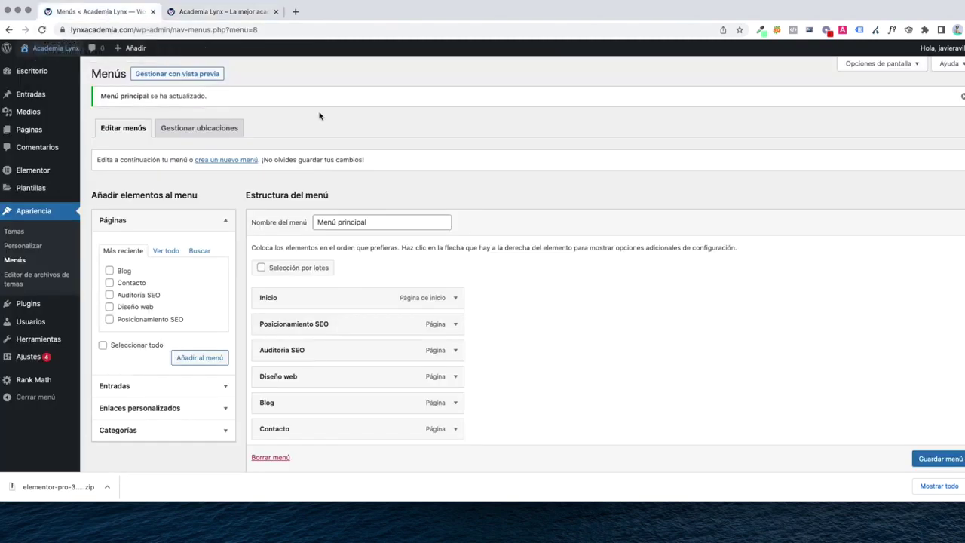
# Add an Enlaces personalizados item with URL '#' and link text 'Servicios' to Menú principal
pyautogui.scroll(-1, 356, 249)
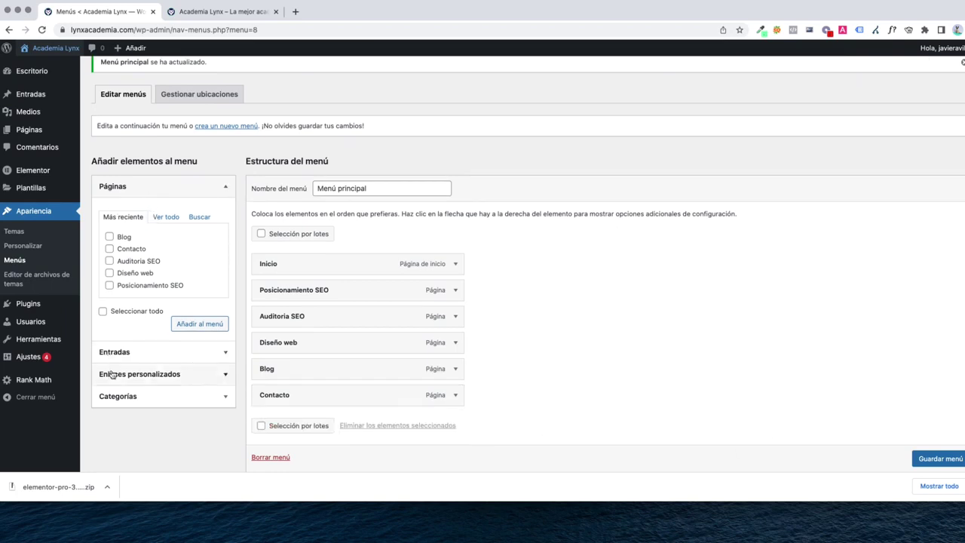
pyautogui.scroll(-1, 117, 373)
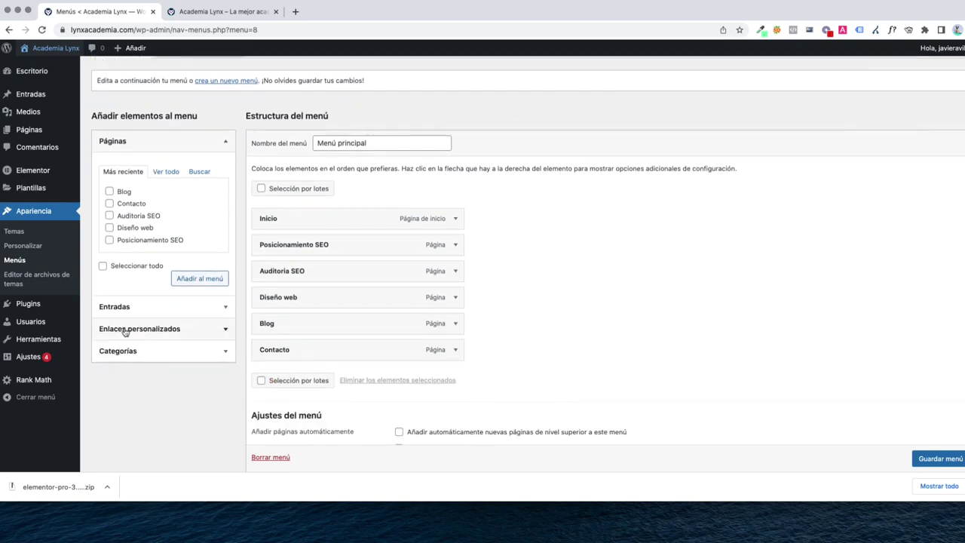
pyautogui.click(125, 331)
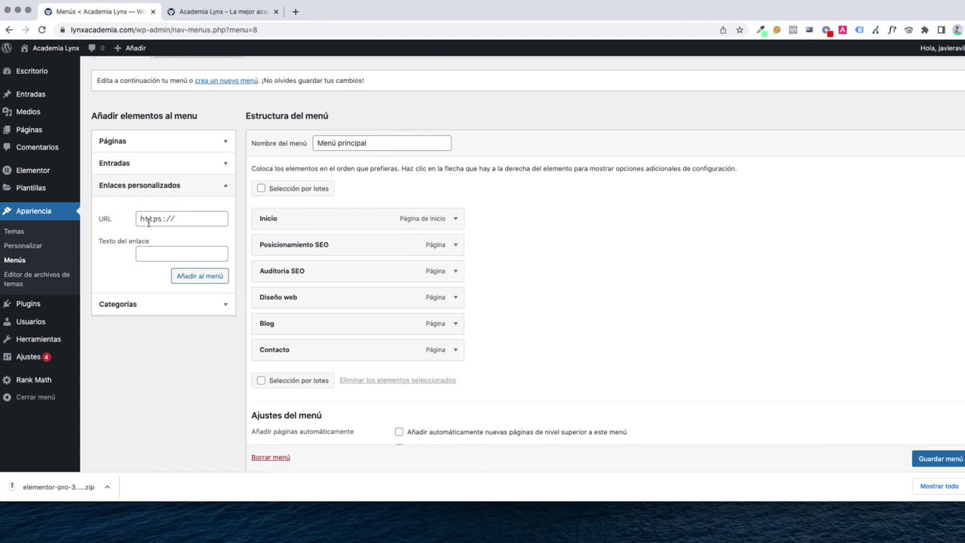
pyautogui.click(149, 220)
pyautogui.scroll(-1, 148, 220)
pyautogui.write('#')
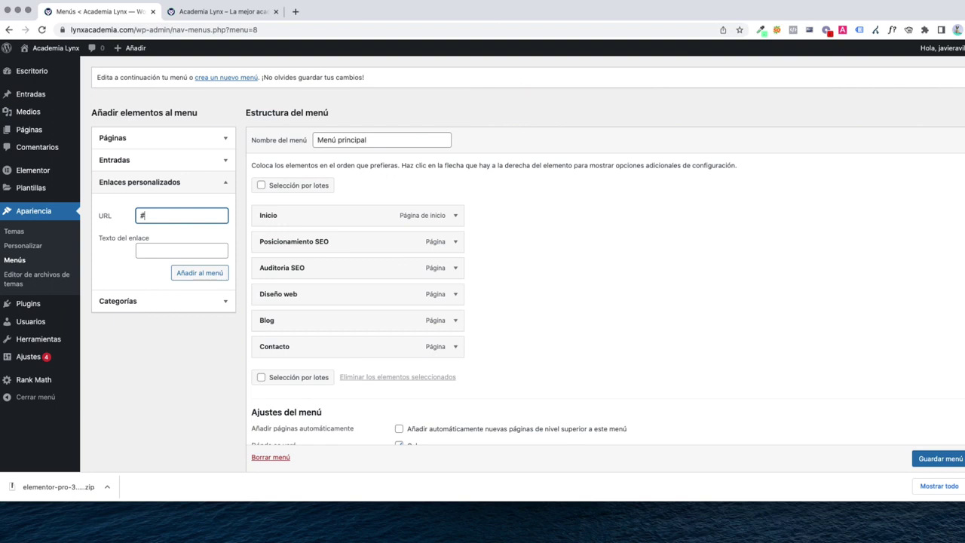
pyautogui.click(181, 250)
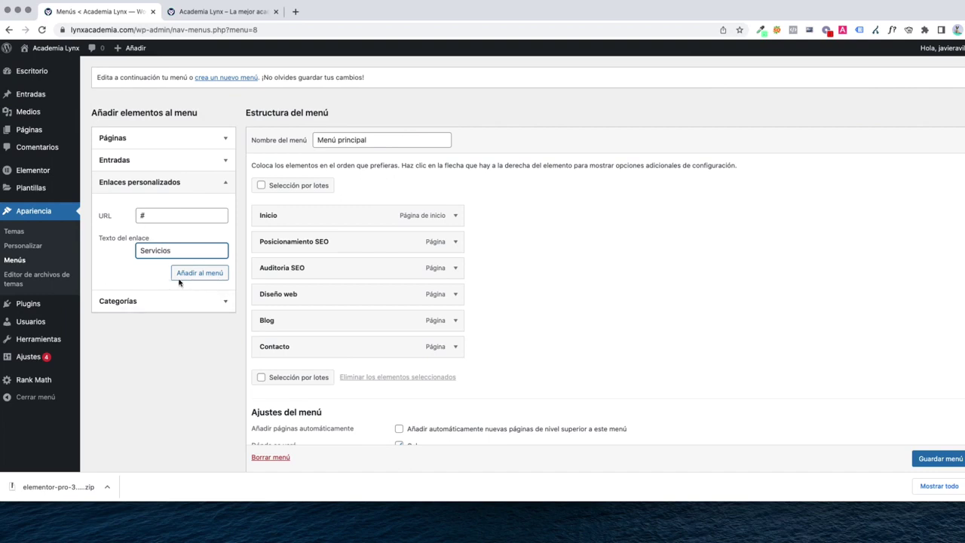
pyautogui.click(211, 276)
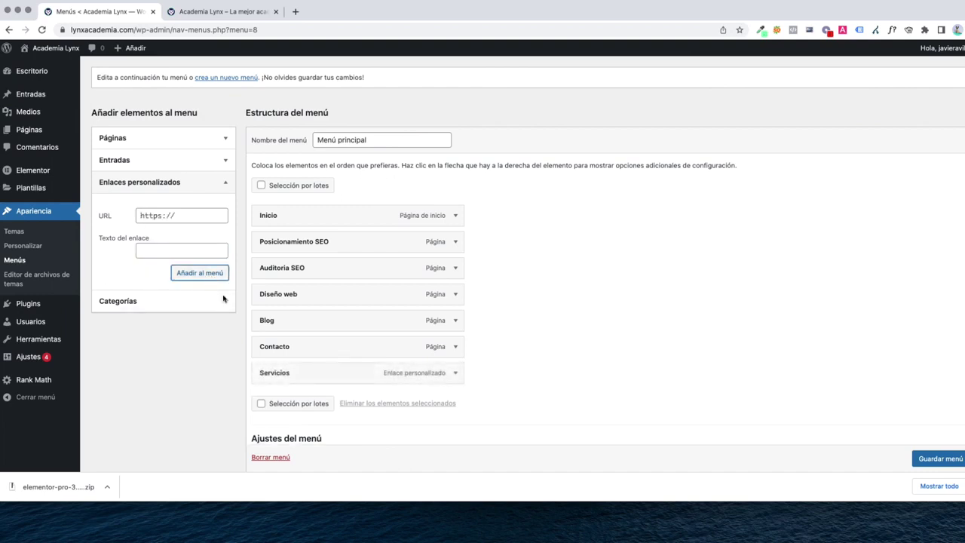
# Move Servicios to directly after Inicio and save Menú principal
pyautogui.moveTo(284, 377); pyautogui.dragTo(289, 245)
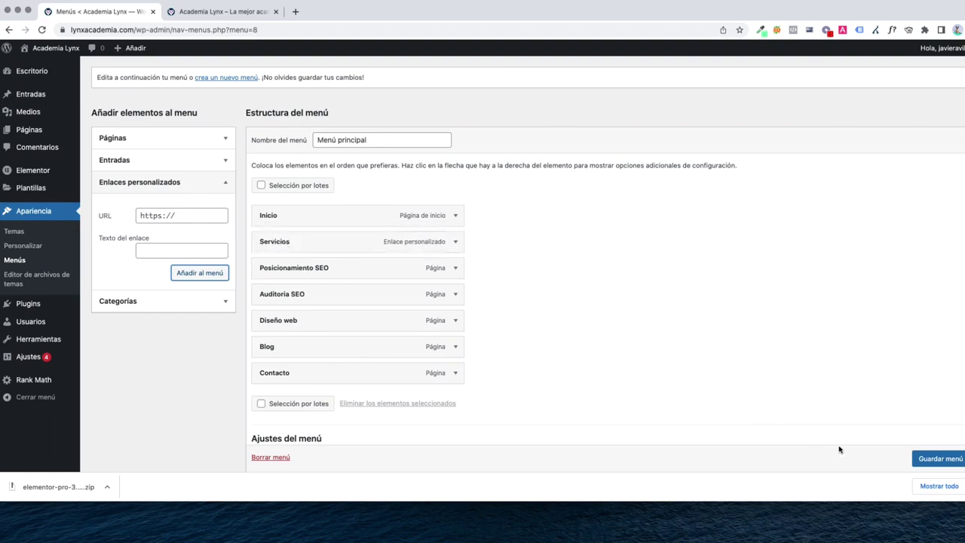
pyautogui.scroll(-1, 912, 460)
pyautogui.click(932, 460)
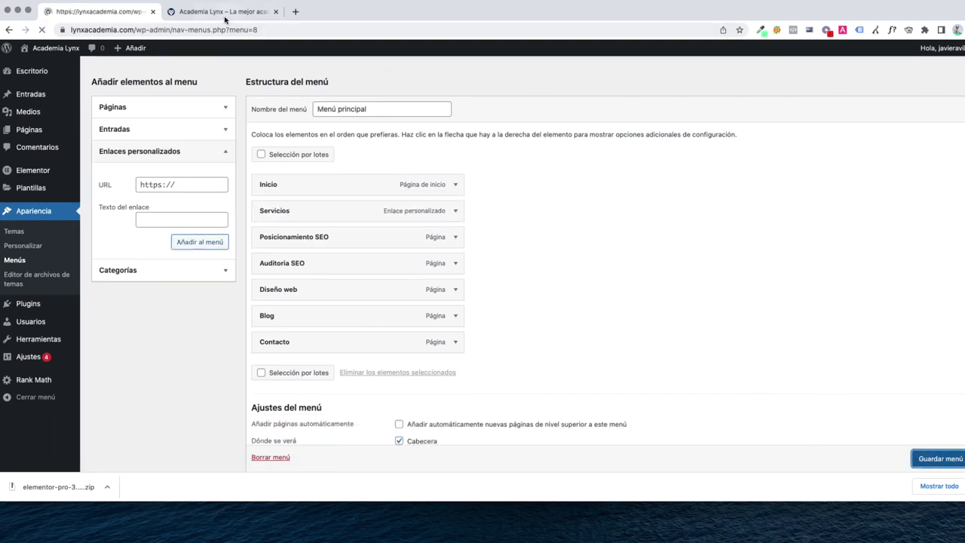
# Reload the live site to confirm Servicios appears in the header, then return to Menús
pyautogui.click(221, 12)
pyautogui.click(43, 31)
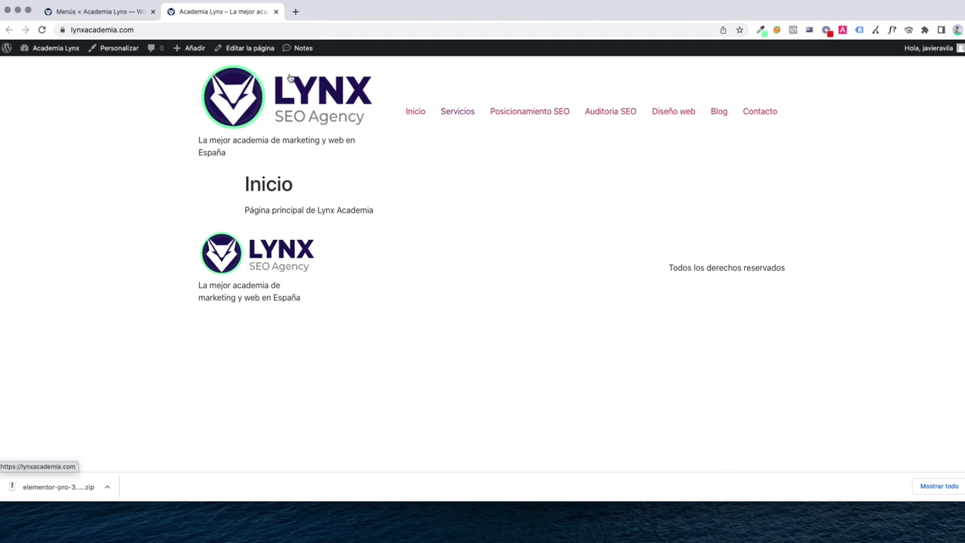
pyautogui.click(56, 12)
pyautogui.scroll(-3, 423, 238)
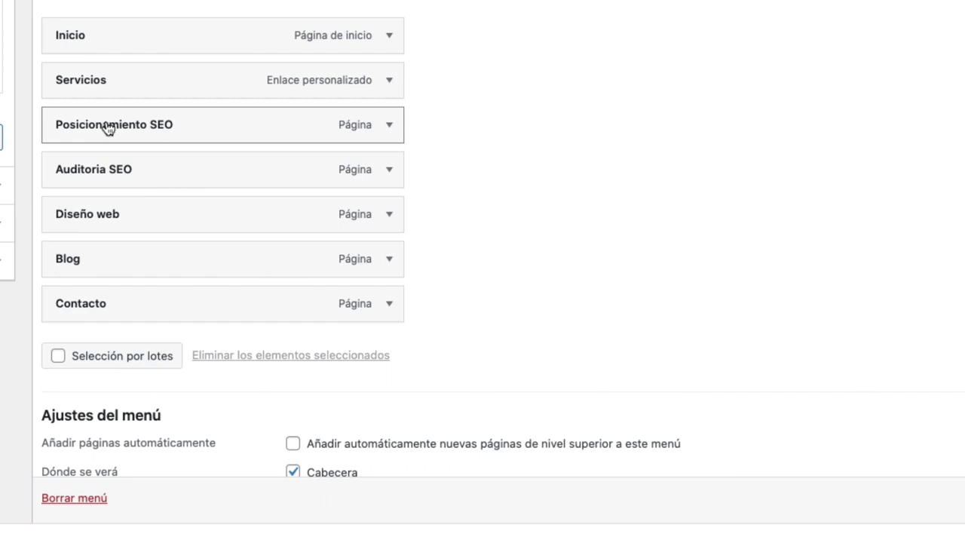
# Indent Posicionamiento SEO, Auditoria SEO and Diseño web as Servicios sub-items, then save Menú principal
pyautogui.moveTo(107, 129); pyautogui.dragTo(143, 128)
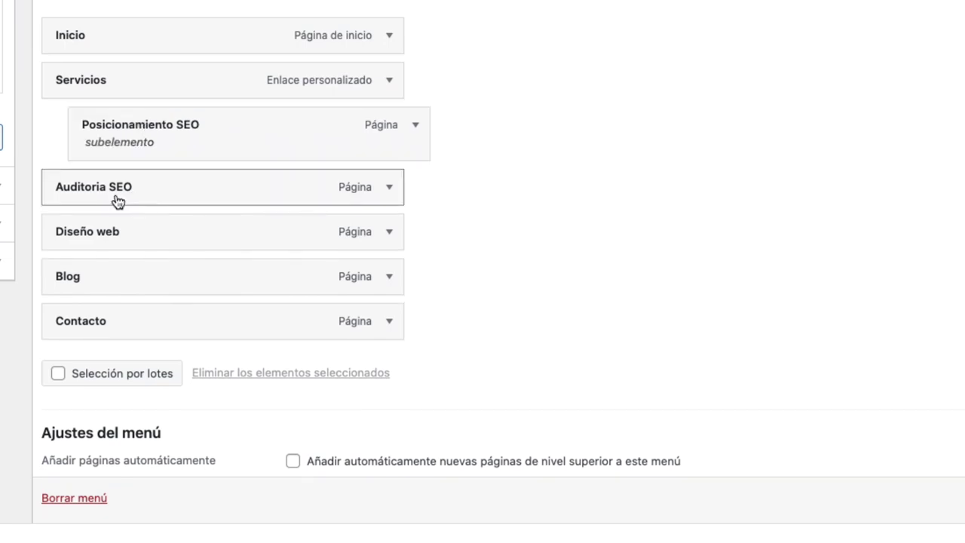
pyautogui.moveTo(110, 198); pyautogui.dragTo(143, 199)
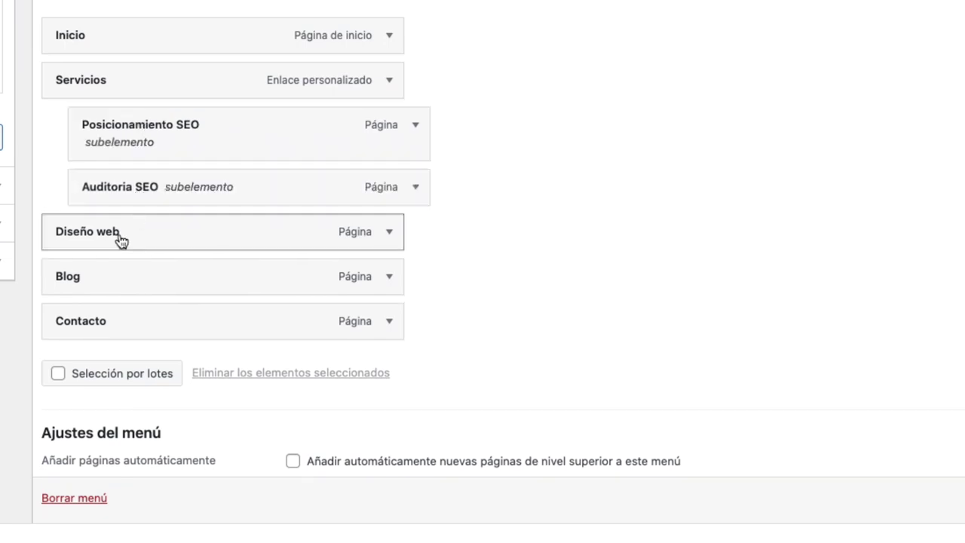
pyautogui.moveTo(112, 240); pyautogui.dragTo(145, 239)
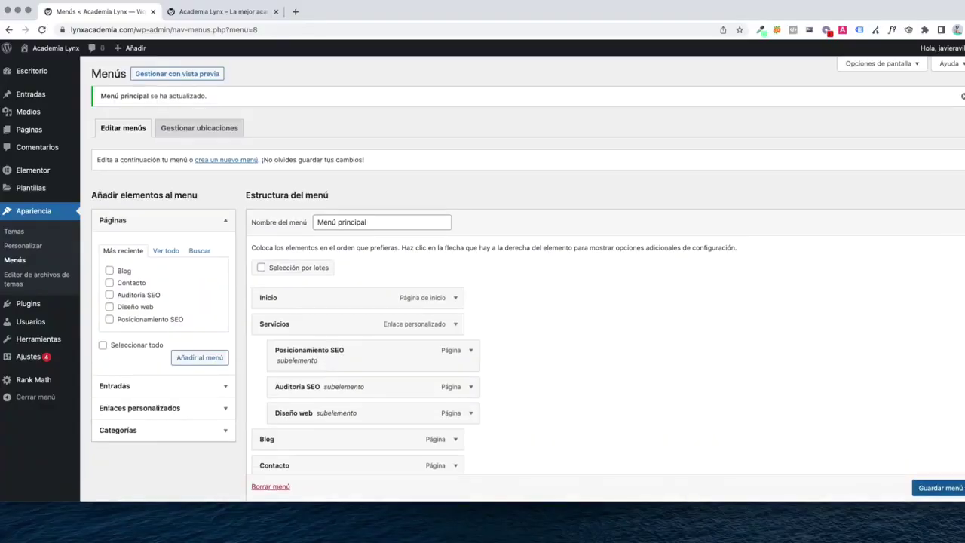
pyautogui.click(952, 488)
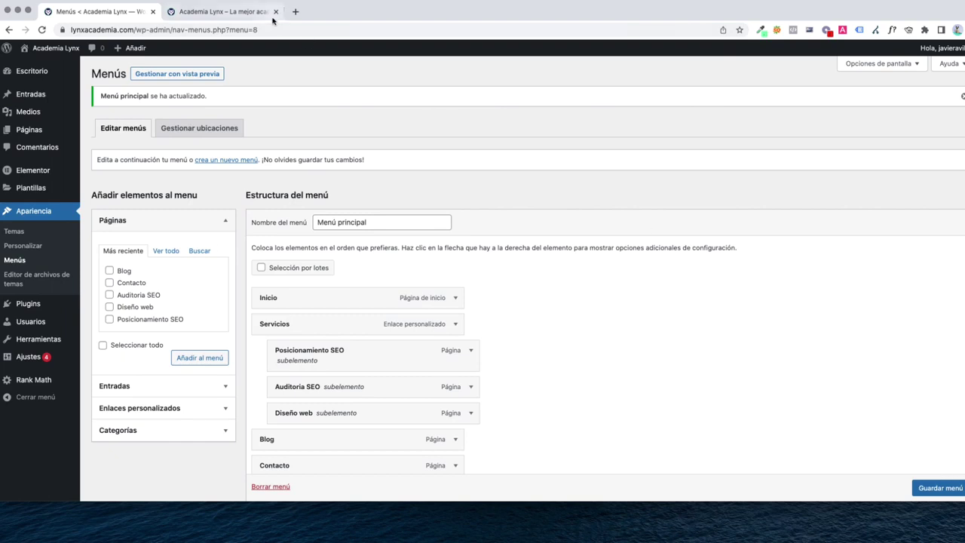
pyautogui.click(229, 12)
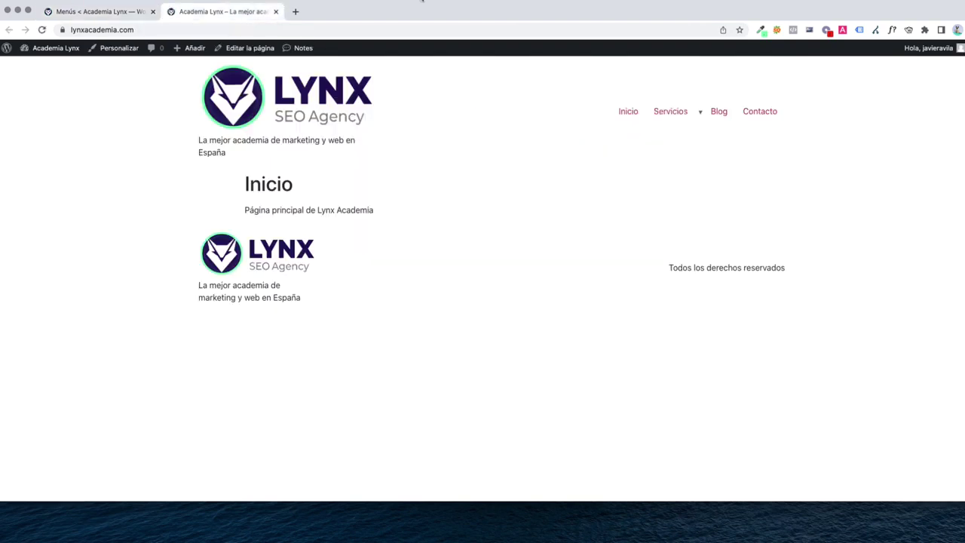
pyautogui.moveTo(687, 114)
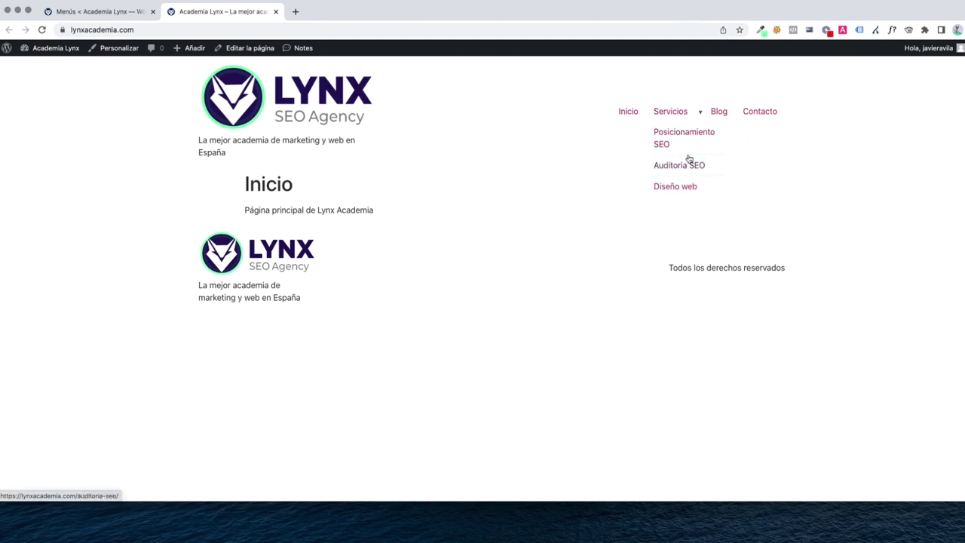
pyautogui.hotkey('ctrl', 'shift', 'Tab')
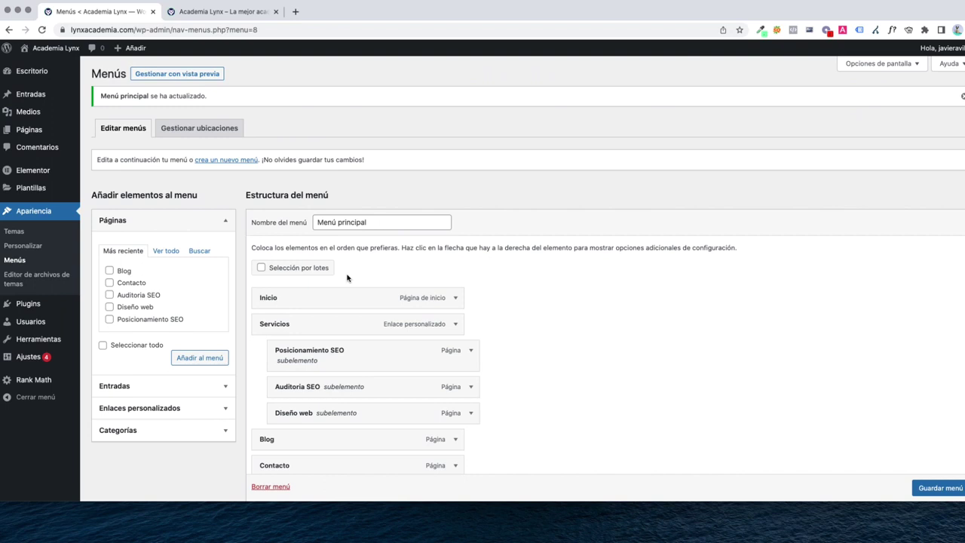
# Go to Plantillas > Theme Builder to see the site parts, including Elementor Header #49
pyautogui.click(30, 187)
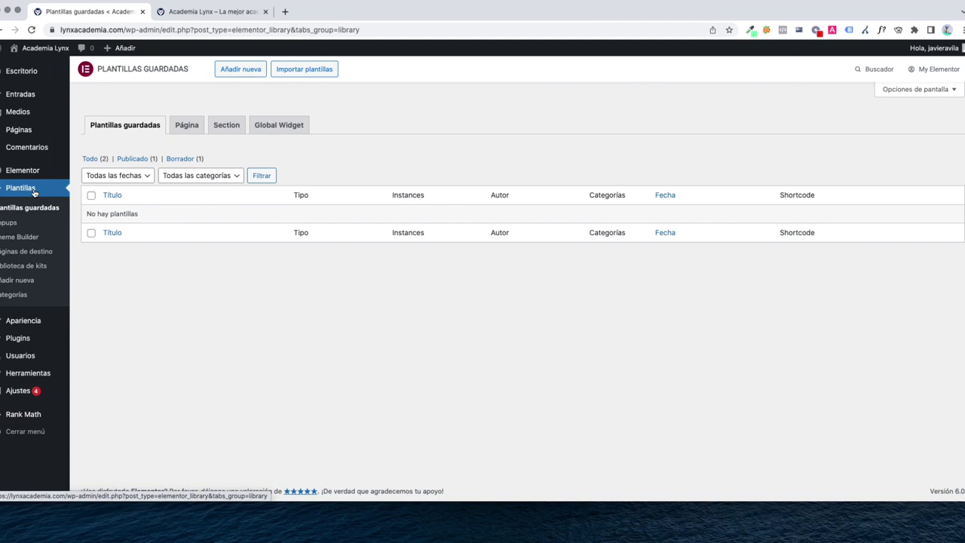
pyautogui.moveTo(39, 173)
pyautogui.click(30, 238)
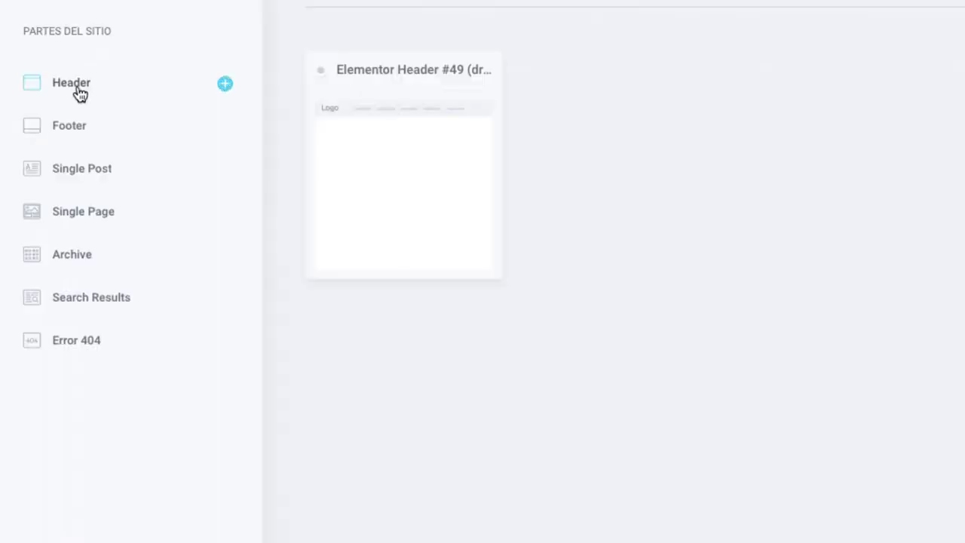
# Create a new Header template, Elementor Header #51, and close the Biblioteca without inserting a block
pyautogui.click(226, 84)
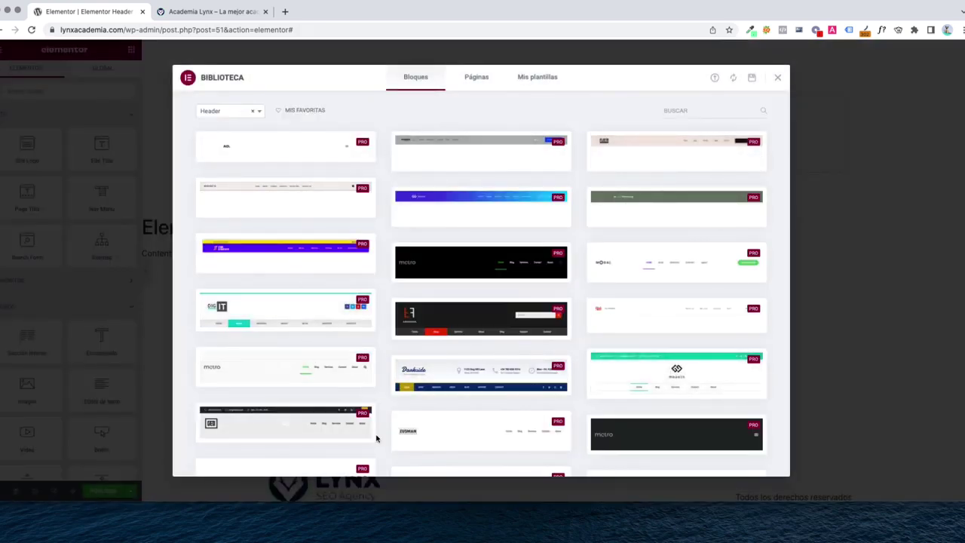
pyautogui.moveTo(435, 166)
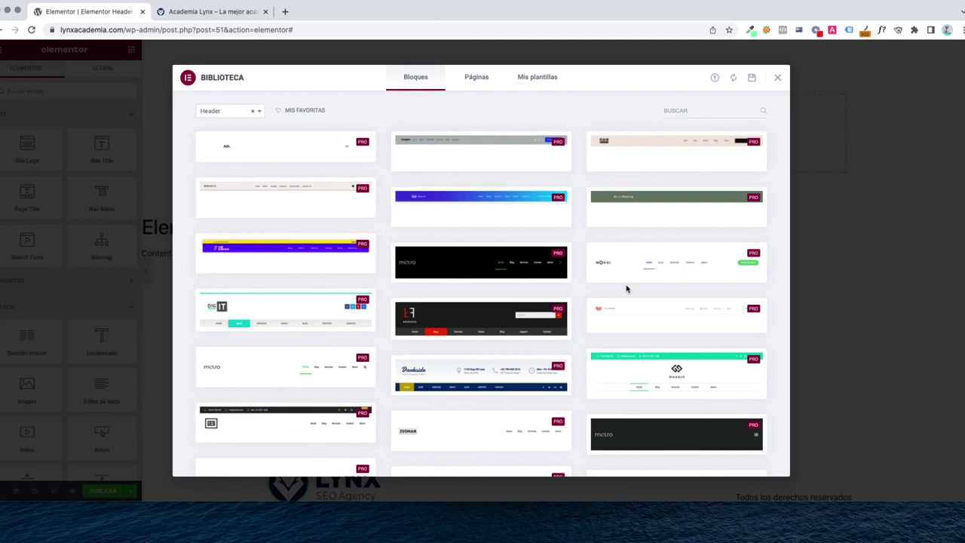
pyautogui.scroll(-15, 626, 289)
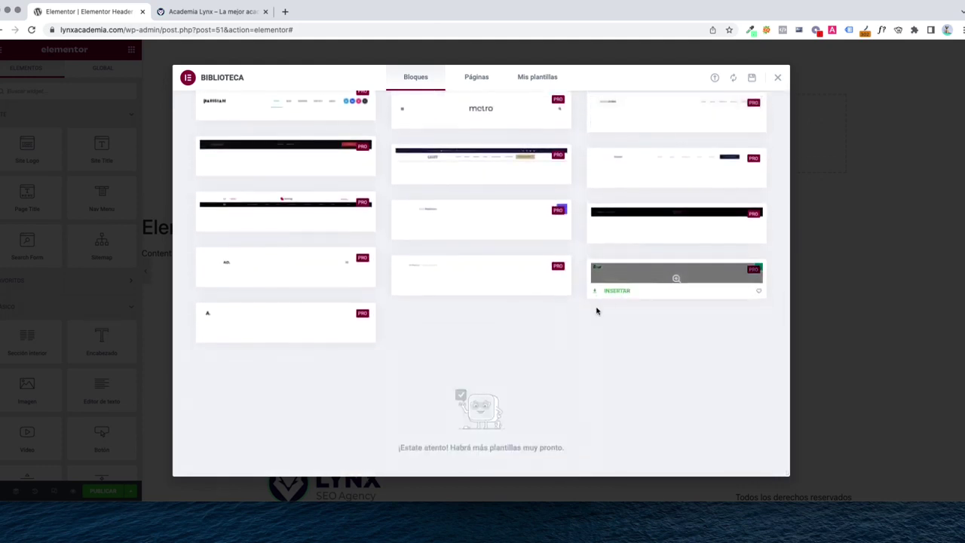
pyautogui.scroll(15, 597, 310)
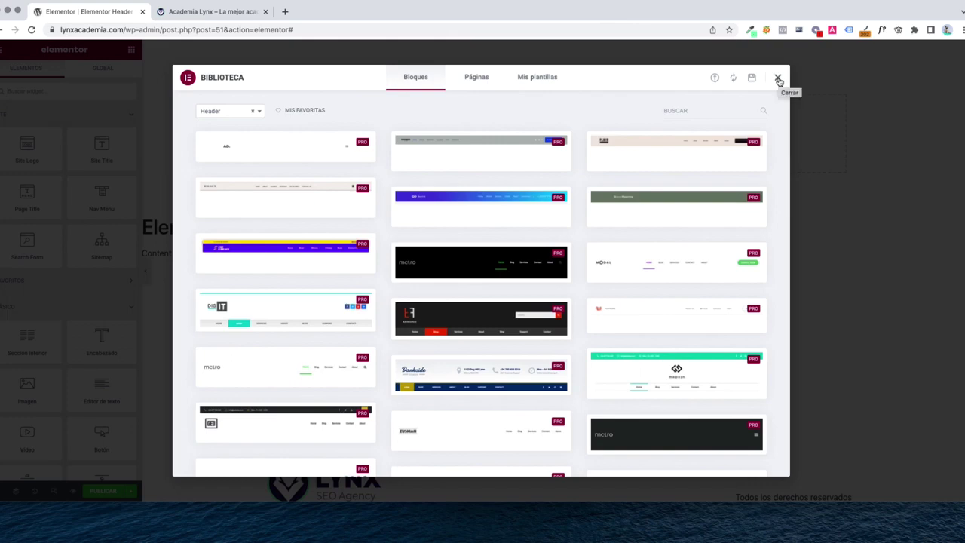
pyautogui.click(779, 79)
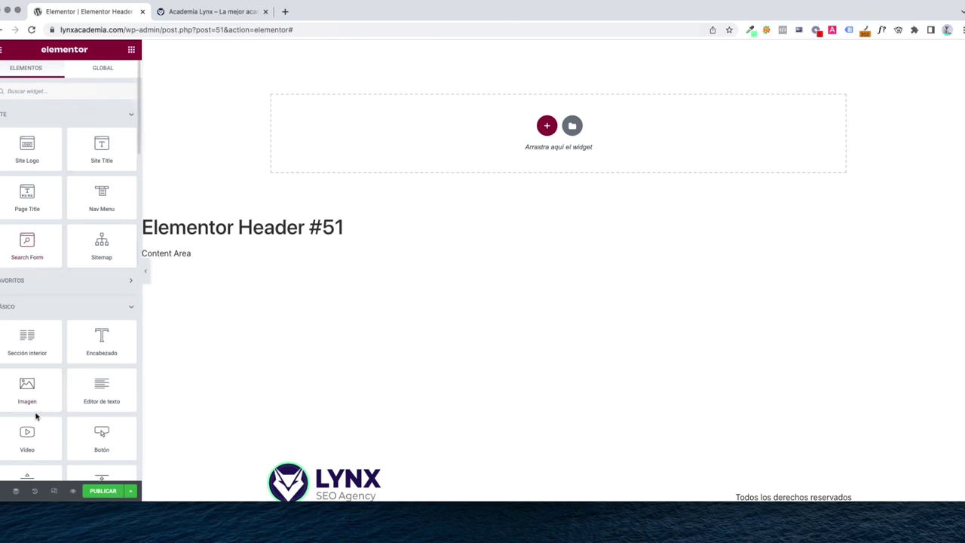
# Add a new section with the two-column structure to the empty header
pyautogui.scroll(-15, 23, 407)
pyautogui.scroll(12, 48, 377)
pyautogui.scroll(-20, 53, 362)
pyautogui.scroll(-10, 57, 353)
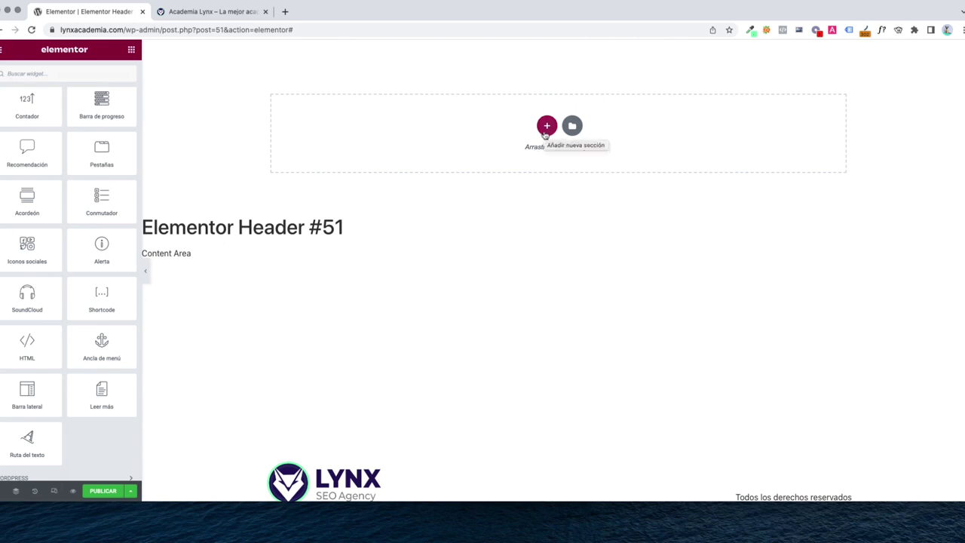
pyautogui.click(546, 127)
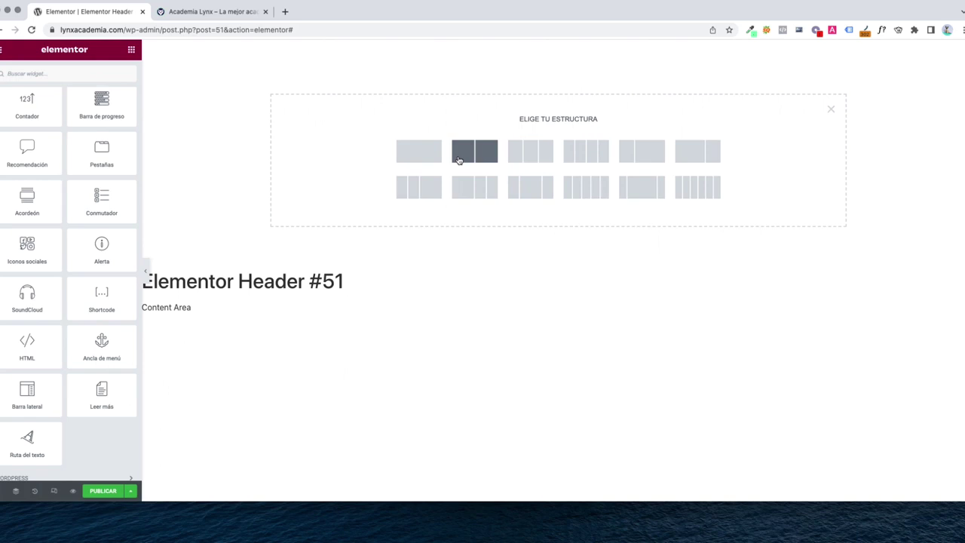
pyautogui.click(458, 160)
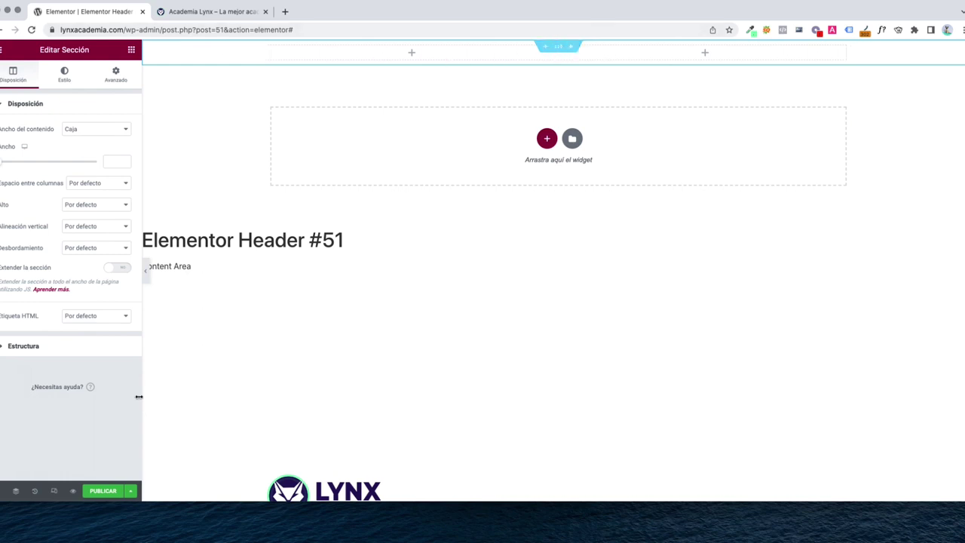
# Inspect the section's two columns in the Navigator
pyautogui.click(16, 493)
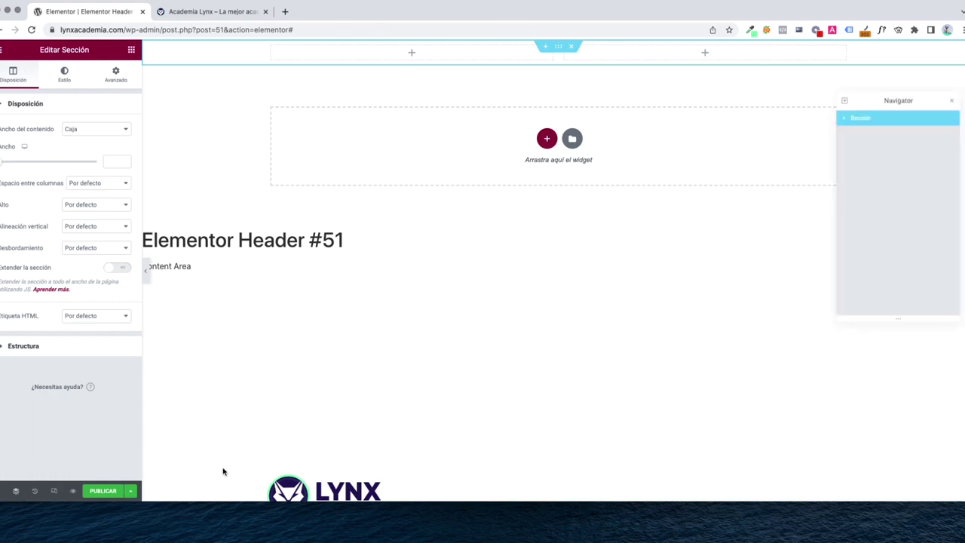
pyautogui.click(846, 121)
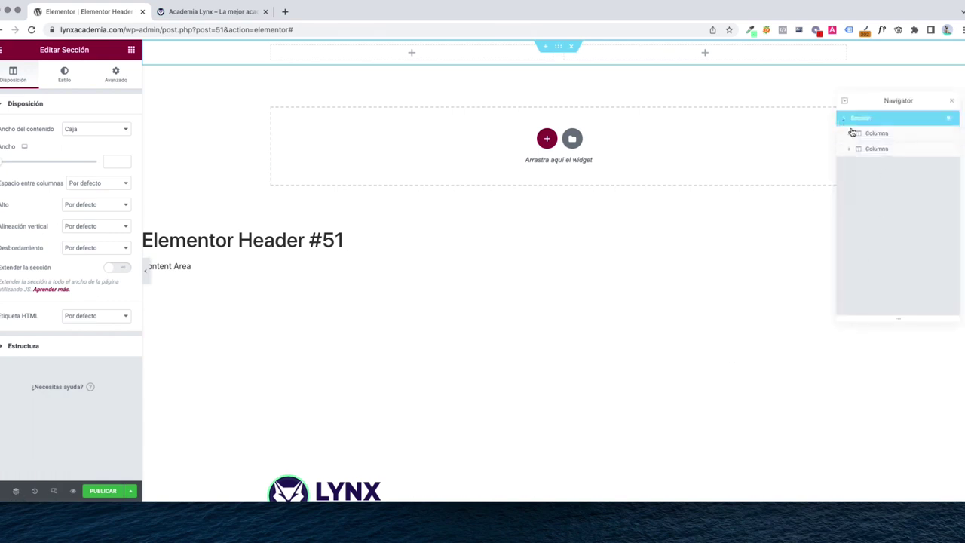
pyautogui.click(850, 135)
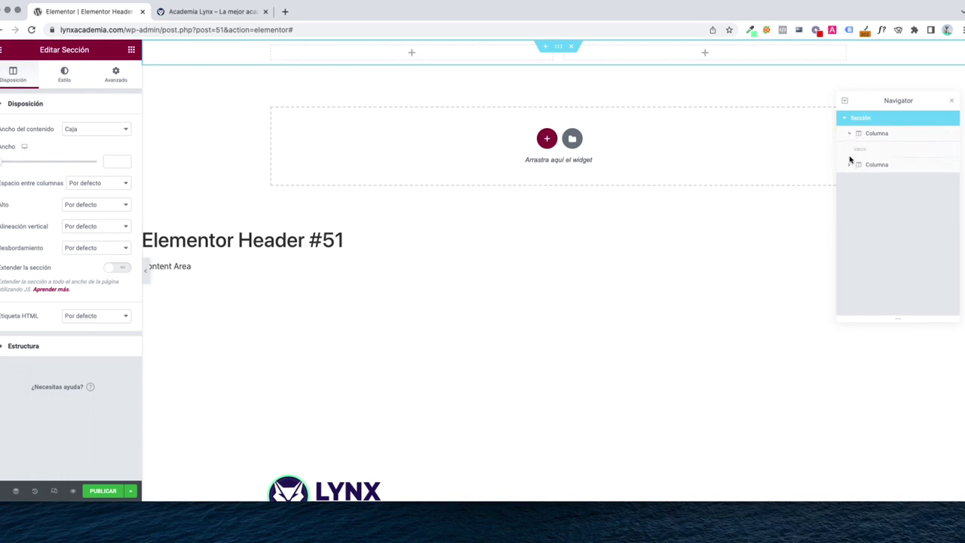
pyautogui.click(849, 169)
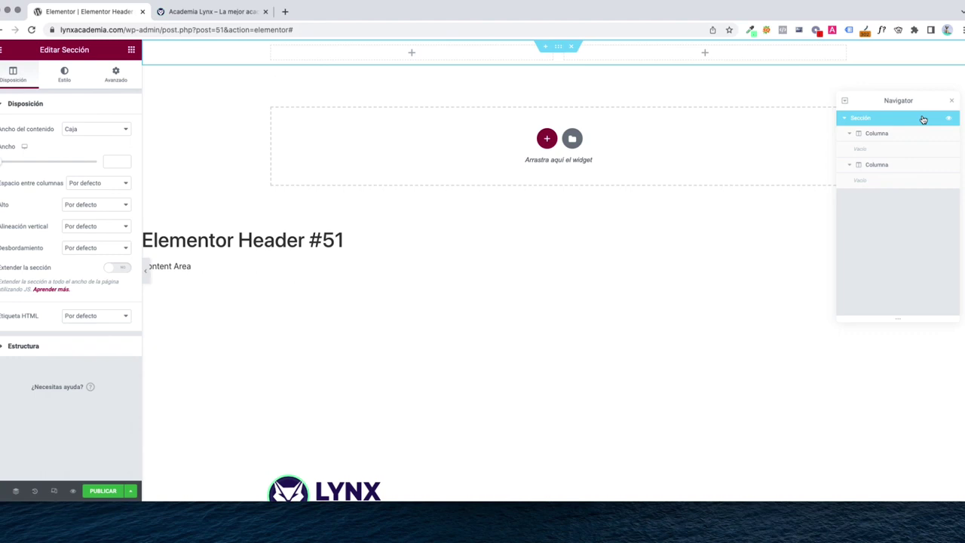
pyautogui.click(953, 104)
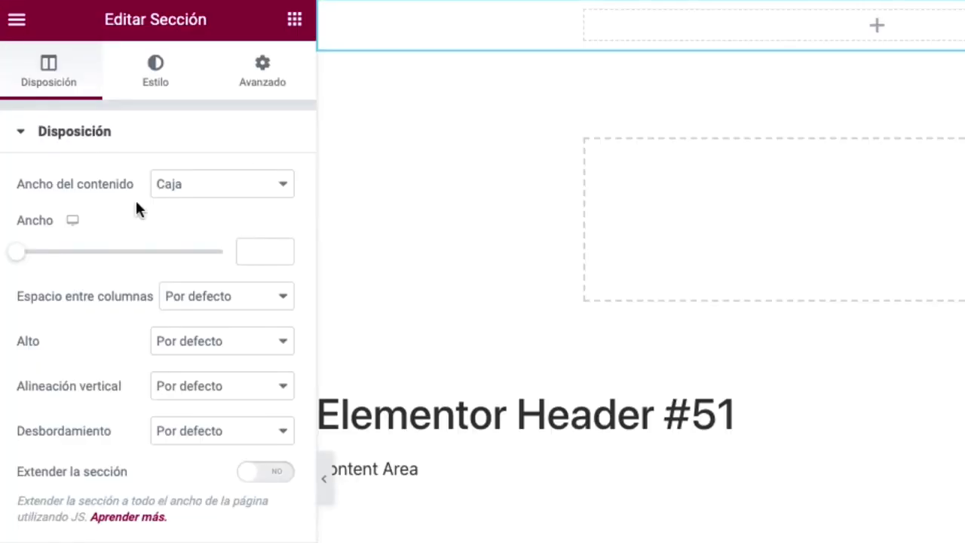
# Set the section's Ancho del contenido to Ancho completo and preview the result
pyautogui.click(219, 195)
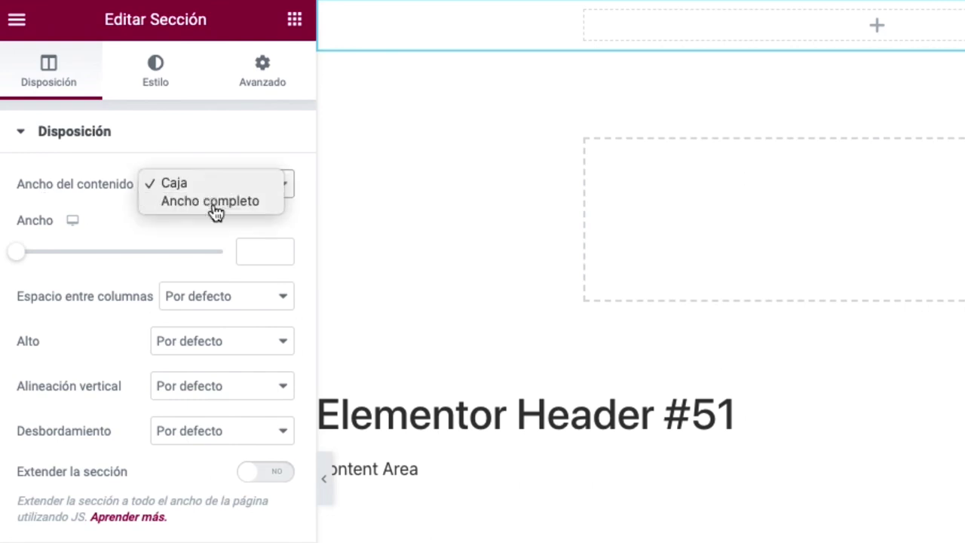
pyautogui.click(216, 211)
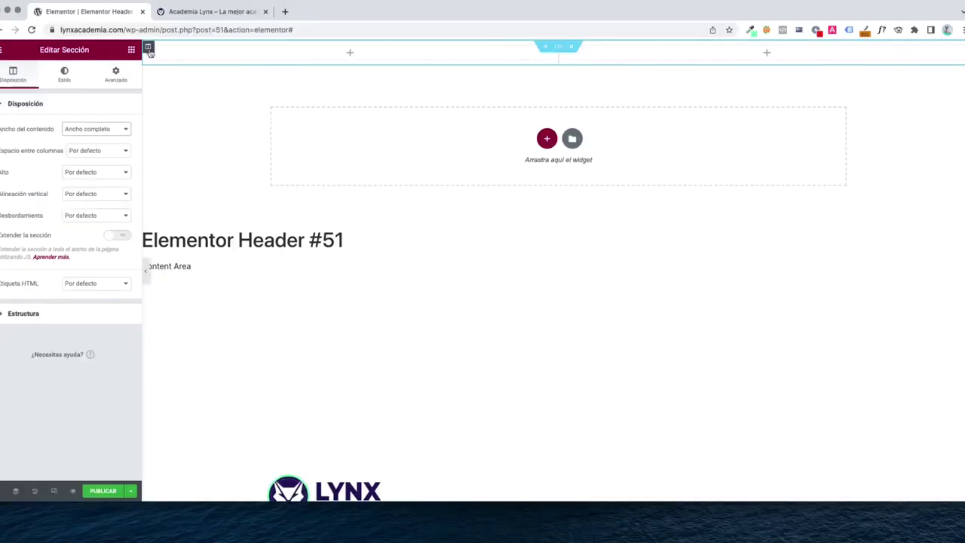
pyautogui.click(143, 274)
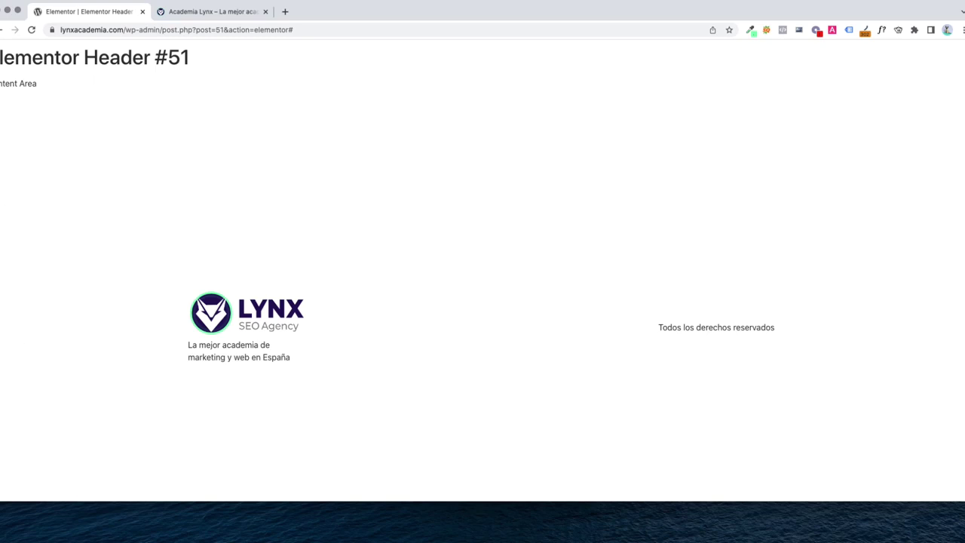
pyautogui.click(4, 271)
pyautogui.click(131, 50)
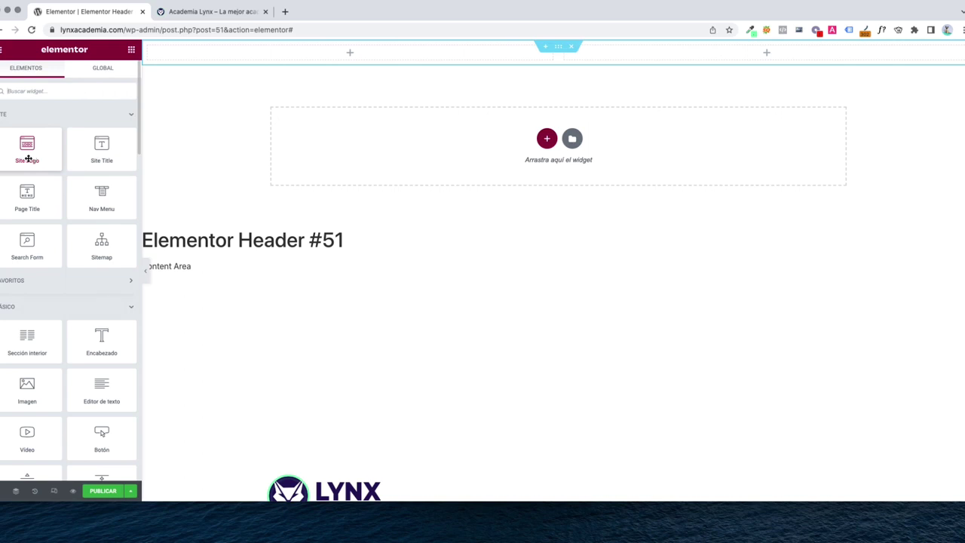
# Place the Site Logo in the left column and narrow that column to about 14%
pyautogui.moveTo(27, 158); pyautogui.dragTo(373, 55)
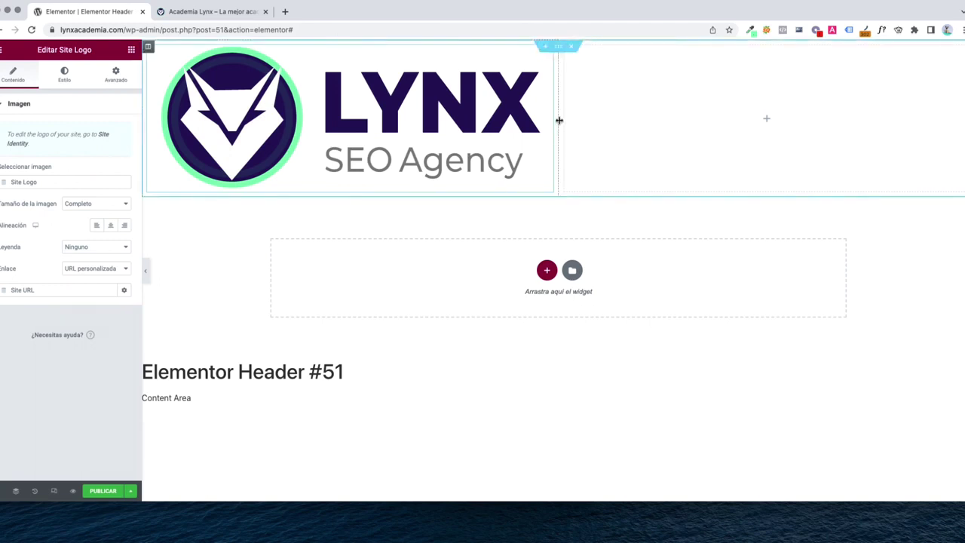
pyautogui.moveTo(558, 119); pyautogui.dragTo(259, 121)
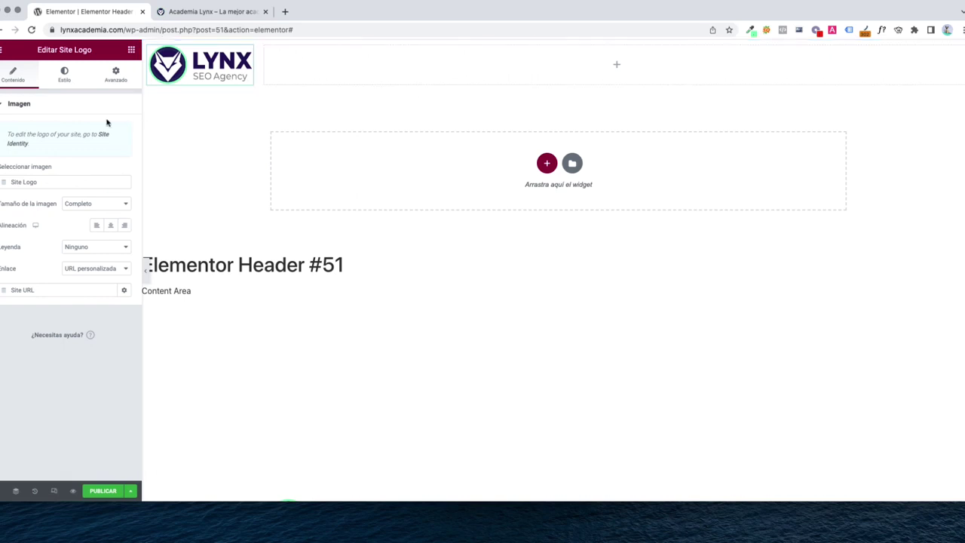
pyautogui.click(132, 51)
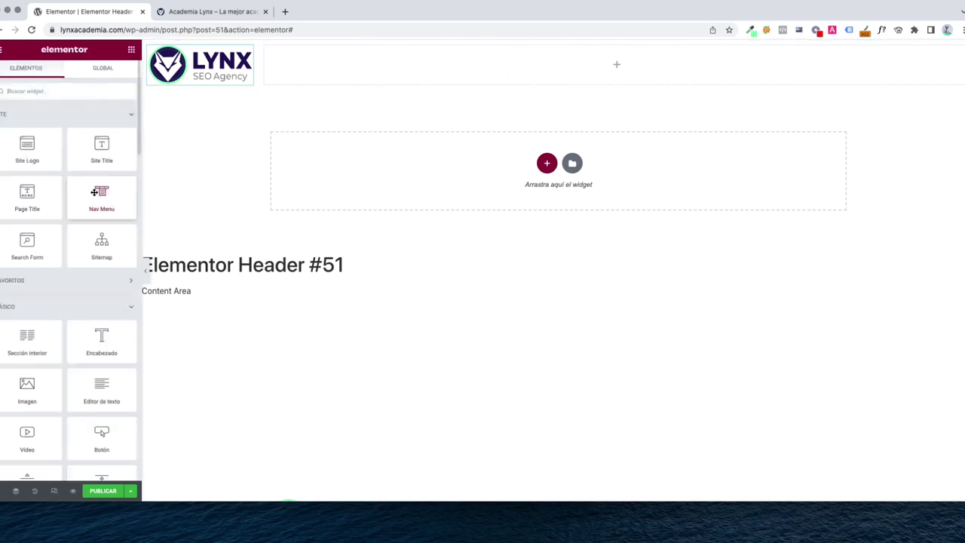
# Add the Nav Menu widget to the right column and reduce the logo's width under Estilo
pyautogui.moveTo(96, 201); pyautogui.dragTo(627, 63)
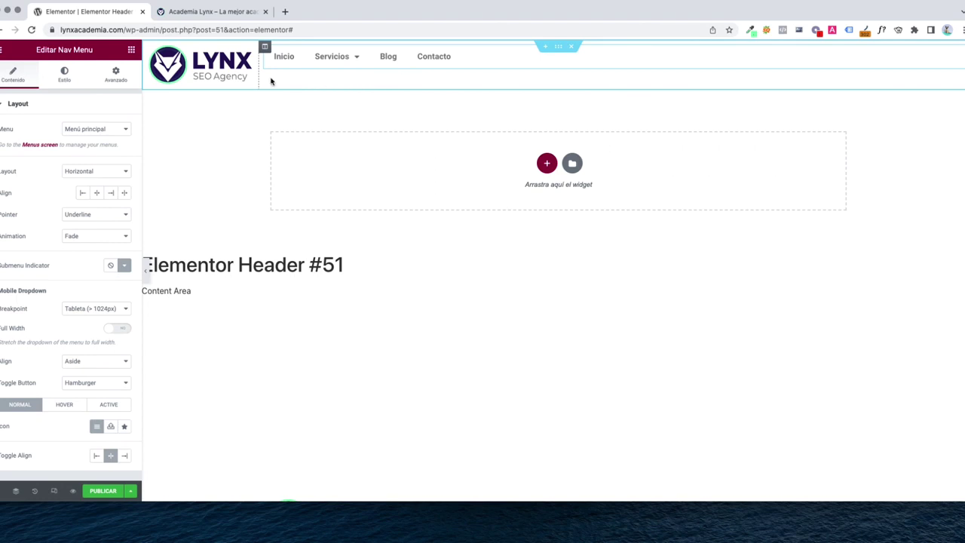
pyautogui.click(226, 74)
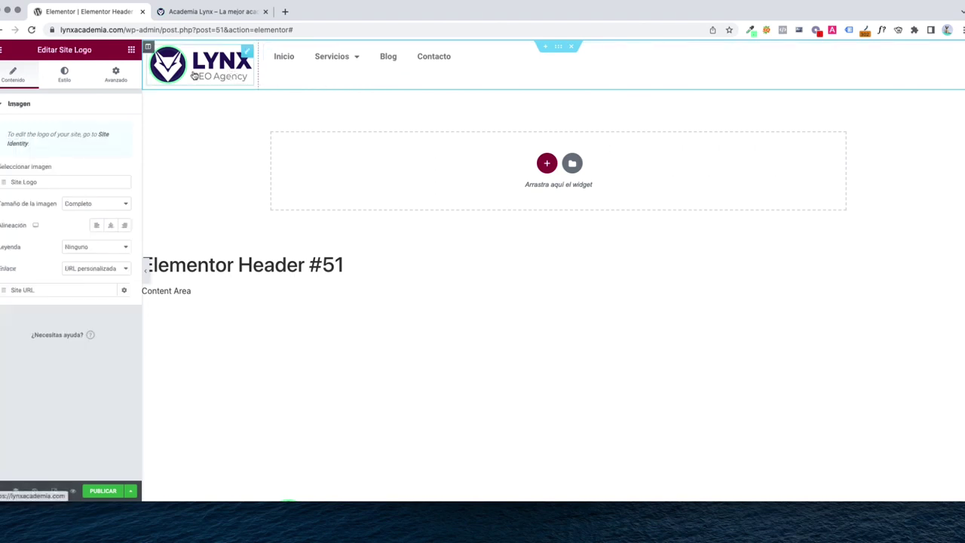
pyautogui.click(67, 74)
pyautogui.moveTo(6, 148); pyautogui.dragTo(72, 143)
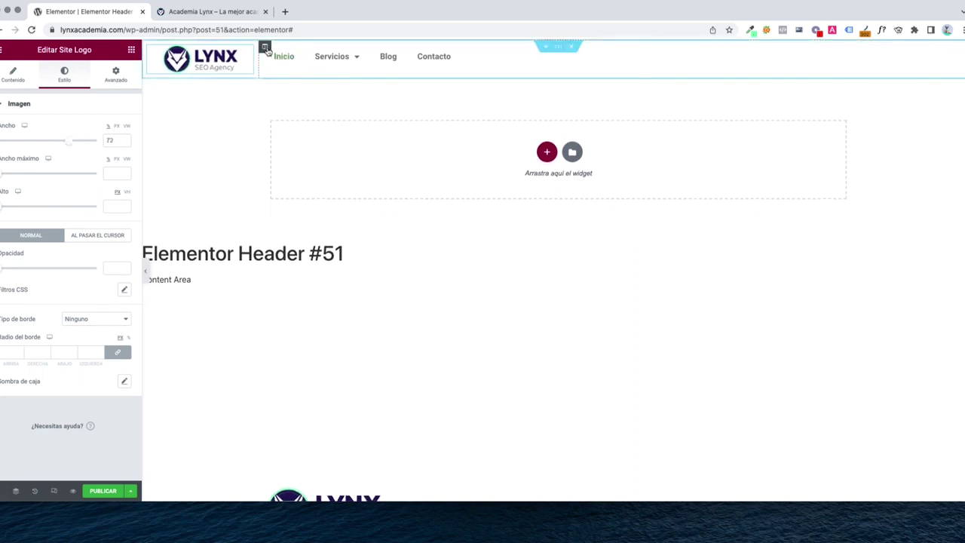
# Set the Nav Menu alignment to Center and bring up the navigation column's context menu
pyautogui.click(265, 48)
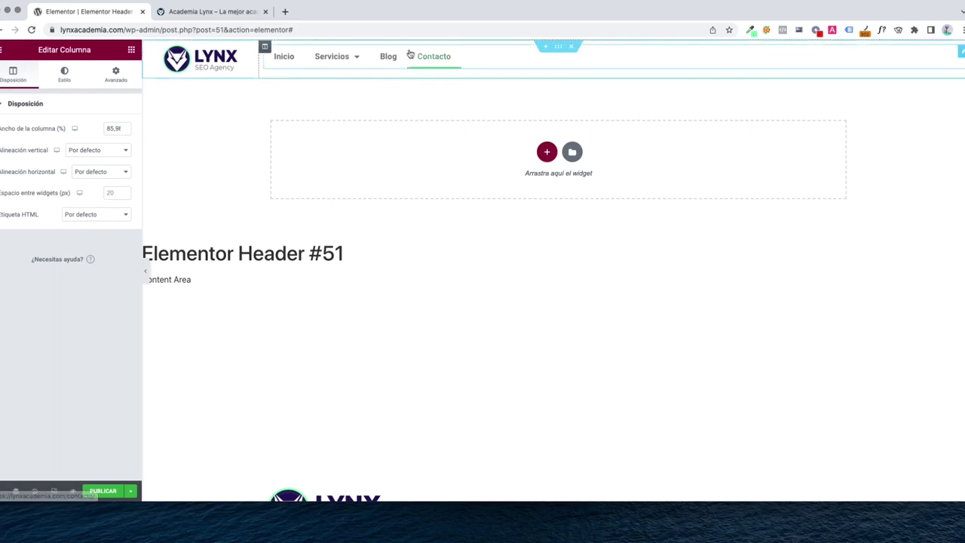
pyautogui.click(293, 62)
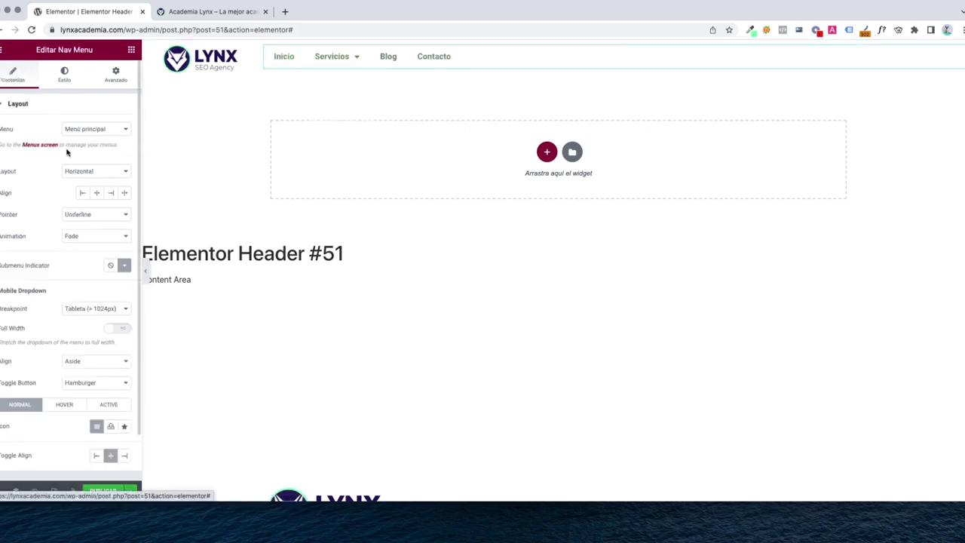
pyautogui.click(99, 194)
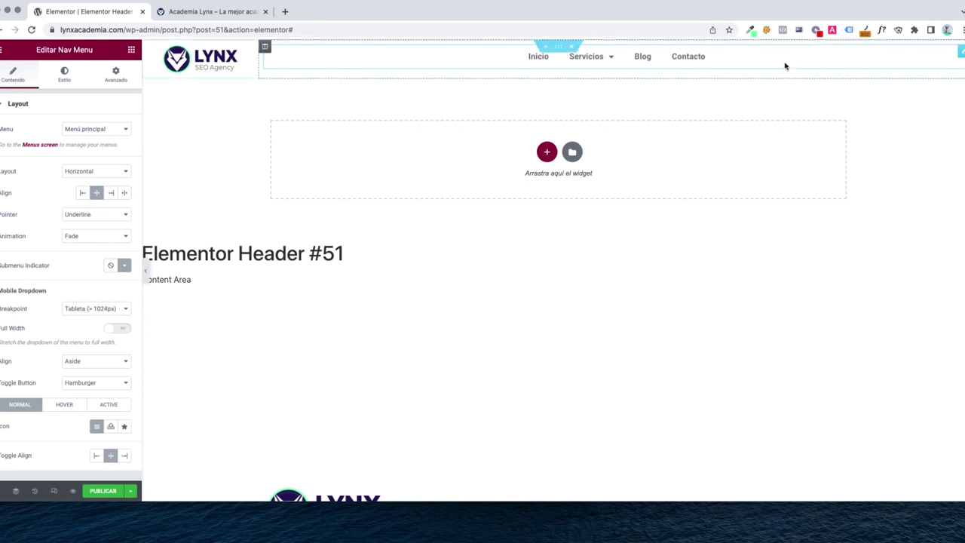
pyautogui.rightClick(266, 51)
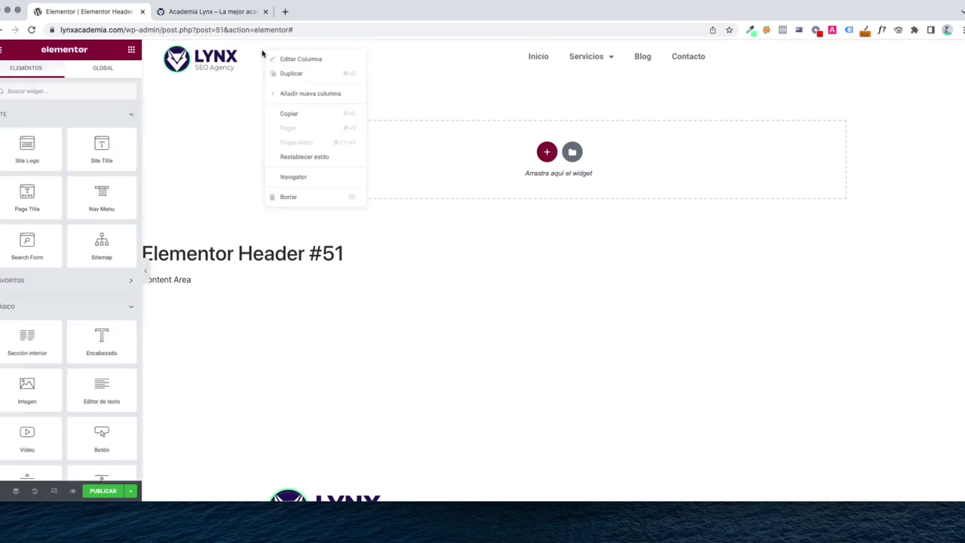
pyautogui.click(266, 51)
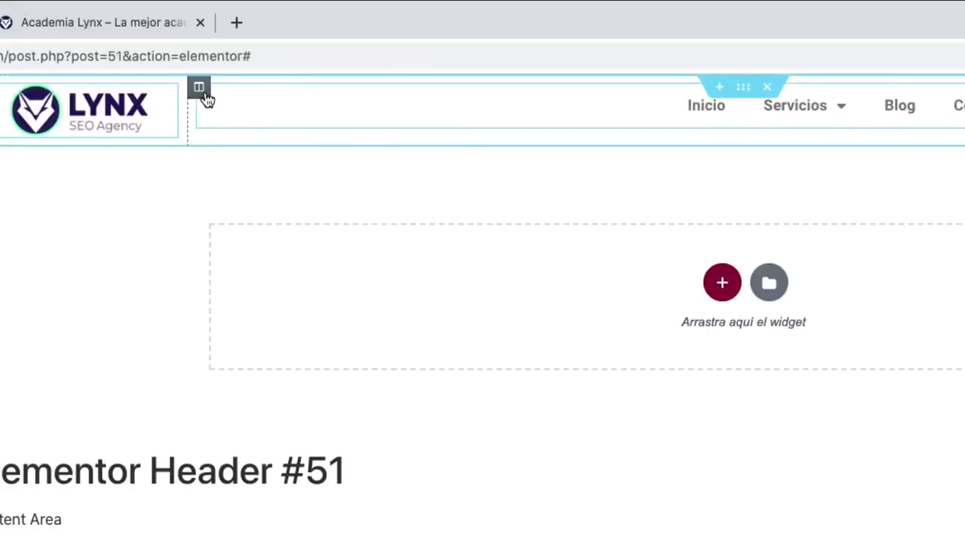
pyautogui.rightClick(205, 97)
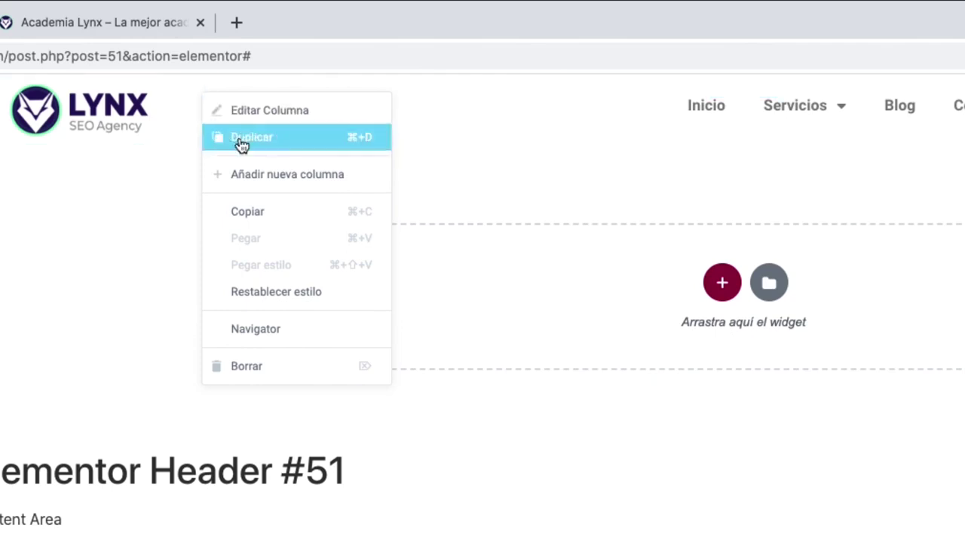
# Duplicate the navigation column, then narrow the logo column and the right column
pyautogui.click(241, 141)
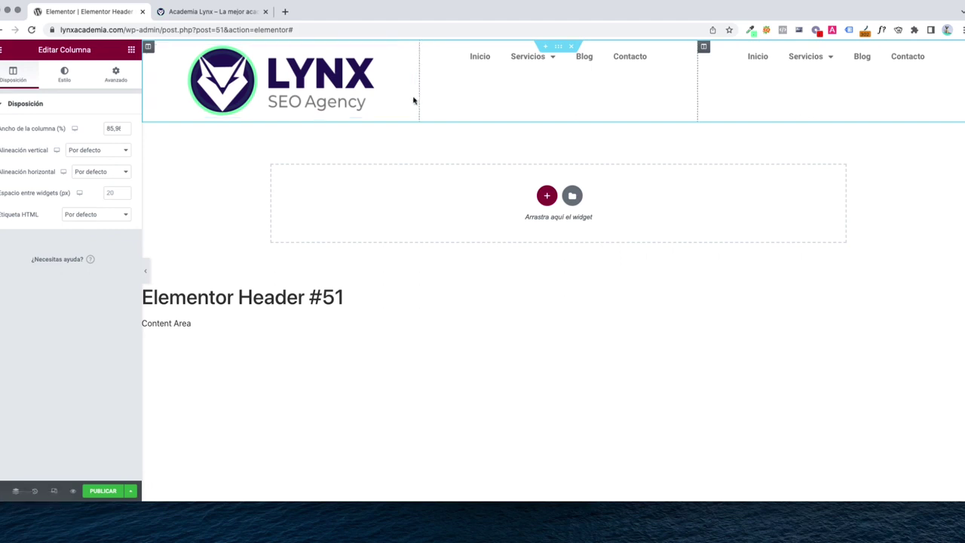
pyautogui.moveTo(413, 100); pyautogui.dragTo(269, 97)
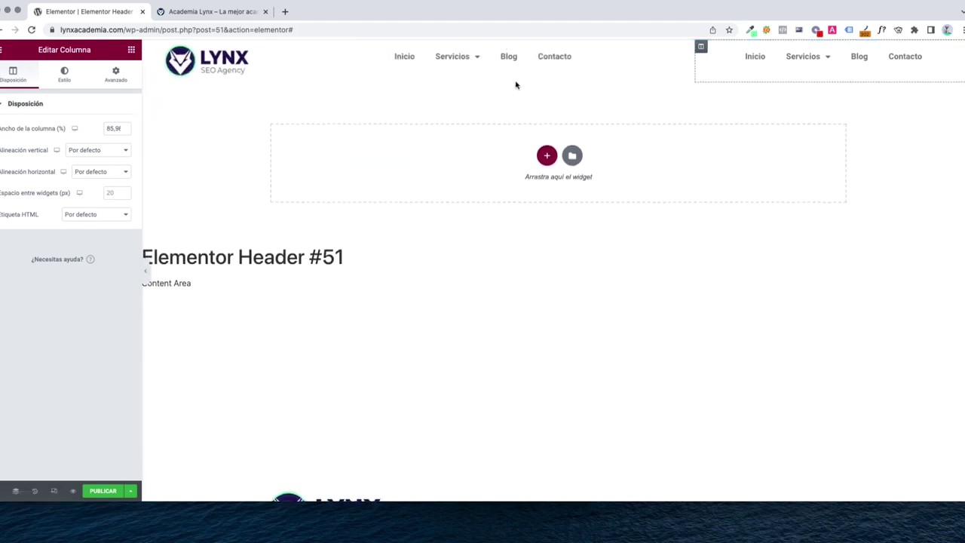
pyautogui.moveTo(694, 60); pyautogui.dragTo(836, 59)
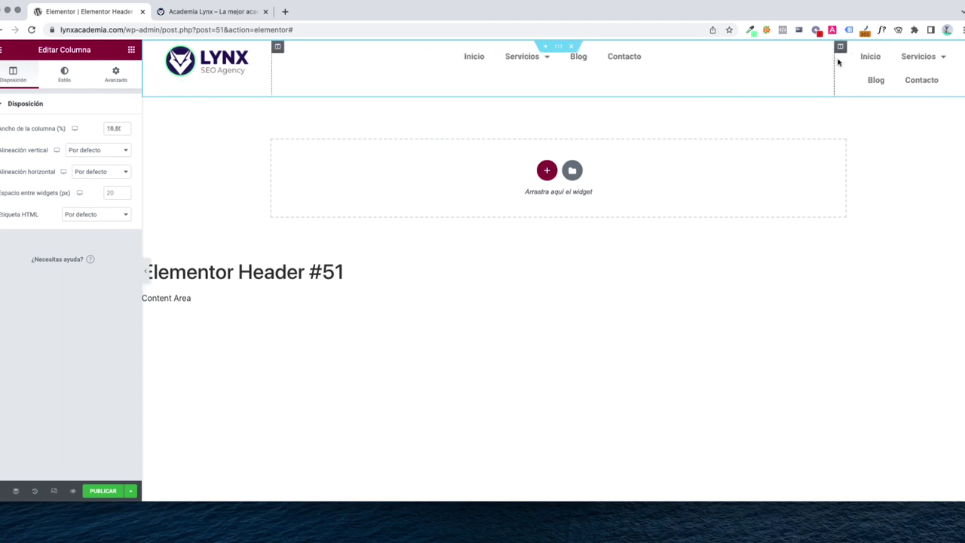
# Delete the duplicate Nav Menu from the right column with Borrar
pyautogui.rightClick(896, 76)
pyautogui.click(890, 78)
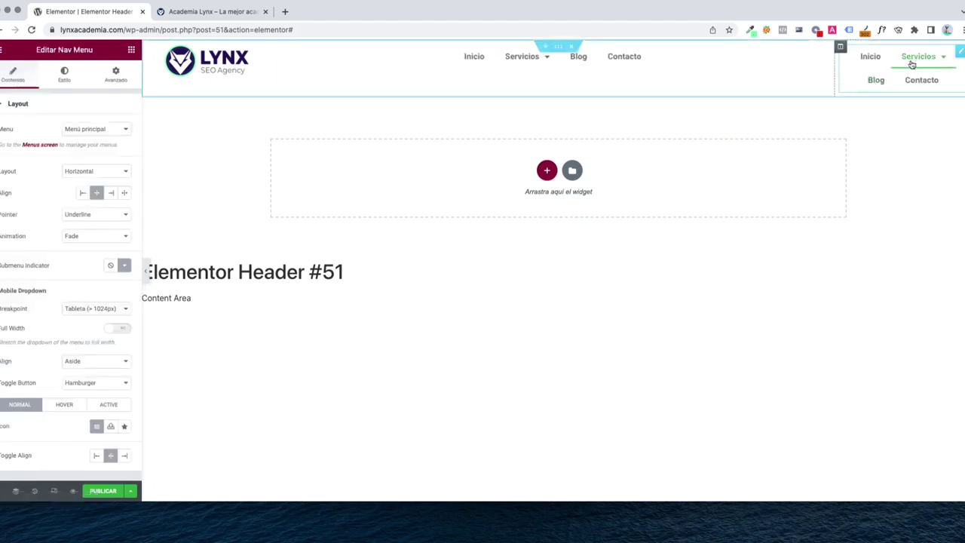
pyautogui.rightClick(912, 65)
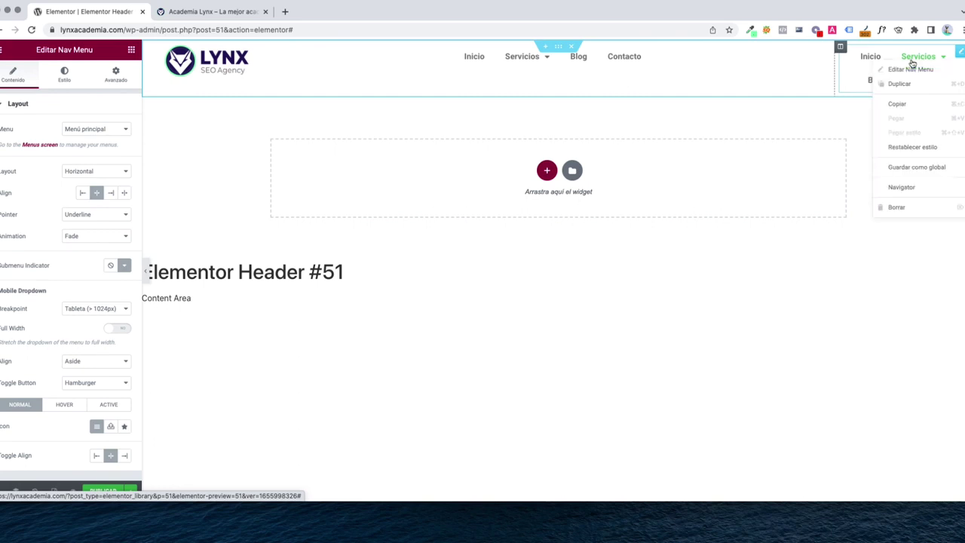
pyautogui.click(898, 208)
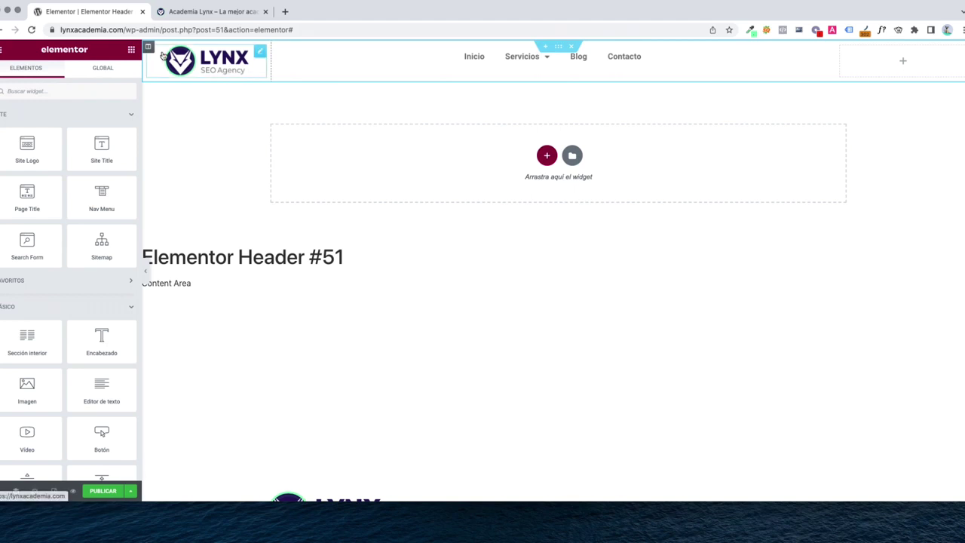
# Read the logo column's 15,55 width and enter 15,555 as the right column's width
pyautogui.click(244, 80)
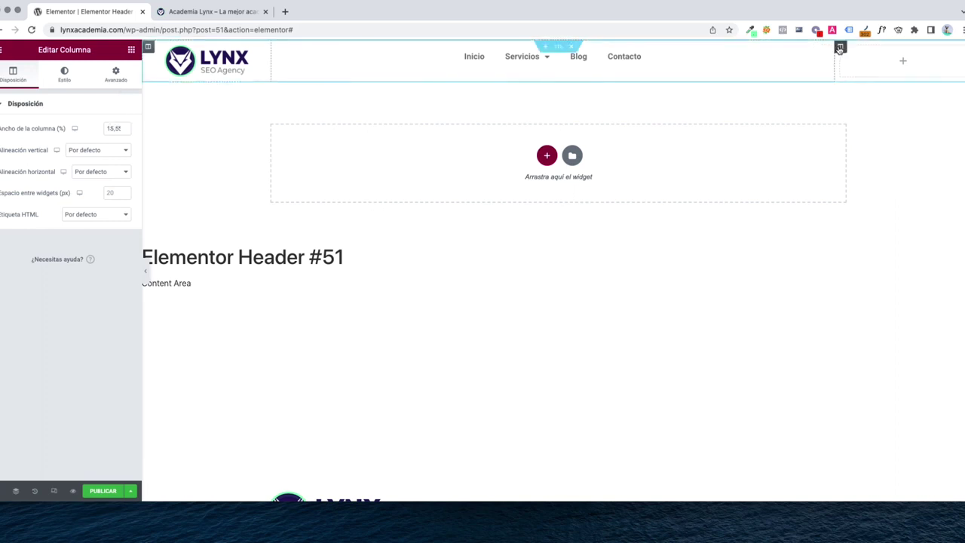
pyautogui.click(839, 49)
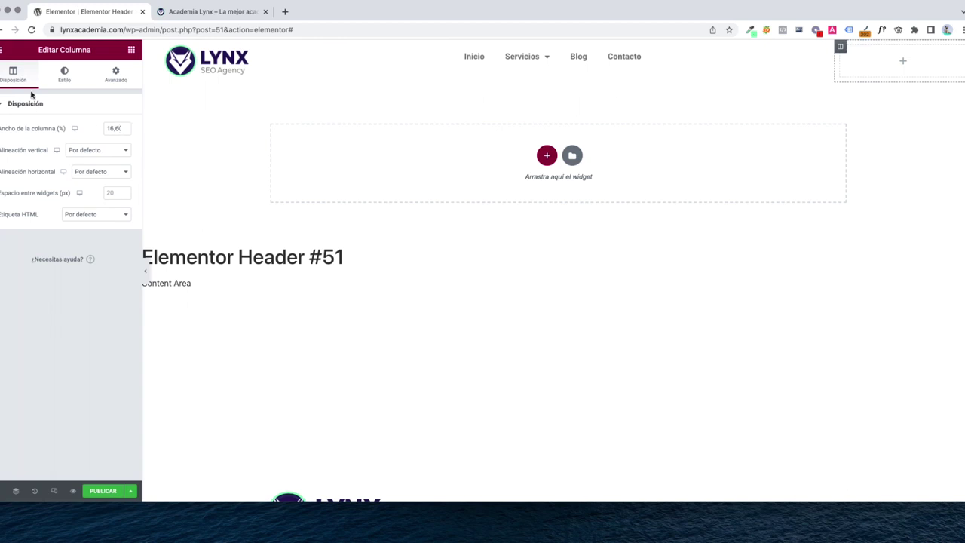
pyautogui.click(192, 72)
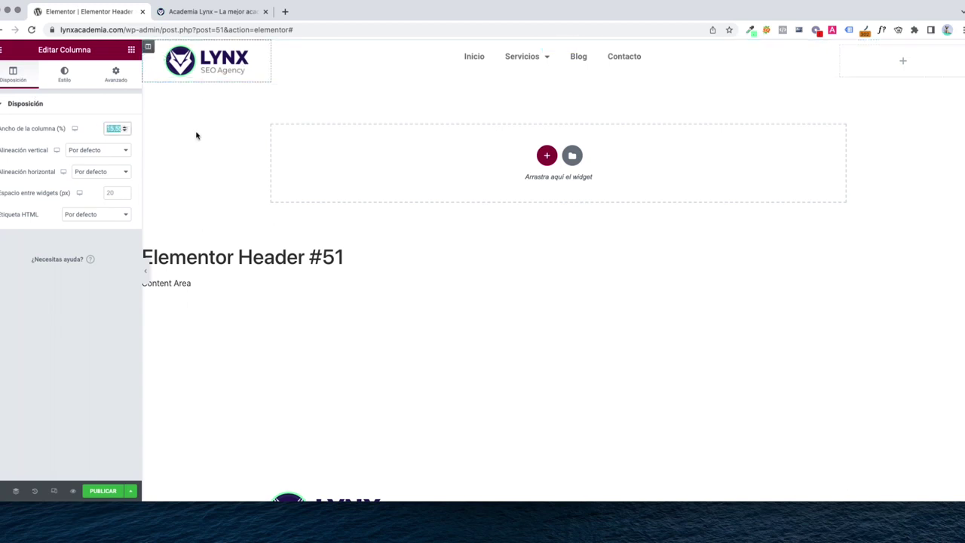
pyautogui.click(840, 48)
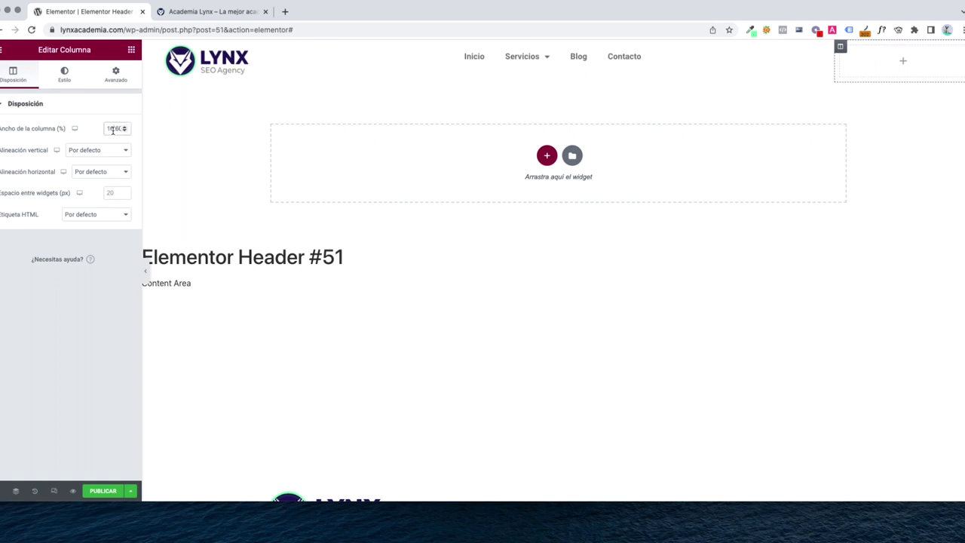
pyautogui.write('15,555')
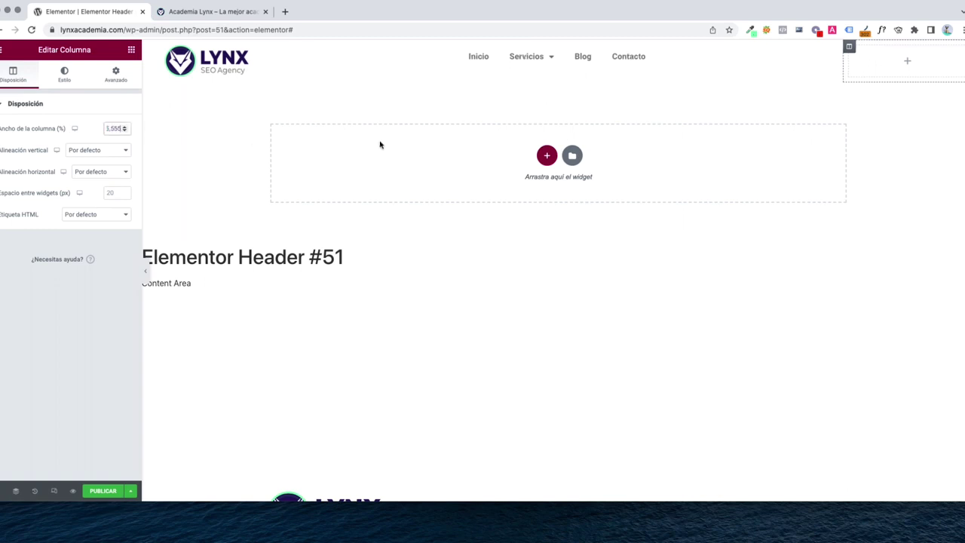
pyautogui.click(915, 192)
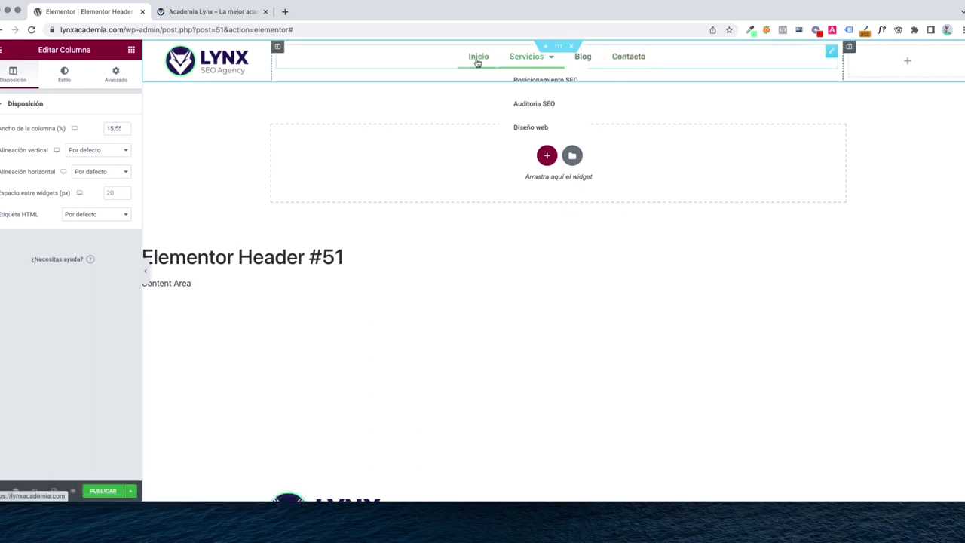
pyautogui.moveTo(525, 63)
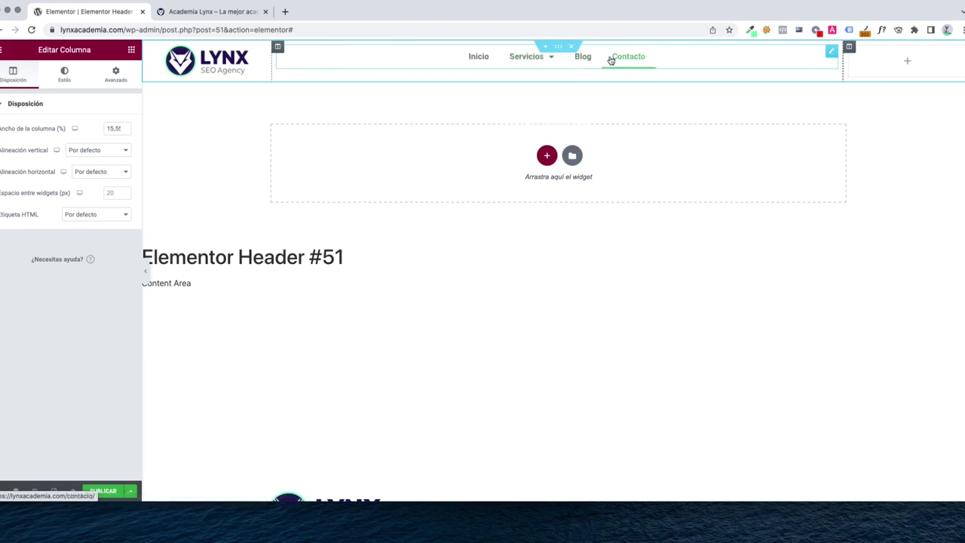
# Open the main Nav Menu's Estilo settings and check its Tipografía options
pyautogui.click(506, 65)
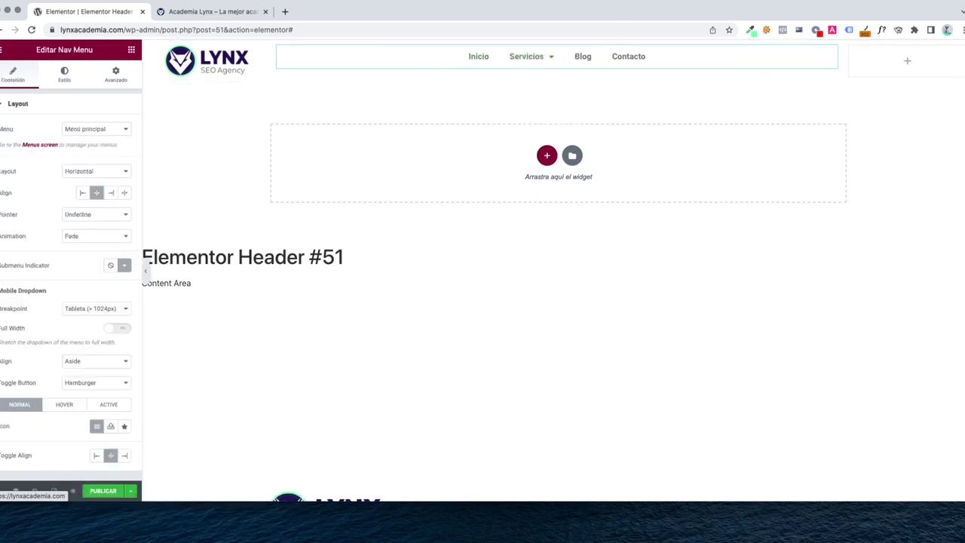
pyautogui.scroll(-2, 79, 285)
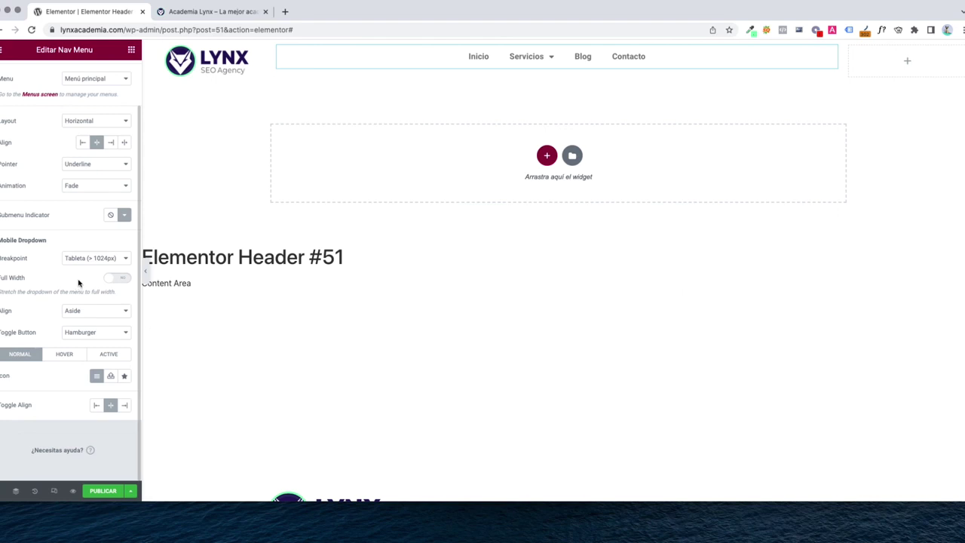
pyautogui.scroll(2, 80, 280)
pyautogui.scroll(-2, 83, 208)
pyautogui.scroll(2, 60, 204)
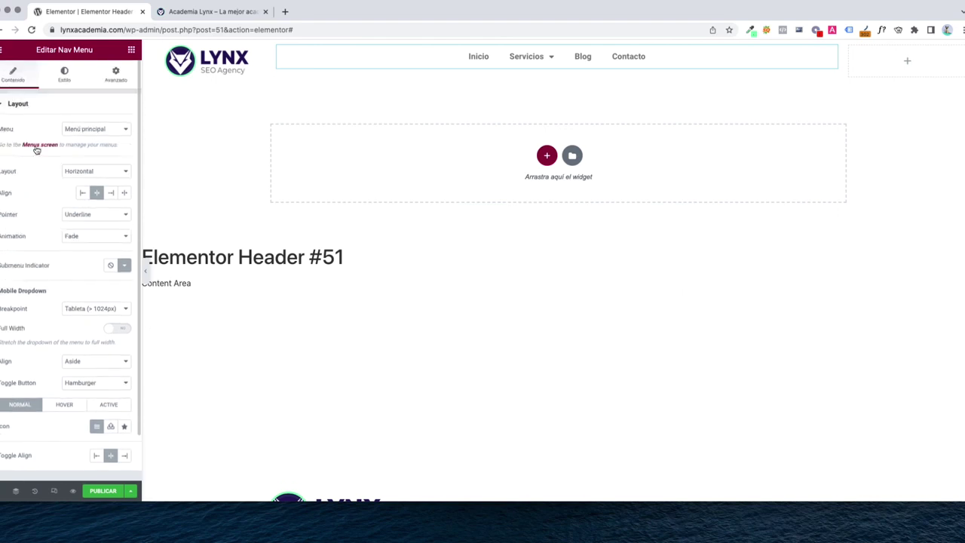
pyautogui.scroll(-2, 55, 320)
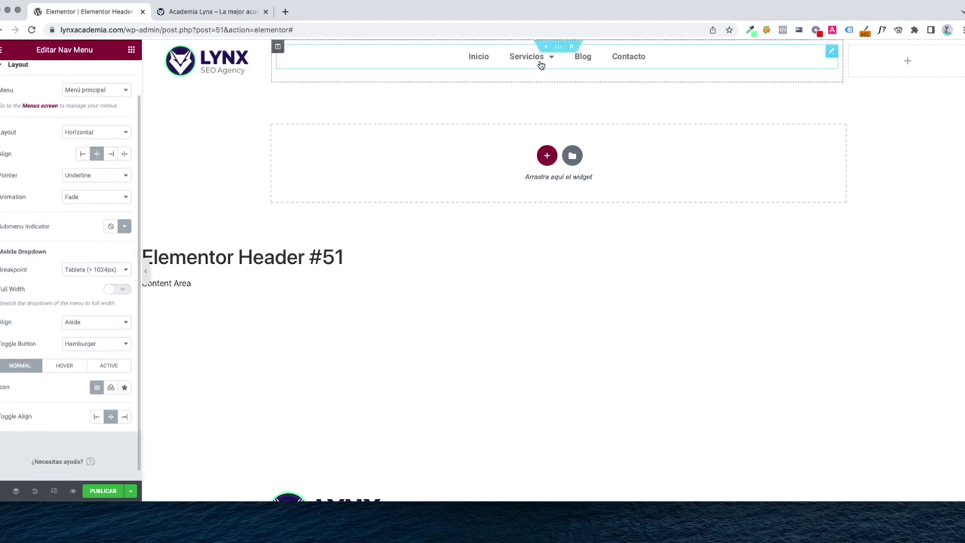
pyautogui.scroll(2, 60, 83)
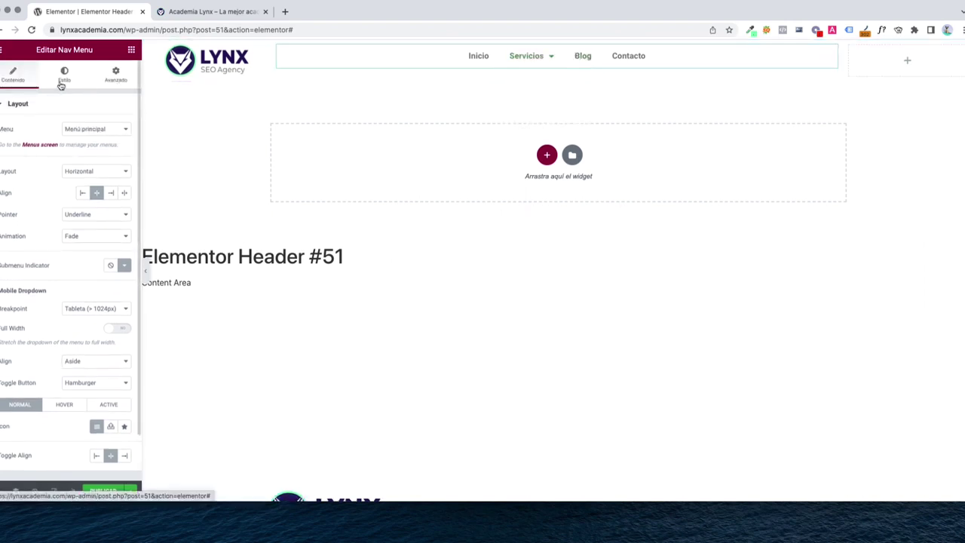
pyautogui.click(61, 79)
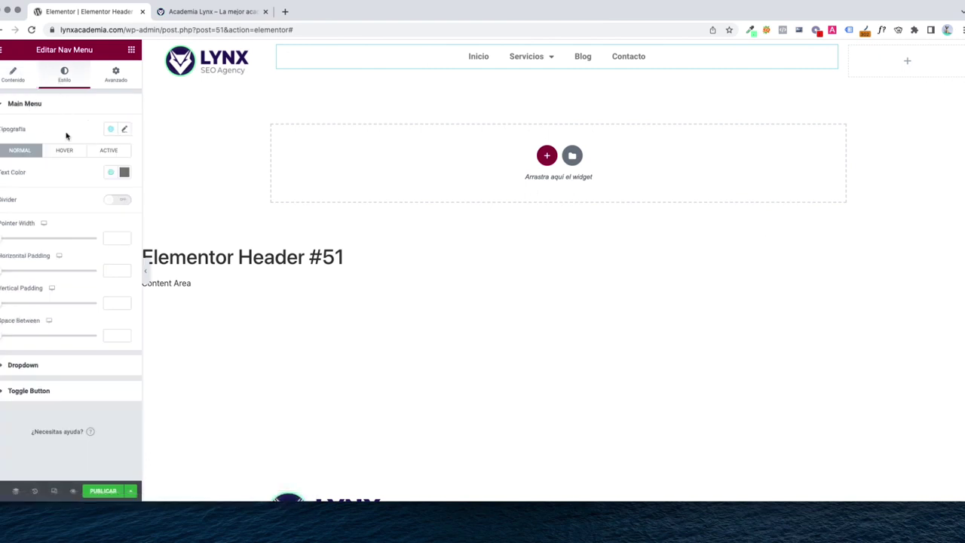
pyautogui.click(126, 131)
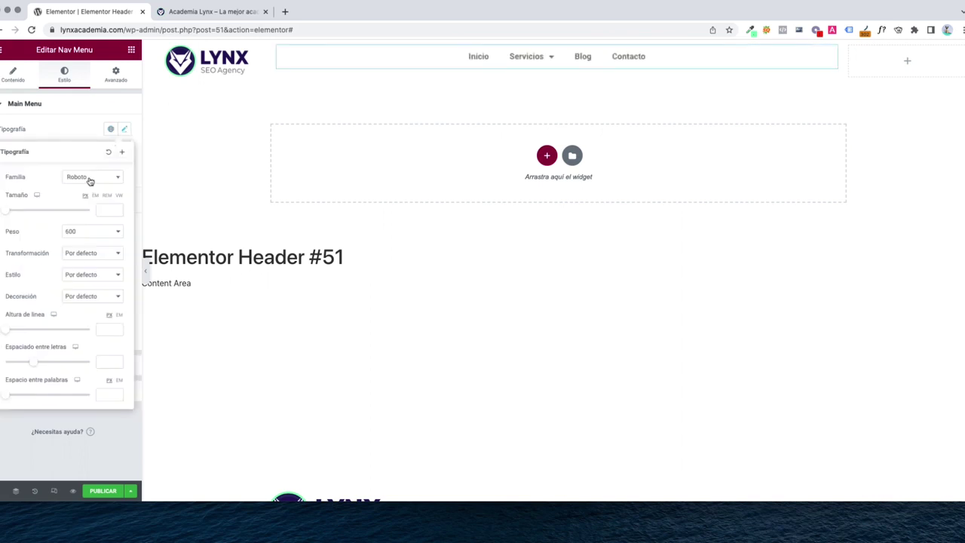
pyautogui.click(69, 140)
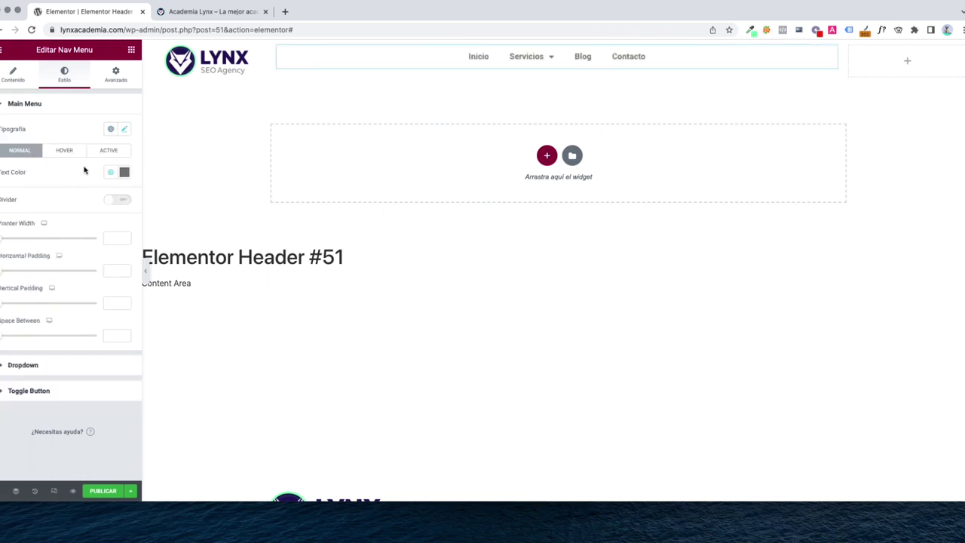
# Set the normal menu link text colour to black #000000
pyautogui.click(125, 173)
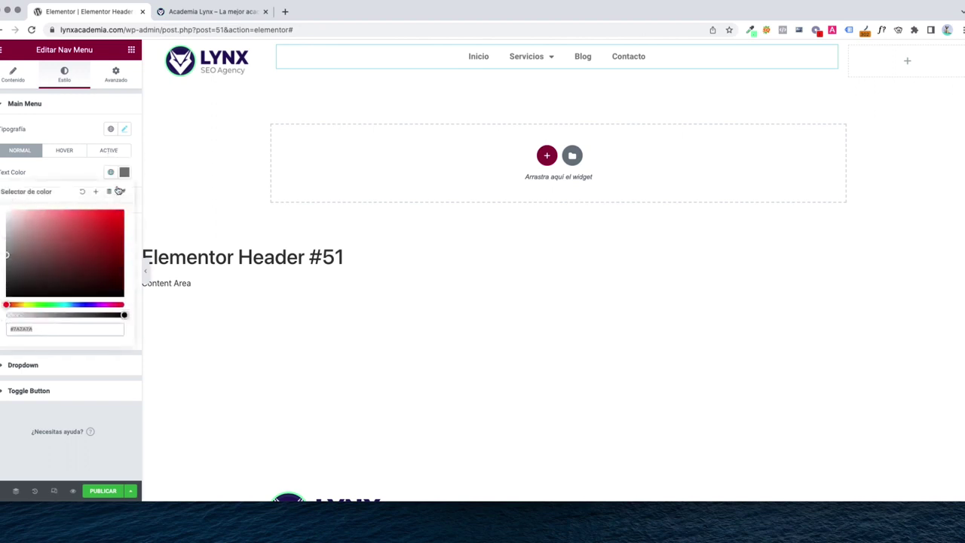
pyautogui.moveTo(40, 262); pyautogui.dragTo(6, 297)
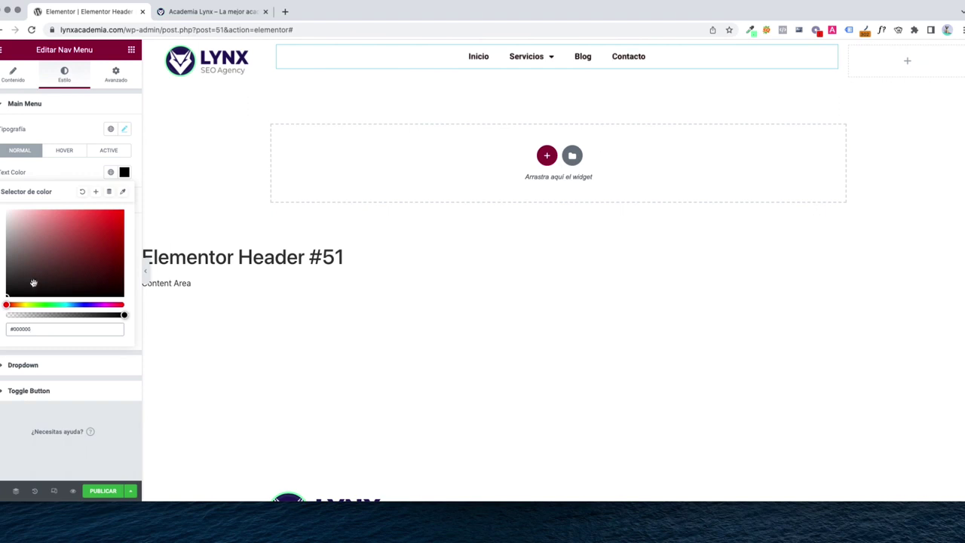
pyautogui.click(61, 168)
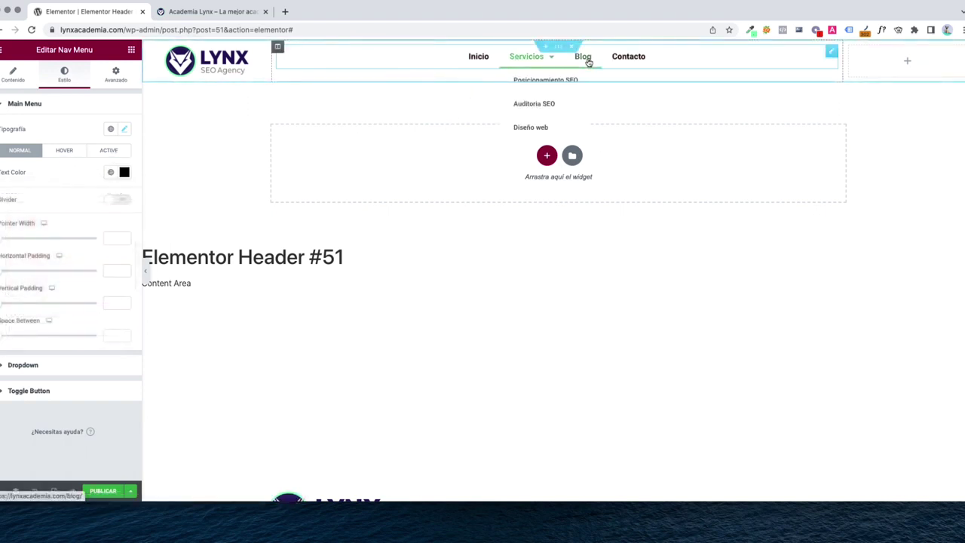
# Set the menu links' hover text colour to dark blue #1C0D8A
pyautogui.click(61, 153)
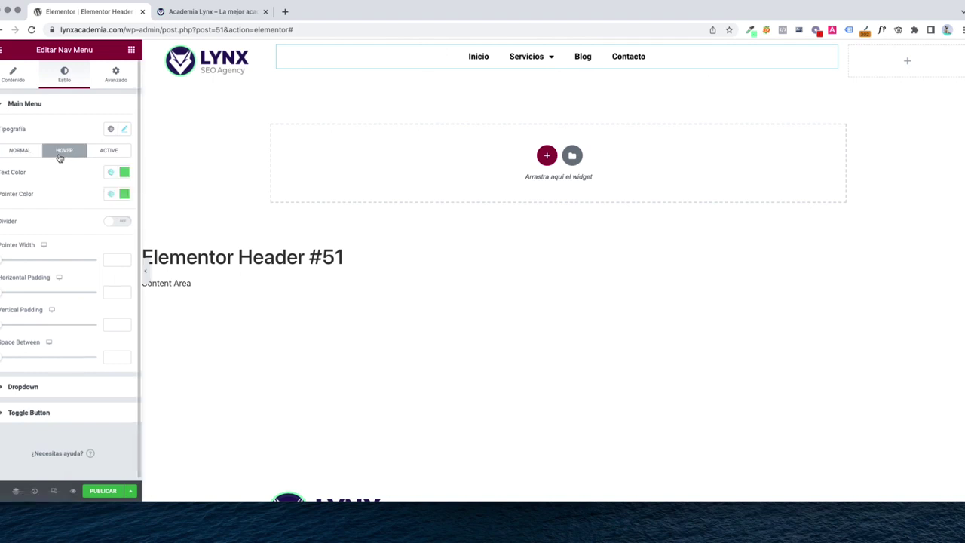
pyautogui.click(125, 175)
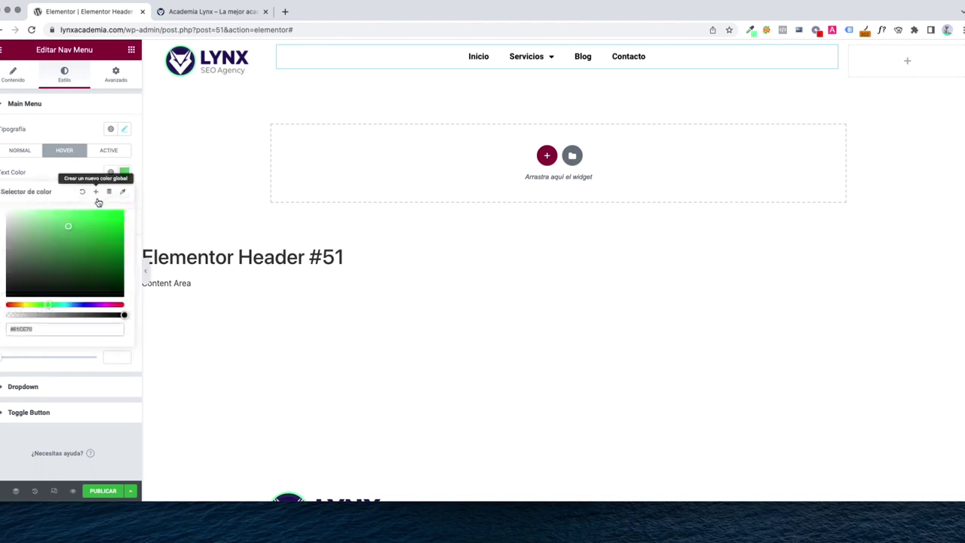
pyautogui.click(26, 306)
pyautogui.click(80, 247)
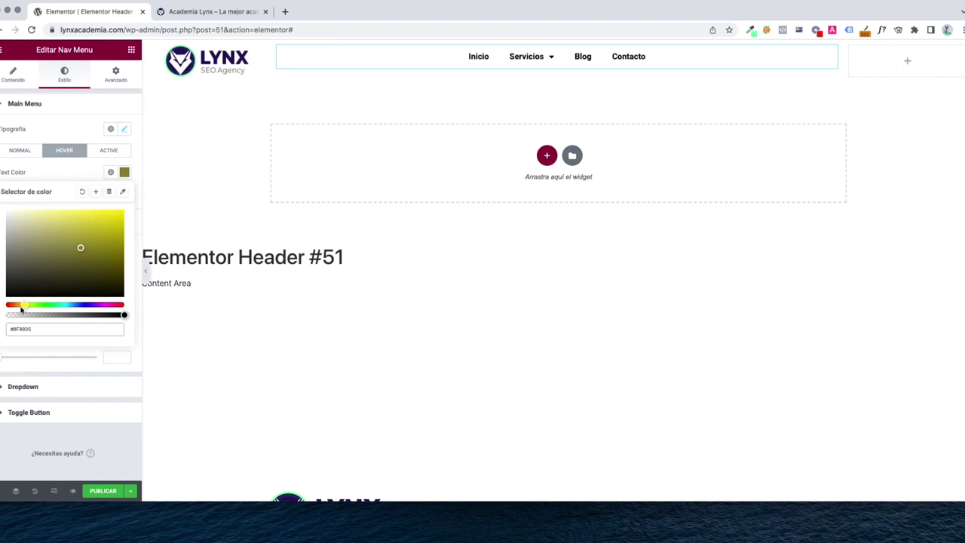
pyautogui.moveTo(24, 306); pyautogui.dragTo(87, 306)
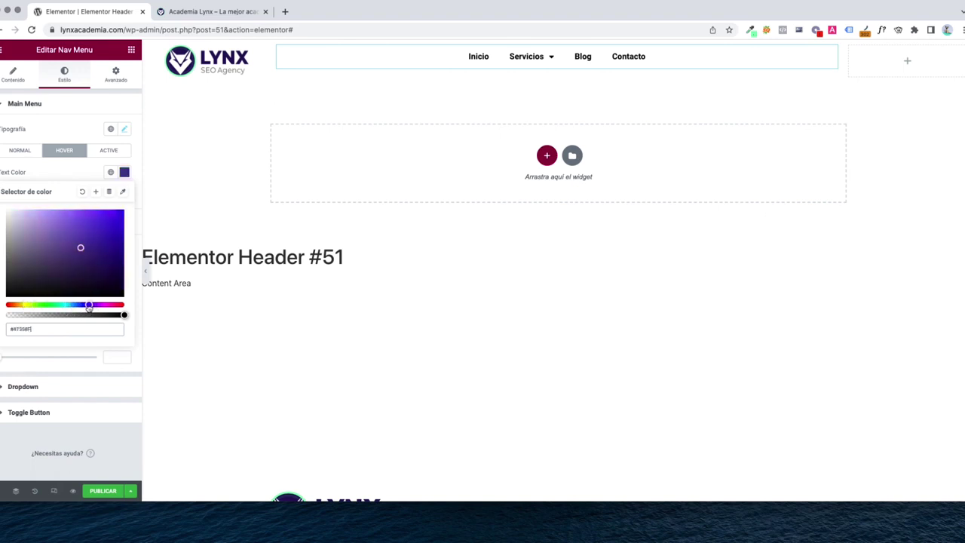
pyautogui.click(113, 250)
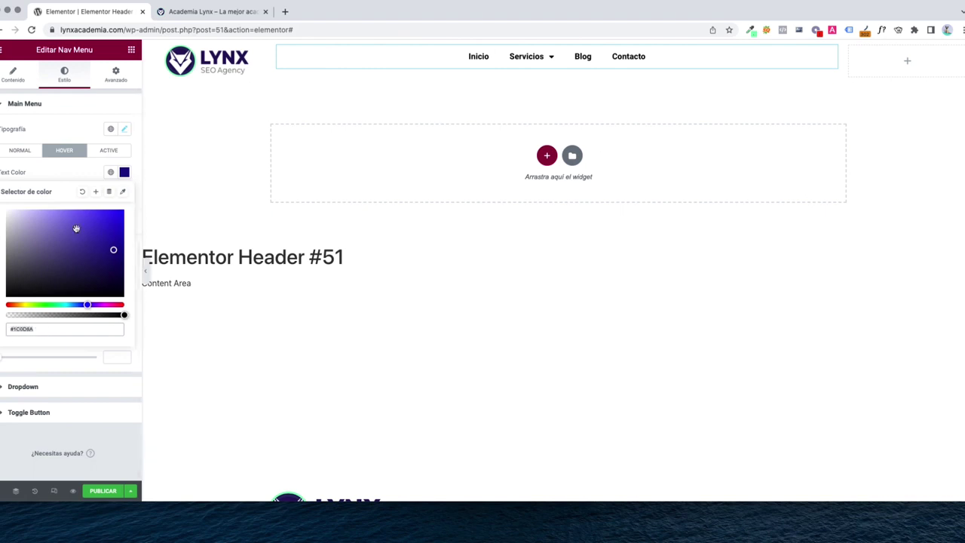
pyautogui.click(45, 174)
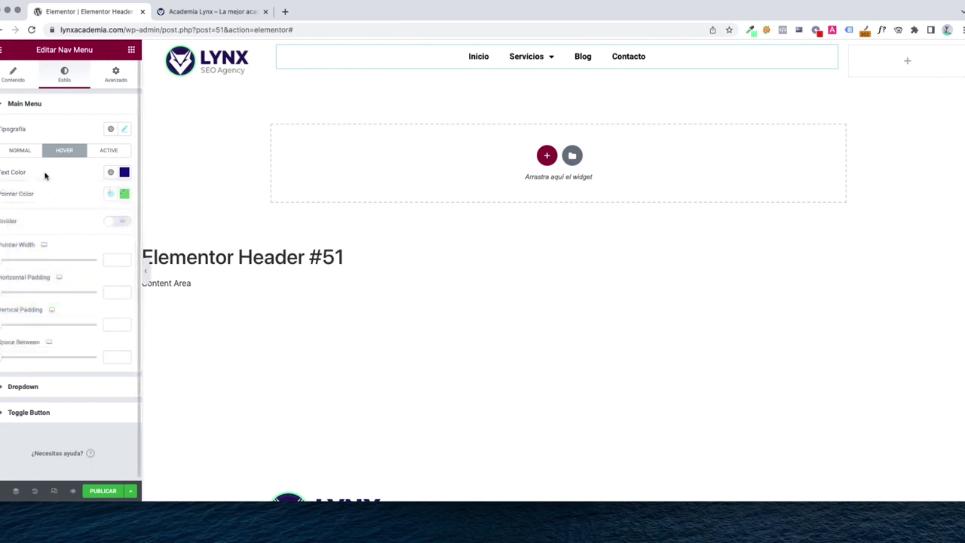
# Paste #1C0D8A as the hover Pointer Color for the underline
pyautogui.click(123, 196)
pyautogui.click(55, 346)
pyautogui.write('#1C0D8A')
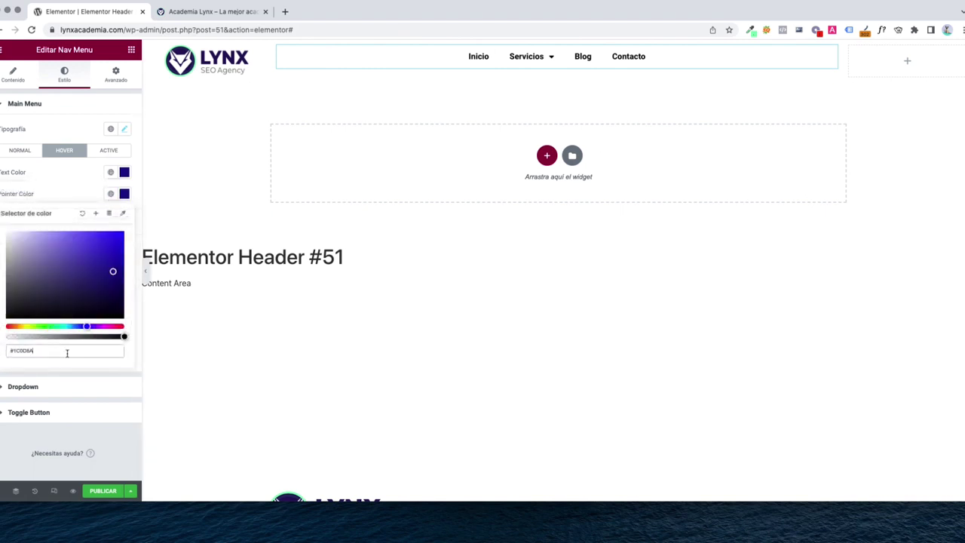
pyautogui.click(57, 186)
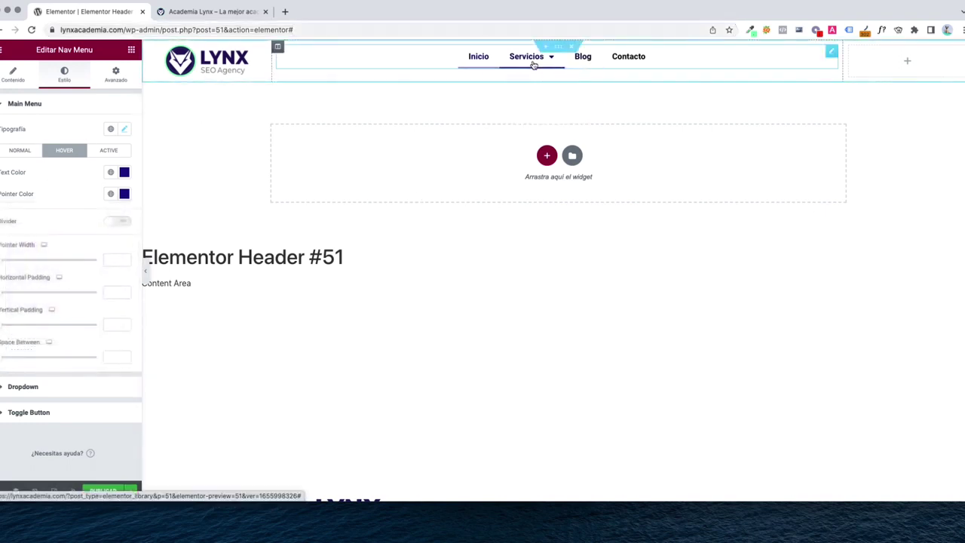
pyautogui.moveTo(538, 63)
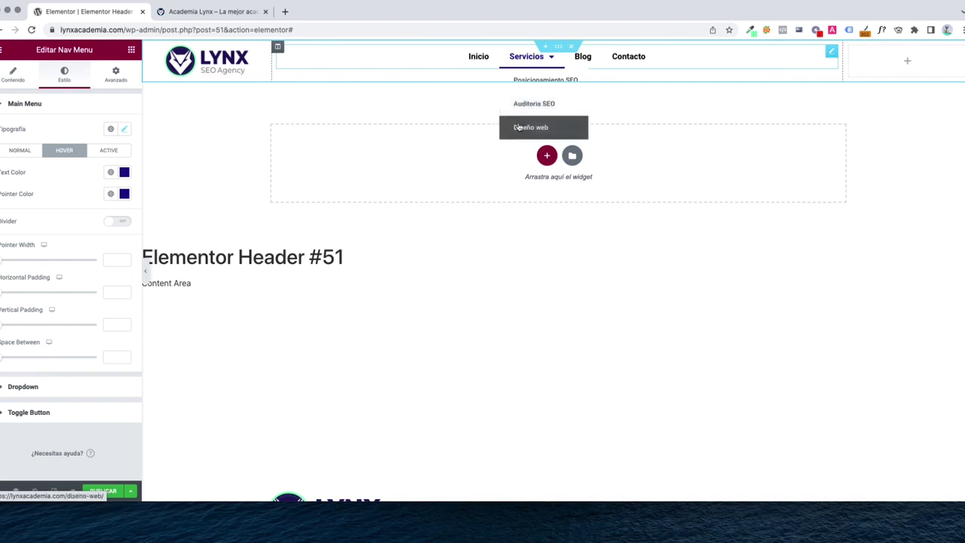
# Set the dropdown items' normal text colour to black #000000
pyautogui.click(25, 387)
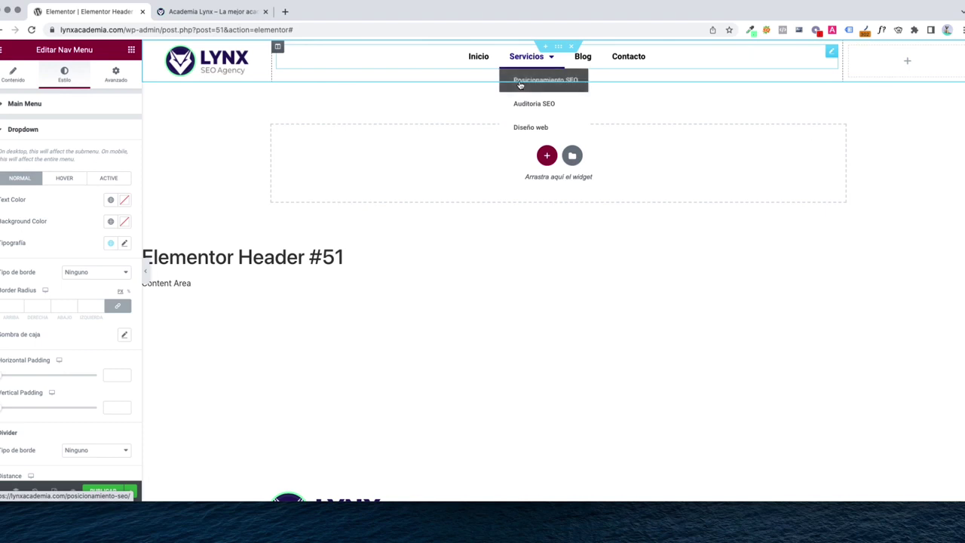
pyautogui.click(124, 200)
pyautogui.click(15, 309)
pyautogui.click(7, 322)
pyautogui.moveTo(549, 64)
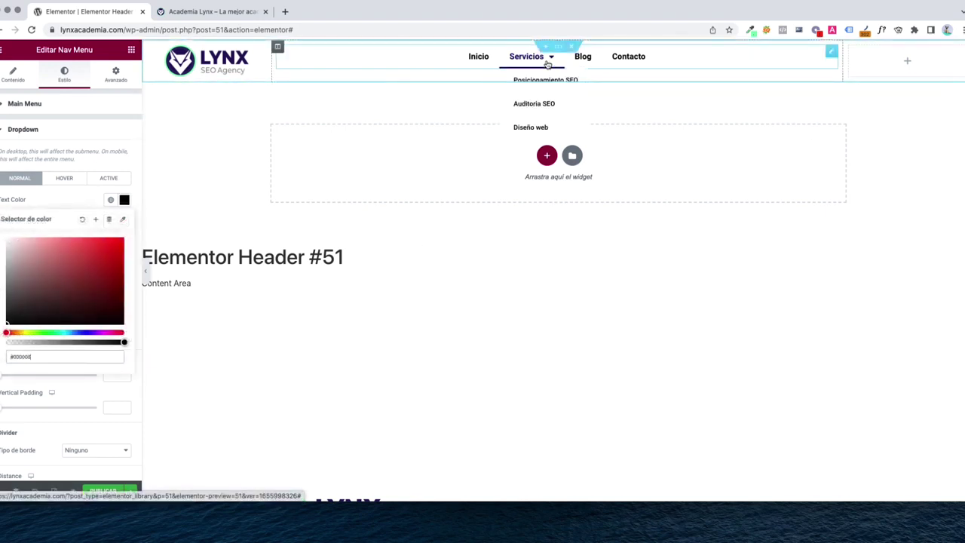
pyautogui.click(48, 200)
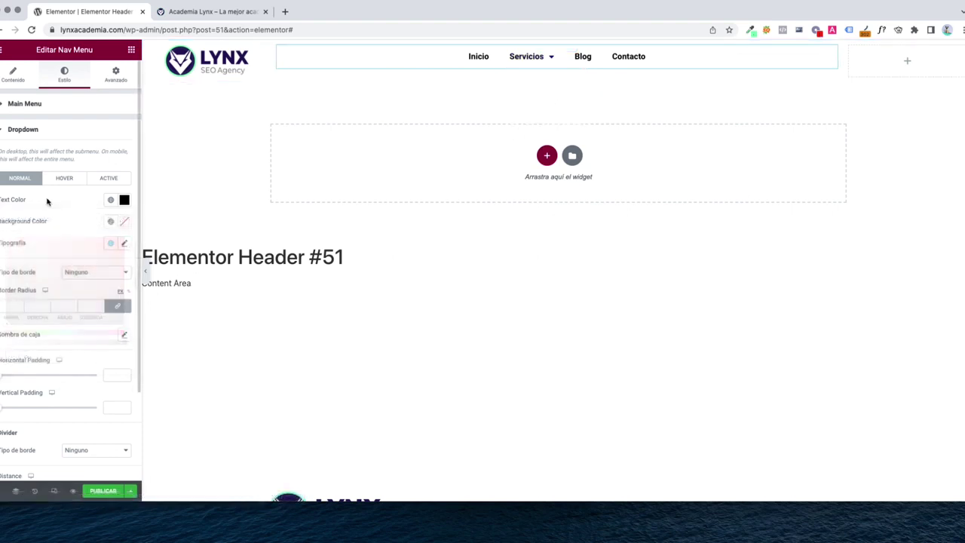
pyautogui.moveTo(538, 64)
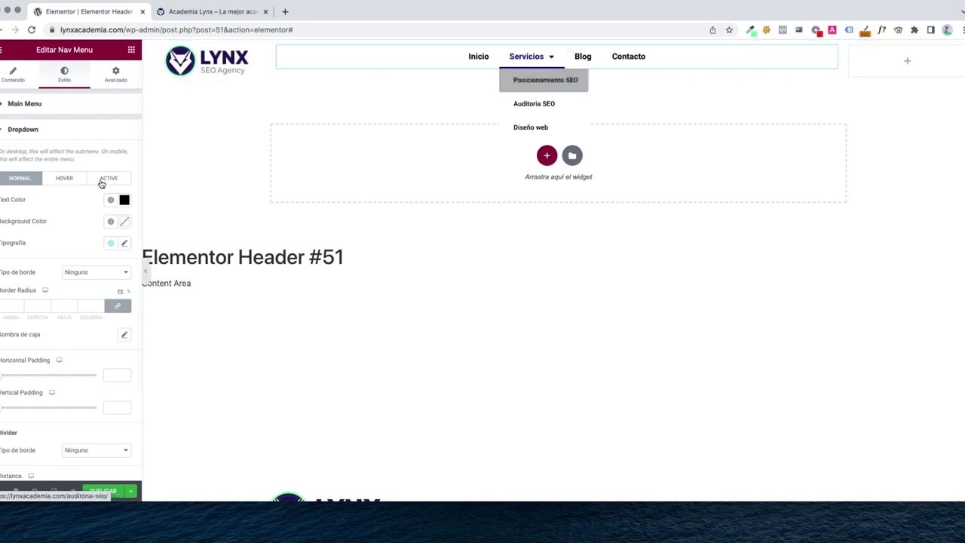
# Make hovered dropdown item text deep blue #112381
pyautogui.click(58, 181)
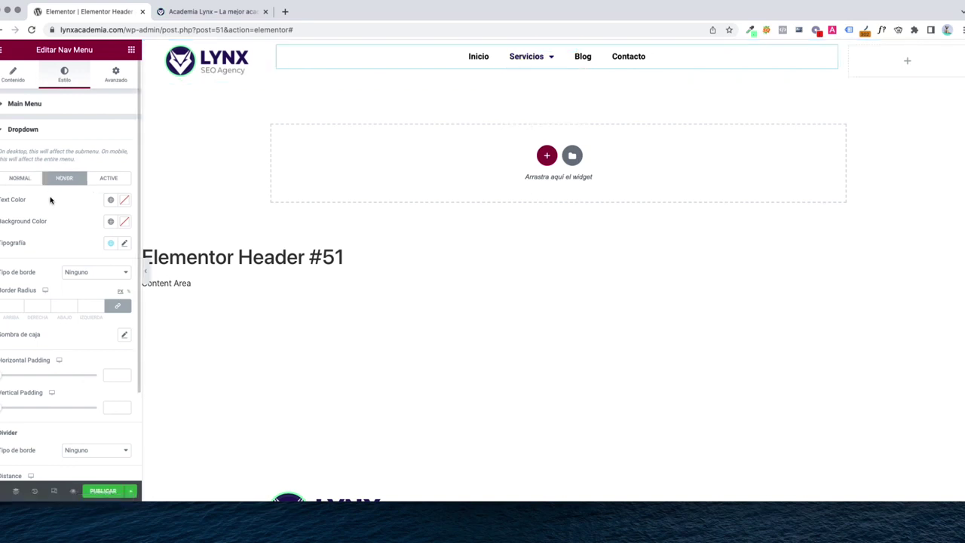
pyautogui.click(122, 222)
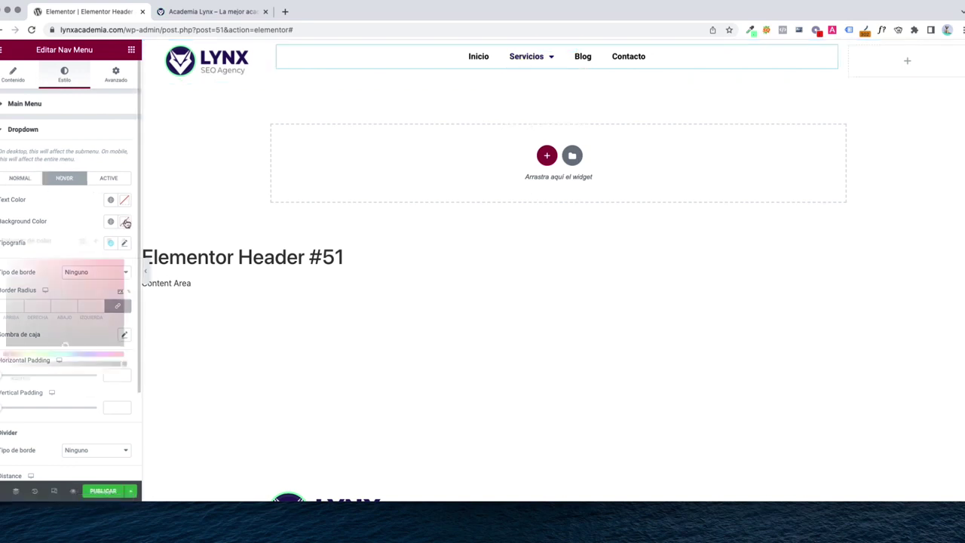
pyautogui.click(60, 221)
pyautogui.click(124, 200)
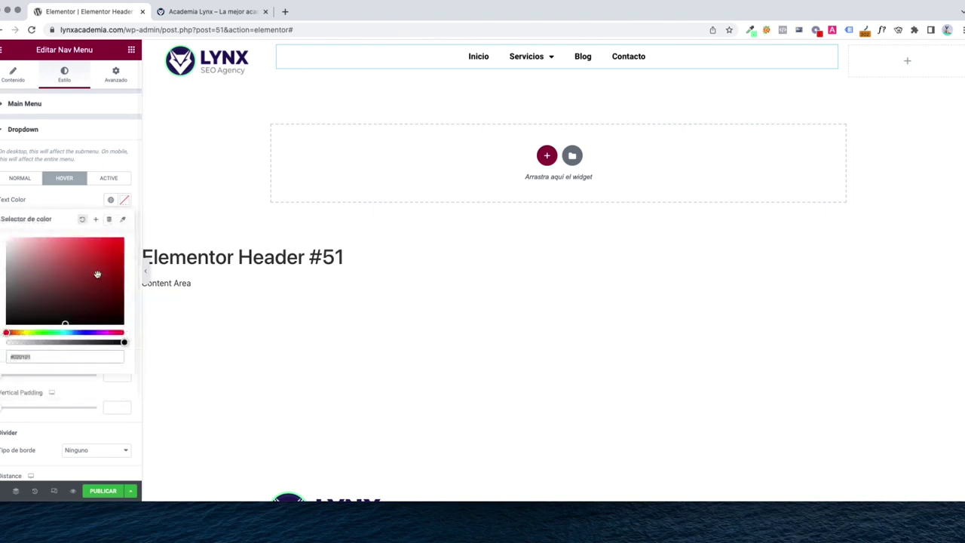
pyautogui.click(82, 332)
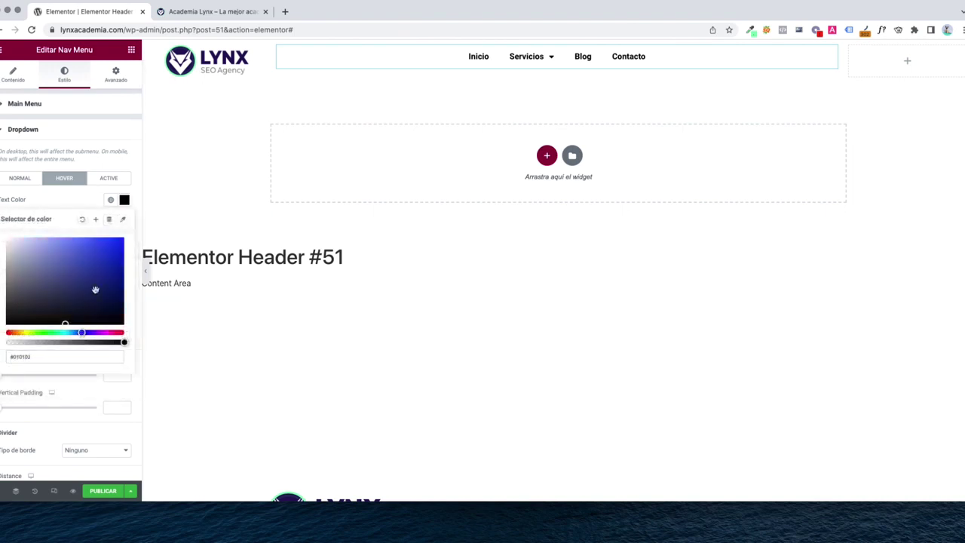
pyautogui.moveTo(95, 289); pyautogui.dragTo(109, 280)
pyautogui.click(26, 209)
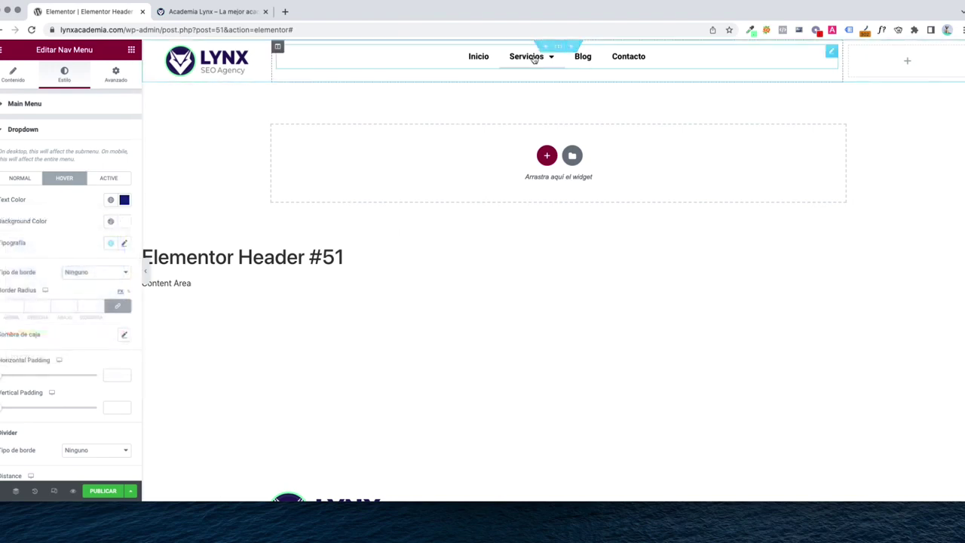
pyautogui.moveTo(531, 60)
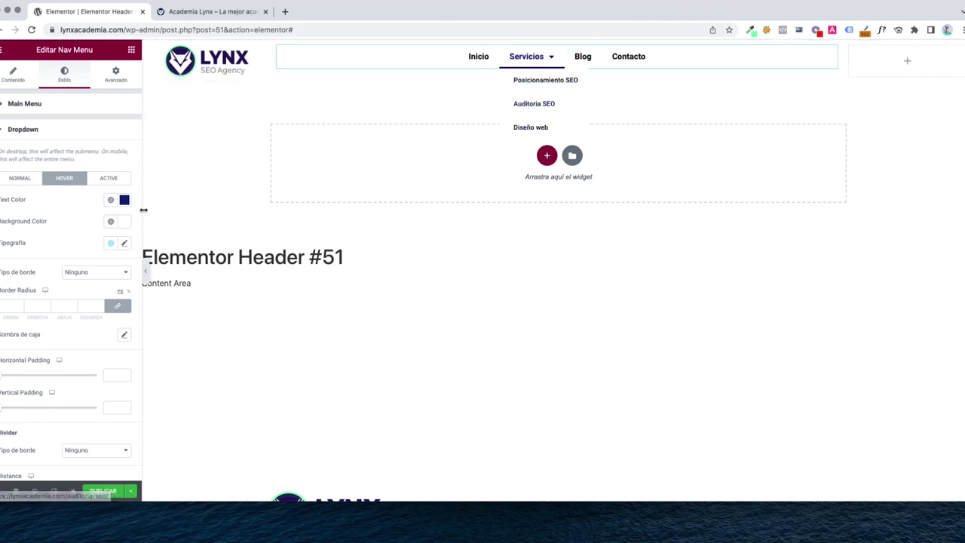
# Give hovered dropdown items a light grey #C1C1C1 background
pyautogui.click(123, 221)
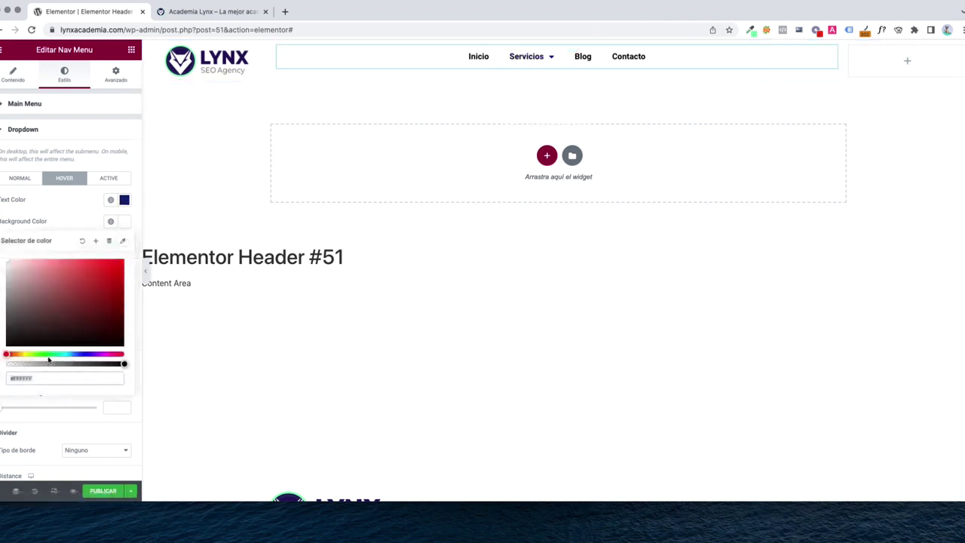
pyautogui.moveTo(21, 283); pyautogui.dragTo(6, 281)
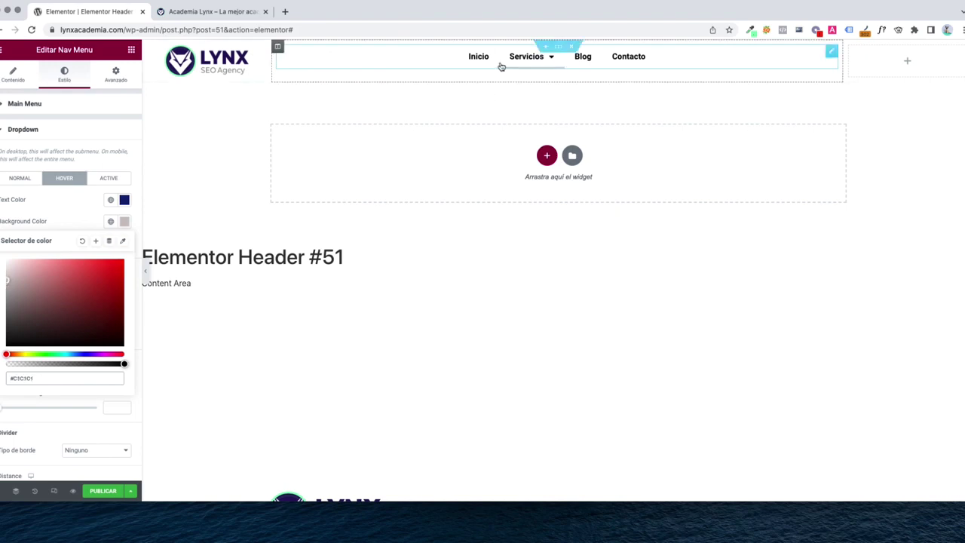
pyautogui.moveTo(513, 65)
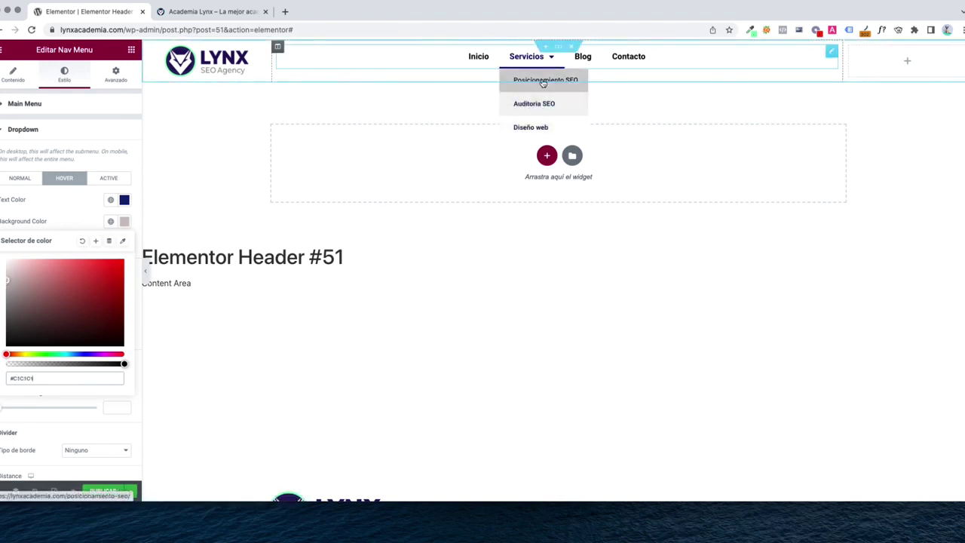
pyautogui.click(530, 106)
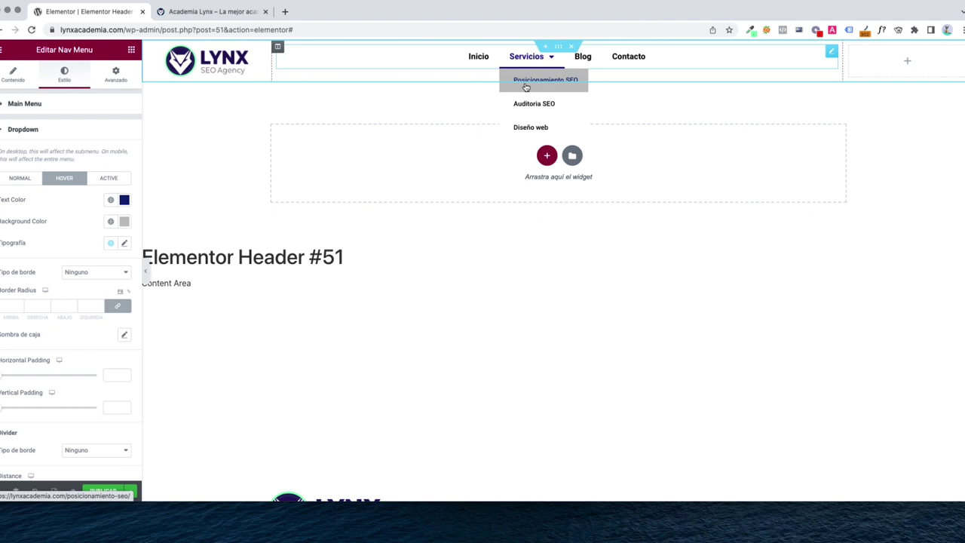
# Give the dropdown a Continuo (solid) border with width 2
pyautogui.click(73, 277)
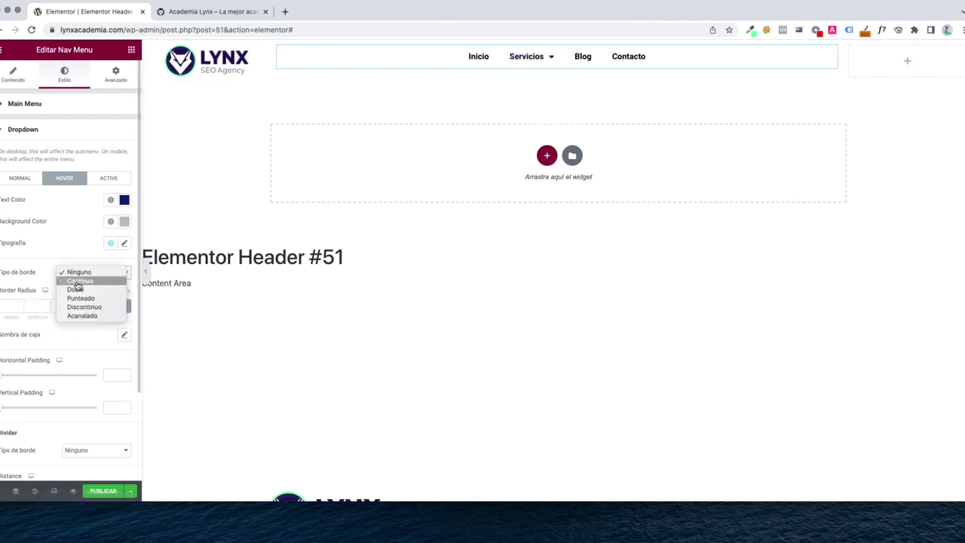
pyautogui.click(79, 281)
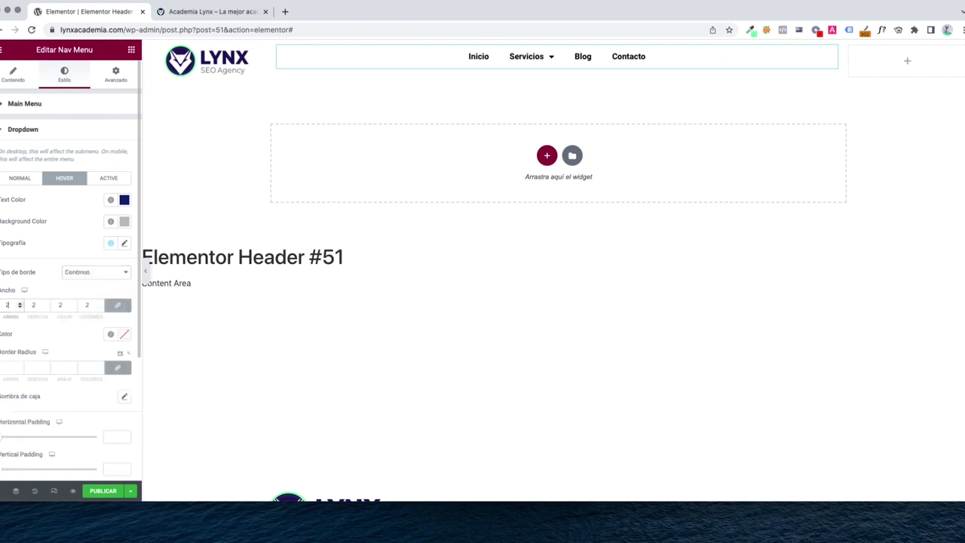
pyautogui.press('Tab')
# Round all dropdown corners to 10 px and preview the result
pyautogui.click(8, 367)
pyautogui.write('10')
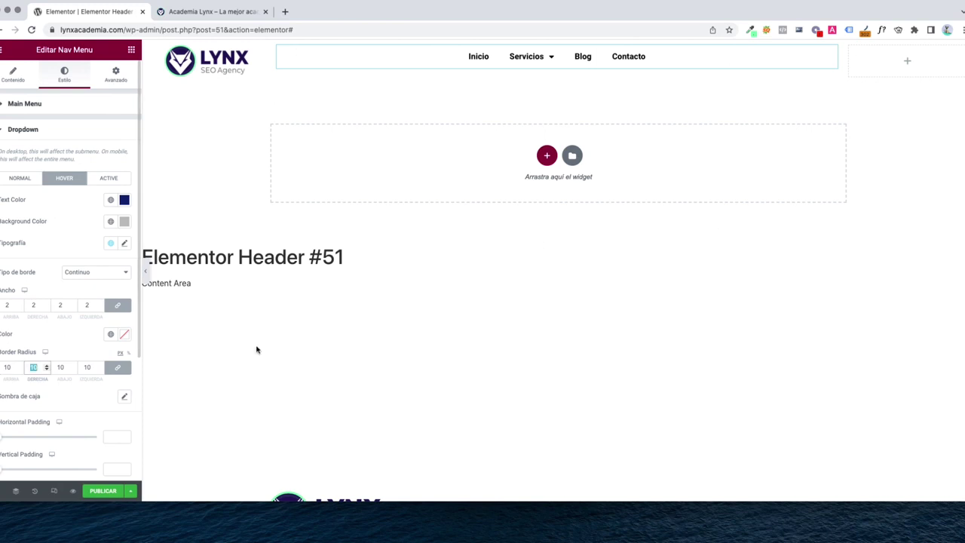
pyautogui.click(273, 347)
pyautogui.moveTo(526, 59)
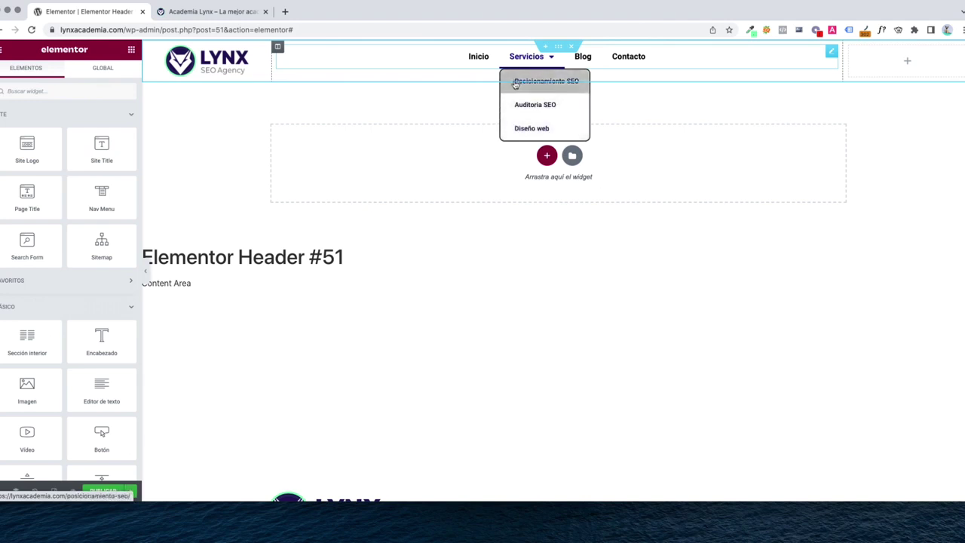
pyautogui.click(517, 102)
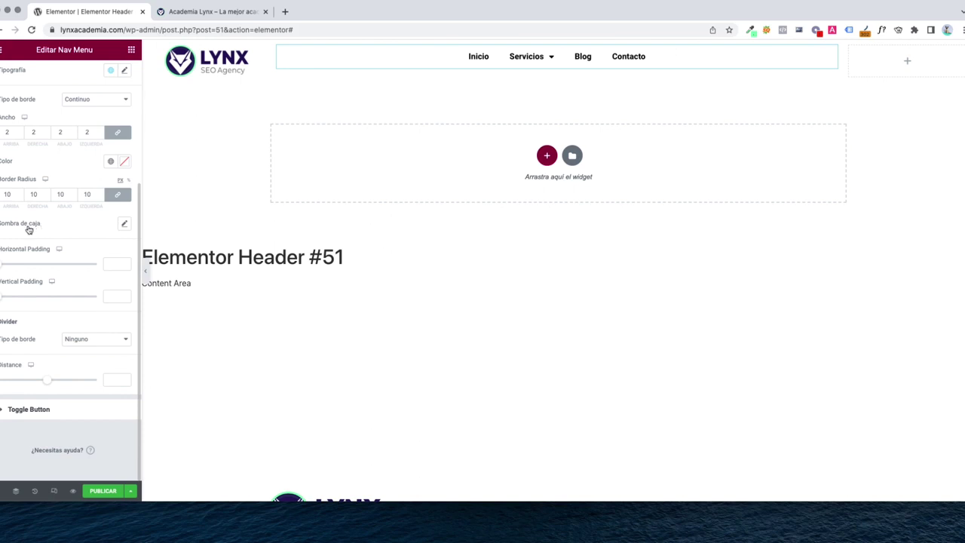
# Add a Sombra de caja to the dropdown with Borroso set to 5
pyautogui.click(125, 224)
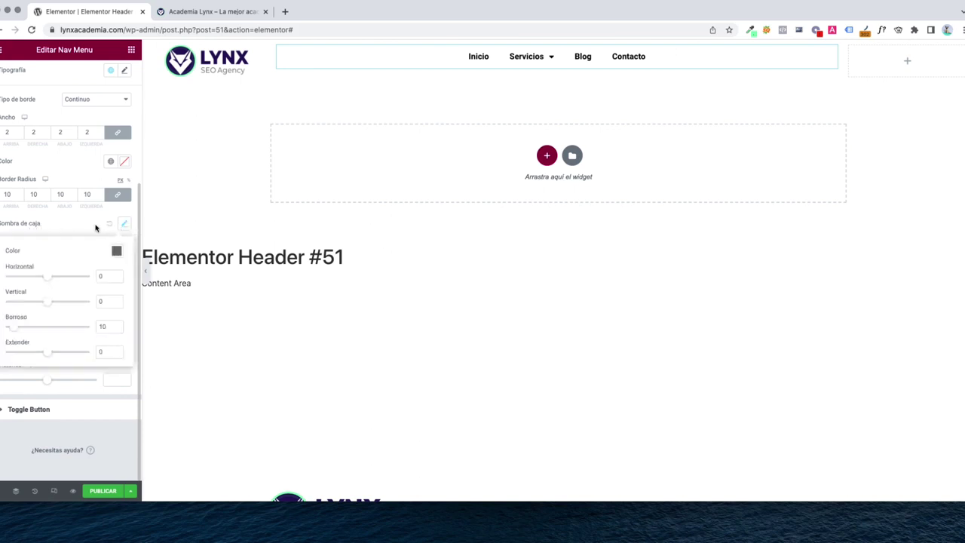
pyautogui.click(104, 226)
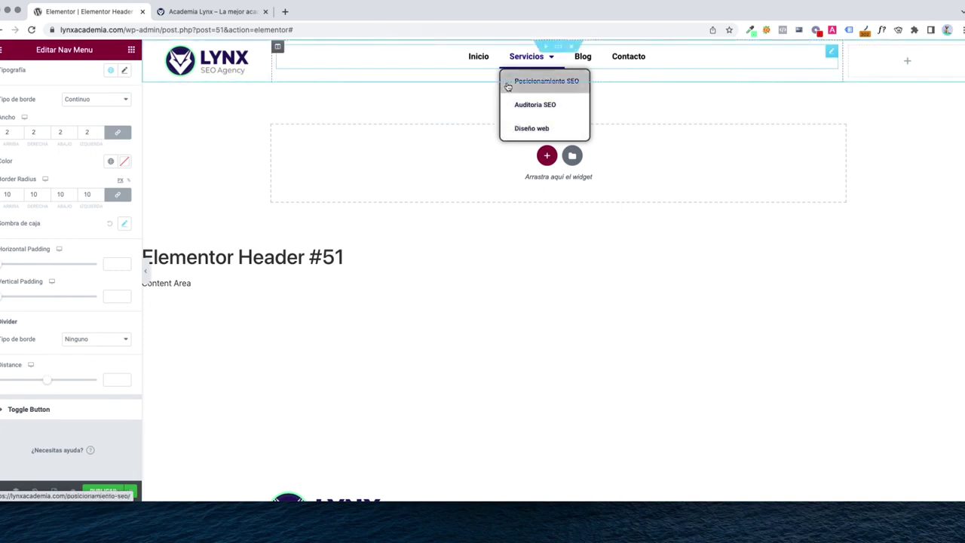
pyautogui.click(125, 223)
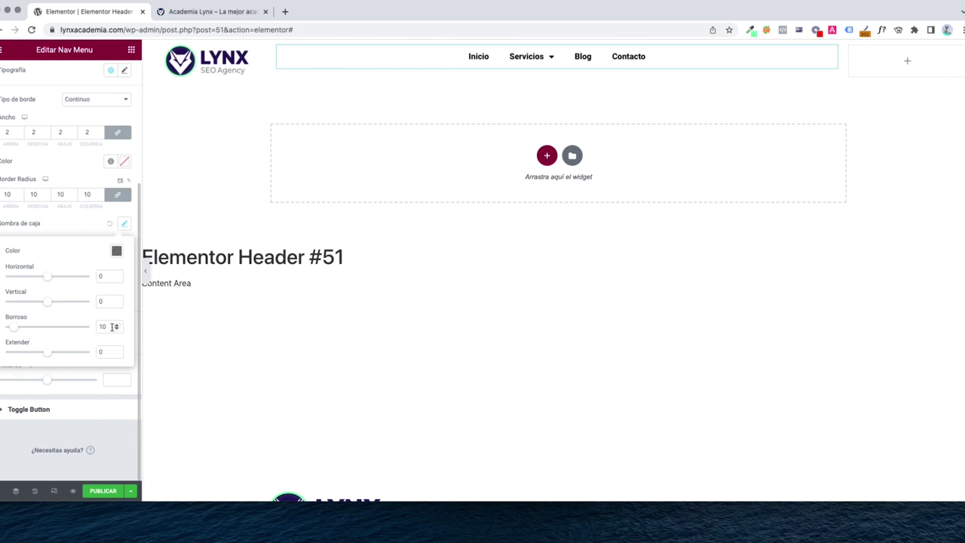
pyautogui.moveTo(112, 327); pyautogui.dragTo(93, 330)
pyautogui.write('70')
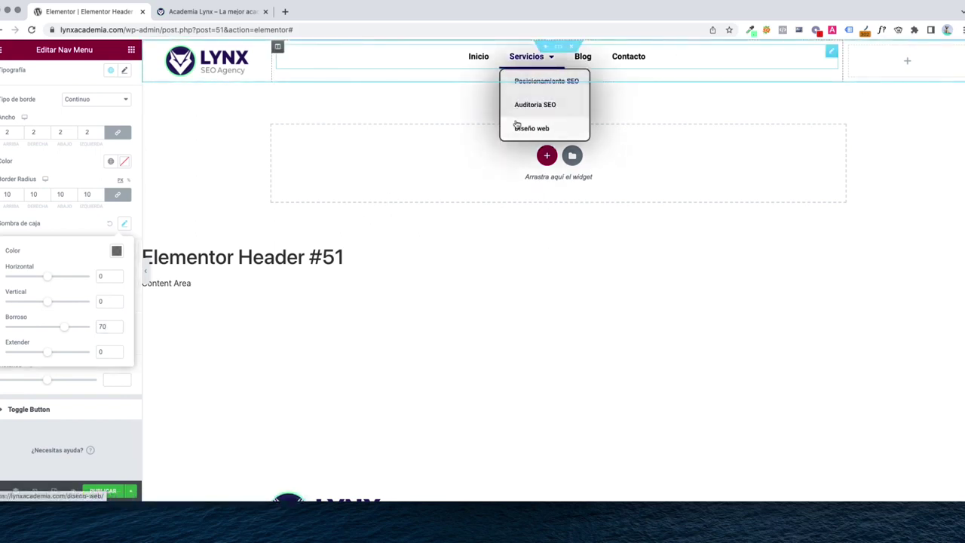
pyautogui.doubleClick(102, 326)
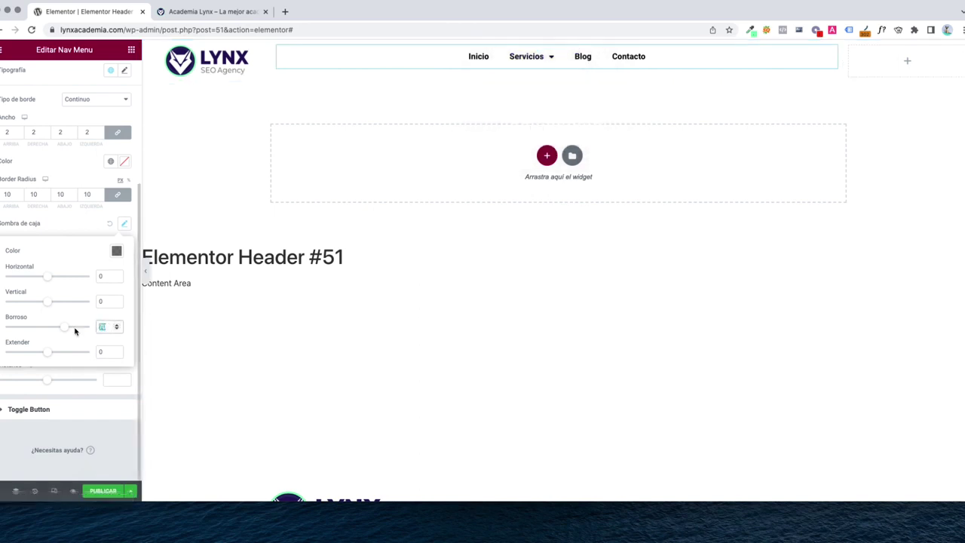
pyautogui.write('5')
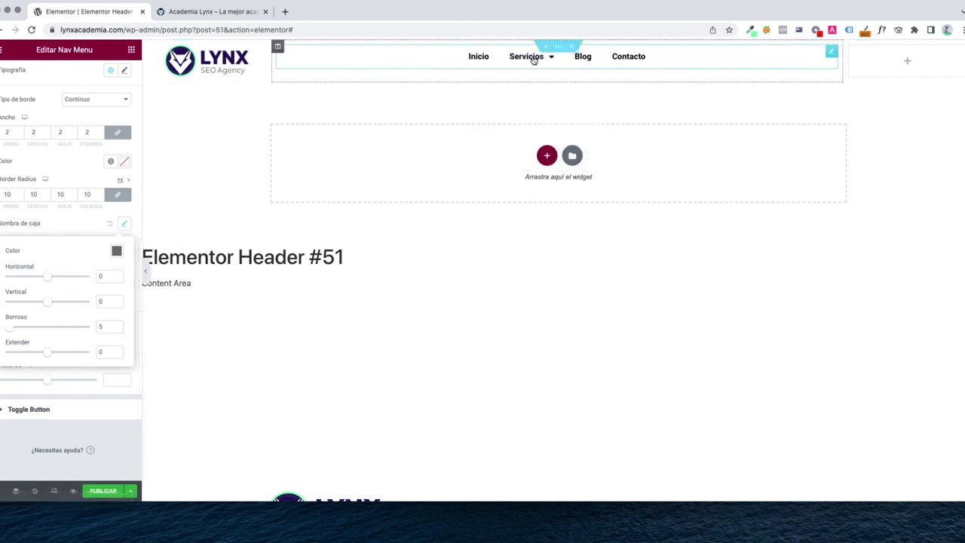
pyautogui.moveTo(534, 59)
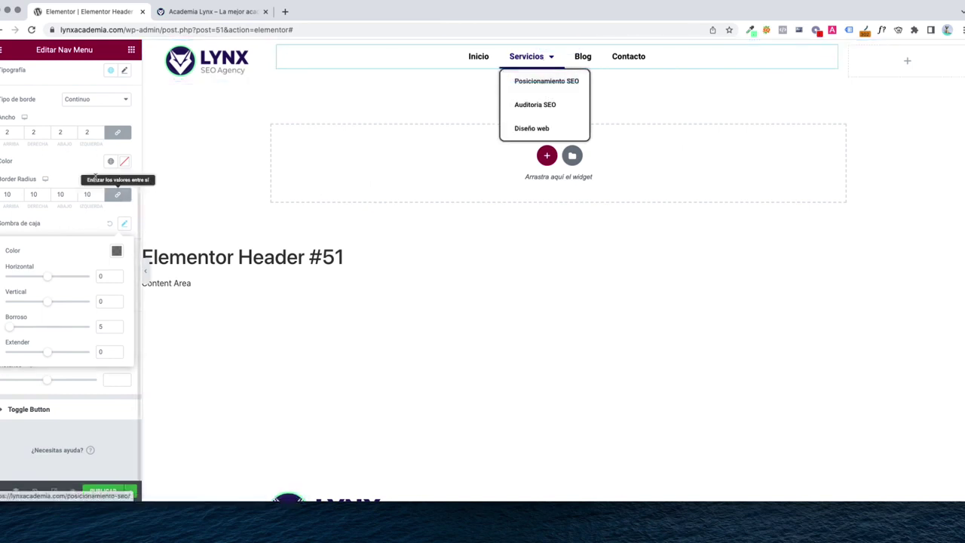
# Thin the dropdown border to width 1 on all sides and deselect the menu
pyautogui.click(8, 133)
pyautogui.write('1')
pyautogui.press('Tab')
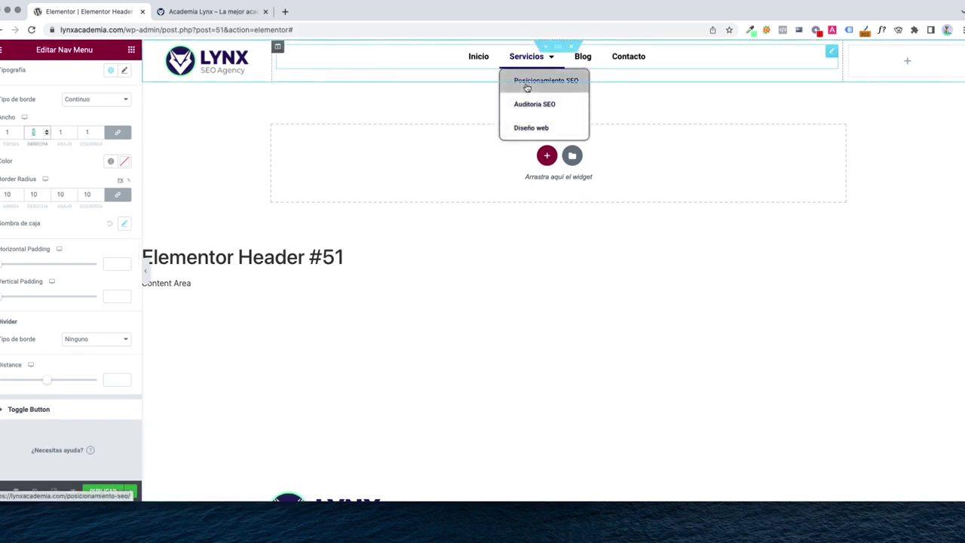
pyautogui.click(527, 88)
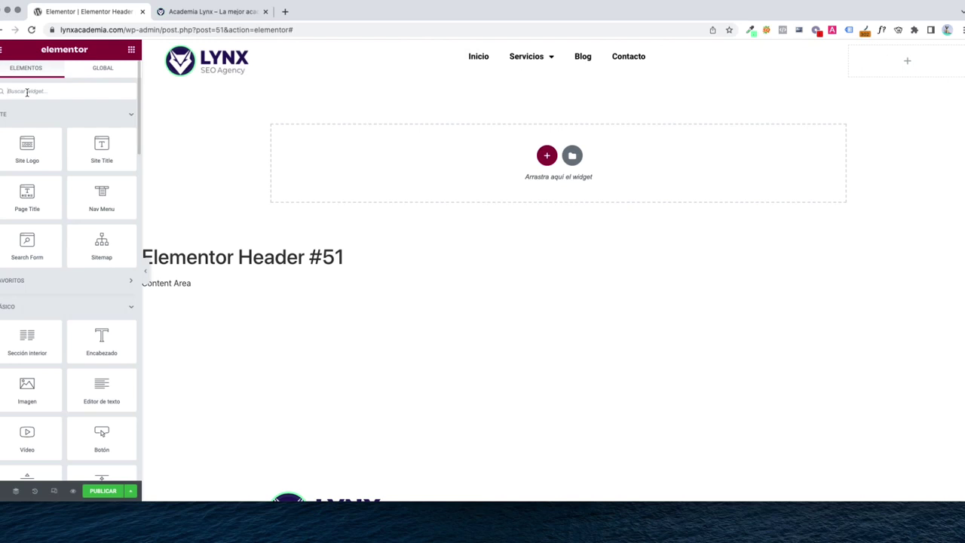
# Search for the Botón widget and place it in the header's right column
pyautogui.click(26, 91)
pyautogui.write('butt')
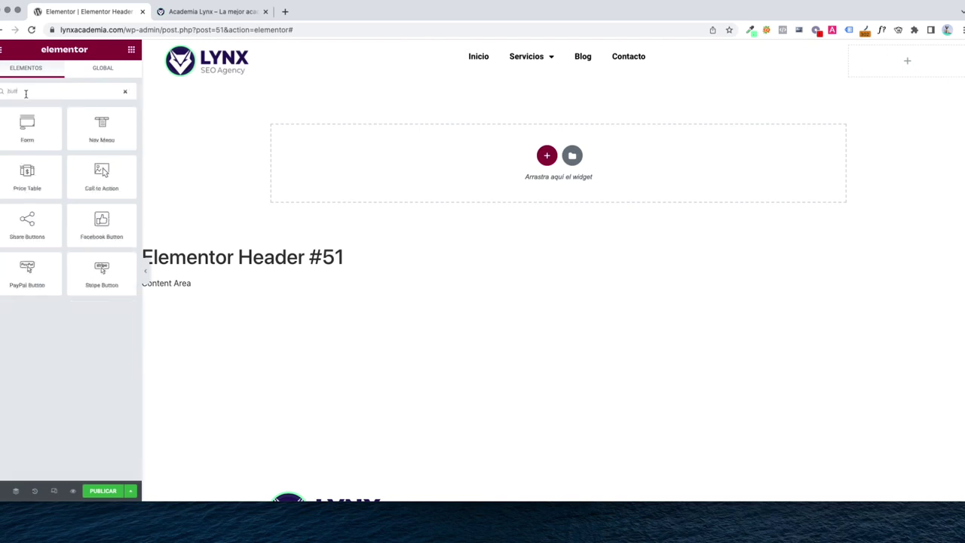
pyautogui.press('BackSpace')
pyautogui.press('BackSpace')
pyautogui.press('BackSpace')
pyautogui.write('ot')
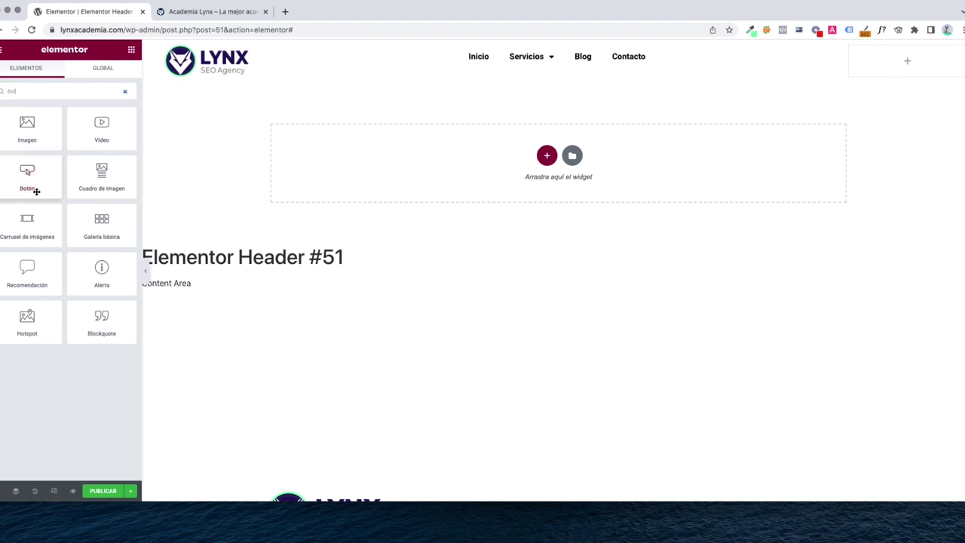
pyautogui.moveTo(25, 185); pyautogui.dragTo(892, 65)
# Try Arriba and Abajo vertical alignment for the button column, settling on Medio
pyautogui.click(849, 46)
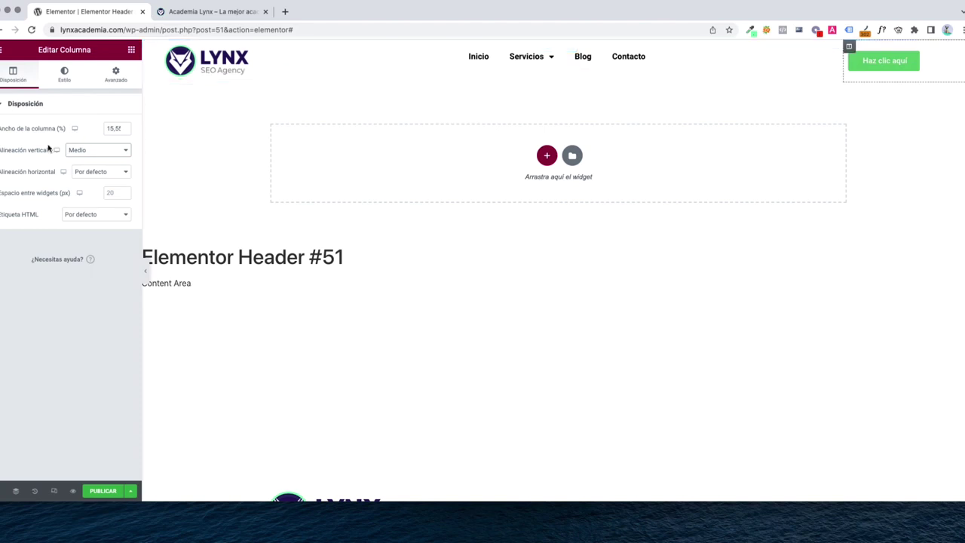
pyautogui.click(111, 154)
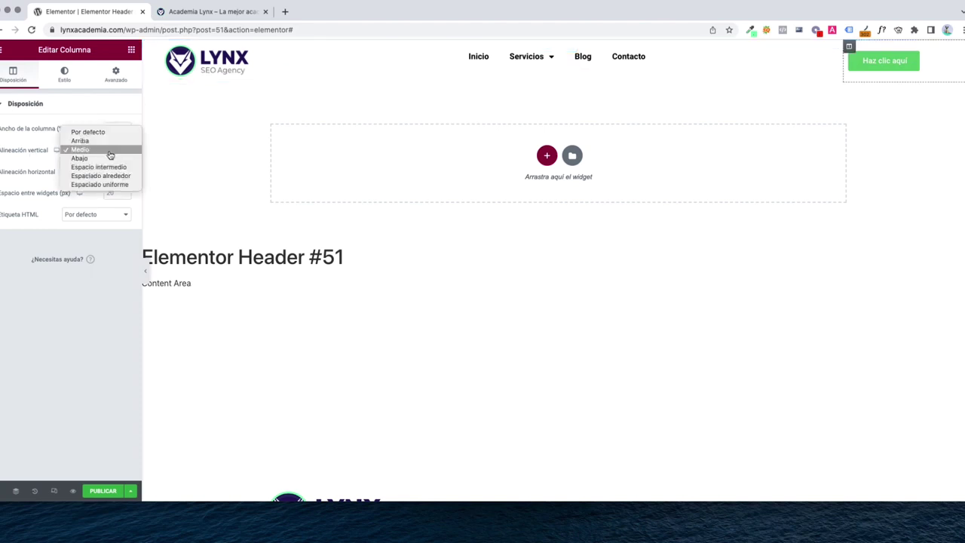
pyautogui.click(110, 155)
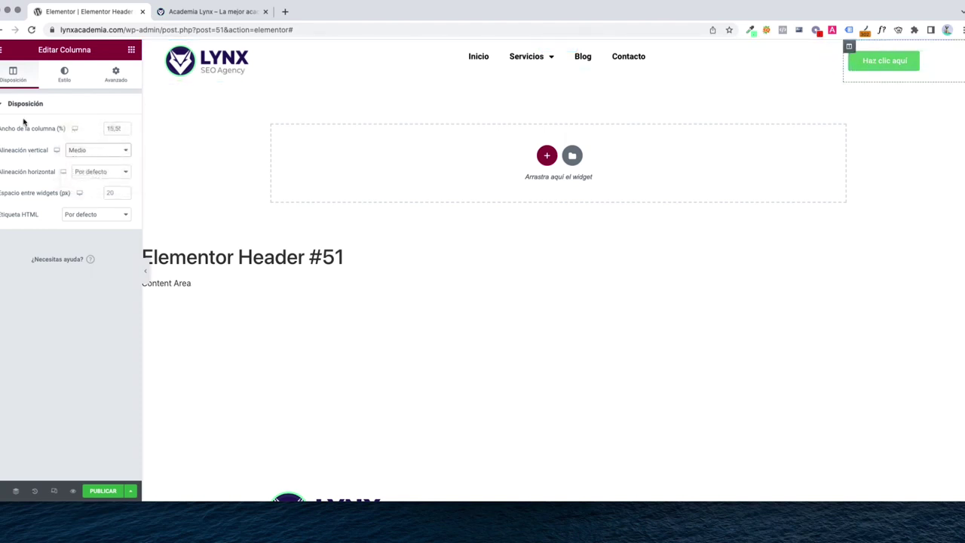
pyautogui.click(79, 154)
pyautogui.click(78, 143)
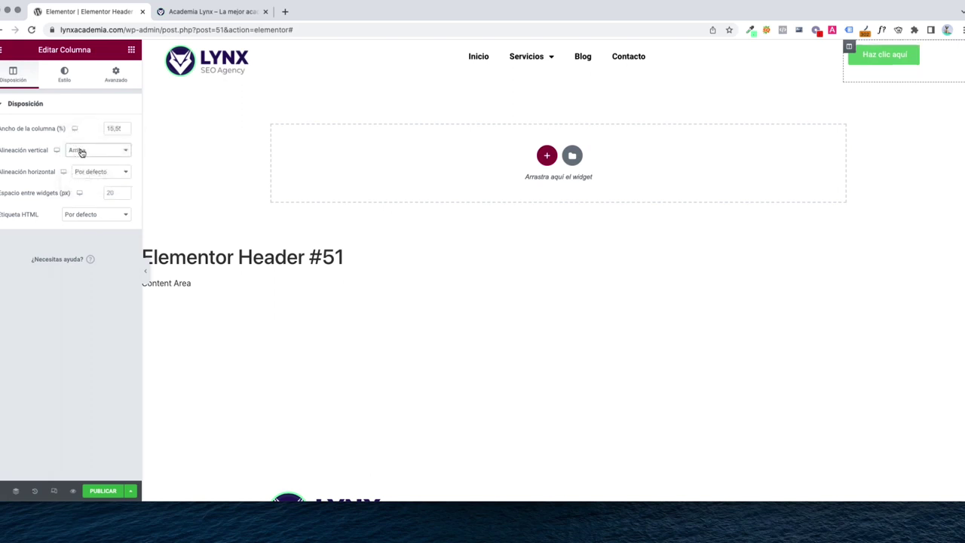
pyautogui.click(81, 152)
pyautogui.click(81, 160)
pyautogui.click(80, 153)
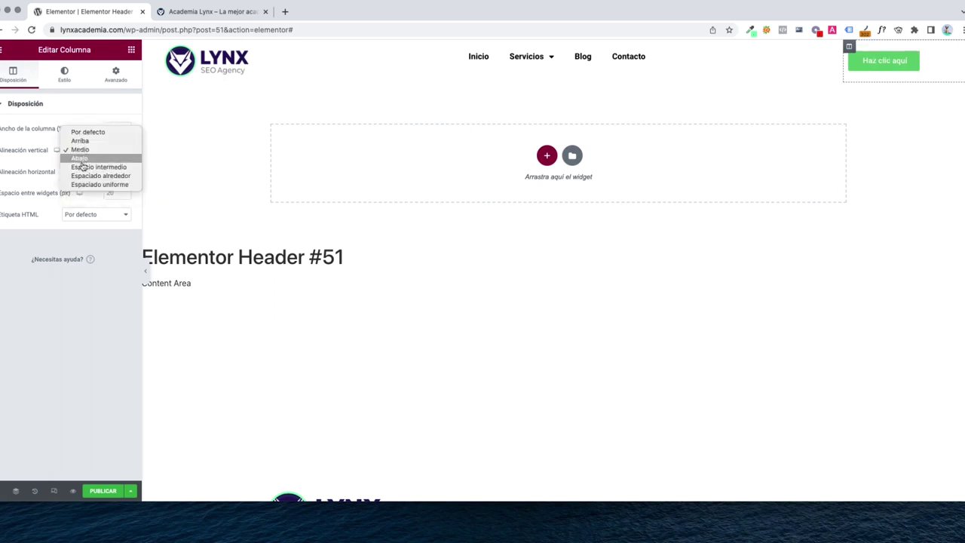
pyautogui.click(82, 162)
pyautogui.click(82, 152)
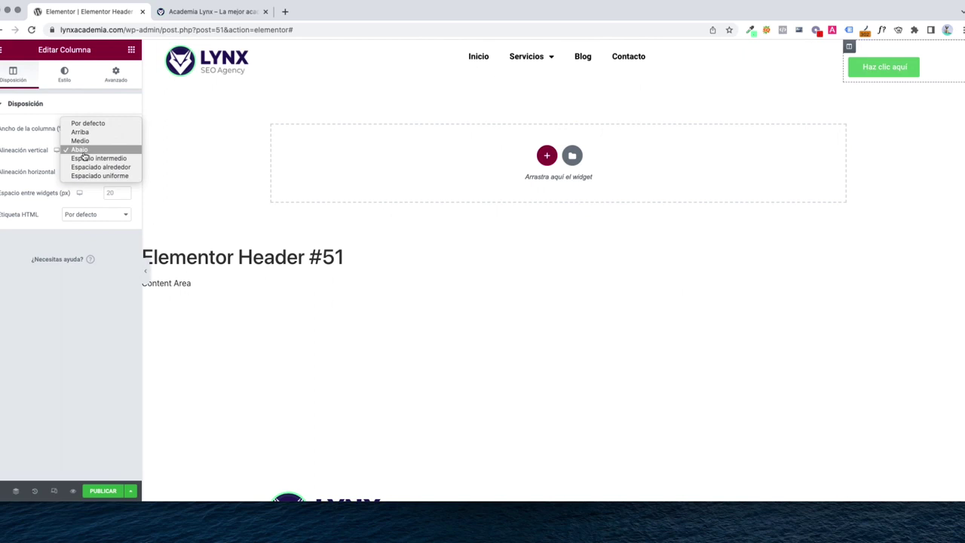
pyautogui.click(82, 142)
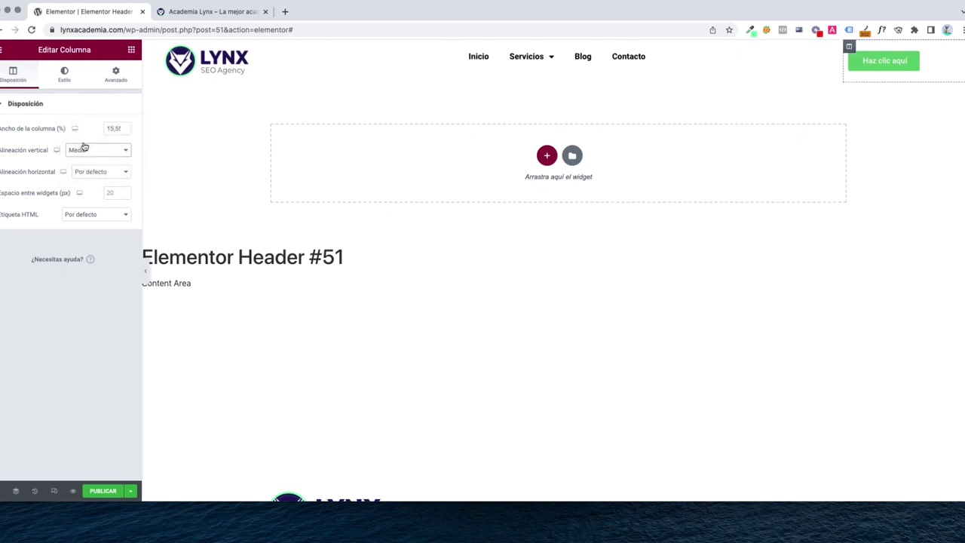
pyautogui.click(869, 68)
# Change the button text to 'PEDIR PRESUPUESTO' and link it to the /contacto/ page
pyautogui.click(109, 152)
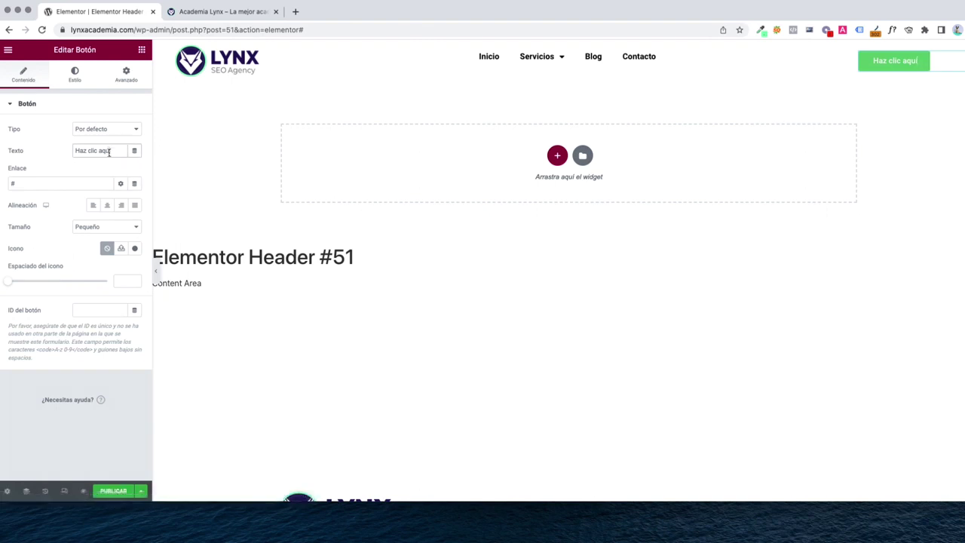
pyautogui.tripleClick(97, 154)
pyautogui.write('PEDIR PRESUPUESTO')
pyautogui.press('Tab')
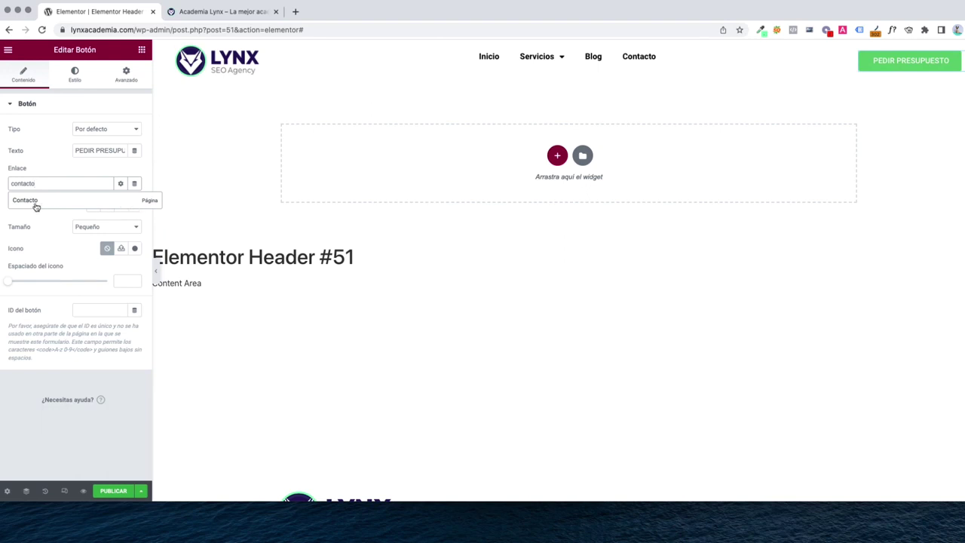
pyautogui.click(36, 205)
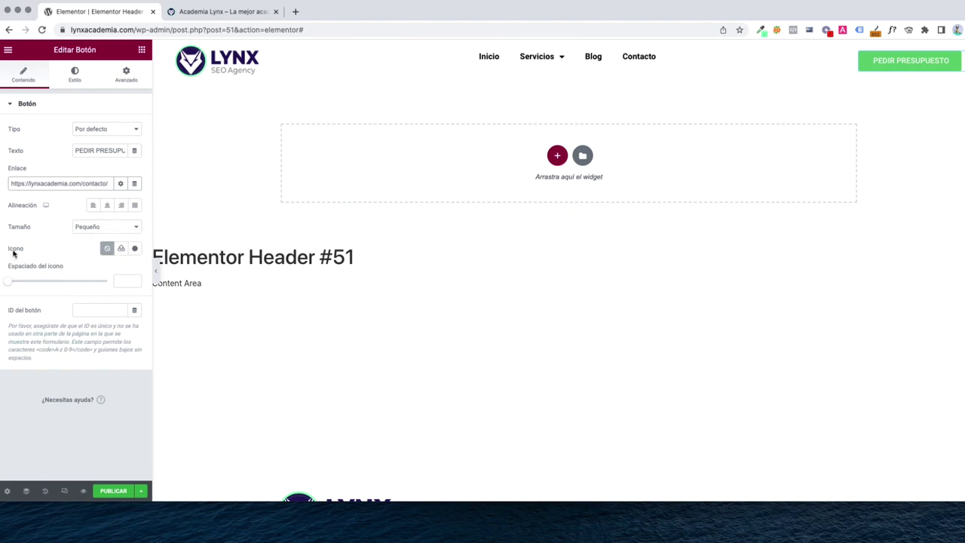
pyautogui.moveTo(7, 251); pyautogui.dragTo(33, 252)
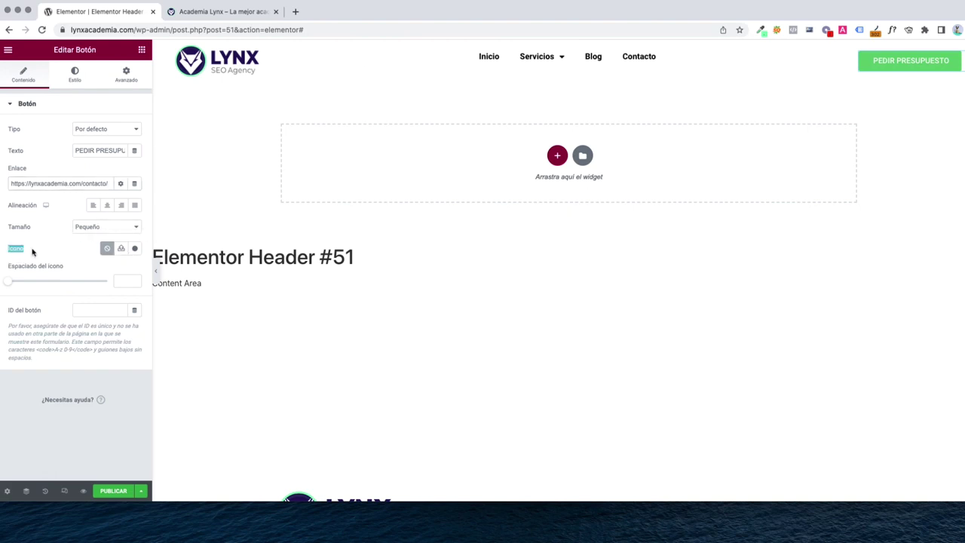
# Insert the Angle right icon into the button with Posición del icono set to Después
pyautogui.click(136, 249)
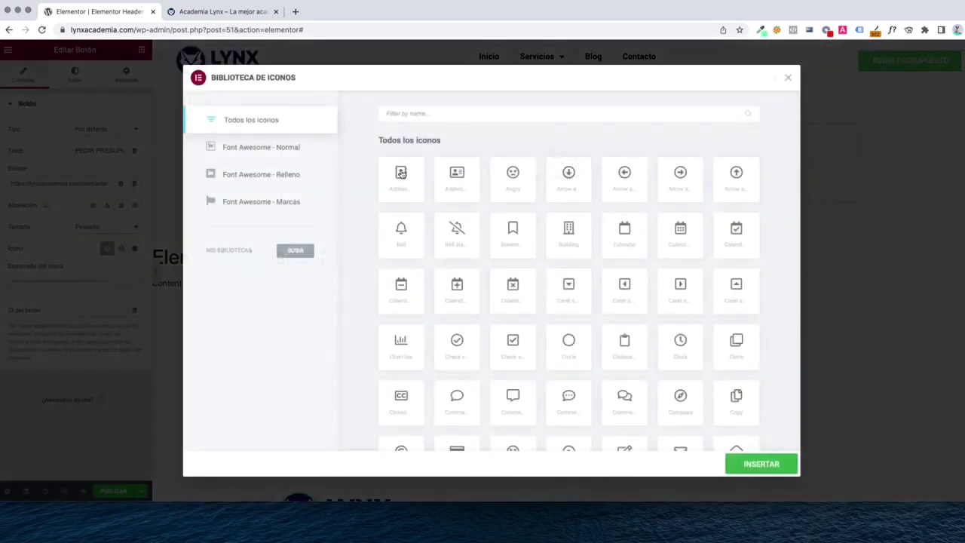
pyautogui.click(389, 117)
pyautogui.write('c')
pyautogui.press('BackSpace')
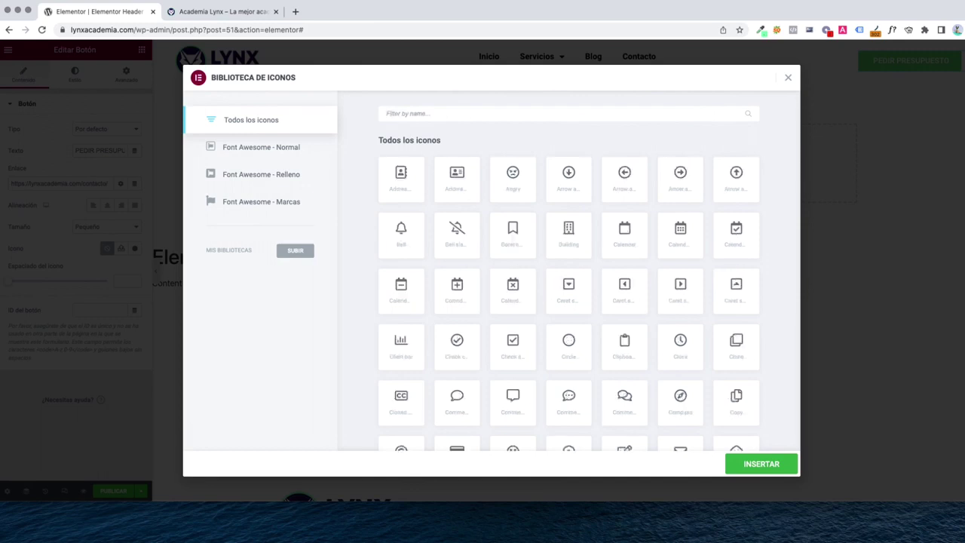
pyautogui.write('right')
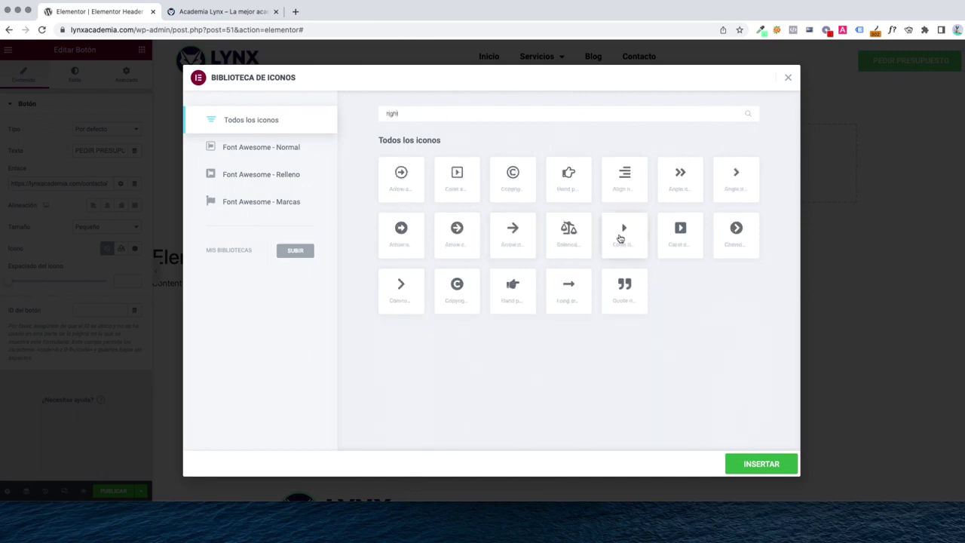
pyautogui.click(737, 184)
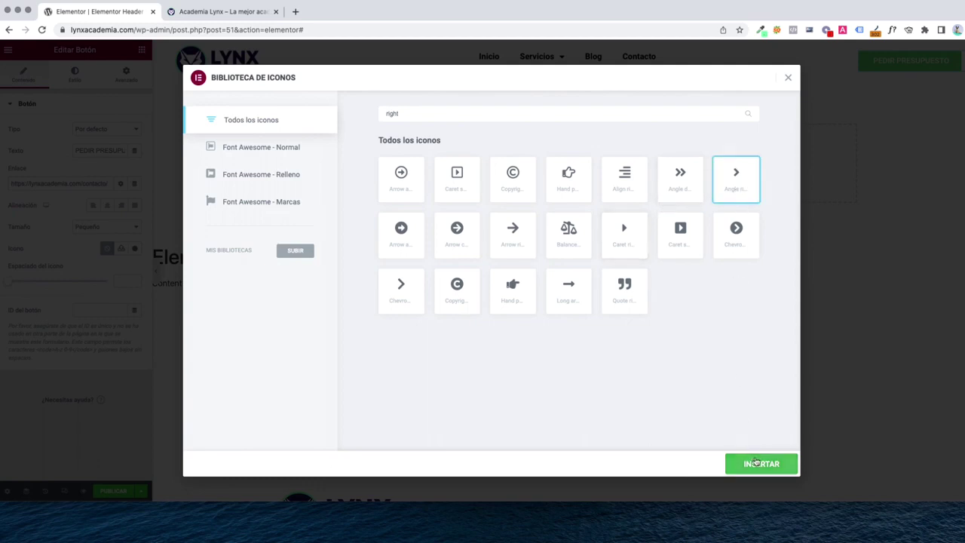
pyautogui.click(760, 463)
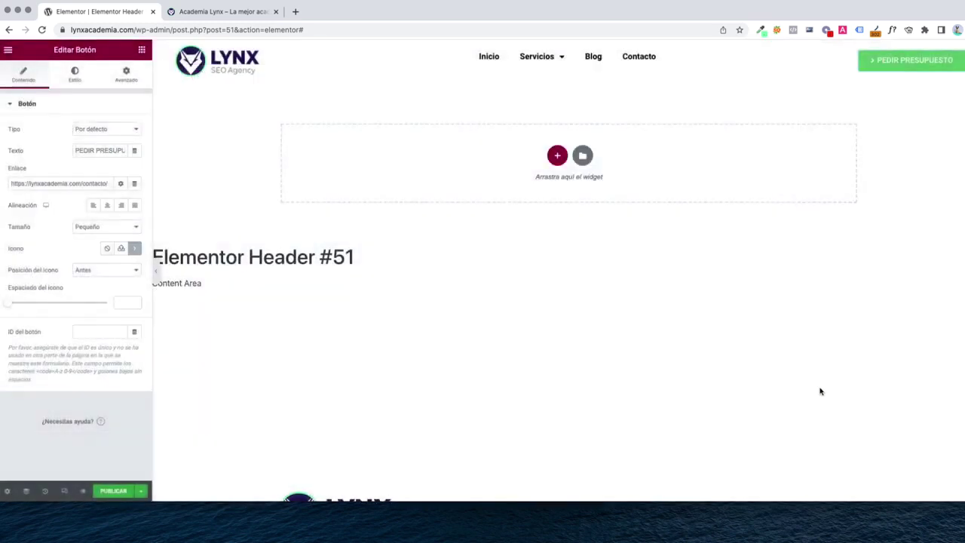
pyautogui.click(91, 273)
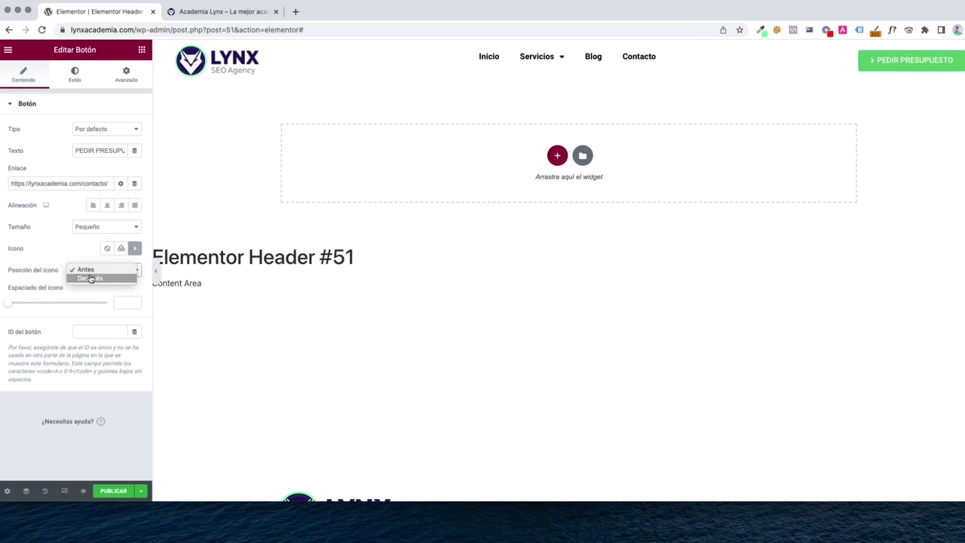
pyautogui.click(90, 278)
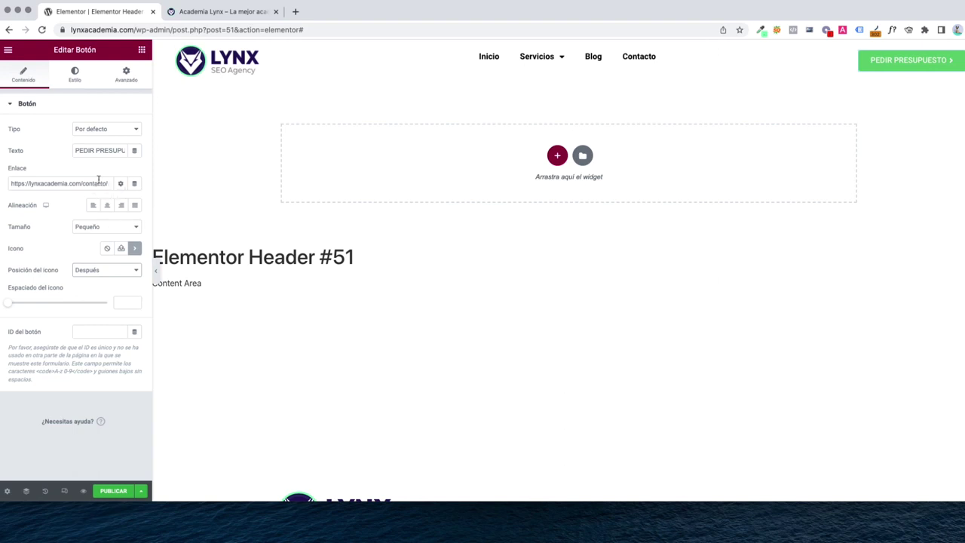
# Give the PEDIR PRESUPUESTO button a dark navy blue background colour
pyautogui.click(75, 85)
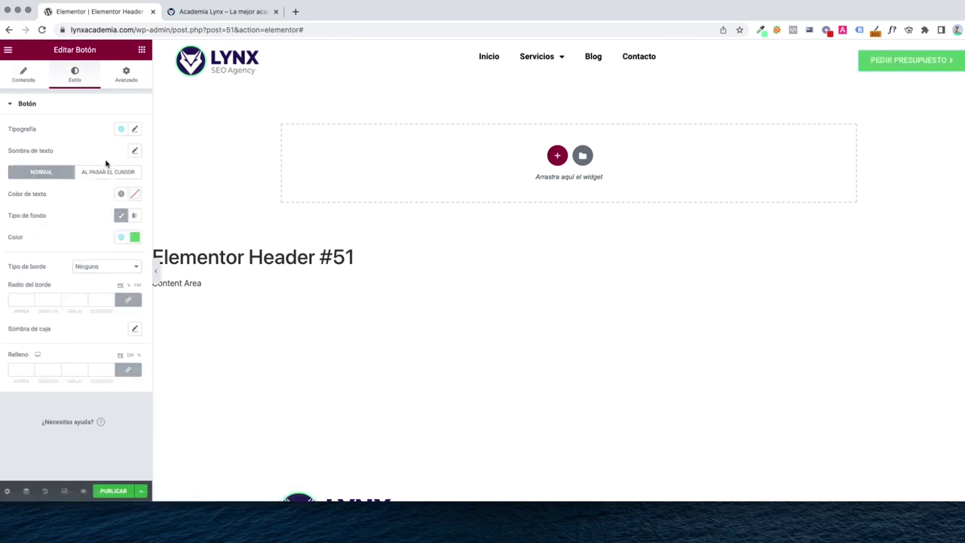
pyautogui.click(134, 236)
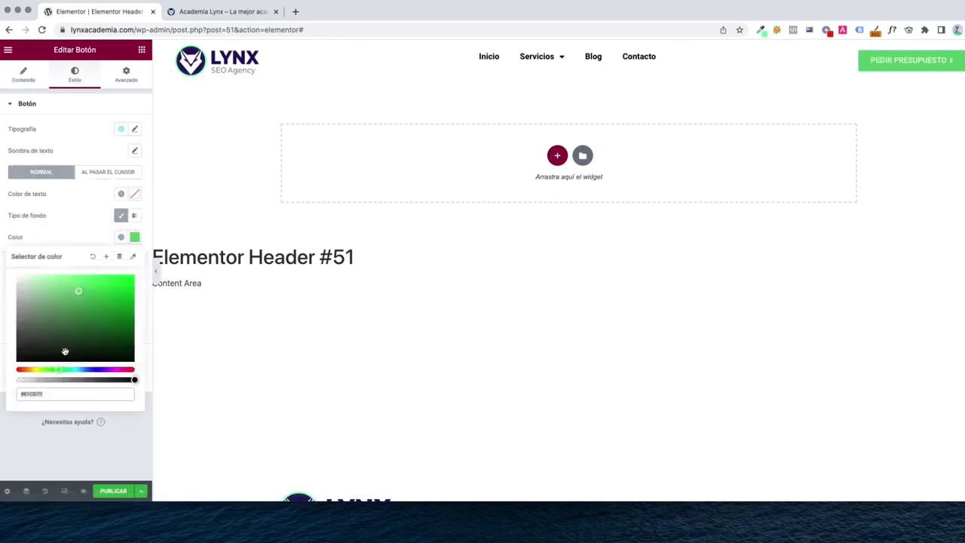
pyautogui.click(99, 370)
pyautogui.click(106, 298)
pyautogui.click(125, 317)
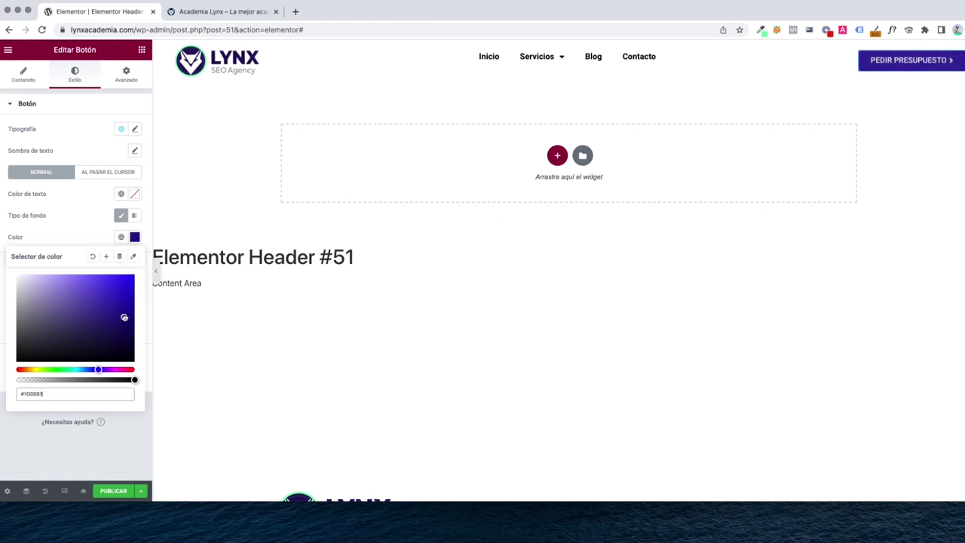
pyautogui.moveTo(124, 318); pyautogui.dragTo(122, 322)
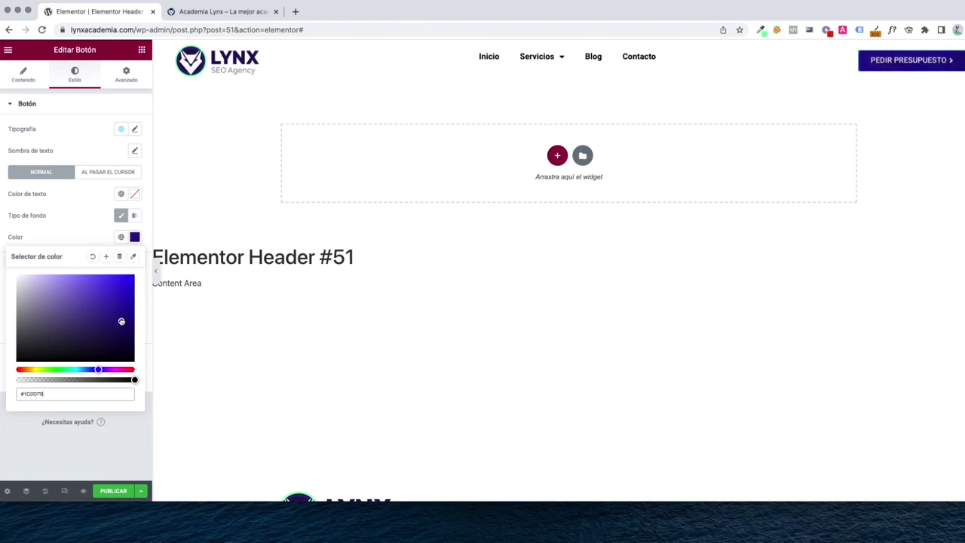
pyautogui.click(68, 217)
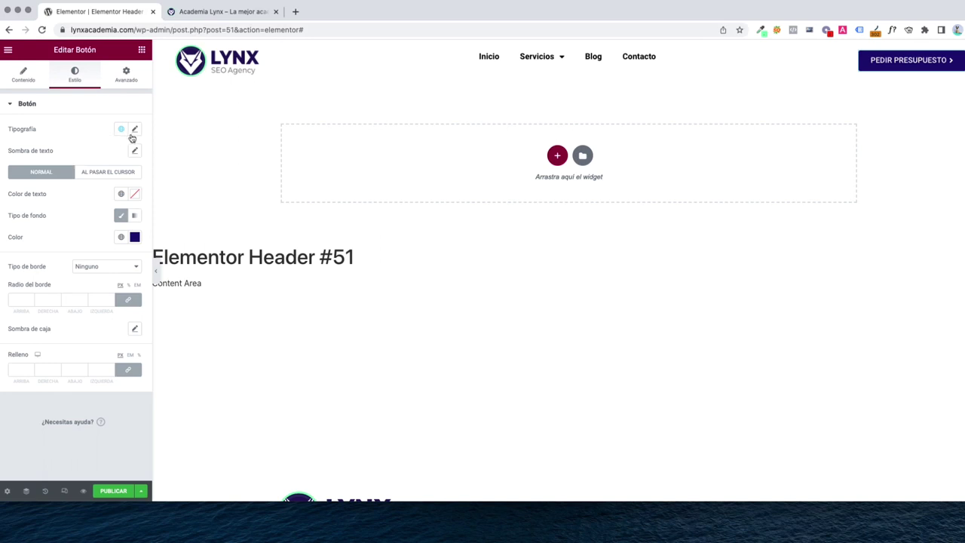
# Set the button text weight to 900 and clear the font size back to default
pyautogui.click(135, 130)
pyautogui.click(89, 233)
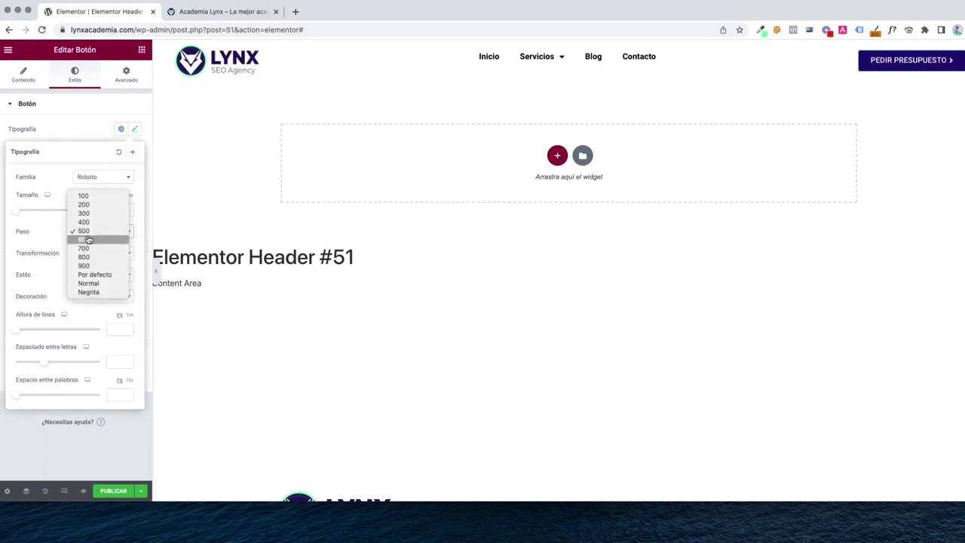
pyautogui.click(84, 266)
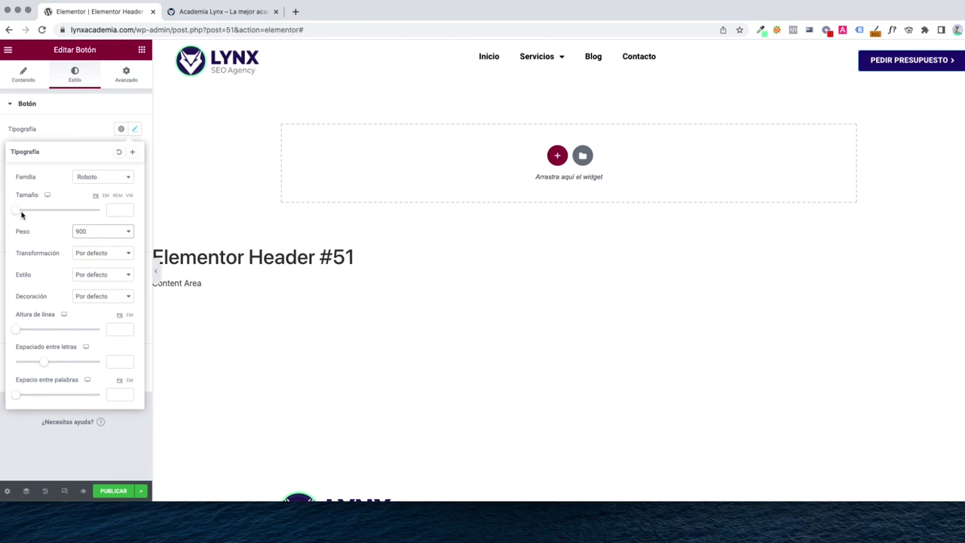
pyautogui.moveTo(18, 216); pyautogui.dragTo(23, 215)
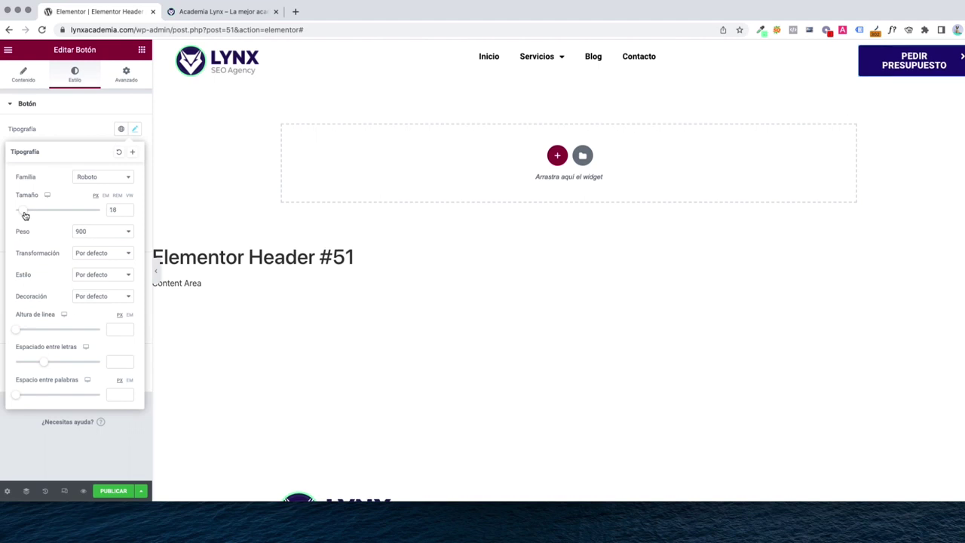
pyautogui.press('BackSpace')
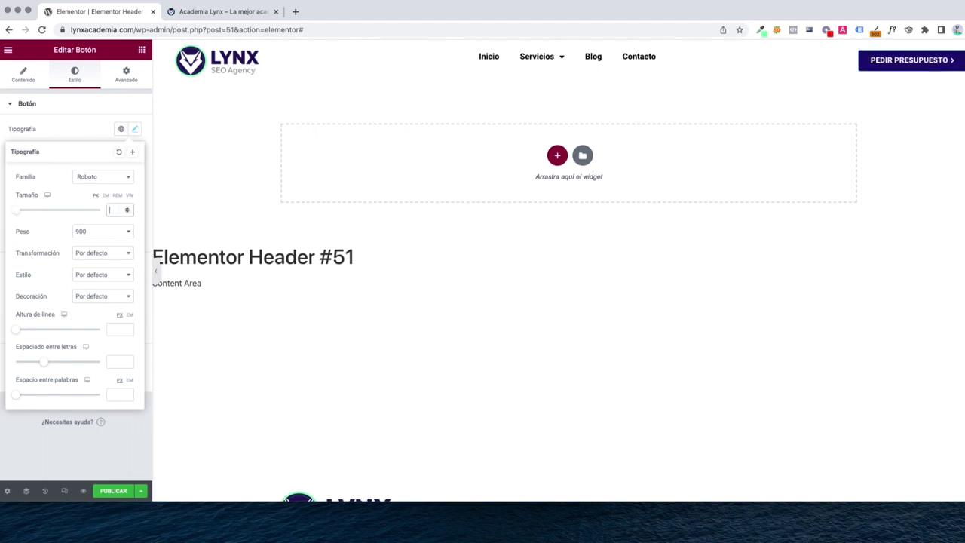
pyautogui.click(407, 55)
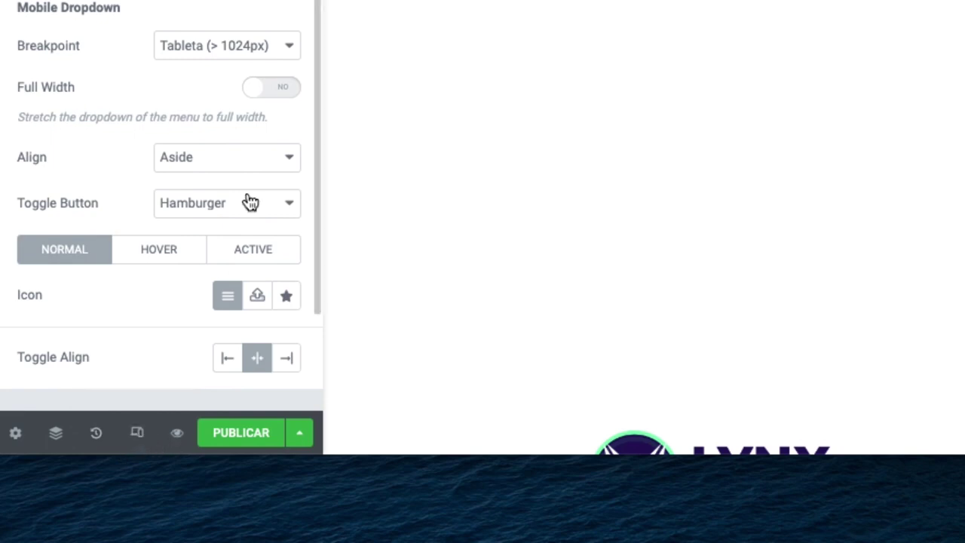
pyautogui.click(137, 442)
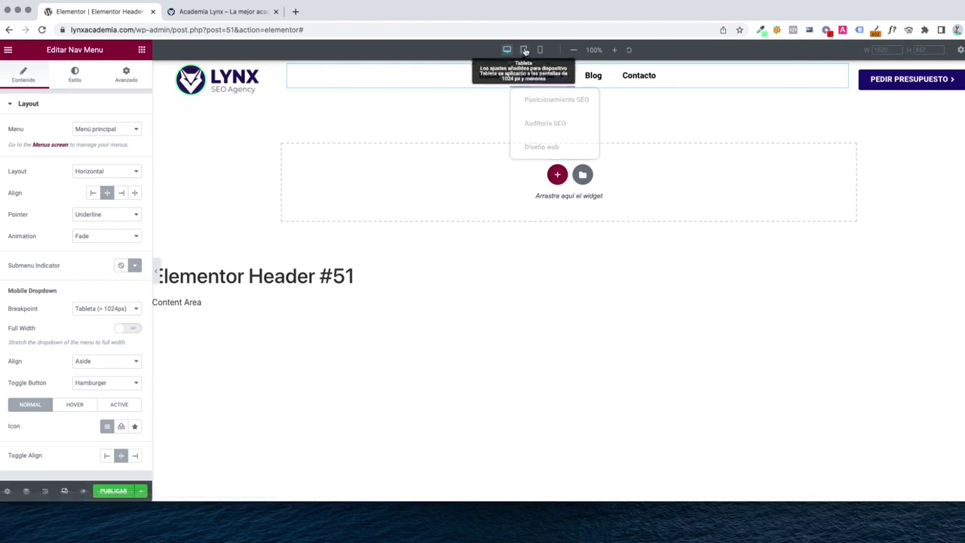
pyautogui.click(525, 50)
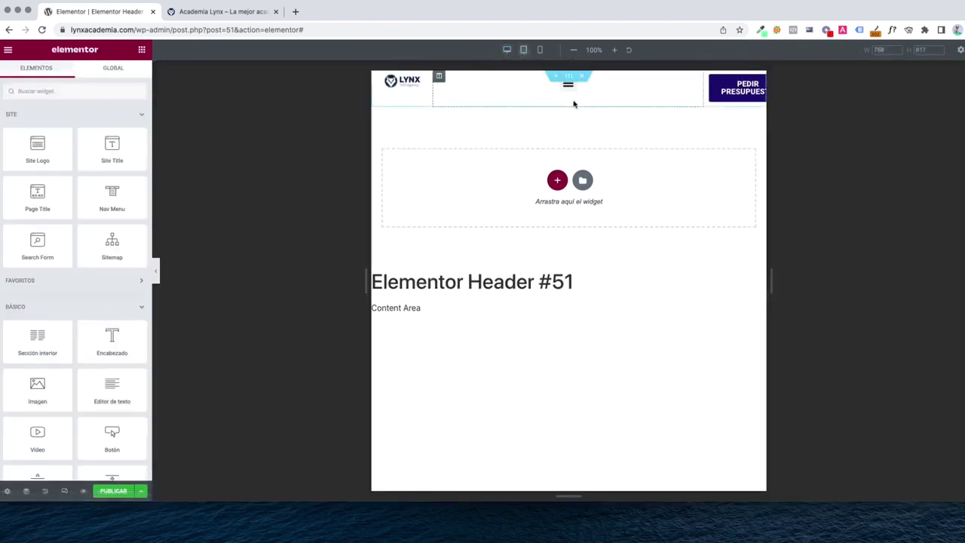
pyautogui.click(540, 50)
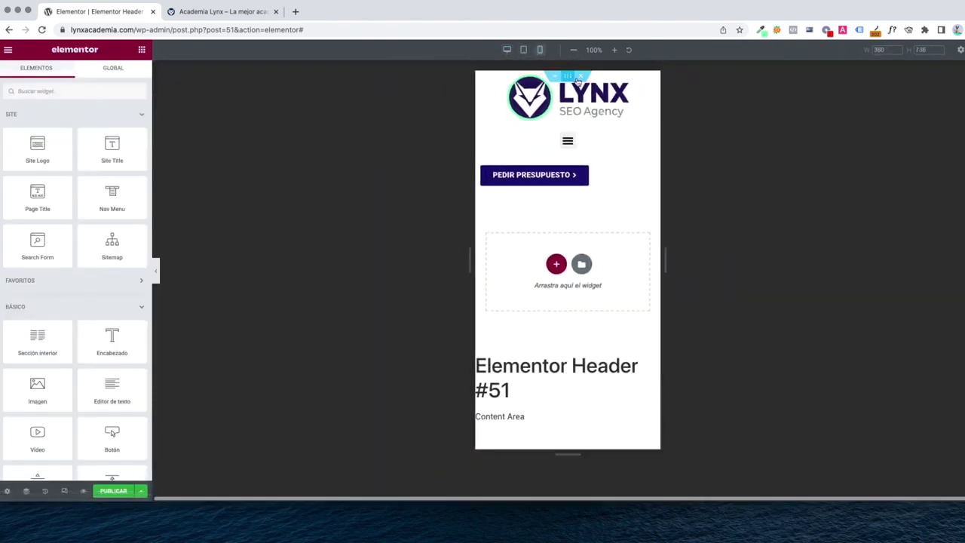
pyautogui.click(523, 50)
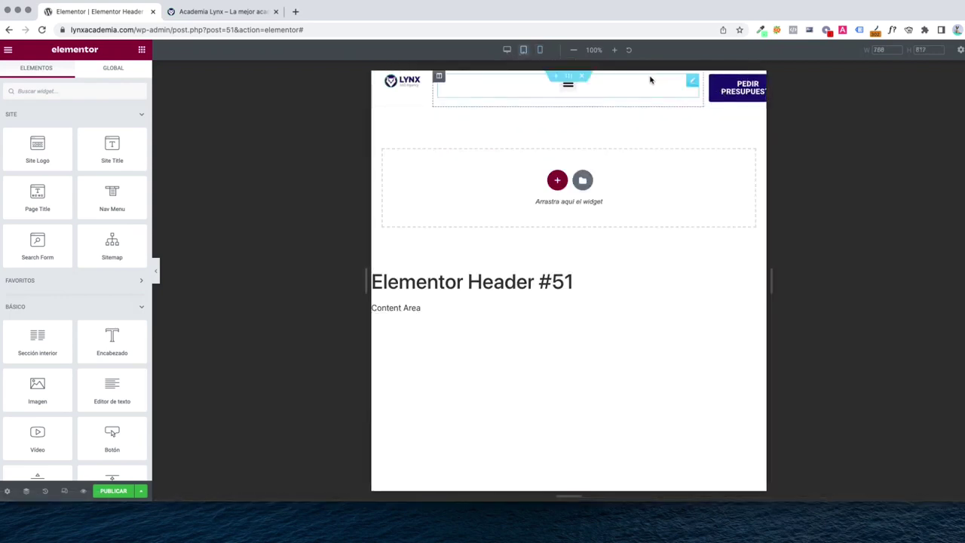
pyautogui.click(507, 50)
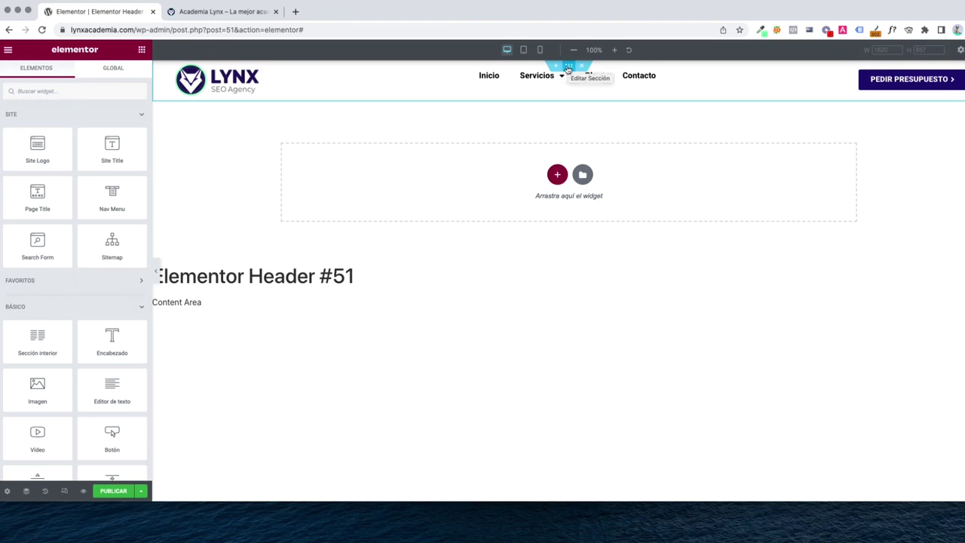
# Duplicate the header section to create a second copy
pyautogui.rightClick(568, 69)
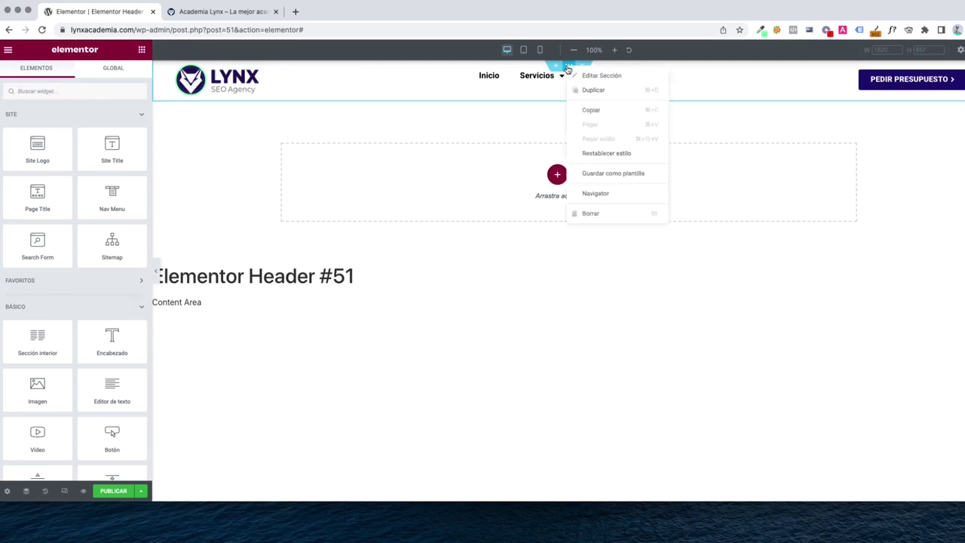
pyautogui.click(575, 90)
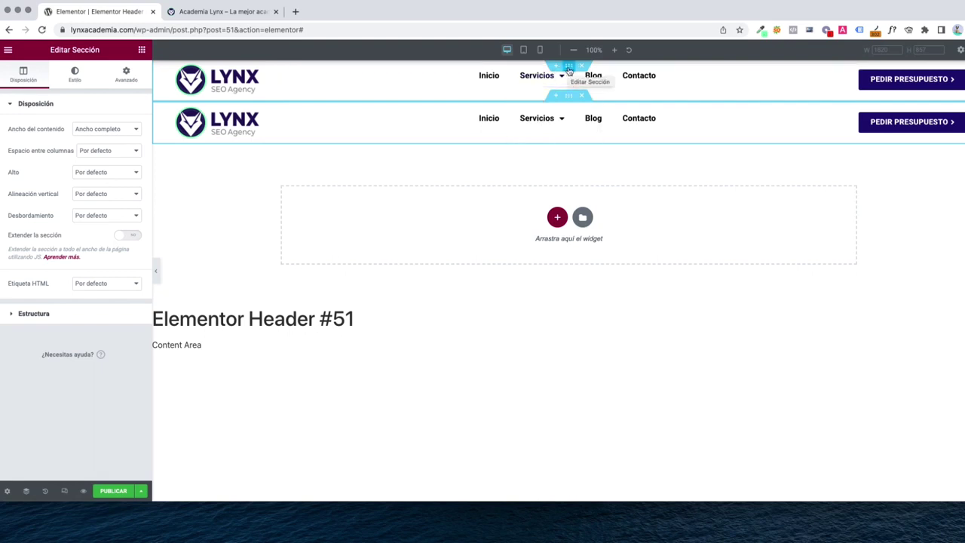
pyautogui.click(569, 69)
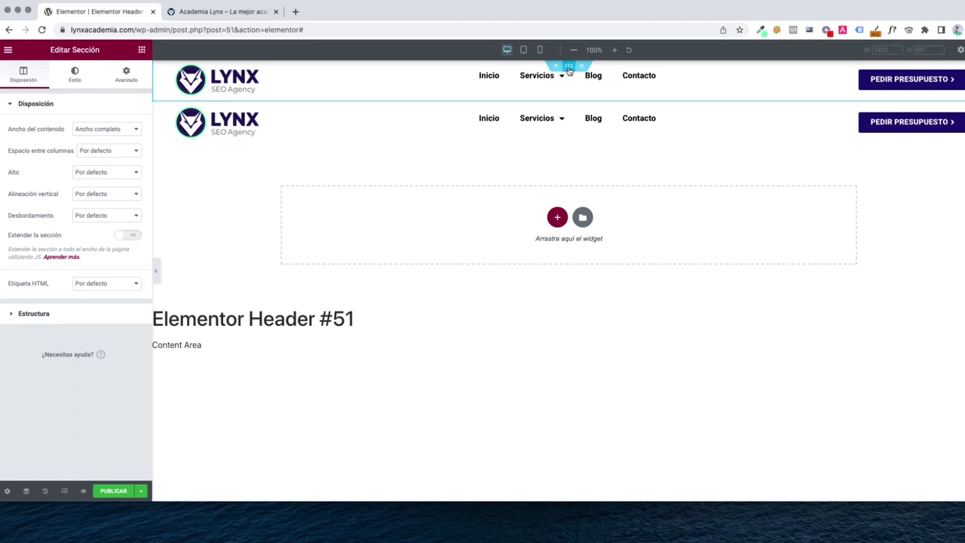
# Hide the original header section on tablet and mobile, then preview at tablet width
pyautogui.click(125, 76)
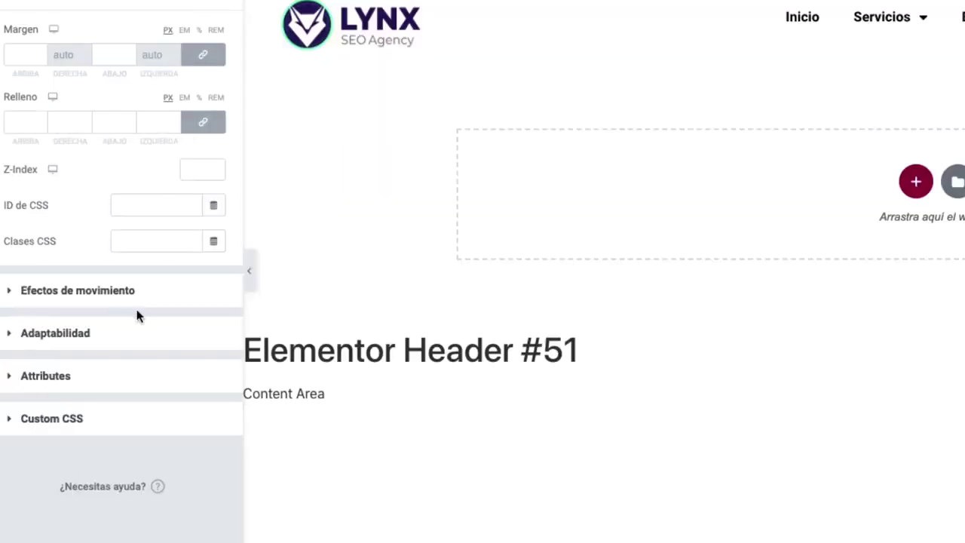
pyautogui.click(76, 343)
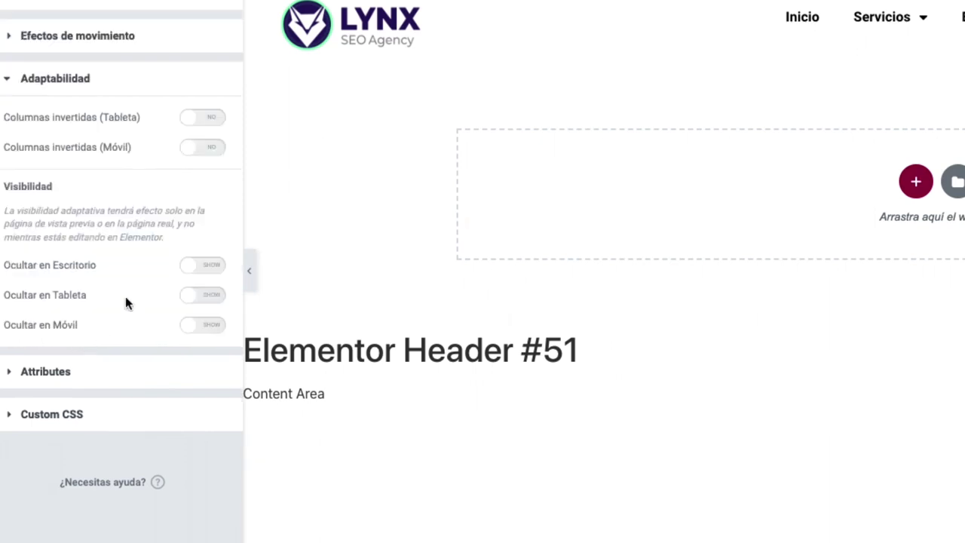
pyautogui.click(187, 299)
pyautogui.click(199, 327)
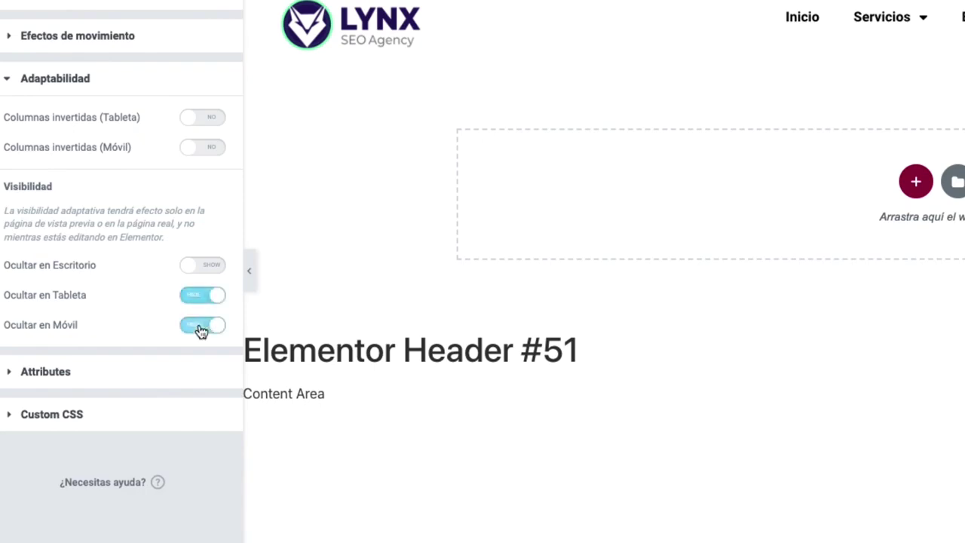
pyautogui.click(526, 49)
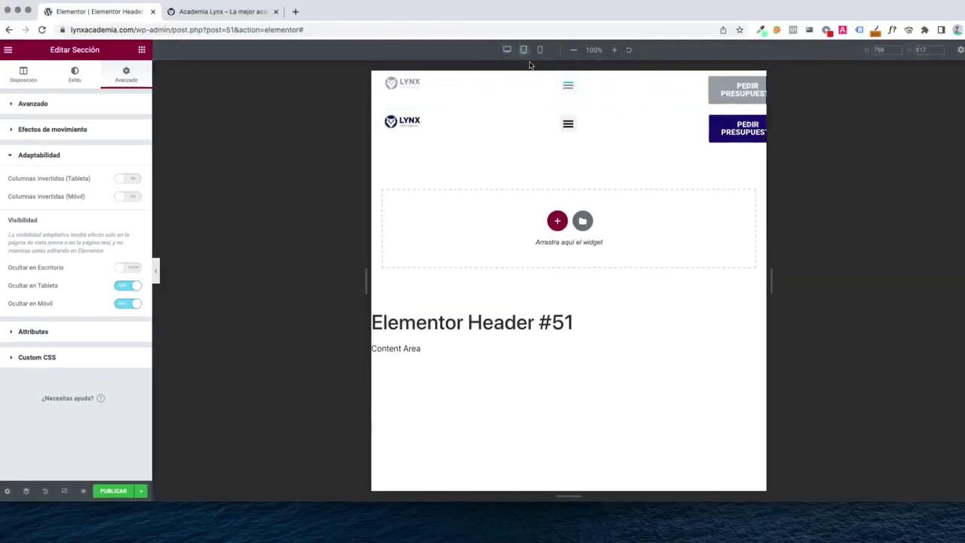
# At mobile width, delete the row holding the PEDIR PRESUPUESTO button
pyautogui.click(539, 49)
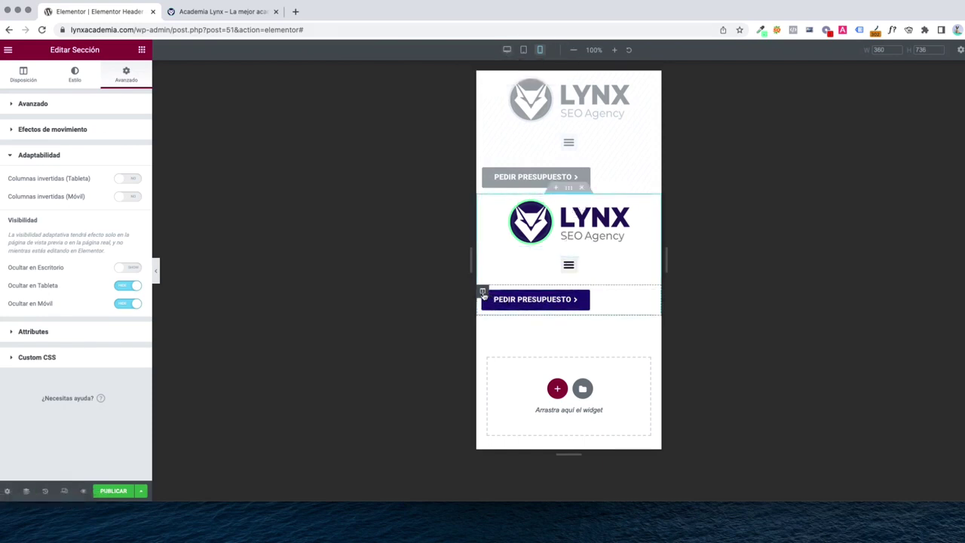
pyautogui.rightClick(495, 295)
pyautogui.click(526, 440)
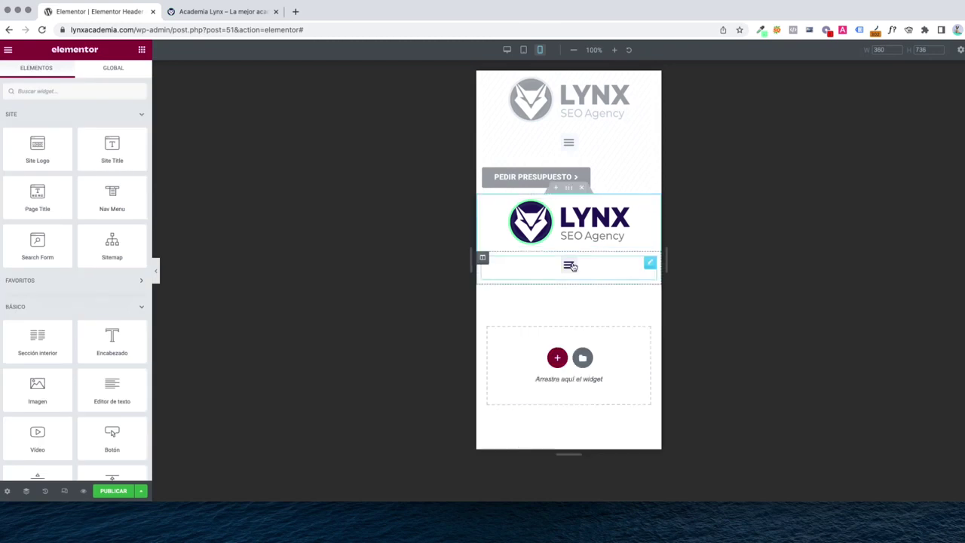
# Set the logo column width to 30% and the menu column to 70%
pyautogui.click(484, 201)
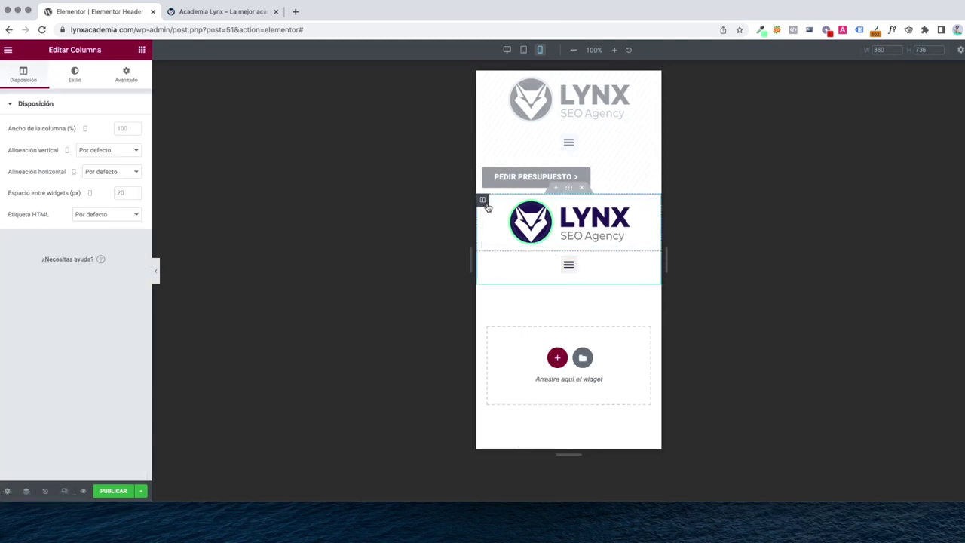
pyautogui.click(128, 128)
pyautogui.write('30')
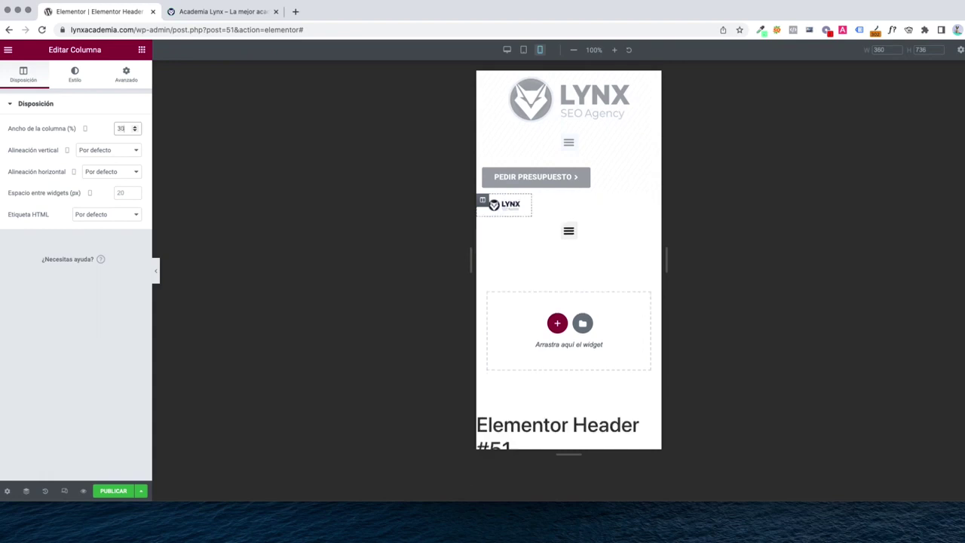
pyautogui.press('BackSpace')
pyautogui.write('5')
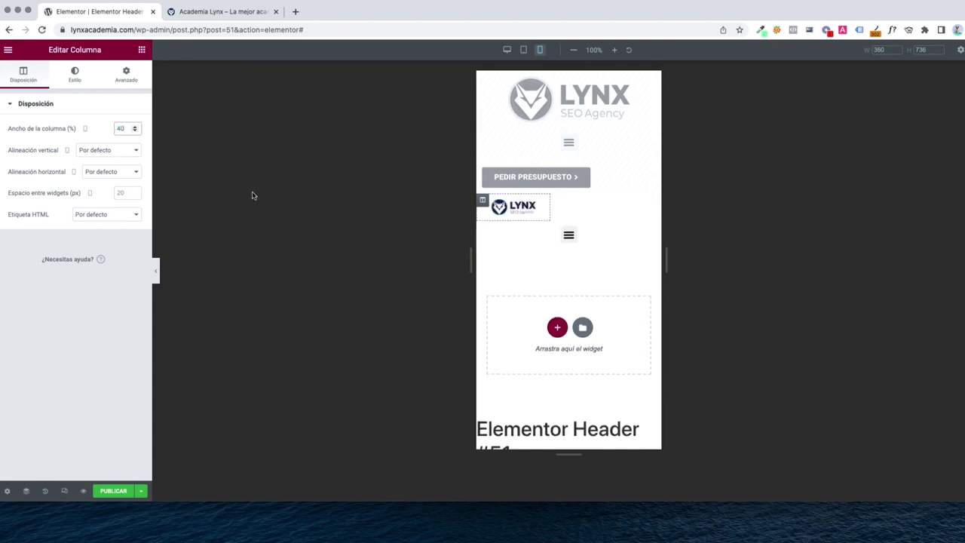
pyautogui.press('BackSpace')
pyautogui.write('5')
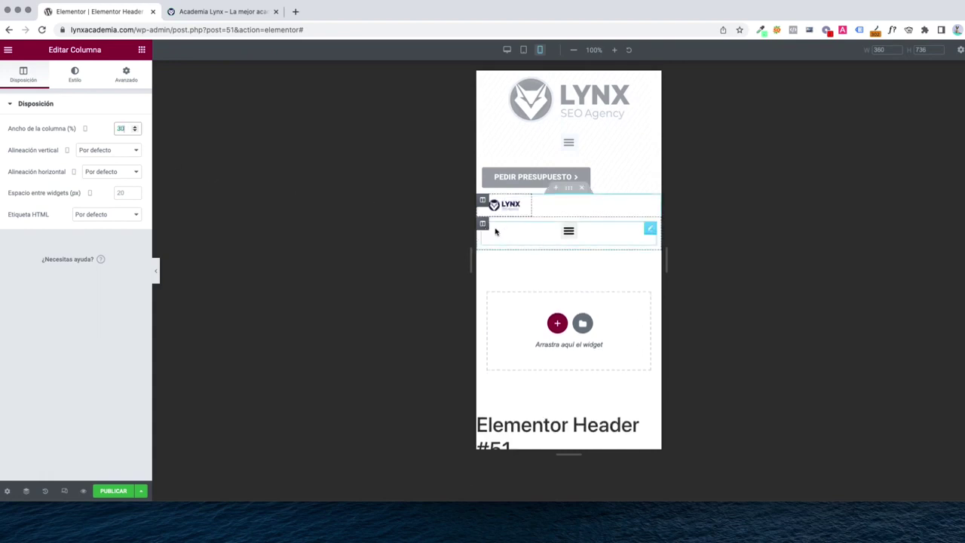
pyautogui.press('BackSpace')
pyautogui.press('BackSpace')
pyautogui.write('70')
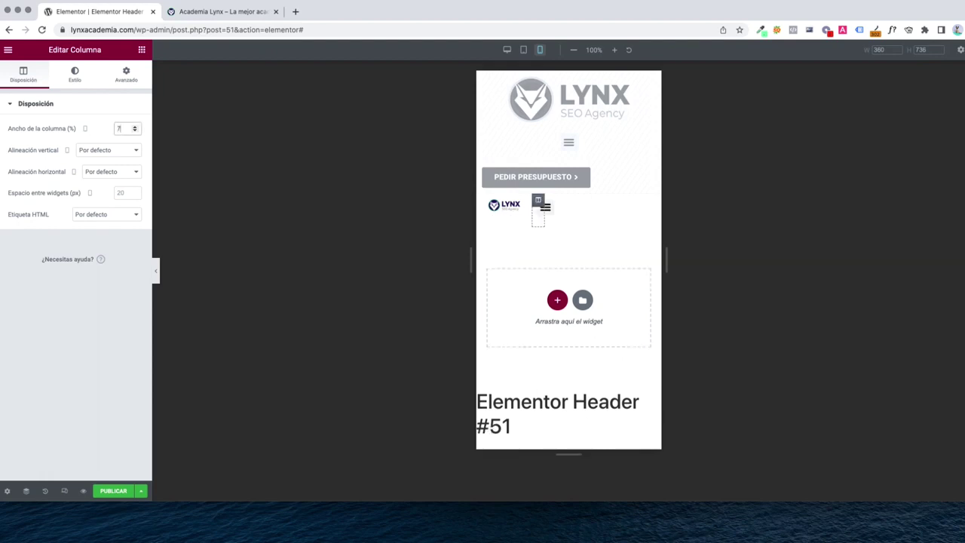
# Enlarge the LYNX logo by setting its style width to 100
pyautogui.click(510, 209)
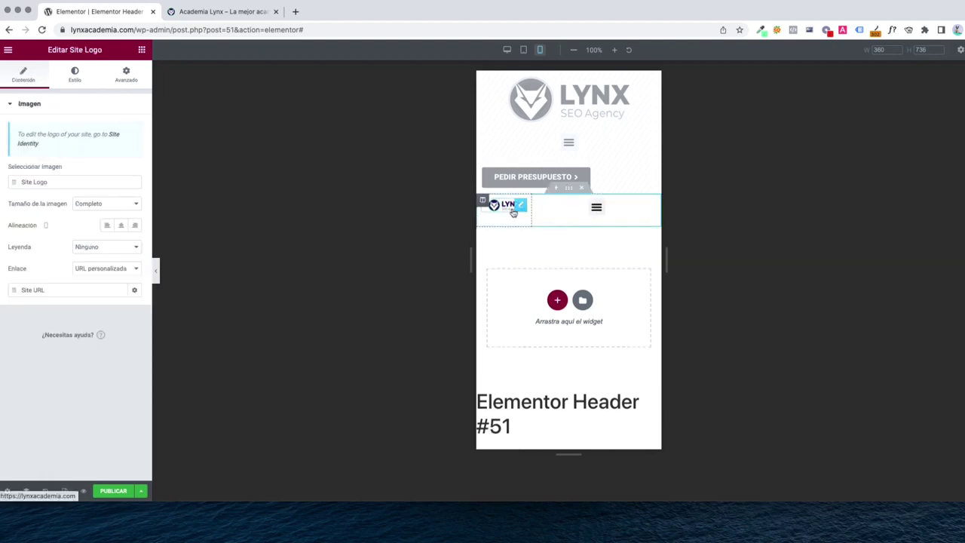
pyautogui.click(75, 76)
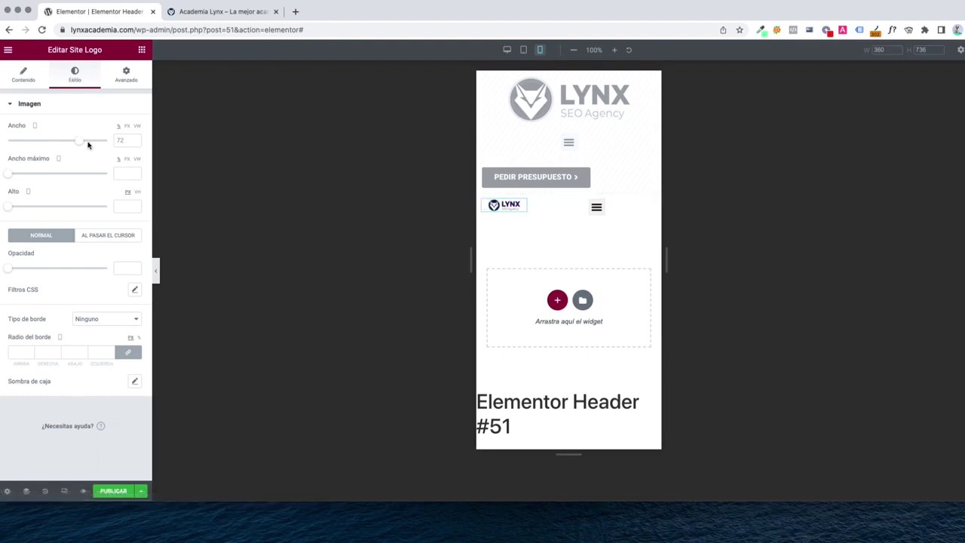
pyautogui.moveTo(80, 141); pyautogui.dragTo(148, 147)
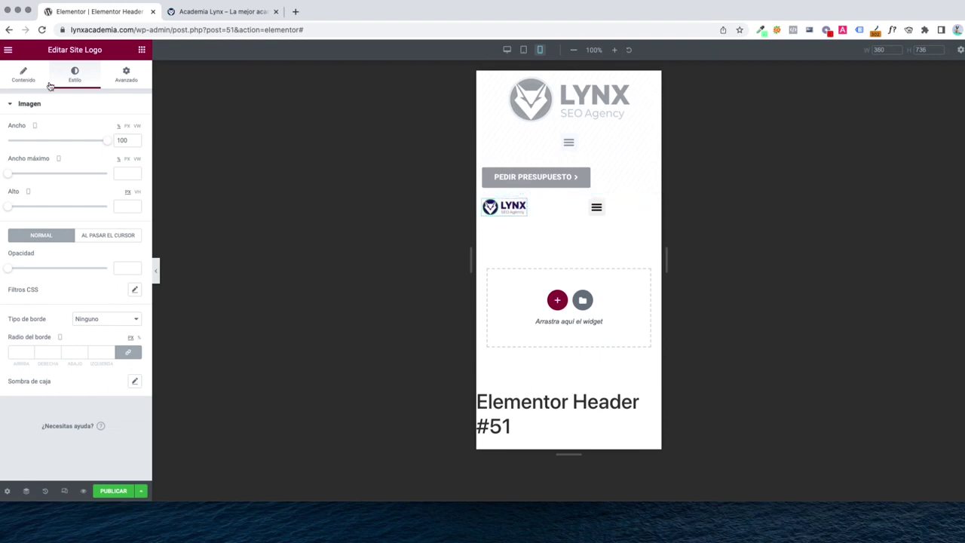
# Set both the logo and menu column widths to 50
pyautogui.click(483, 200)
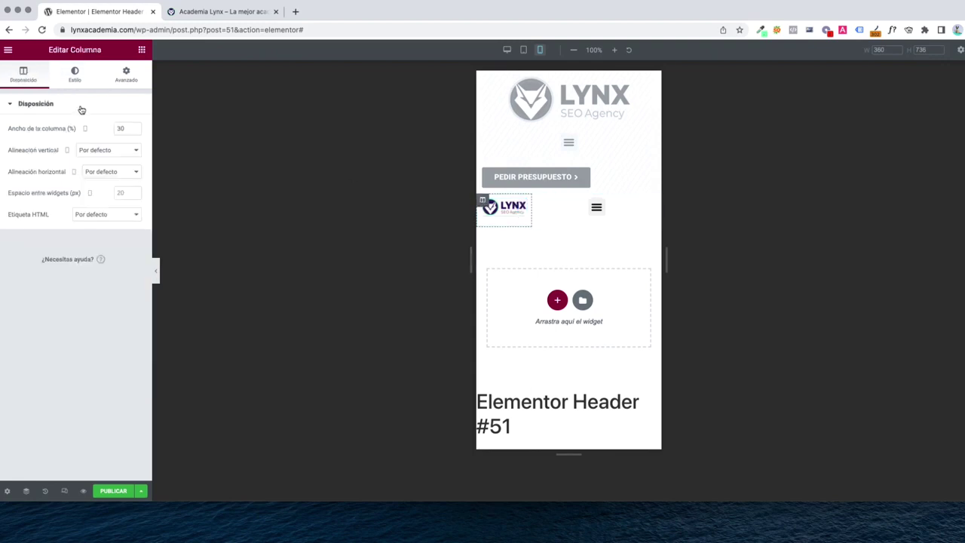
pyautogui.write('50')
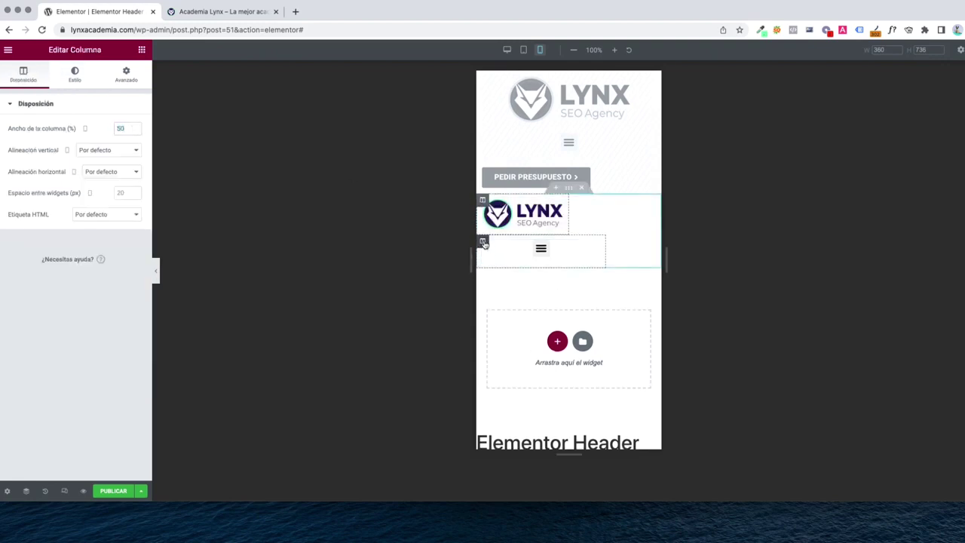
pyautogui.click(483, 240)
pyautogui.write('50')
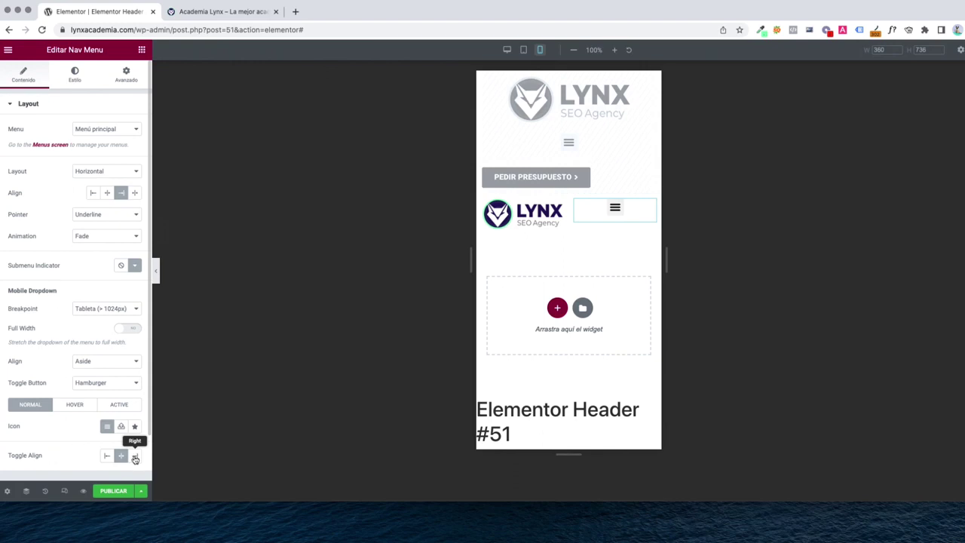
# Align the hamburger toggle to the right and check the mobile dropdown preview
pyautogui.click(134, 457)
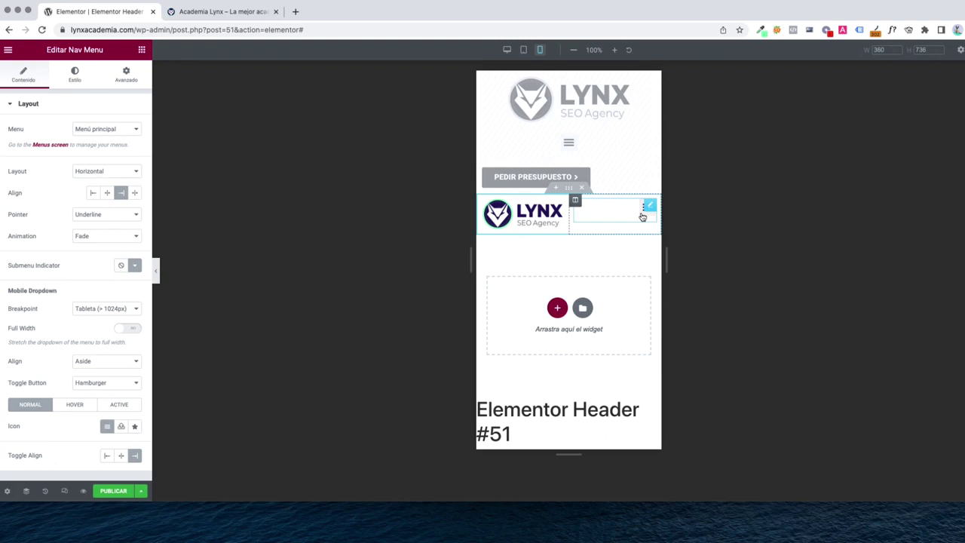
pyautogui.click(643, 216)
pyautogui.click(642, 216)
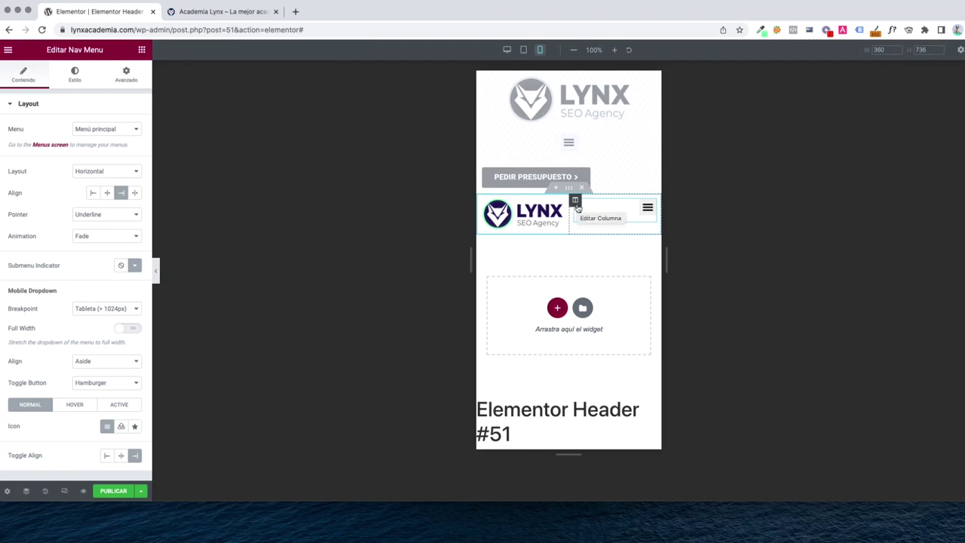
# Set the menu column's vertical alignment to Medio
pyautogui.click(575, 200)
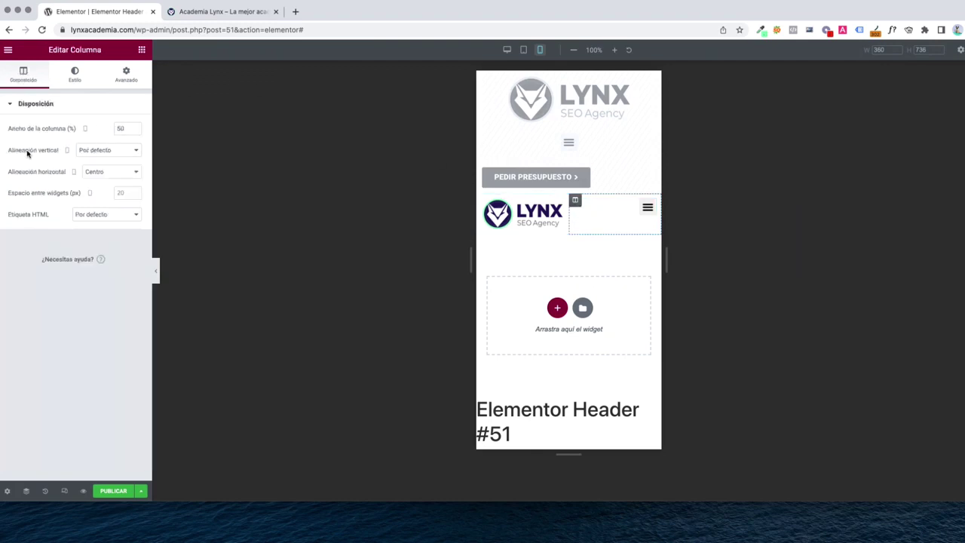
pyautogui.click(103, 150)
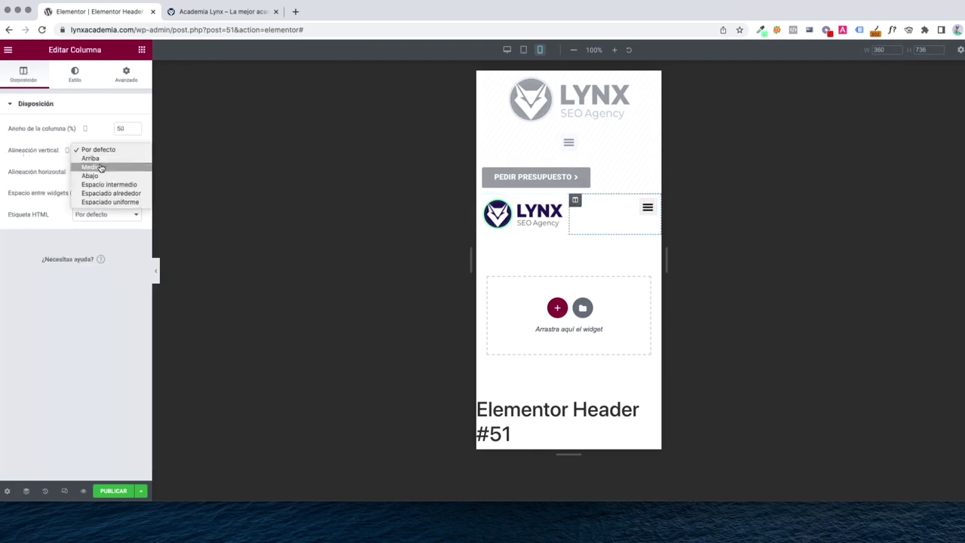
pyautogui.click(101, 167)
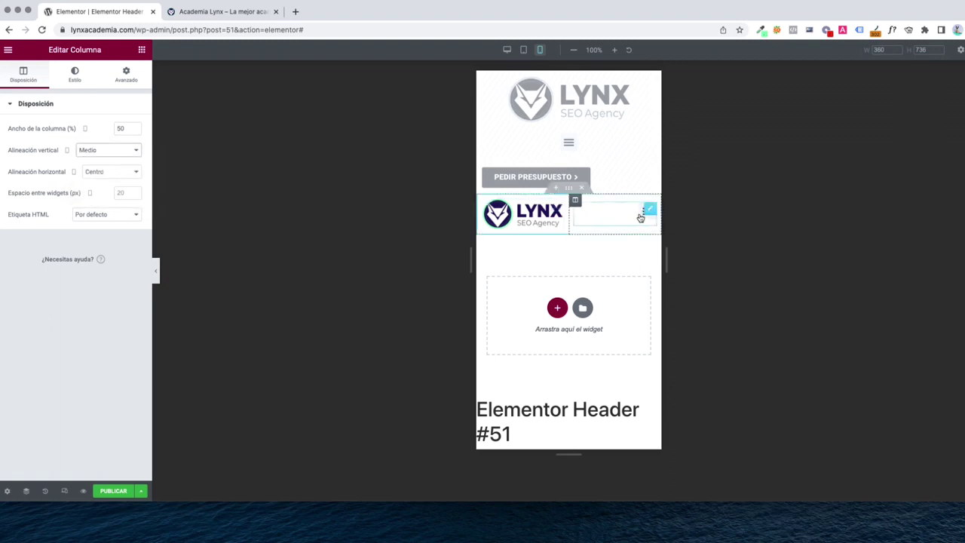
# Review the nav menu's style and layout settings
pyautogui.click(640, 218)
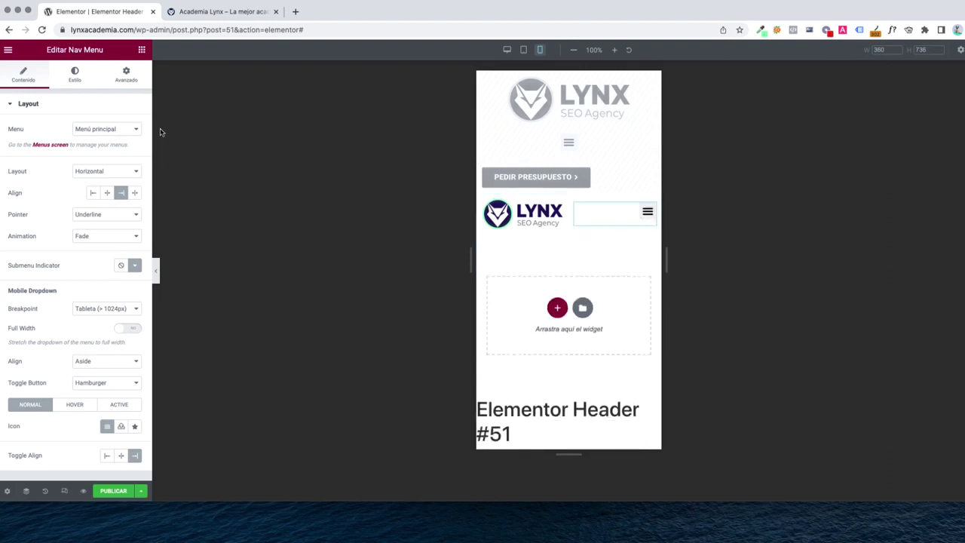
pyautogui.click(75, 75)
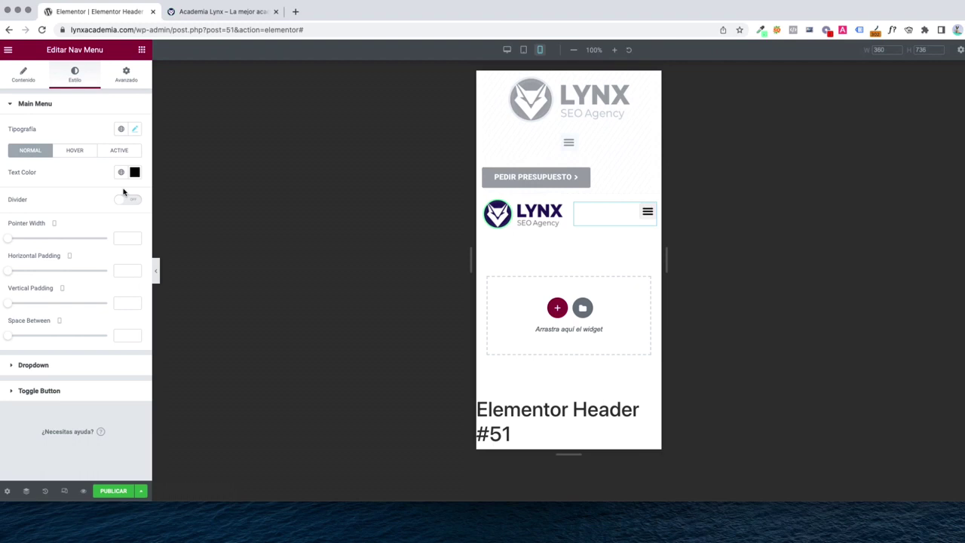
pyautogui.click(21, 81)
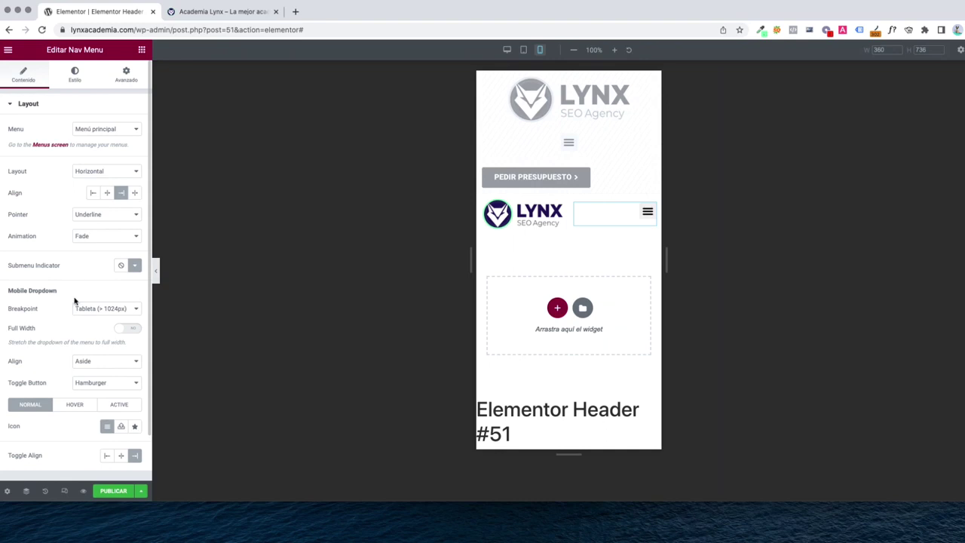
pyautogui.click(84, 73)
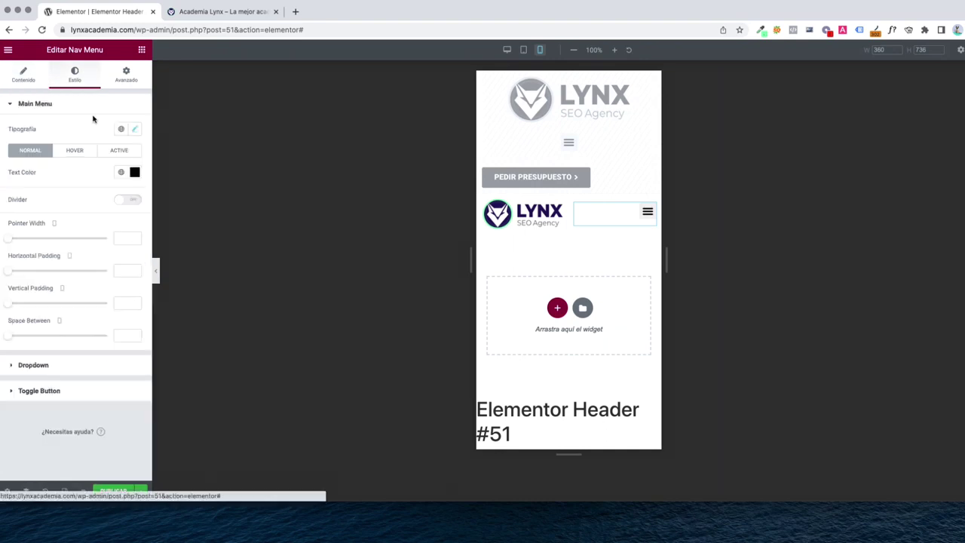
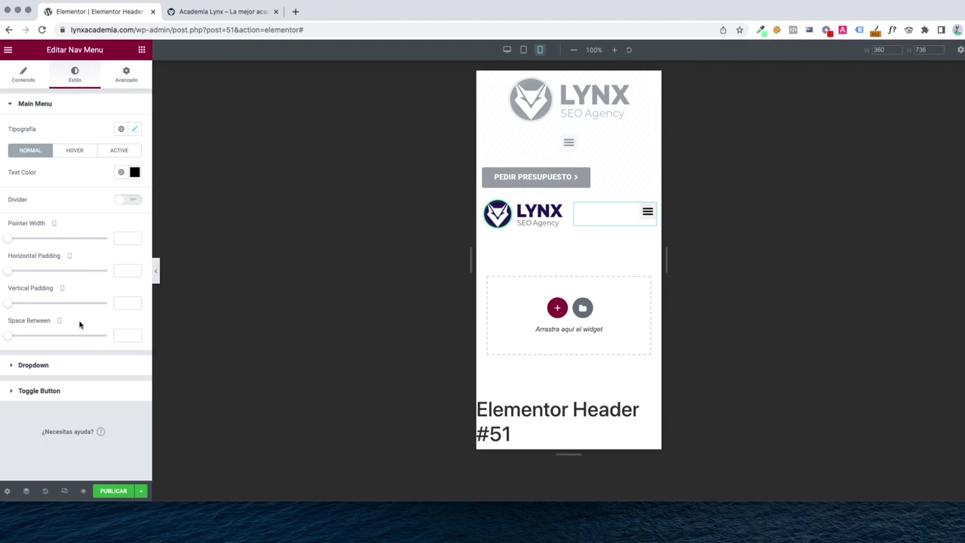
# Set the main menu text colour to red #CC2323 and check it in the mobile menu preview
pyautogui.click(647, 212)
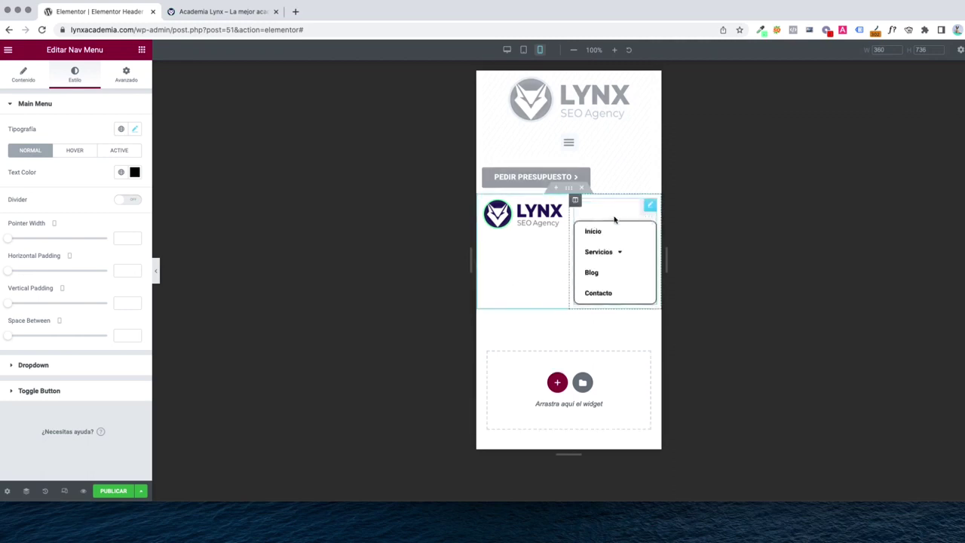
pyautogui.click(647, 212)
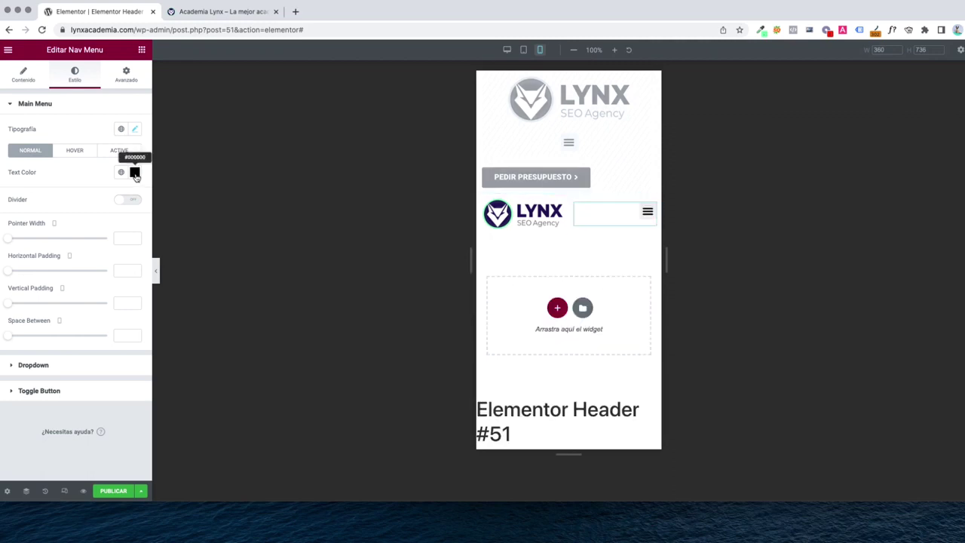
pyautogui.click(134, 173)
pyautogui.click(113, 227)
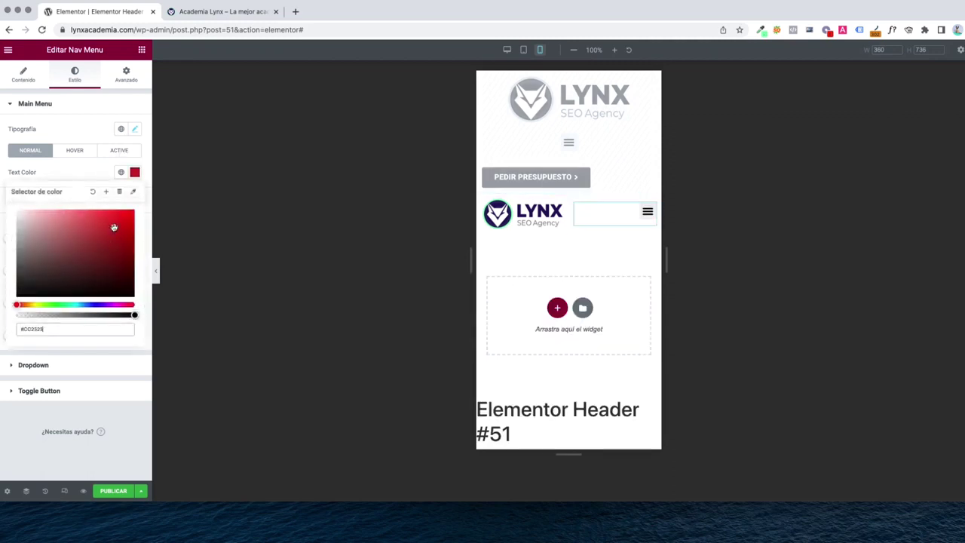
pyautogui.click(645, 214)
# Expand the Dropdown and Toggle Button styling sections of the nav menu
pyautogui.click(33, 365)
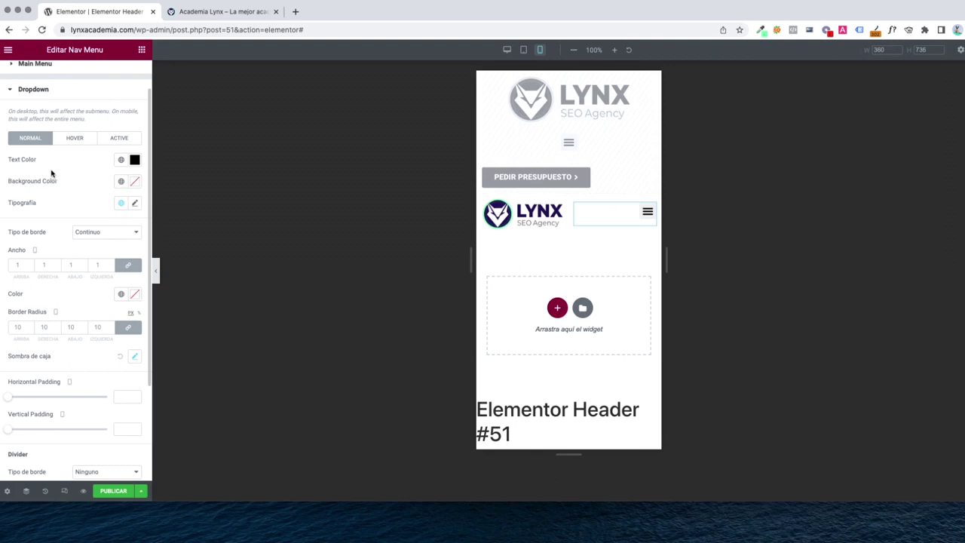
pyautogui.scroll(-5, 65, 238)
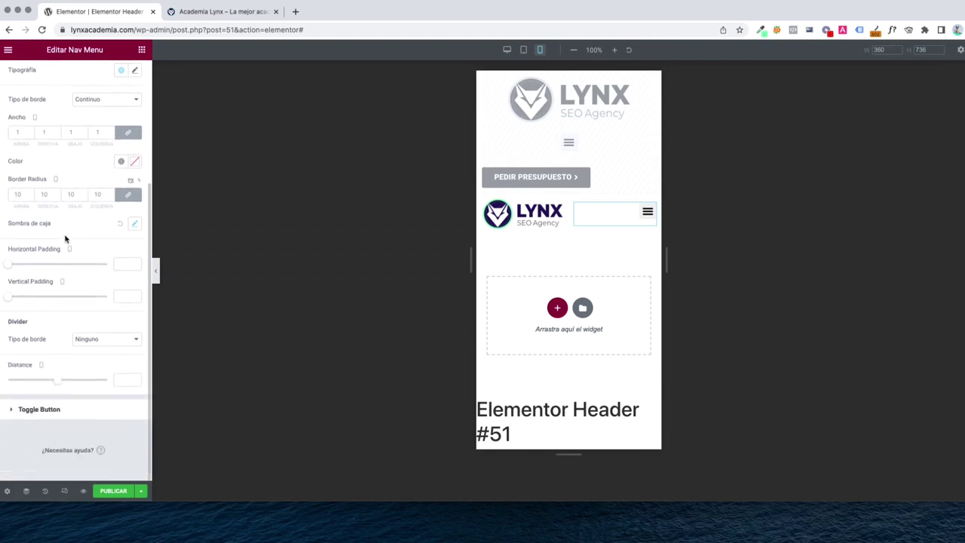
pyautogui.click(39, 409)
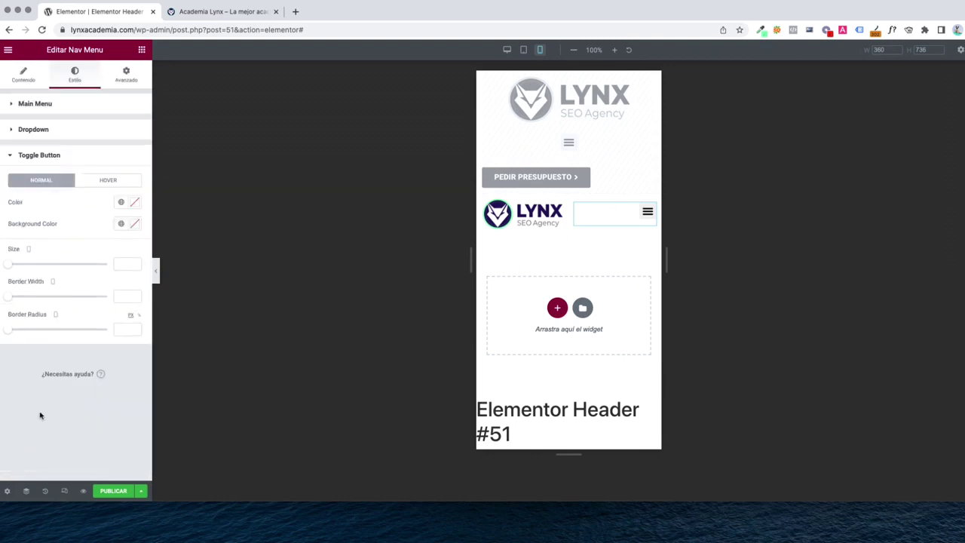
# Give the menu toggle a dark navy #1A1668 background
pyautogui.click(135, 225)
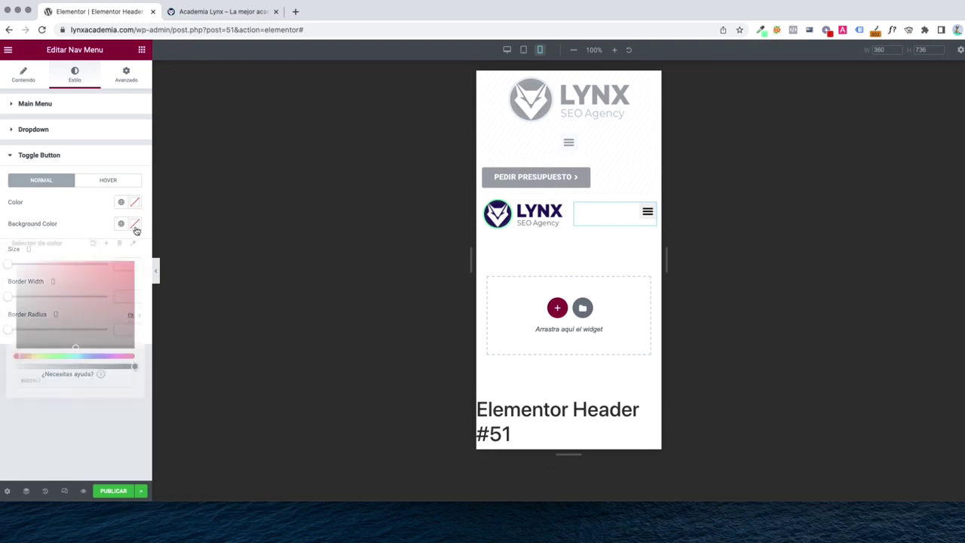
pyautogui.click(96, 356)
pyautogui.moveTo(105, 315); pyautogui.dragTo(108, 313)
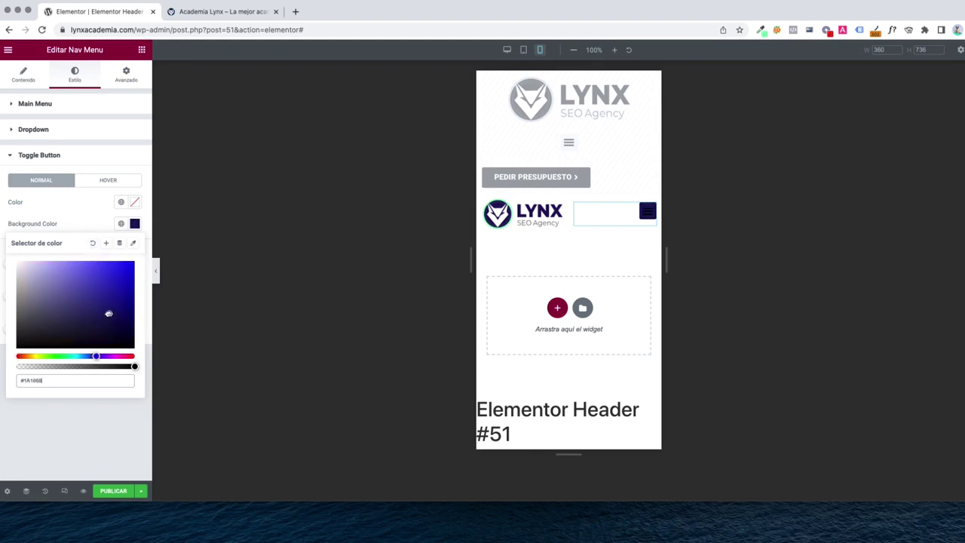
pyautogui.click(75, 218)
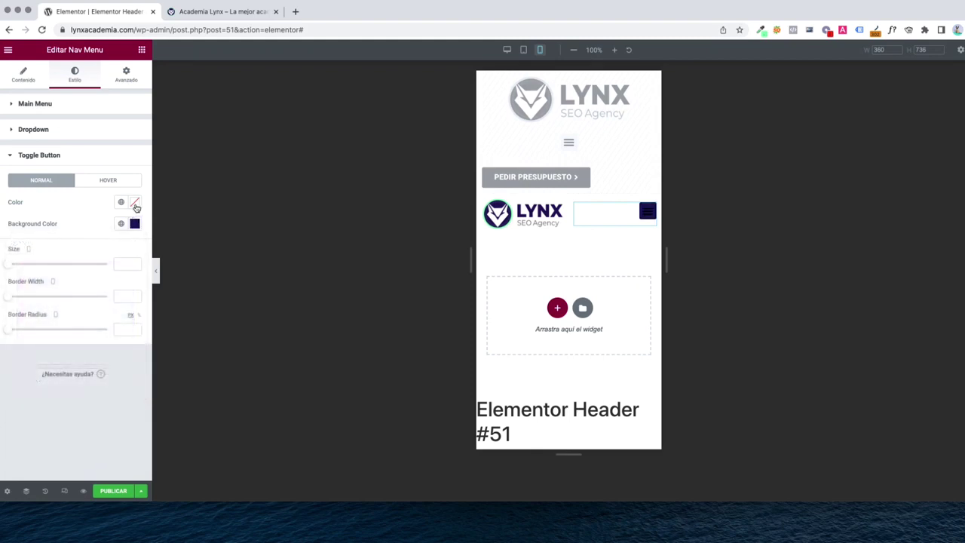
# Make the toggle icon white #FFFFFF and publish the header template
pyautogui.click(134, 202)
pyautogui.moveTo(94, 246); pyautogui.dragTo(16, 241)
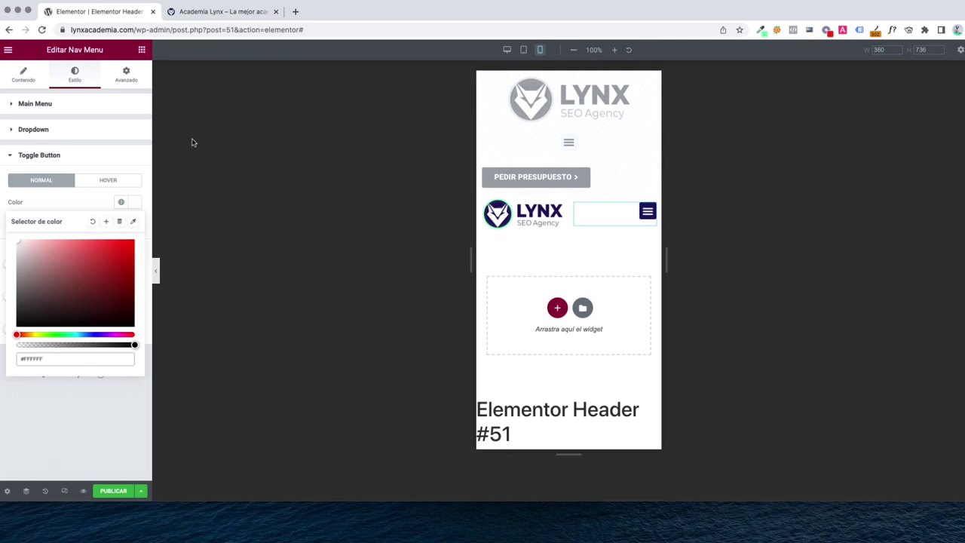
pyautogui.click(114, 491)
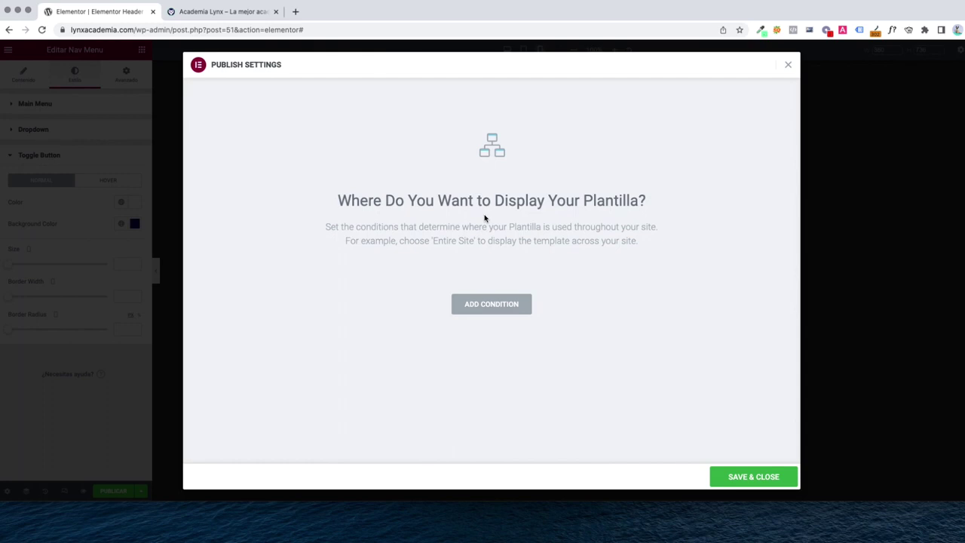
# Add an Include – Entire Site display condition and save the header template
pyautogui.click(490, 309)
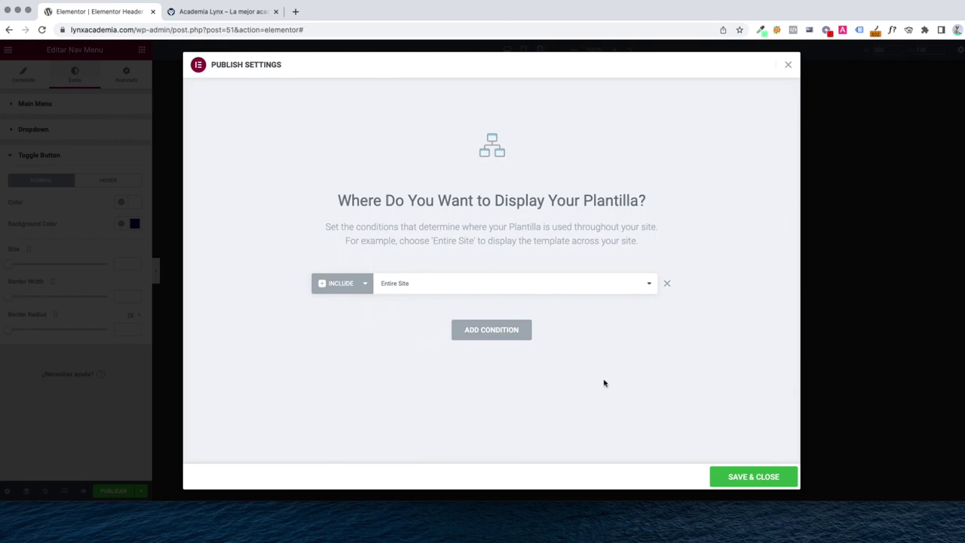
pyautogui.click(743, 475)
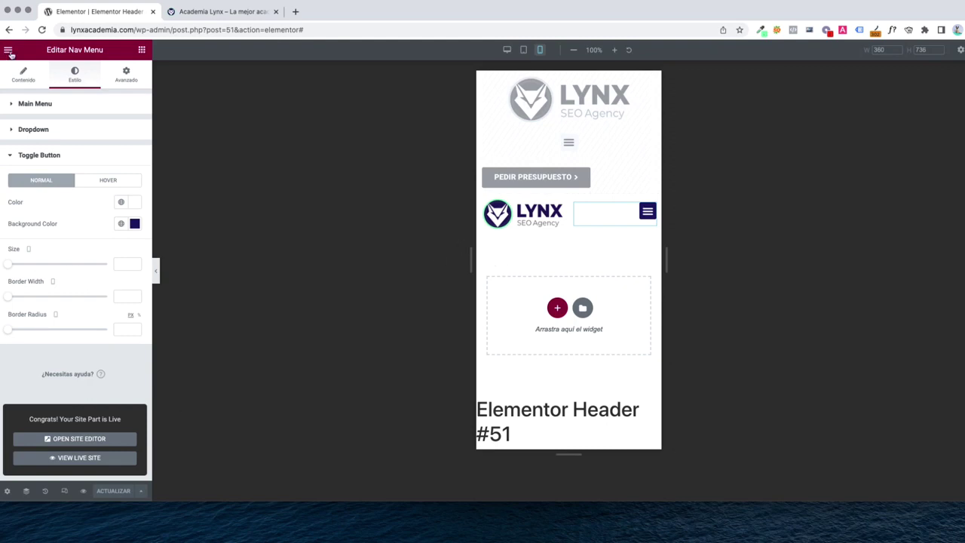
# Load lynxacademia.com in a new tab to view the live header, then return to the Elementor tab
pyautogui.hotkey('ctrl', 't')
pyautogui.write('lynxada')
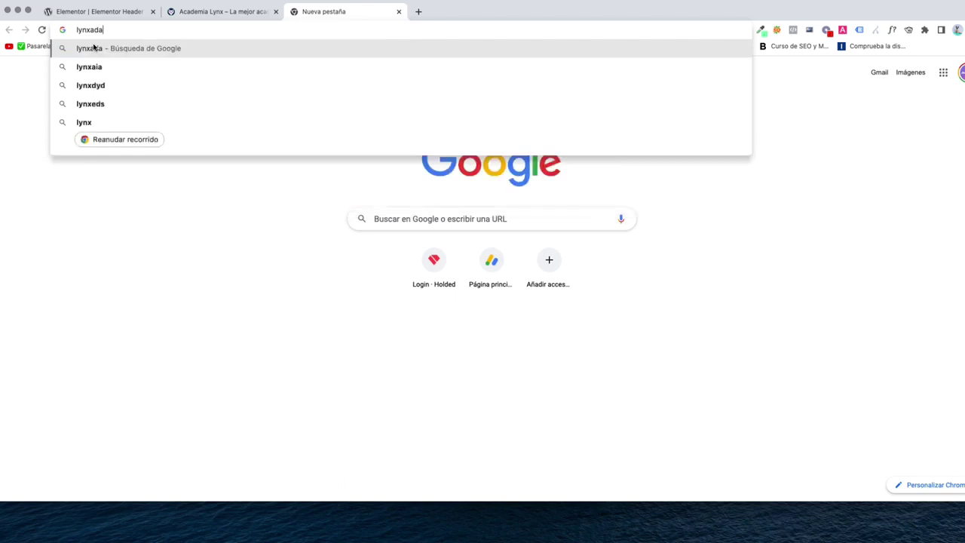
pyautogui.press('Return')
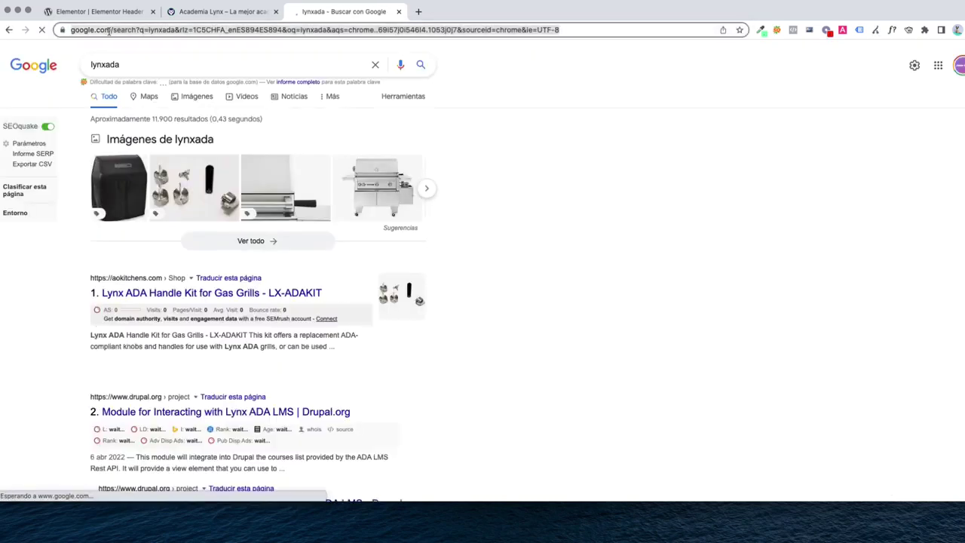
pyautogui.click(107, 31)
pyautogui.write('lynxacaem')
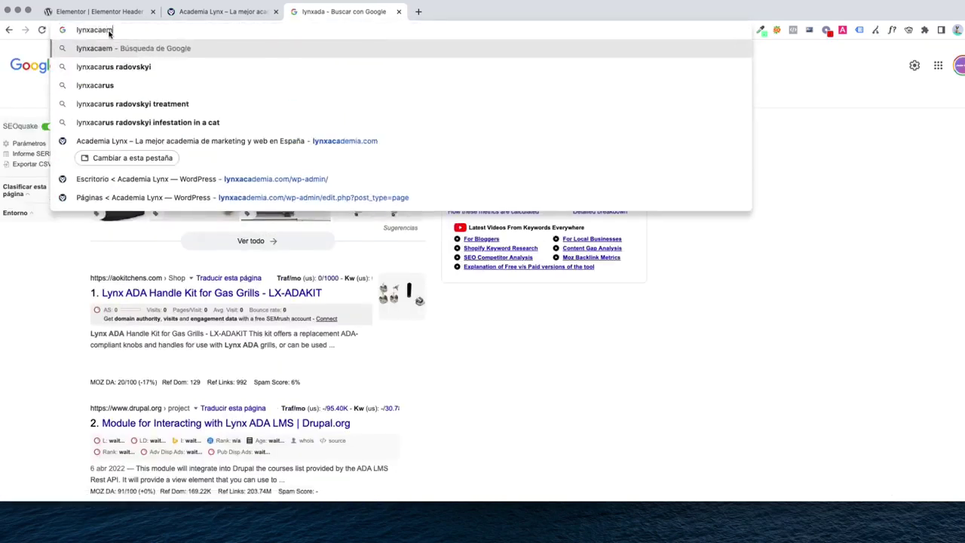
pyautogui.press('BackSpace')
pyautogui.press('BackSpace')
pyautogui.write('demia.com')
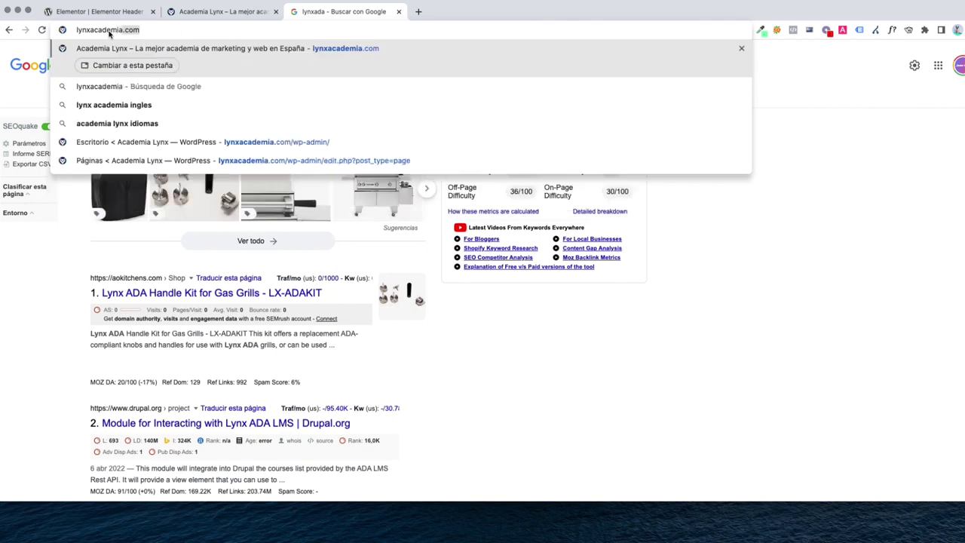
pyautogui.press('Return')
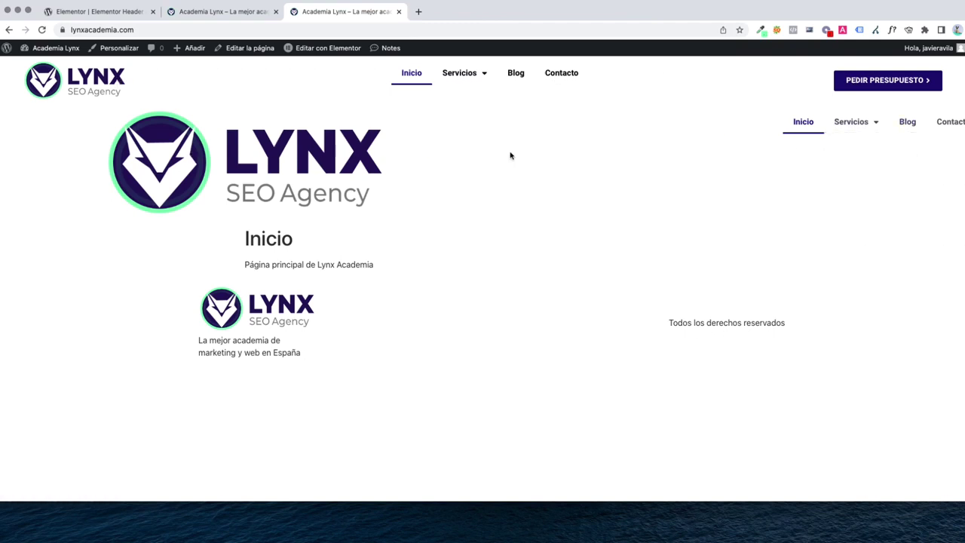
pyautogui.click(87, 12)
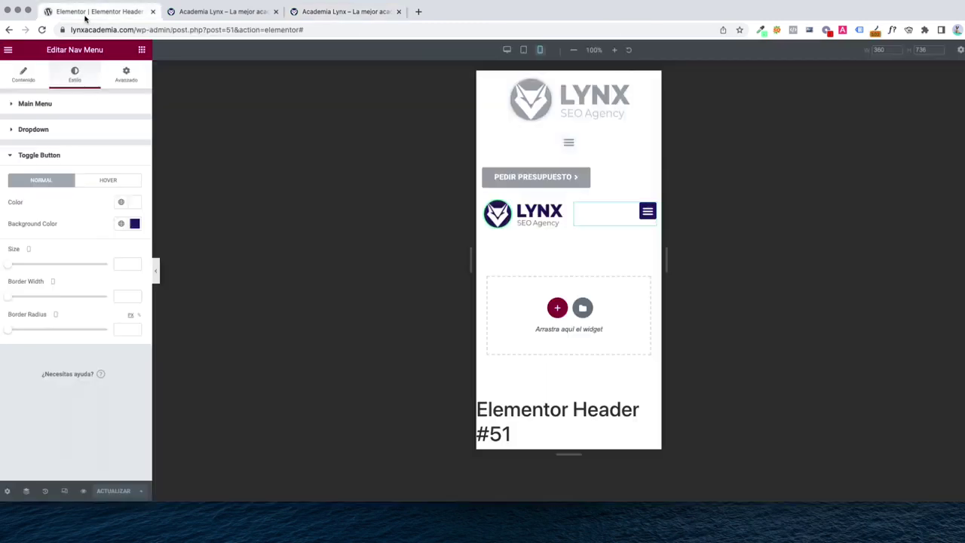
# Select the mobile header section and collapse the sections in the Navigator
pyautogui.click(575, 224)
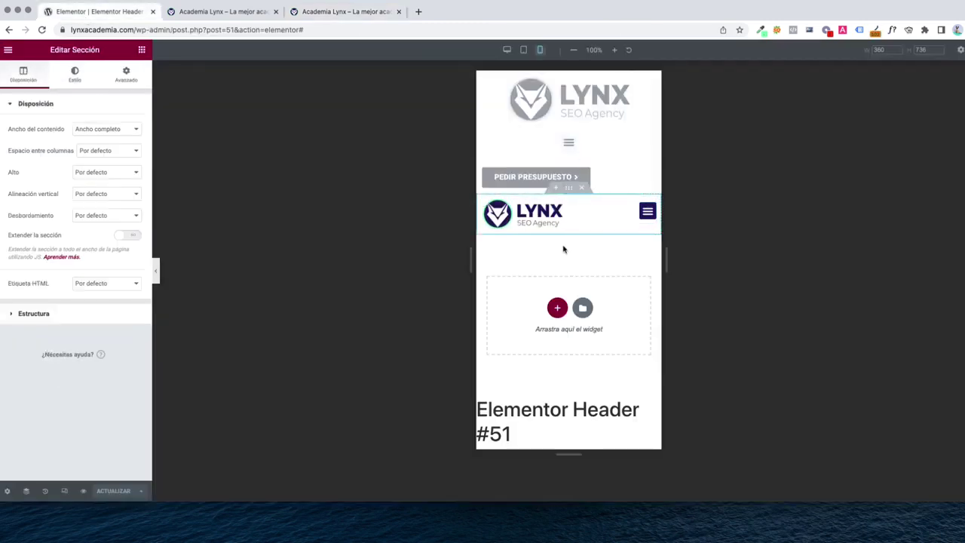
pyautogui.click(27, 490)
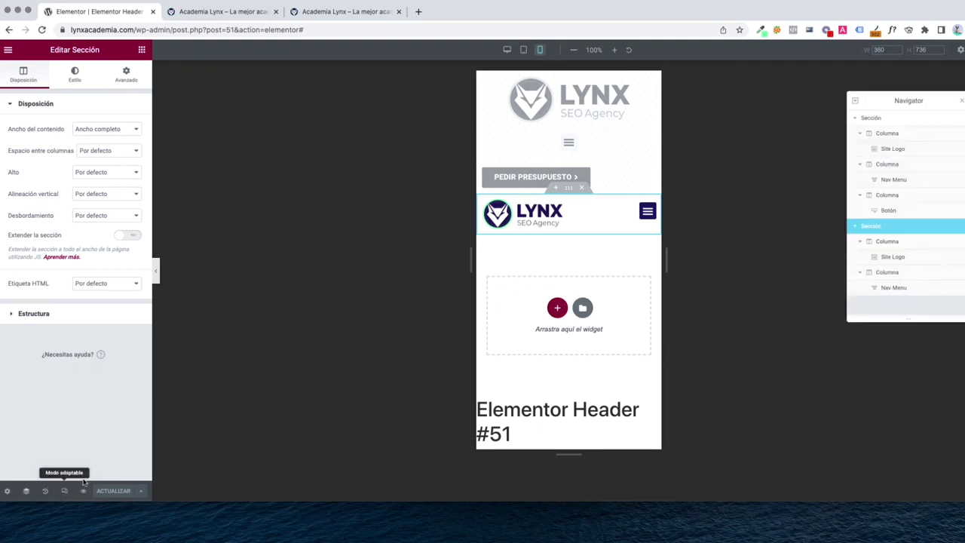
pyautogui.click(857, 122)
pyautogui.click(856, 134)
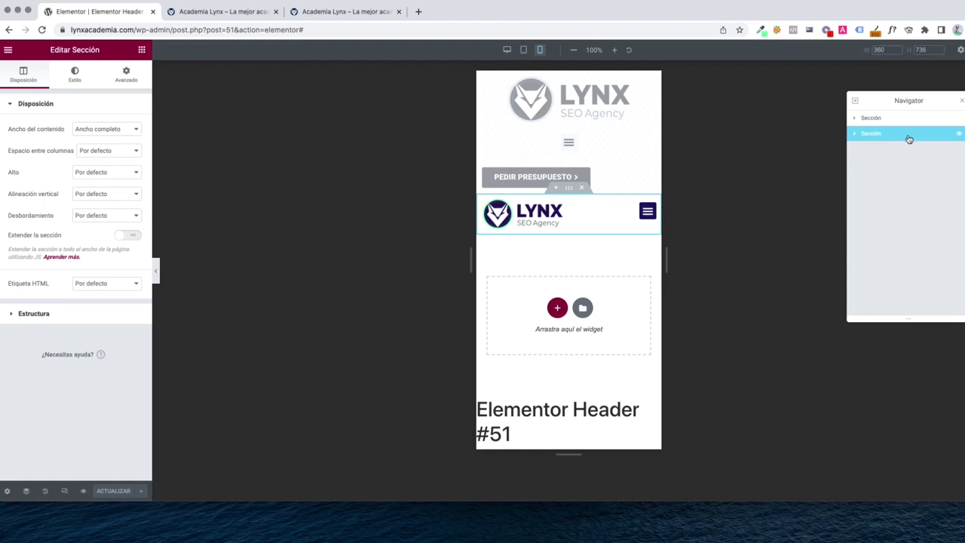
# Turn on Ocultar en Escritorio under Avanzado > Adaptabilidad and preview at tablet width
pyautogui.click(126, 73)
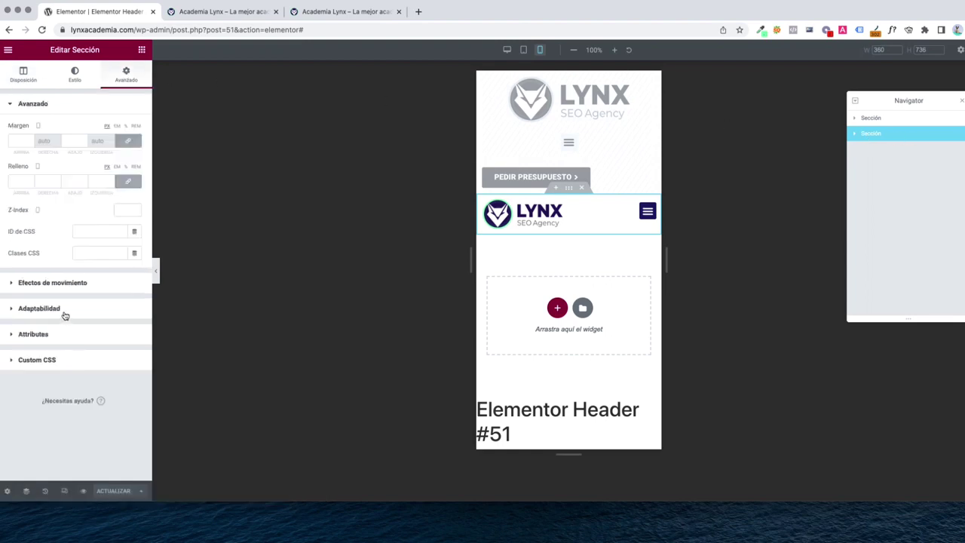
pyautogui.click(64, 308)
pyautogui.click(125, 268)
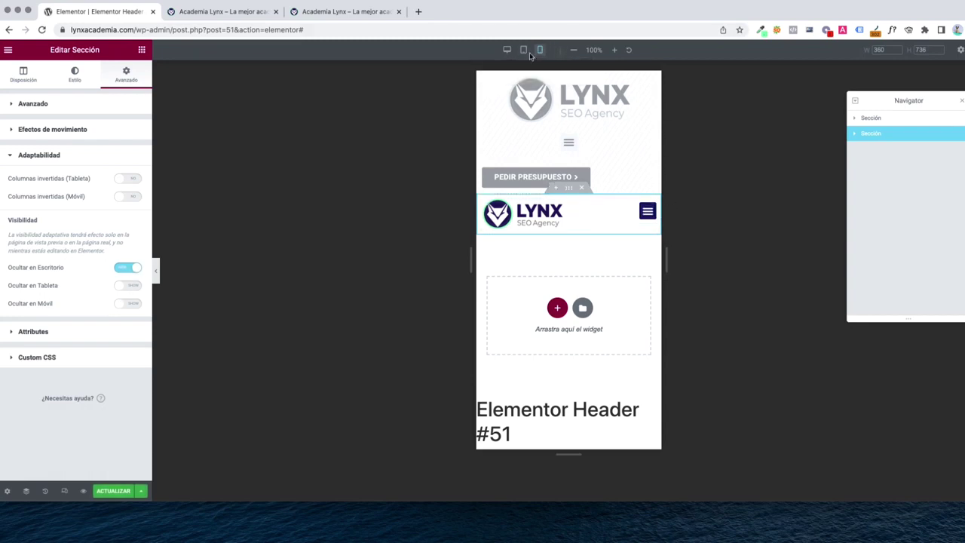
pyautogui.click(523, 50)
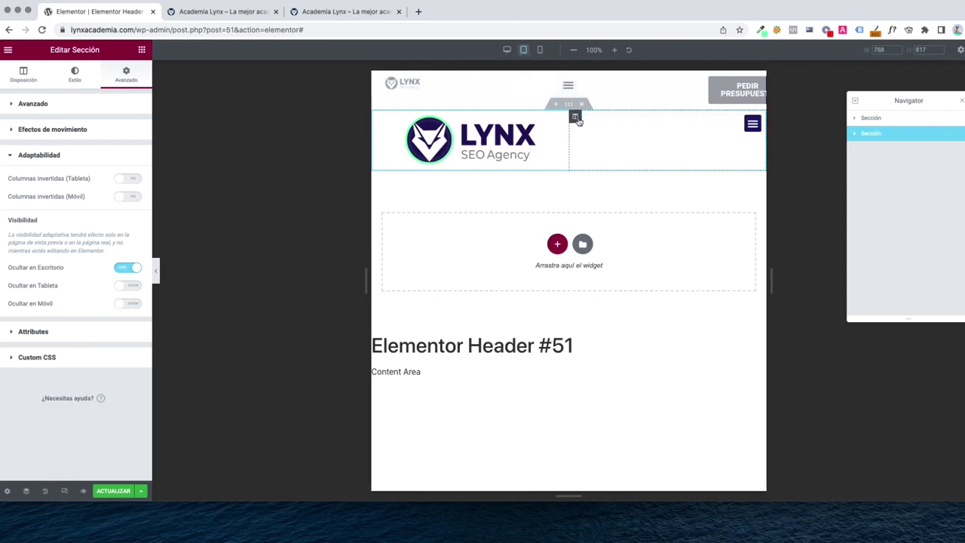
# Vertically centre the nav menu toggle in its column at tablet width
pyautogui.click(575, 118)
pyautogui.click(109, 150)
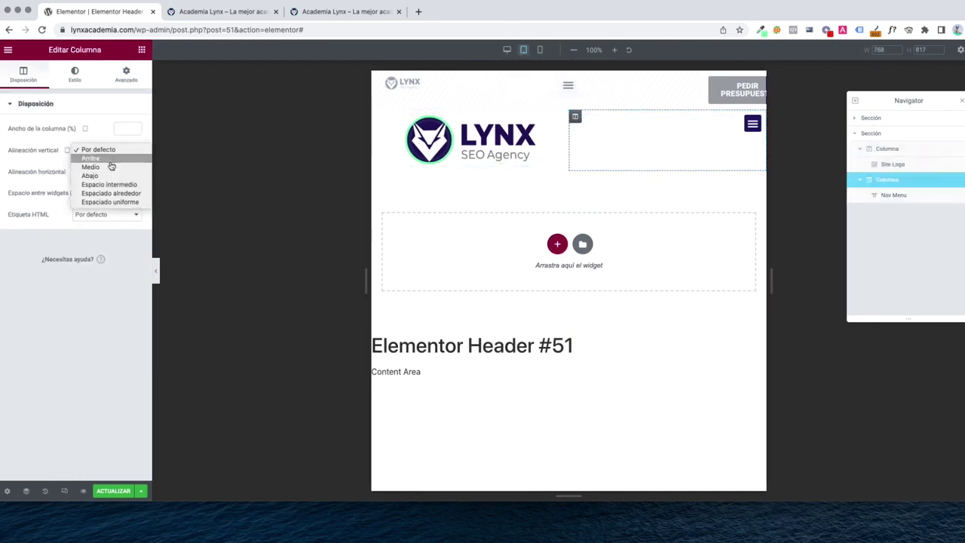
pyautogui.click(110, 167)
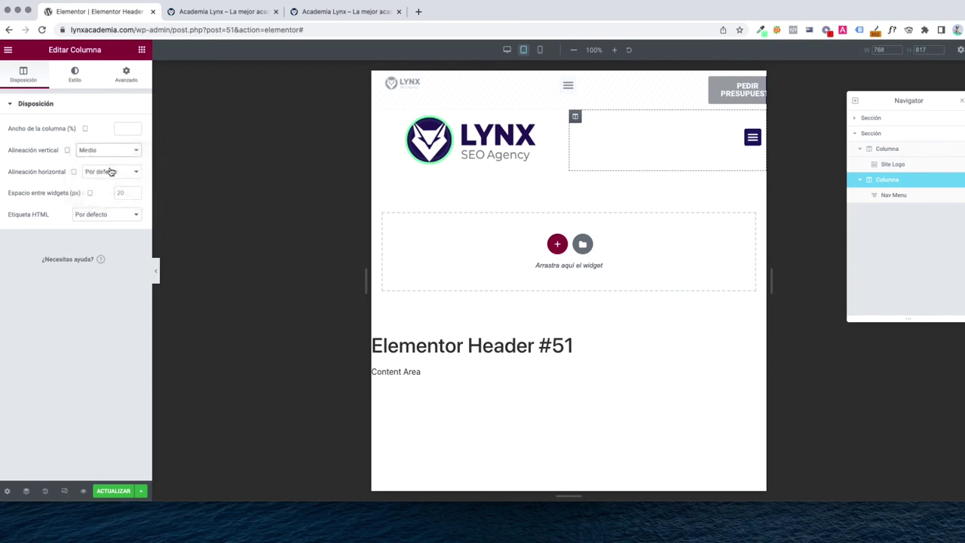
pyautogui.click(507, 50)
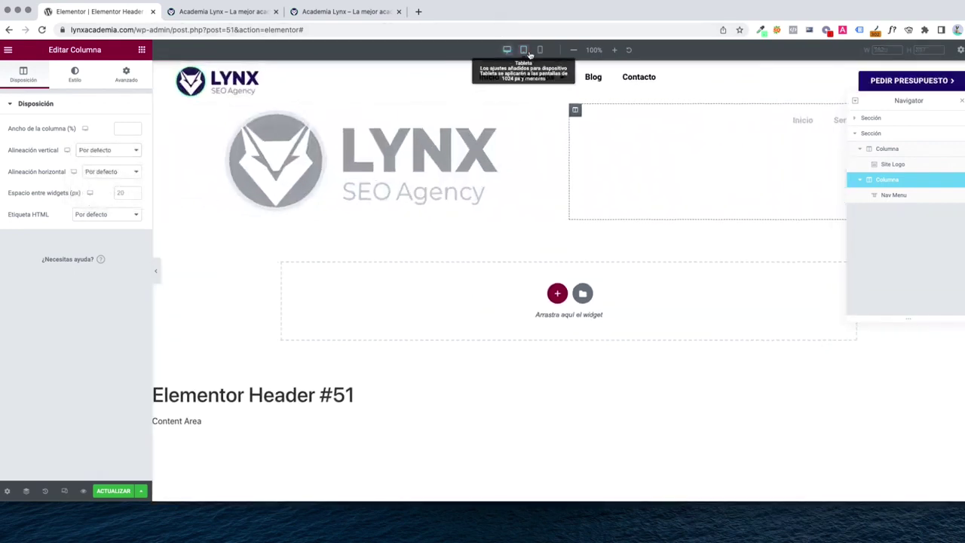
pyautogui.click(524, 50)
# Shrink the site logo width from 72 to 50 and align it left
pyautogui.click(497, 152)
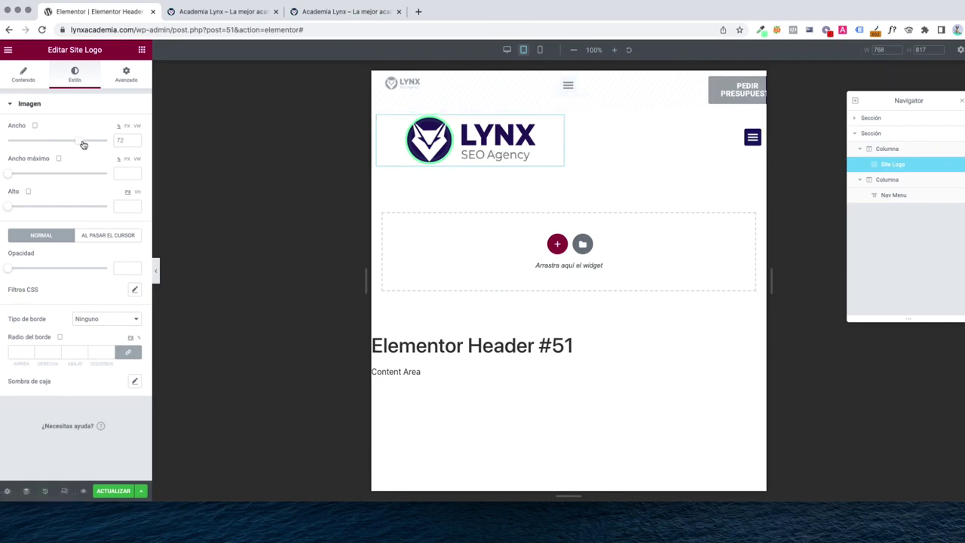
pyautogui.moveTo(83, 143); pyautogui.dragTo(62, 144)
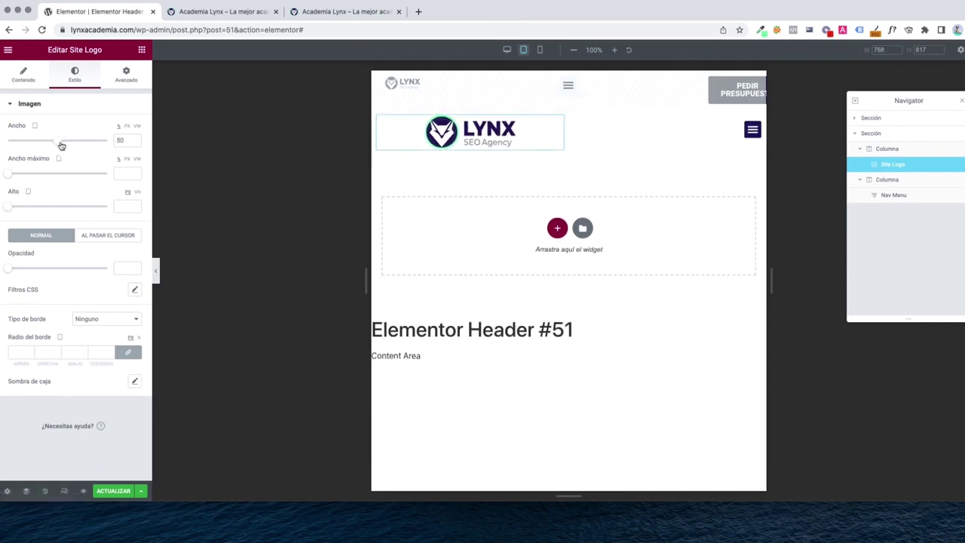
pyautogui.click(27, 81)
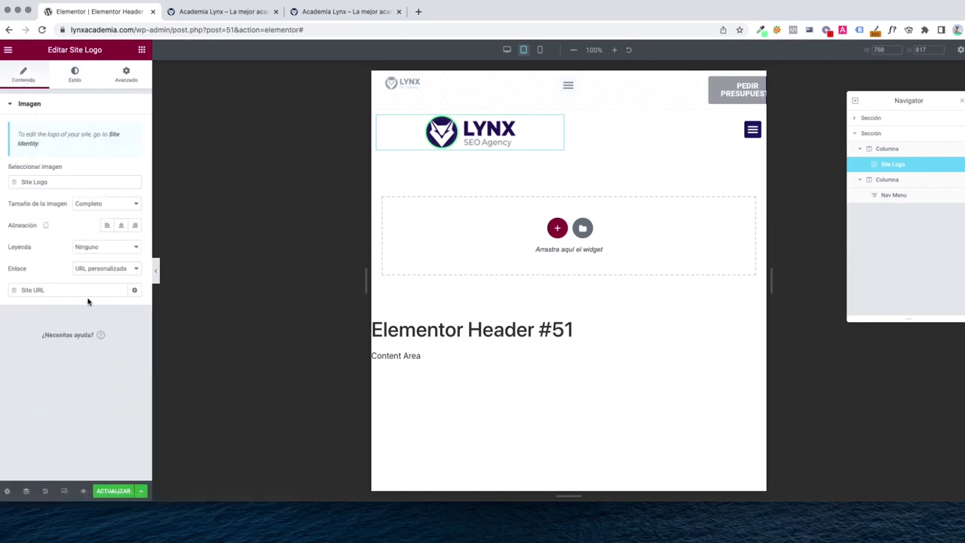
pyautogui.click(106, 226)
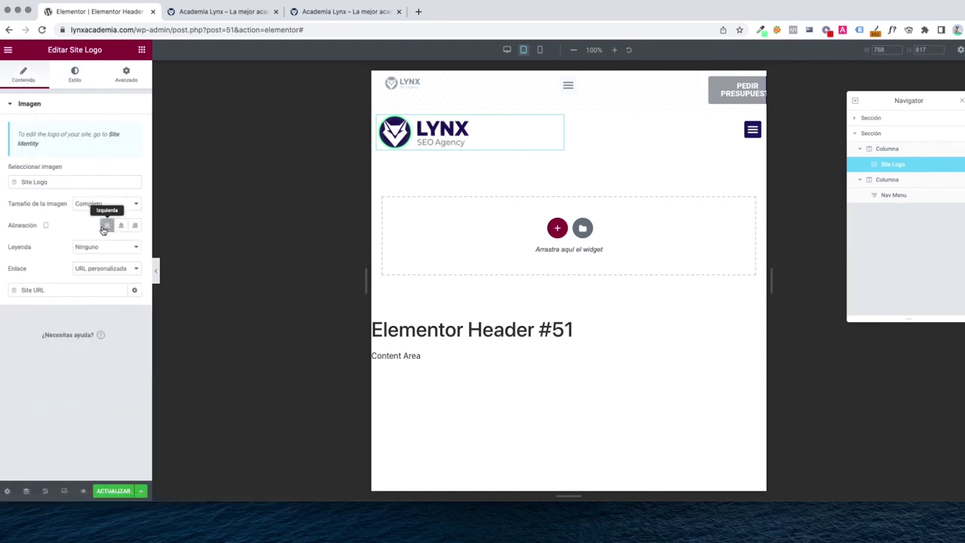
pyautogui.scroll(-1, 651, 200)
pyautogui.scroll(1, 651, 209)
# Check the header in mobile, tablet and desktop previews, then save with Actualizar
pyautogui.click(539, 50)
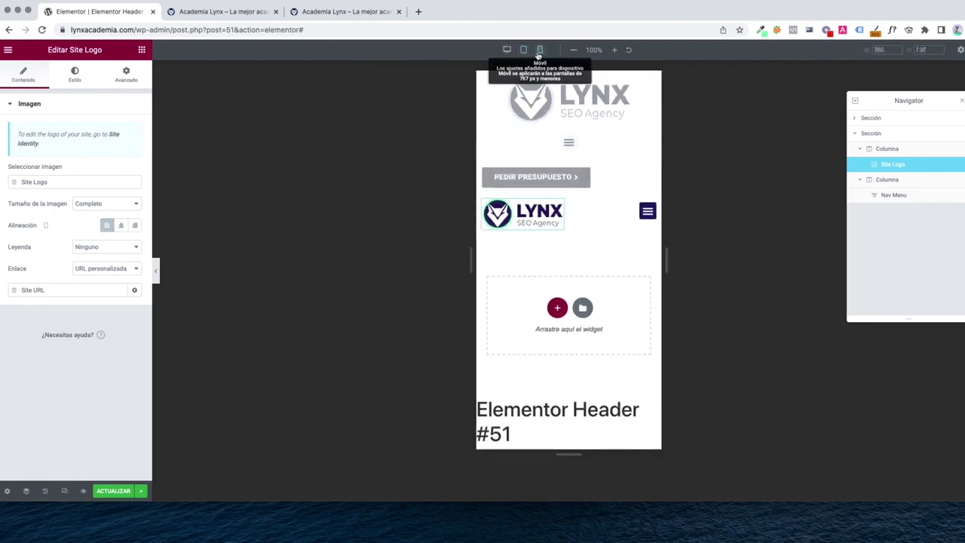
pyautogui.click(524, 51)
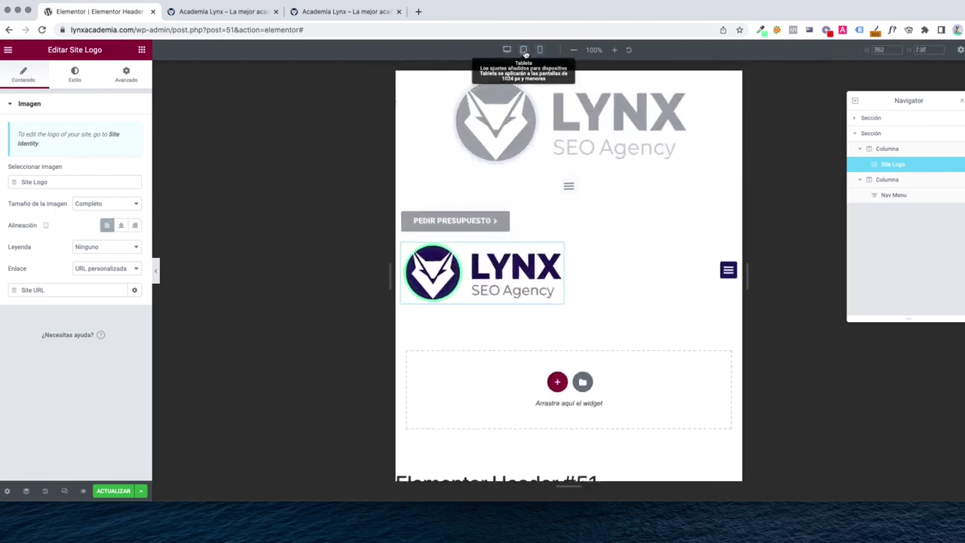
pyautogui.click(507, 50)
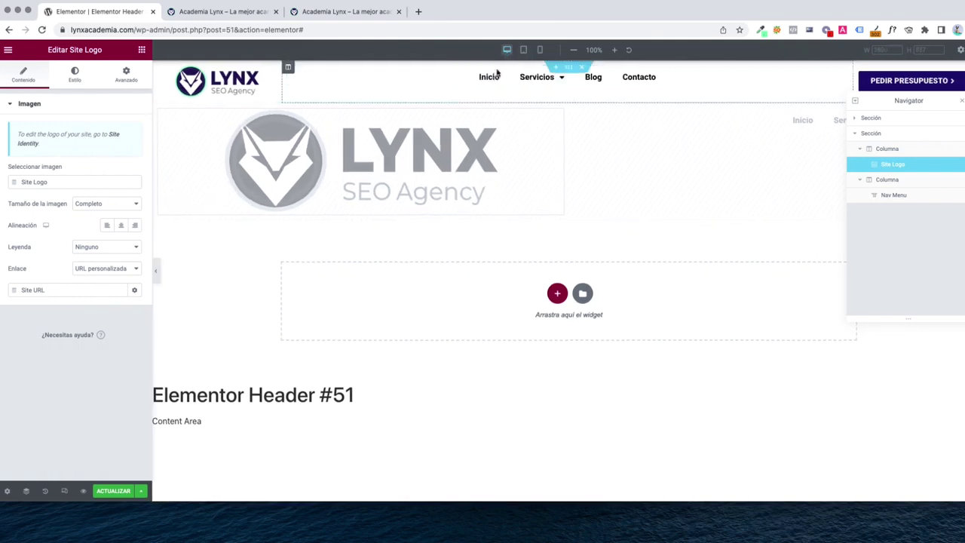
pyautogui.click(105, 492)
# Reload the live site and confirm PEDIR PRESUPUESTO leads to the /contacto/ page
pyautogui.click(330, 14)
pyautogui.press('super+r')
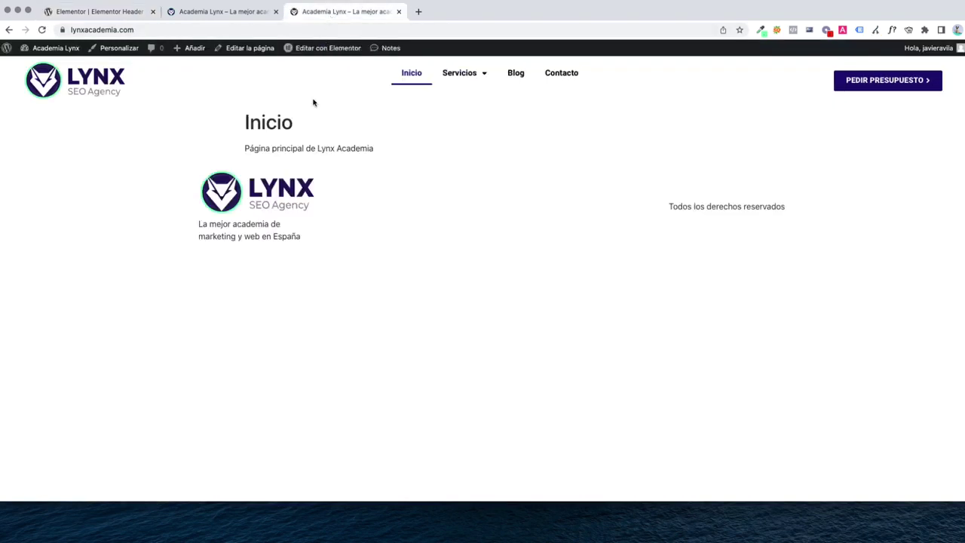
pyautogui.moveTo(472, 79)
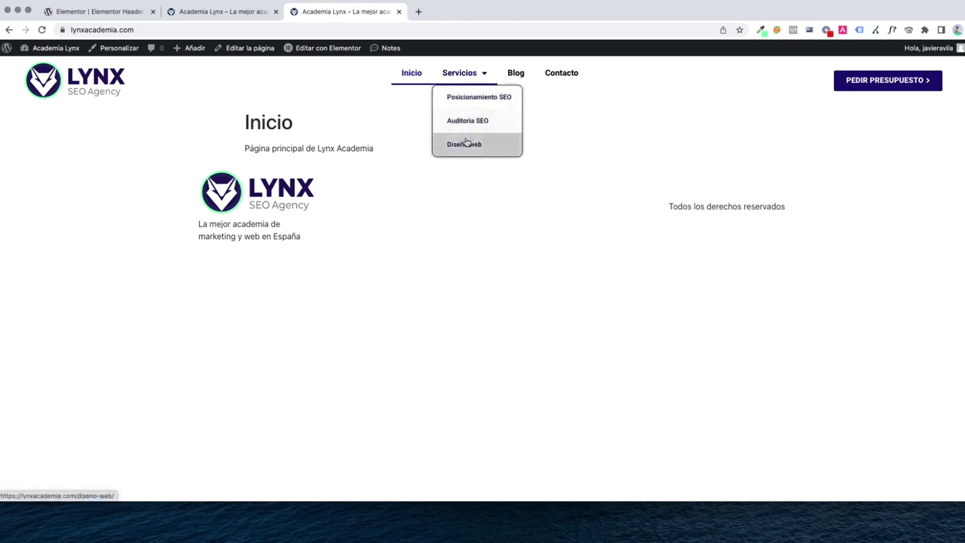
pyautogui.click(891, 85)
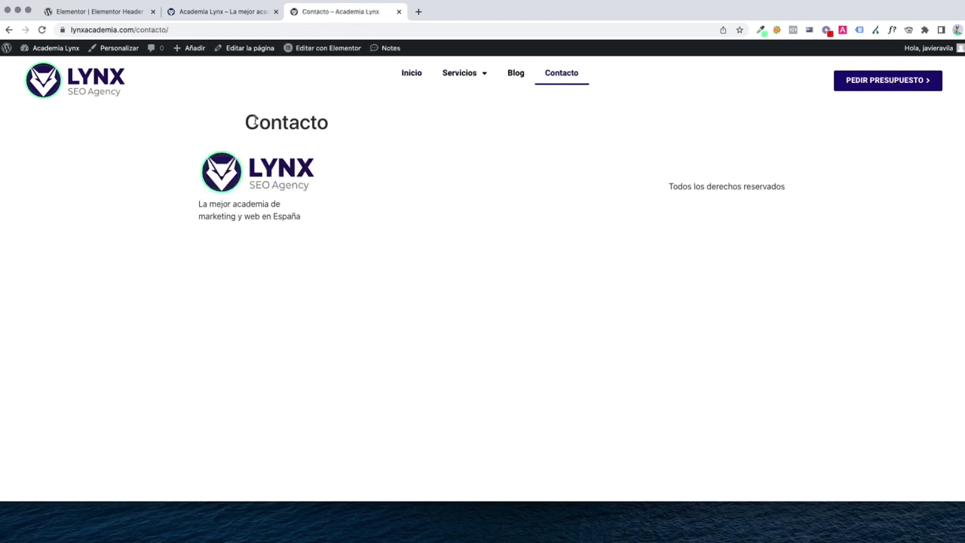
pyautogui.moveTo(255, 122); pyautogui.dragTo(339, 122)
pyautogui.click(202, 133)
pyautogui.doubleClick(259, 123)
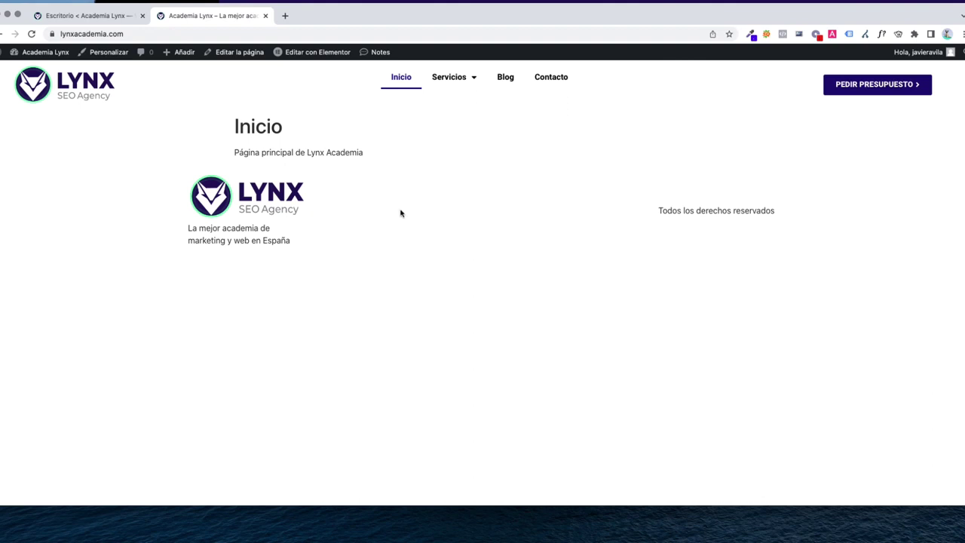
# Go from the live site to the WordPress dashboard and open Plantillas > Maquetador de temas
pyautogui.click(85, 18)
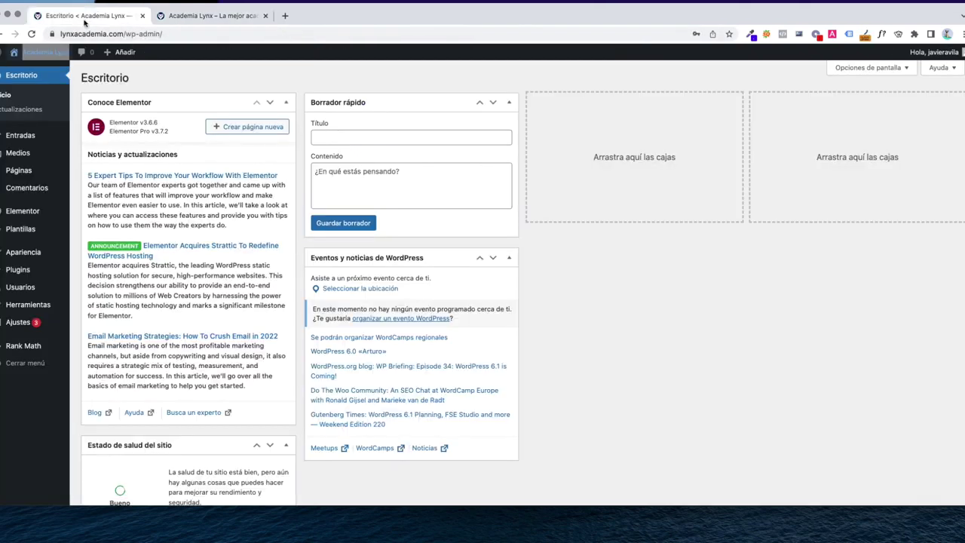
pyautogui.click(188, 20)
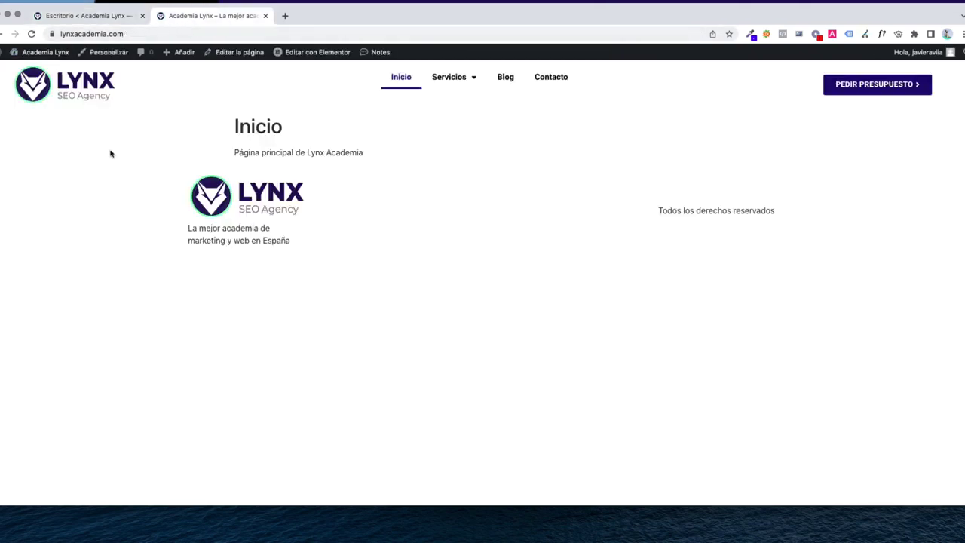
pyautogui.click(37, 55)
pyautogui.click(143, 16)
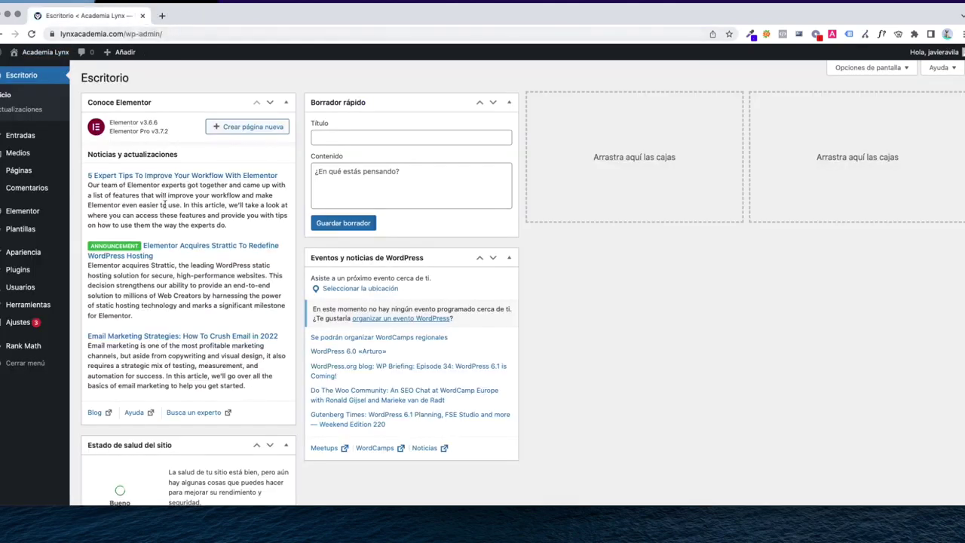
pyautogui.moveTo(43, 232)
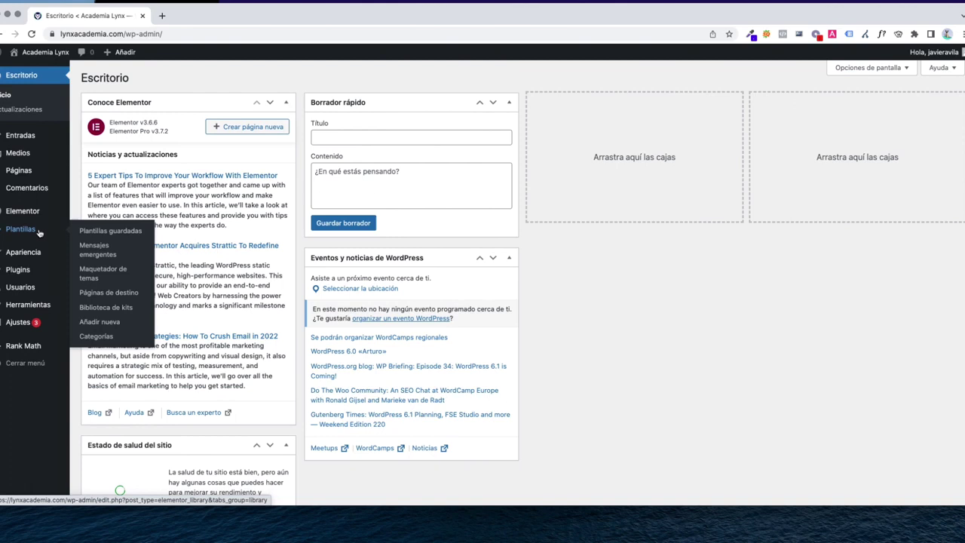
pyautogui.click(106, 279)
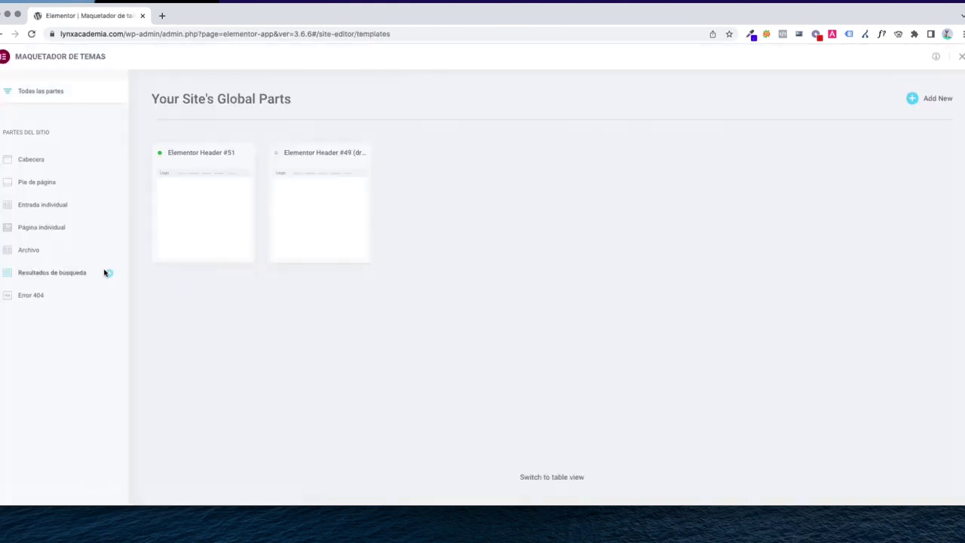
# Add a new Pie de página template, browse the library's footer blocks, then close the library
pyautogui.click(110, 186)
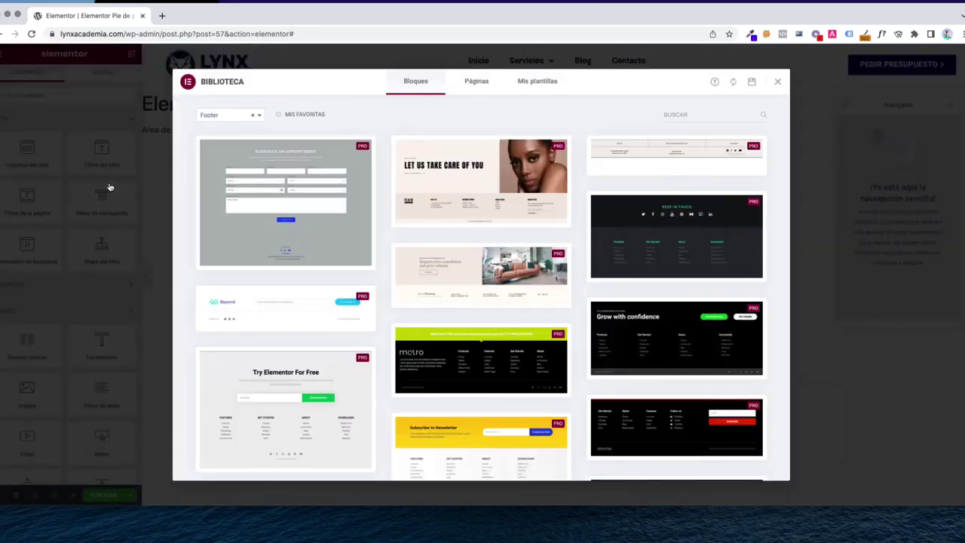
pyautogui.scroll(-10, 416, 307)
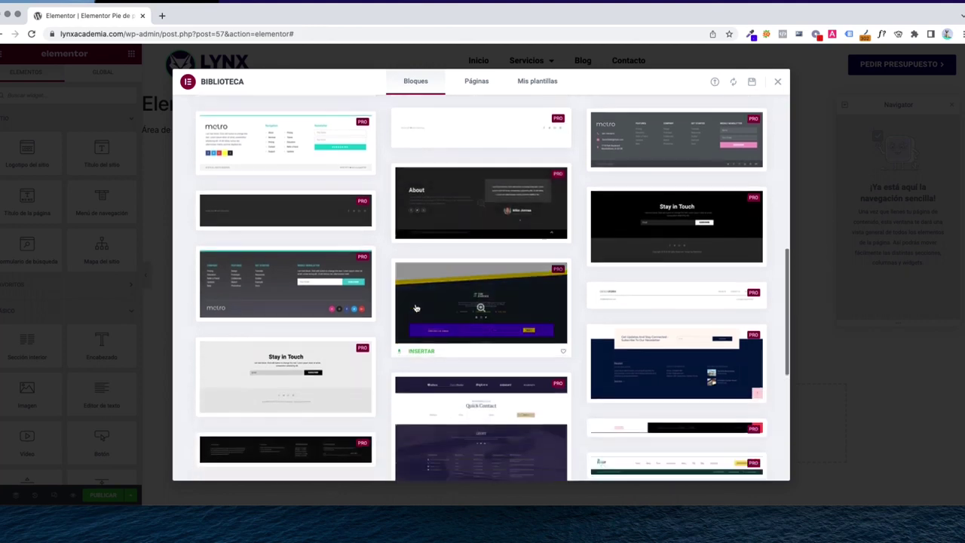
pyautogui.scroll(-5, 415, 307)
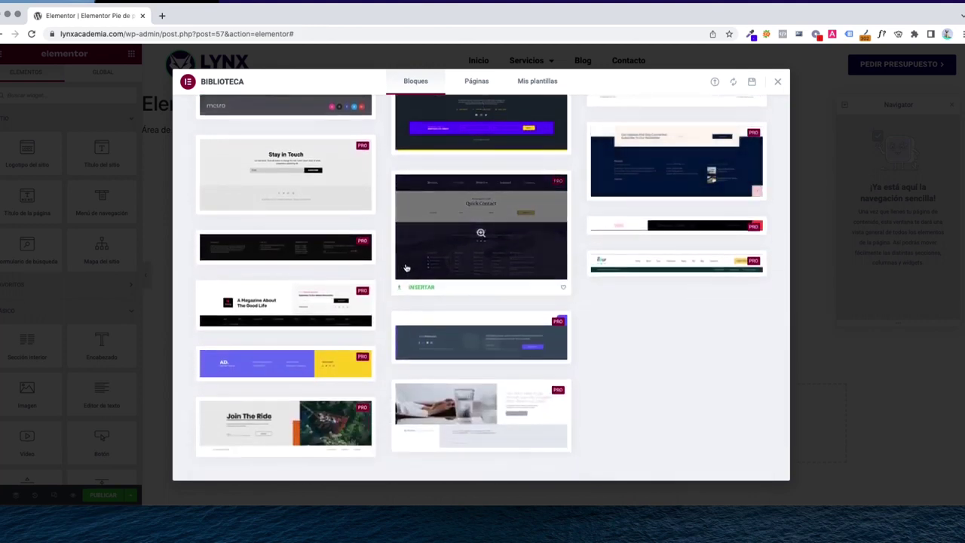
pyautogui.scroll(15, 406, 268)
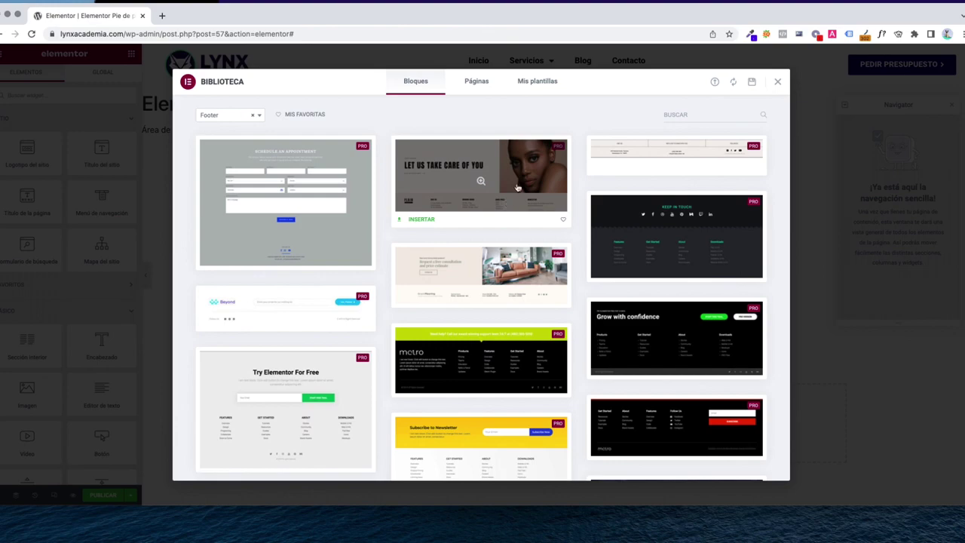
pyautogui.click(778, 83)
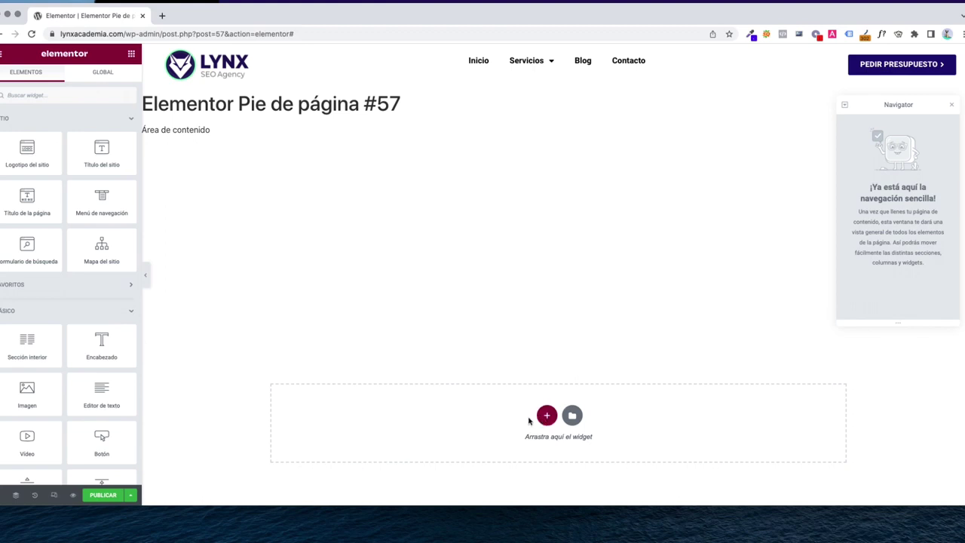
# Add a four-column section to the footer and set its content width to Ancho completo
pyautogui.click(545, 417)
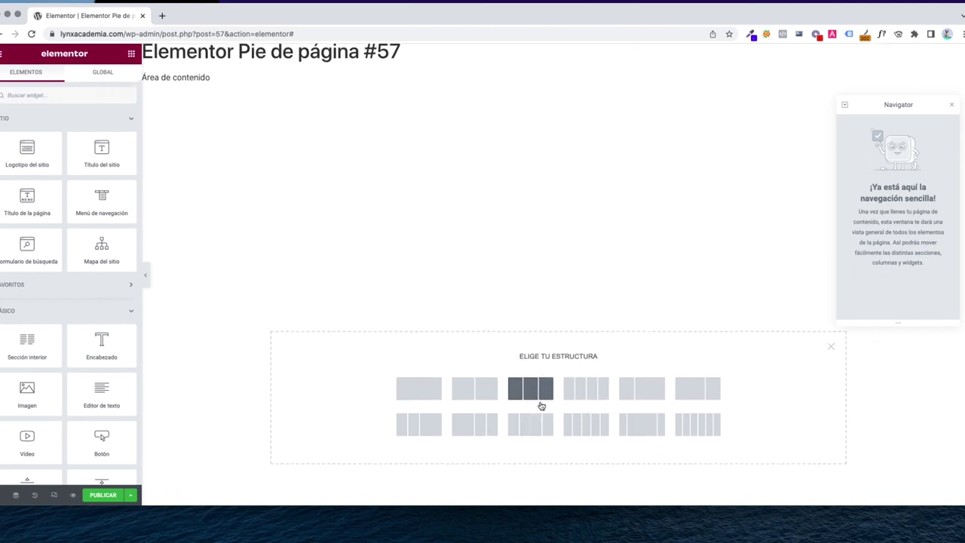
pyautogui.click(566, 392)
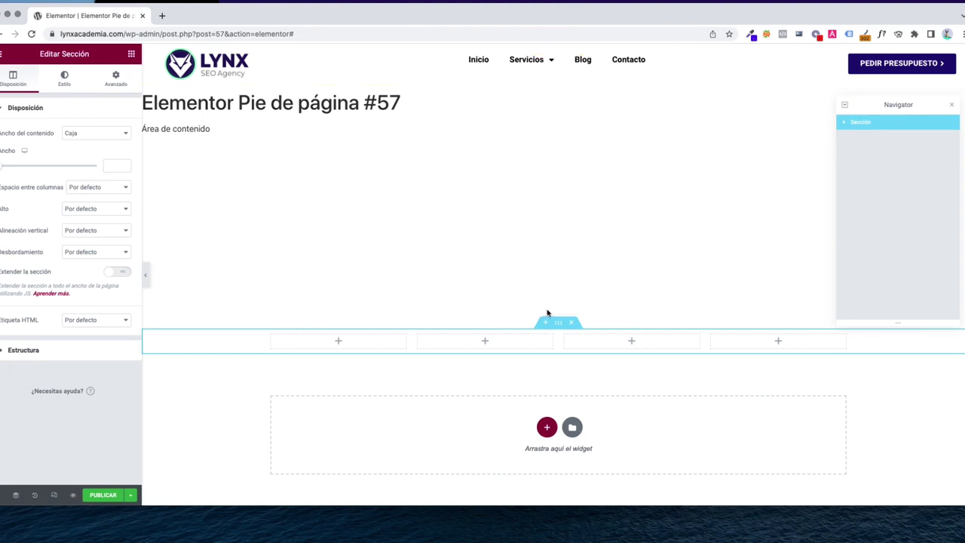
pyautogui.scroll(-1, 553, 327)
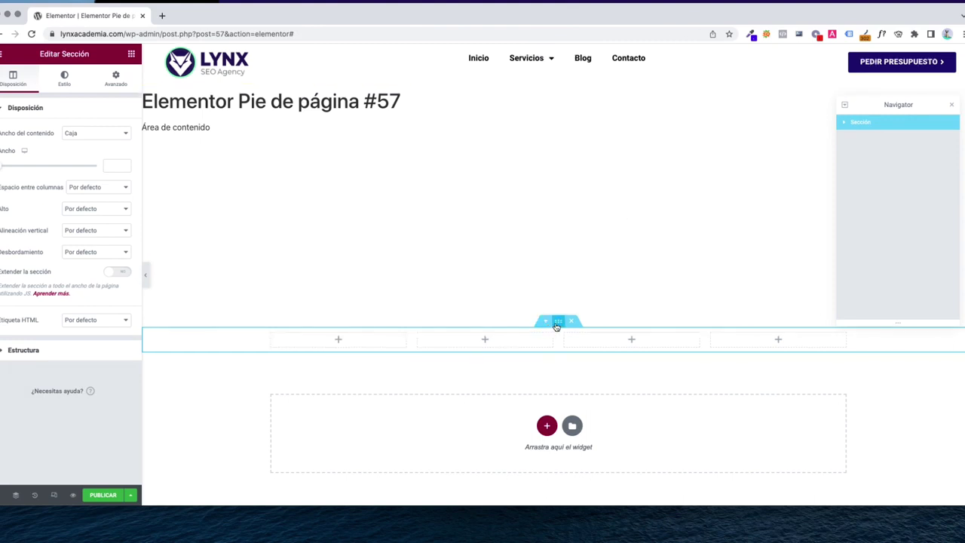
pyautogui.scroll(-1, 556, 325)
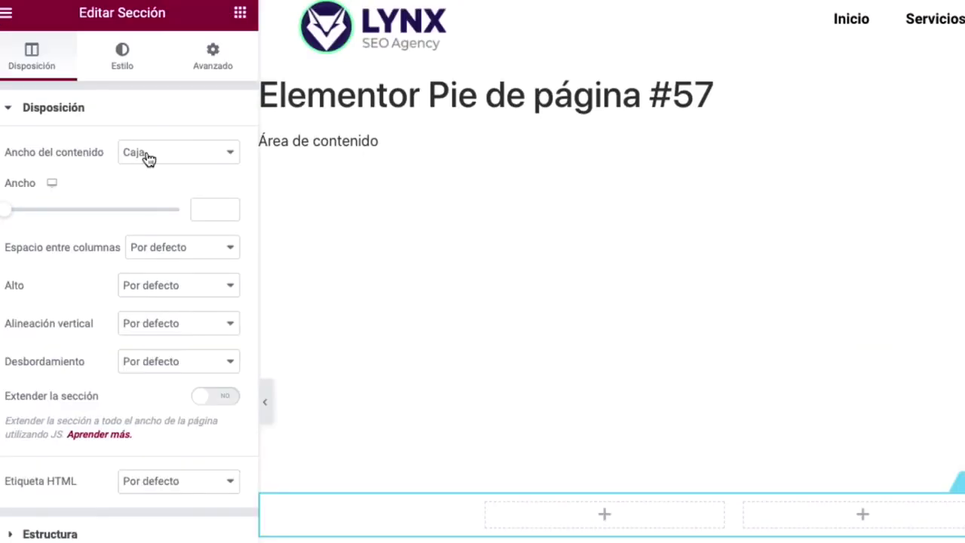
pyautogui.click(149, 158)
pyautogui.press('Escape')
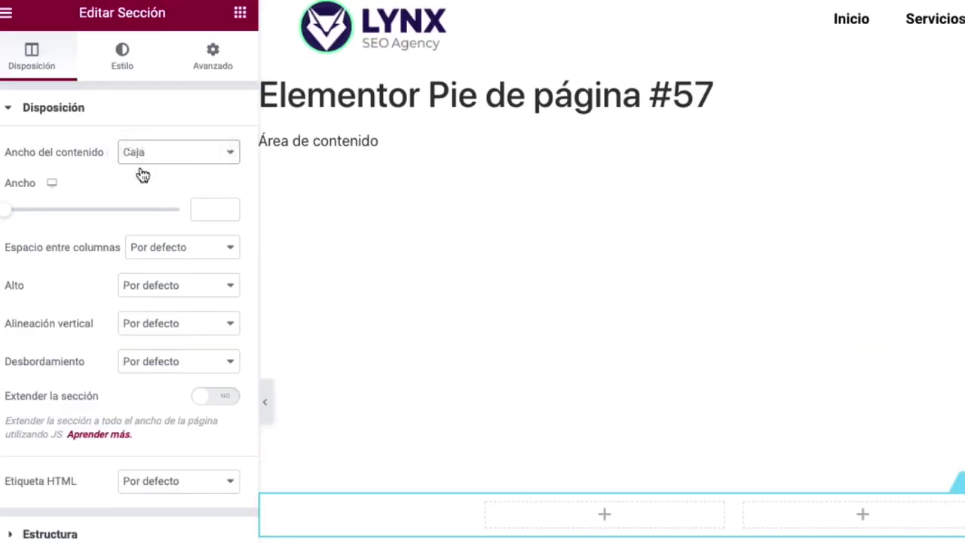
pyautogui.click(142, 175)
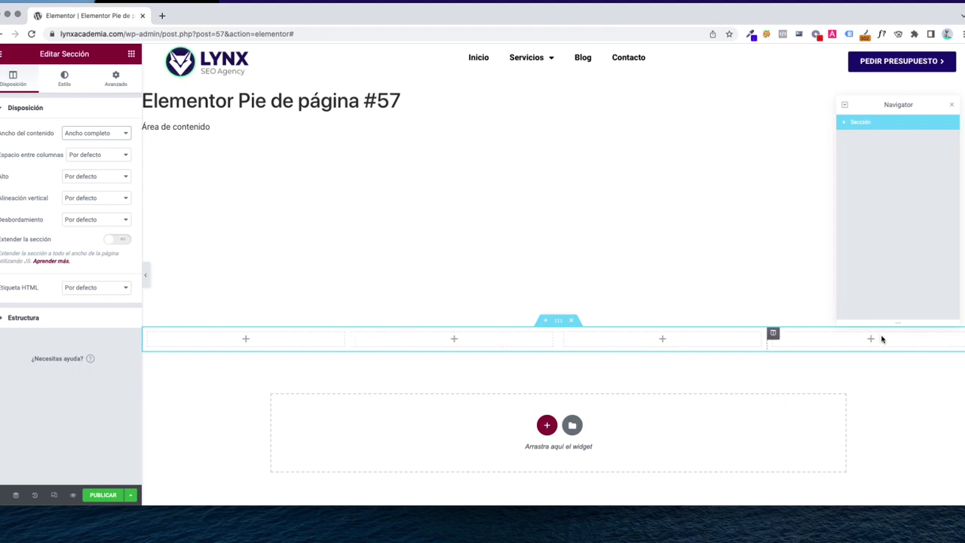
pyautogui.click(131, 54)
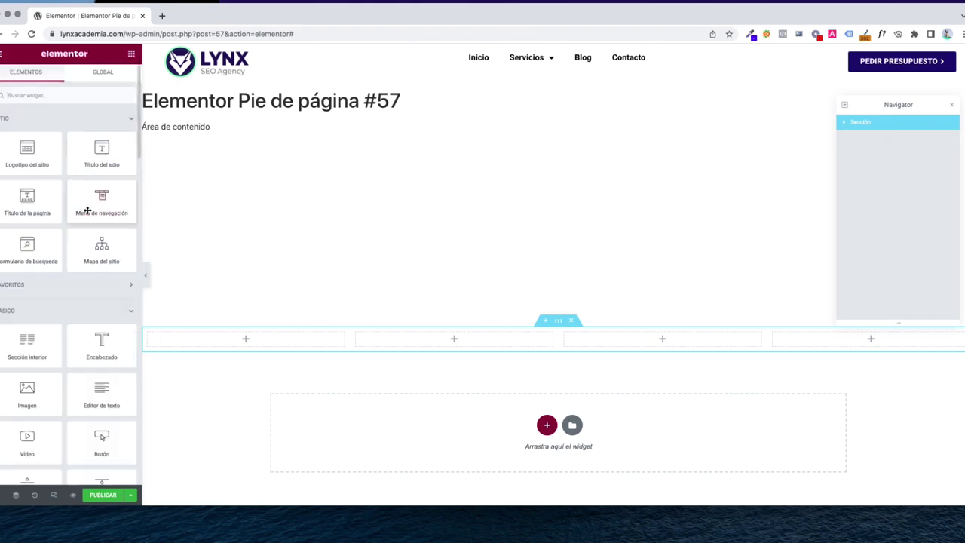
# Place the site logo in the first footer column, width 36, aligned left
pyautogui.moveTo(37, 156); pyautogui.dragTo(247, 332)
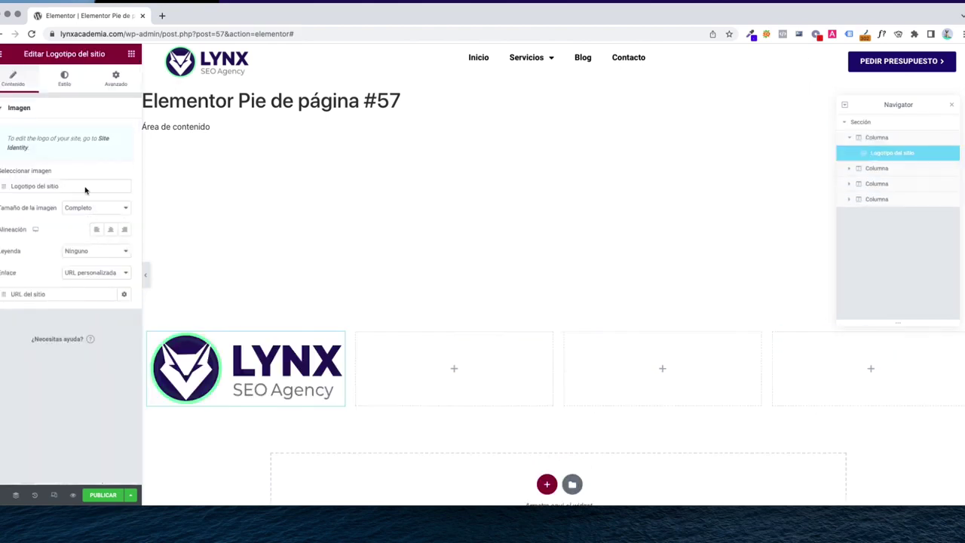
pyautogui.click(64, 76)
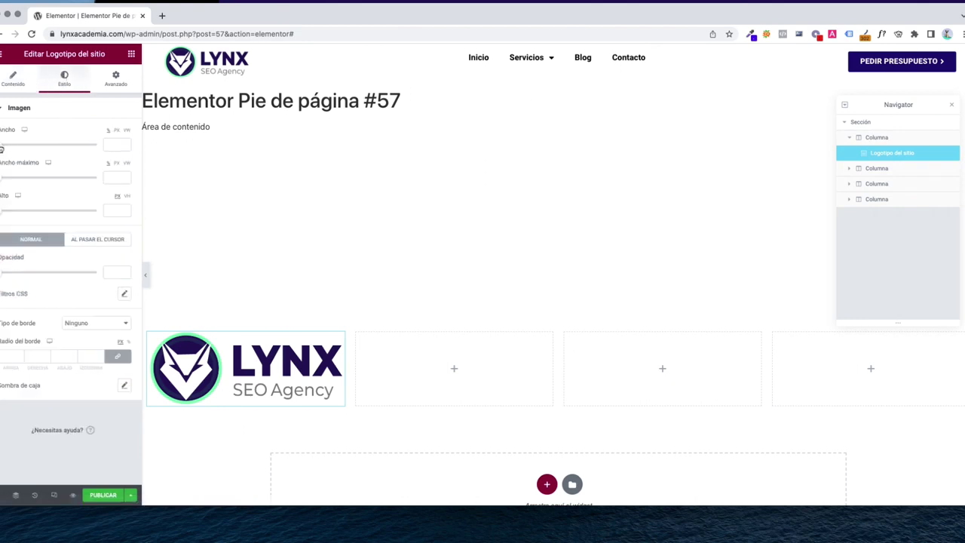
pyautogui.click(16, 148)
pyautogui.moveTo(17, 149); pyautogui.dragTo(37, 148)
pyautogui.click(13, 82)
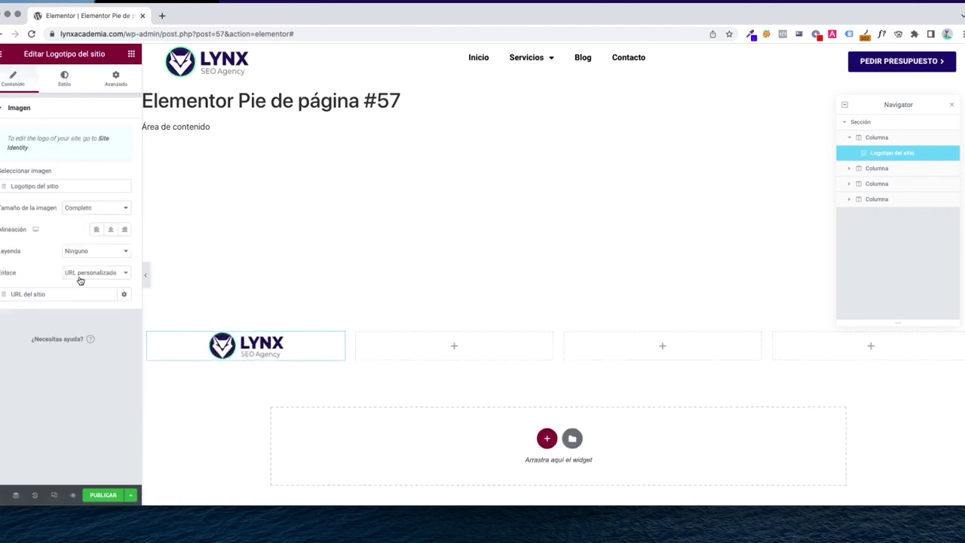
pyautogui.click(96, 229)
# Add a text block under the logo reading 'Eslogan de la empresa'
pyautogui.click(131, 54)
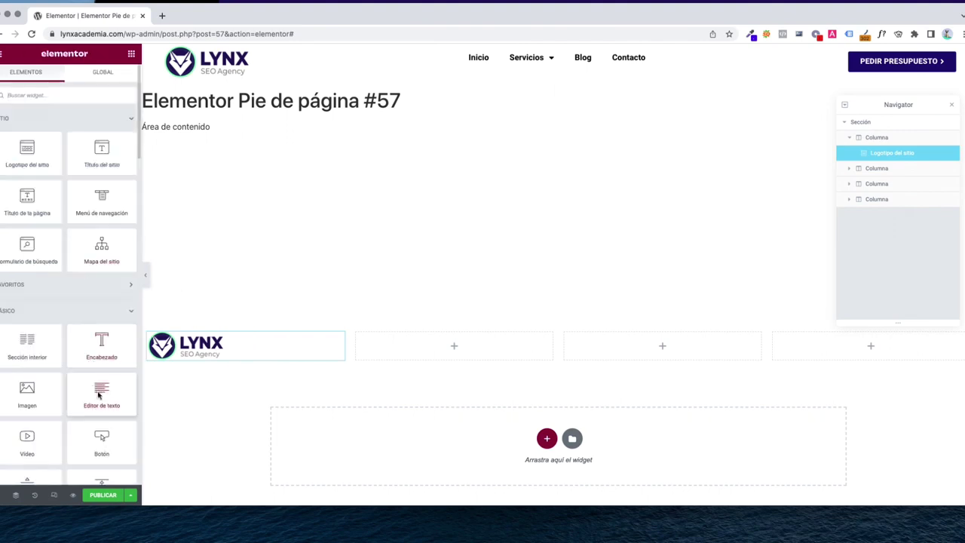
pyautogui.moveTo(100, 392); pyautogui.dragTo(193, 386)
pyautogui.click(69, 263)
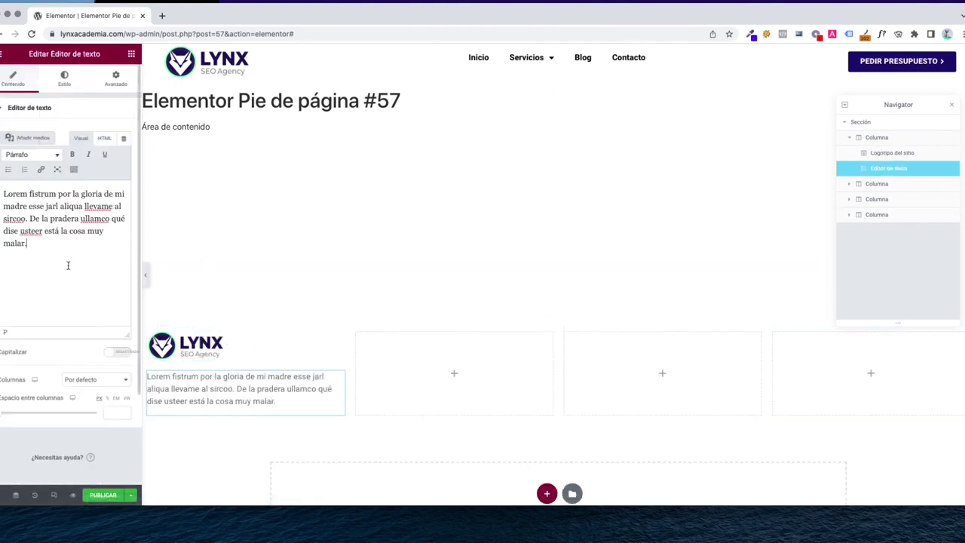
pyautogui.press('super+a')
pyautogui.write('"Eslogan de ')
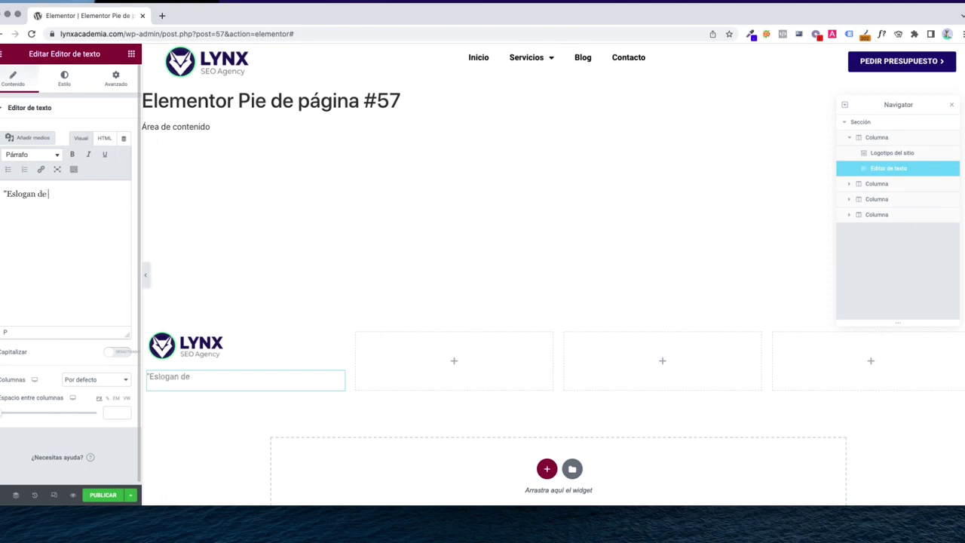
pyautogui.write('la empresa')
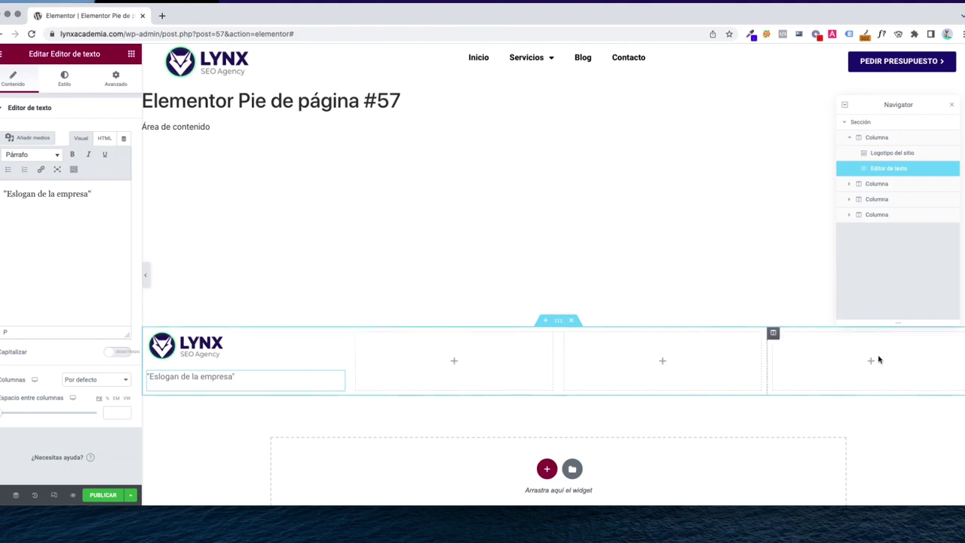
pyautogui.click(130, 56)
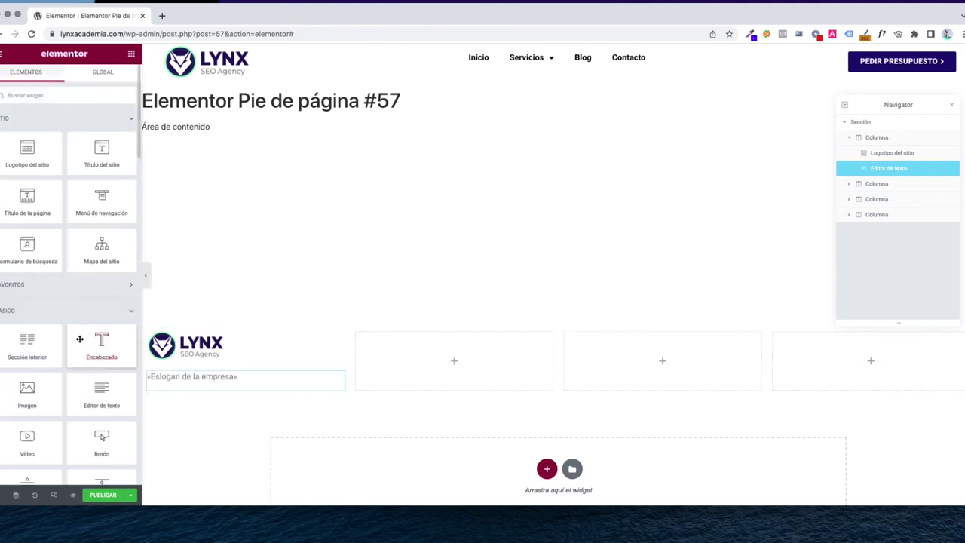
# Add a heading titled 'Servicios' to the second footer column
pyautogui.moveTo(102, 343); pyautogui.dragTo(452, 351)
pyautogui.tripleClick(45, 144)
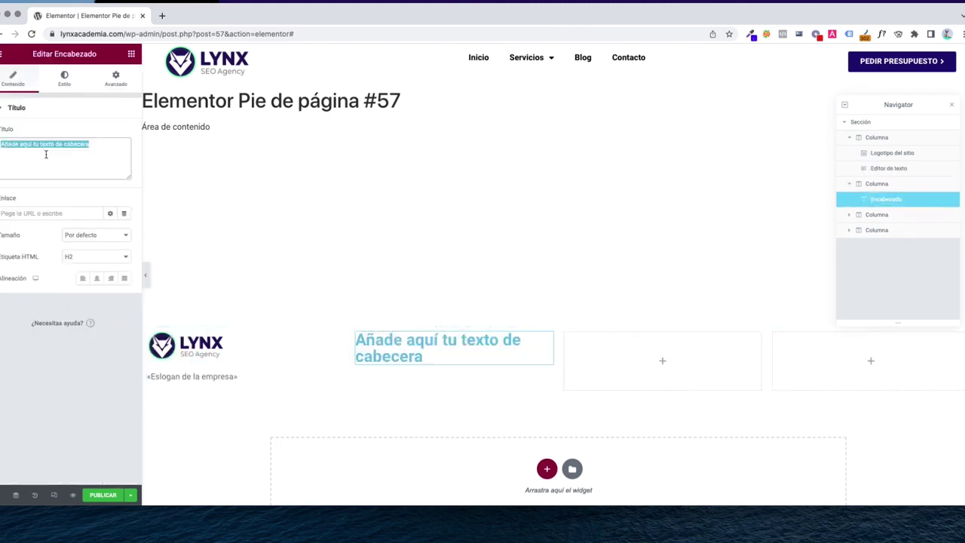
pyautogui.press('BackSpace')
pyautogui.write('Servi')
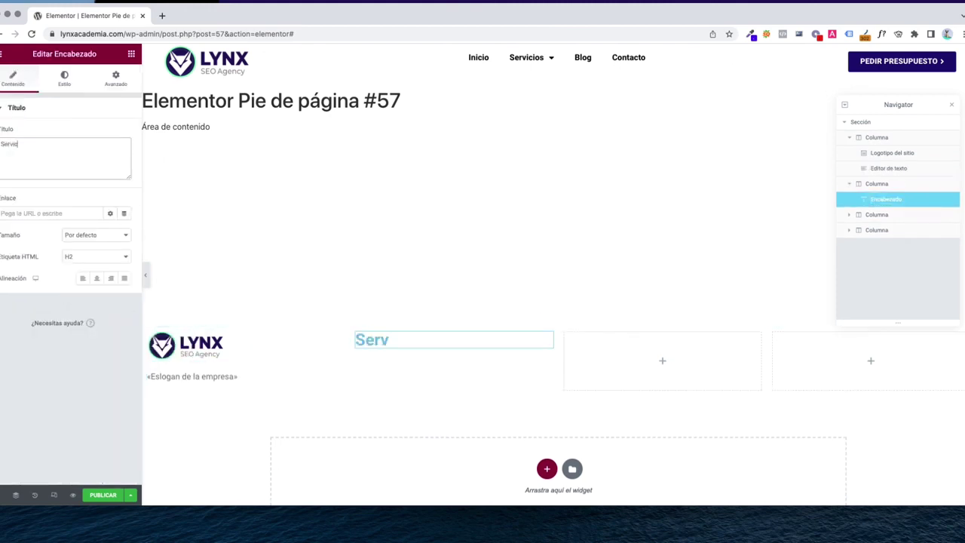
pyautogui.write('cios')
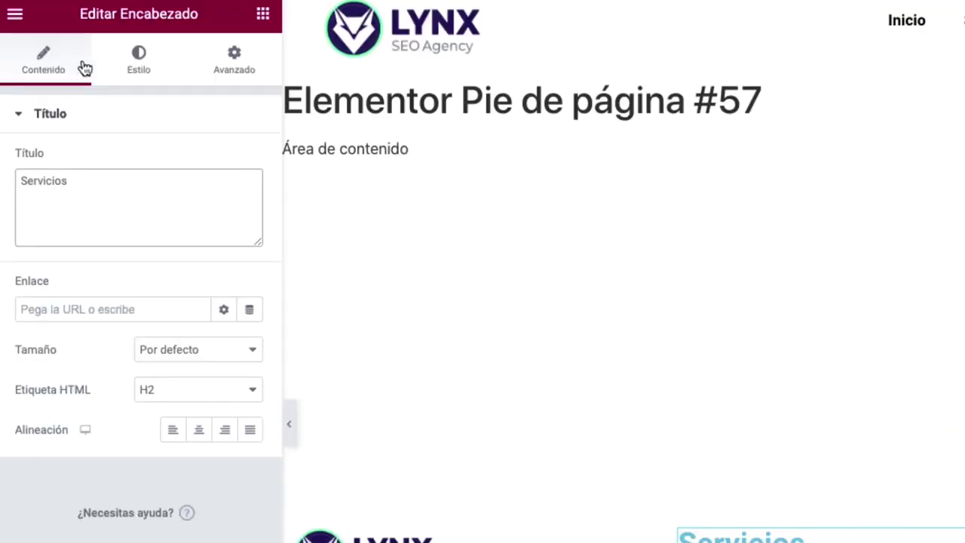
# Style the Servicios heading in dark navy with font size 20
pyautogui.click(151, 79)
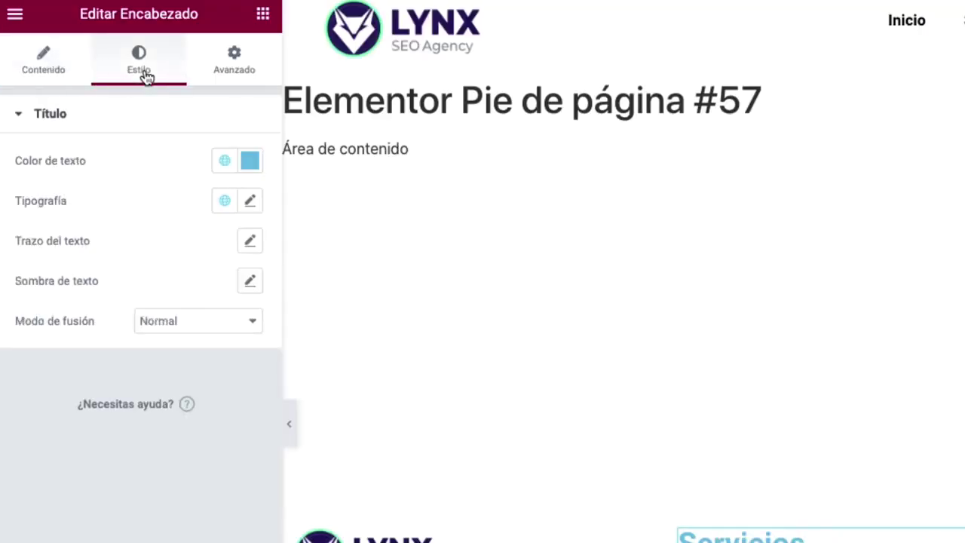
pyautogui.click(246, 162)
pyautogui.moveTo(75, 332); pyautogui.dragTo(43, 420)
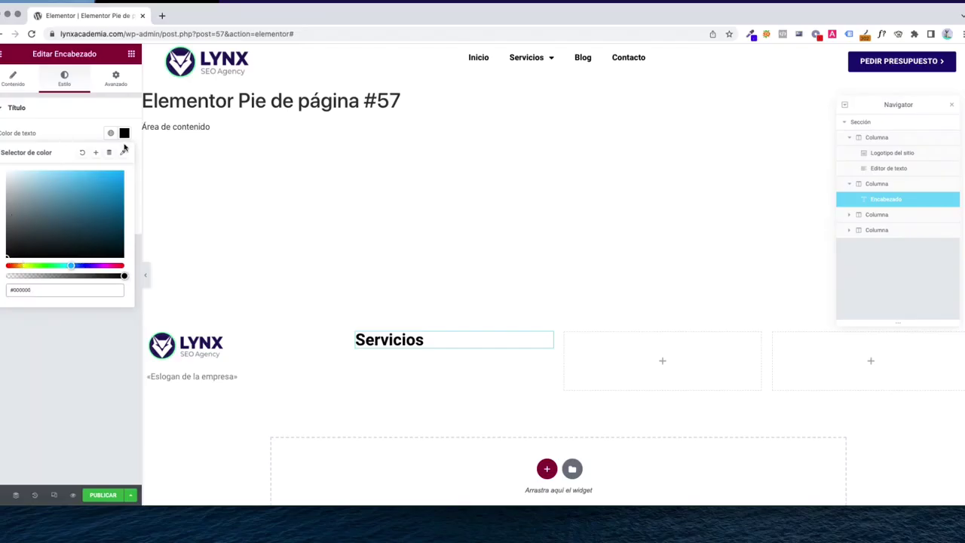
pyautogui.click(98, 236)
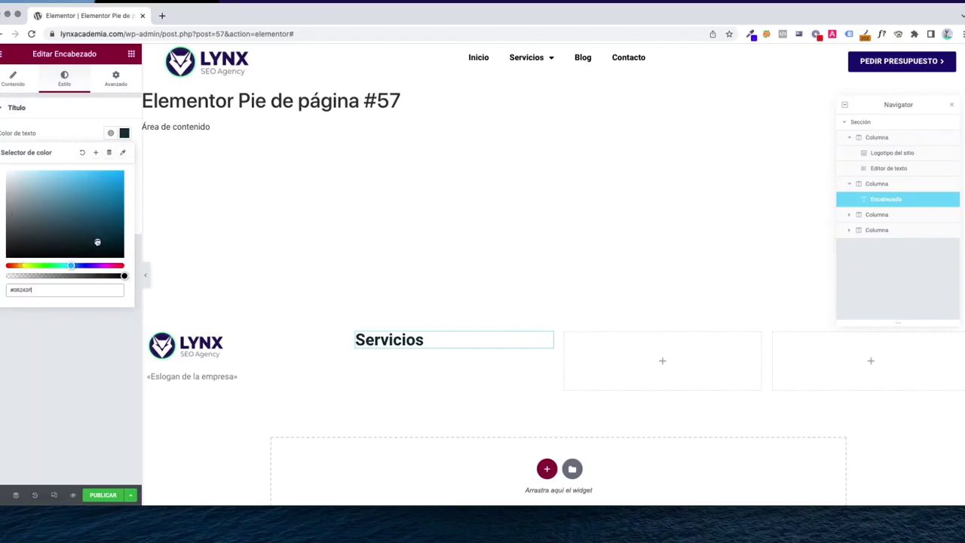
pyautogui.click(83, 267)
pyautogui.click(113, 232)
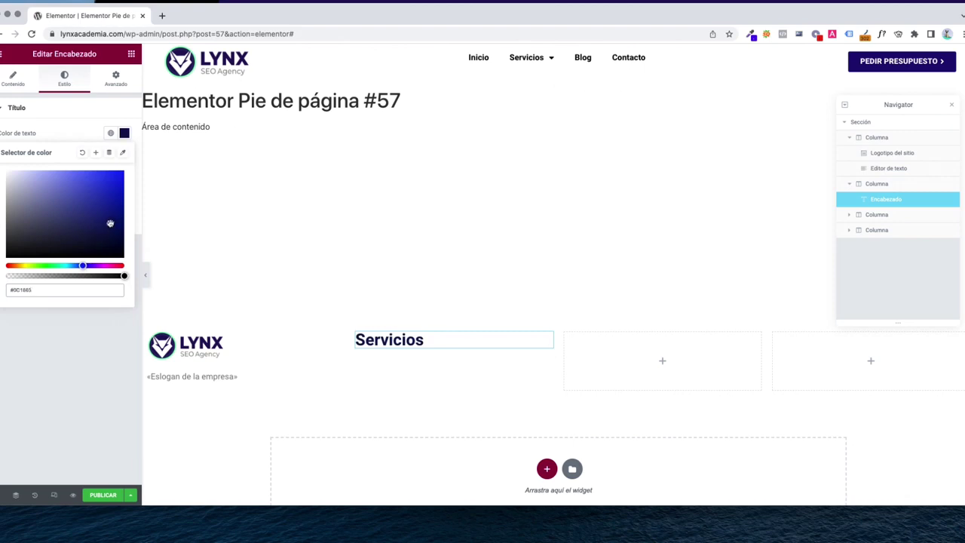
pyautogui.click(70, 144)
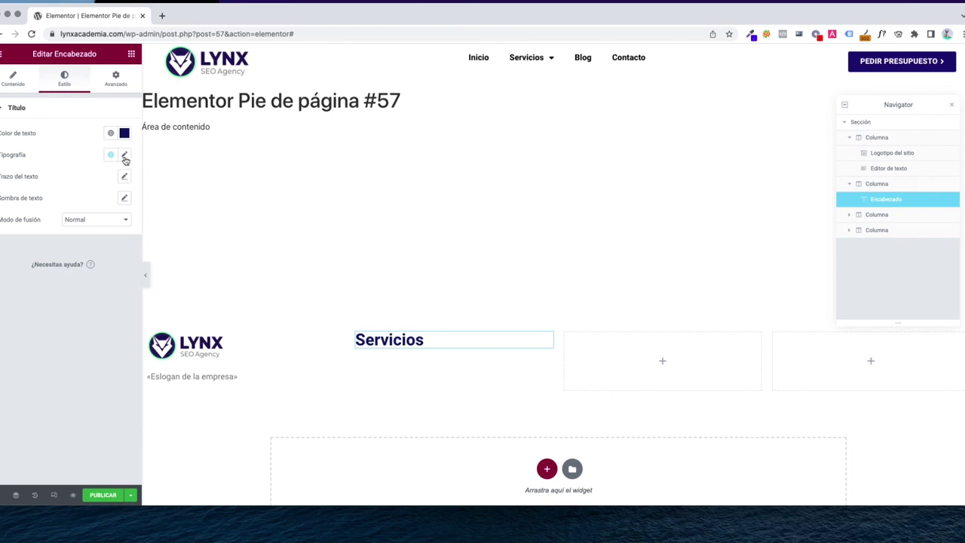
pyautogui.click(125, 157)
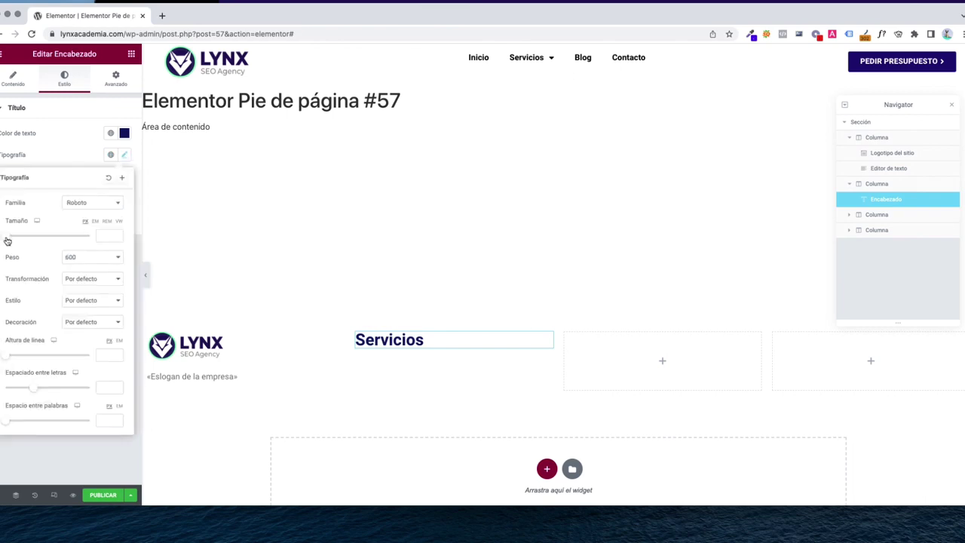
pyautogui.moveTo(7, 241); pyautogui.dragTo(16, 242)
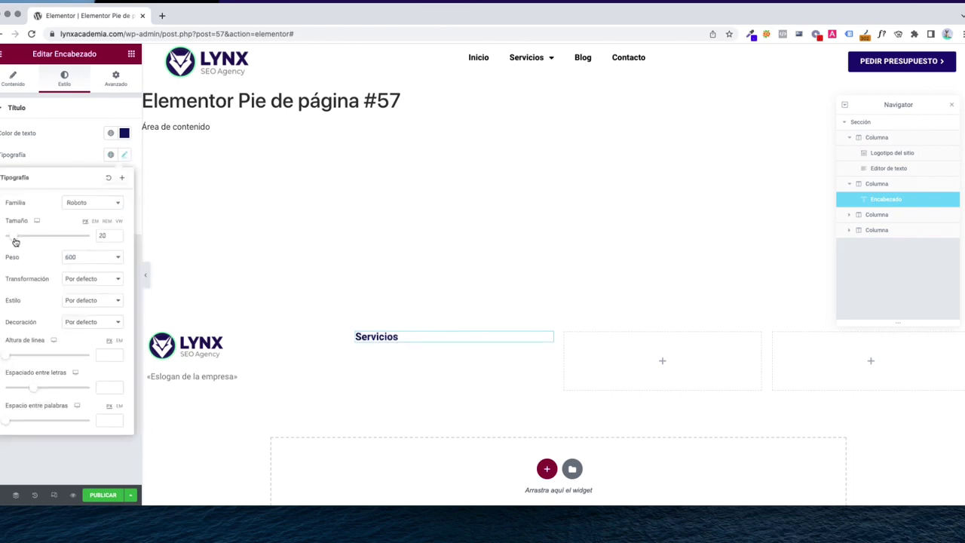
pyautogui.click(67, 161)
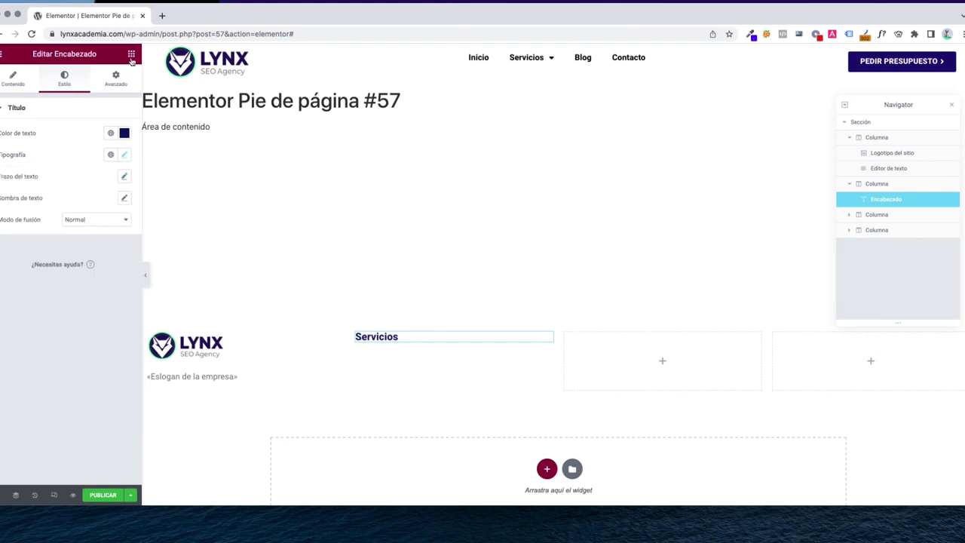
pyautogui.click(131, 56)
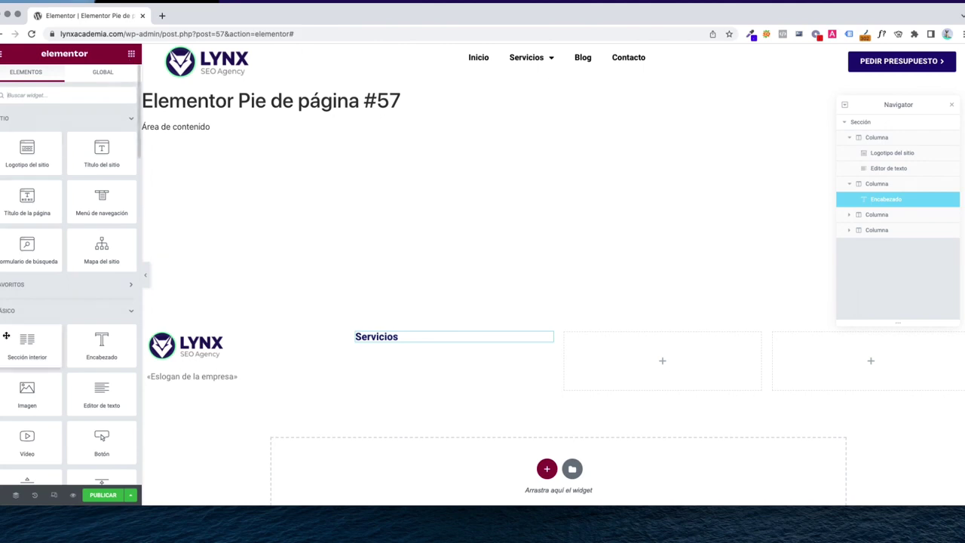
# Add an icon list under the Servicios heading with the first entry 'Servicios SEO'
pyautogui.scroll(-3, 86, 285)
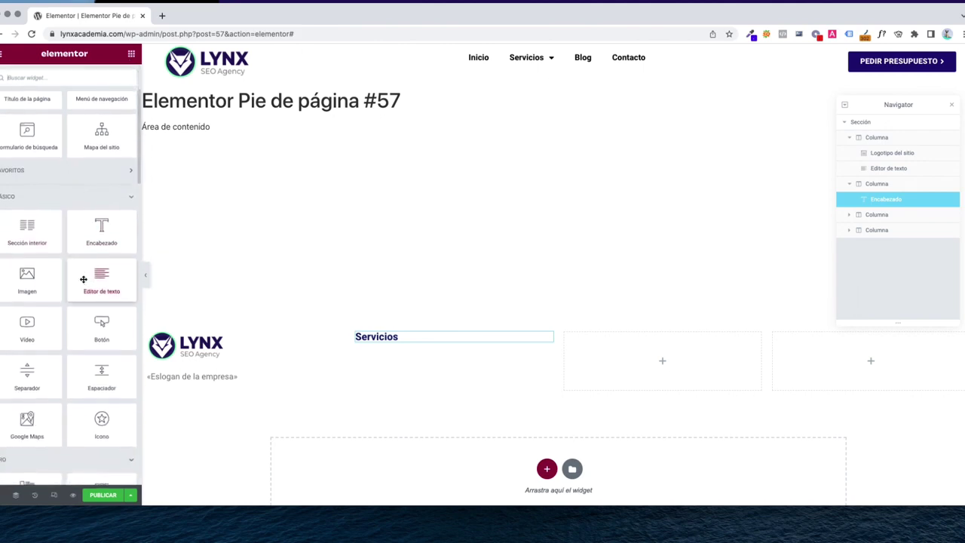
pyautogui.scroll(3, 82, 302)
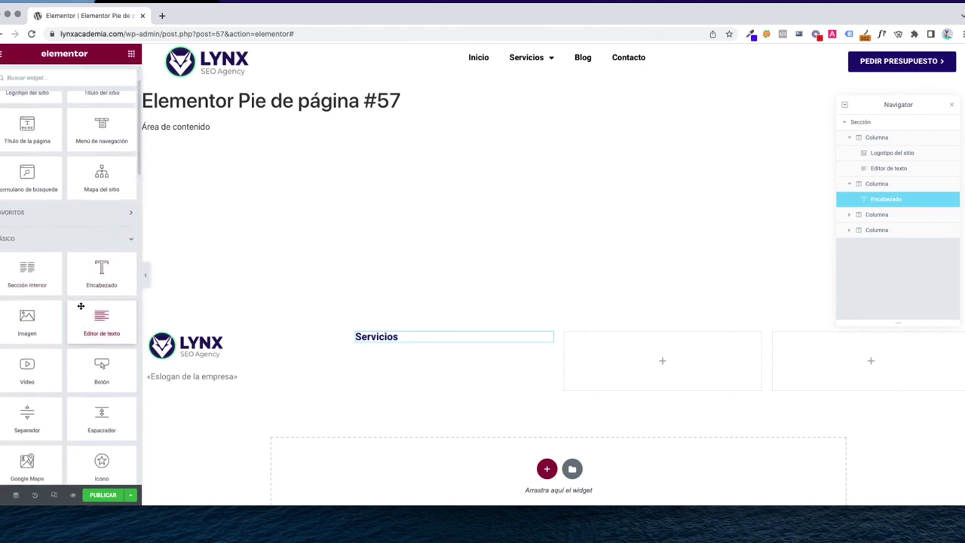
pyautogui.scroll(-7, 79, 313)
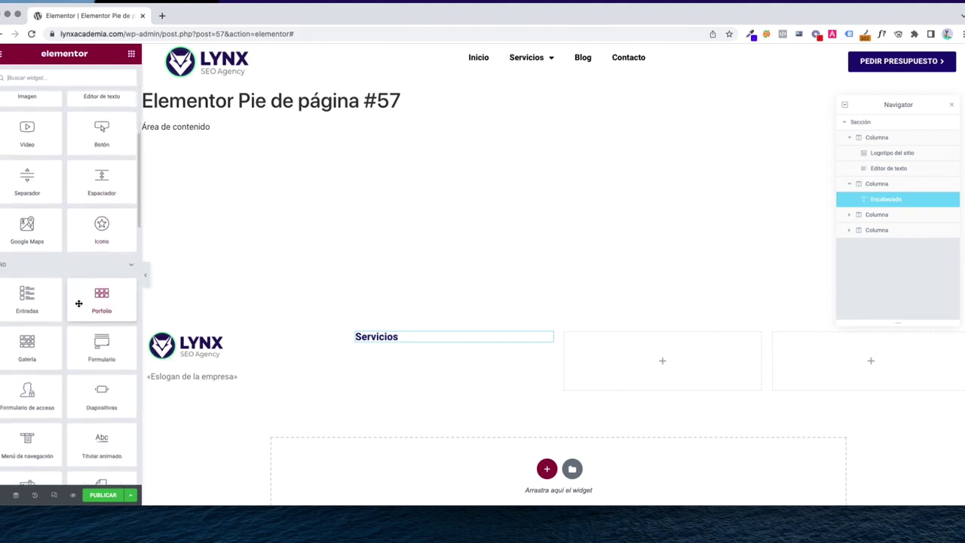
pyautogui.scroll(-6, 78, 304)
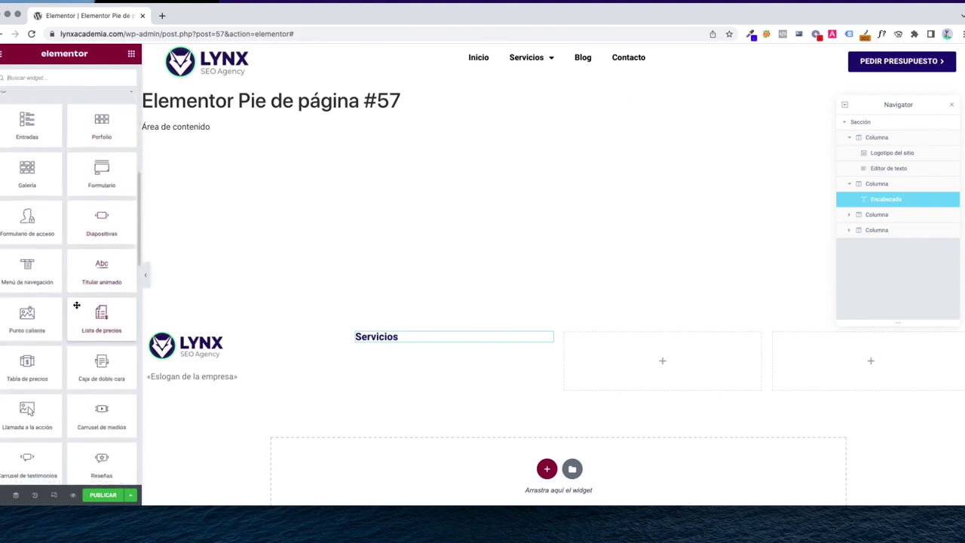
pyautogui.scroll(-7, 77, 305)
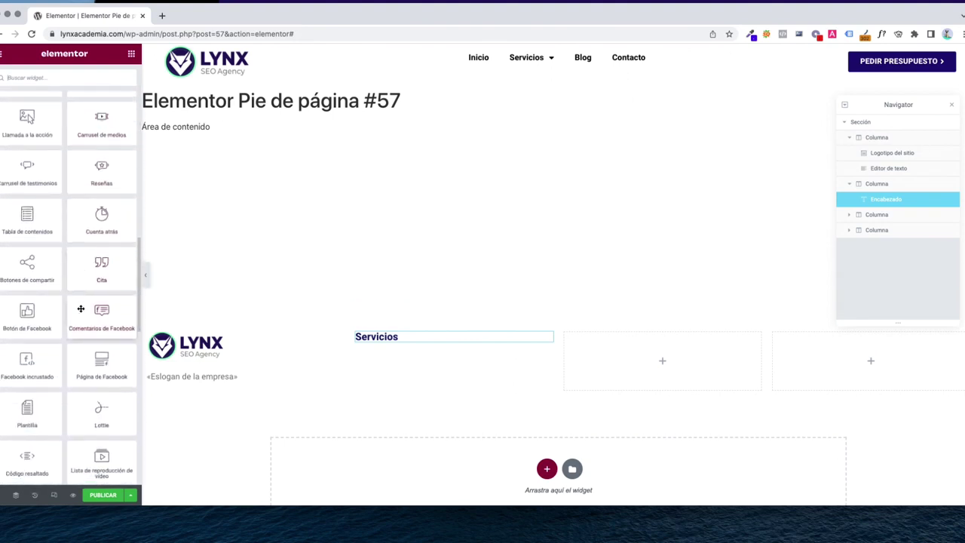
pyautogui.scroll(-8, 81, 309)
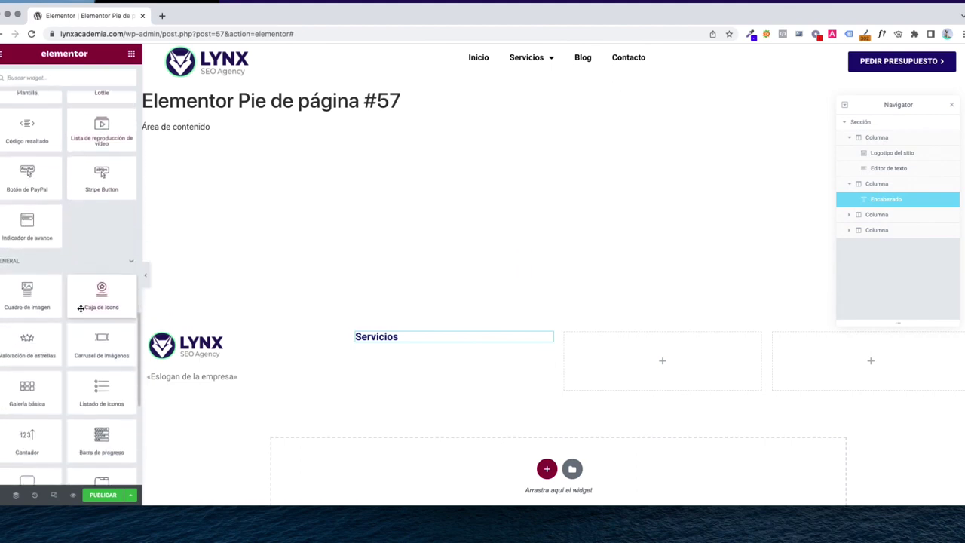
pyautogui.scroll(-5, 80, 309)
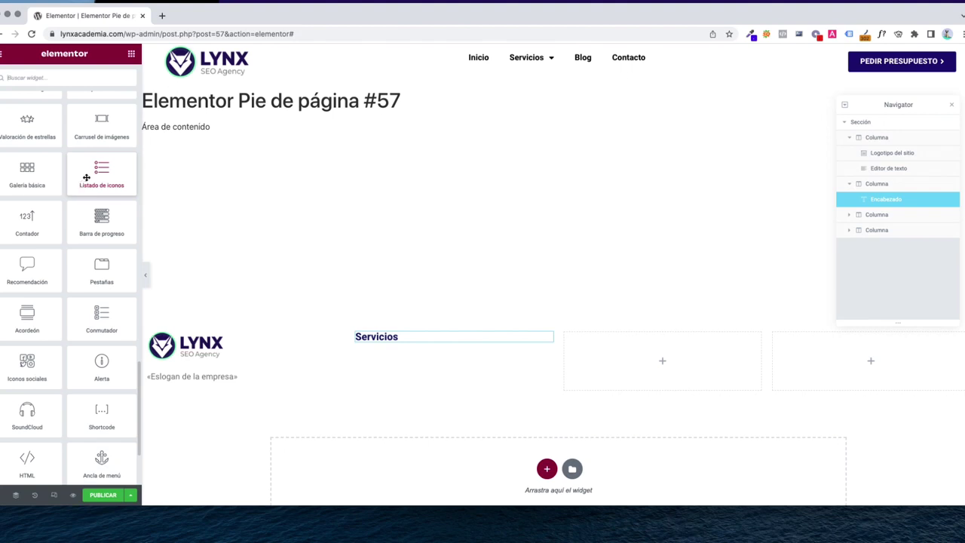
pyautogui.moveTo(86, 177); pyautogui.dragTo(407, 344)
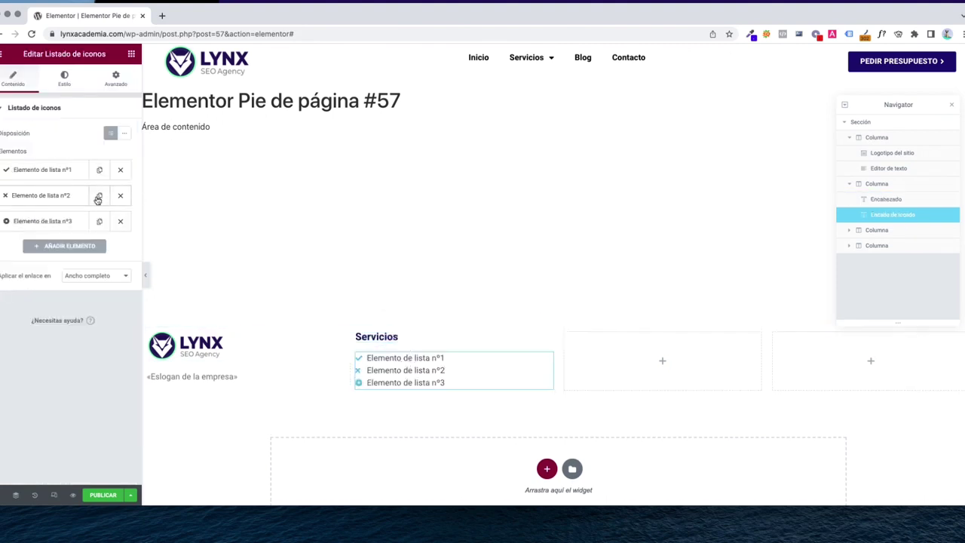
pyautogui.click(45, 169)
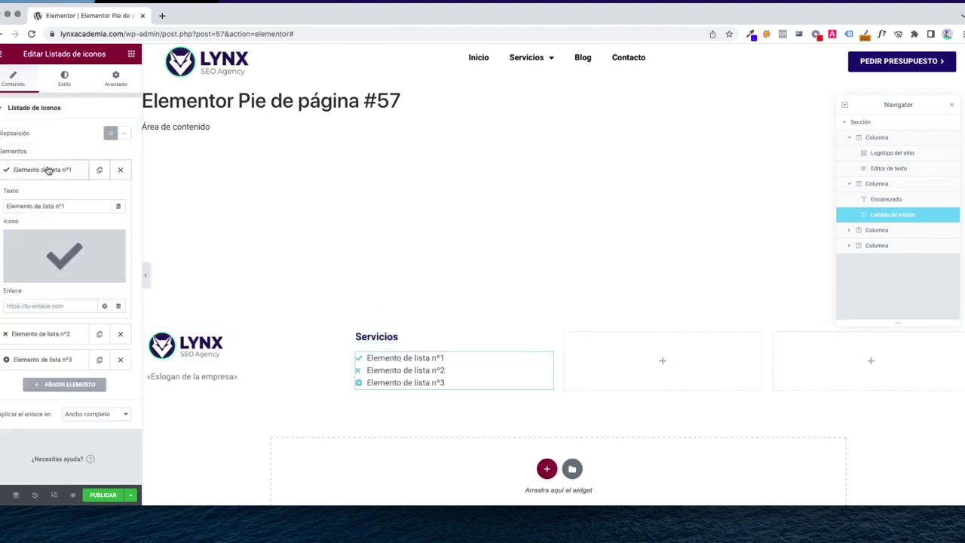
pyautogui.moveTo(528, 59)
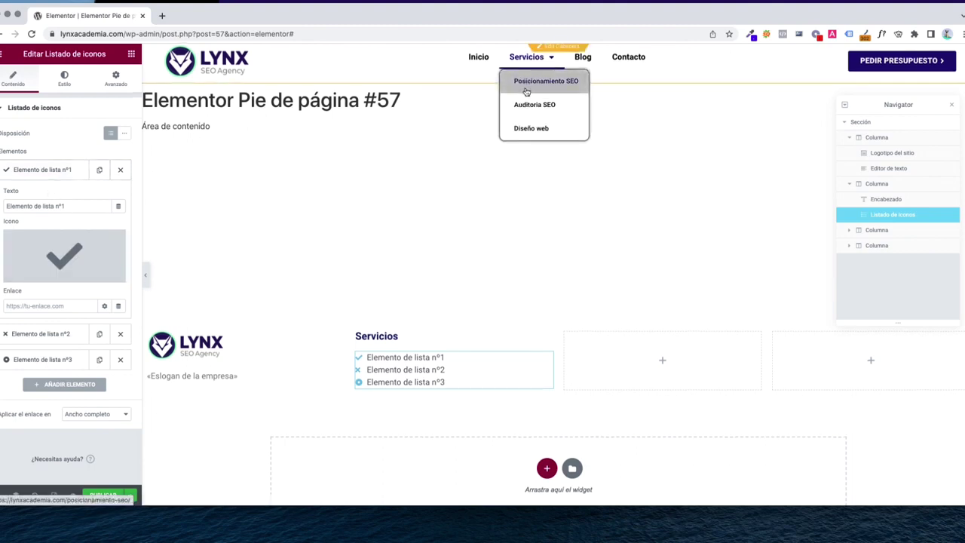
pyautogui.tripleClick(58, 206)
pyautogui.write('Servicios SEO')
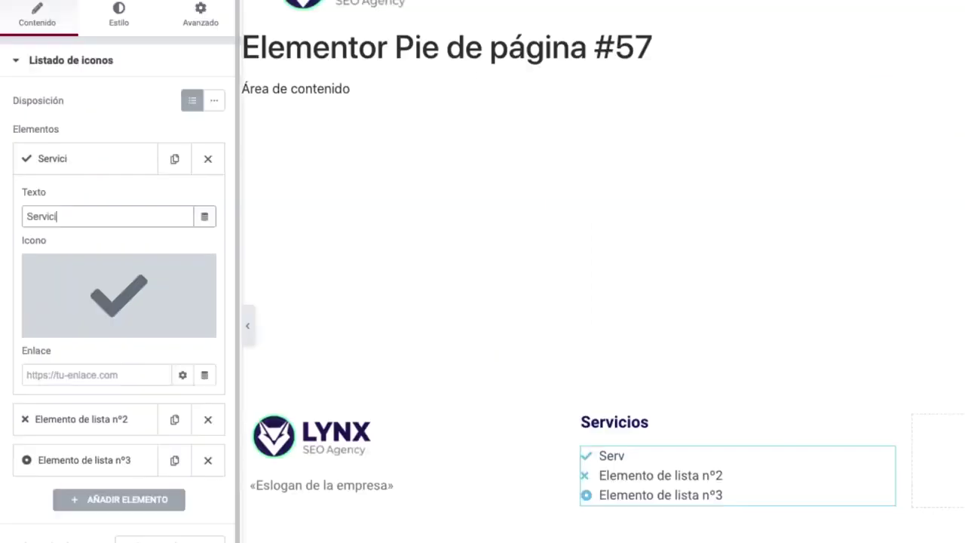
# Rename the second and third entries to 'Auditoría SEO' and 'Diseño web'
pyautogui.click(83, 172)
pyautogui.click(78, 202)
pyautogui.tripleClick(97, 256)
pyautogui.write('A')
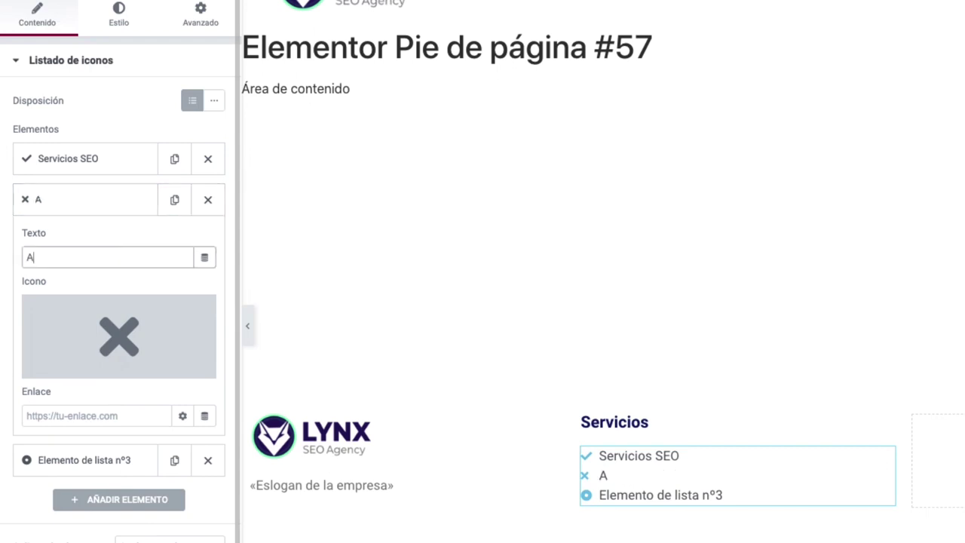
pyautogui.write('uditoría SEO')
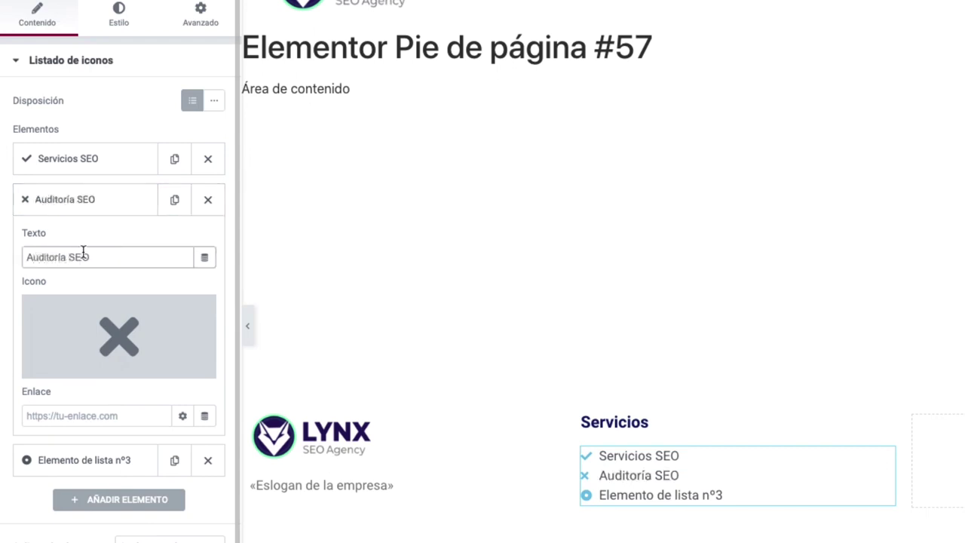
pyautogui.click(70, 203)
pyautogui.click(79, 240)
pyautogui.tripleClick(90, 298)
pyautogui.write('D')
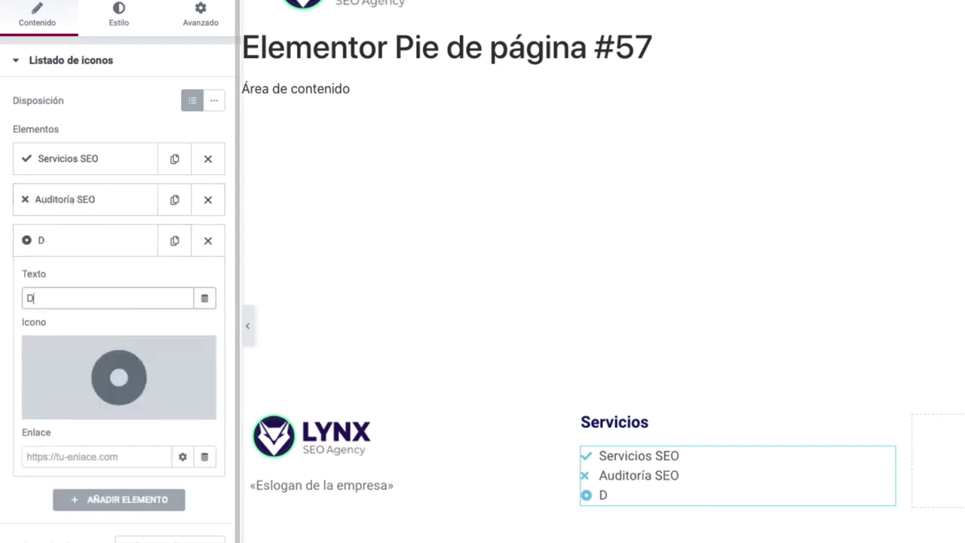
pyautogui.write('iseño Web')
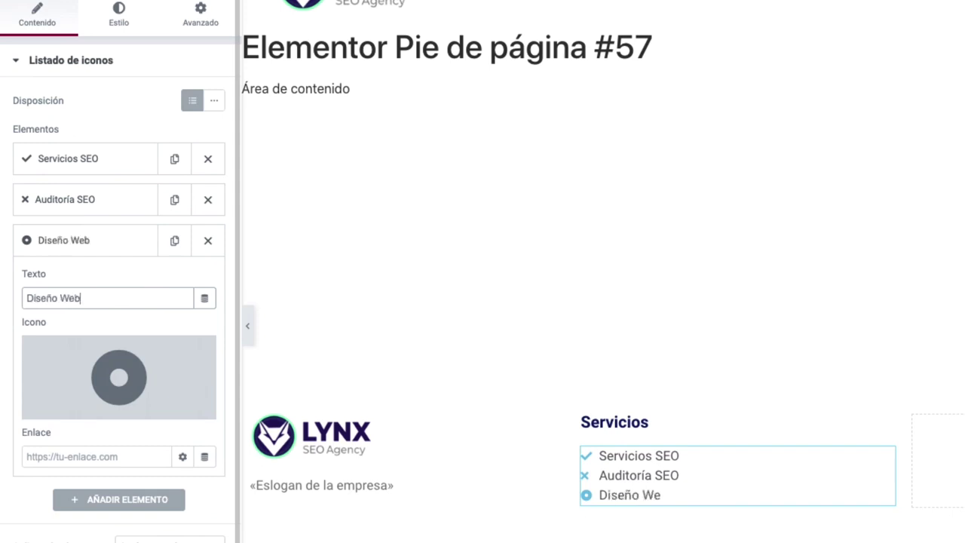
pyautogui.press('Left')
pyautogui.press('BackSpace')
pyautogui.write('w')
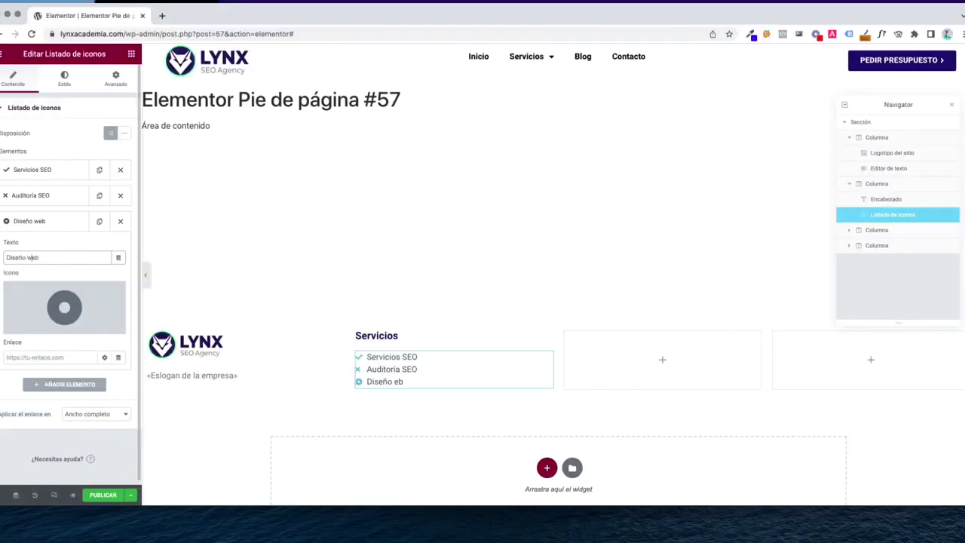
# Give the Servicios SEO entry the outline Circle icon from the icon library
pyautogui.click(47, 181)
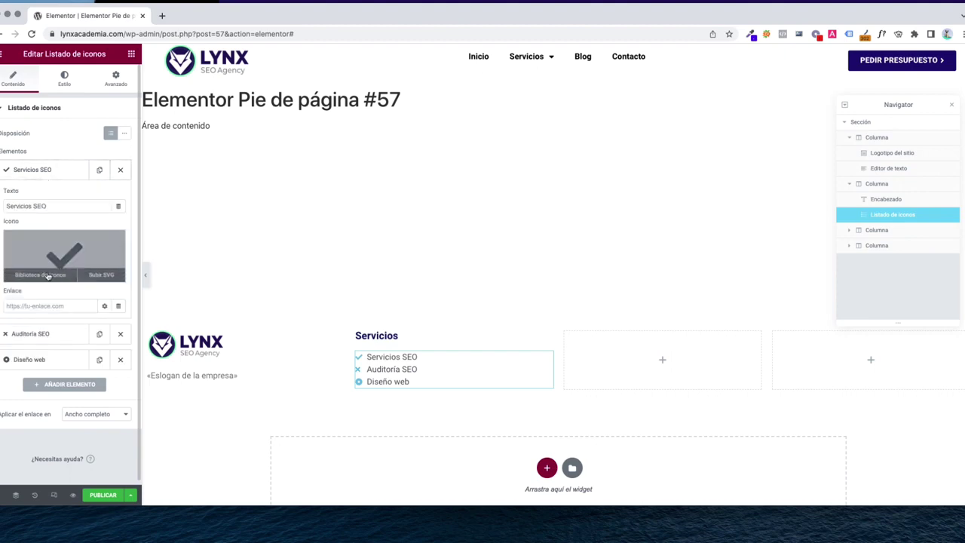
pyautogui.click(47, 274)
pyautogui.write('an')
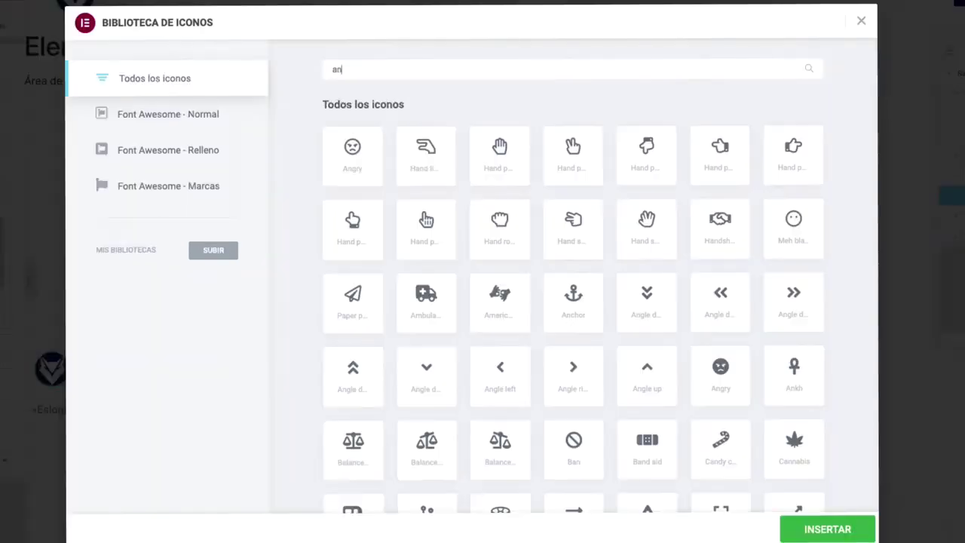
pyautogui.press('BackSpace')
pyautogui.press('BackSpace')
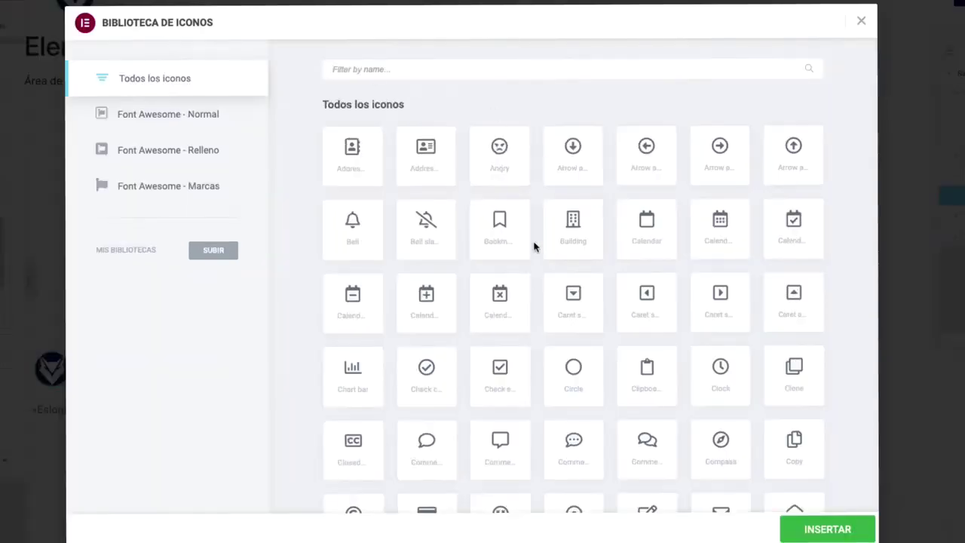
pyautogui.click(558, 361)
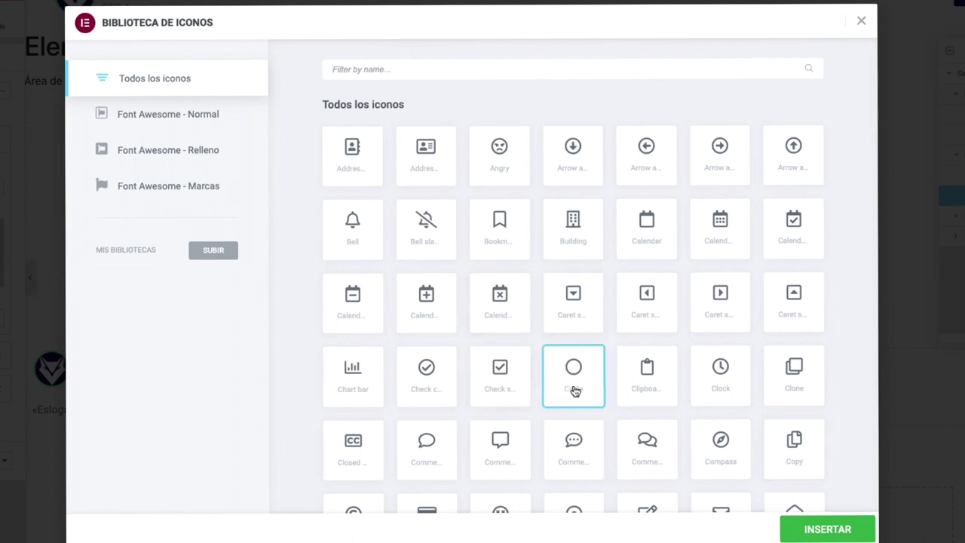
pyautogui.click(827, 531)
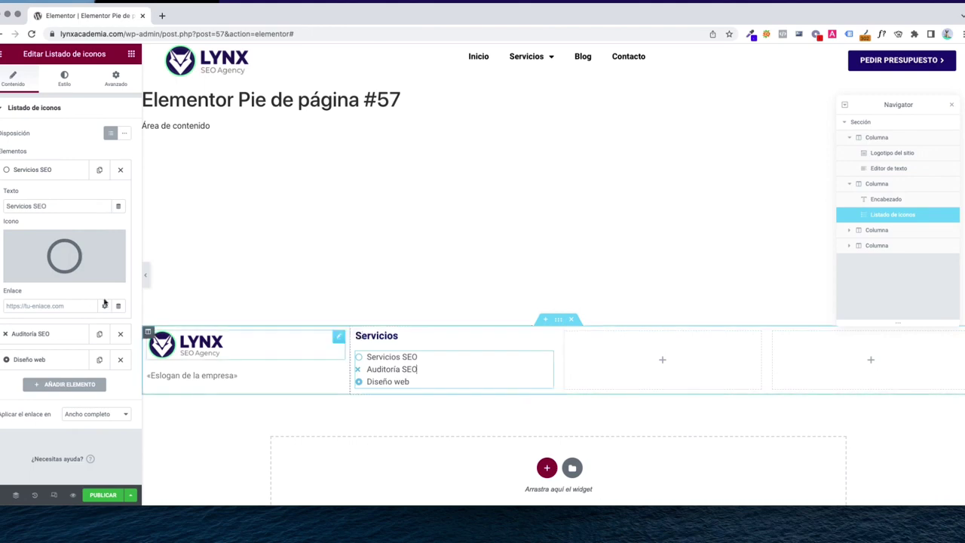
# Give the Auditoría SEO entry the outline Circle icon, filtering by 'cir'
pyautogui.click(34, 170)
pyautogui.click(36, 196)
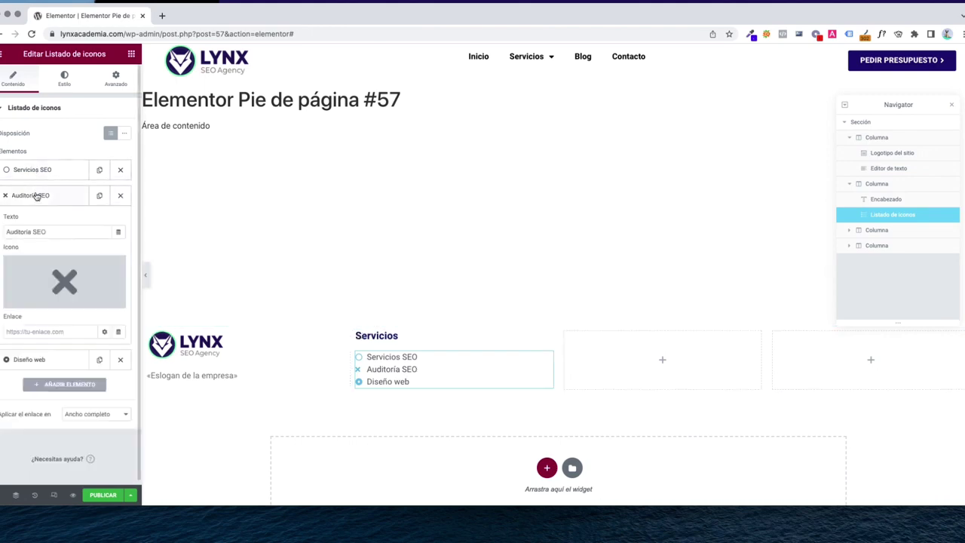
pyautogui.click(39, 300)
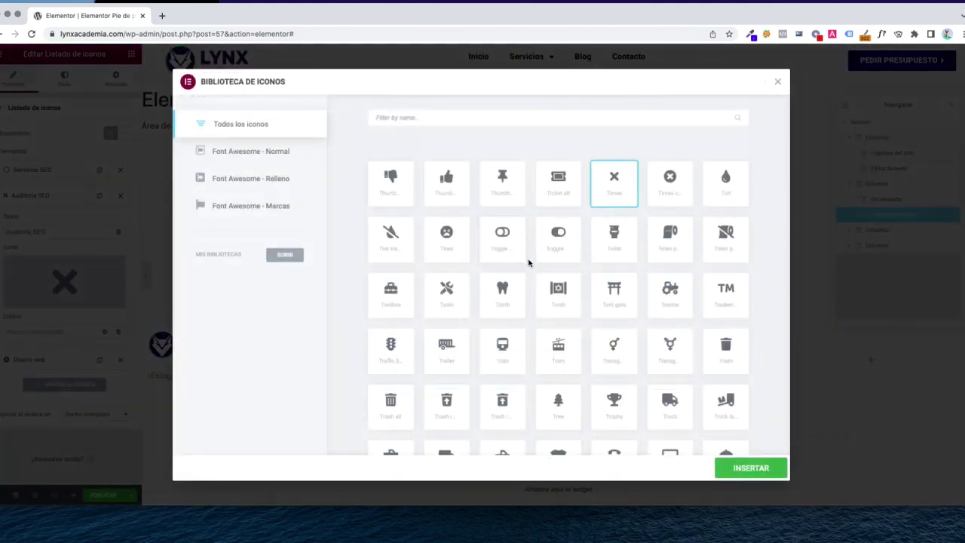
pyautogui.click(420, 115)
pyautogui.write('circ')
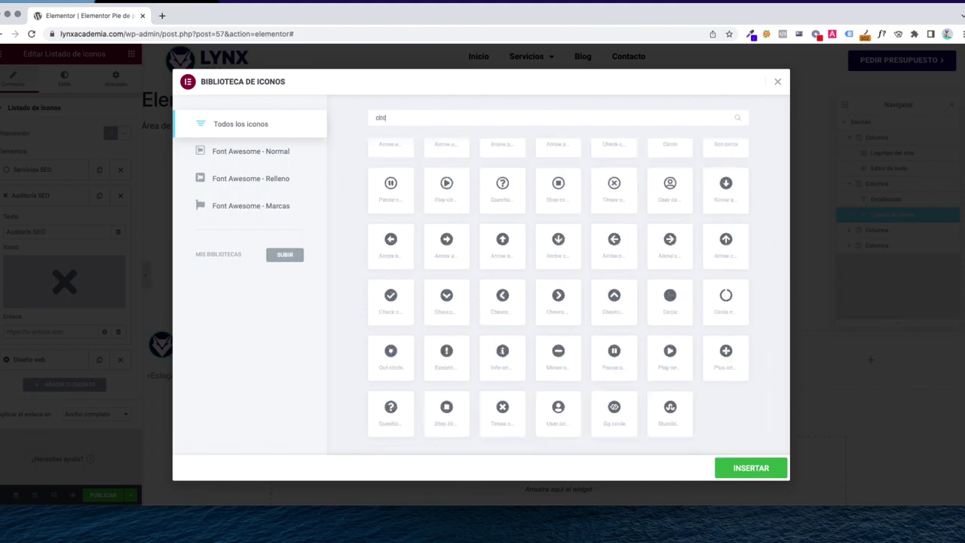
pyautogui.click(682, 185)
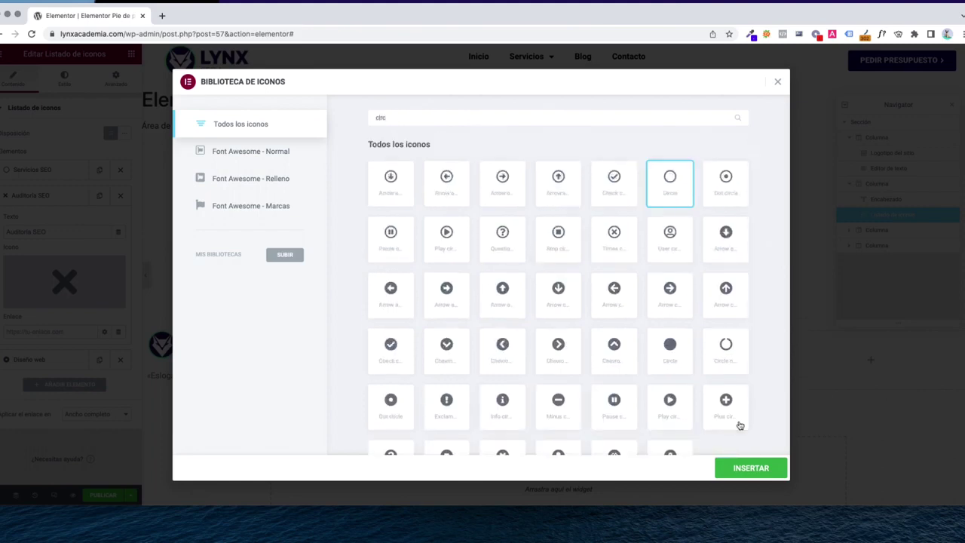
pyautogui.click(749, 469)
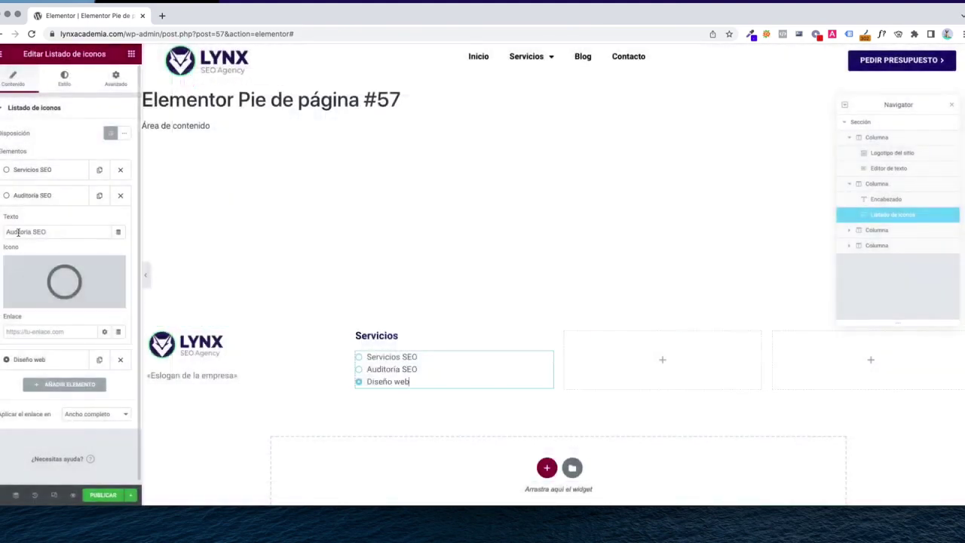
pyautogui.click(27, 198)
# Give the Diseño web entry the outline Circle icon as well
pyautogui.click(30, 222)
pyautogui.click(64, 305)
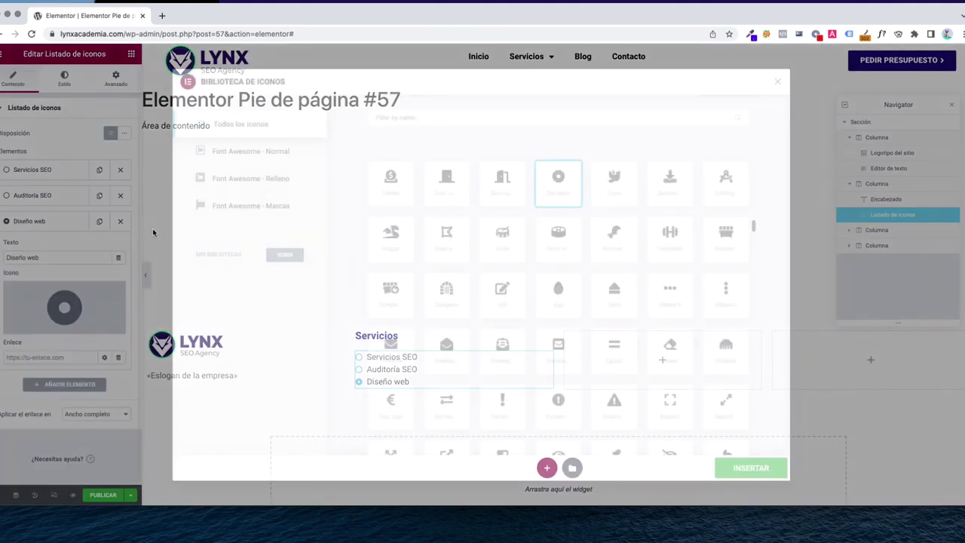
pyautogui.click(407, 117)
pyautogui.write('circle')
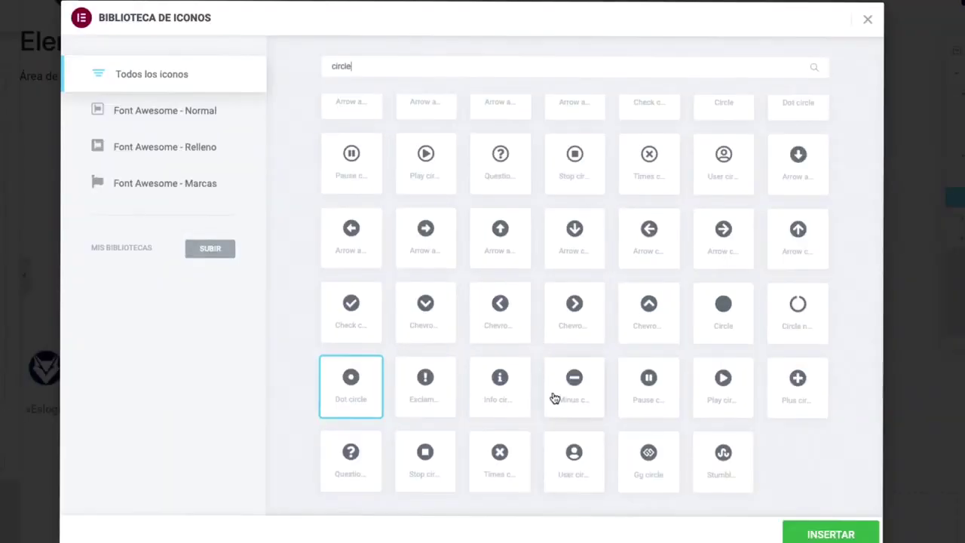
pyautogui.scroll(2, 548, 364)
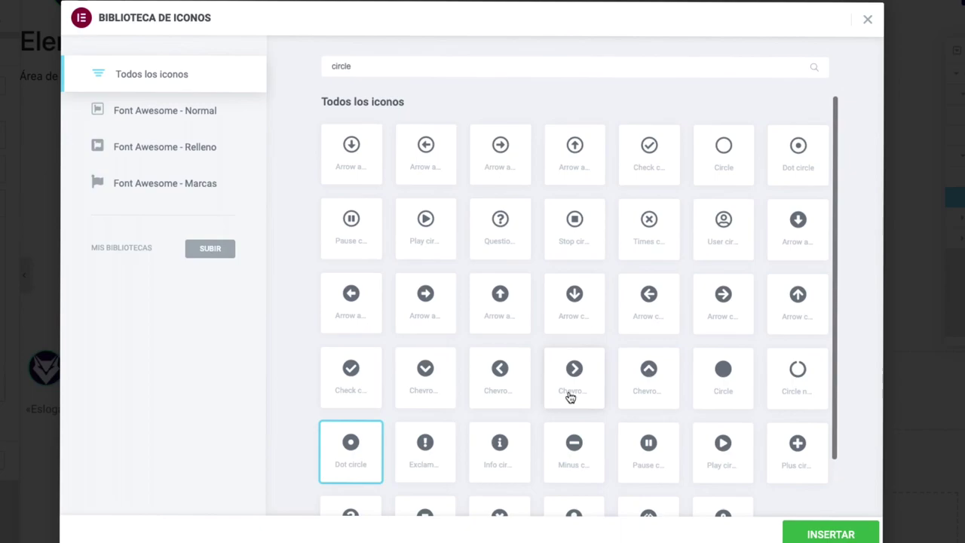
pyautogui.click(733, 171)
pyautogui.click(831, 533)
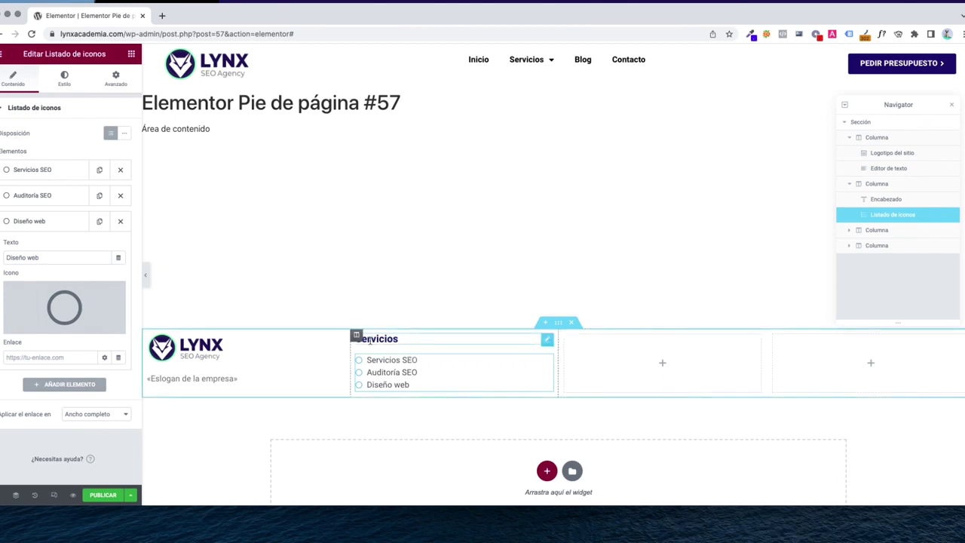
# Duplicate the Servicios heading into the third column, retitled 'Enlaces de interés'
pyautogui.rightClick(189, 204)
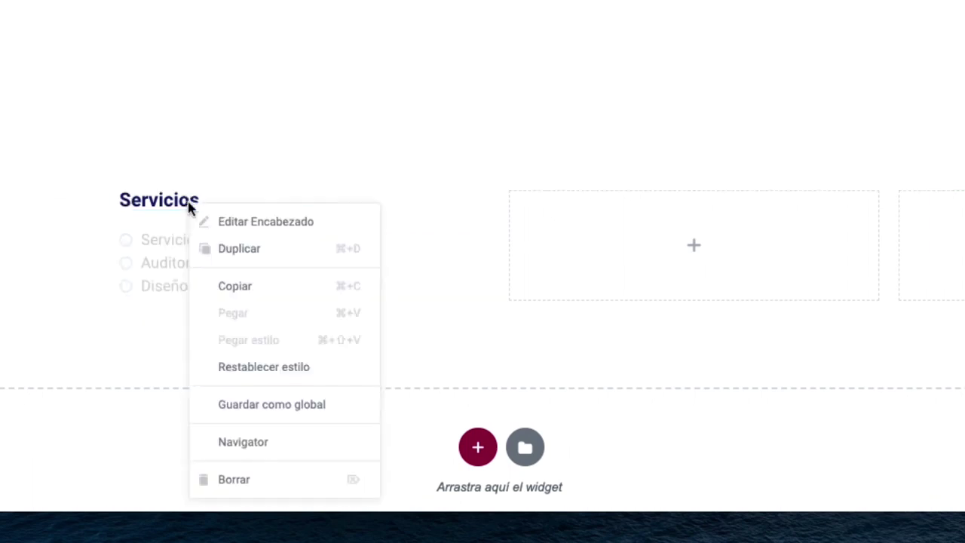
pyautogui.click(237, 254)
pyautogui.moveTo(469, 247); pyautogui.dragTo(615, 224)
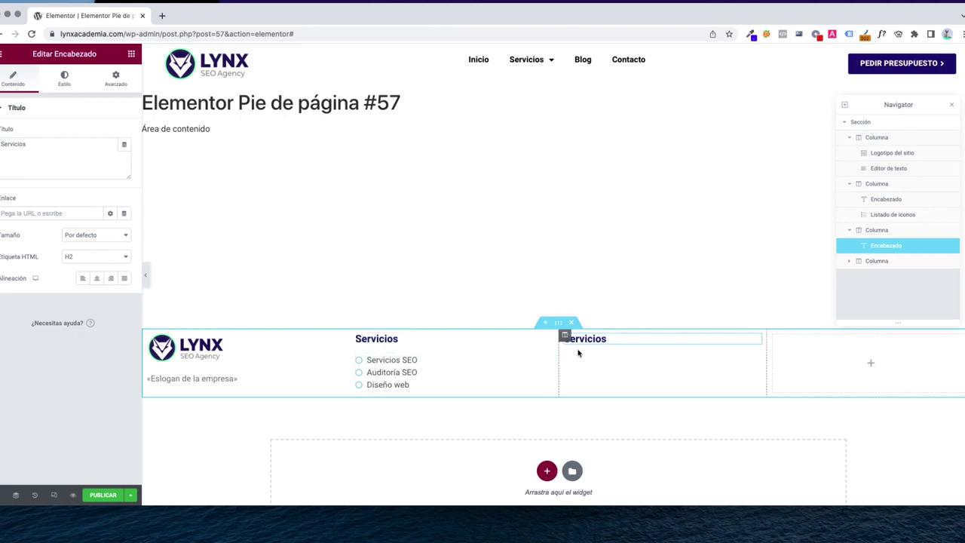
pyautogui.tripleClick(67, 165)
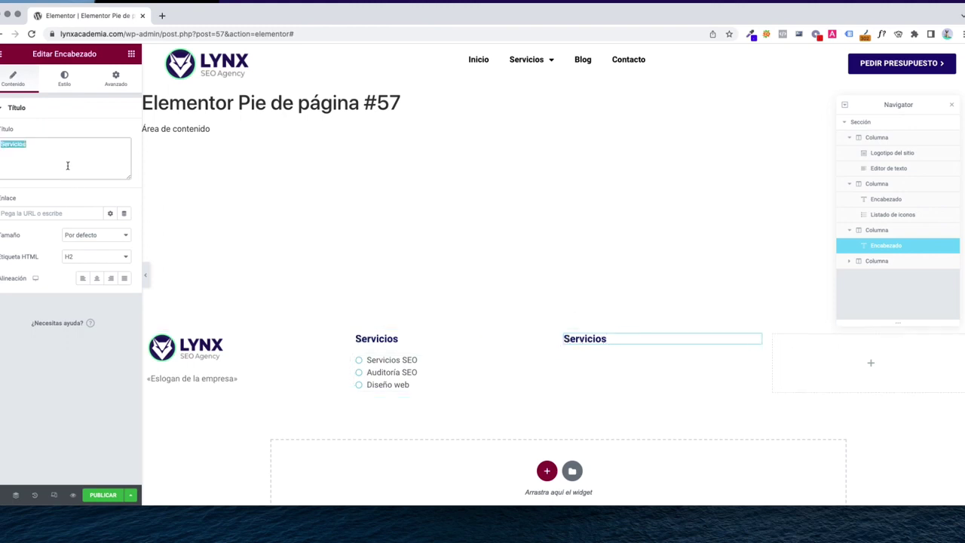
pyautogui.write('Enlaces de interés')
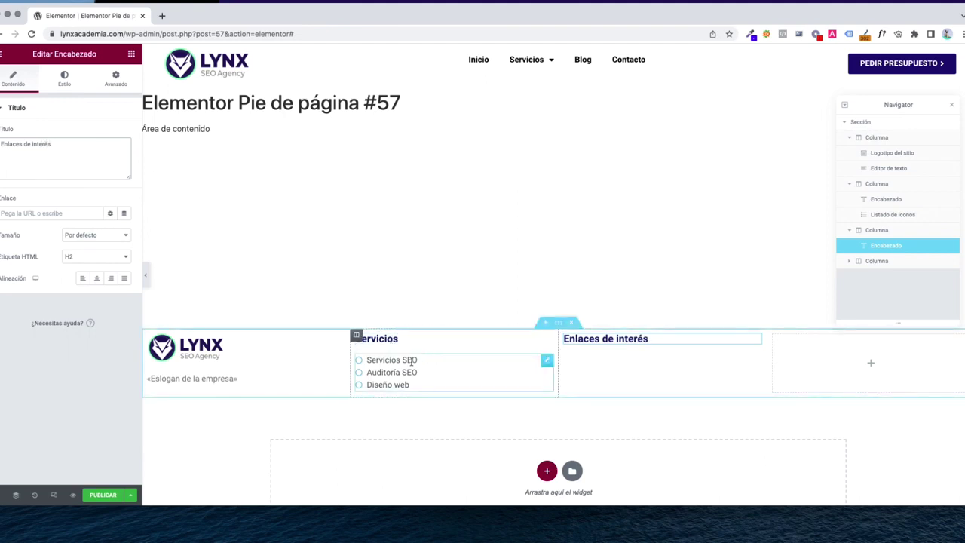
# Duplicate the Servicios icon list under it and rename the first entry 'Blog'
pyautogui.scroll(-2, 408, 364)
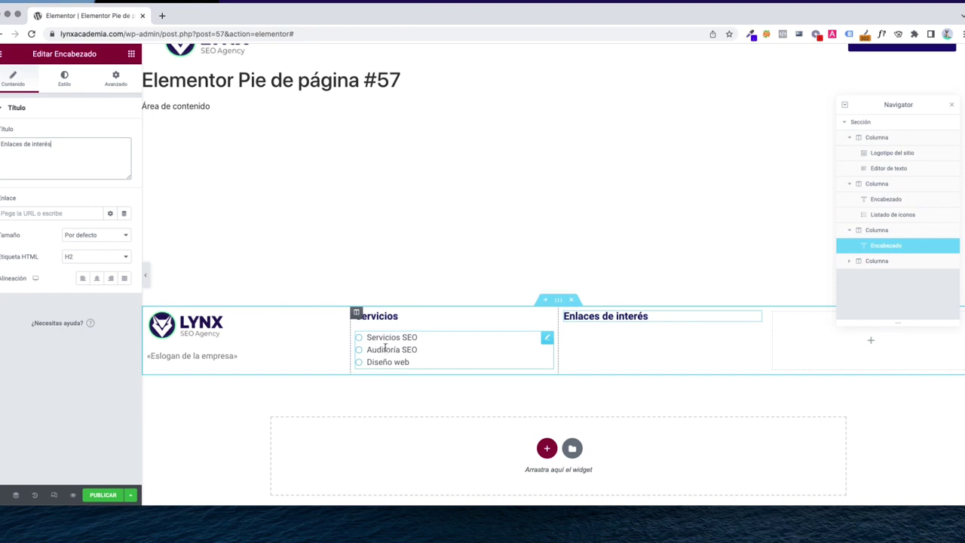
pyautogui.rightClick(386, 347)
pyautogui.click(419, 371)
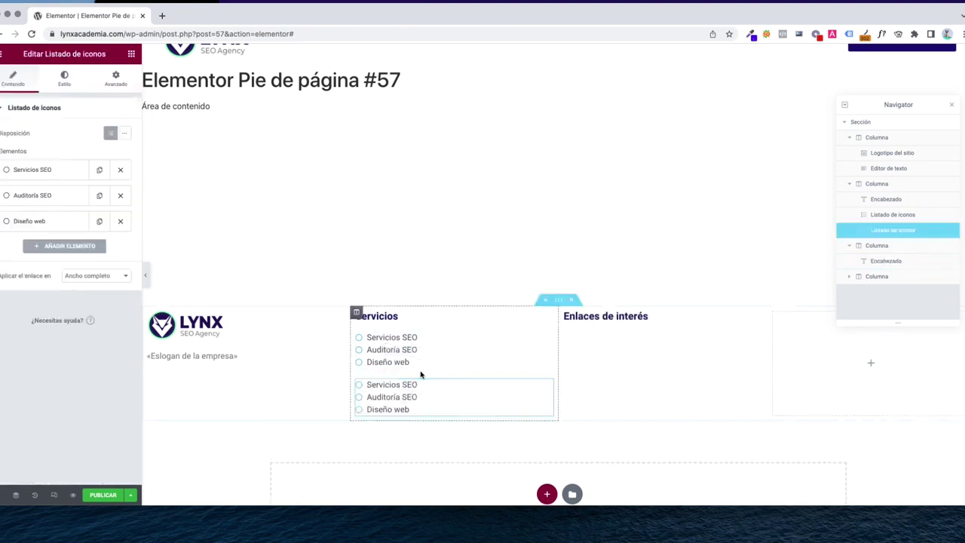
pyautogui.moveTo(531, 392); pyautogui.dragTo(633, 335)
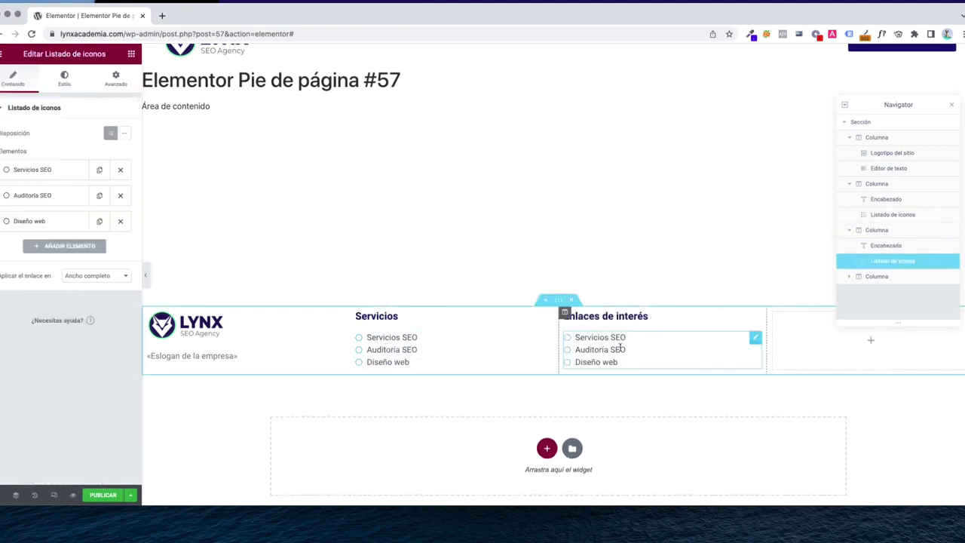
pyautogui.click(17, 173)
pyautogui.tripleClick(68, 206)
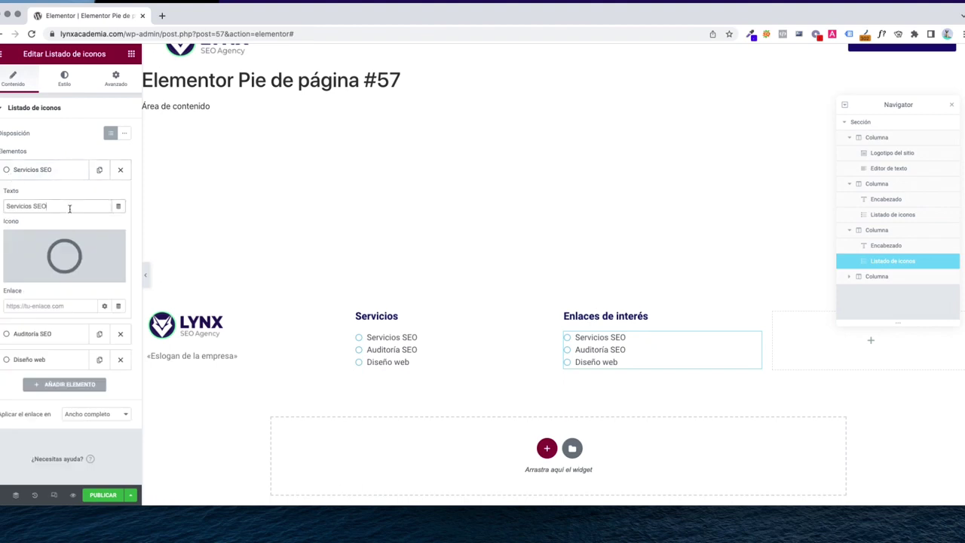
pyautogui.write('Blog')
# Rename the other two entries to 'Contacto' and 'Mentalidad Lynx'
pyautogui.click(58, 178)
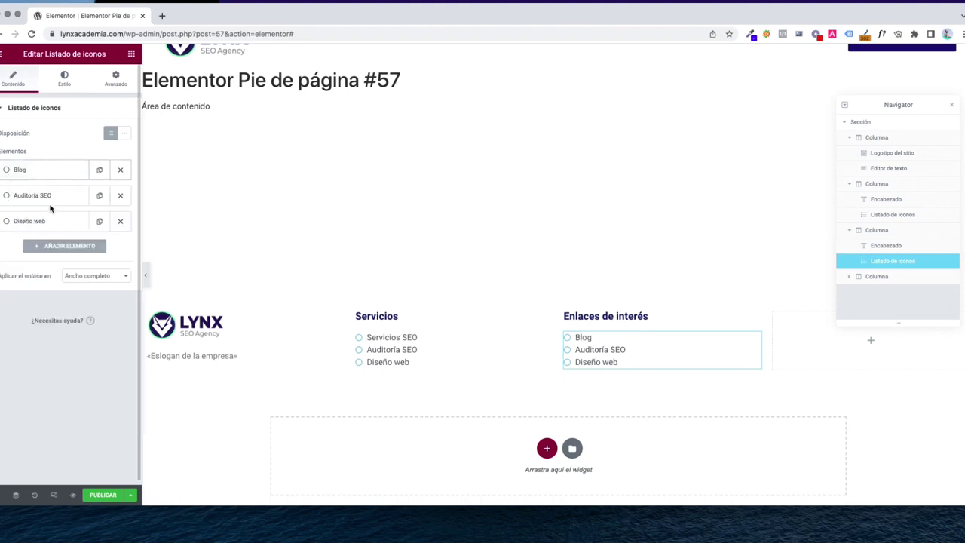
pyautogui.click(49, 197)
pyautogui.tripleClick(41, 232)
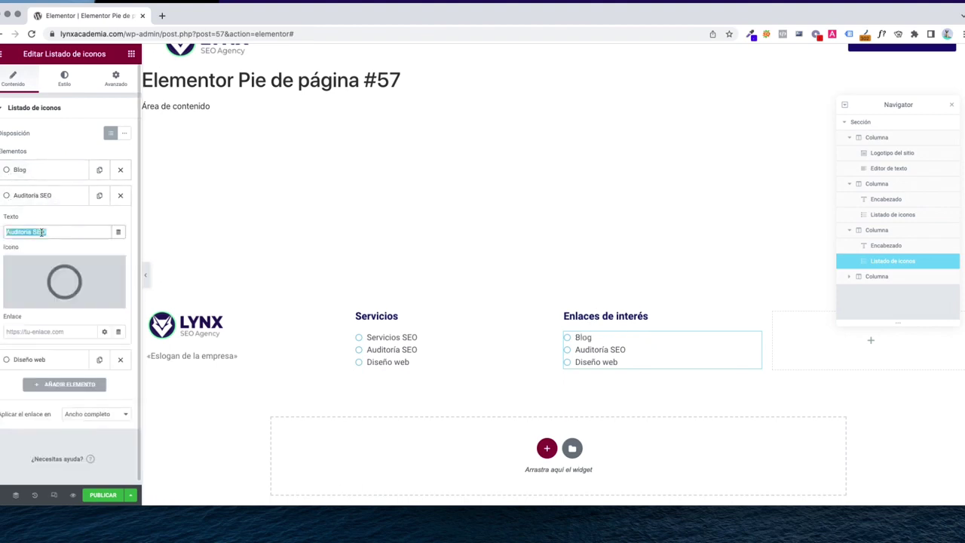
pyautogui.write('Contacto')
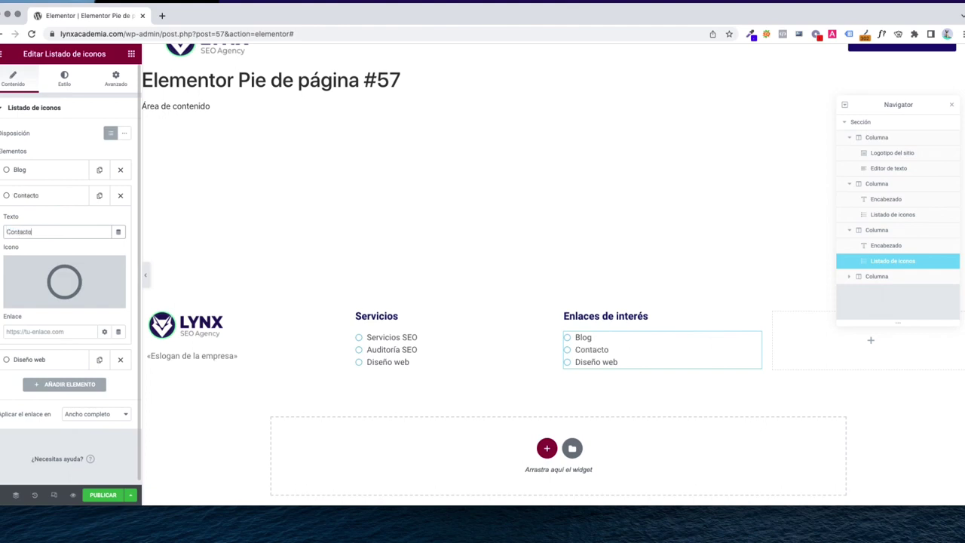
pyautogui.click(54, 204)
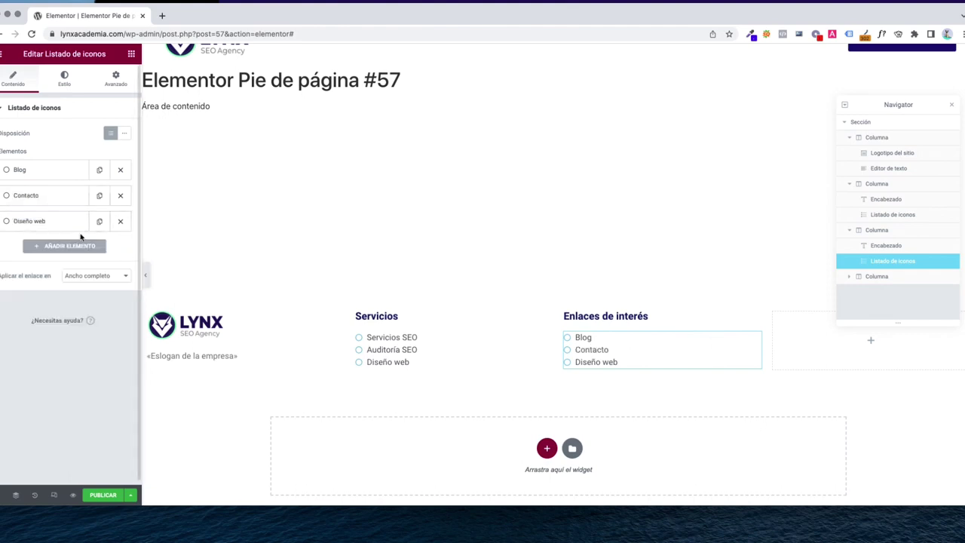
pyautogui.click(49, 224)
pyautogui.write('M')
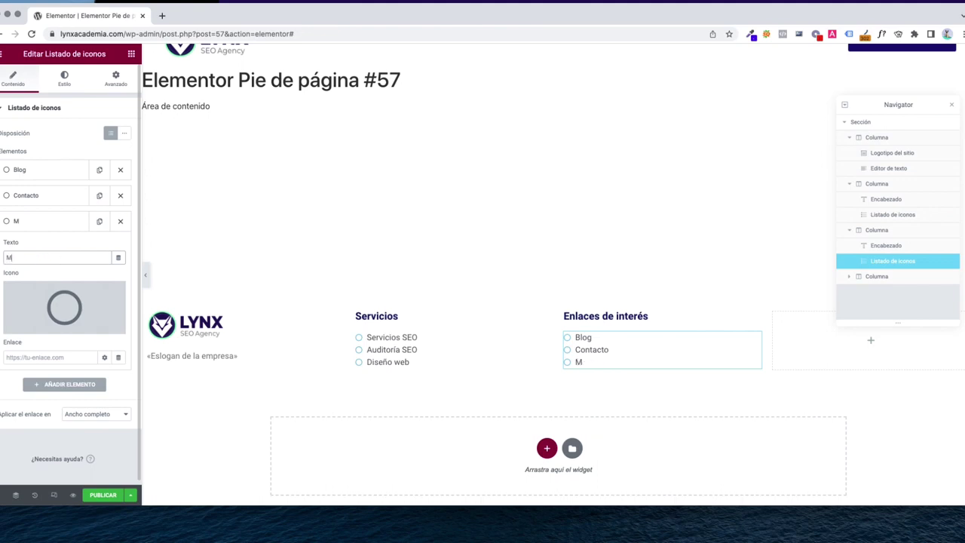
pyautogui.write('entalidad Lynx')
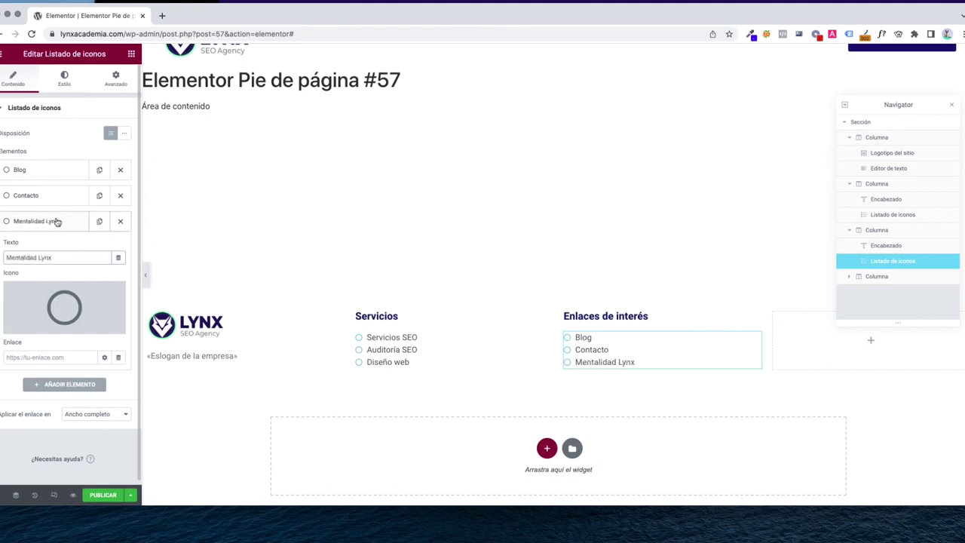
pyautogui.click(59, 220)
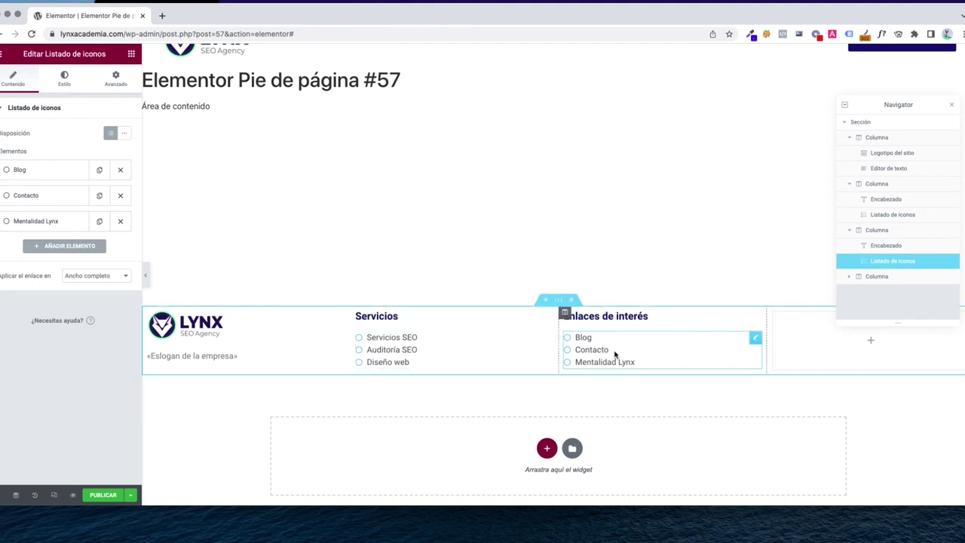
pyautogui.scroll(2, 614, 354)
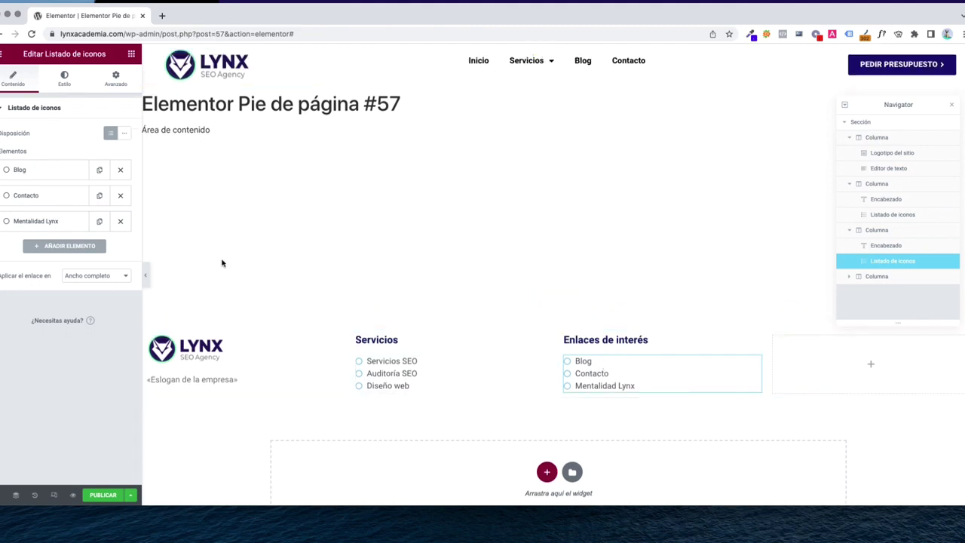
# Duplicate the heading into the fourth column, retitled 'Aviso legal'
pyautogui.rightClick(641, 342)
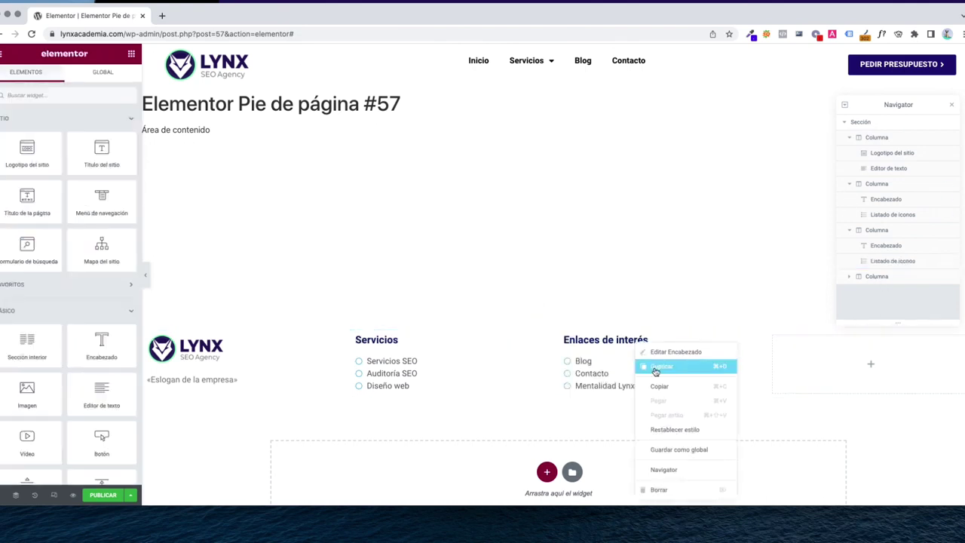
pyautogui.click(653, 366)
pyautogui.moveTo(746, 361); pyautogui.dragTo(852, 343)
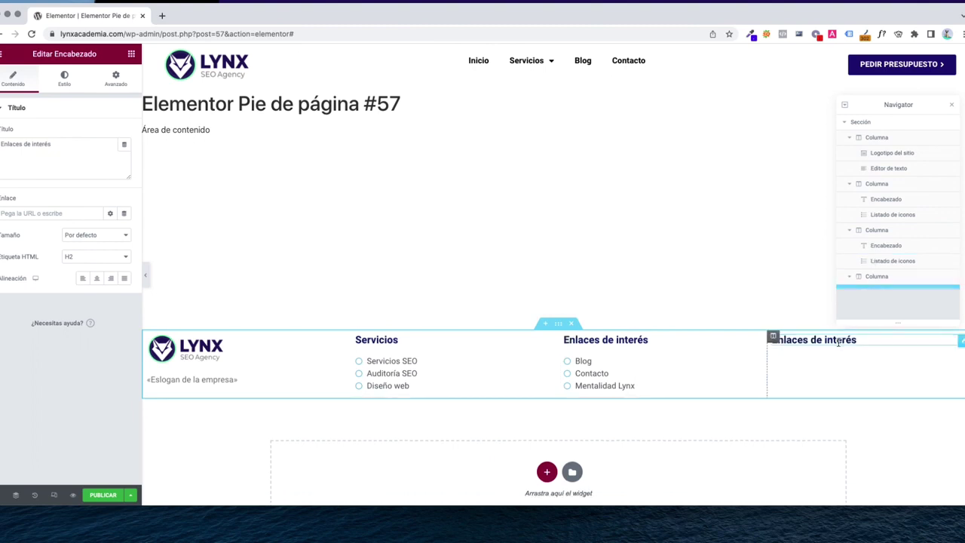
pyautogui.tripleClick(16, 151)
pyautogui.write('Aviso ')
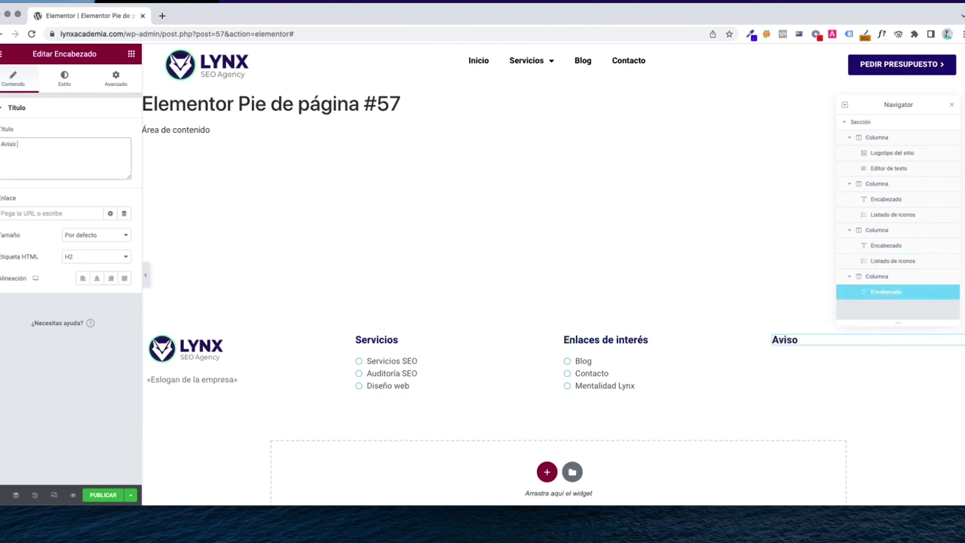
pyautogui.write('legal')
# Duplicate the link list under Aviso legal and rename its first item 'Aviso legal'
pyautogui.rightClick(607, 352)
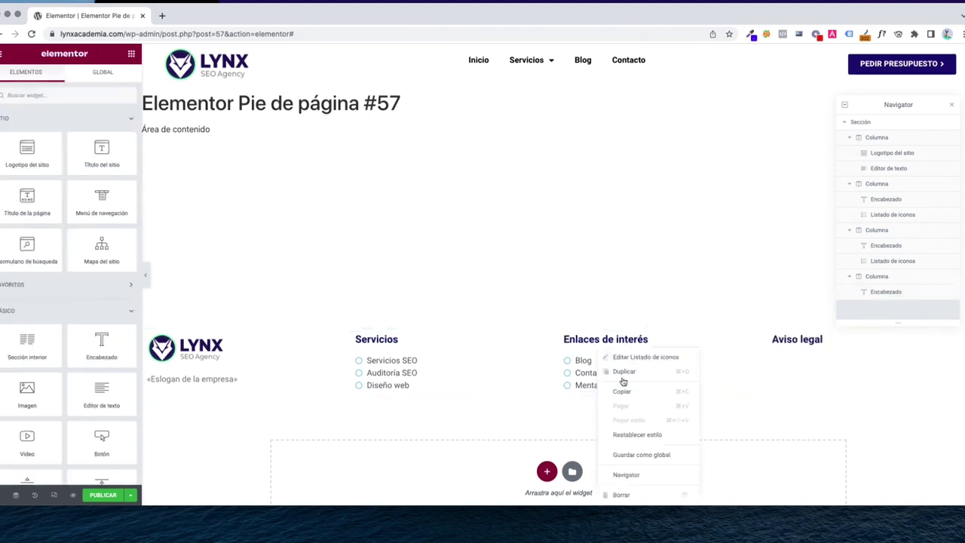
pyautogui.click(621, 371)
pyautogui.moveTo(755, 409); pyautogui.dragTo(829, 362)
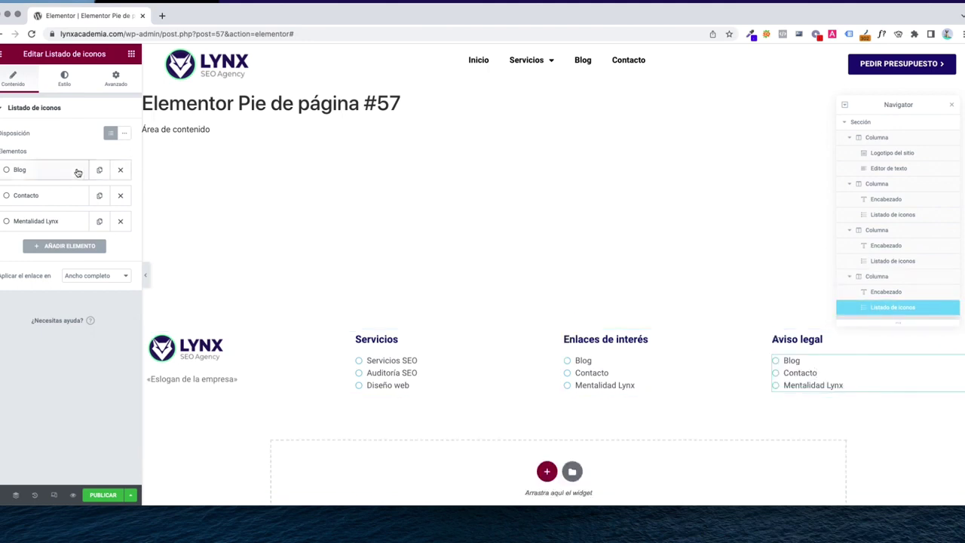
pyautogui.click(66, 174)
pyautogui.click(54, 206)
pyautogui.press('super+a')
pyautogui.write('Aviso')
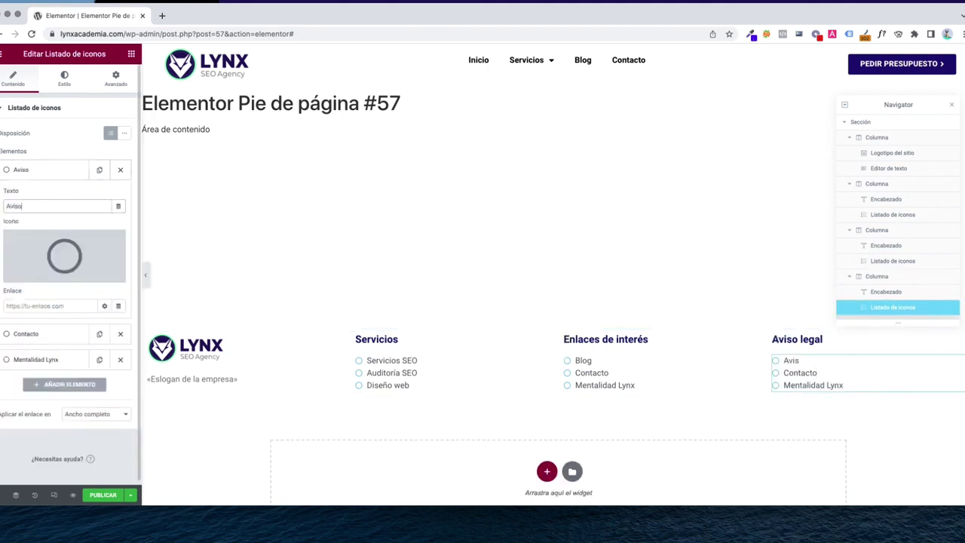
pyautogui.write(' legal')
pyautogui.click(37, 171)
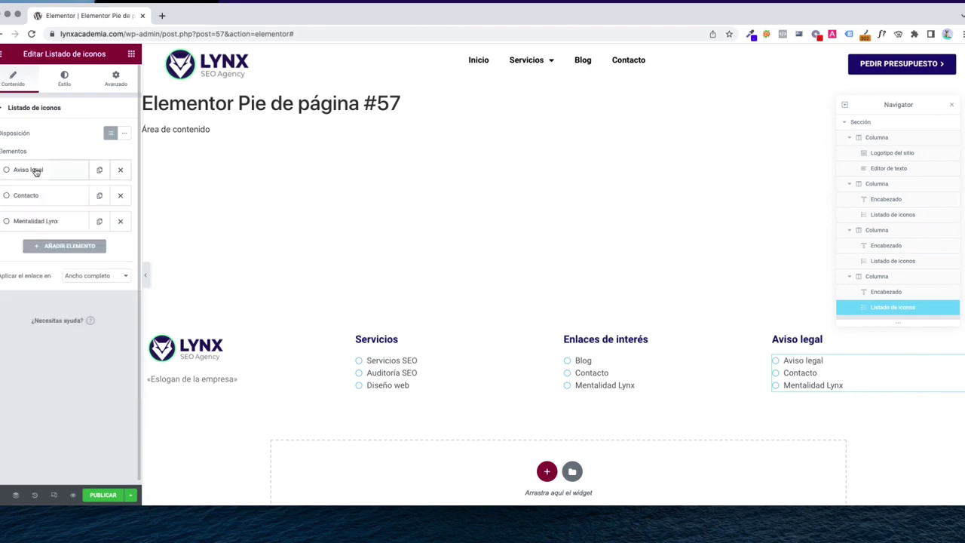
# Rename the remaining items to 'Política de privacidad' and 'Política de cookies'
pyautogui.click(33, 198)
pyautogui.click(35, 231)
pyautogui.press('super+a')
pyautogui.write('Pol')
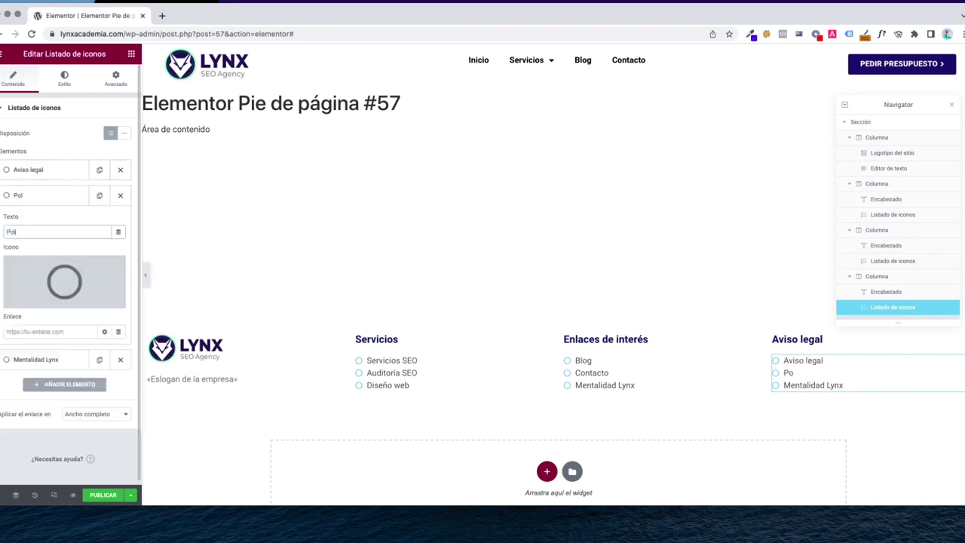
pyautogui.write('ítica de privacidad')
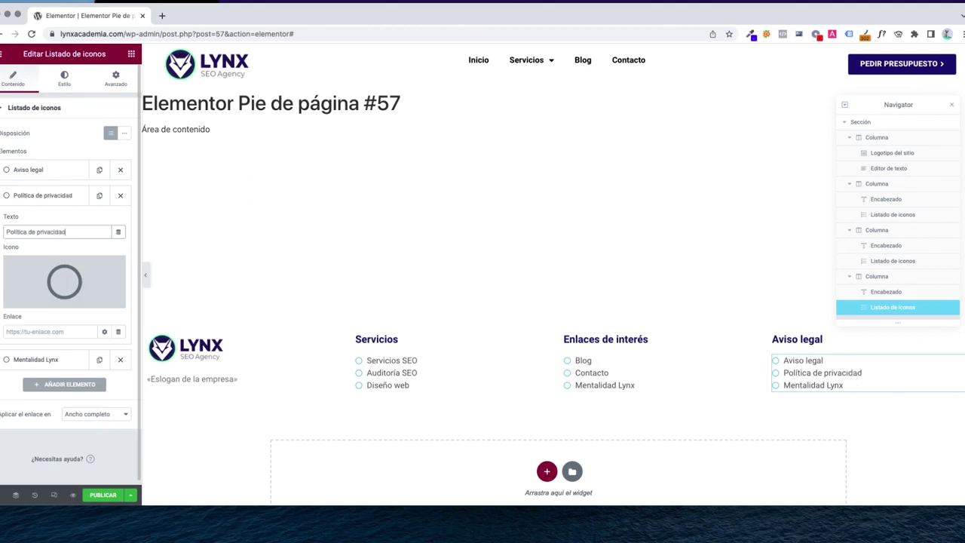
pyautogui.click(36, 198)
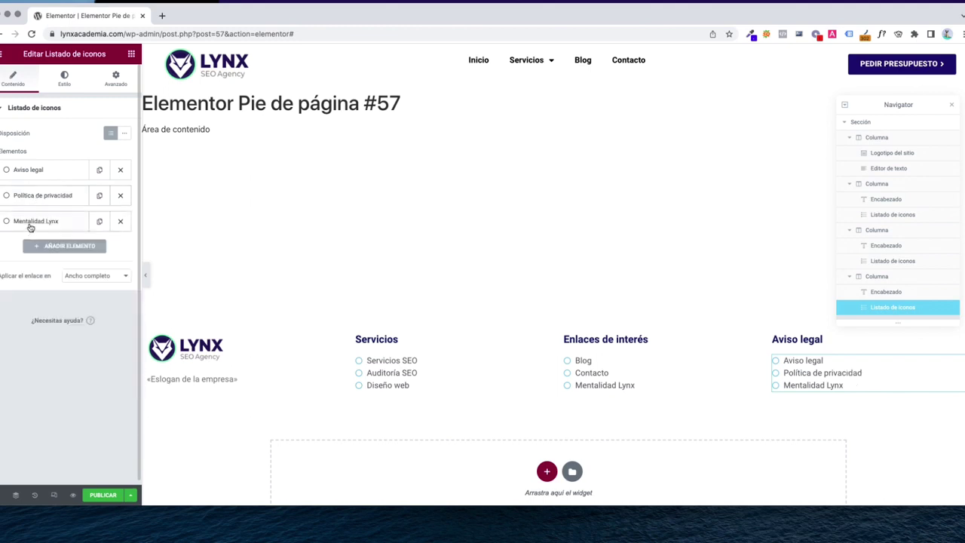
pyautogui.click(34, 221)
pyautogui.click(39, 257)
pyautogui.press('super+a')
pyautogui.write('Pol')
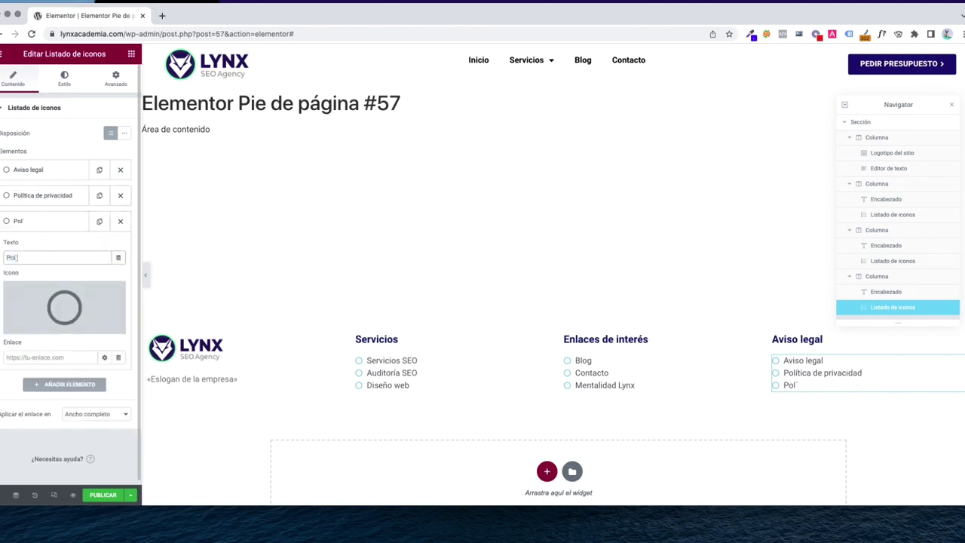
pyautogui.write('ítica de cookies')
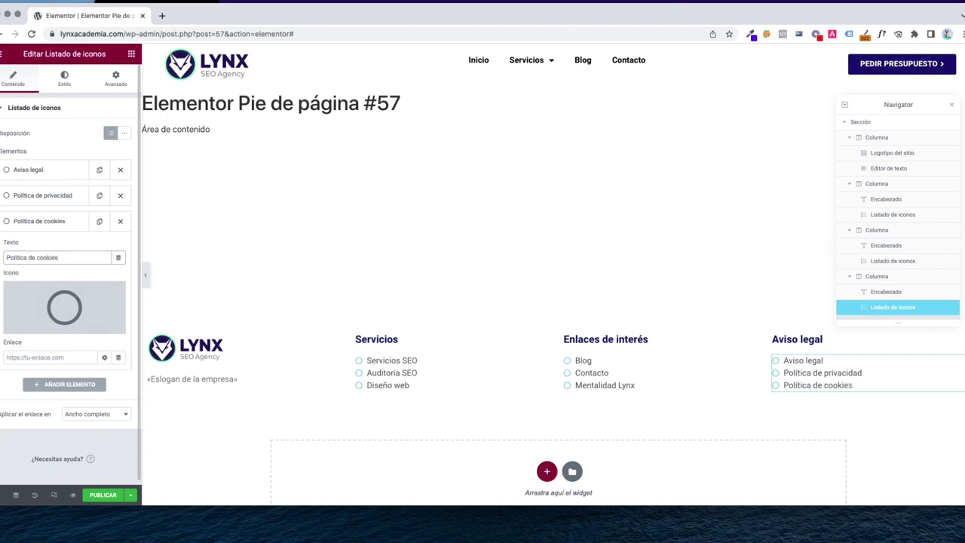
# Publish the footer with an Include – Entire Site display condition
pyautogui.click(103, 496)
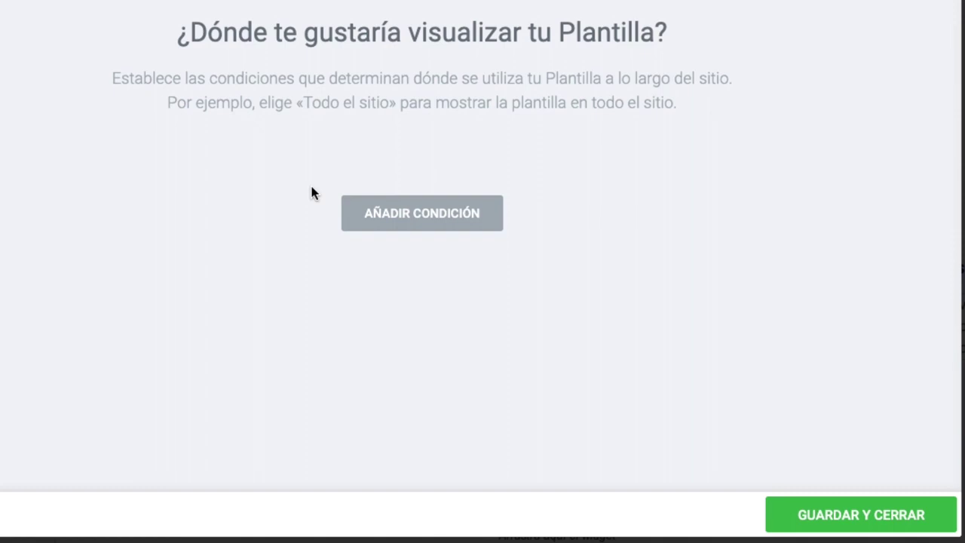
pyautogui.click(414, 215)
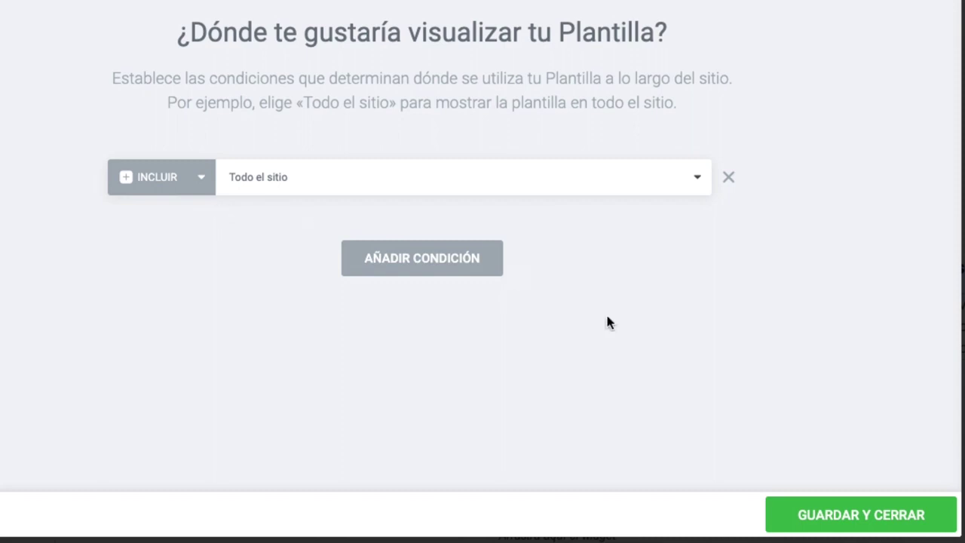
pyautogui.click(791, 518)
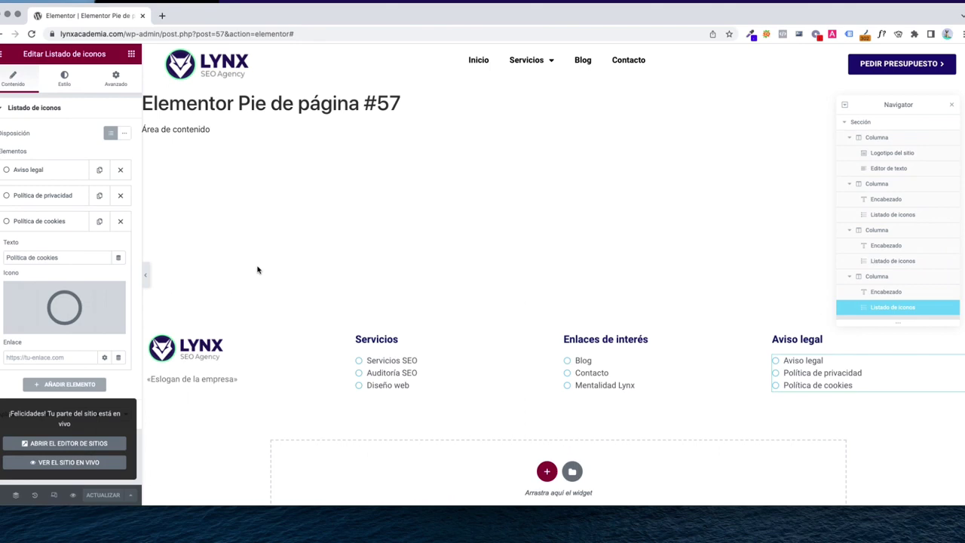
pyautogui.press('super+t')
# Load lynxacademia.com to check the live footer, then return to the Elementor editor
pyautogui.write('lynxacademia.co')
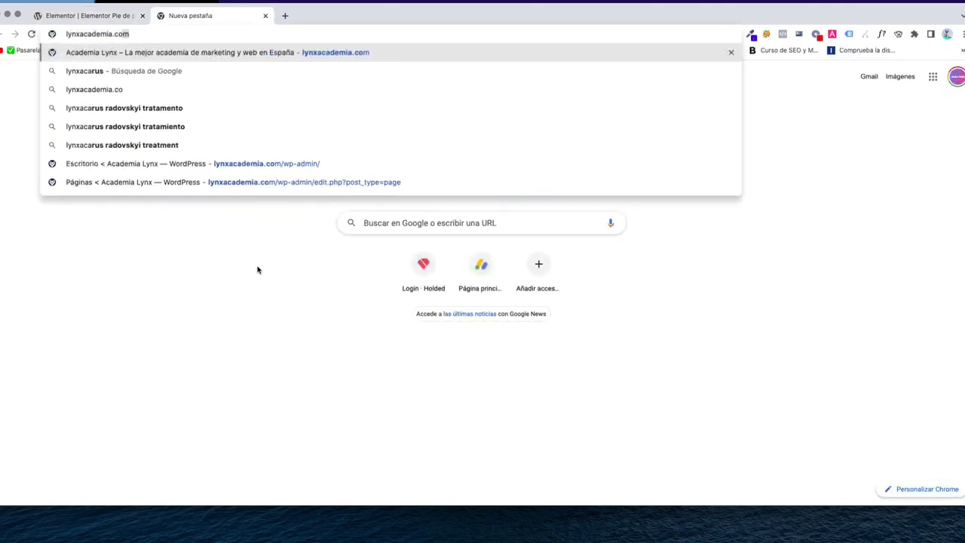
pyautogui.press('Return')
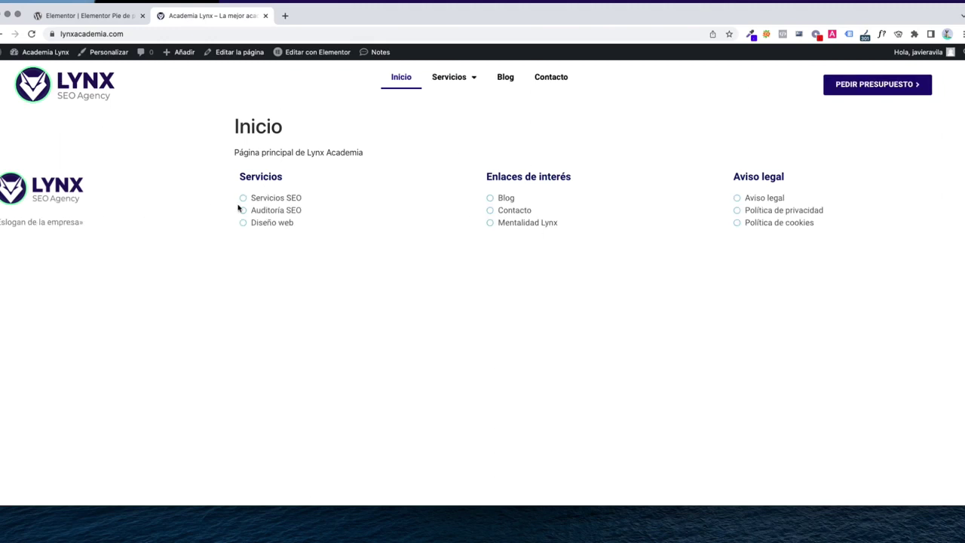
pyautogui.click(101, 21)
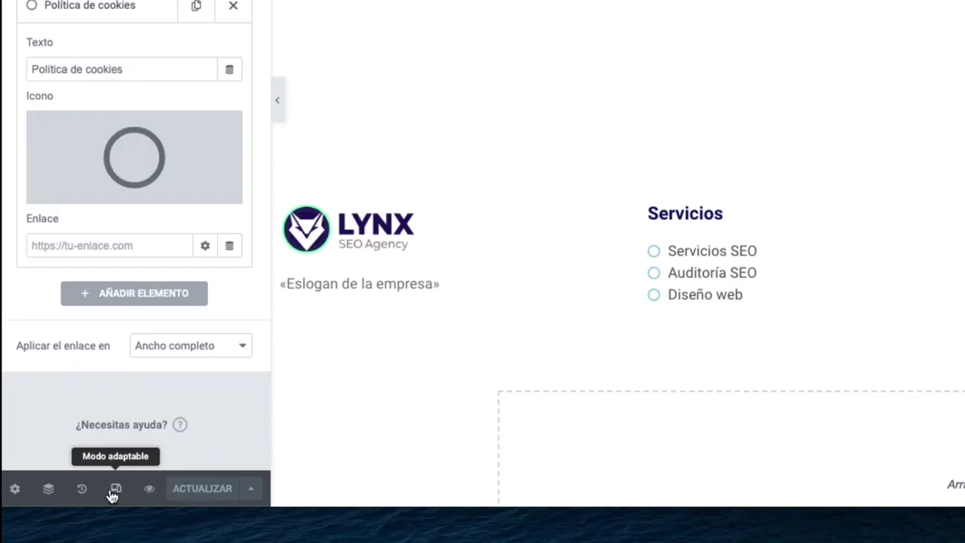
# Preview the footer at tablet and mobile widths, then switch back to desktop
pyautogui.click(117, 492)
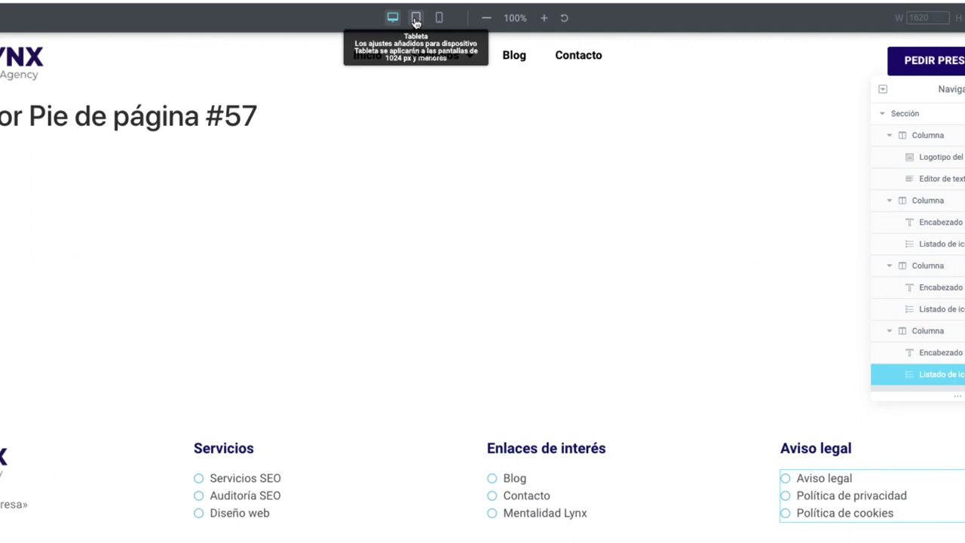
pyautogui.click(415, 21)
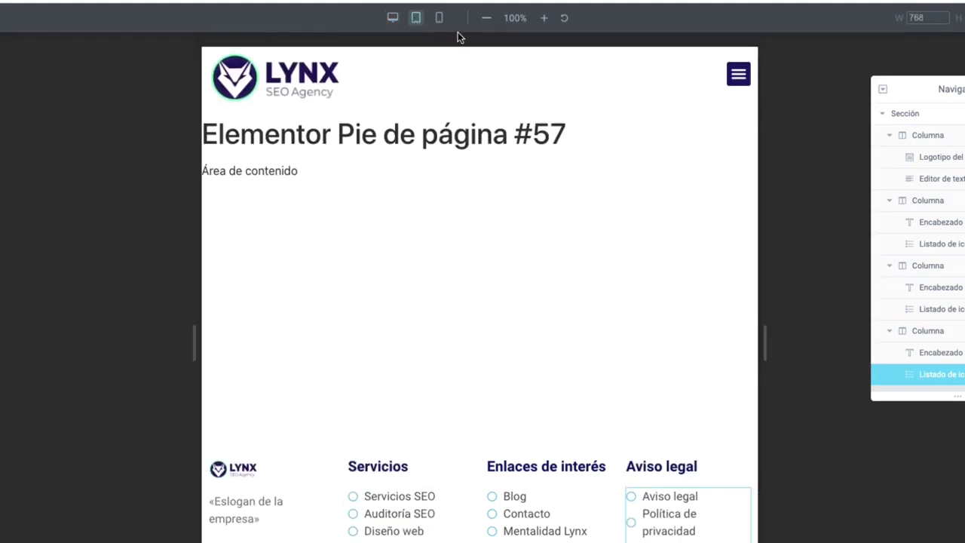
pyautogui.click(439, 20)
pyautogui.scroll(-4, 407, 407)
pyautogui.scroll(-3, 411, 406)
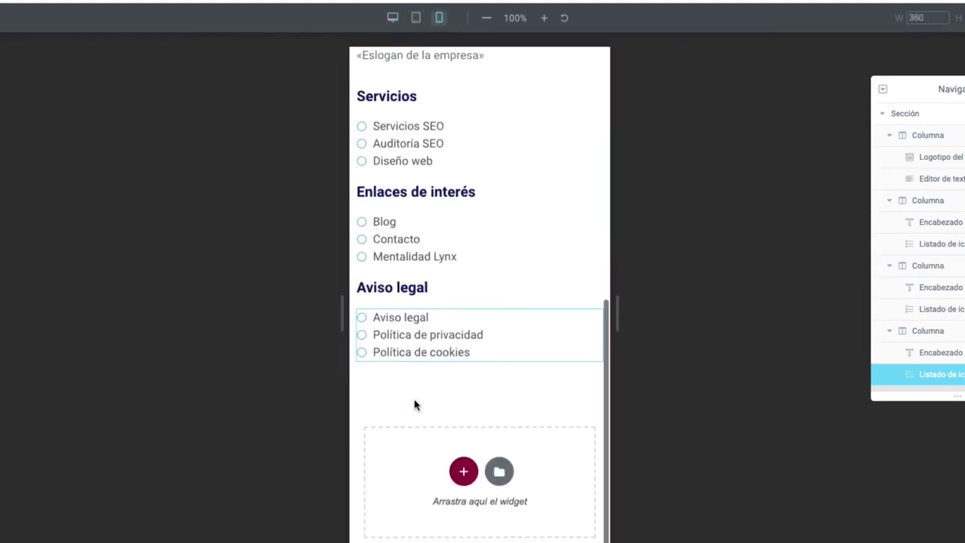
pyautogui.scroll(4, 414, 403)
pyautogui.scroll(1, 420, 320)
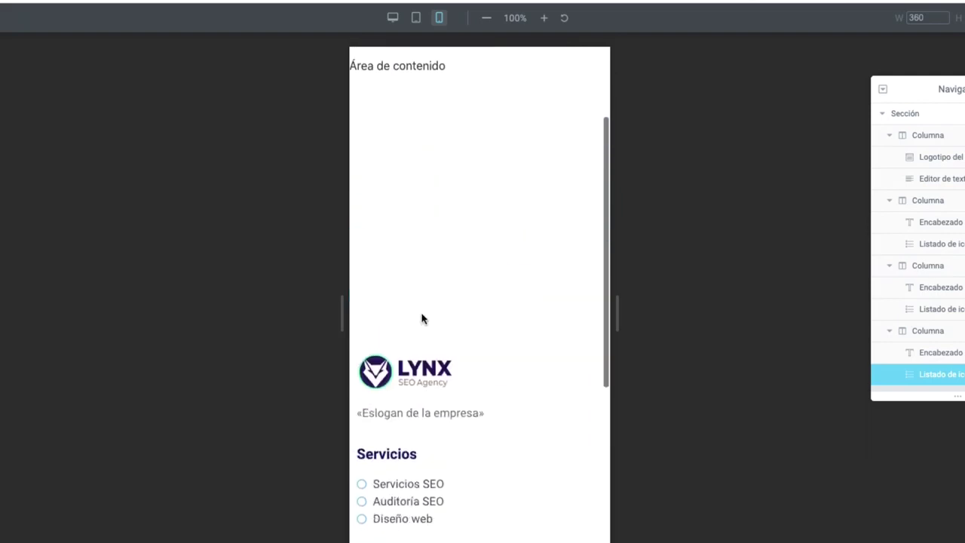
pyautogui.scroll(-5, 422, 319)
pyautogui.click(392, 18)
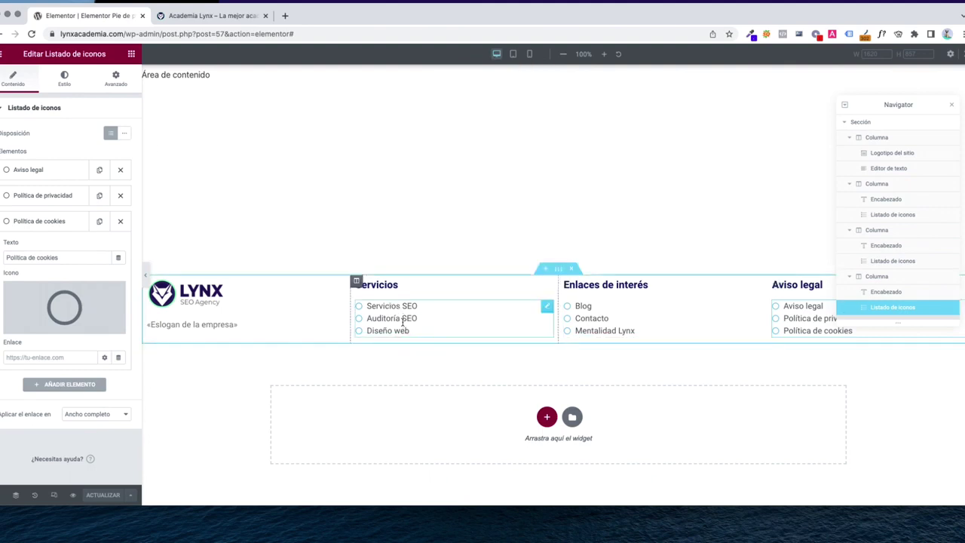
# Link the Servicios SEO item to the Posicionamiento SEO page
pyautogui.click(403, 322)
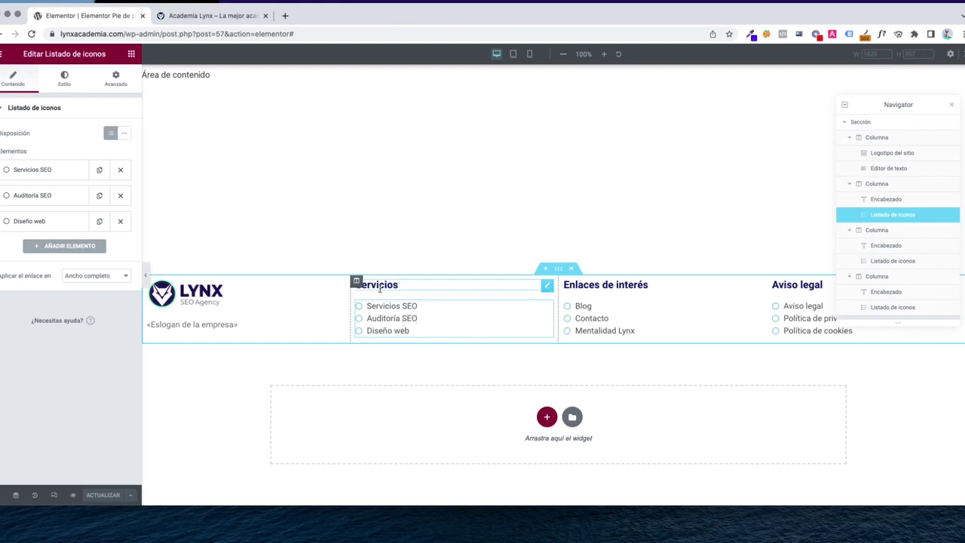
pyautogui.click(50, 178)
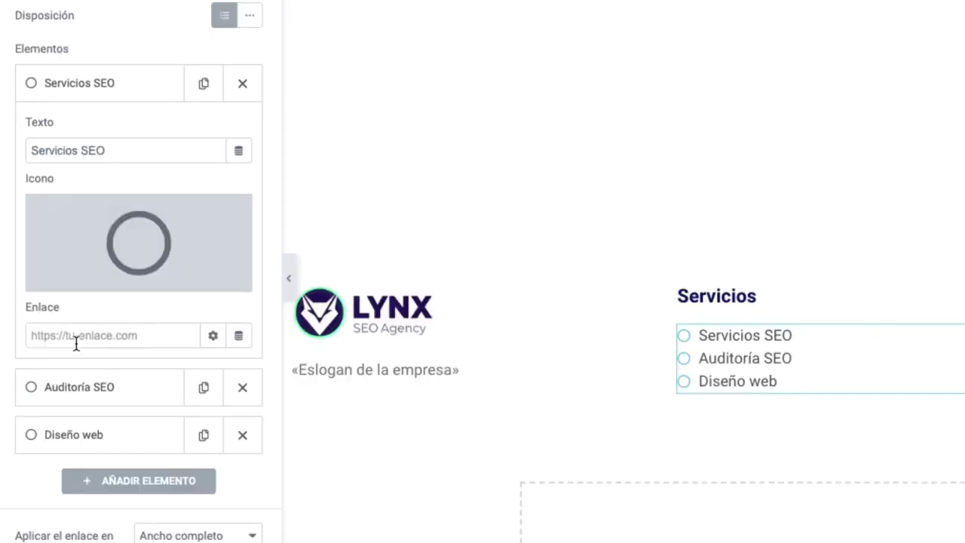
pyautogui.click(76, 338)
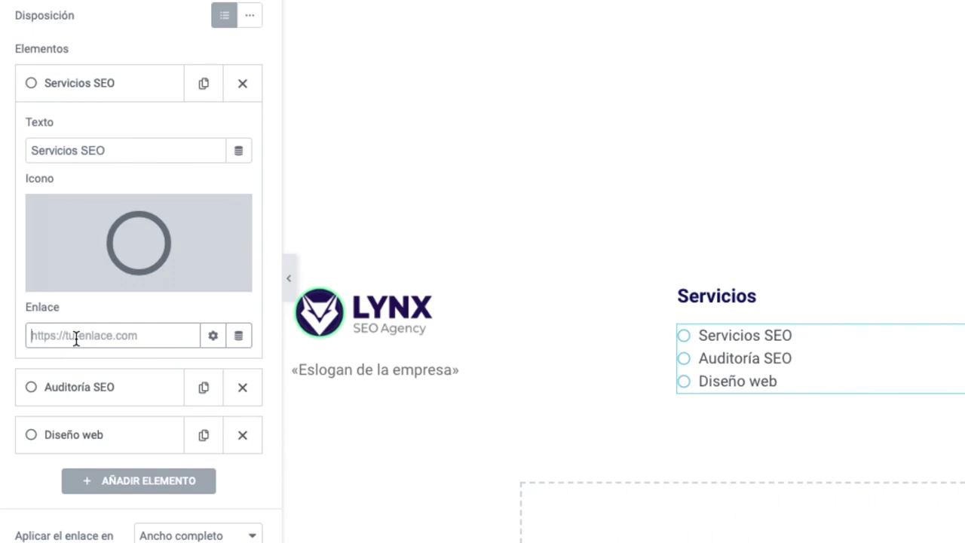
pyautogui.write('seo')
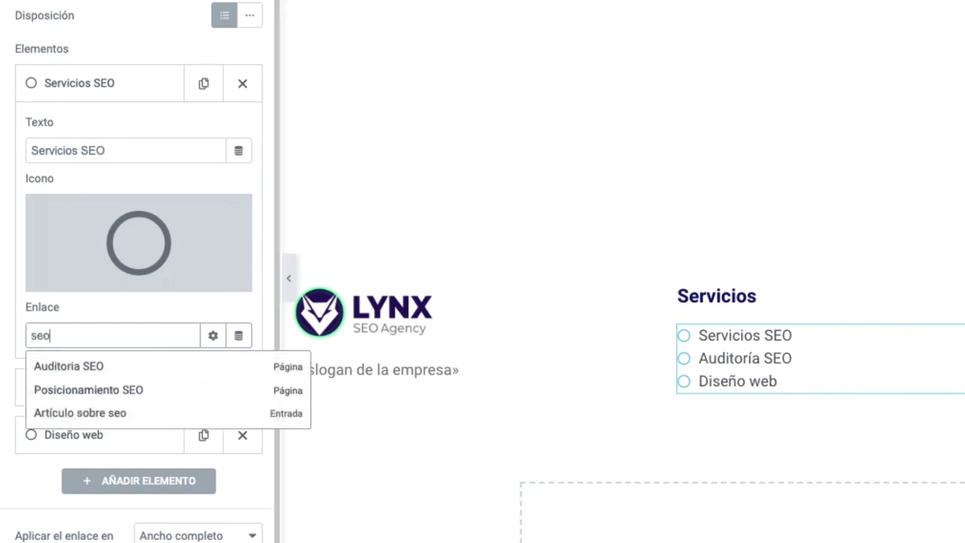
pyautogui.click(79, 394)
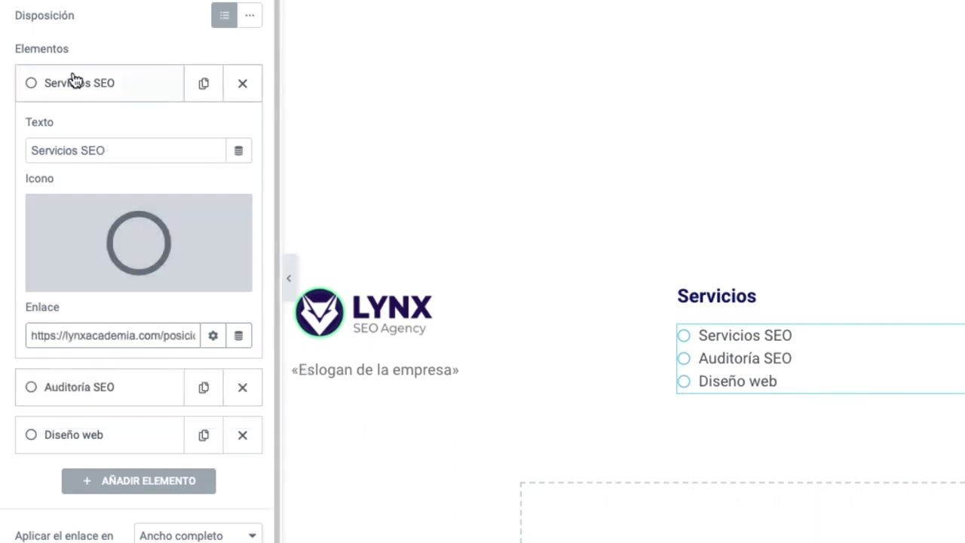
# Link the Auditoría SEO item to the Auditoria SEO page
pyautogui.click(73, 80)
pyautogui.click(71, 136)
pyautogui.click(71, 383)
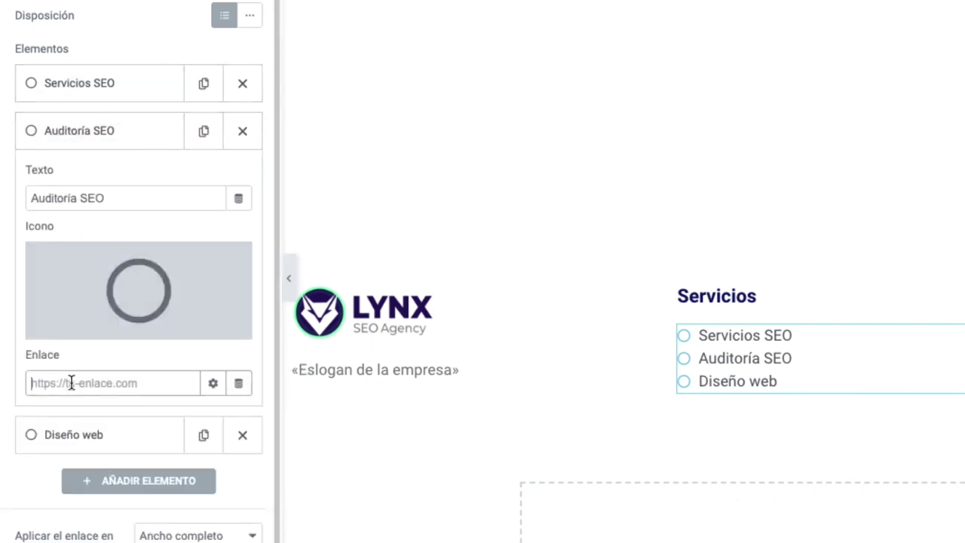
pyautogui.write('auditoria')
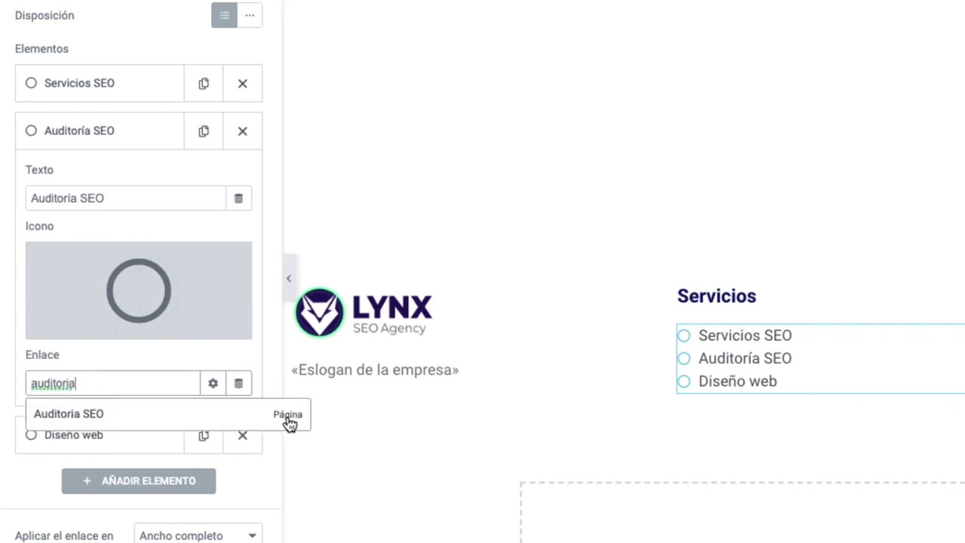
pyautogui.click(124, 422)
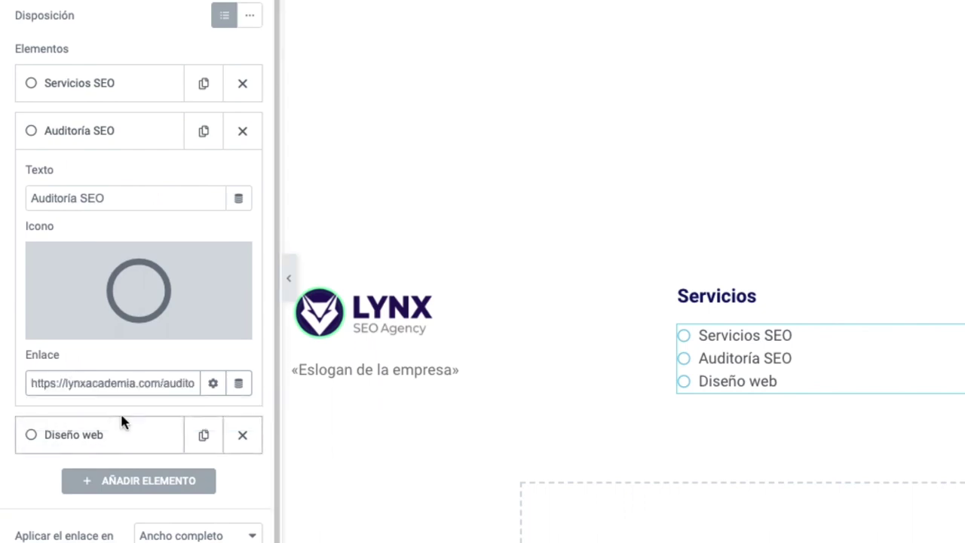
# Link the Diseño web item to the Diseño web page, then switch to the live site
pyautogui.click(113, 439)
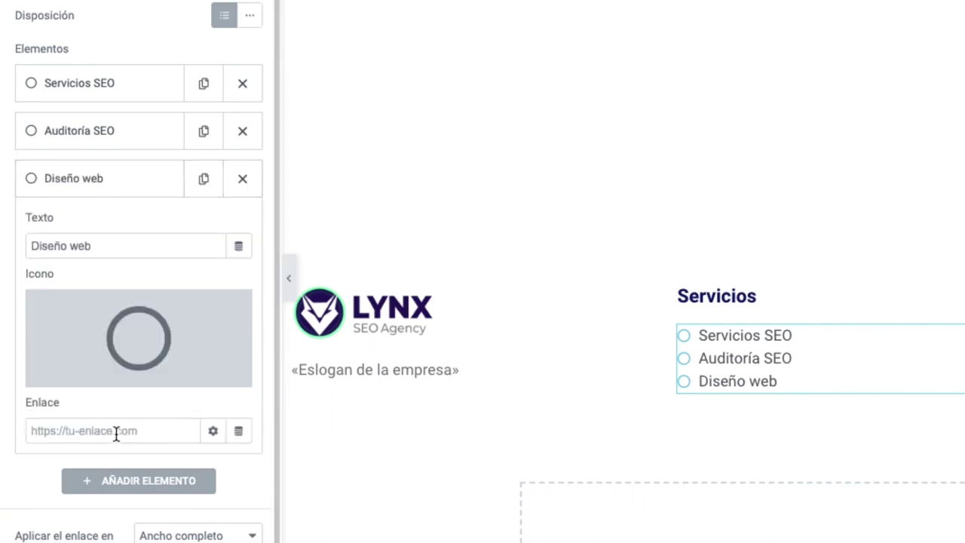
pyautogui.click(117, 431)
pyautogui.write('di')
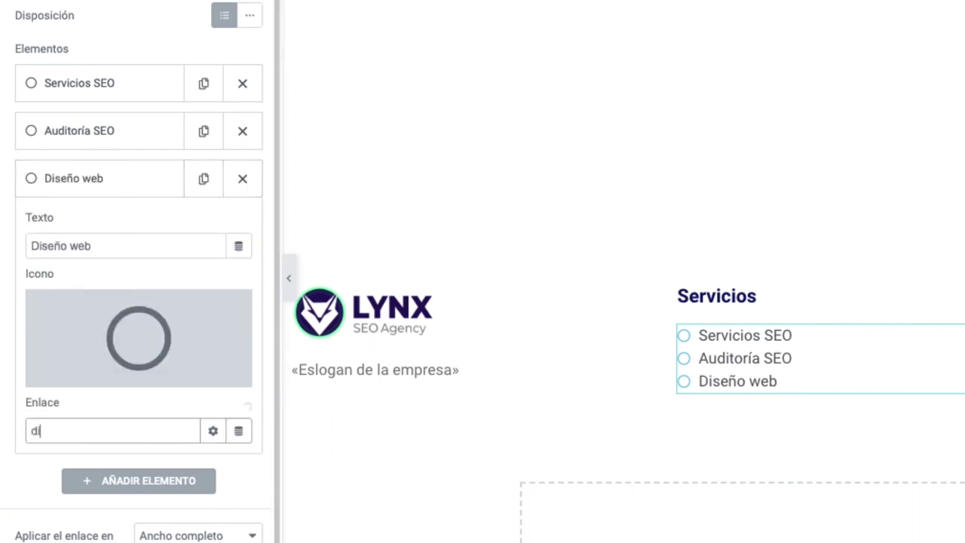
pyautogui.write('seño web')
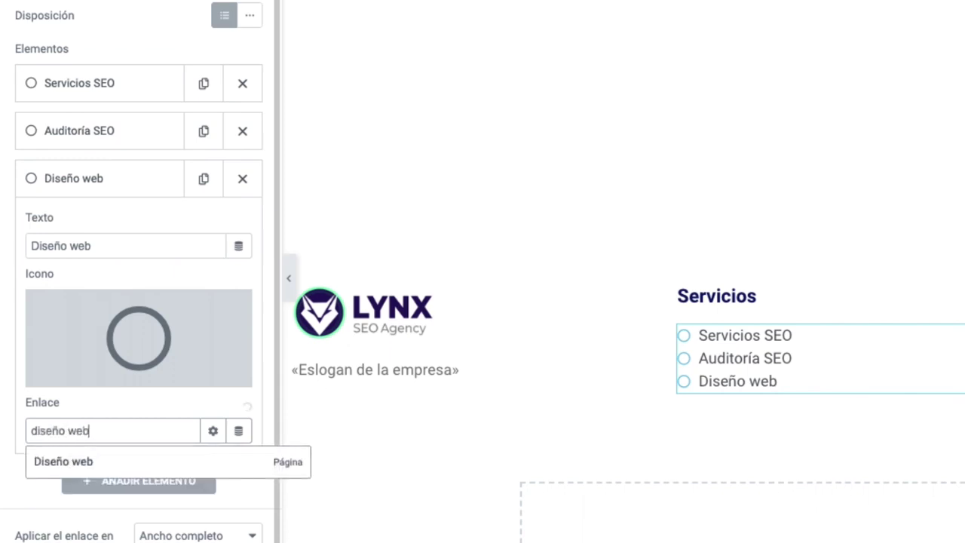
pyautogui.click(110, 460)
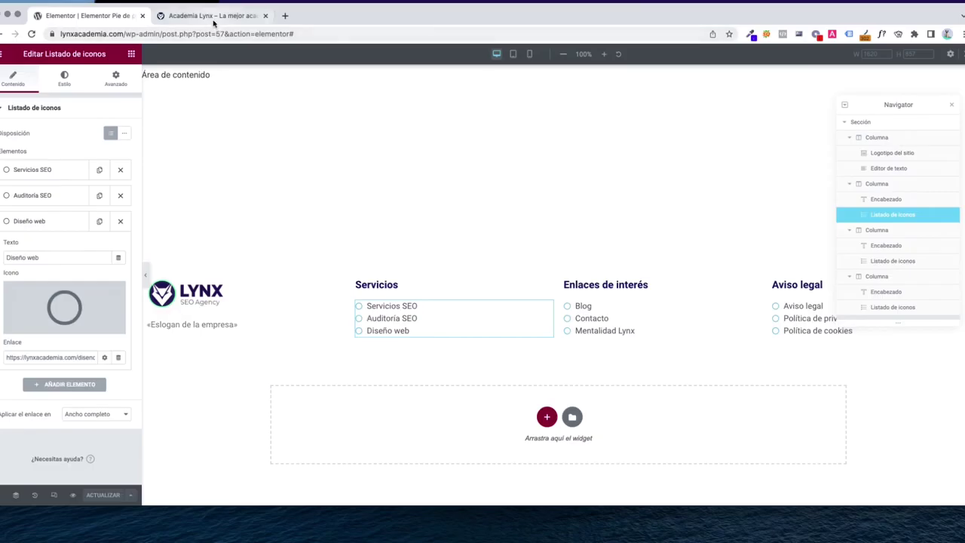
pyautogui.click(213, 17)
# Reload the live site, follow the footer's Diseño web link, then return to Elementor
pyautogui.press('super+r')
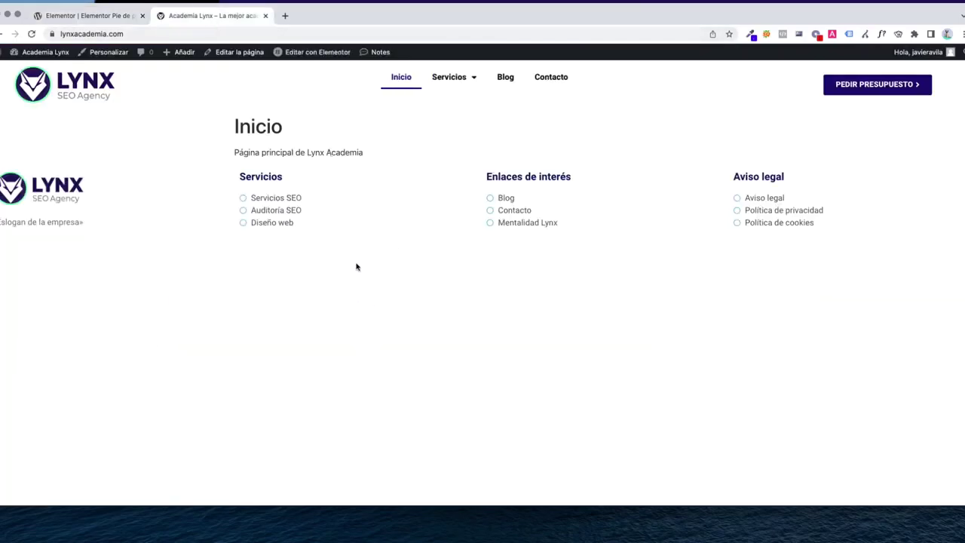
pyautogui.click(276, 223)
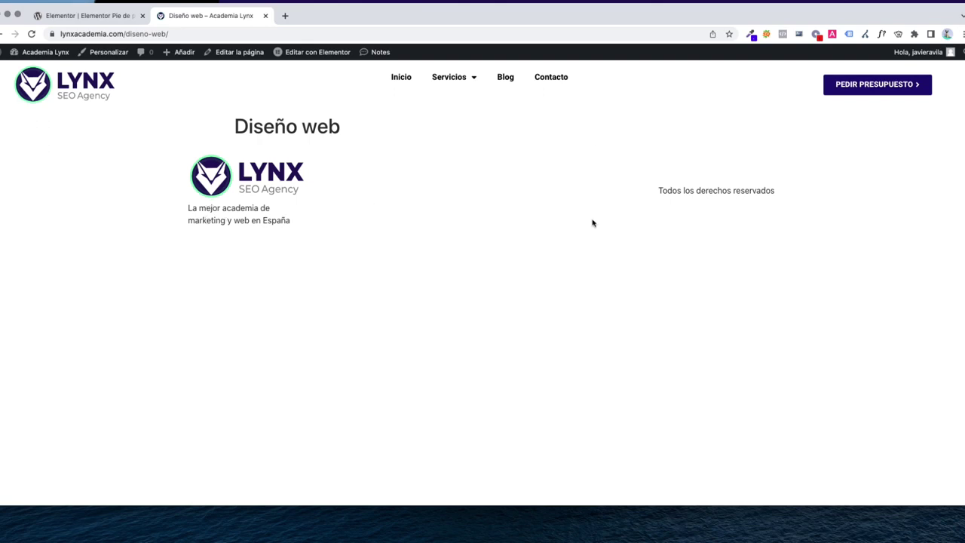
pyautogui.press('super+r')
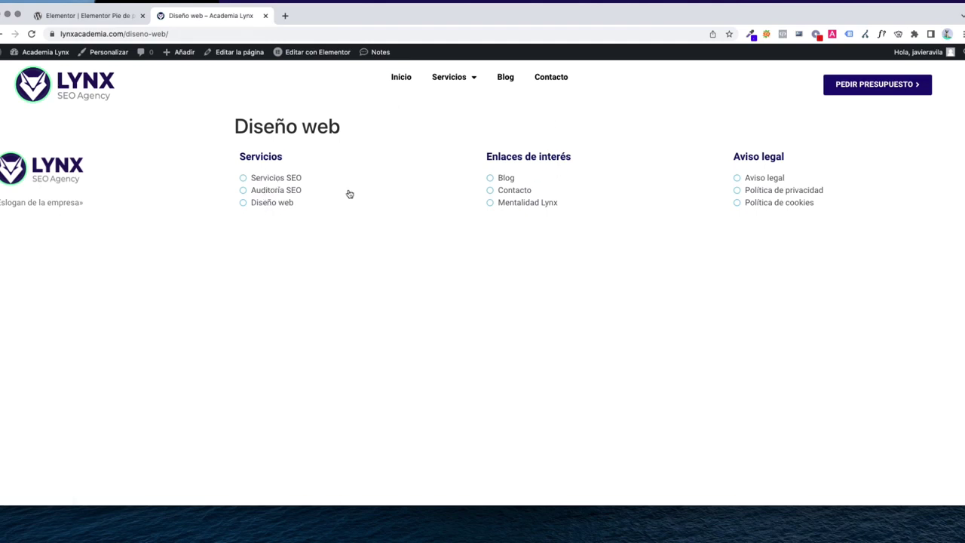
pyautogui.click(101, 17)
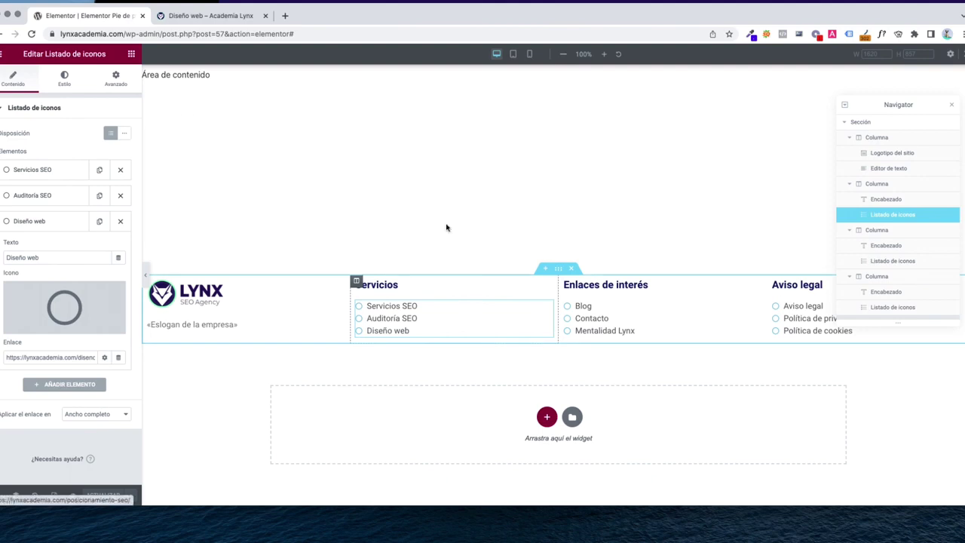
# Add a 'Lynx SEO Agency' line with the agency's street address below the footer slogan
pyautogui.click(201, 334)
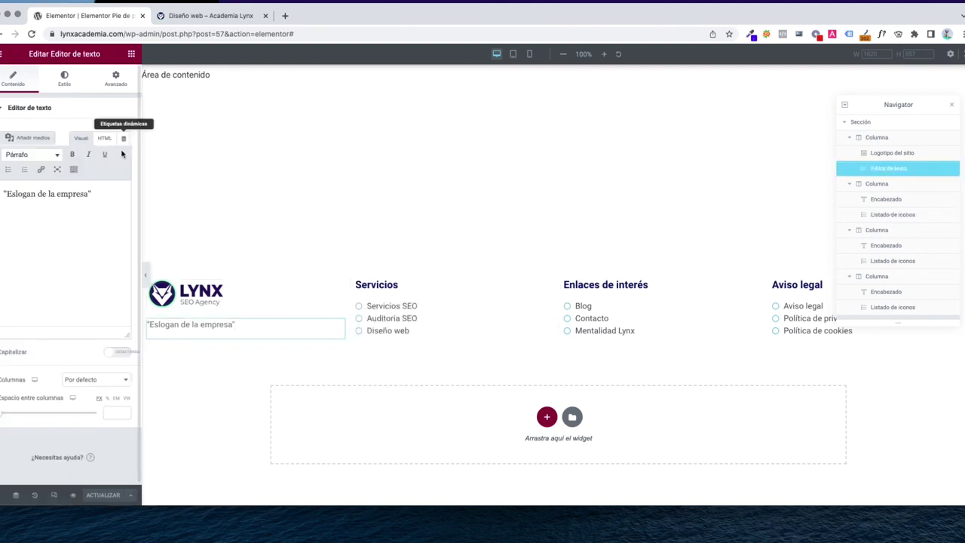
pyautogui.click(92, 194)
pyautogui.press('Return')
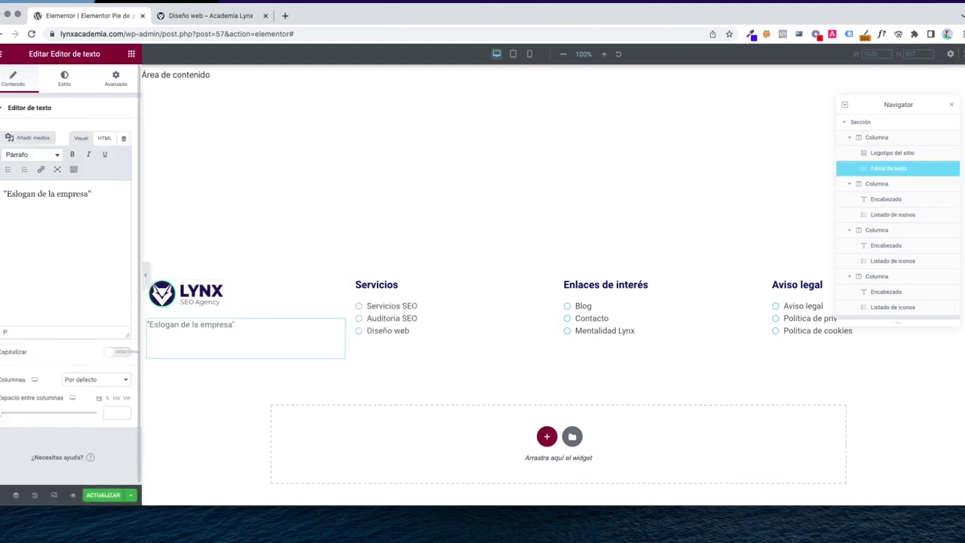
pyautogui.write('Lynx SEO Agency')
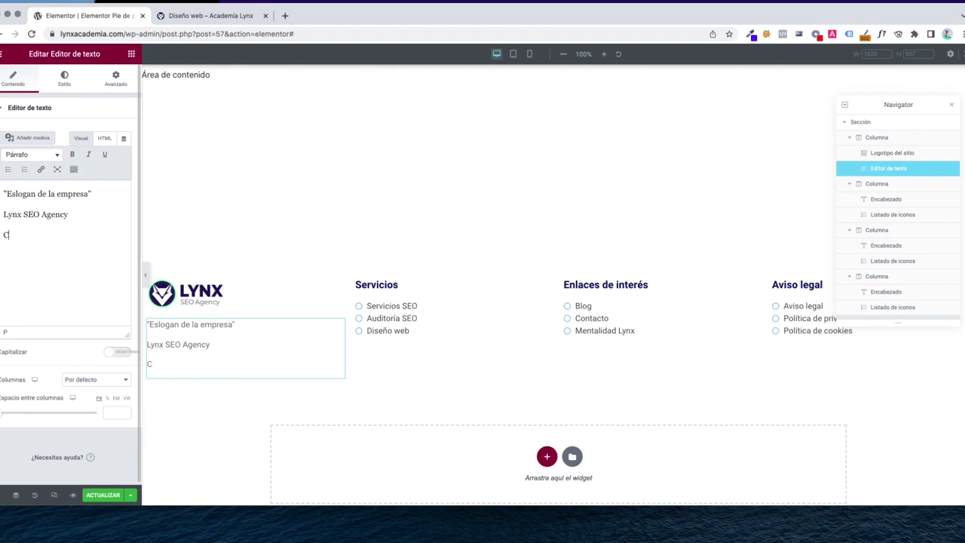
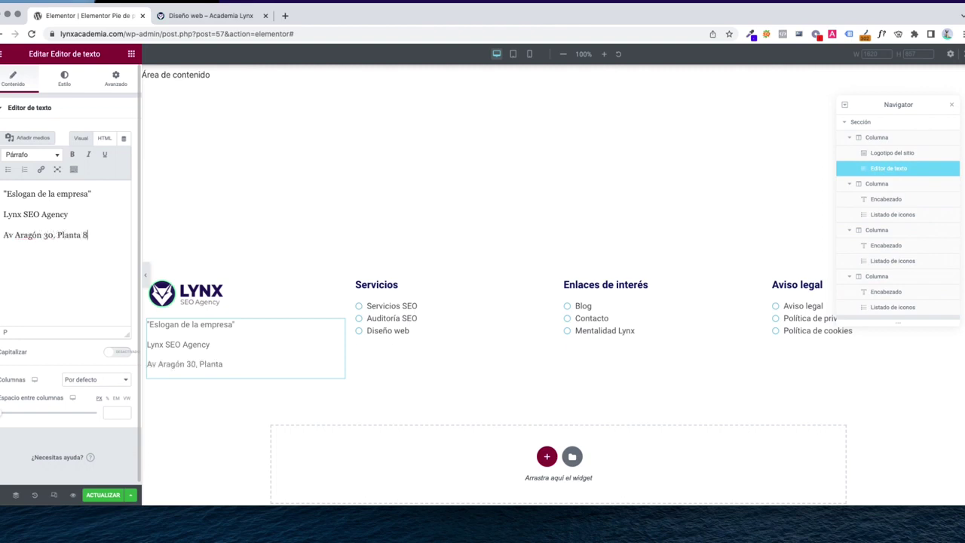
pyautogui.press('Return')
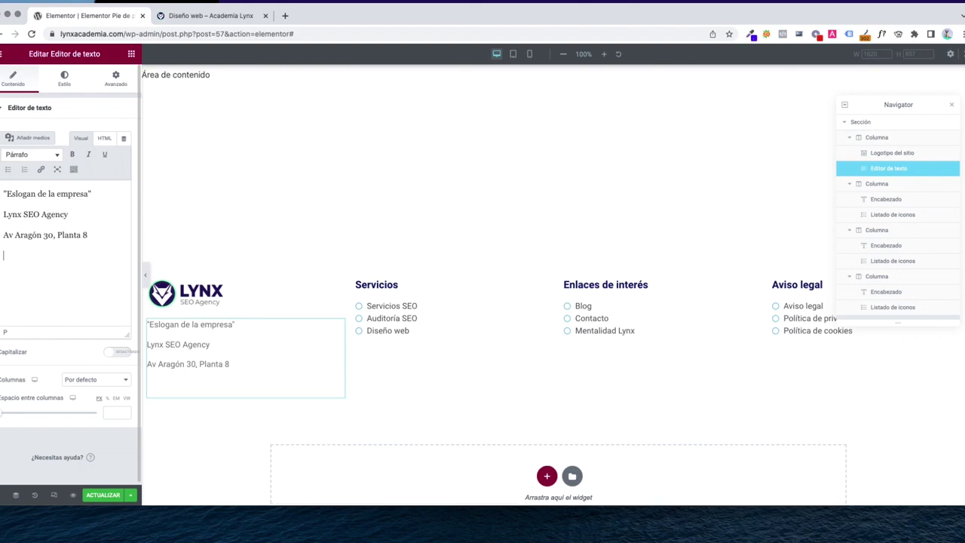
pyautogui.press('BackSpace')
pyautogui.write('.')
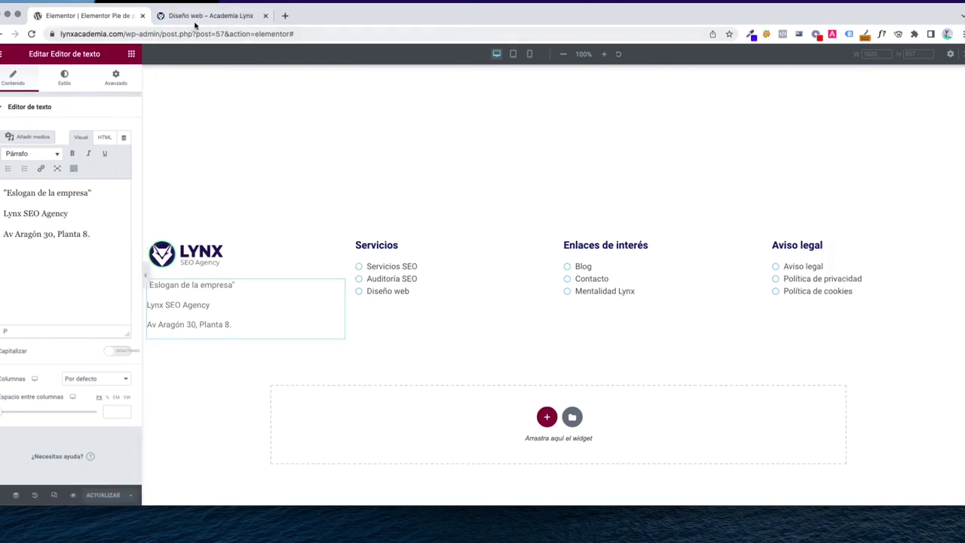
# Reload the live Diseño web page to check the updated footer, then return to the editor
pyautogui.click(197, 17)
pyautogui.press('super+r')
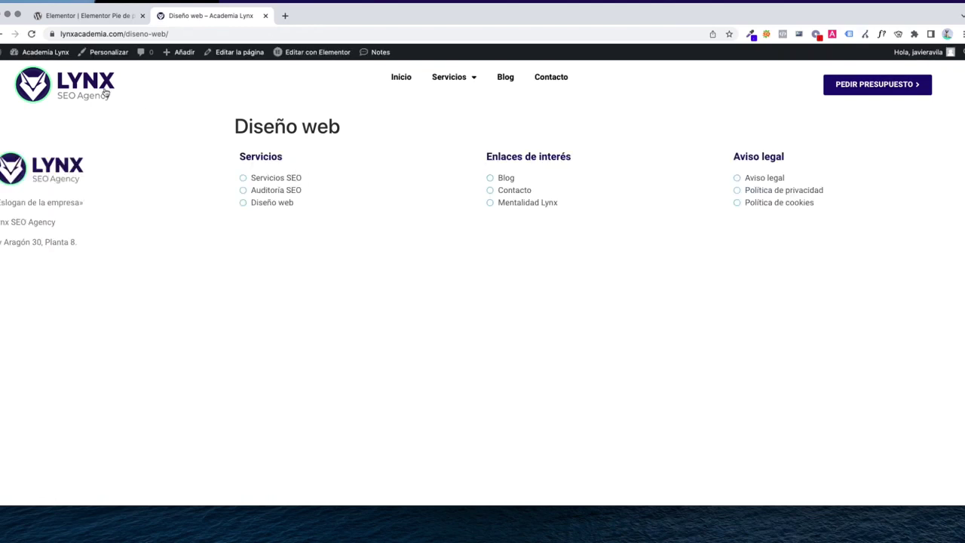
pyautogui.click(95, 18)
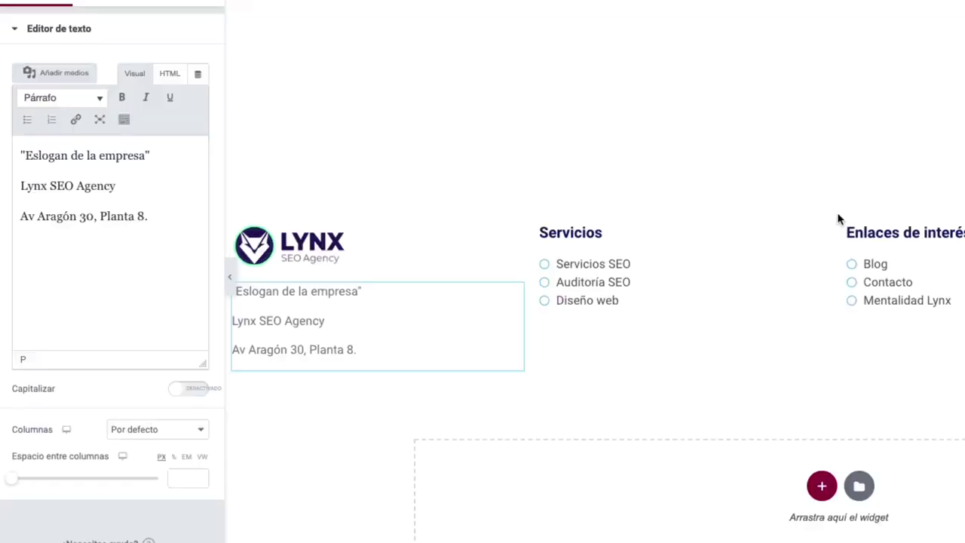
# Set the footer section's content width to Caja, save with ACTUALIZAR, and reload the live site
pyautogui.click(553, 234)
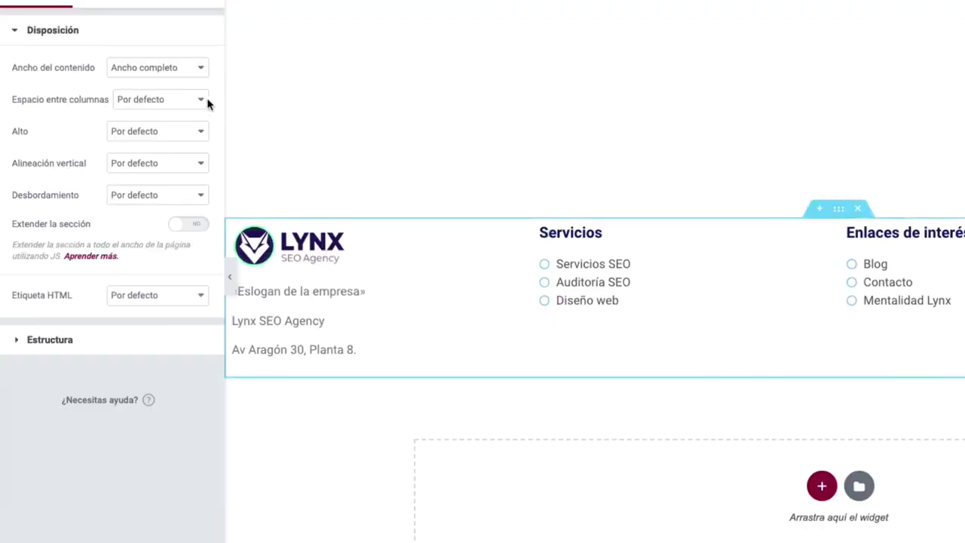
pyautogui.click(157, 75)
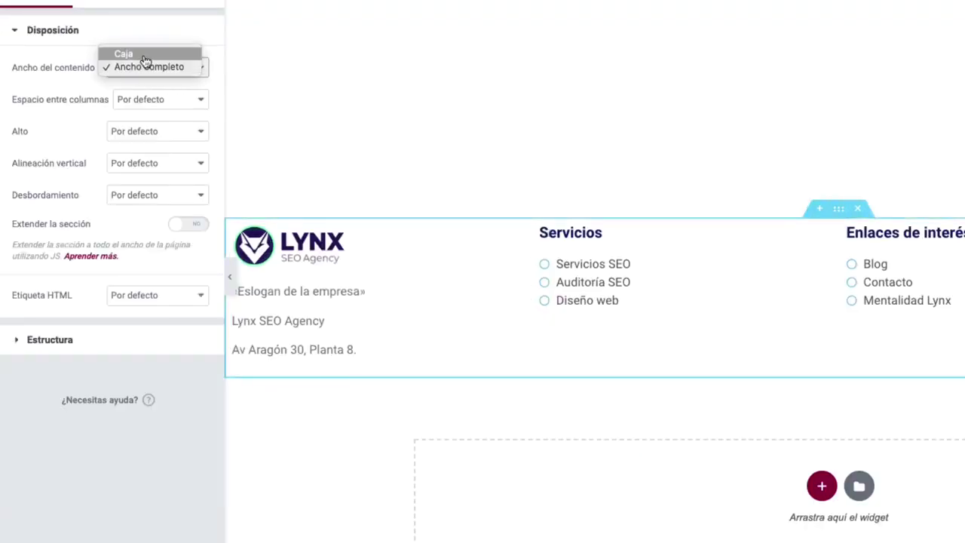
pyautogui.click(132, 55)
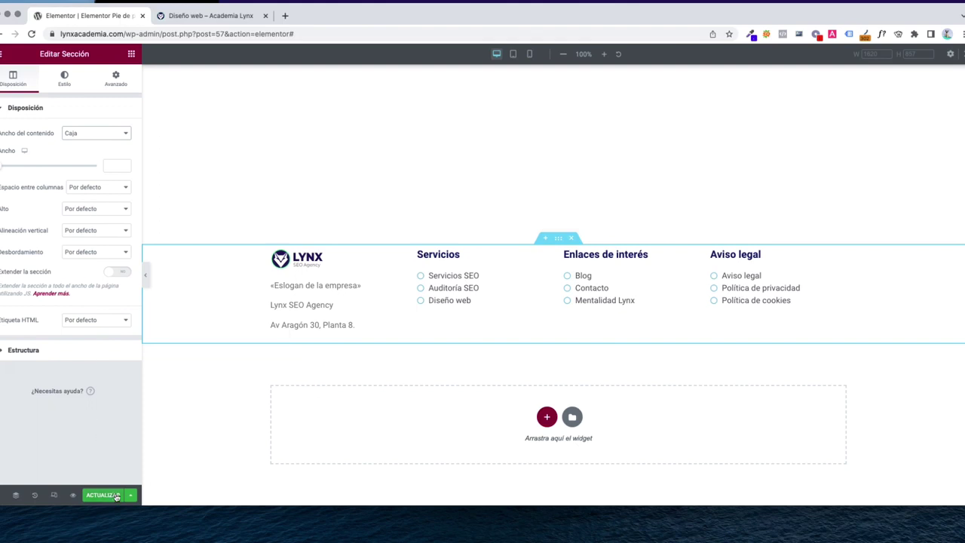
pyautogui.click(116, 496)
pyautogui.click(212, 17)
pyautogui.press('super+r')
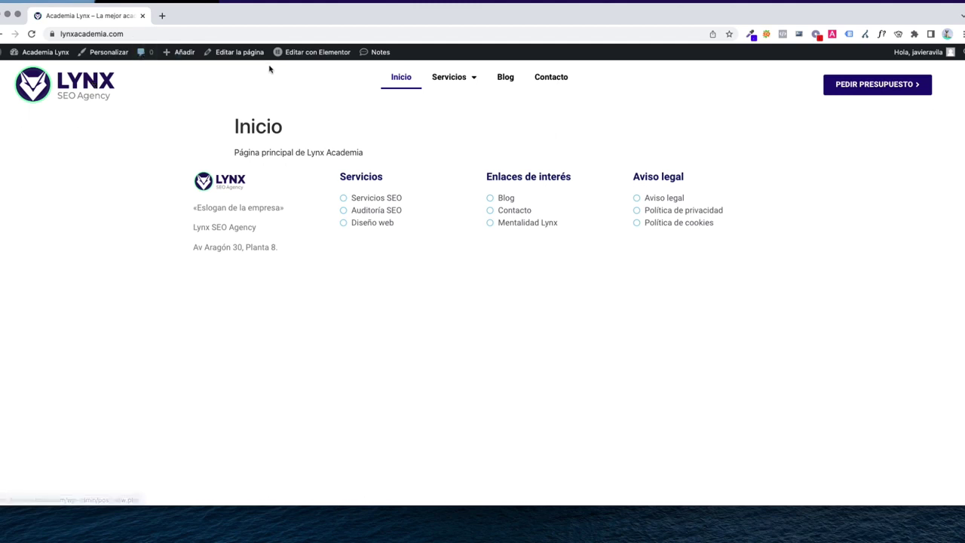
# Open Inicio with 'Editar la página' and switch it to 'Editar con Elementor'
pyautogui.moveTo(301, 52)
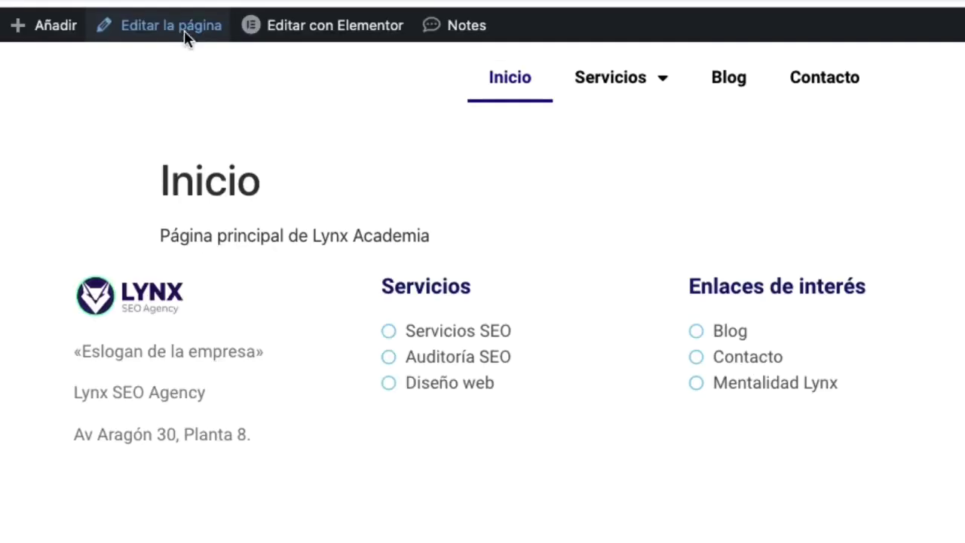
pyautogui.click(184, 31)
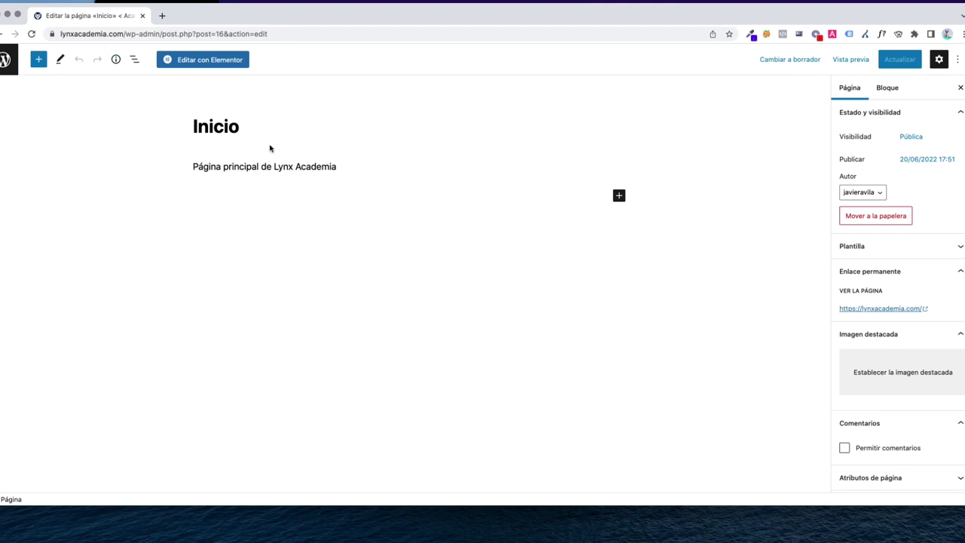
pyautogui.click(199, 69)
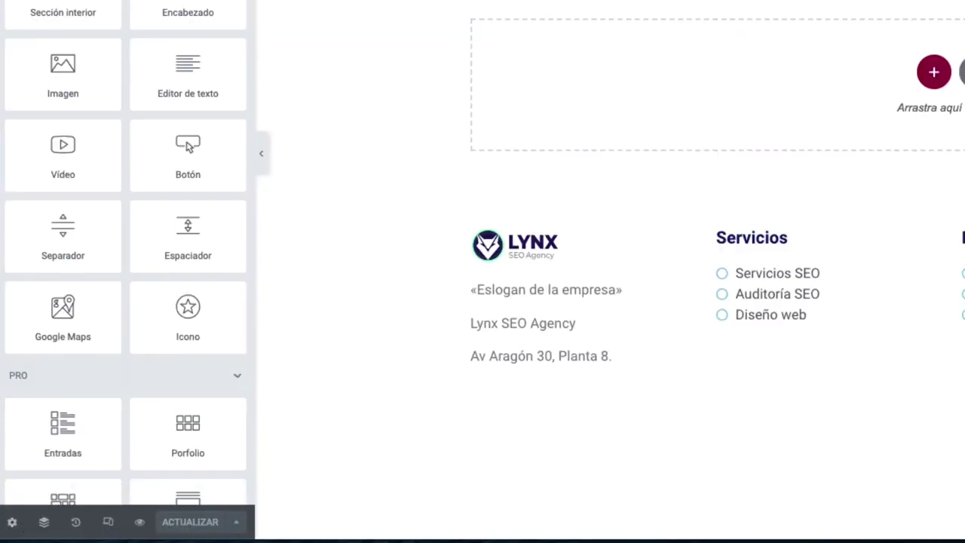
# Hide the Inicio page title with 'Esconder título' and delete the intro text section
pyautogui.click(12, 522)
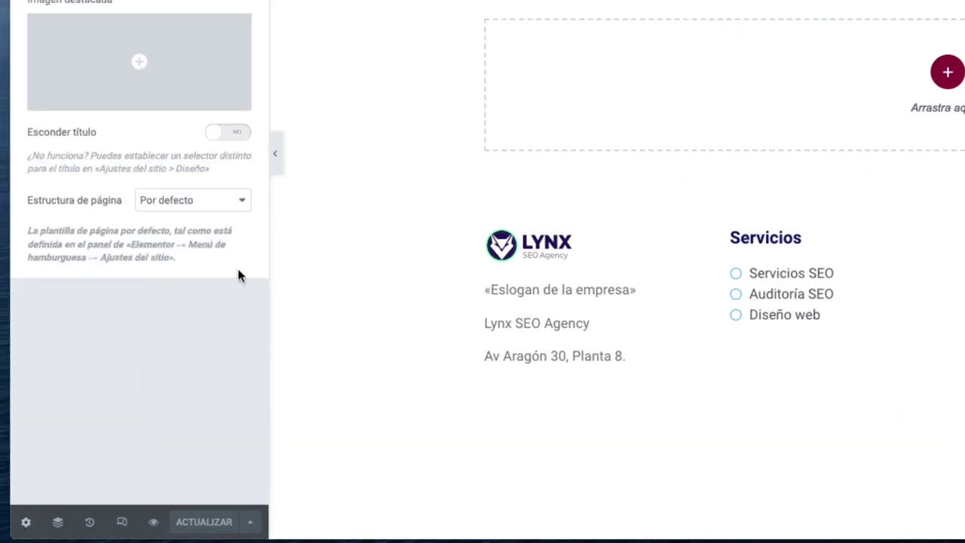
pyautogui.click(226, 133)
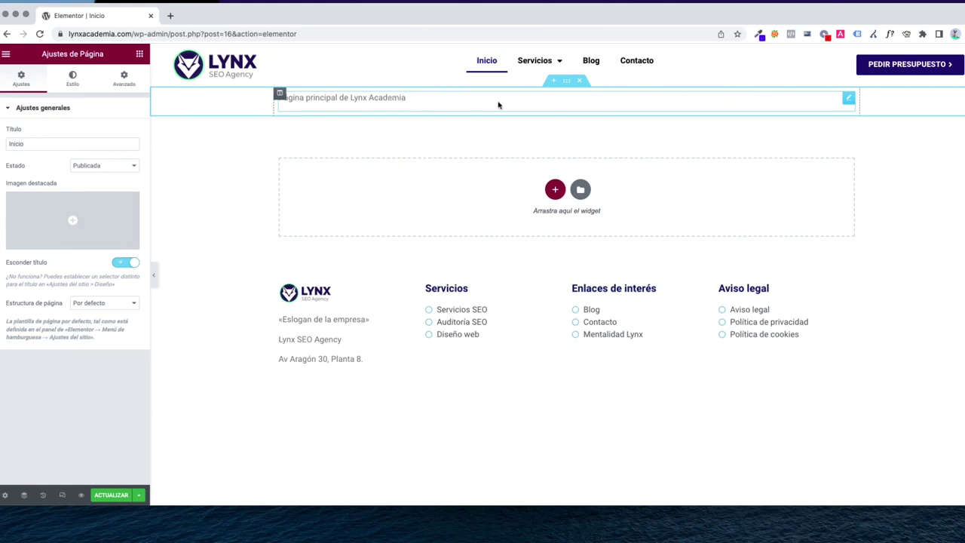
pyautogui.click(579, 81)
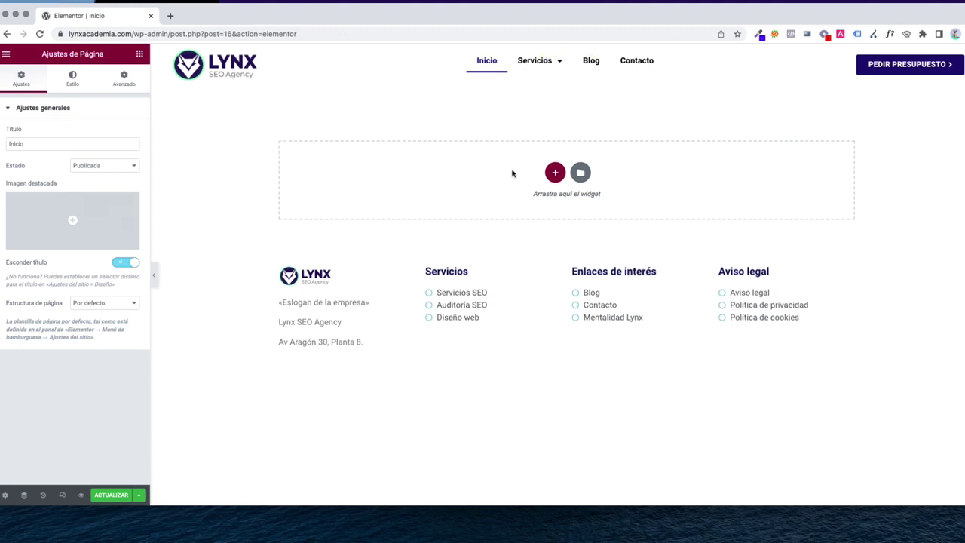
# Add a two-column section at the top and begin entering its margin
pyautogui.click(559, 179)
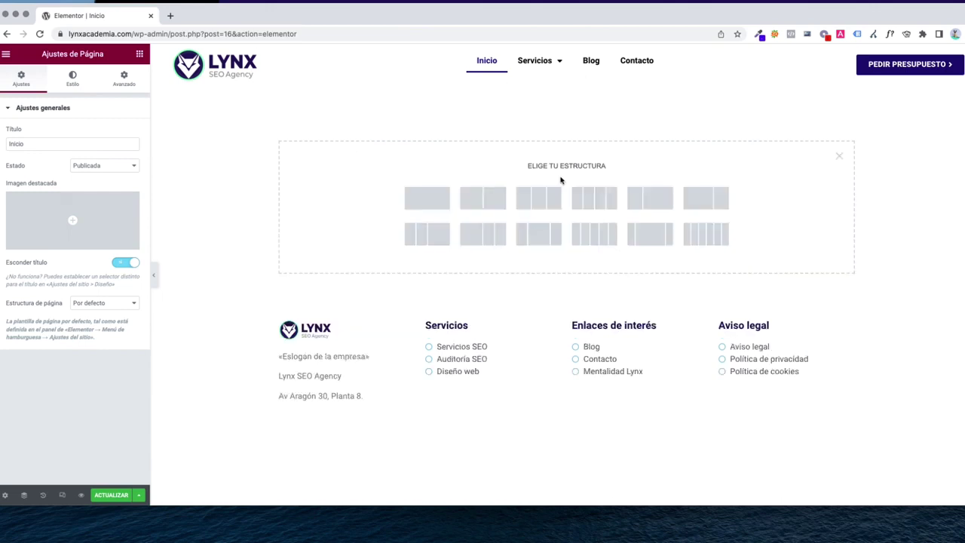
pyautogui.click(479, 201)
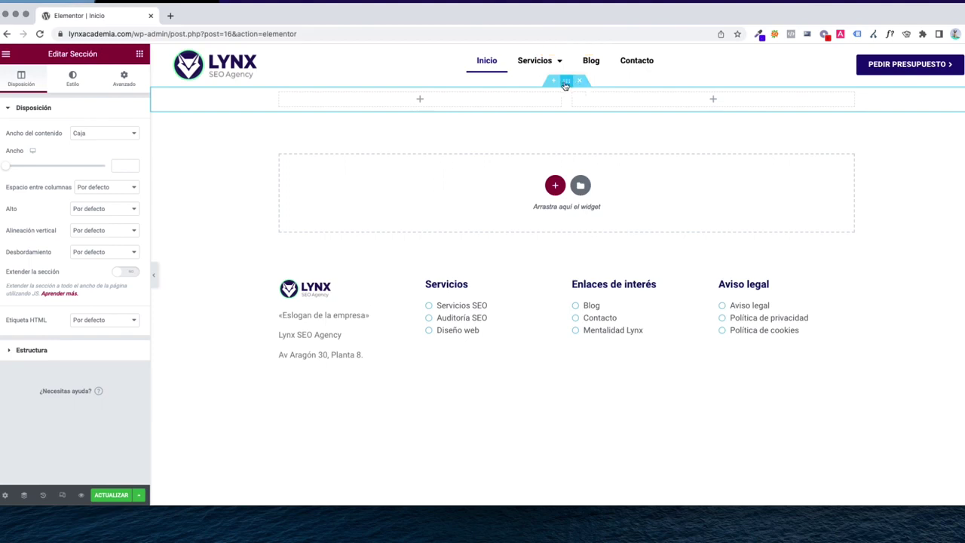
pyautogui.click(123, 80)
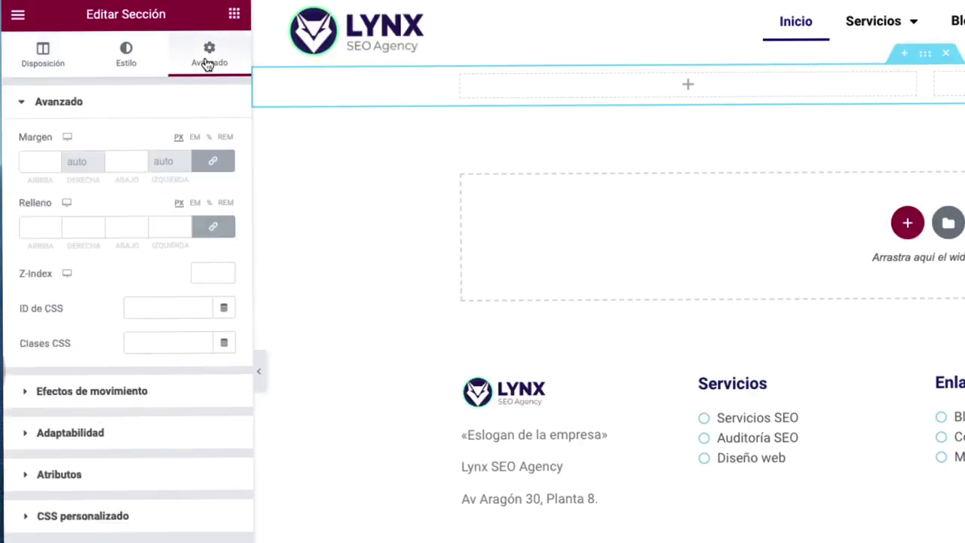
pyautogui.click(34, 162)
pyautogui.write('5')
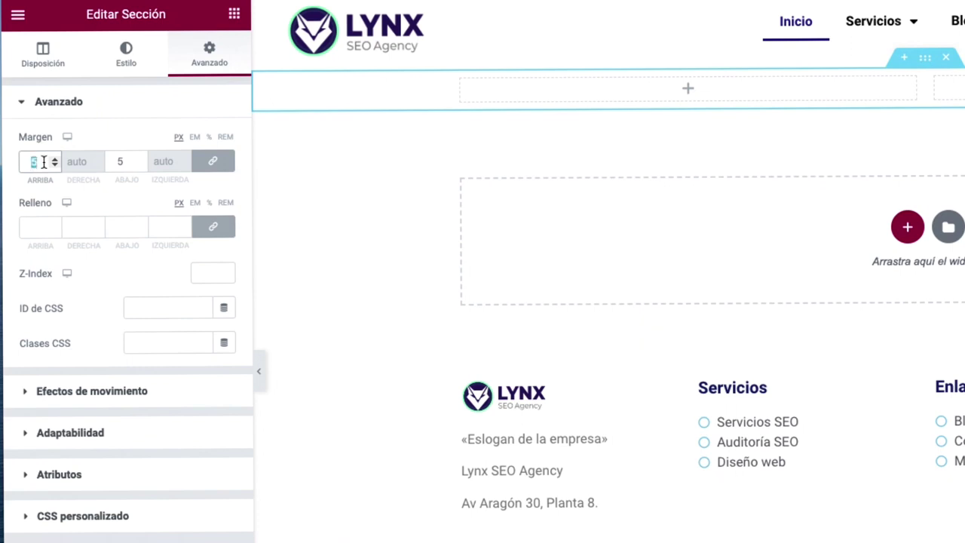
pyautogui.write('60')
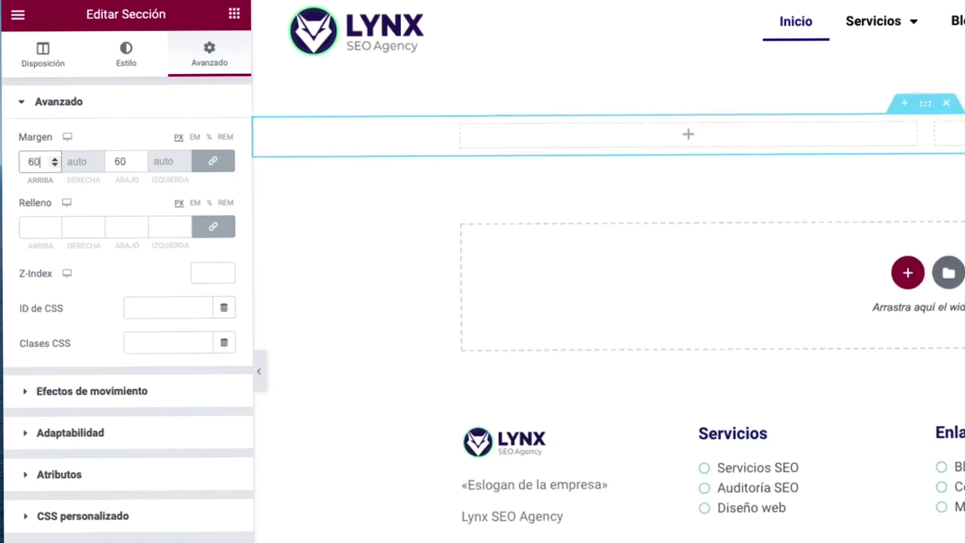
# Set the section's top and bottom margin to 10 px and linked padding to 40 px
pyautogui.press('Tab')
pyautogui.click(34, 227)
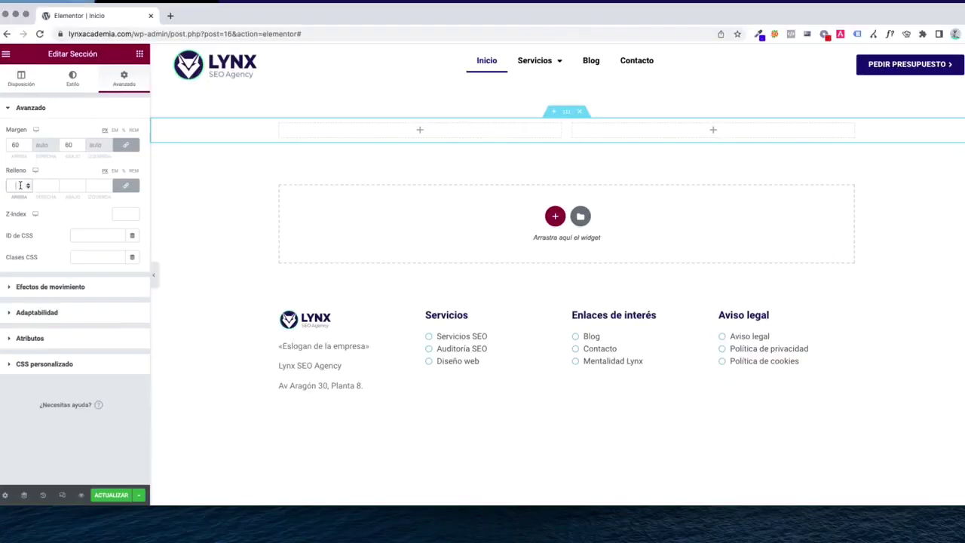
pyautogui.write('20')
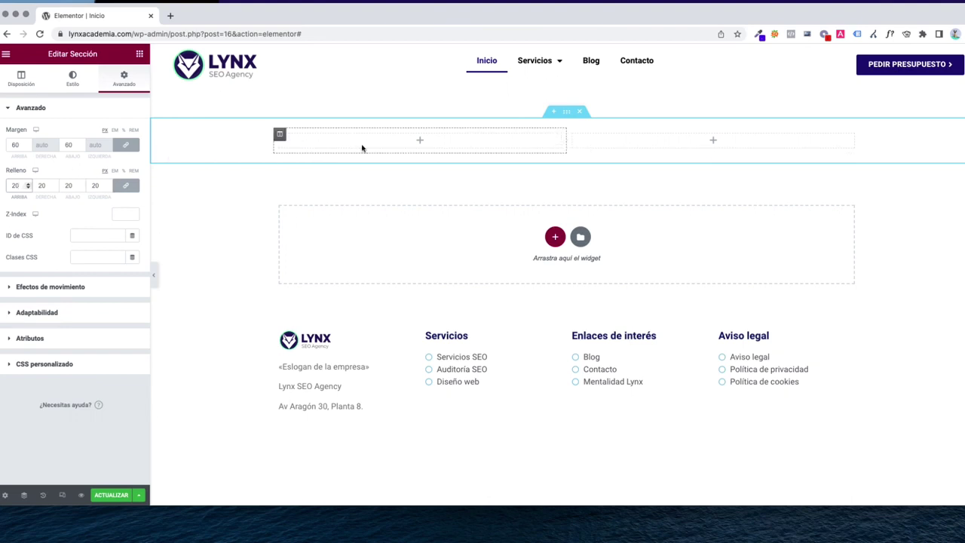
pyautogui.click(18, 144)
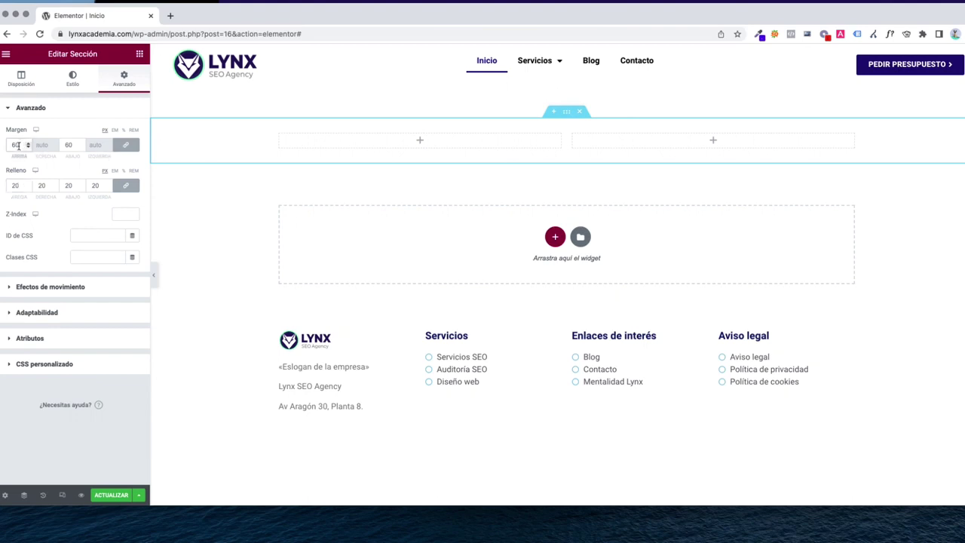
pyautogui.press('Up')
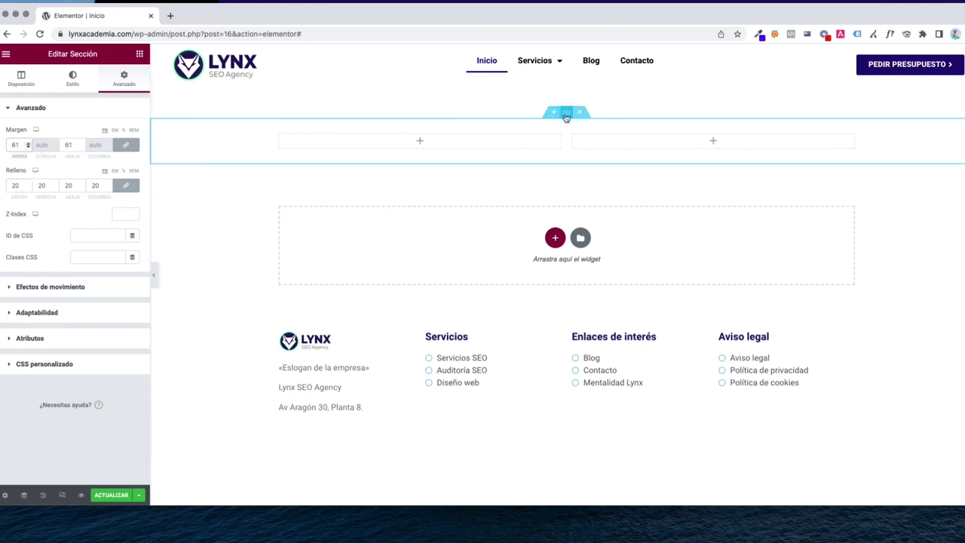
pyautogui.write('10')
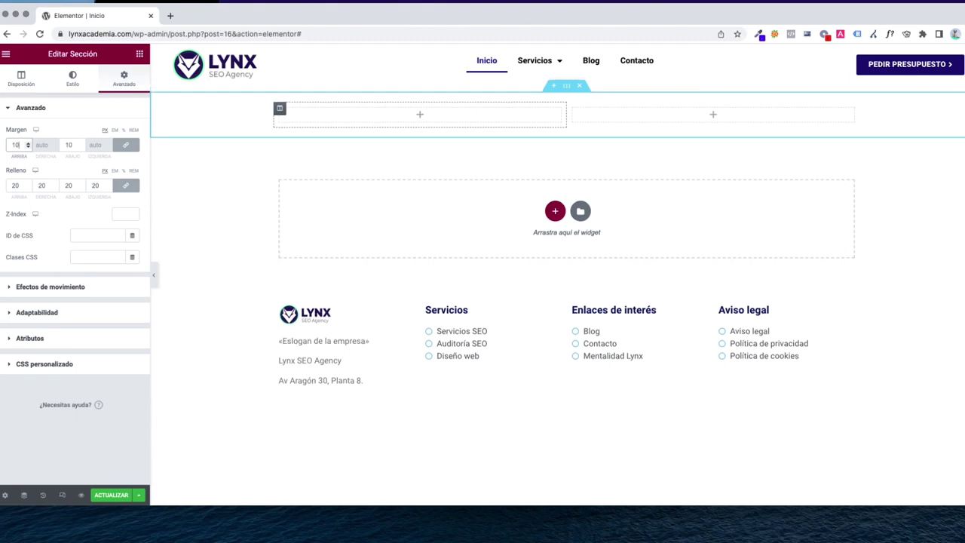
pyautogui.click(17, 185)
pyautogui.press('Up')
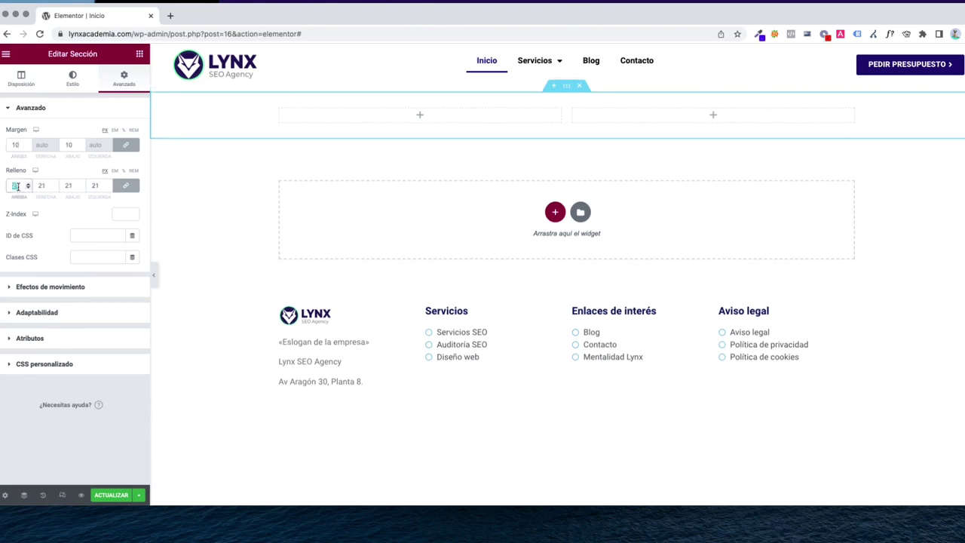
pyautogui.write('40')
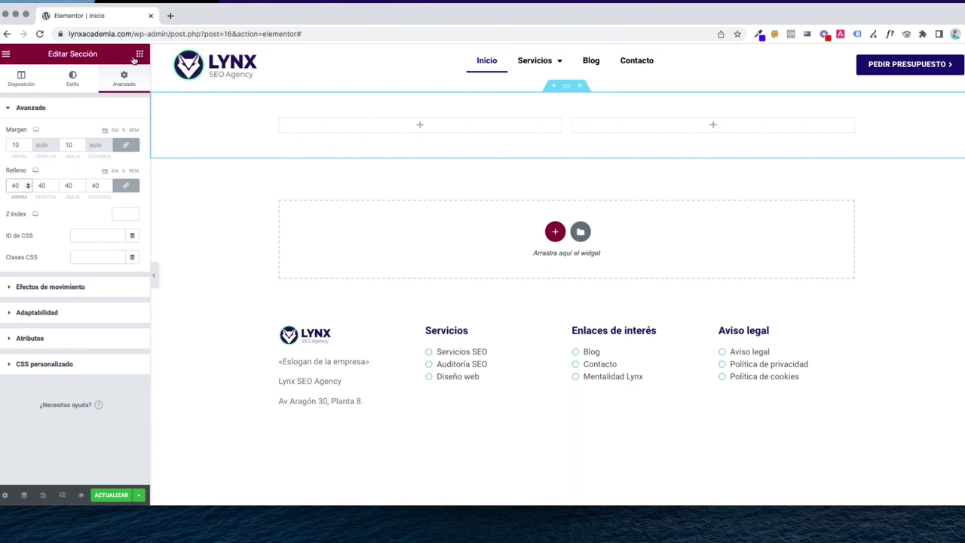
pyautogui.click(139, 55)
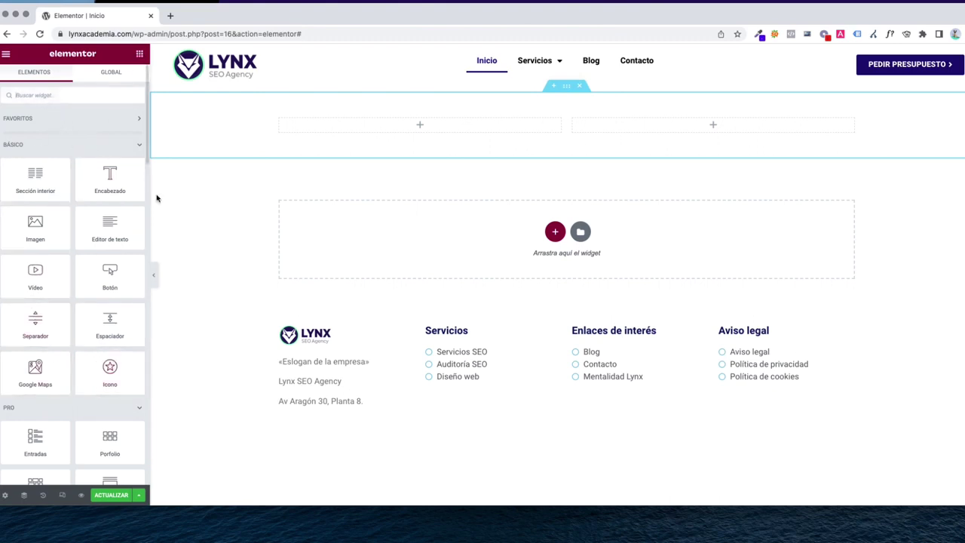
# Place an Imagen widget showing agencia-seo.png in the right column and a heading in the left
pyautogui.click(42, 94)
pyautogui.write('imagen')
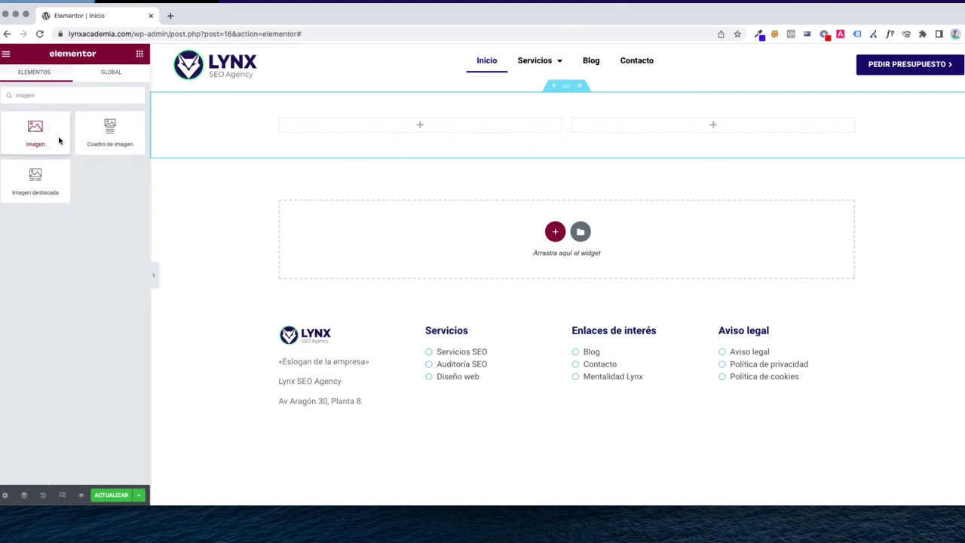
pyautogui.moveTo(59, 141); pyautogui.dragTo(717, 125)
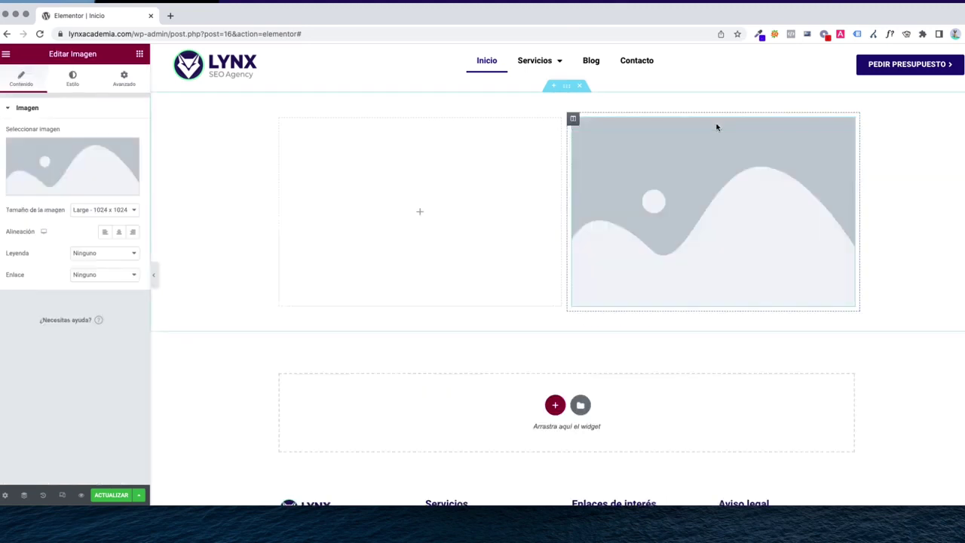
pyautogui.click(76, 187)
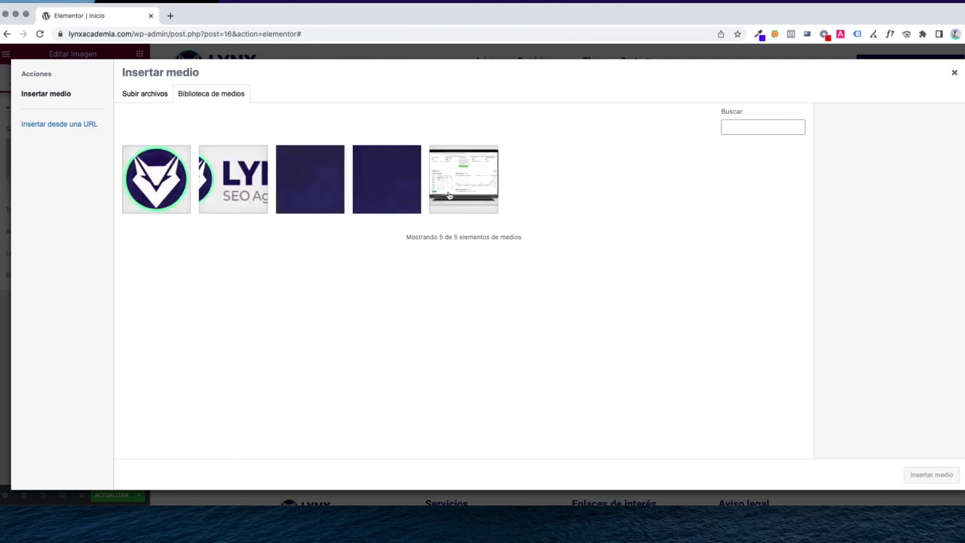
pyautogui.click(448, 195)
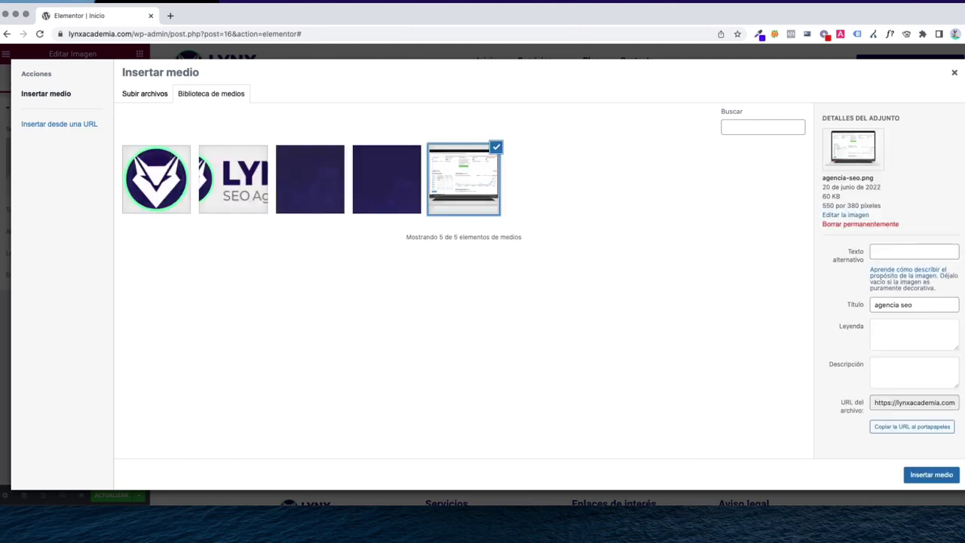
pyautogui.click(935, 475)
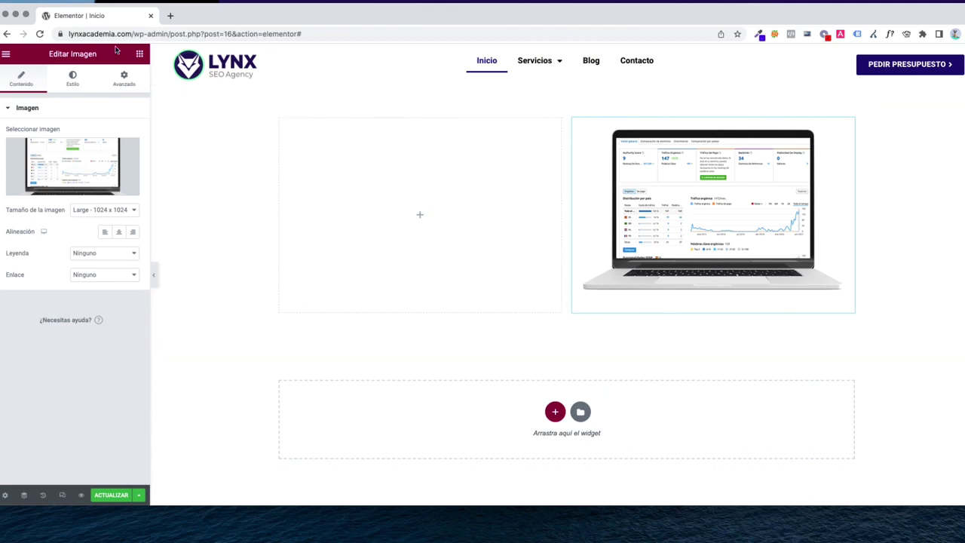
pyautogui.click(140, 54)
pyautogui.moveTo(103, 188); pyautogui.dragTo(392, 178)
# Retitle the heading 'Lynx SEO Agency', colour it dark navy and set its size to 50
pyautogui.click(80, 147)
pyautogui.press('super+a')
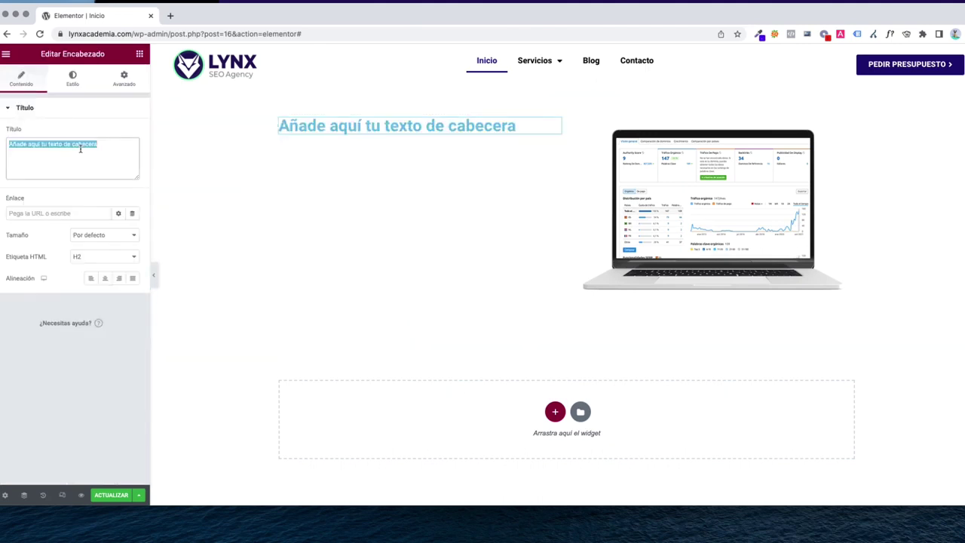
pyautogui.write('Lynx SEO')
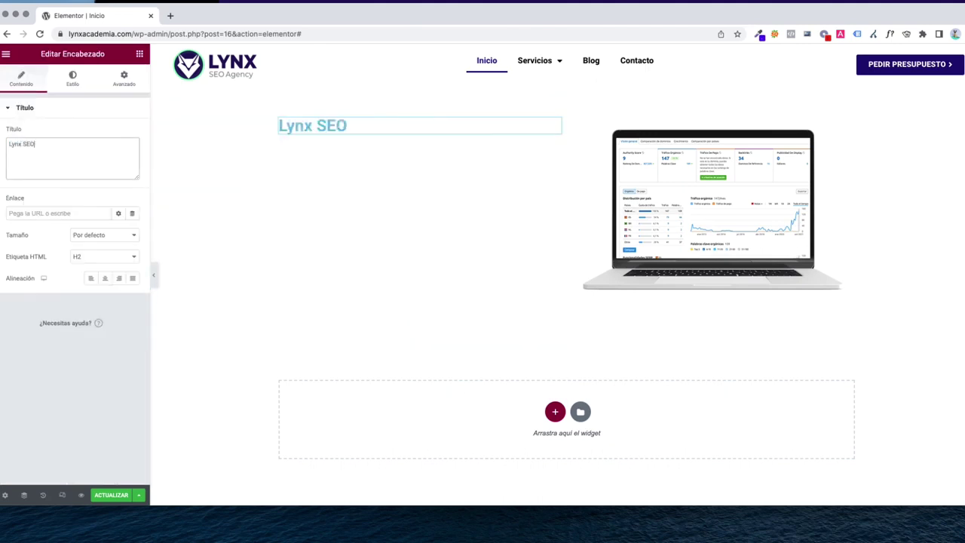
pyautogui.write(' Agency')
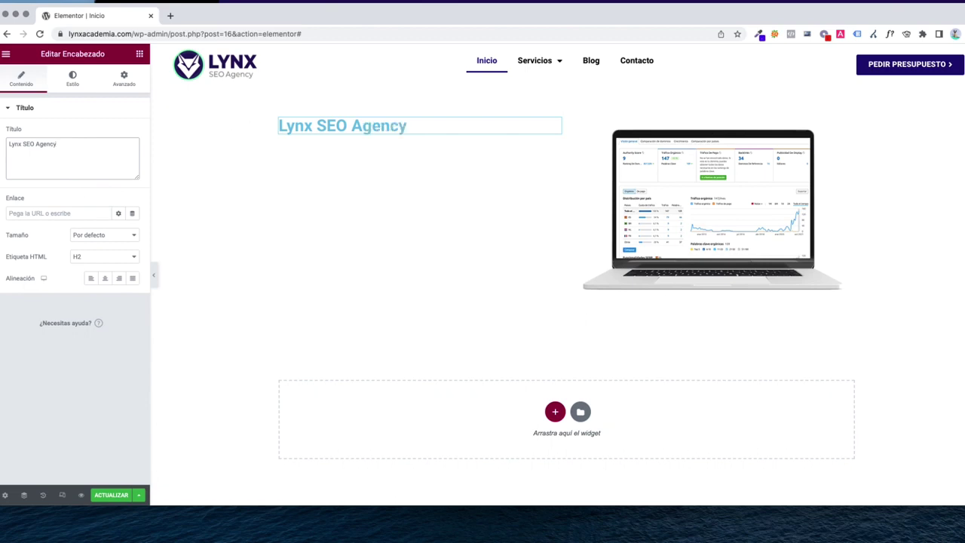
pyautogui.click(72, 78)
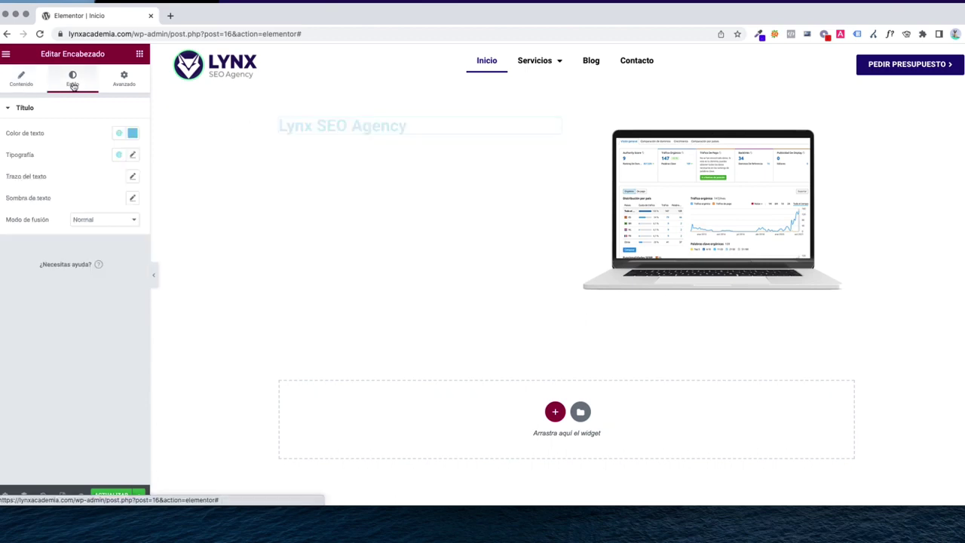
pyautogui.click(132, 133)
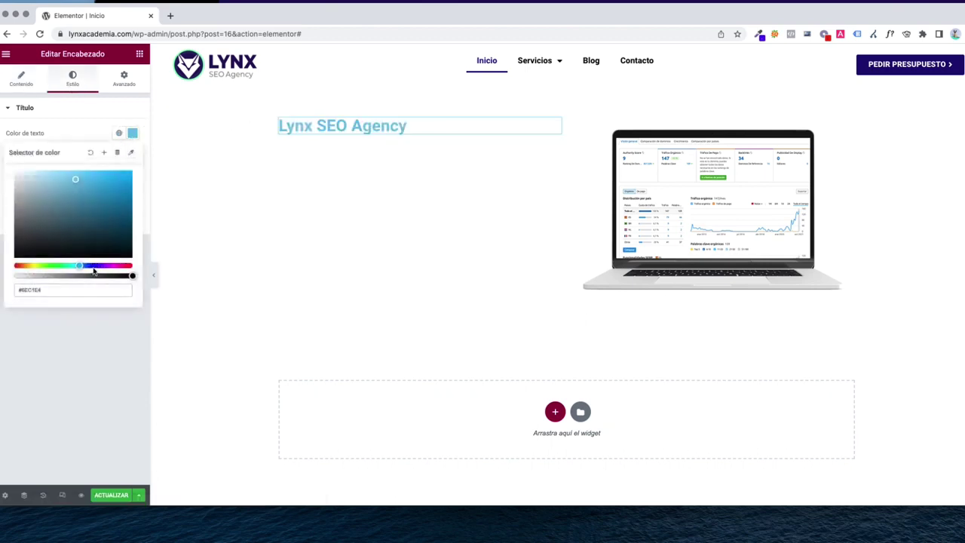
pyautogui.click(91, 152)
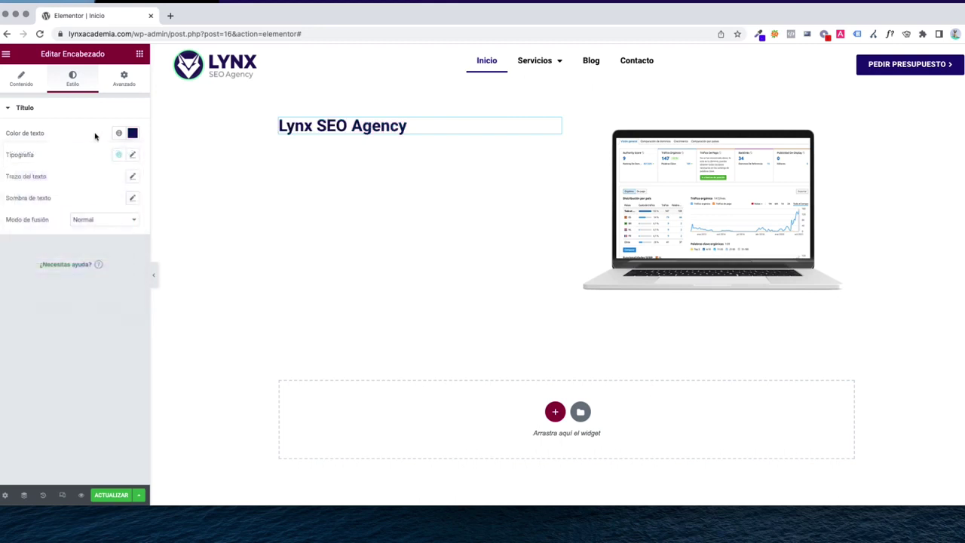
pyautogui.click(132, 154)
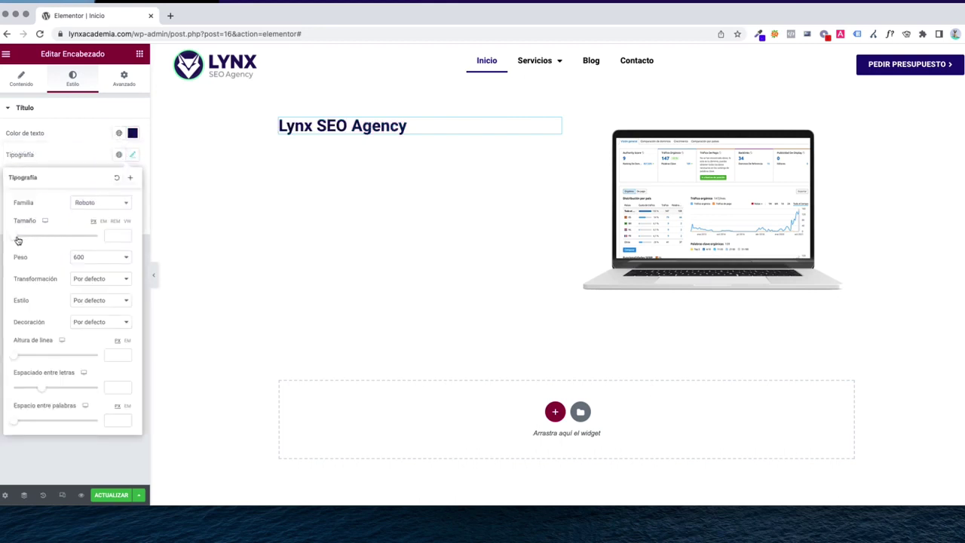
pyautogui.moveTo(18, 240); pyautogui.dragTo(38, 238)
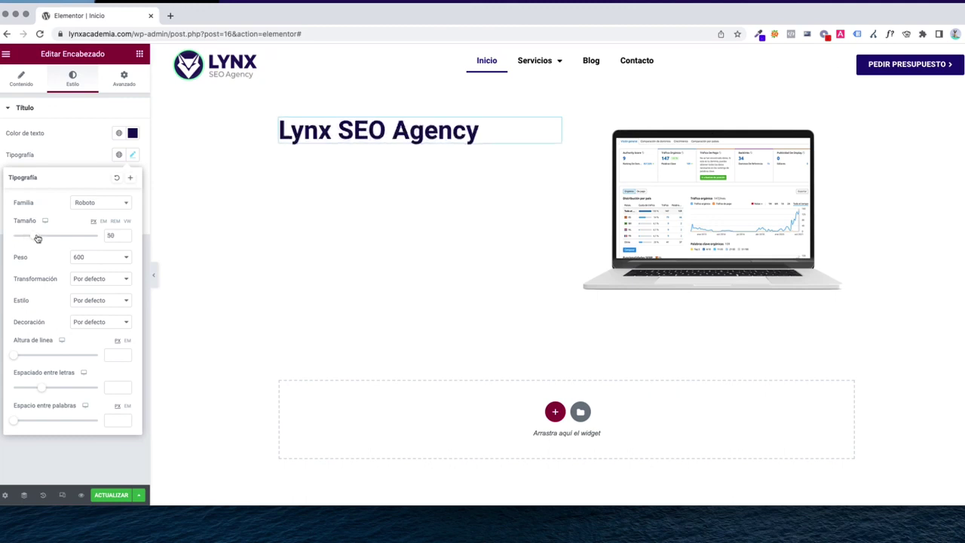
pyautogui.click(143, 56)
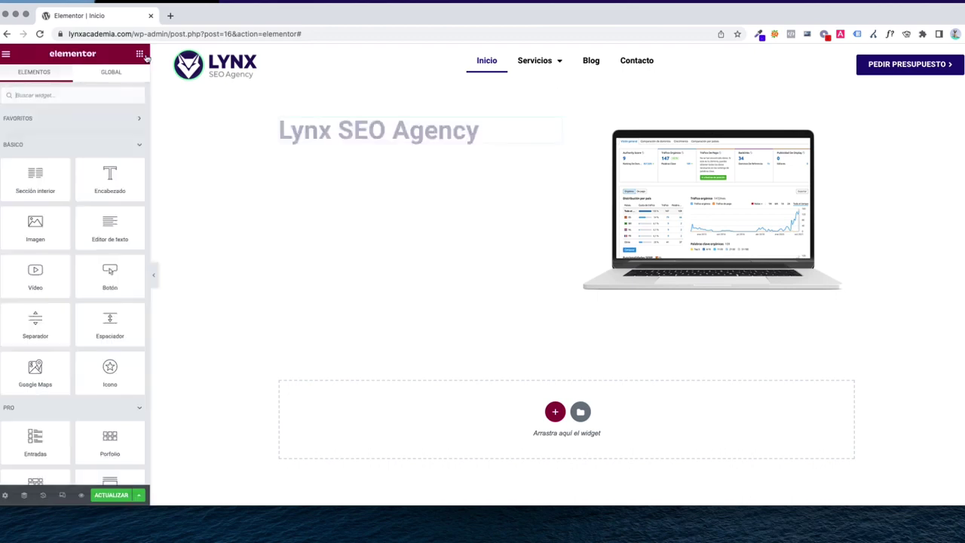
# Add a text block under the heading and paste its paragraph twice, making three paragraphs
pyautogui.moveTo(109, 227); pyautogui.dragTo(352, 150)
pyautogui.tripleClick(56, 218)
pyautogui.press('super+c')
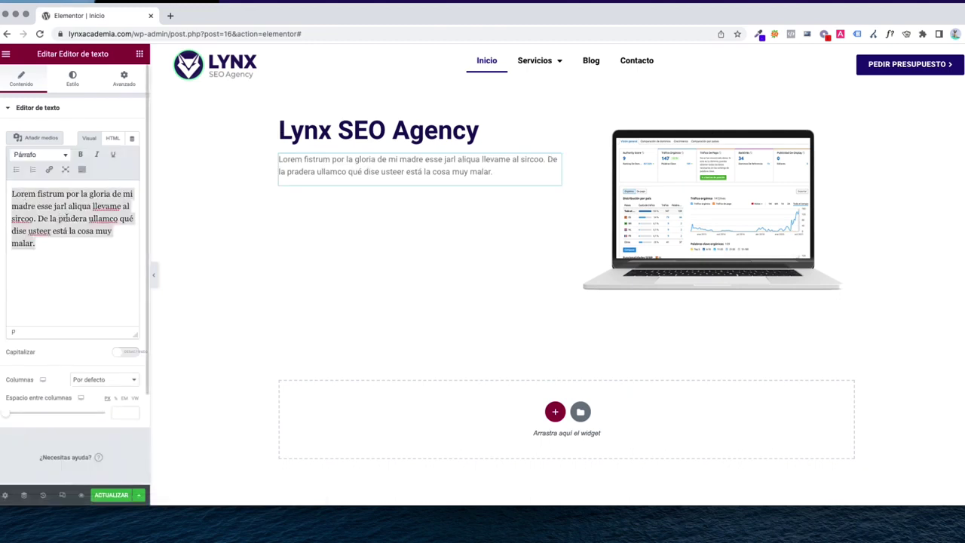
pyautogui.click(48, 245)
pyautogui.press('super+v')
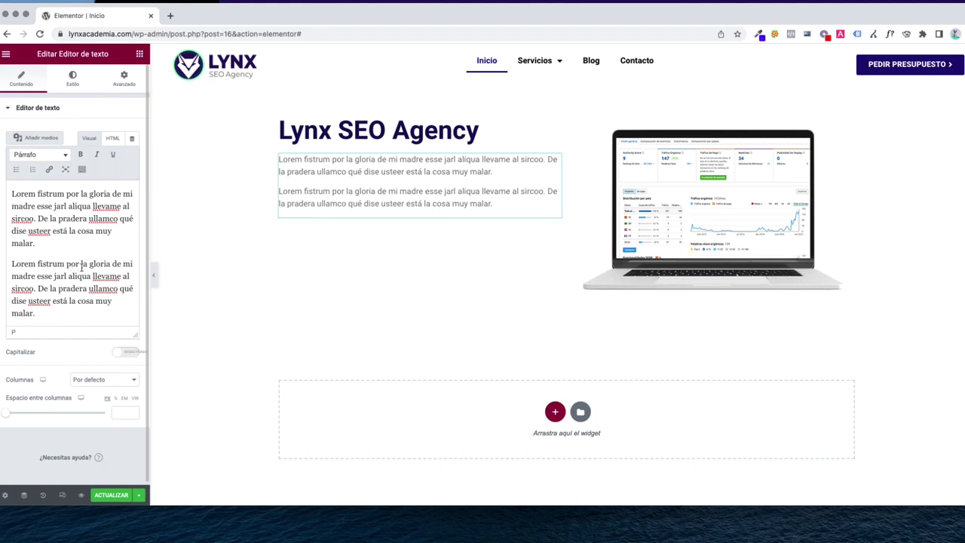
pyautogui.press('super+v')
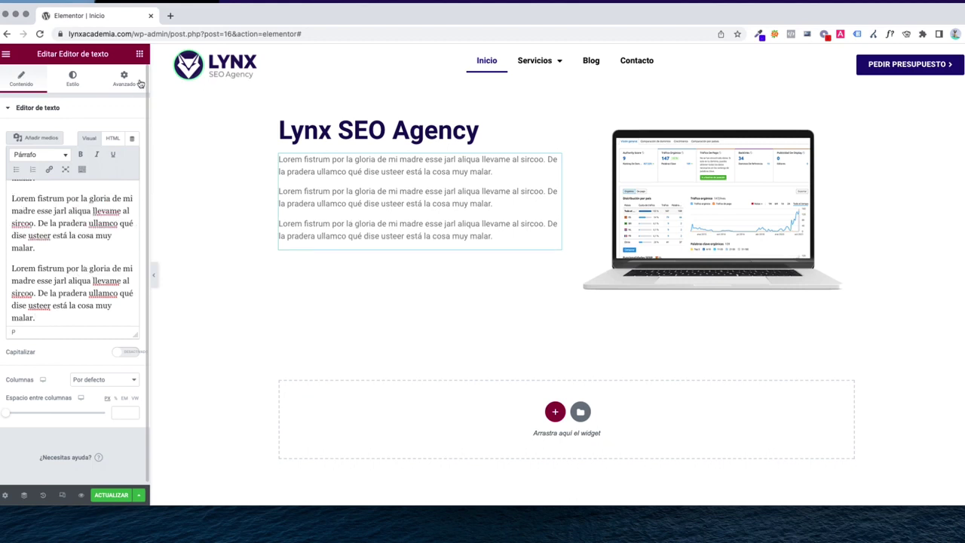
pyautogui.click(139, 54)
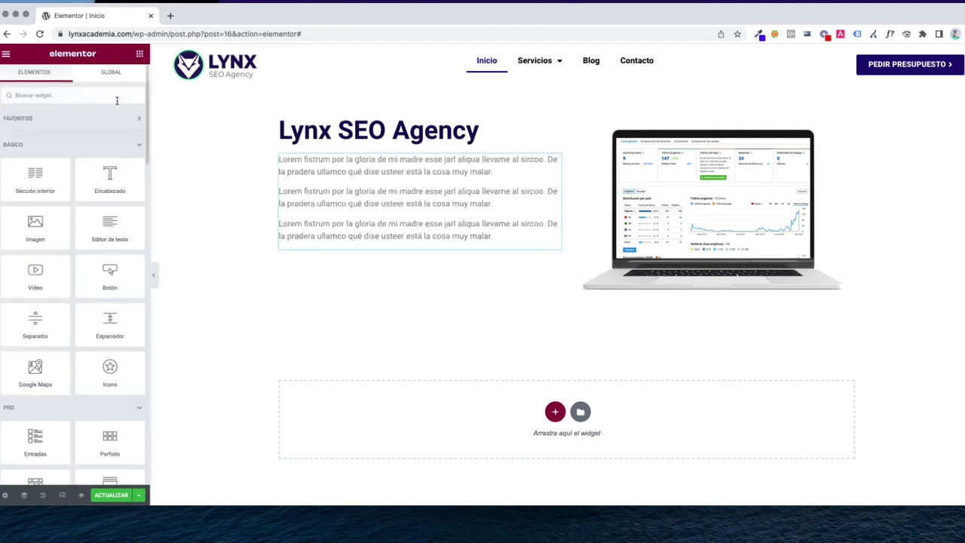
# Add a Botón widget below the paragraphs labelled 'Contactar Ahora'
pyautogui.click(68, 96)
pyautogui.write('boton')
pyautogui.press('BackSpace')
pyautogui.press('BackSpace')
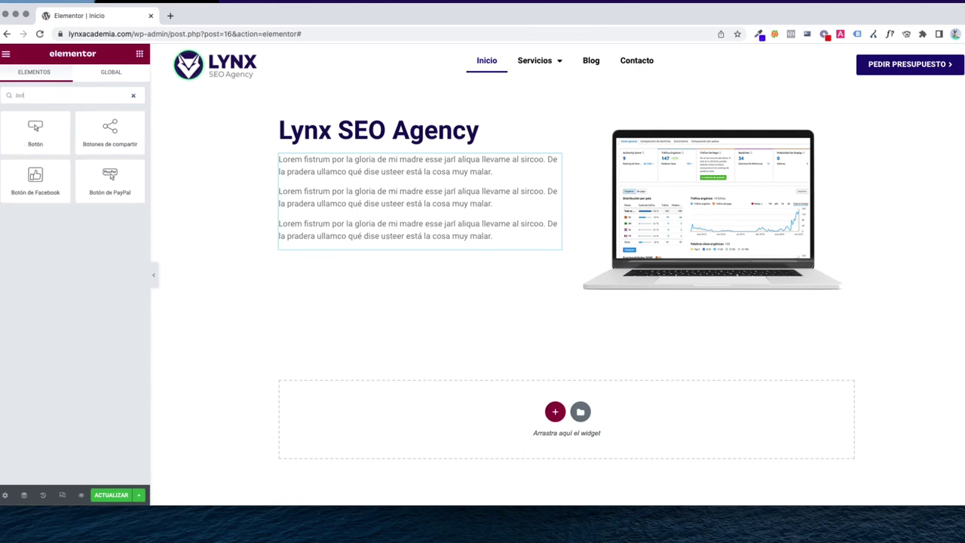
pyautogui.moveTo(36, 132); pyautogui.dragTo(339, 249)
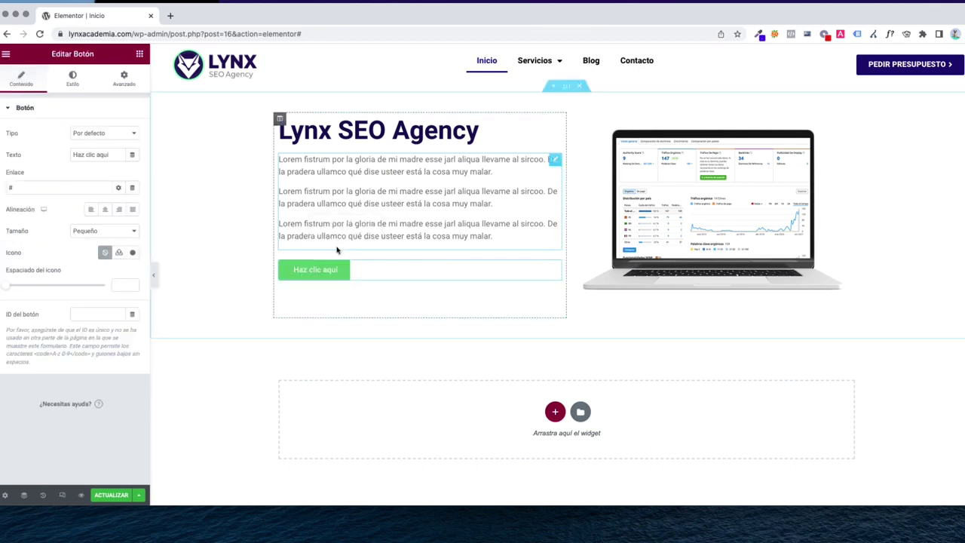
pyautogui.tripleClick(95, 155)
pyautogui.write('C')
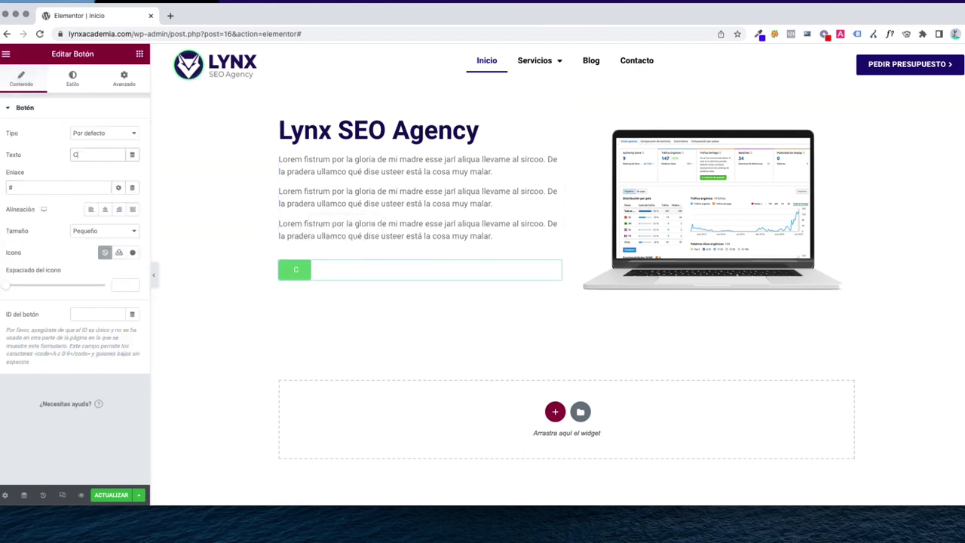
pyautogui.write('ontactar Ahora')
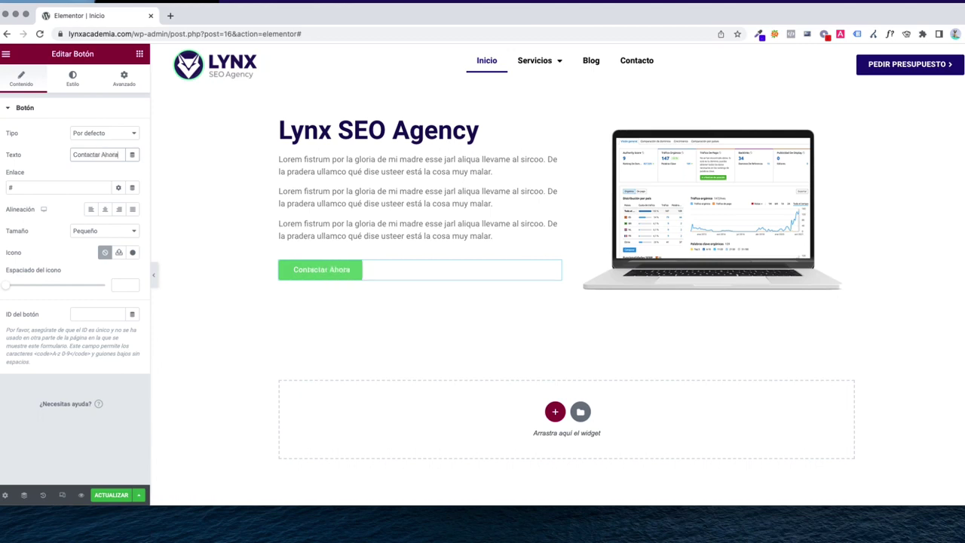
# Give the button an Angle right icon placed after the text
pyautogui.click(133, 254)
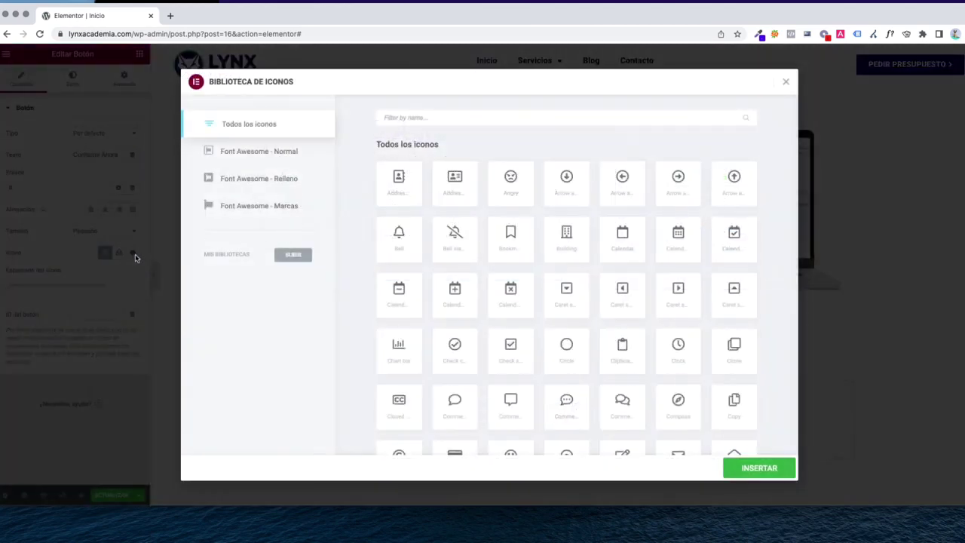
pyautogui.click(443, 118)
pyautogui.write('right')
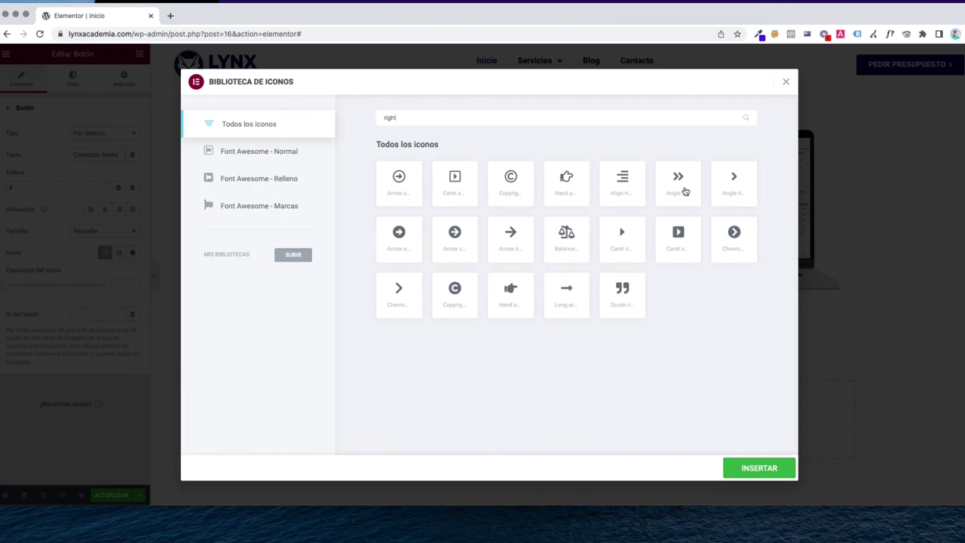
pyautogui.click(744, 190)
pyautogui.click(757, 466)
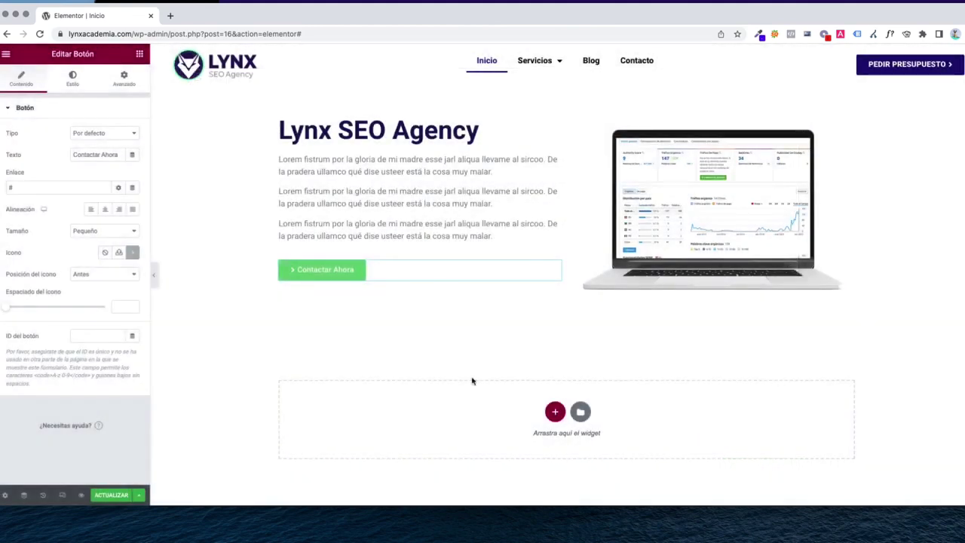
pyautogui.click(99, 277)
pyautogui.click(26, 279)
pyautogui.click(102, 277)
pyautogui.click(98, 283)
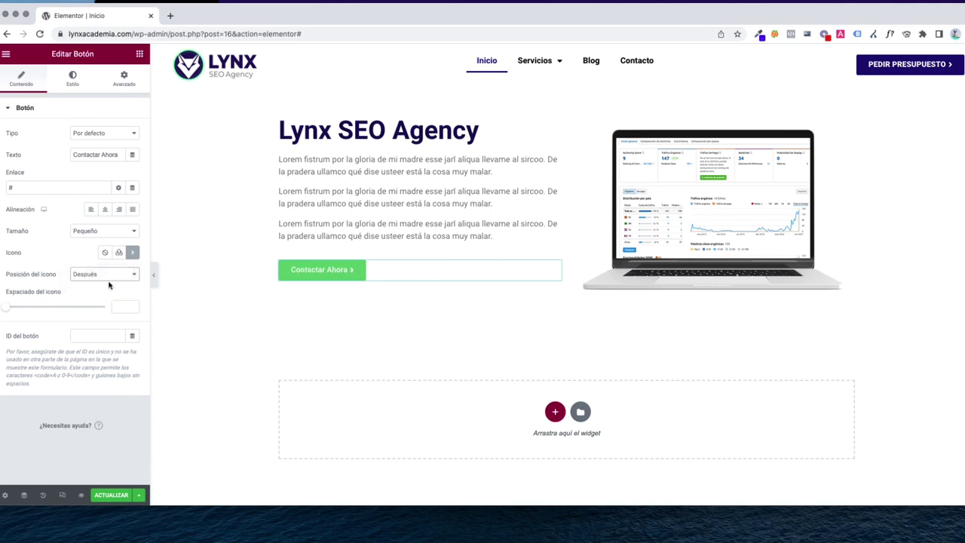
# Style the button with navy #100458 background and font weight 900
pyautogui.click(78, 83)
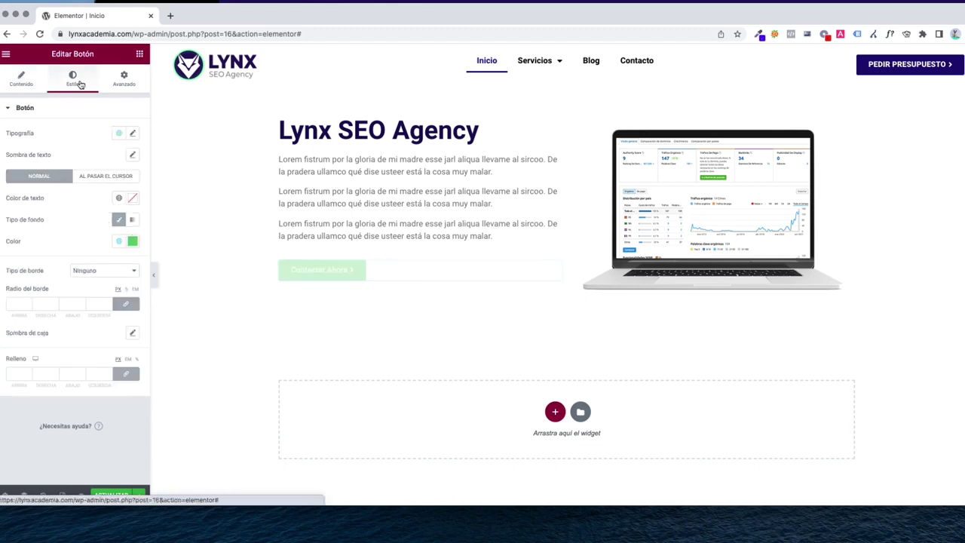
pyautogui.click(133, 240)
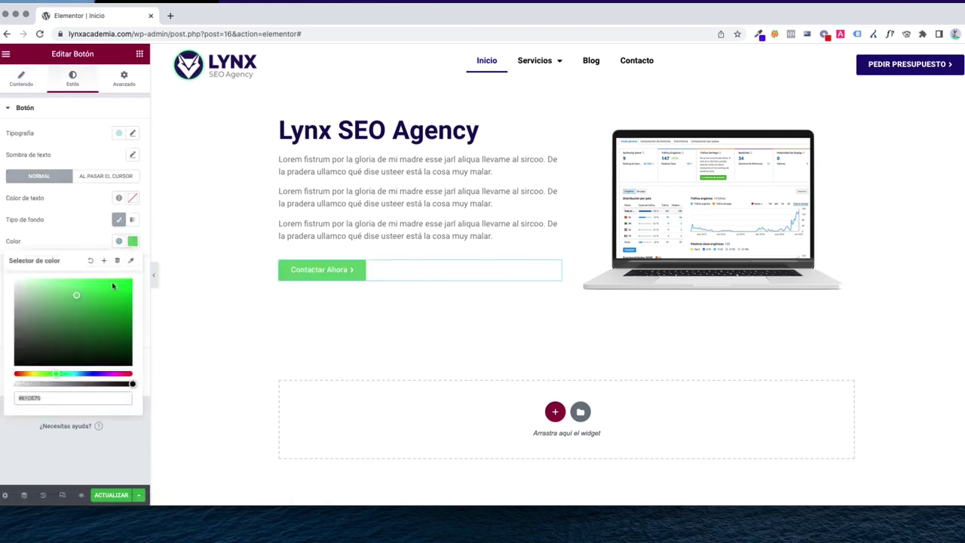
pyautogui.click(97, 375)
pyautogui.moveTo(109, 333); pyautogui.dragTo(127, 337)
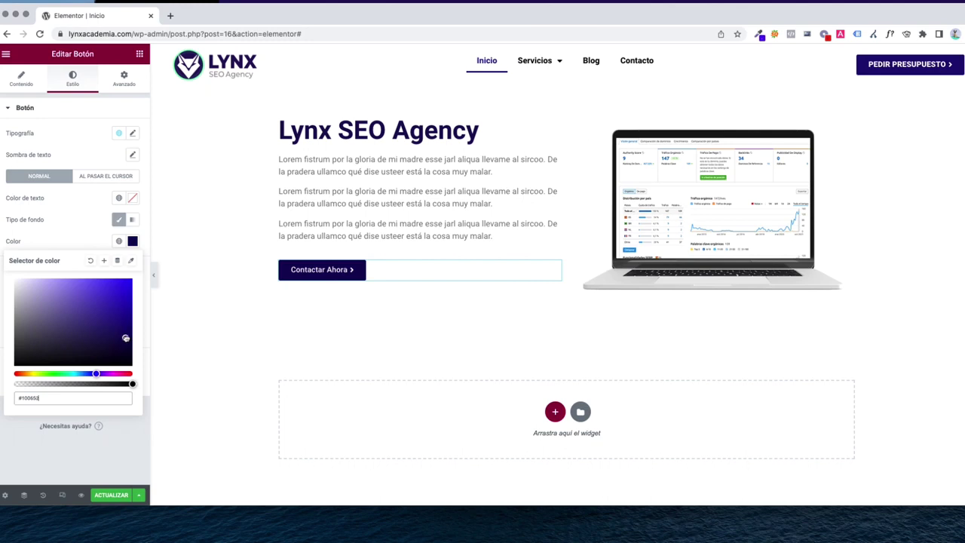
pyautogui.click(77, 237)
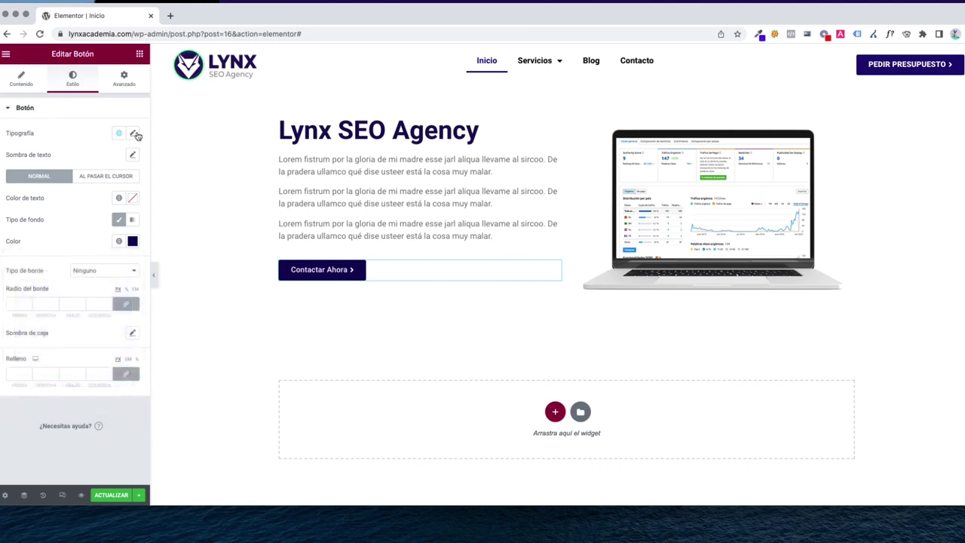
pyautogui.click(133, 133)
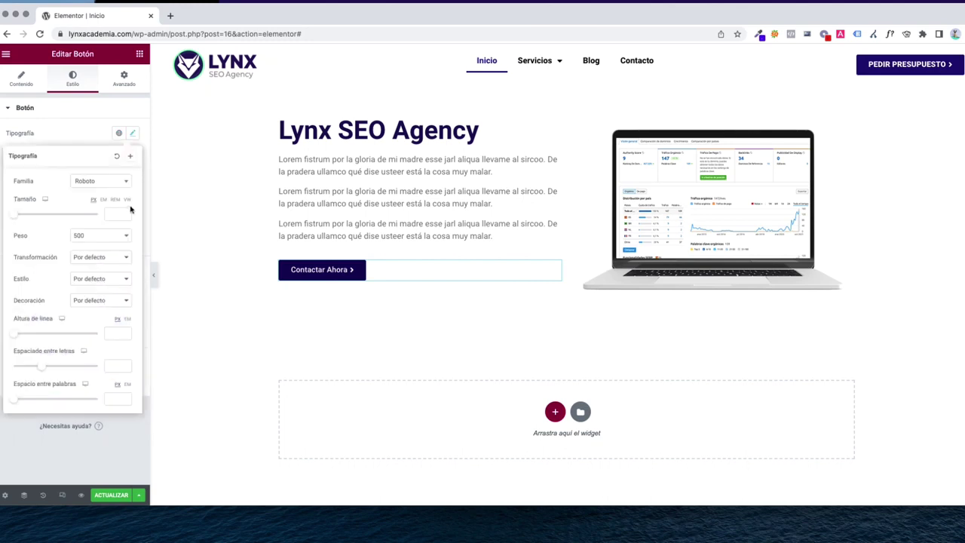
pyautogui.click(94, 239)
pyautogui.click(82, 269)
# Relabel the button 'PRESUPUESTO GRATIS' and publish the page with ACTUALIZAR
pyautogui.click(21, 78)
pyautogui.tripleClick(104, 153)
pyautogui.write('PRES')
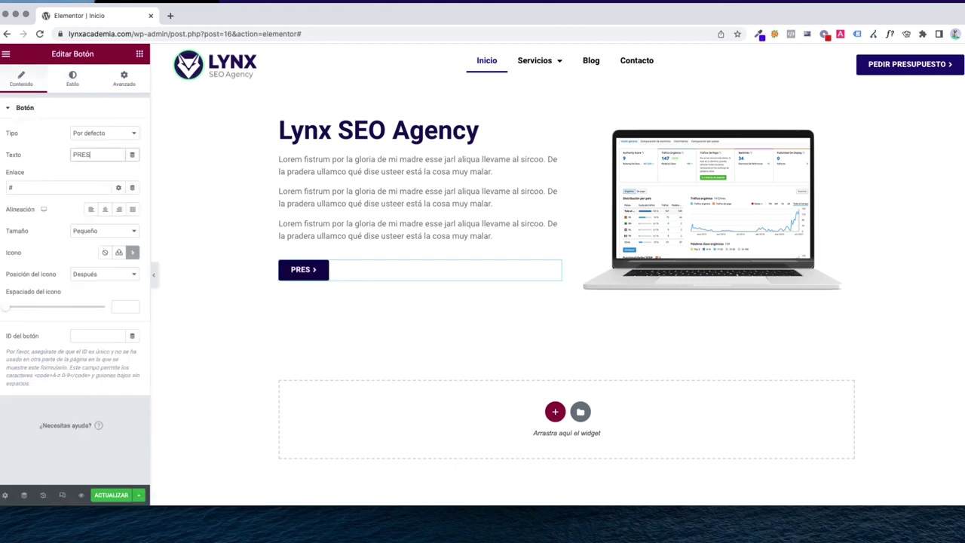
pyautogui.write('UPUESTO GRATIS')
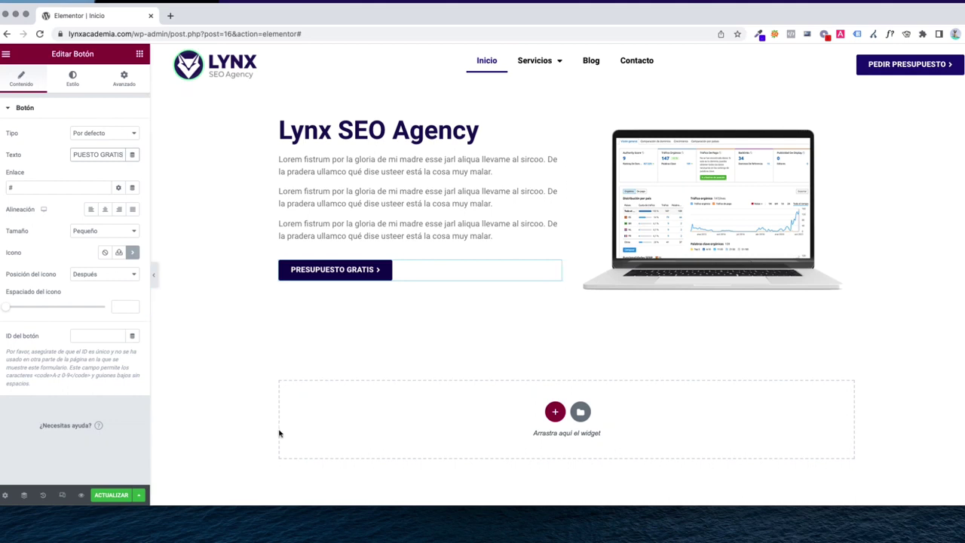
pyautogui.click(112, 495)
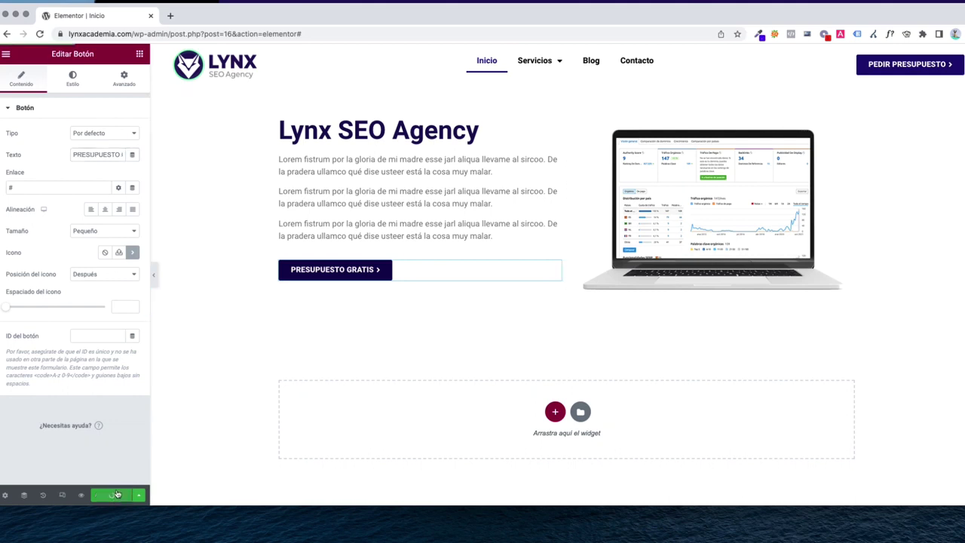
# Load lynxacademia.com in a new browser tab
pyautogui.hotkey('ctrl', 't')
pyautogui.write('lynxacademia.com')
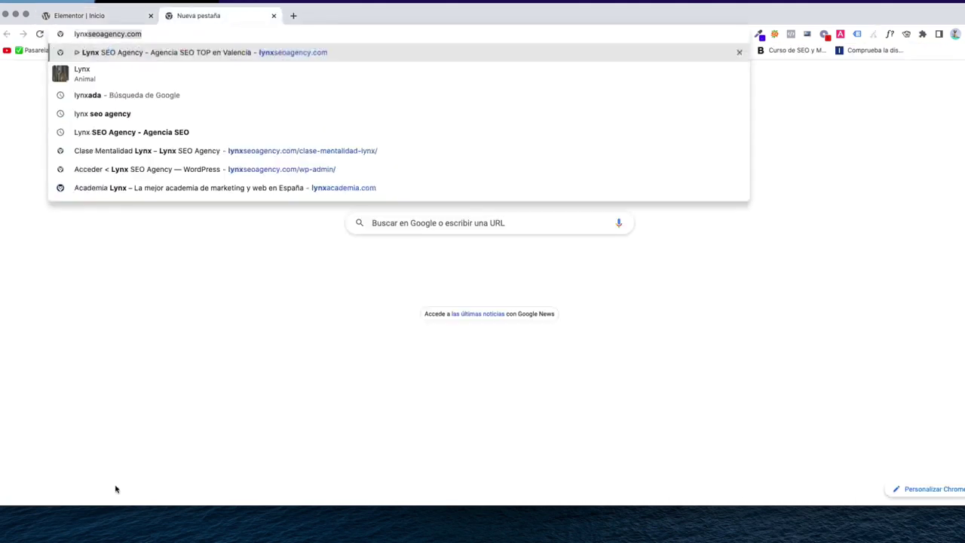
pyautogui.press('Return')
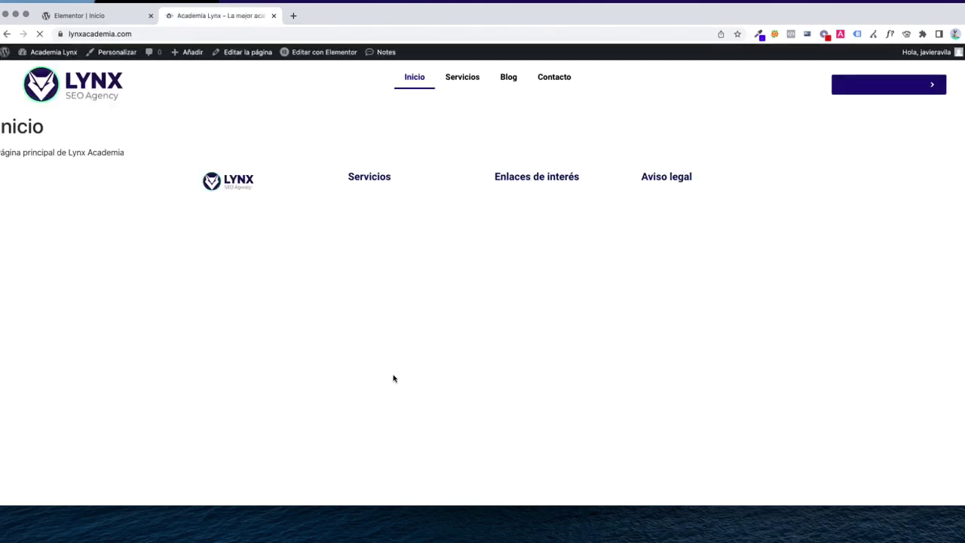
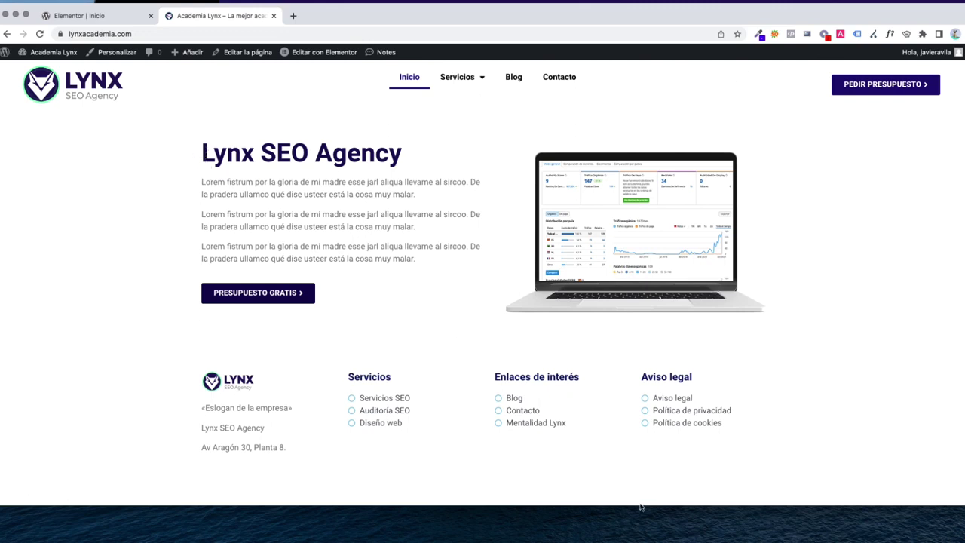
# Replace the PRESUPUESTO GRATIS button's # link with 'contacto', choosing the Contacto page
pyautogui.click(104, 17)
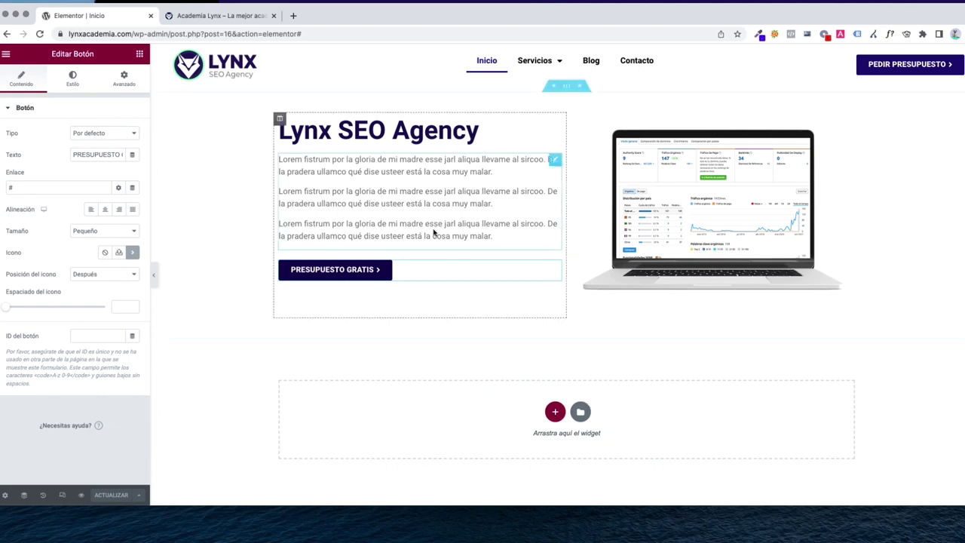
pyautogui.click(46, 188)
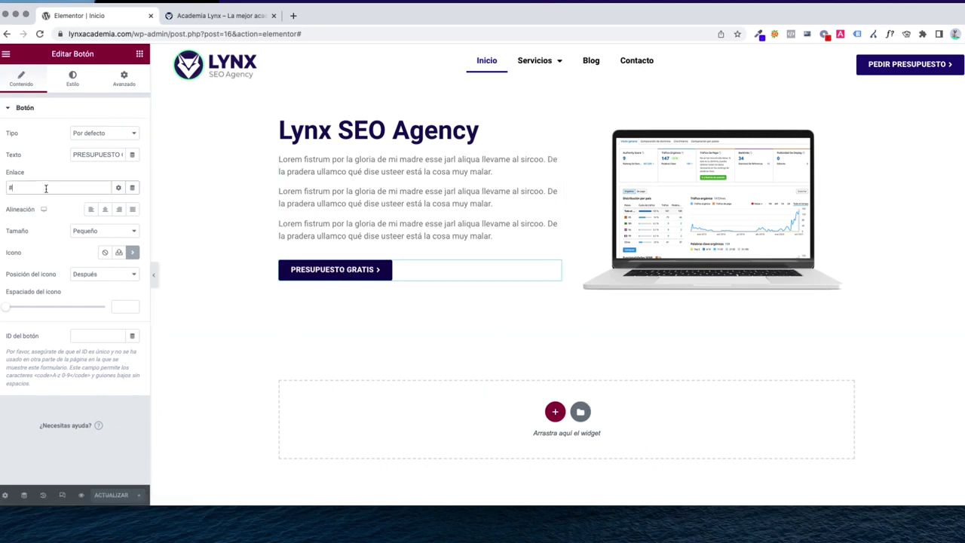
pyautogui.press('BackSpace')
pyautogui.write('contacto')
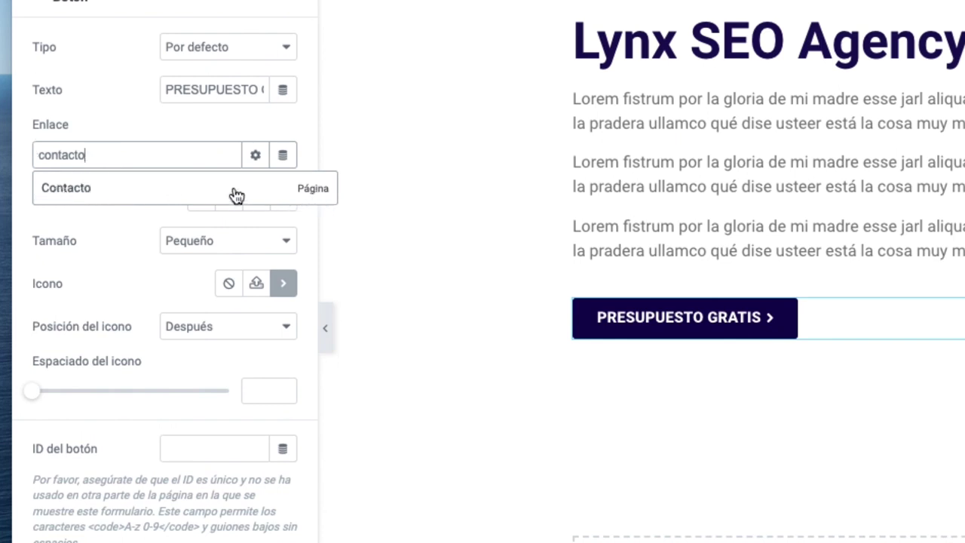
pyautogui.click(172, 195)
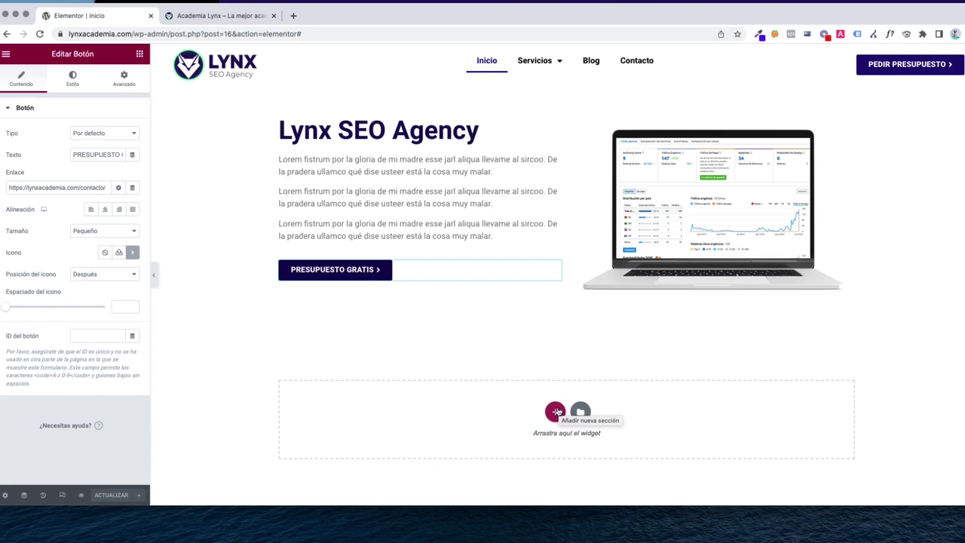
# Add a three-column section below the hero and review the hero's spacing settings
pyautogui.click(555, 412)
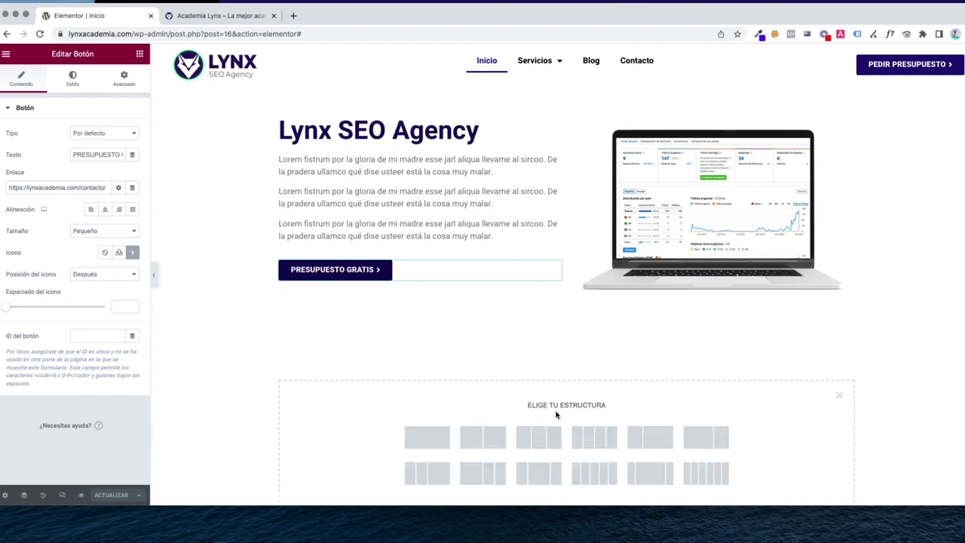
pyautogui.scroll(-2, 555, 414)
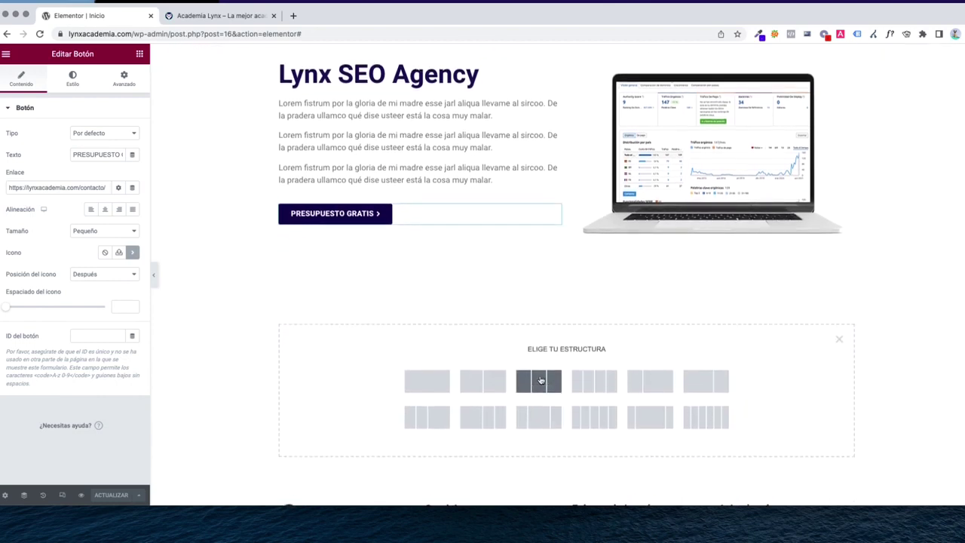
pyautogui.click(539, 383)
pyautogui.scroll(1, 510, 286)
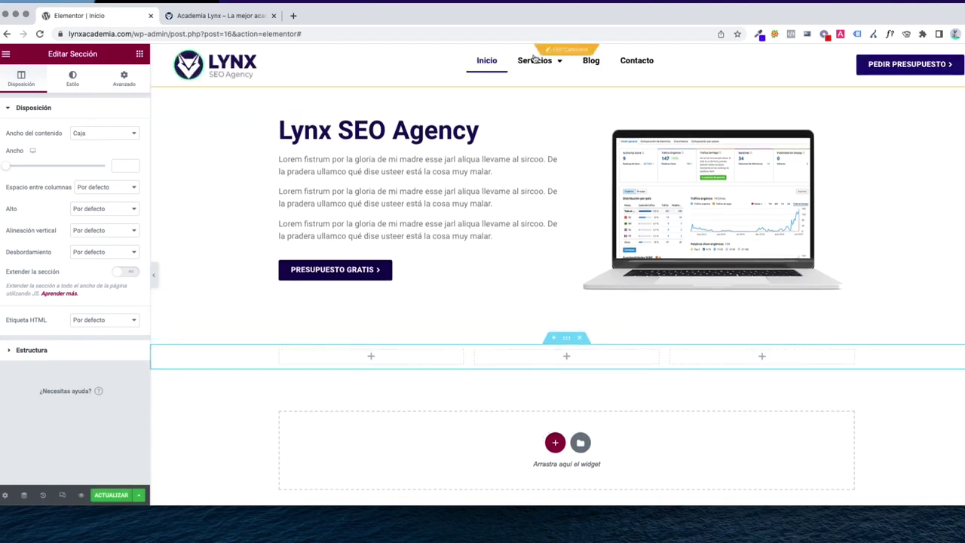
pyautogui.moveTo(529, 66)
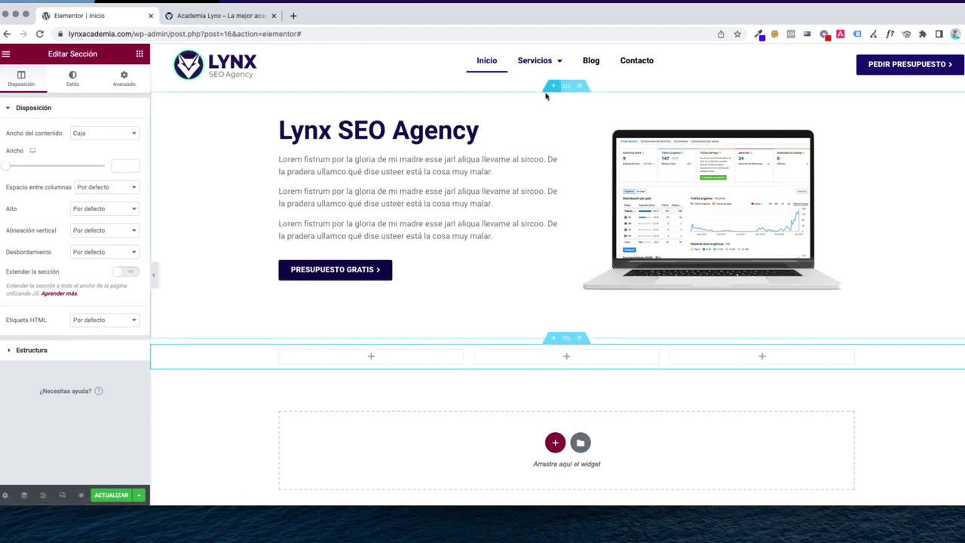
pyautogui.click(567, 88)
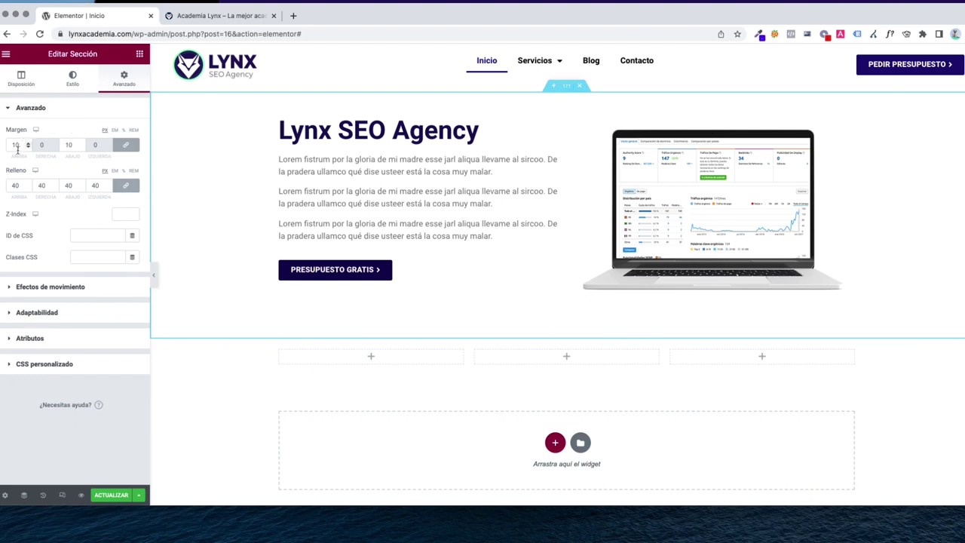
# Give the new section 10 px top/bottom margins and 40 px padding on all sides
pyautogui.click(554, 338)
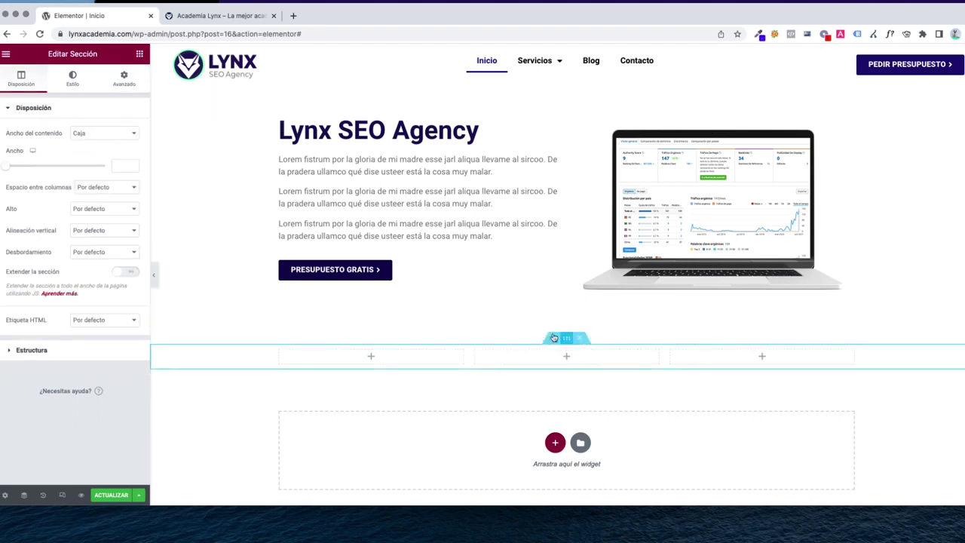
pyautogui.click(125, 78)
pyautogui.click(17, 145)
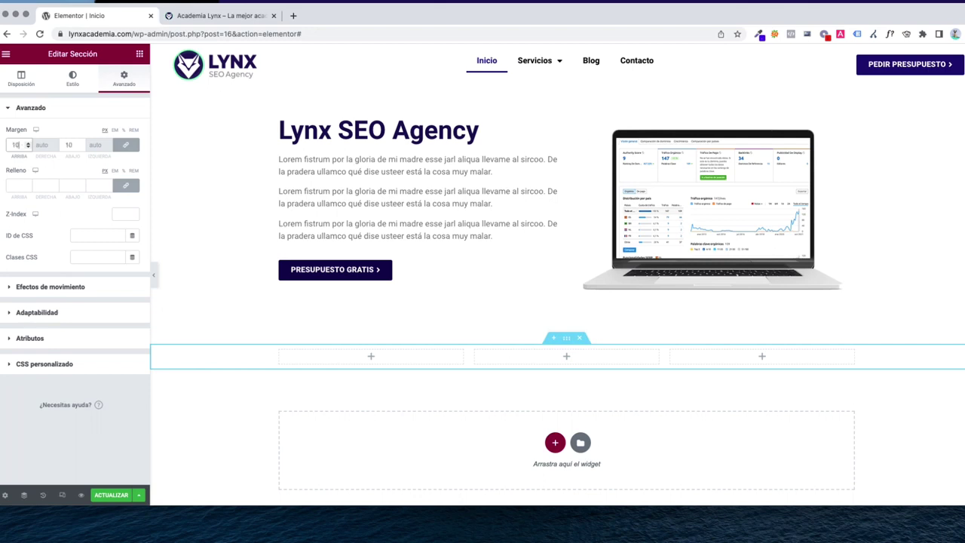
pyautogui.click(16, 187)
pyautogui.write('40')
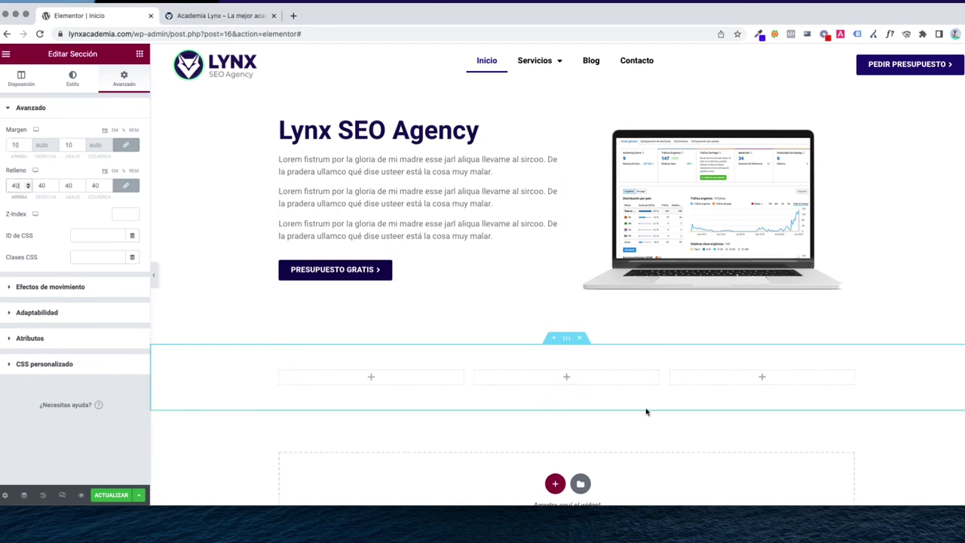
pyautogui.scroll(-2, 565, 402)
pyautogui.scroll(-1, 411, 220)
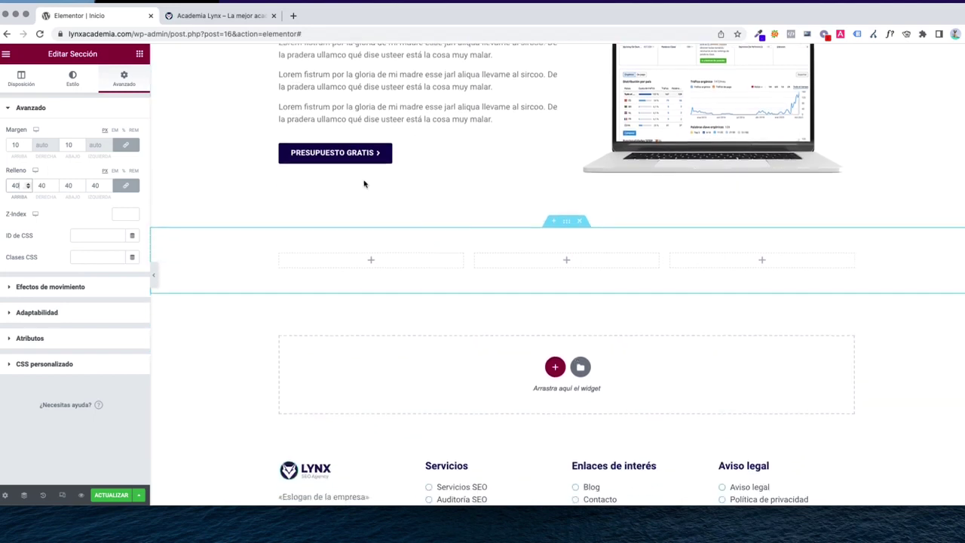
pyautogui.click(139, 54)
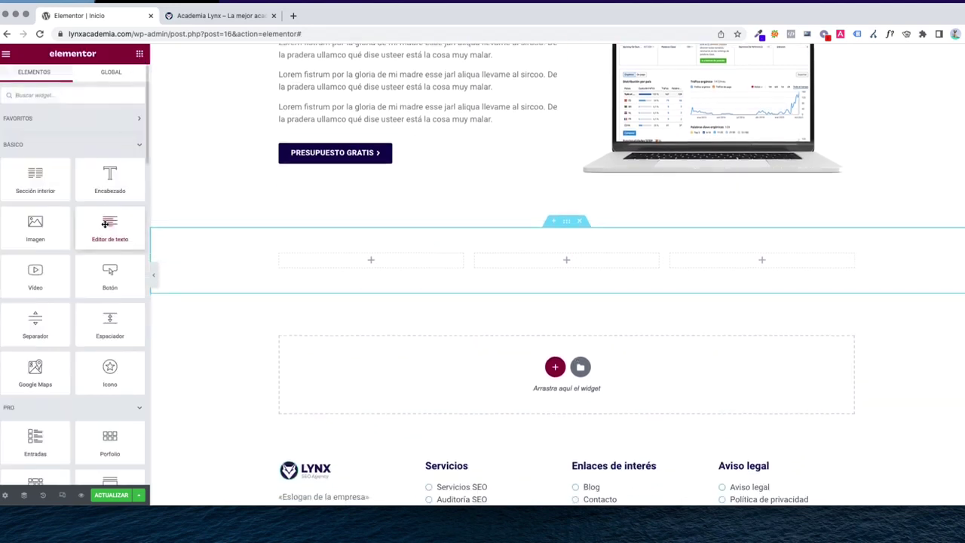
# Place a Caja de icono widget in the first column of the new section
pyautogui.scroll(-5, 99, 217)
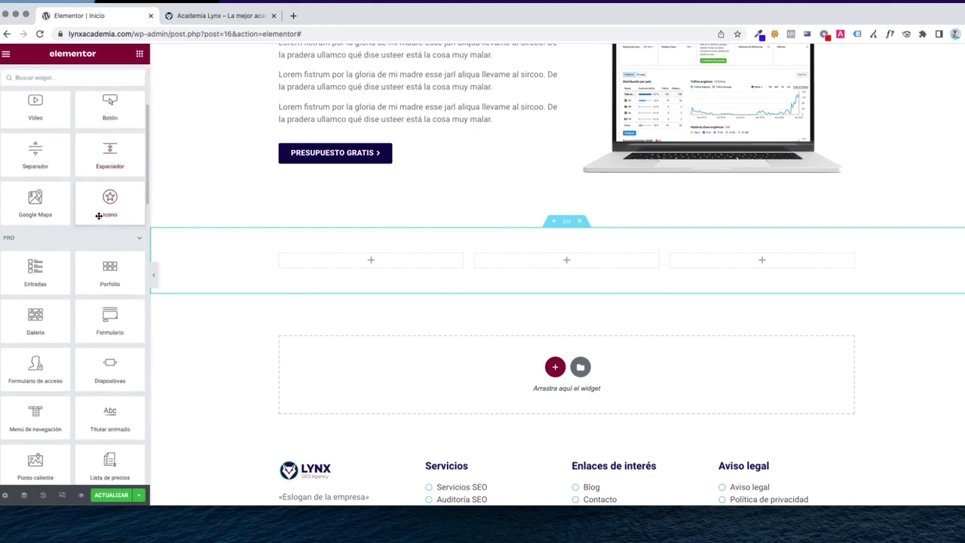
pyautogui.scroll(-1, 99, 217)
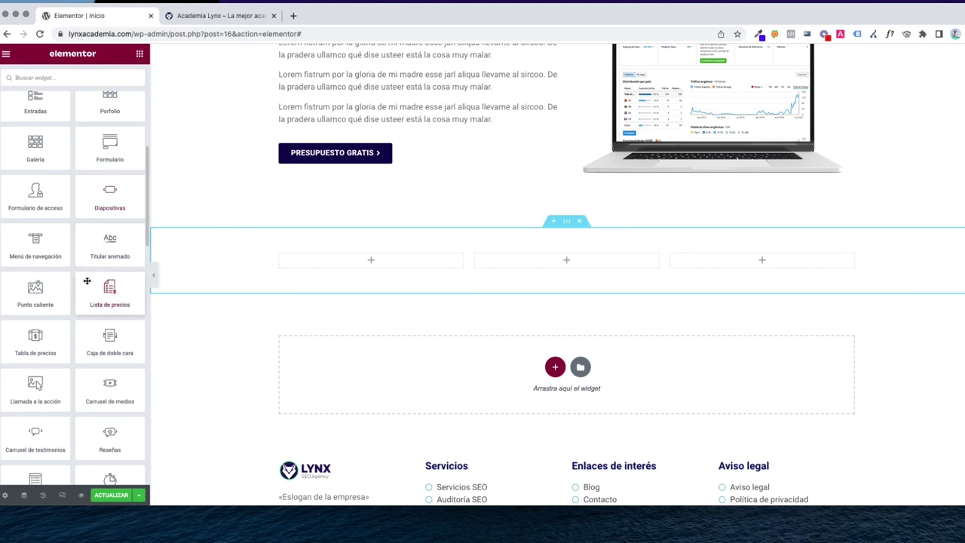
pyautogui.scroll(-3, 84, 282)
pyautogui.scroll(-5, 85, 281)
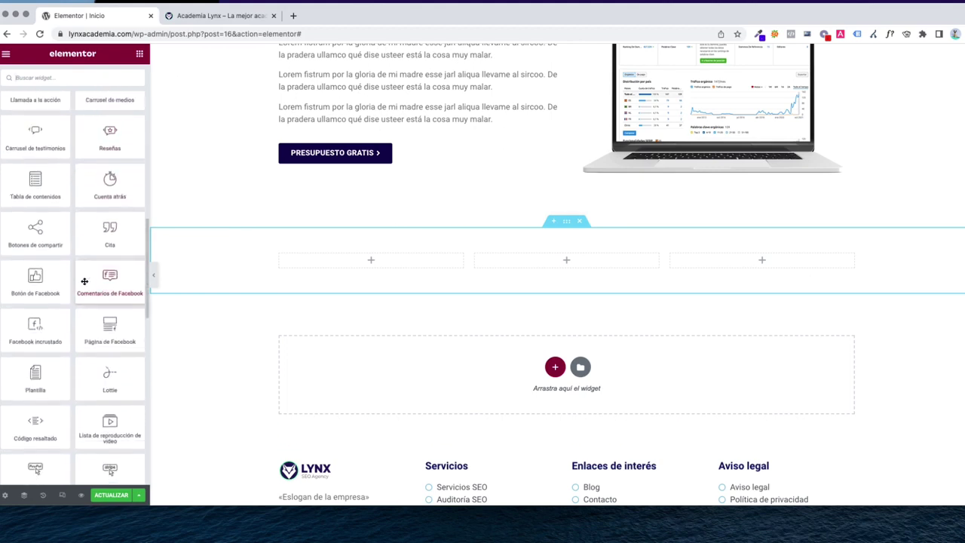
pyautogui.scroll(-2, 85, 281)
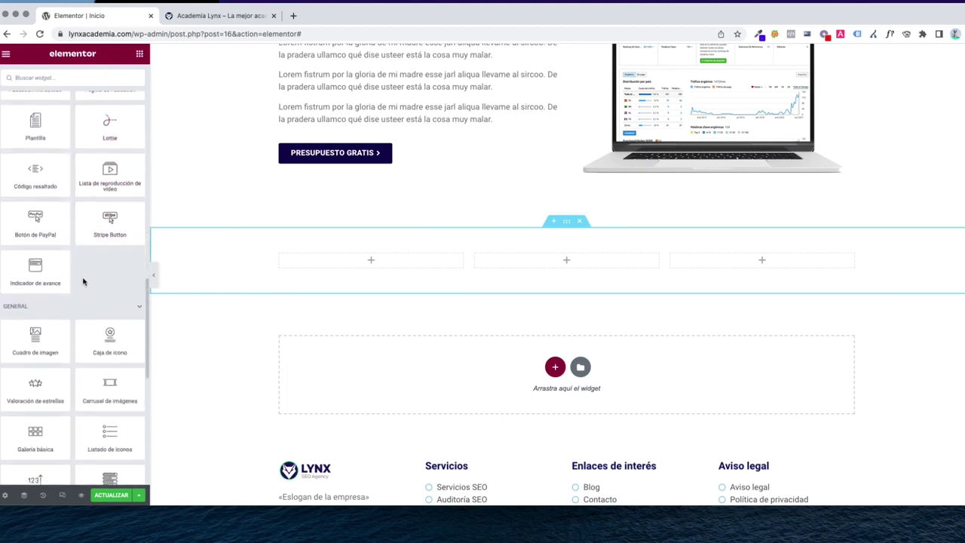
pyautogui.scroll(-1, 83, 281)
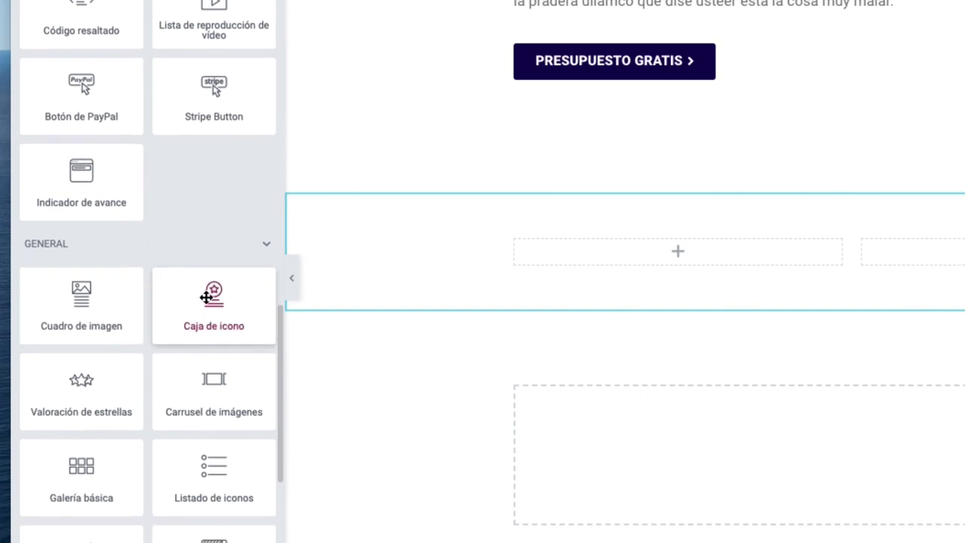
pyautogui.scroll(-2, 205, 287)
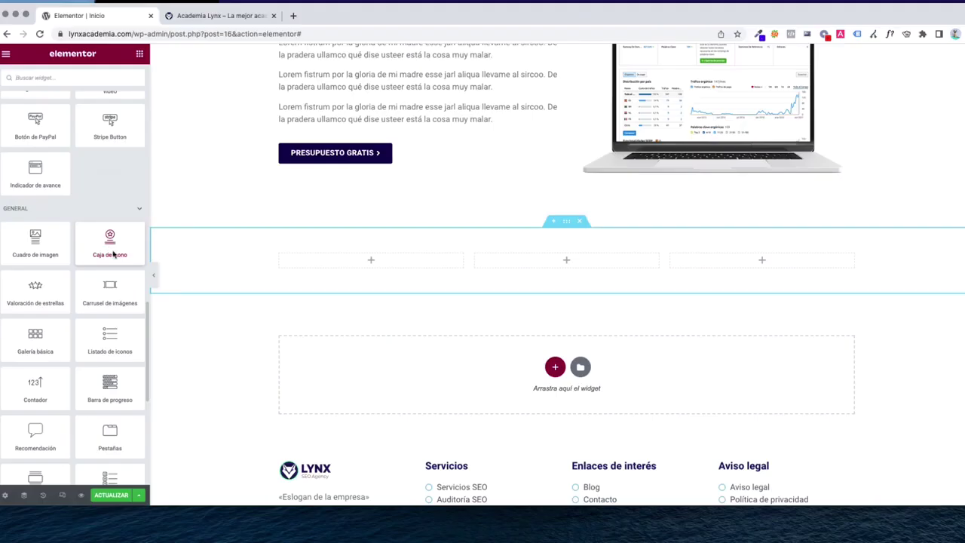
pyautogui.moveTo(215, 241); pyautogui.dragTo(684, 258)
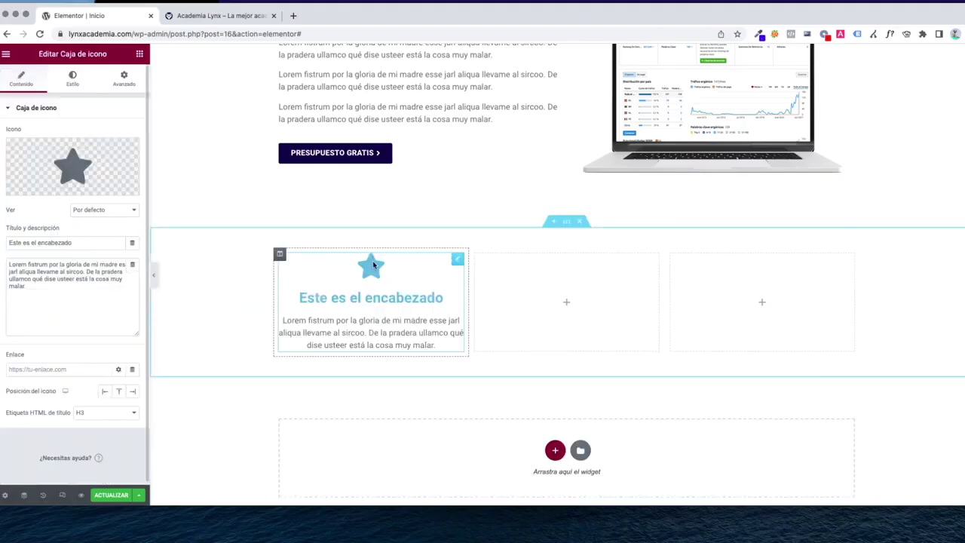
pyautogui.moveTo(68, 163)
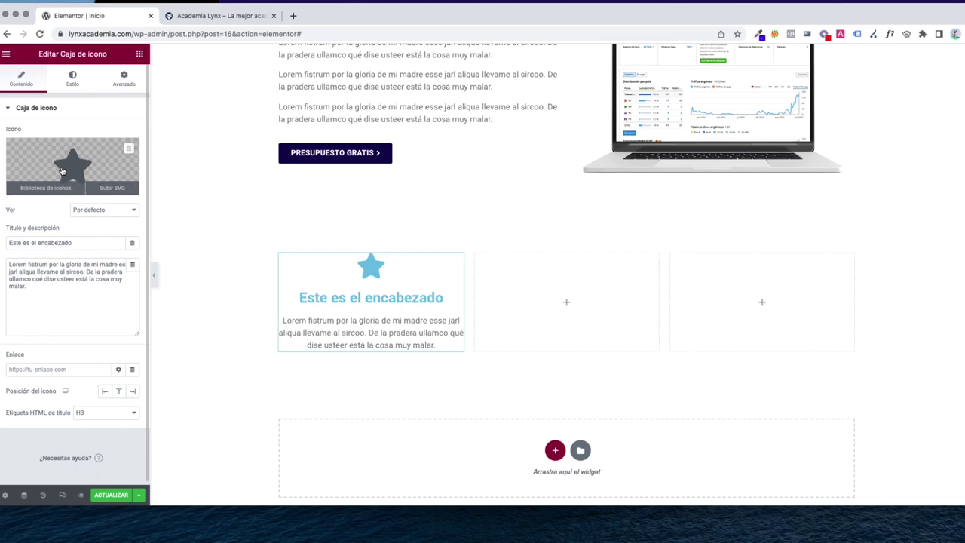
pyautogui.click(75, 279)
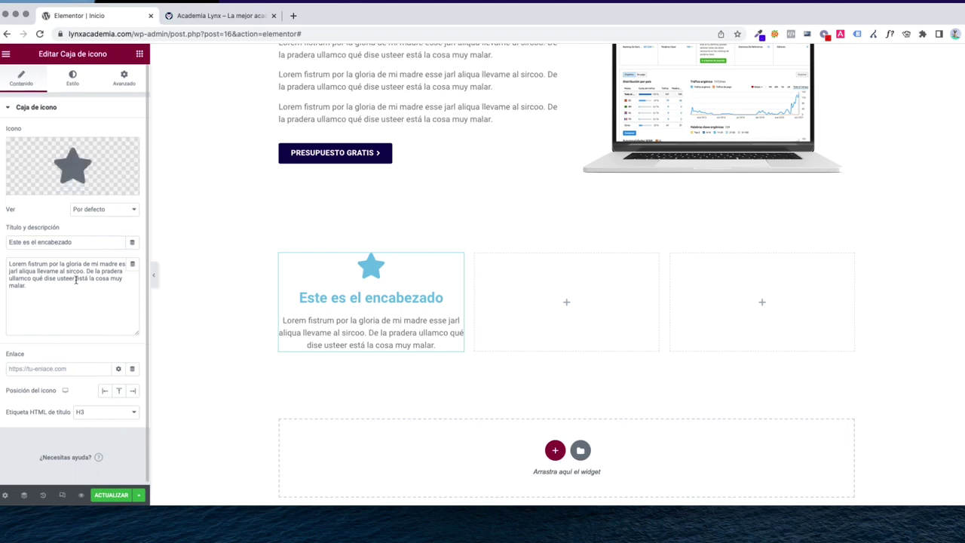
pyautogui.press('super+a')
# Swap the icon box's star icon for the Rocket icon from the icon library
pyautogui.scroll(2, 266, 324)
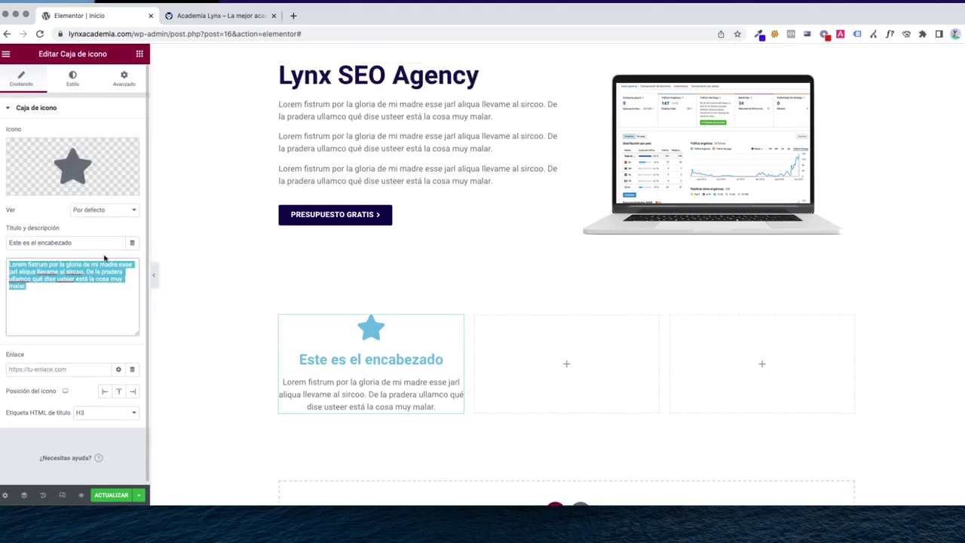
pyautogui.click(62, 190)
pyautogui.click(409, 120)
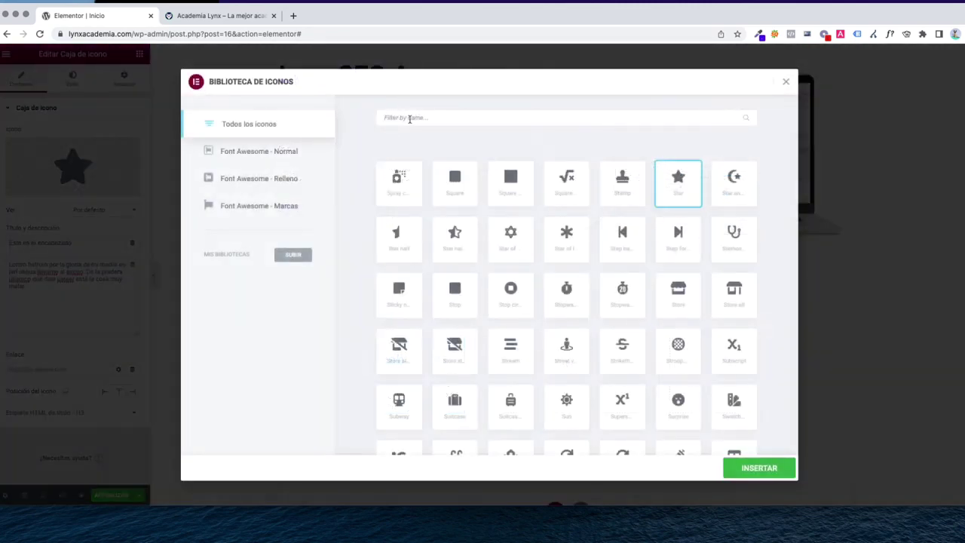
pyautogui.write('rocket')
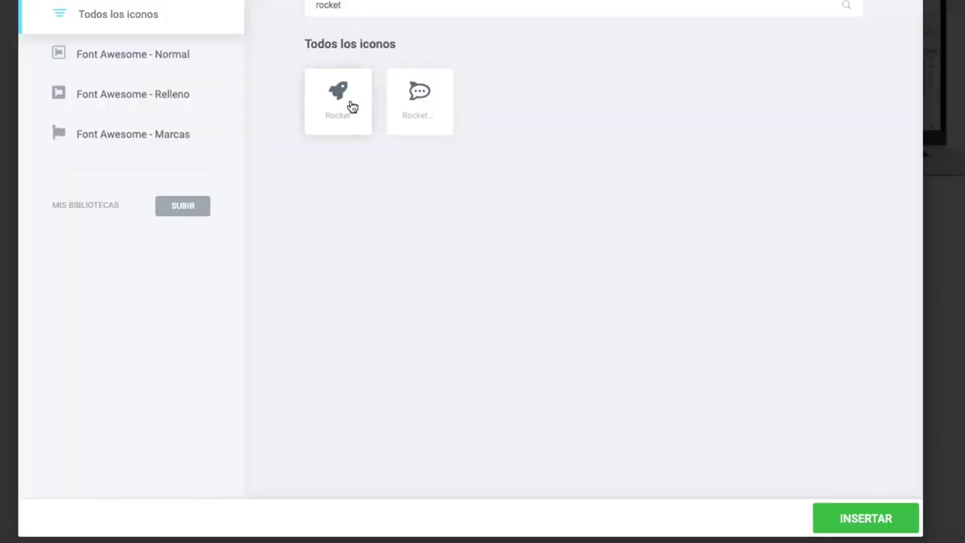
pyautogui.click(349, 103)
pyautogui.click(865, 519)
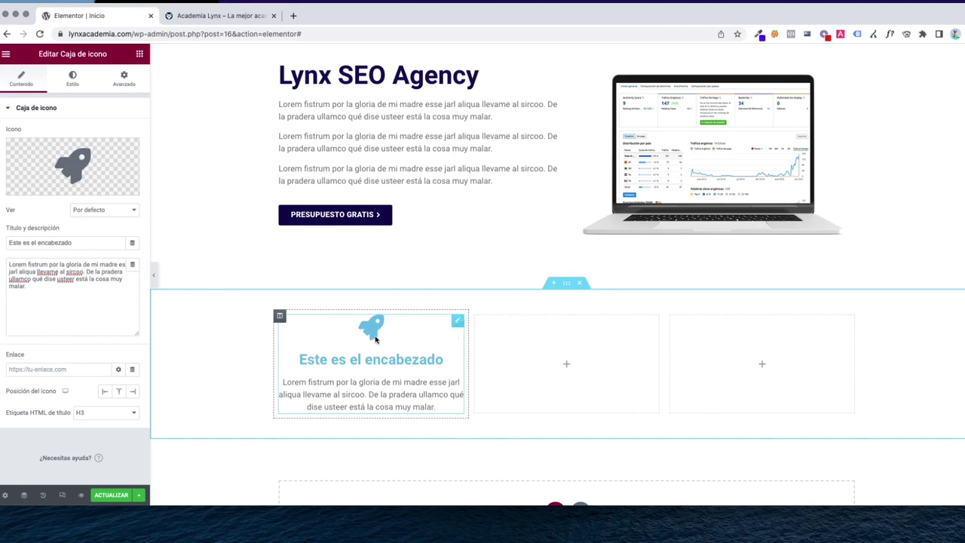
pyautogui.rightClick(375, 340)
pyautogui.click(353, 339)
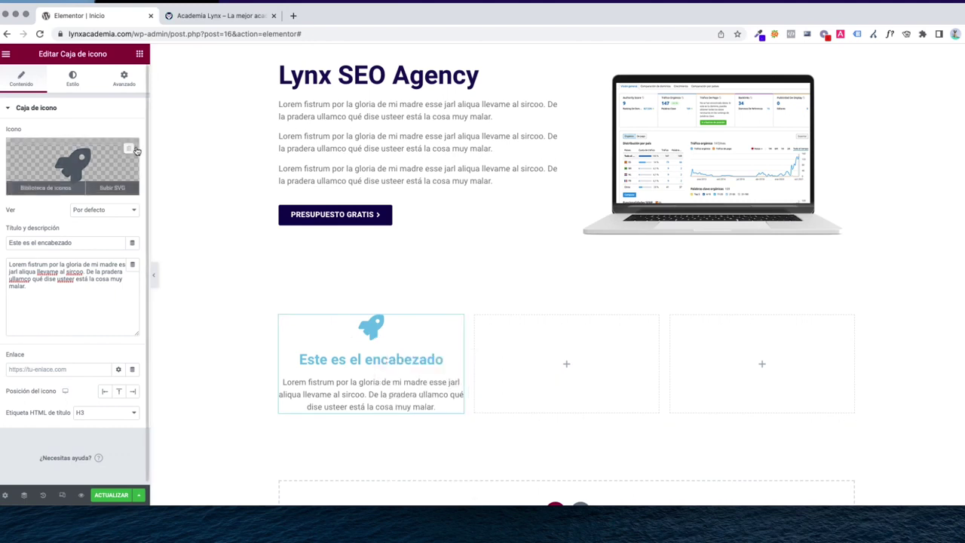
# Set the rocket icon's primary colour to a dark navy blue
pyautogui.click(72, 78)
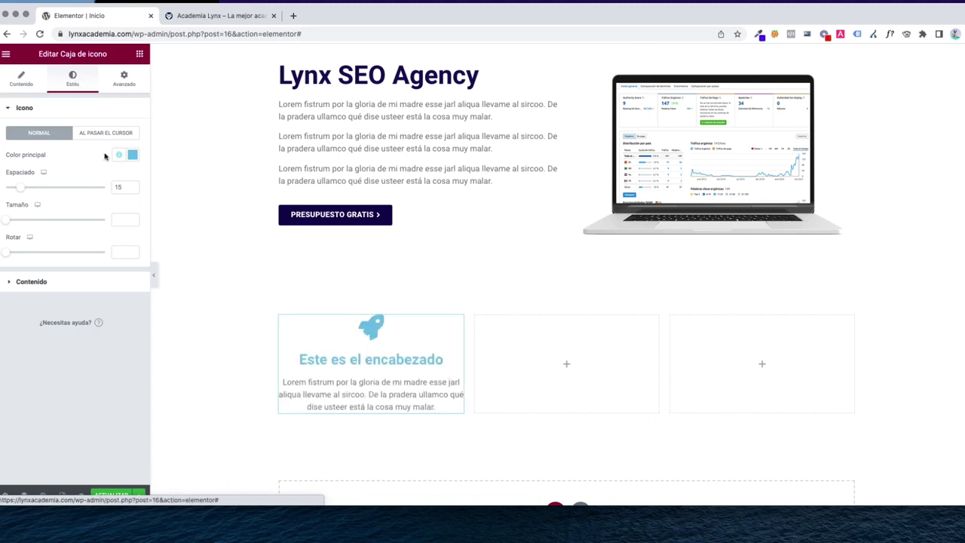
pyautogui.click(133, 156)
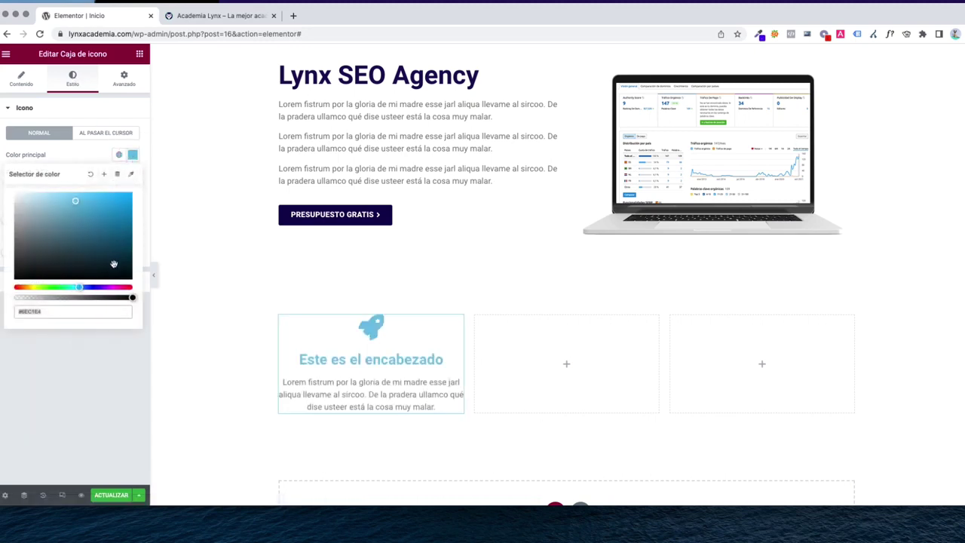
pyautogui.click(109, 260)
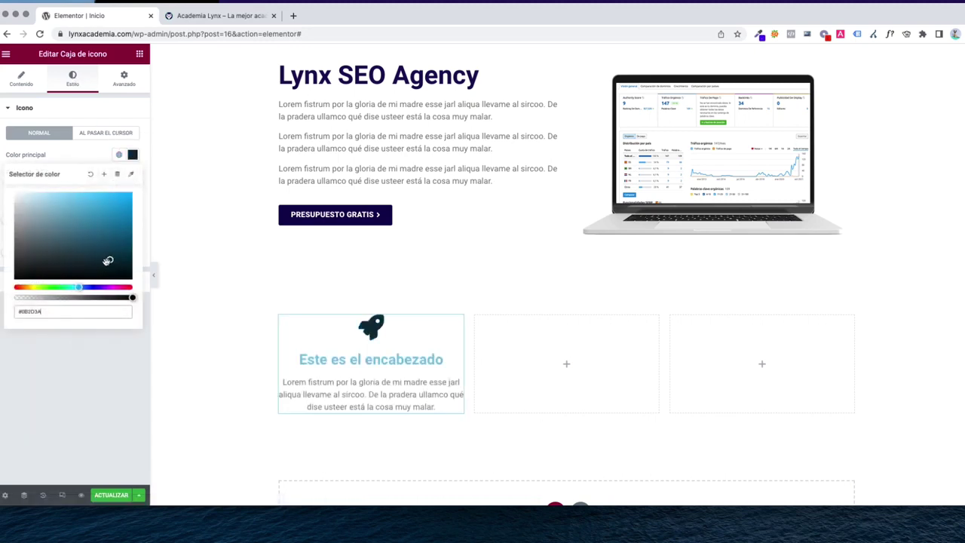
pyautogui.click(88, 287)
pyautogui.click(126, 247)
pyautogui.moveTo(125, 247); pyautogui.dragTo(117, 245)
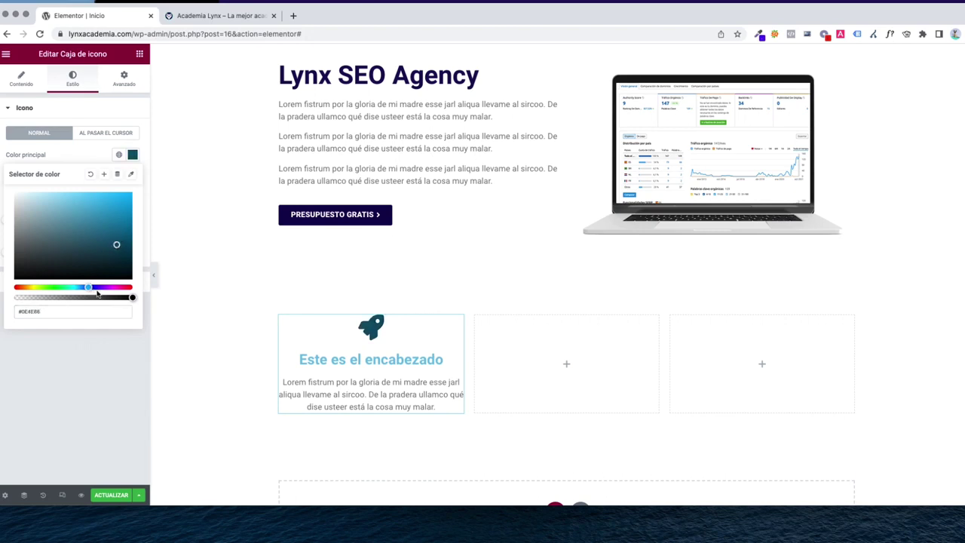
pyautogui.click(94, 288)
pyautogui.moveTo(119, 244); pyautogui.dragTo(117, 239)
pyautogui.click(61, 149)
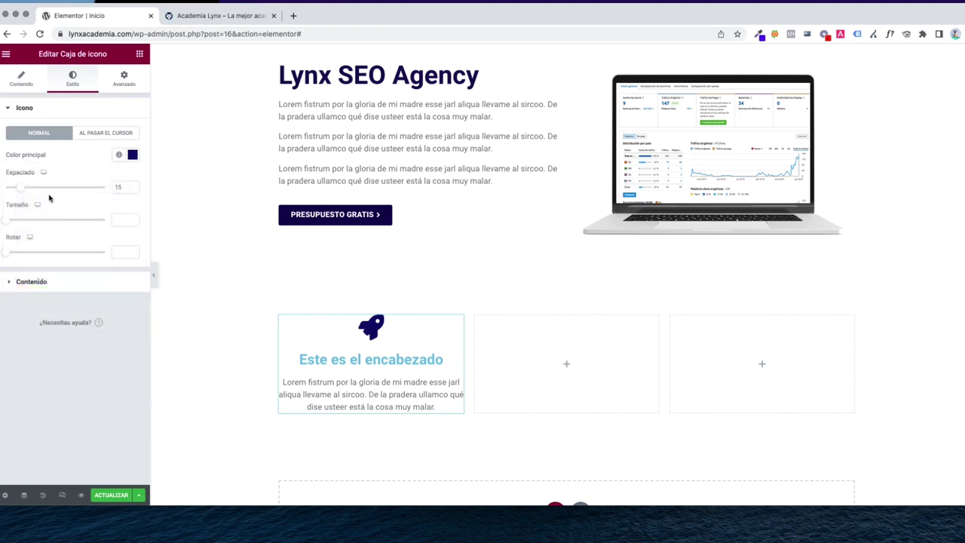
# Set the Este es el encabezado heading colour to dark navy blue
pyautogui.click(36, 283)
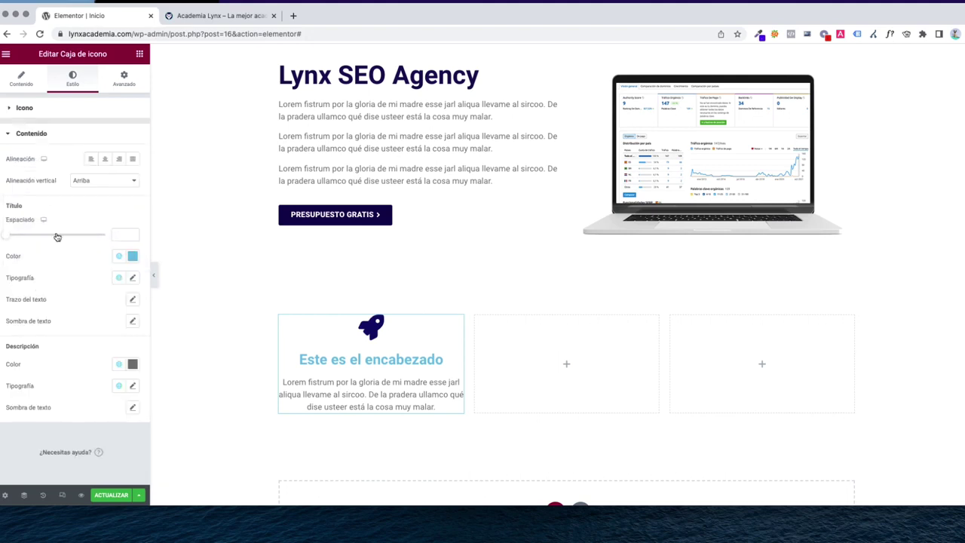
pyautogui.click(131, 256)
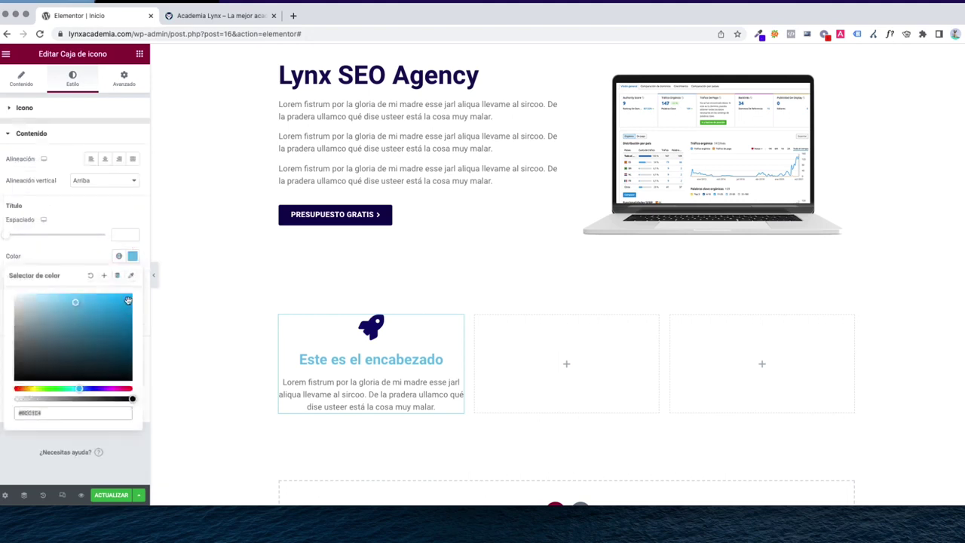
pyautogui.click(90, 388)
pyautogui.moveTo(113, 344); pyautogui.dragTo(123, 343)
pyautogui.click(80, 219)
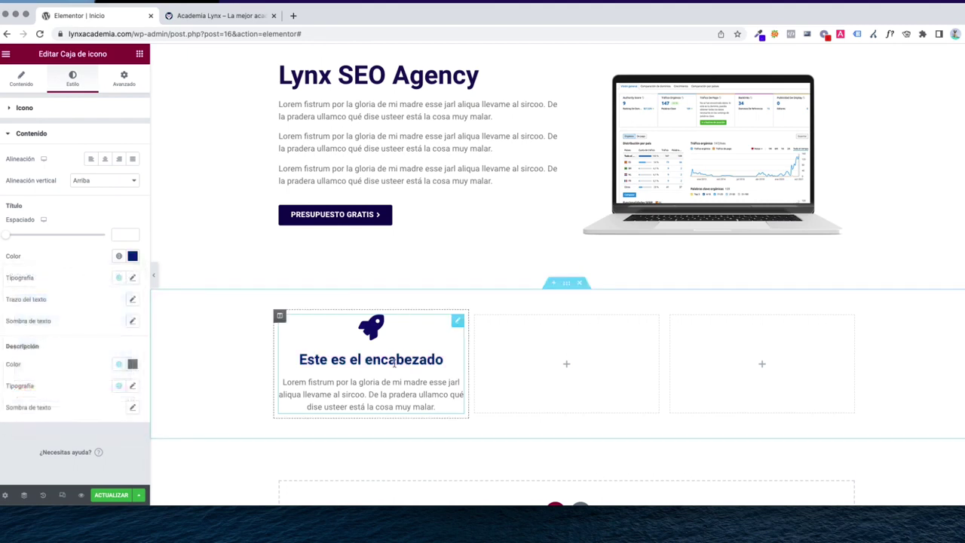
pyautogui.scroll(1, 393, 362)
pyautogui.scroll(-2, 378, 320)
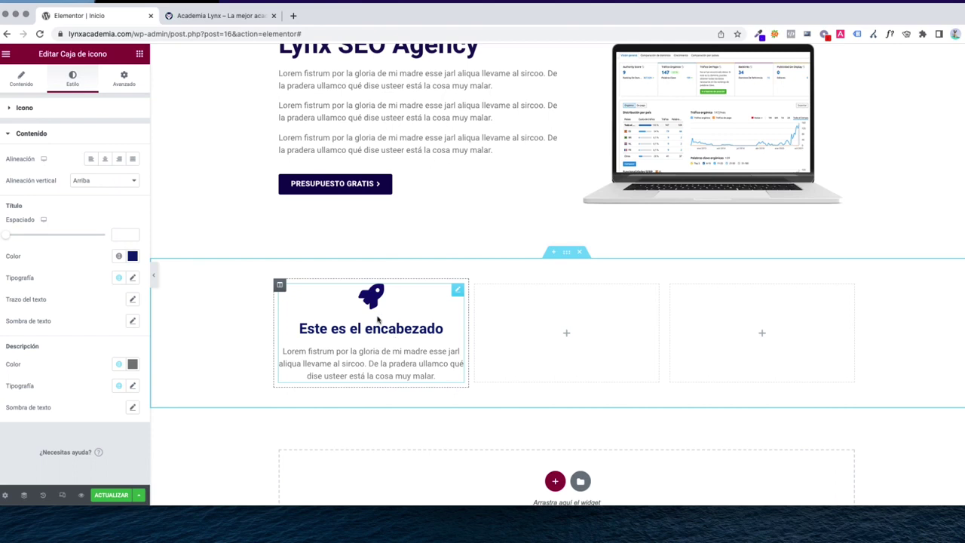
# Retitle the box 'Servicios SEO' and duplicate it into the second and third columns
pyautogui.click(17, 88)
pyautogui.tripleClick(59, 242)
pyautogui.write('Servicios')
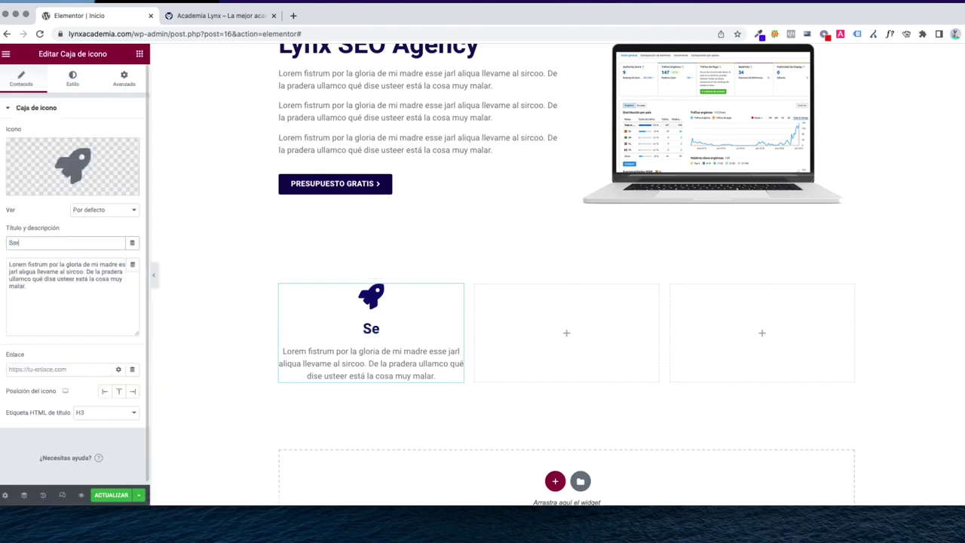
pyautogui.write(' SEO')
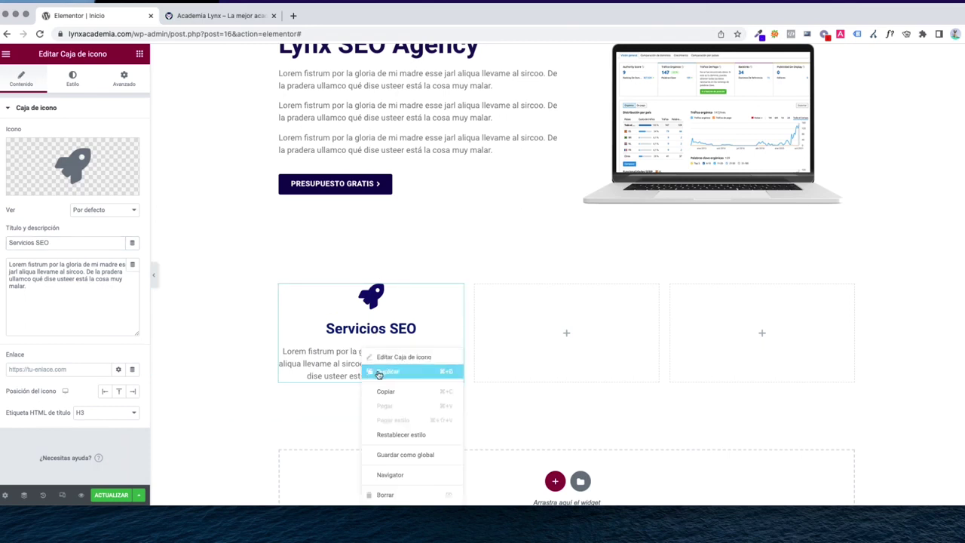
pyautogui.click(372, 371)
pyautogui.moveTo(457, 398); pyautogui.dragTo(567, 339)
pyautogui.rightClick(570, 341)
pyautogui.click(590, 364)
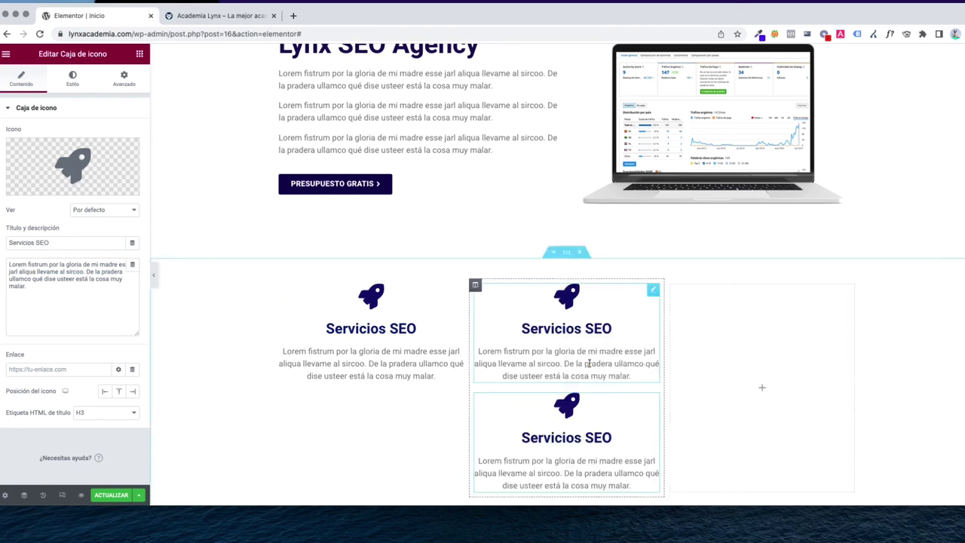
pyautogui.moveTo(653, 401); pyautogui.dragTo(742, 345)
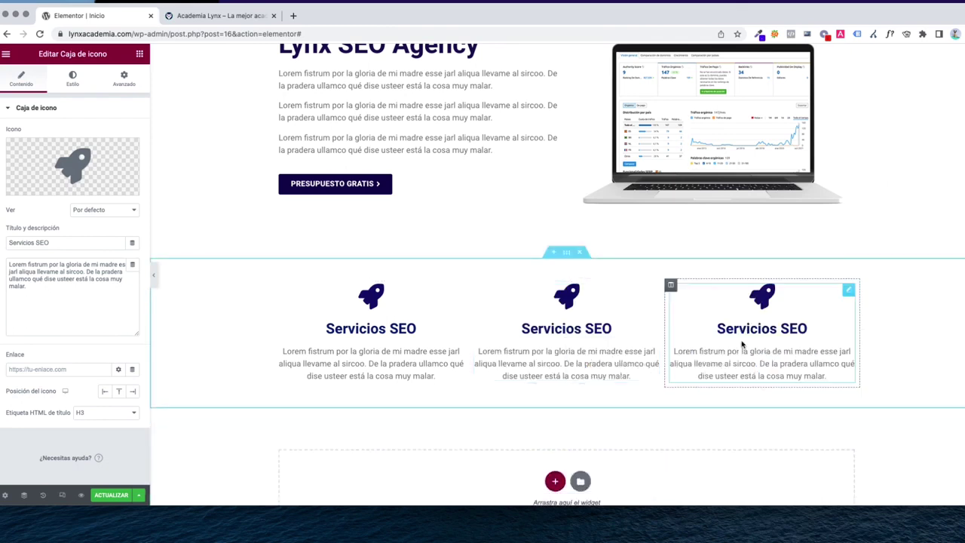
# Retitle the copies 'Auditoría SEO' and 'Diseño web', save the page, and view the live site
pyautogui.click(546, 332)
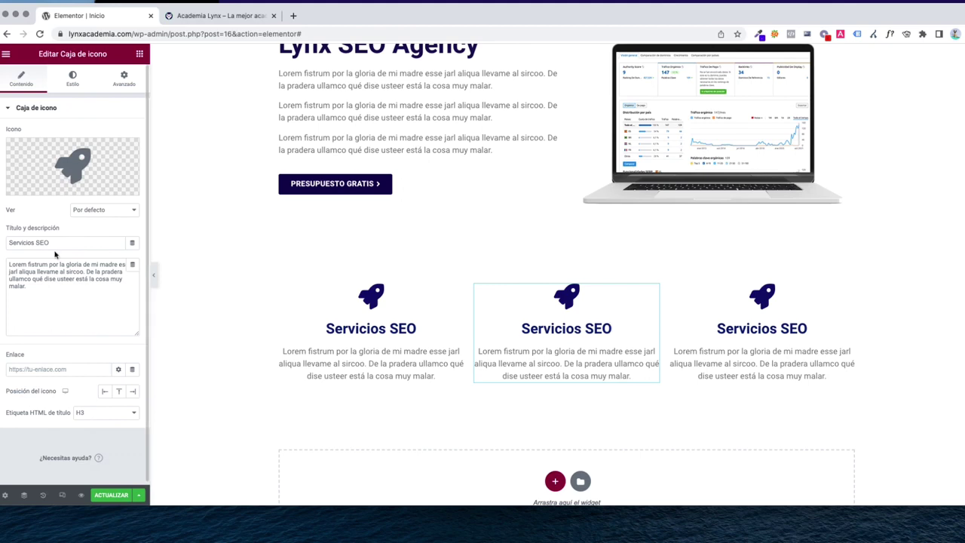
pyautogui.scroll(2, 590, 257)
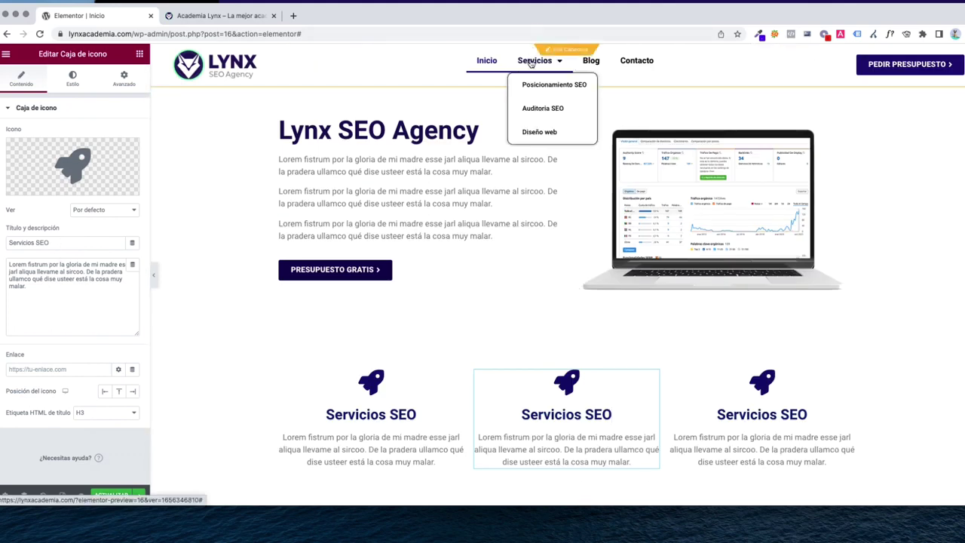
pyautogui.scroll(-2, 547, 295)
pyautogui.scroll(-1, 547, 295)
pyautogui.tripleClick(75, 243)
pyautogui.write('A')
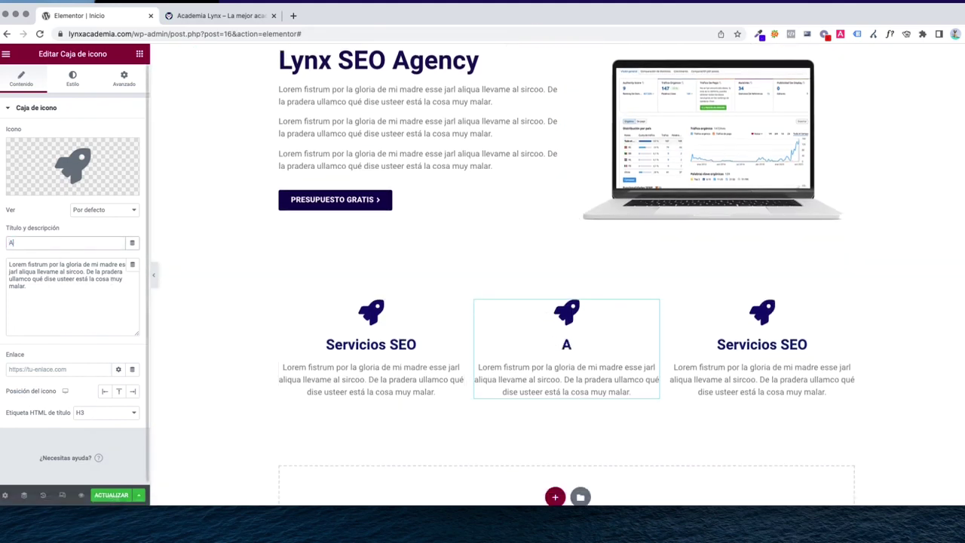
pyautogui.write('uditoría SEO')
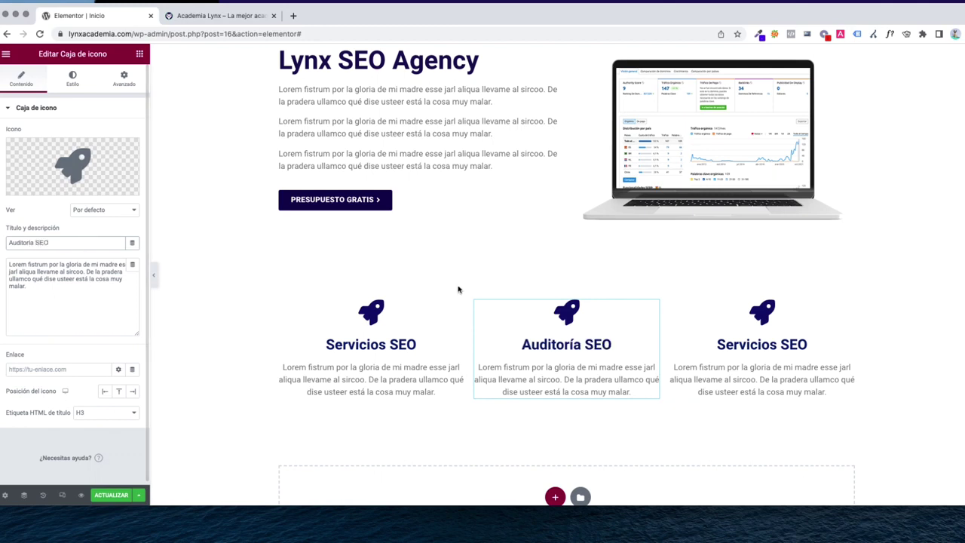
pyautogui.click(770, 350)
pyautogui.click(75, 243)
pyautogui.press('BackSpace')
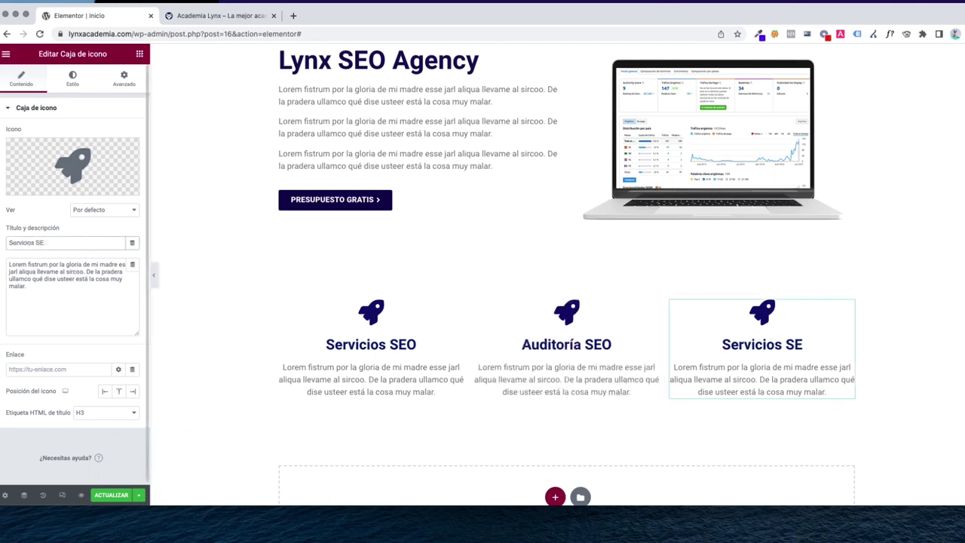
pyautogui.tripleClick(75, 243)
pyautogui.write('Diseño web')
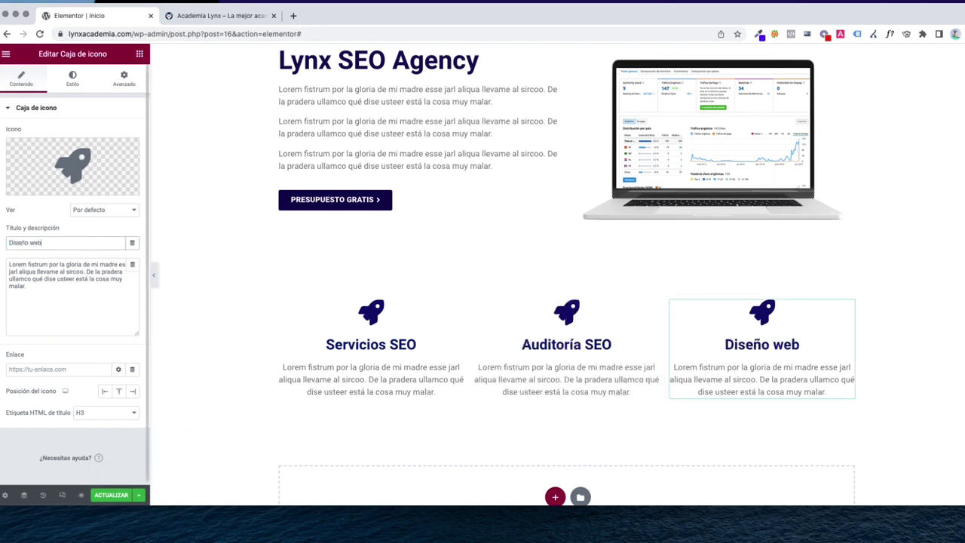
pyautogui.press('super+s')
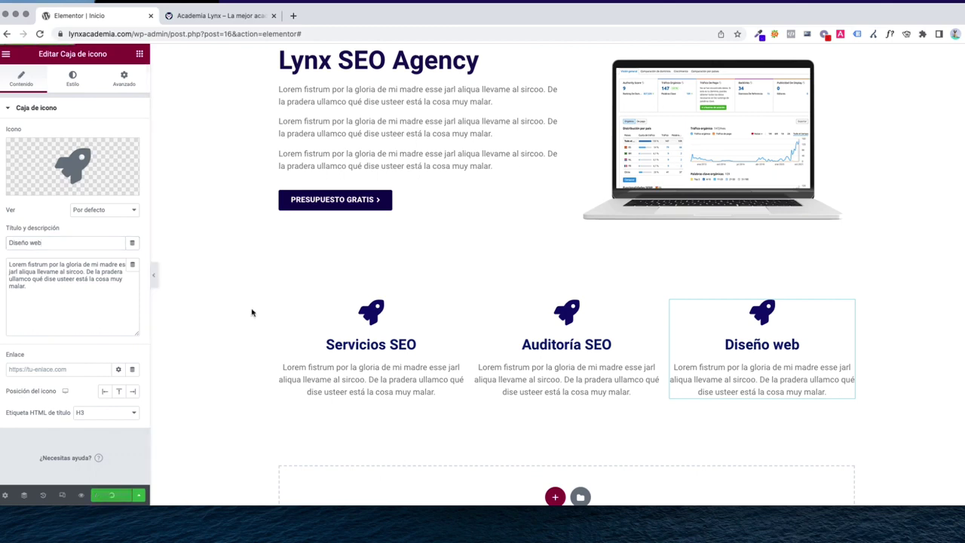
pyautogui.click(198, 15)
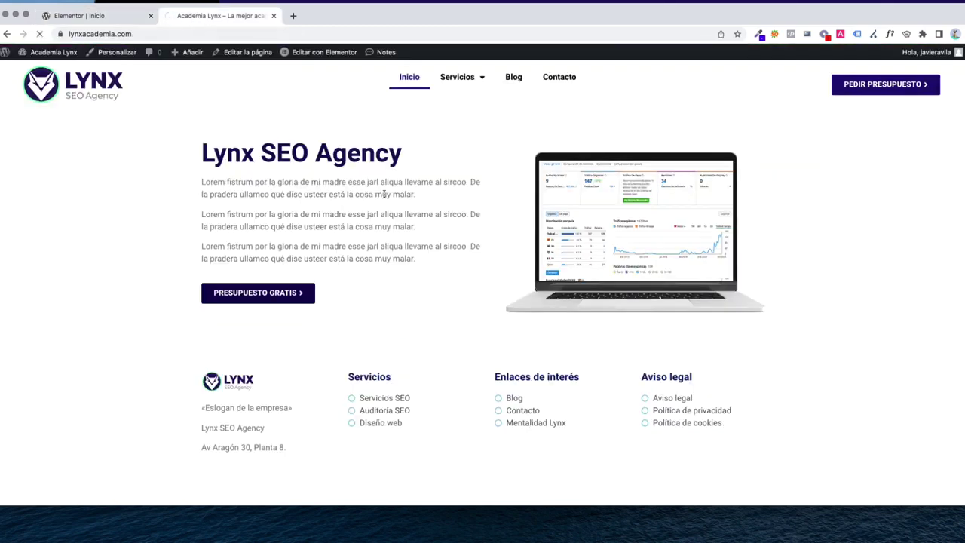
pyautogui.scroll(-3, 596, 374)
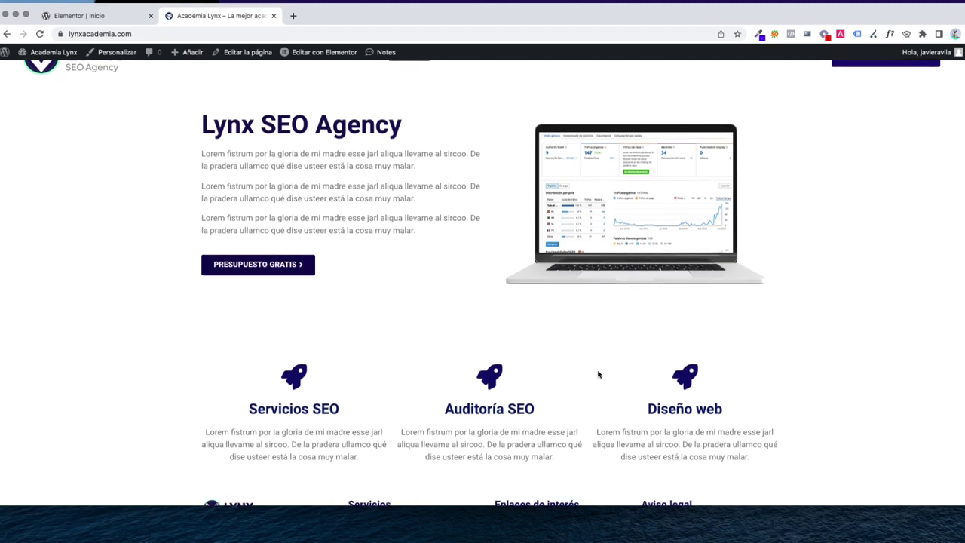
pyautogui.scroll(3, 598, 374)
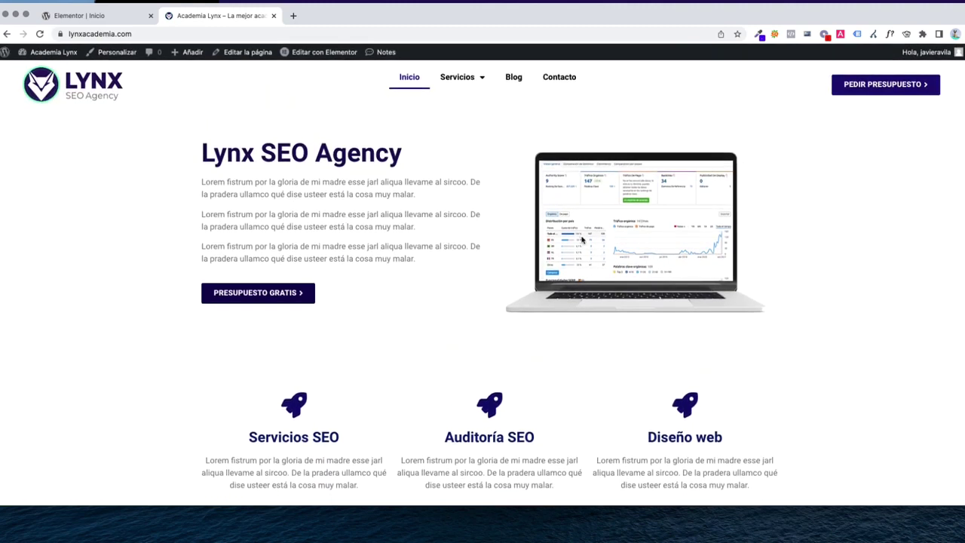
pyautogui.click(95, 15)
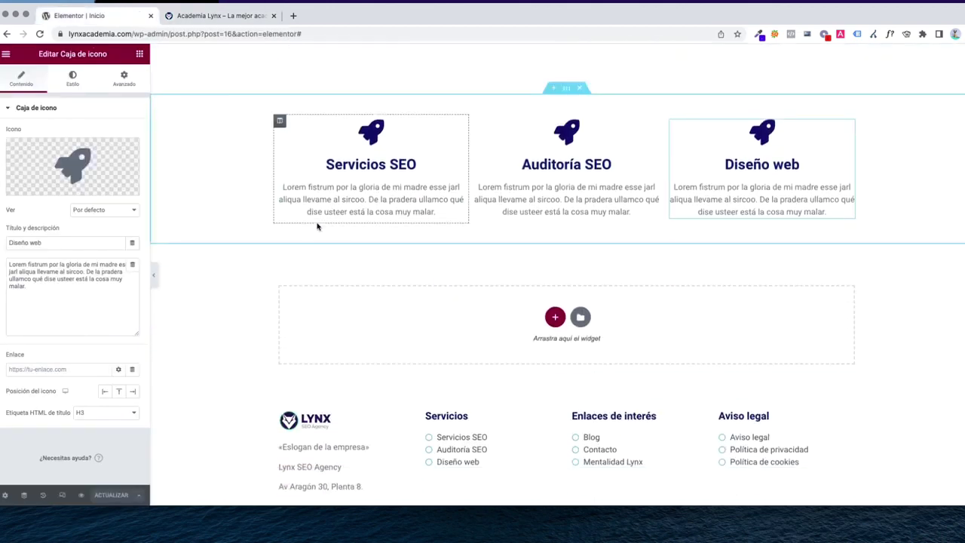
# Insert a two-column section below the services row
pyautogui.click(420, 246)
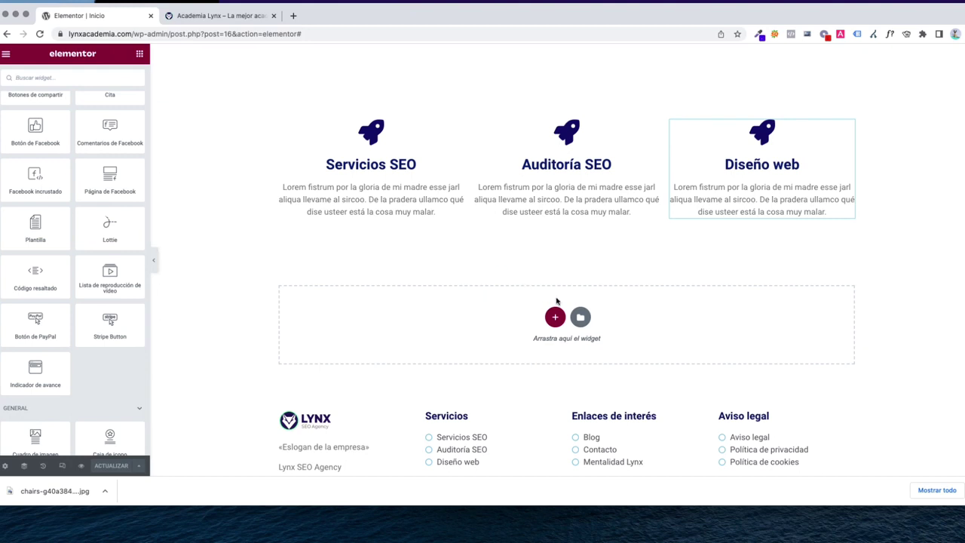
pyautogui.click(581, 317)
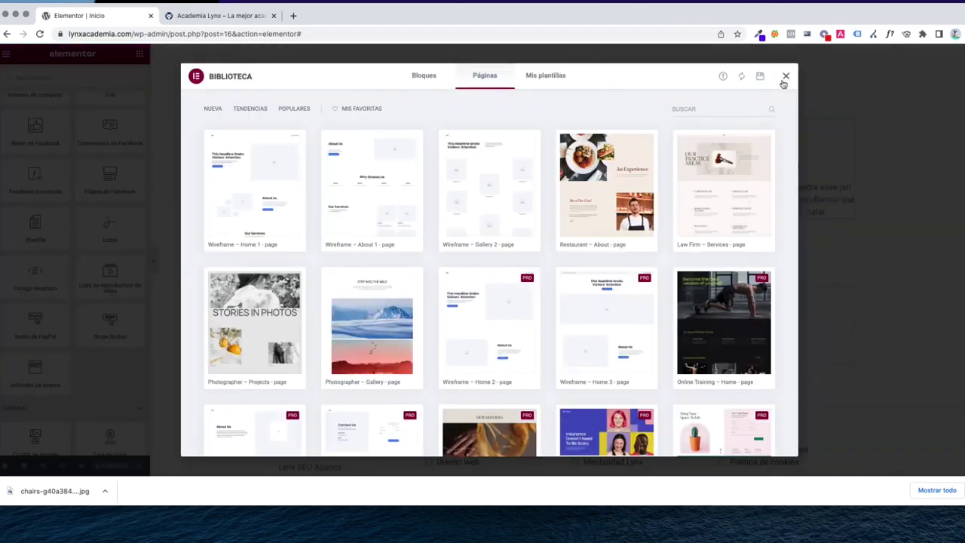
pyautogui.click(785, 77)
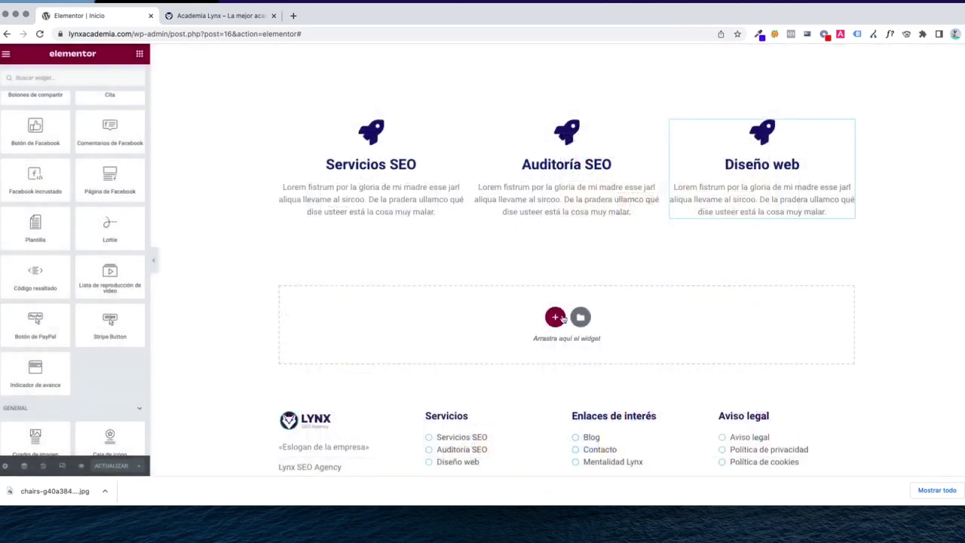
pyautogui.click(555, 318)
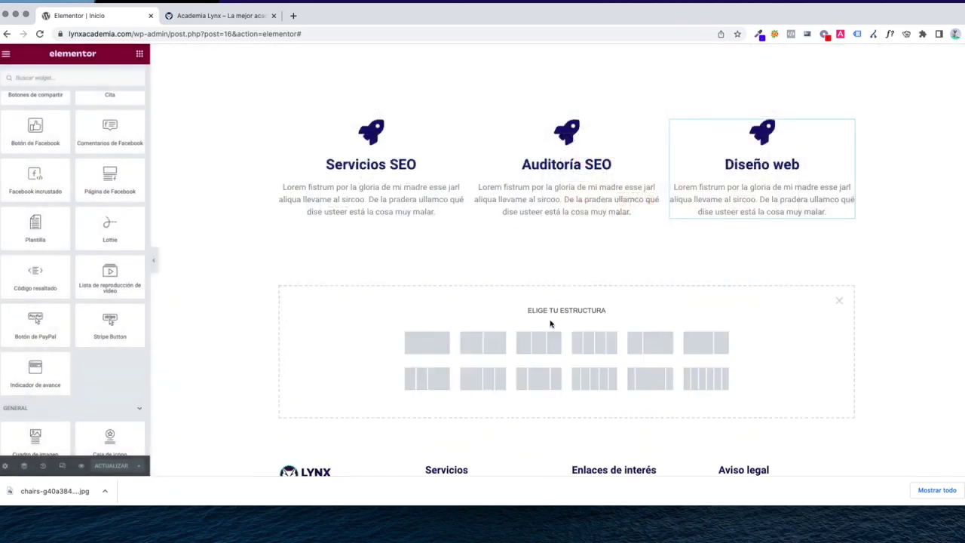
pyautogui.click(497, 349)
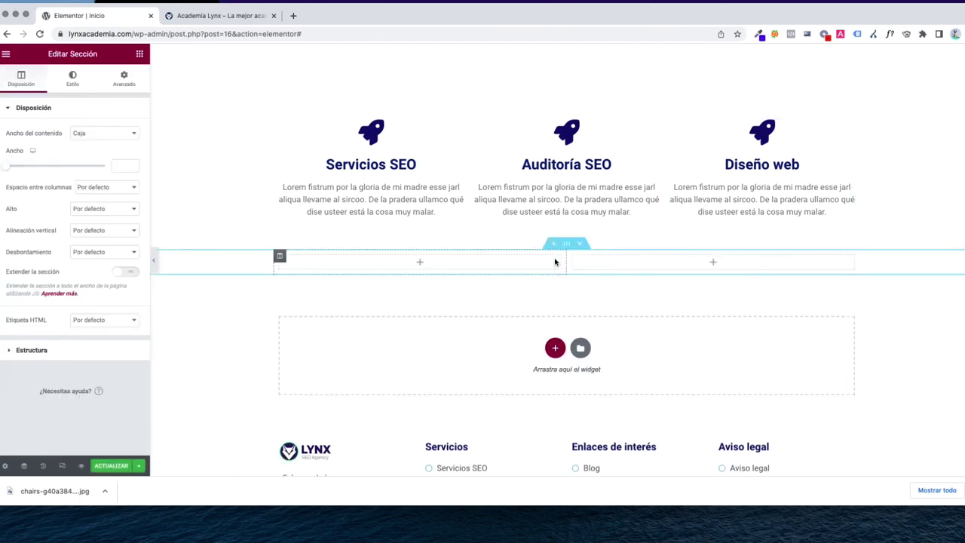
pyautogui.scroll(2, 556, 256)
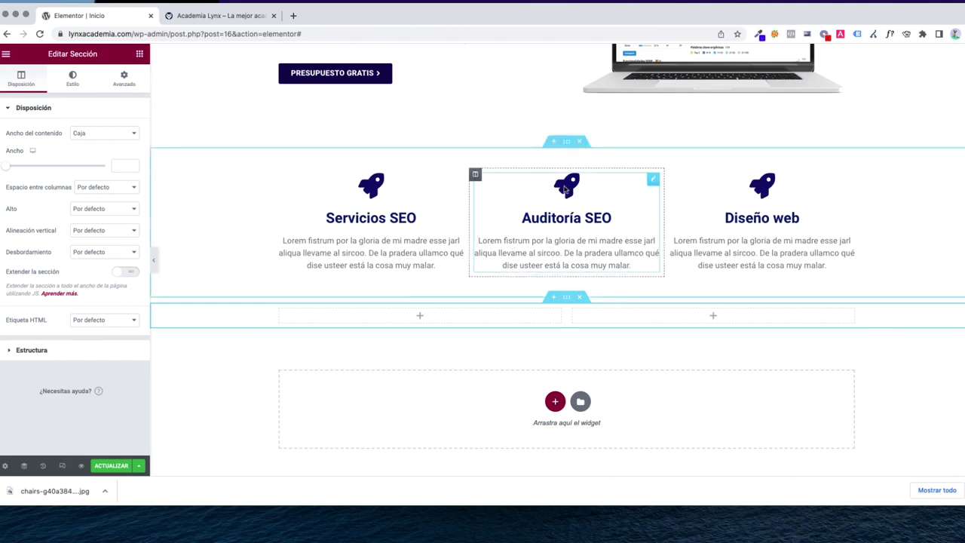
pyautogui.click(564, 149)
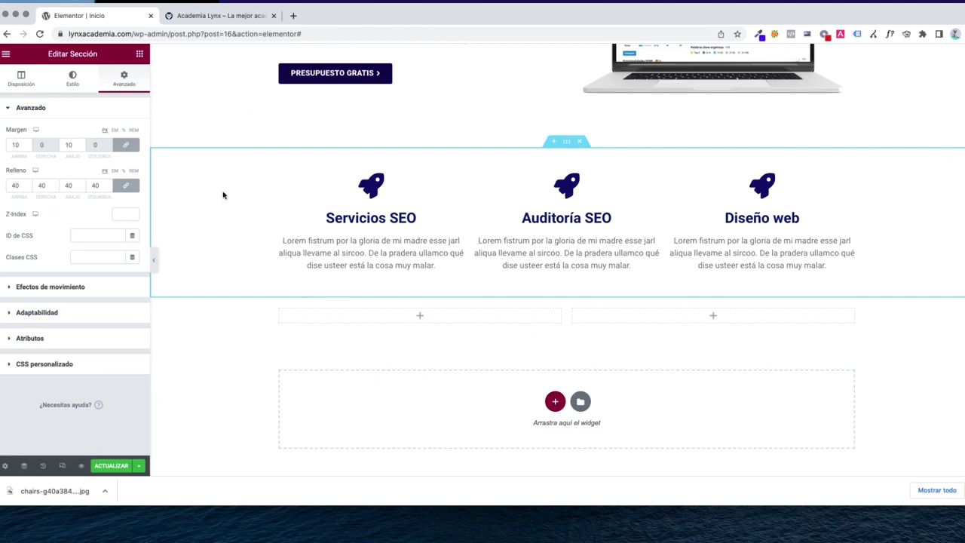
# Set the new section's top and bottom margin to 10 and padding to 40 px
pyautogui.click(566, 299)
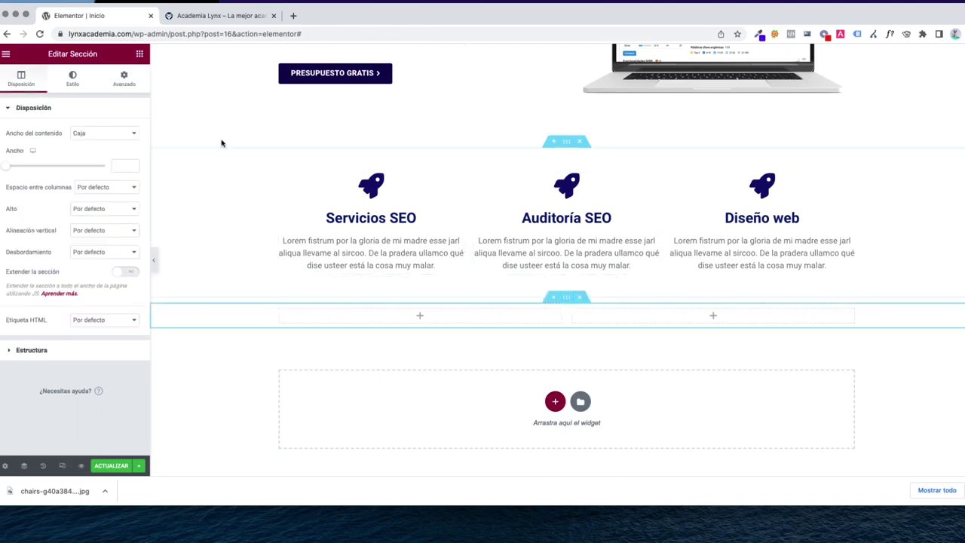
pyautogui.click(121, 83)
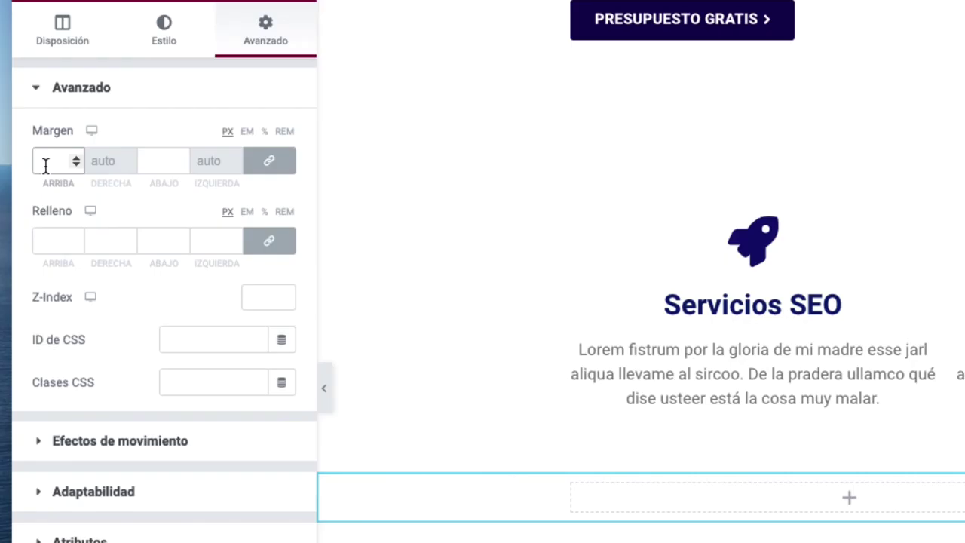
pyautogui.write('10')
pyautogui.click(58, 239)
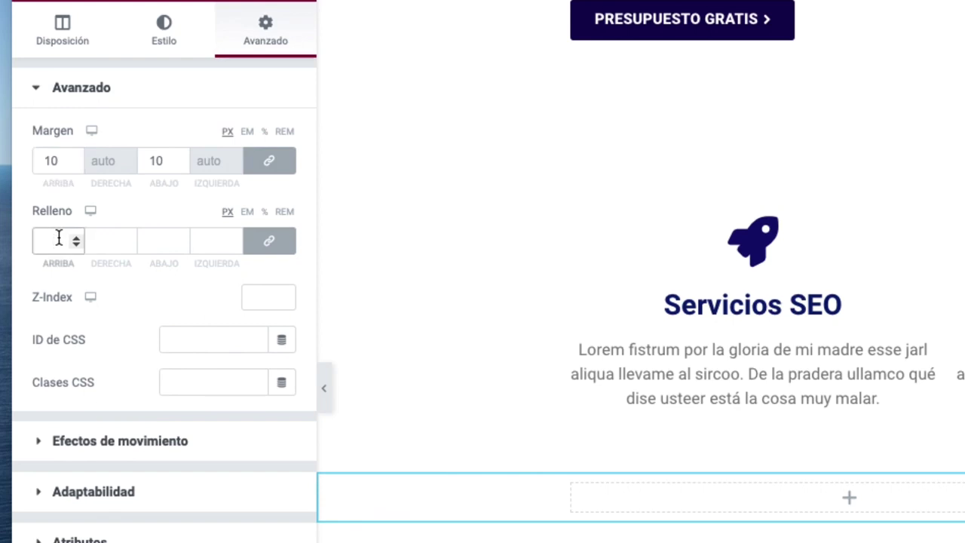
pyautogui.write('40')
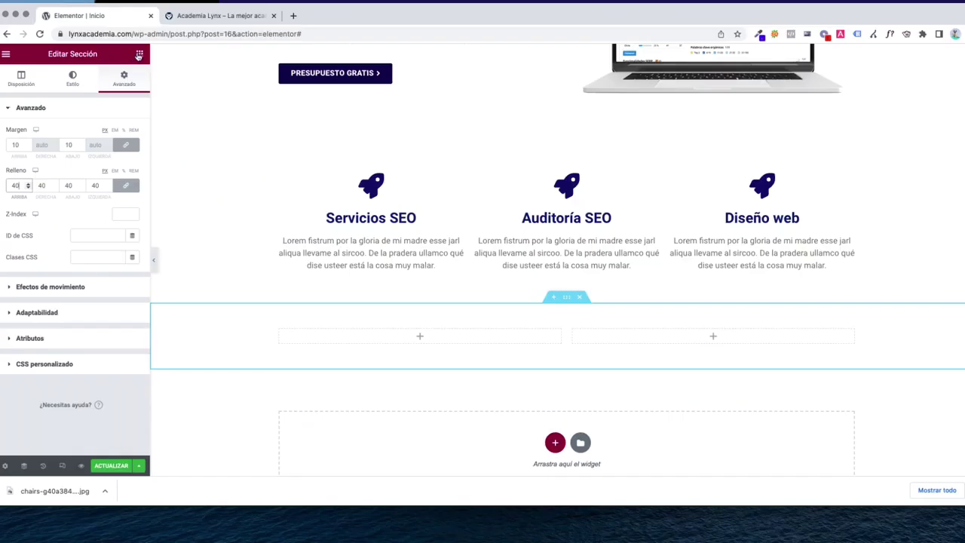
pyautogui.click(139, 54)
# Add an Imagen widget to the left column showing the uploaded chairs-g40a38464c_1280.jpg photo
pyautogui.scroll(5, 372, 321)
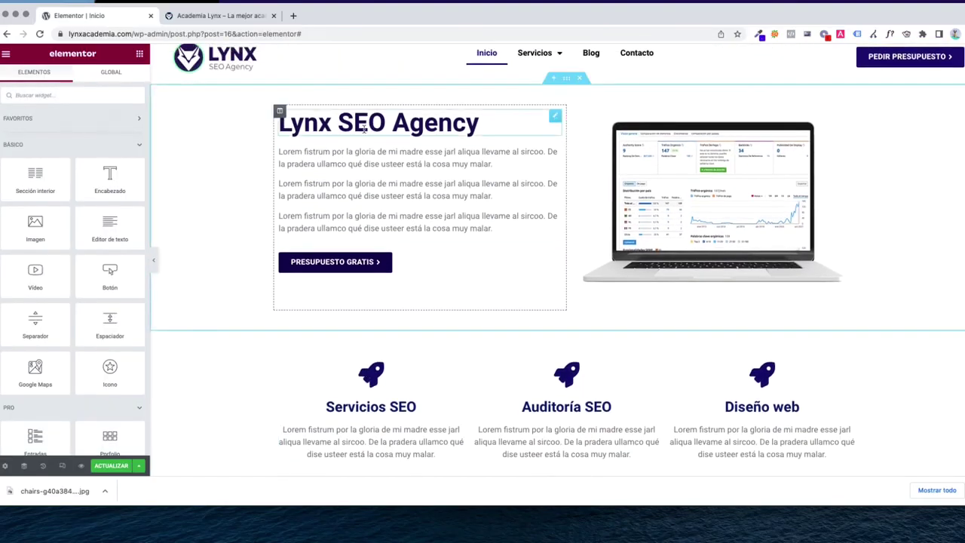
pyautogui.scroll(-4, 717, 197)
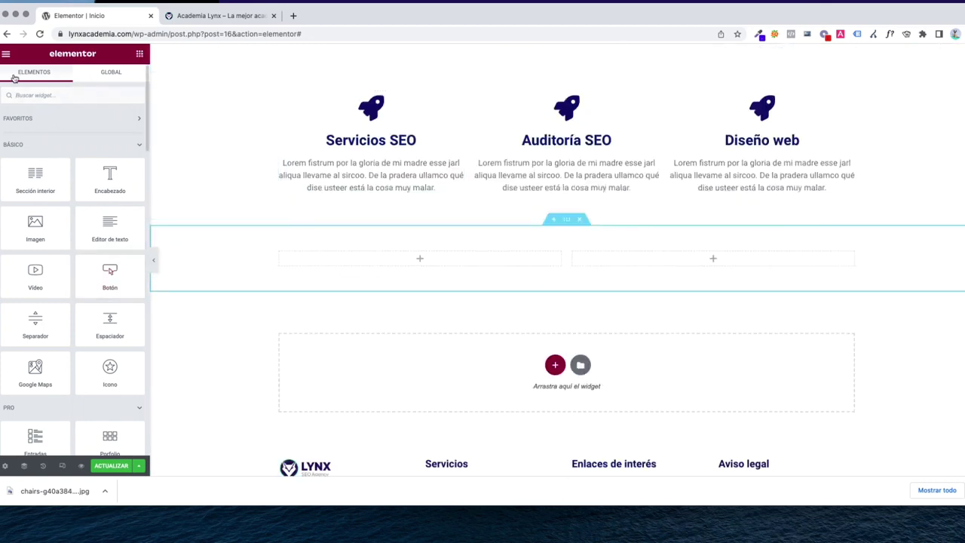
pyautogui.write('imagen')
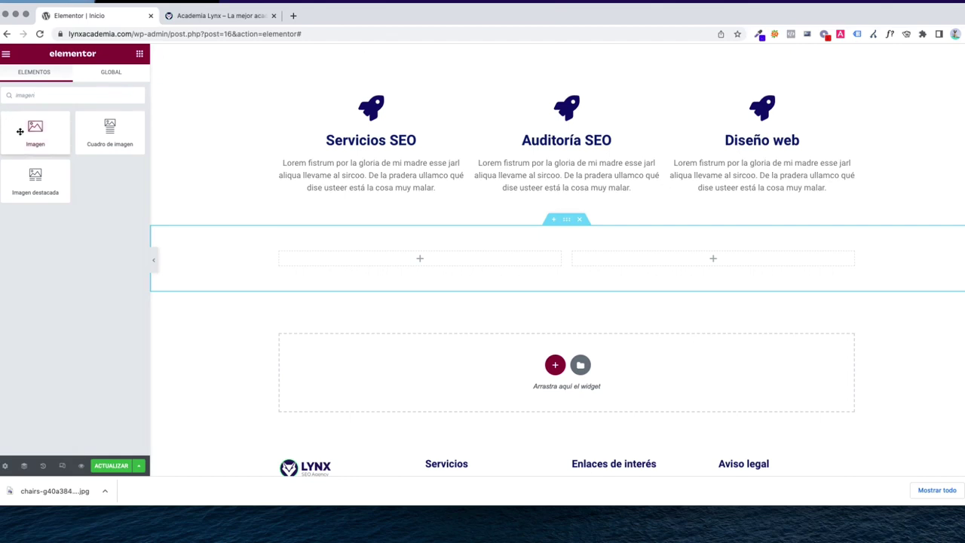
pyautogui.moveTo(35, 129); pyautogui.dragTo(427, 256)
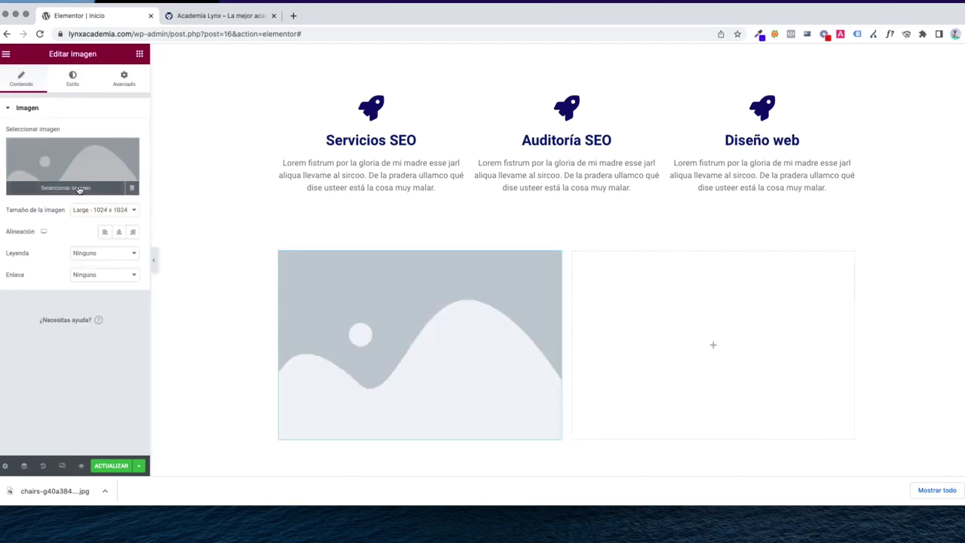
pyautogui.click(80, 188)
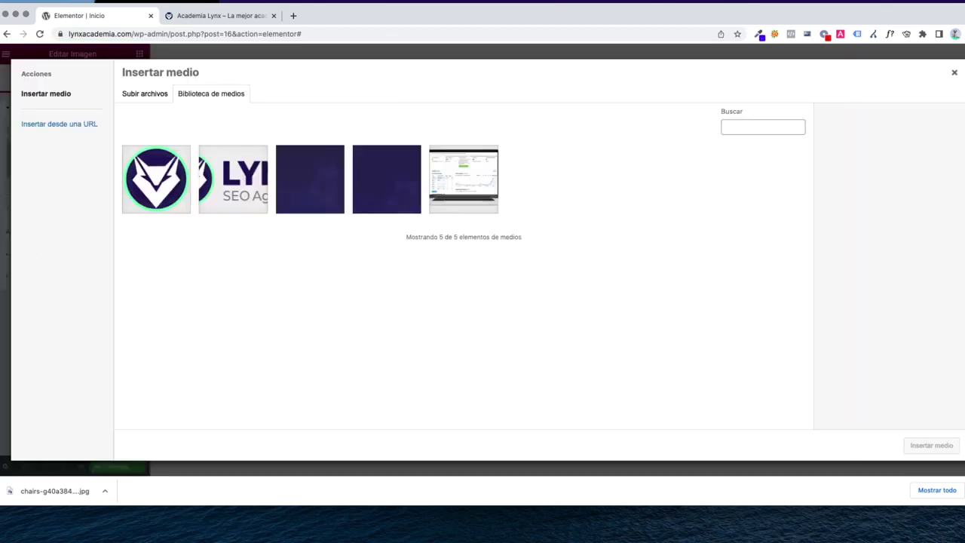
pyautogui.moveTo(54, 491); pyautogui.dragTo(433, 226)
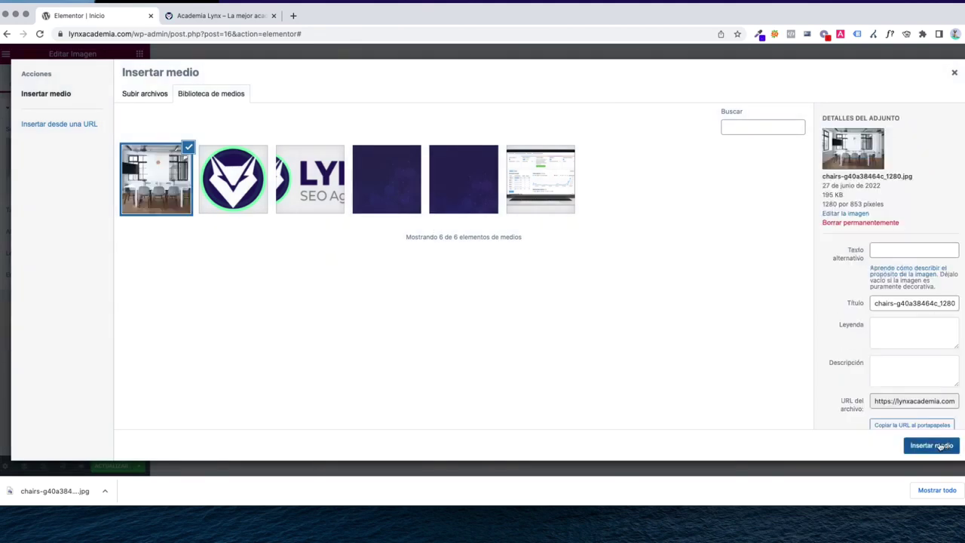
pyautogui.click(932, 446)
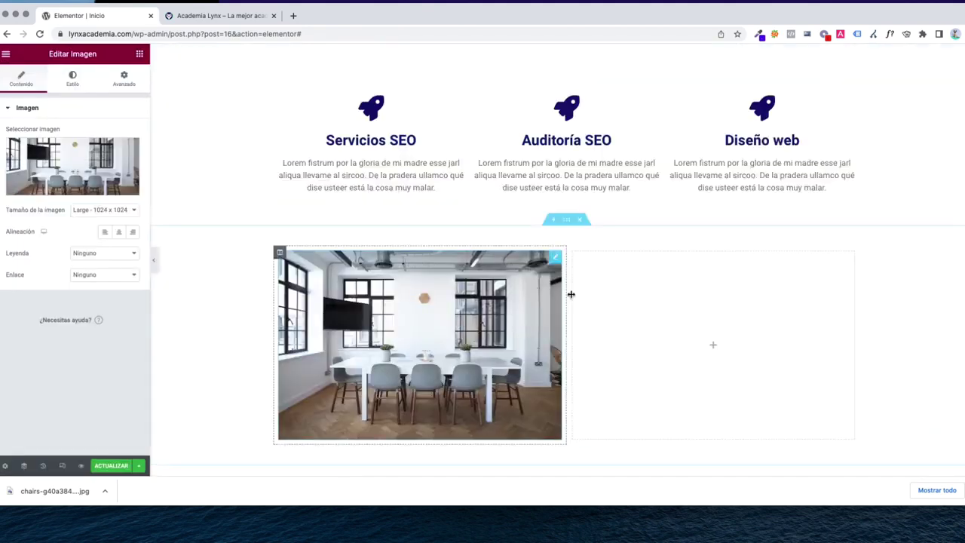
pyautogui.scroll(1, 626, 325)
pyautogui.scroll(-1, 630, 321)
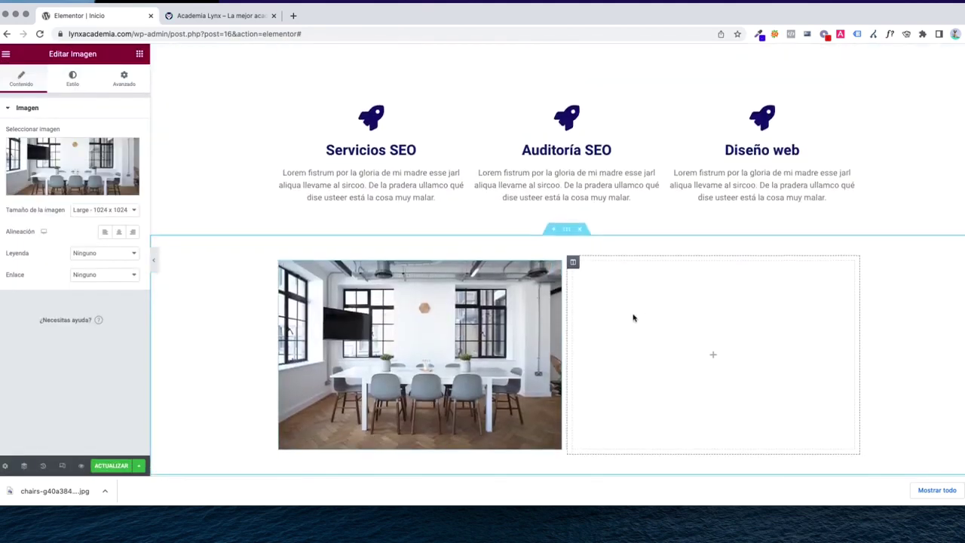
# Add a 'Sobre nosotros' heading to the right column coloured dark blue #191D61
pyautogui.click(140, 53)
pyautogui.moveTo(109, 181); pyautogui.dragTo(692, 295)
pyautogui.tripleClick(83, 161)
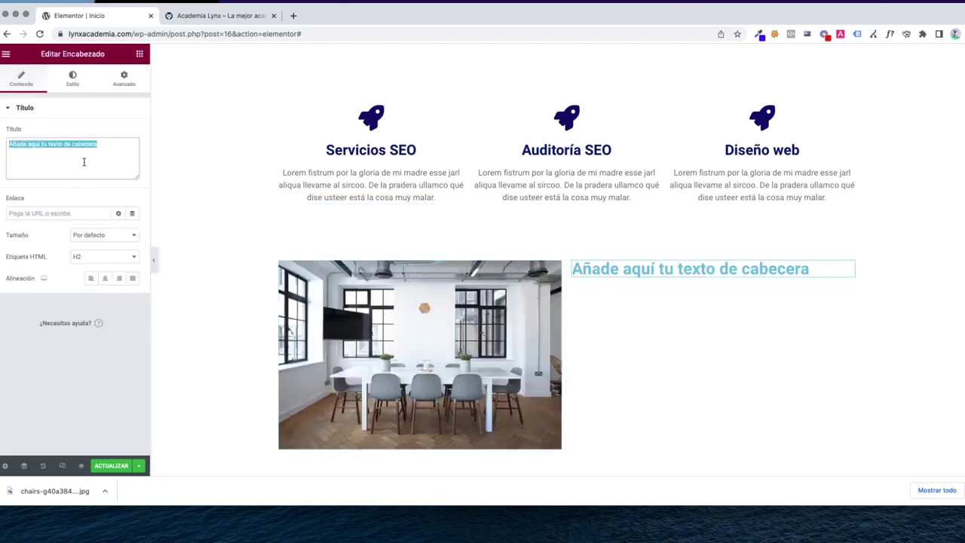
pyautogui.write('¿Quienes somos')
pyautogui.press('super+a')
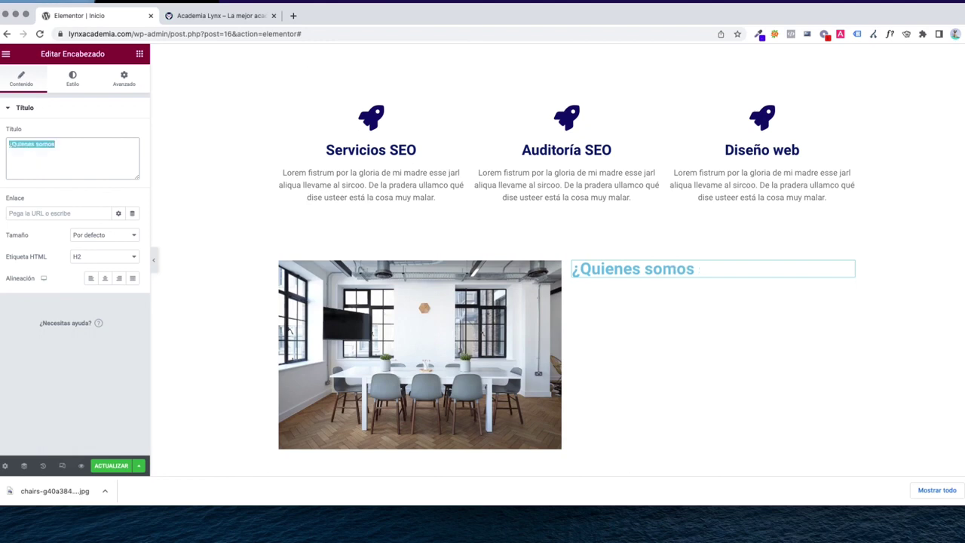
pyautogui.write('Sobre nosotros')
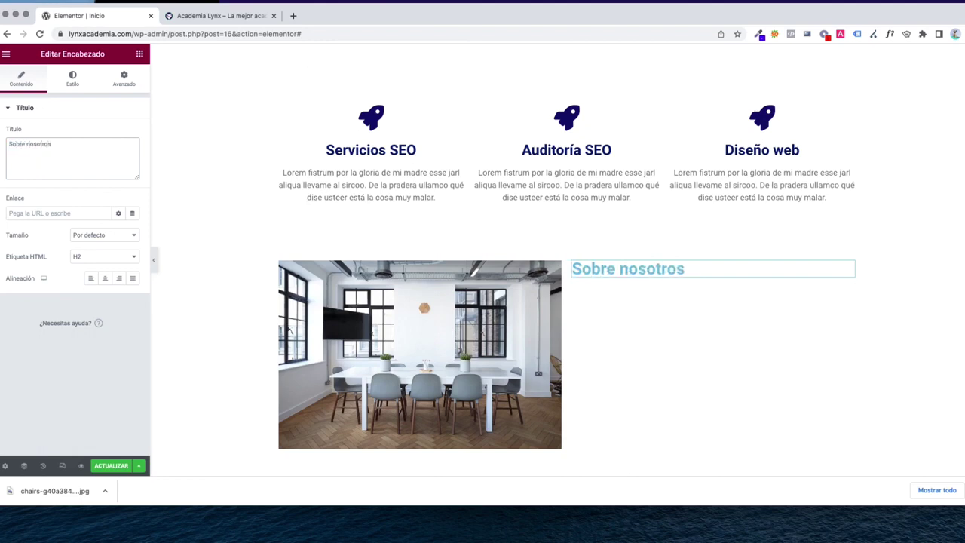
pyautogui.click(73, 79)
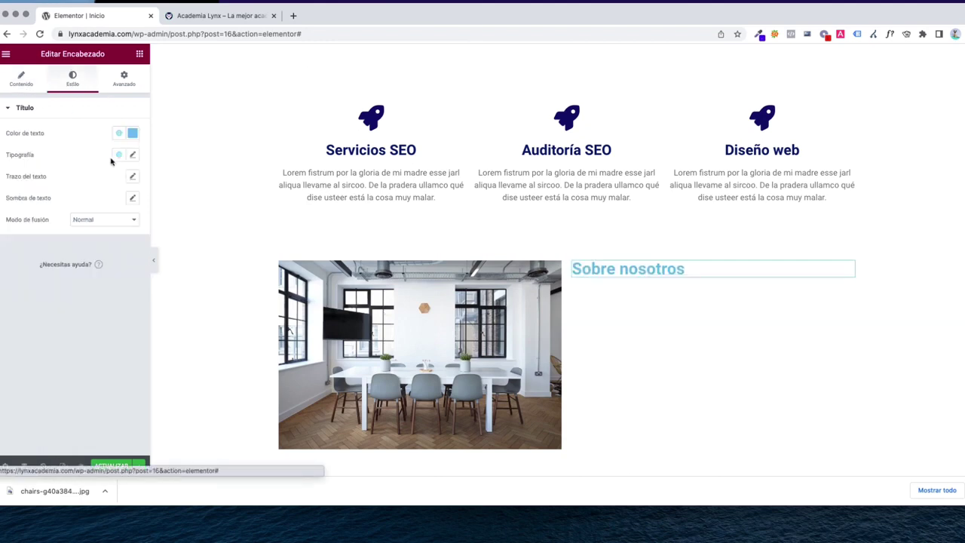
pyautogui.click(132, 132)
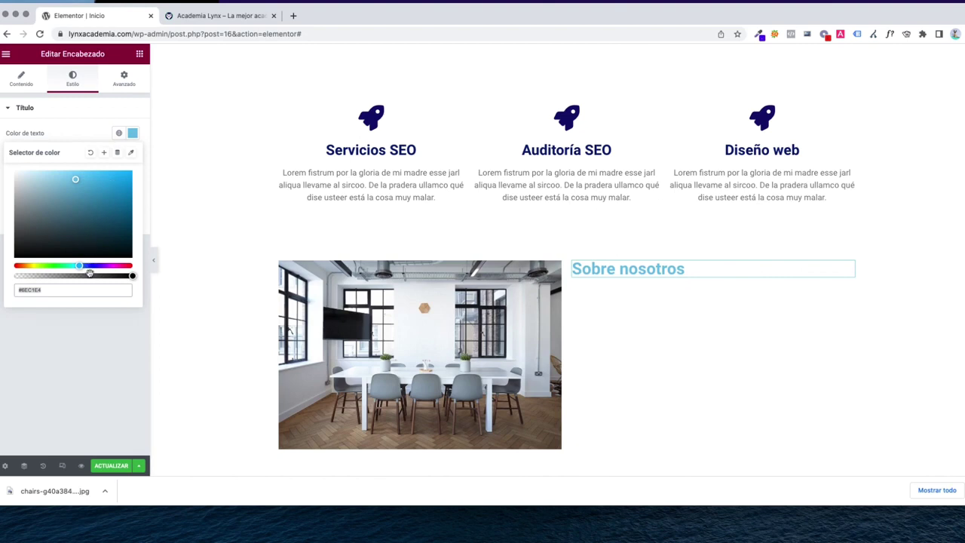
pyautogui.click(92, 266)
pyautogui.click(110, 215)
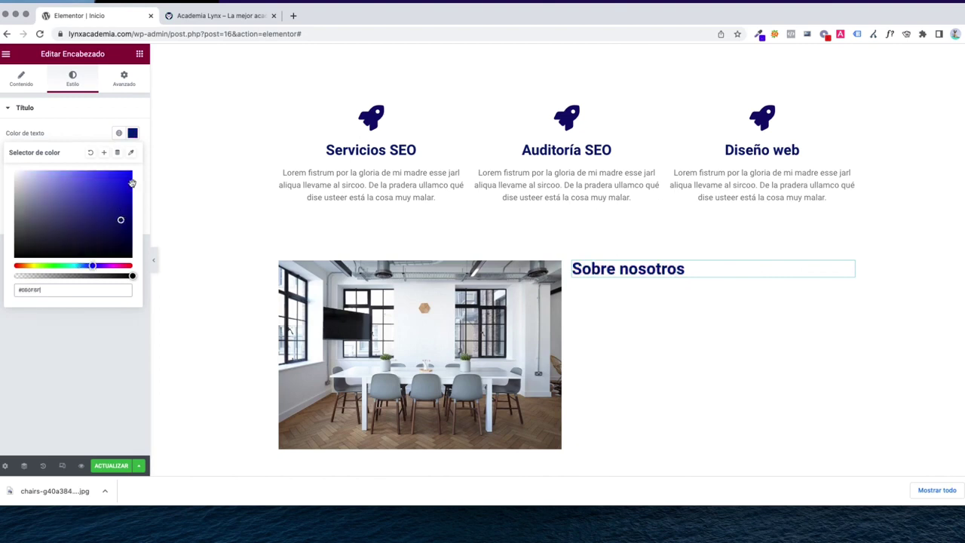
# Add a text editor block below the heading and double its placeholder paragraph
pyautogui.click(140, 54)
pyautogui.moveTo(110, 226); pyautogui.dragTo(685, 278)
pyautogui.tripleClick(75, 238)
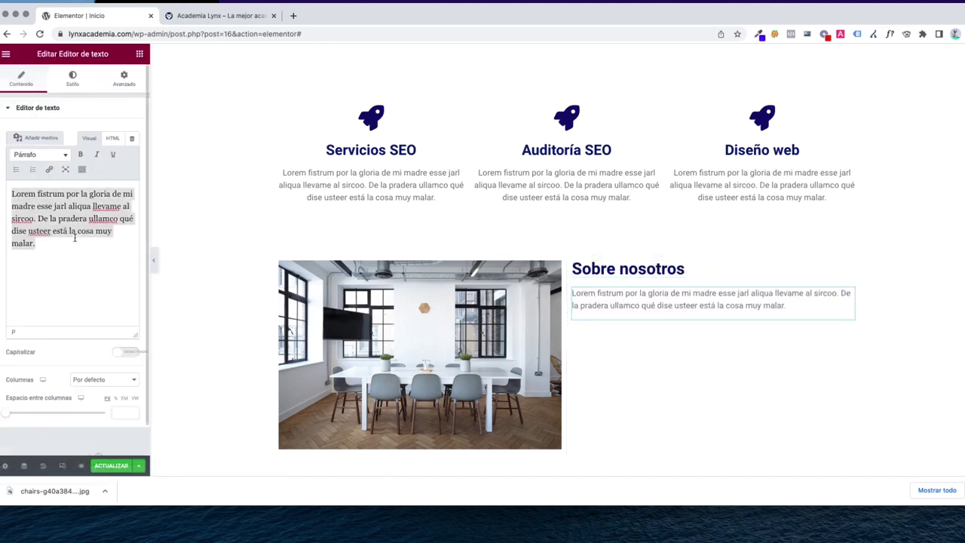
pyautogui.hotkey('ctrl', 'c')
pyautogui.press('Right')
pyautogui.press('Return')
pyautogui.hotkey('ctrl', 'v')
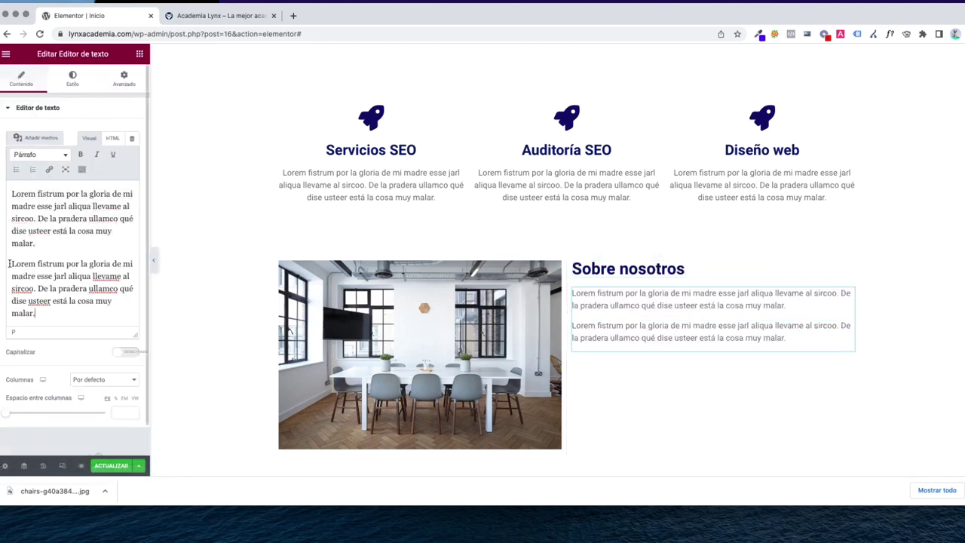
pyautogui.click(9, 263)
pyautogui.press('BackSpace')
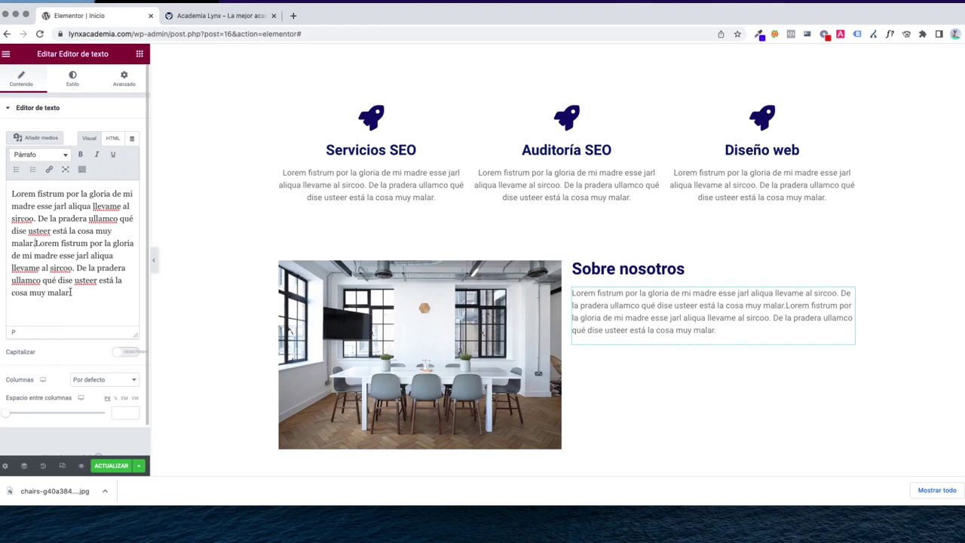
pyautogui.hotkey('ctrl', 'a')
# Turn the text into three placeholder paragraphs, deleting the extra final sentence
pyautogui.hotkey('ctrl', 'c')
pyautogui.press('Right')
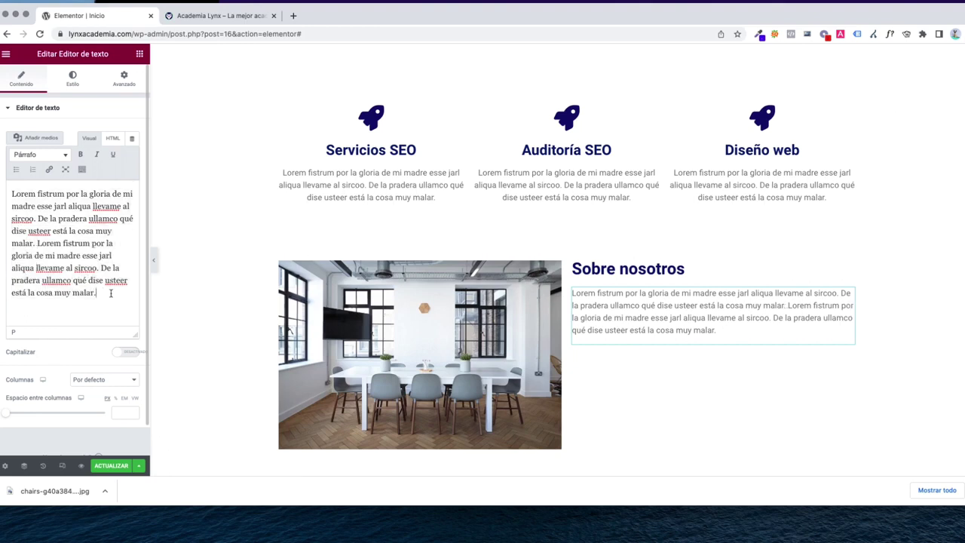
pyautogui.press('Return')
pyautogui.hotkey('ctrl', 'v')
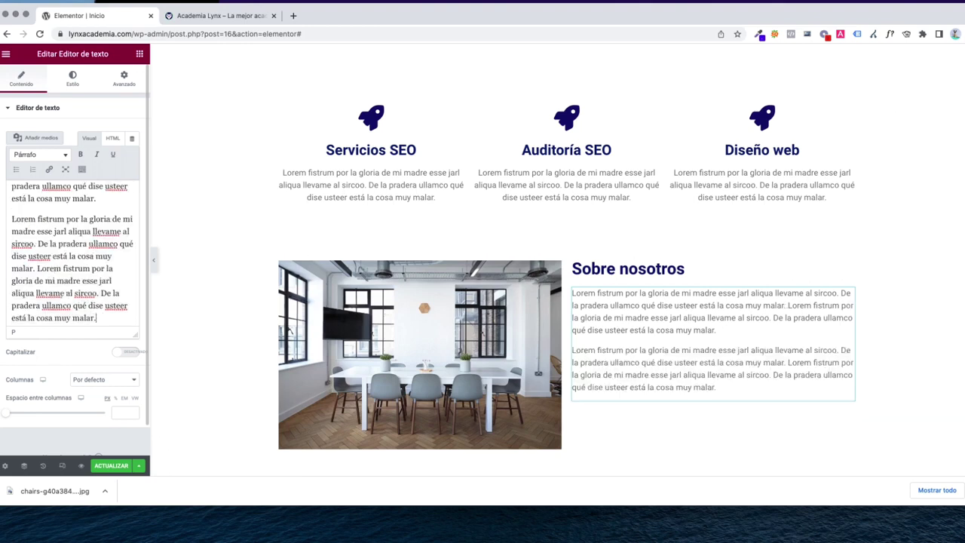
pyautogui.press('Return')
pyautogui.hotkey('ctrl', 'v')
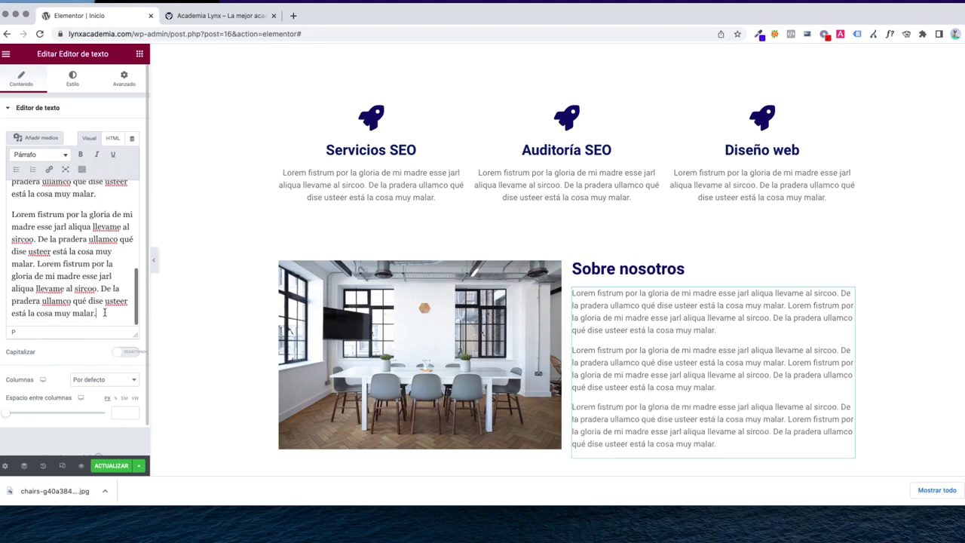
pyautogui.moveTo(105, 312); pyautogui.dragTo(38, 263)
pyautogui.press('BackSpace')
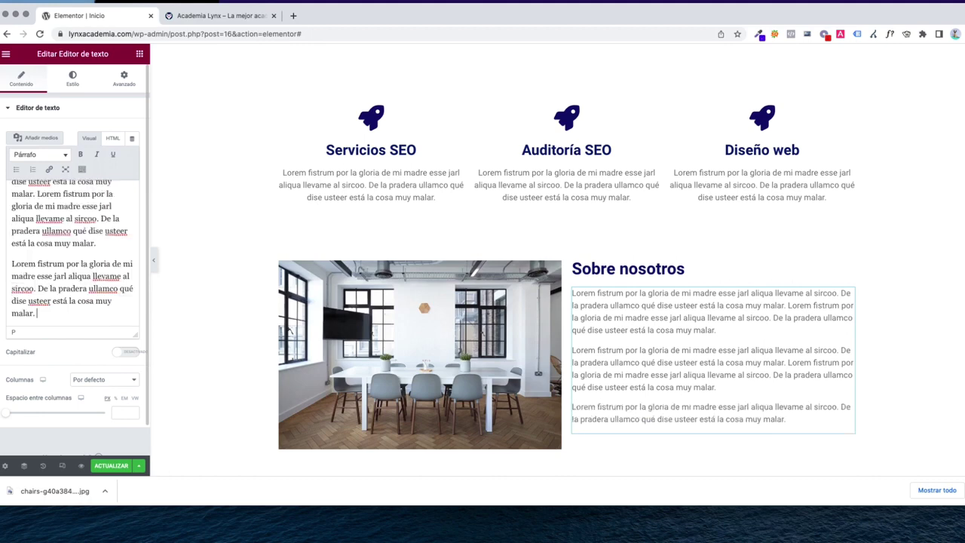
pyautogui.click(139, 54)
pyautogui.moveTo(101, 279); pyautogui.dragTo(122, 289)
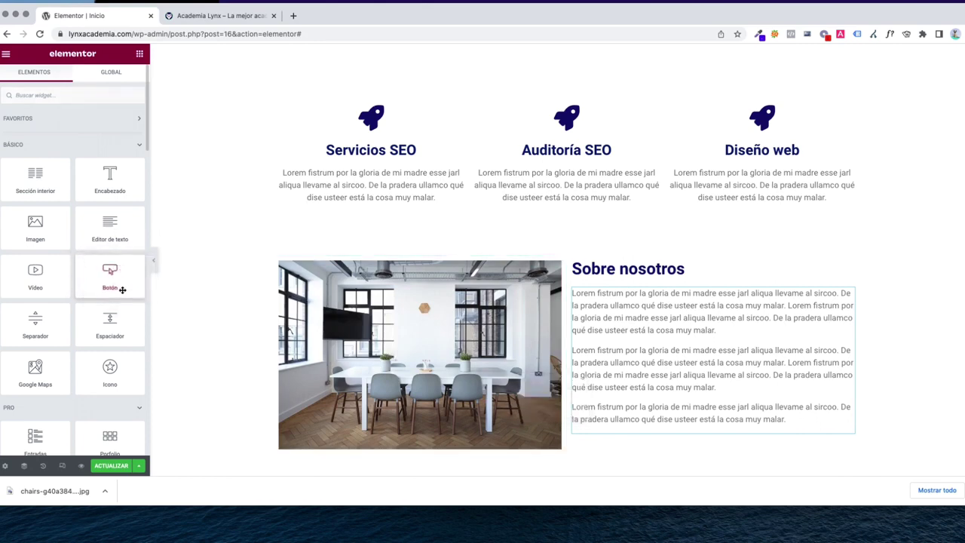
# Duplicate the PRESUPUESTO GRATIS button and move the copy into the Sobre nosotros column
pyautogui.scroll(5, 543, 332)
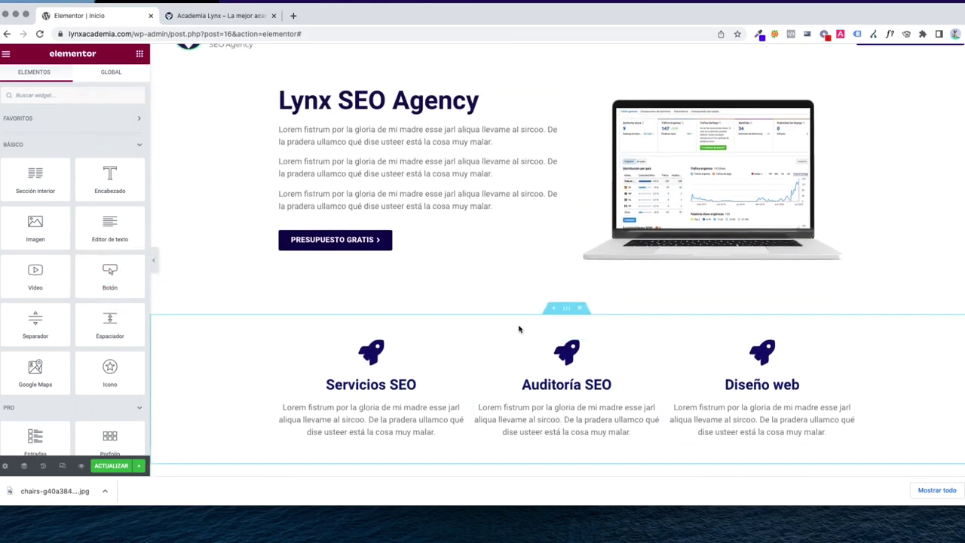
pyautogui.rightClick(347, 241)
pyautogui.click(373, 267)
pyautogui.scroll(-3, 446, 270)
pyautogui.click(554, 160)
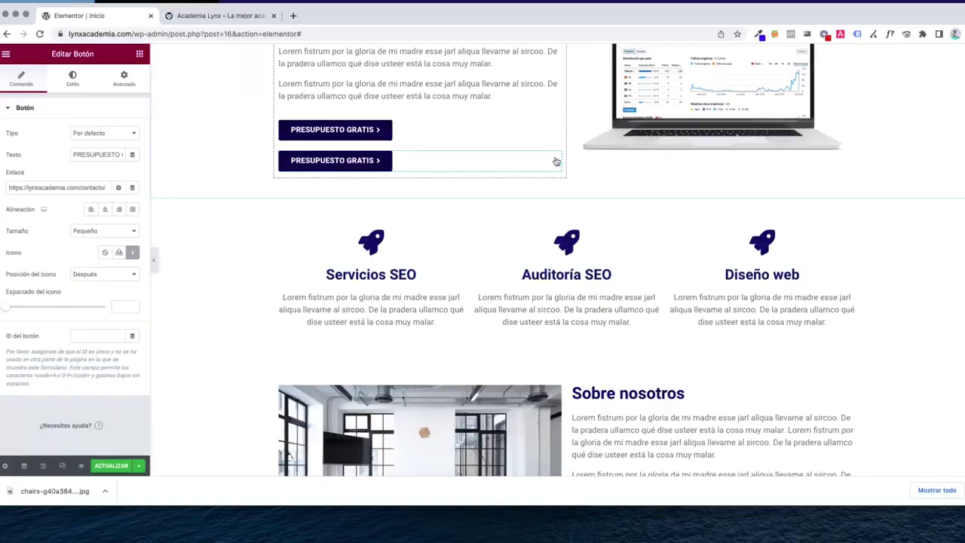
pyautogui.moveTo(554, 160); pyautogui.dragTo(653, 437)
pyautogui.scroll(-5, 655, 431)
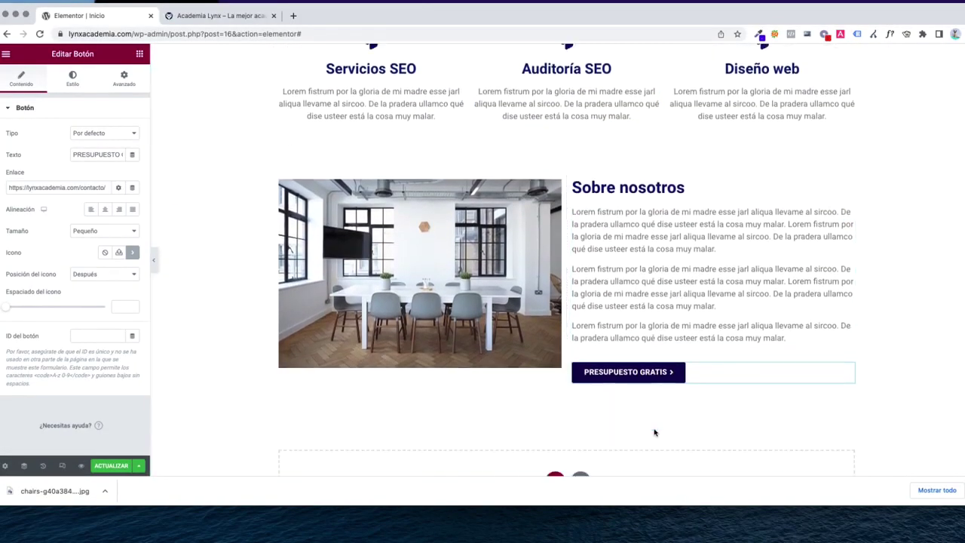
pyautogui.scroll(2, 569, 279)
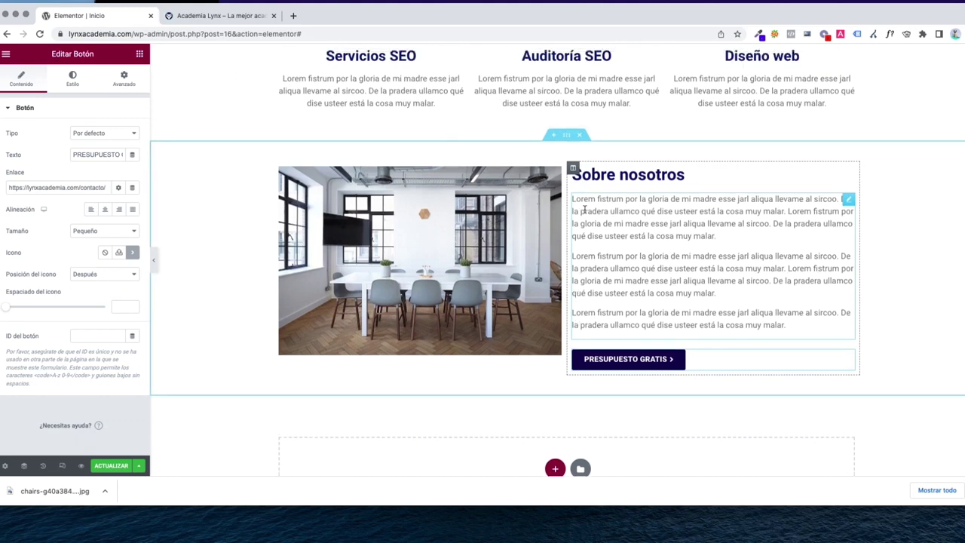
# Delete the third placeholder paragraph and its leftover empty line from the Sobre nosotros text
pyautogui.click(626, 326)
pyautogui.tripleClick(626, 324)
pyautogui.press('BackSpace')
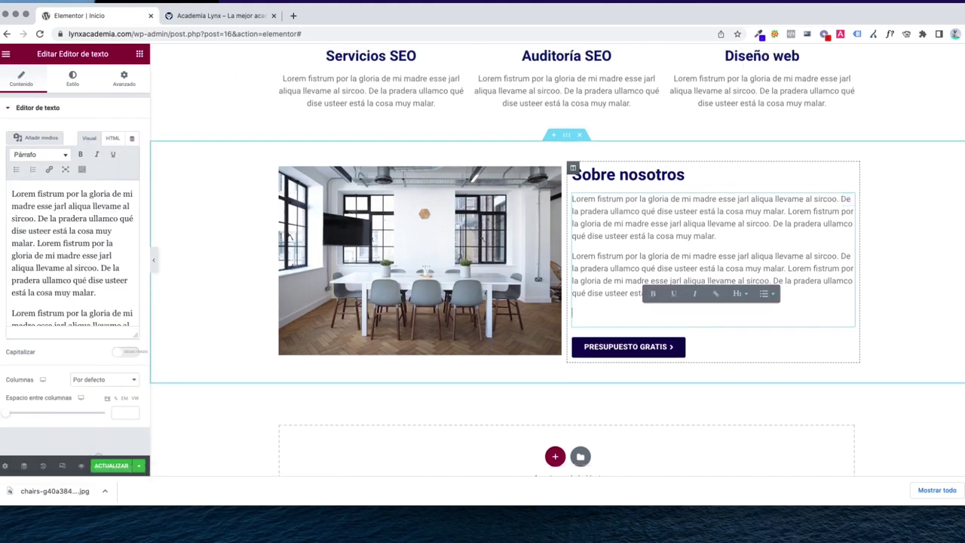
pyautogui.press('BackSpace')
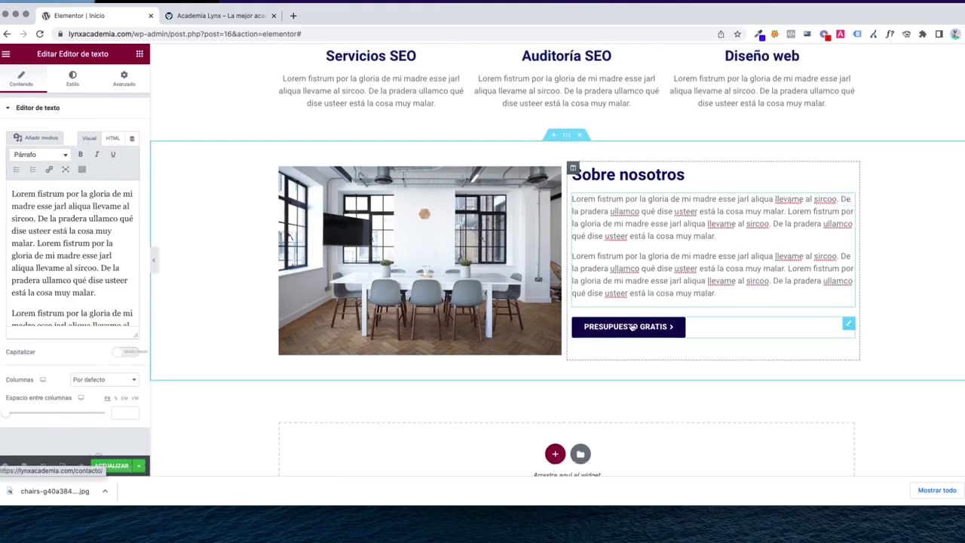
# Scroll back to the Sobre nosotros section and open its Editar Sección settings
pyautogui.scroll(6, 547, 317)
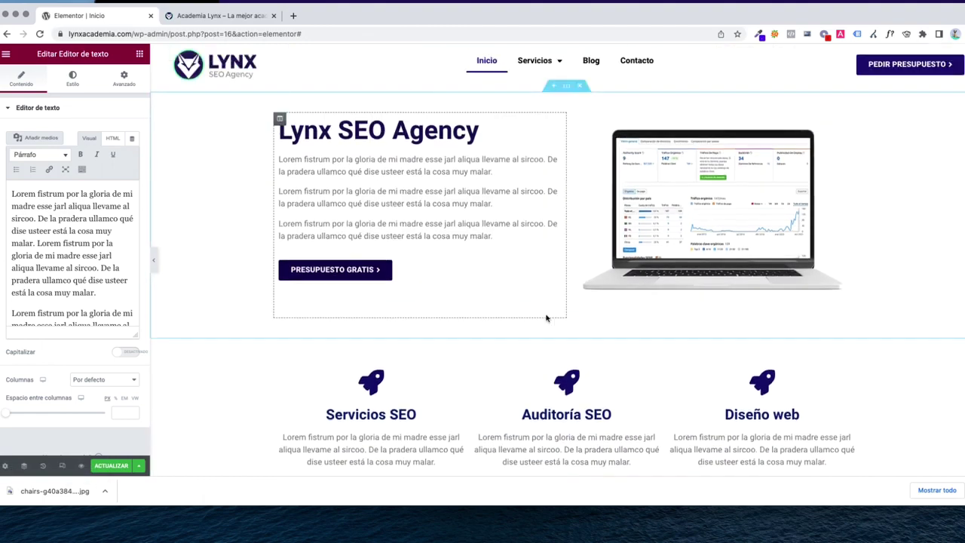
pyautogui.scroll(-5, 548, 317)
pyautogui.scroll(1, 578, 227)
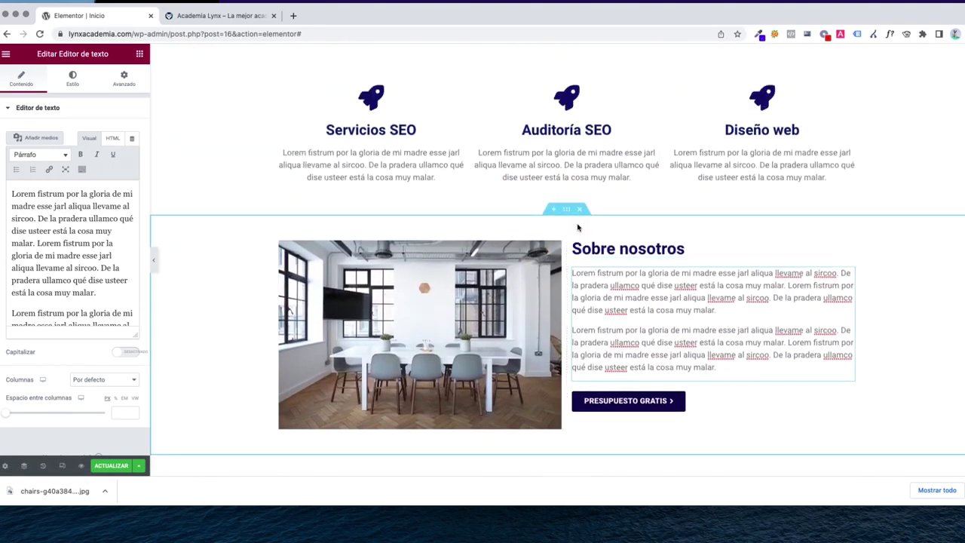
pyautogui.scroll(4, 578, 227)
pyautogui.scroll(-4, 545, 256)
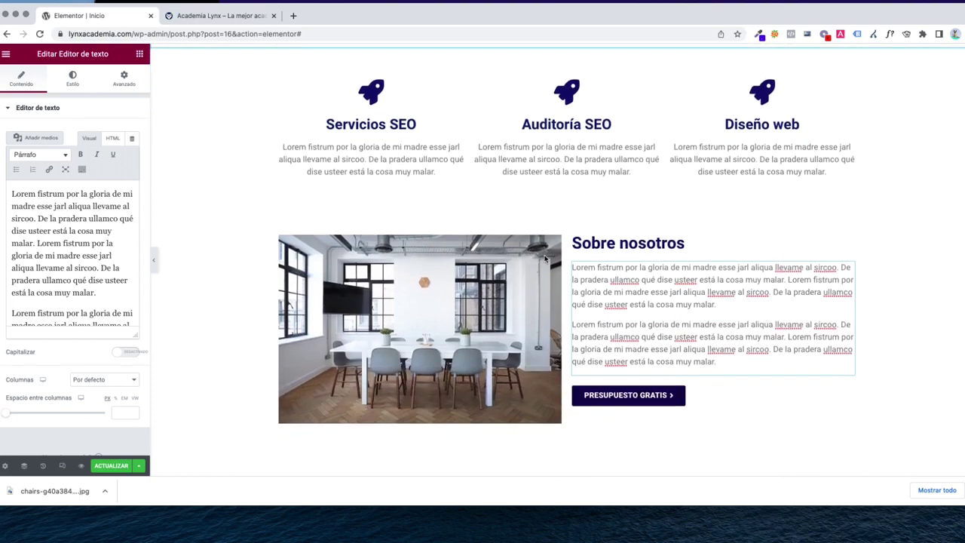
pyautogui.scroll(-1, 545, 258)
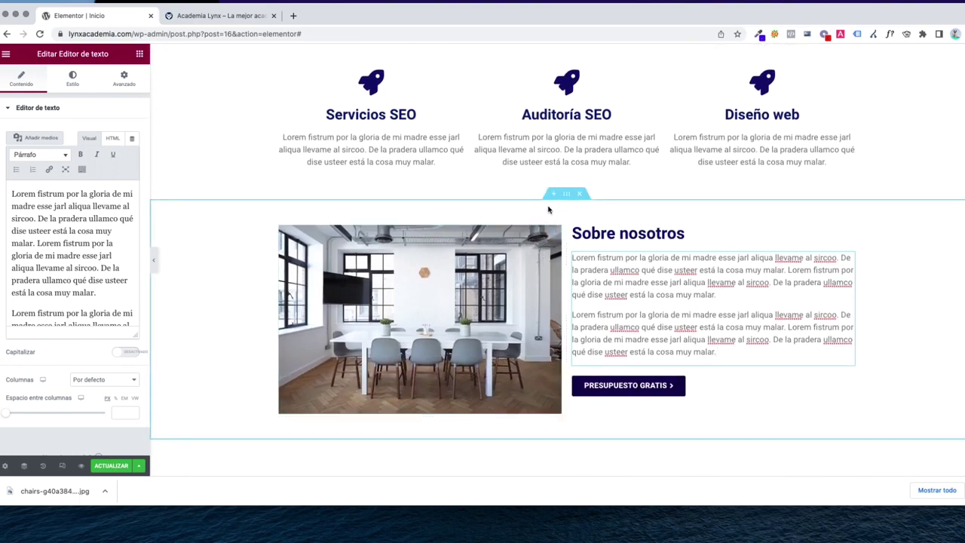
pyautogui.scroll(4, 548, 210)
pyautogui.scroll(-6, 539, 246)
pyautogui.scroll(3, 558, 226)
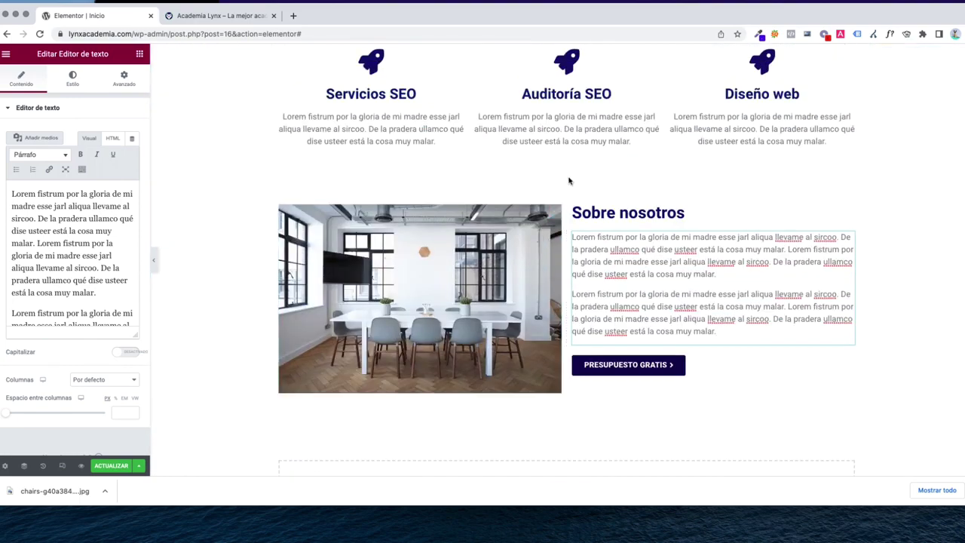
pyautogui.click(566, 173)
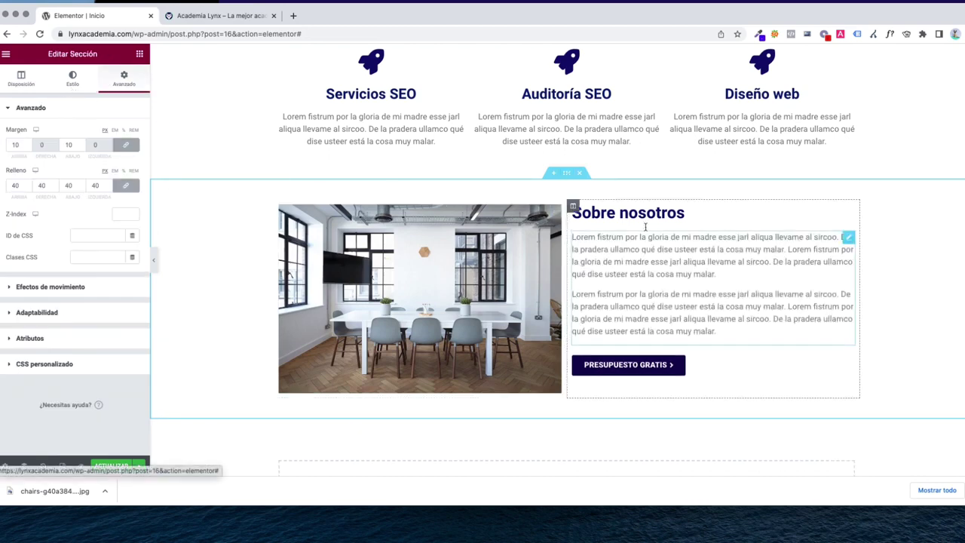
# Give the section a classic #F9F9F9 background, update the page and view the live homepage
pyautogui.click(73, 77)
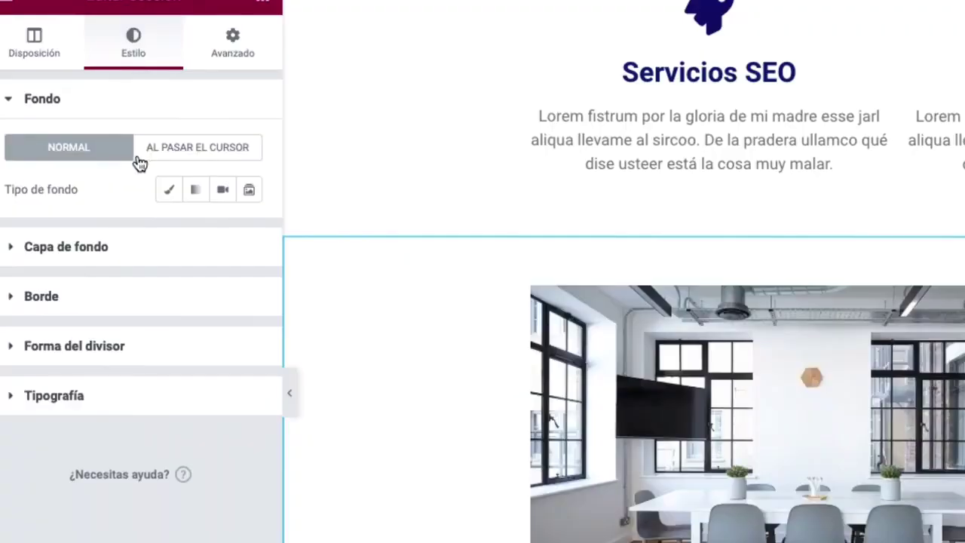
pyautogui.click(169, 192)
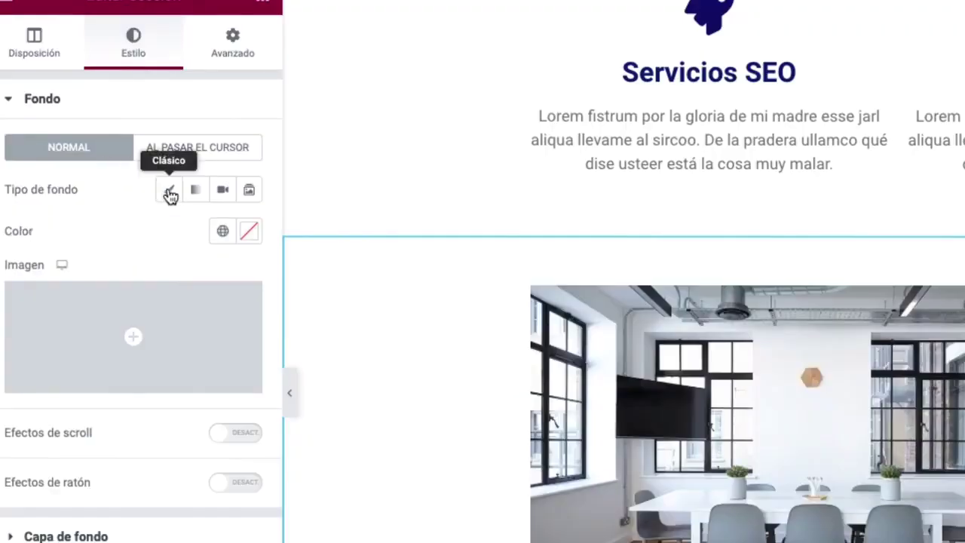
pyautogui.click(250, 232)
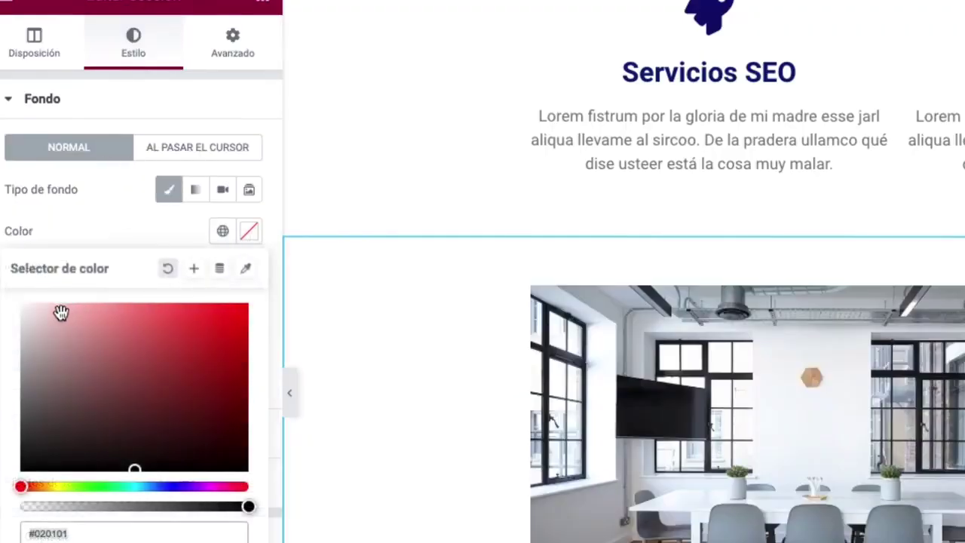
pyautogui.moveTo(60, 312); pyautogui.dragTo(5, 310)
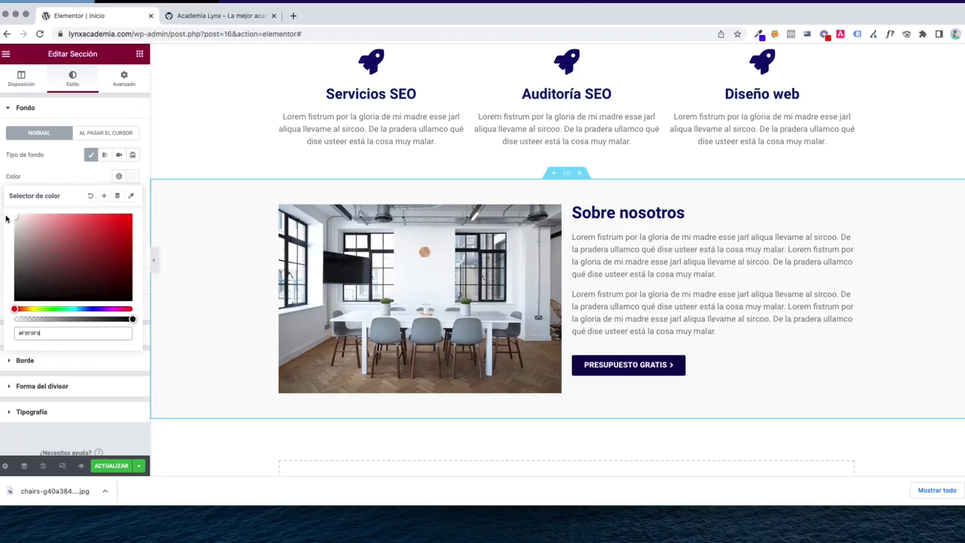
pyautogui.click(111, 465)
pyautogui.click(195, 16)
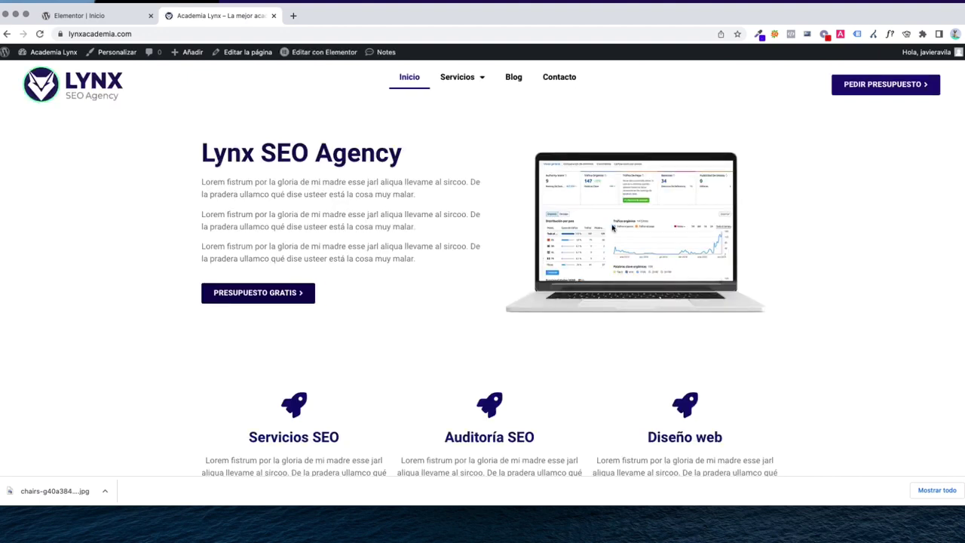
# Review the grey section on the live site, then return to the Elementor editor's empty drop area
pyautogui.moveTo(201, 154); pyautogui.dragTo(462, 156)
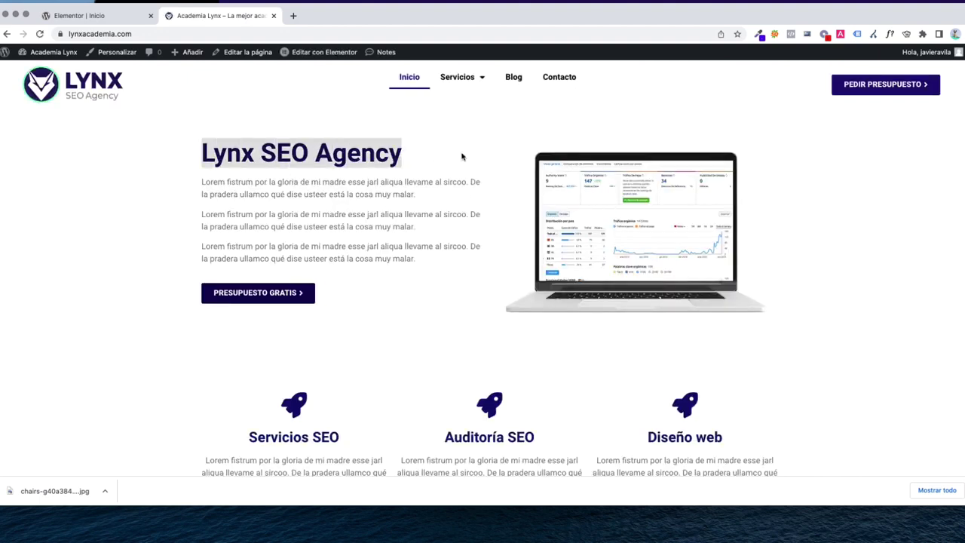
pyautogui.moveTo(425, 264); pyautogui.dragTo(188, 176)
pyautogui.scroll(-5, 383, 304)
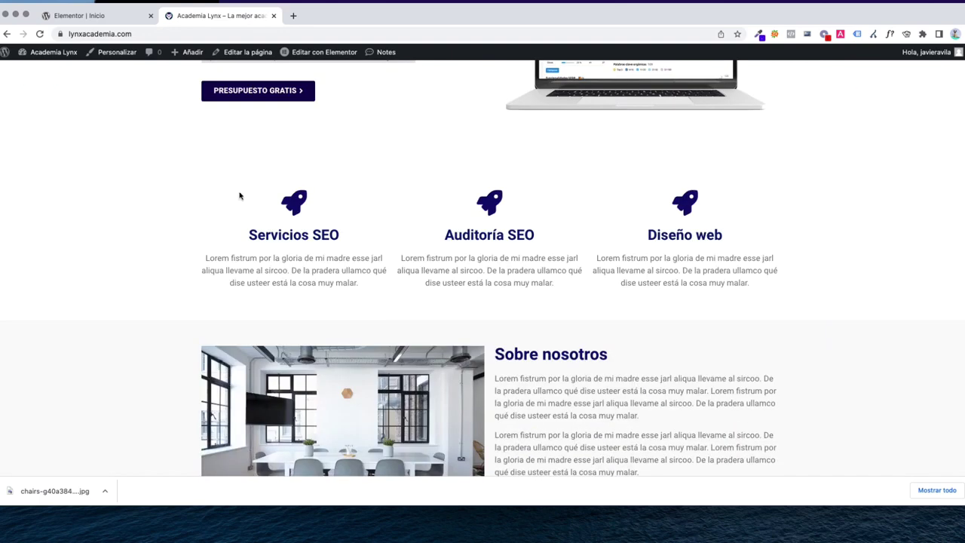
pyautogui.scroll(-5, 294, 247)
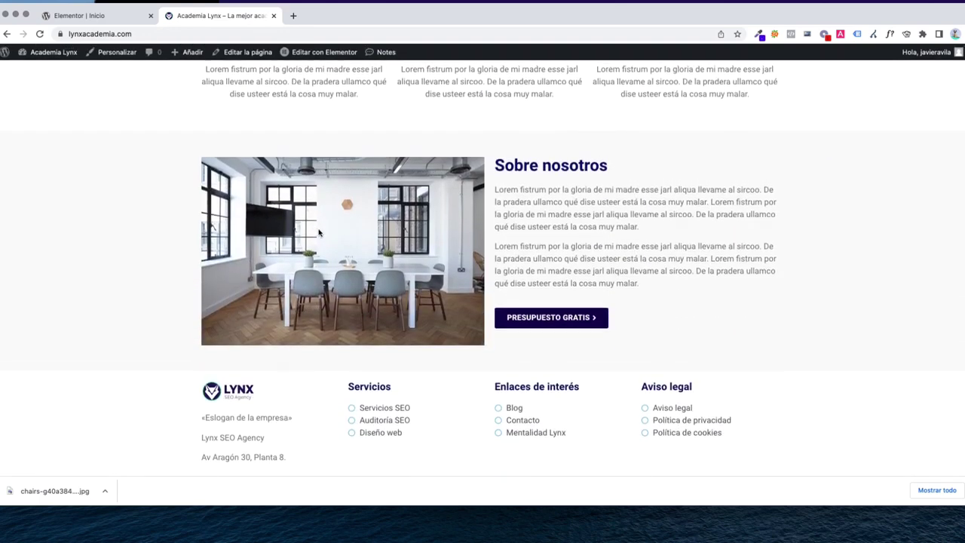
pyautogui.scroll(3, 363, 283)
pyautogui.scroll(-2, 363, 283)
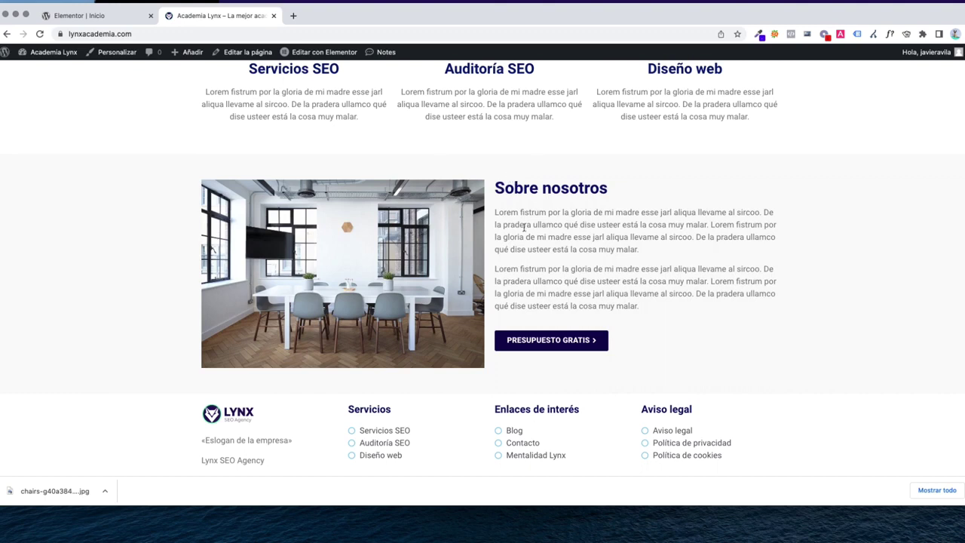
pyautogui.hotkey('ctrl', 'shift', 'Tab')
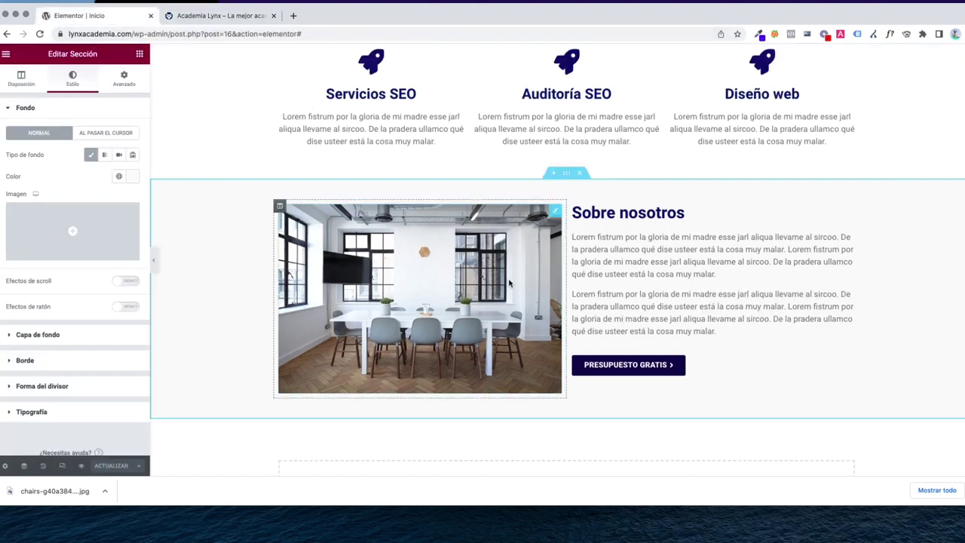
pyautogui.scroll(-5, 527, 290)
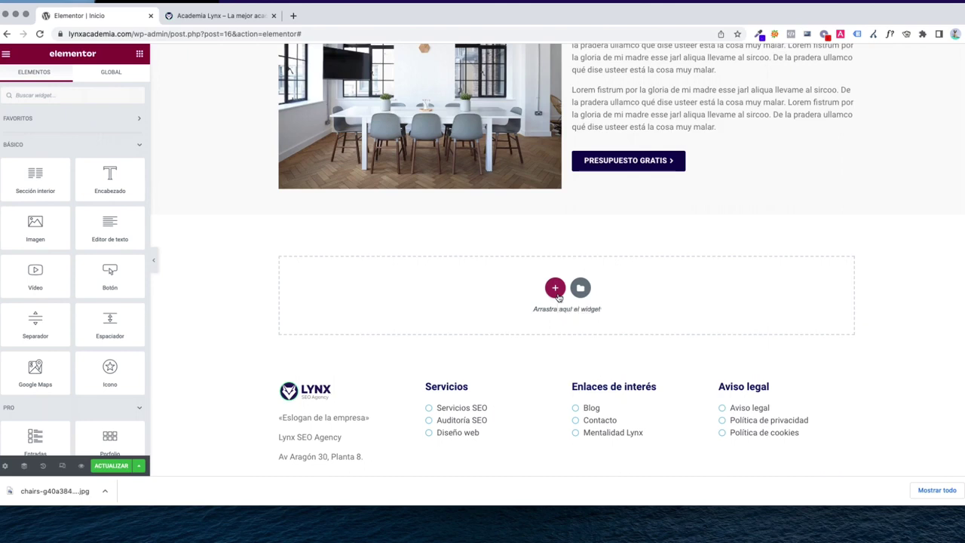
# Add a two-column section above the footer with 40 px linked padding
pyautogui.click(556, 290)
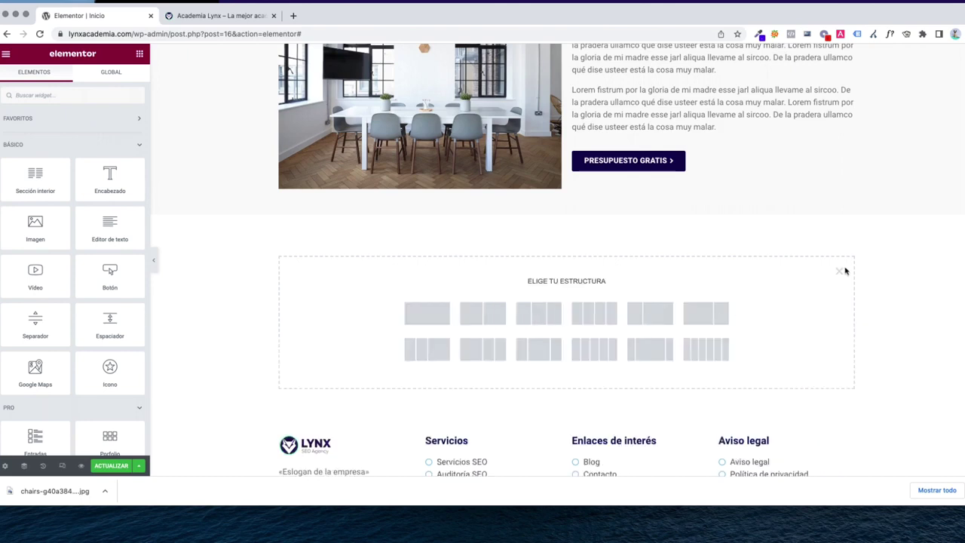
pyautogui.click(485, 317)
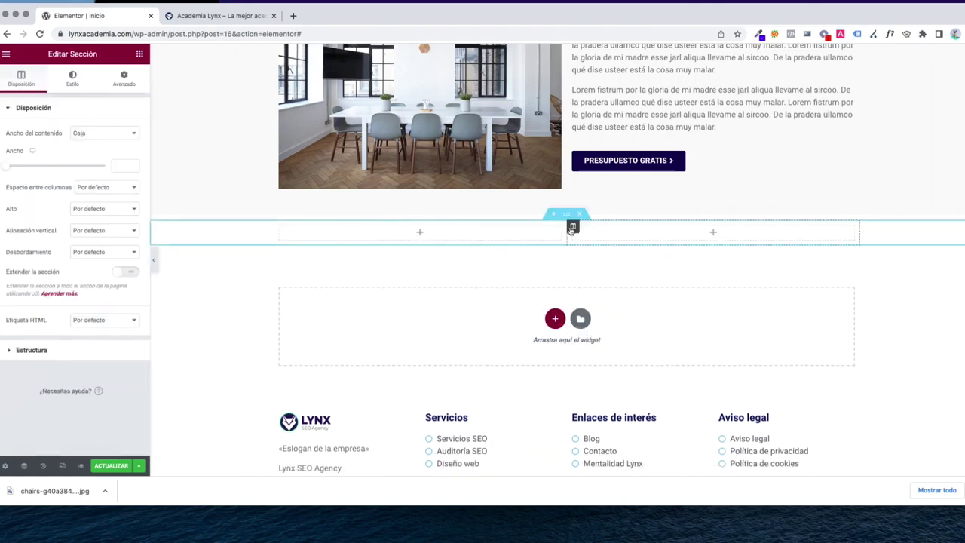
pyautogui.click(123, 80)
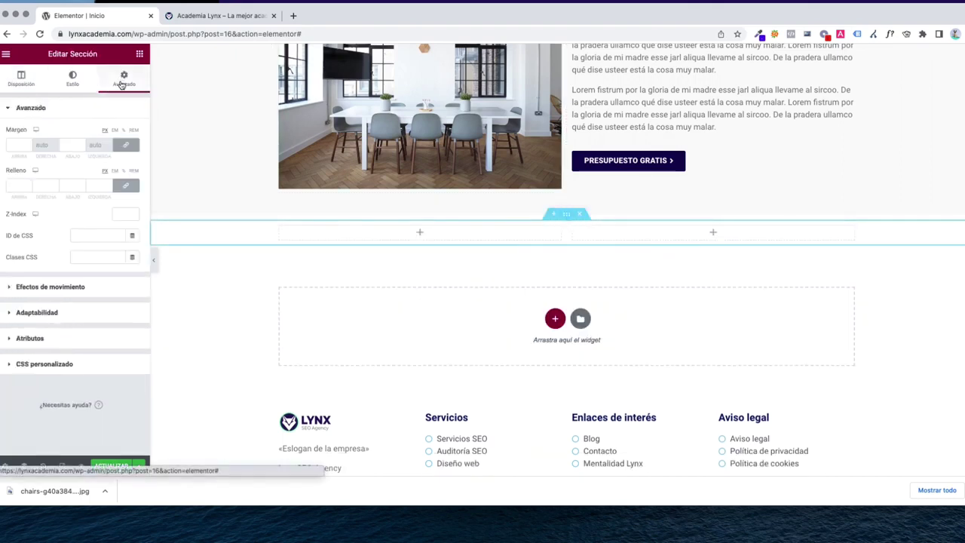
pyautogui.click(14, 145)
pyautogui.click(13, 185)
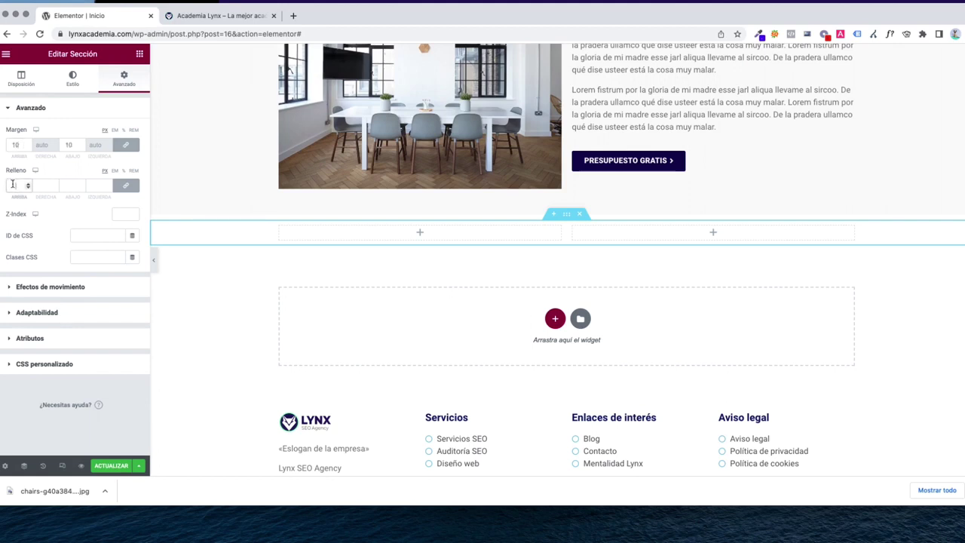
pyautogui.write('40')
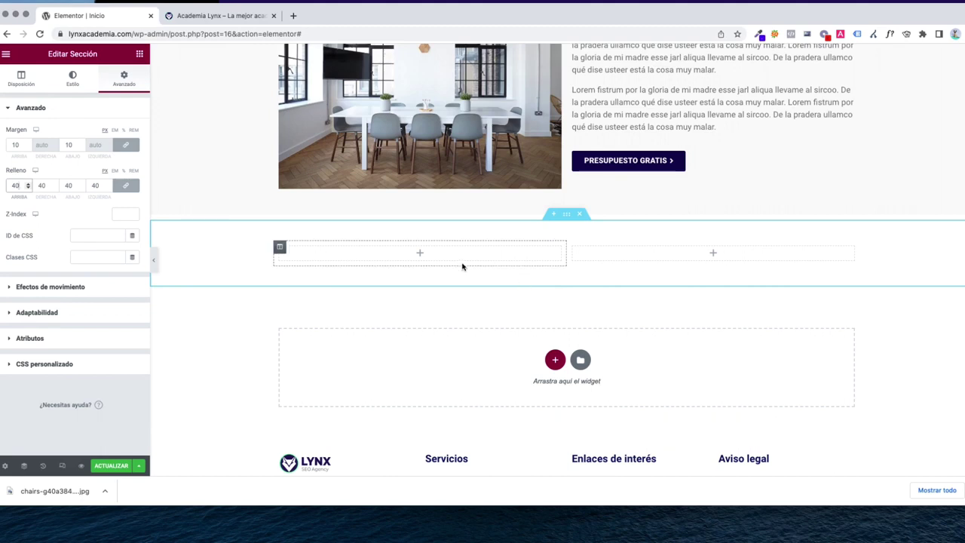
pyautogui.click(139, 54)
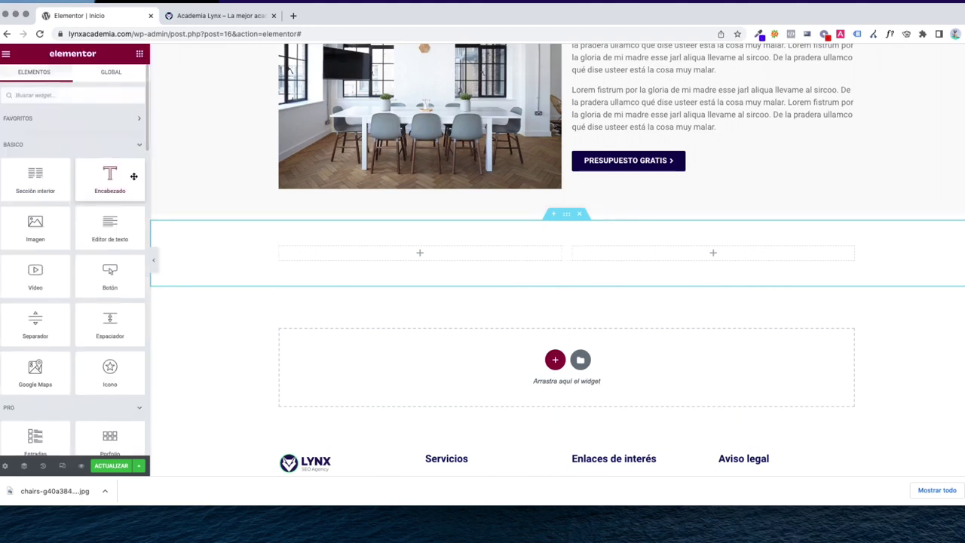
# Duplicate the Sobre nosotros heading into the new left column and retitle it 'Contáctanos'
pyautogui.moveTo(134, 177); pyautogui.dragTo(256, 235)
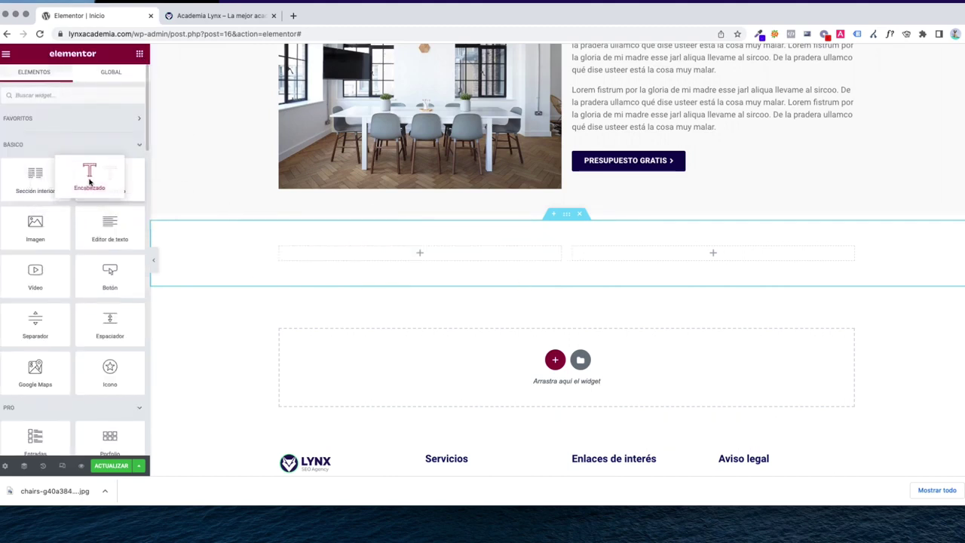
pyautogui.scroll(2, 414, 293)
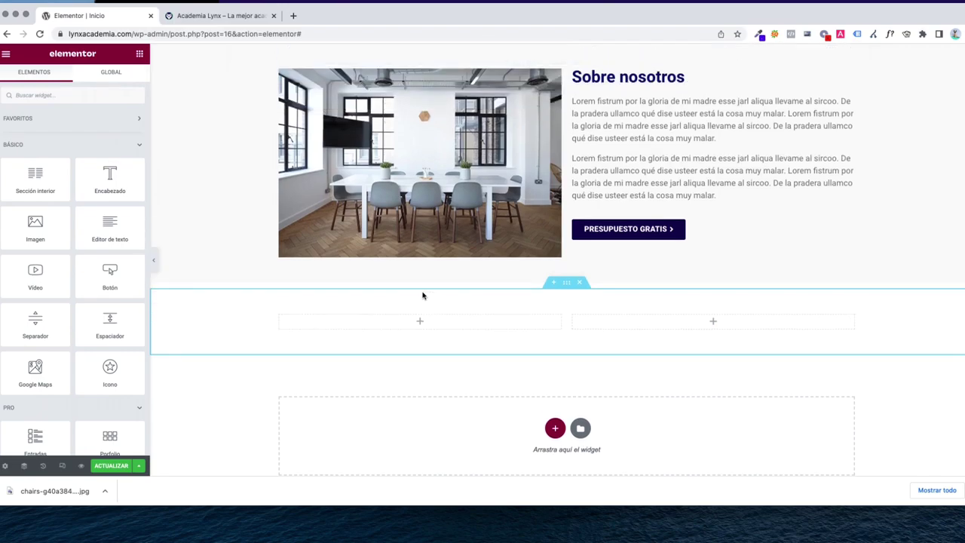
pyautogui.rightClick(633, 77)
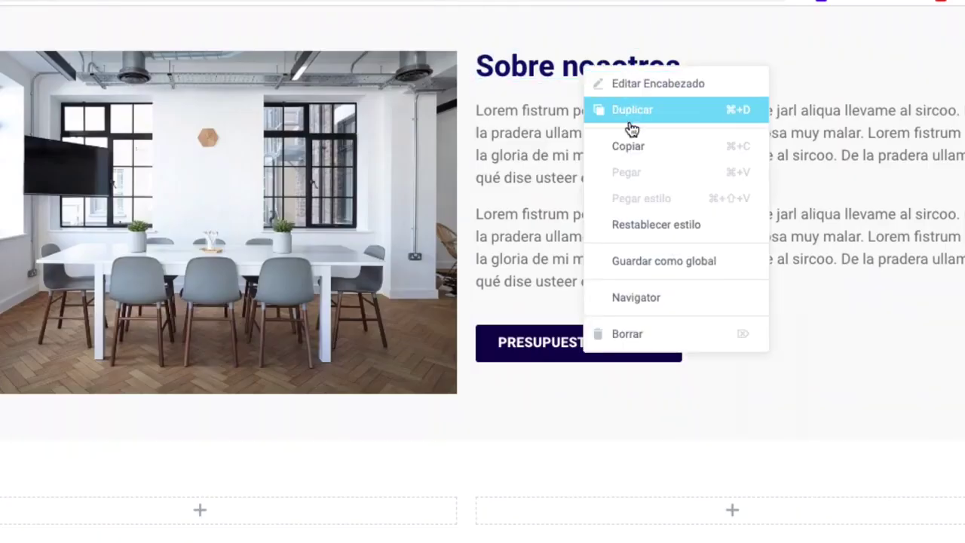
pyautogui.click(632, 110)
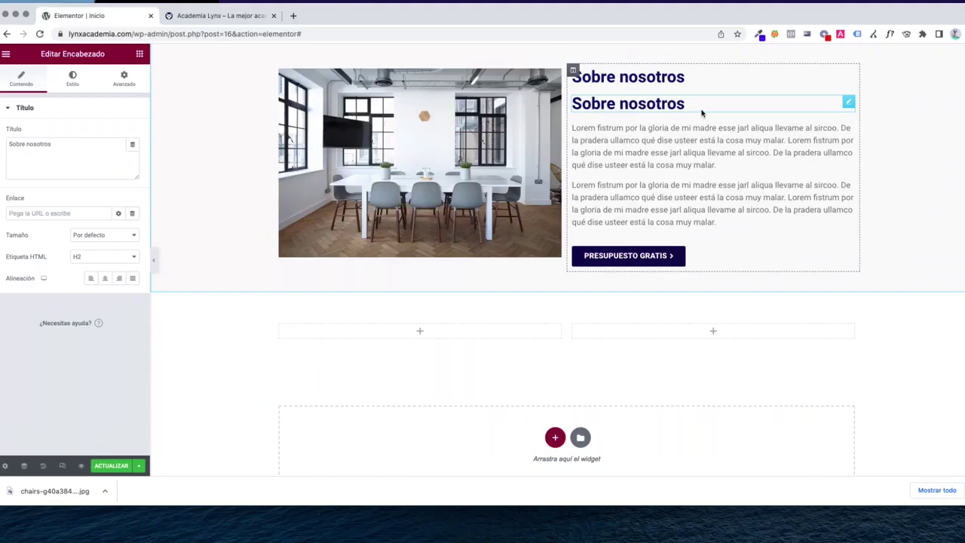
pyautogui.moveTo(847, 101); pyautogui.dragTo(400, 321)
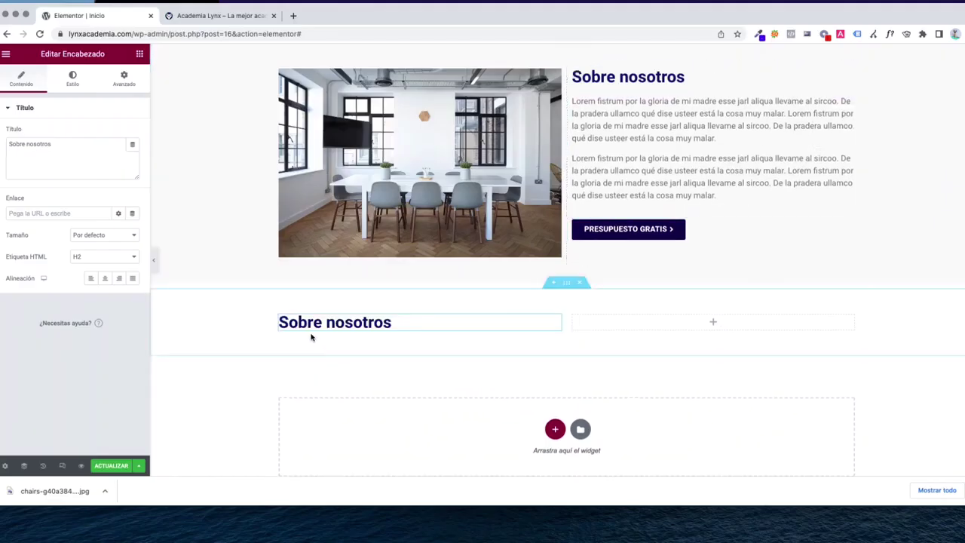
pyautogui.tripleClick(93, 166)
pyautogui.write('Contáctanos')
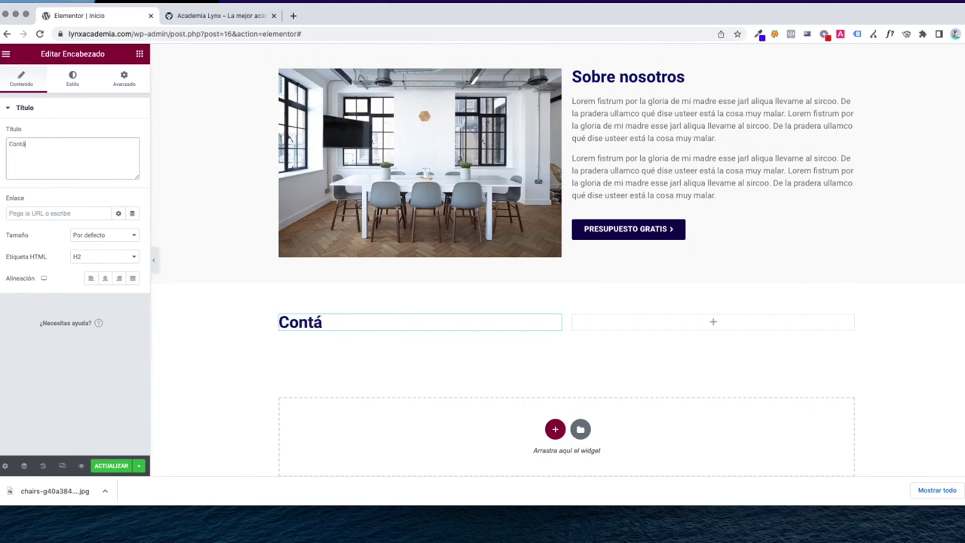
pyautogui.click(140, 53)
pyautogui.scroll(-2, 588, 312)
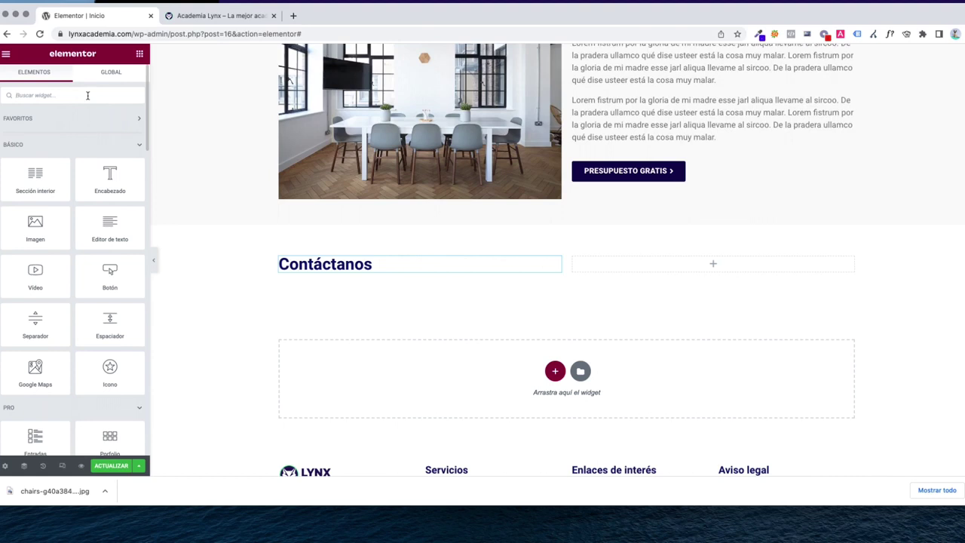
# Search the widgets for 'form' and drop the Formulario widget into the right column
pyautogui.write('form')
pyautogui.moveTo(36, 130); pyautogui.dragTo(665, 267)
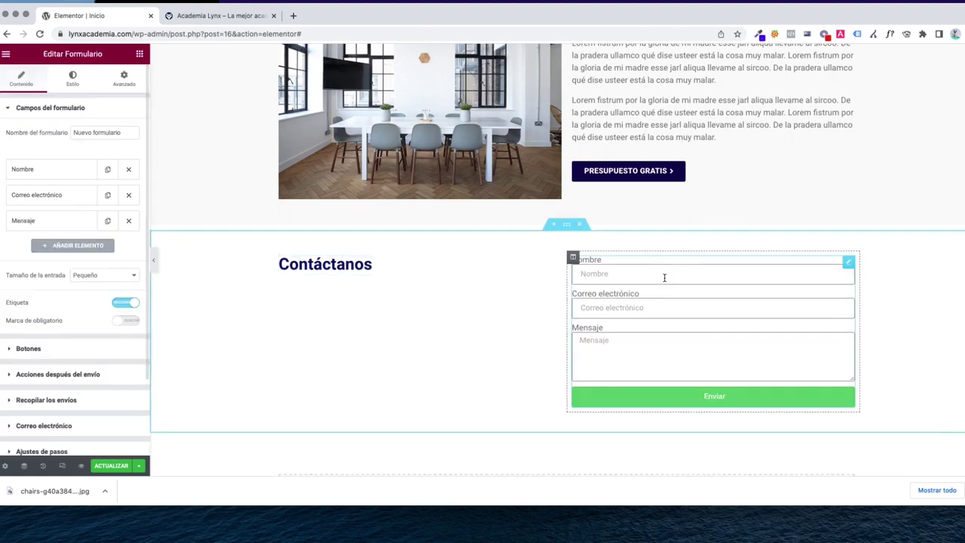
pyautogui.scroll(-3, 678, 347)
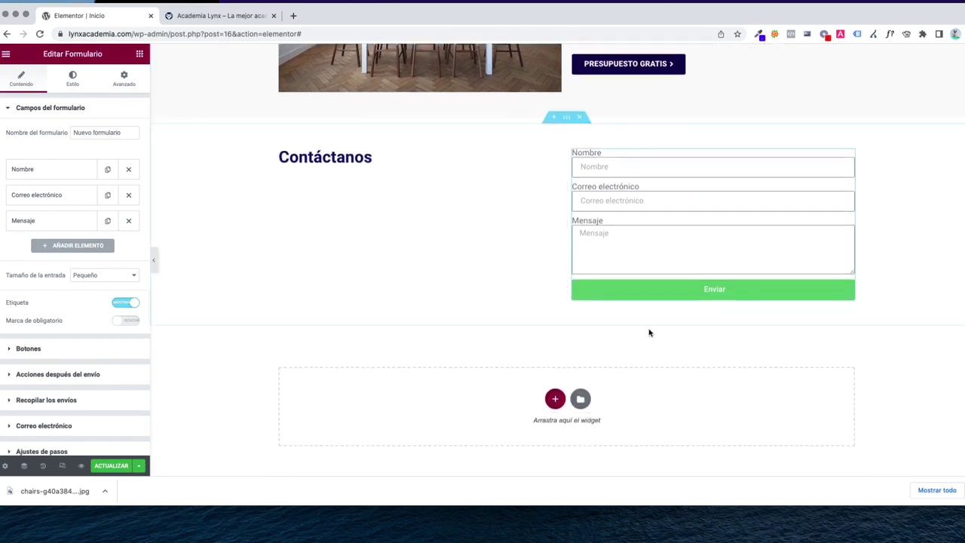
pyautogui.scroll(3, 653, 334)
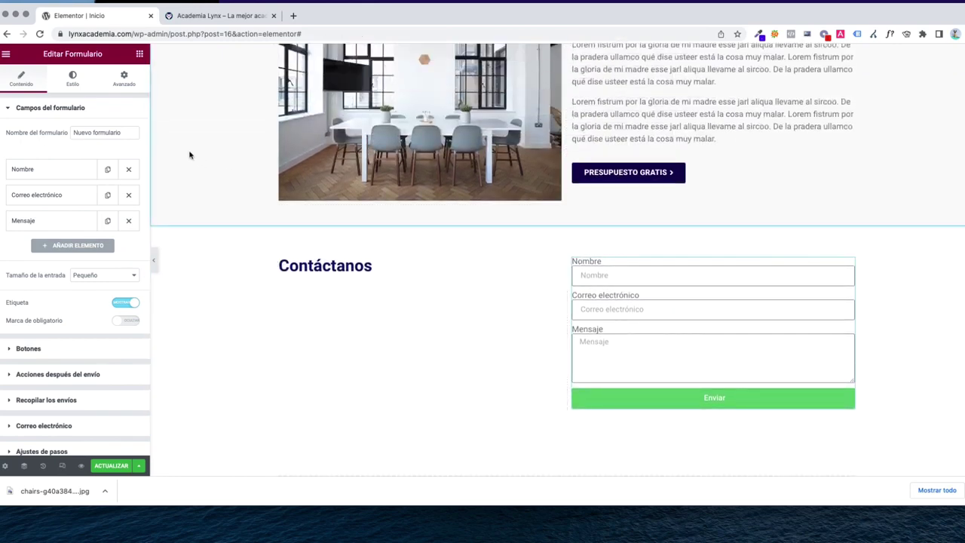
# Remove the form's Mensaje field and add a new field of type Tel
pyautogui.click(42, 180)
pyautogui.click(43, 178)
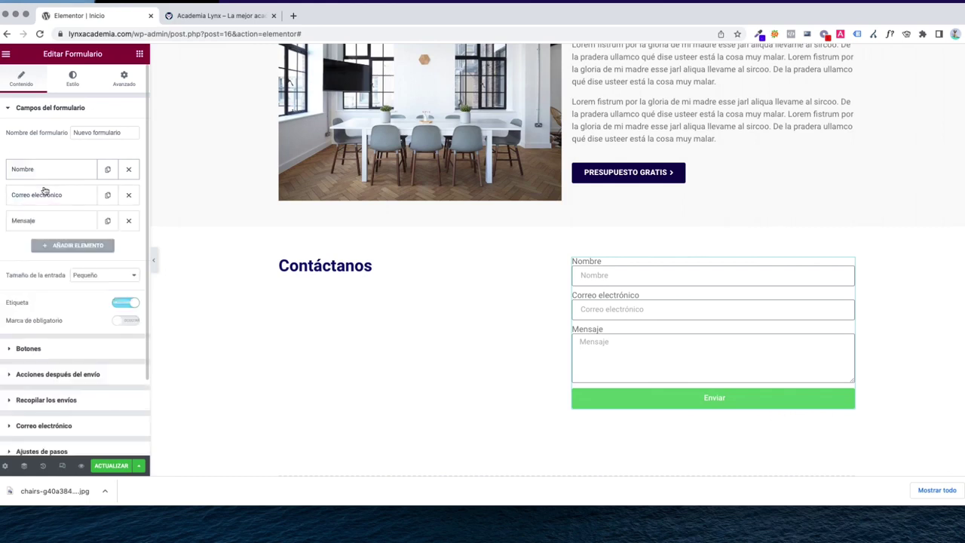
pyautogui.click(45, 196)
pyautogui.click(45, 196)
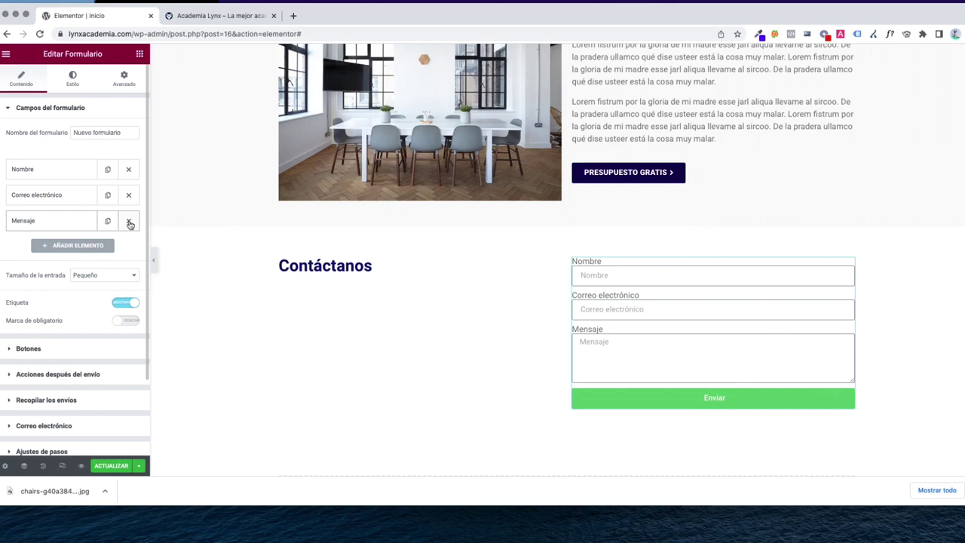
pyautogui.click(130, 222)
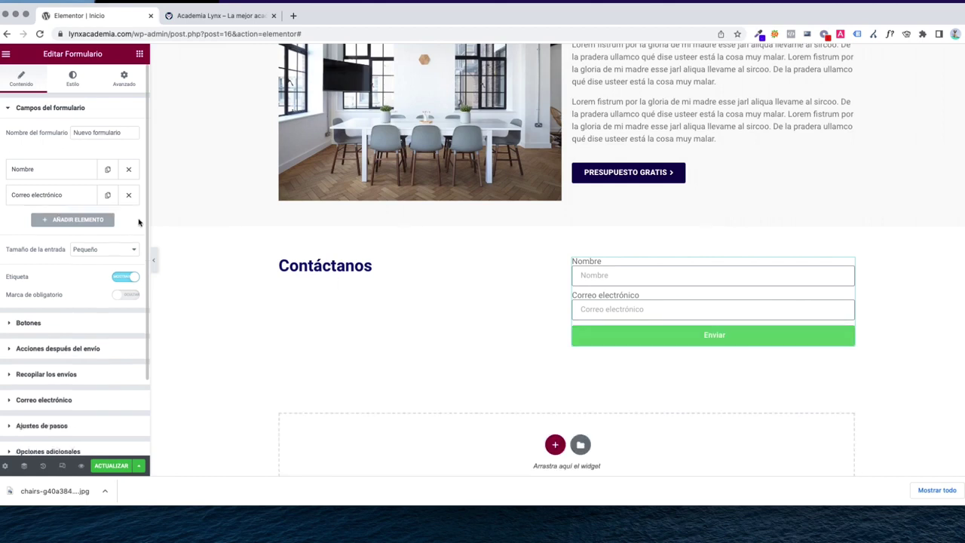
pyautogui.click(66, 221)
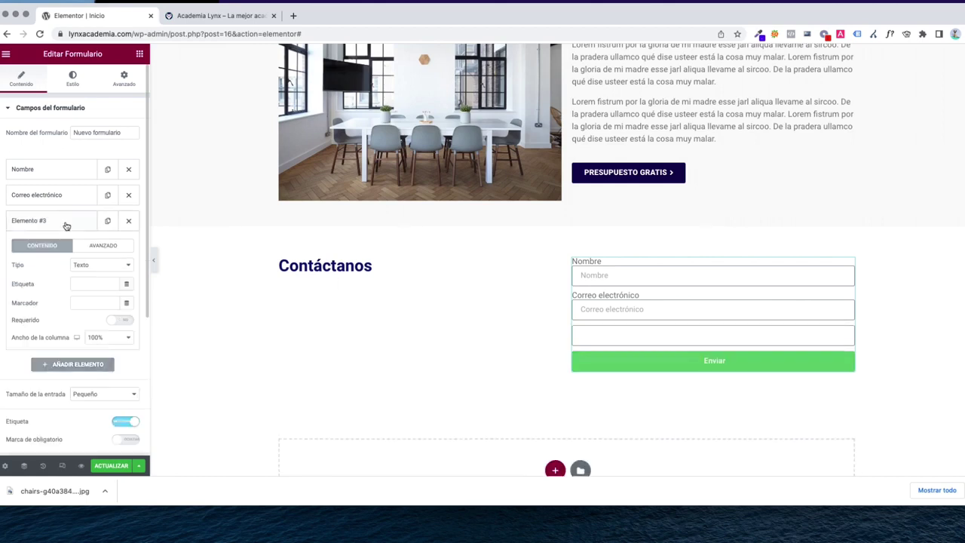
pyautogui.scroll(-3, 65, 200)
pyautogui.click(80, 178)
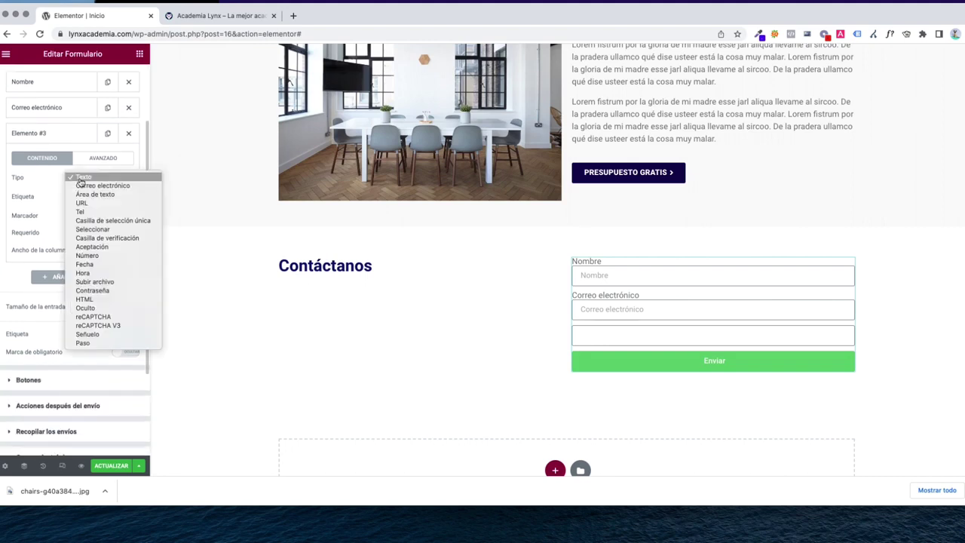
pyautogui.press('Escape')
pyautogui.write('tel')
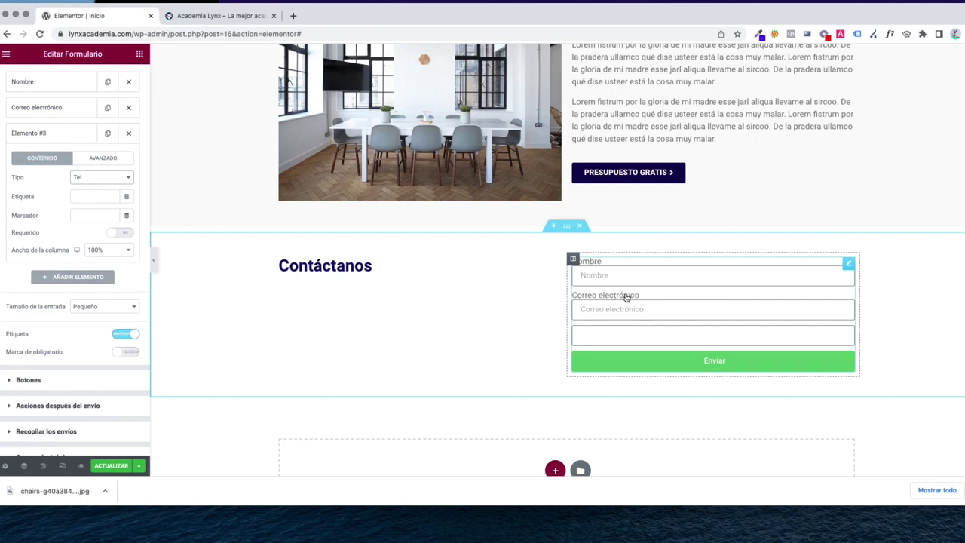
# Hide the form labels; give the phone field placeholder 'Teléfono de contacto' and label 'Telefono'
pyautogui.click(126, 333)
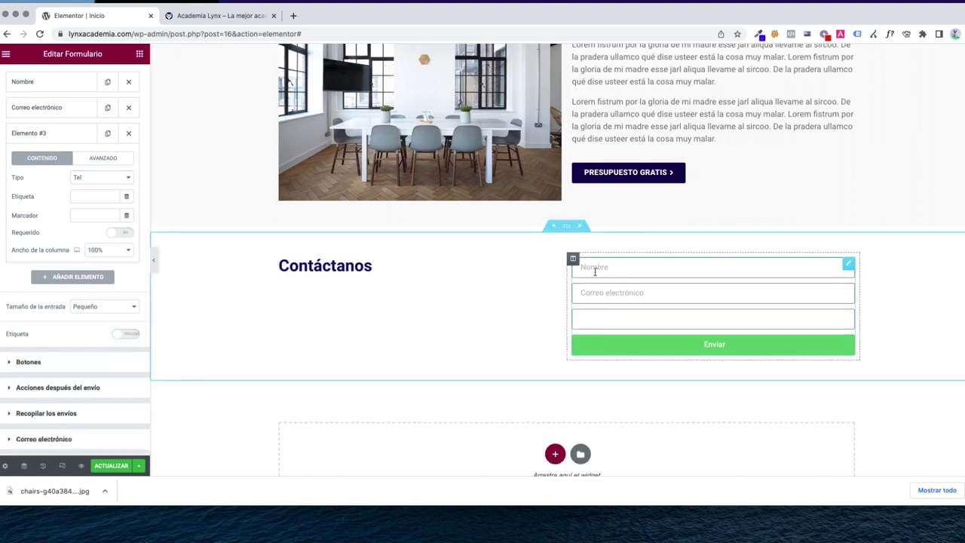
pyautogui.click(593, 320)
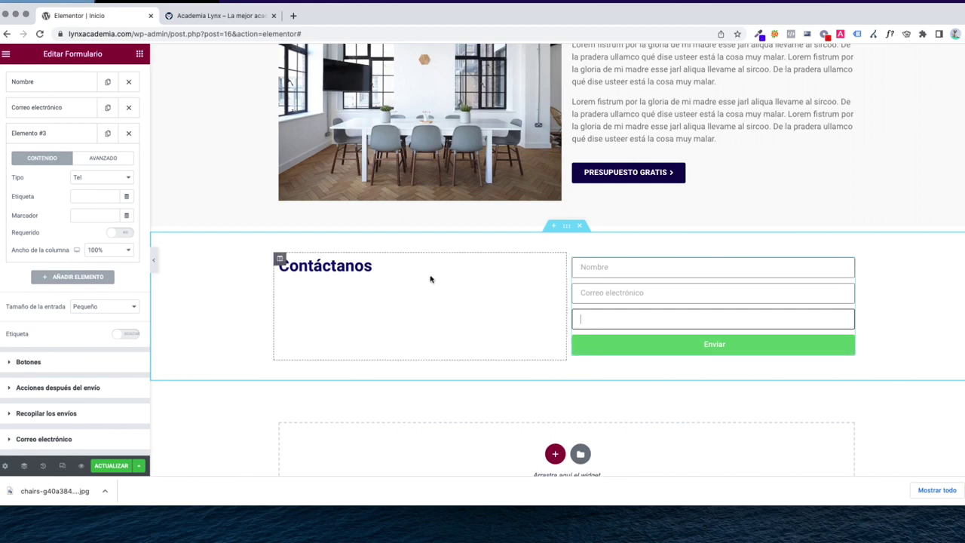
pyautogui.click(87, 199)
pyautogui.click(89, 217)
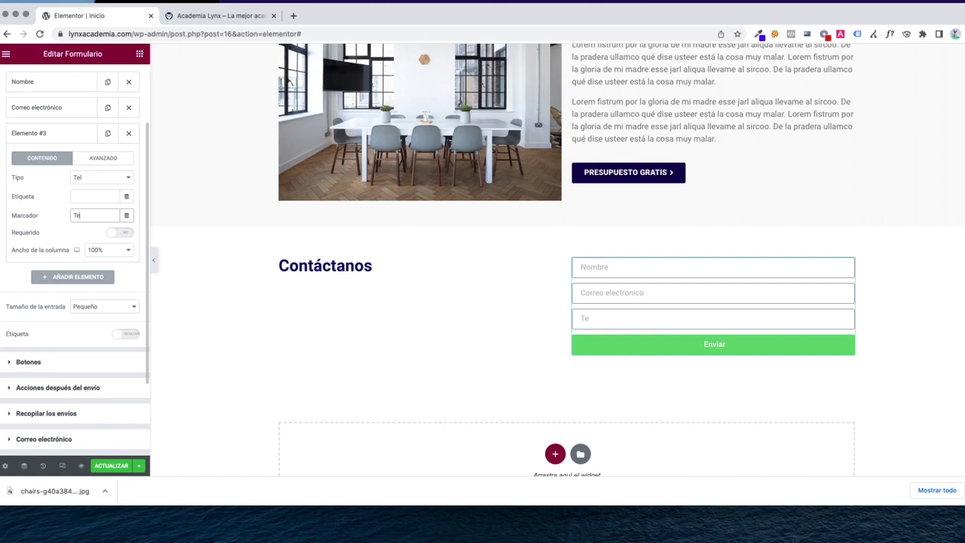
pyautogui.write('Teléfono de contacto')
pyautogui.click(85, 195)
pyautogui.write('Teléfono de')
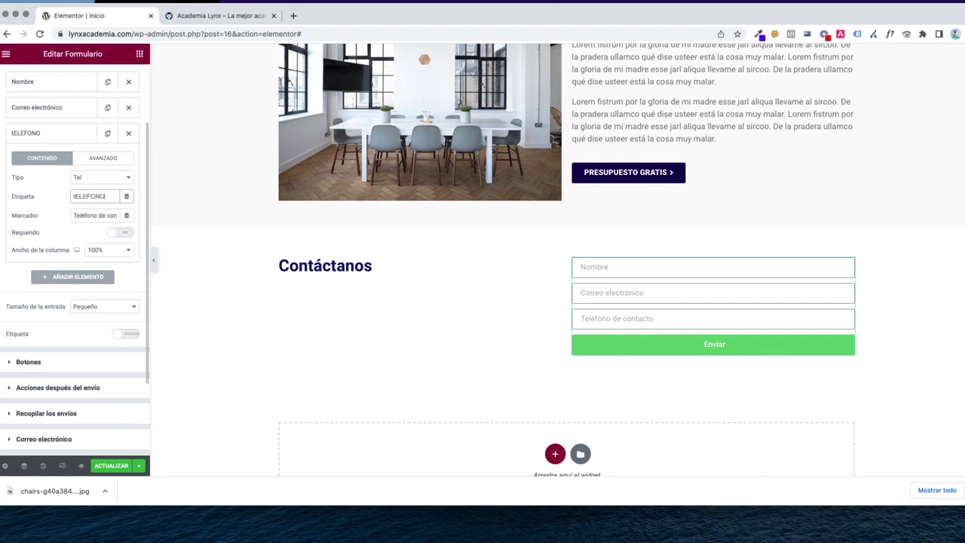
pyautogui.press('super+BackSpace')
pyautogui.write('Telefono')
pyautogui.click(78, 139)
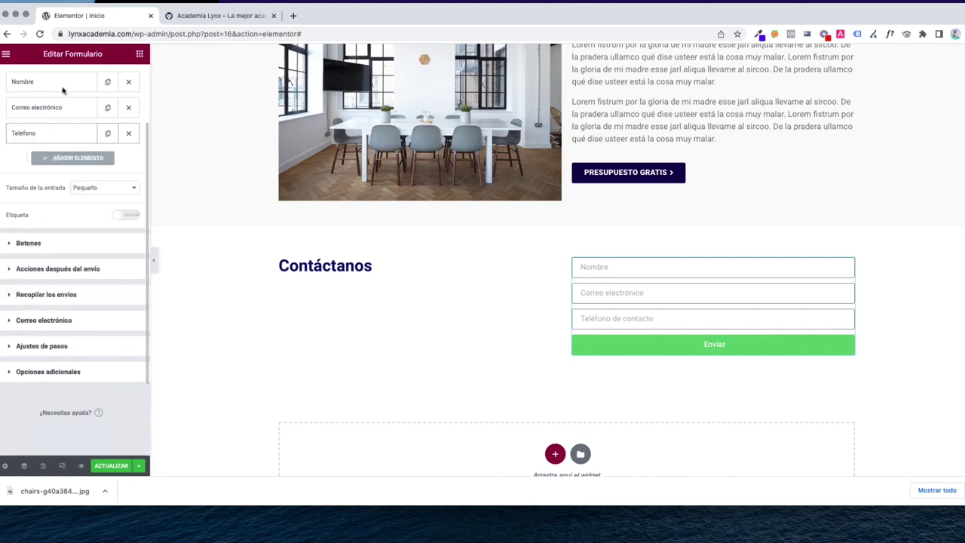
# Switch Requerido to SI for the Nombre and Telefono form fields
pyautogui.click(48, 84)
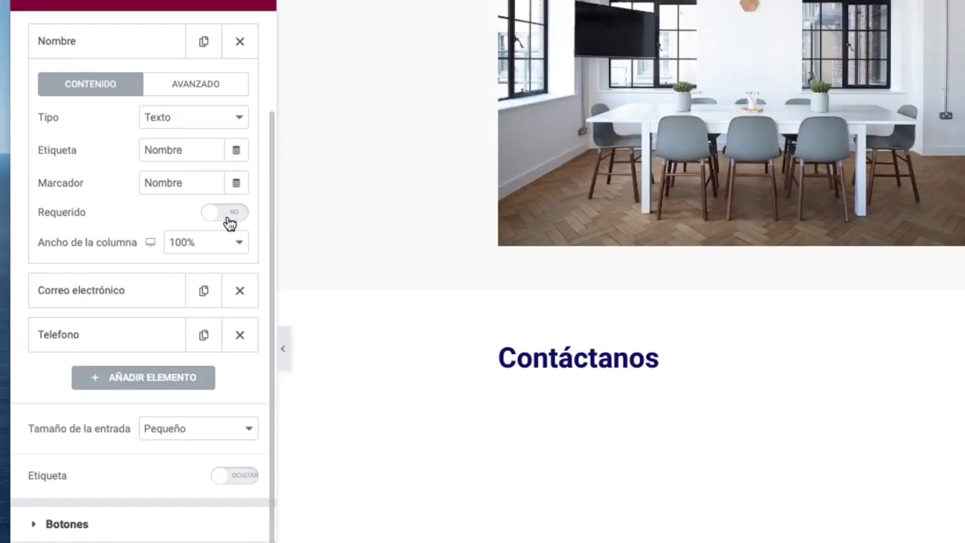
pyautogui.click(224, 214)
pyautogui.click(117, 296)
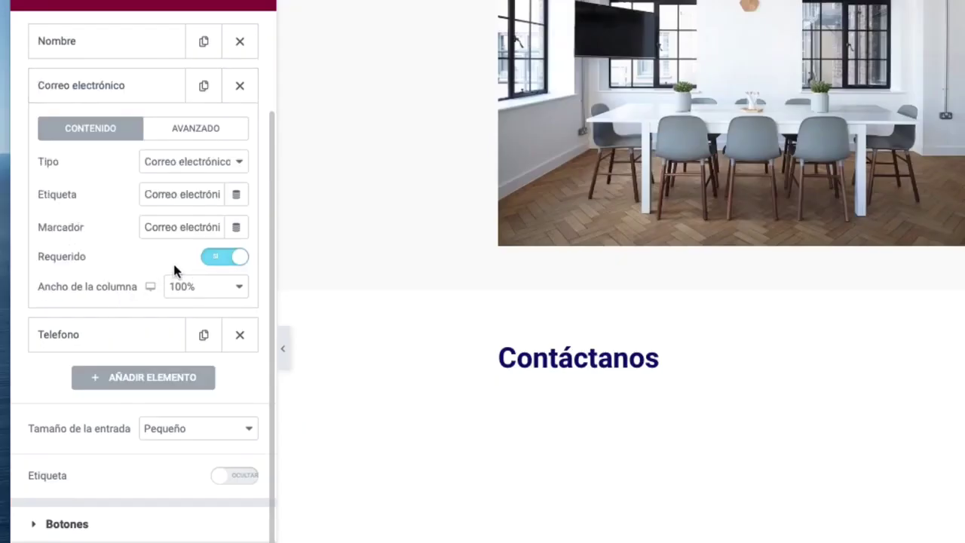
pyautogui.click(101, 340)
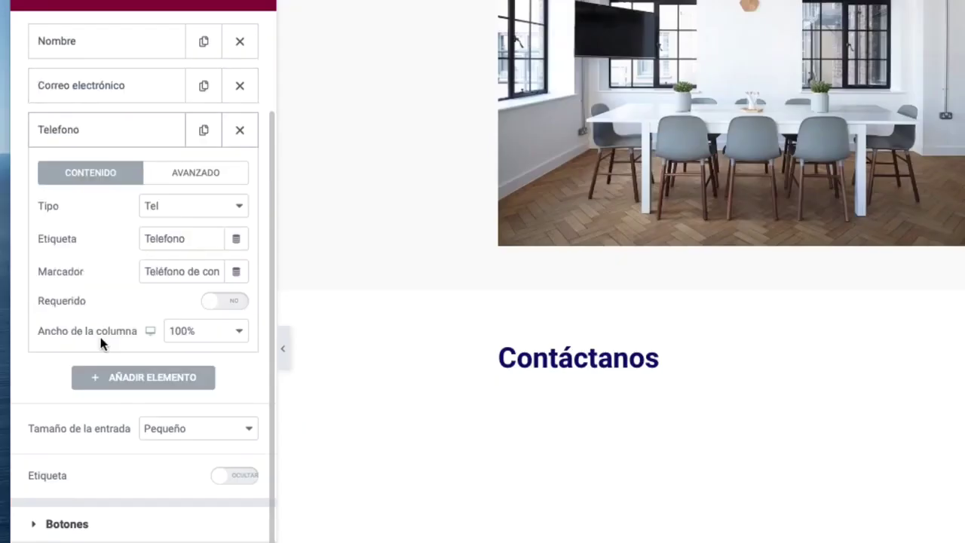
pyautogui.click(214, 303)
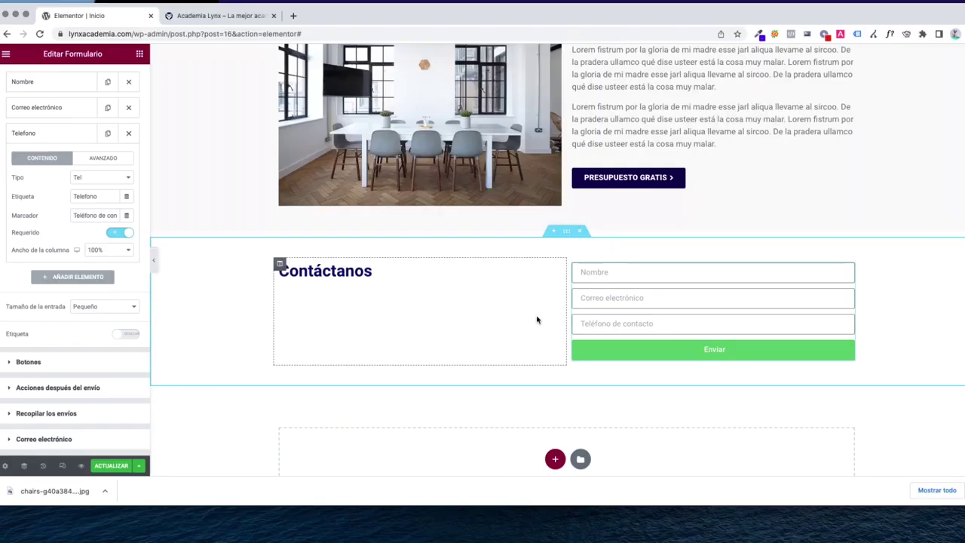
pyautogui.click(47, 134)
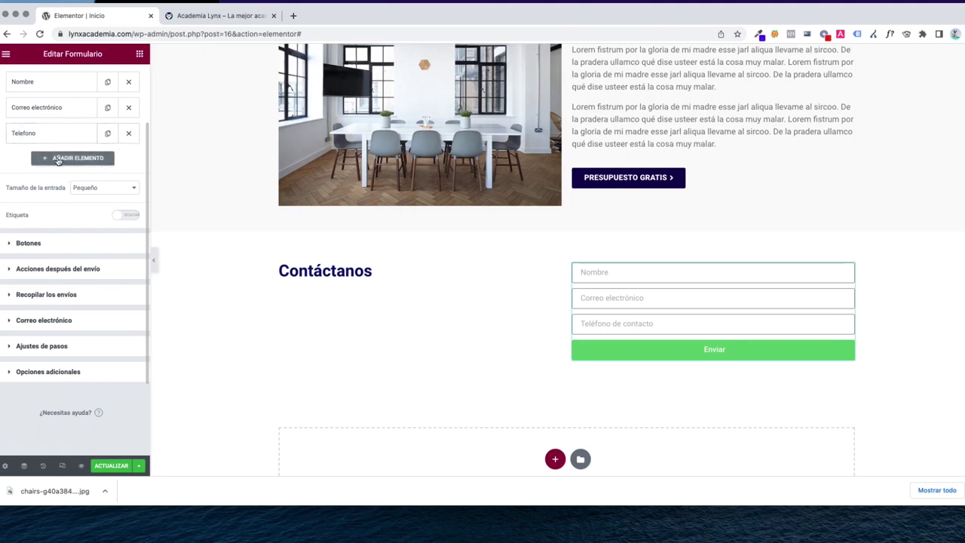
# Add an Aceptación field reading 'He leído y acepto la política de privacidad.' with bold policy words
pyautogui.click(59, 161)
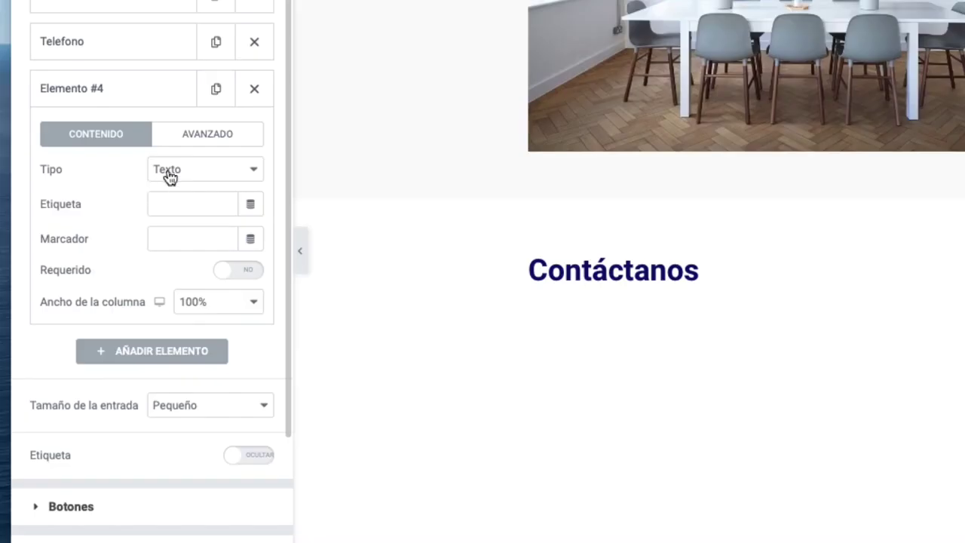
pyautogui.click(169, 173)
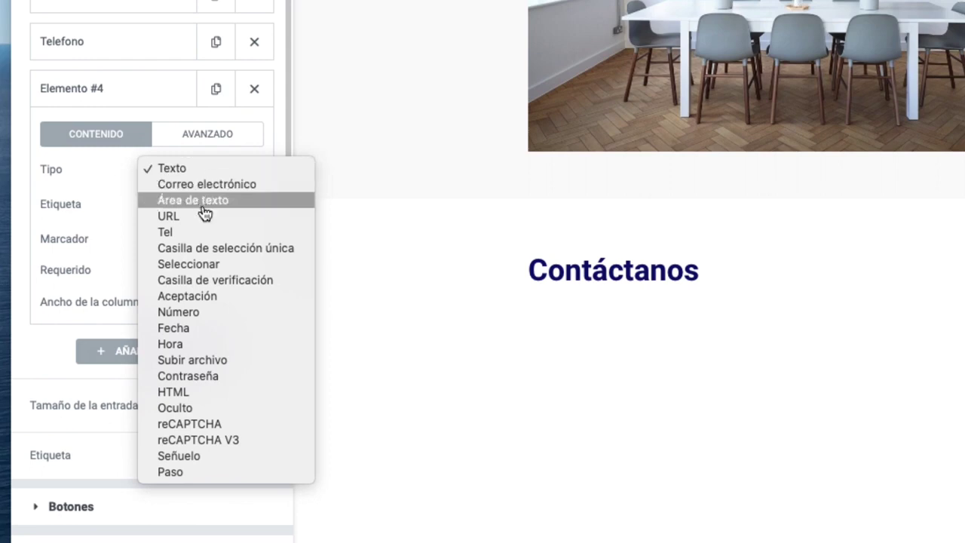
pyautogui.click(226, 296)
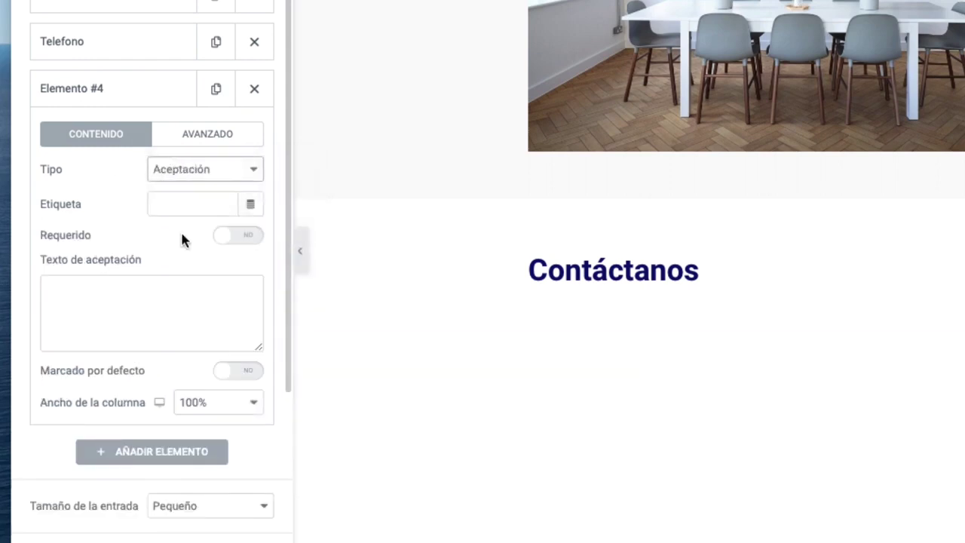
pyautogui.click(154, 300)
pyautogui.write('He ')
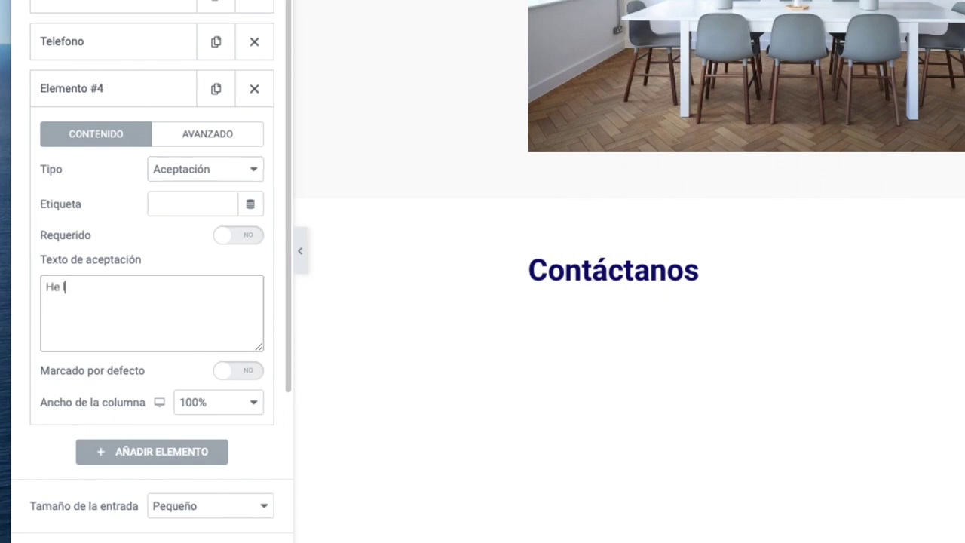
pyautogui.write('leído y acepto')
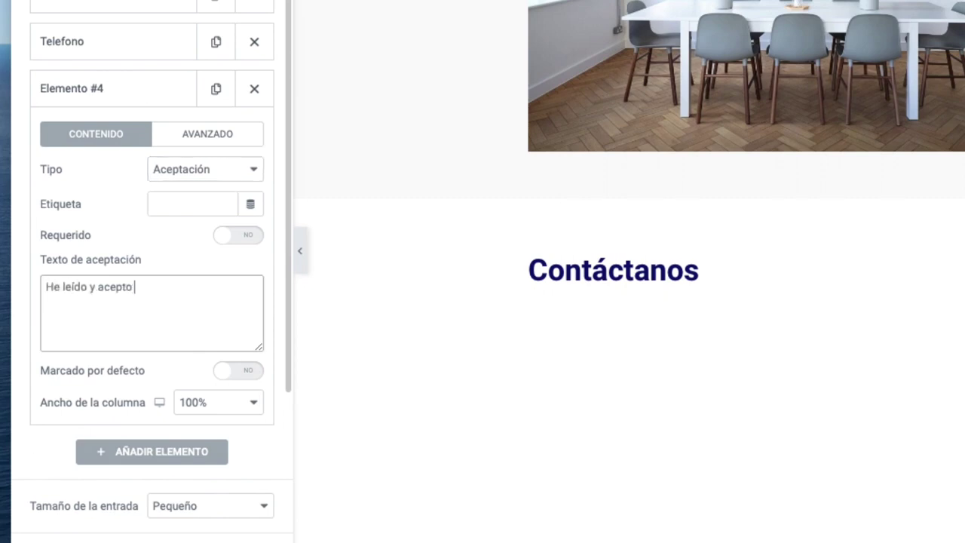
pyautogui.write(' la <b>po')
pyautogui.write('lítica de pr')
pyautogui.write('ivacidad')
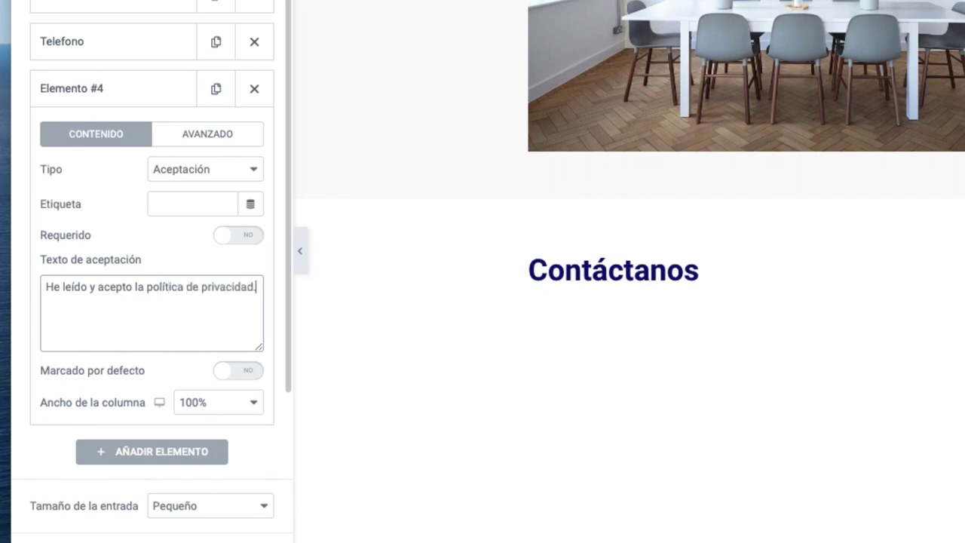
pyautogui.write('.')
pyautogui.click(147, 288)
pyautogui.write('<b>')
pyautogui.click(101, 300)
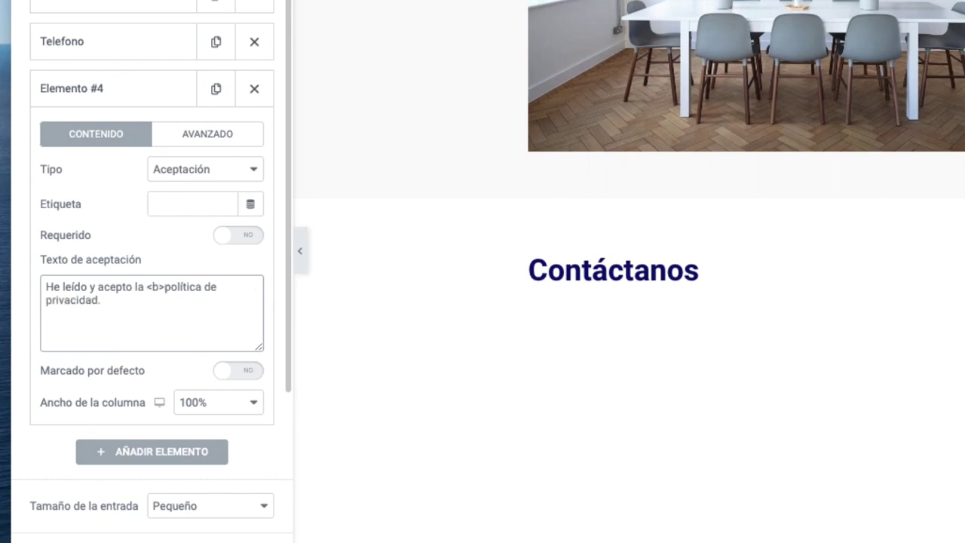
pyautogui.write('<b')
pyautogui.write('/b>')
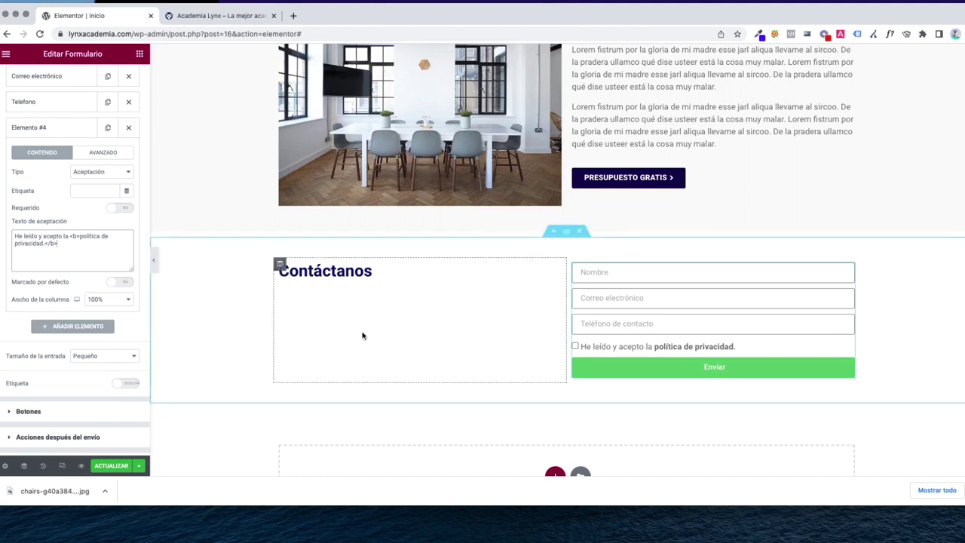
pyautogui.click(62, 134)
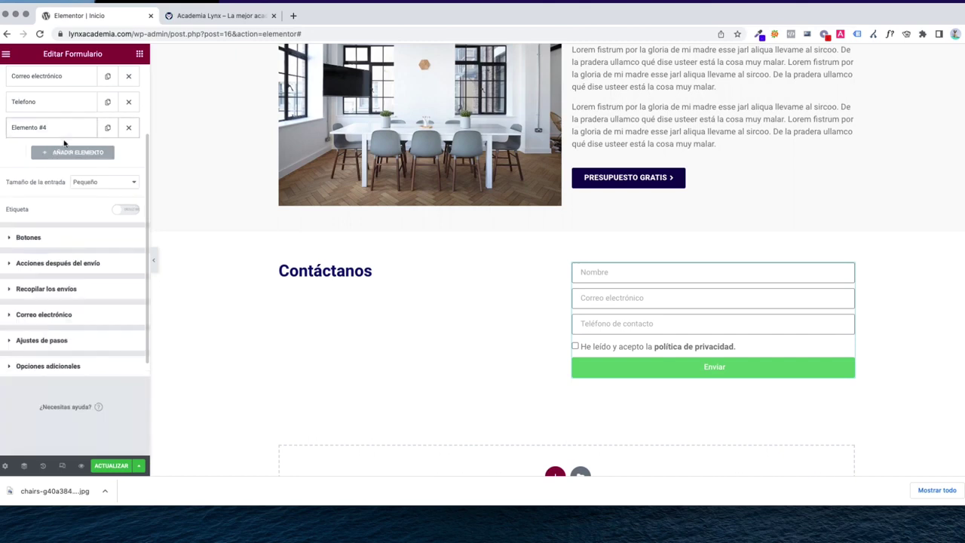
# Change the form's submit button text from Enviar to CONTACTAR AHORA
pyautogui.click(29, 237)
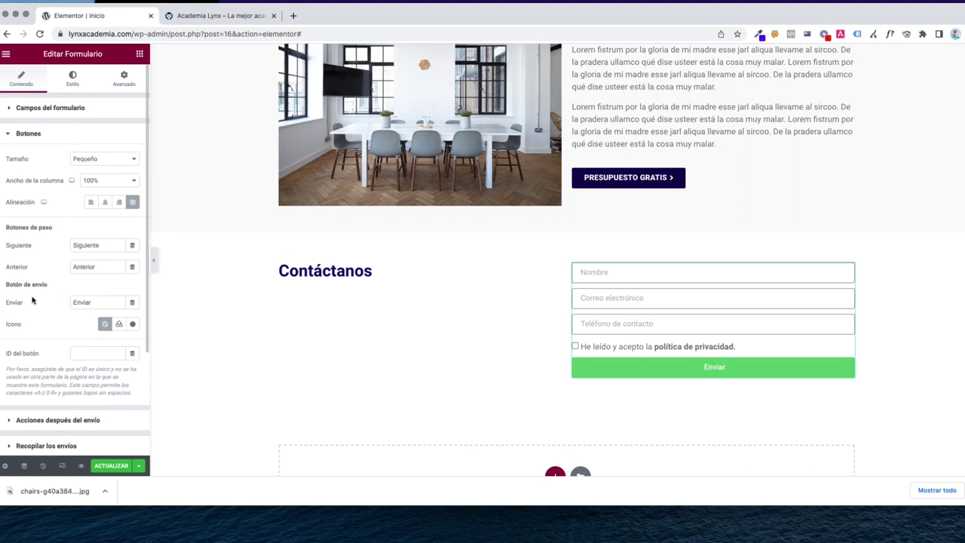
pyautogui.moveTo(99, 302); pyautogui.dragTo(6, 305)
pyautogui.write('CONTACTAR AHORA')
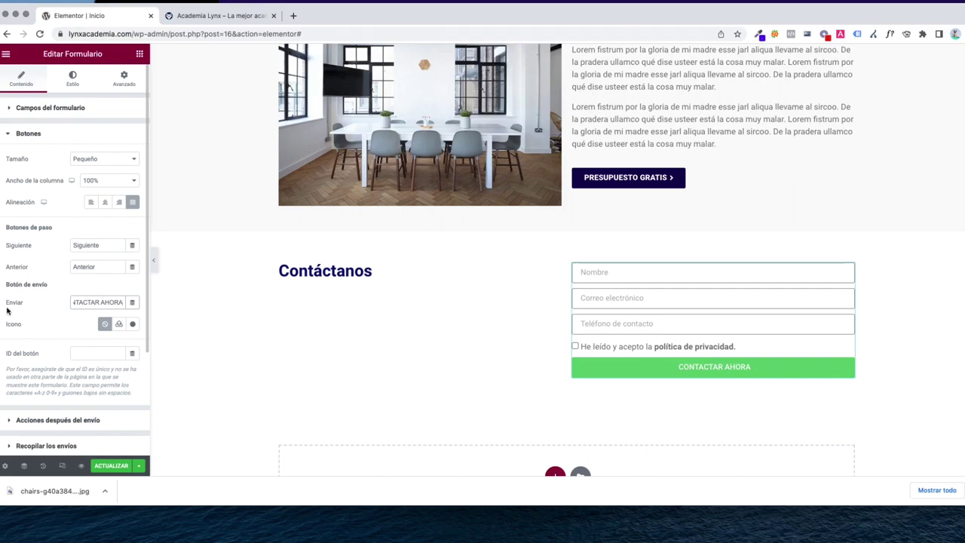
# Add the Angle right icon to the button and set its position to Después
pyautogui.click(132, 323)
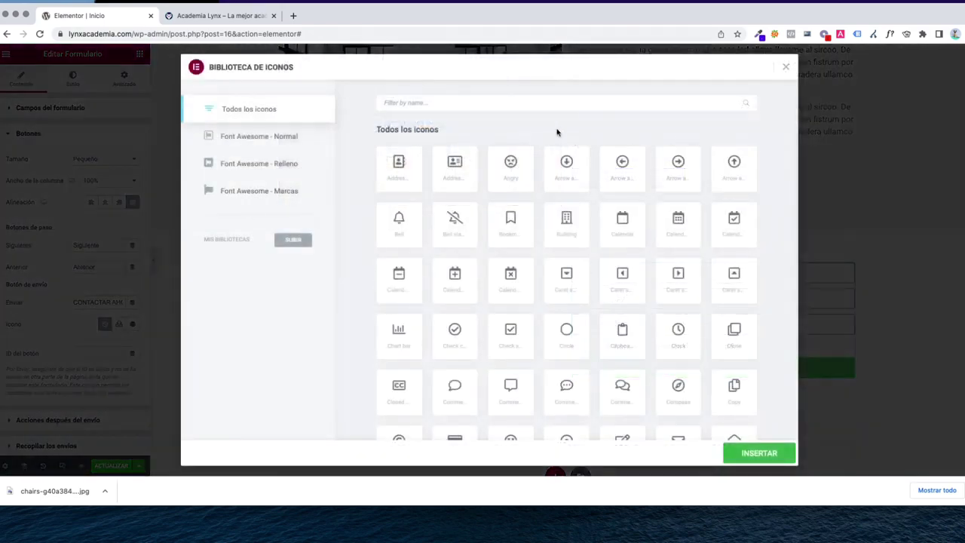
pyautogui.click(580, 103)
pyautogui.write('right')
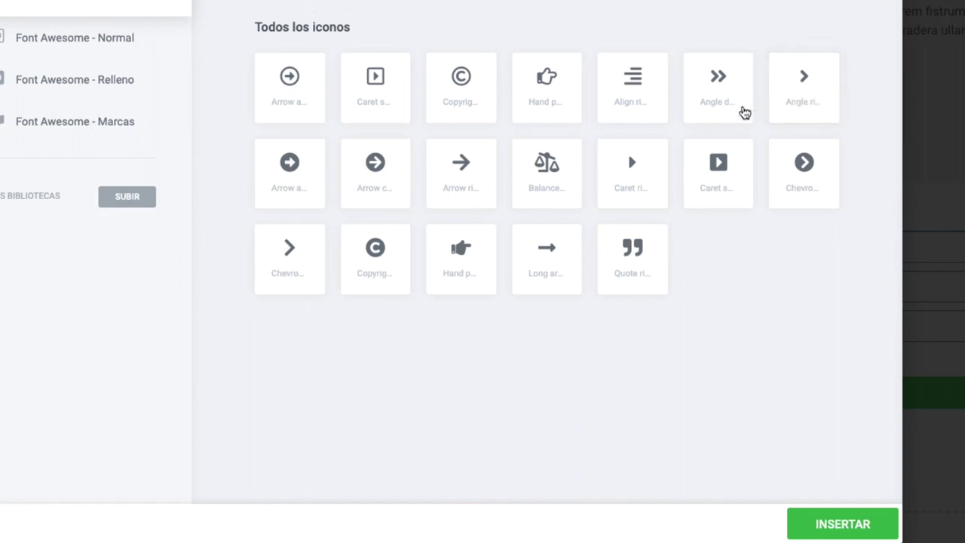
pyautogui.click(798, 90)
pyautogui.click(831, 523)
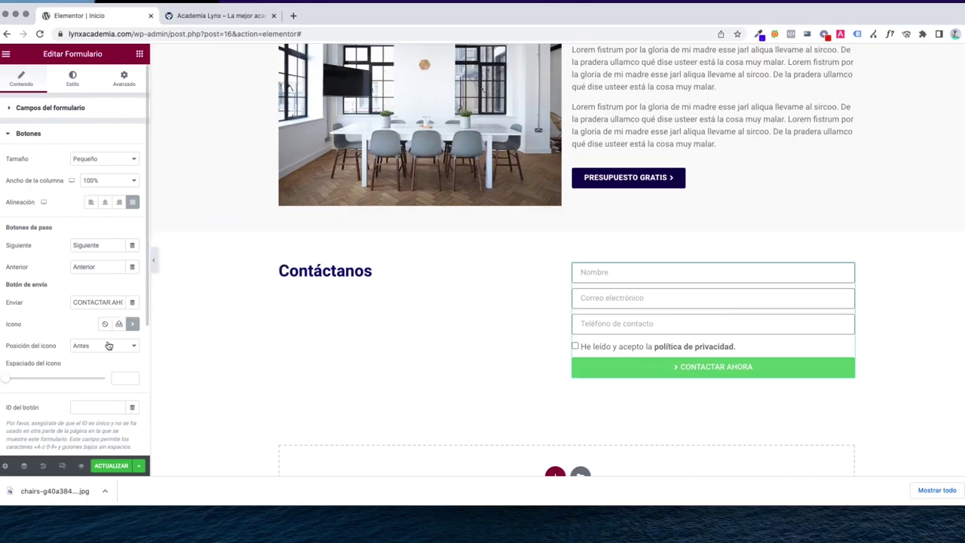
pyautogui.click(105, 346)
pyautogui.click(103, 355)
# Give the submit button a dark indigo #170B50 background colour
pyautogui.click(72, 83)
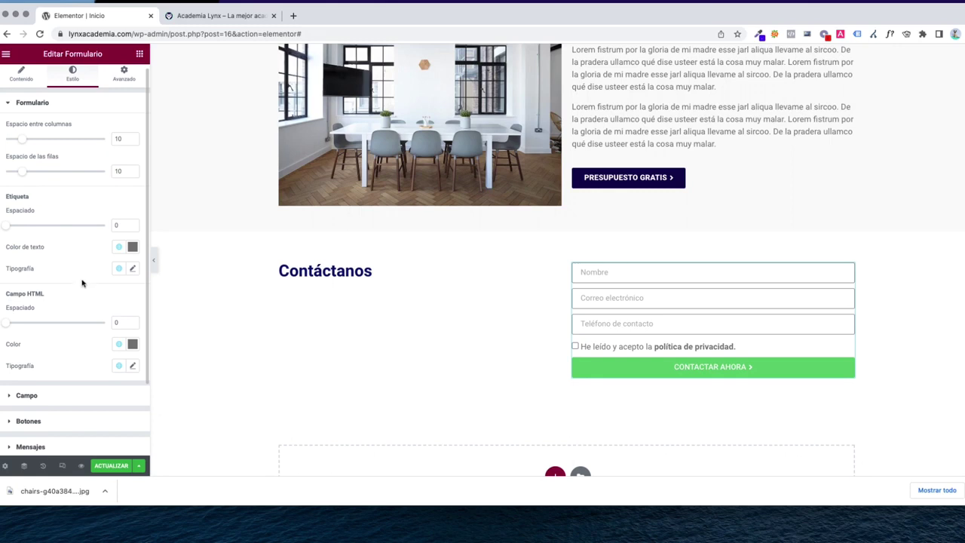
pyautogui.scroll(-2, 77, 326)
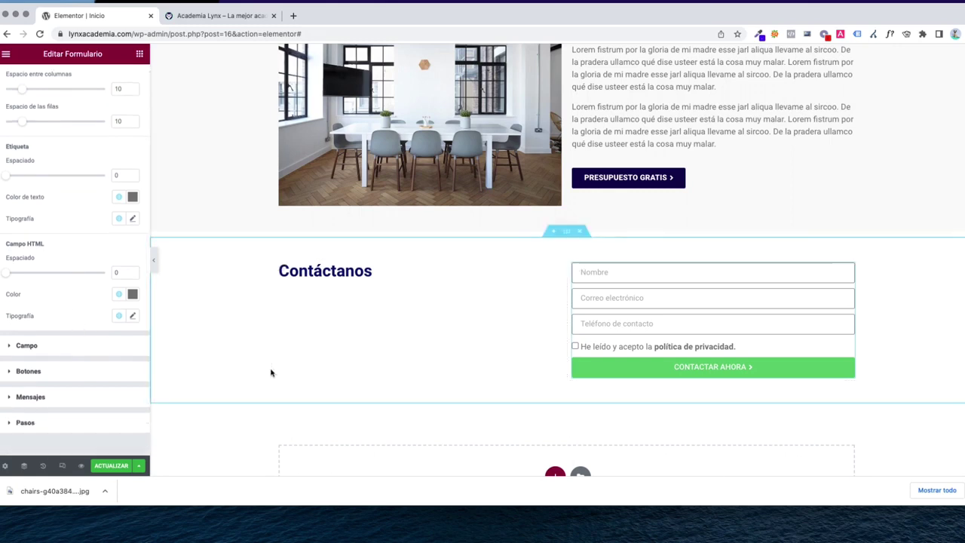
pyautogui.scroll(2, 61, 320)
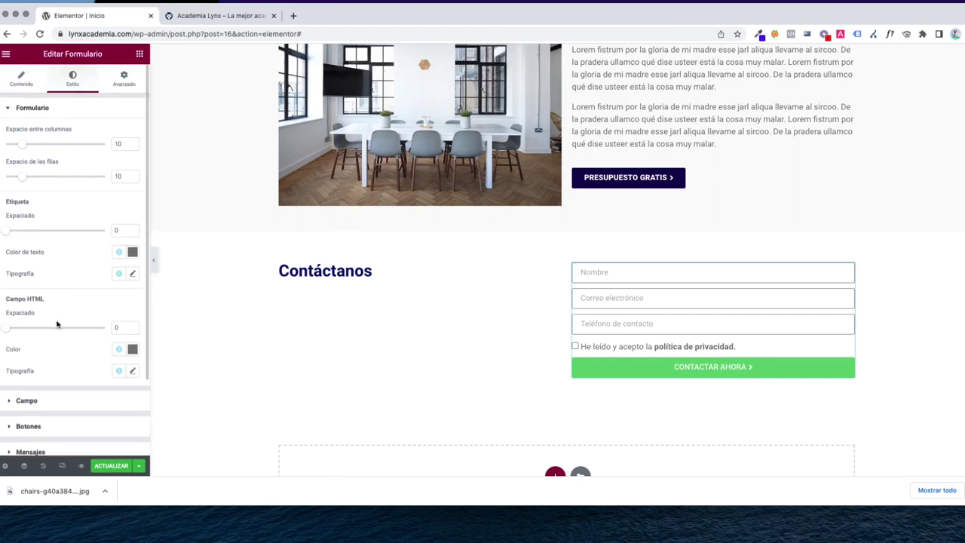
pyautogui.scroll(-3, 65, 325)
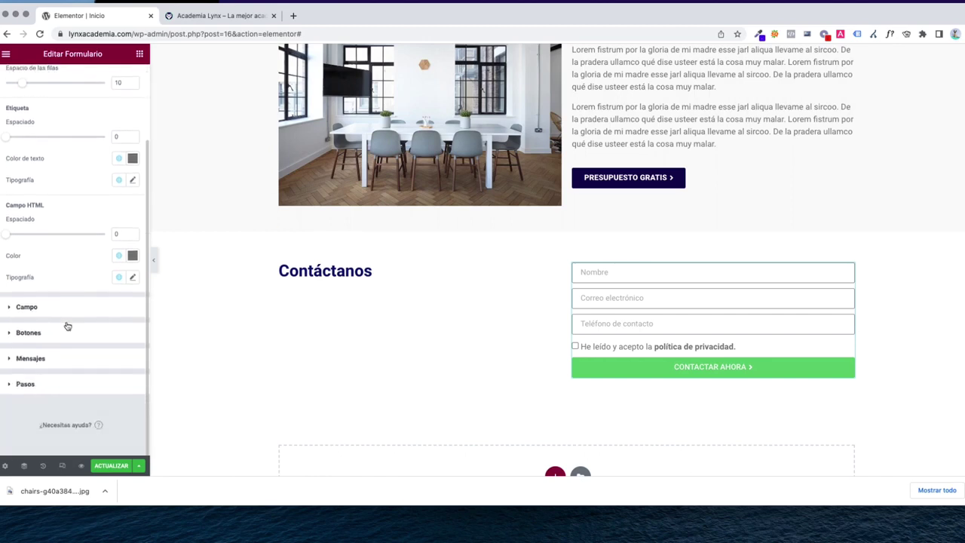
pyautogui.click(44, 336)
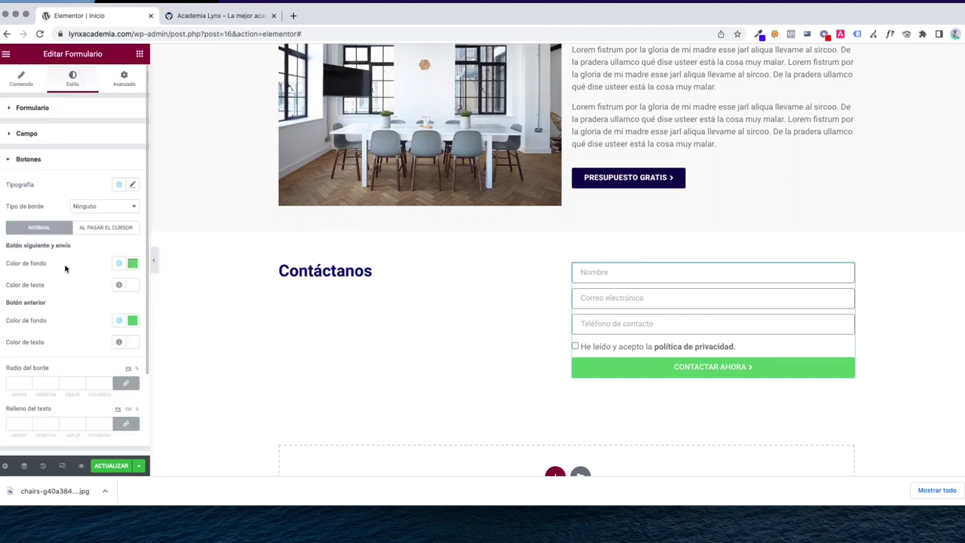
pyautogui.scroll(-2, 65, 269)
pyautogui.click(132, 206)
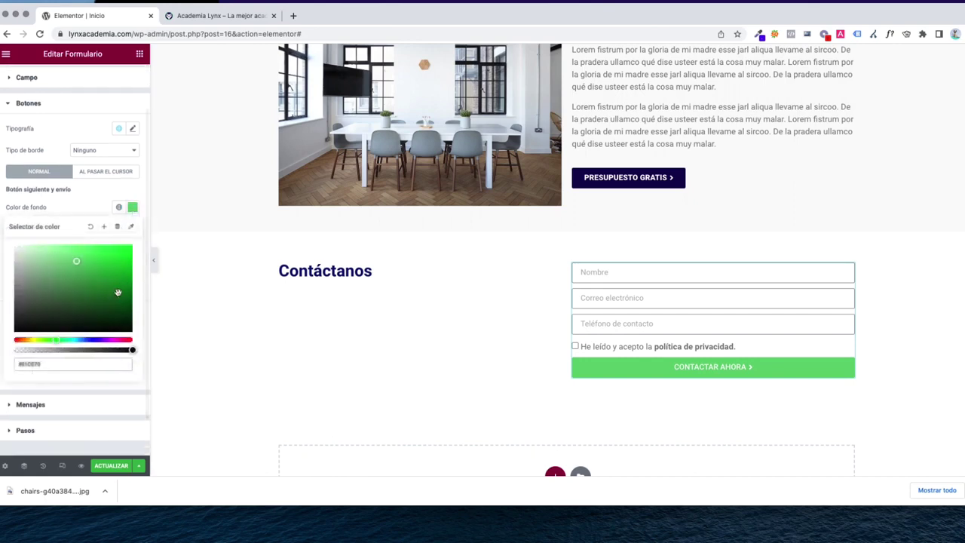
pyautogui.click(96, 340)
pyautogui.click(119, 301)
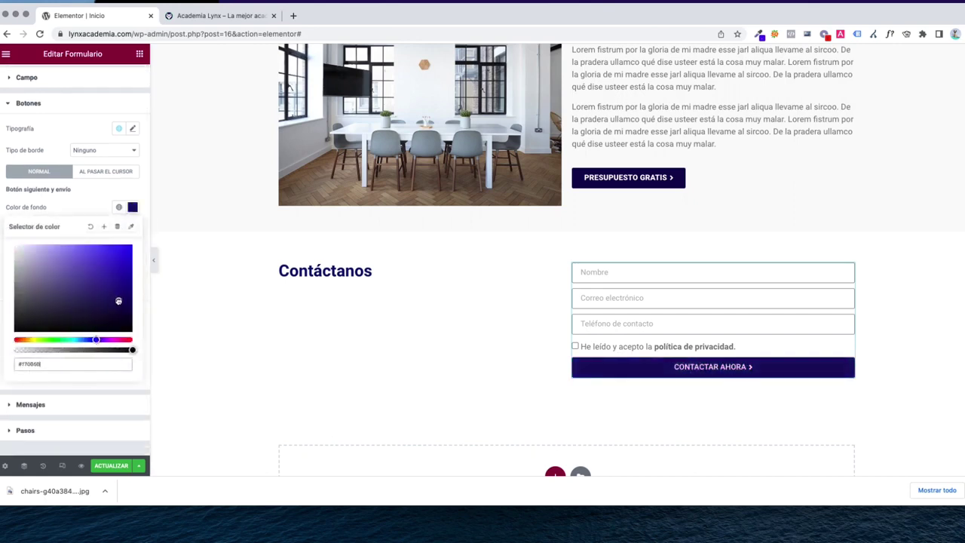
pyautogui.click(83, 211)
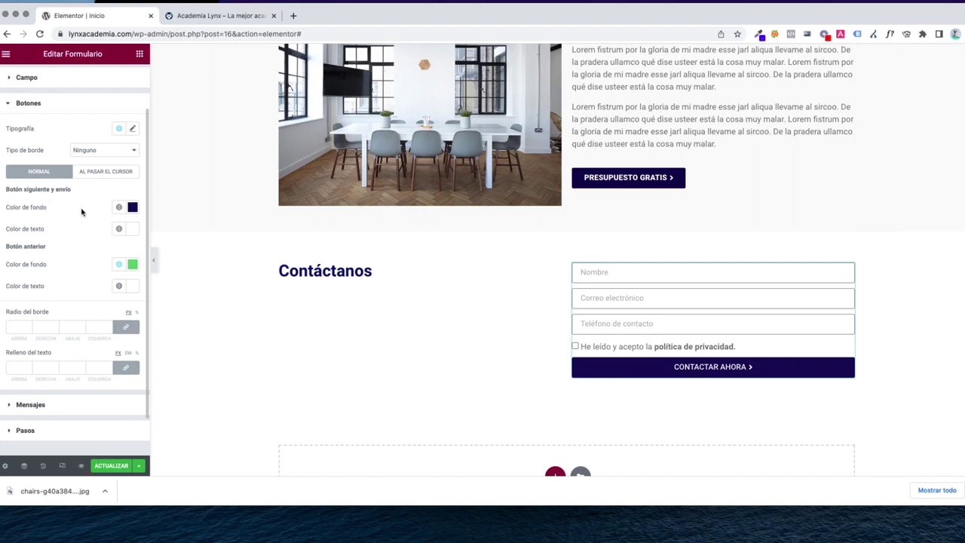
# Set the button text typography weight to 900
pyautogui.click(132, 128)
pyautogui.click(120, 230)
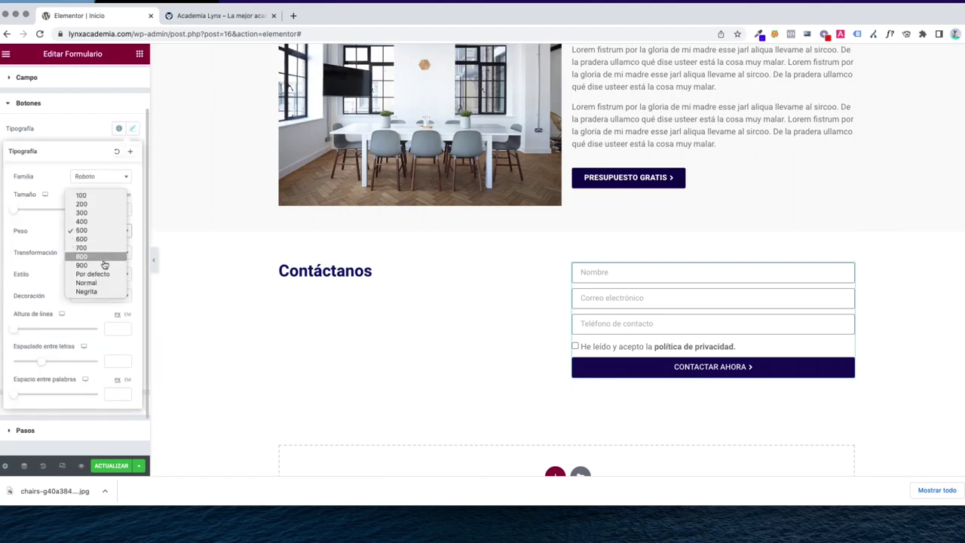
pyautogui.click(104, 264)
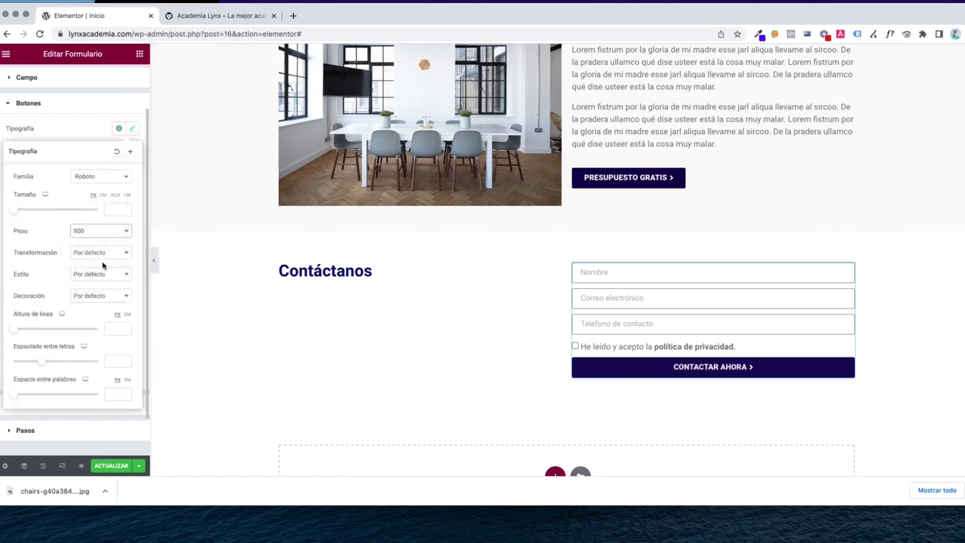
pyautogui.click(68, 137)
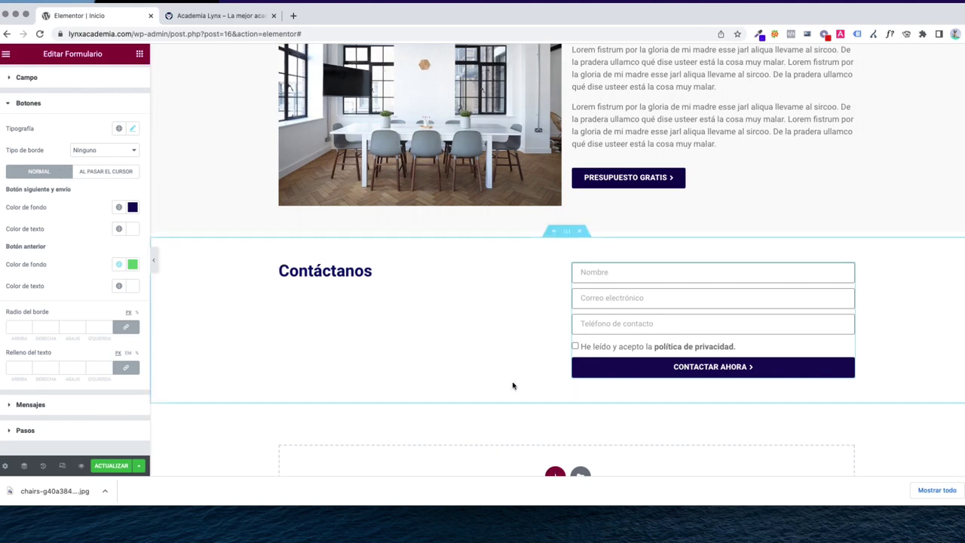
pyautogui.click(577, 373)
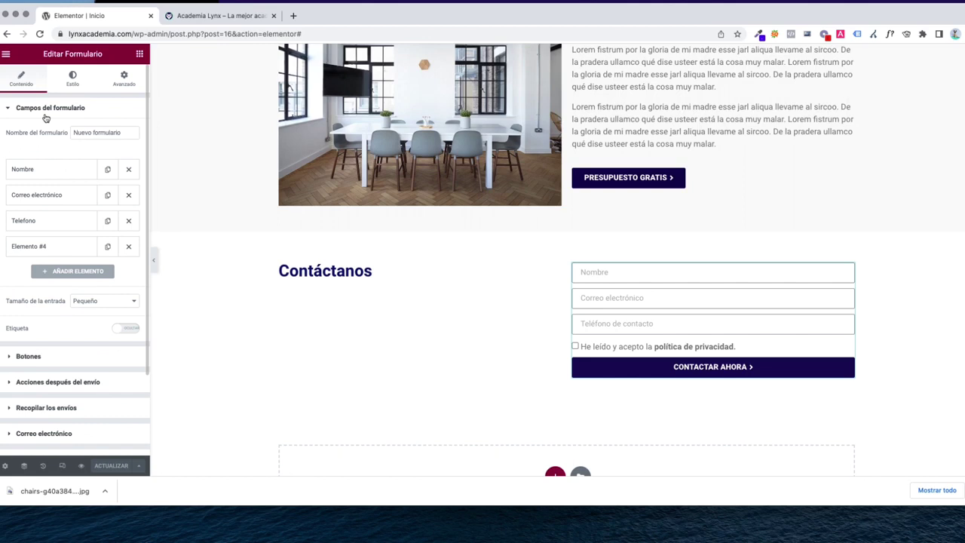
pyautogui.scroll(-1, 45, 117)
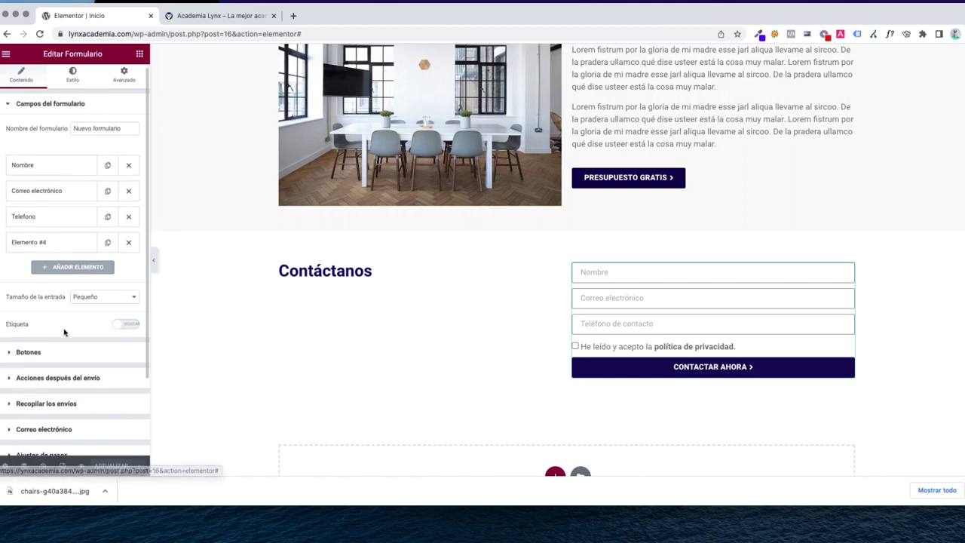
pyautogui.scroll(-3, 76, 362)
# Set the e-mail recipient to the academy's info address and the subject to 'Nuevo Lead:'
pyautogui.click(41, 333)
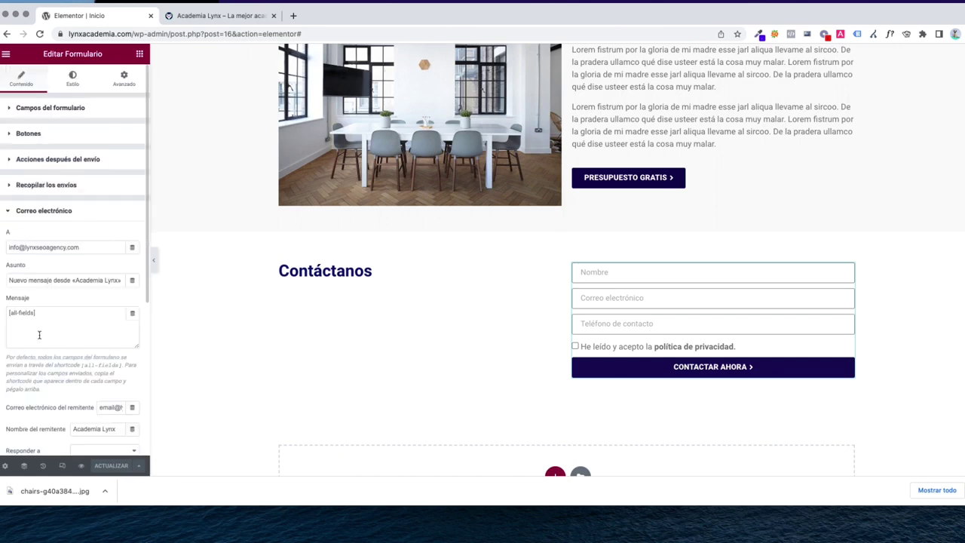
pyautogui.moveTo(89, 247); pyautogui.dragTo(4, 249)
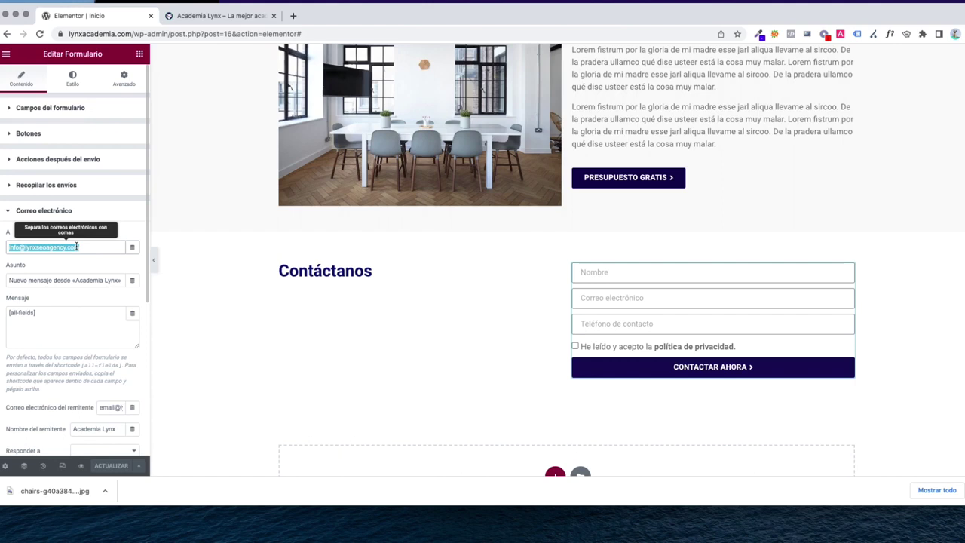
pyautogui.write('INFO')
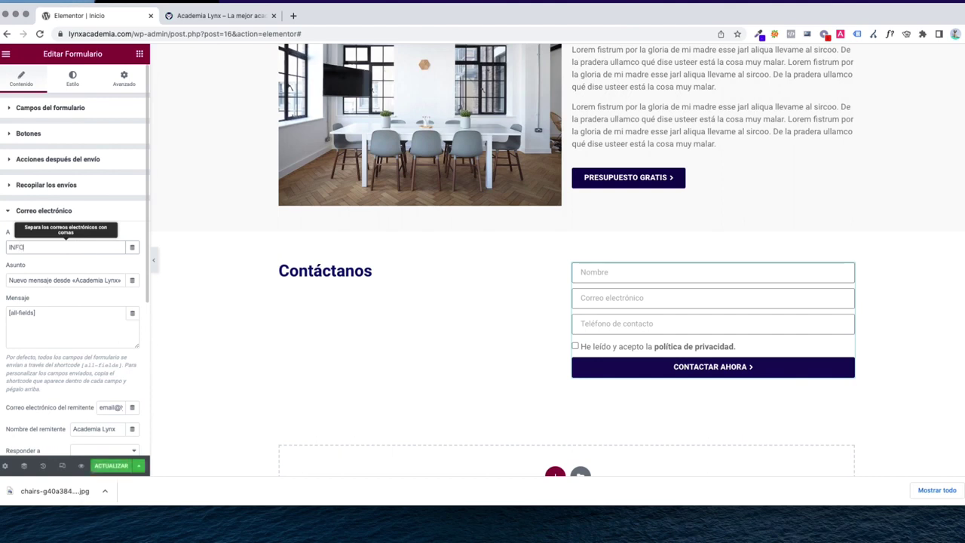
pyautogui.press('super+a')
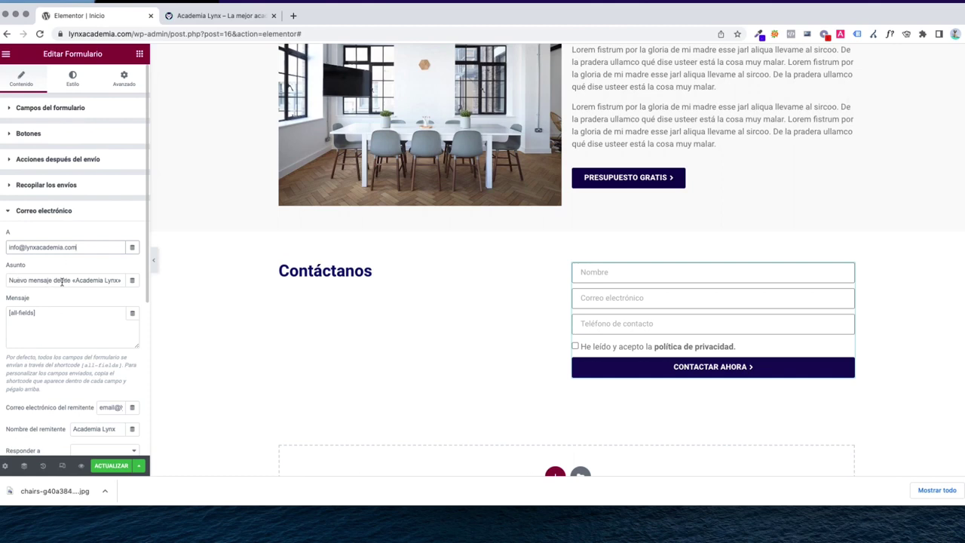
pyautogui.moveTo(70, 282); pyautogui.dragTo(2, 283)
pyautogui.write('Nuevo Lead:')
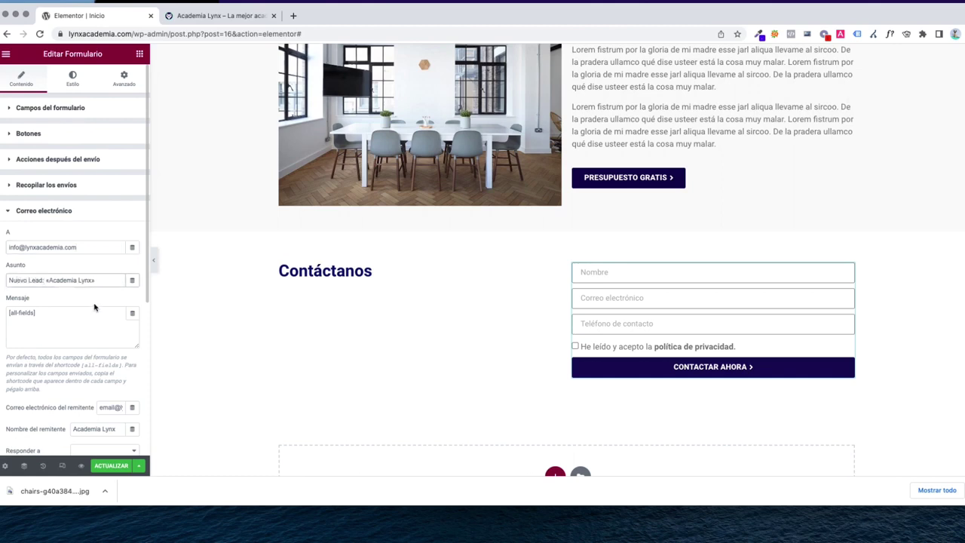
# Keep the [all-fields] message and copy the recipient address into the sender e-mail field
pyautogui.scroll(-2, 76, 309)
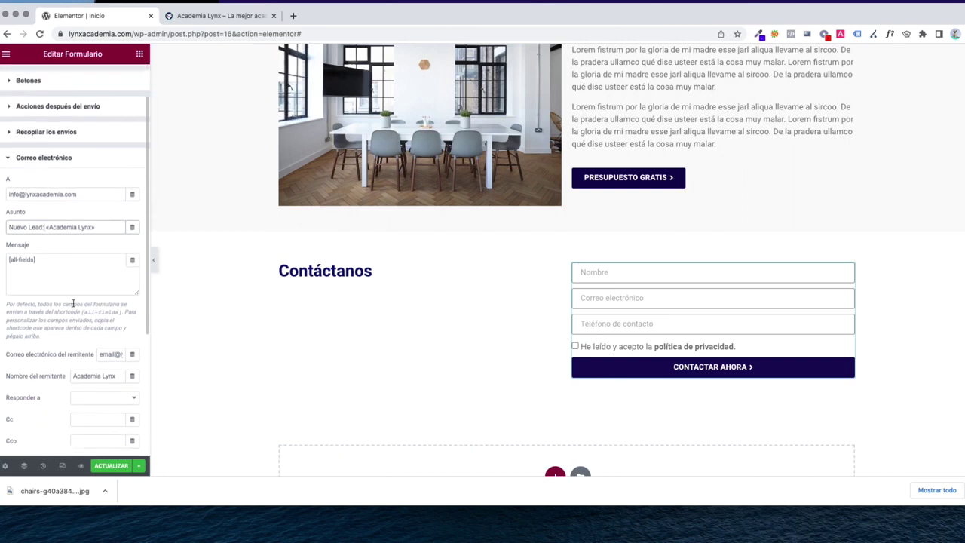
pyautogui.moveTo(59, 267); pyautogui.dragTo(9, 262)
pyautogui.click(39, 267)
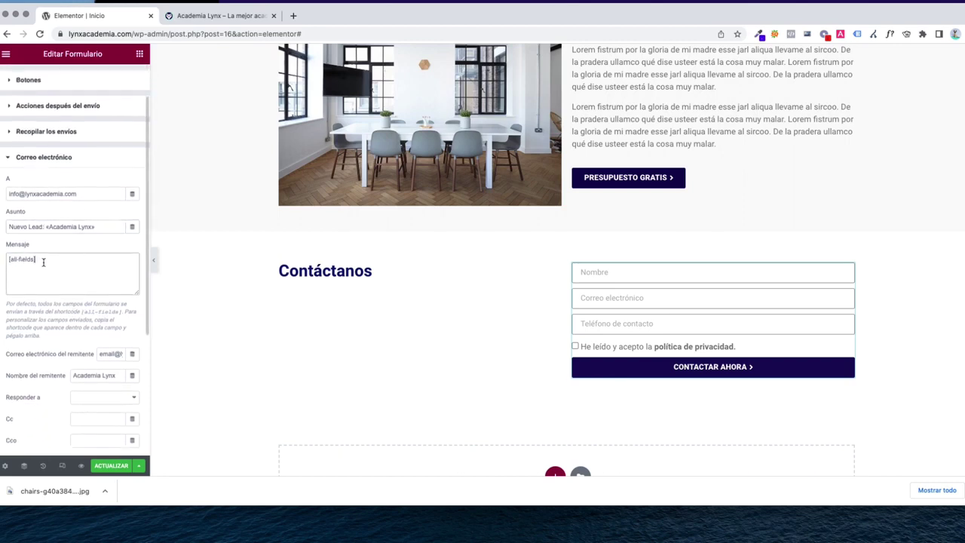
pyautogui.tripleClick(35, 261)
pyautogui.click(55, 262)
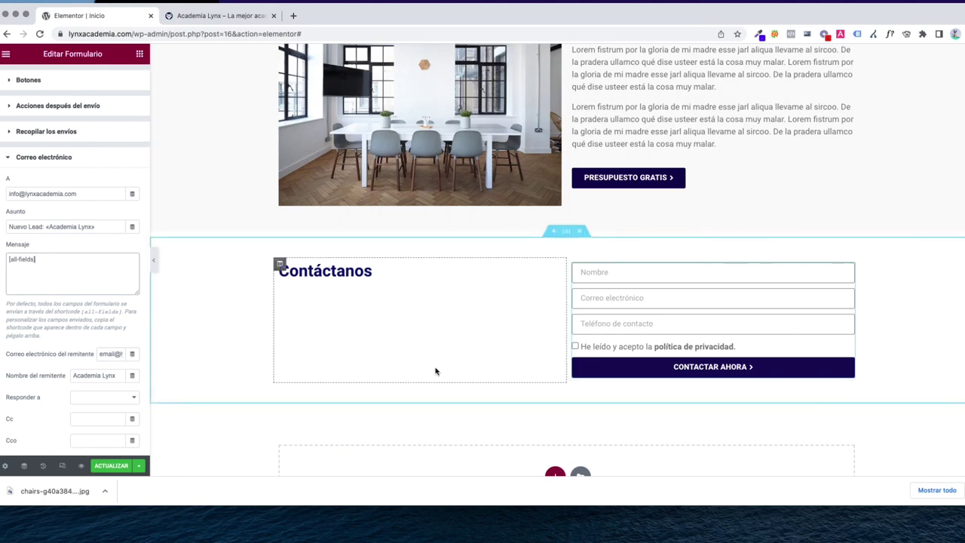
pyautogui.scroll(-2, 53, 343)
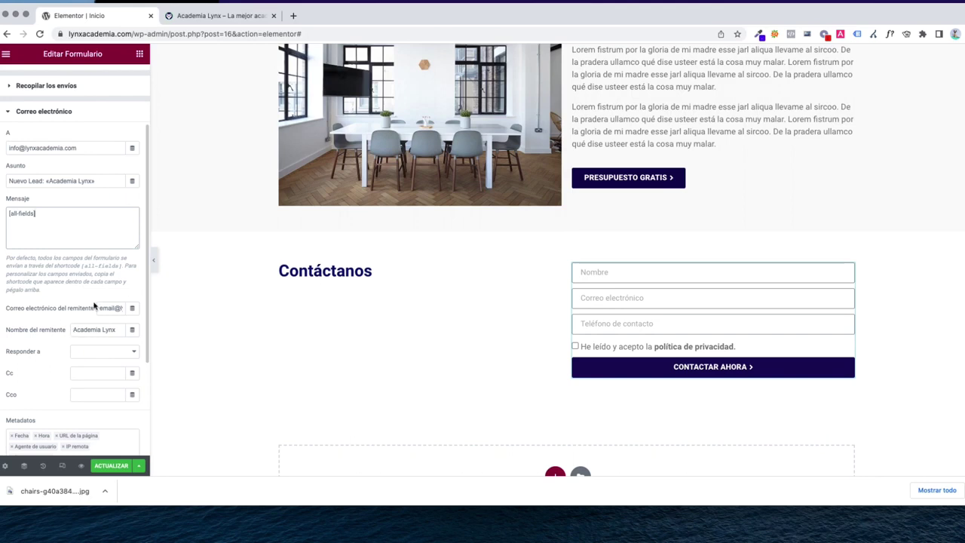
pyautogui.tripleClick(53, 151)
pyautogui.hotkey('ctrl', 'c')
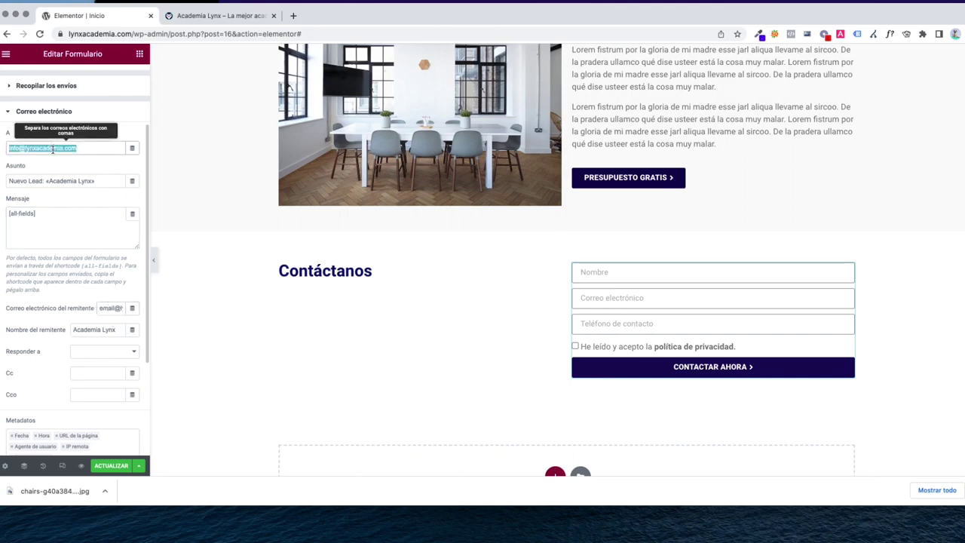
pyautogui.click(109, 309)
pyautogui.hotkey('ctrl', 'a')
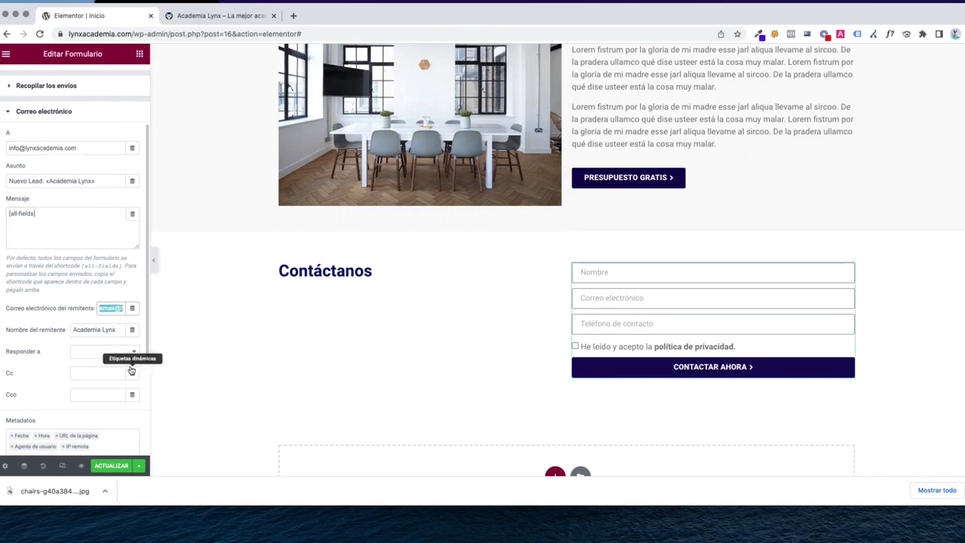
pyautogui.hotkey('ctrl', 'v')
pyautogui.press('Tab')
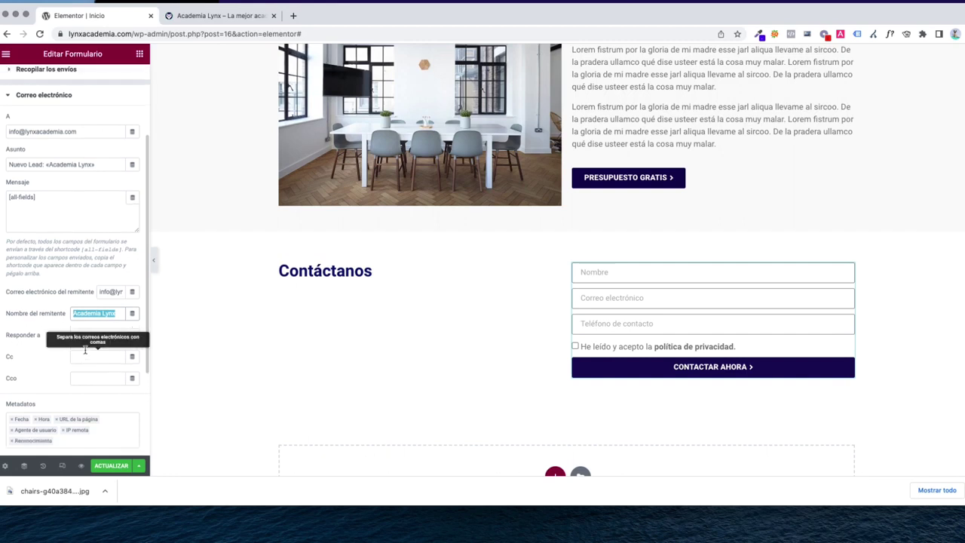
# Keep Academia Lynx as sender name, leave Reply-to empty, save, and view the live site
pyautogui.scroll(-1, 87, 352)
pyautogui.click(90, 299)
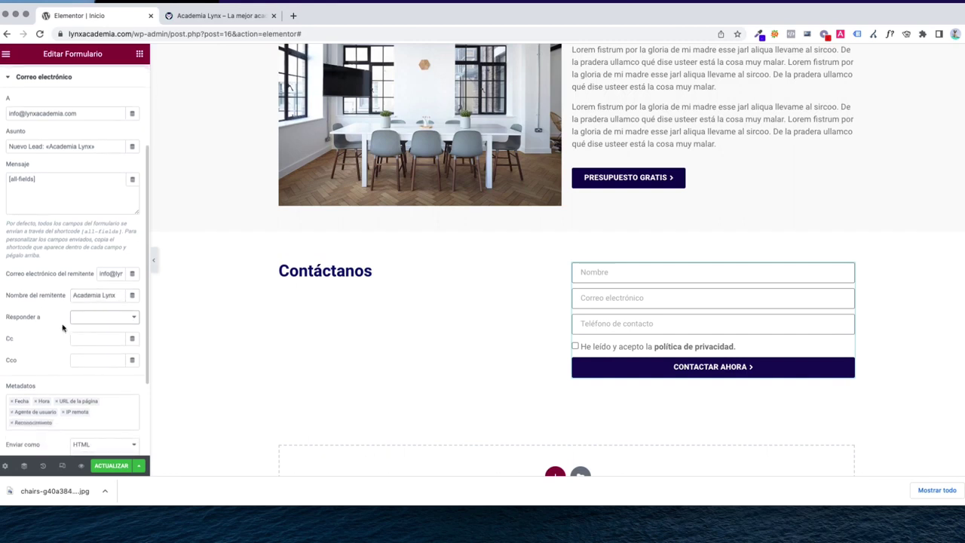
pyautogui.click(89, 318)
pyautogui.click(88, 319)
pyautogui.scroll(4, 40, 338)
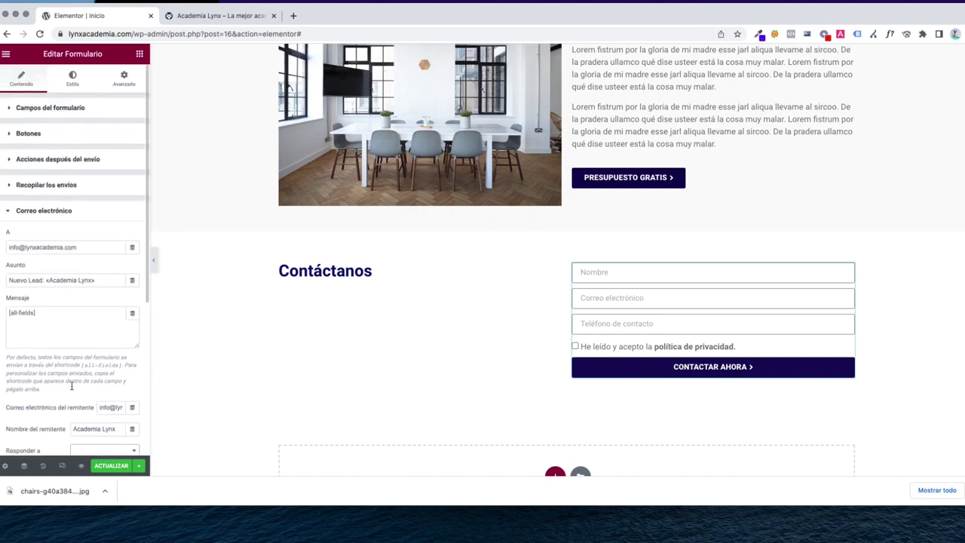
pyautogui.click(110, 466)
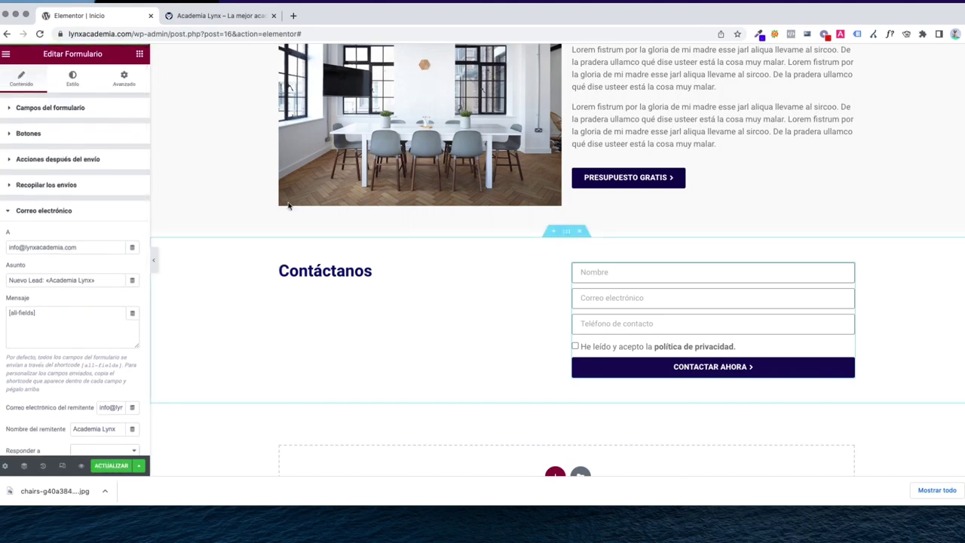
pyautogui.click(212, 16)
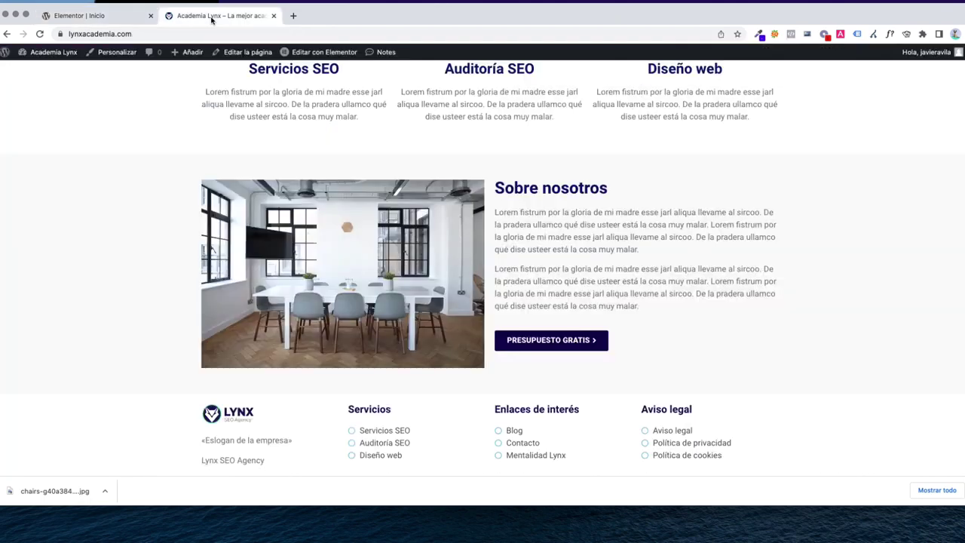
# Scroll the live homepage down to the Contáctanos form, then return to the 'Elementor | Inicio' editor
pyautogui.scroll(-3, 450, 144)
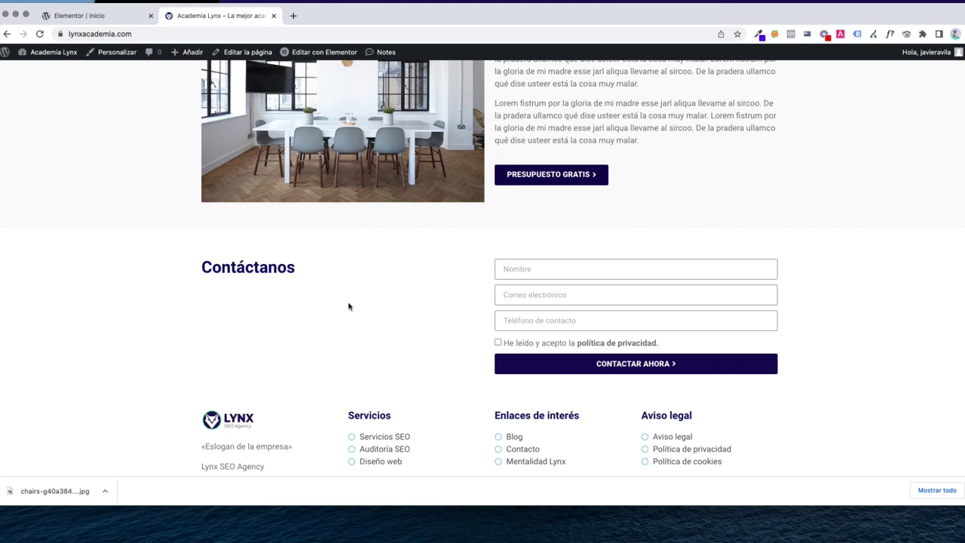
pyautogui.scroll(-1, 348, 306)
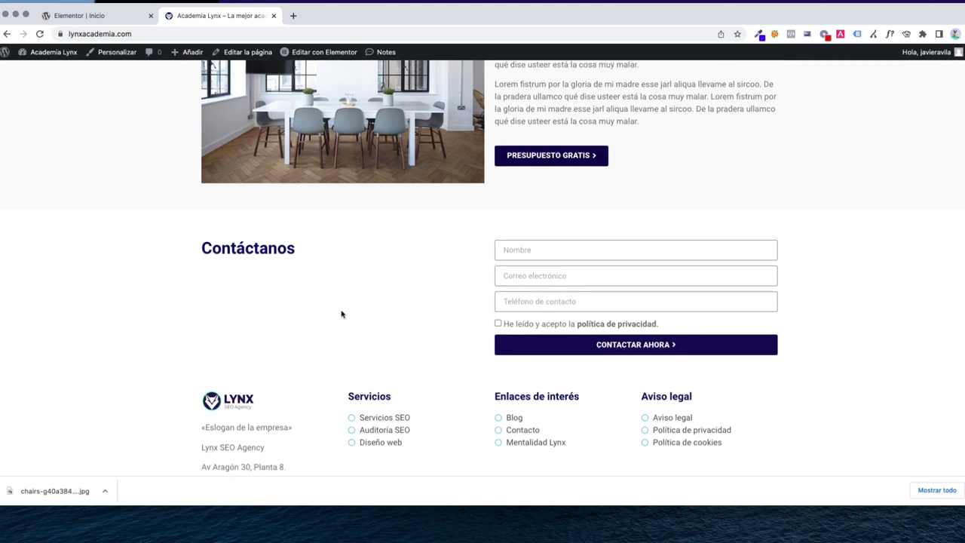
pyautogui.click(97, 17)
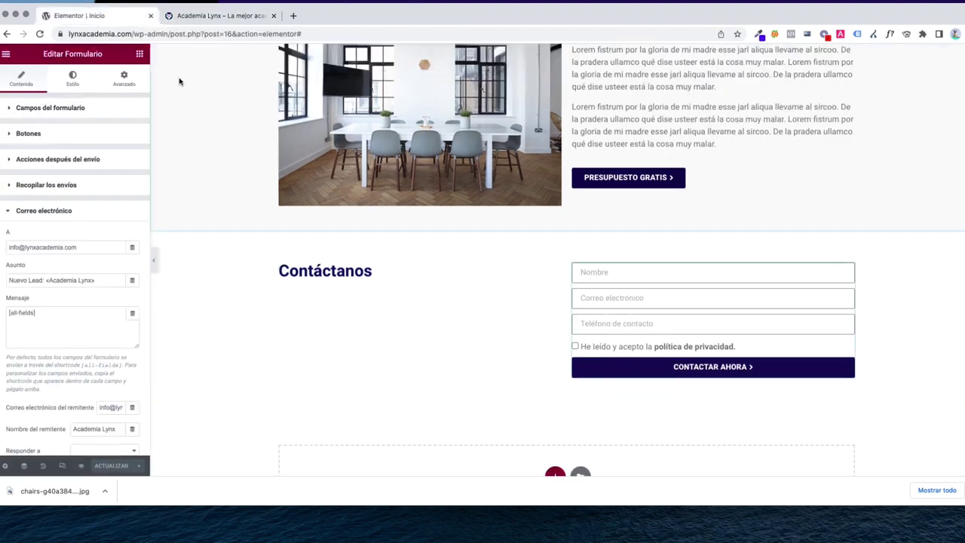
# Add a Listado de iconos widget, found by searching 'icono', under the Contáctanos heading
pyautogui.click(139, 55)
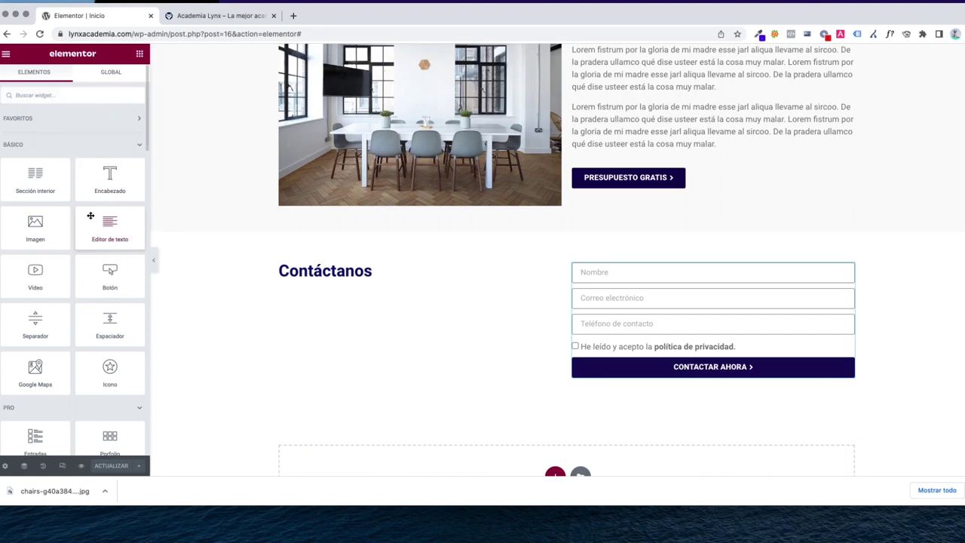
pyautogui.scroll(-5, 90, 229)
pyautogui.scroll(-2, 91, 226)
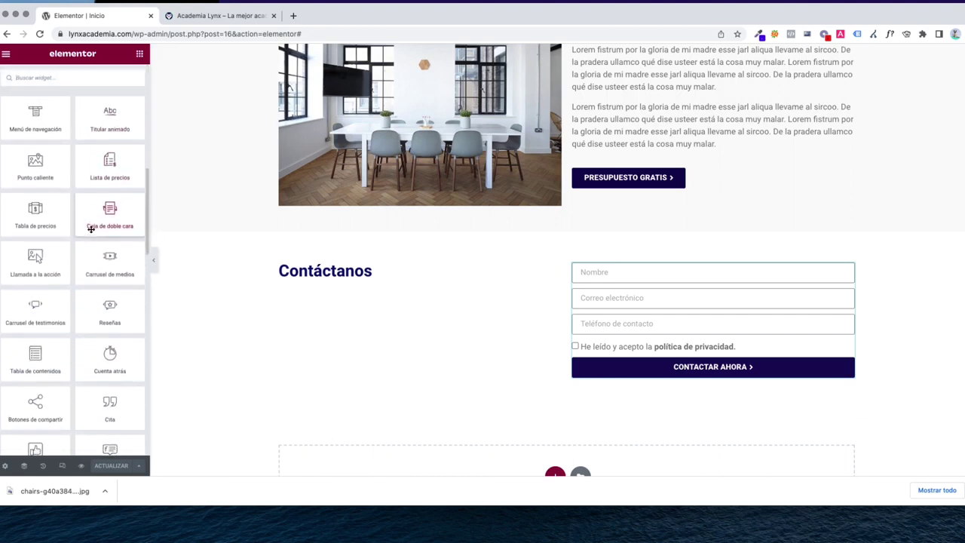
pyautogui.scroll(10, 91, 227)
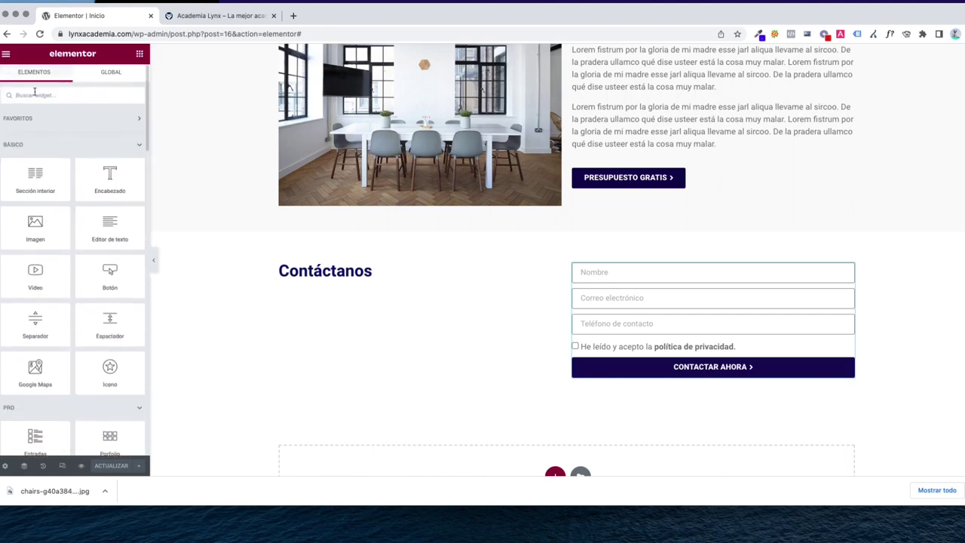
pyautogui.click(34, 94)
pyautogui.write('icono')
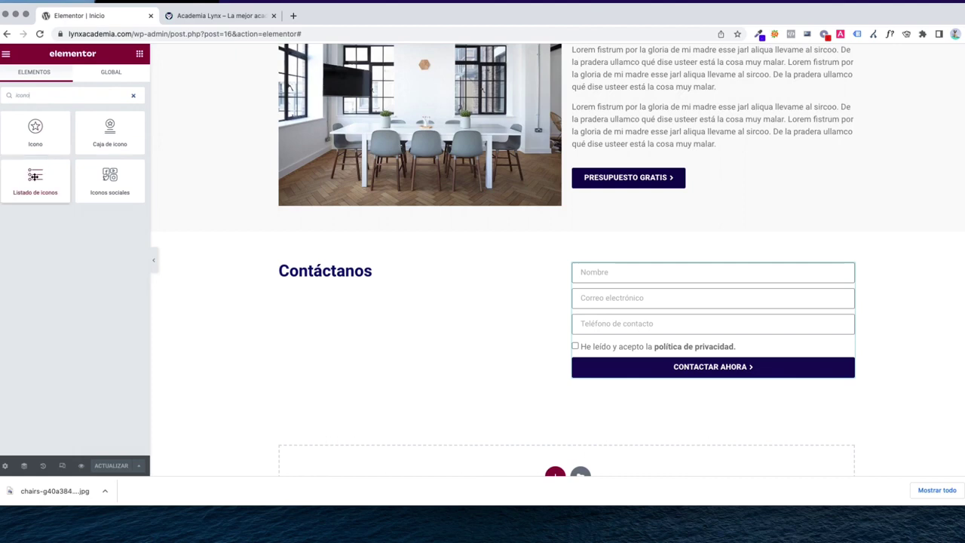
pyautogui.moveTo(35, 178); pyautogui.dragTo(363, 282)
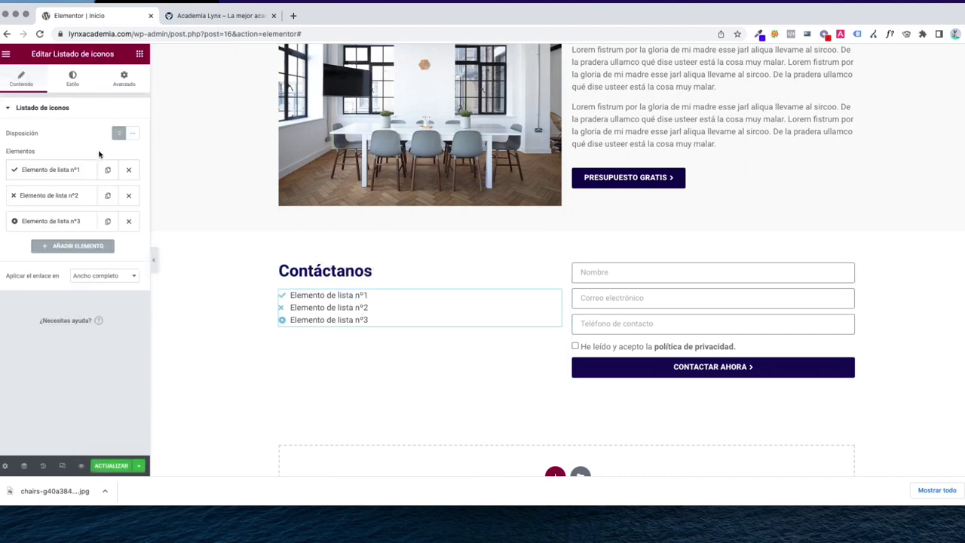
# Add an Editor de texto block above it reading 'Horario de atención al cliente'
pyautogui.click(139, 54)
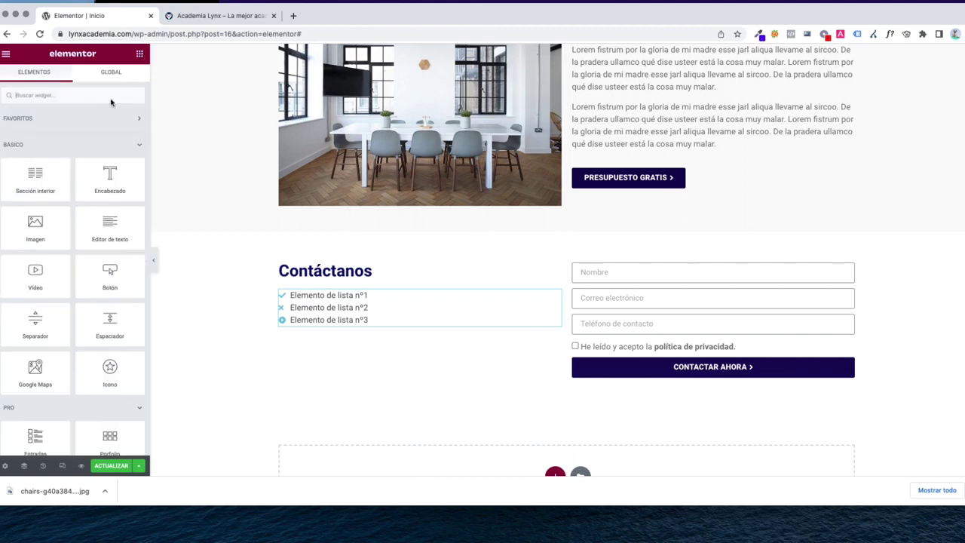
pyautogui.moveTo(110, 226); pyautogui.dragTo(334, 291)
pyautogui.hotkey('ctrl', 'a')
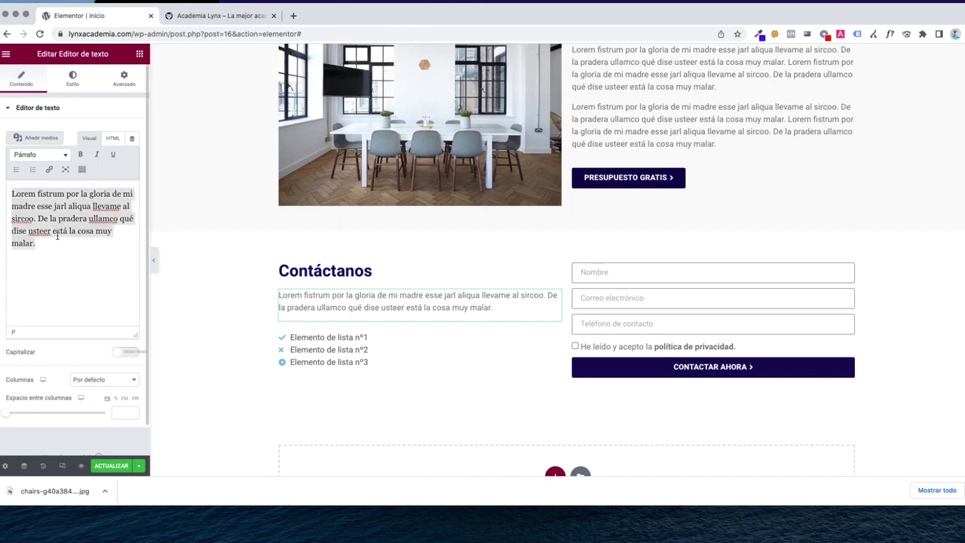
pyautogui.press('BackSpace')
pyautogui.write('Horairo:')
pyautogui.hotkey('ctrl', 'a')
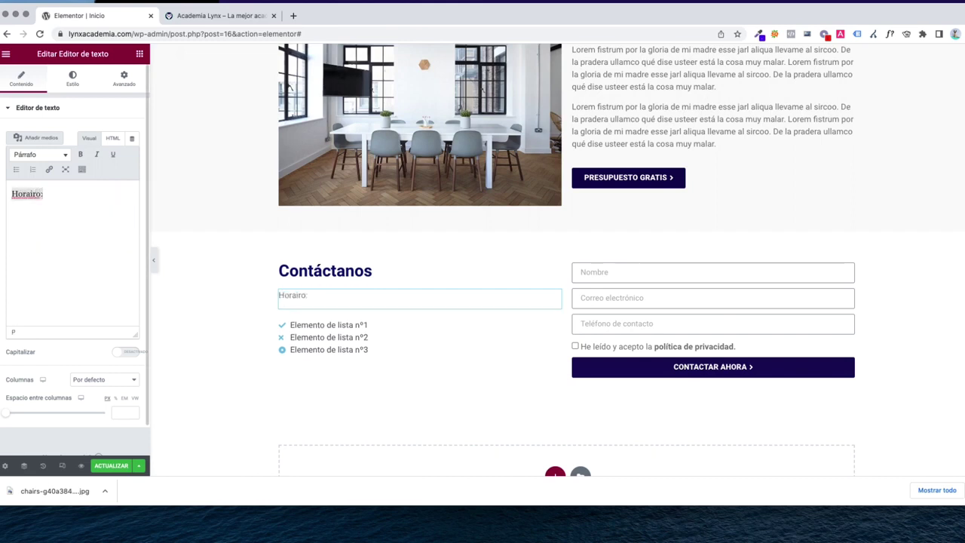
pyautogui.write('Horario de atención al')
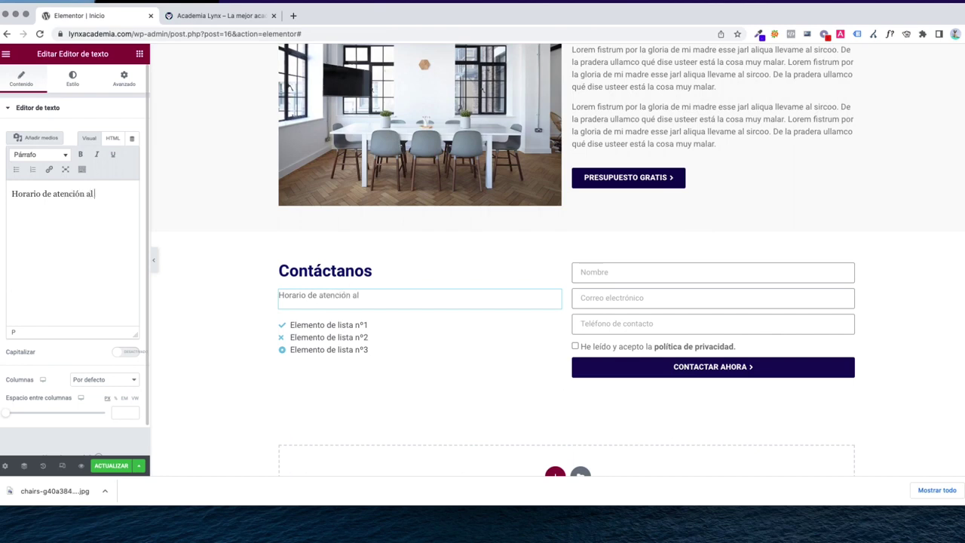
pyautogui.write(' cliente:')
pyautogui.click(366, 325)
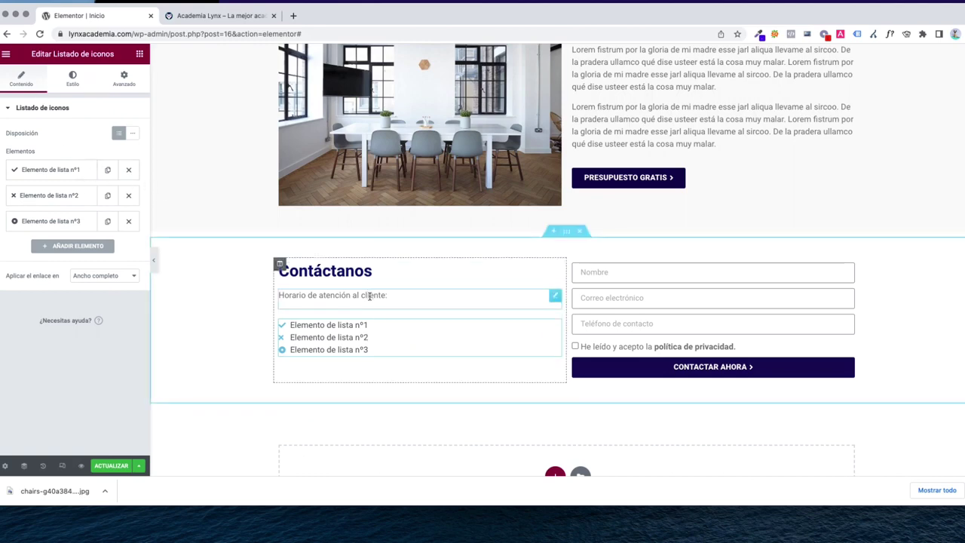
# Set the first icon list item to 'LUN-VIE (9:00 - 19:00)' and delete the hours caption
pyautogui.click(369, 295)
pyautogui.click(366, 337)
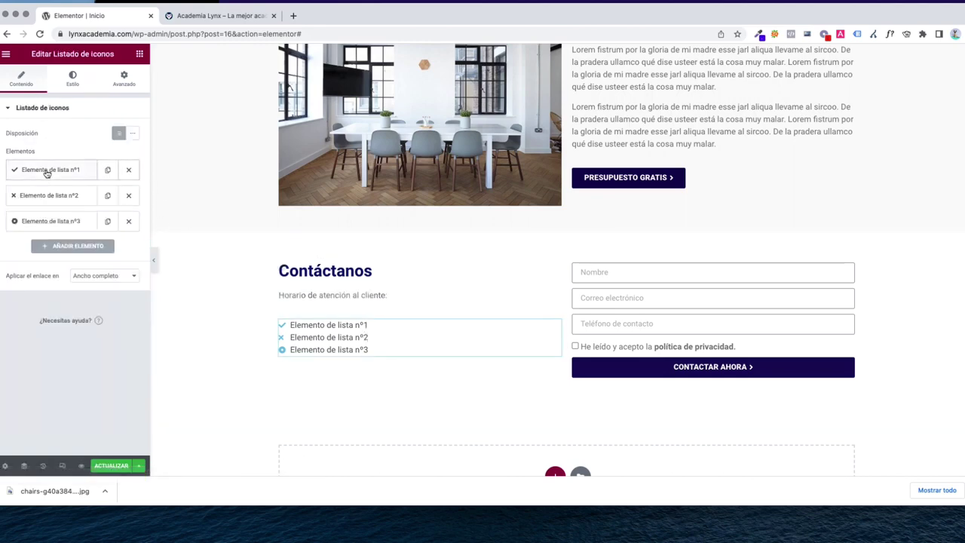
pyautogui.click(47, 173)
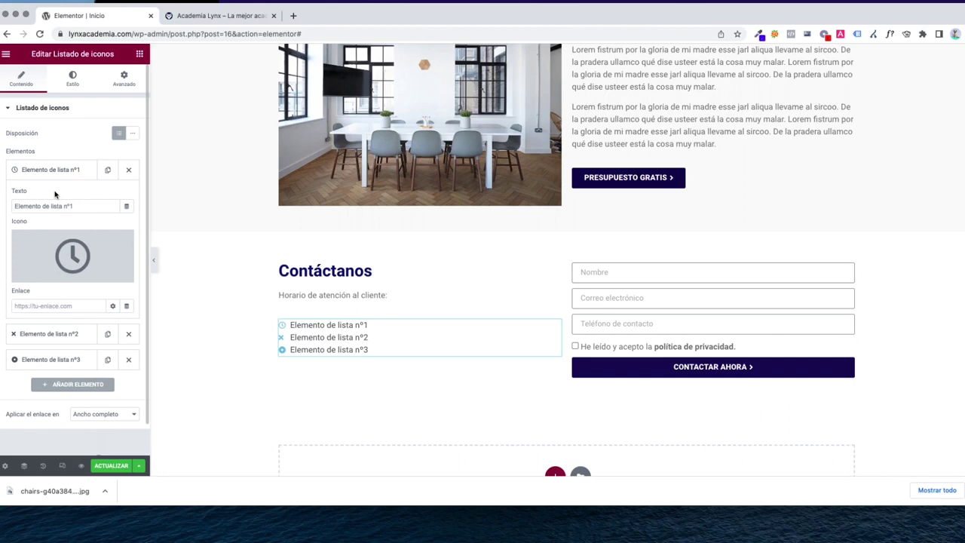
pyautogui.tripleClick(60, 206)
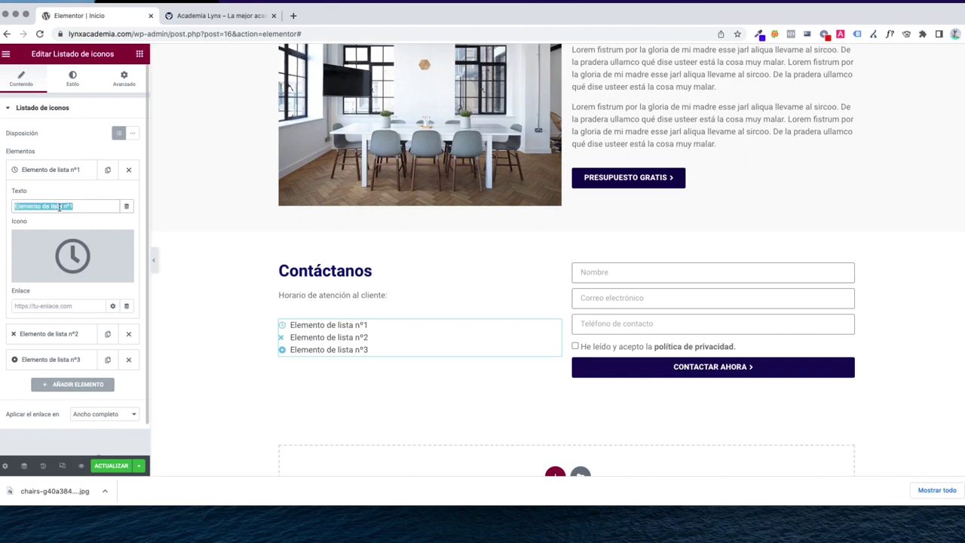
pyautogui.write('LUN-VI')
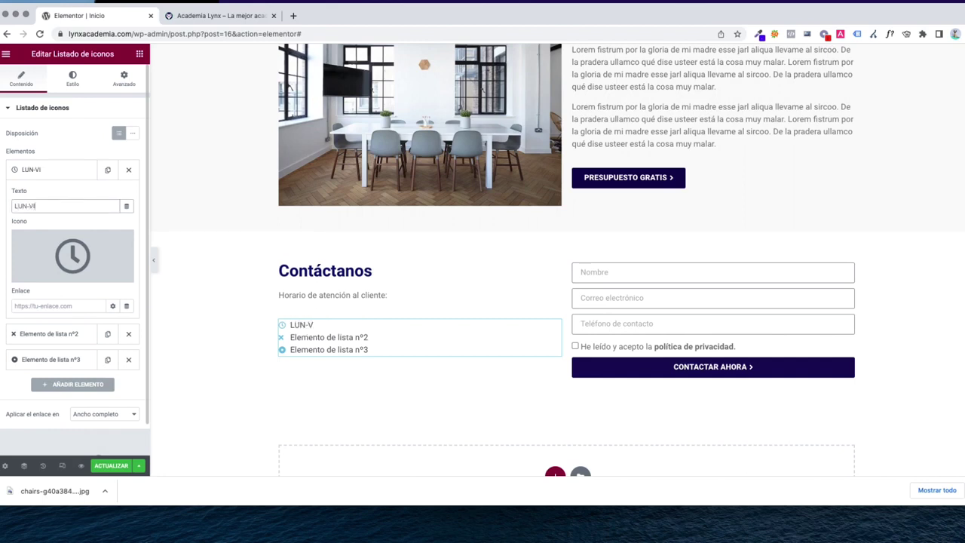
pyautogui.write('E (9:00 ')
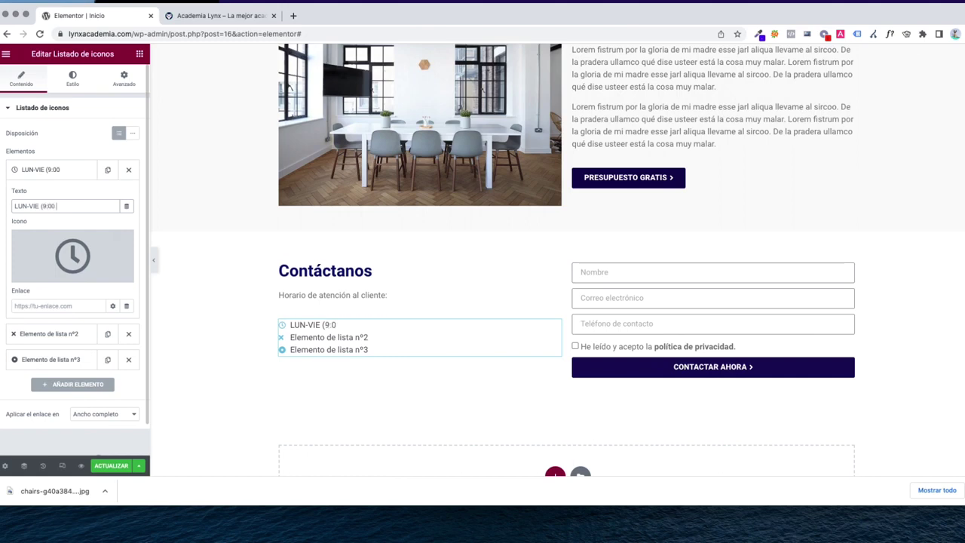
pyautogui.write('- 19:00')
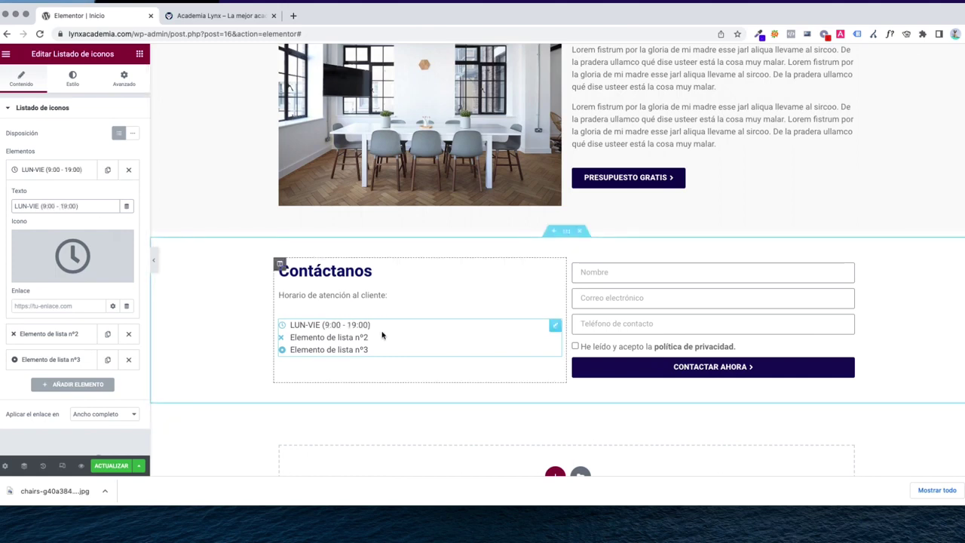
pyautogui.rightClick(318, 305)
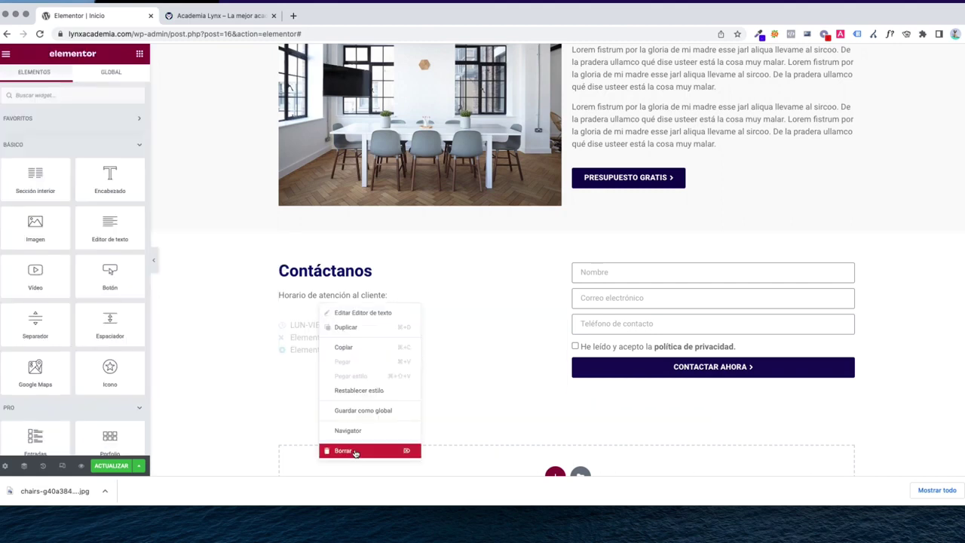
pyautogui.click(354, 451)
# Give the second list item an envelope icon and the academy's info e-mail address
pyautogui.click(318, 305)
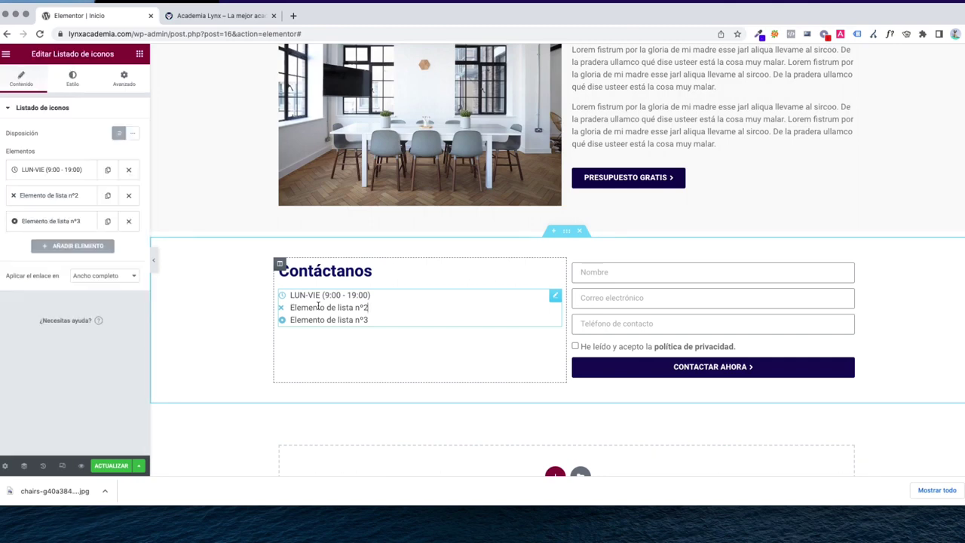
pyautogui.click(43, 201)
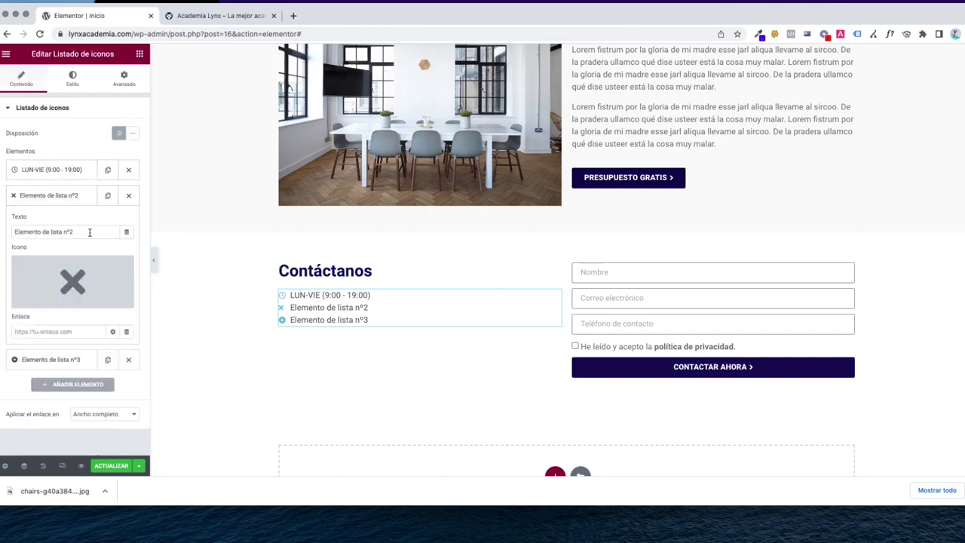
pyautogui.click(52, 287)
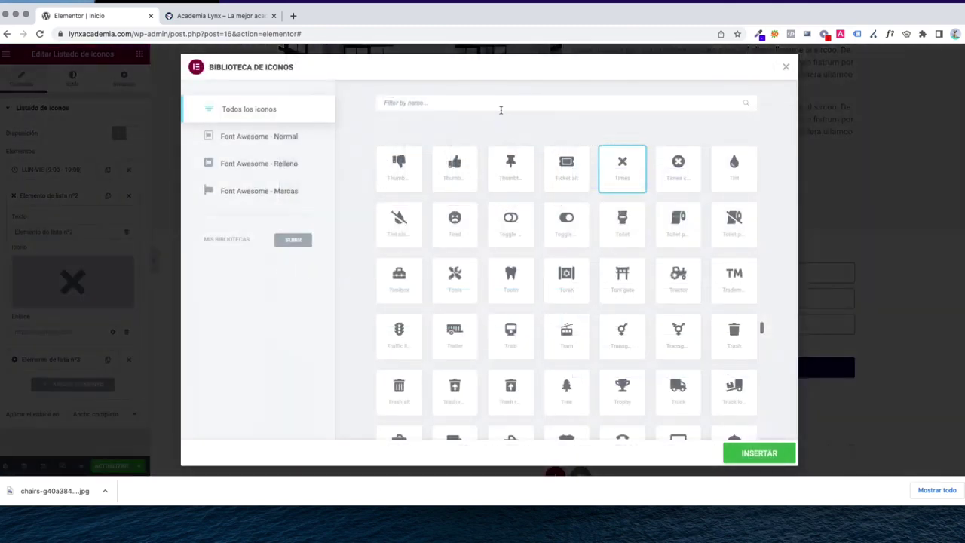
pyautogui.click(435, 103)
pyautogui.write('ENVO')
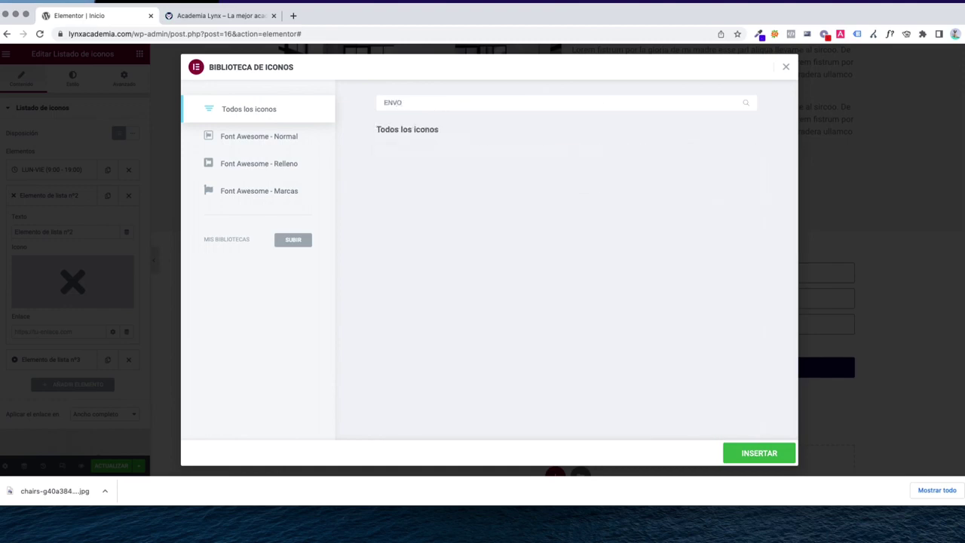
pyautogui.press('BackSpace')
pyautogui.click(398, 168)
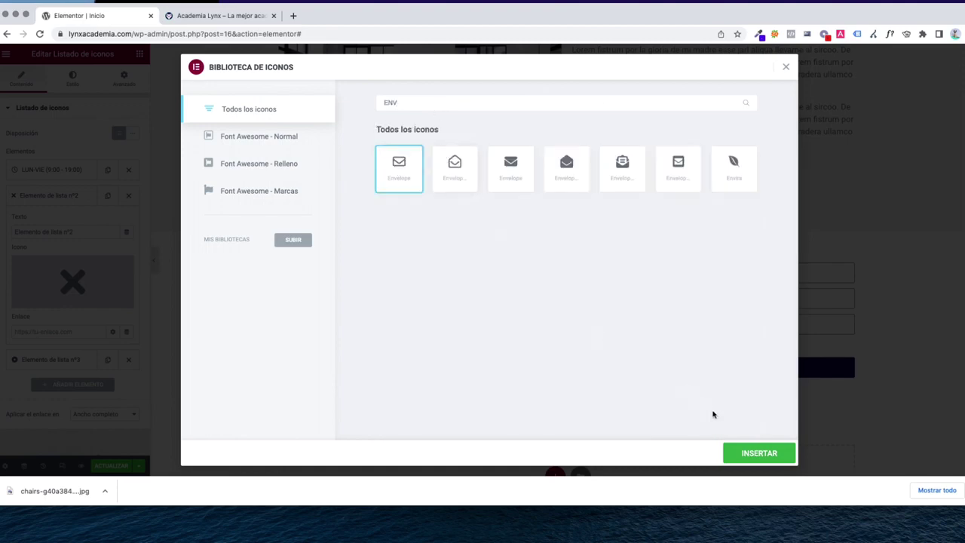
pyautogui.click(758, 453)
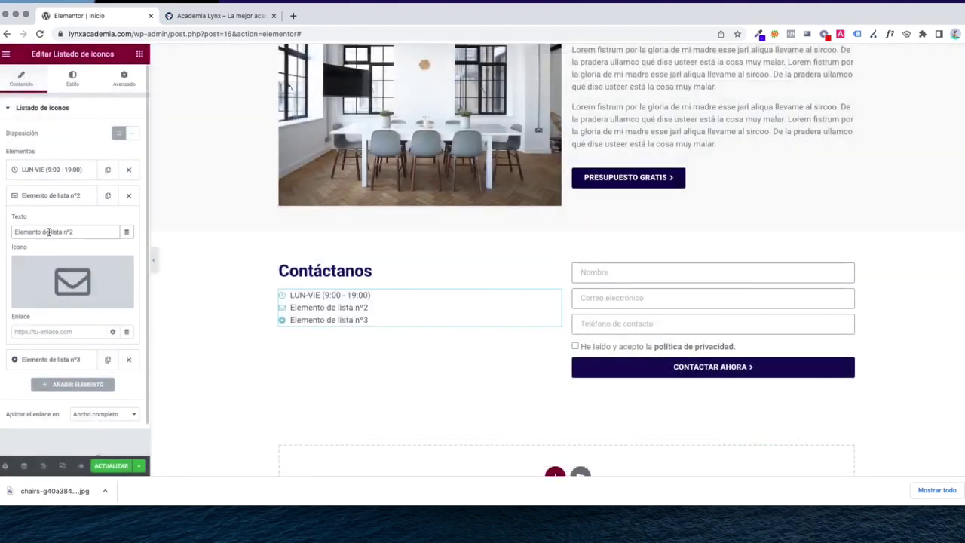
pyautogui.tripleClick(46, 231)
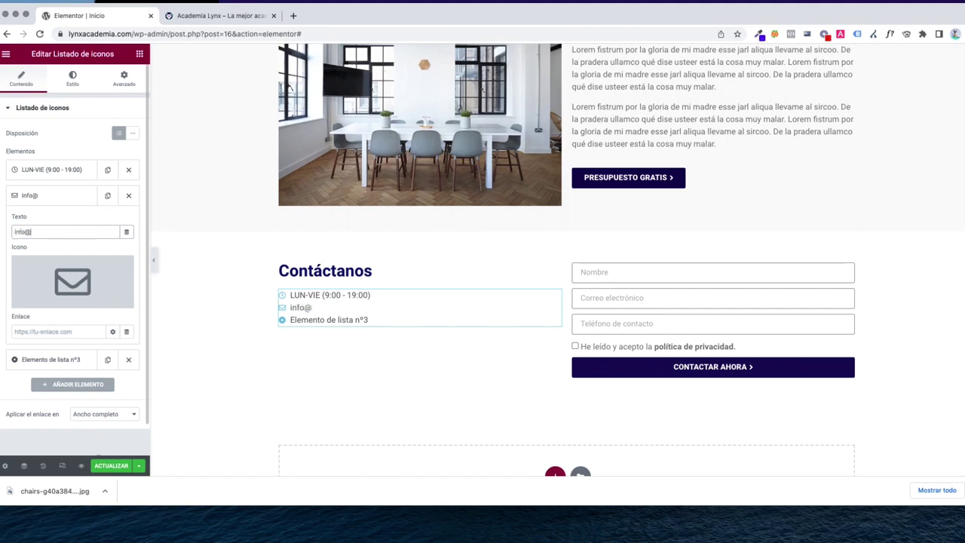
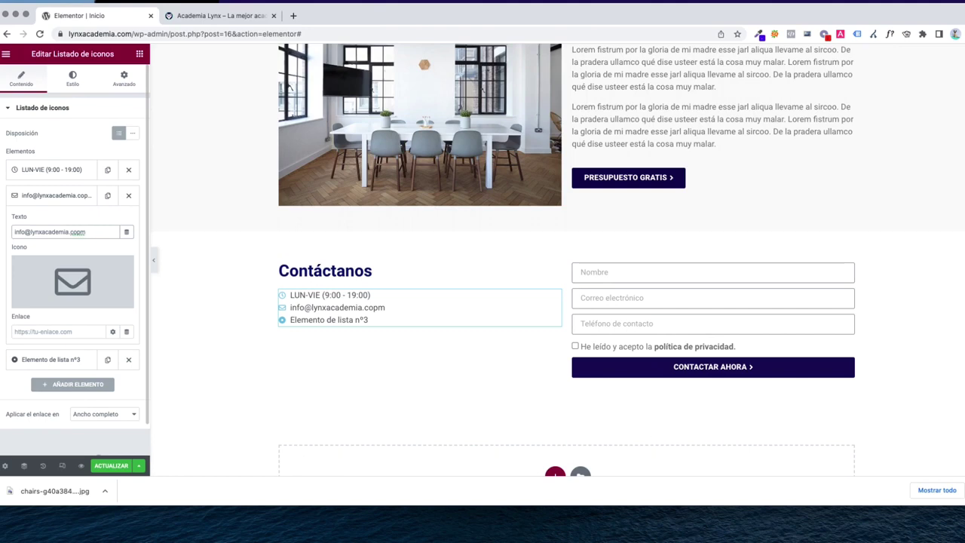
pyautogui.click(63, 199)
# Give the third list item a phone icon and the contact phone number
pyautogui.click(57, 226)
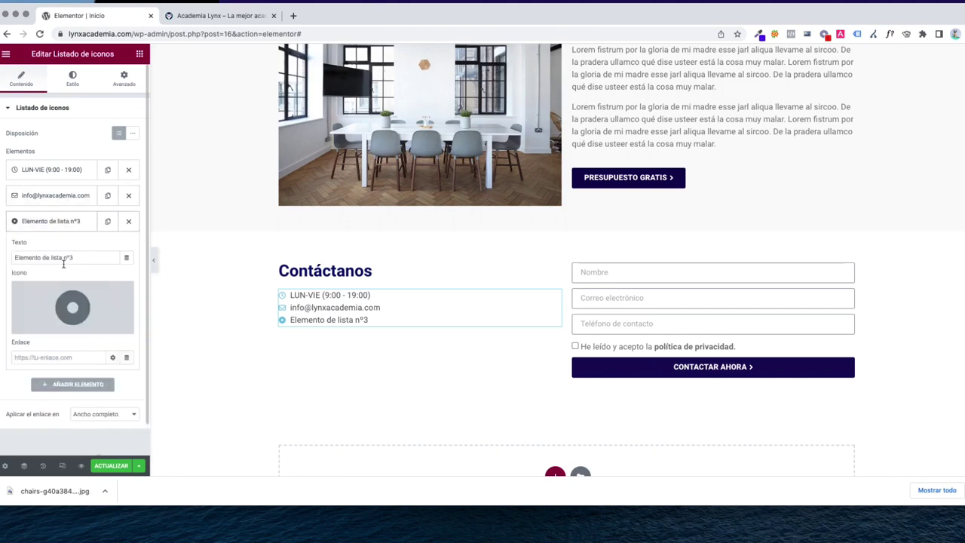
pyautogui.click(71, 294)
pyautogui.click(407, 103)
pyautogui.write('phone')
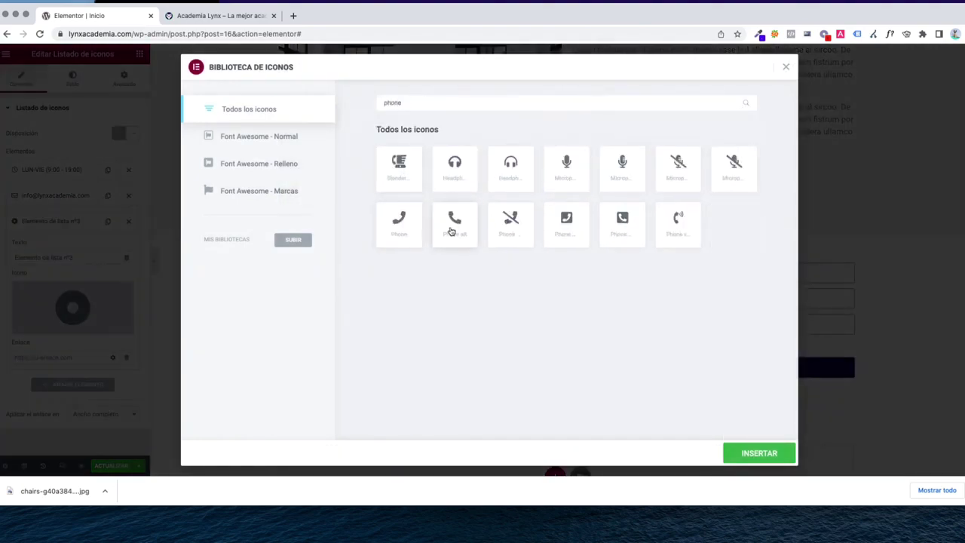
pyautogui.click(454, 227)
pyautogui.click(758, 459)
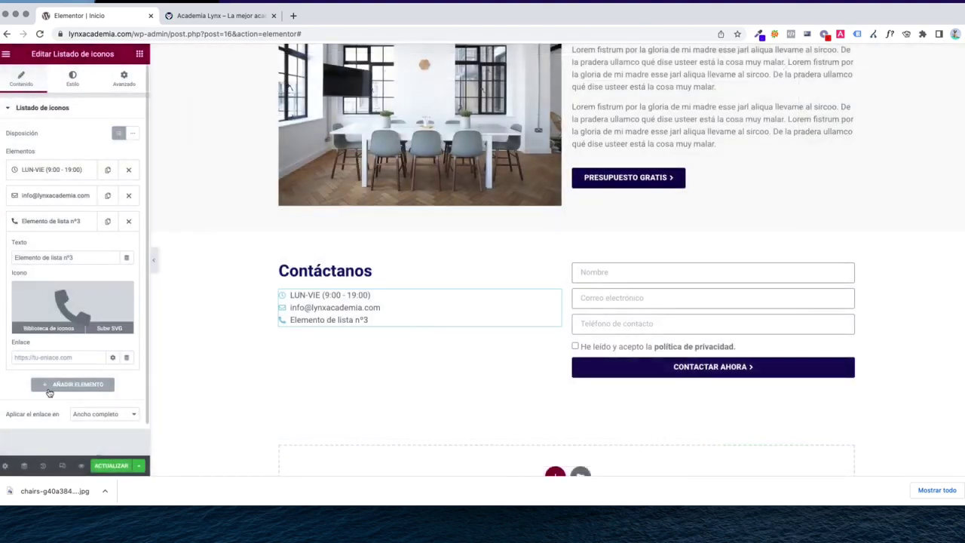
pyautogui.tripleClick(44, 259)
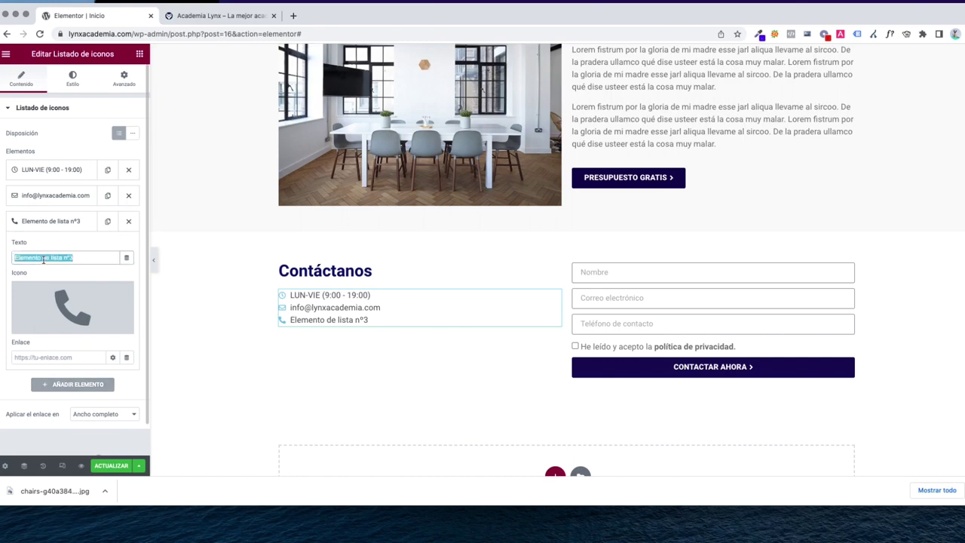
pyautogui.write('666 12')
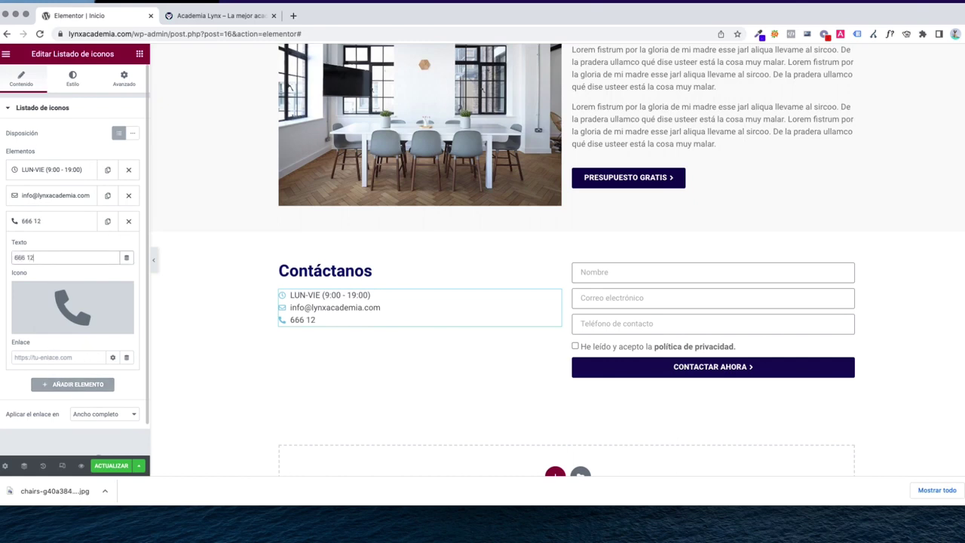
pyautogui.write(' 12 12')
# Review the live Contáctanos list and footer, then reveal the 'Editar con Elementor' template entries
pyautogui.click(223, 16)
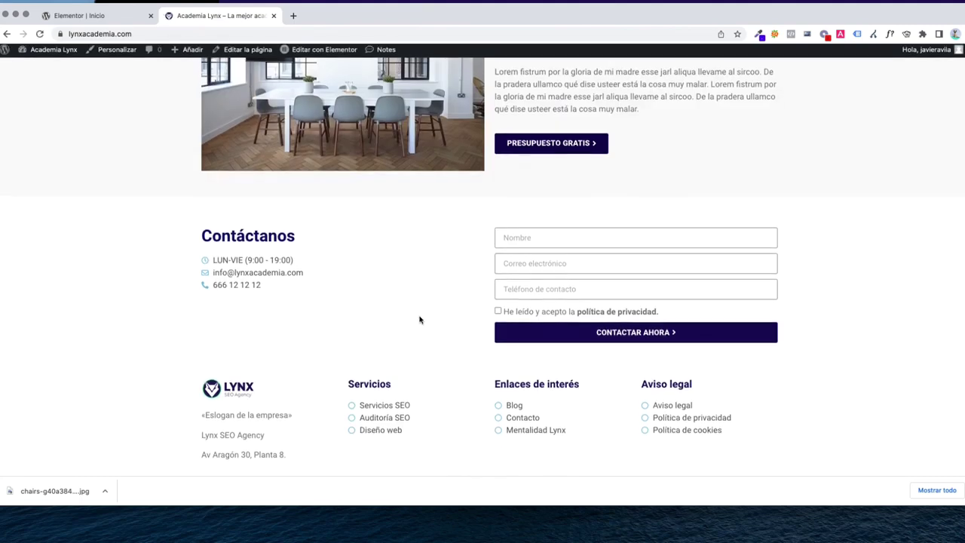
pyautogui.scroll(15, 416, 320)
pyautogui.scroll(-12, 419, 327)
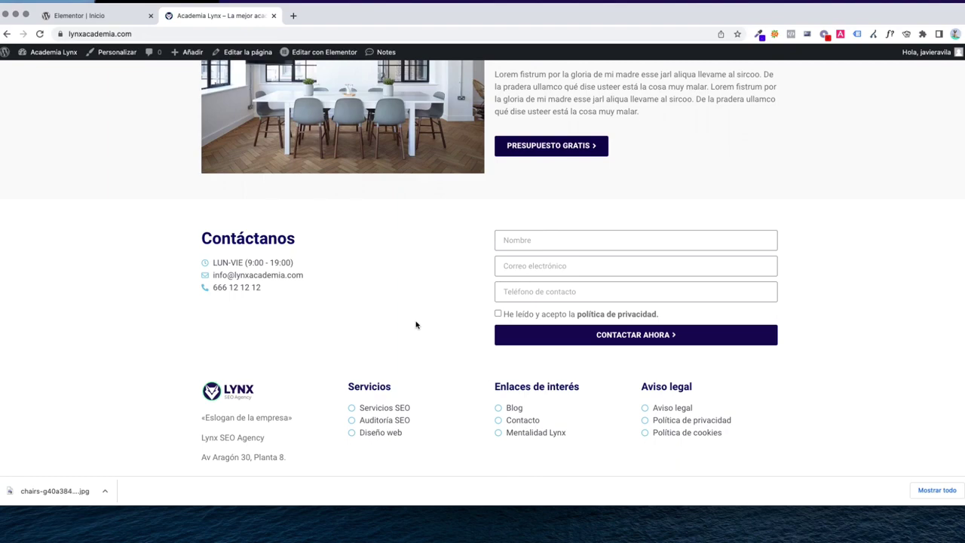
pyautogui.scroll(15, 415, 325)
pyautogui.scroll(-14, 415, 324)
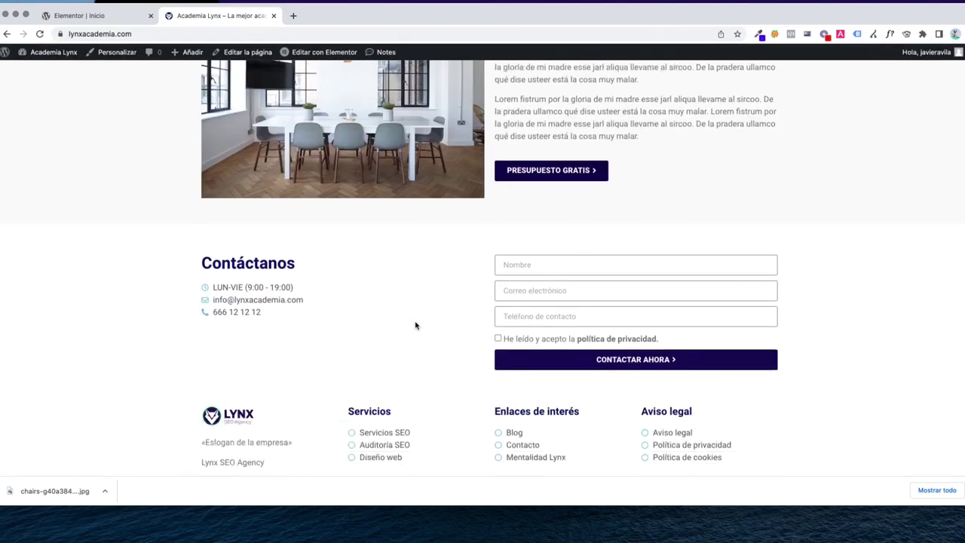
pyautogui.scroll(-1, 415, 325)
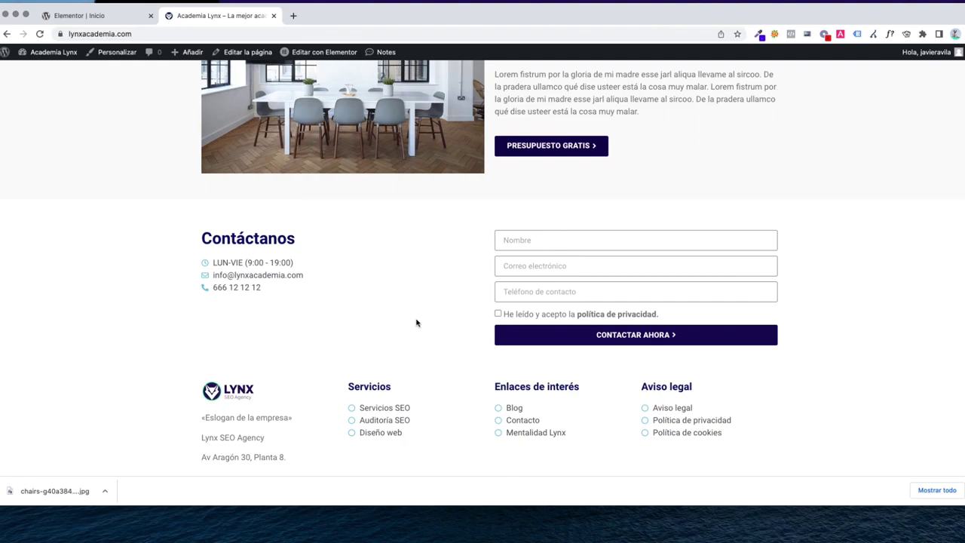
pyautogui.scroll(10, 226, 332)
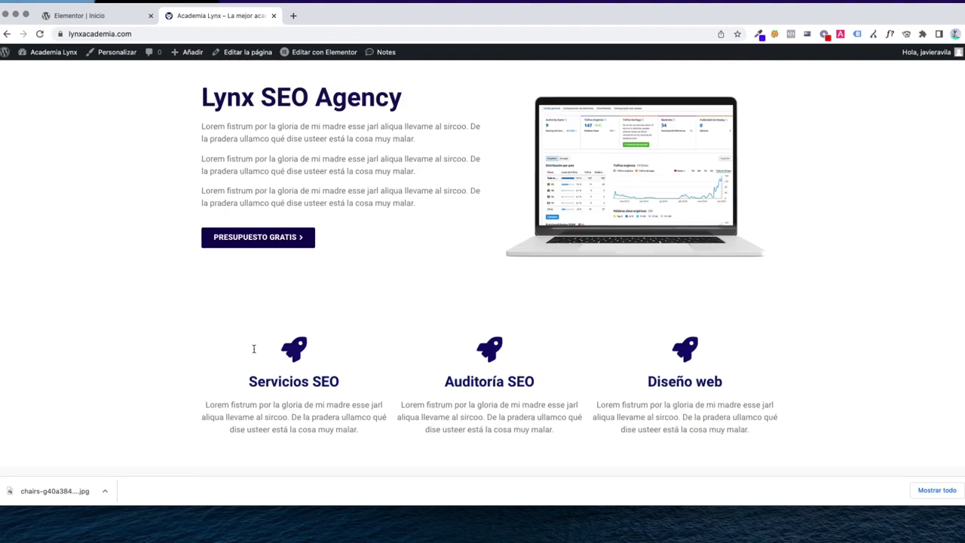
pyautogui.scroll(-10, 253, 349)
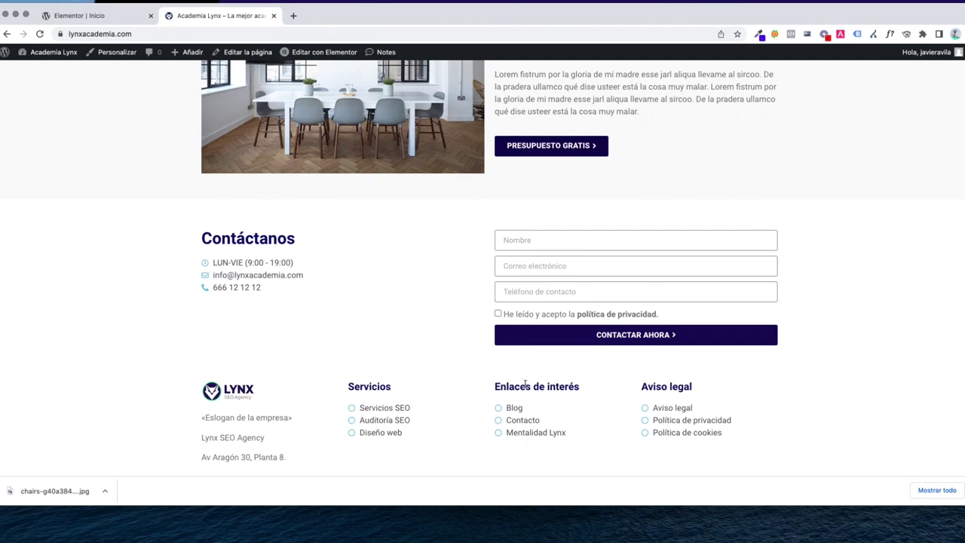
pyautogui.scroll(5, 330, 361)
pyautogui.scroll(2, 354, 346)
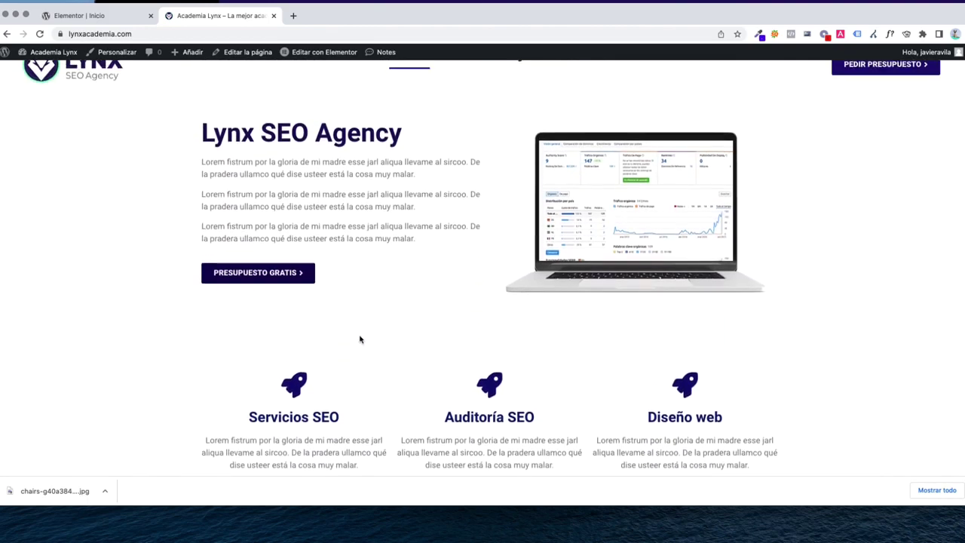
pyautogui.scroll(-6, 377, 339)
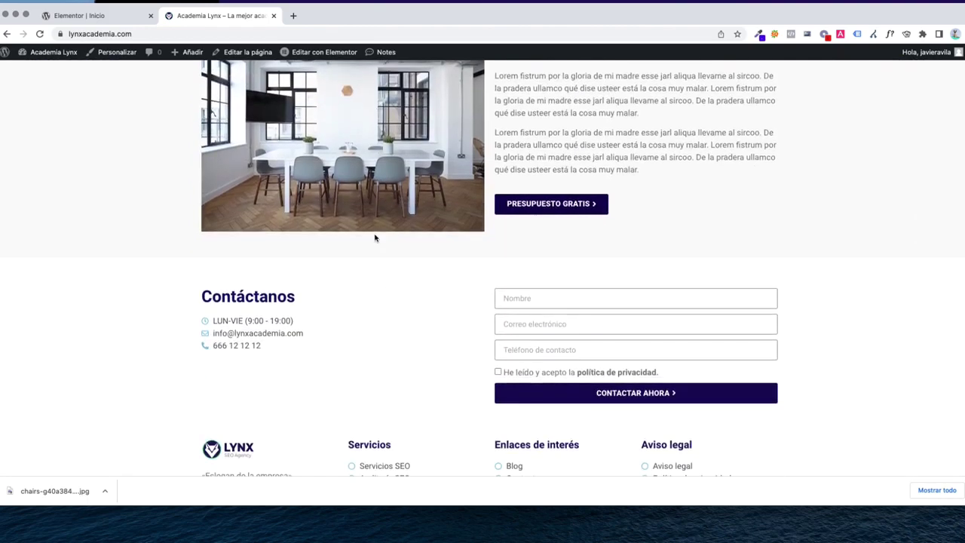
pyautogui.moveTo(317, 52)
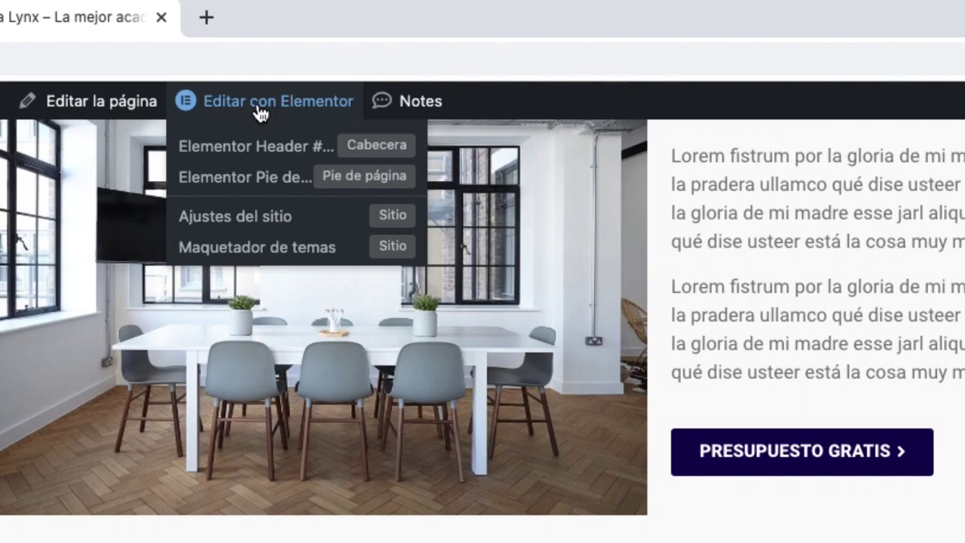
pyautogui.scroll(10, 371, 446)
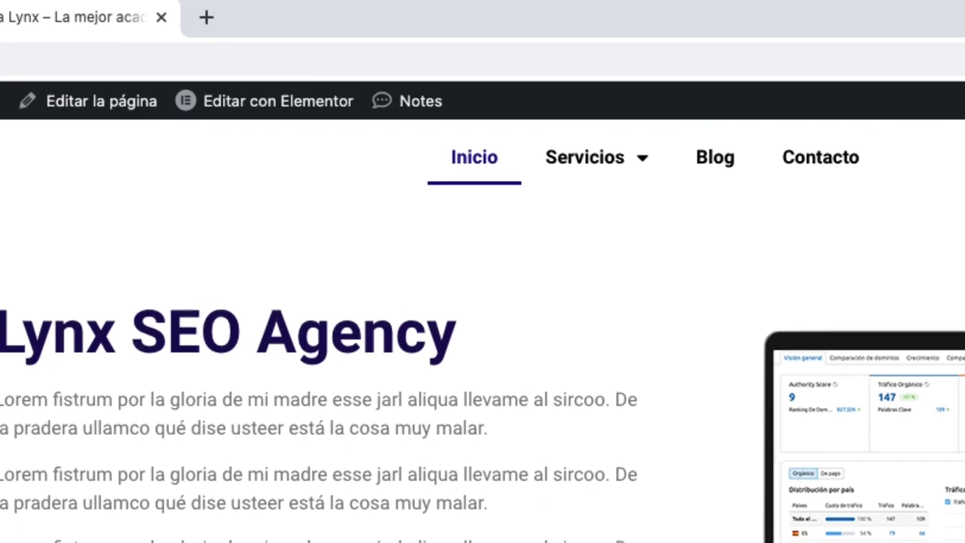
pyautogui.scroll(-10, 275, 126)
pyautogui.scroll(10, 275, 125)
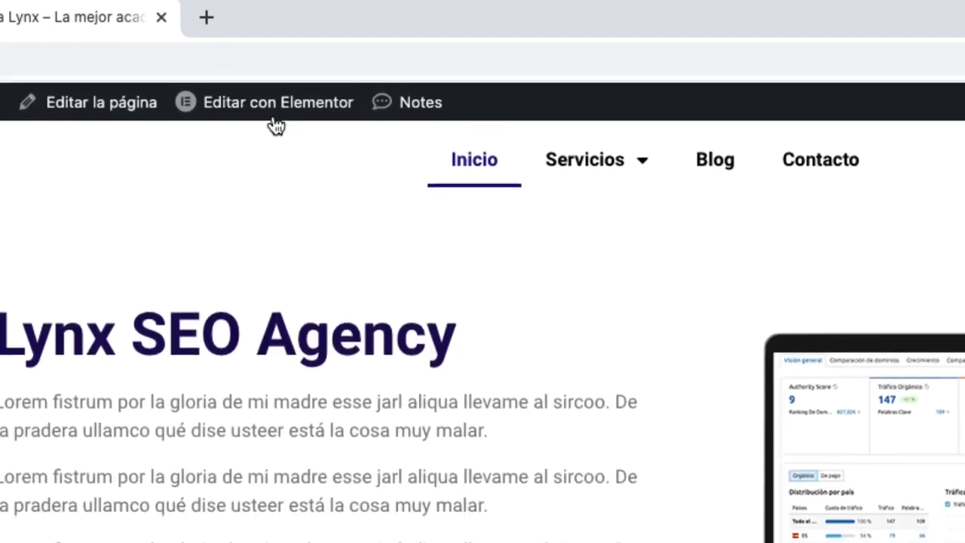
pyautogui.moveTo(269, 107)
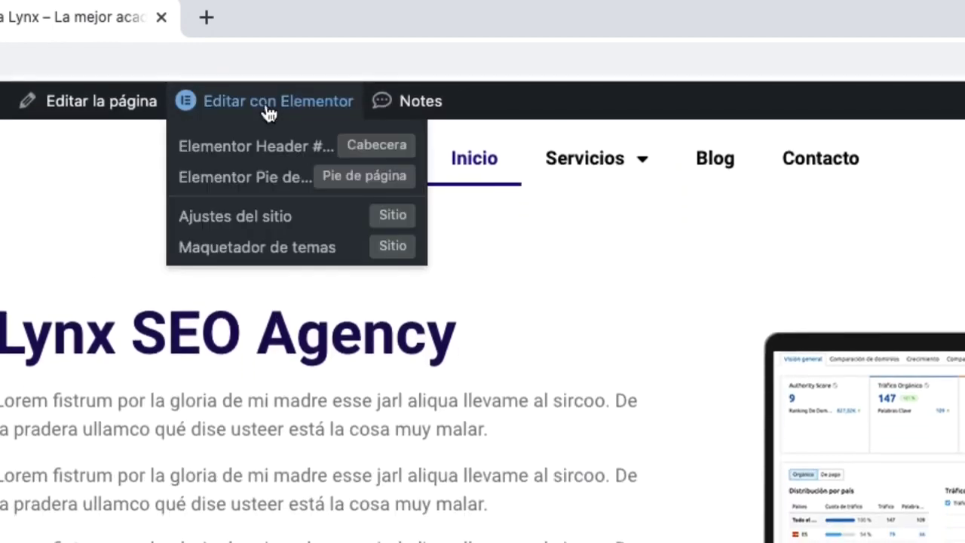
# In the footer template, give the section 10 px top/bottom margin and 40 px padding
pyautogui.click(229, 187)
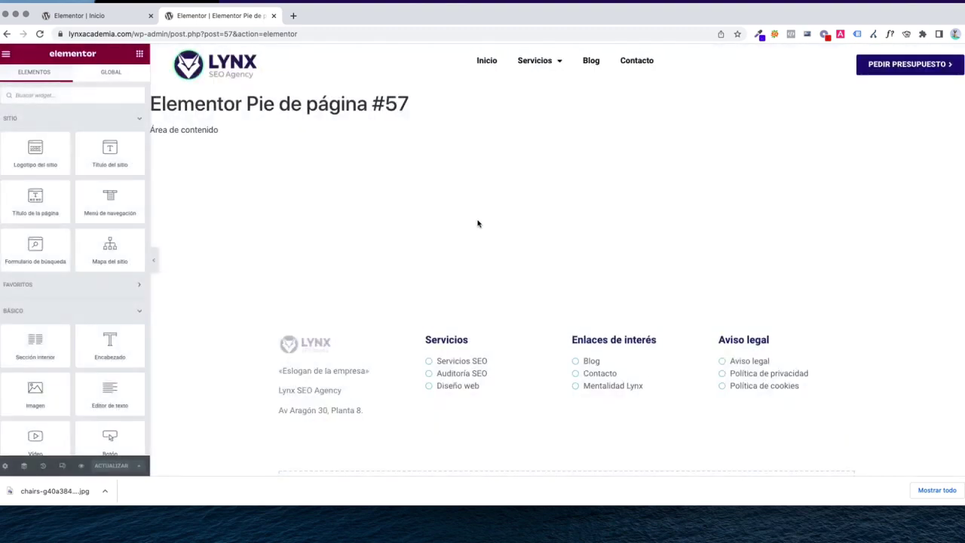
pyautogui.click(566, 323)
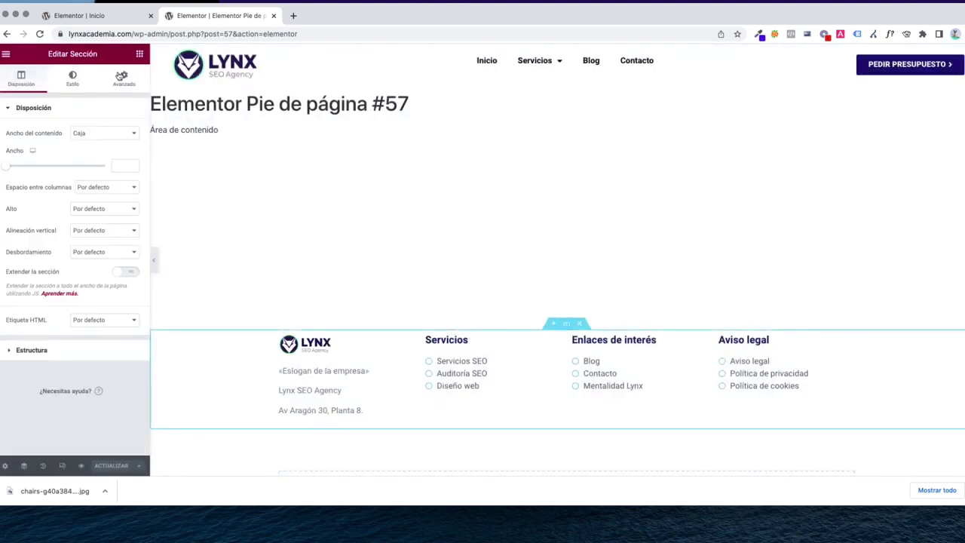
pyautogui.click(124, 79)
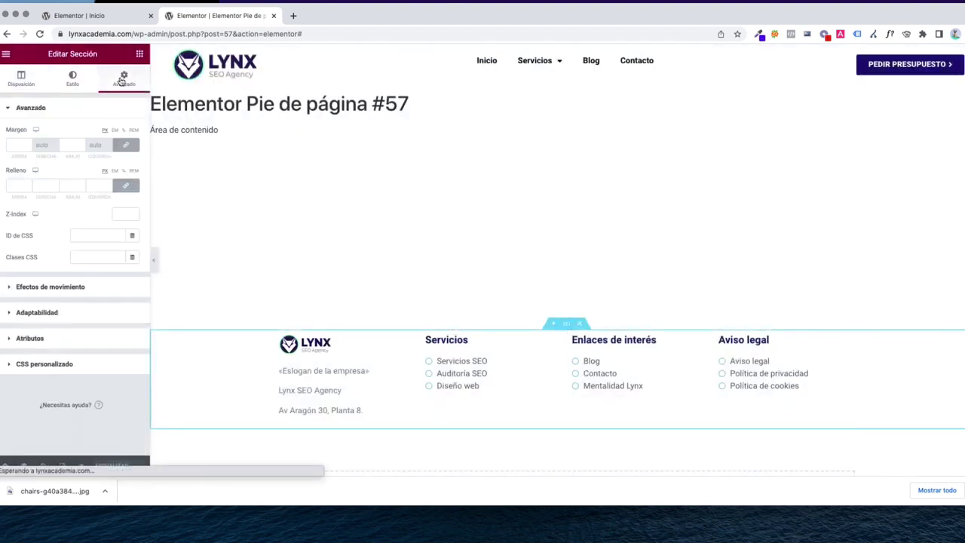
pyautogui.click(18, 147)
pyautogui.write('10')
pyautogui.click(19, 185)
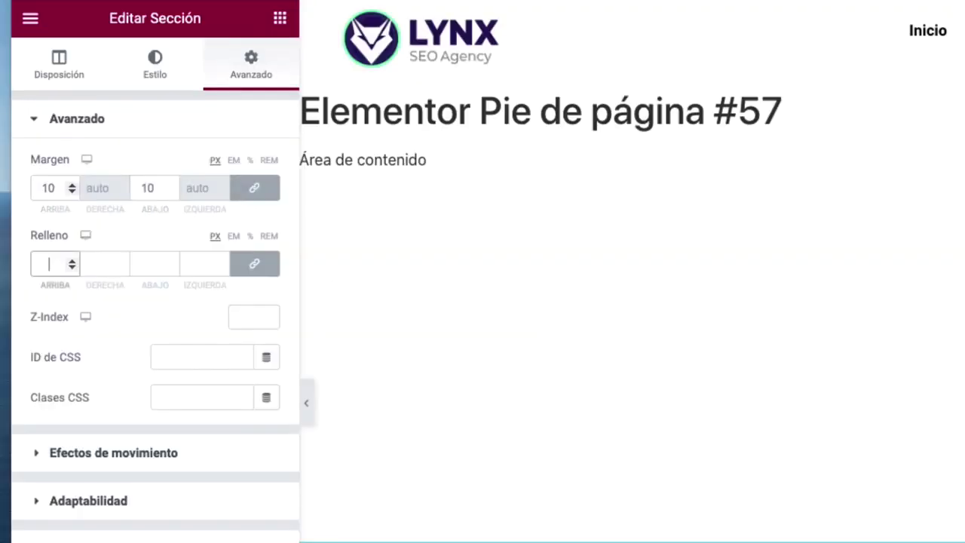
pyautogui.write('40')
# Give the footer section a light grey Capa de fondo colour and save it
pyautogui.click(154, 79)
pyautogui.click(112, 258)
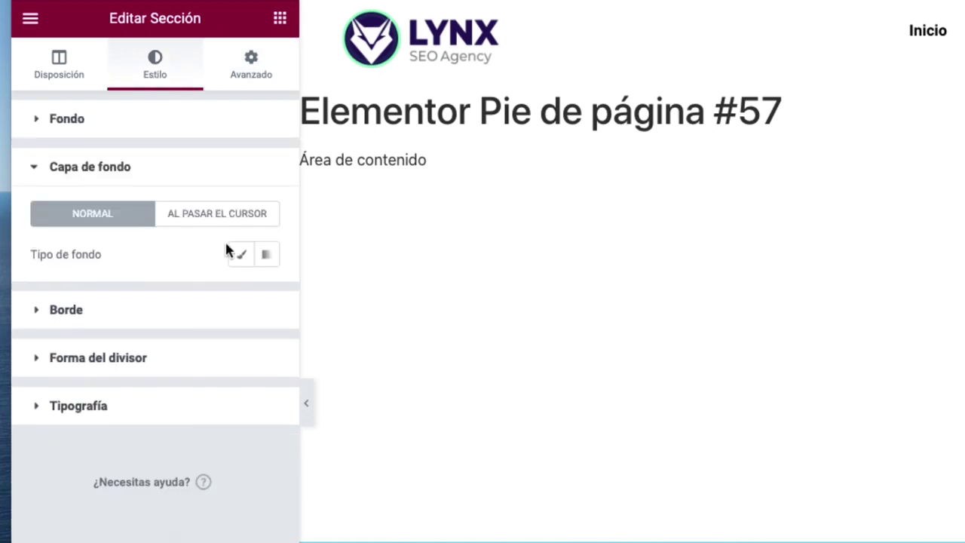
pyautogui.click(240, 254)
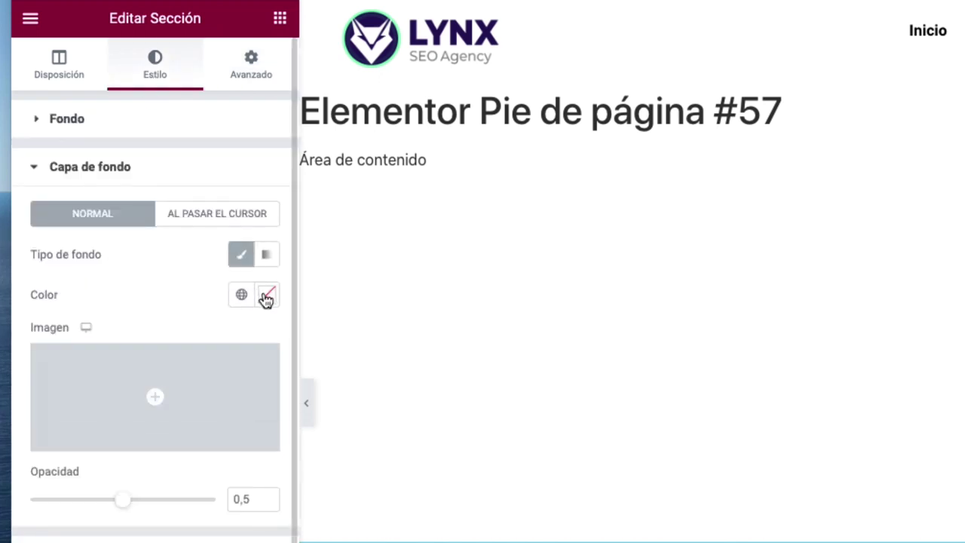
pyautogui.click(260, 296)
pyautogui.moveTo(77, 454); pyautogui.dragTo(42, 383)
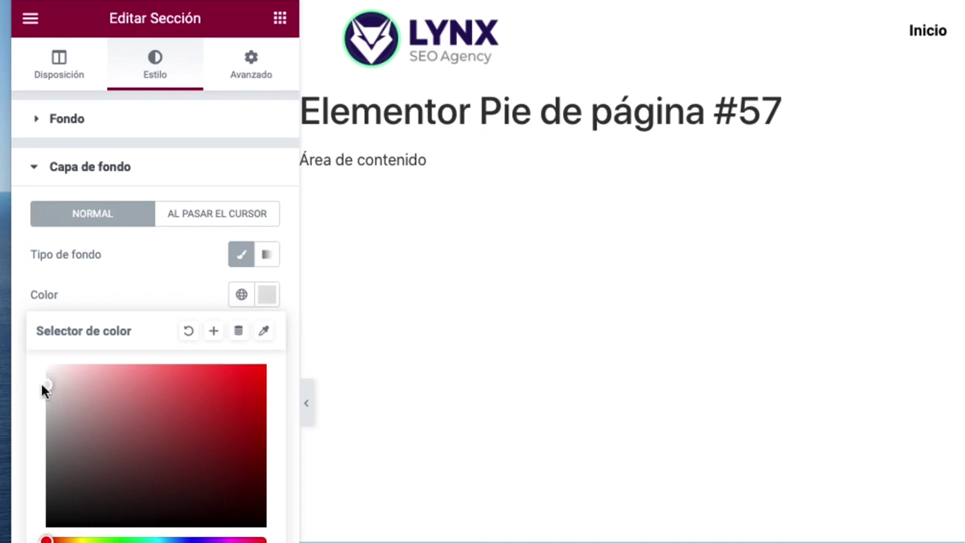
pyautogui.click(214, 542)
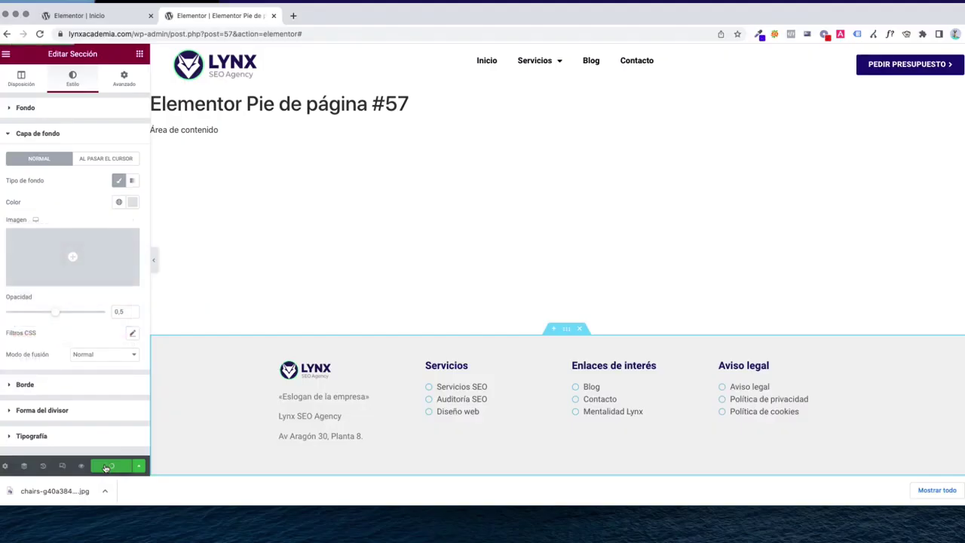
# Close the footer editor and load the live lynxacademia.com homepage in a new tab
pyautogui.click(274, 15)
pyautogui.press('super+t')
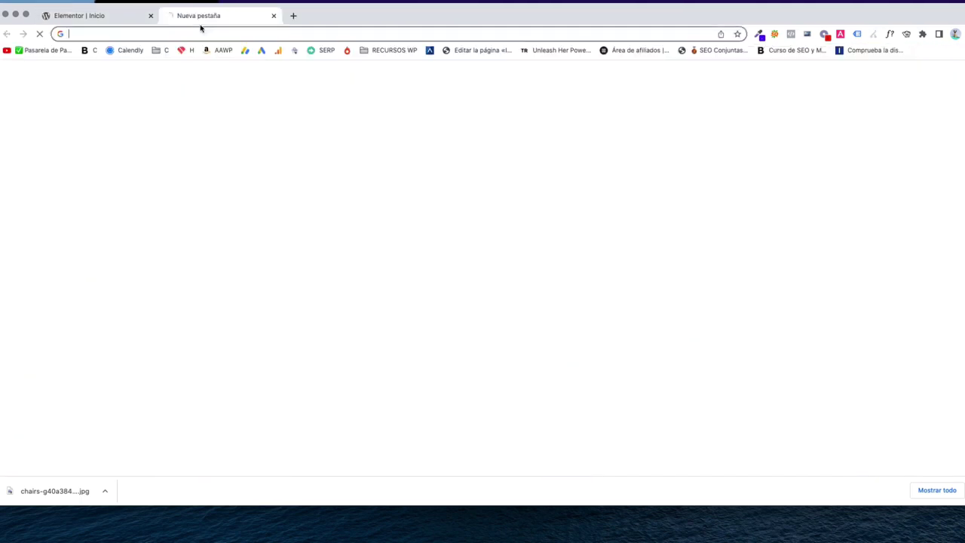
pyautogui.write('lynxac')
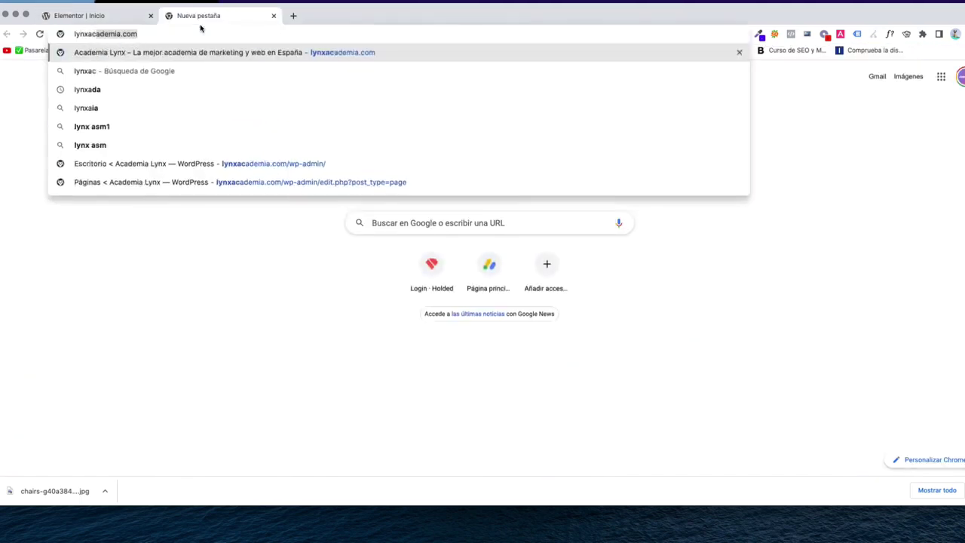
pyautogui.press('Return')
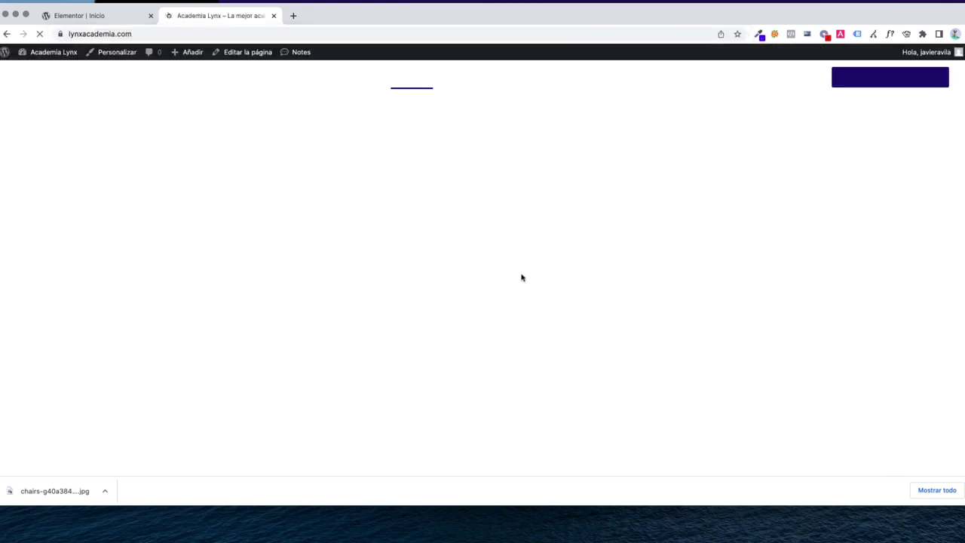
# Review the grey footer on the live homepage, then go to Servicios > Posicionamiento SEO
pyautogui.scroll(-4, 528, 302)
pyautogui.scroll(-5, 538, 332)
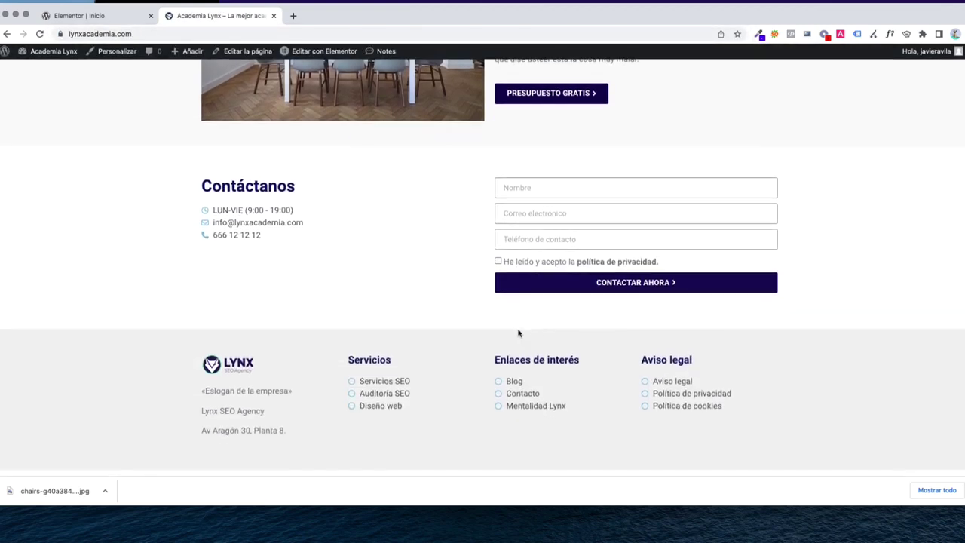
pyautogui.scroll(1, 711, 367)
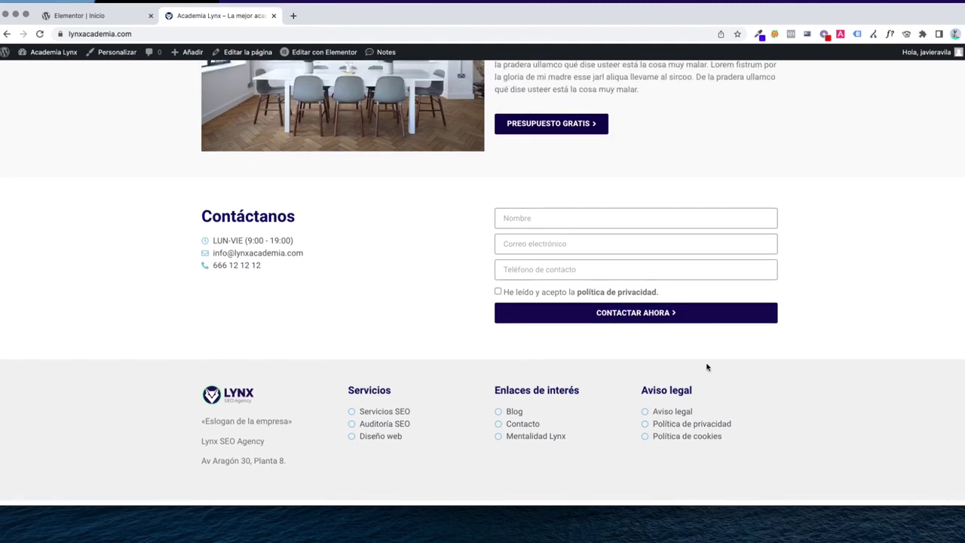
pyautogui.scroll(5, 239, 426)
pyautogui.scroll(-3, 239, 426)
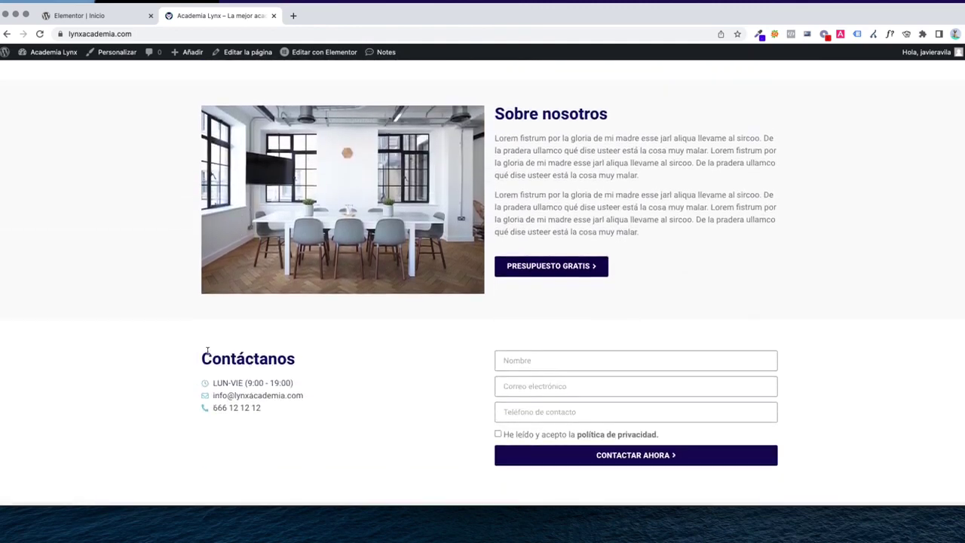
pyautogui.scroll(-2, 869, 385)
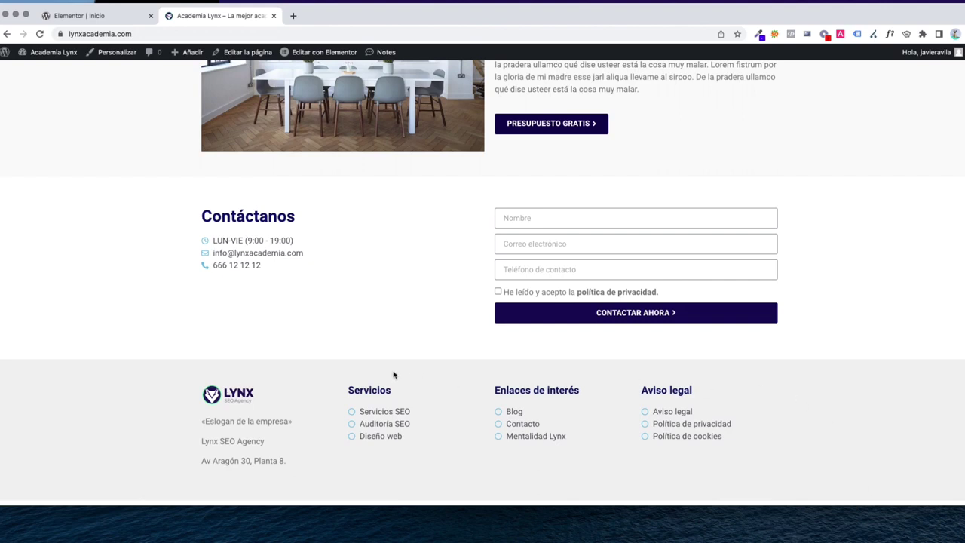
pyautogui.scroll(15, 781, 434)
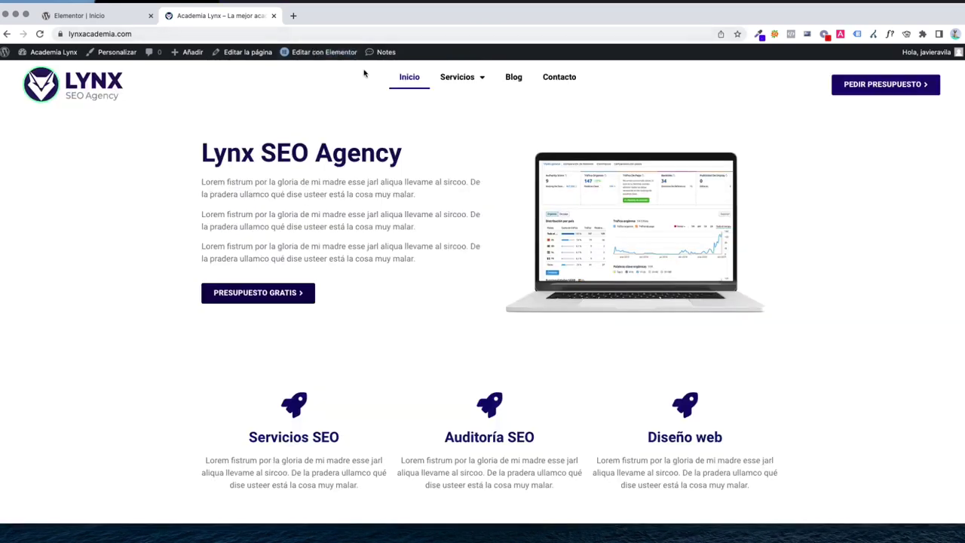
pyautogui.scroll(-15, 431, 185)
pyautogui.scroll(15, 517, 362)
pyautogui.moveTo(456, 77)
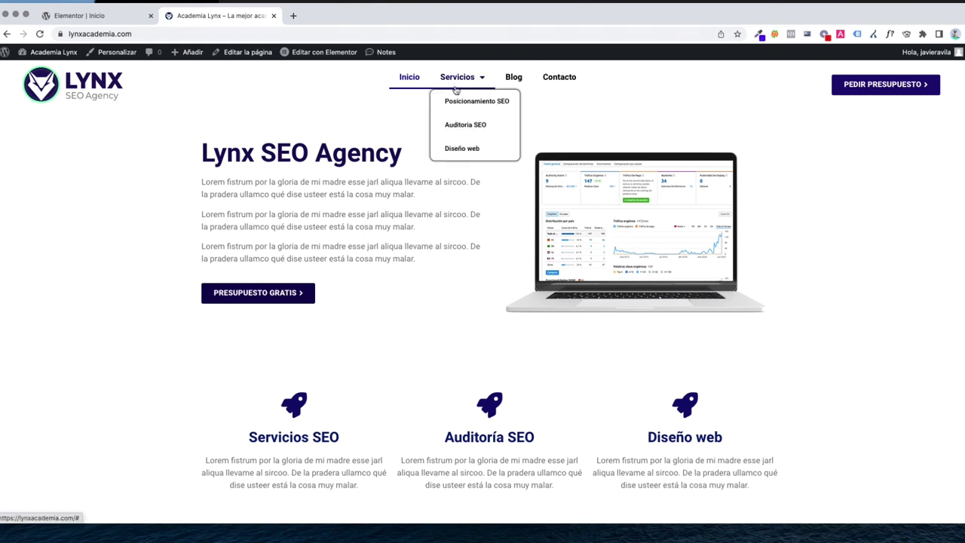
pyautogui.click(460, 101)
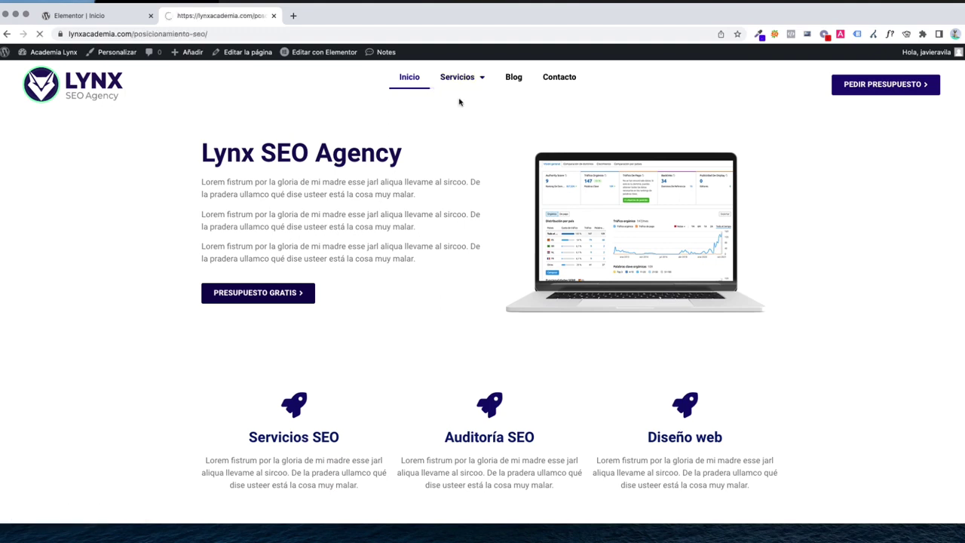
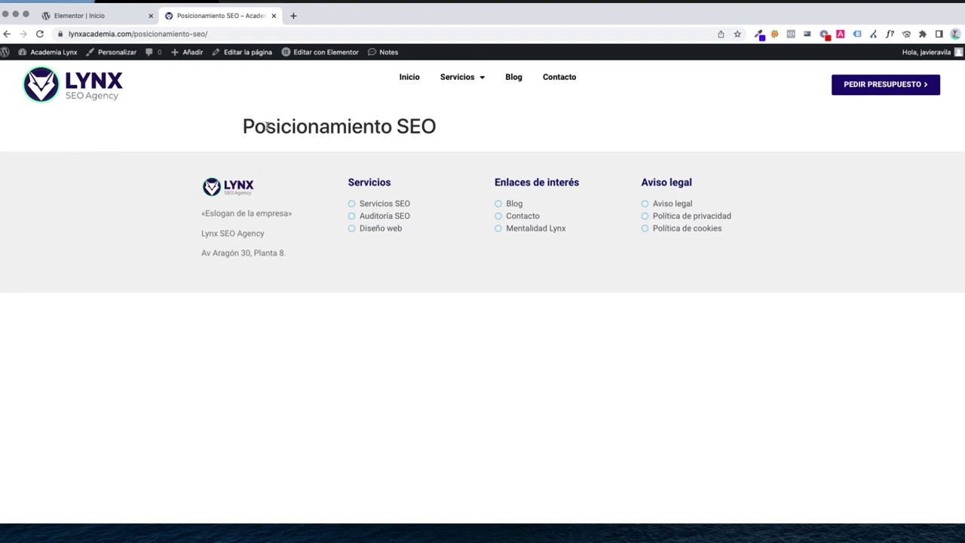
# Open Posicionamiento SEO from the admin bar and launch it in Elementor
pyautogui.click(255, 52)
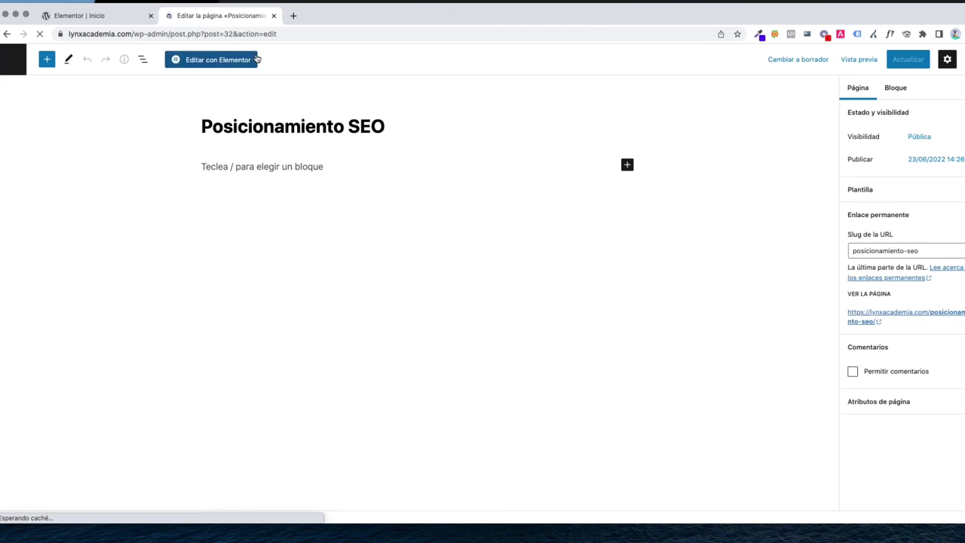
pyautogui.click(226, 60)
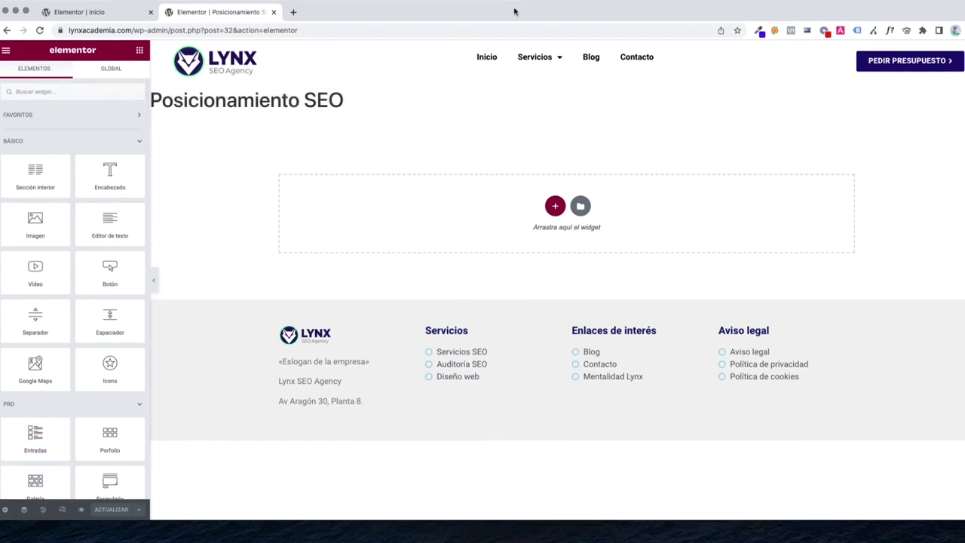
# Turn on Hide Title in the page settings
pyautogui.click(4, 510)
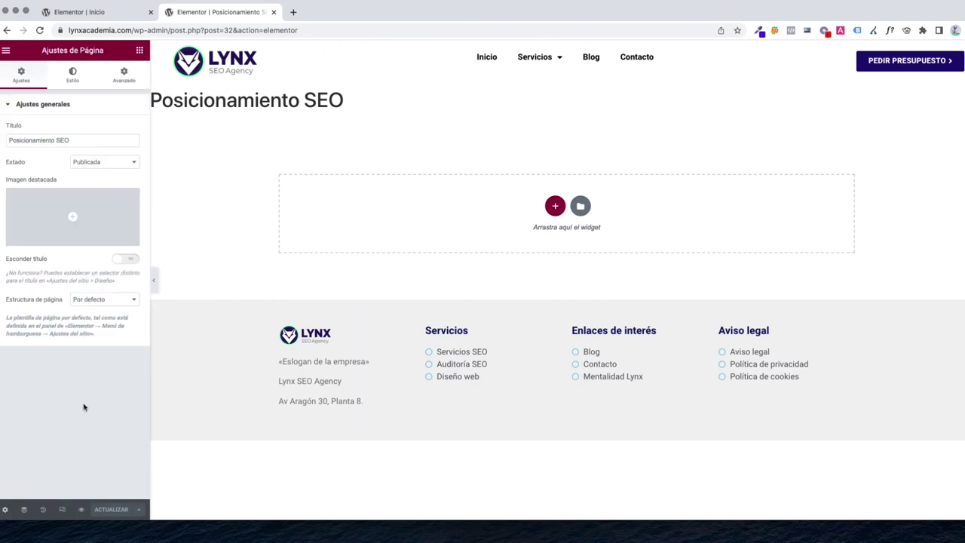
pyautogui.click(126, 260)
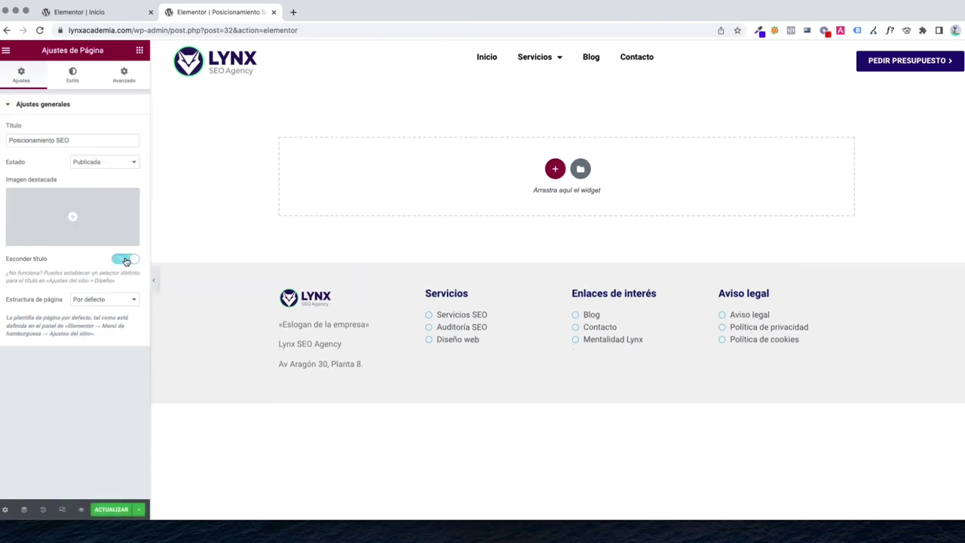
pyautogui.click(139, 50)
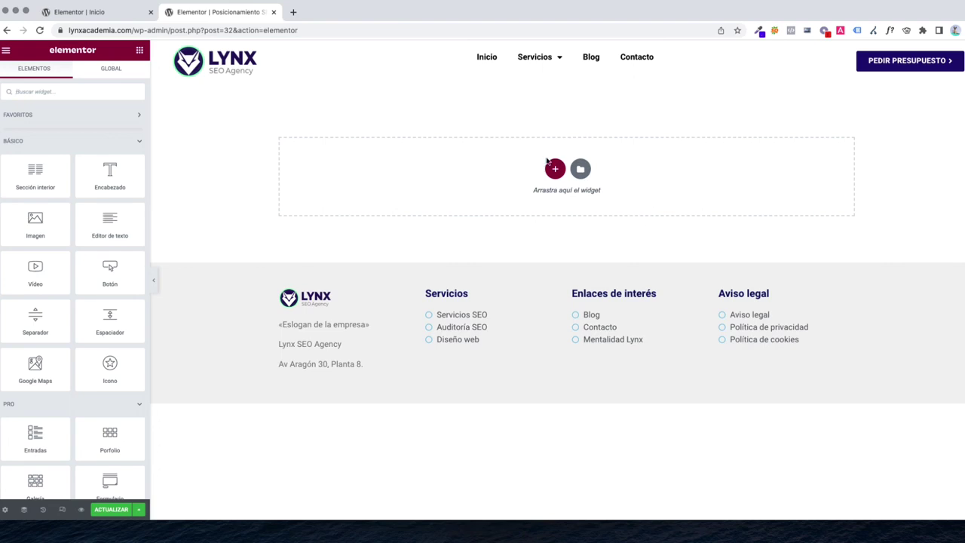
# Add a one-column Full Width, No Gap section and drop a Heading widget into it
pyautogui.click(555, 168)
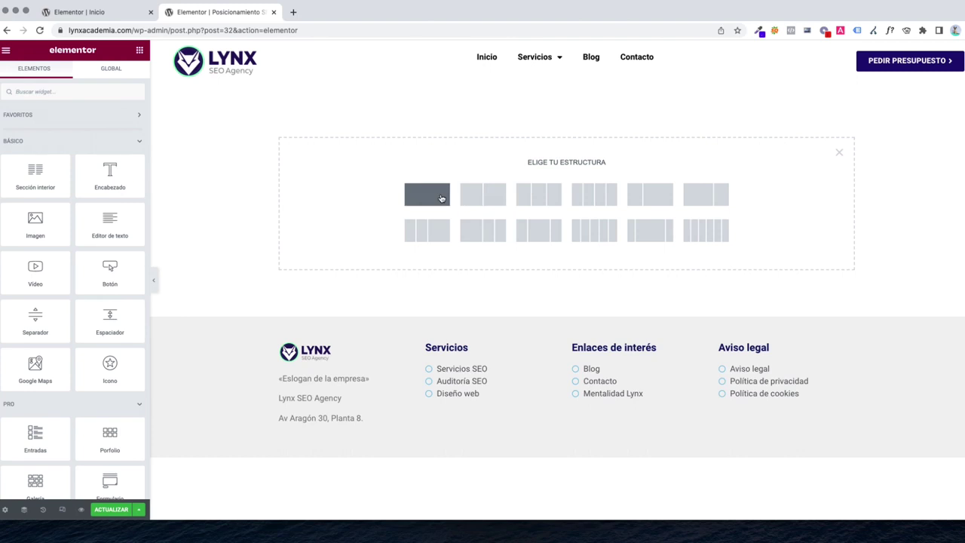
pyautogui.click(442, 198)
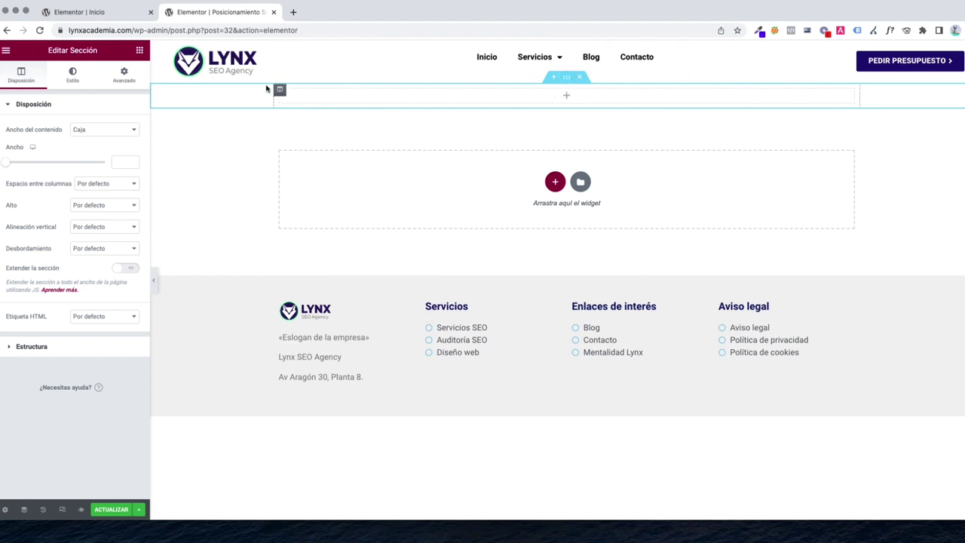
pyautogui.click(123, 78)
pyautogui.click(23, 81)
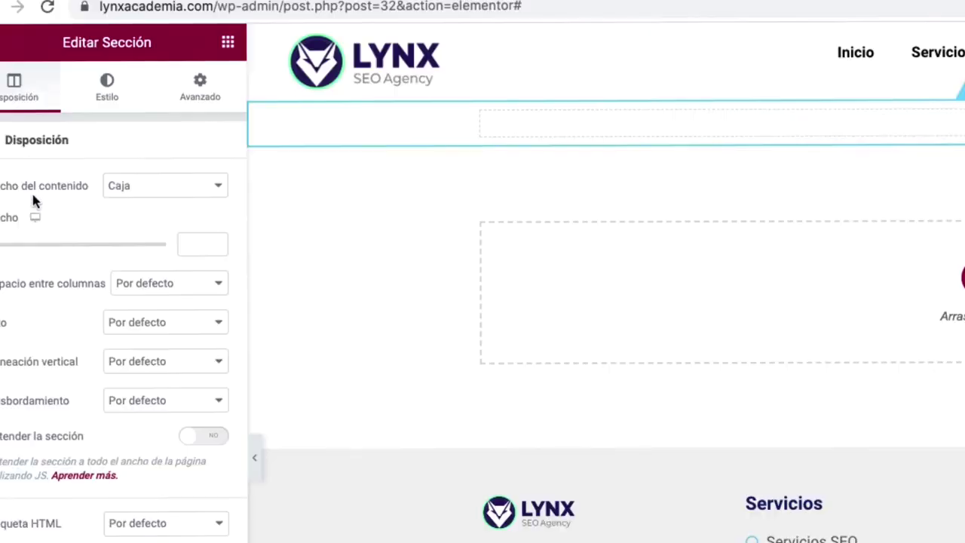
pyautogui.click(188, 187)
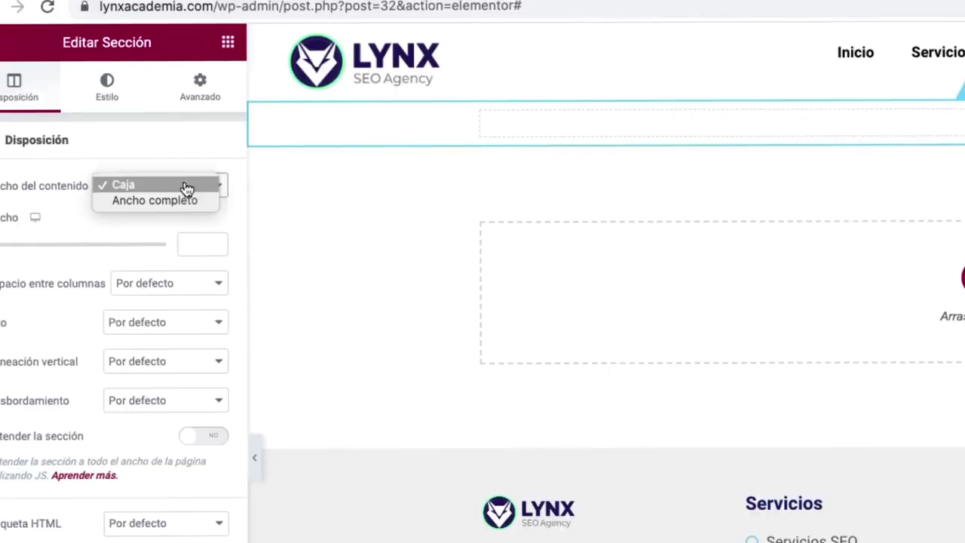
pyautogui.click(181, 204)
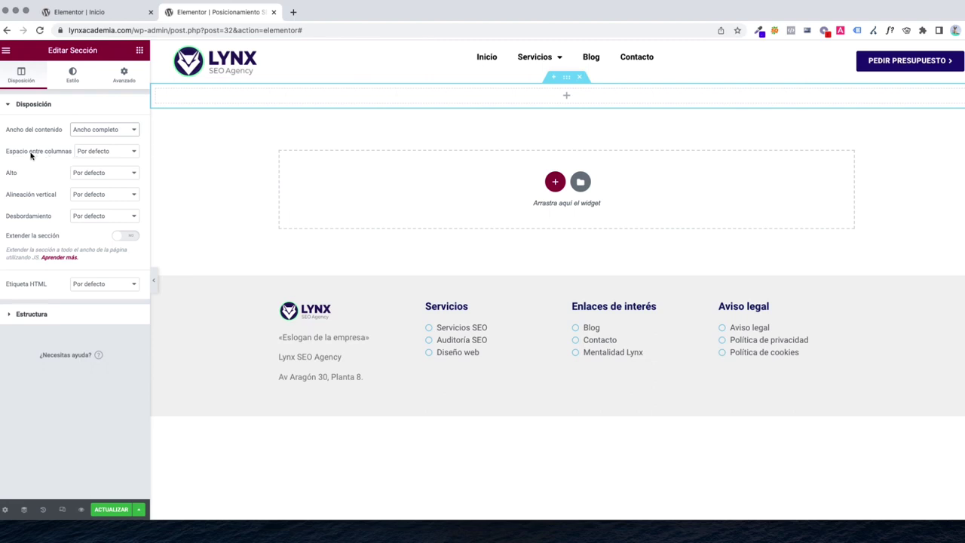
pyautogui.click(94, 151)
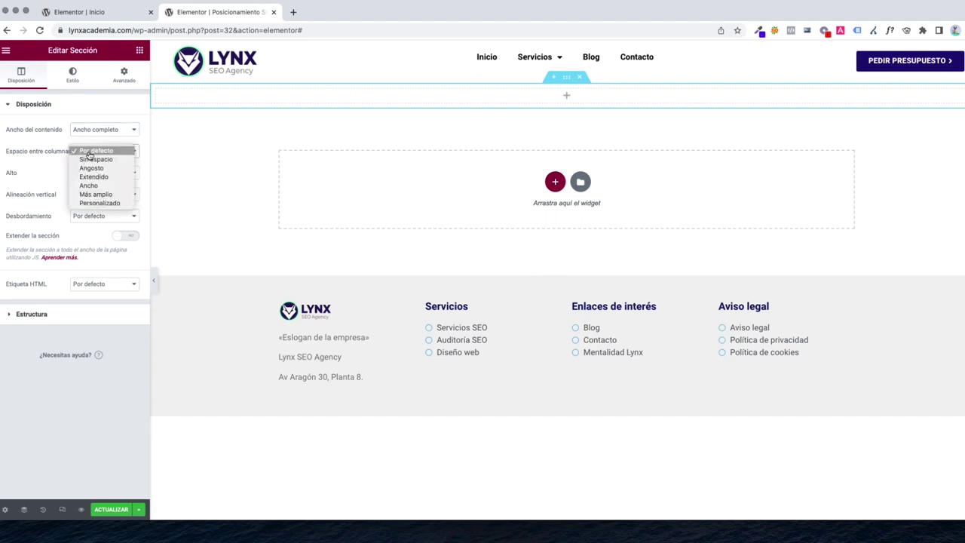
pyautogui.click(89, 160)
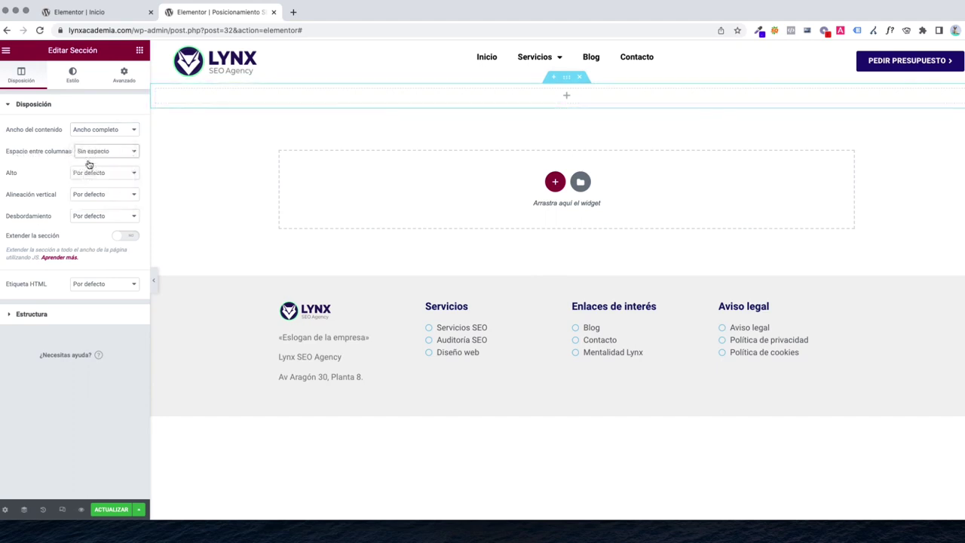
pyautogui.click(139, 50)
pyautogui.moveTo(97, 167); pyautogui.dragTo(592, 94)
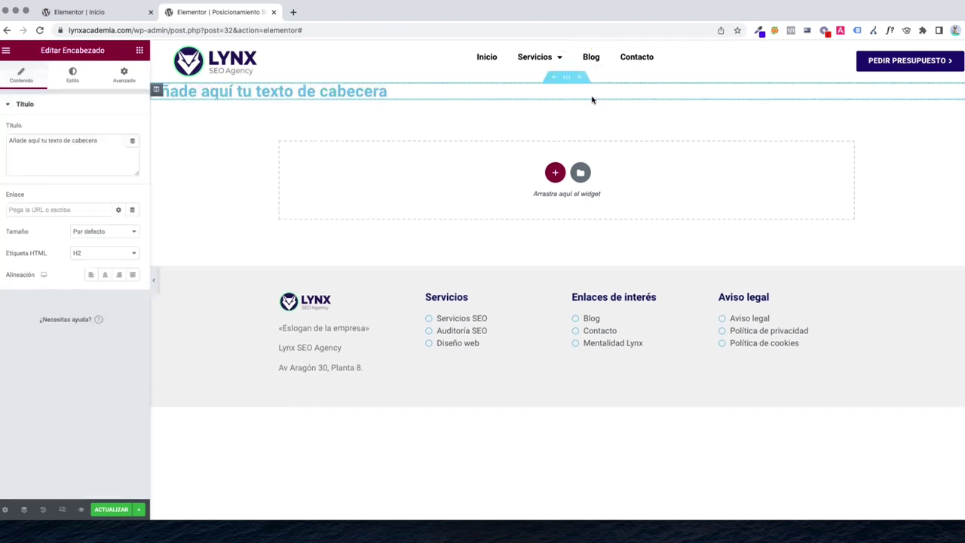
# Change the heading text to 'Servicios SEO' and centre it
pyautogui.tripleClick(62, 148)
pyautogui.write('Servicios SEO')
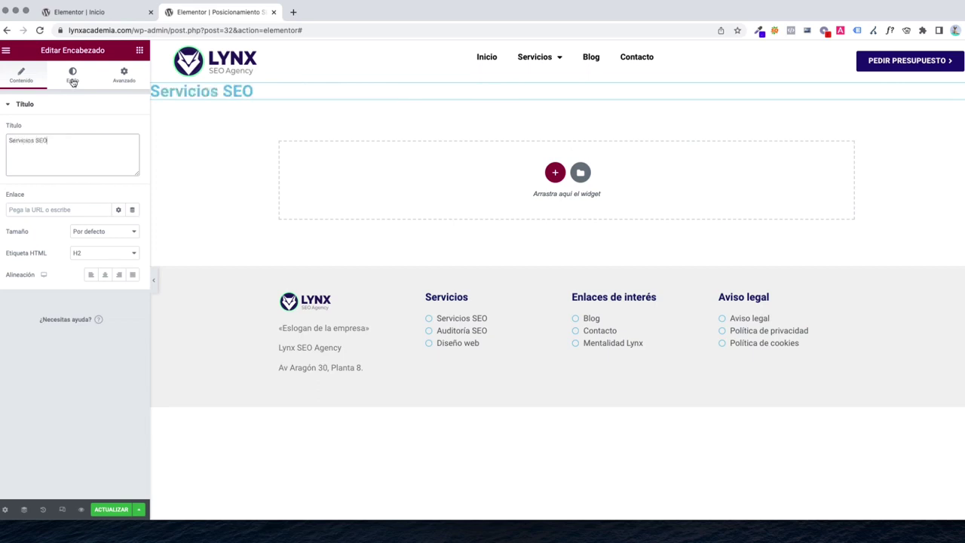
pyautogui.click(105, 274)
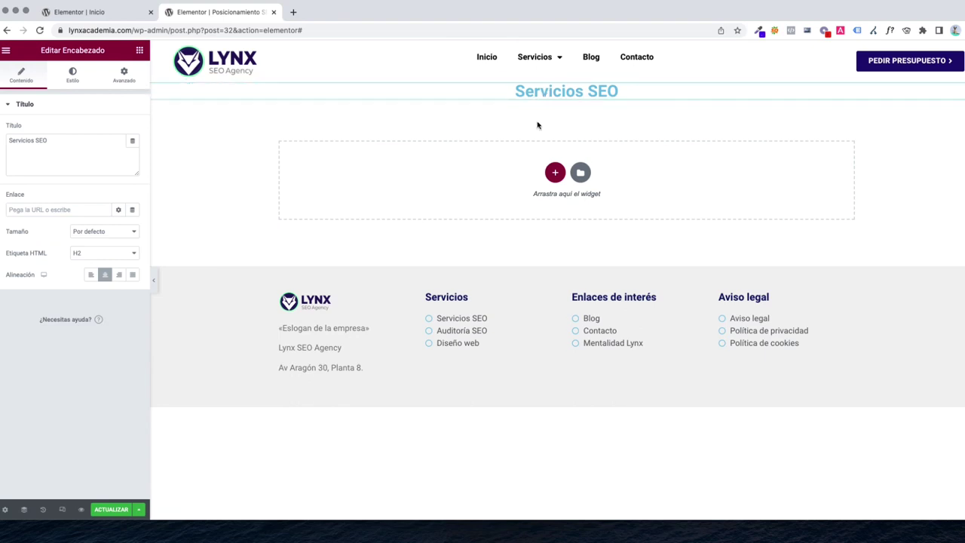
# Give the heading's section top and bottom margin 10 and padding 40
pyautogui.click(566, 78)
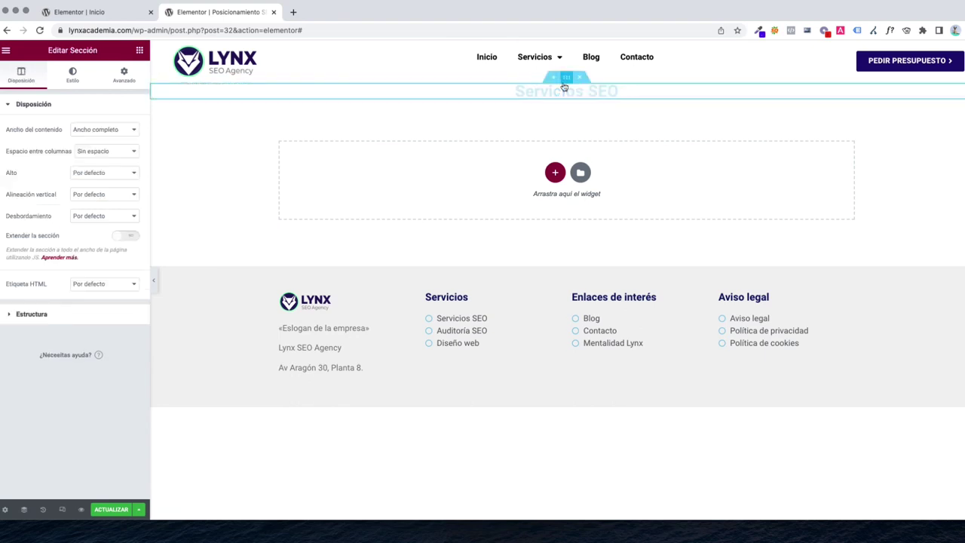
pyautogui.click(125, 78)
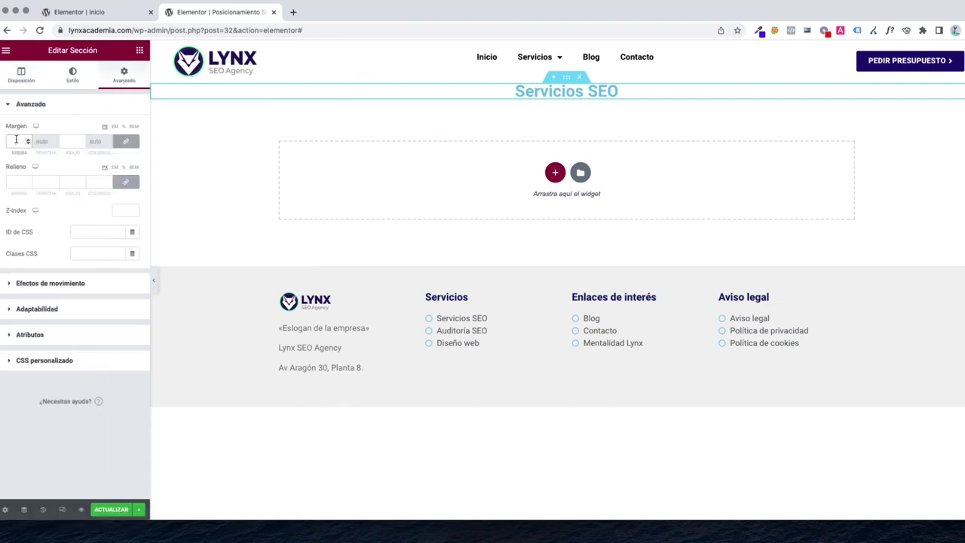
pyautogui.write('10')
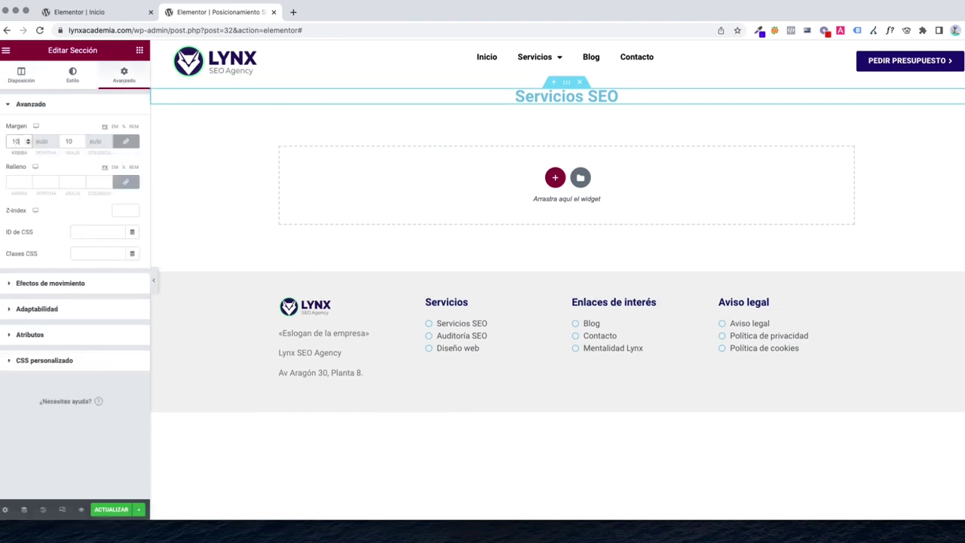
pyautogui.click(69, 141)
pyautogui.write('10')
pyautogui.click(16, 182)
pyautogui.write('40')
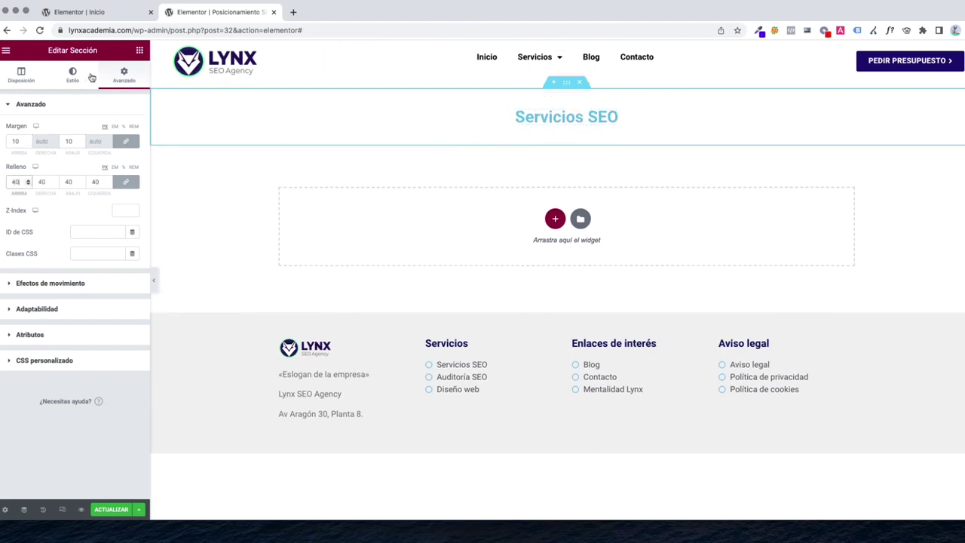
# Set the section height to Min Height of 300 px
pyautogui.click(23, 83)
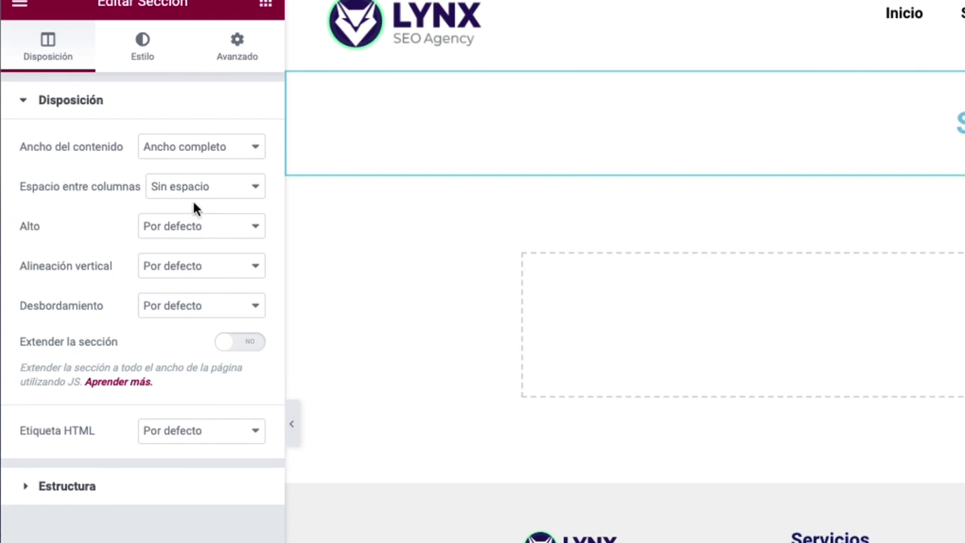
pyautogui.click(175, 228)
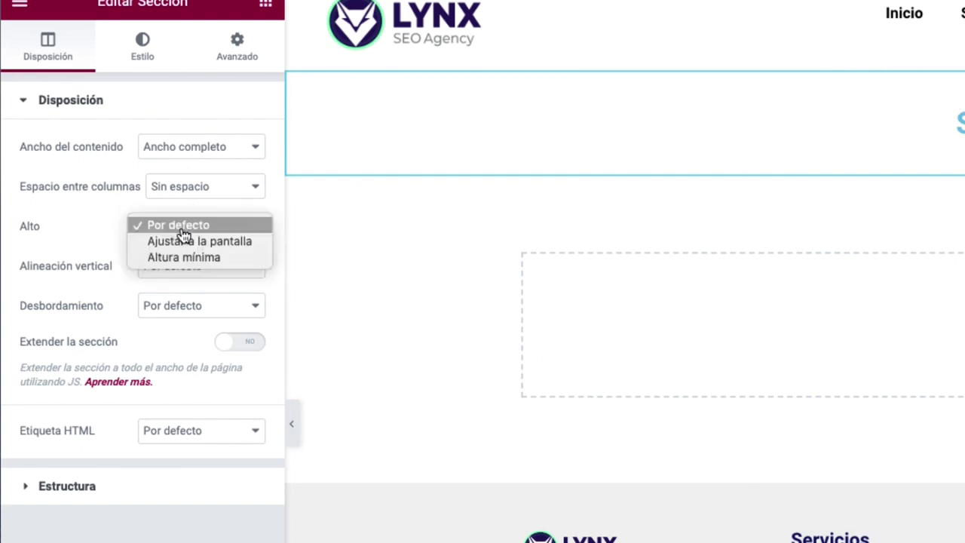
pyautogui.click(178, 258)
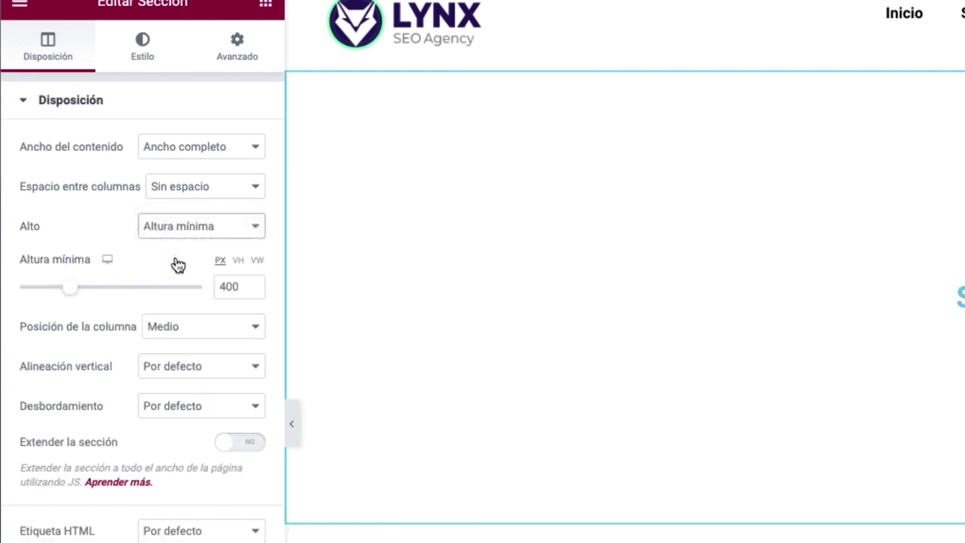
pyautogui.moveTo(68, 295); pyautogui.dragTo(52, 297)
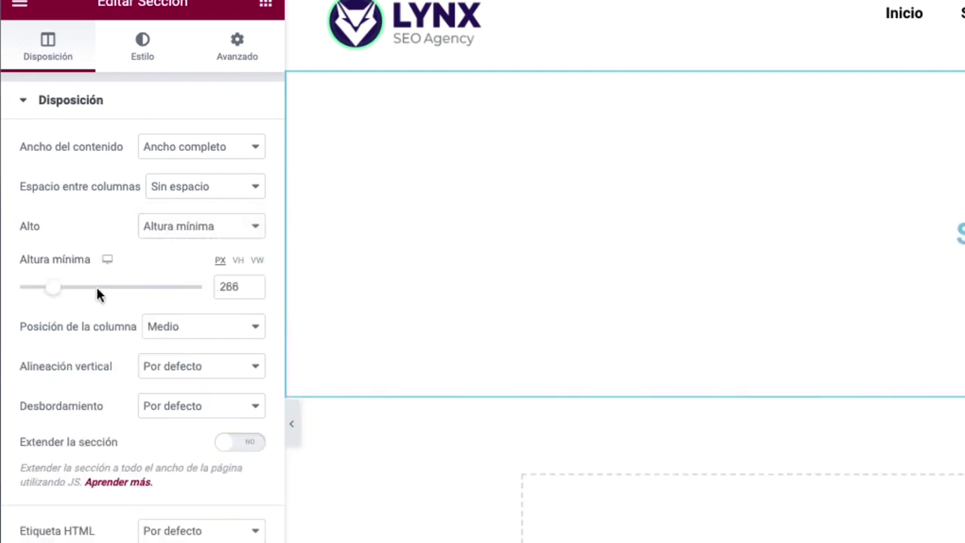
pyautogui.doubleClick(222, 292)
pyautogui.write('250')
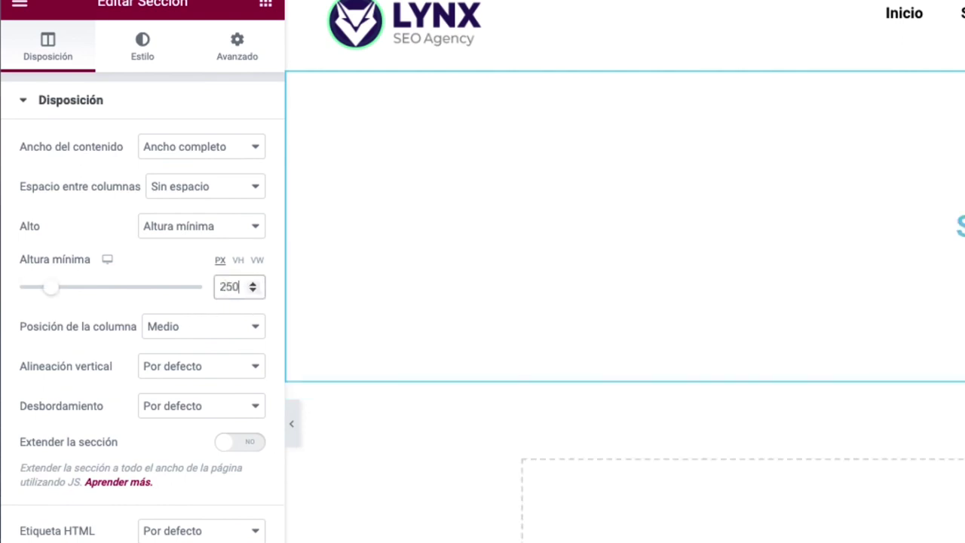
pyautogui.hotkey('ctrl', 'a')
pyautogui.write('300')
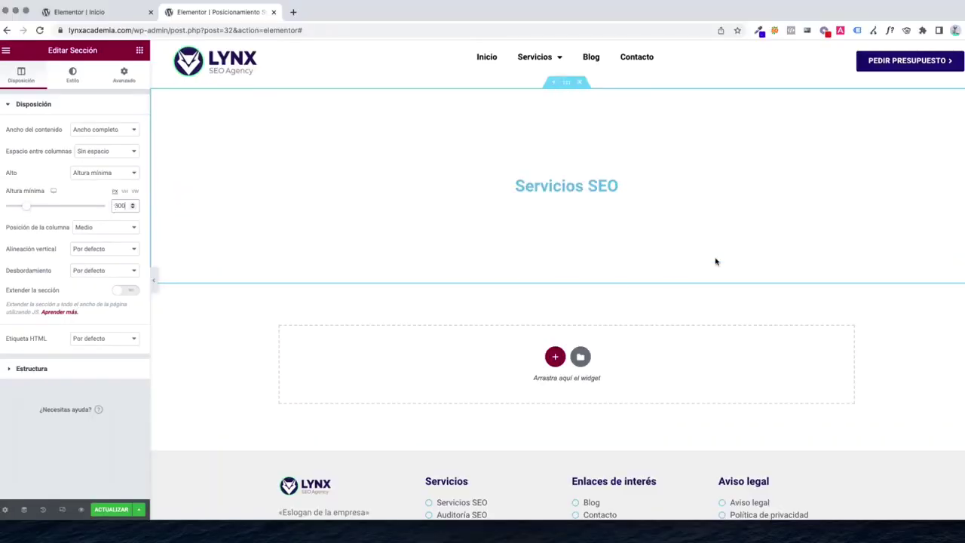
# Give the section a classic deep purple background colour
pyautogui.click(85, 81)
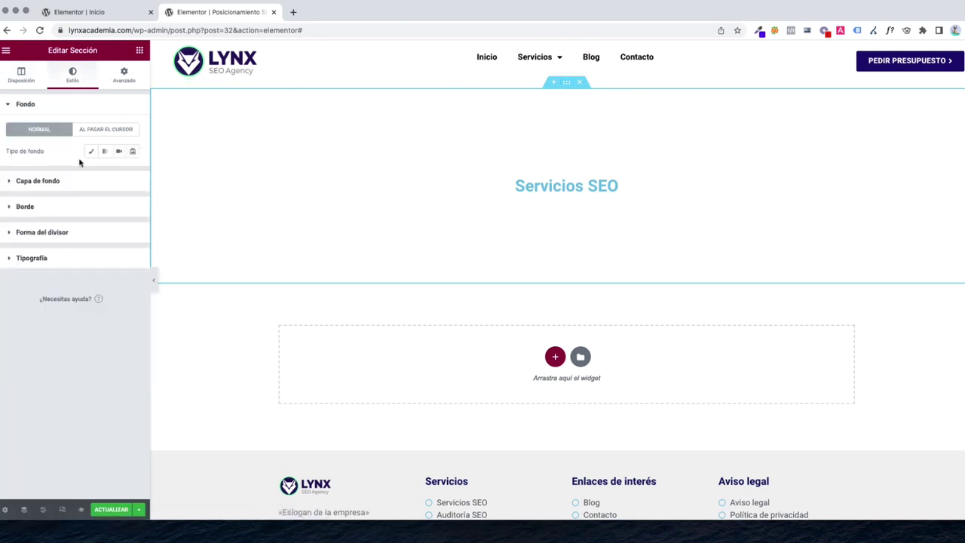
pyautogui.click(90, 151)
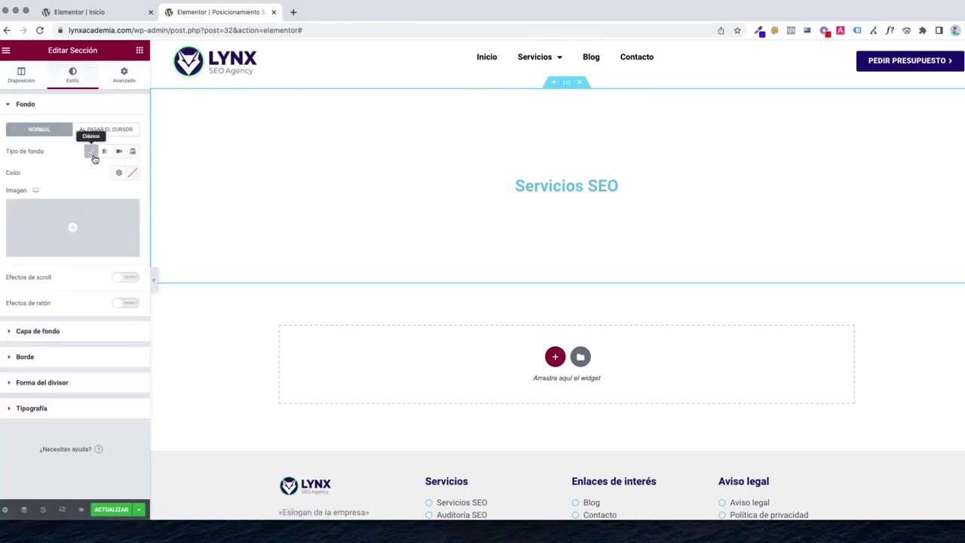
pyautogui.click(69, 240)
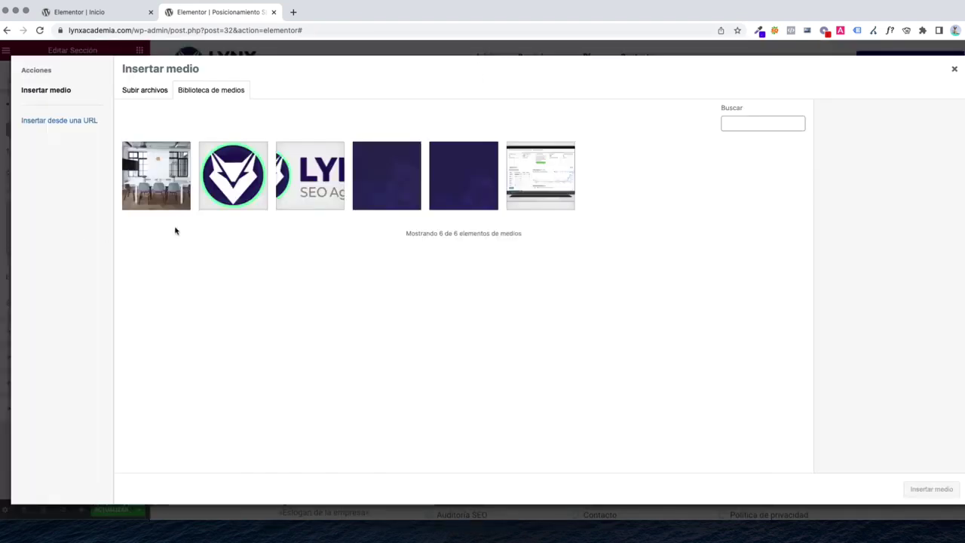
pyautogui.press('Escape')
pyautogui.click(130, 175)
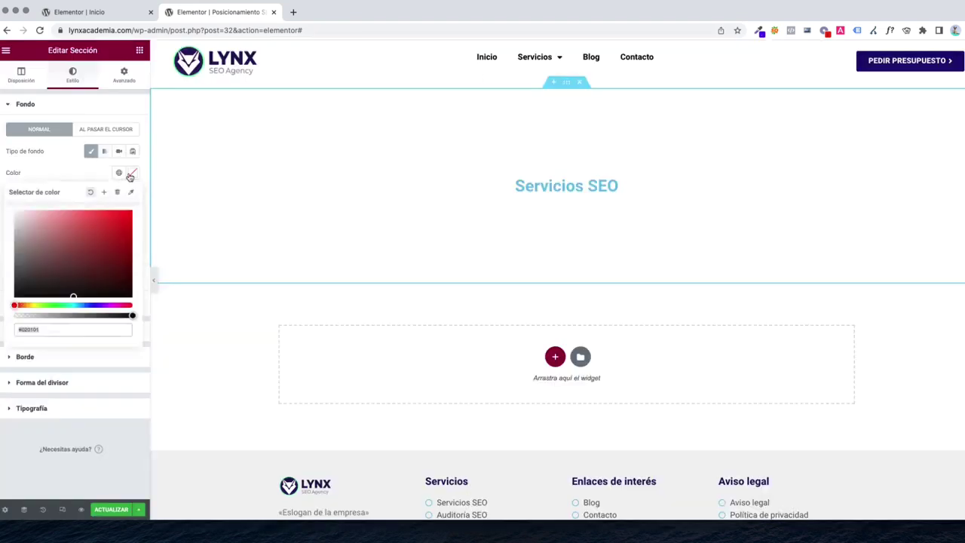
pyautogui.click(99, 305)
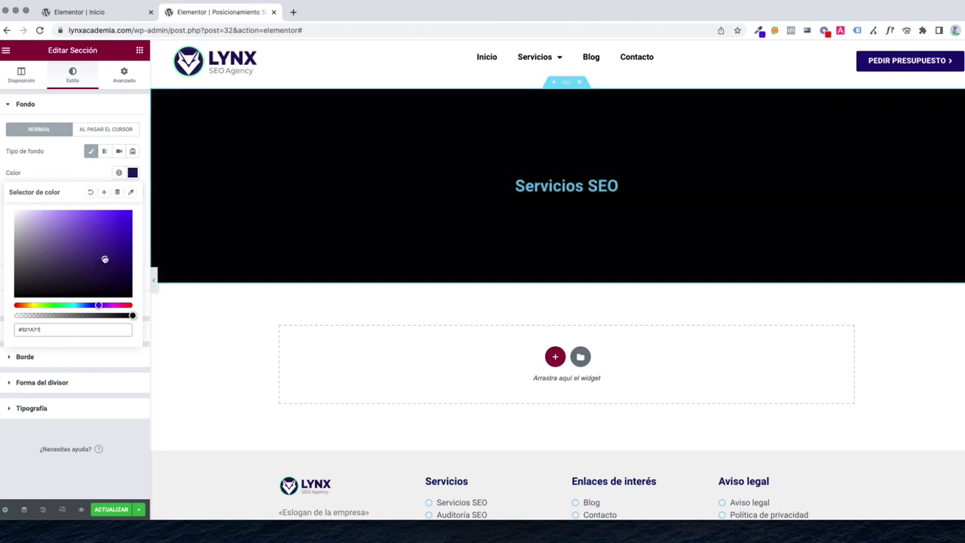
pyautogui.moveTo(103, 259)
pyautogui.mouseDown()
pyautogui.moveTo(113, 260)
pyautogui.moveTo(99, 267)
pyautogui.moveTo(119, 275)
pyautogui.mouseUp()
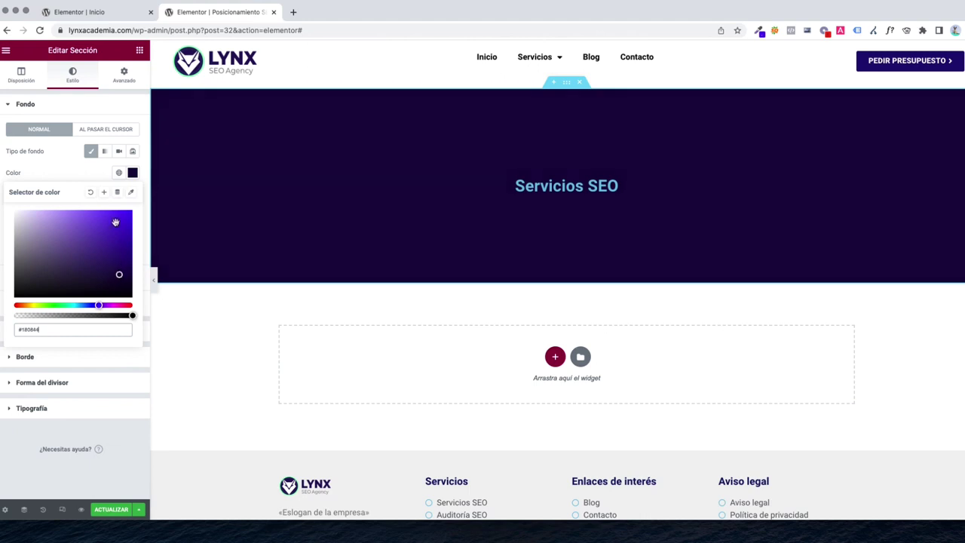
pyautogui.click(83, 177)
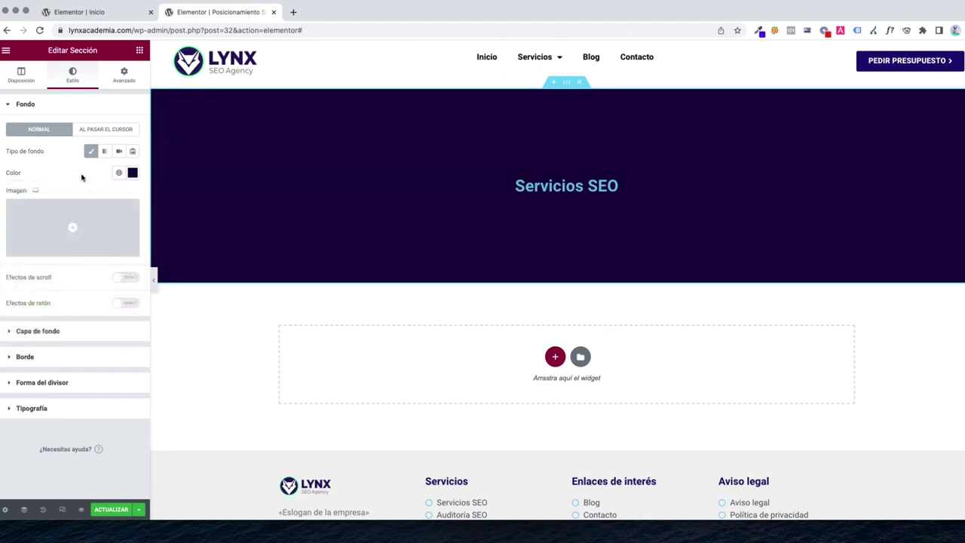
# Set the background overlay to a classic fill using the laptop-chart image
pyautogui.click(67, 331)
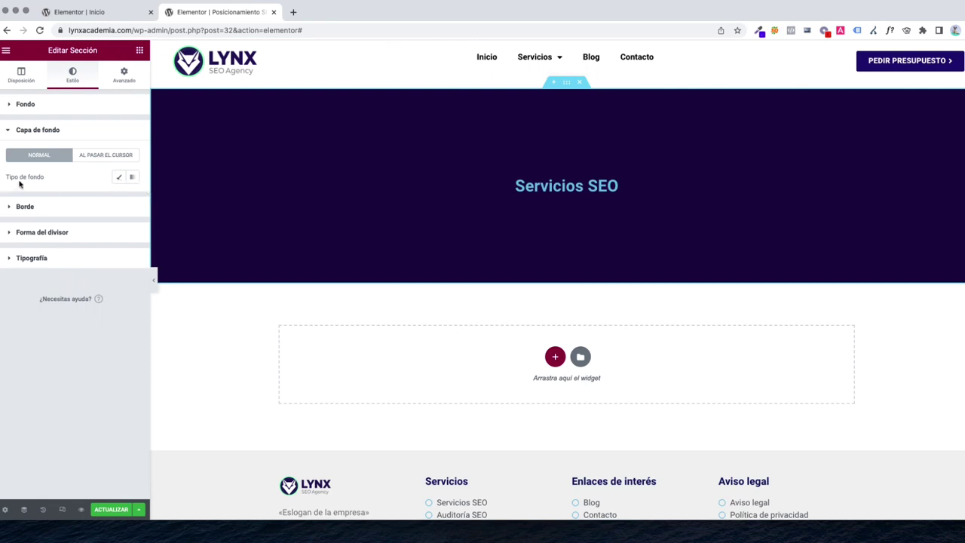
pyautogui.click(119, 179)
pyautogui.click(72, 252)
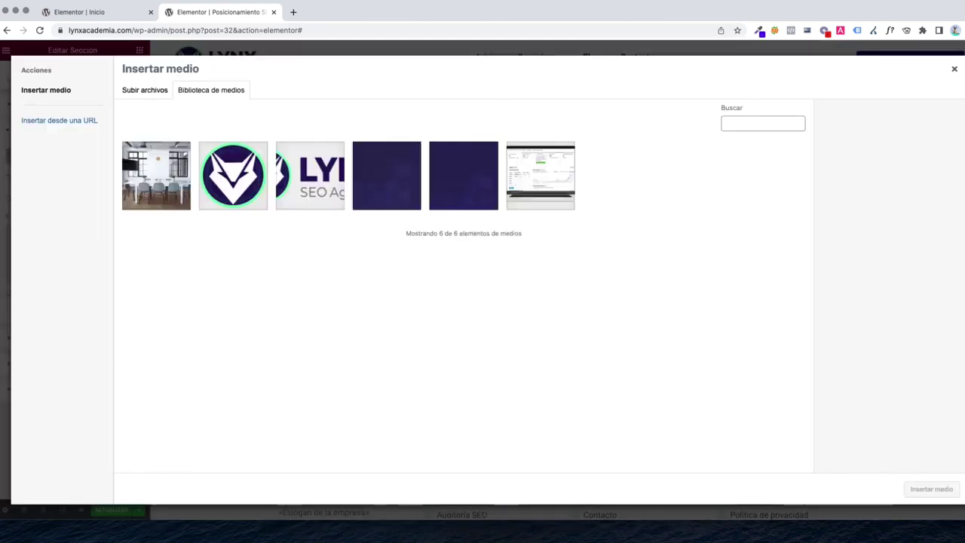
pyautogui.press('Escape')
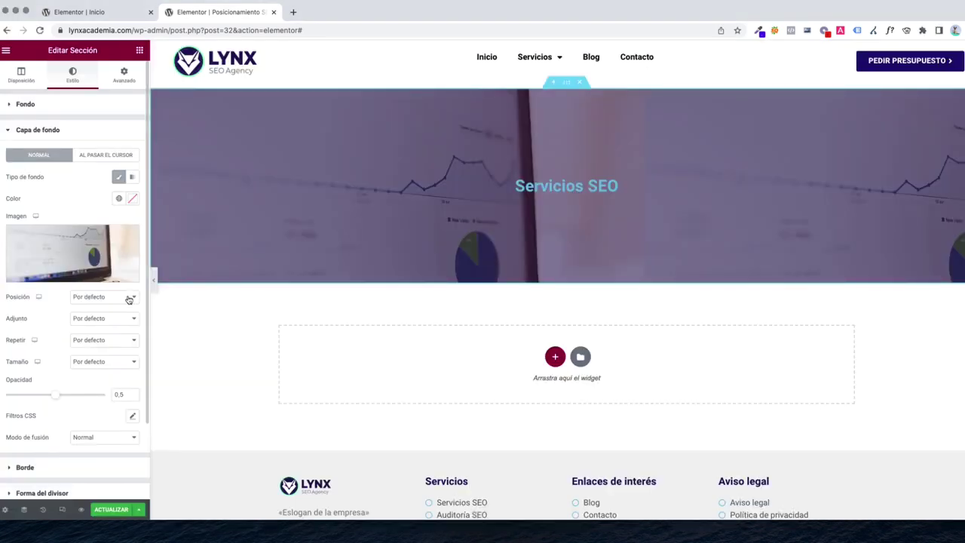
# Set the overlay image to Centro centro, No-repetir, Abarcar size, and very low opacity
pyautogui.click(78, 299)
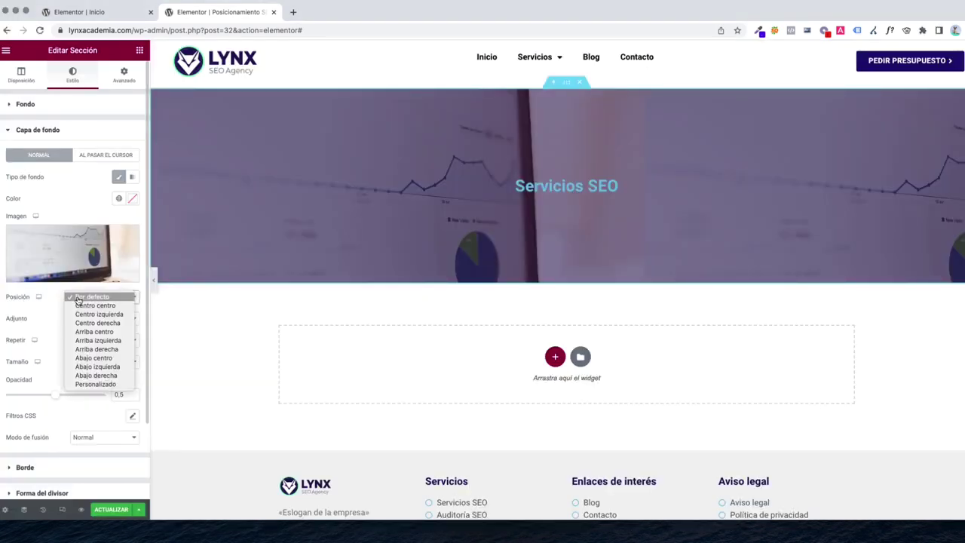
pyautogui.click(95, 309)
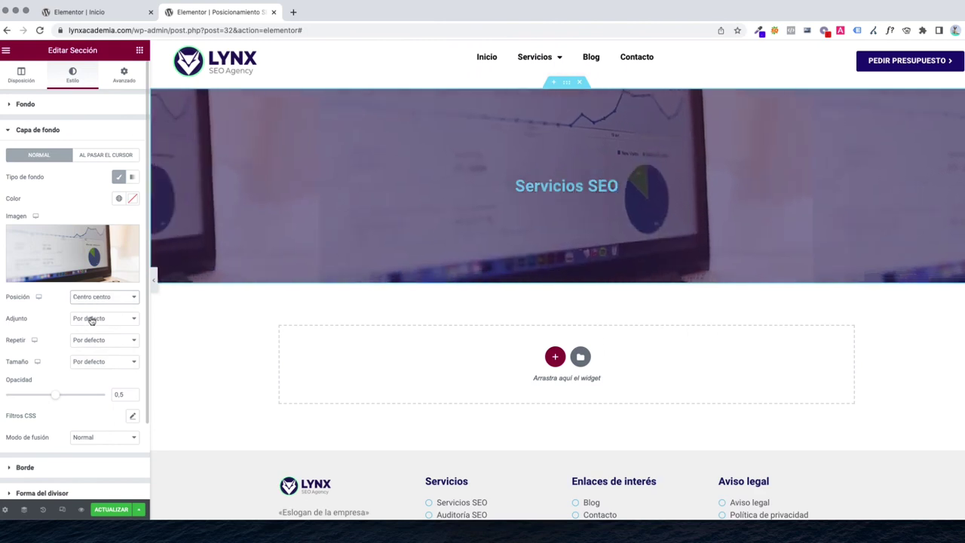
pyautogui.click(88, 320)
pyautogui.click(26, 324)
pyautogui.click(88, 343)
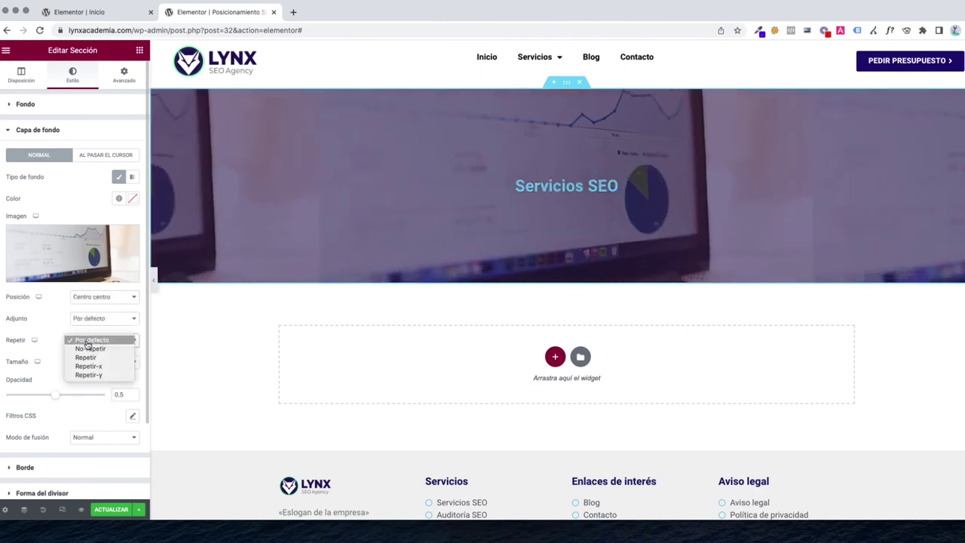
pyautogui.click(88, 350)
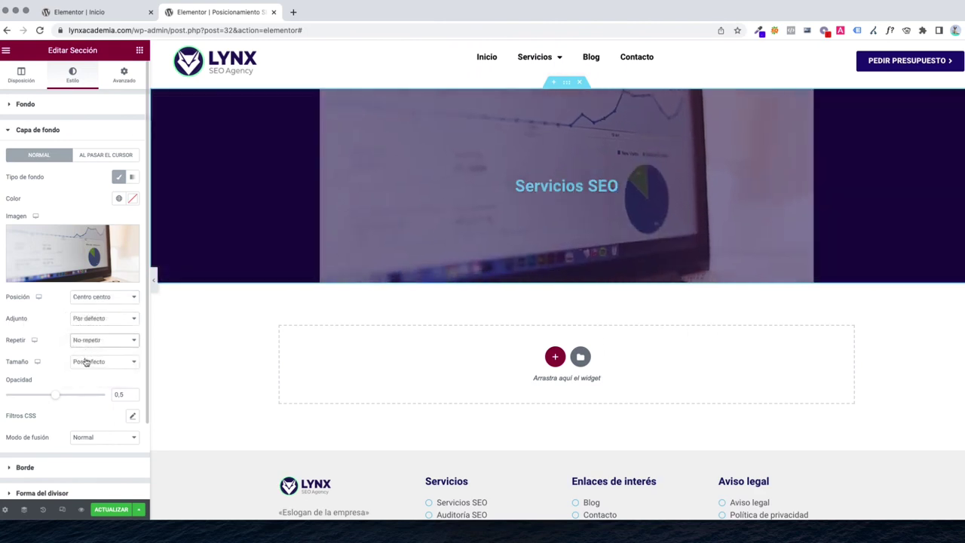
pyautogui.click(86, 363)
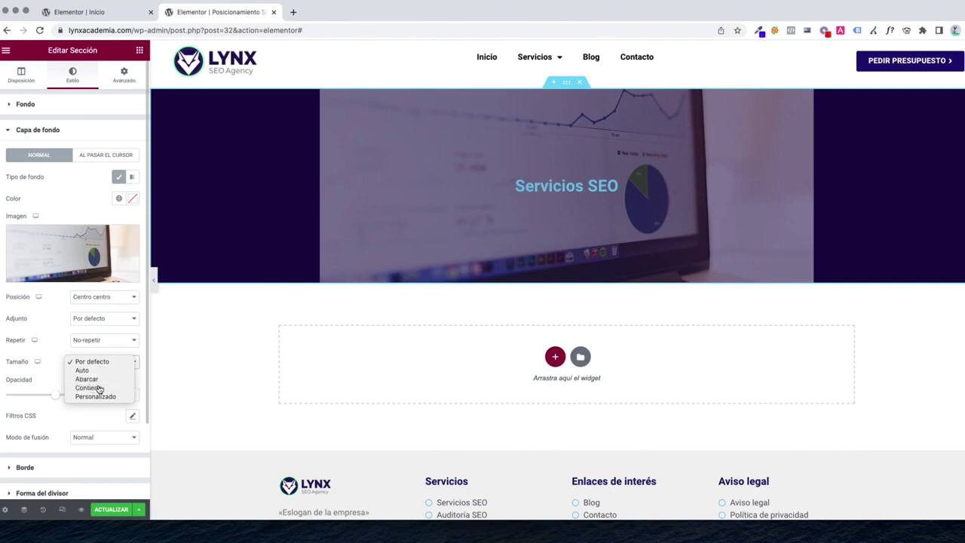
pyautogui.click(98, 388)
pyautogui.click(98, 362)
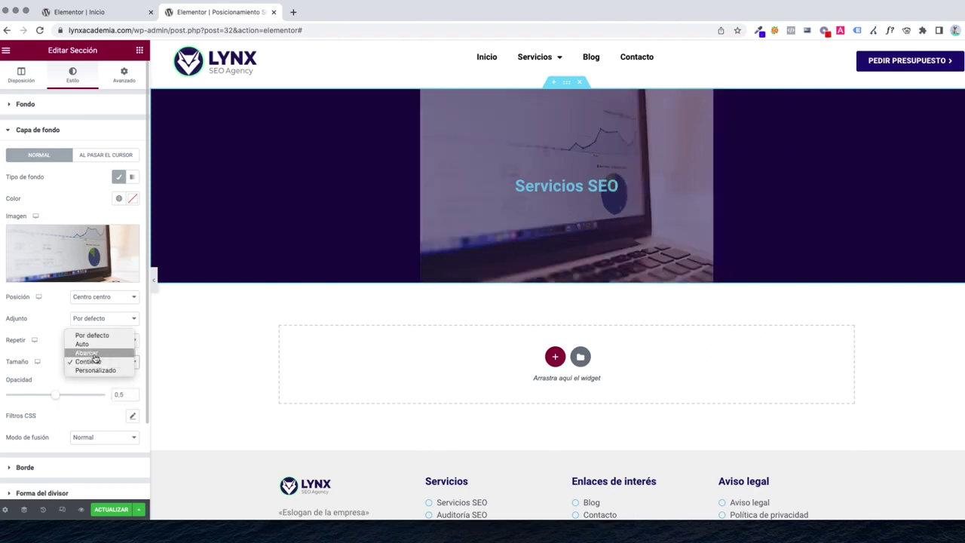
pyautogui.click(86, 353)
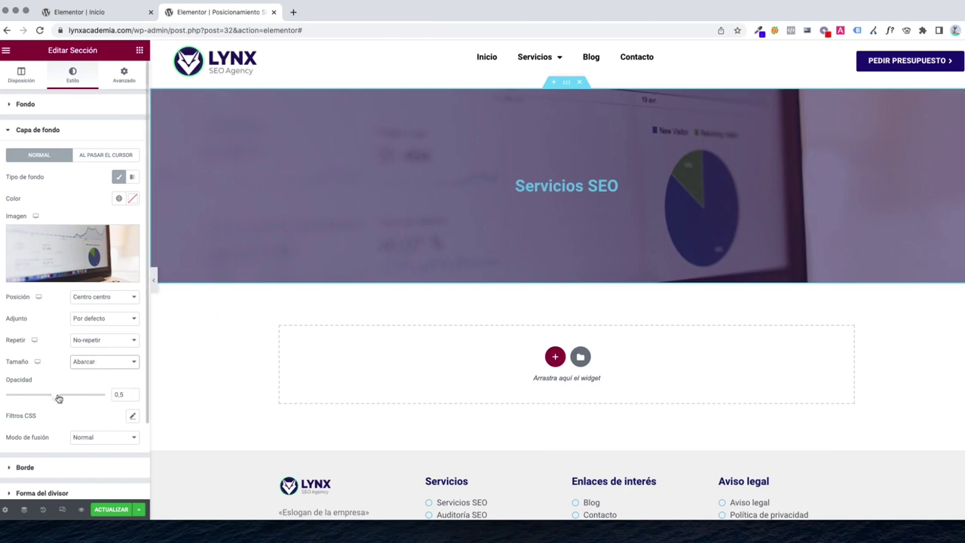
pyautogui.moveTo(56, 396); pyautogui.dragTo(8, 401)
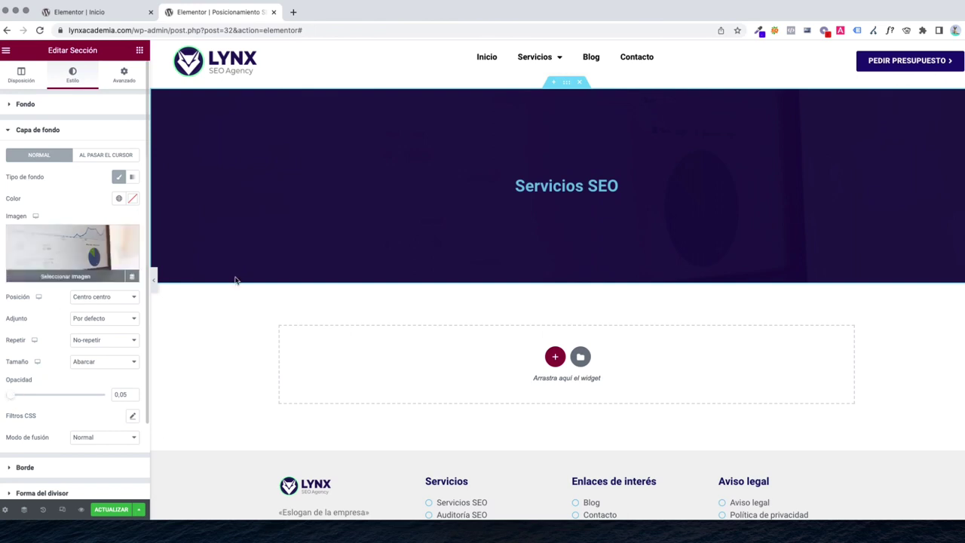
# Set the Servicios SEO heading text colour to #FFFFFF
pyautogui.click(543, 190)
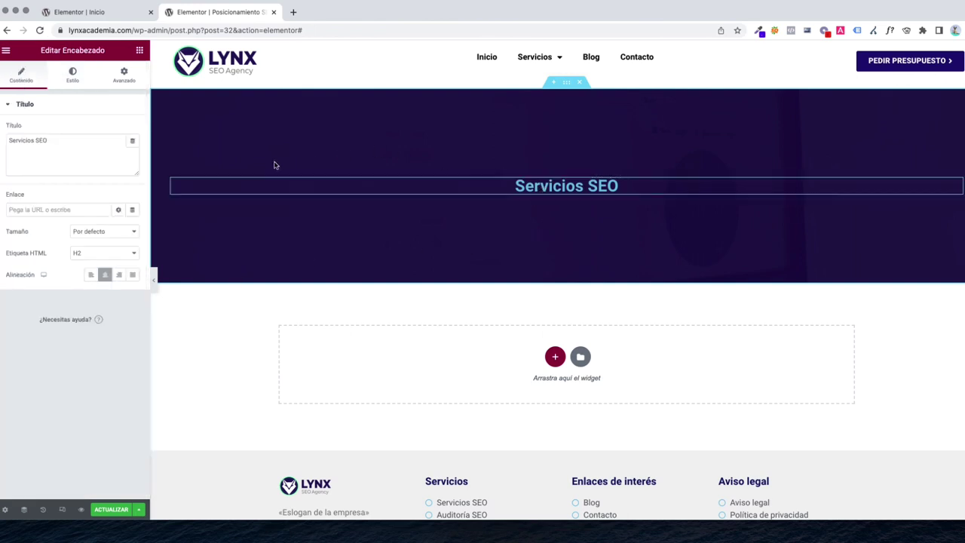
pyautogui.click(82, 78)
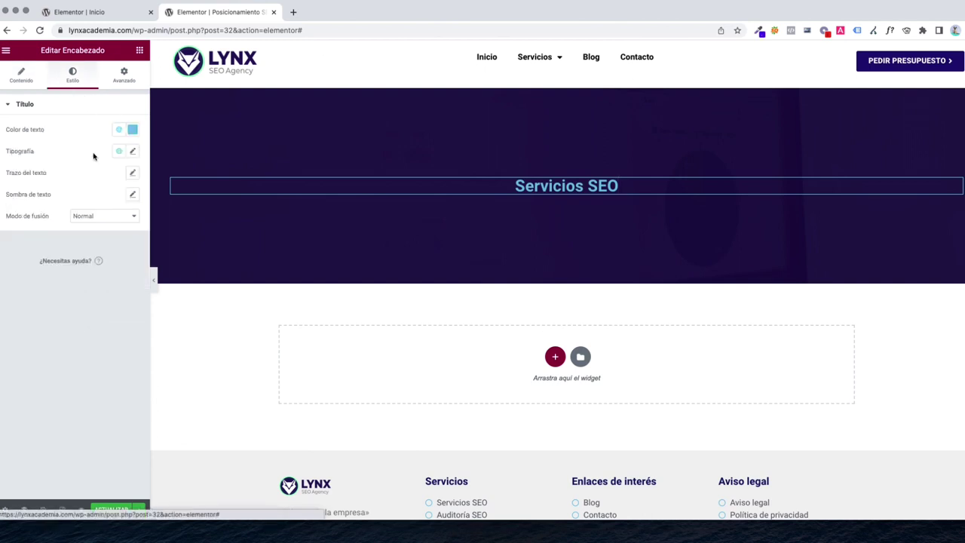
pyautogui.click(132, 133)
pyautogui.write('#FFFFFF')
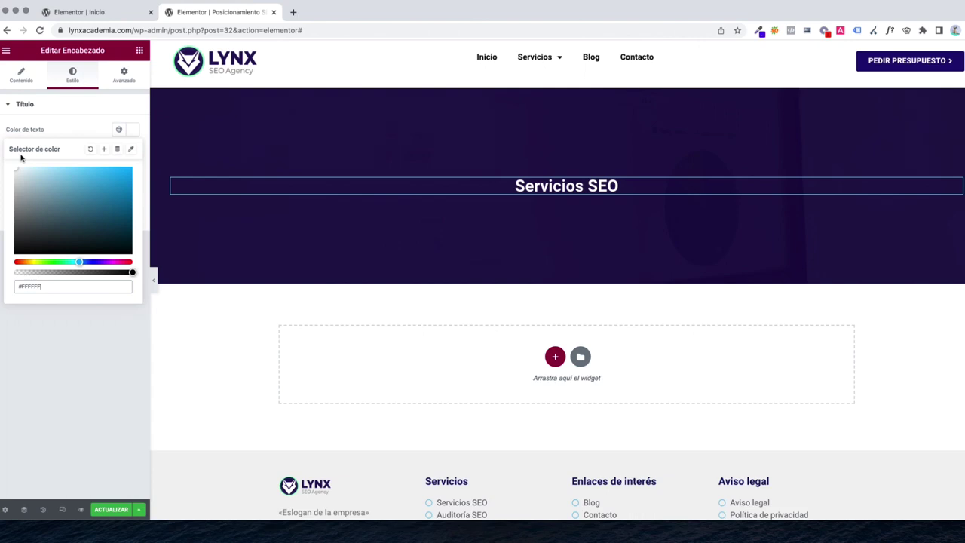
# Change the heading's Tipografía size to 40 px
pyautogui.click(35, 136)
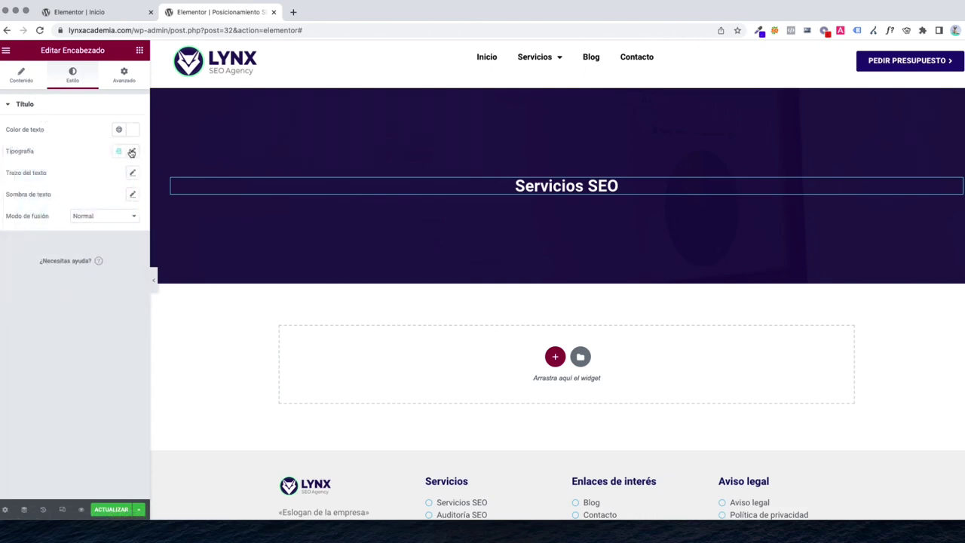
pyautogui.click(129, 153)
pyautogui.moveTo(15, 234); pyautogui.dragTo(34, 239)
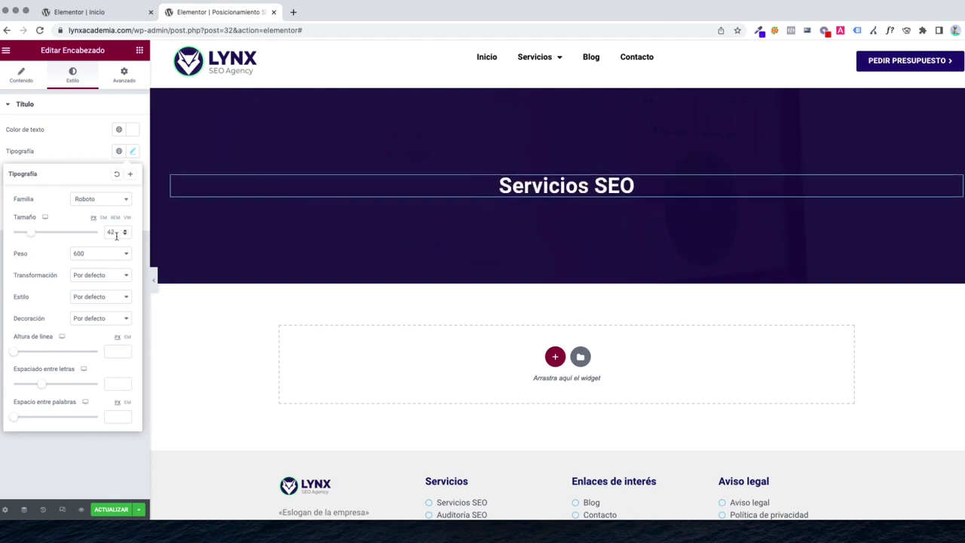
pyautogui.write('40')
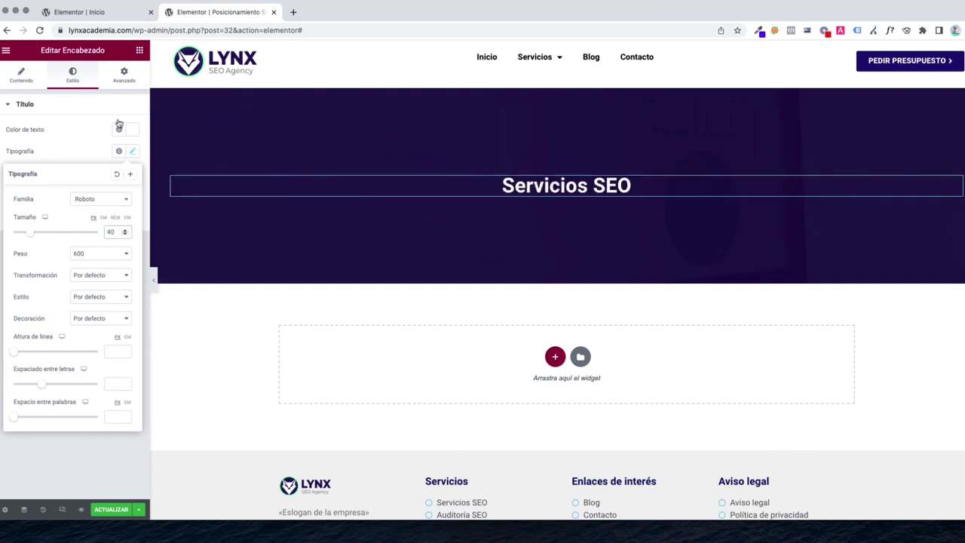
pyautogui.click(140, 50)
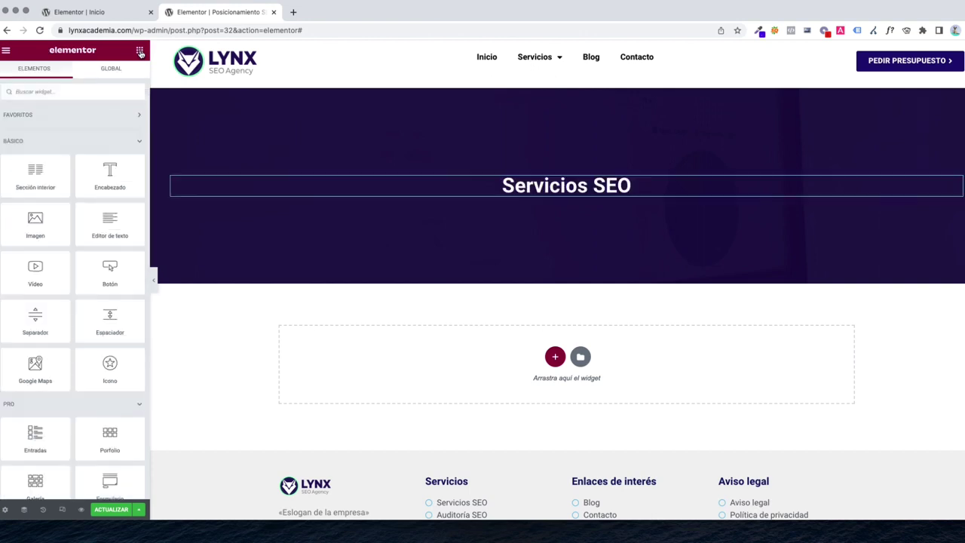
# Add a text block under the heading reading 'Servicios de SEO profesionales.'
pyautogui.moveTo(112, 226); pyautogui.dragTo(546, 194)
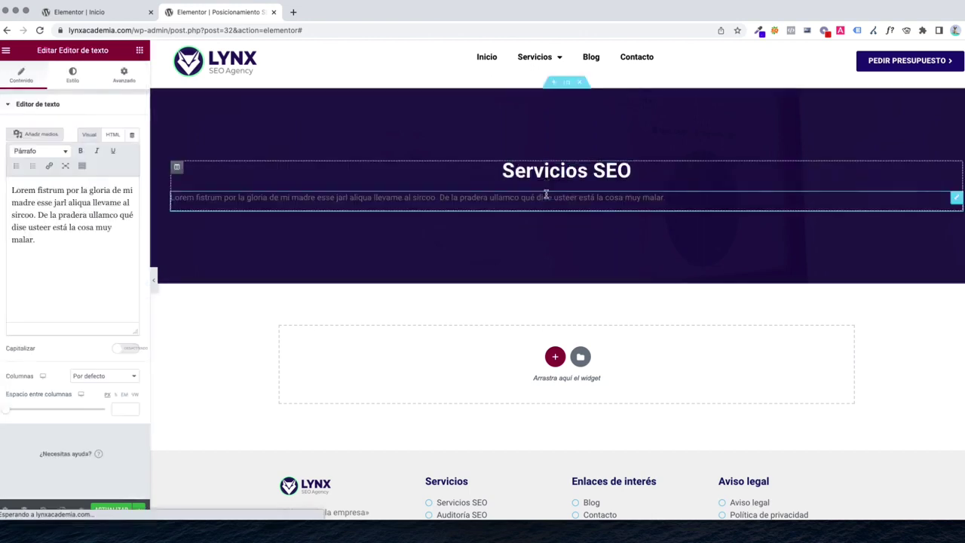
pyautogui.press('super+a')
pyautogui.write('Servi')
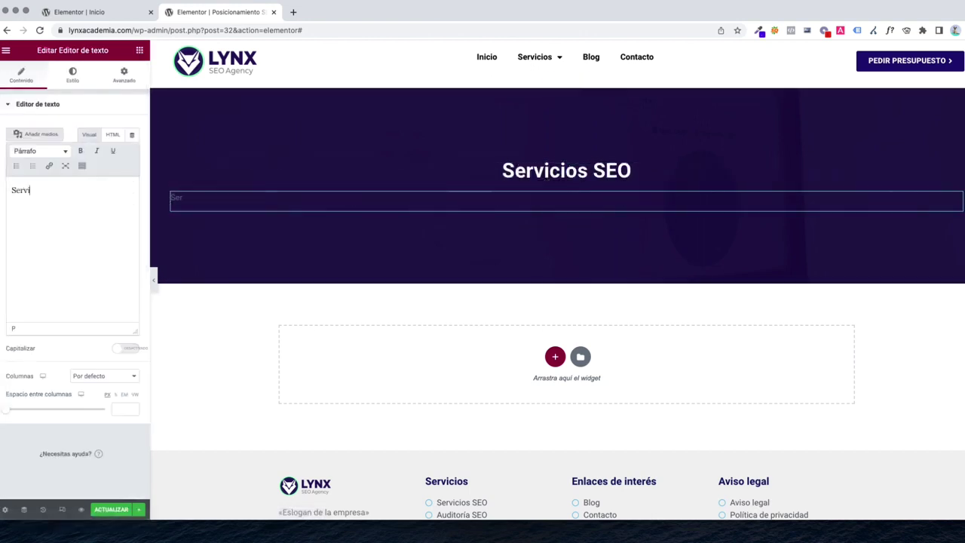
pyautogui.write('cios de SEO')
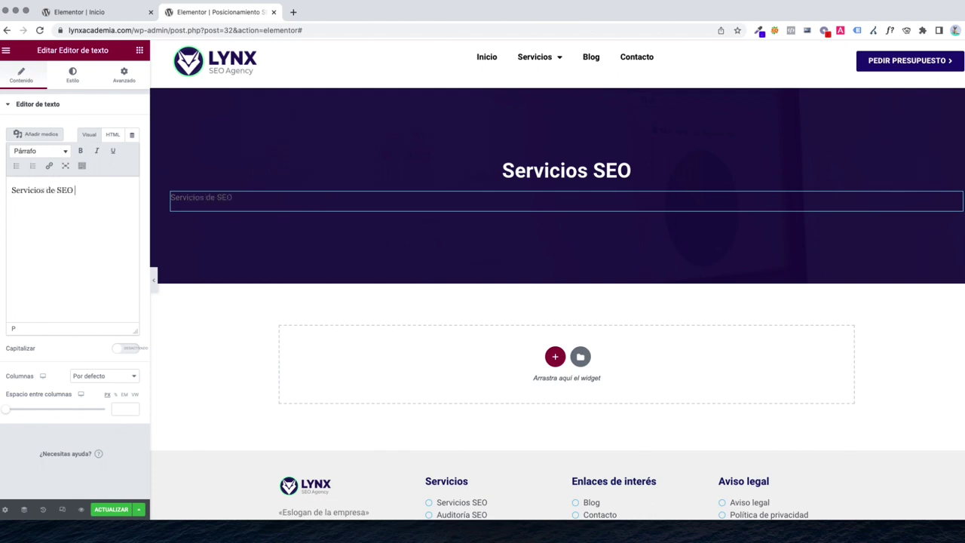
pyautogui.write(' profesionales.')
pyautogui.press('super+a')
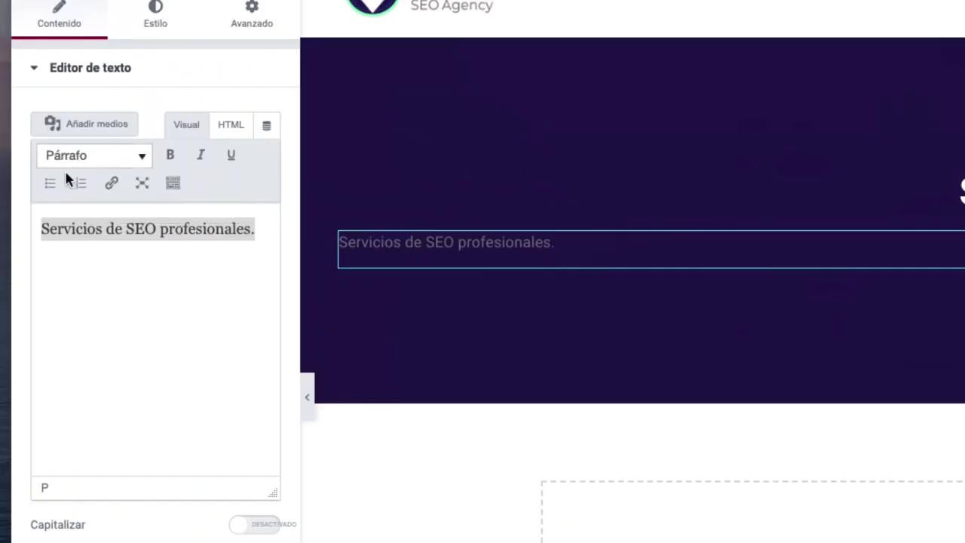
# Centre the subtitle and colour it white (#FFFFFF)
pyautogui.click(173, 187)
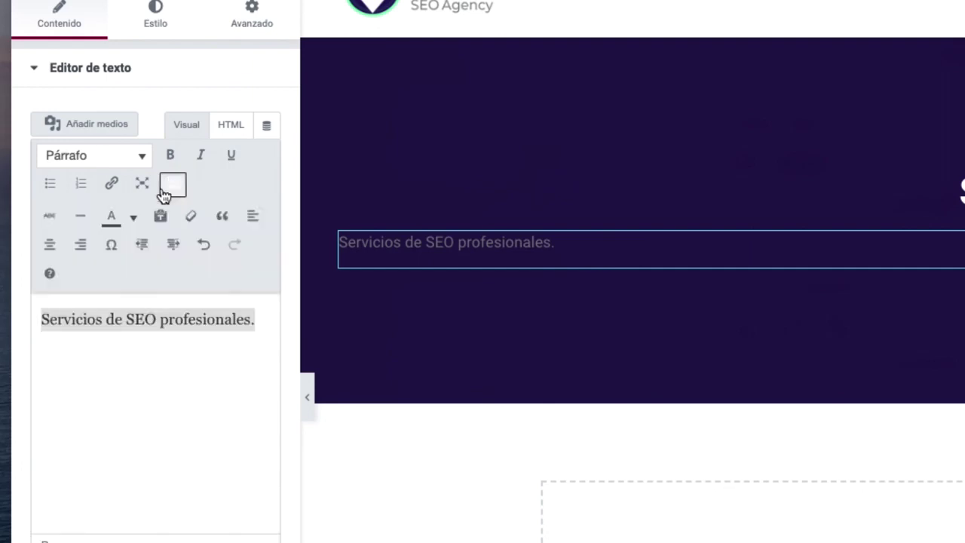
pyautogui.click(50, 252)
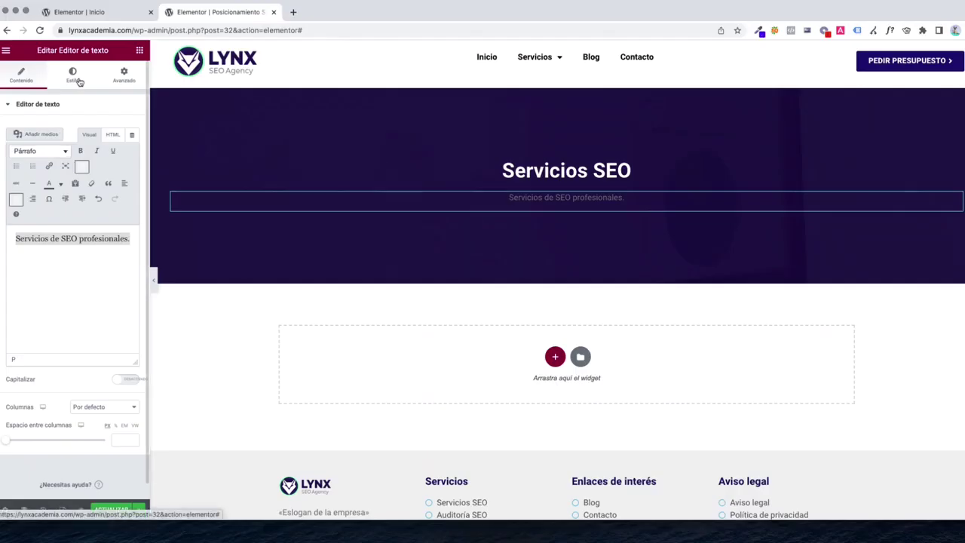
pyautogui.click(155, 14)
pyautogui.click(267, 156)
pyautogui.write('#FFFFFF')
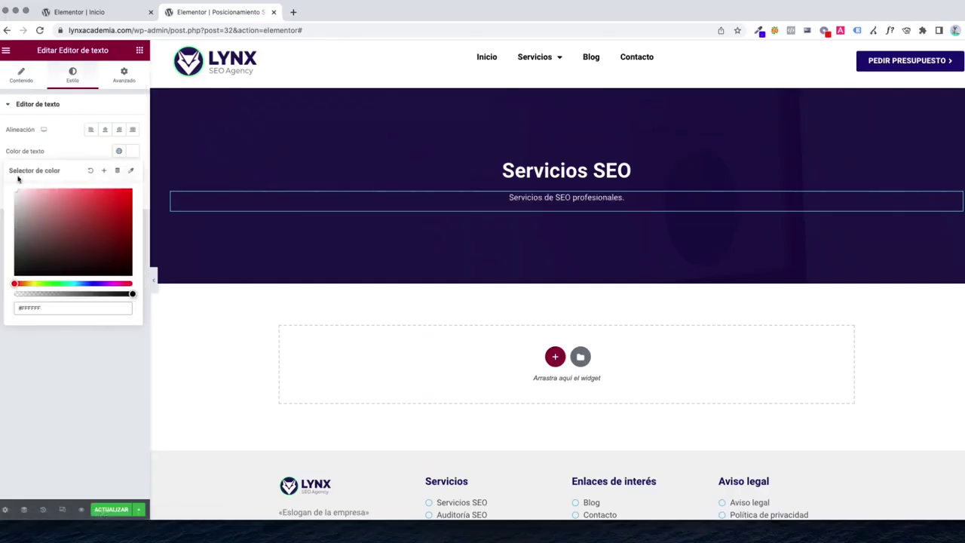
pyautogui.click(140, 50)
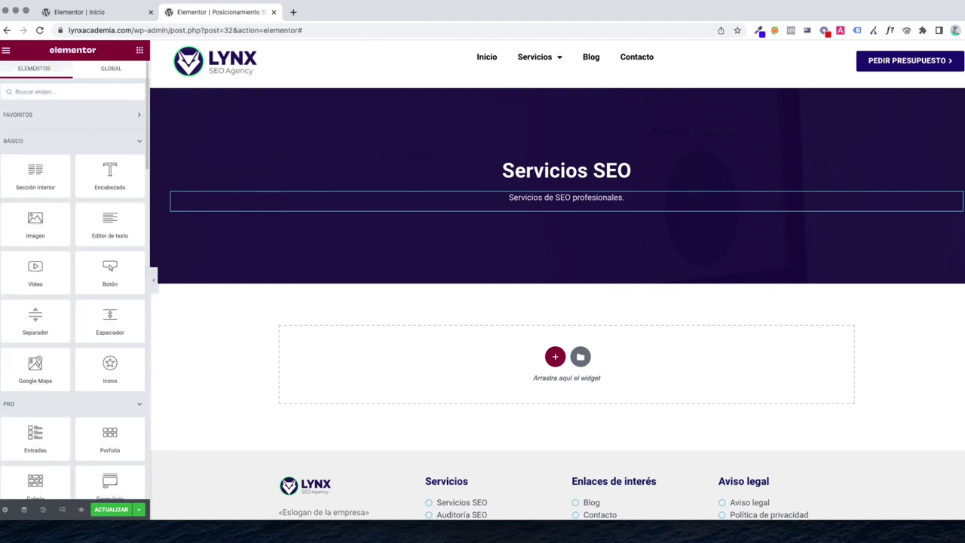
pyautogui.write('boto')
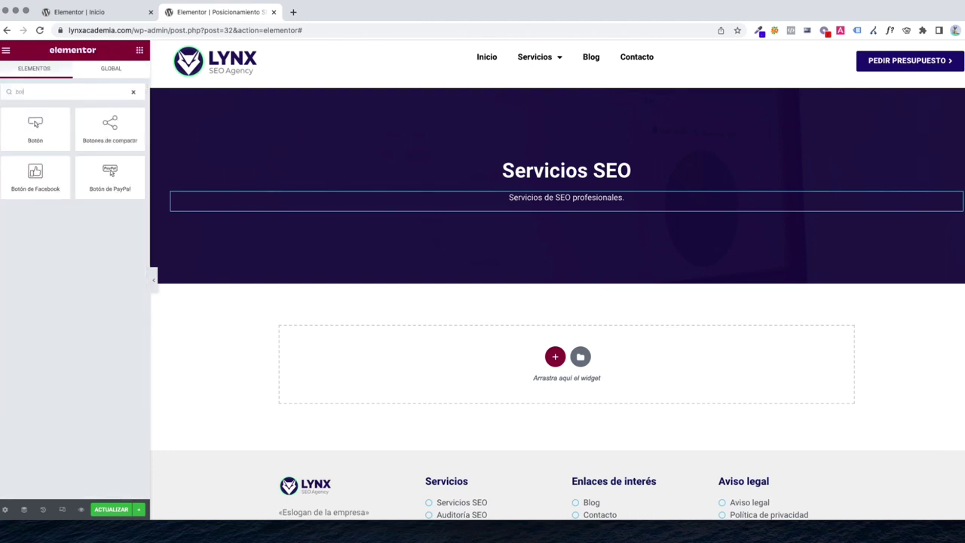
# Add a centred button under the subtitle linked to the Contacto page
pyautogui.moveTo(36, 129); pyautogui.dragTo(539, 212)
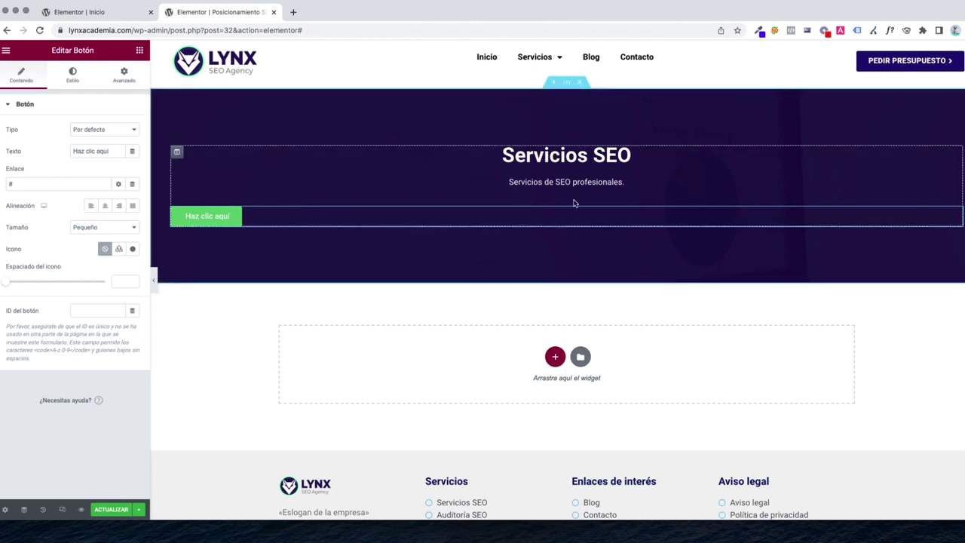
pyautogui.click(107, 210)
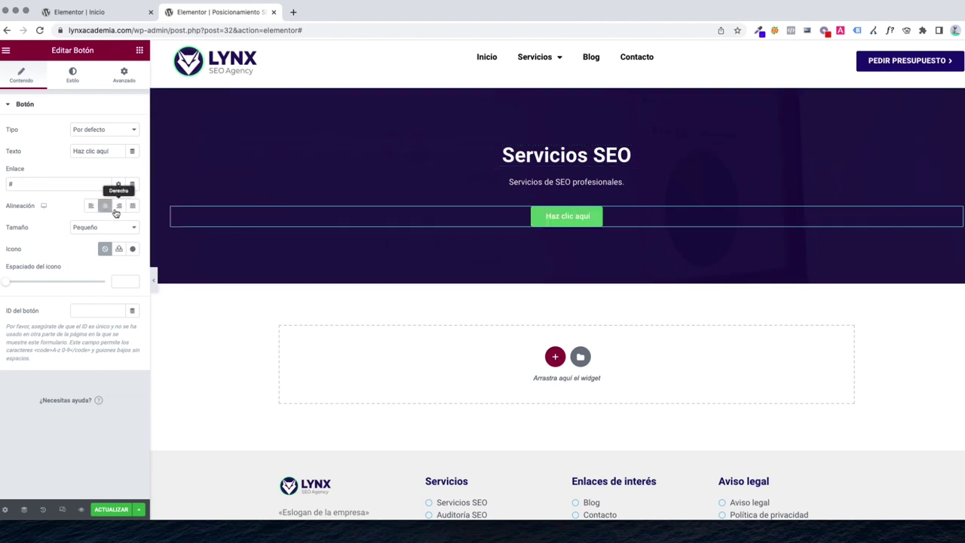
pyautogui.click(54, 182)
pyautogui.press('BackSpace')
pyautogui.write('conta')
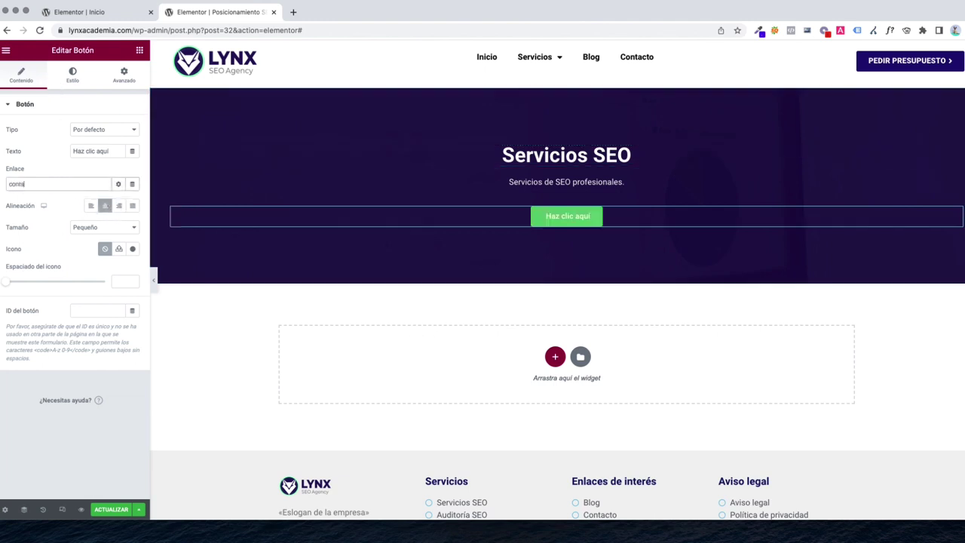
pyautogui.write('cto')
pyautogui.click(50, 201)
# Give the button a right angle icon positioned Después (after the text)
pyautogui.click(133, 250)
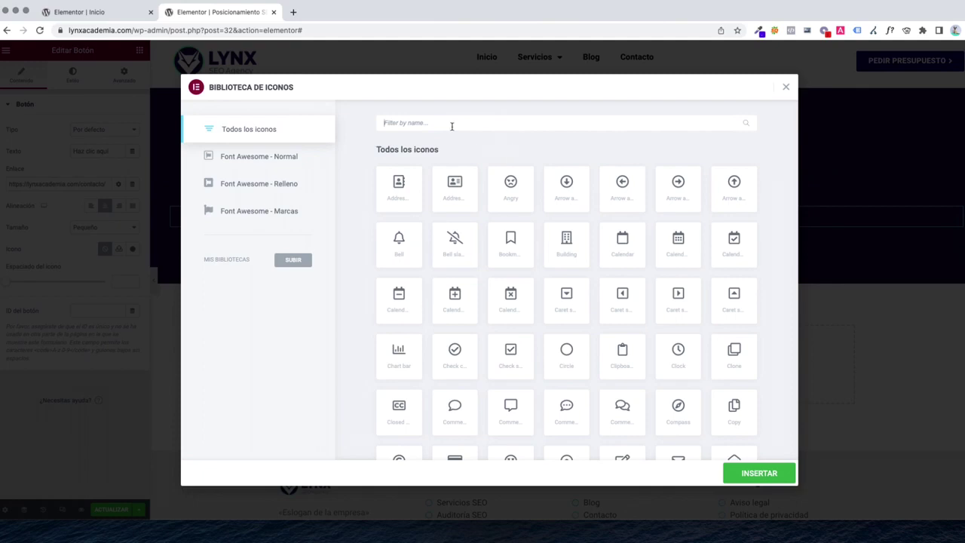
pyautogui.write('right')
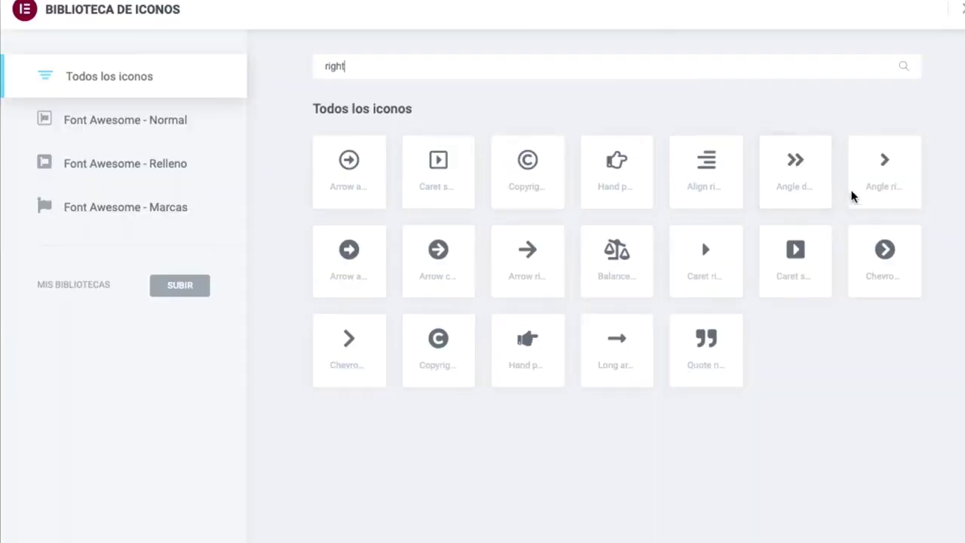
pyautogui.click(729, 200)
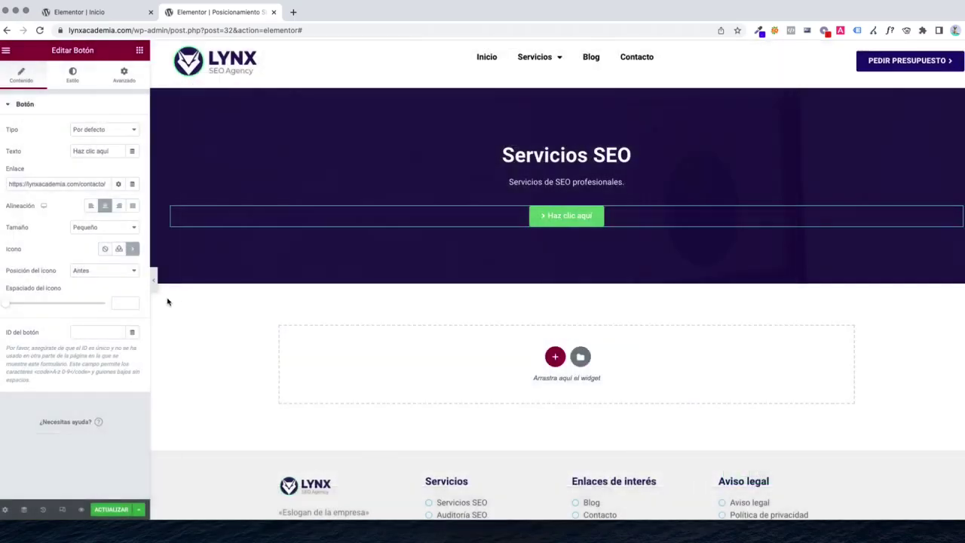
pyautogui.click(87, 271)
pyautogui.click(98, 285)
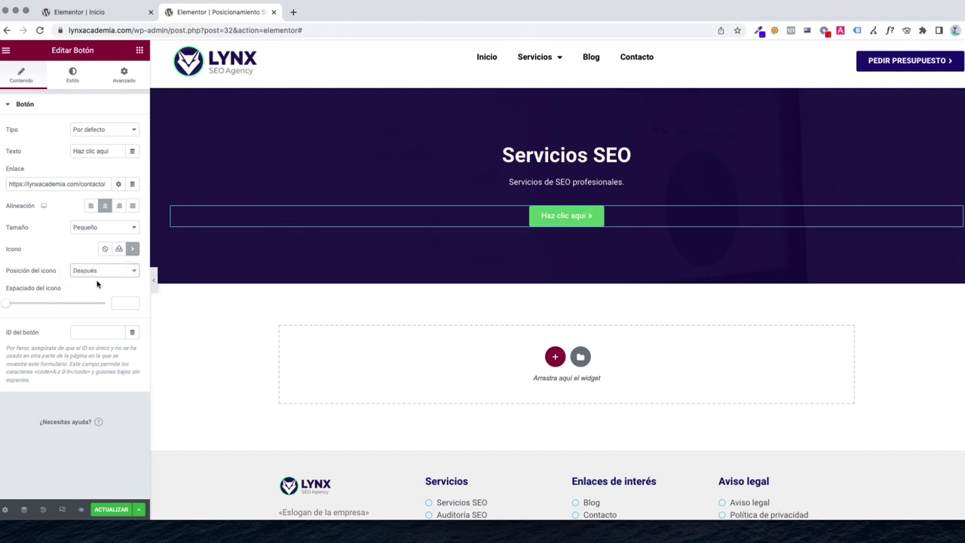
# Clear the button's green background and make its text colour #120B4A
pyautogui.click(74, 77)
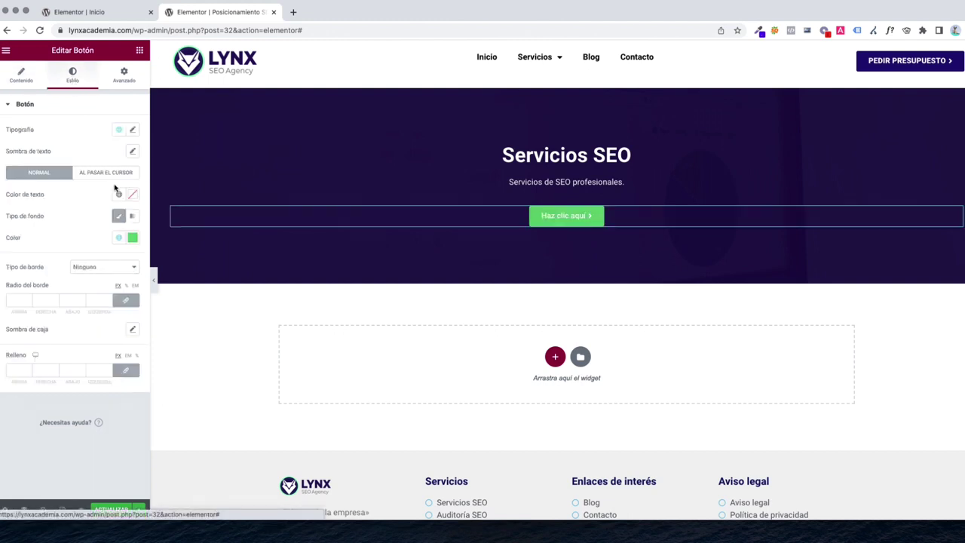
pyautogui.click(132, 237)
pyautogui.click(90, 256)
pyautogui.click(31, 229)
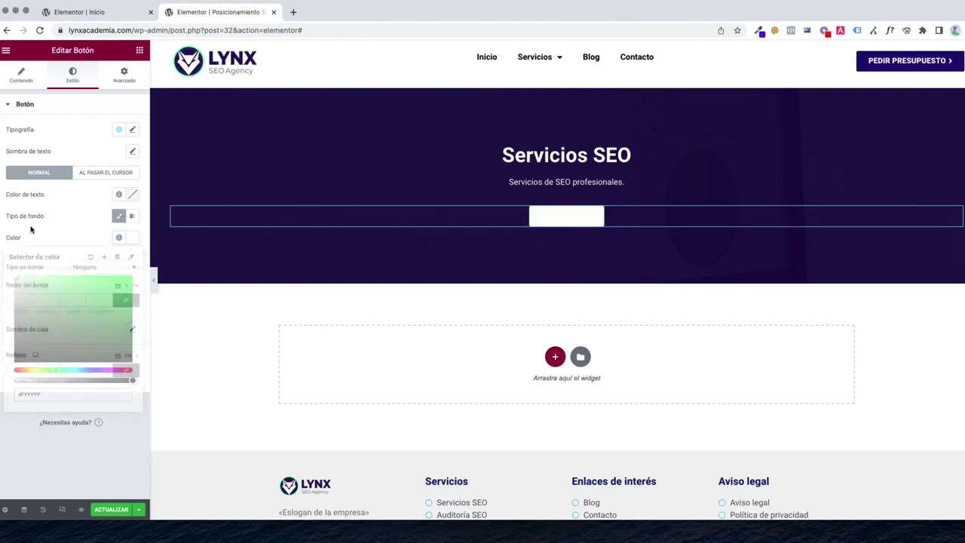
pyautogui.click(133, 194)
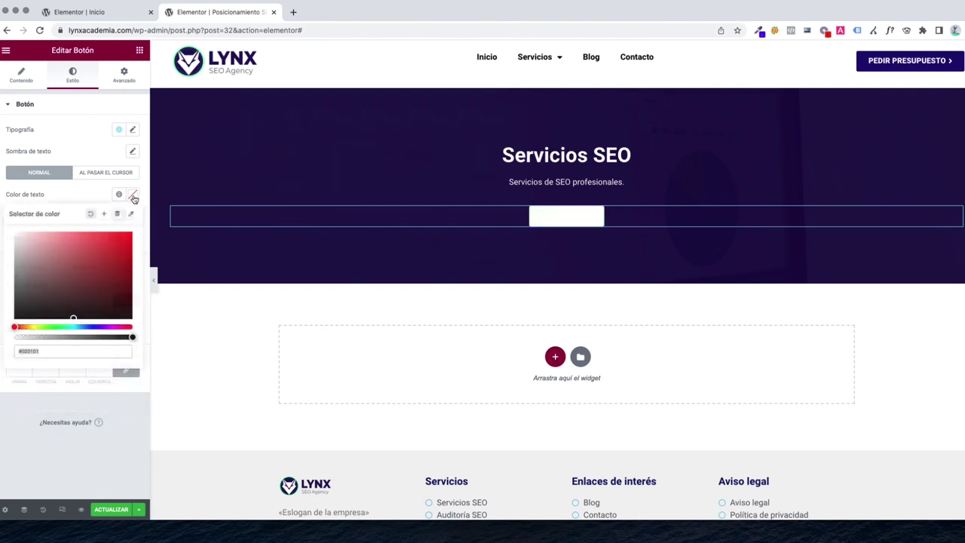
pyautogui.moveTo(111, 292); pyautogui.dragTo(115, 293)
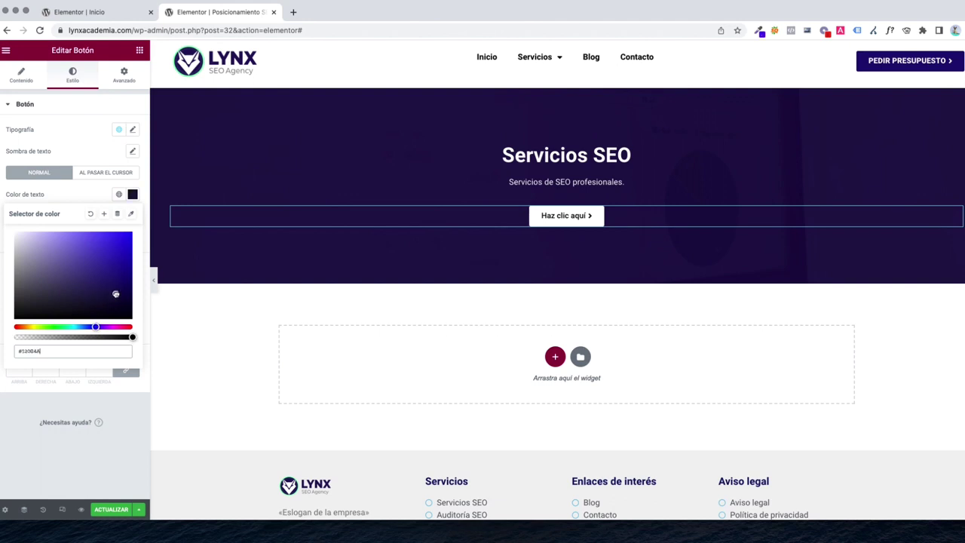
pyautogui.click(80, 199)
pyautogui.click(134, 130)
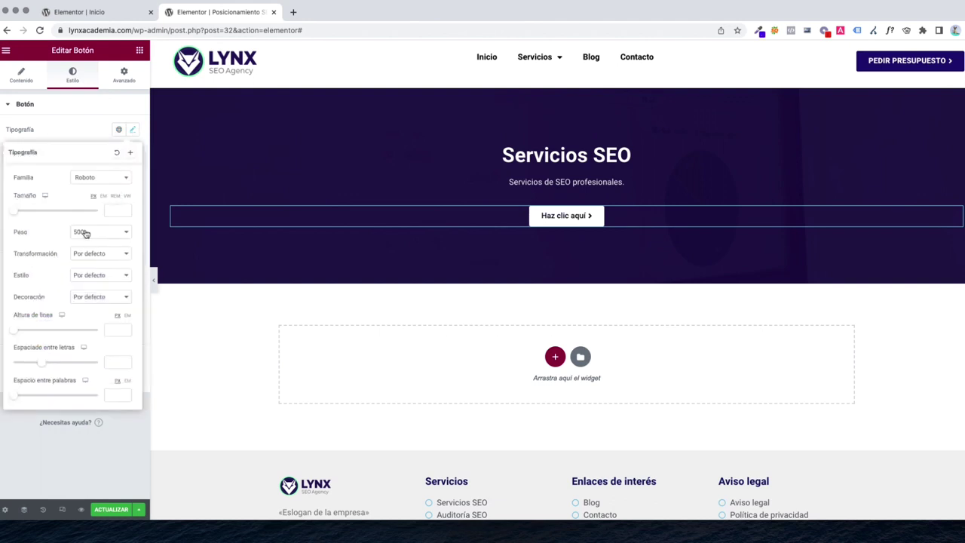
pyautogui.click(87, 233)
pyautogui.press('Escape')
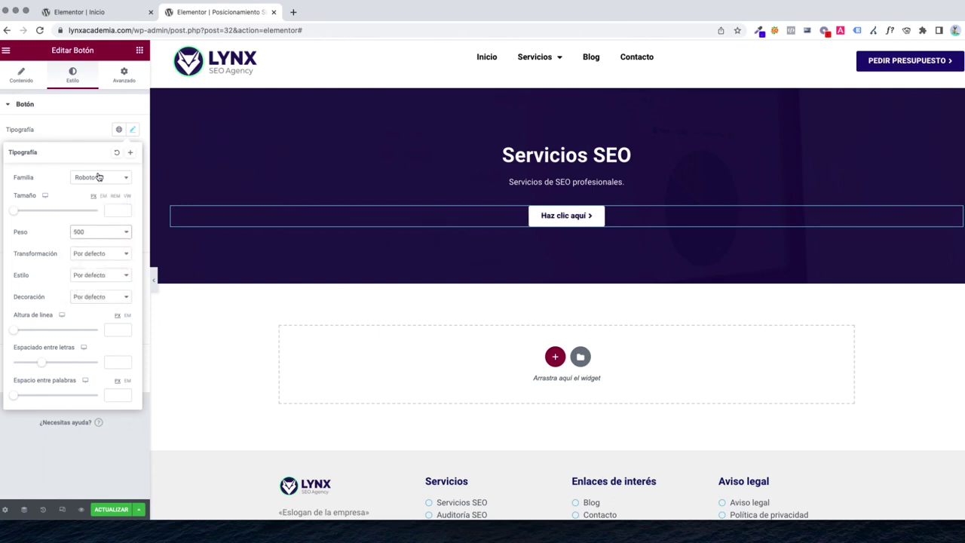
pyautogui.click(58, 133)
# Change the button label to 'PRESUPUESTO GRATIS'
pyautogui.click(23, 75)
pyautogui.tripleClick(98, 153)
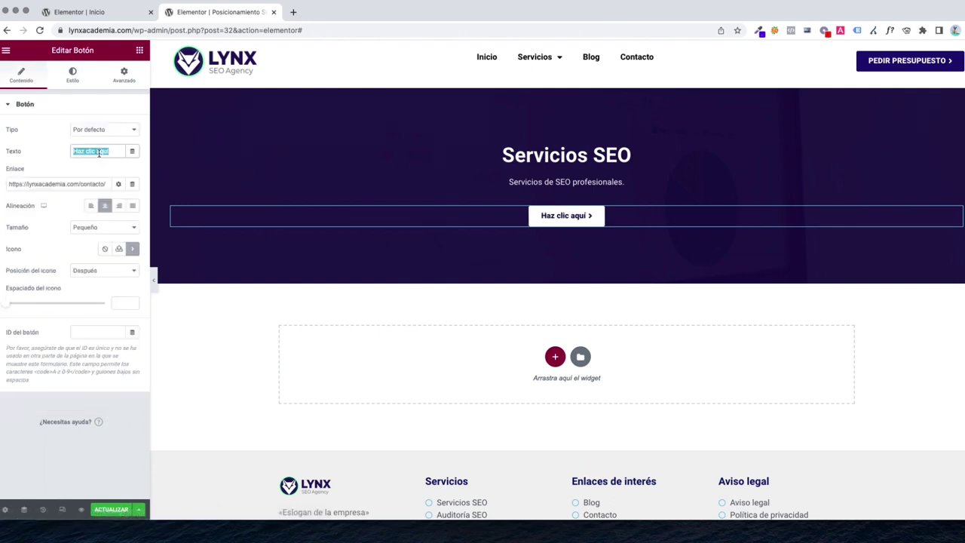
pyautogui.write('SOLICITAR PRESUPUESTO')
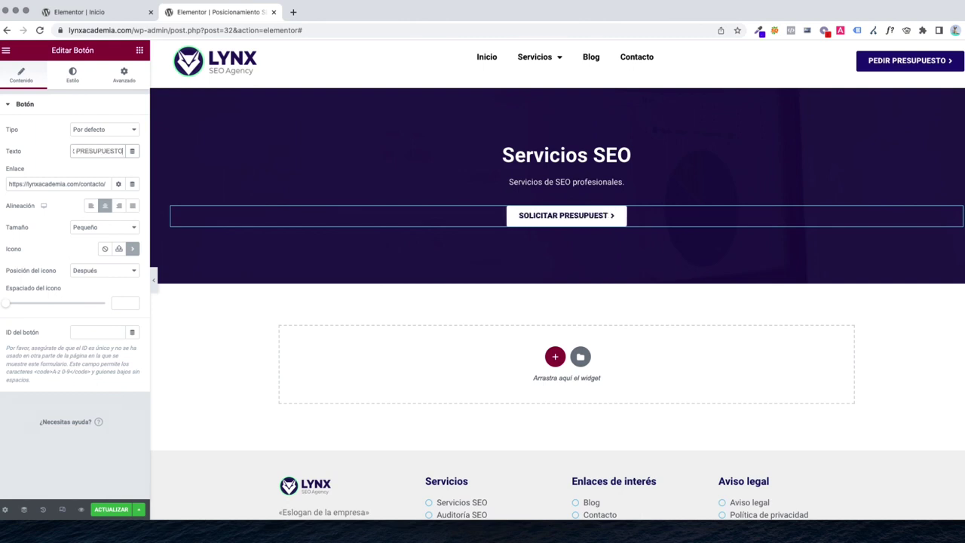
pyautogui.hotkey('ctrl', 'a')
pyautogui.write('PRESUPUESTO GRATIS')
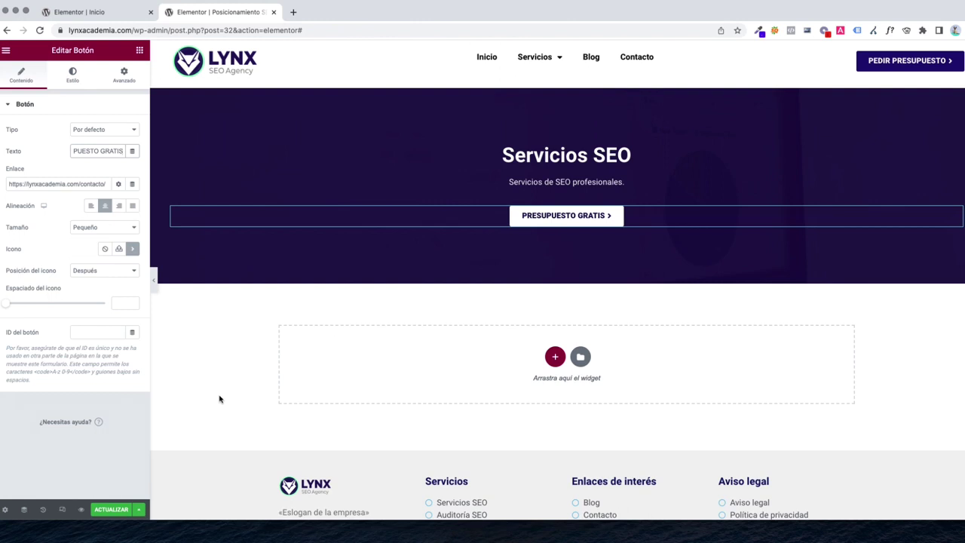
# Check the hero in Tablet and Móvil modes, then switch back to Escritorio
pyautogui.click(62, 509)
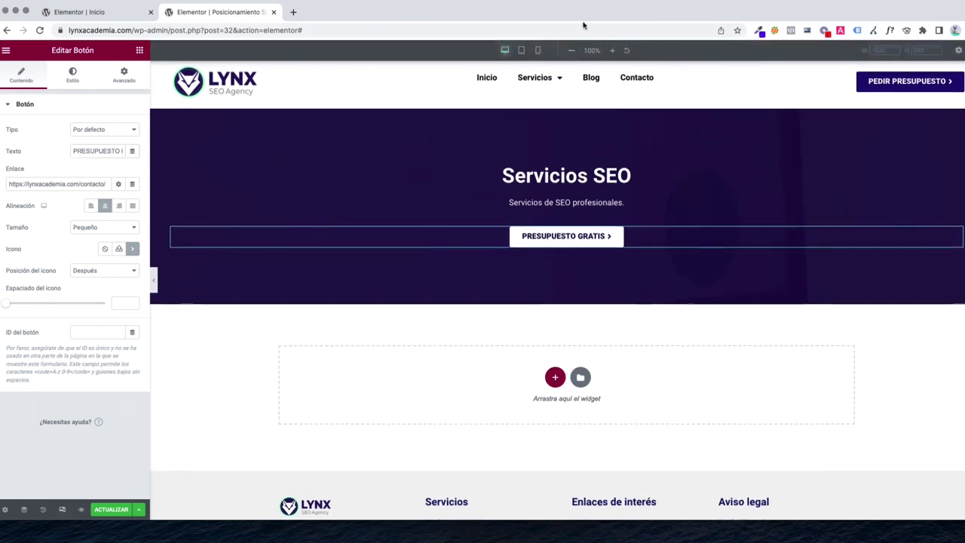
pyautogui.click(522, 51)
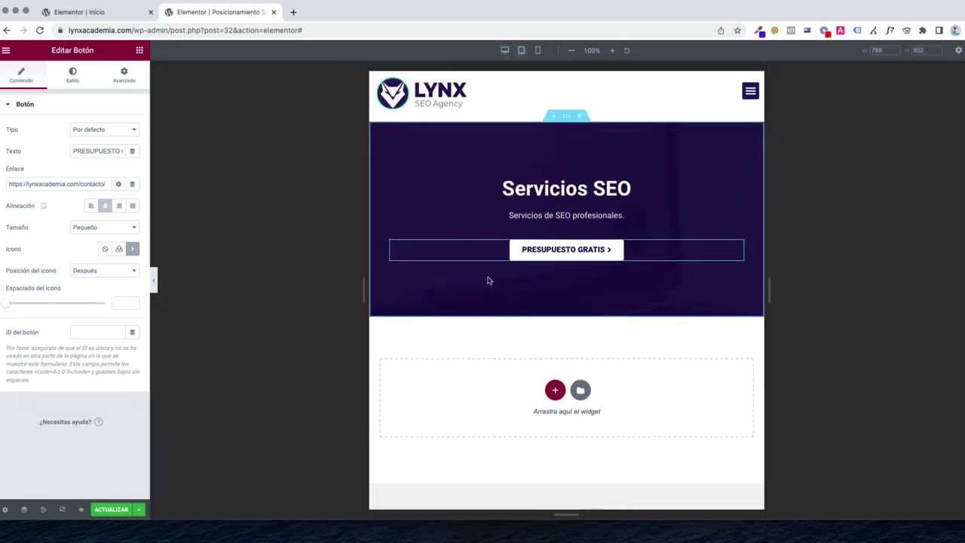
pyautogui.click(538, 50)
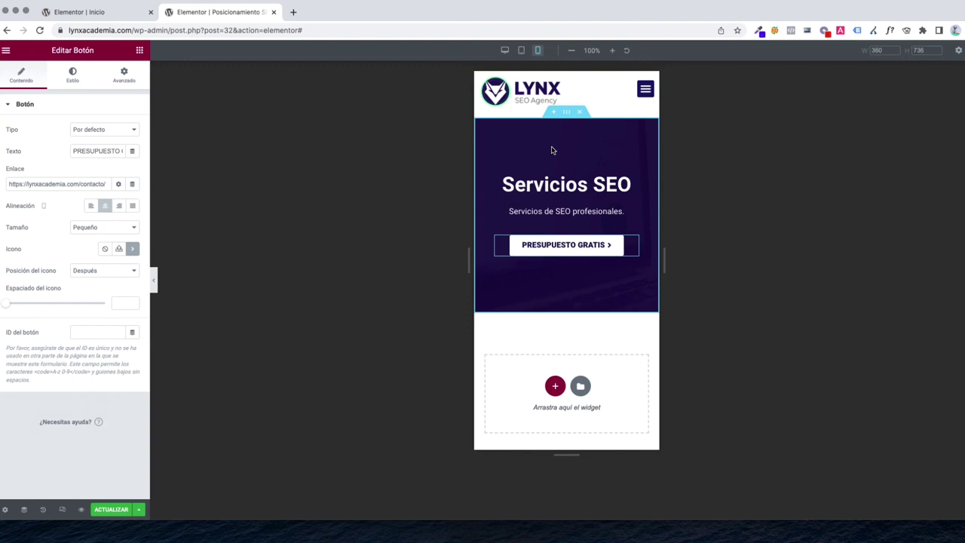
pyautogui.click(505, 51)
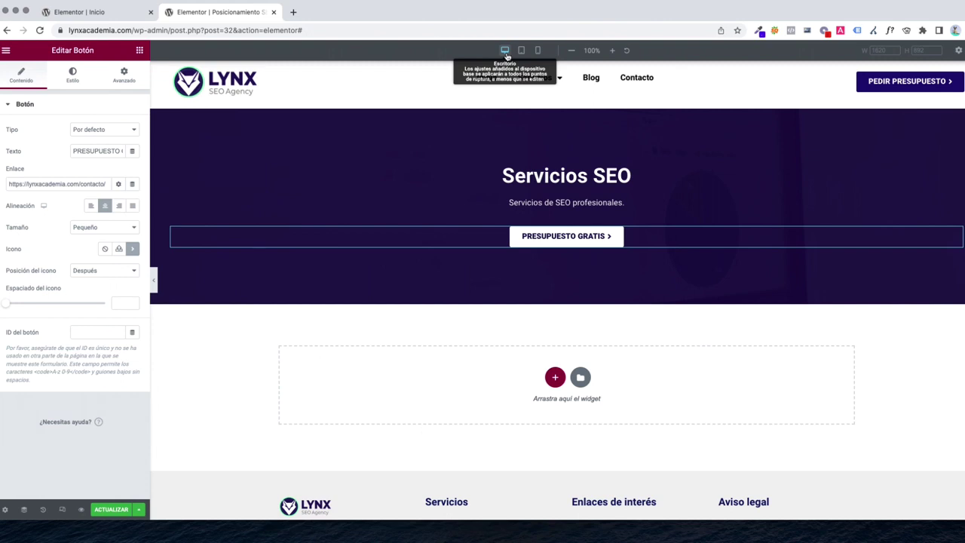
pyautogui.press('shift+super+m')
pyautogui.press('shift+super+m')
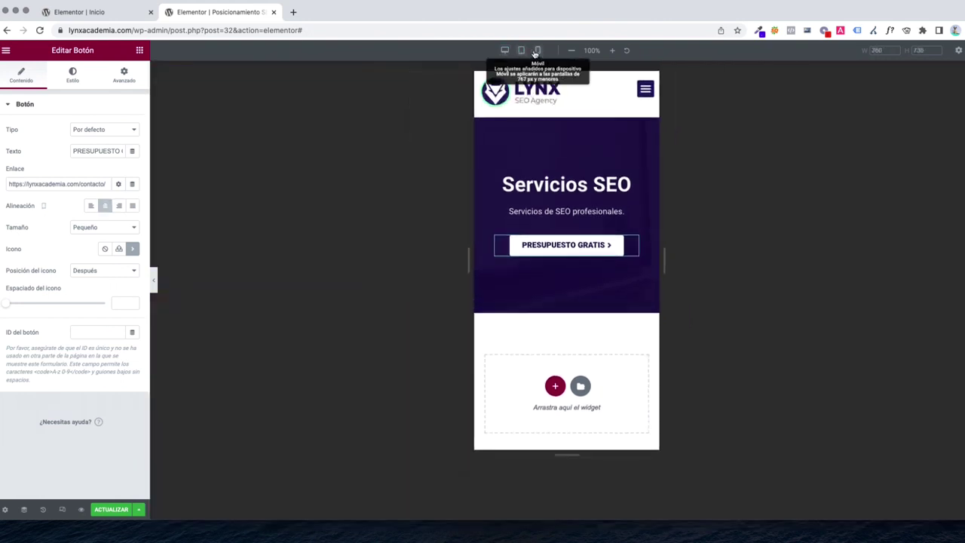
pyautogui.click(510, 53)
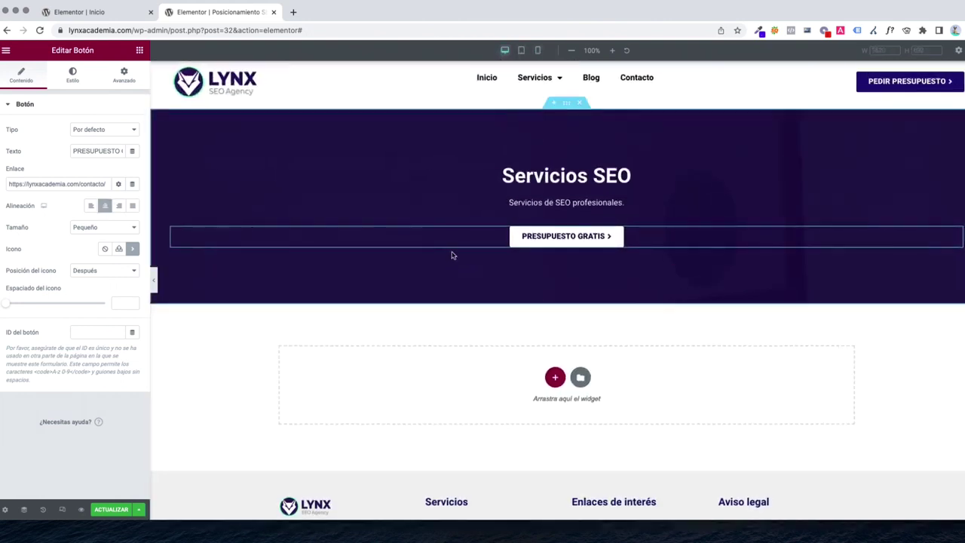
pyautogui.click(139, 50)
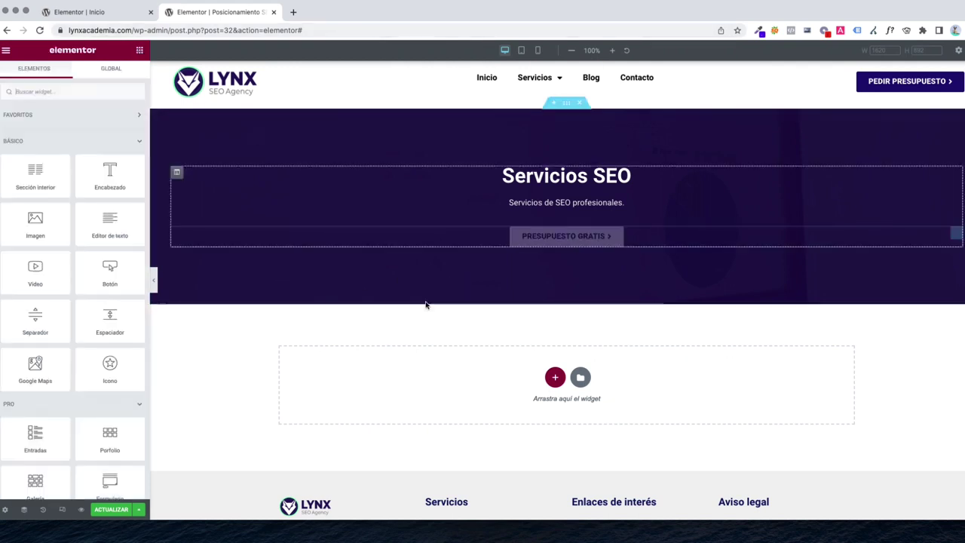
# Add a four-column section below the hero with 40 padding
pyautogui.click(555, 379)
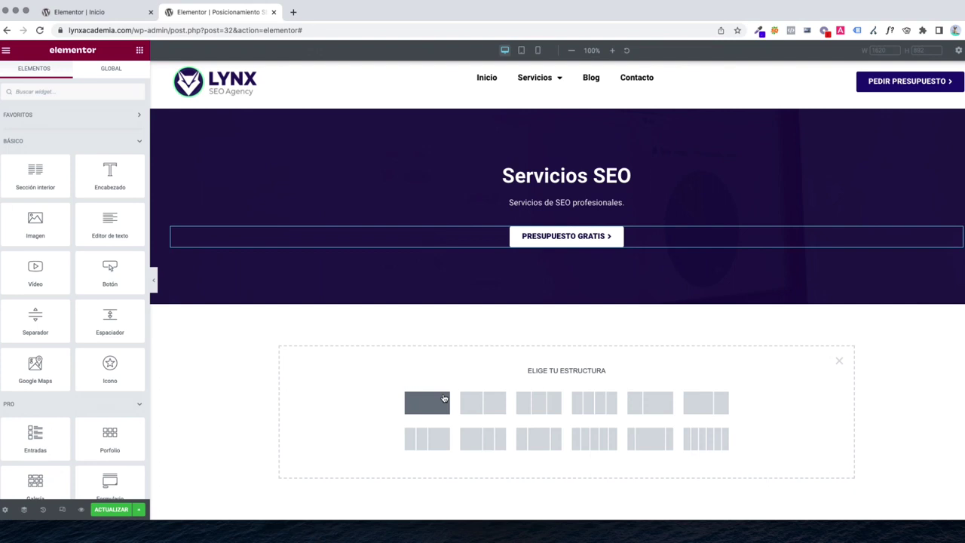
pyautogui.click(594, 402)
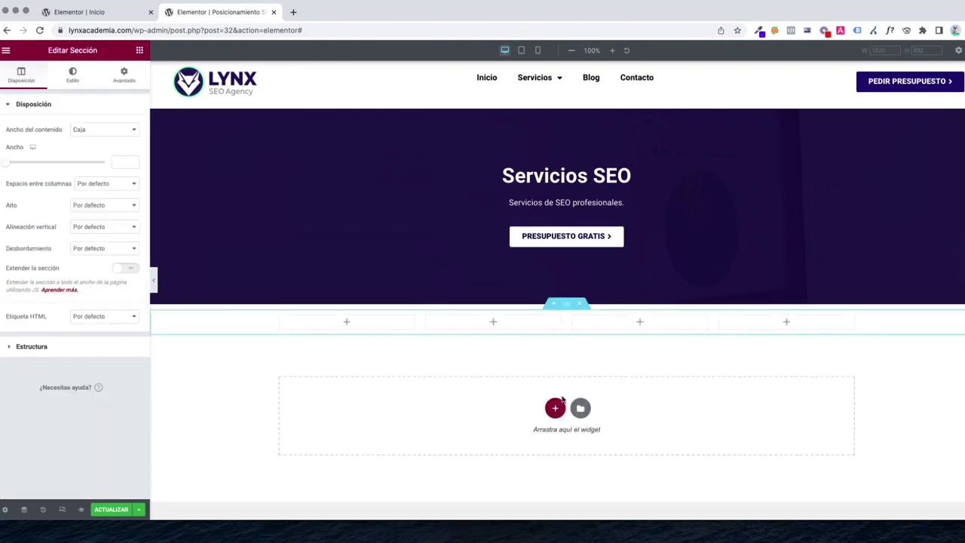
pyautogui.click(127, 79)
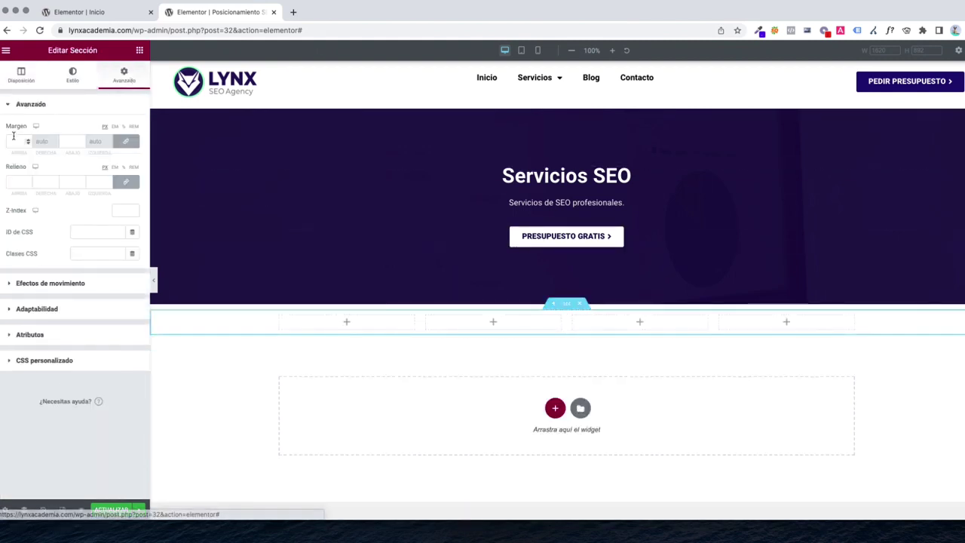
pyautogui.click(15, 181)
pyautogui.write('40')
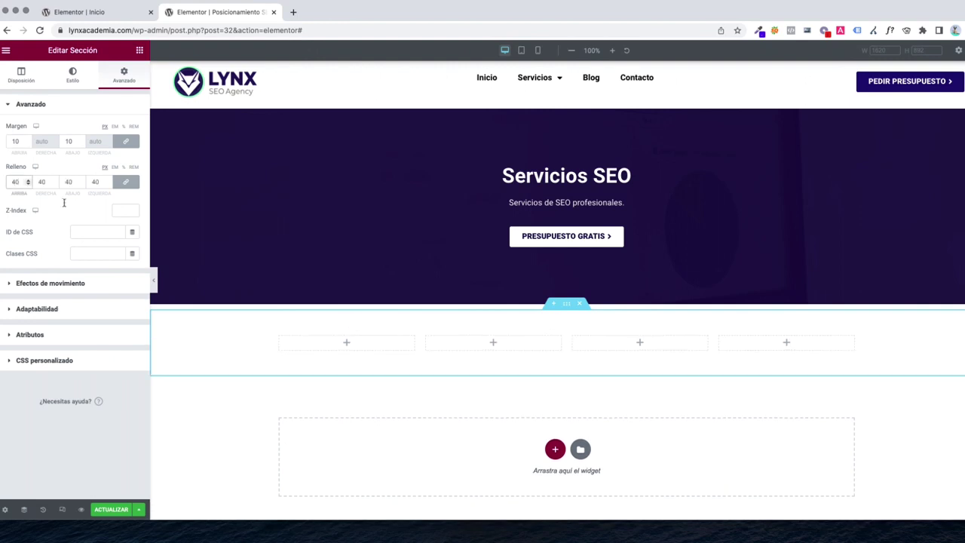
# Place an icon box in the first column titled 'Keyword Research'
pyautogui.click(139, 50)
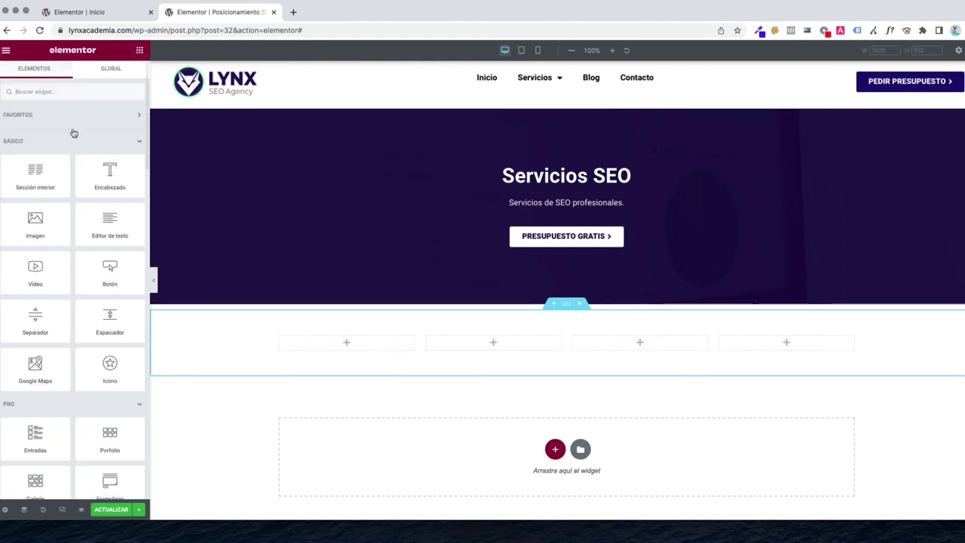
pyautogui.click(42, 91)
pyautogui.write('ico')
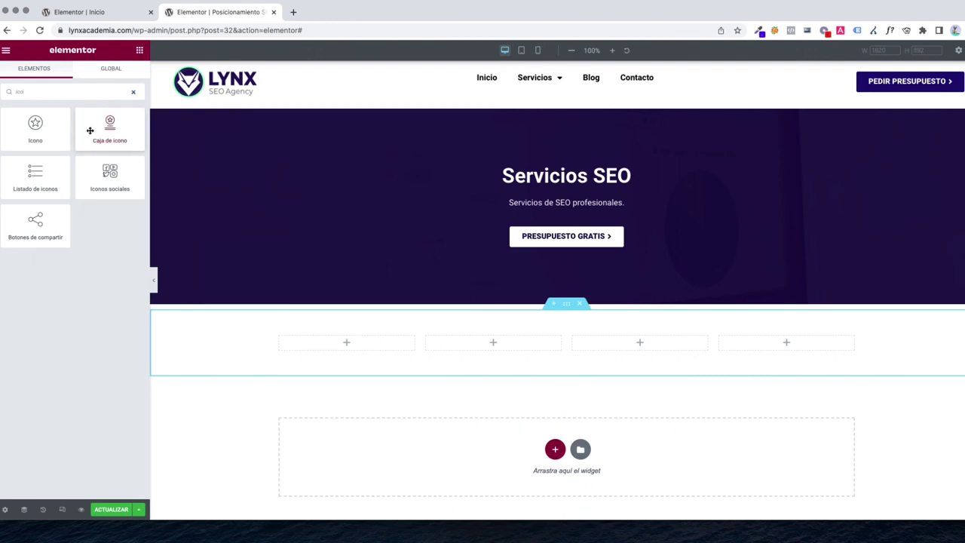
pyautogui.moveTo(97, 130); pyautogui.dragTo(374, 346)
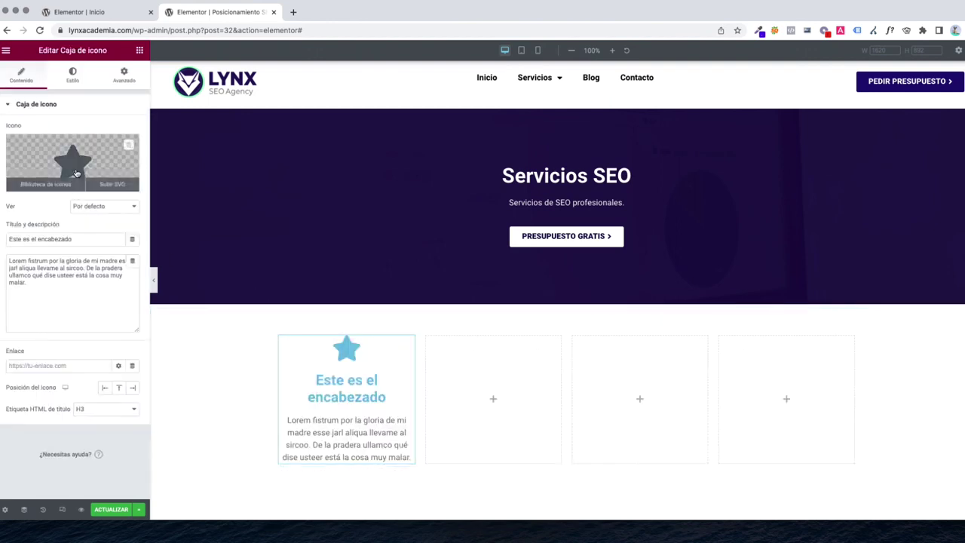
pyautogui.tripleClick(64, 239)
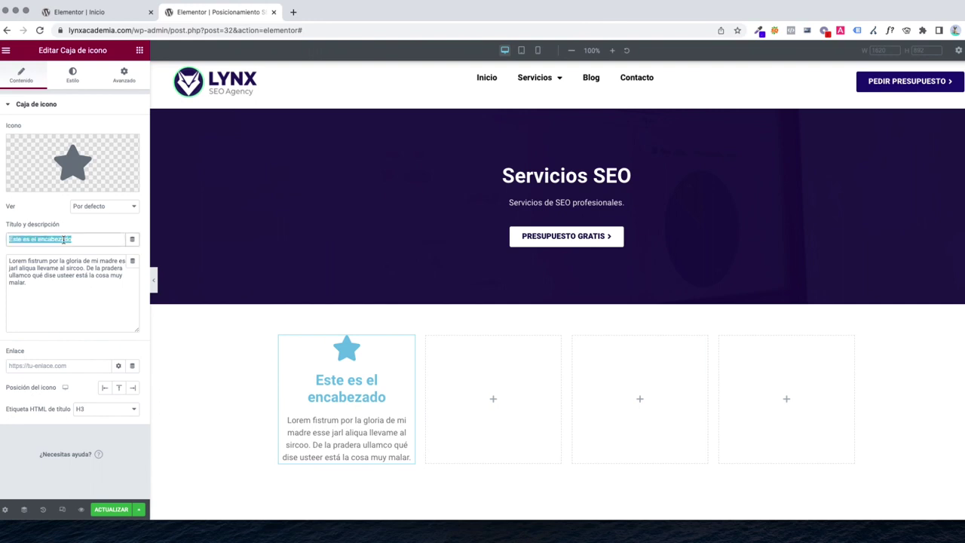
pyautogui.write('Key')
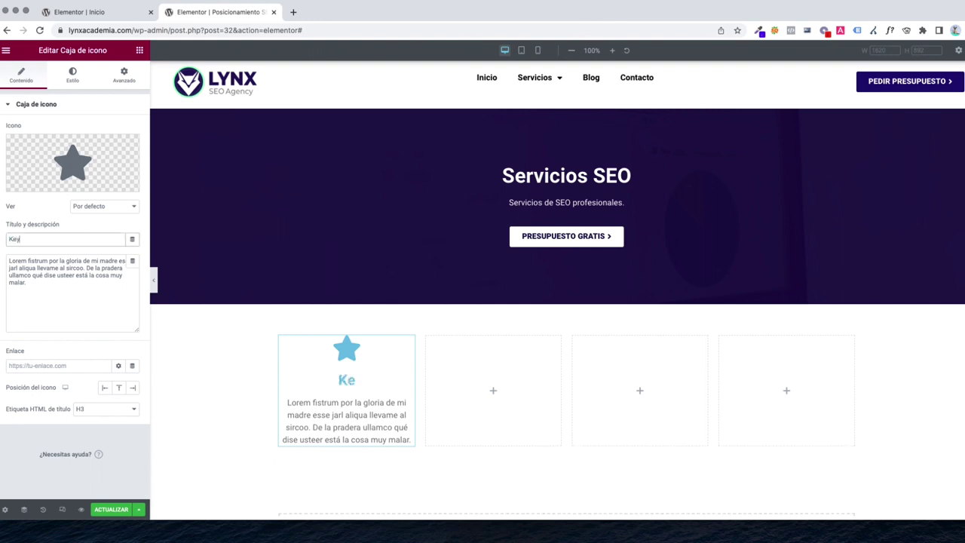
pyautogui.write('word Research')
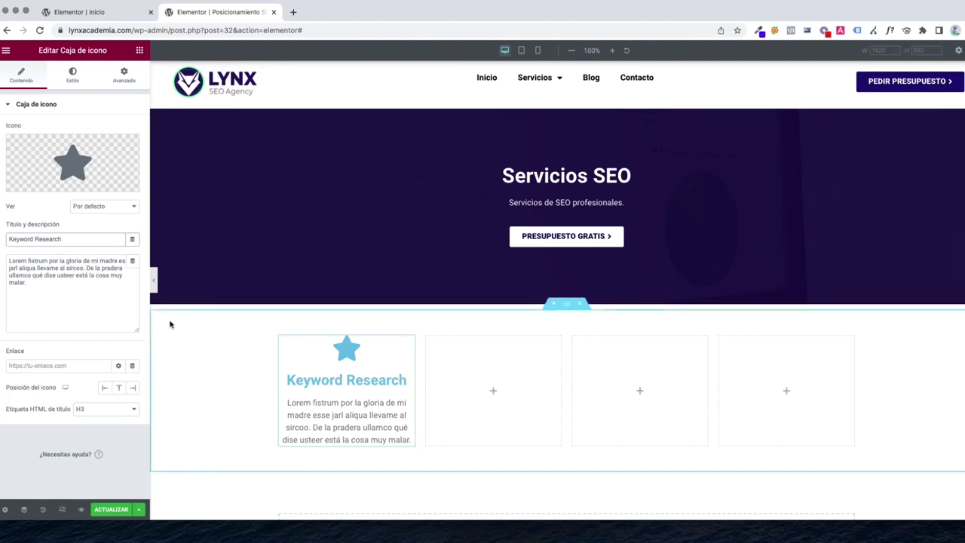
# Colour the icon box's star icon deep purple #1D0F57
pyautogui.click(77, 83)
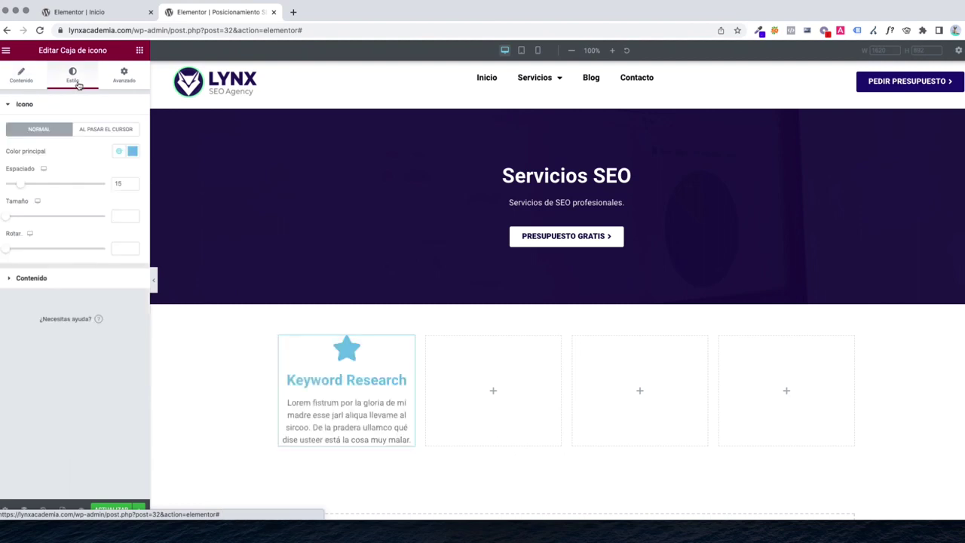
pyautogui.click(132, 151)
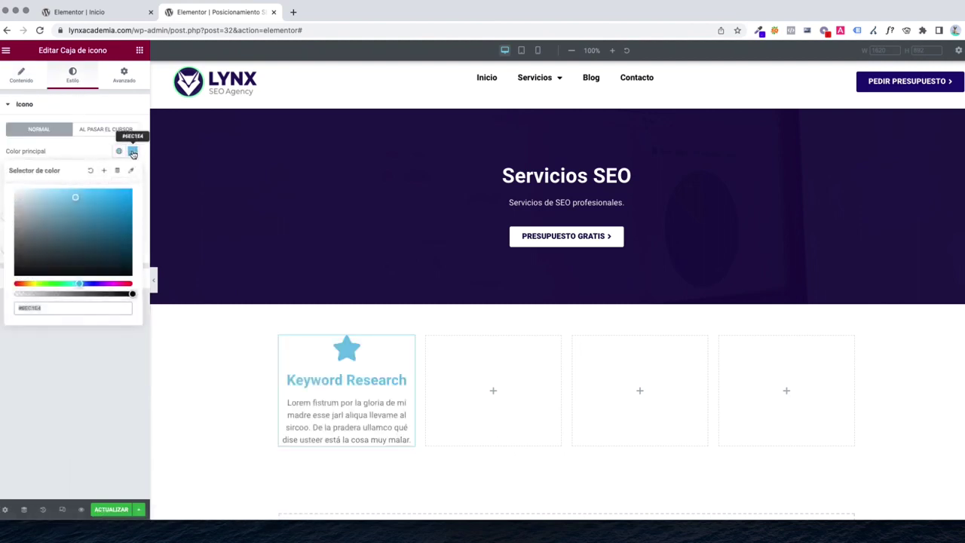
pyautogui.moveTo(95, 287); pyautogui.dragTo(99, 285)
pyautogui.moveTo(109, 239); pyautogui.dragTo(112, 247)
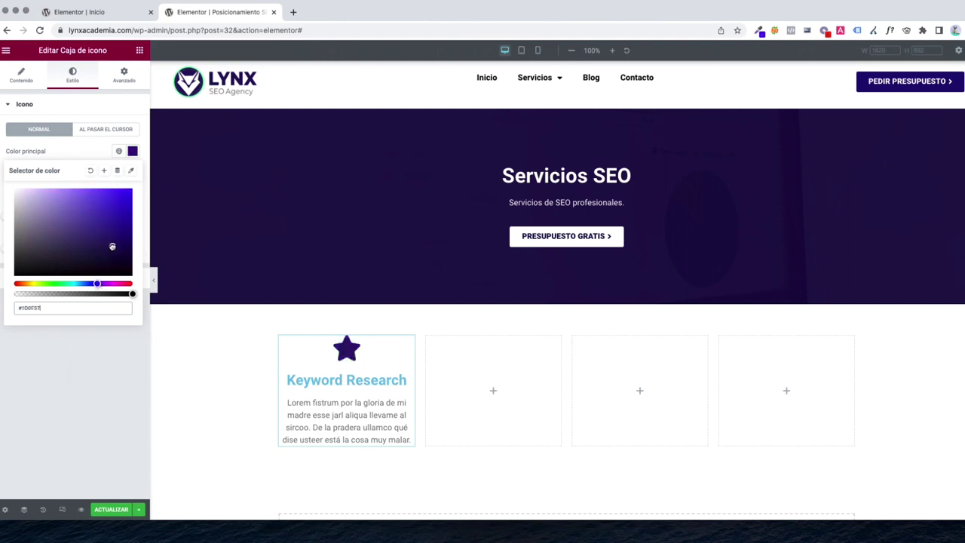
pyautogui.click(64, 157)
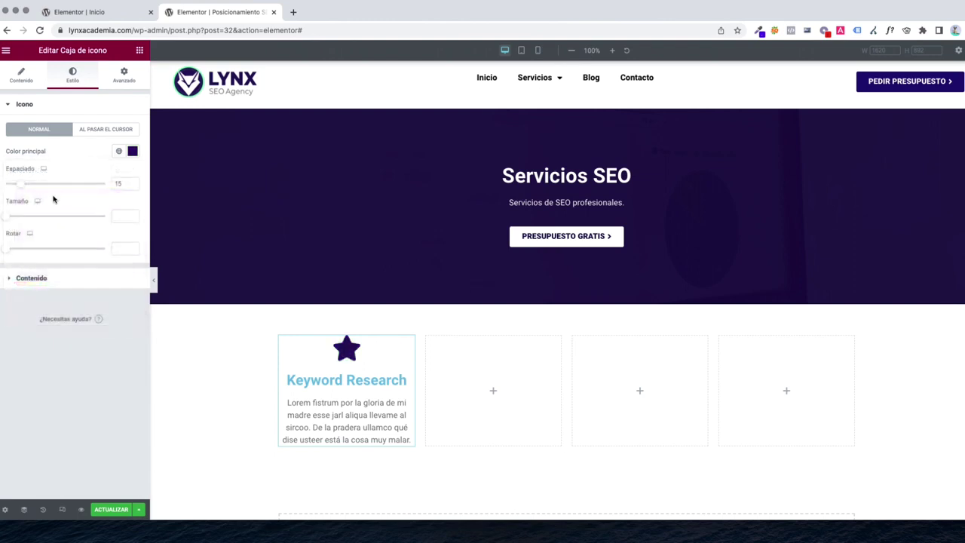
# Set the Keyword Research title colour to dark navy #0C0953
pyautogui.click(43, 279)
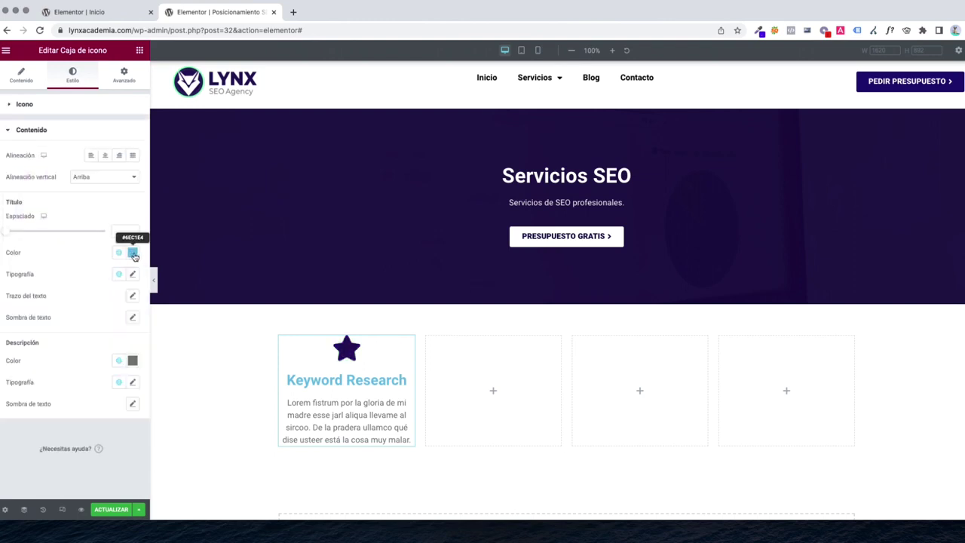
pyautogui.click(133, 253)
pyautogui.click(92, 386)
pyautogui.moveTo(118, 340); pyautogui.dragTo(119, 349)
pyautogui.click(81, 212)
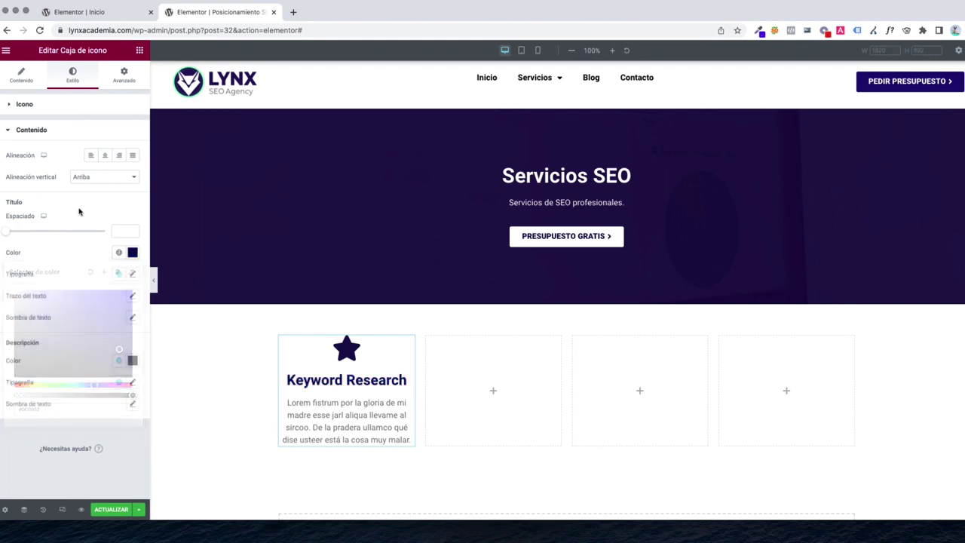
# Set the icon view to Apilados with a Círculo badge shape
pyautogui.click(24, 105)
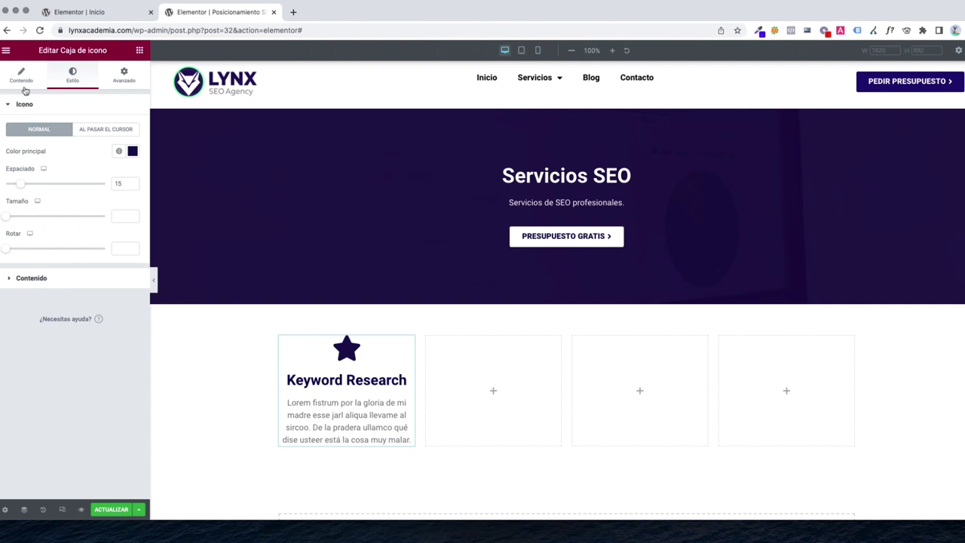
pyautogui.click(23, 78)
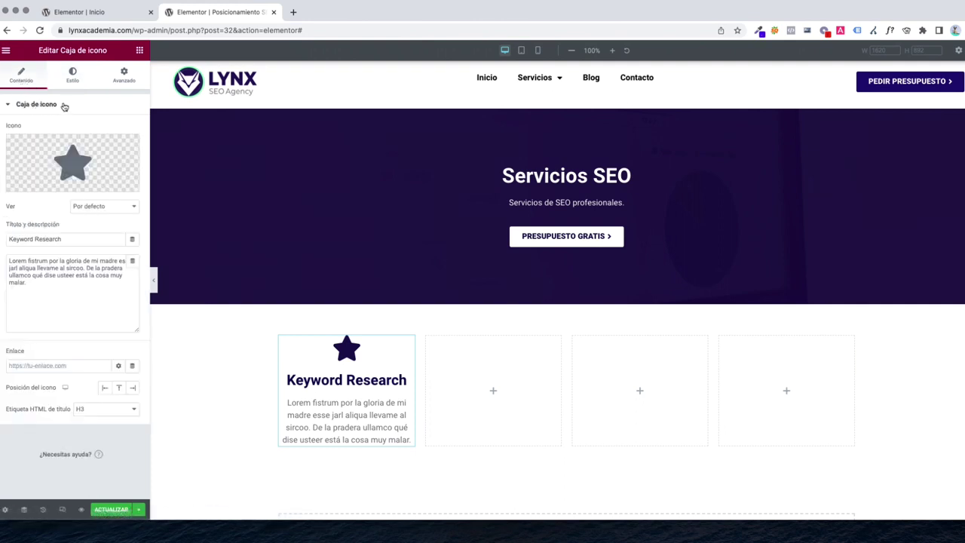
pyautogui.click(72, 75)
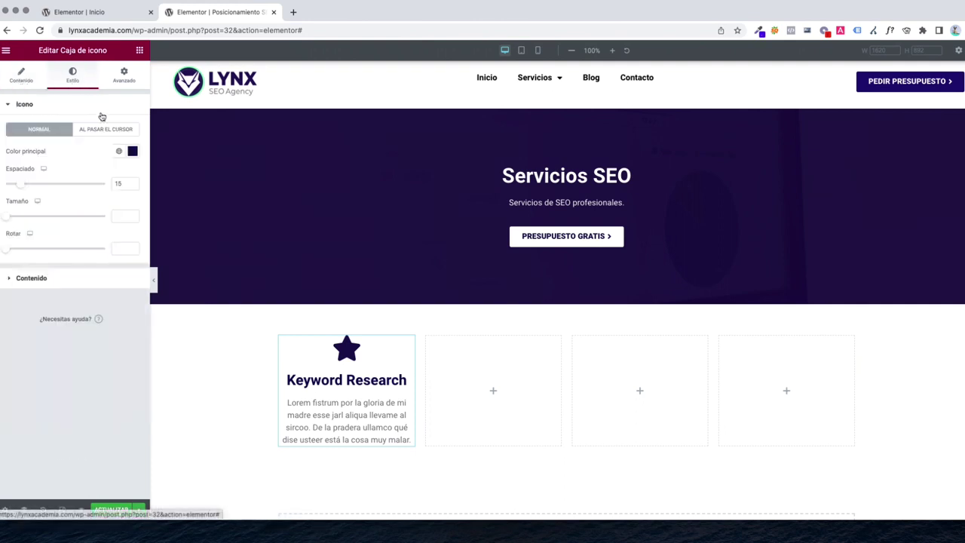
pyautogui.click(21, 75)
pyautogui.click(91, 206)
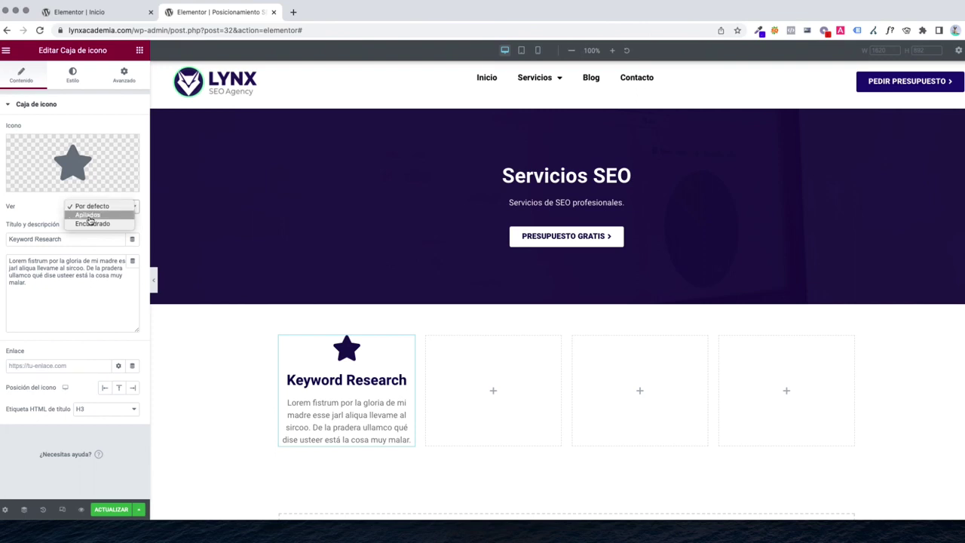
pyautogui.click(88, 215)
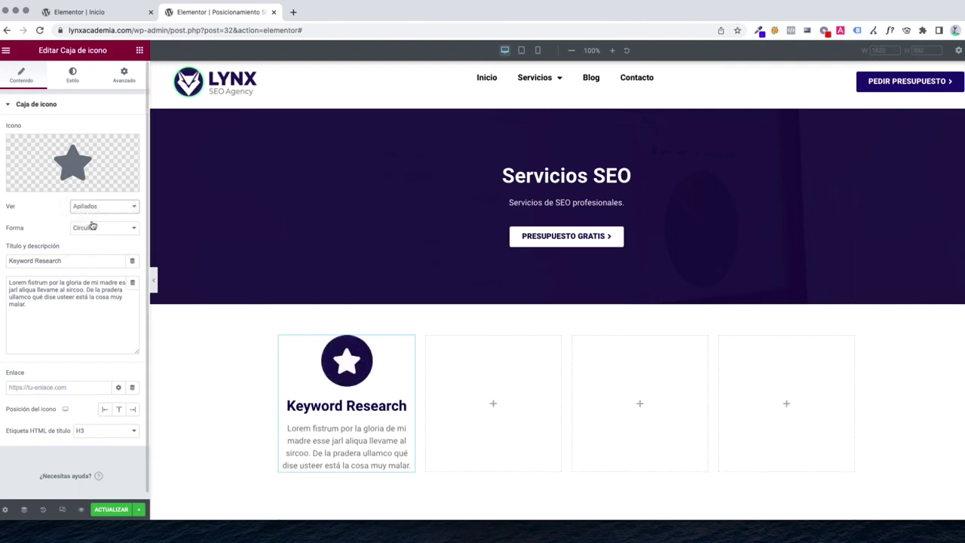
pyautogui.click(92, 226)
pyautogui.click(90, 237)
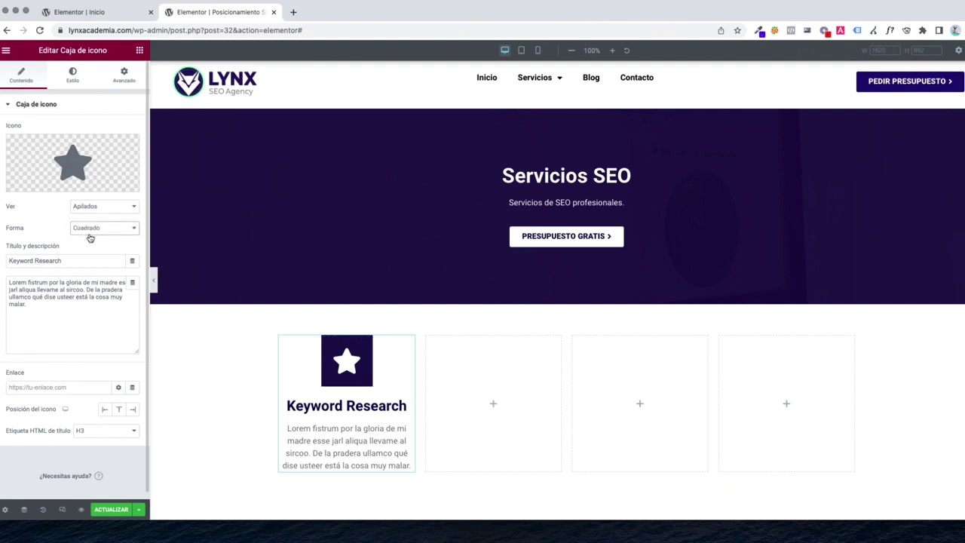
pyautogui.click(92, 228)
pyautogui.click(92, 219)
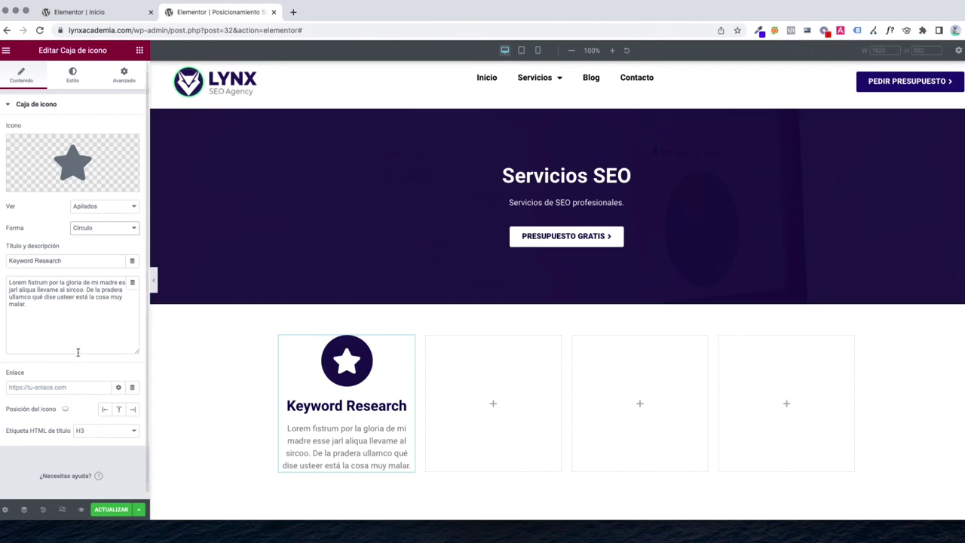
pyautogui.scroll(-1, 78, 353)
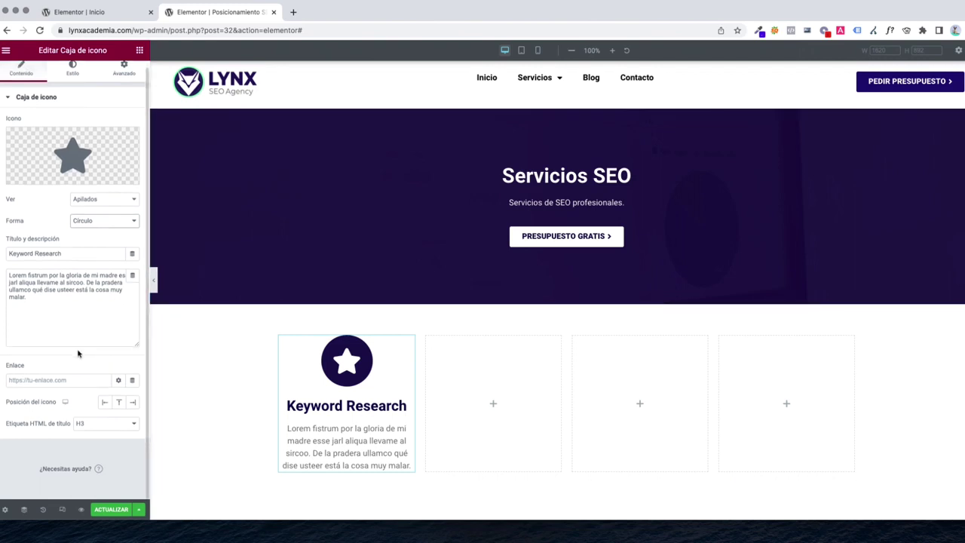
# Duplicate the Keyword Research box into the second column and title it 'Auditoria SEO'
pyautogui.rightClick(363, 366)
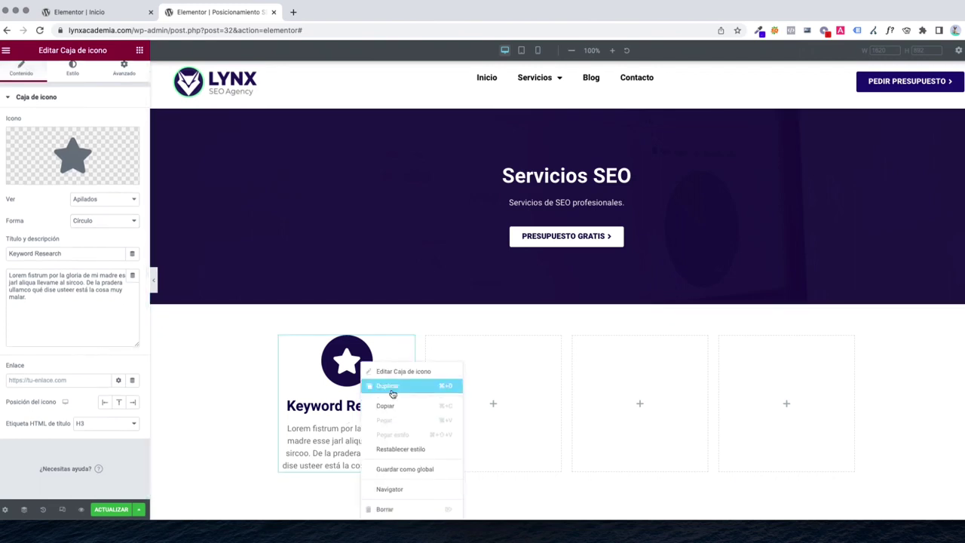
pyautogui.click(392, 388)
pyautogui.scroll(-2, 382, 497)
pyautogui.moveTo(412, 437); pyautogui.dragTo(498, 320)
pyautogui.tripleClick(65, 260)
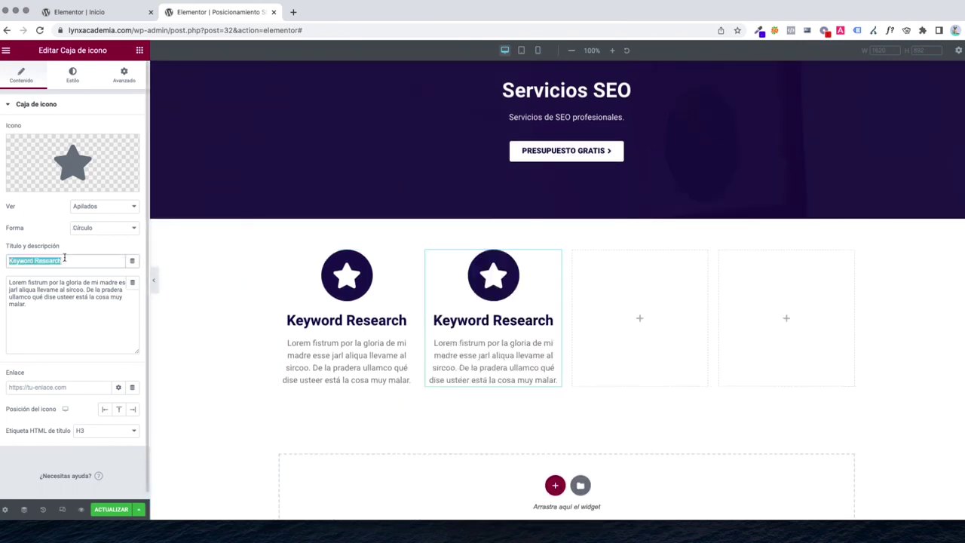
pyautogui.write('Auditoria SEO')
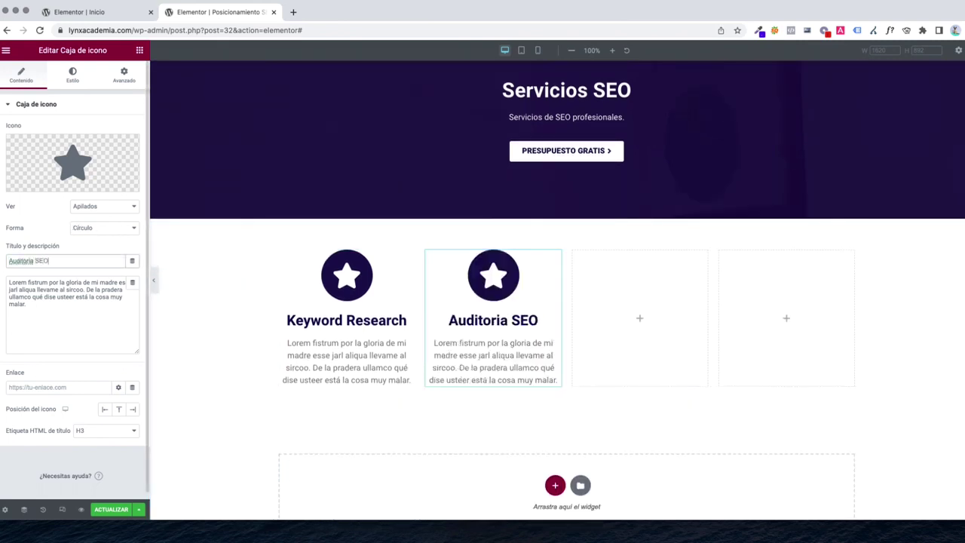
# Copy the box into the third column and title it 'Mentalidad Lynx'
pyautogui.rightClick(488, 351)
pyautogui.click(521, 372)
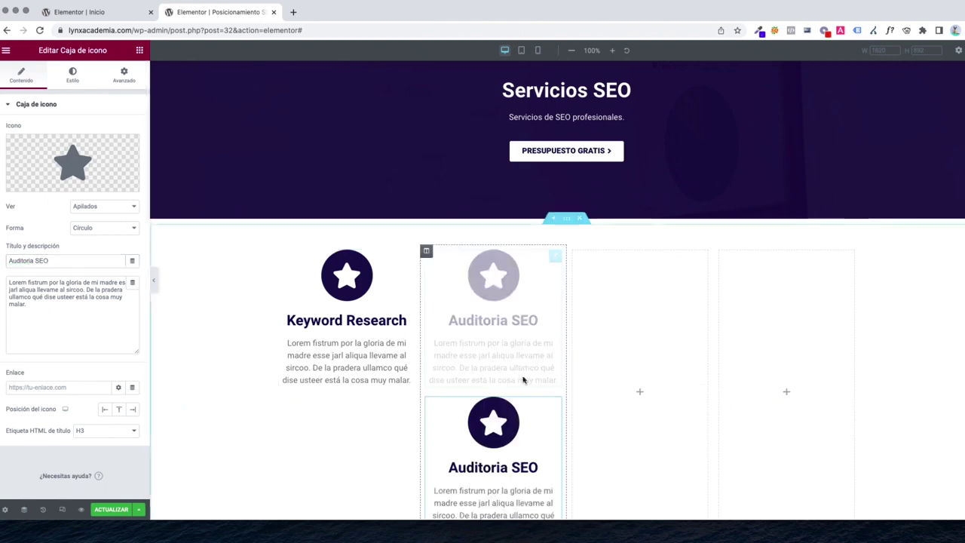
pyautogui.moveTo(556, 405); pyautogui.dragTo(645, 322)
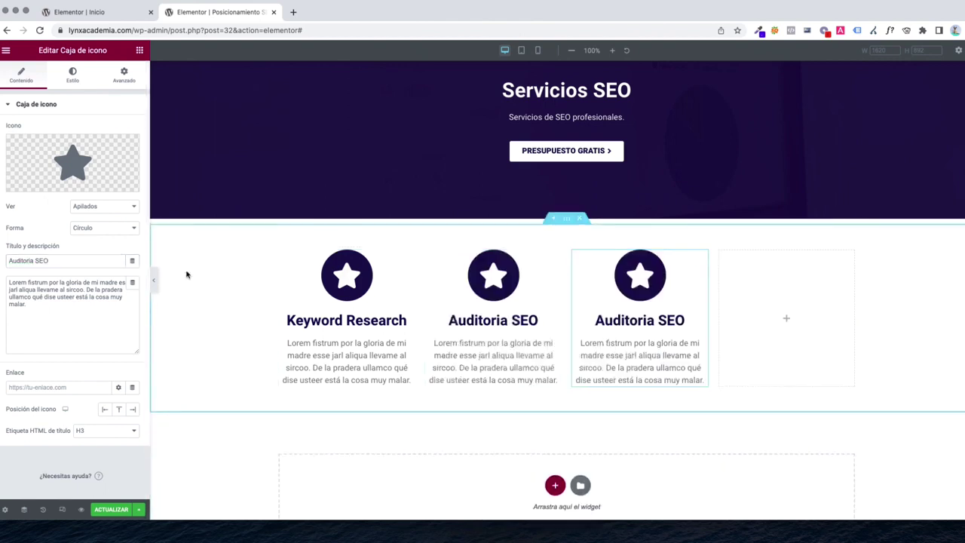
pyautogui.tripleClick(58, 262)
pyautogui.write('M')
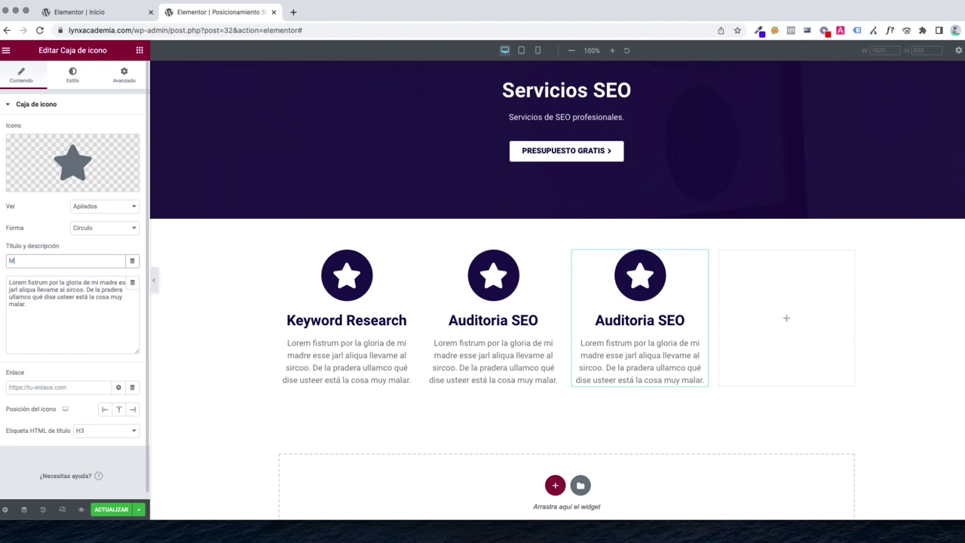
pyautogui.write('entalidad Lynx')
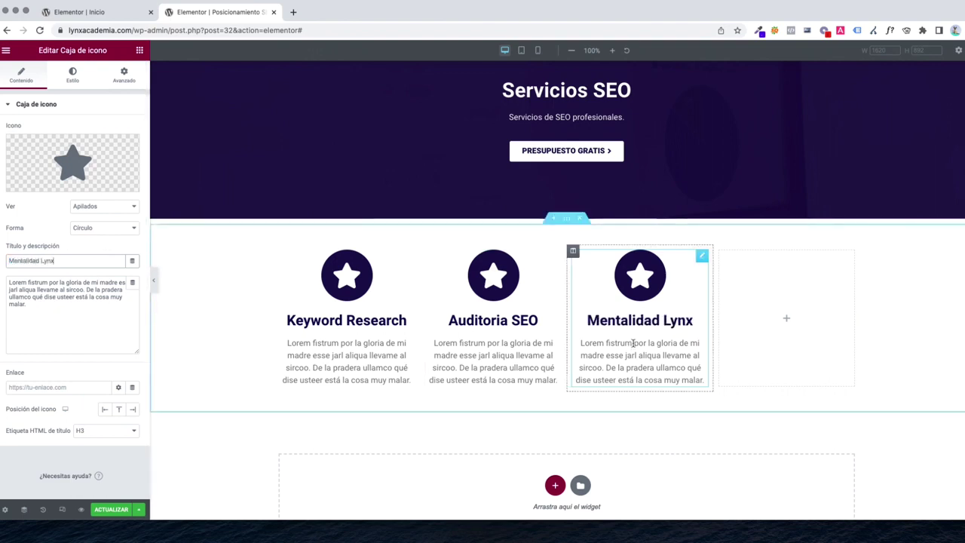
# Copy the box into the fourth column and title it 'Contenidos'
pyautogui.rightClick(636, 345)
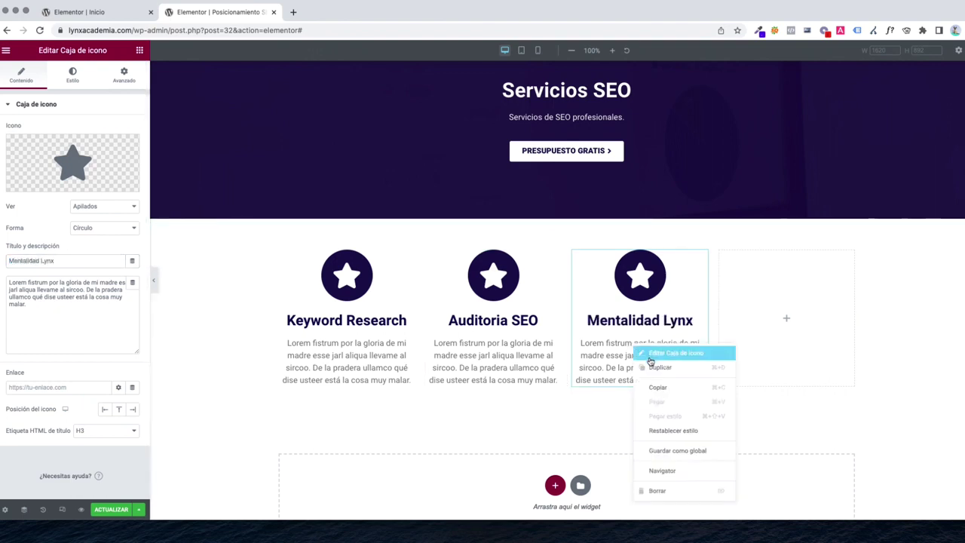
pyautogui.click(656, 364)
pyautogui.moveTo(701, 408); pyautogui.dragTo(792, 324)
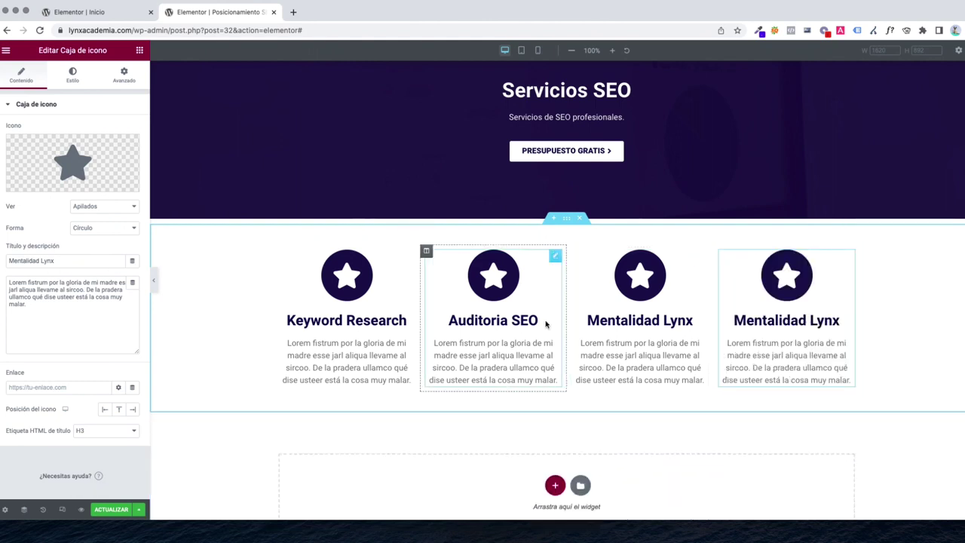
pyautogui.tripleClick(74, 260)
pyautogui.write('Reda')
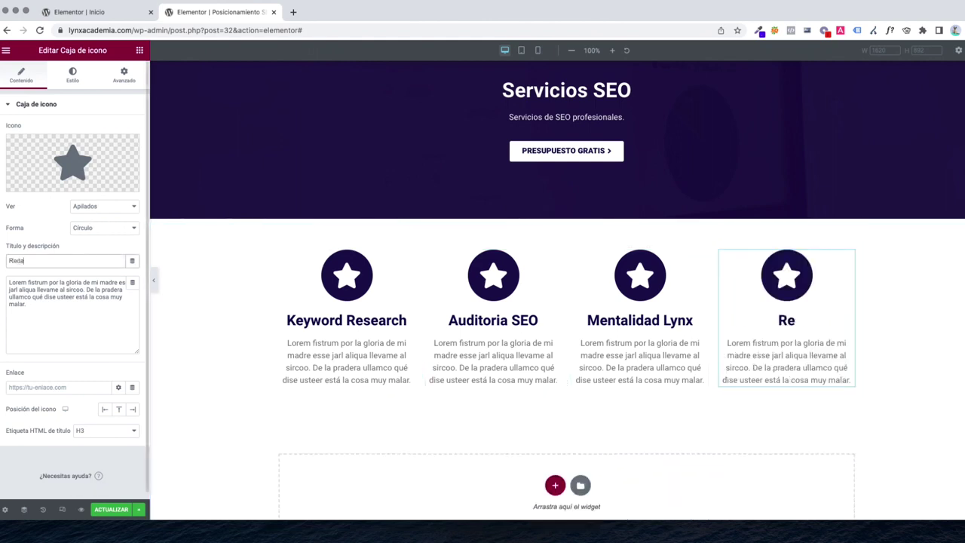
pyautogui.write('cción de')
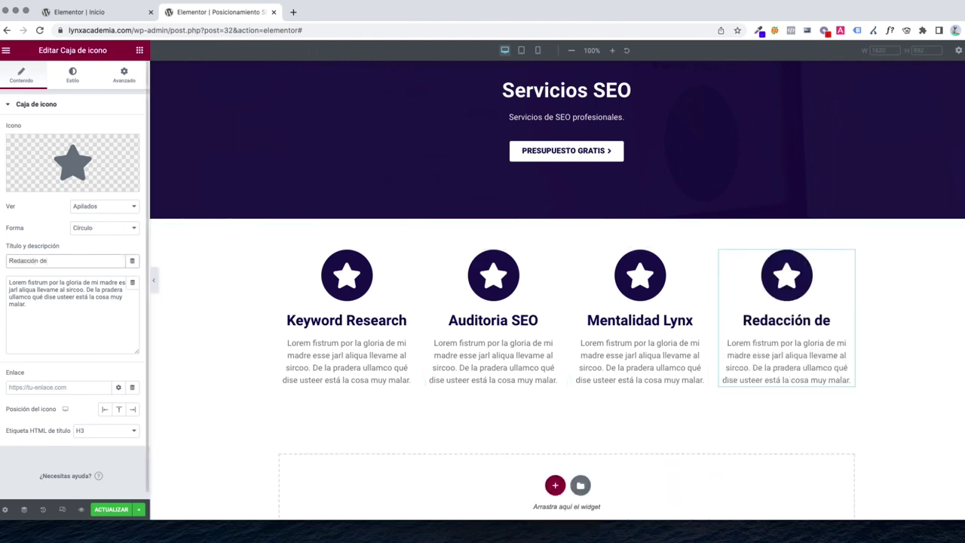
pyautogui.press('super+a')
pyautogui.write('Contenidos')
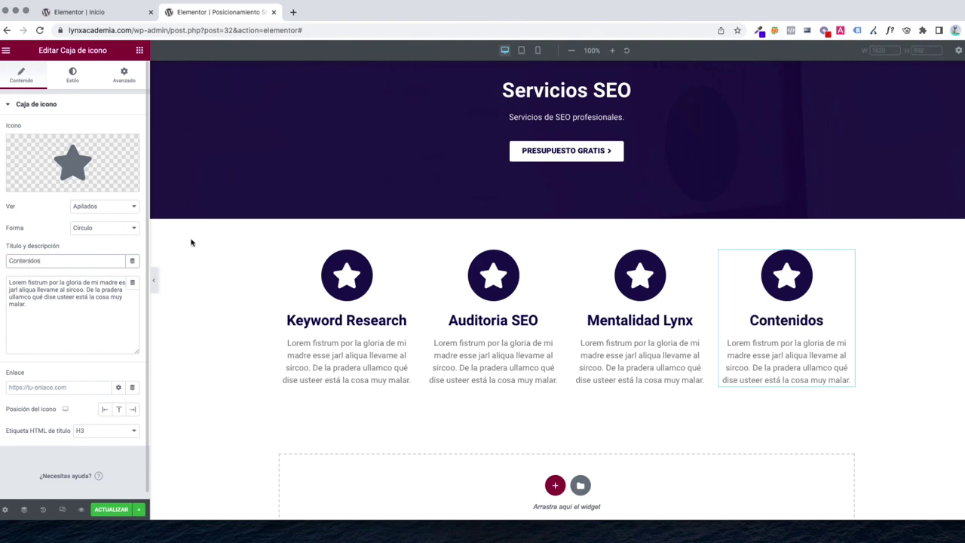
# Give the Keyword Research box a pen icon from a 'pen' search
pyautogui.click(341, 280)
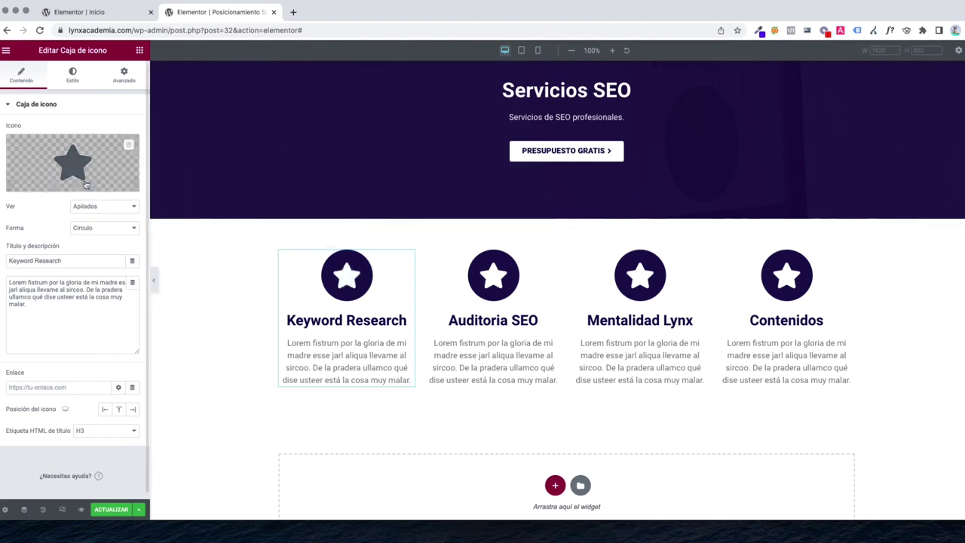
pyautogui.click(60, 187)
pyautogui.write('pen')
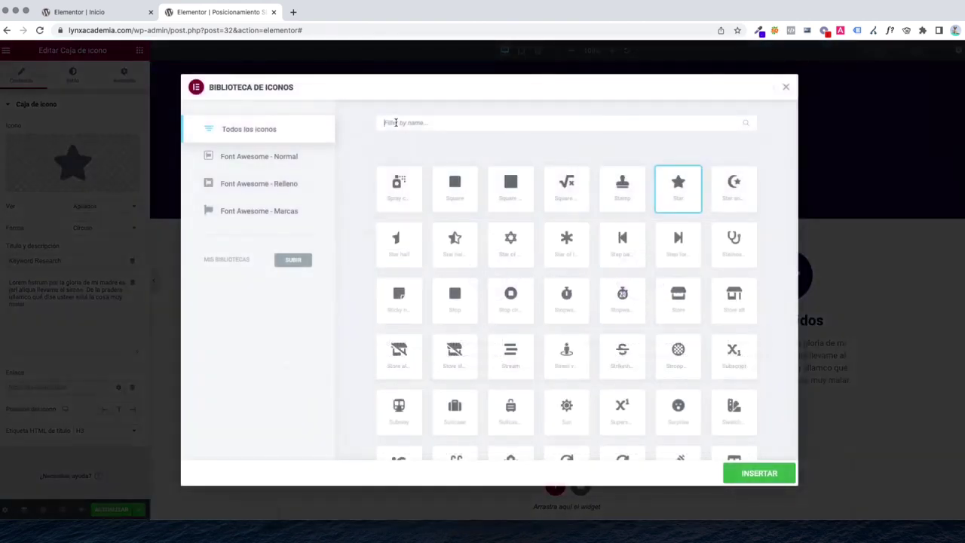
pyautogui.click(620, 249)
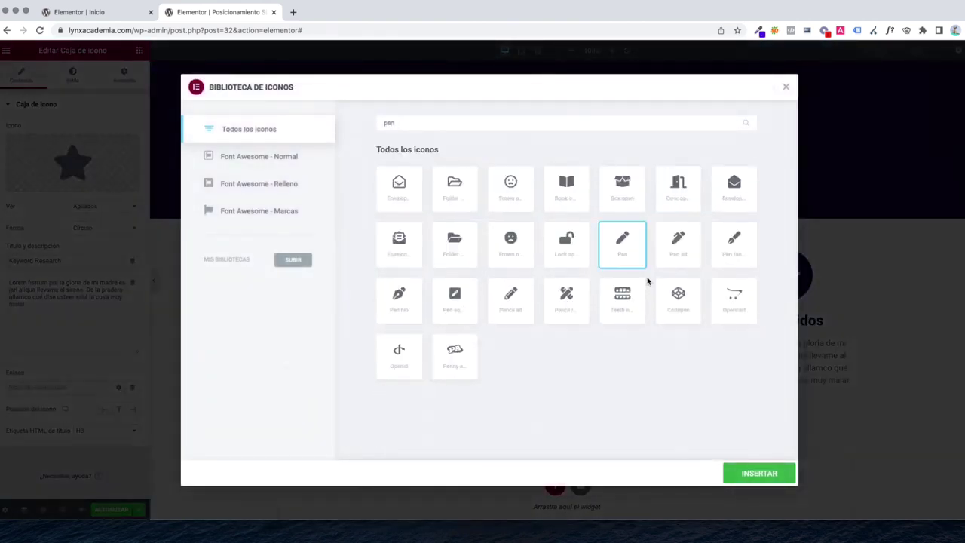
pyautogui.click(758, 473)
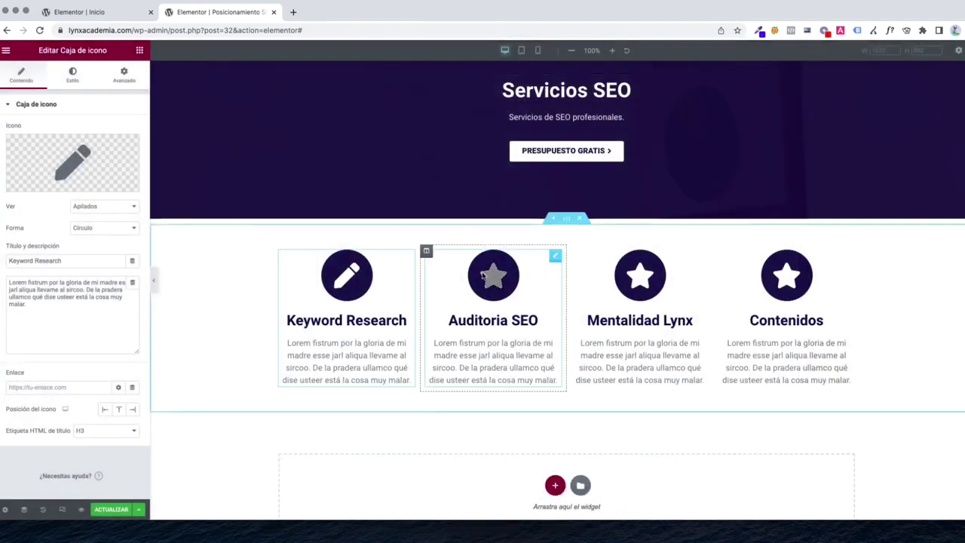
# Give the Auditoria SEO box an open-book icon found by searching 'book'
pyautogui.click(490, 349)
pyautogui.click(51, 190)
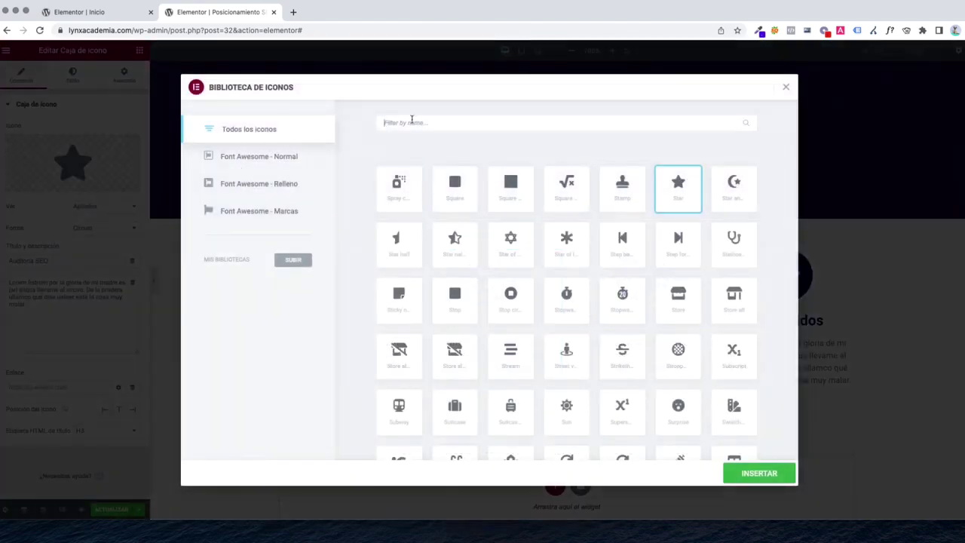
pyautogui.click(411, 122)
pyautogui.write('ana')
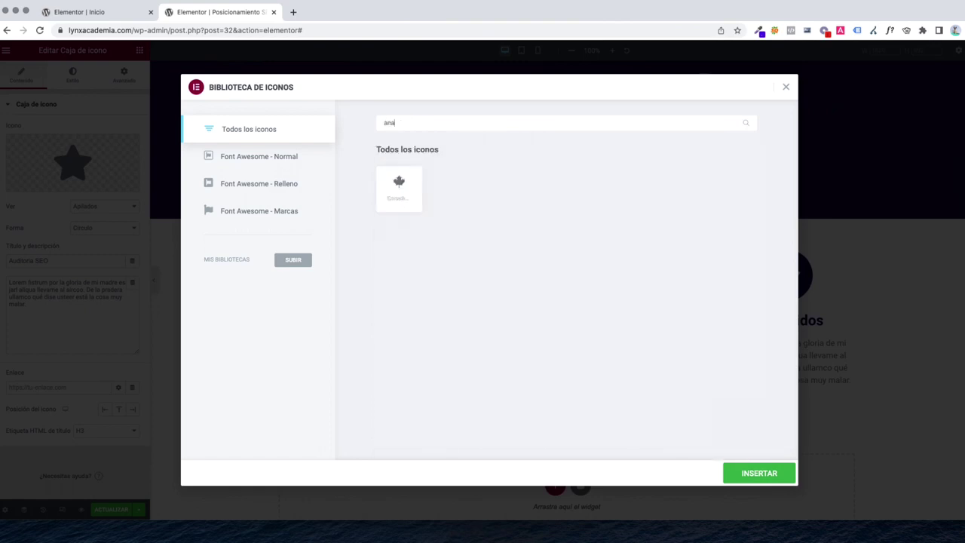
pyautogui.press('BackSpace')
pyautogui.press('BackSpace')
pyautogui.press('BackSpace')
pyautogui.write('book')
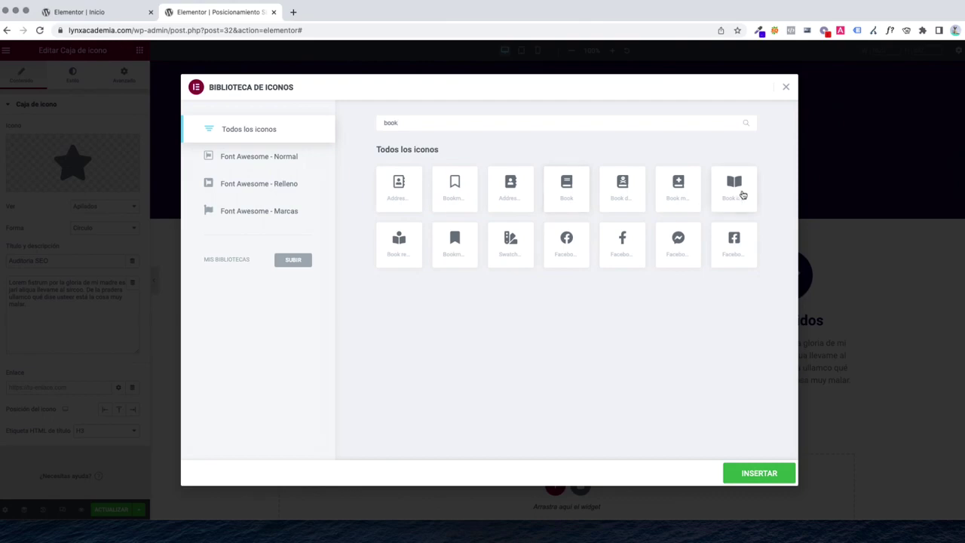
pyautogui.click(742, 194)
pyautogui.click(756, 476)
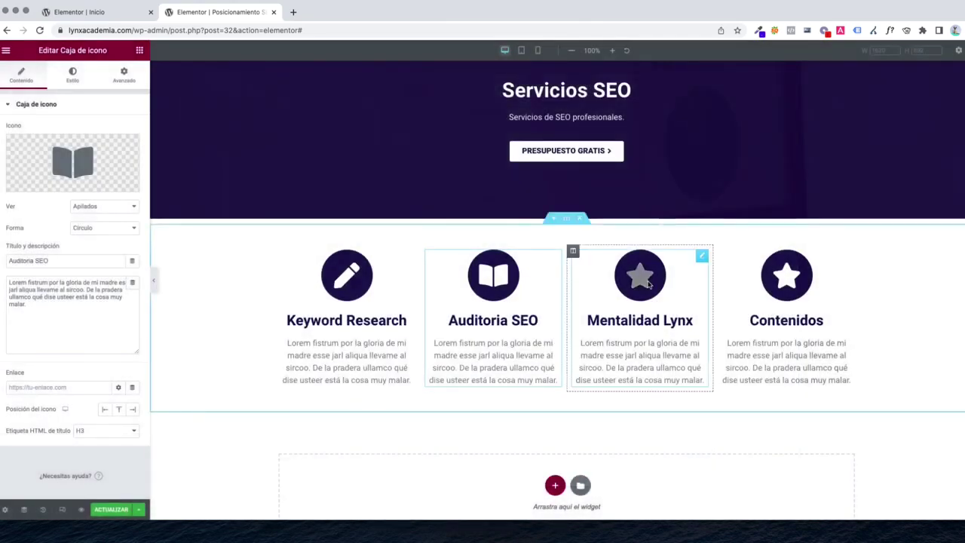
# Give the Mentalidad Lynx box the circle arrow-up icon found by searching 'up'
pyautogui.click(640, 277)
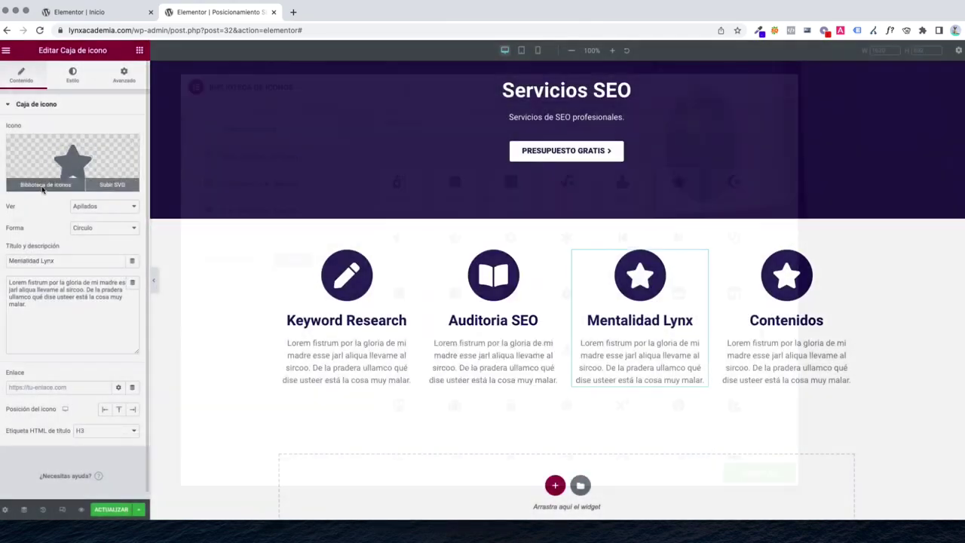
pyautogui.click(42, 184)
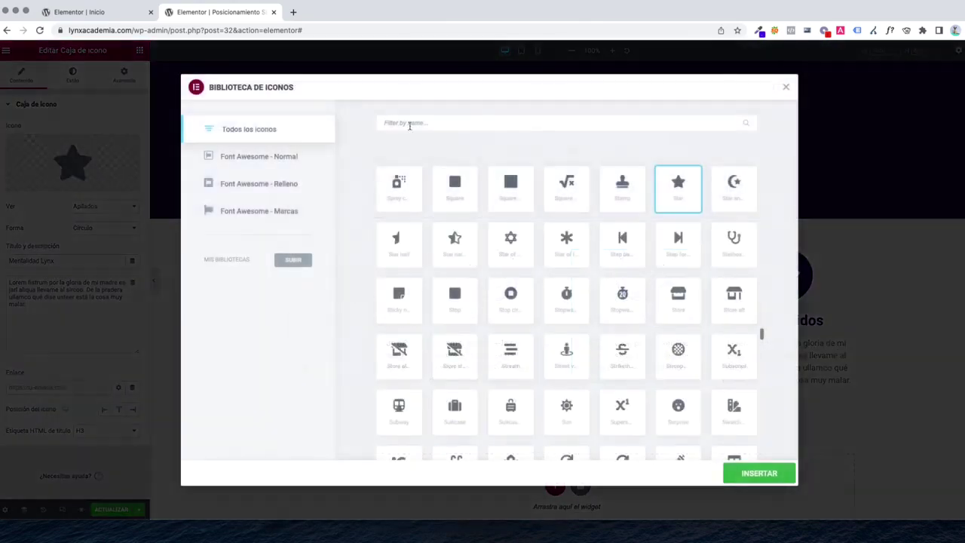
pyautogui.write('lynx')
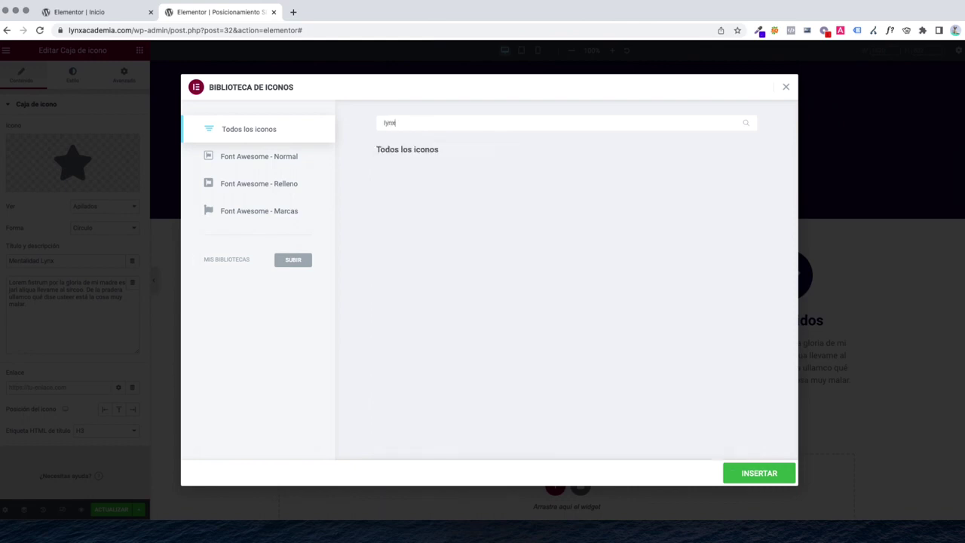
pyautogui.press('BackSpace')
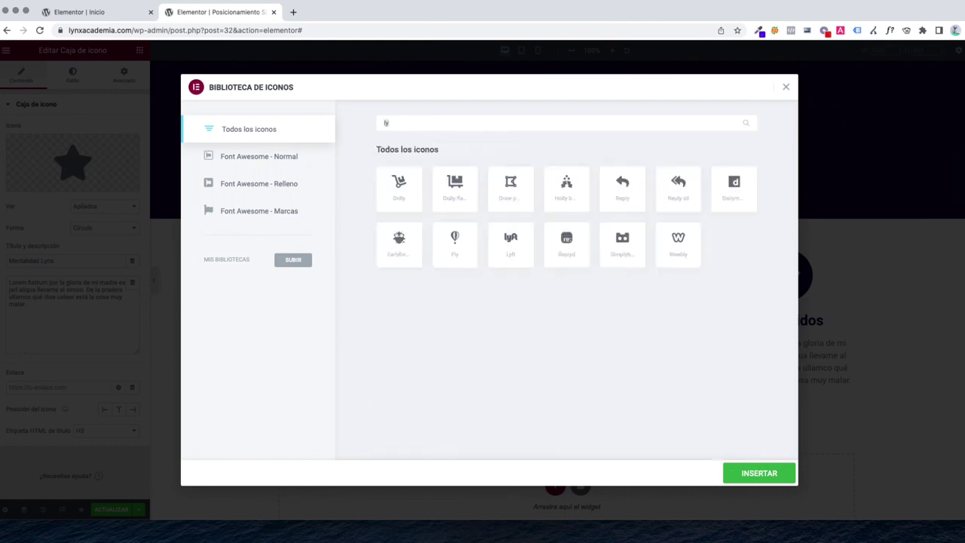
pyautogui.press('BackSpace')
pyautogui.press('BackSpace')
pyautogui.write('sel')
pyautogui.press('BackSpace')
pyautogui.press('BackSpace')
pyautogui.press('BackSpace')
pyautogui.write('up')
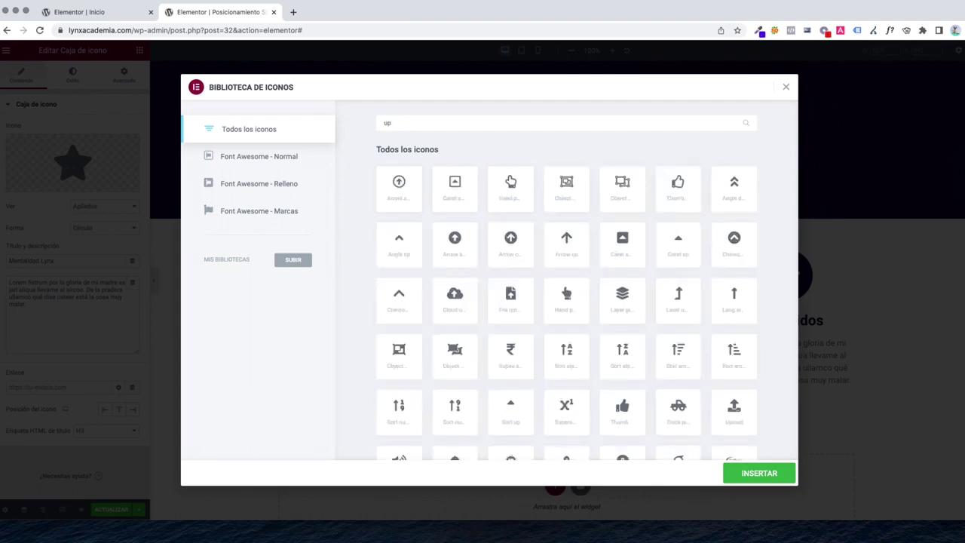
pyautogui.click(404, 191)
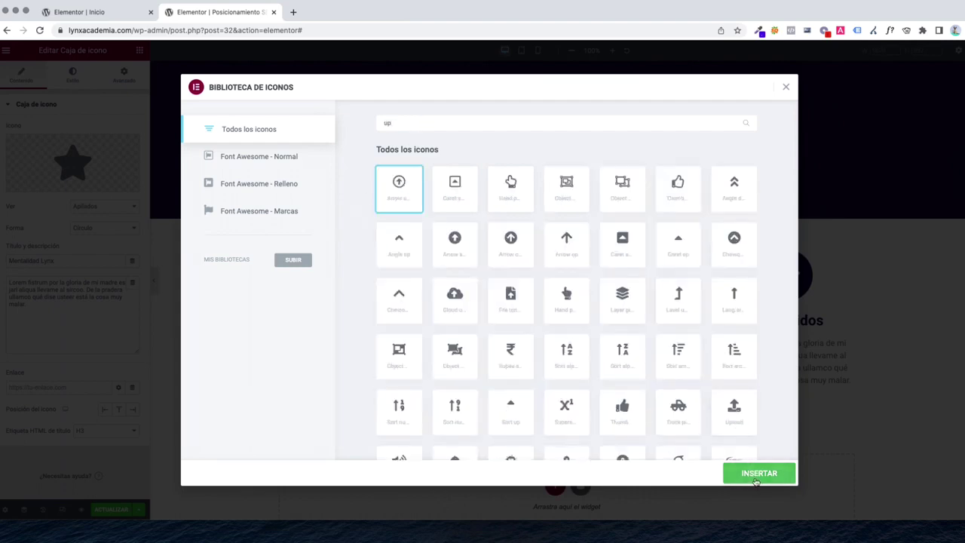
pyautogui.click(754, 478)
# Give the Contenidos box the Pen nib icon found by searching 'pen'
pyautogui.click(786, 301)
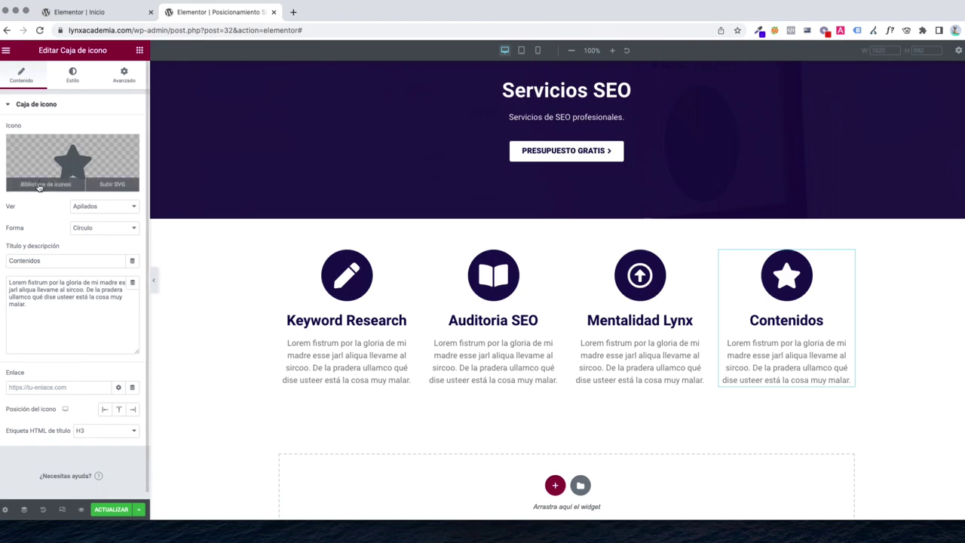
pyautogui.click(39, 188)
pyautogui.click(409, 121)
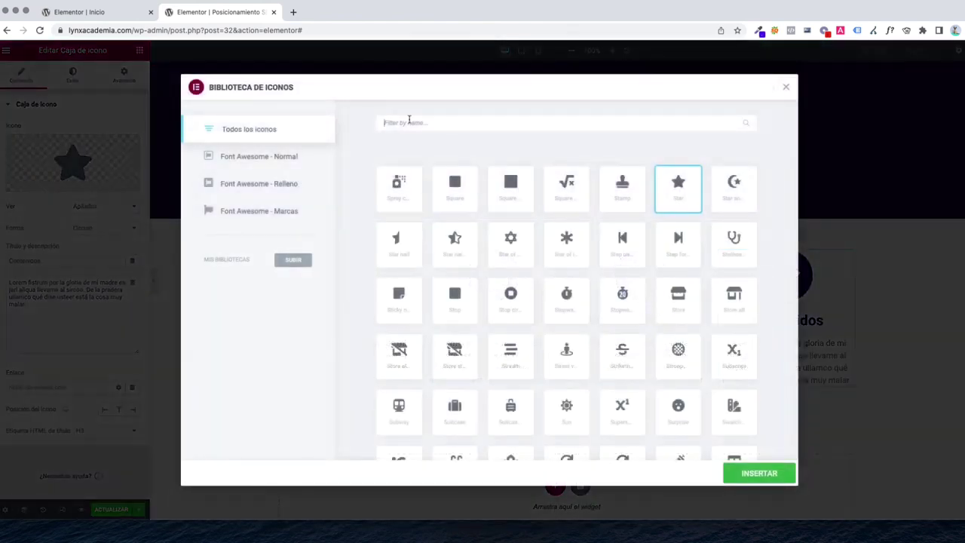
pyautogui.scroll(-20, 524, 366)
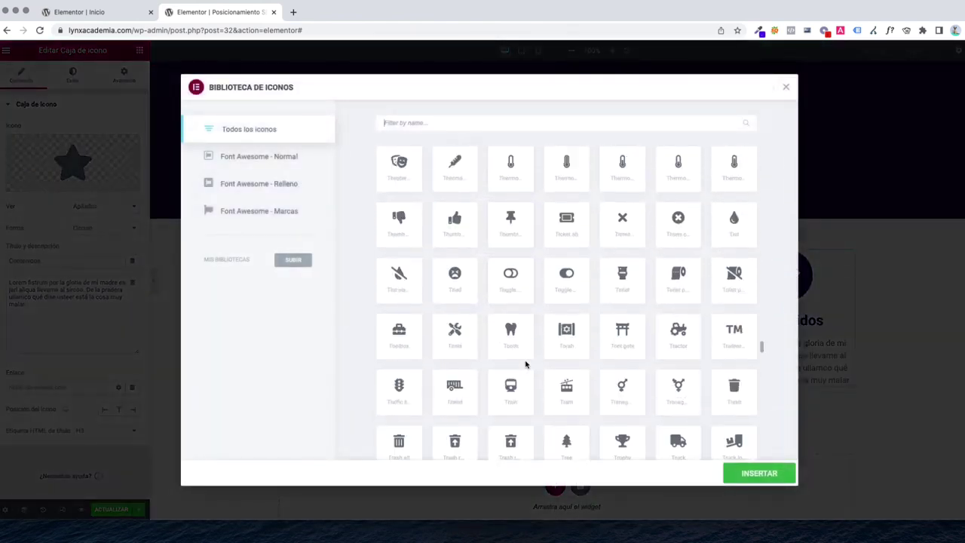
pyautogui.scroll(10, 523, 367)
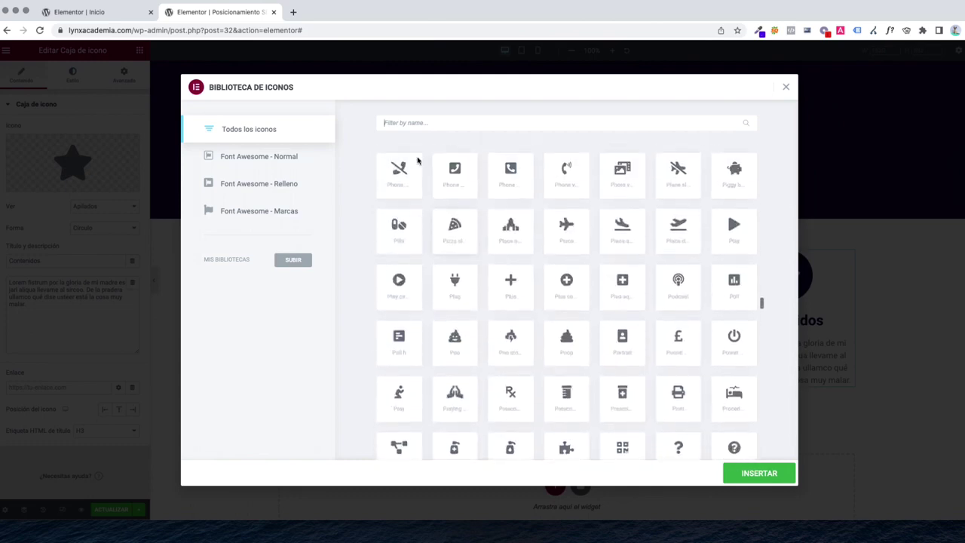
pyautogui.scroll(5, 439, 179)
pyautogui.write('pen')
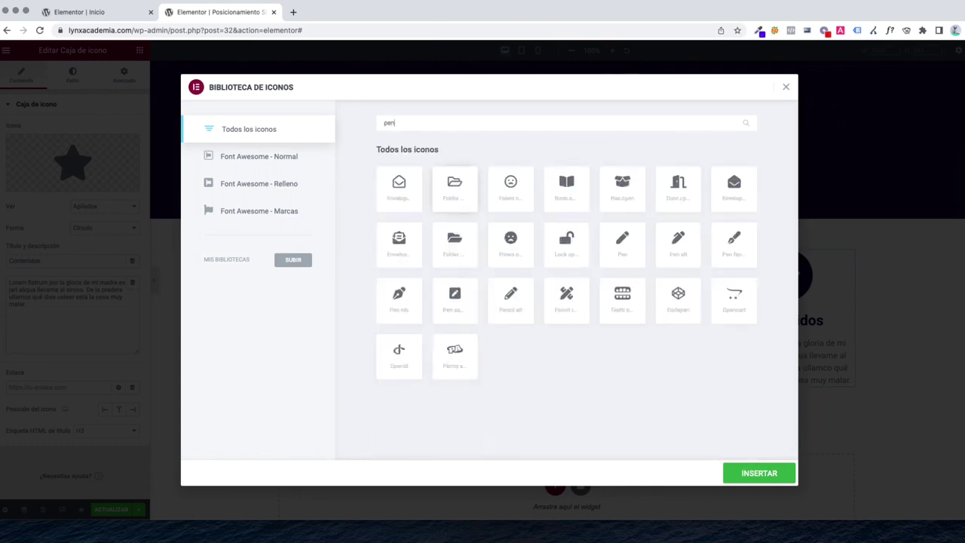
pyautogui.click(412, 309)
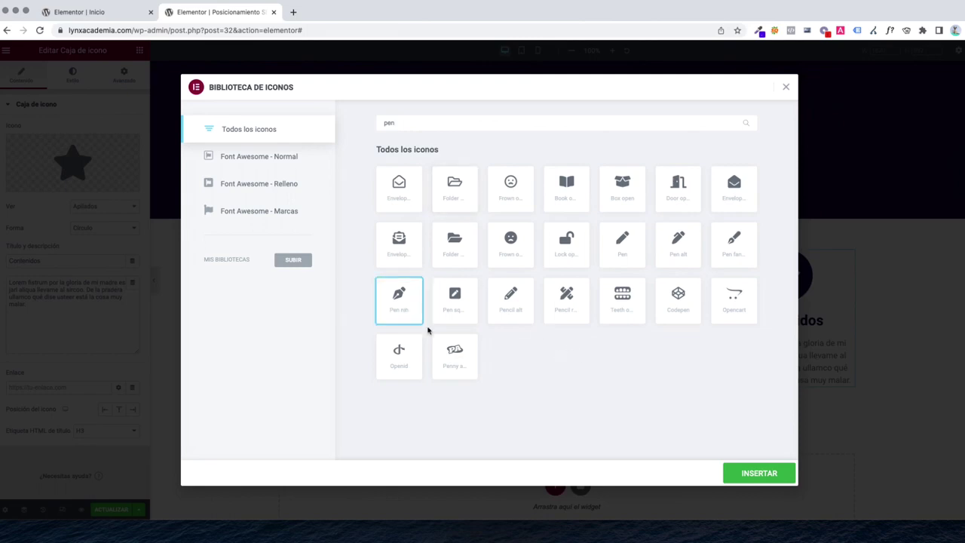
pyautogui.click(739, 474)
pyautogui.scroll(-1, 594, 327)
pyautogui.scroll(3, 574, 326)
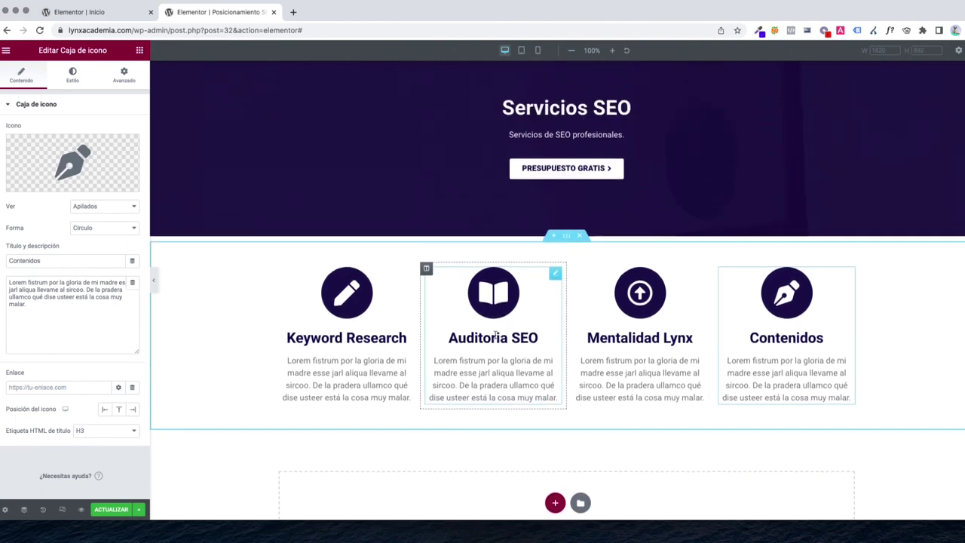
pyautogui.click(111, 509)
pyautogui.scroll(-2, 565, 346)
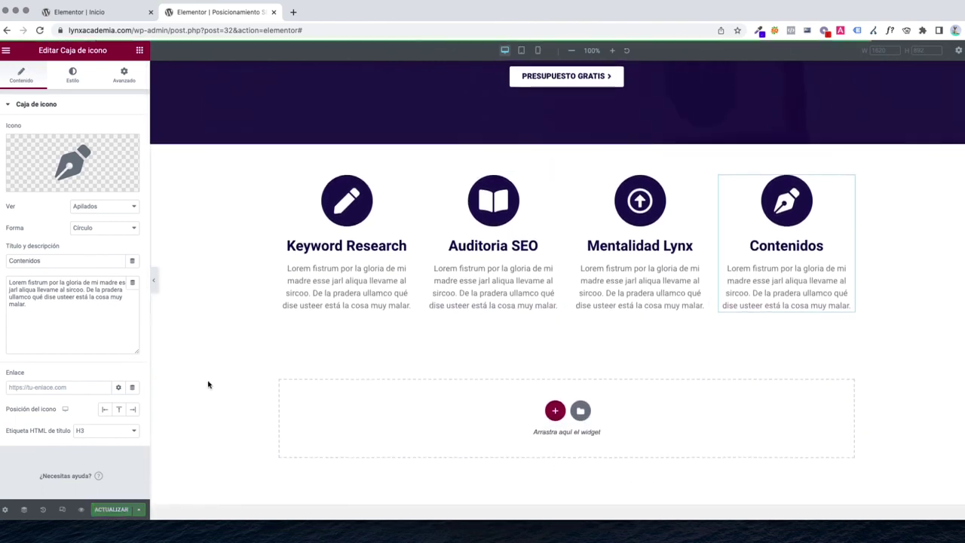
# Add a new two-column section below the four icon boxes
pyautogui.click(140, 50)
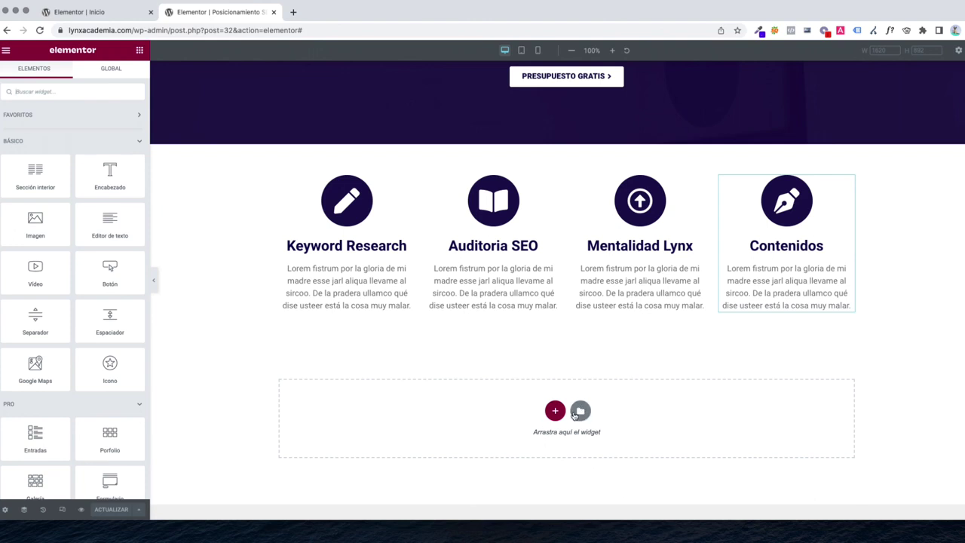
pyautogui.scroll(-1, 560, 417)
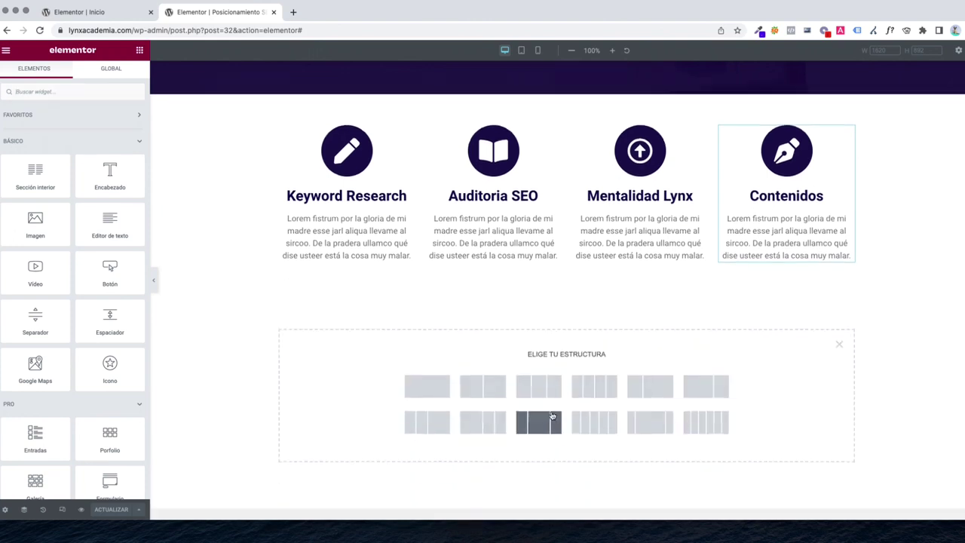
pyautogui.click(477, 388)
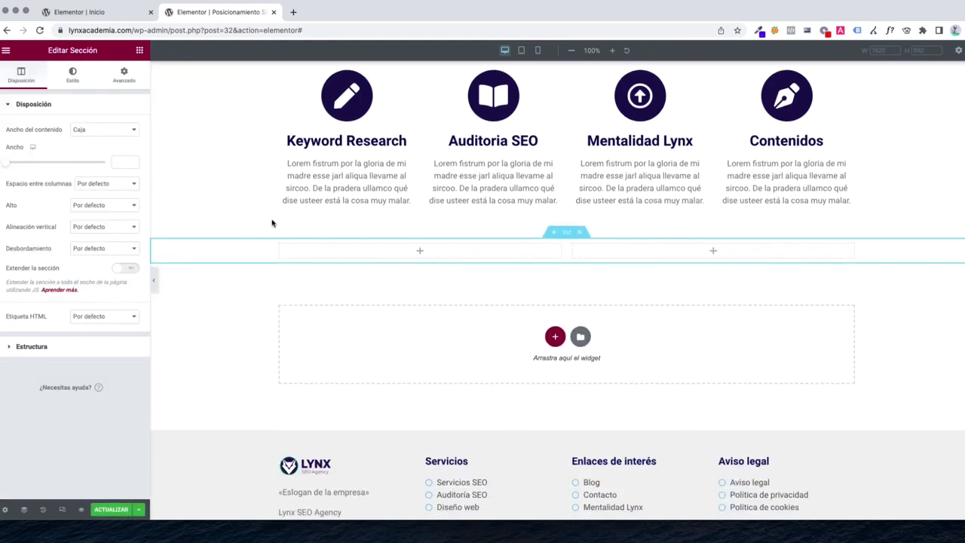
pyautogui.click(140, 51)
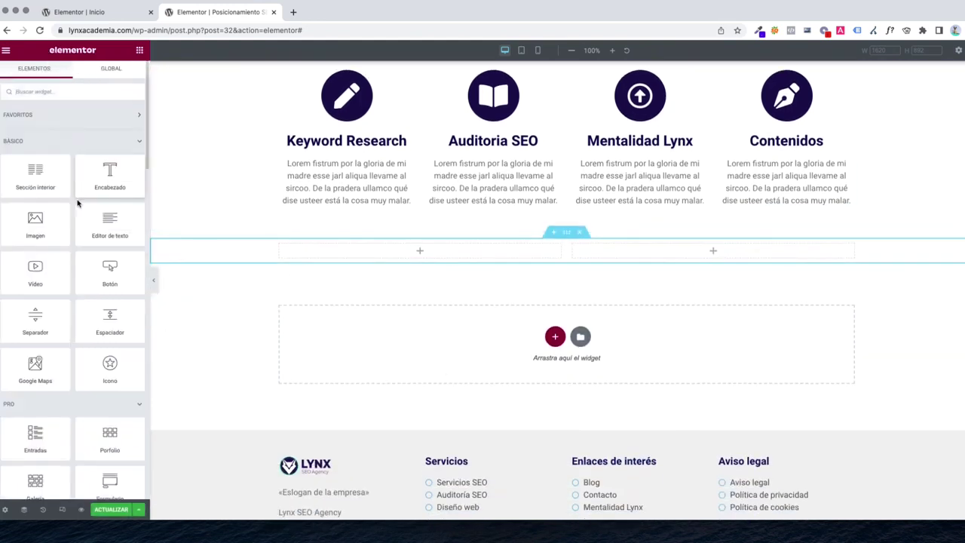
pyautogui.scroll(-10, 76, 212)
pyautogui.scroll(-1, 74, 217)
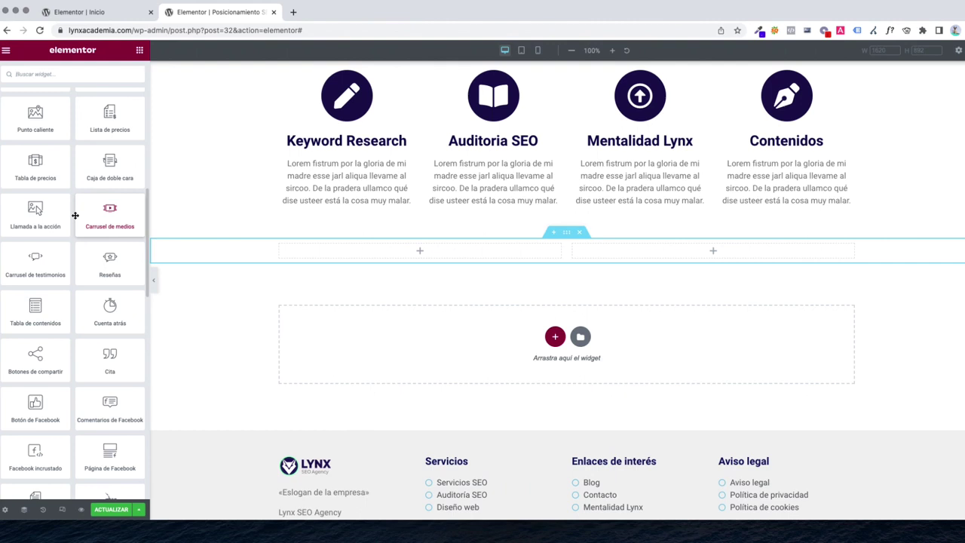
pyautogui.scroll(5, 74, 216)
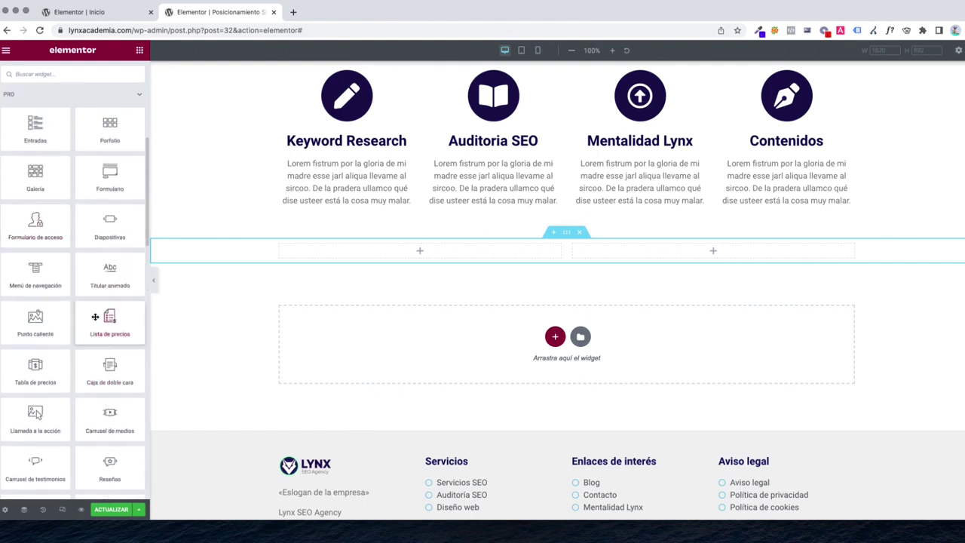
# Delete the section's right column with Borrar, leaving a single column
pyautogui.moveTo(34, 371); pyautogui.dragTo(575, 246)
pyautogui.rightClick(576, 247)
pyautogui.click(599, 391)
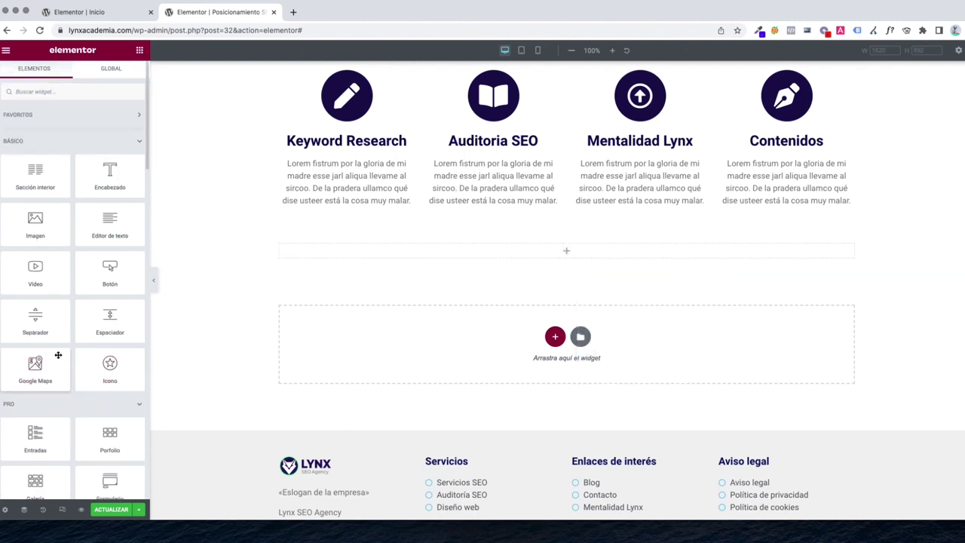
pyautogui.scroll(-10, 72, 391)
pyautogui.scroll(-7, 72, 390)
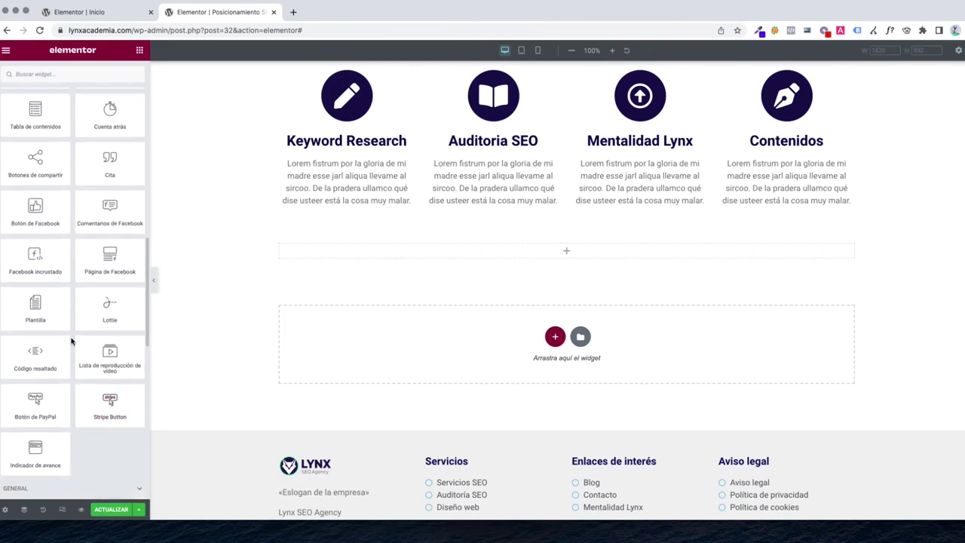
pyautogui.scroll(-8, 73, 358)
pyautogui.scroll(-6, 72, 353)
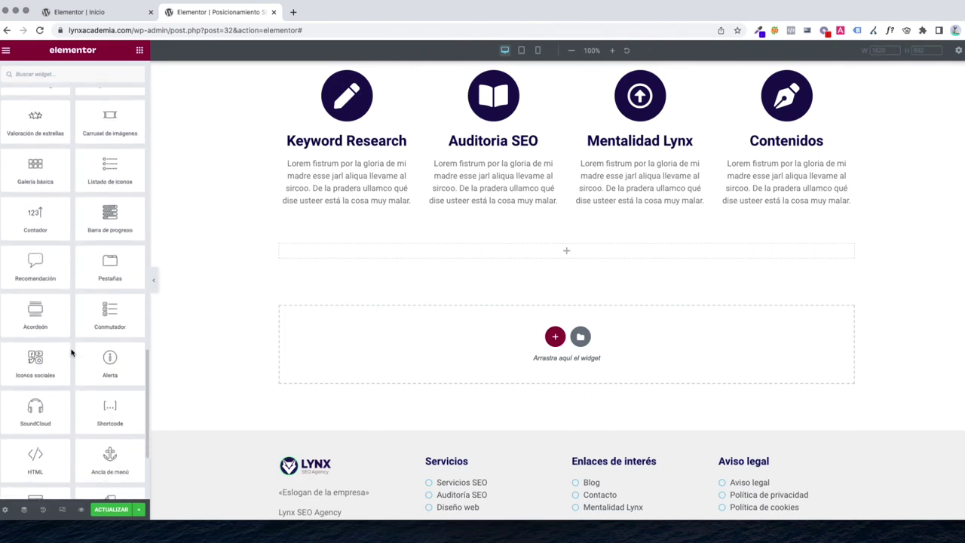
pyautogui.scroll(15, 72, 352)
# Search widgets for 'prec' and drop a Tabla de precios into the section
pyautogui.click(36, 73)
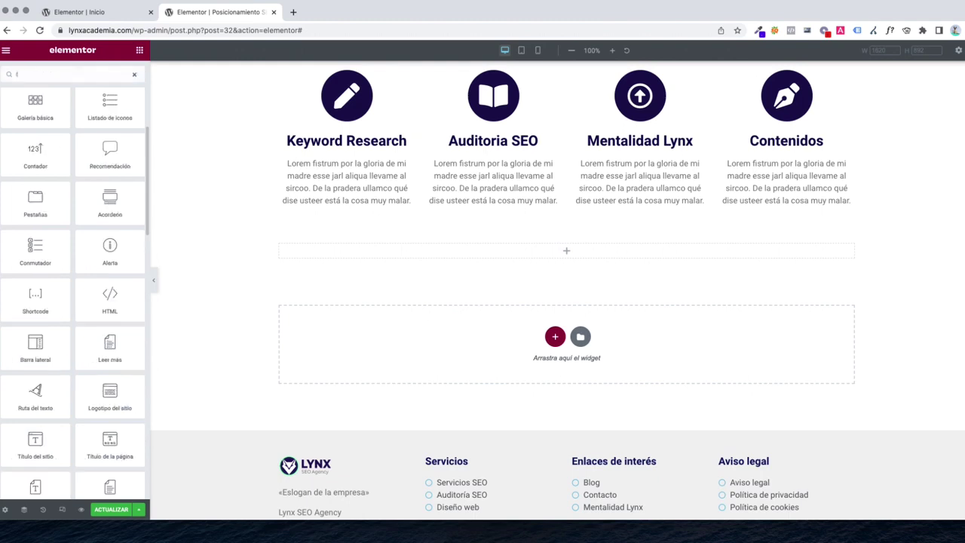
pyautogui.write('com')
pyautogui.press('BackSpace')
pyautogui.press('BackSpace')
pyautogui.press('BackSpace')
pyautogui.write('prec')
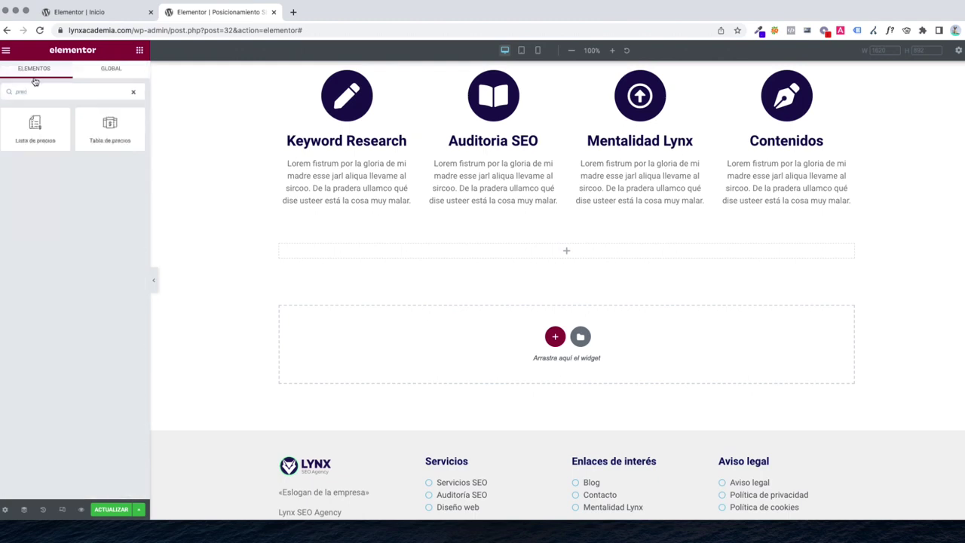
pyautogui.moveTo(110, 127); pyautogui.dragTo(593, 249)
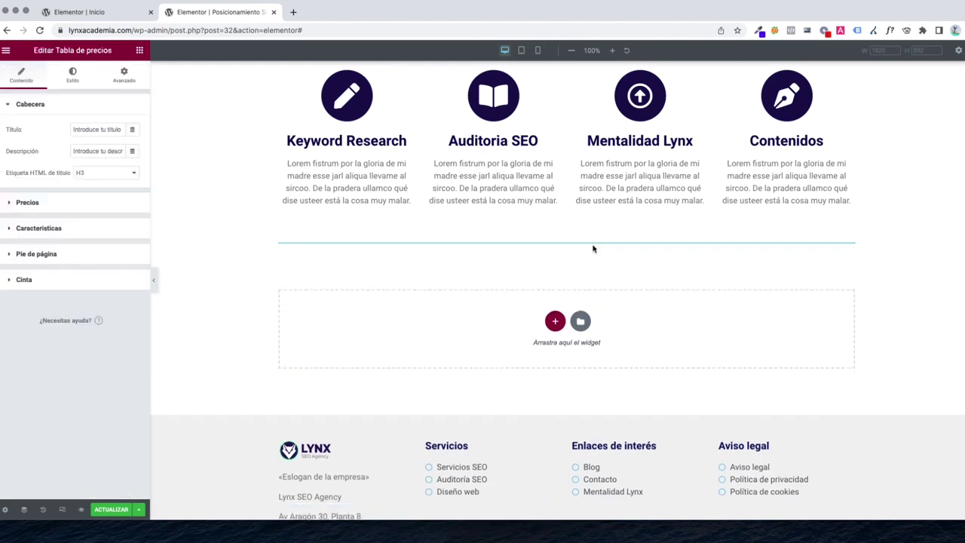
# Replace the pricing table's placeholder Título with 'Servicios SEO standard'
pyautogui.scroll(-4, 584, 279)
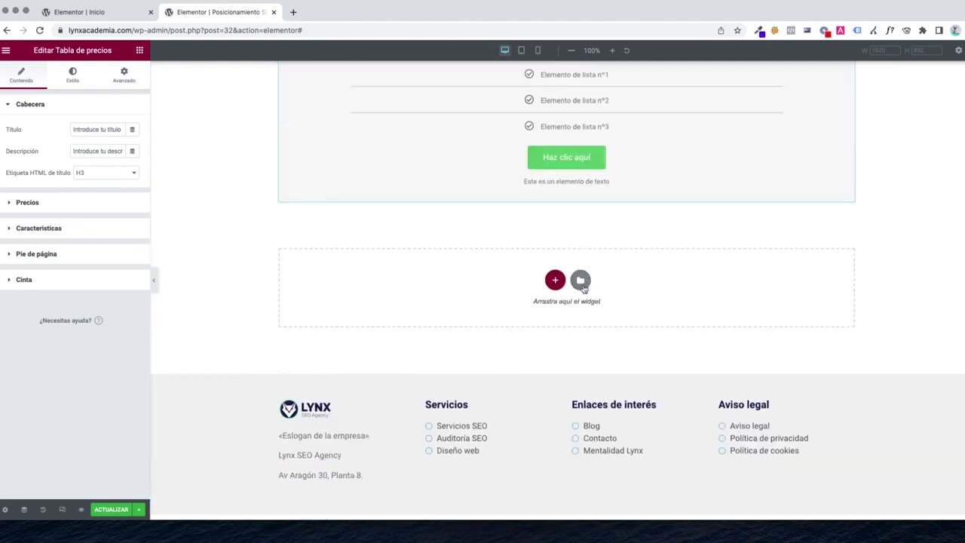
pyautogui.scroll(3, 582, 288)
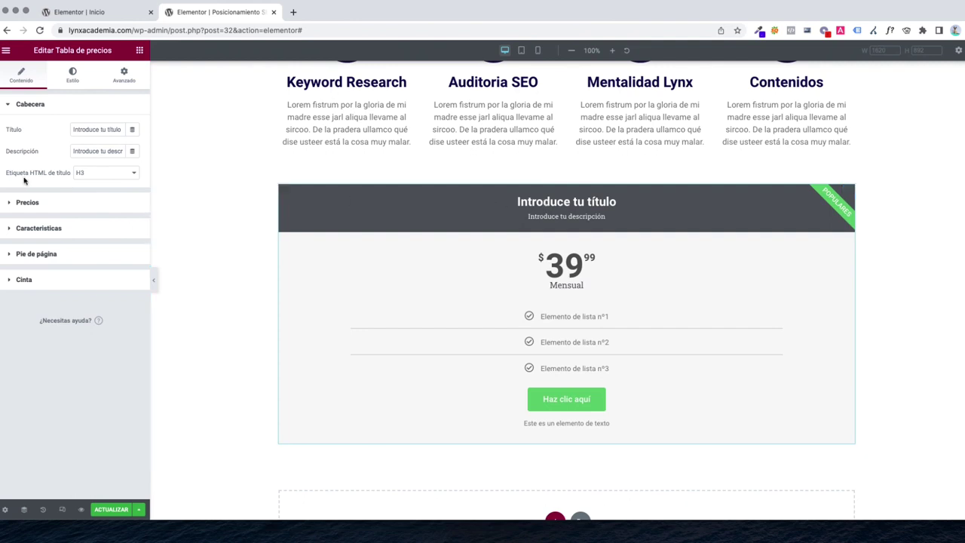
pyautogui.click(88, 130)
pyautogui.hotkey('ctrl', 'a')
pyautogui.write('S')
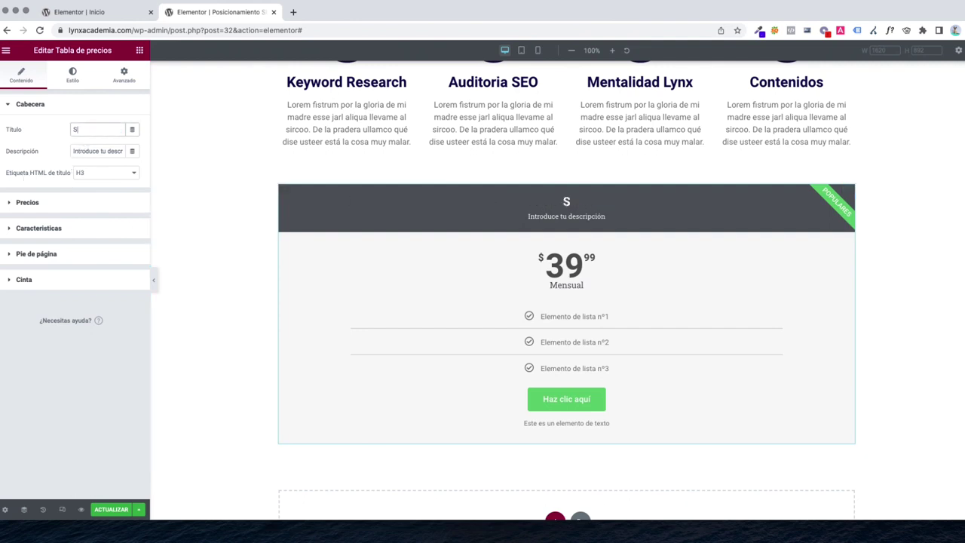
pyautogui.write('ervicios SEO')
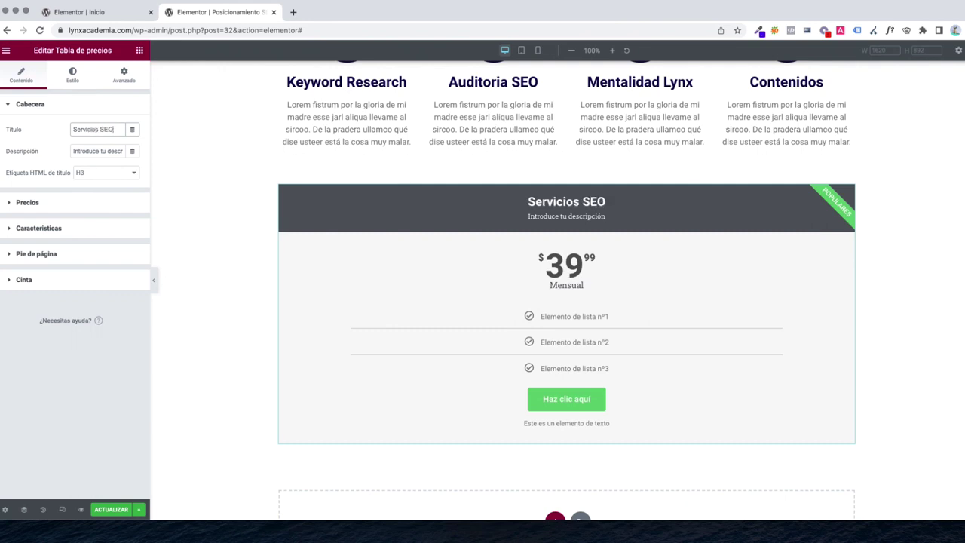
pyautogui.write(' standard')
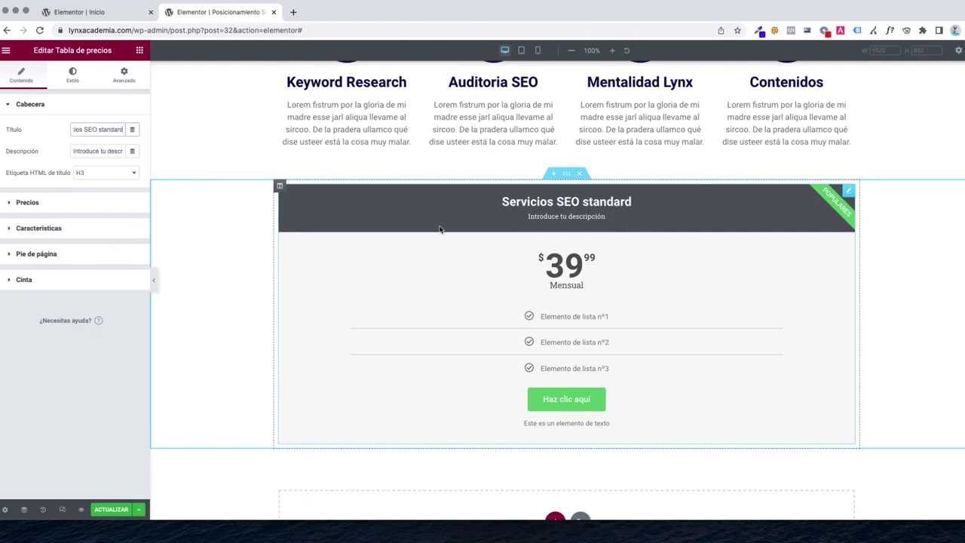
# Set the pricing table header background to dark navy
pyautogui.click(72, 74)
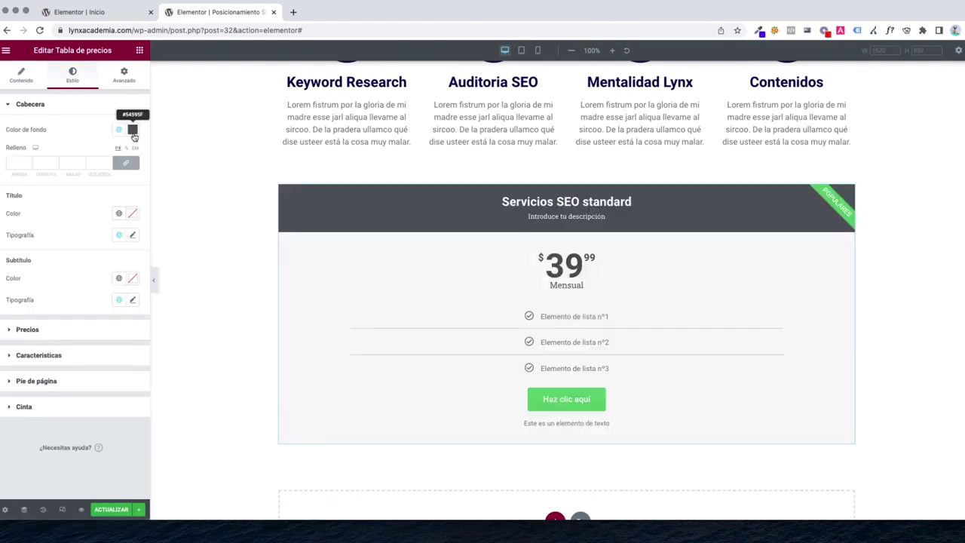
pyautogui.click(128, 132)
pyautogui.click(15, 168)
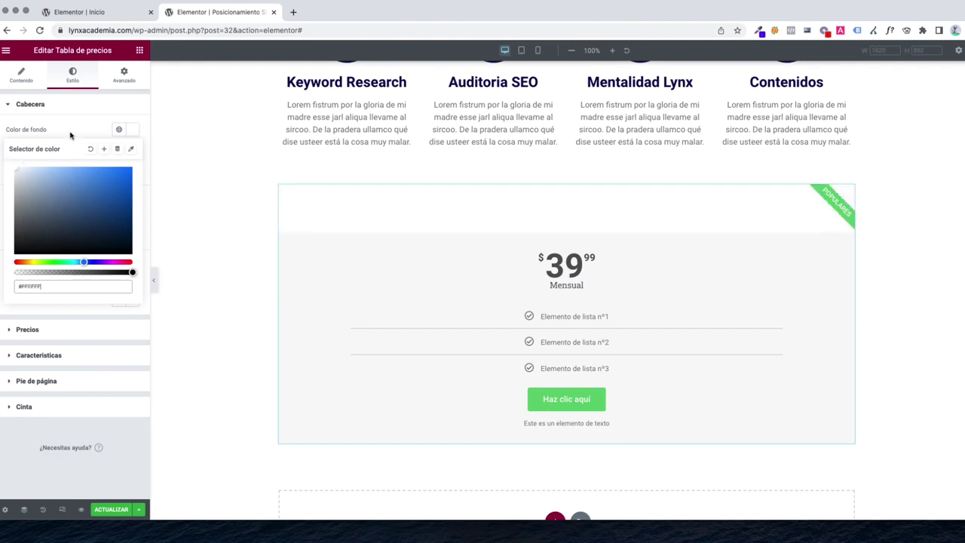
pyautogui.moveTo(89, 263); pyautogui.dragTo(94, 263)
pyautogui.click(103, 210)
pyautogui.moveTo(103, 209); pyautogui.dragTo(125, 221)
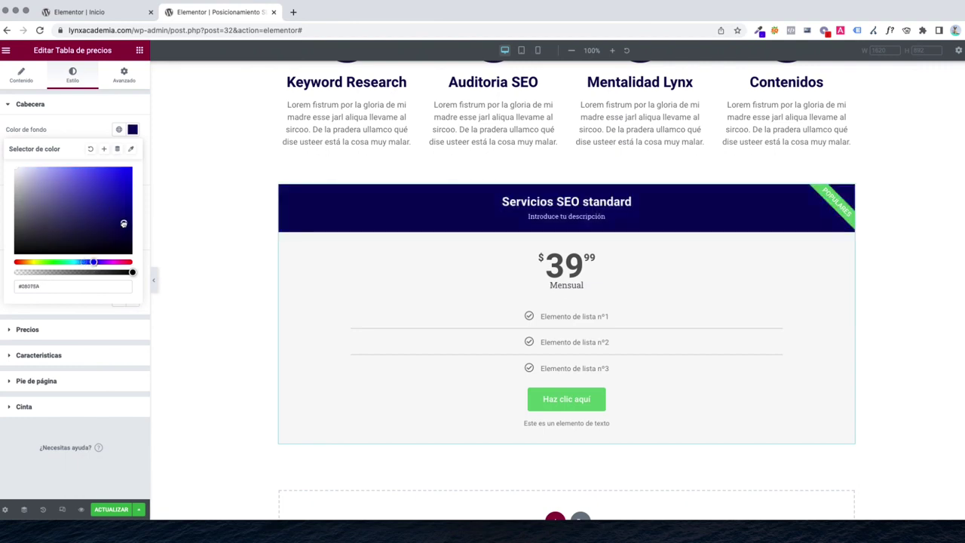
pyautogui.click(112, 231)
pyautogui.click(65, 134)
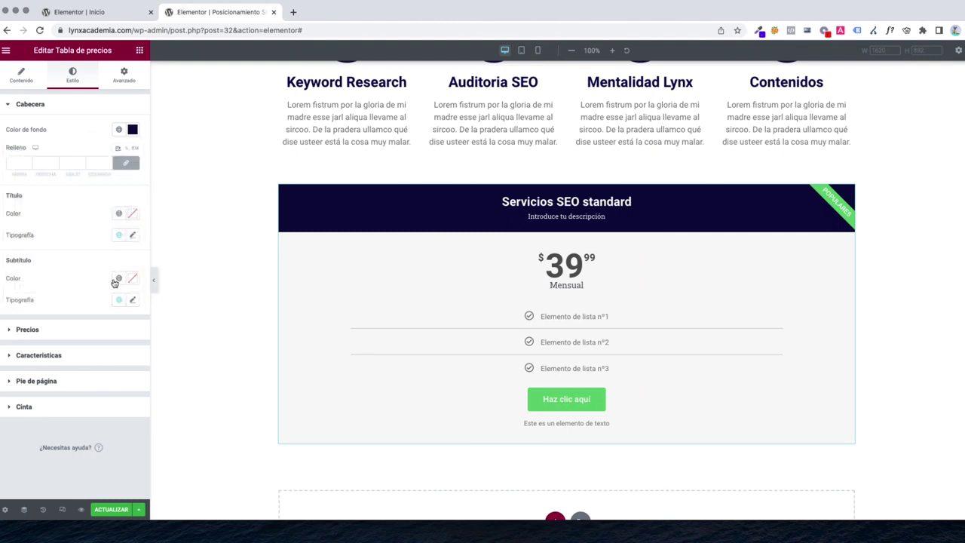
# Change the Botón background colour from green to dark navy #0D053A
pyautogui.click(36, 381)
pyautogui.scroll(-5, 60, 367)
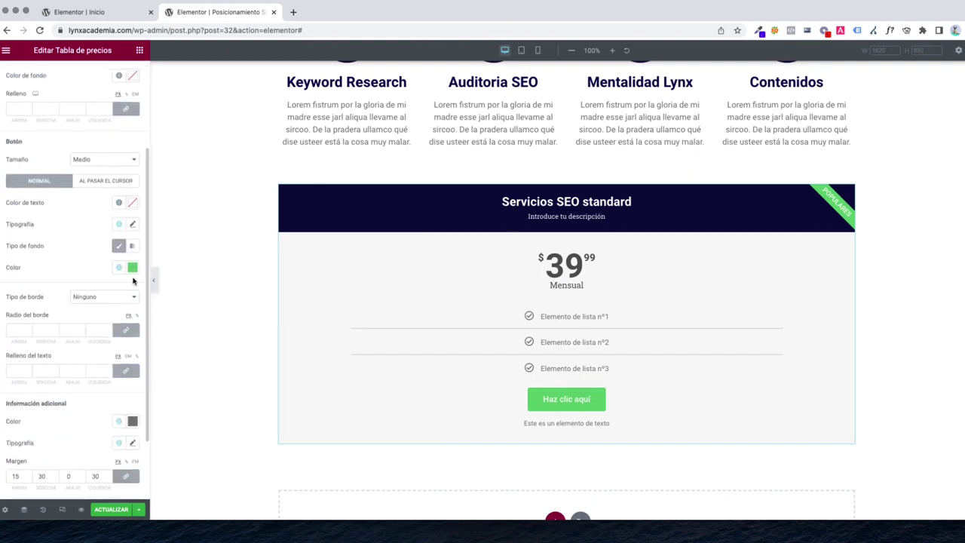
pyautogui.click(132, 267)
pyautogui.click(92, 400)
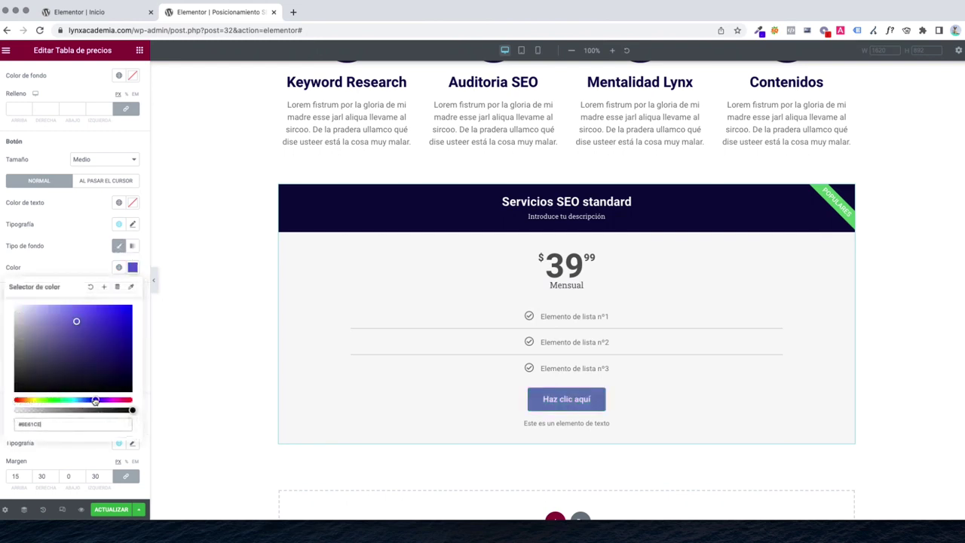
pyautogui.moveTo(109, 354); pyautogui.dragTo(125, 370)
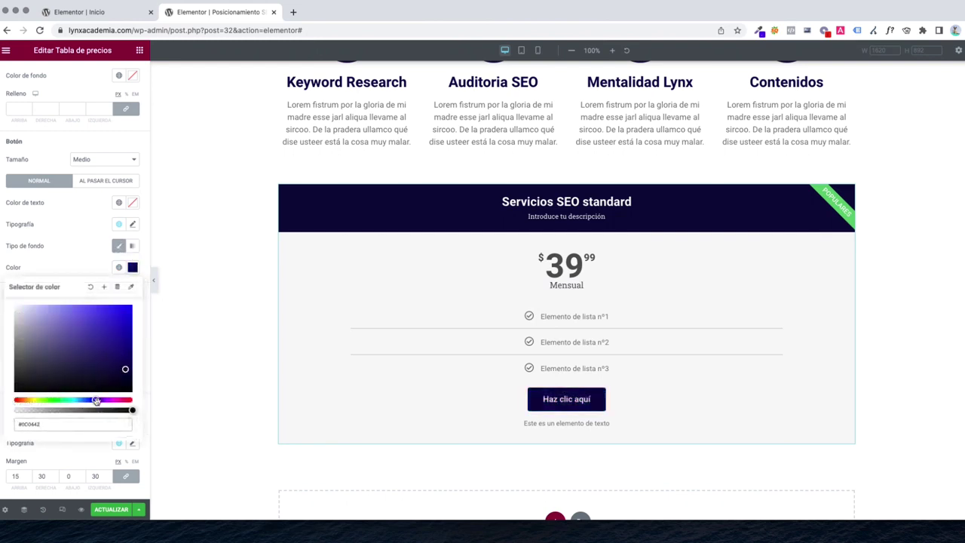
pyautogui.moveTo(97, 401); pyautogui.dragTo(95, 400)
pyautogui.click(123, 372)
pyautogui.click(23, 266)
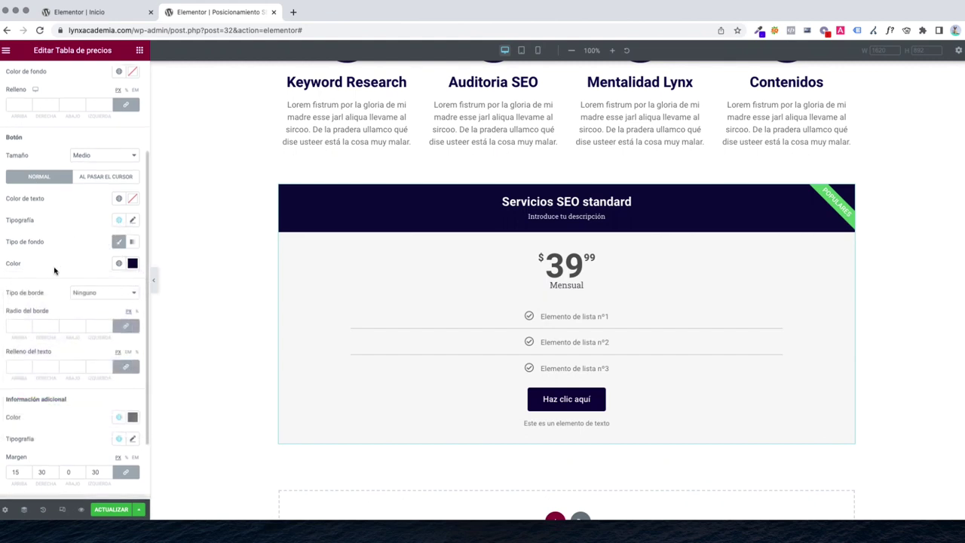
pyautogui.scroll(5, 45, 189)
# Set the pricing table's currency symbol to € Euro
pyautogui.click(22, 77)
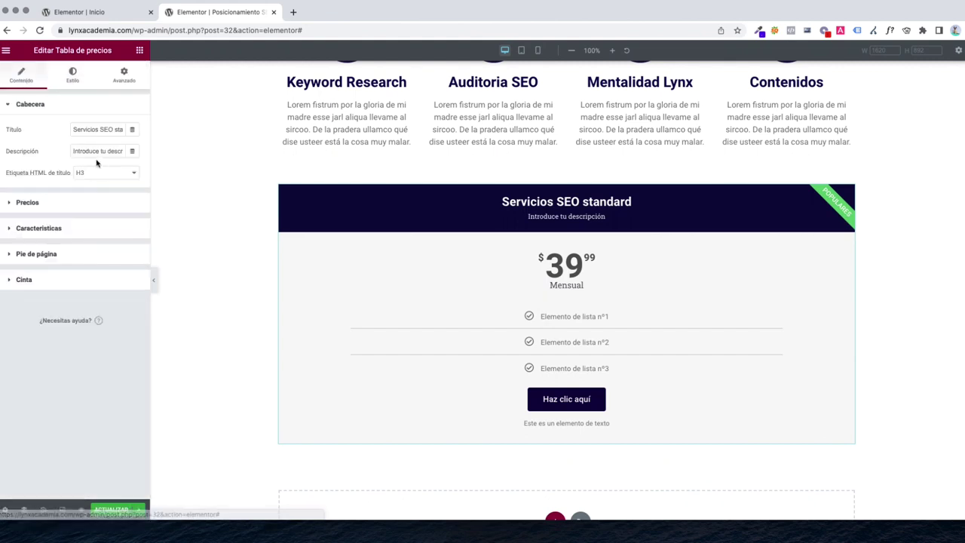
pyautogui.click(37, 204)
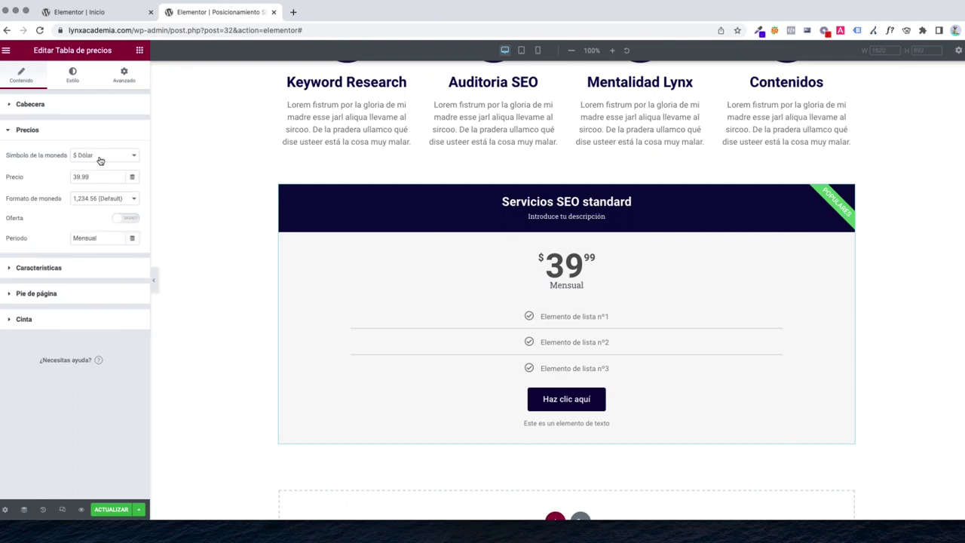
pyautogui.click(100, 160)
pyautogui.click(92, 168)
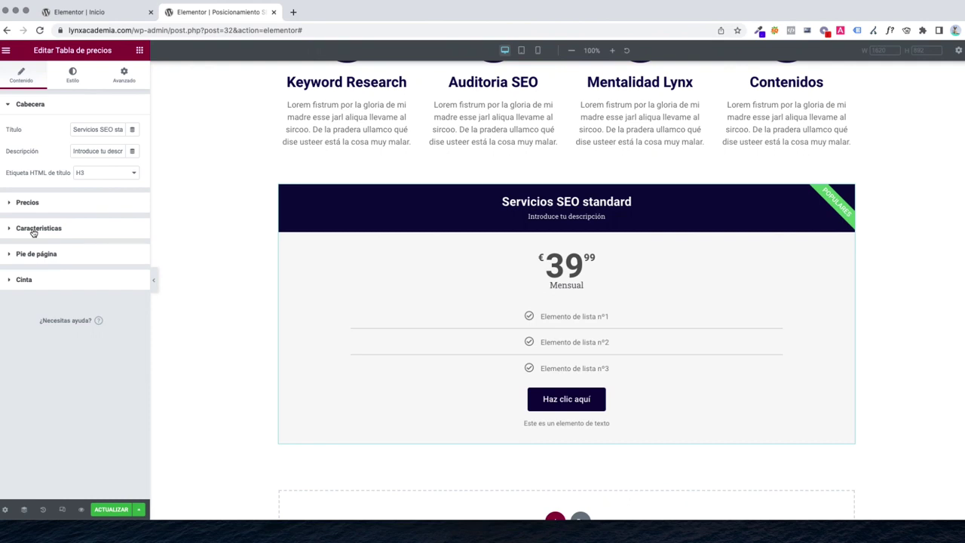
# Rename the first feature item to 'Keyword reserach'
pyautogui.click(34, 230)
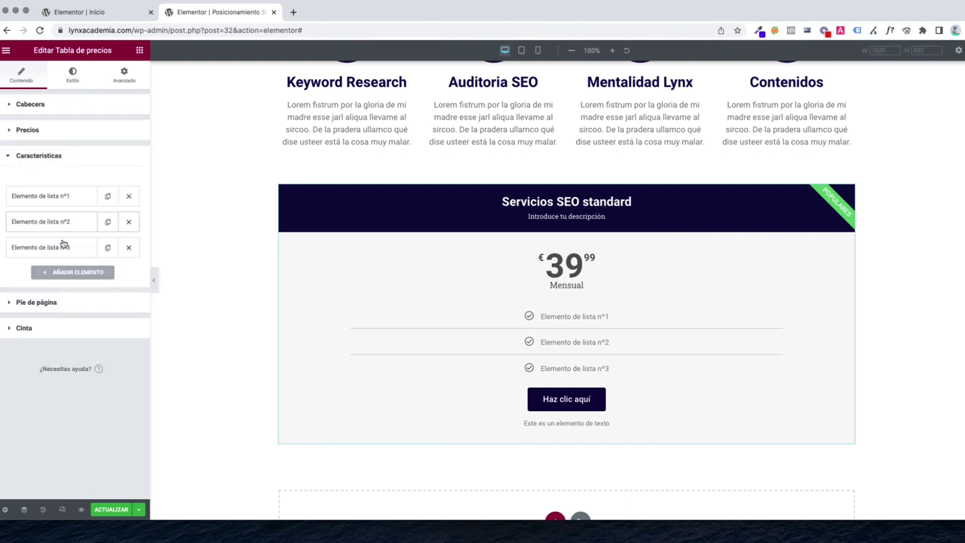
pyautogui.click(66, 202)
pyautogui.click(54, 344)
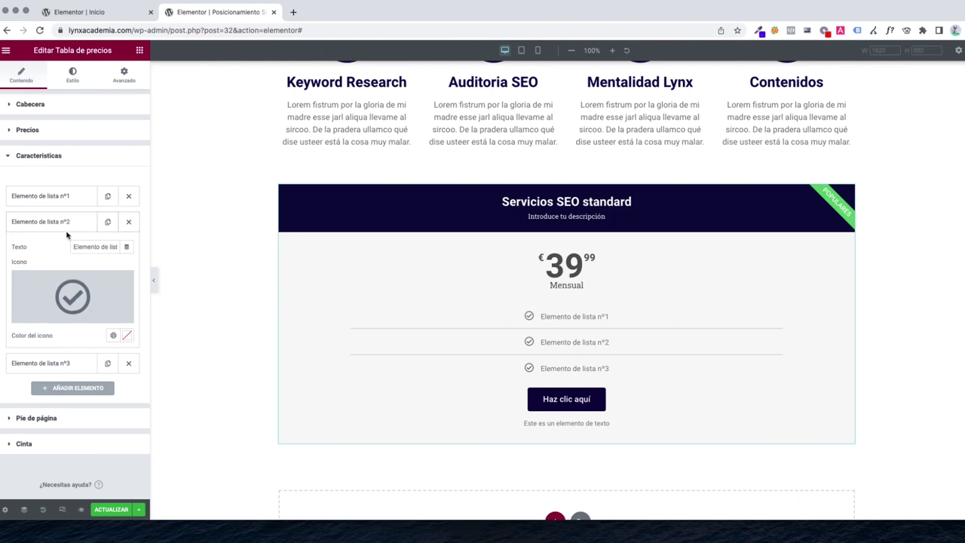
pyautogui.click(60, 200)
pyautogui.tripleClick(94, 221)
pyautogui.write('Keyword reserach')
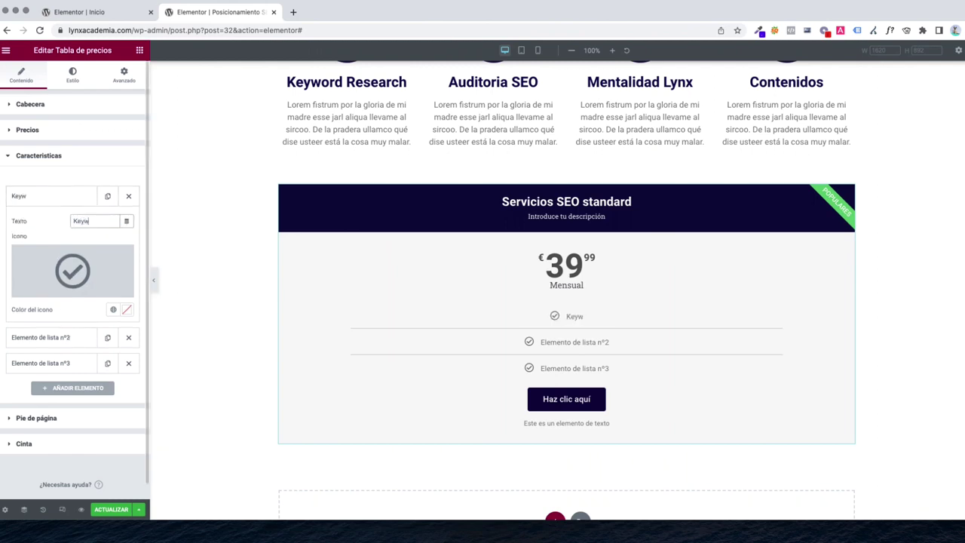
# Rename the second and third features 'Auditoria SEO' and 'Informes mensuales'
pyautogui.click(72, 208)
pyautogui.click(61, 223)
pyautogui.tripleClick(82, 247)
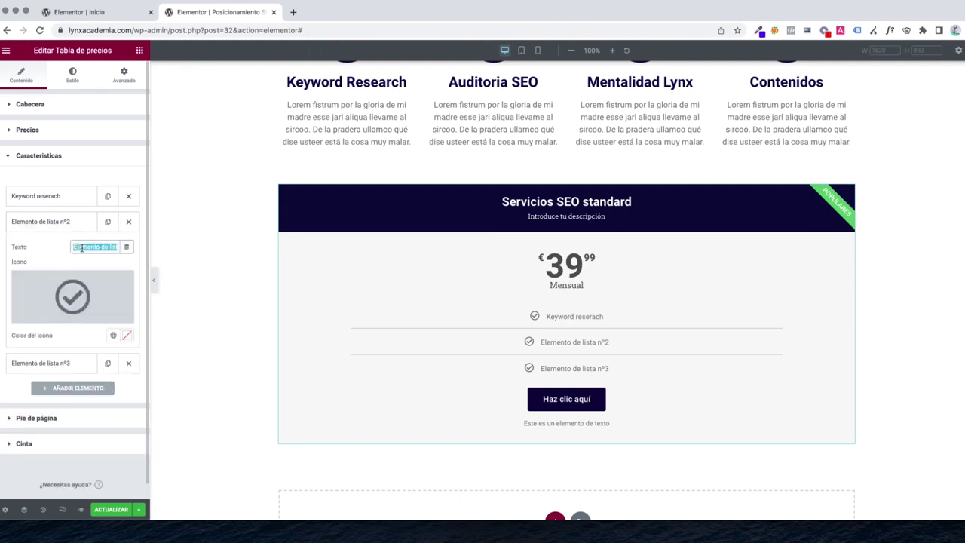
pyautogui.write('Auditoria SEO')
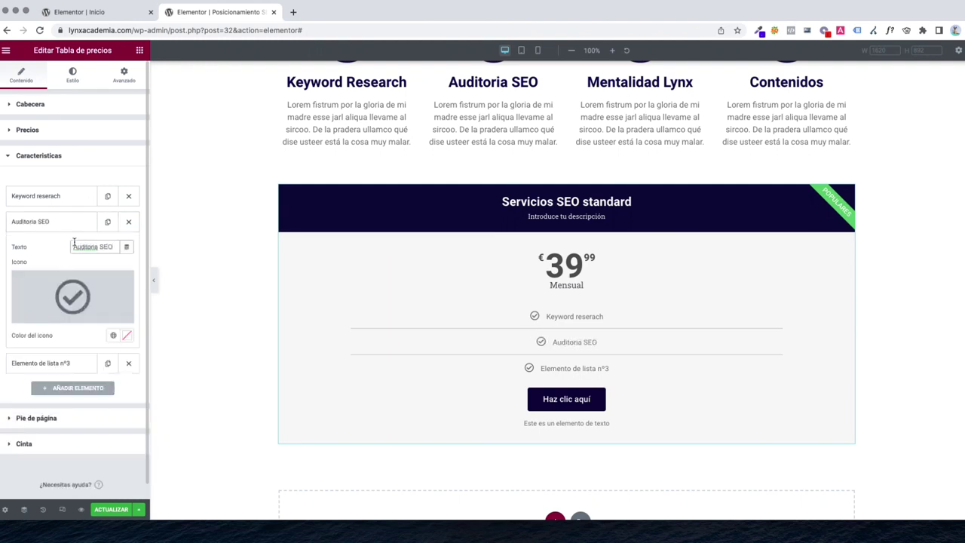
pyautogui.click(56, 225)
pyautogui.click(47, 247)
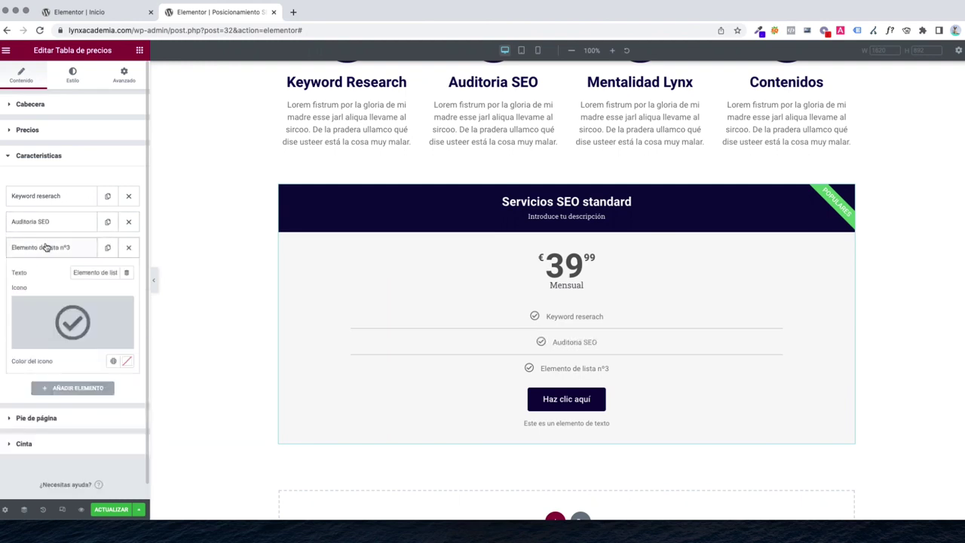
pyautogui.tripleClick(85, 273)
pyautogui.write('Informes me')
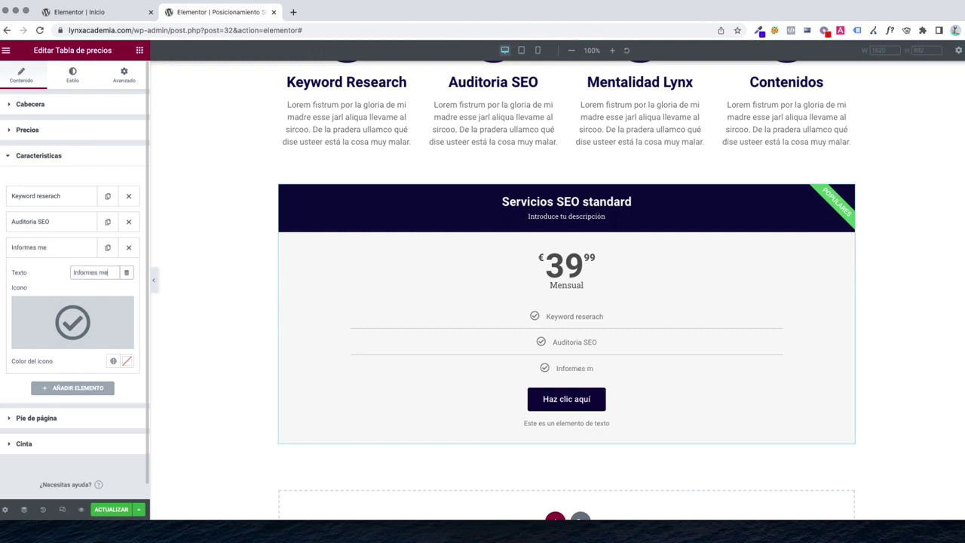
pyautogui.write('nsuales')
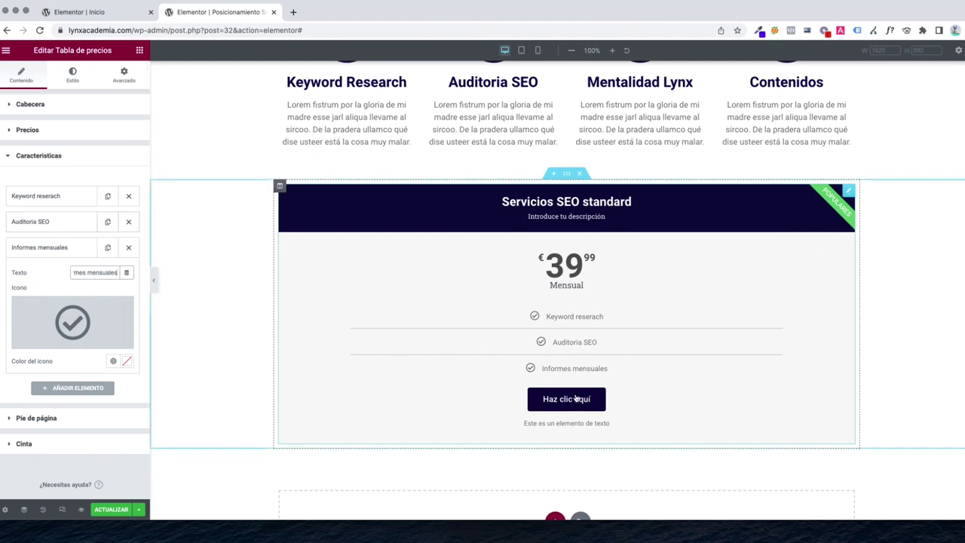
# Change the pricing table's button text to CONTACTAR
pyautogui.click(43, 156)
pyautogui.click(36, 181)
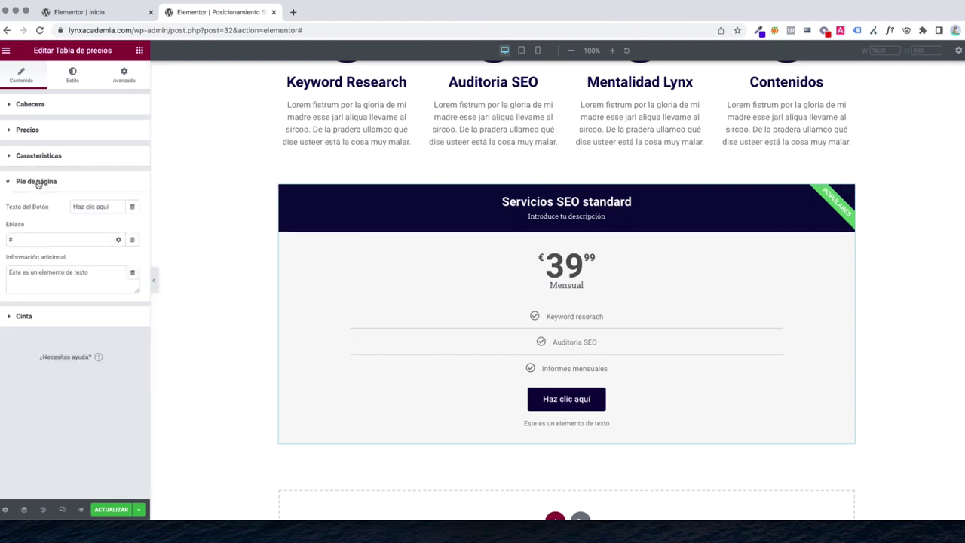
pyautogui.tripleClick(92, 210)
pyautogui.write('CONTACTAR')
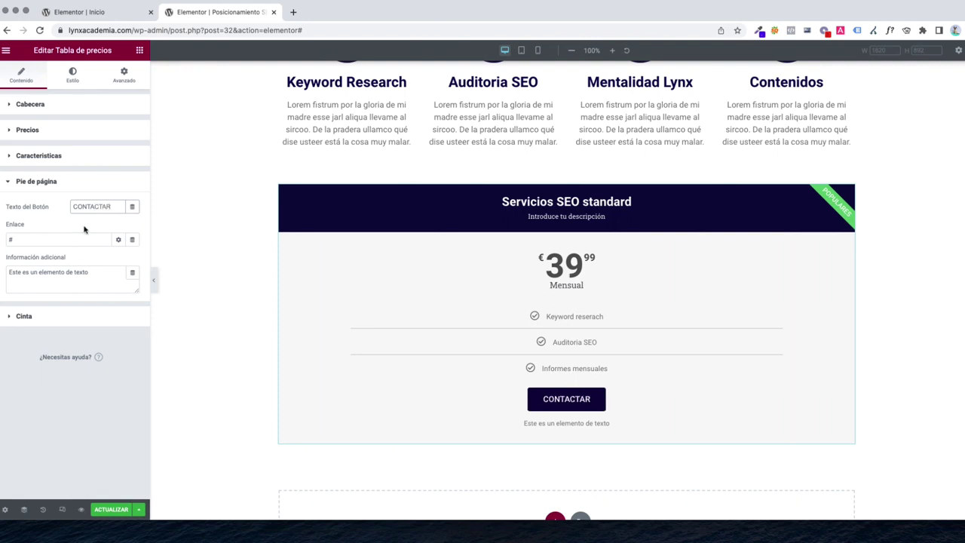
# Switch off the Populares ribbon and duplicate the pricing column into a second column
pyautogui.click(30, 317)
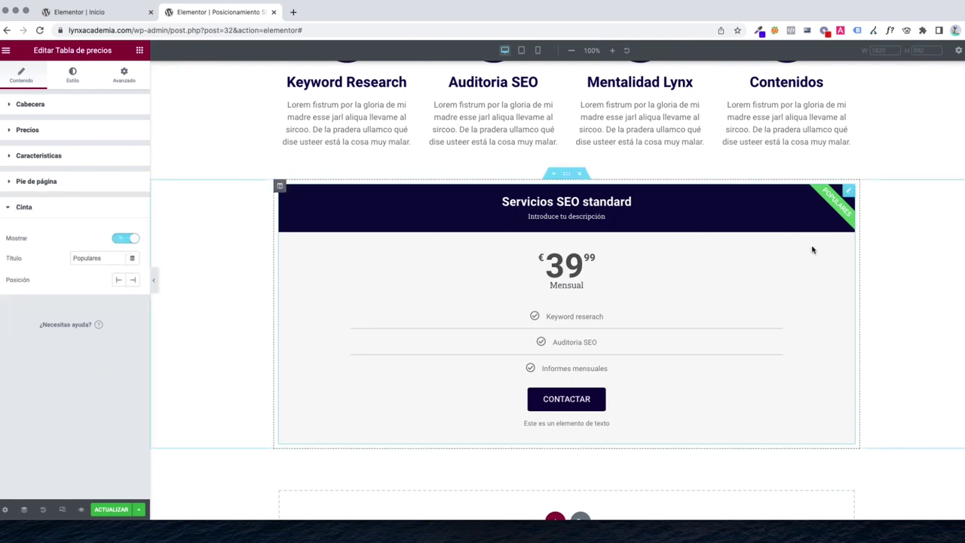
pyautogui.click(129, 240)
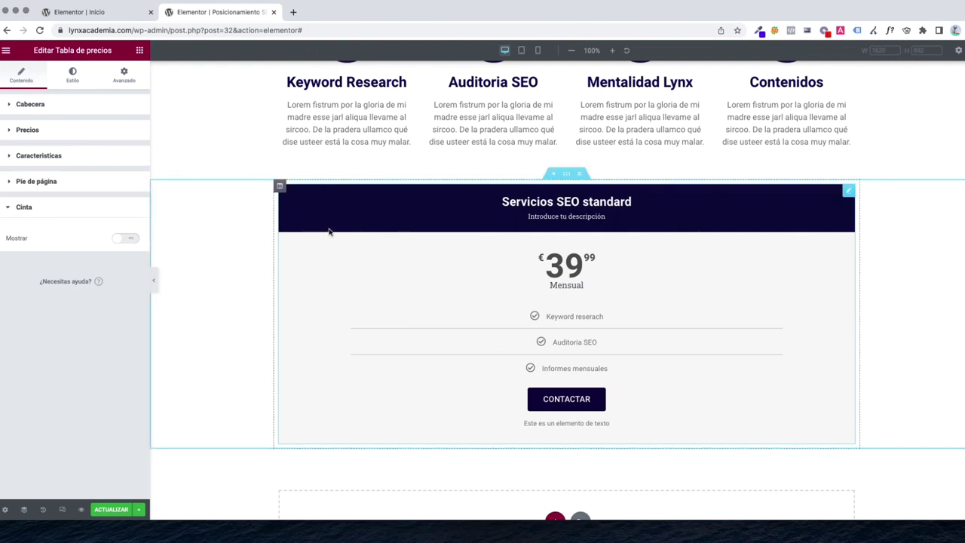
pyautogui.rightClick(279, 186)
pyautogui.click(295, 212)
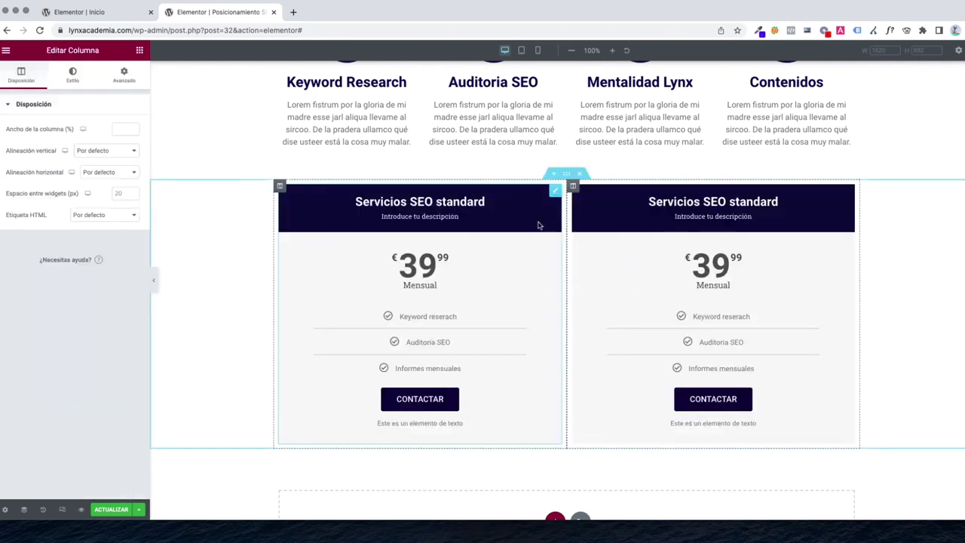
# Retitle the right-hand pricing table 'Servicios SEO Premium'
pyautogui.click(731, 205)
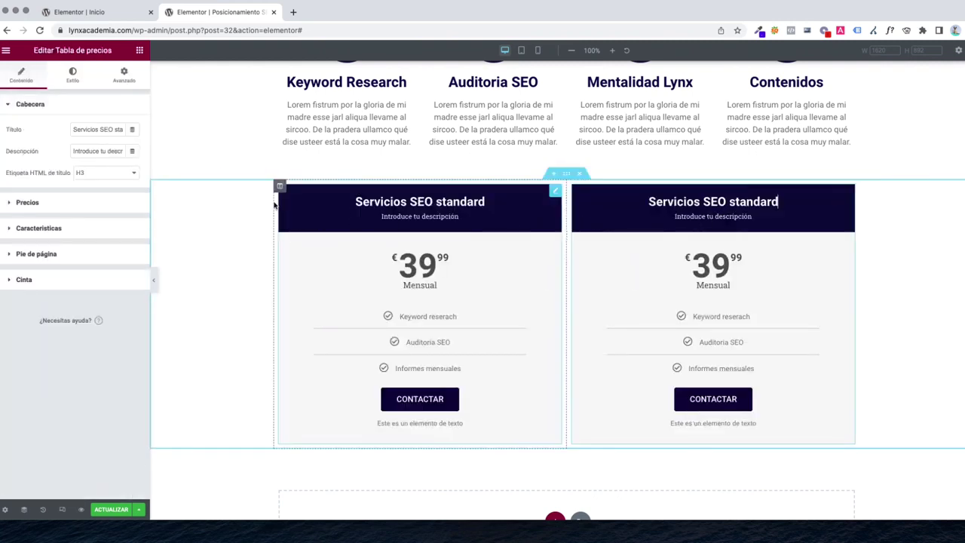
pyautogui.click(93, 129)
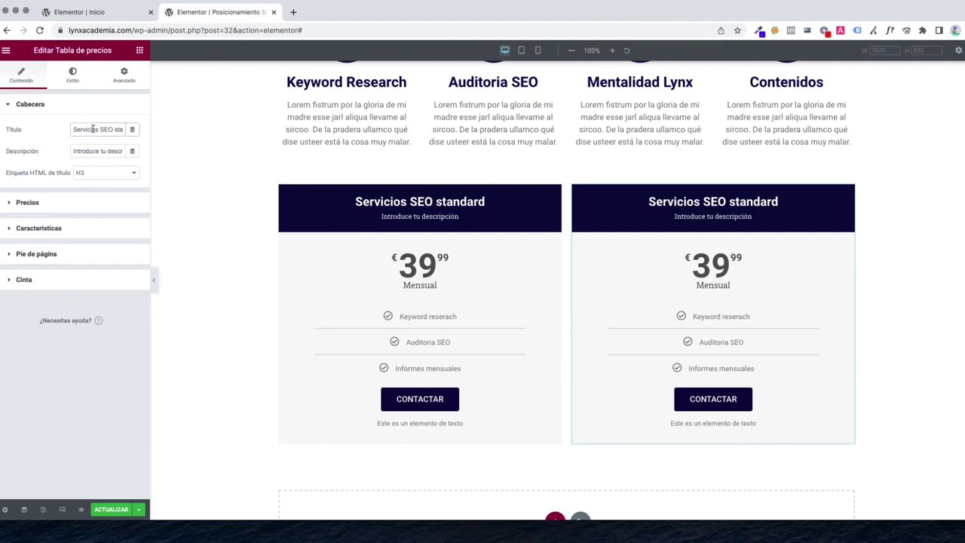
pyautogui.press('End')
pyautogui.doubleClick(106, 130)
pyautogui.write('PREMIUM')
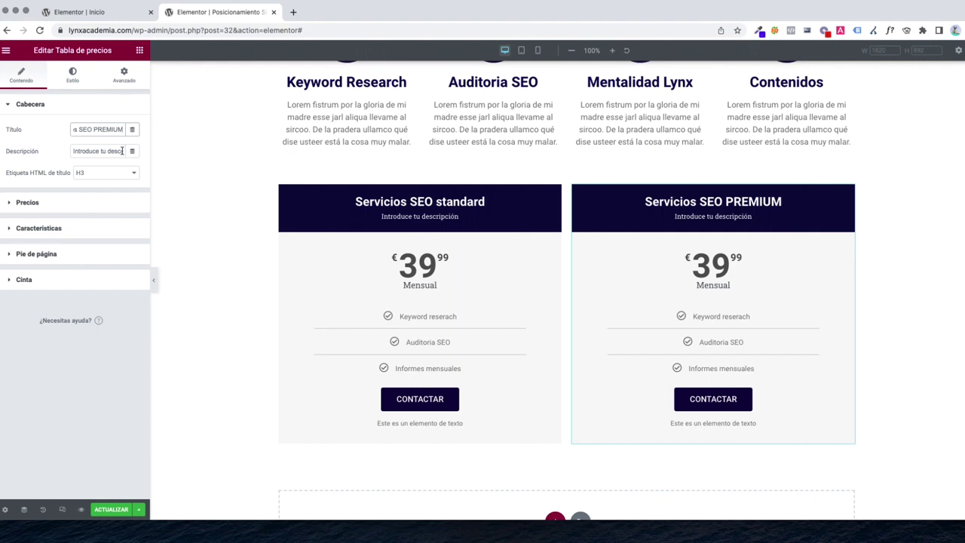
pyautogui.doubleClick(109, 130)
pyautogui.write('Pre')
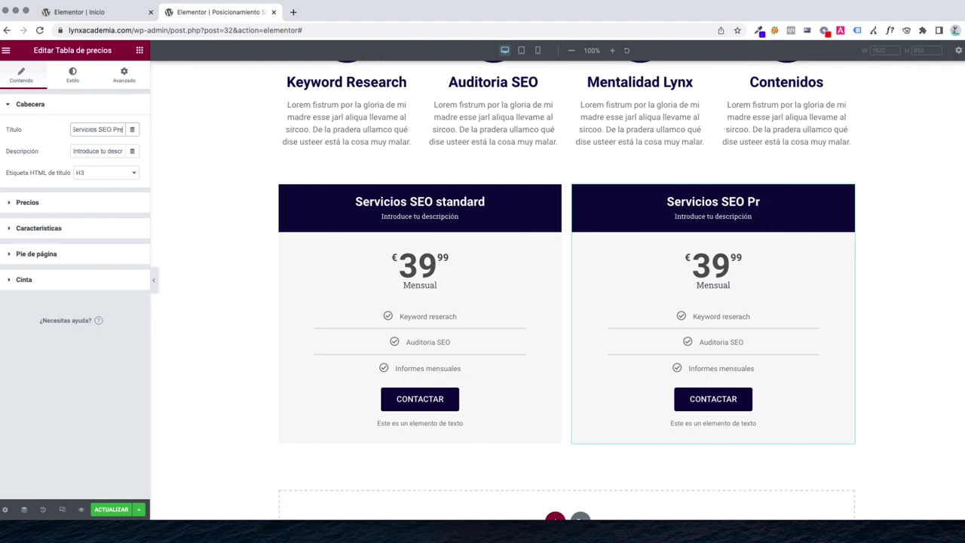
pyautogui.write('mium')
# Enable the ribbon on the Premium table and set its text to DESTACADO
pyautogui.click(37, 281)
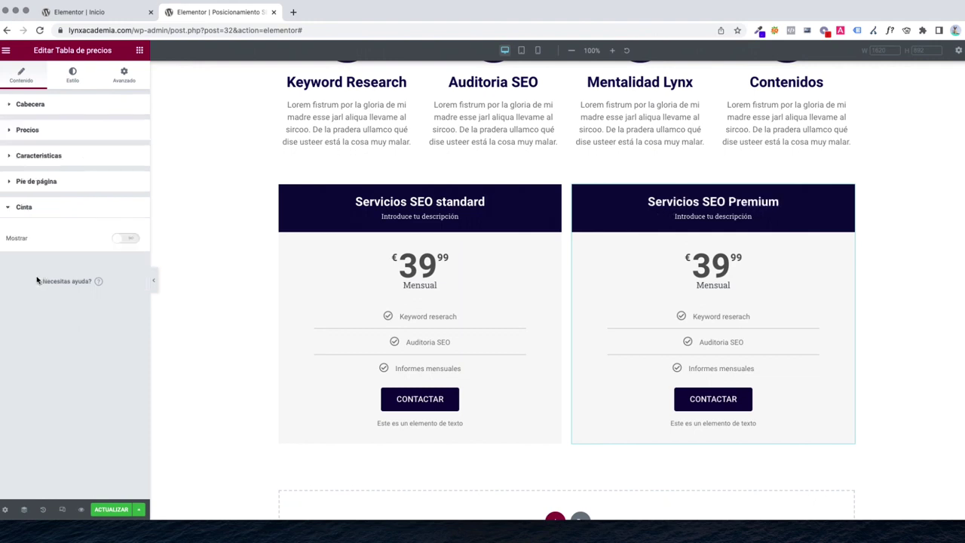
pyautogui.click(119, 240)
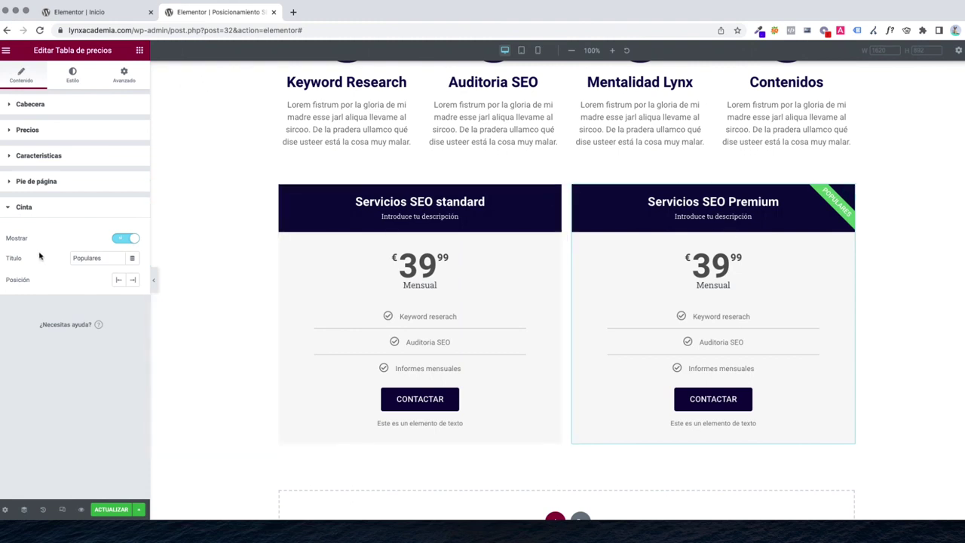
pyautogui.doubleClick(96, 258)
pyautogui.write('DESTACADO')
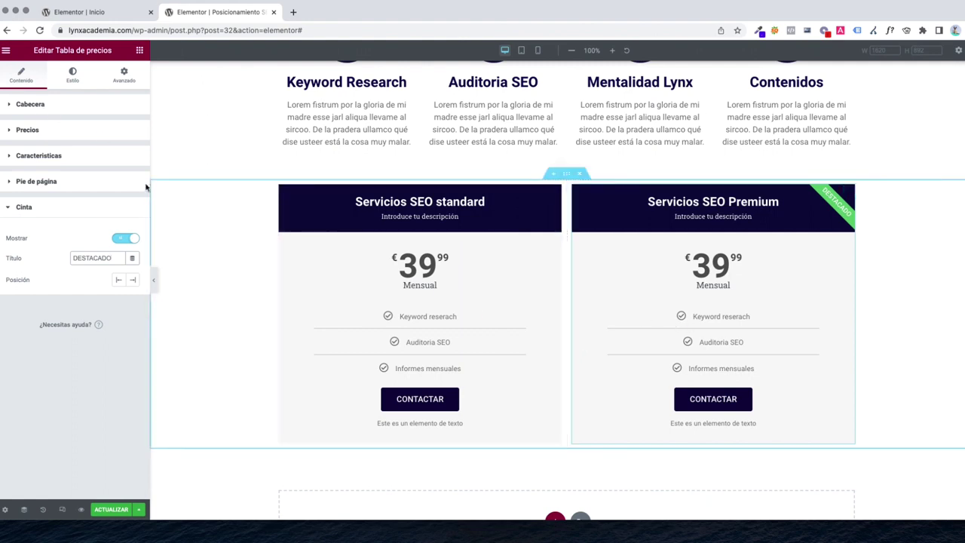
pyautogui.click(34, 155)
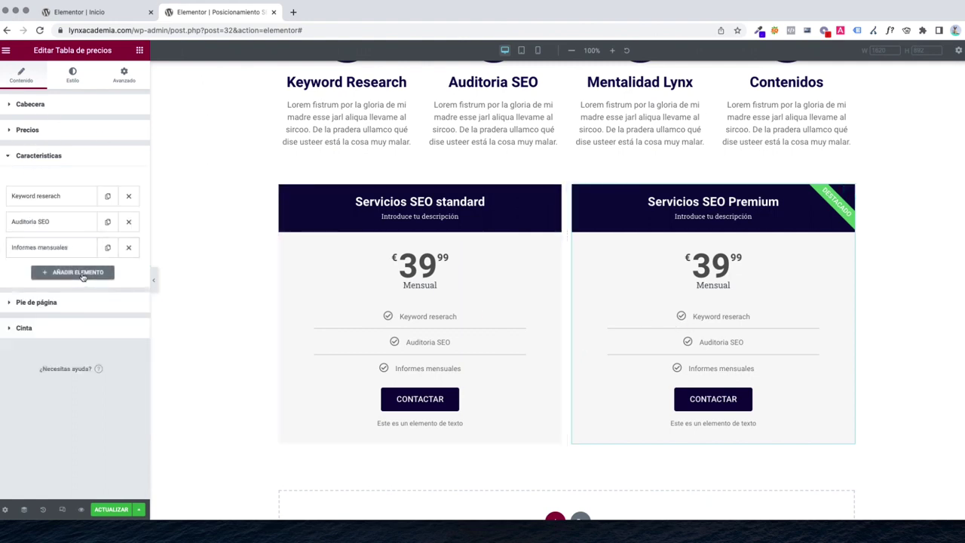
# Add a fourth feature, 'Consultoría 1h semanal', to the Premium table
pyautogui.click(78, 272)
pyautogui.tripleClick(89, 295)
pyautogui.write('Co')
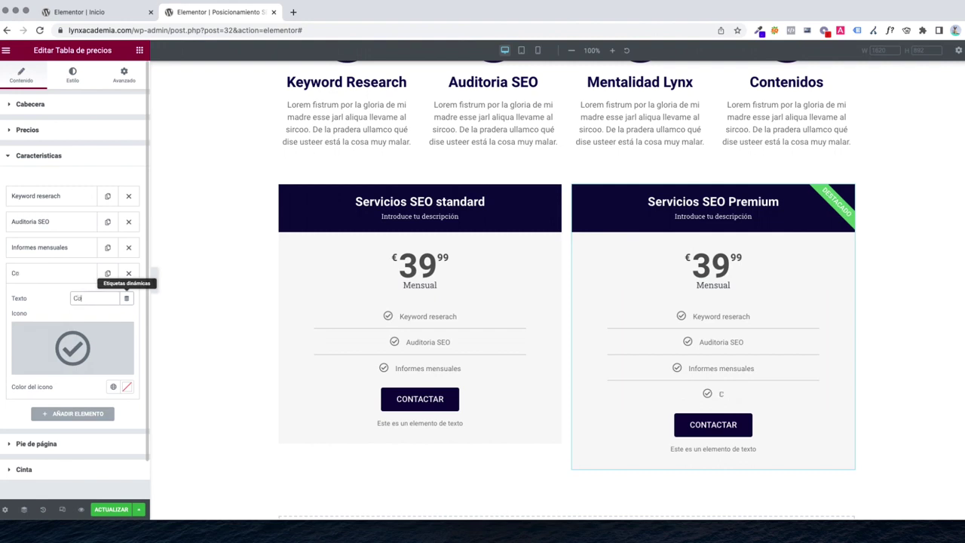
pyautogui.write('nsultoría 1h')
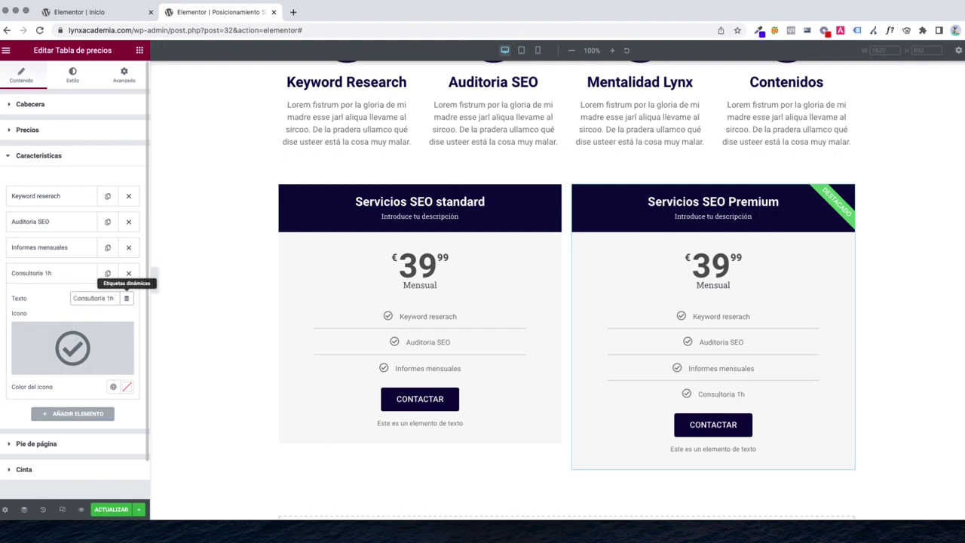
pyautogui.write(' semanal')
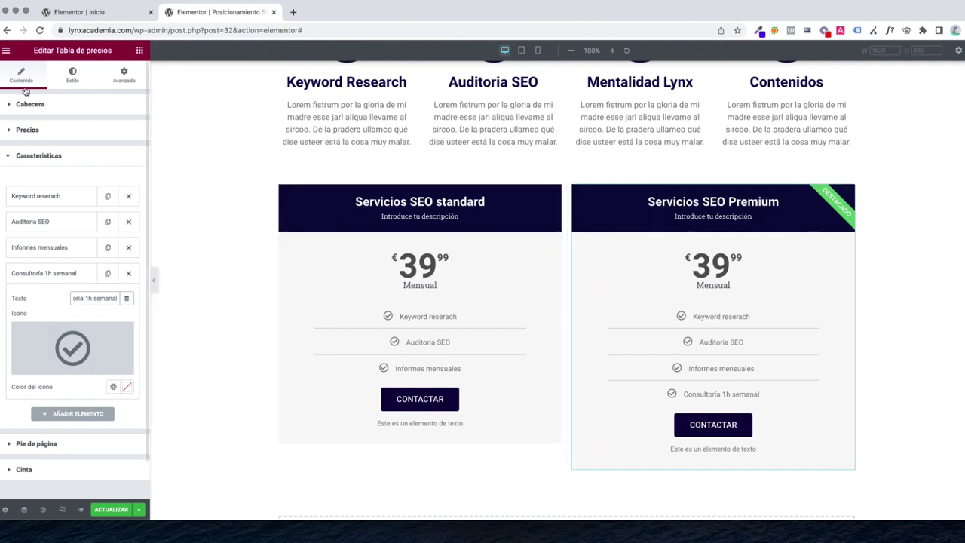
# Set the Premium price to 99,99 Mensual and review both tables
pyautogui.click(27, 131)
pyautogui.click(74, 176)
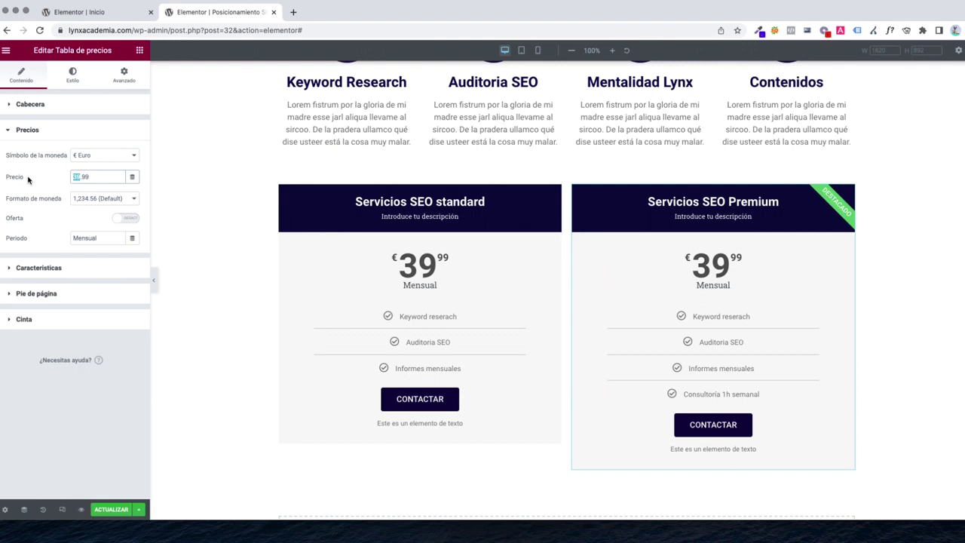
pyautogui.write('99')
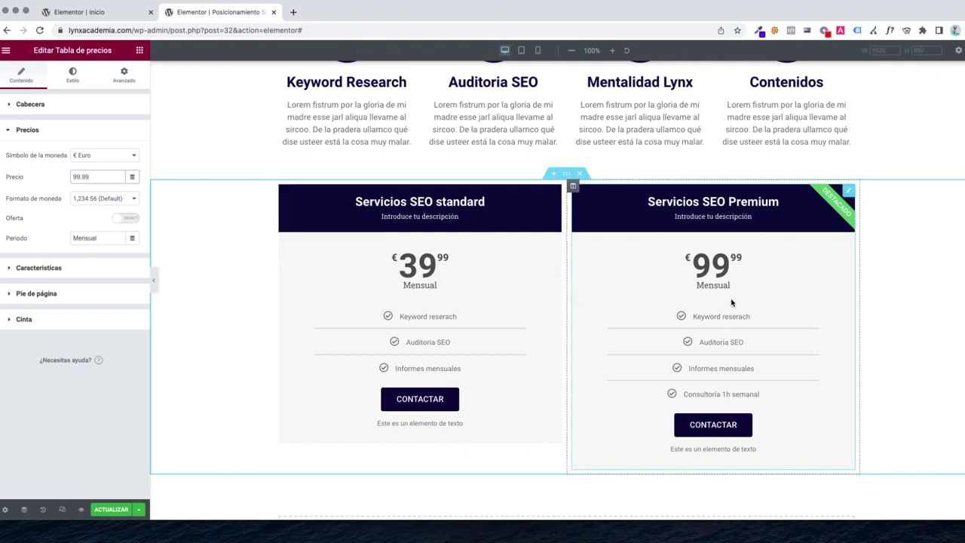
pyautogui.scroll(-4, 403, 285)
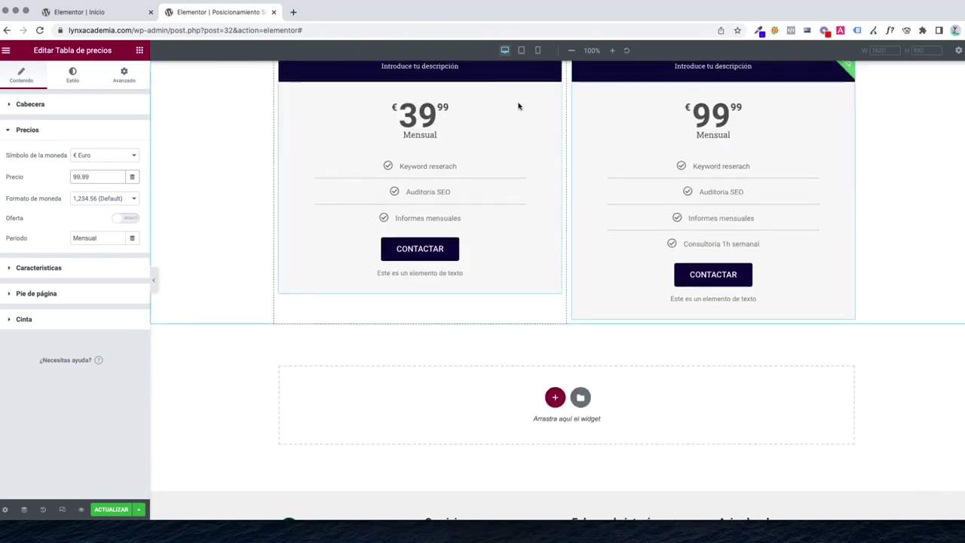
pyautogui.scroll(1, 517, 103)
# Preview the page at tablet and mobile widths, ending on tablet with the icon boxes in one row
pyautogui.click(521, 50)
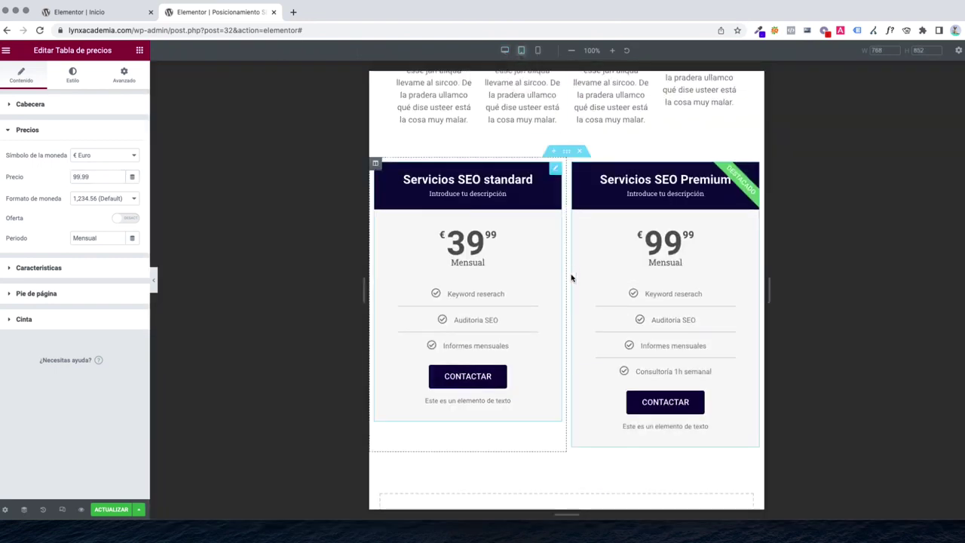
pyautogui.scroll(5, 558, 306)
pyautogui.scroll(-5, 558, 314)
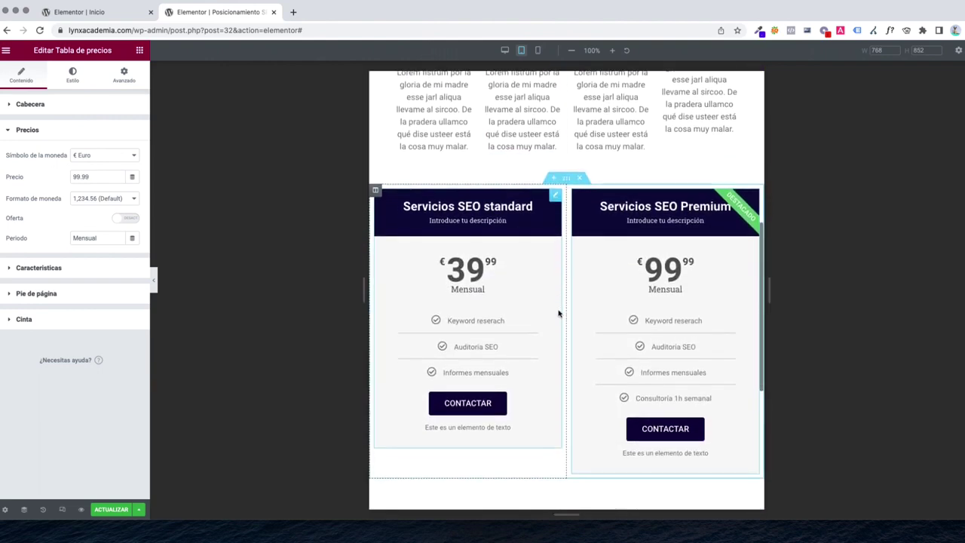
pyautogui.scroll(6, 558, 314)
pyautogui.scroll(-6, 562, 343)
pyautogui.click(538, 50)
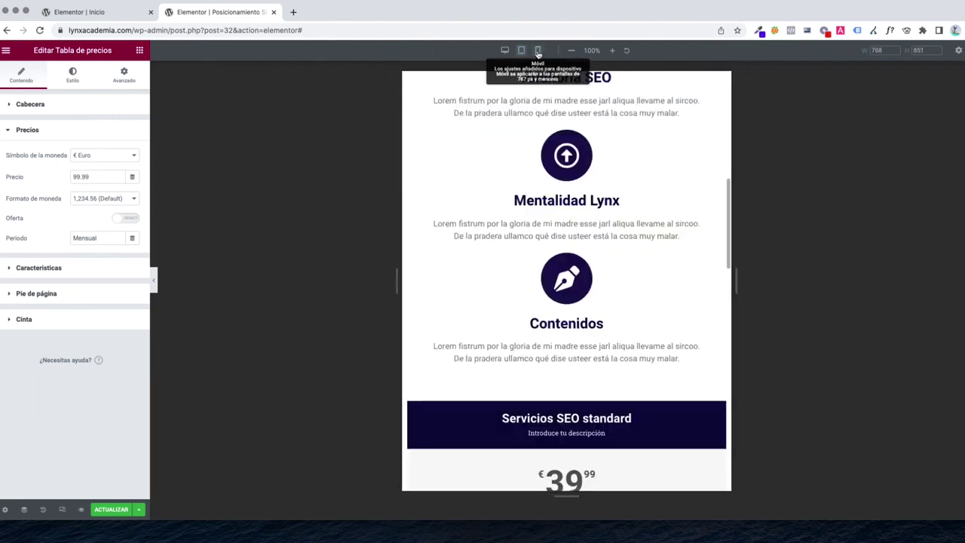
pyautogui.scroll(-10, 571, 317)
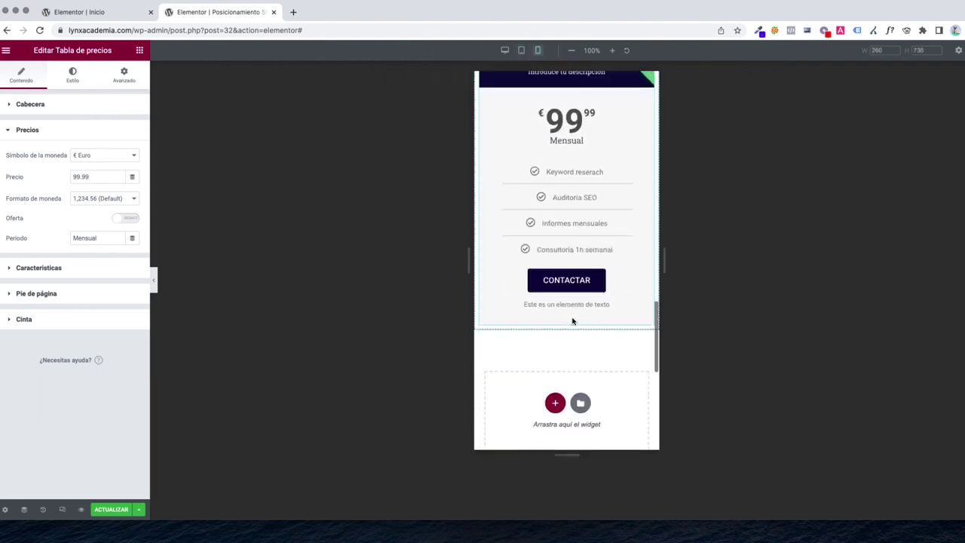
pyautogui.scroll(12, 573, 321)
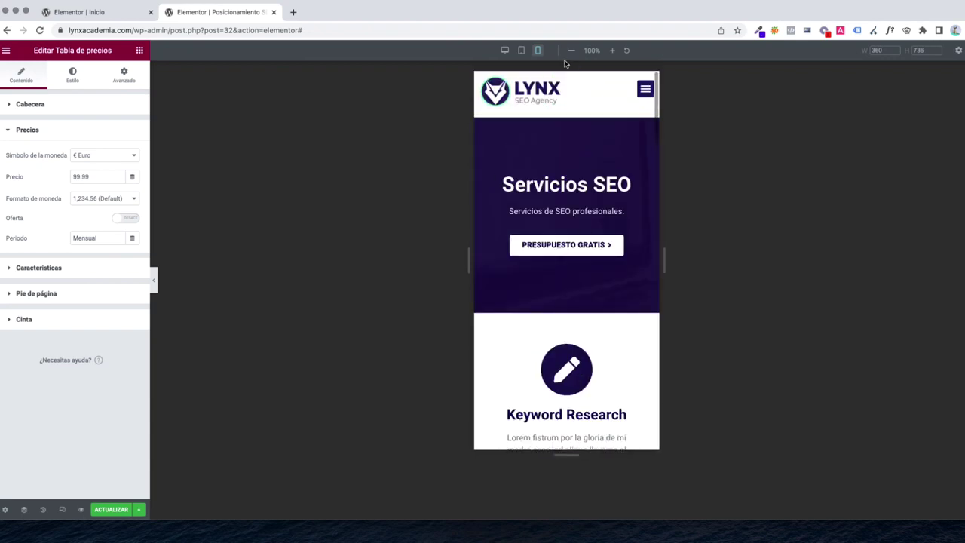
pyautogui.click(521, 50)
pyautogui.scroll(-5, 575, 306)
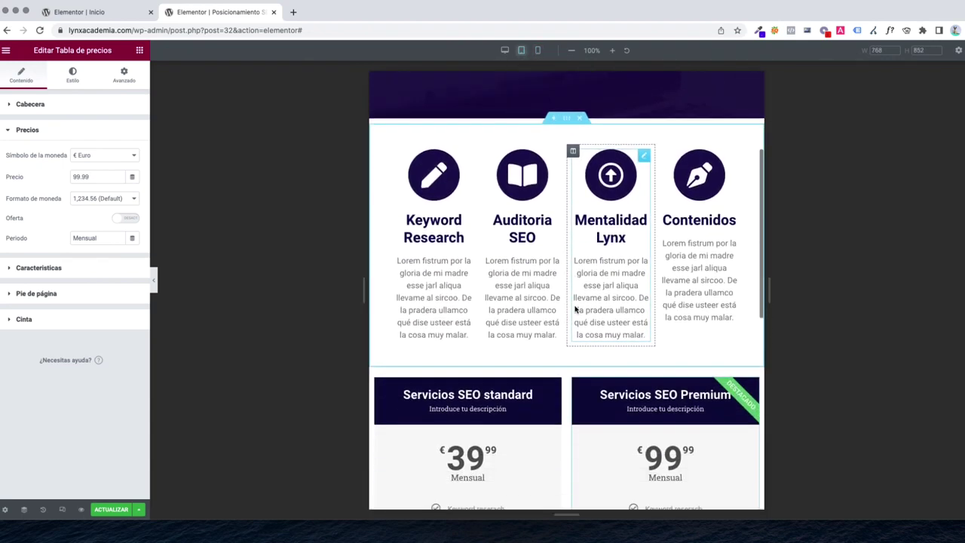
pyautogui.scroll(1, 542, 189)
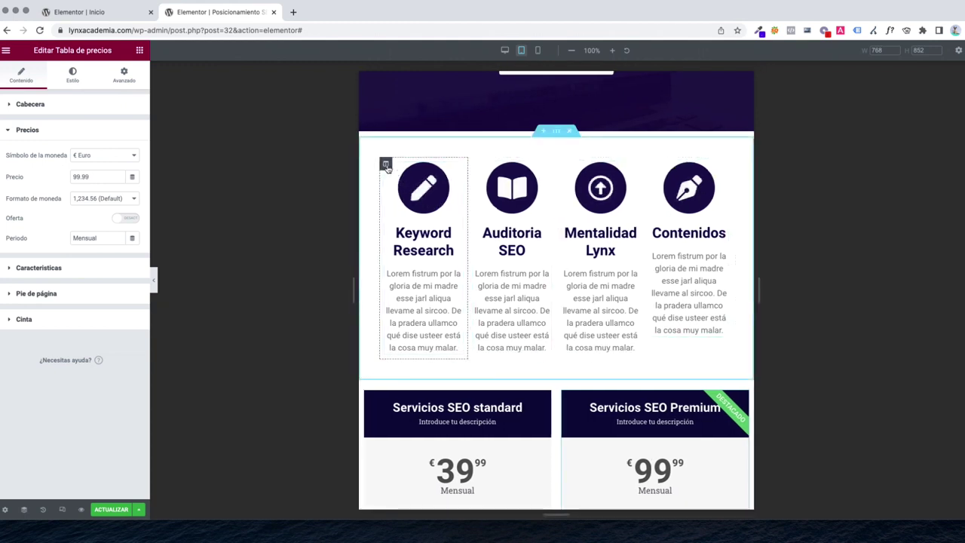
# Set the Keyword Research and Auditoria SEO columns to 50% width on tablet
pyautogui.click(385, 165)
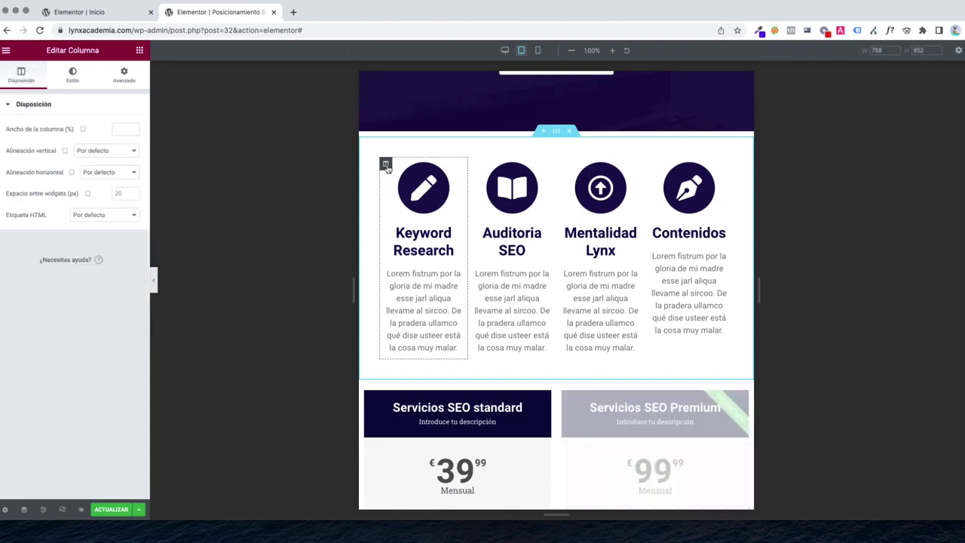
pyautogui.click(119, 129)
pyautogui.write('50')
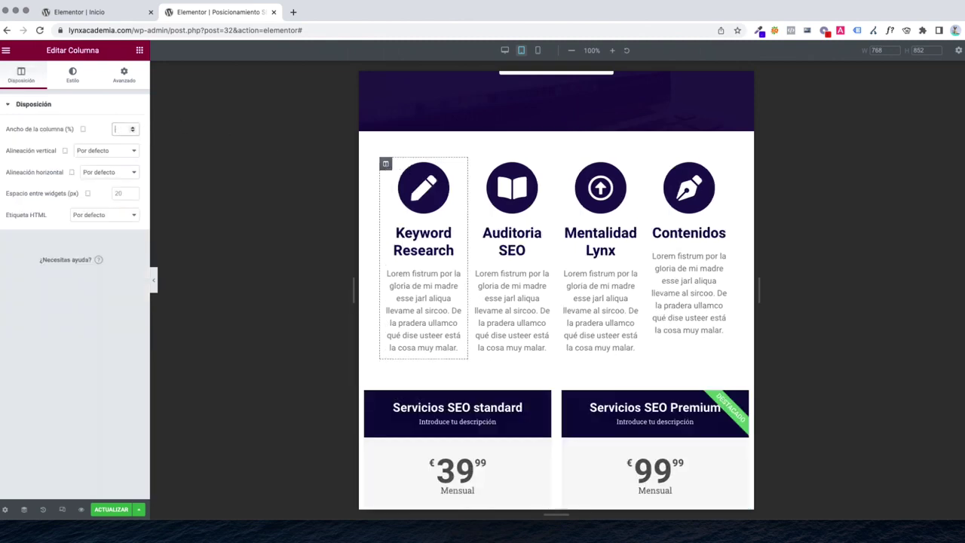
pyautogui.click(563, 164)
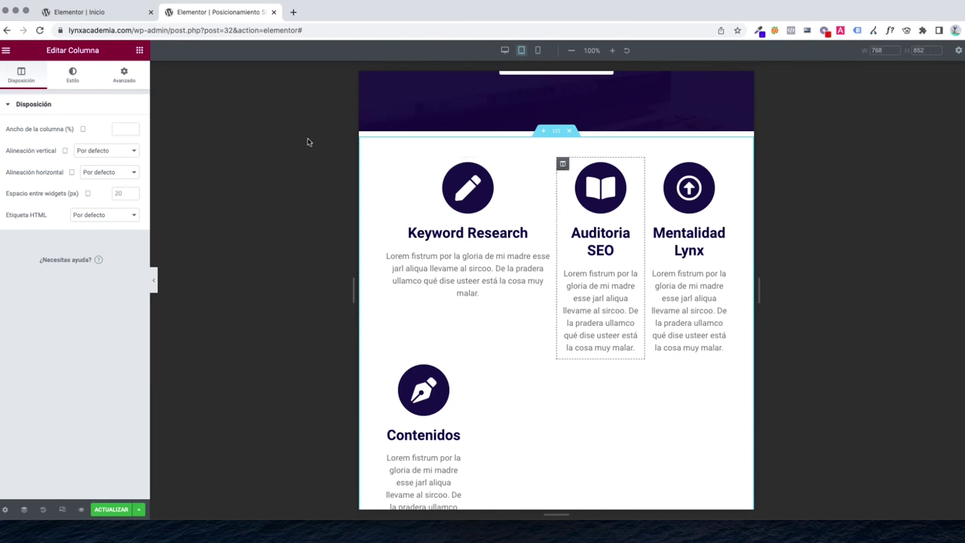
pyautogui.write('50')
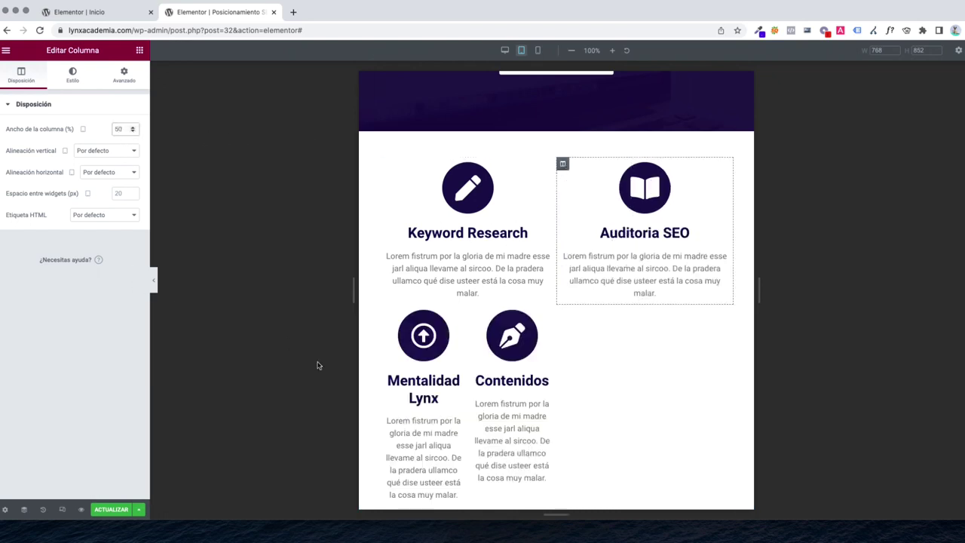
# Set the Mentalidad Lynx and Contenidos columns to 50% width on tablet
pyautogui.click(423, 336)
pyautogui.click(386, 311)
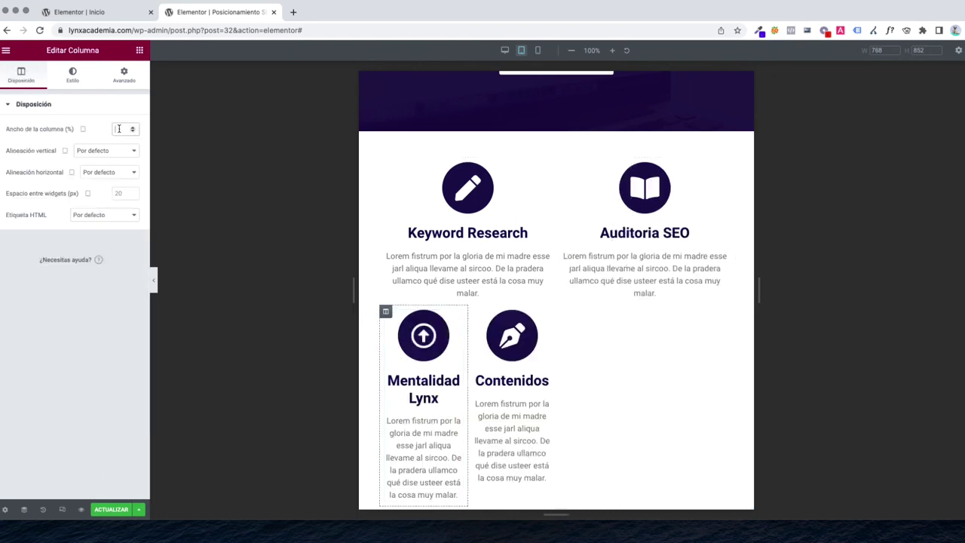
pyautogui.write('50')
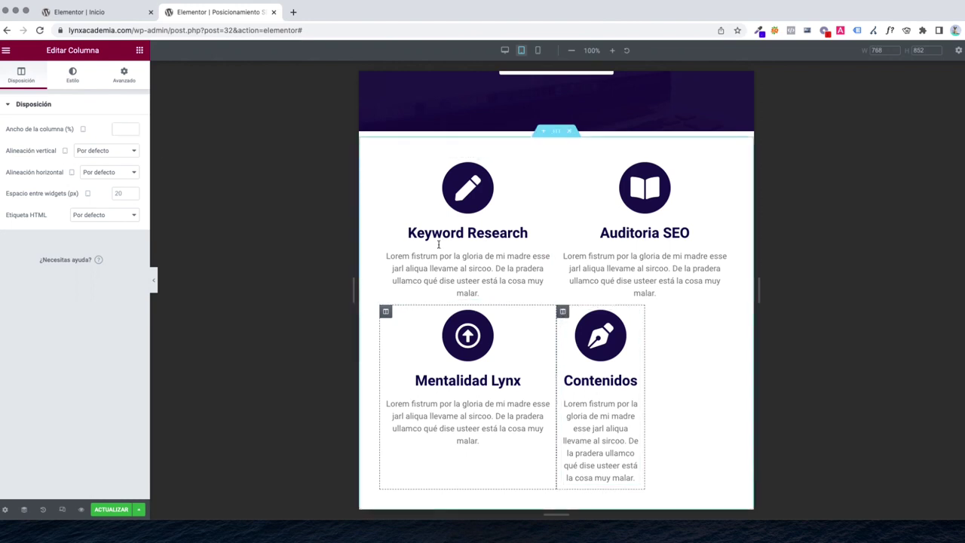
pyautogui.click(563, 311)
pyautogui.click(122, 129)
pyautogui.write('50')
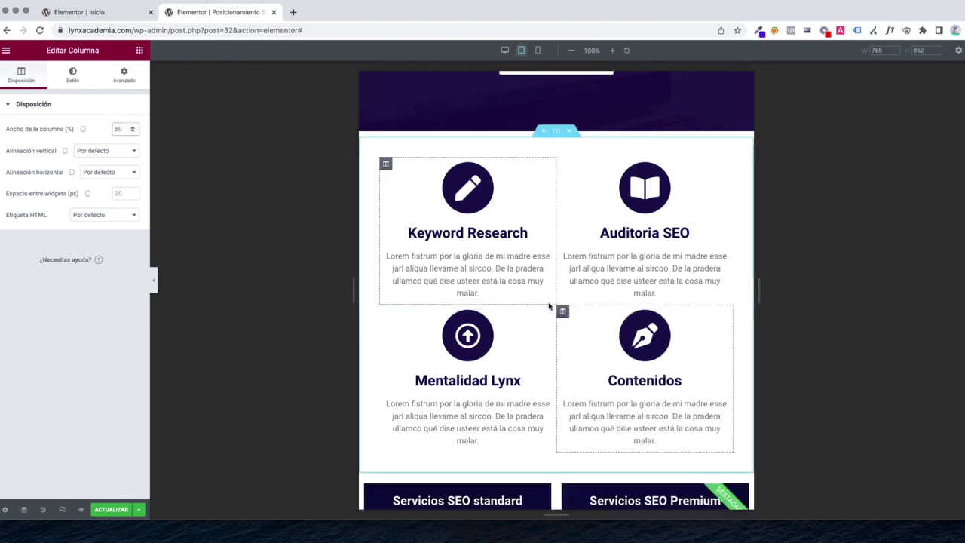
# Review the 2×2 icon box grid, then switch the preview to mobile width
pyautogui.scroll(5, 551, 309)
pyautogui.scroll(-10, 573, 339)
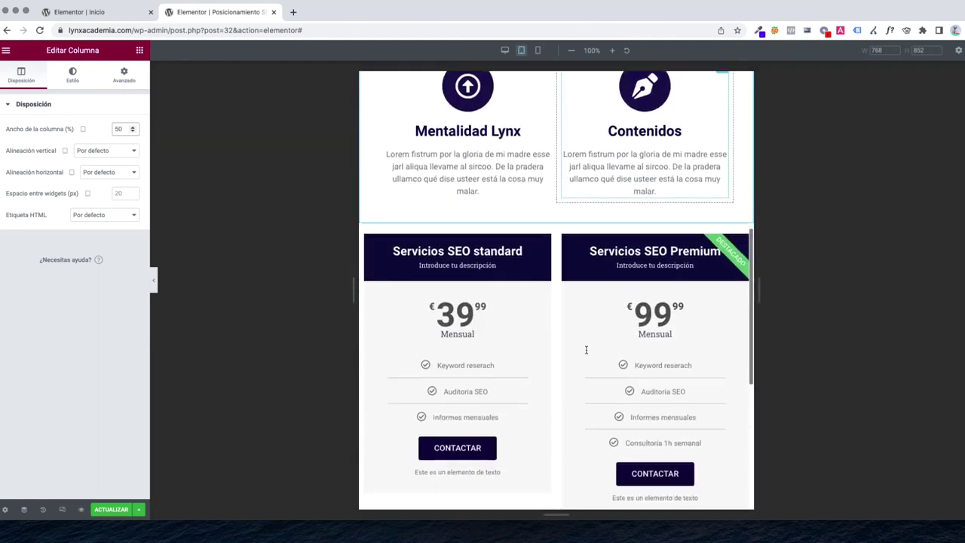
pyautogui.scroll(-3, 573, 227)
pyautogui.scroll(8, 562, 215)
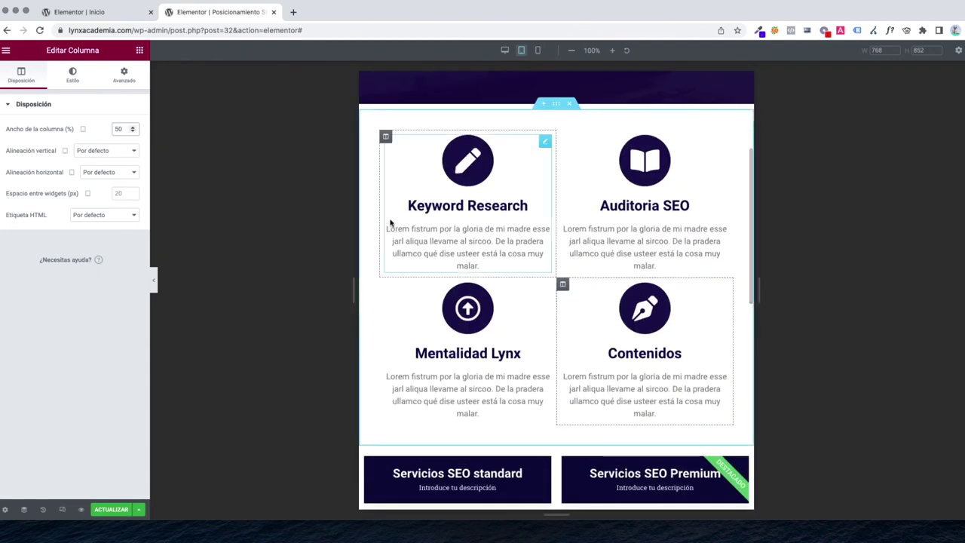
pyautogui.click(537, 50)
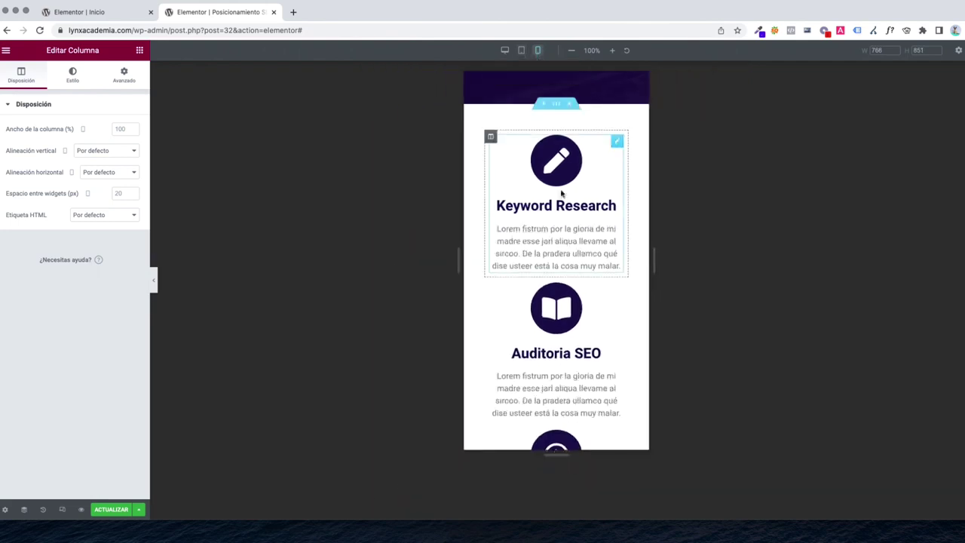
# Check the layout at desktop, tablet and mobile widths, ending back at desktop
pyautogui.scroll(-5, 561, 194)
pyautogui.click(504, 49)
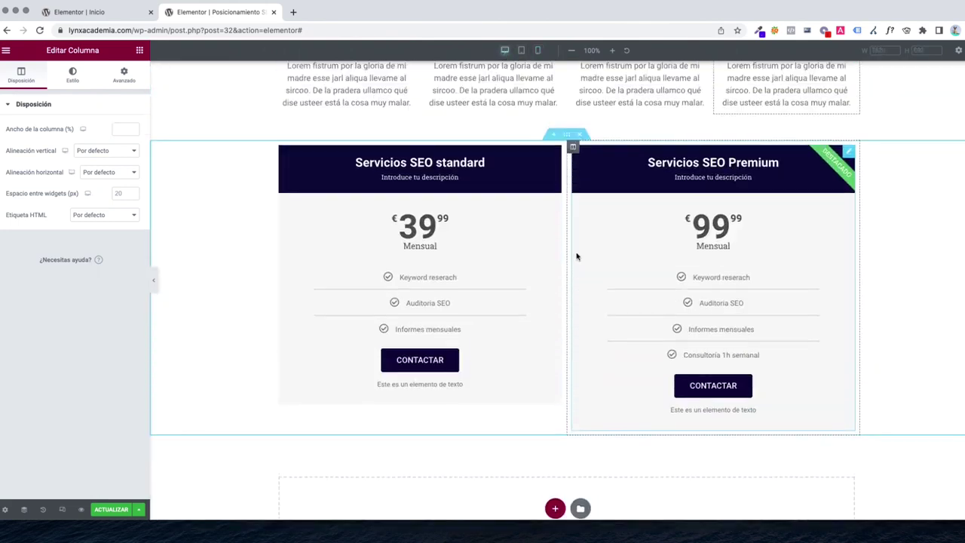
pyautogui.scroll(5, 577, 256)
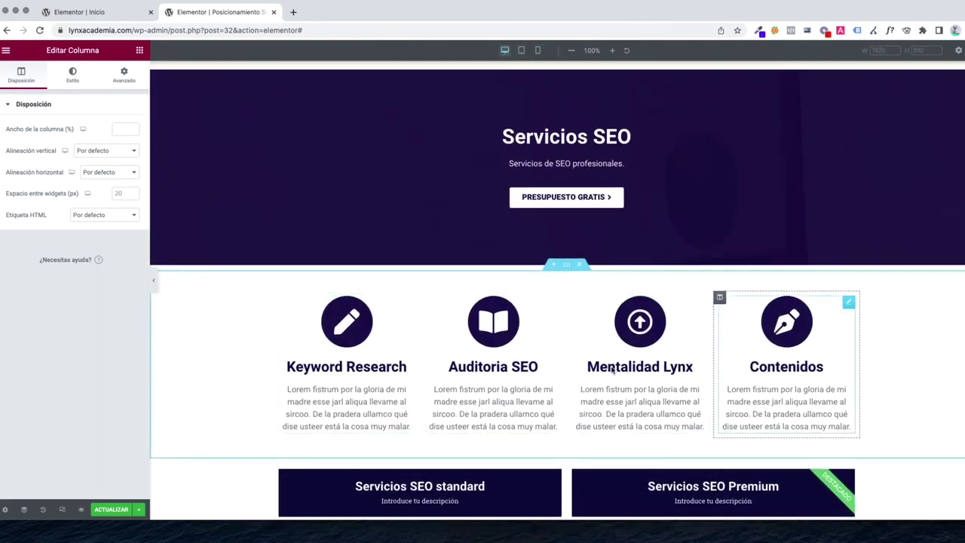
pyautogui.click(521, 50)
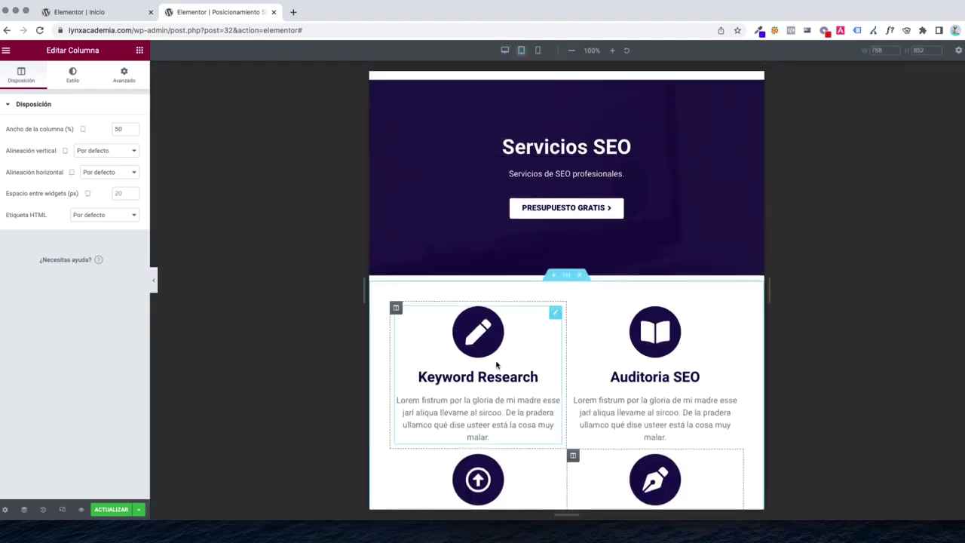
pyautogui.click(538, 51)
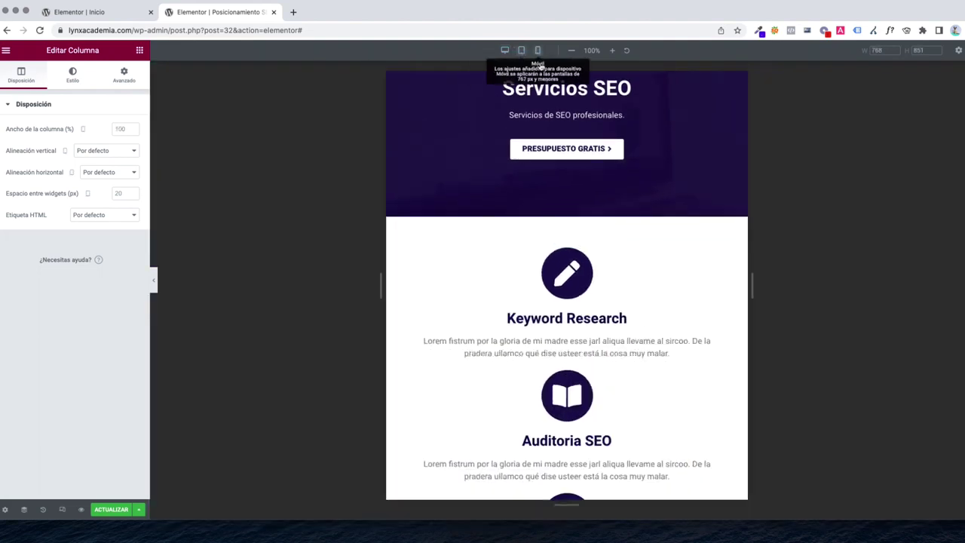
pyautogui.scroll(-10, 528, 189)
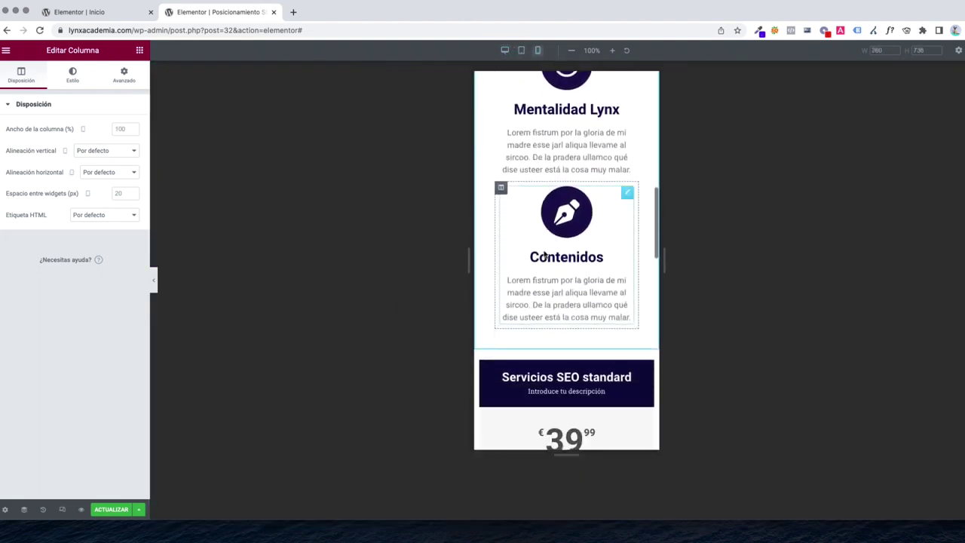
pyautogui.scroll(-15, 545, 256)
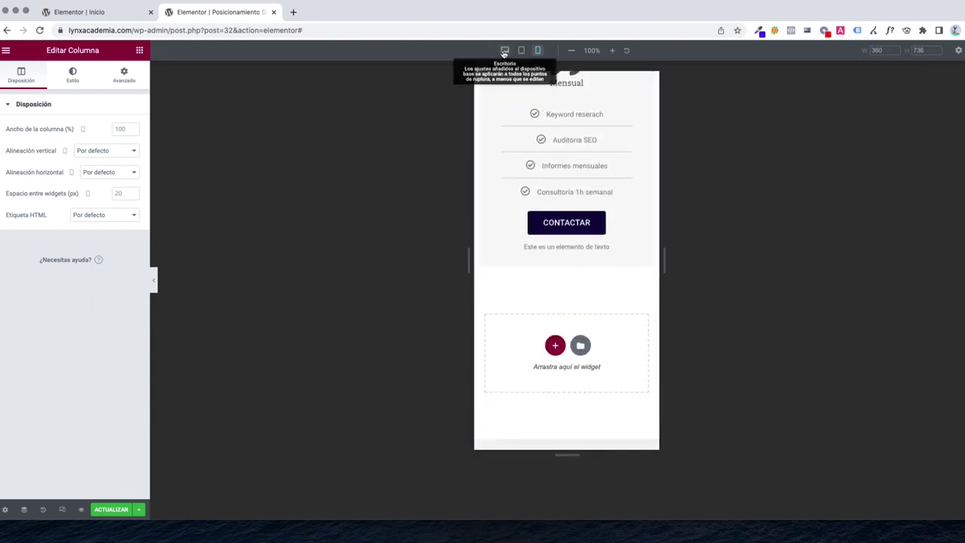
pyautogui.click(504, 51)
pyautogui.scroll(10, 562, 264)
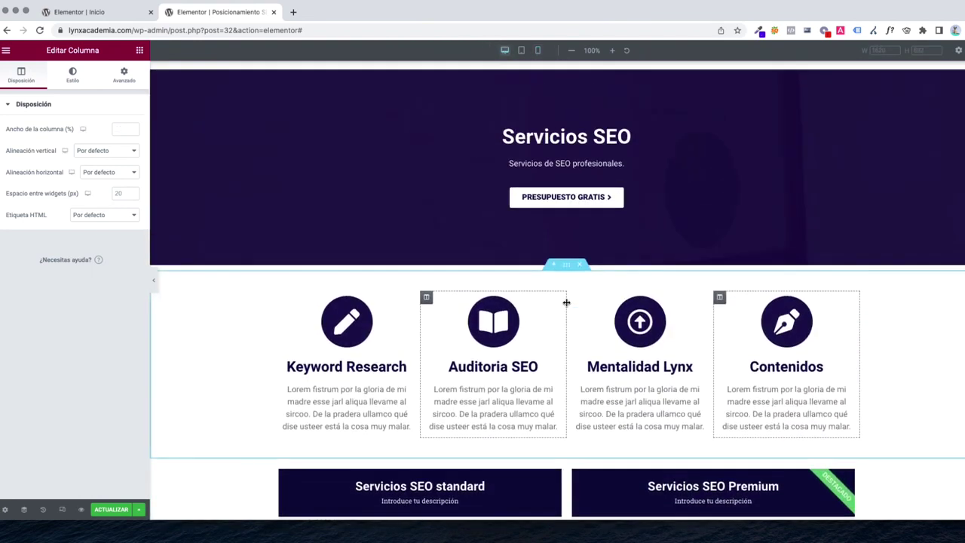
pyautogui.scroll(-6, 566, 302)
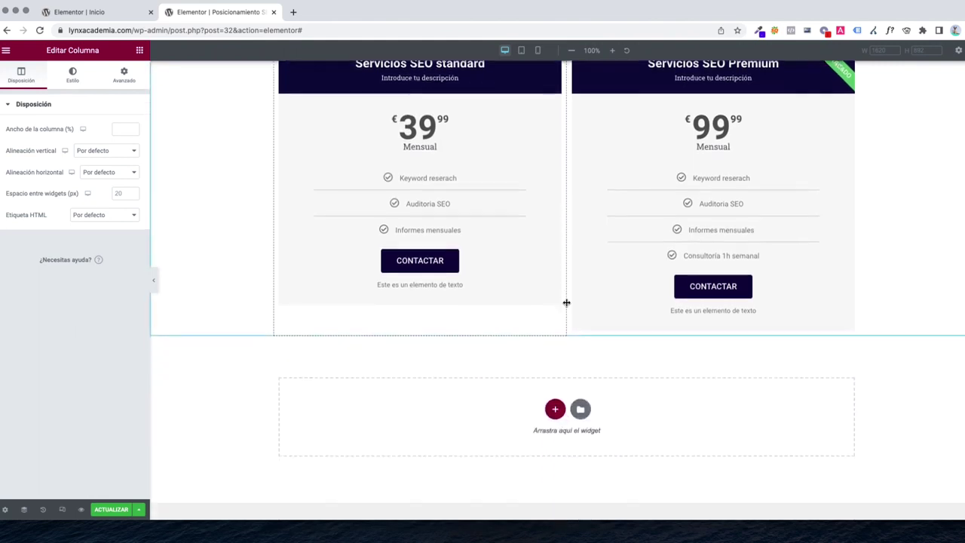
pyautogui.scroll(3, 522, 390)
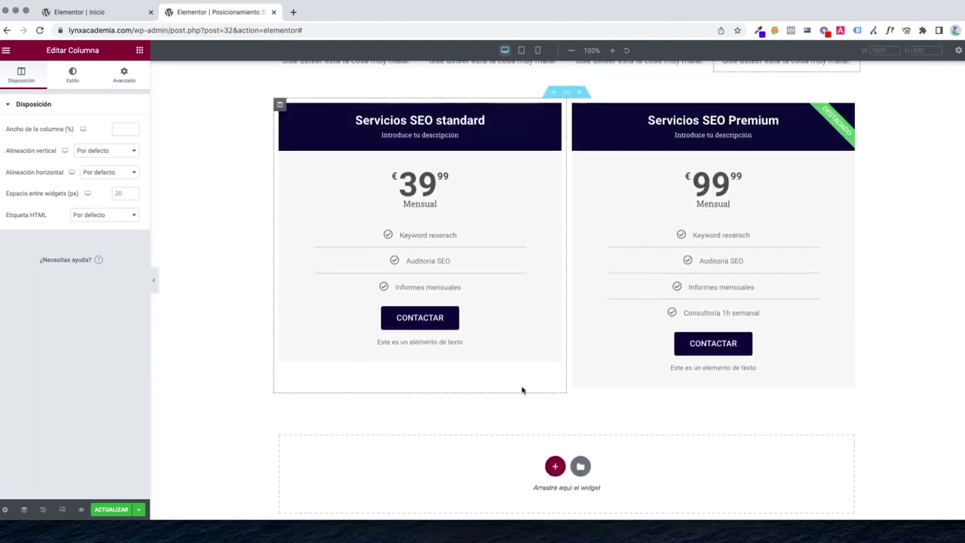
pyautogui.scroll(-5, 517, 399)
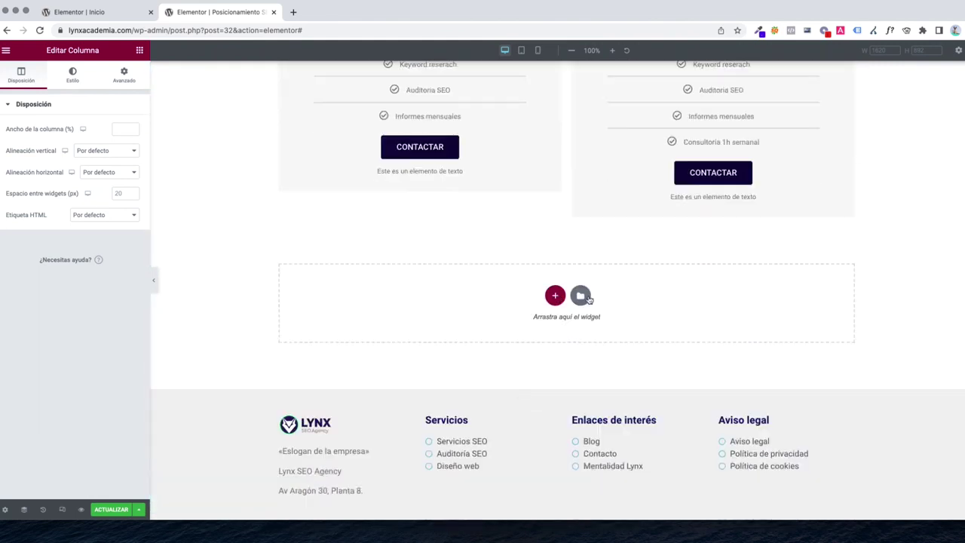
# Open the template library and close it without inserting anything
pyautogui.click(580, 295)
pyautogui.click(498, 103)
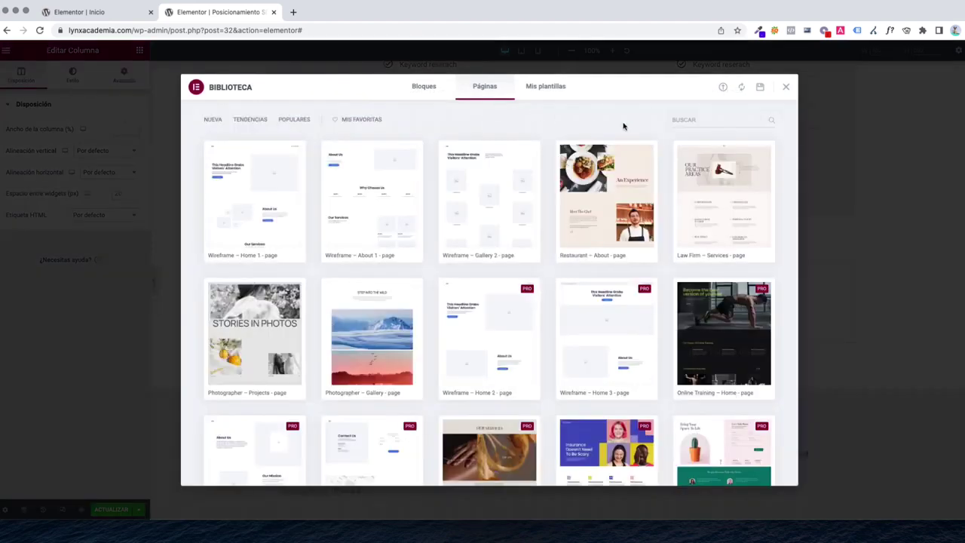
pyautogui.click(786, 89)
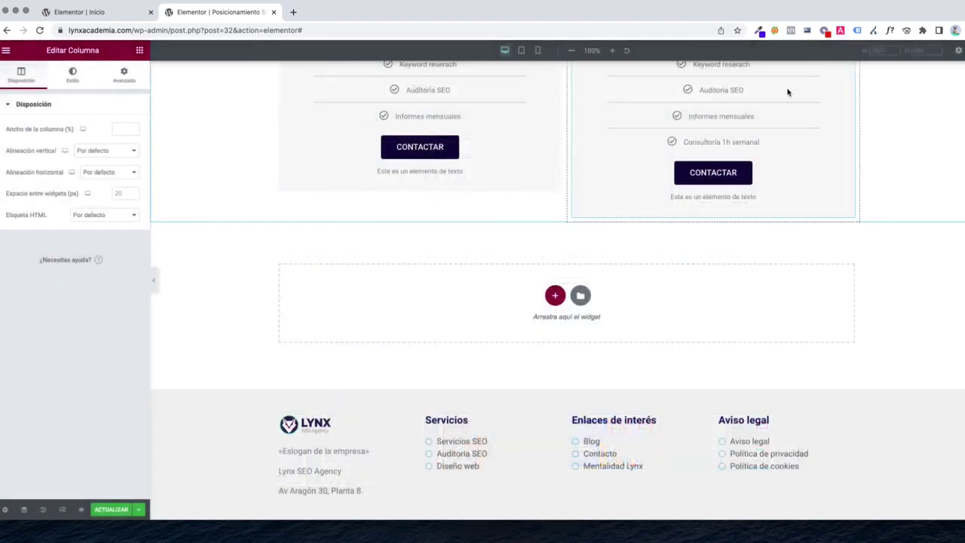
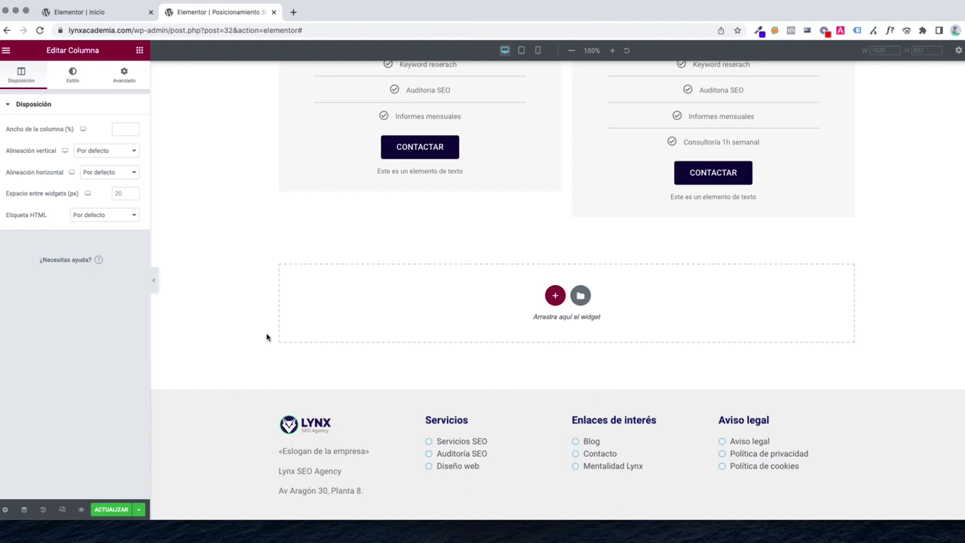
# Save the Elementor page edits and load lynxacademia.com in a new browser tab
pyautogui.press('super+s')
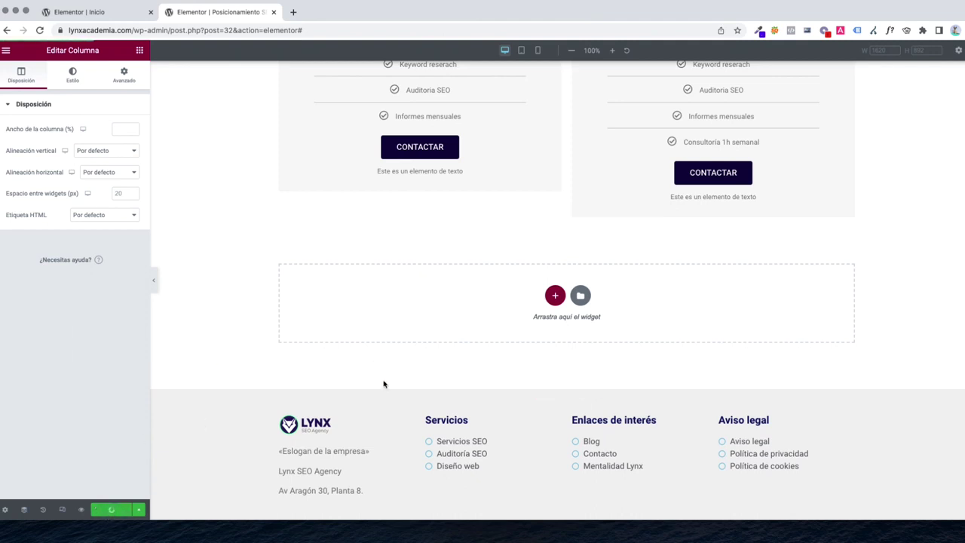
pyautogui.scroll(5, 383, 384)
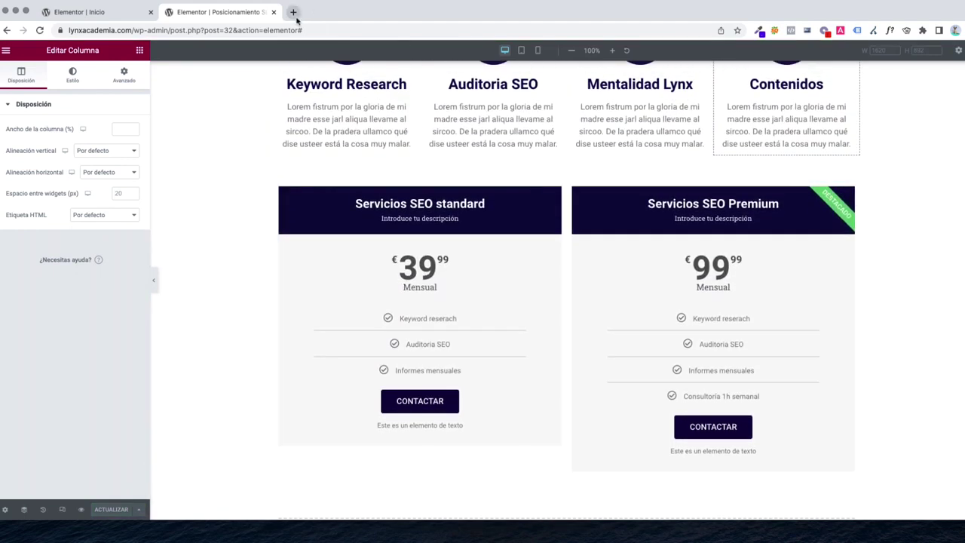
pyautogui.click(294, 13)
pyautogui.write('lynx')
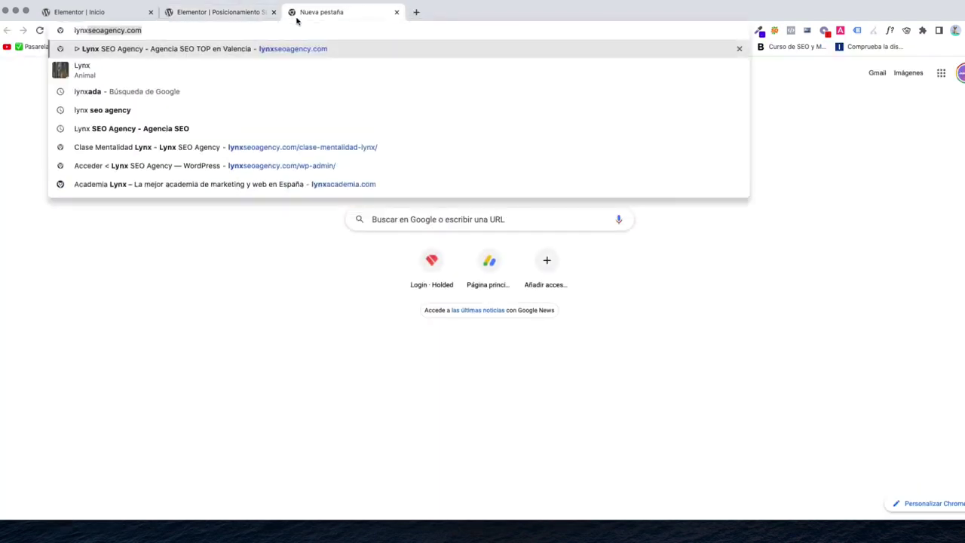
pyautogui.write('aca')
pyautogui.press('Return')
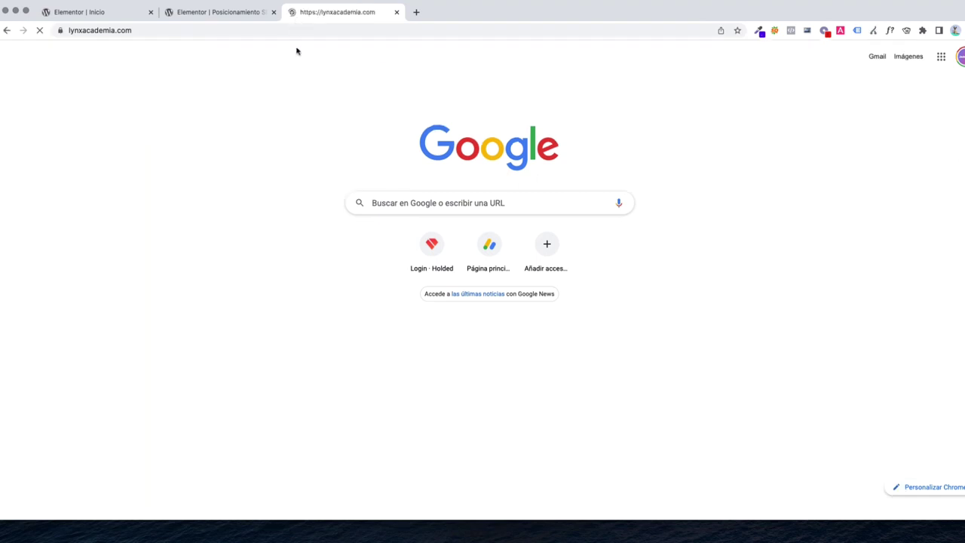
# Review the live Servicios > Posicionamiento SEO page, then return to the home page
pyautogui.moveTo(466, 75)
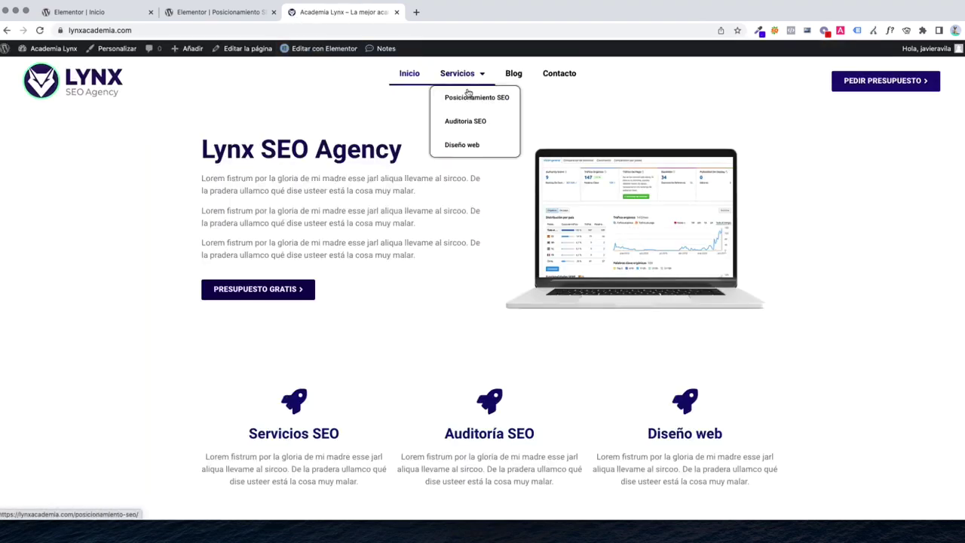
pyautogui.click(468, 99)
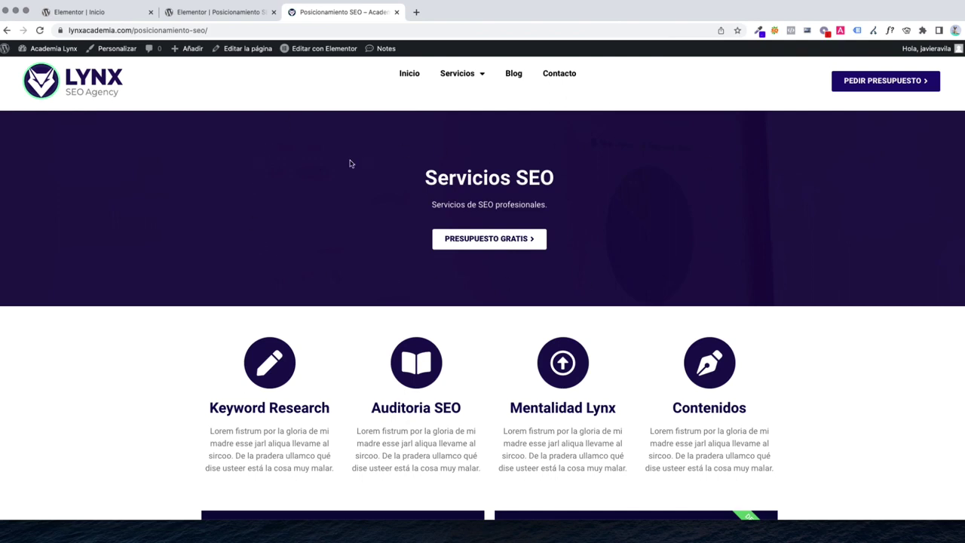
pyautogui.scroll(-3, 327, 183)
pyautogui.scroll(-3, 754, 209)
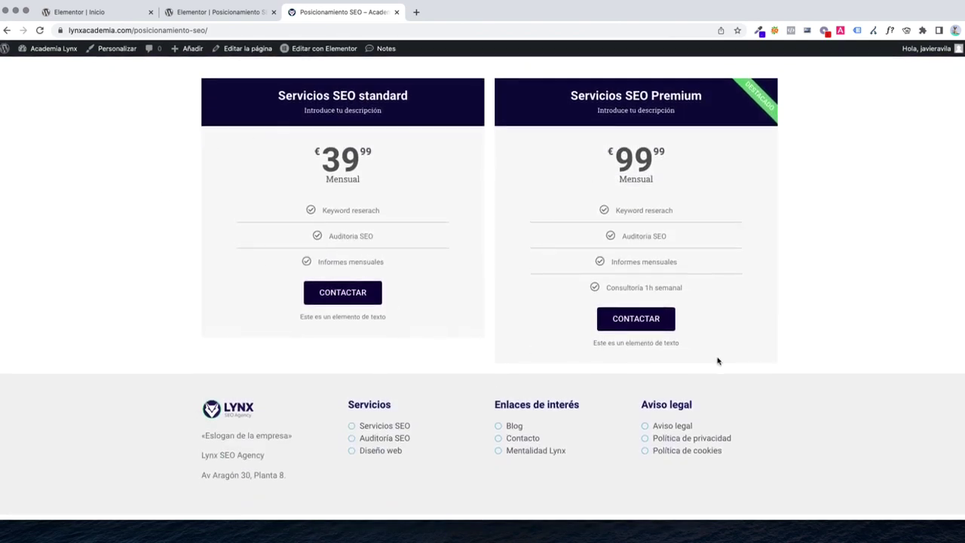
pyautogui.scroll(6, 701, 315)
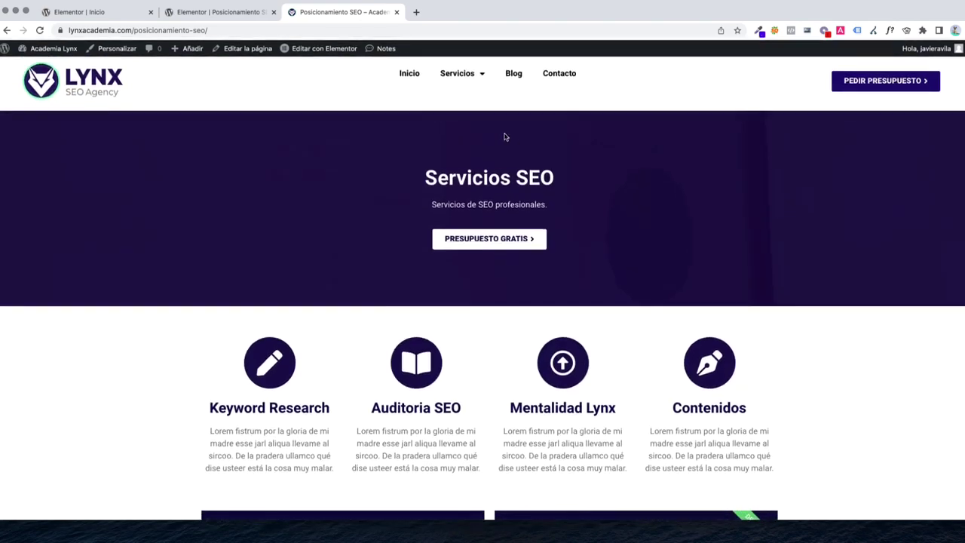
pyautogui.click(405, 77)
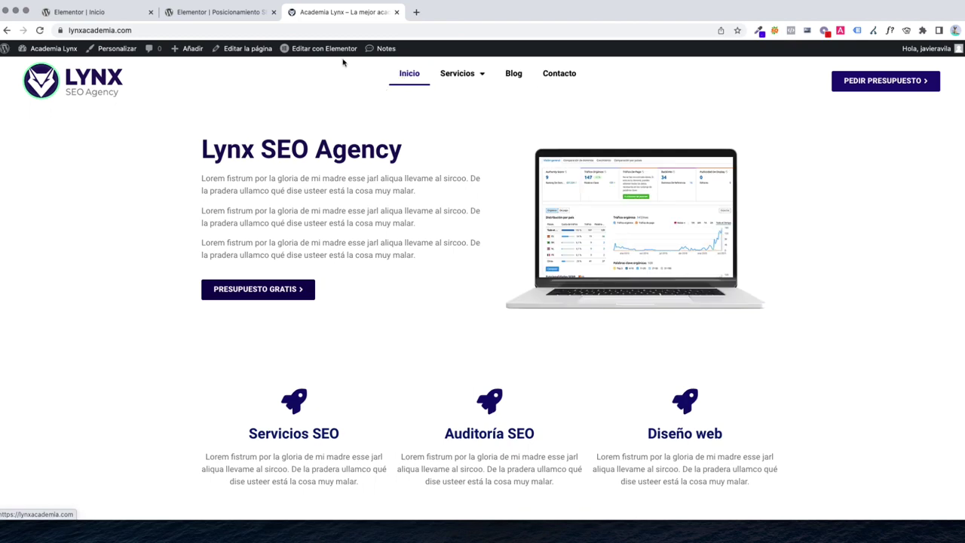
pyautogui.scroll(-10, 386, 334)
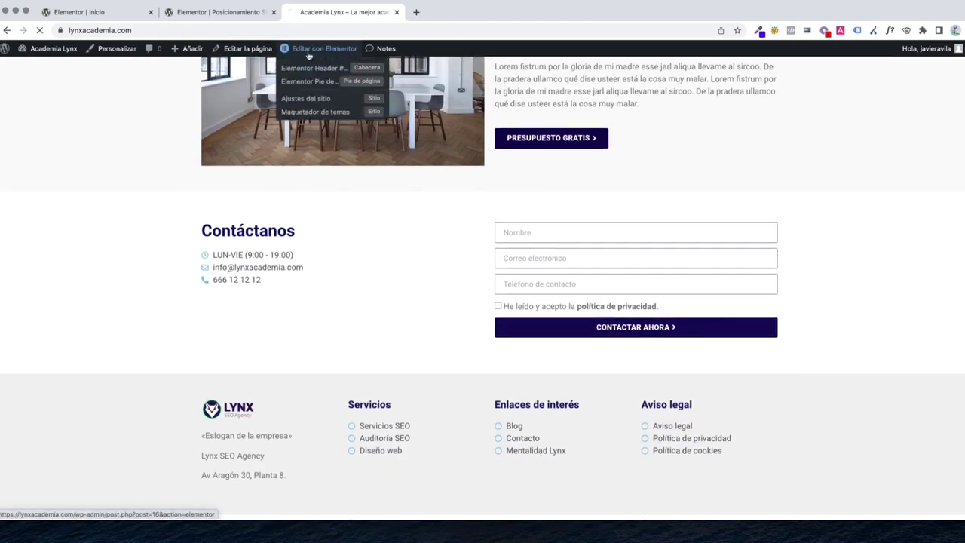
# Open the home page in Elementor and save its Contáctanos section as template 'SECCIÓN CONTACTO'
pyautogui.click(317, 45)
pyautogui.scroll(1, 517, 231)
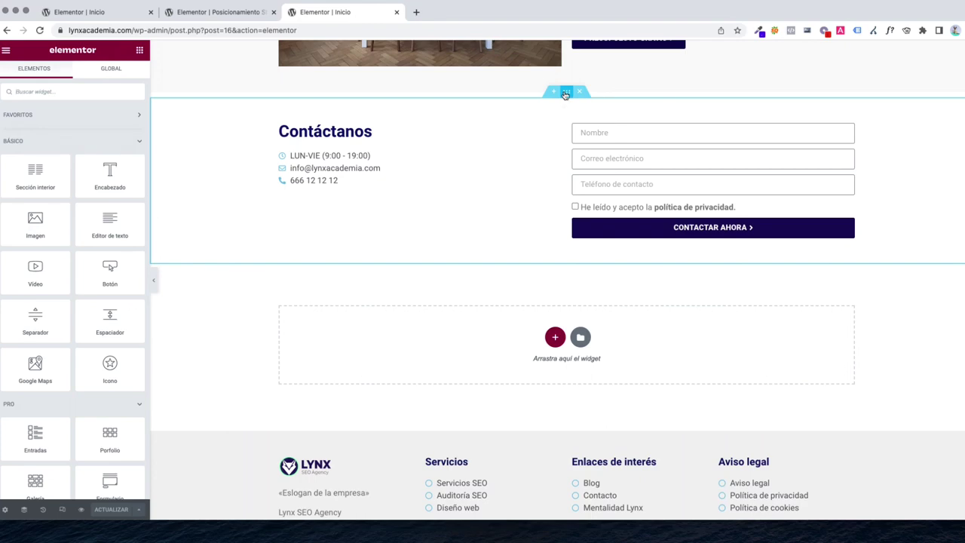
pyautogui.rightClick(565, 95)
pyautogui.click(593, 200)
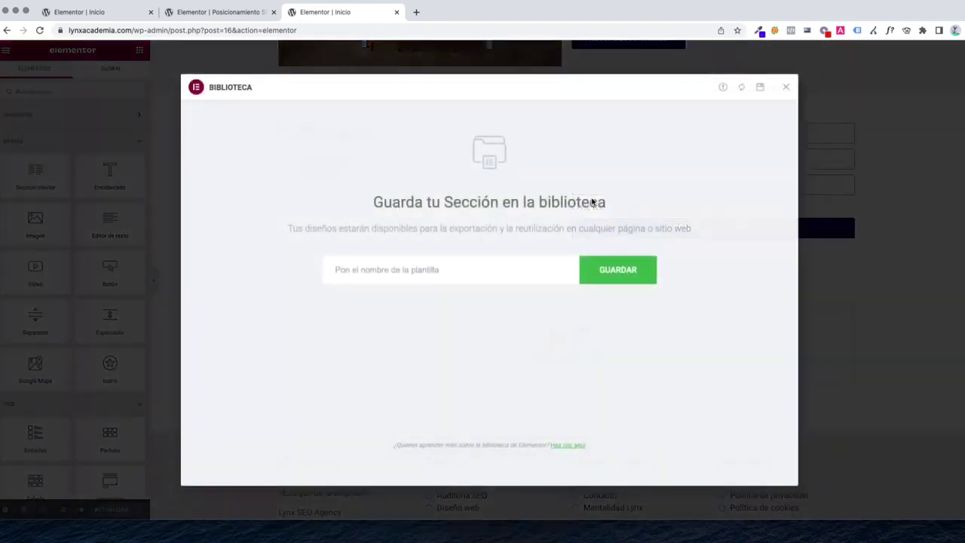
pyautogui.click(419, 271)
pyautogui.write('SECCI')
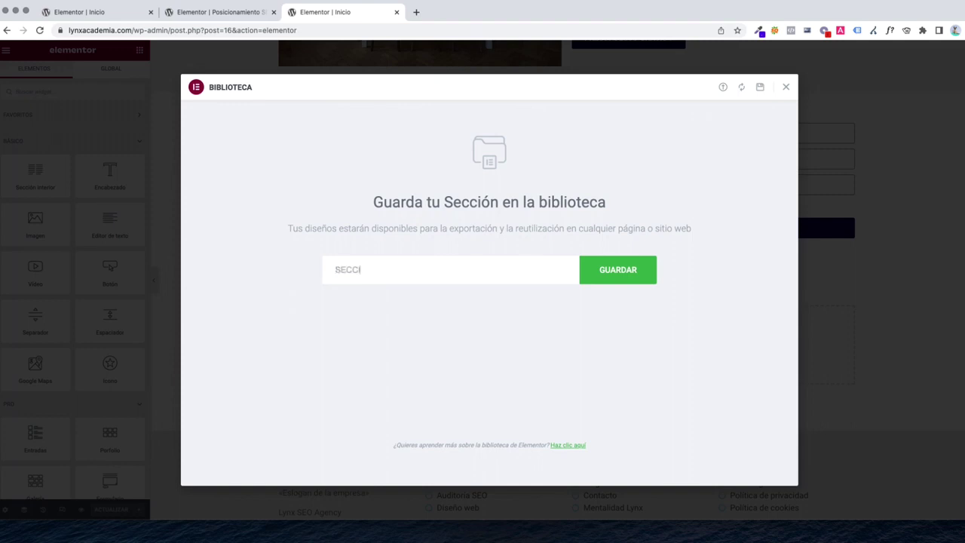
pyautogui.write('ÓN CONTACTO')
pyautogui.click(609, 274)
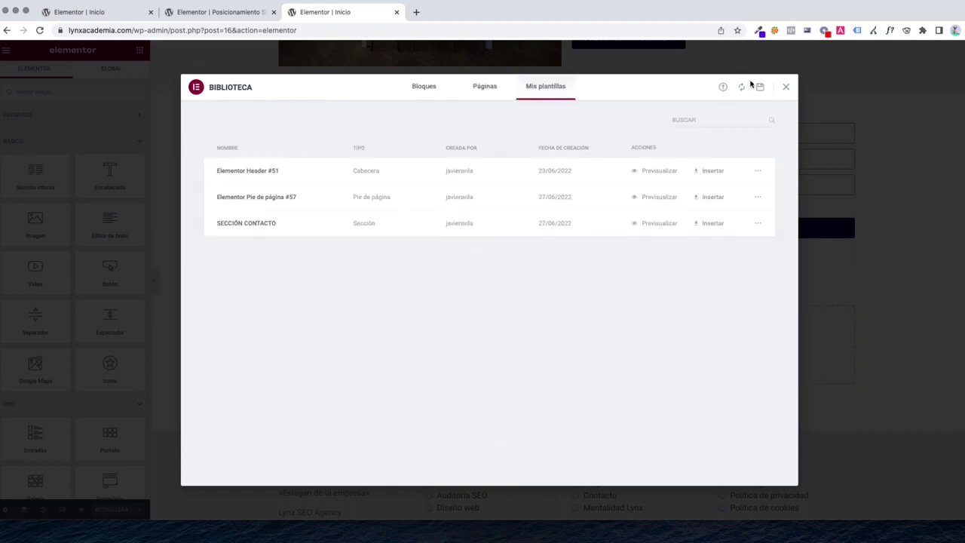
pyautogui.click(786, 87)
pyautogui.click(215, 12)
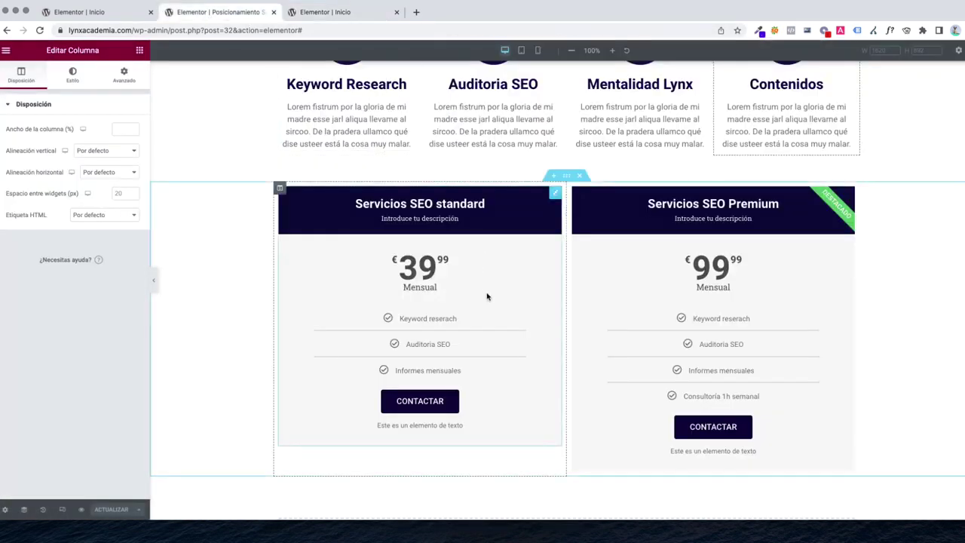
# Insert SECCIÓN CONTACTO from Mis plantillas at the page end with No aplicar, then update the page
pyautogui.scroll(-4, 487, 296)
pyautogui.click(555, 282)
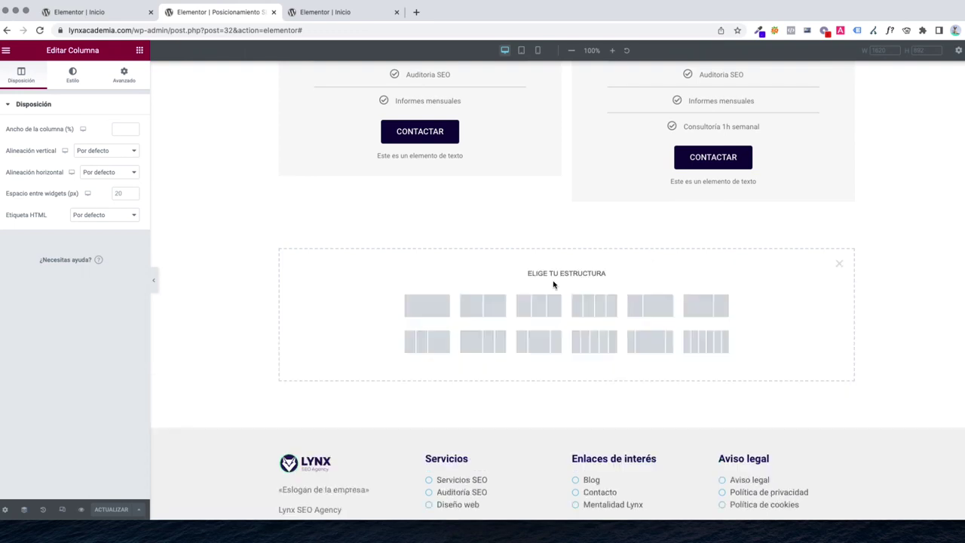
pyautogui.click(839, 266)
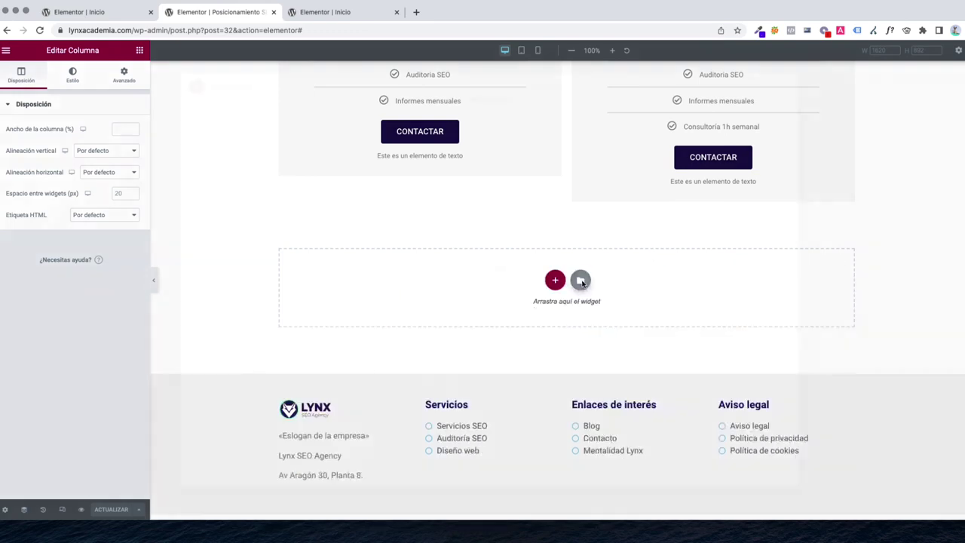
pyautogui.click(580, 281)
pyautogui.click(542, 90)
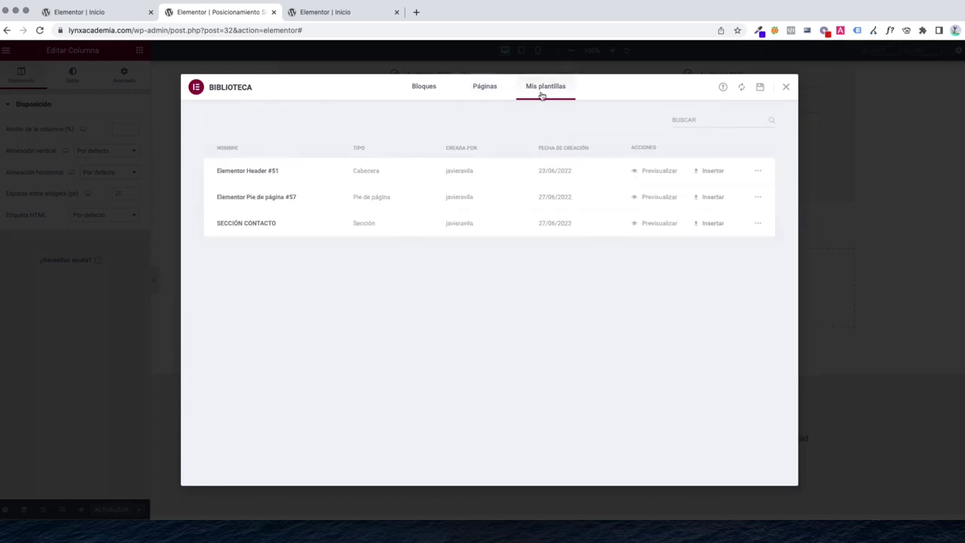
pyautogui.click(707, 223)
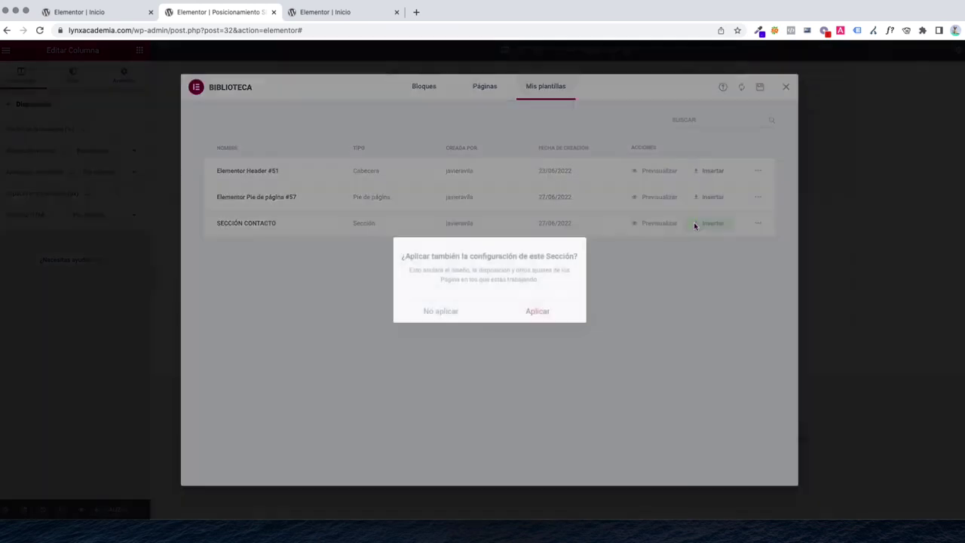
pyautogui.click(422, 313)
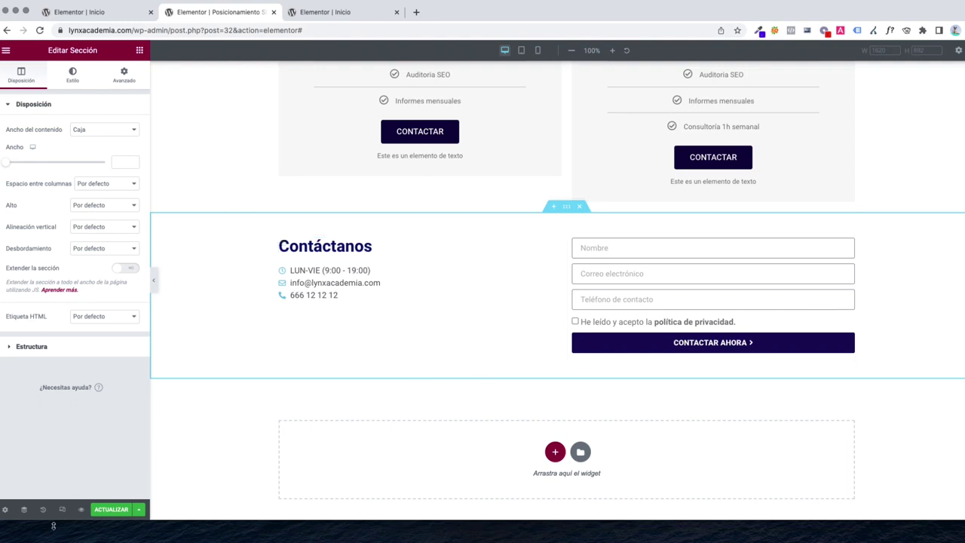
pyautogui.click(110, 513)
# Load lynxacademia.com and open the published Posicionamiento SEO page
pyautogui.click(317, 12)
pyautogui.click(305, 30)
pyautogui.write('lynx')
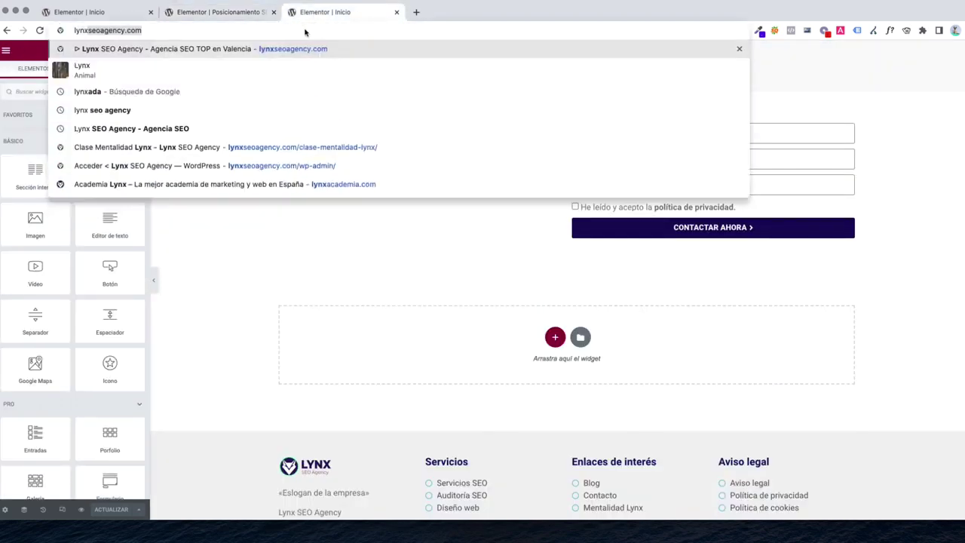
pyautogui.write('academia.com')
pyautogui.press('Return')
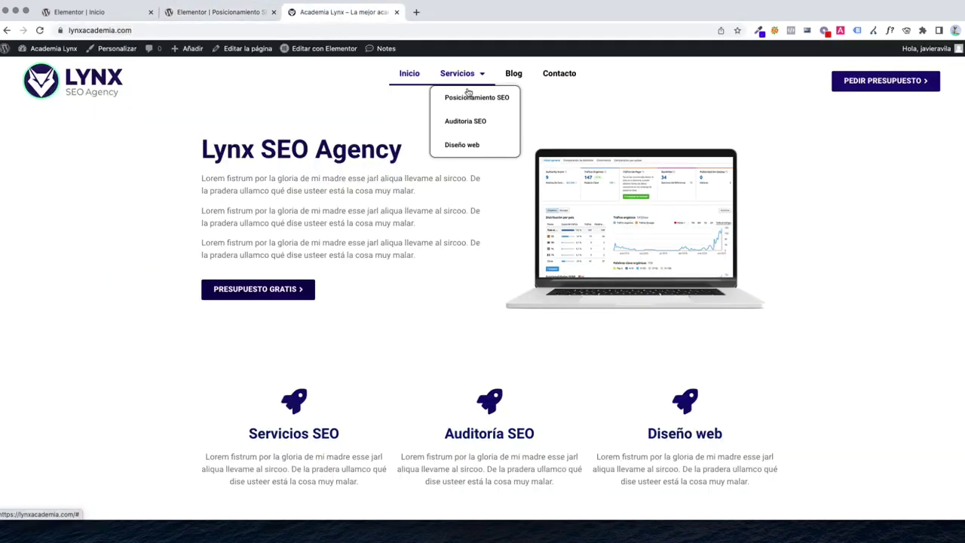
pyautogui.click(463, 98)
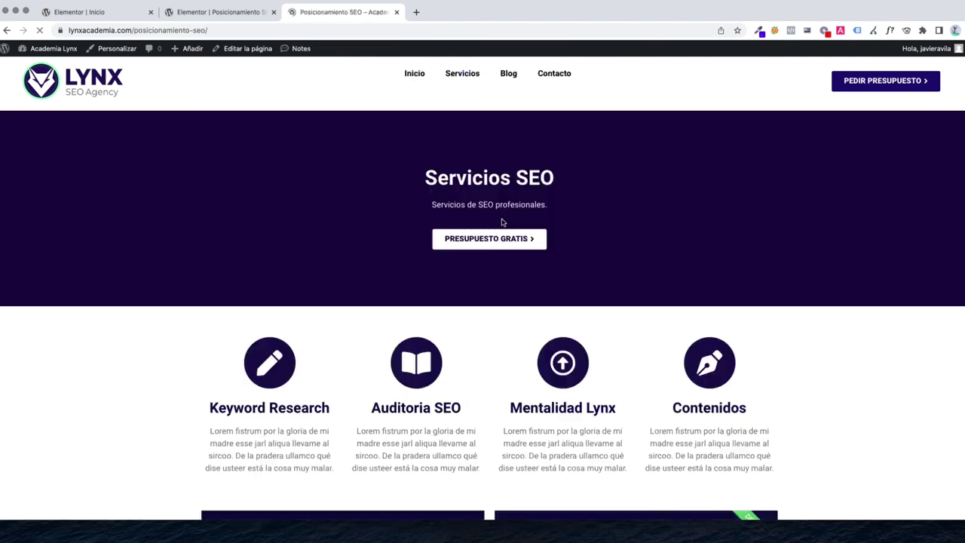
# Check the new Contáctanos section on the live page, then return to the Elementor editor tab
pyautogui.scroll(-10, 495, 251)
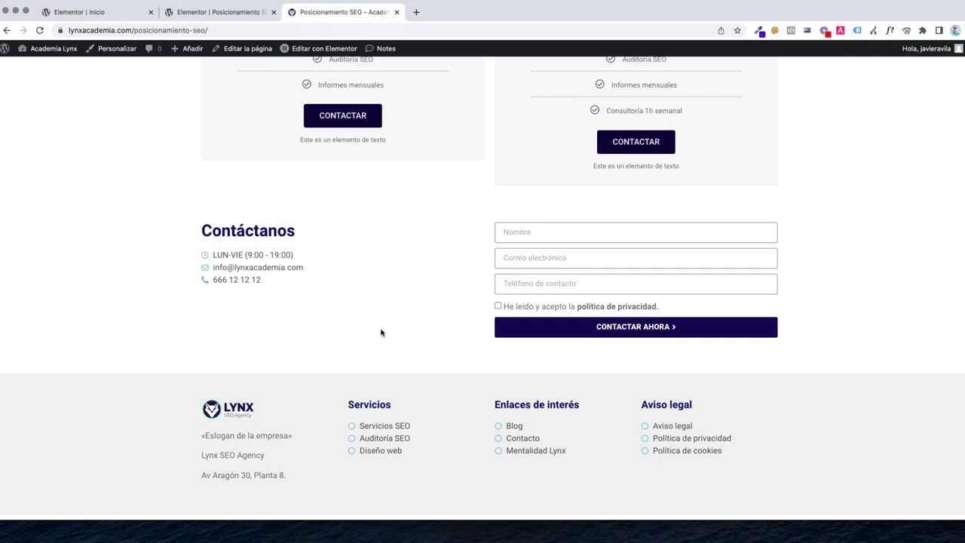
pyautogui.scroll(15, 454, 339)
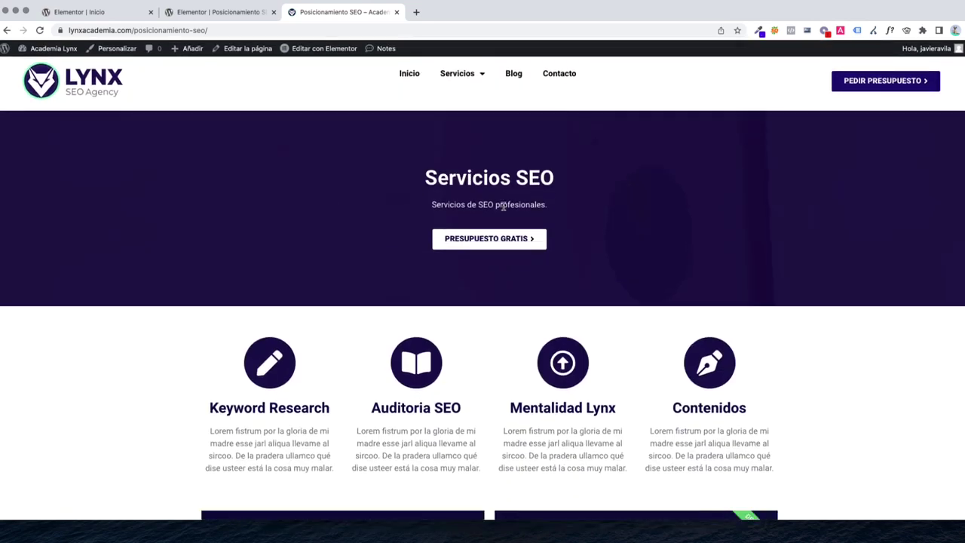
pyautogui.moveTo(461, 74)
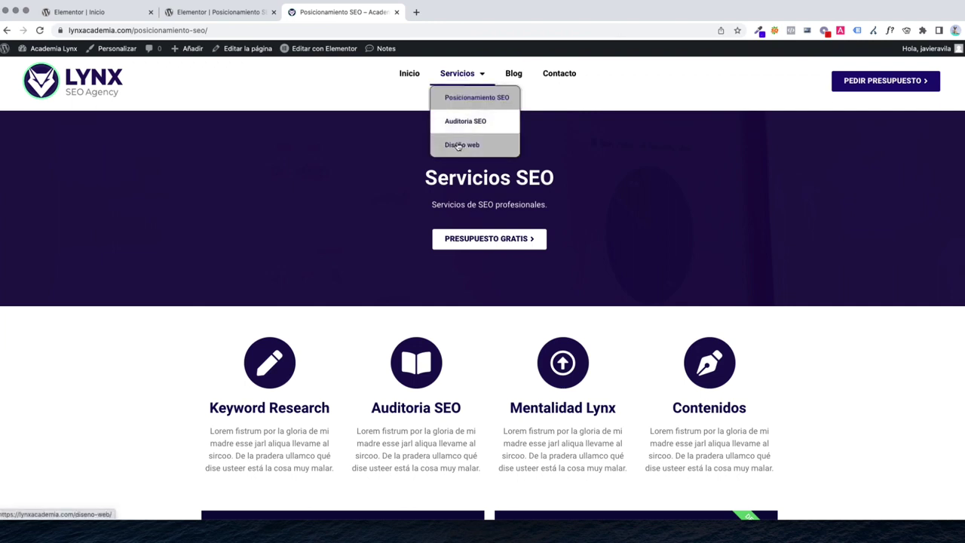
pyautogui.scroll(-3, 550, 274)
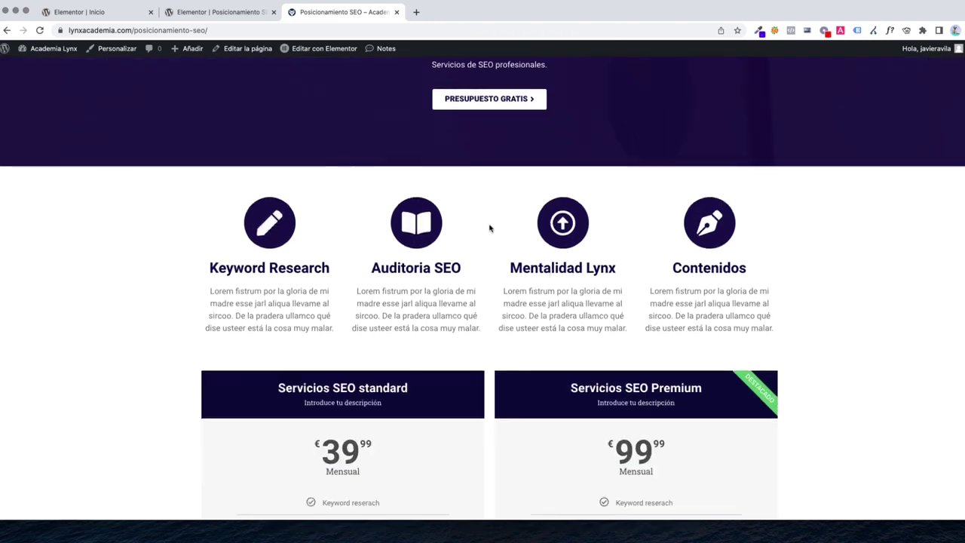
pyautogui.scroll(-5, 377, 367)
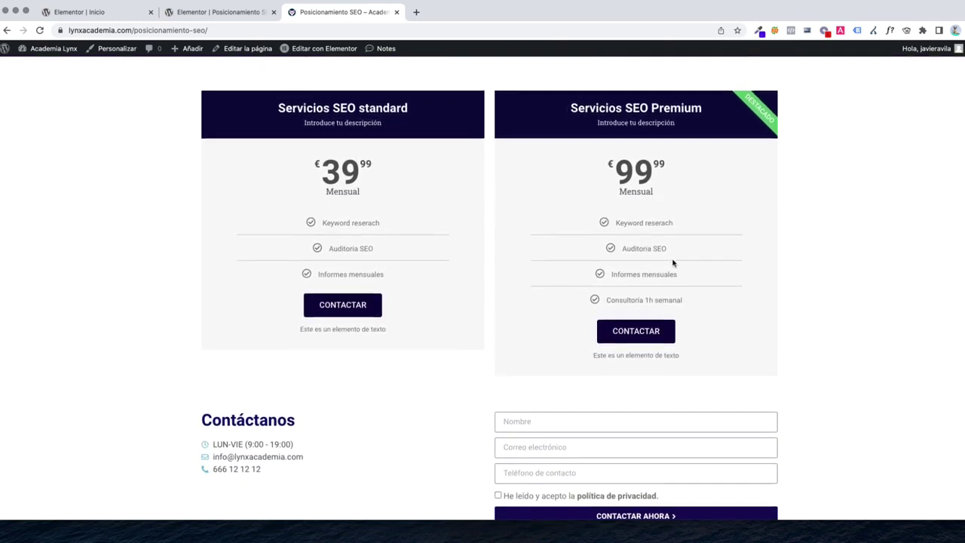
pyautogui.scroll(10, 675, 263)
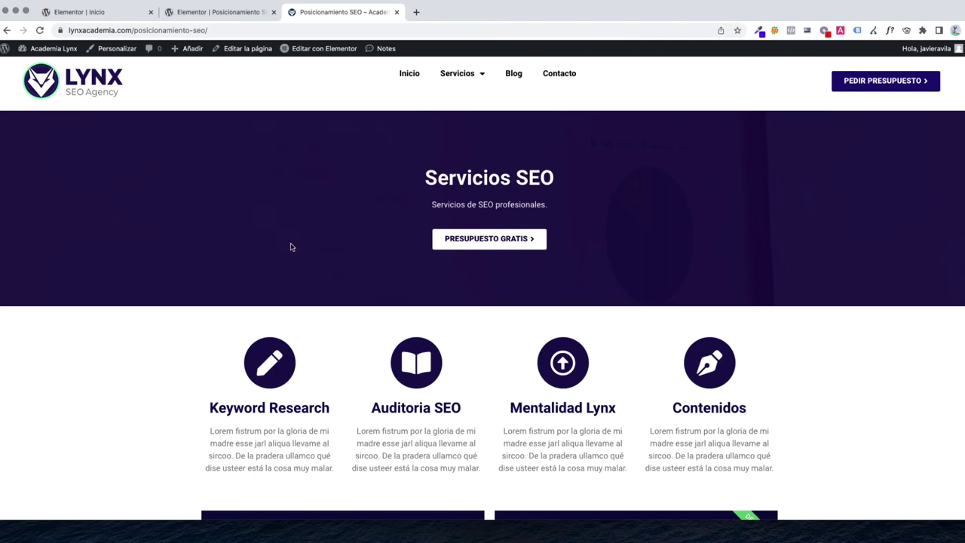
pyautogui.scroll(-10, 292, 246)
pyautogui.scroll(6, 696, 308)
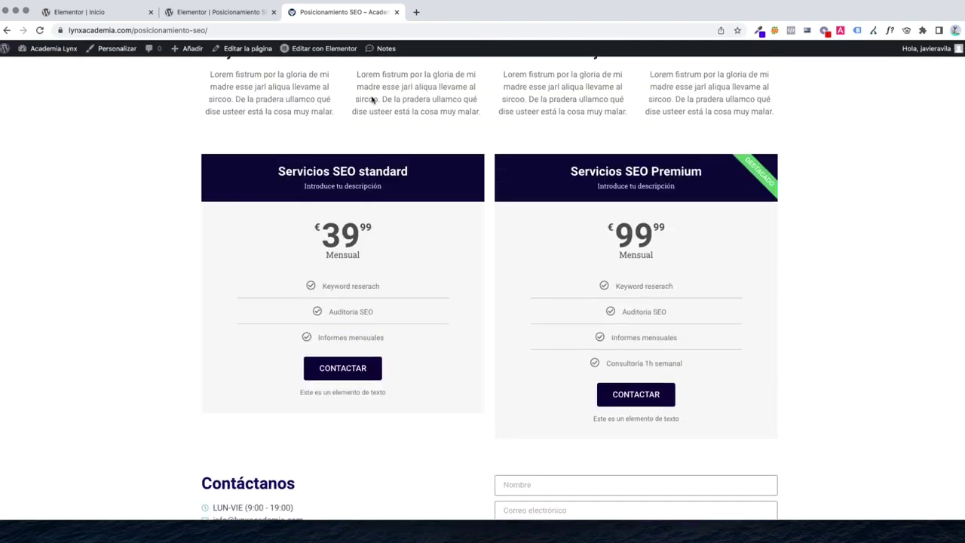
pyautogui.click(218, 12)
pyautogui.scroll(10, 510, 246)
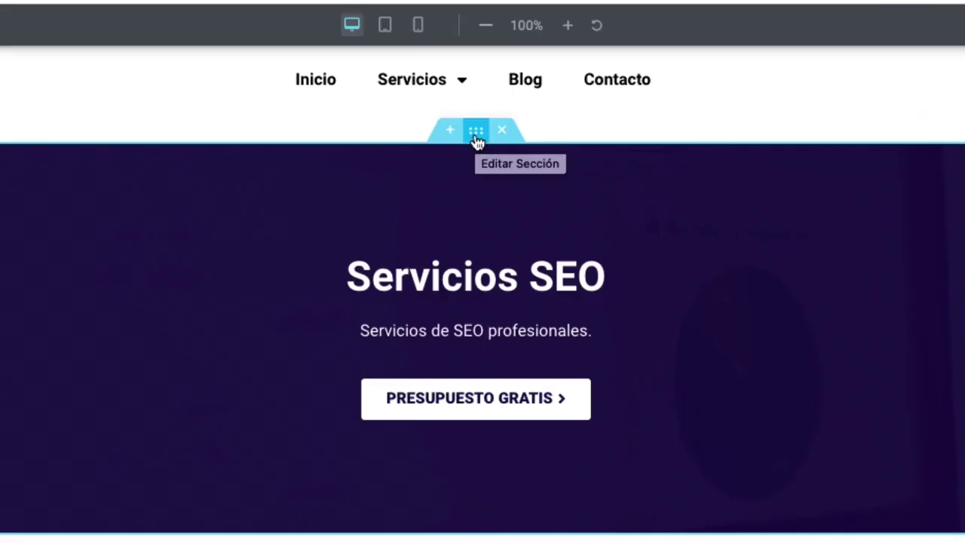
# Save the hero section as library template 'PÁG. INTERNA - TOP'
pyautogui.rightClick(567, 106)
pyautogui.click(517, 360)
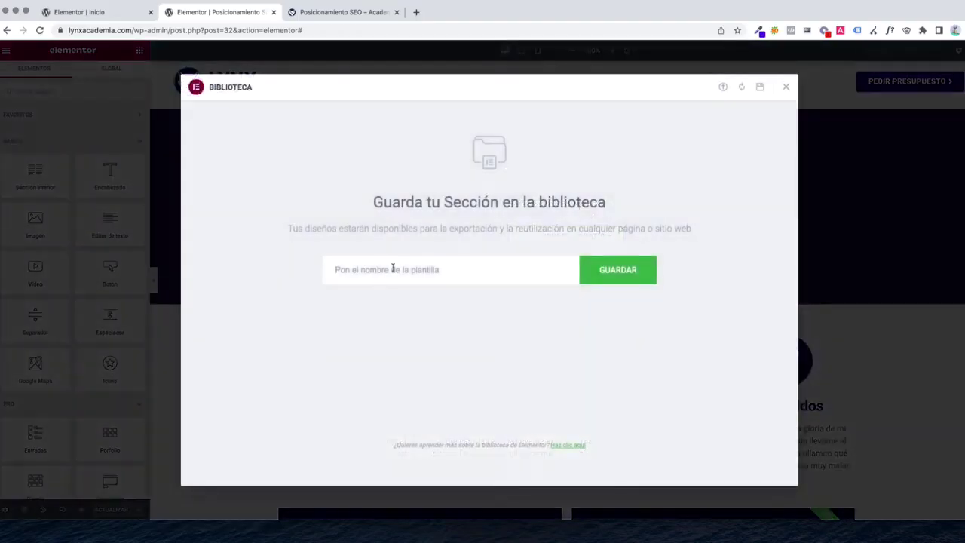
pyautogui.click(393, 268)
pyautogui.write('PÁG. INTERNA - TOP')
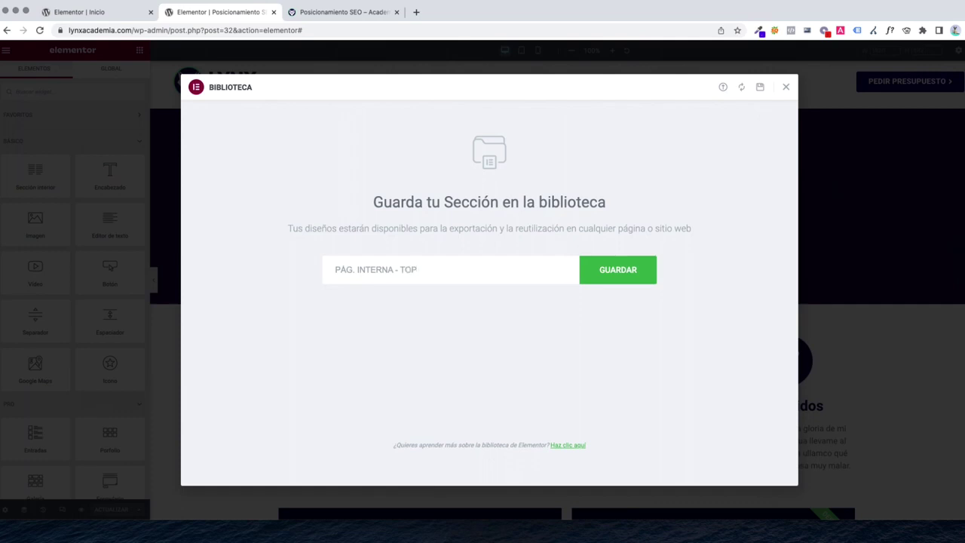
pyautogui.click(601, 278)
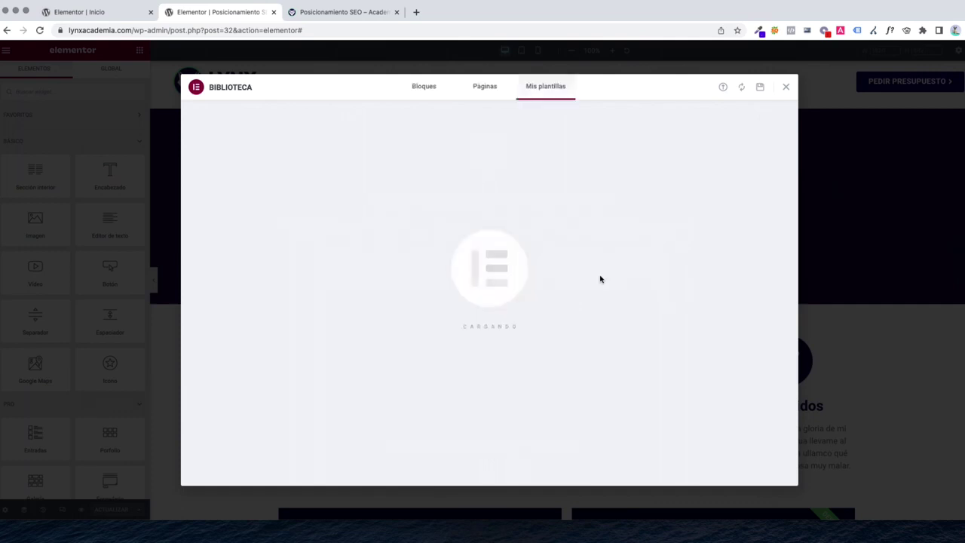
pyautogui.click(788, 85)
# Save the service-icons section as library template 'PÁG. INTERNA - ICONOS'
pyautogui.scroll(-3, 556, 282)
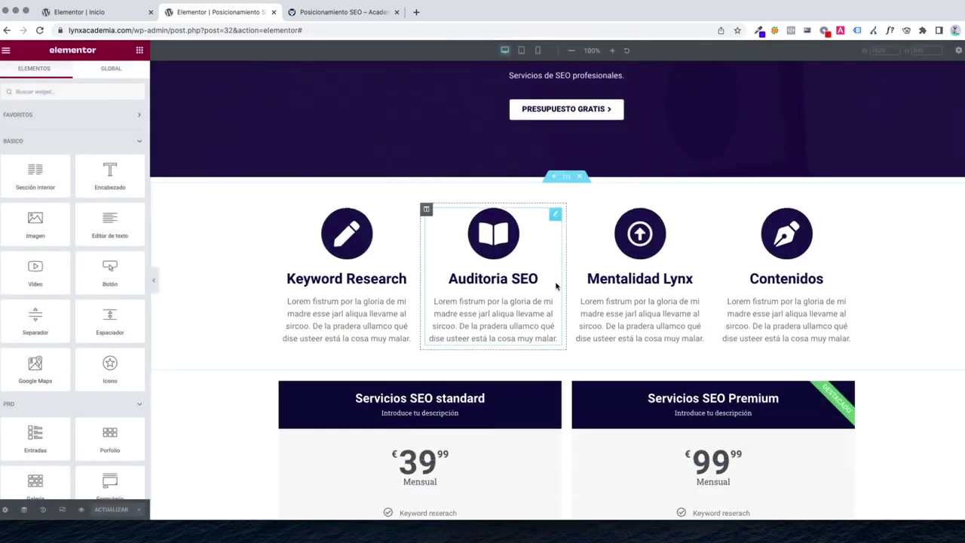
pyautogui.rightClick(564, 180)
pyautogui.click(610, 284)
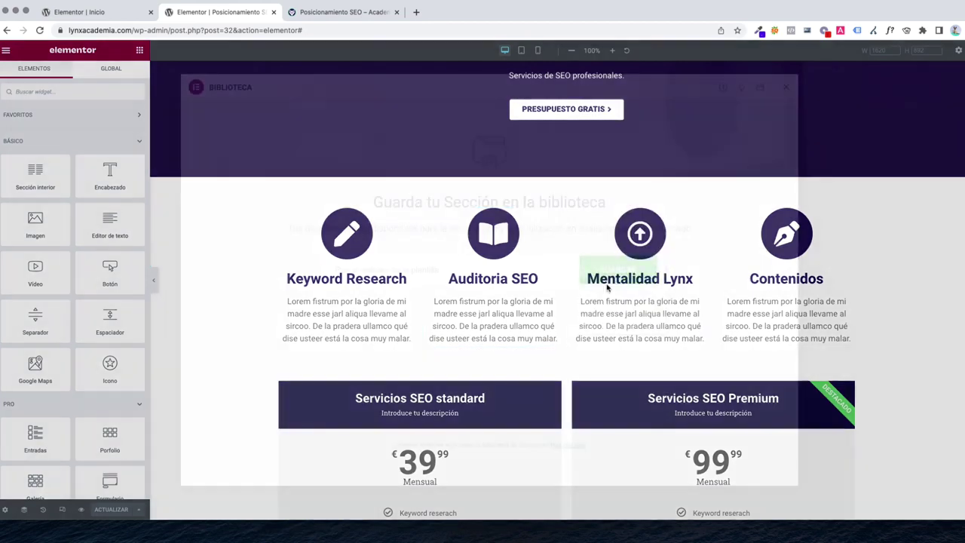
pyautogui.click(416, 270)
pyautogui.write('PÁG. INTERNA')
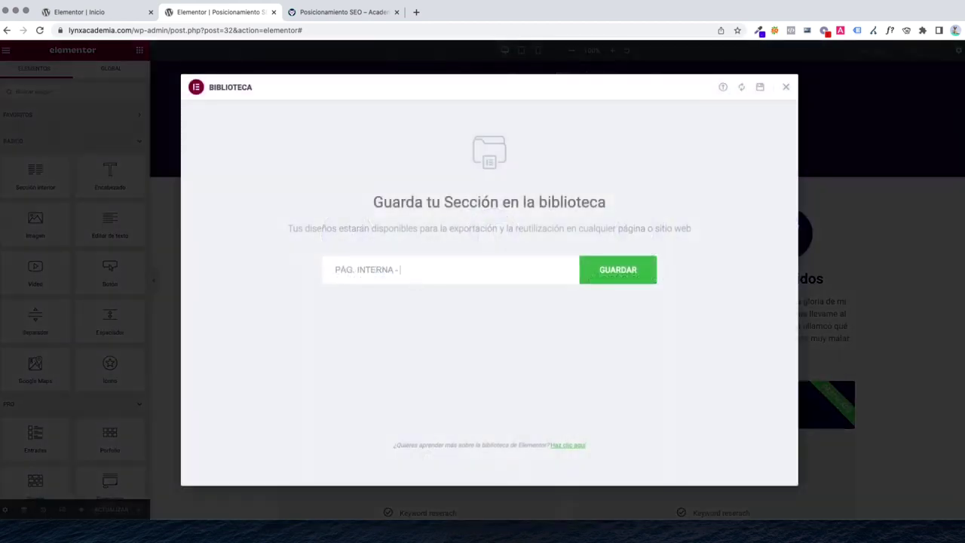
pyautogui.write('- iconos')
pyautogui.press('BackSpace')
pyautogui.press('BackSpace')
pyautogui.write('CONOS')
pyautogui.press('Return')
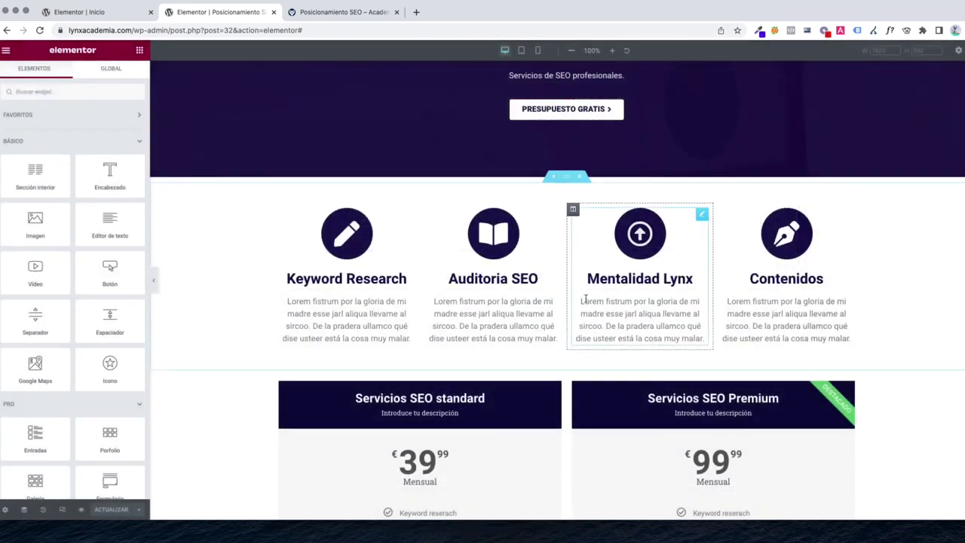
# Save the pricing tables section as library template 'PÁG. INTERNA - tarifas'
pyautogui.scroll(-3, 567, 251)
pyautogui.rightClick(567, 251)
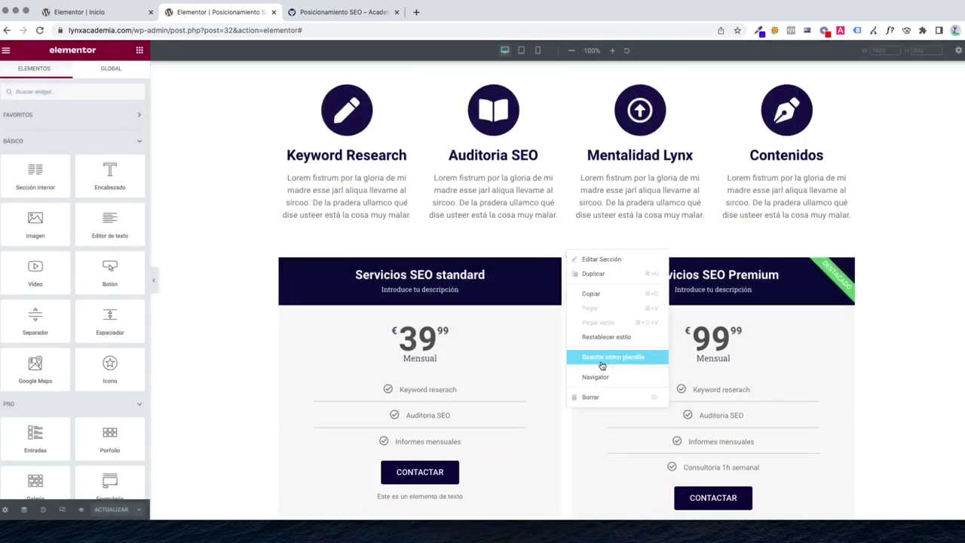
pyautogui.click(604, 359)
pyautogui.click(478, 269)
pyautogui.write('PÁG. INTERNA')
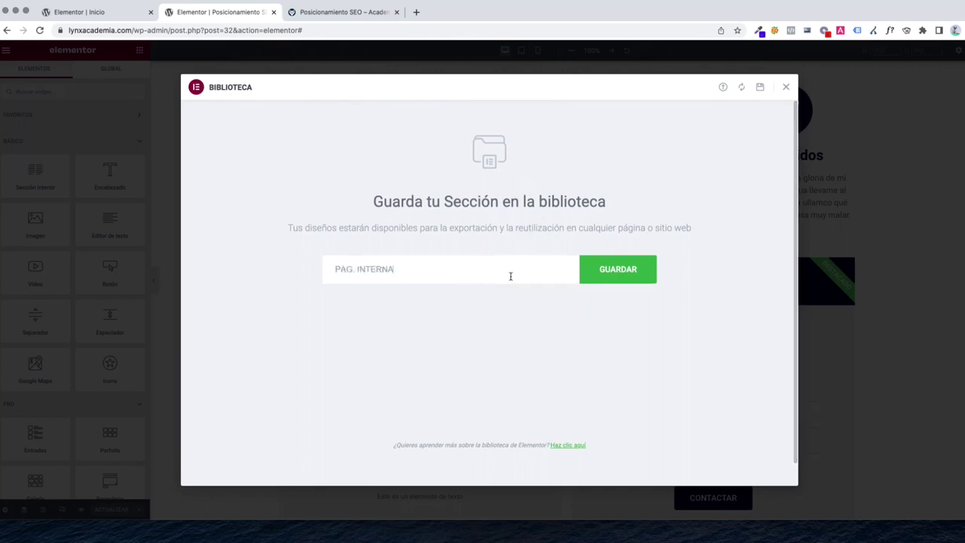
pyautogui.write(' - tarifas')
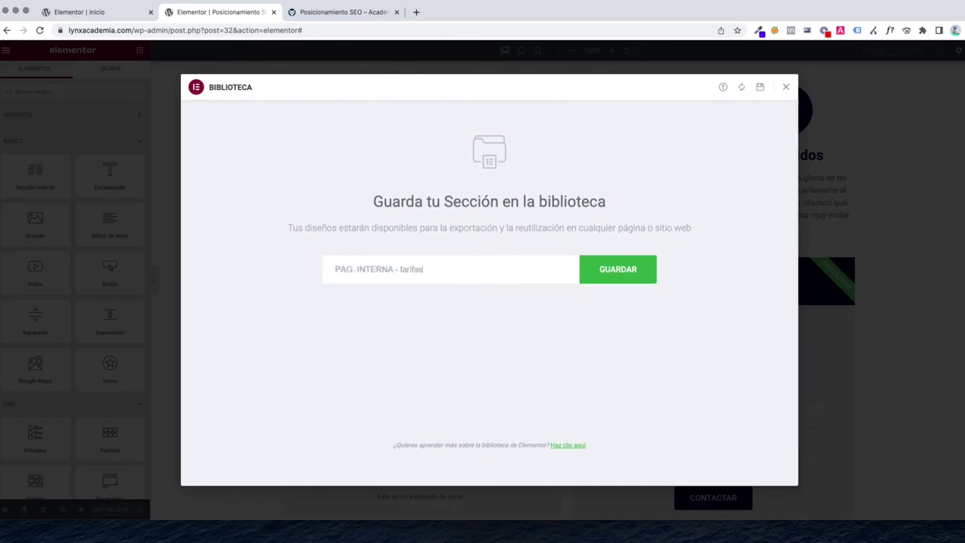
pyautogui.press('Return')
pyautogui.click(785, 87)
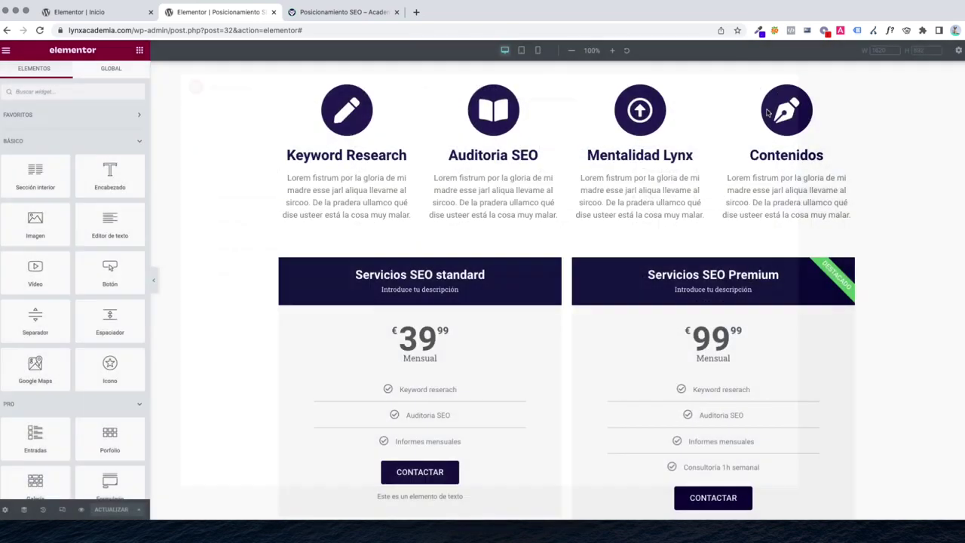
pyautogui.scroll(-15, 478, 245)
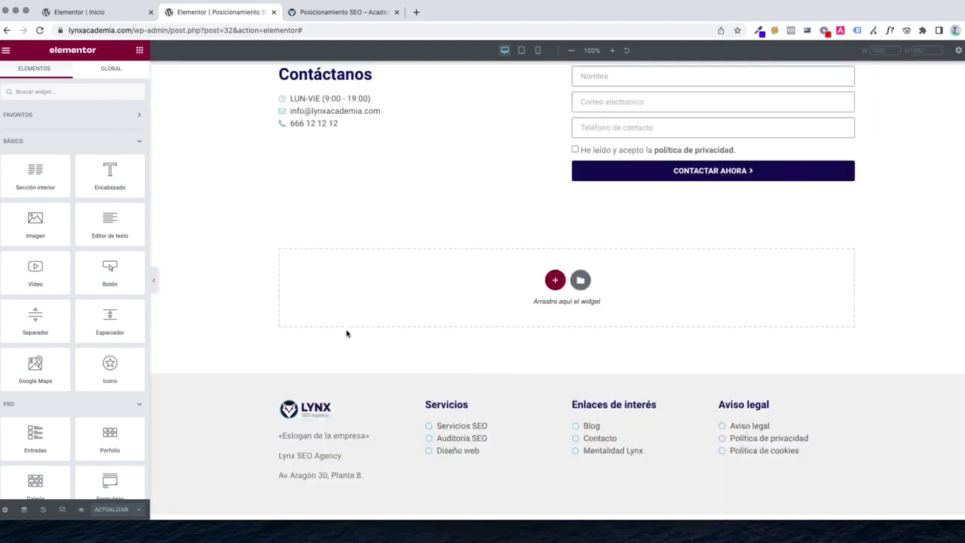
pyautogui.scroll(15, 796, 281)
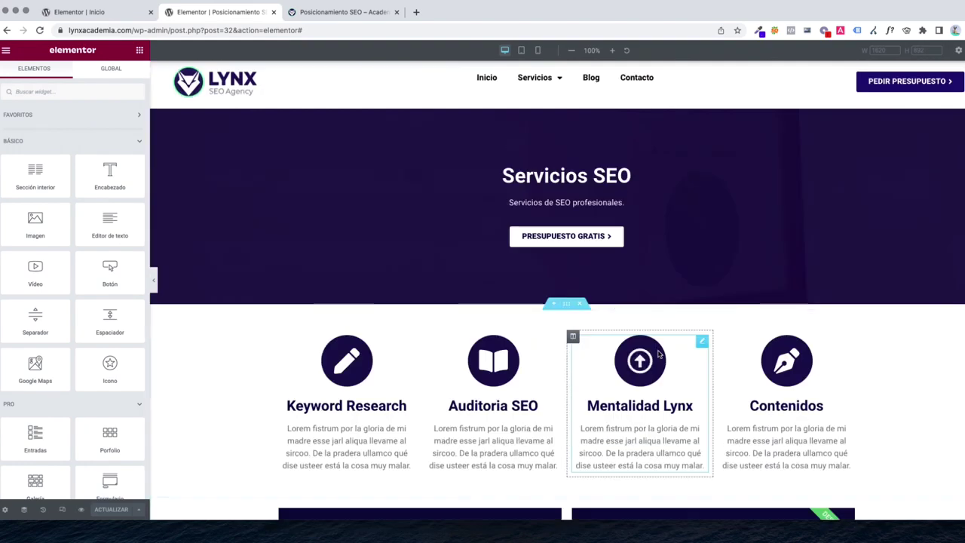
# View the published page through the editor's hamburger menu (Ver página)
pyautogui.click(6, 50)
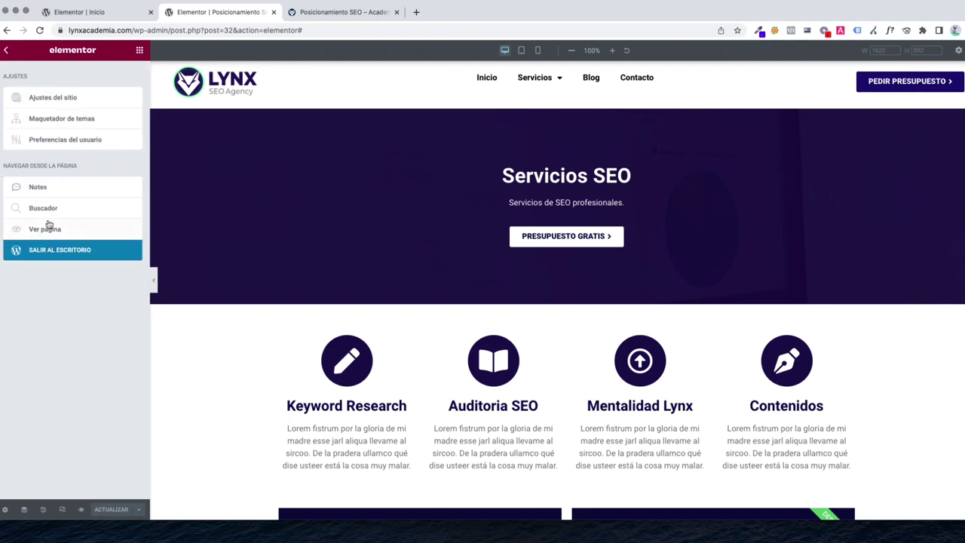
pyautogui.click(139, 51)
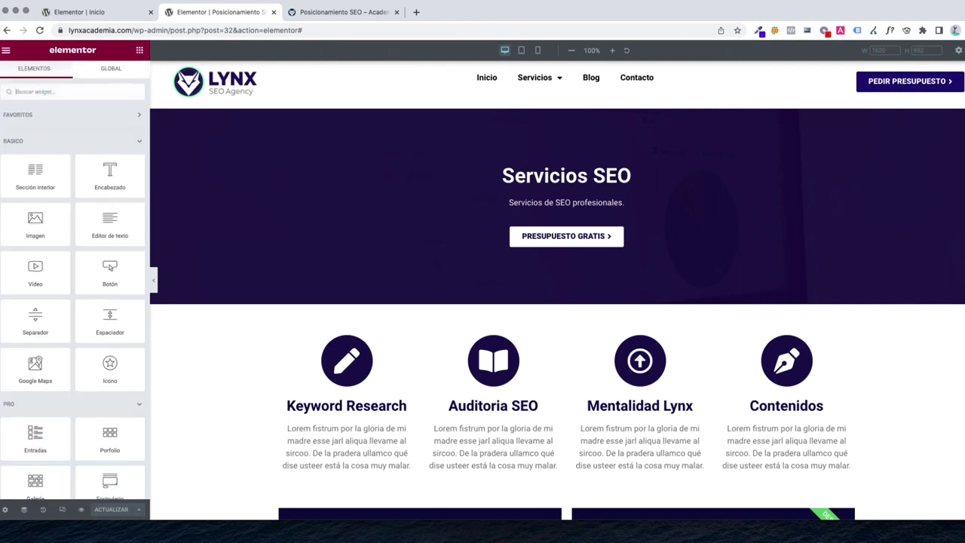
pyautogui.click(5, 50)
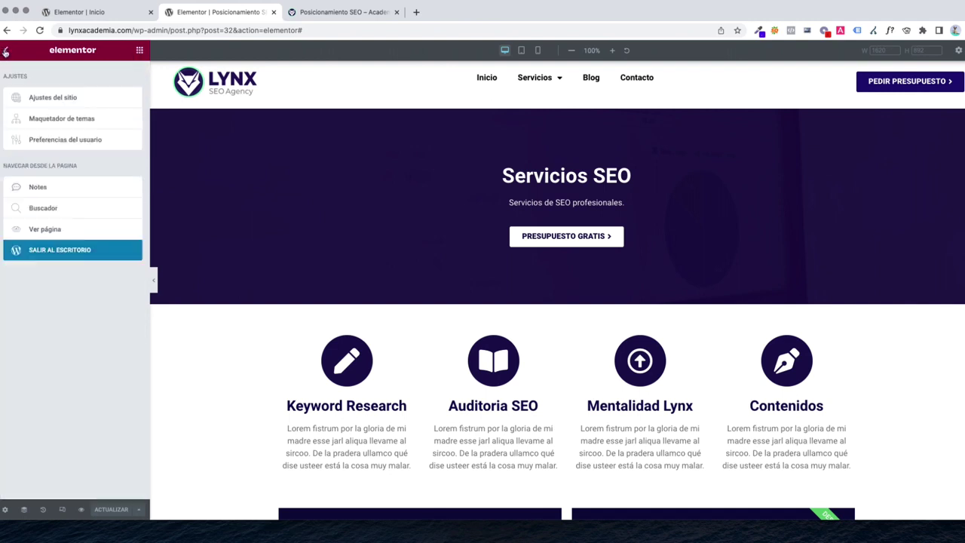
pyautogui.click(72, 232)
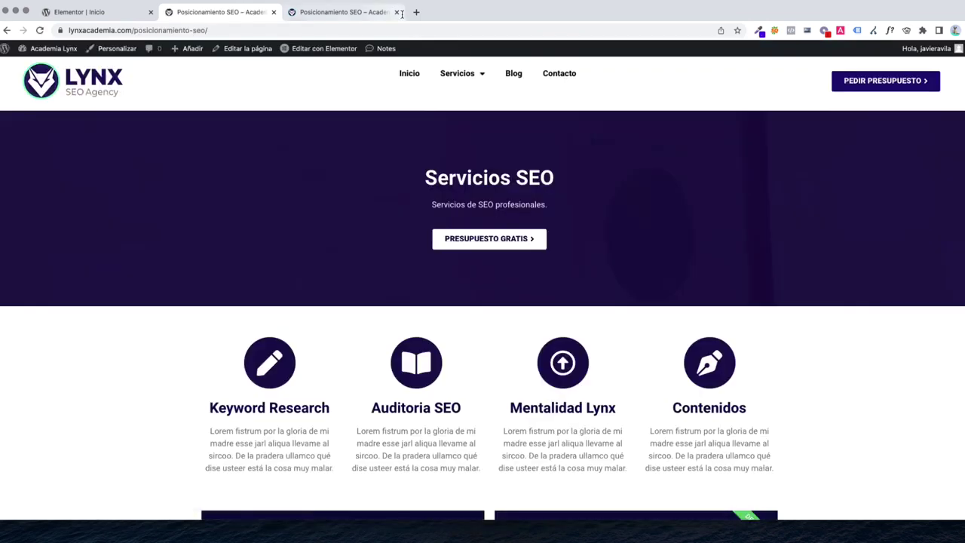
# Close the duplicate tab and go to Servicios > Auditoria SEO on the live site
pyautogui.click(386, 13)
pyautogui.click(396, 12)
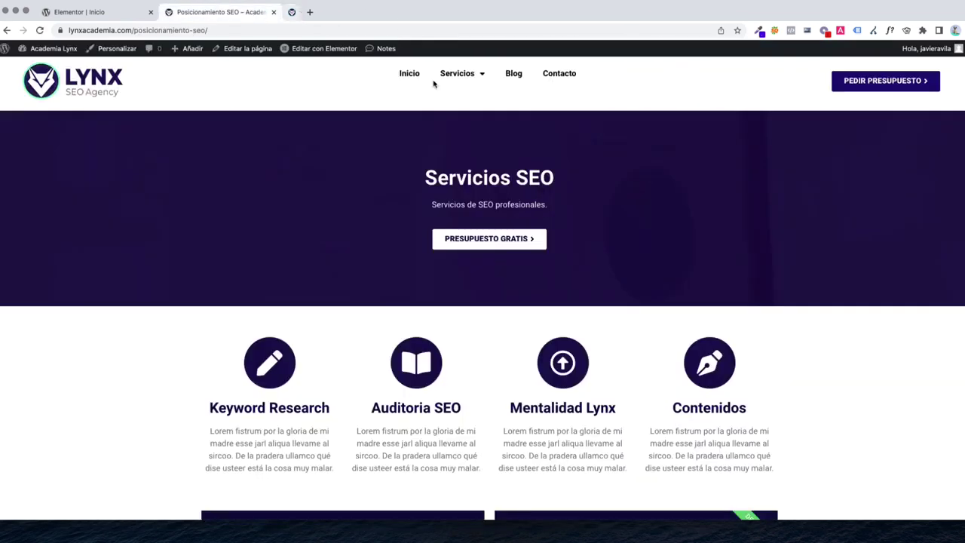
pyautogui.moveTo(462, 74)
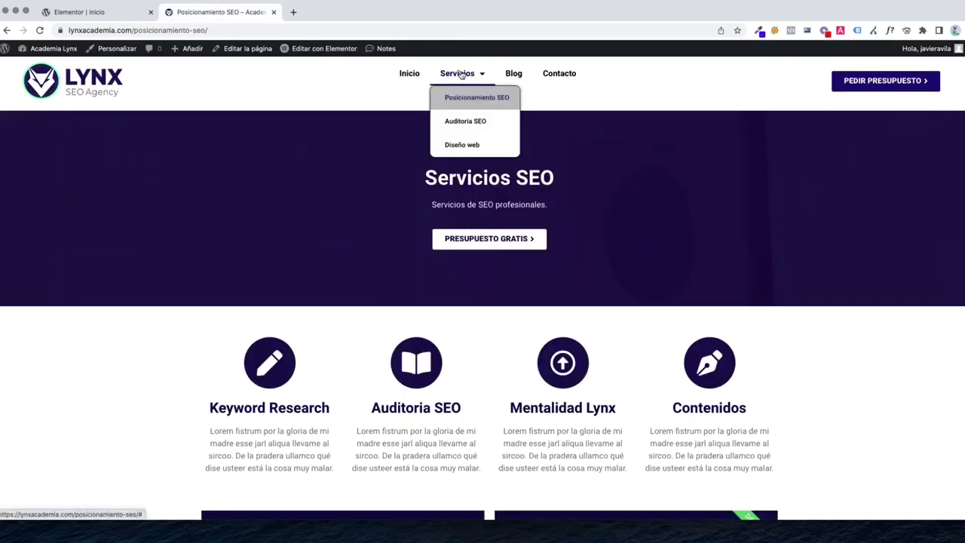
pyautogui.click(465, 121)
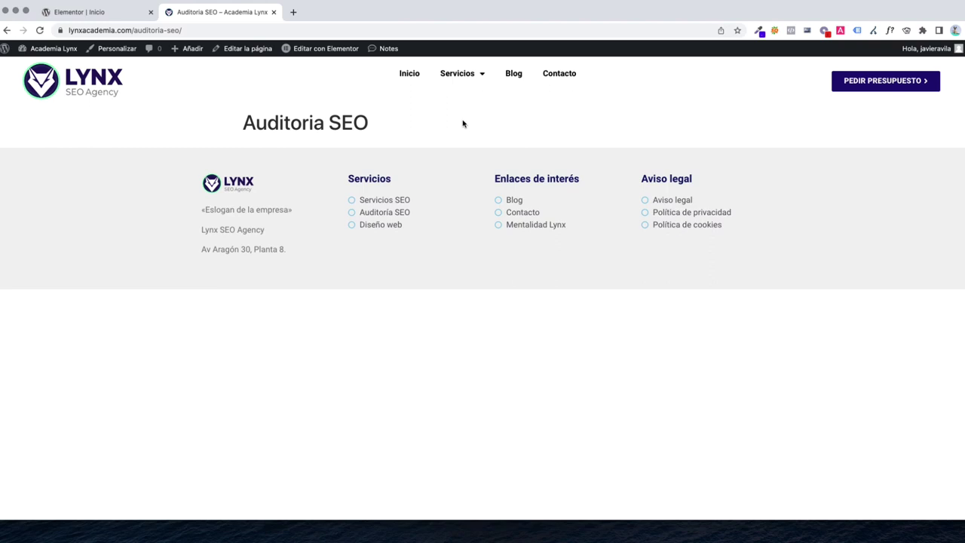
# Edit the Auditoria SEO page with Elementor and turn on Esconder título in page settings
pyautogui.click(245, 48)
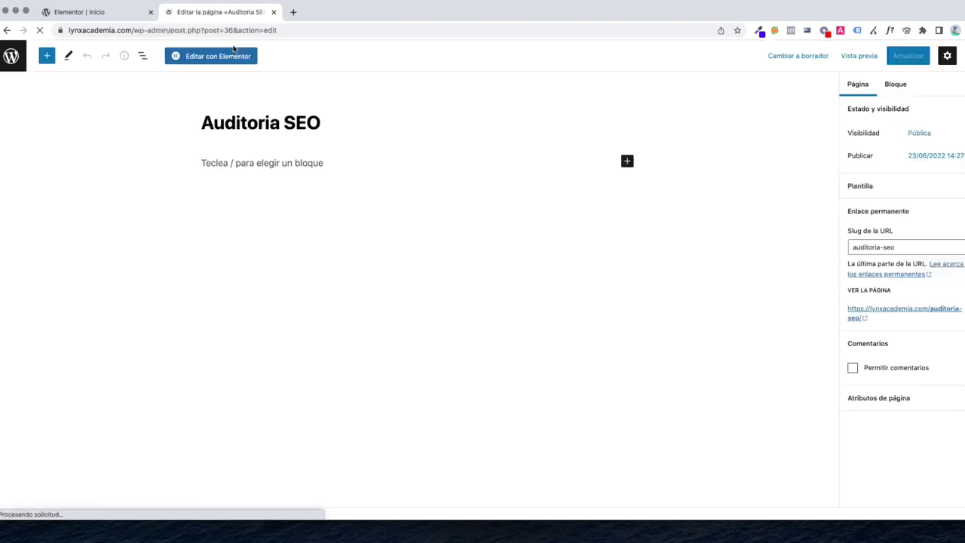
pyautogui.click(211, 58)
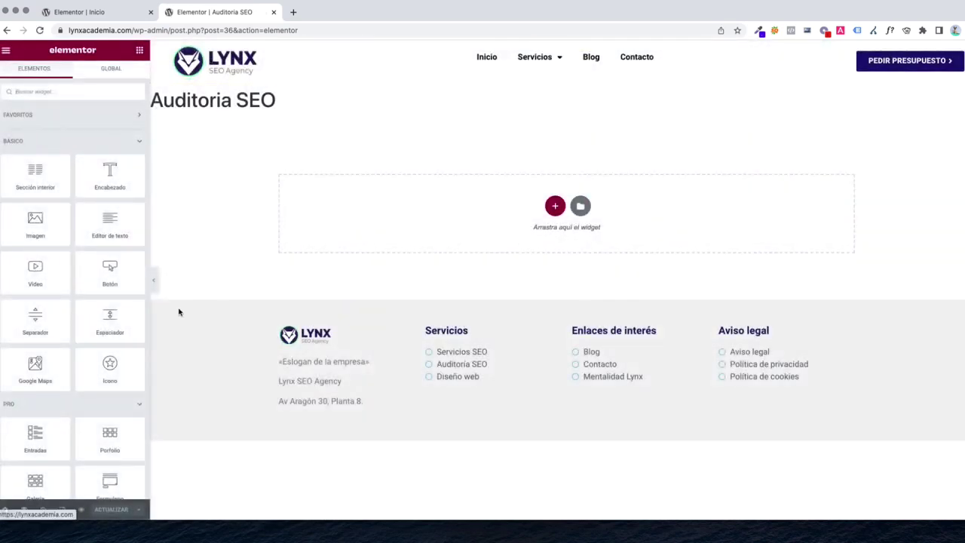
pyautogui.click(6, 510)
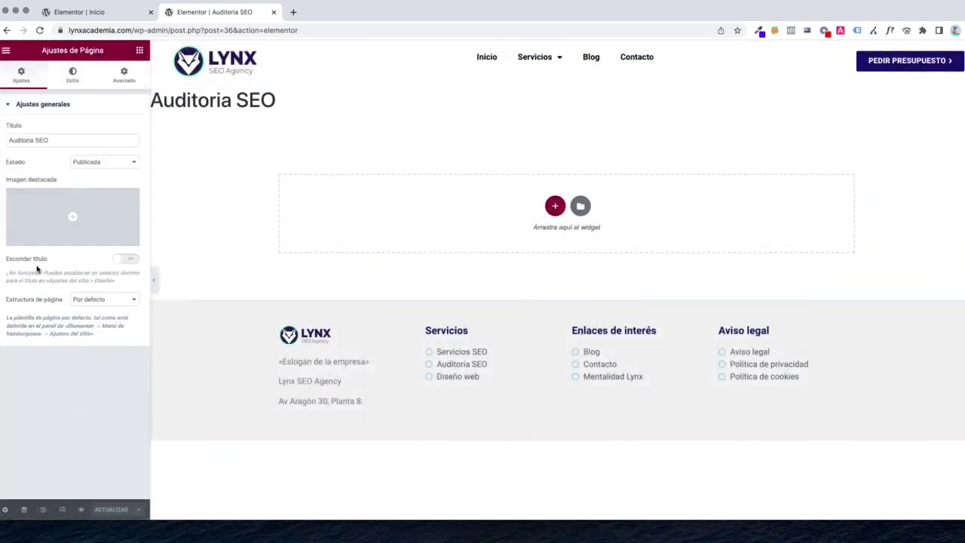
pyautogui.click(123, 259)
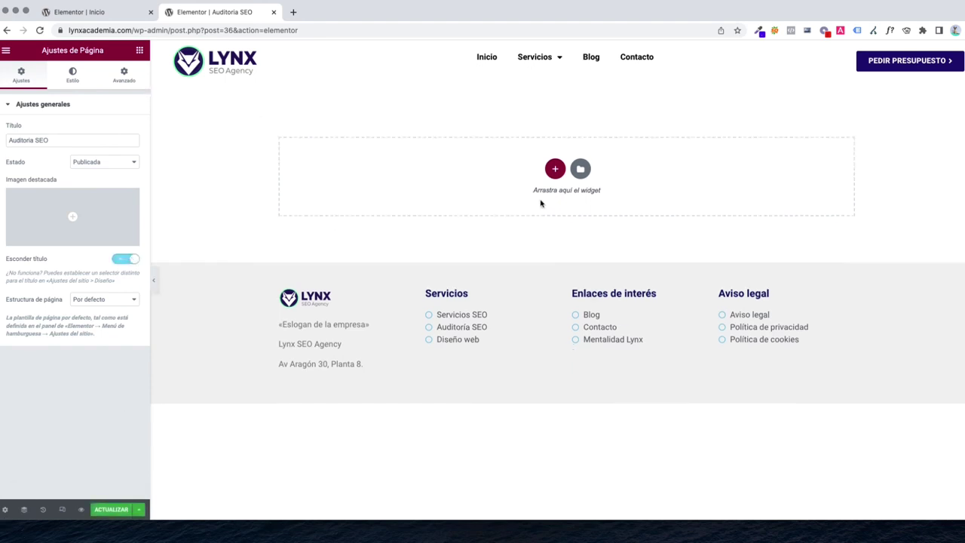
# Insert the PÁG. INTERNA - TOP template from Mis plantillas, choosing No aplicar
pyautogui.click(580, 169)
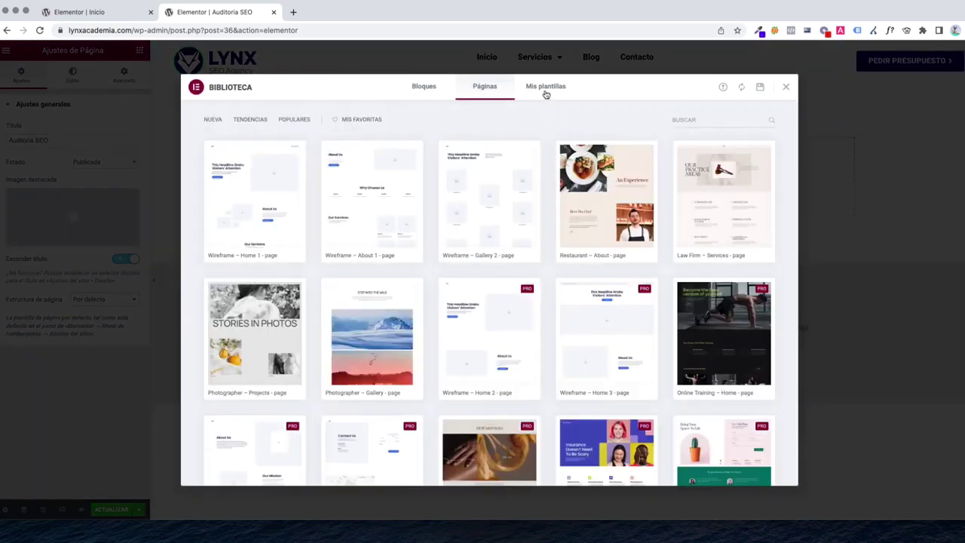
pyautogui.click(546, 92)
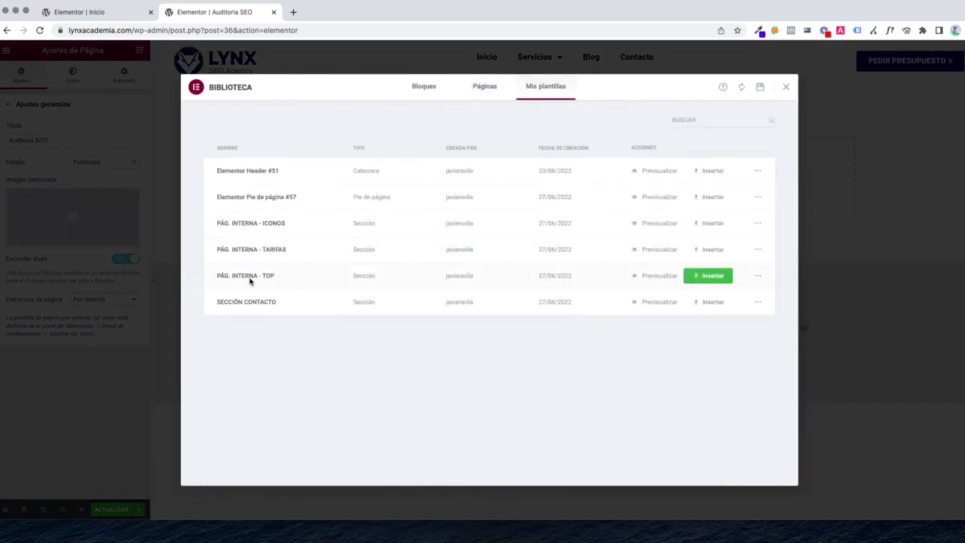
pyautogui.click(697, 277)
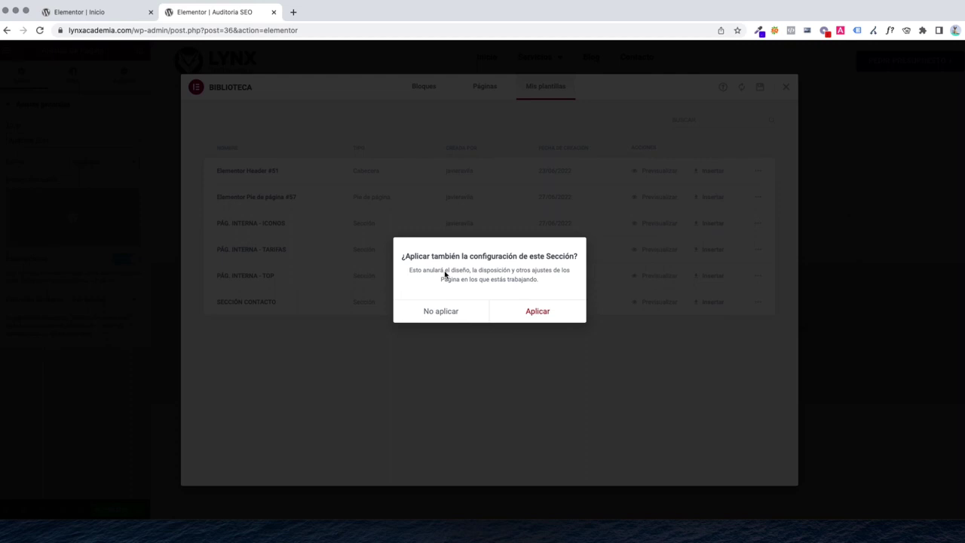
pyautogui.click(432, 312)
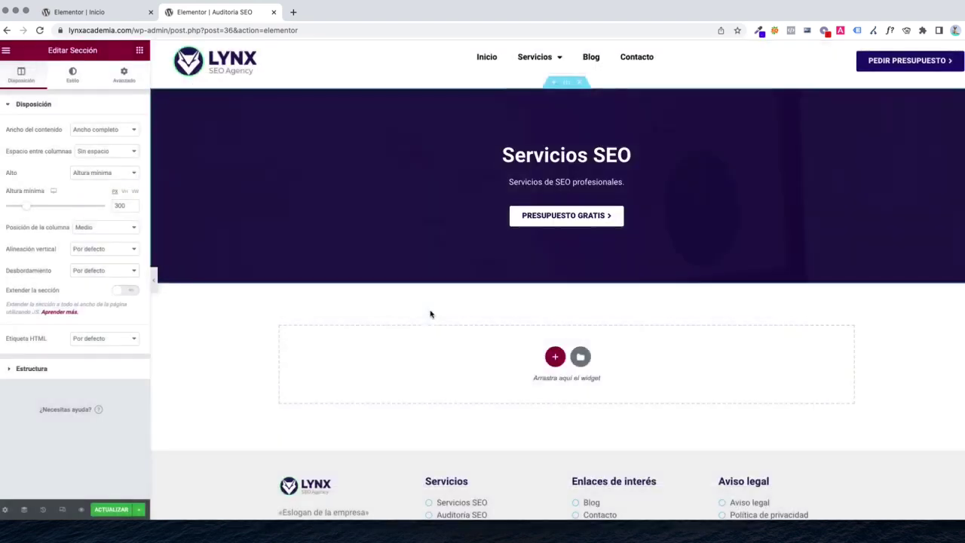
# Change the hero heading from Servicios SEO to 'Auditoría SEO'
pyautogui.click(558, 160)
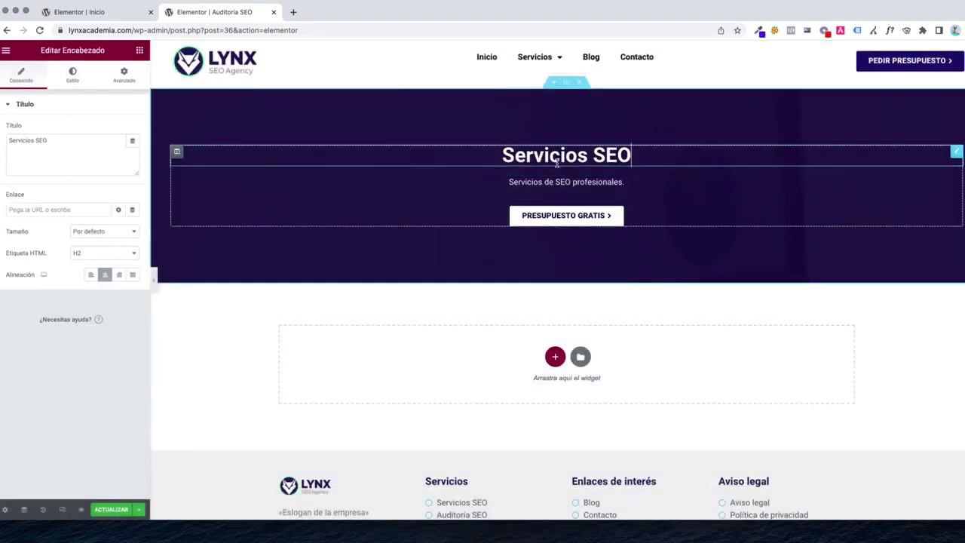
pyautogui.tripleClick(55, 154)
pyautogui.write('Auditoría')
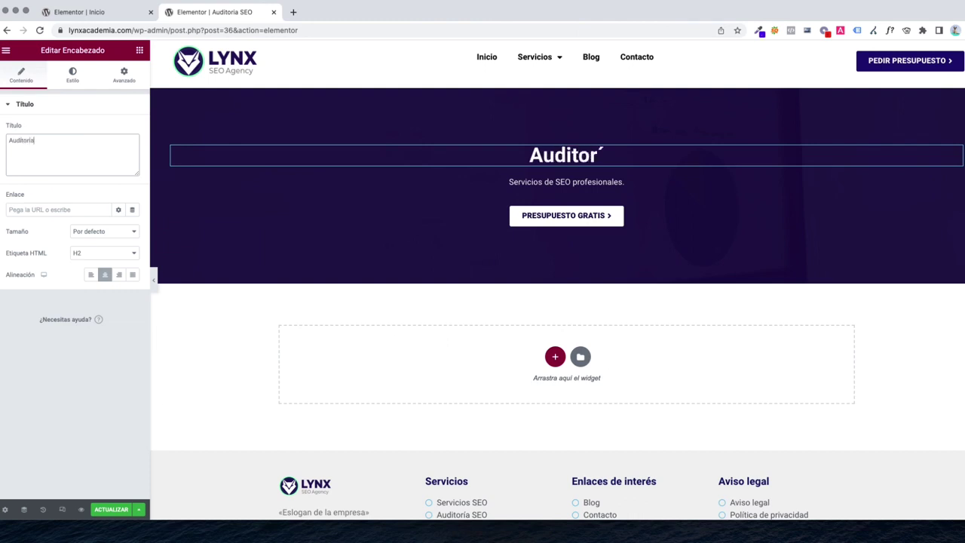
pyautogui.write(' SEO')
# Rewrite the subtitle as 'Servicios de auditoria SEO profesionales'
pyautogui.click(517, 182)
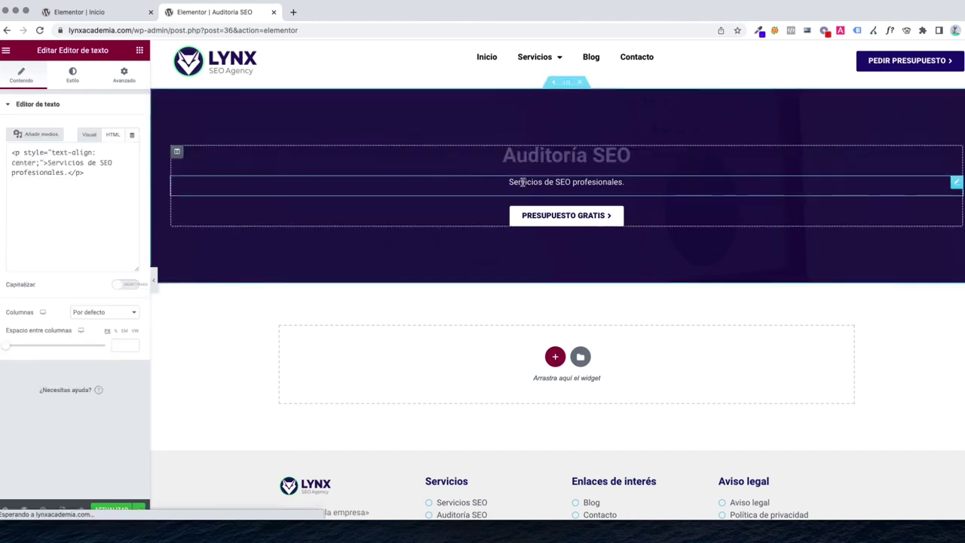
pyautogui.moveTo(59, 239); pyautogui.dragTo(173, 244)
pyautogui.write('AU')
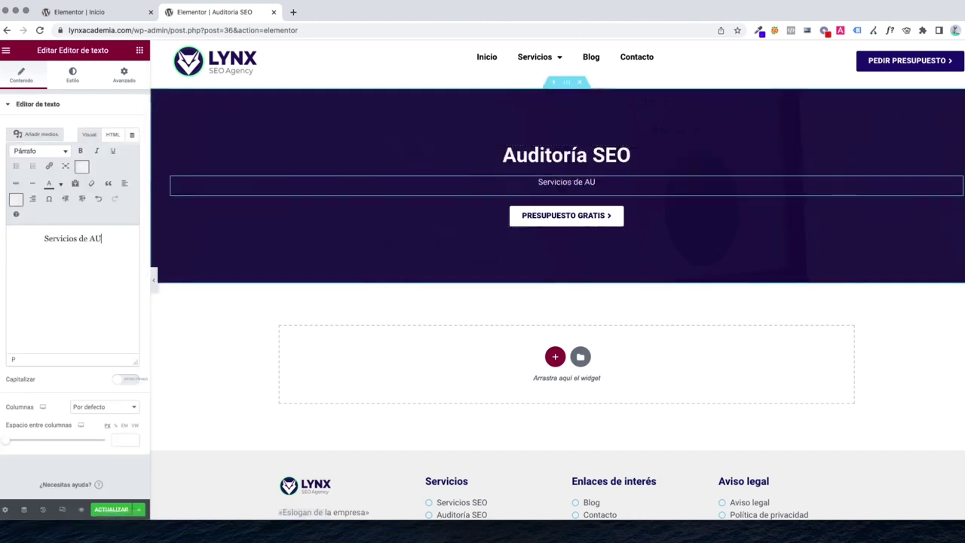
pyautogui.write('DIOTIRA')
pyautogui.press('BackSpace')
pyautogui.press('BackSpace')
pyautogui.press('BackSpace')
pyautogui.press('BackSpace')
pyautogui.press('BackSpace')
pyautogui.press('BackSpace')
pyautogui.press('BackSpace')
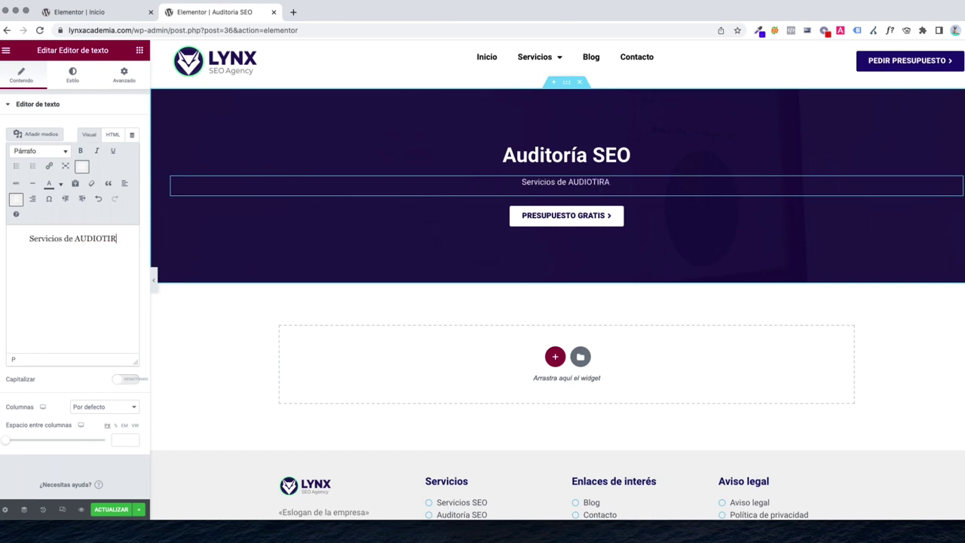
pyautogui.press('BackSpace')
pyautogui.press('BackSpace')
pyautogui.write('auditoria ')
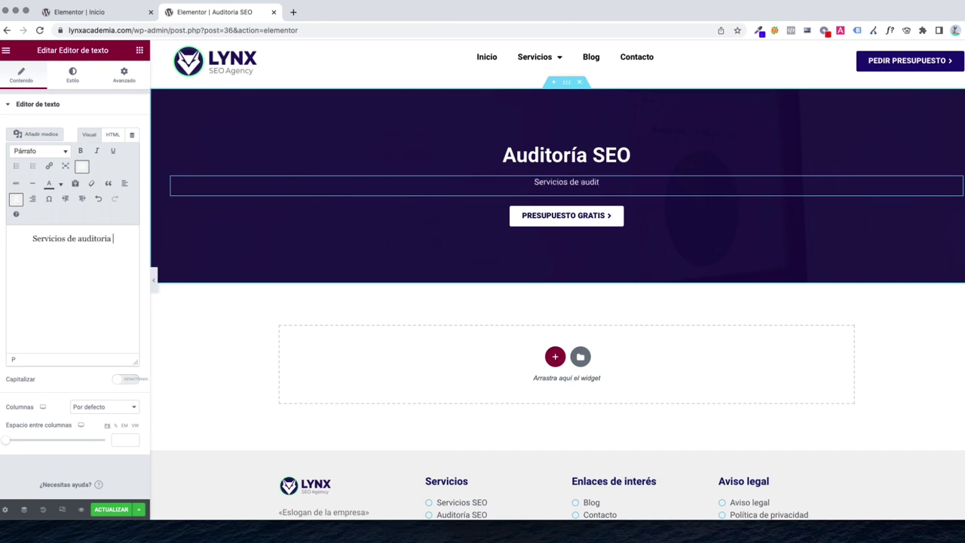
pyautogui.write('SEO profesionales')
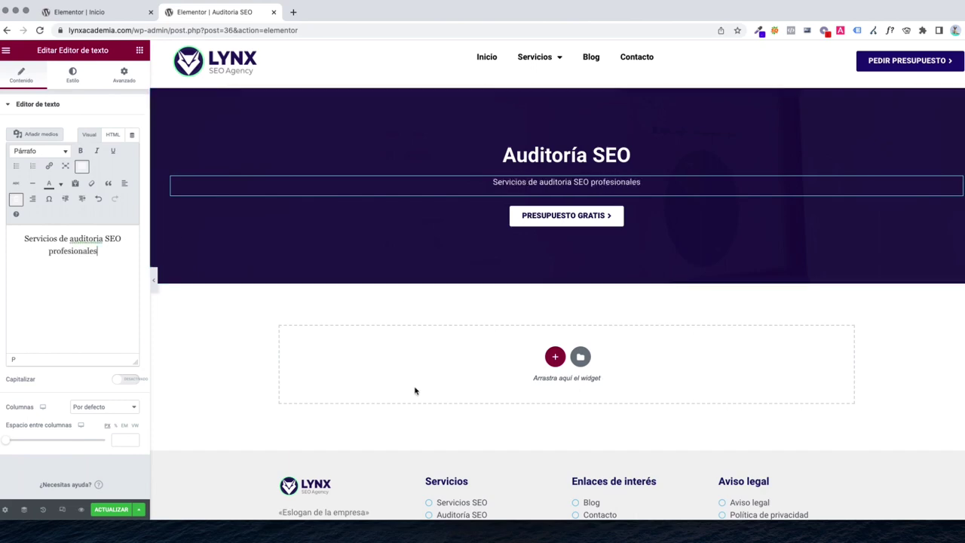
# Insert the PÁG. INTERNA - ICONOS template below the hero, choosing No aplicar
pyautogui.click(579, 356)
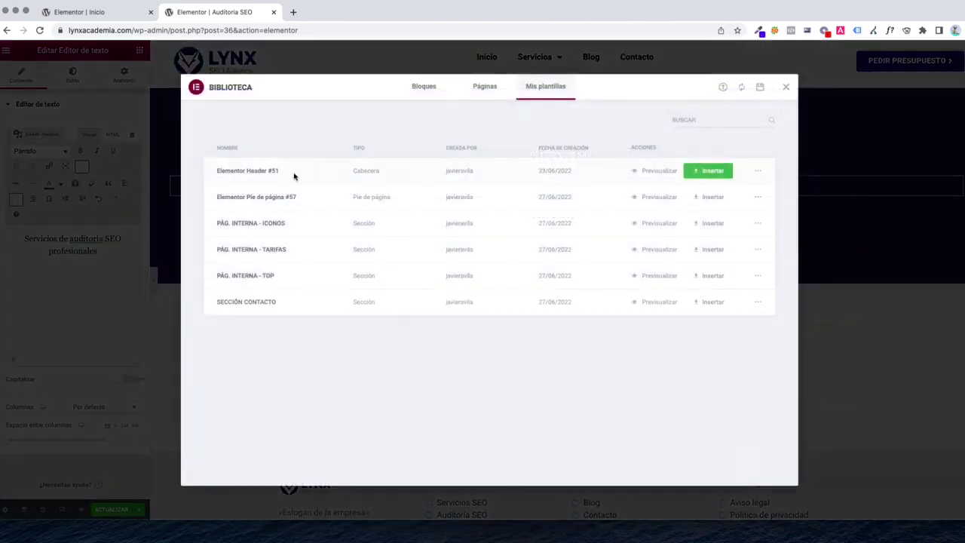
pyautogui.click(708, 223)
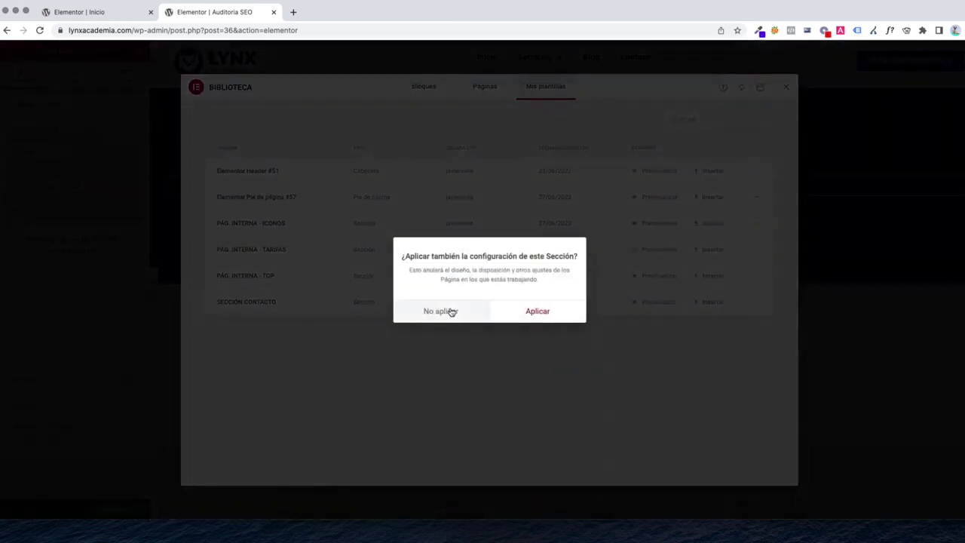
pyautogui.click(450, 312)
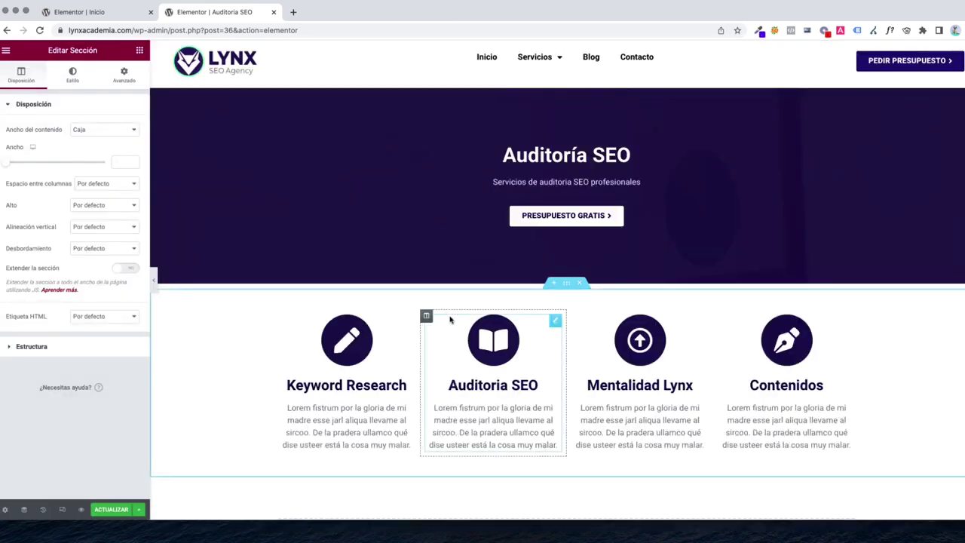
pyautogui.scroll(-2, 377, 301)
pyautogui.scroll(2, 332, 286)
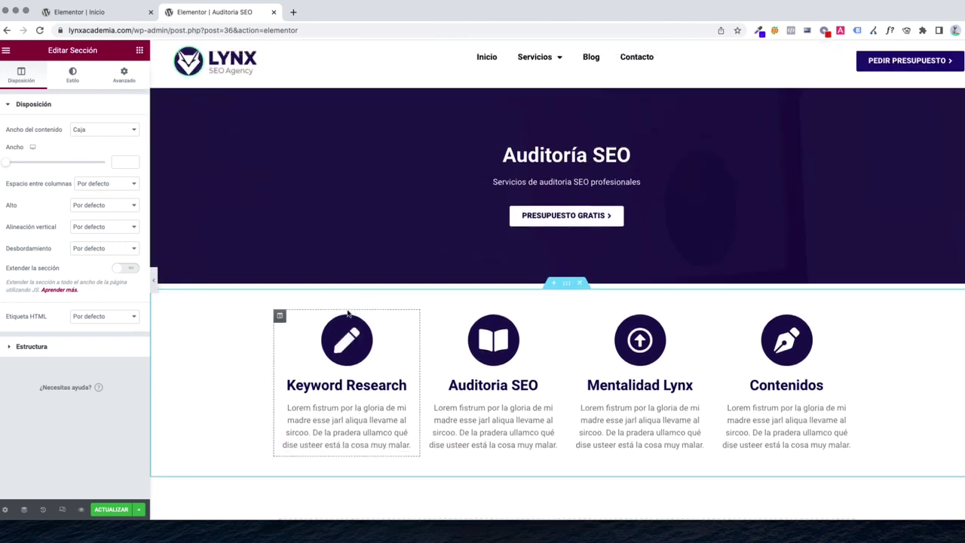
# Retitle the Keyword Research and Auditoria SEO icon boxes to Errores 3xx and Errores 4xx
pyautogui.scroll(-1, 349, 314)
pyautogui.click(350, 287)
pyautogui.tripleClick(86, 262)
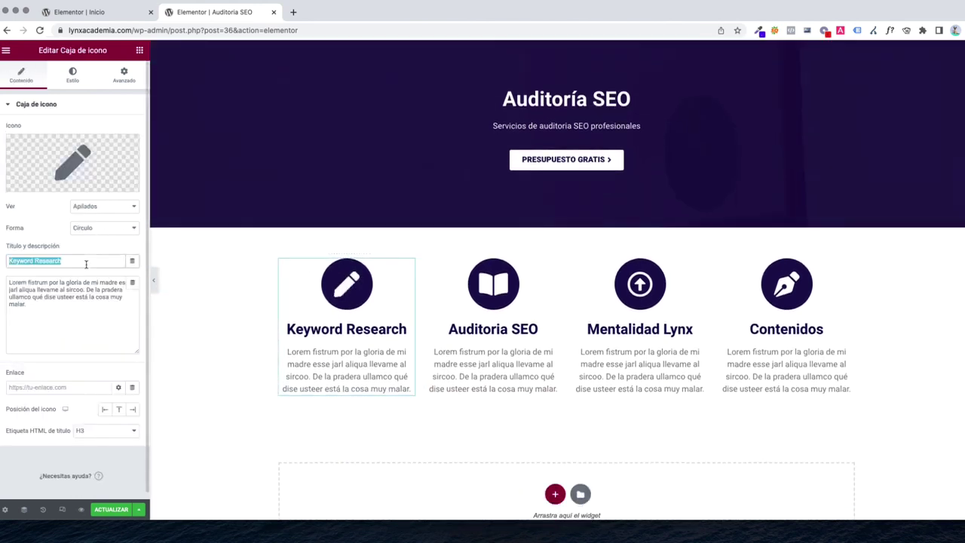
pyautogui.write('Errores')
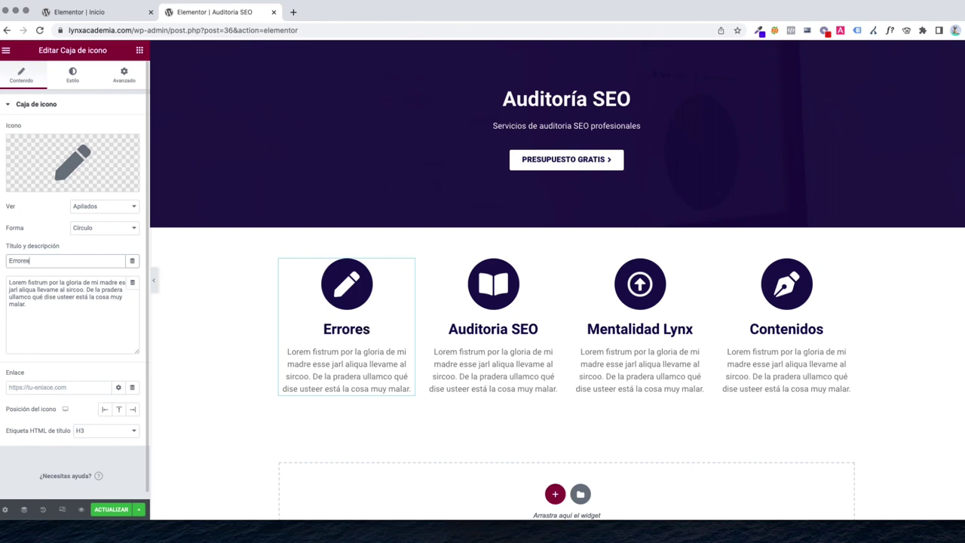
pyautogui.write(' 3xx')
pyautogui.click(468, 302)
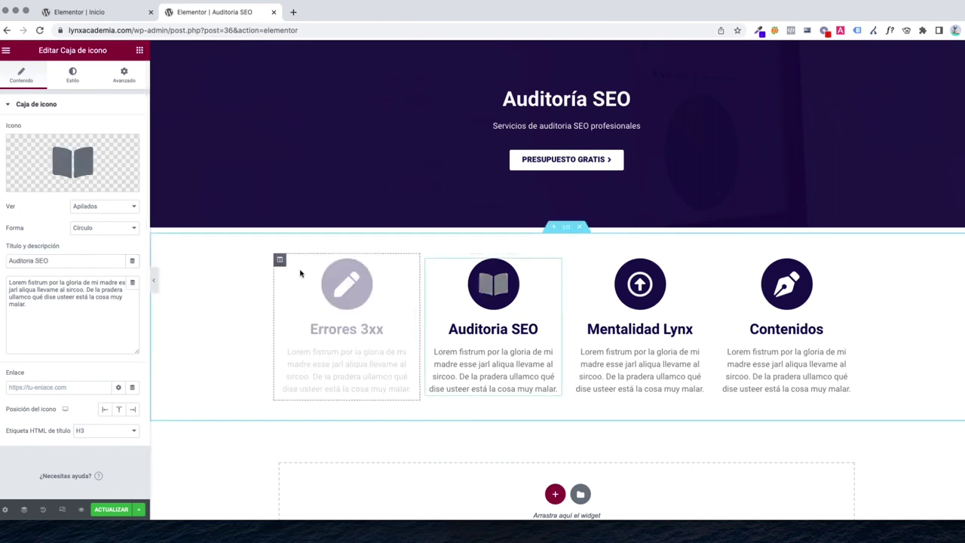
pyautogui.tripleClick(55, 261)
pyautogui.write('errore')
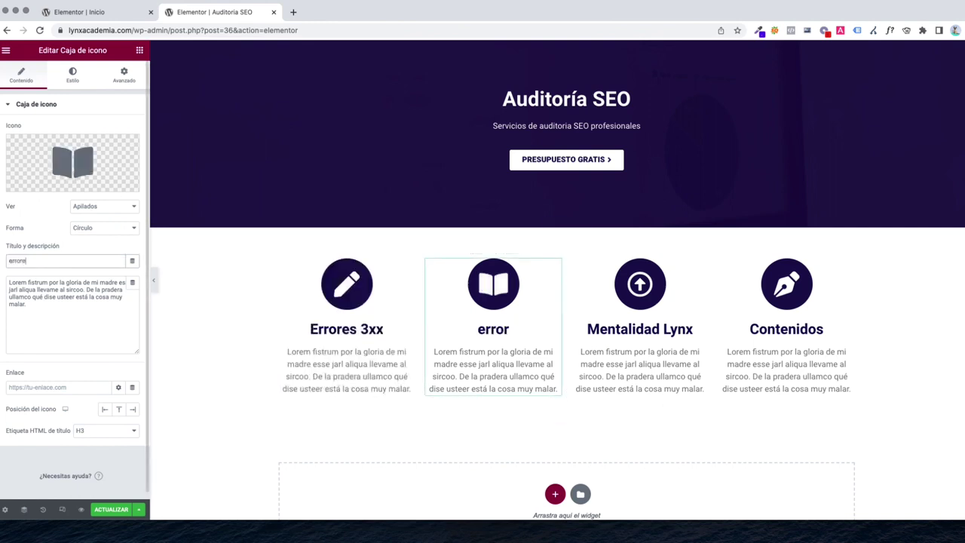
pyautogui.press('super+a')
pyautogui.write('E')
pyautogui.press('BackSpace')
pyautogui.write('Errores 4xx')
# Retitle the Mentalidad Lynx and Contenidos icon boxes to Reporte de errores and WPO
pyautogui.click(653, 319)
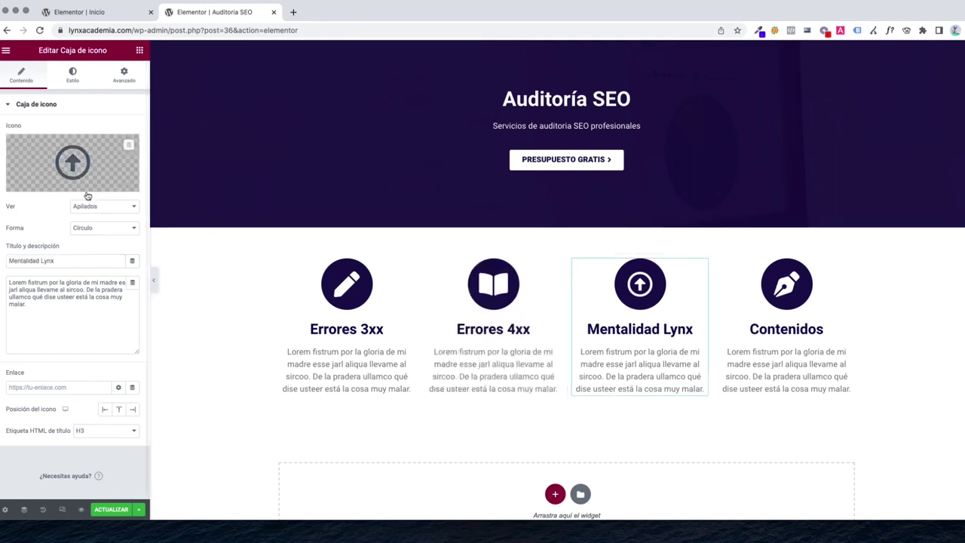
pyautogui.tripleClick(49, 263)
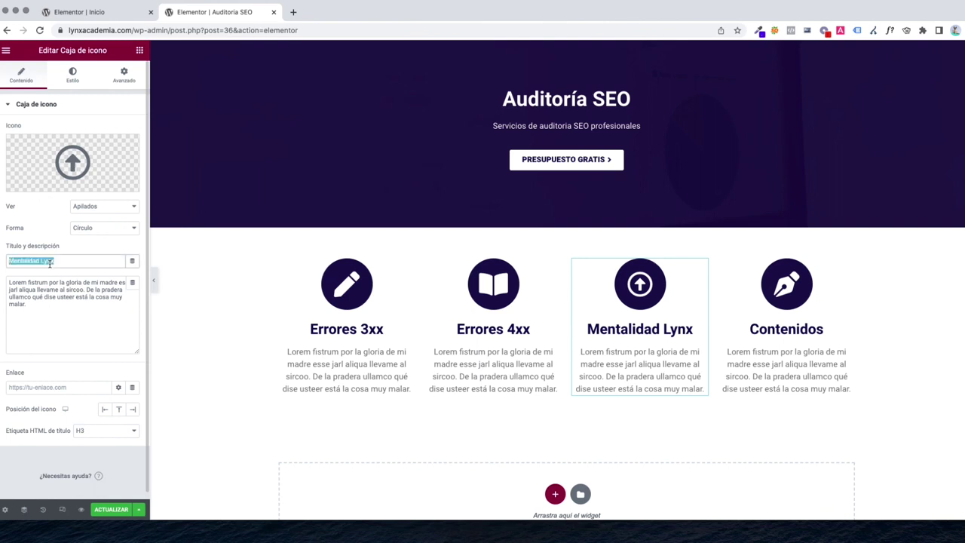
pyautogui.write('Reporte')
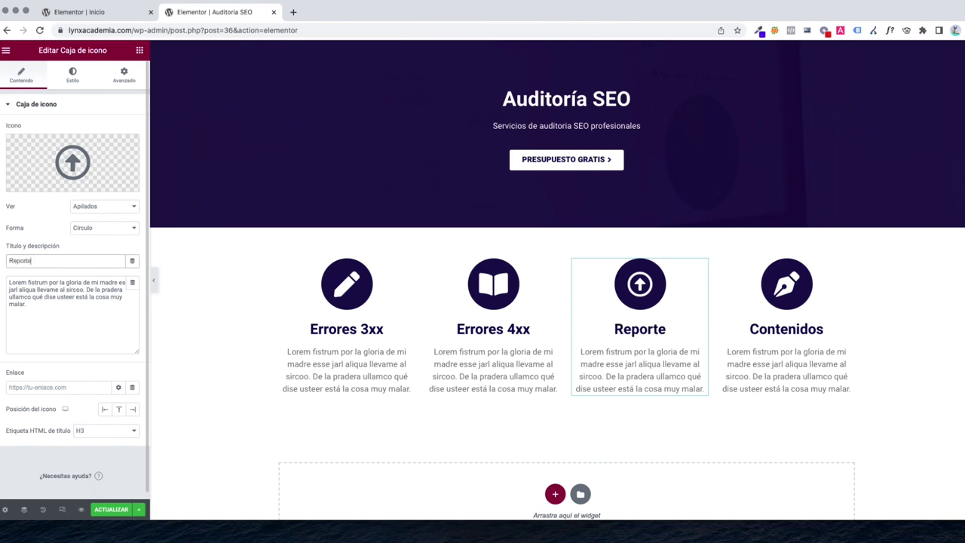
pyautogui.write(' de errores')
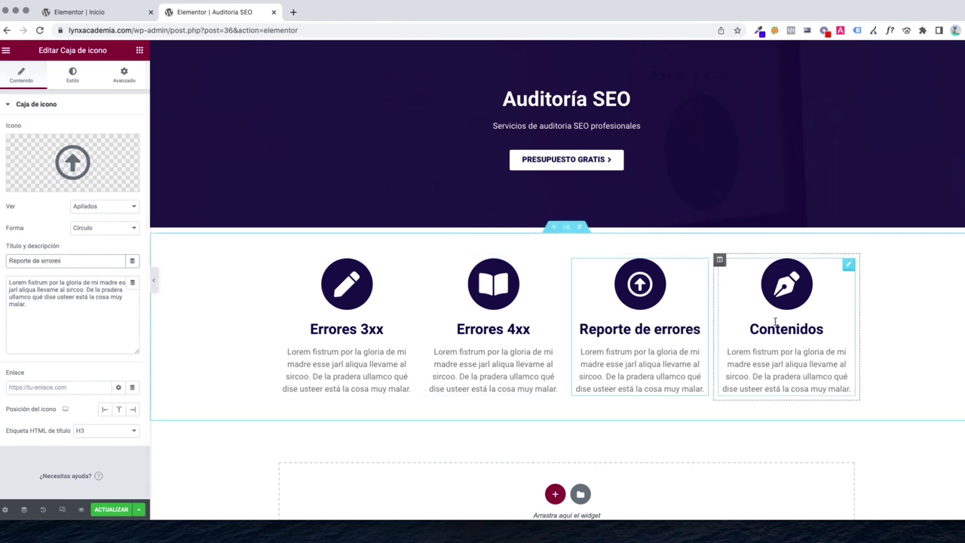
pyautogui.click(775, 322)
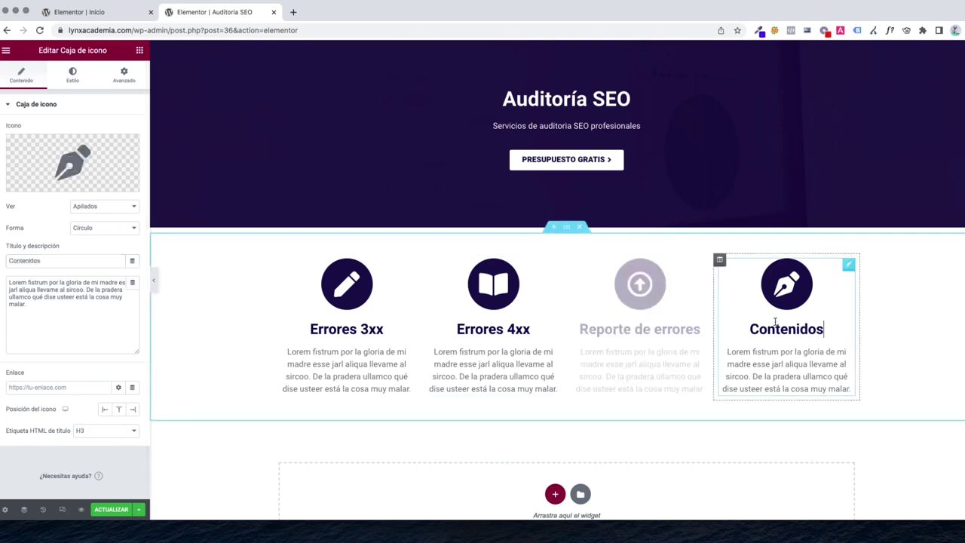
pyautogui.tripleClick(58, 260)
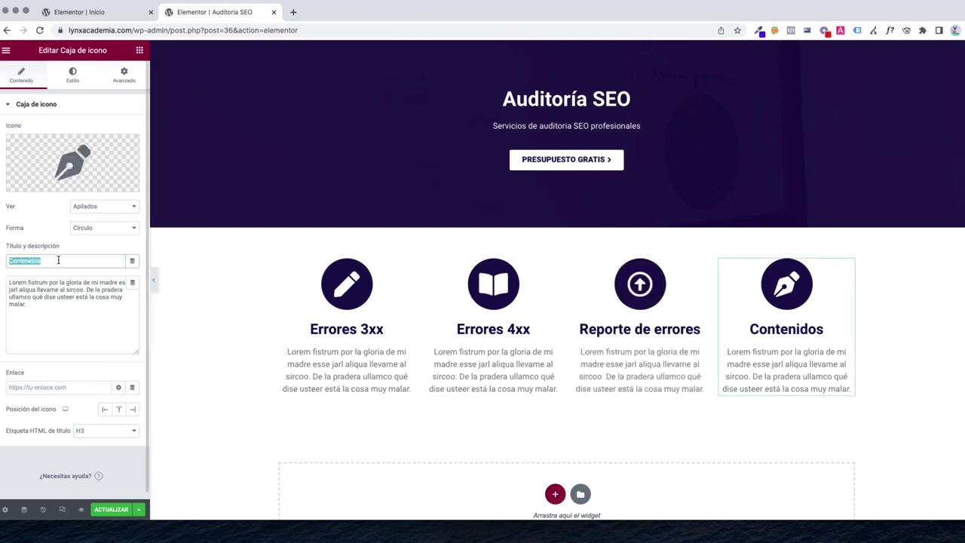
pyautogui.write('WPO')
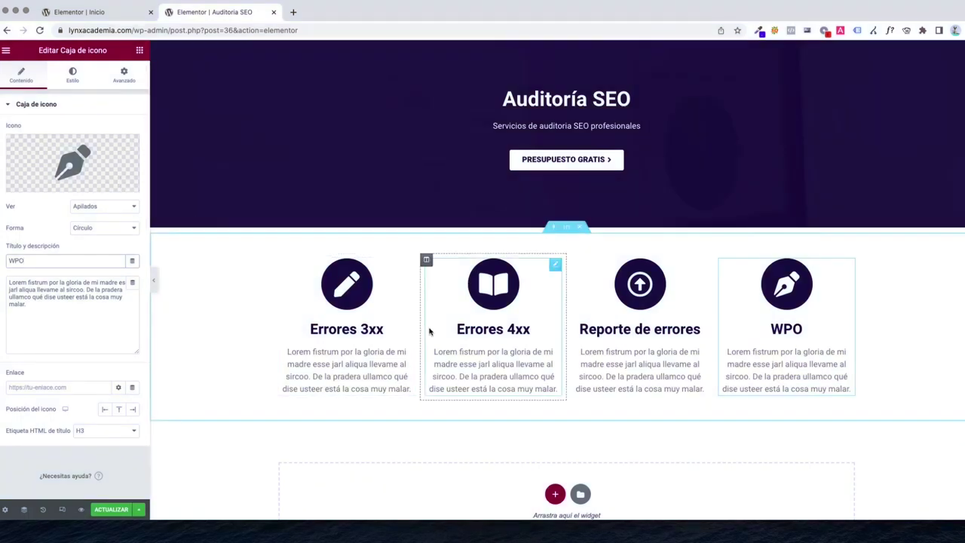
pyautogui.scroll(-2, 442, 331)
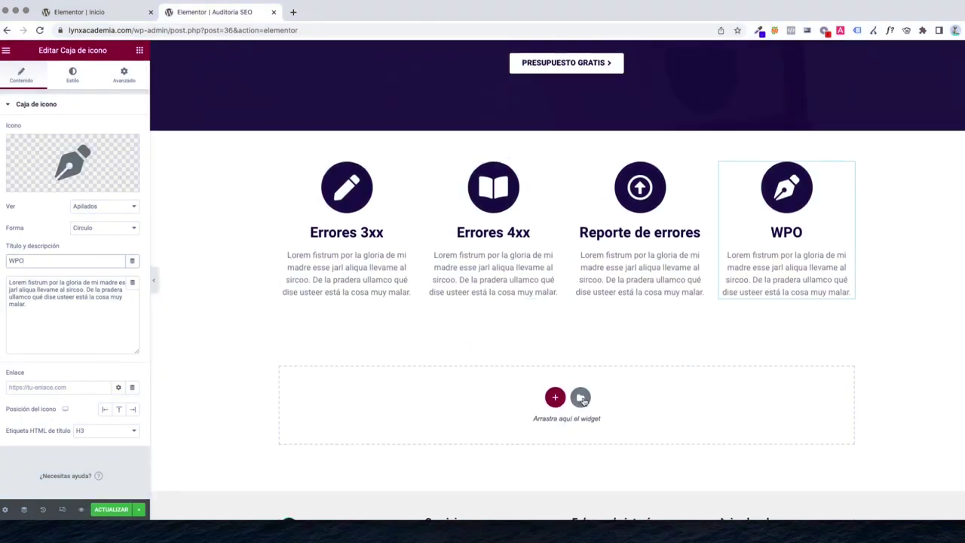
# Insert the saved PÁG. INTERNA - TARIFAS pricing section below the icon boxes, without its page settings
pyautogui.click(580, 397)
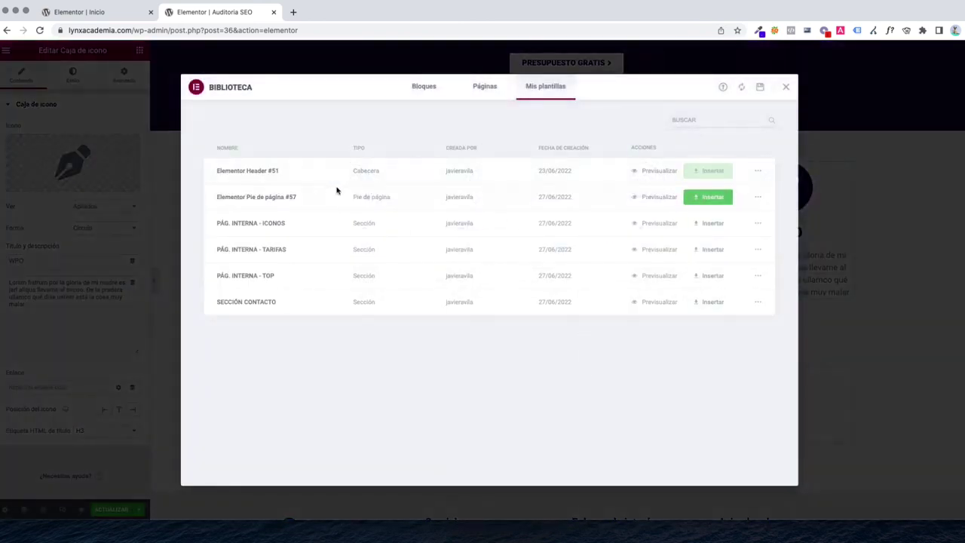
pyautogui.click(785, 87)
pyautogui.scroll(3, 539, 251)
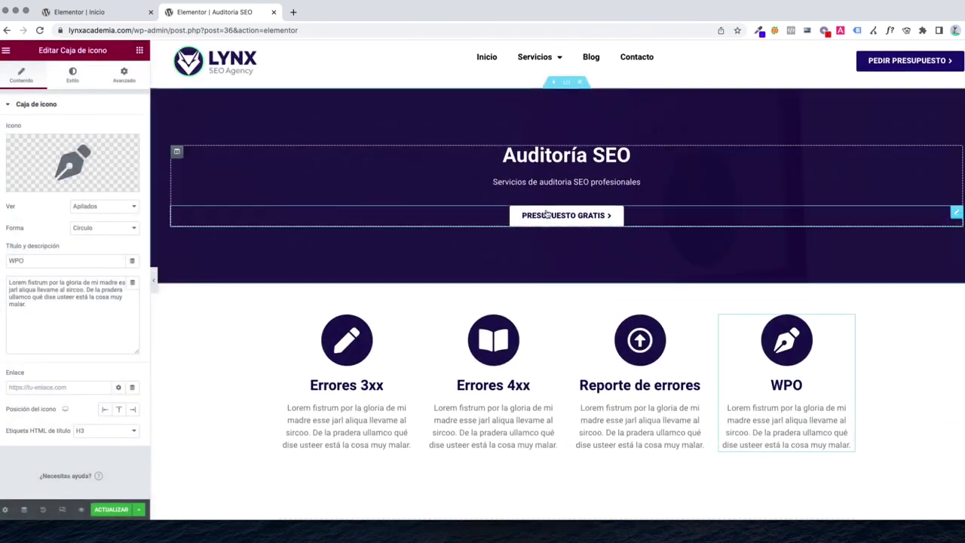
pyautogui.scroll(-3, 390, 295)
pyautogui.click(581, 392)
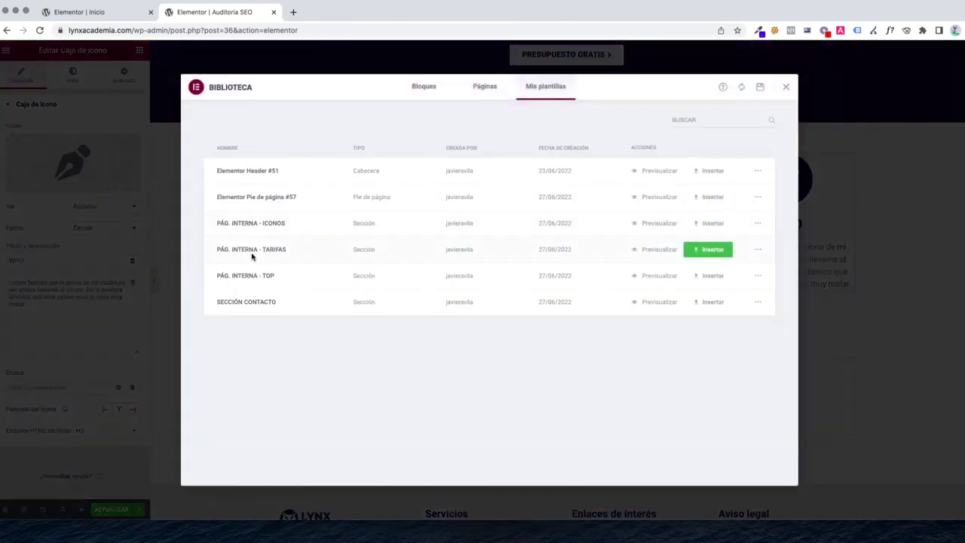
pyautogui.click(697, 251)
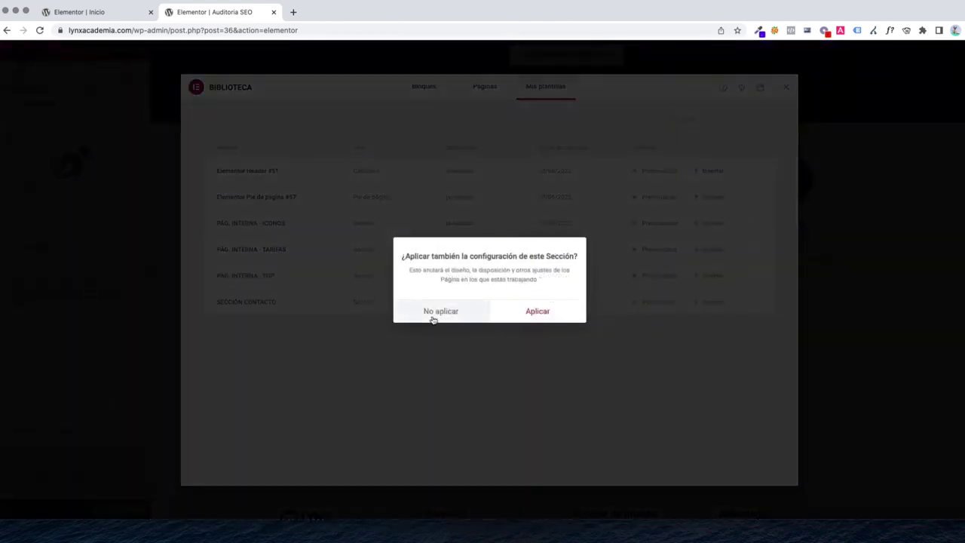
pyautogui.click(432, 319)
pyautogui.scroll(-3, 467, 339)
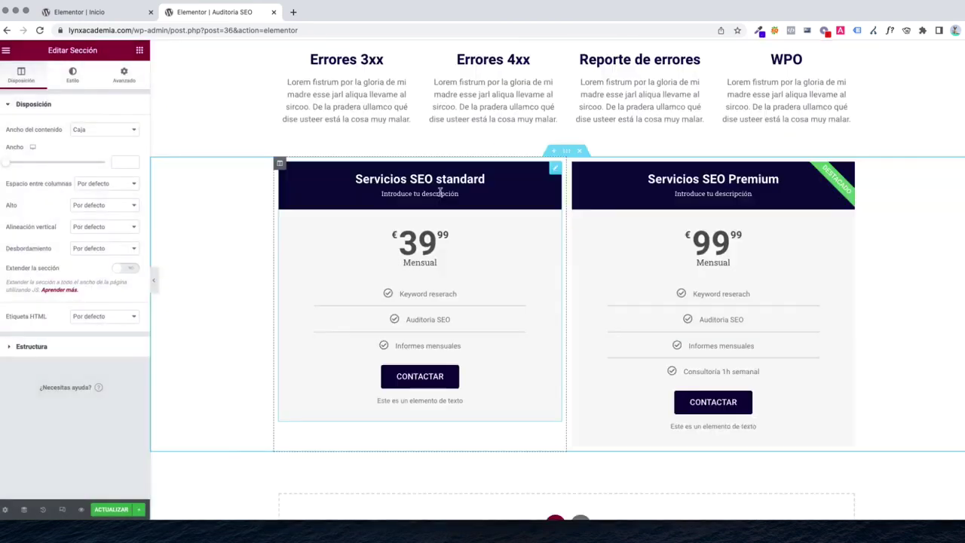
pyautogui.click(440, 193)
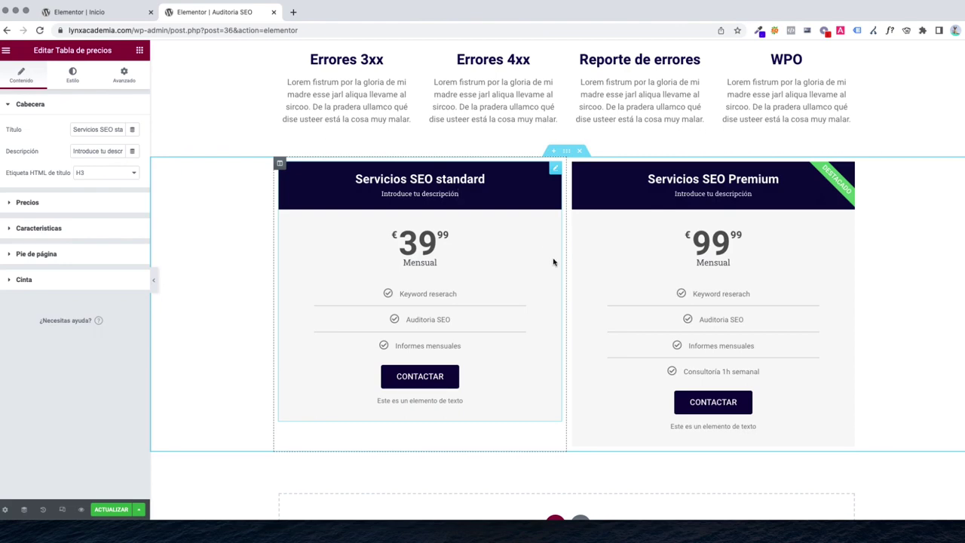
pyautogui.scroll(-3, 553, 261)
# Insert the saved SECCIÓN CONTACTO template with No aplicar
pyautogui.click(579, 367)
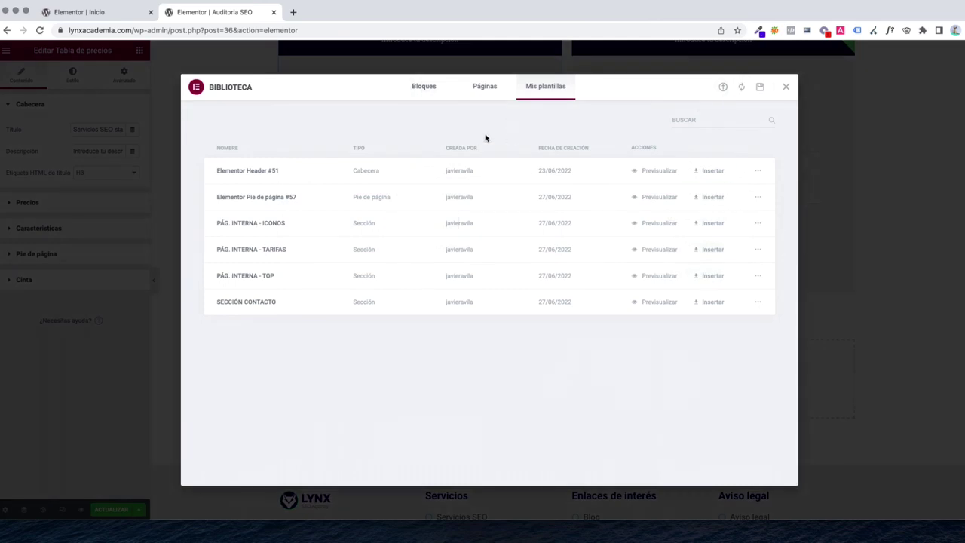
pyautogui.click(704, 304)
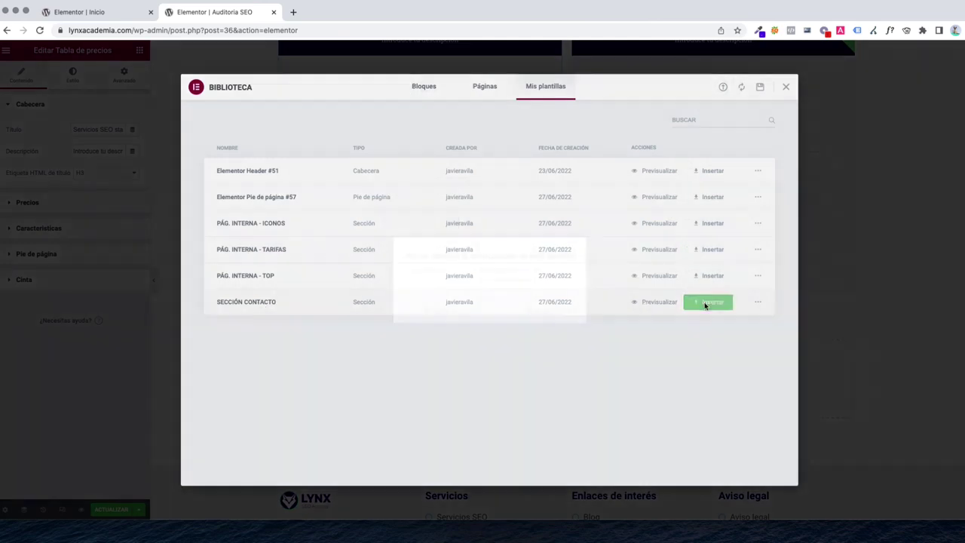
pyautogui.click(449, 314)
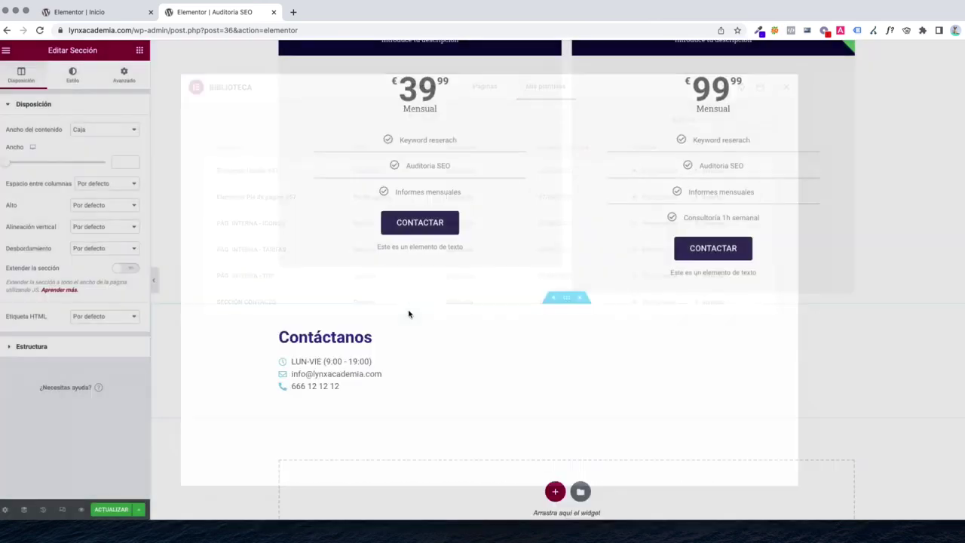
# Review the page and open its live view with Ver página
pyautogui.scroll(5, 571, 344)
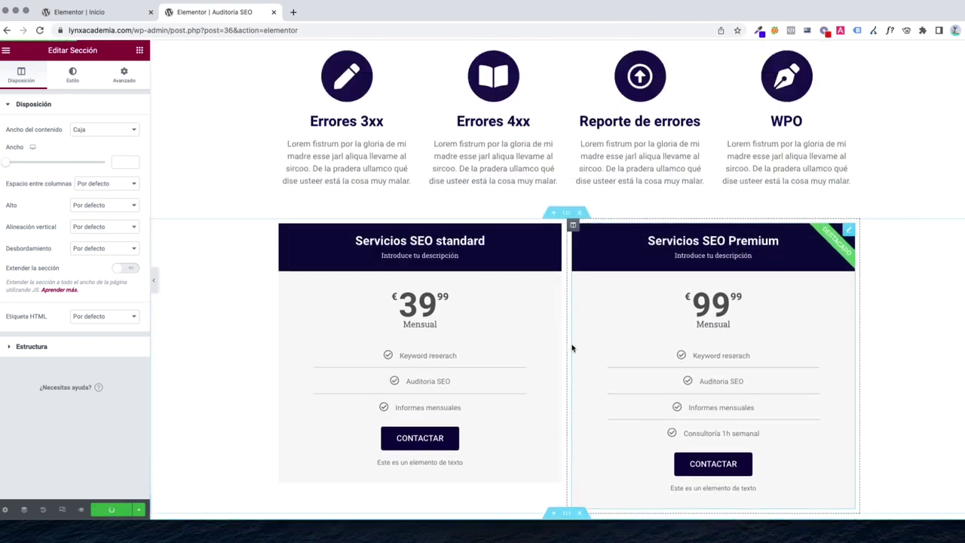
pyautogui.scroll(-2, 556, 344)
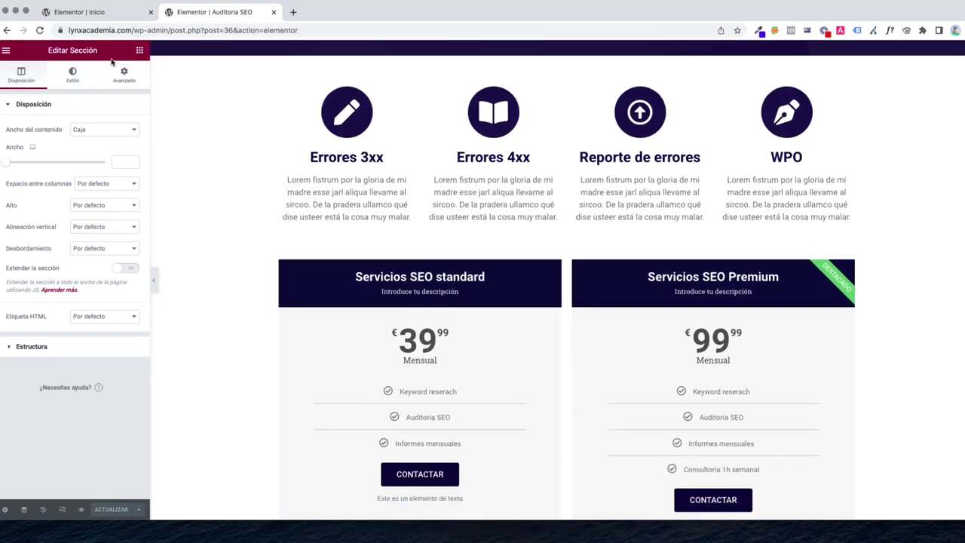
pyautogui.click(6, 51)
pyautogui.click(55, 233)
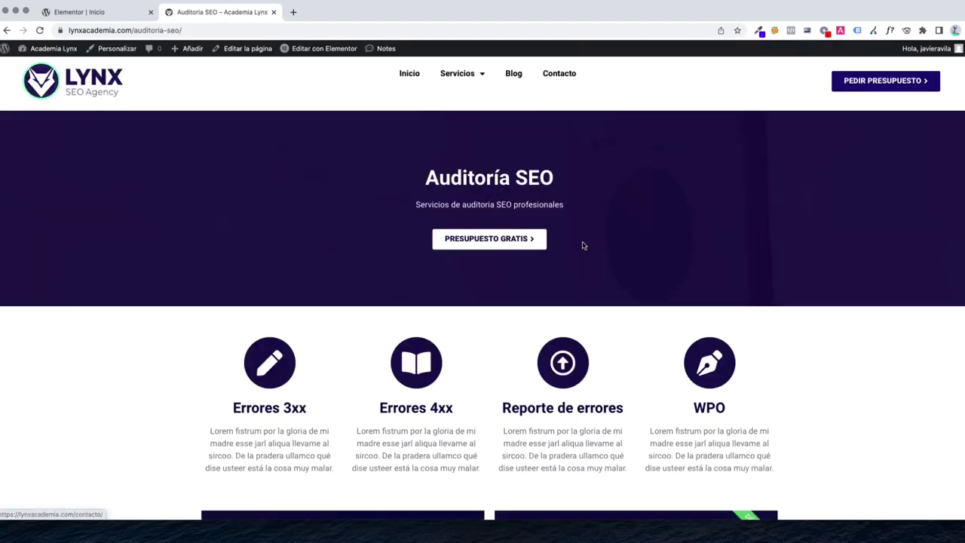
# Visit the Posicionamiento SEO, Auditoría SEO and Diseño web pages from the Servicios menu
pyautogui.moveTo(461, 81)
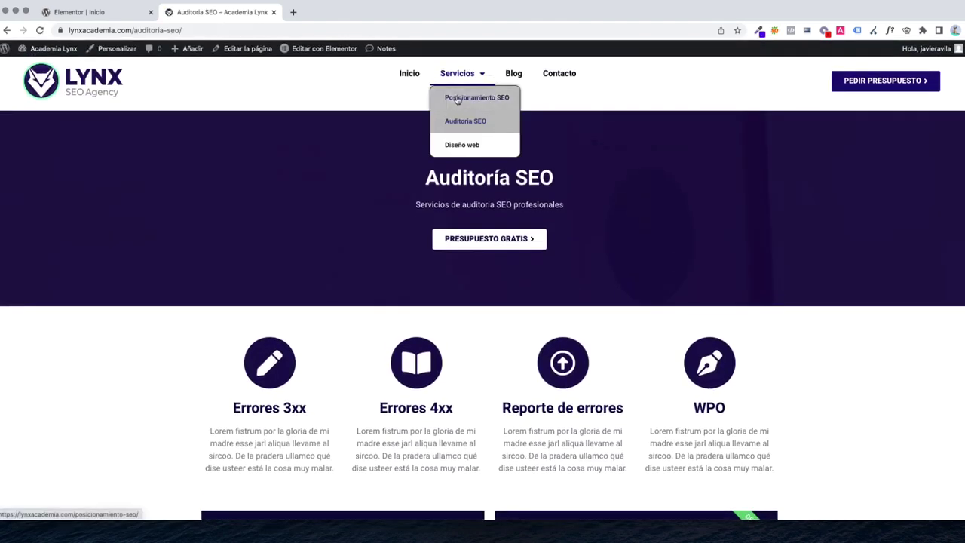
pyautogui.click(456, 98)
pyautogui.scroll(-10, 499, 273)
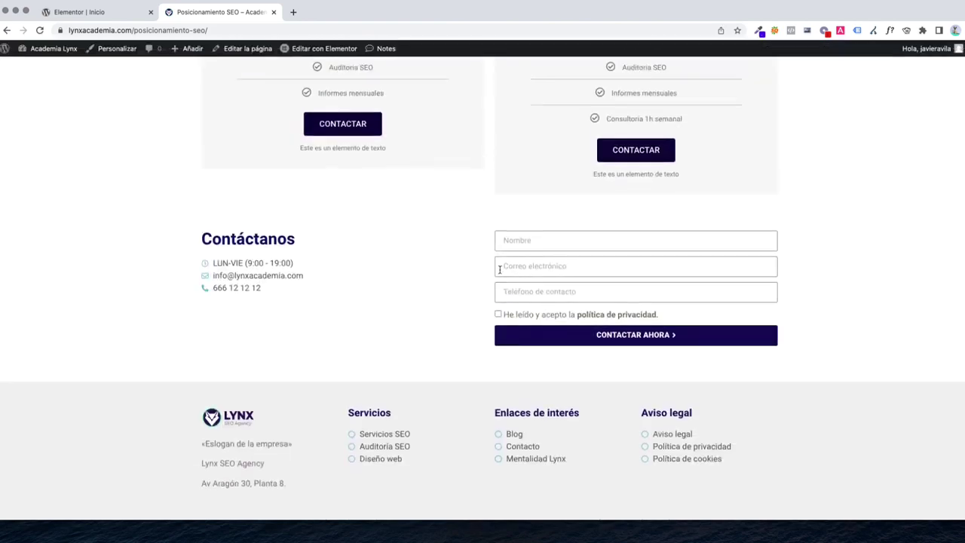
pyautogui.scroll(15, 452, 151)
pyautogui.moveTo(457, 73)
pyautogui.click(462, 128)
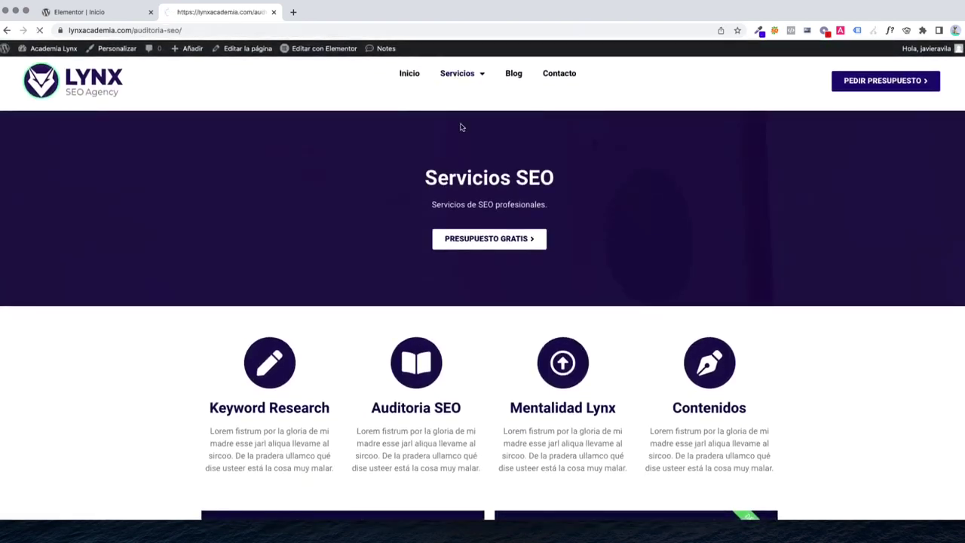
pyautogui.scroll(-10, 638, 346)
pyautogui.scroll(15, 635, 347)
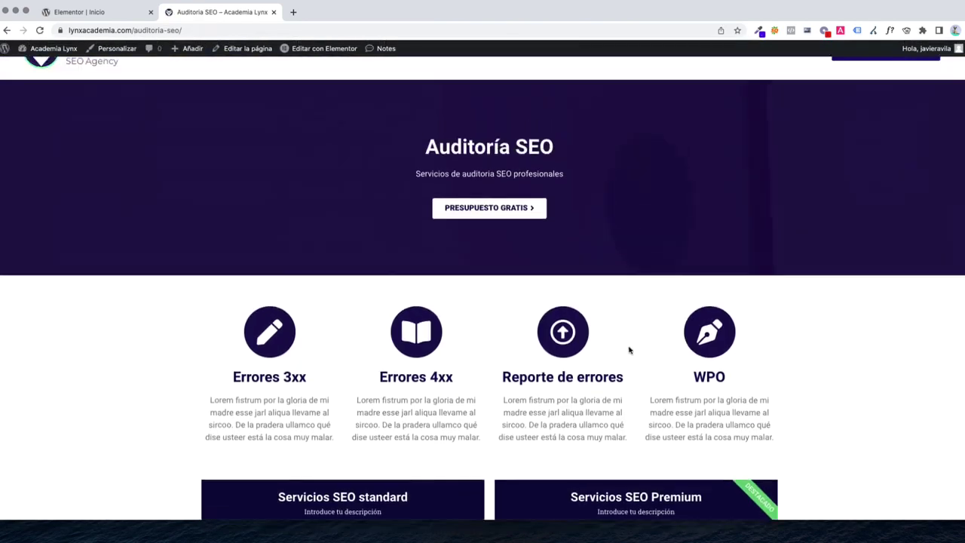
pyautogui.moveTo(457, 73)
pyautogui.click(456, 153)
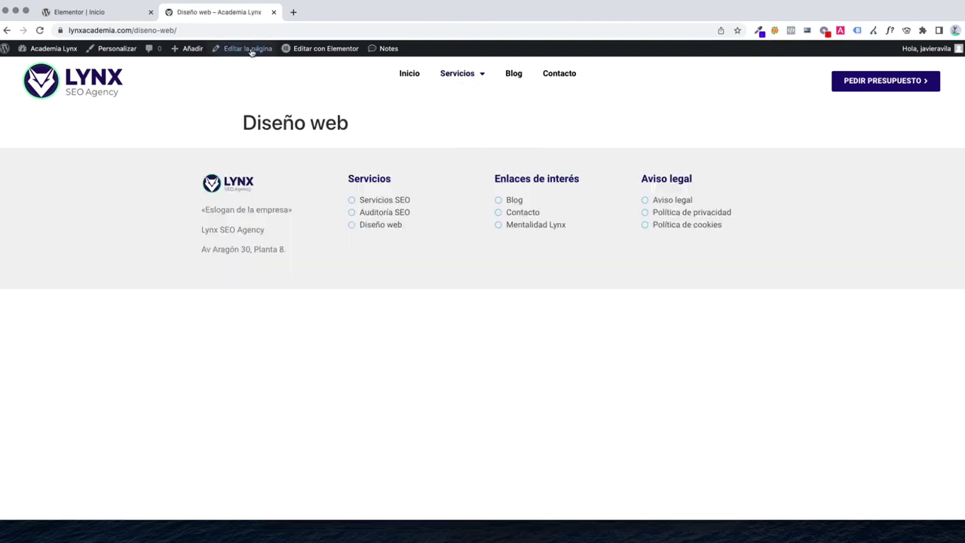
# Open the Diseño web page in Elementor and turn on Esconder título
pyautogui.click(249, 48)
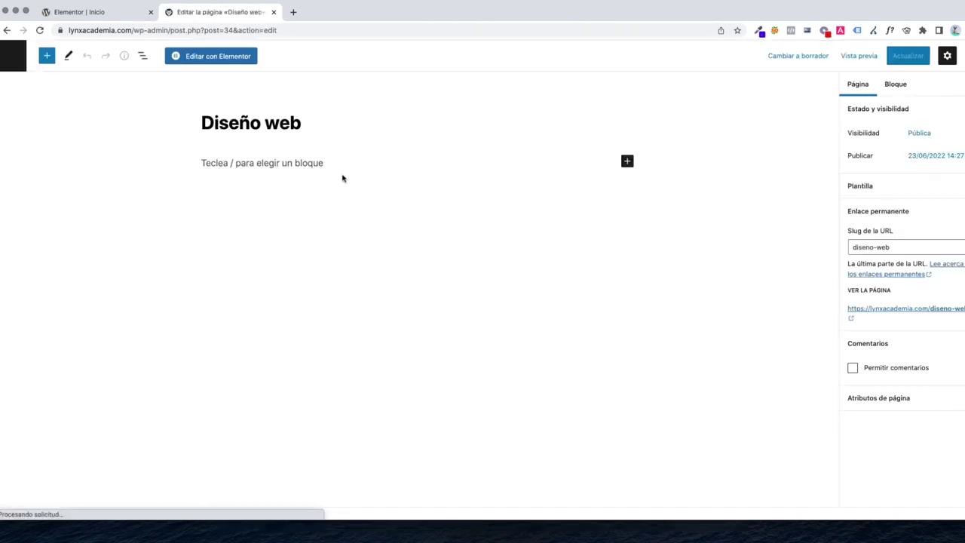
pyautogui.click(208, 56)
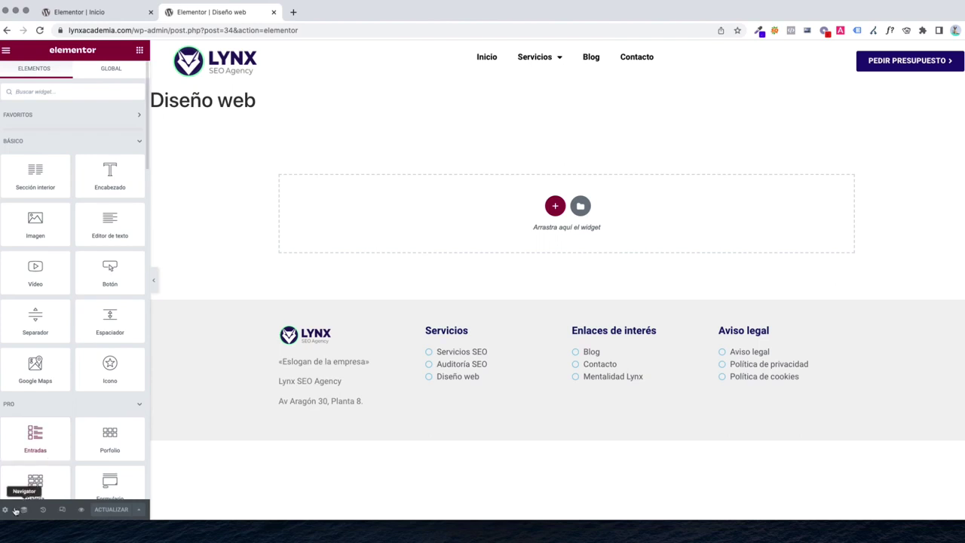
pyautogui.click(5, 510)
pyautogui.click(134, 259)
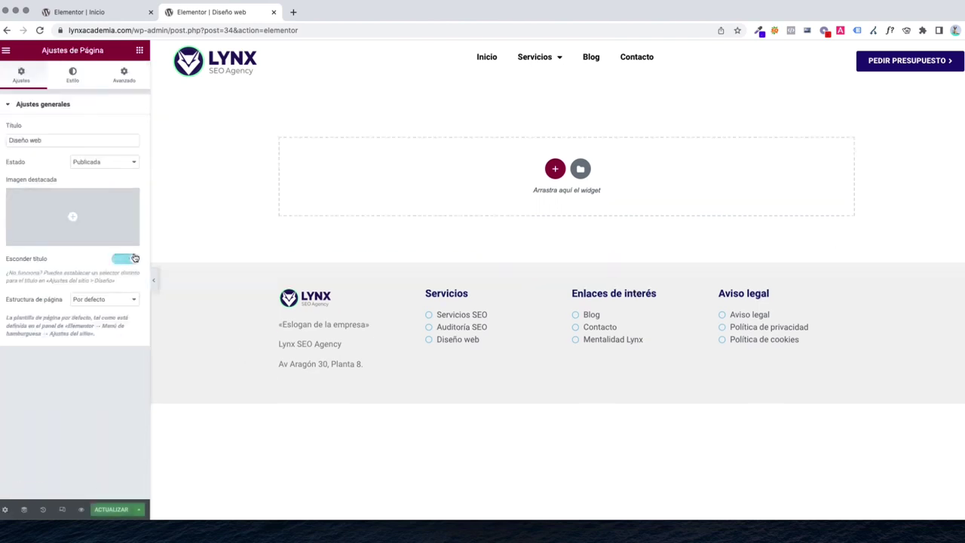
# Insert the saved PÁG. INTERNA - TOP and icons section templates with No aplicar
pyautogui.click(580, 169)
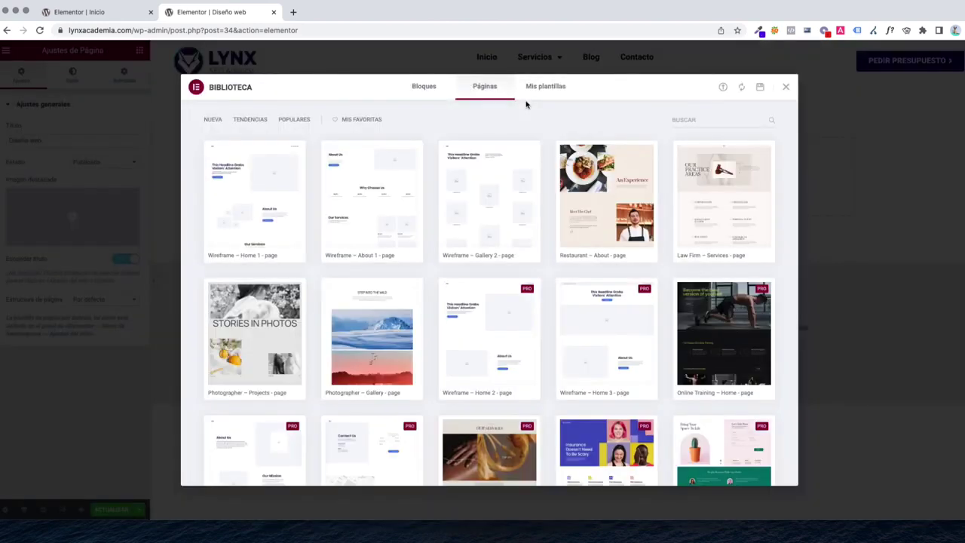
pyautogui.click(543, 88)
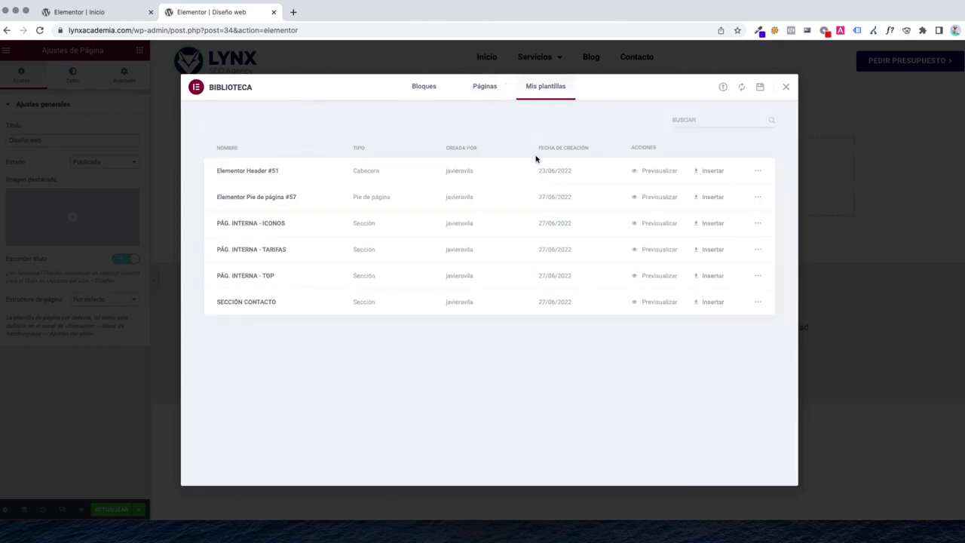
pyautogui.click(708, 276)
pyautogui.click(448, 312)
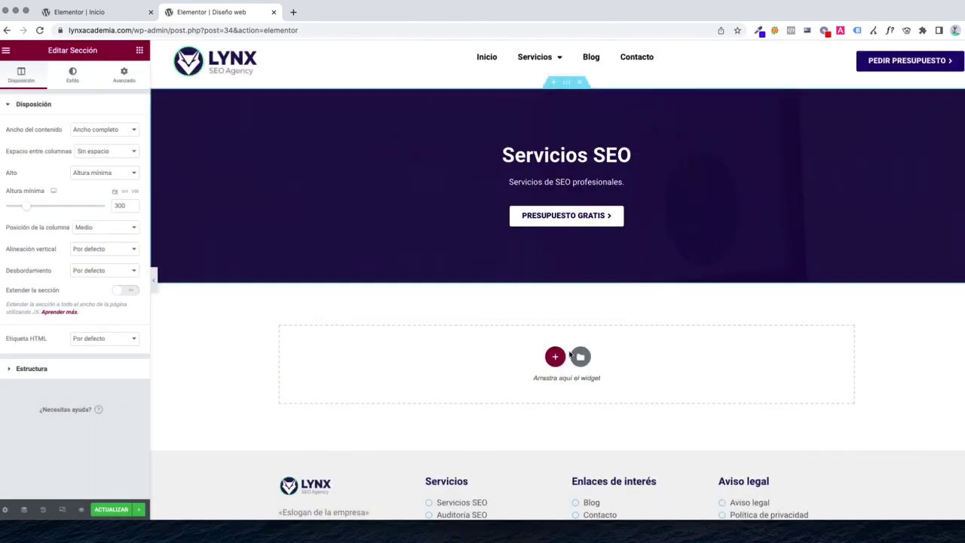
pyautogui.click(580, 355)
pyautogui.click(708, 249)
pyautogui.click(531, 312)
# Add the PÁG. INTERNA - TARIFAS and SECCIÓN CONTACTO templates without their settings
pyautogui.click(579, 360)
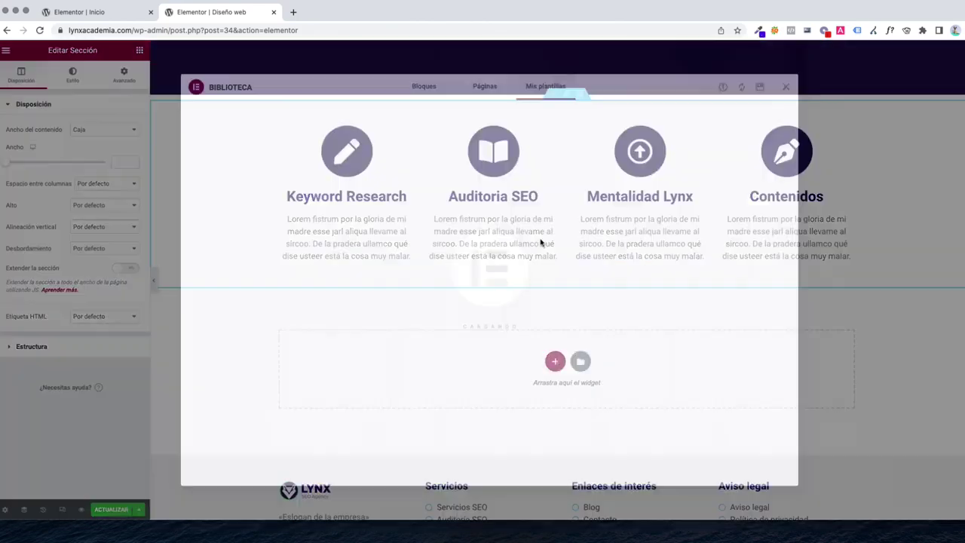
pyautogui.click(708, 249)
pyautogui.click(532, 311)
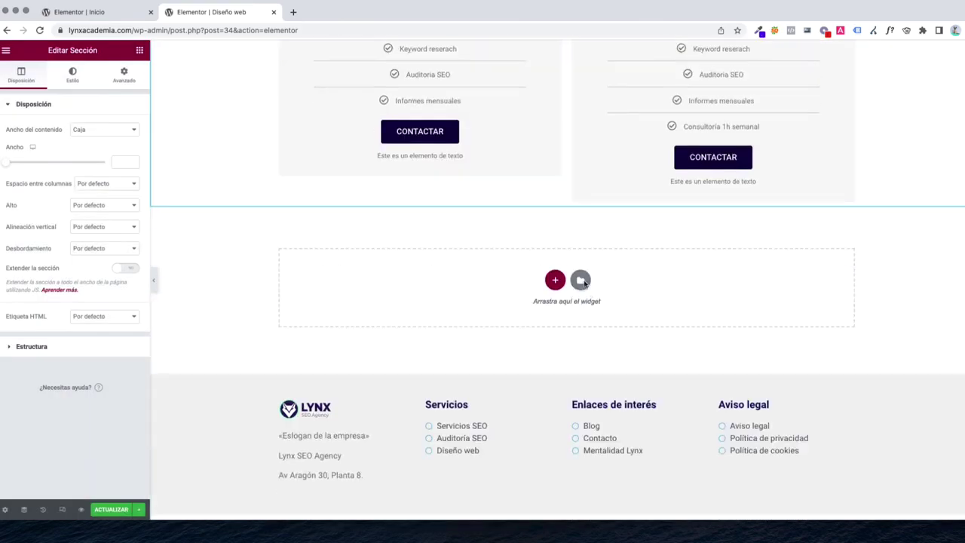
pyautogui.click(581, 280)
pyautogui.click(702, 301)
pyautogui.click(537, 311)
pyautogui.scroll(15, 515, 304)
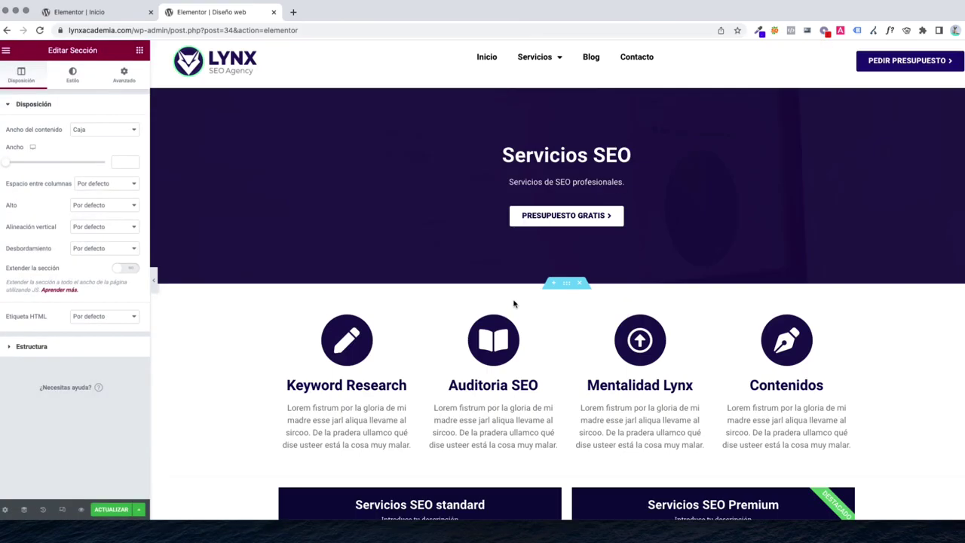
# Set the hero heading to 'Diseño web profesional', rewrite the subheading starting '¿Quieres', and paste the button label ¡CONTÁCTANOS!
pyautogui.click(539, 154)
pyautogui.tripleClick(80, 156)
pyautogui.write('D')
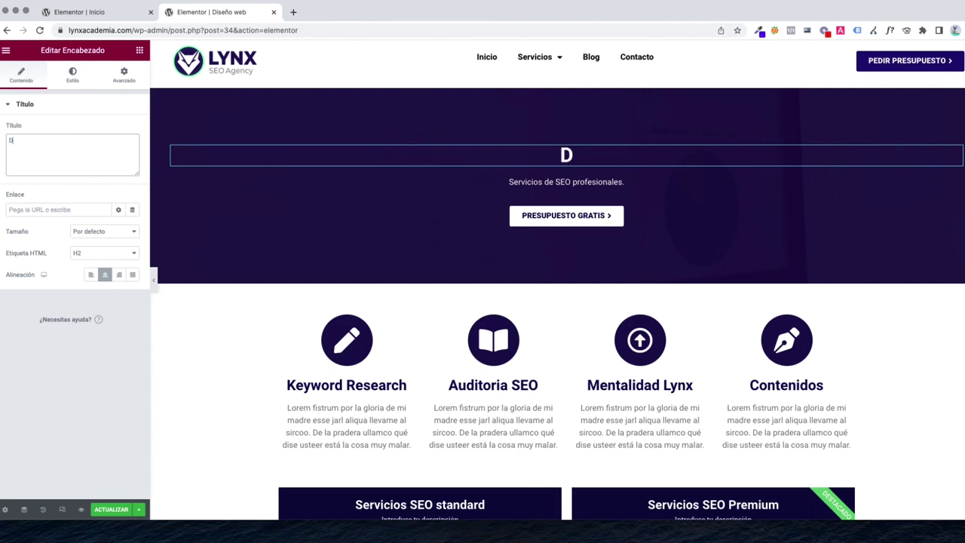
pyautogui.write('iseño web profesional')
pyautogui.click(565, 181)
pyautogui.hotkey('ctrl', 'a')
pyautogui.write('¿Quieres')
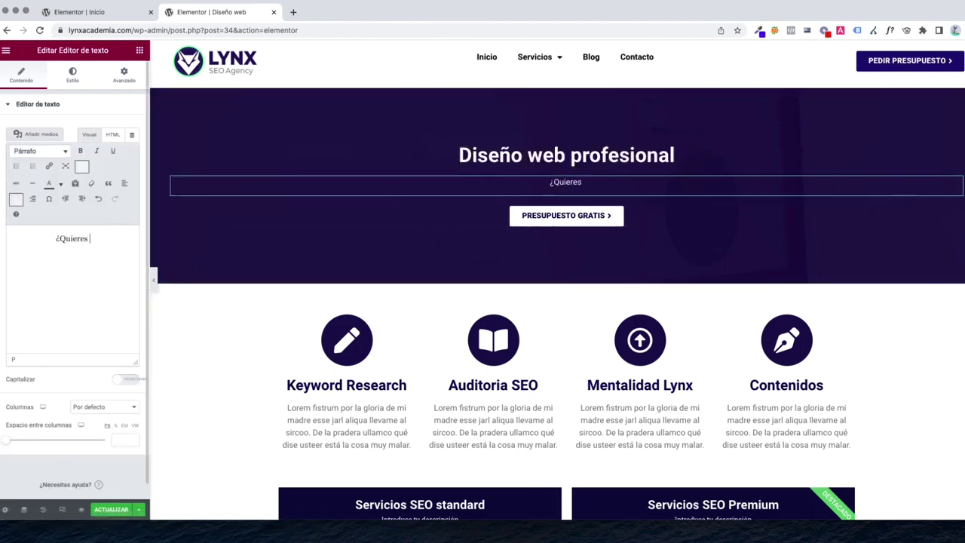
pyautogui.click(566, 215)
pyautogui.tripleClick(75, 155)
pyautogui.write('¡Contáctanos!')
# Retitle the first two feature boxes Diseño Responsive and Diseño Personalizado
pyautogui.click(347, 377)
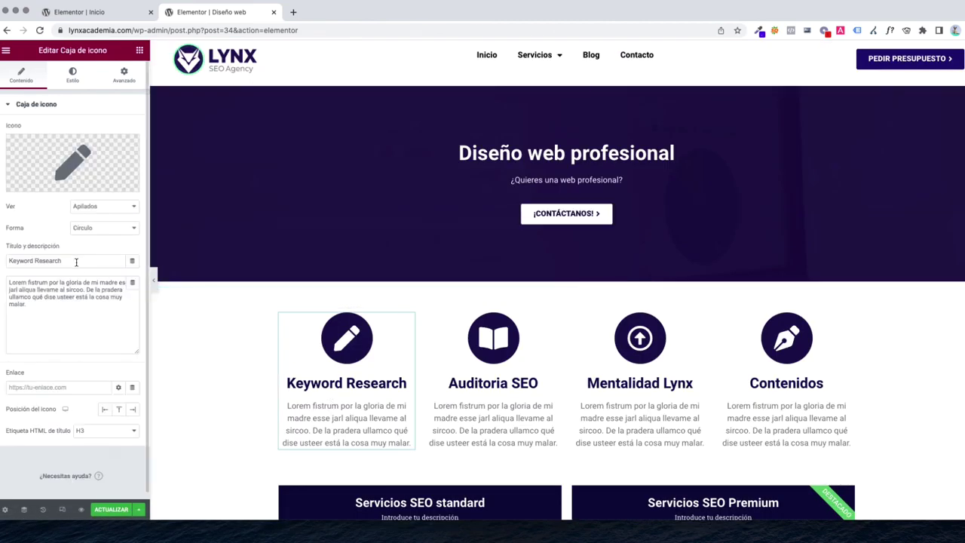
pyautogui.write('Responsive')
pyautogui.click(493, 377)
pyautogui.tripleClick(76, 261)
pyautogui.write('Diseño Personalizado')
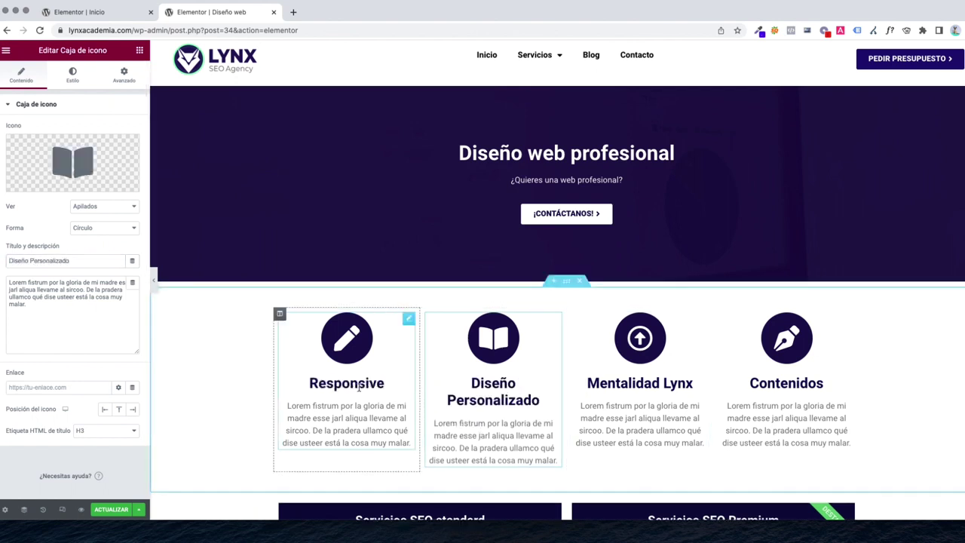
pyautogui.click(347, 377)
pyautogui.click(9, 261)
pyautogui.write('Diseño')
# Title the remaining boxes Adaptado a tu marca and web SEO optimizada, and change the second to Web rápida
pyautogui.click(667, 383)
pyautogui.tripleClick(75, 261)
pyautogui.write('Adaptado a tu marca')
pyautogui.click(787, 383)
pyautogui.tripleClick(75, 261)
pyautogui.write('w')
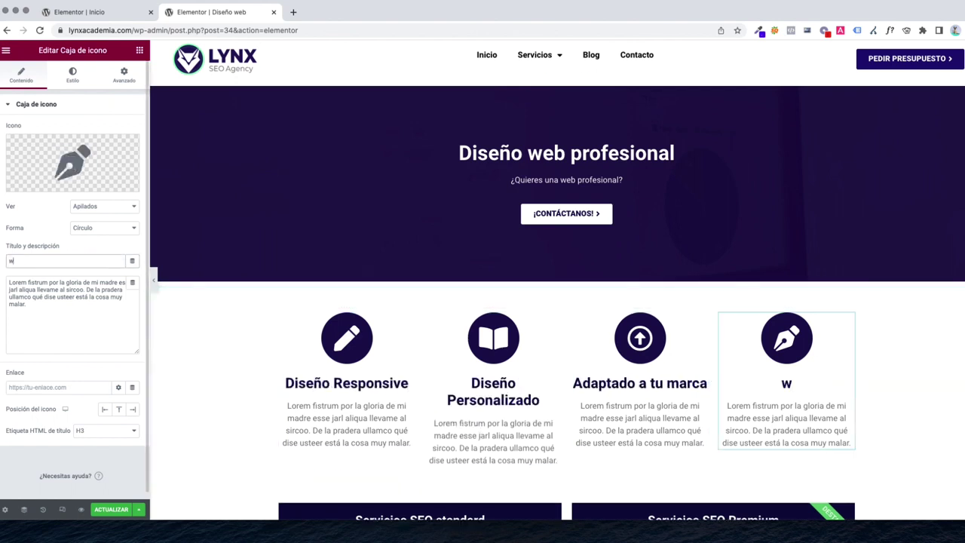
pyautogui.write('eb SEO optimizada')
pyautogui.click(493, 377)
pyautogui.tripleClick(69, 261)
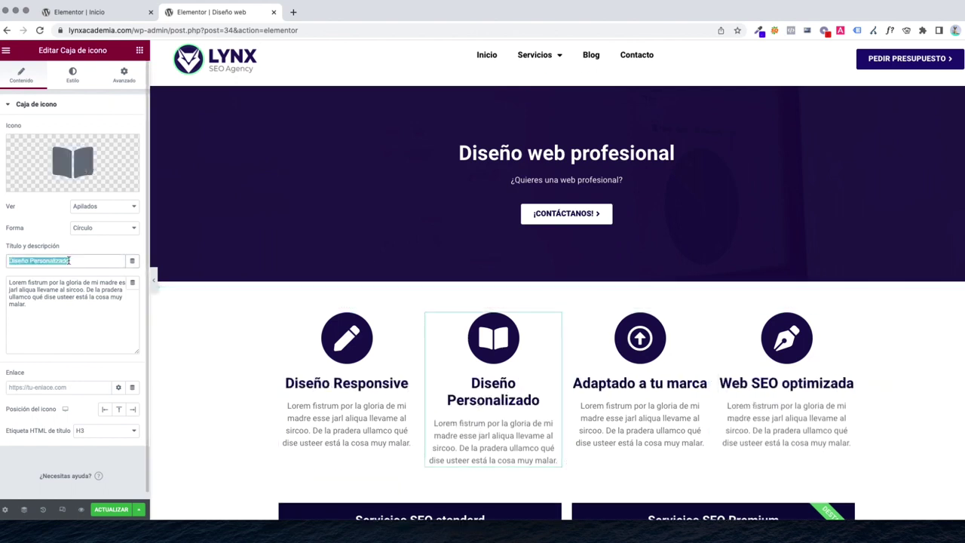
pyautogui.write('Web rápida')
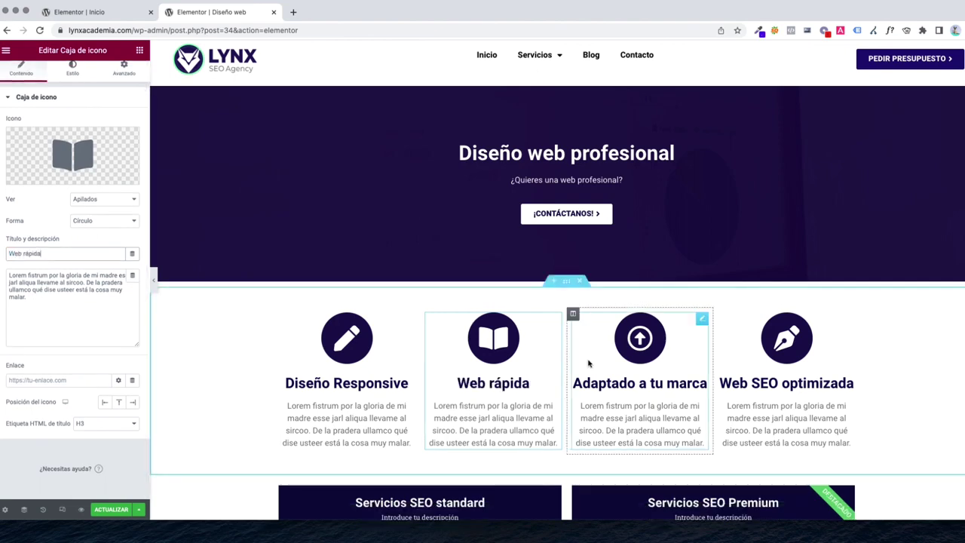
# Give Diseño Responsive a mobile icon and Web rápida a rocket icon
pyautogui.click(356, 352)
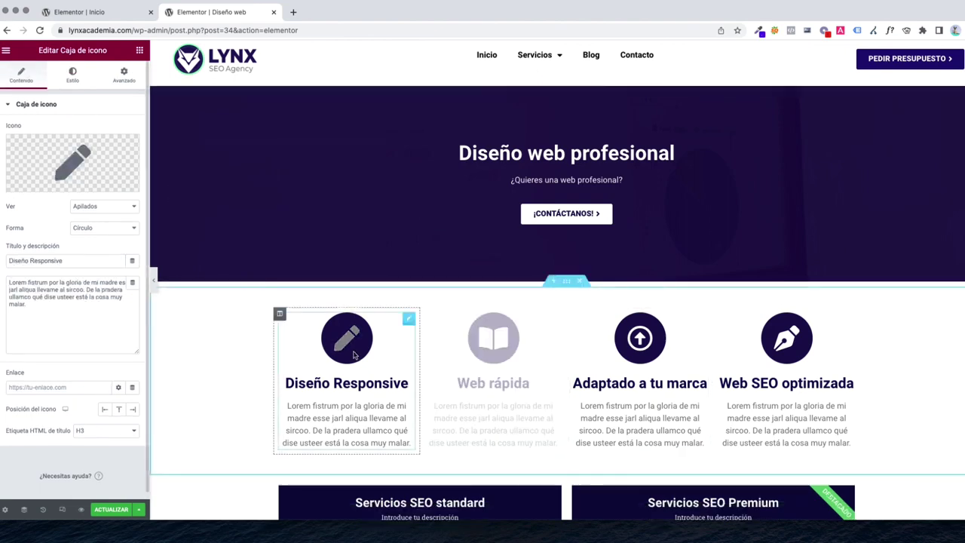
pyautogui.click(34, 185)
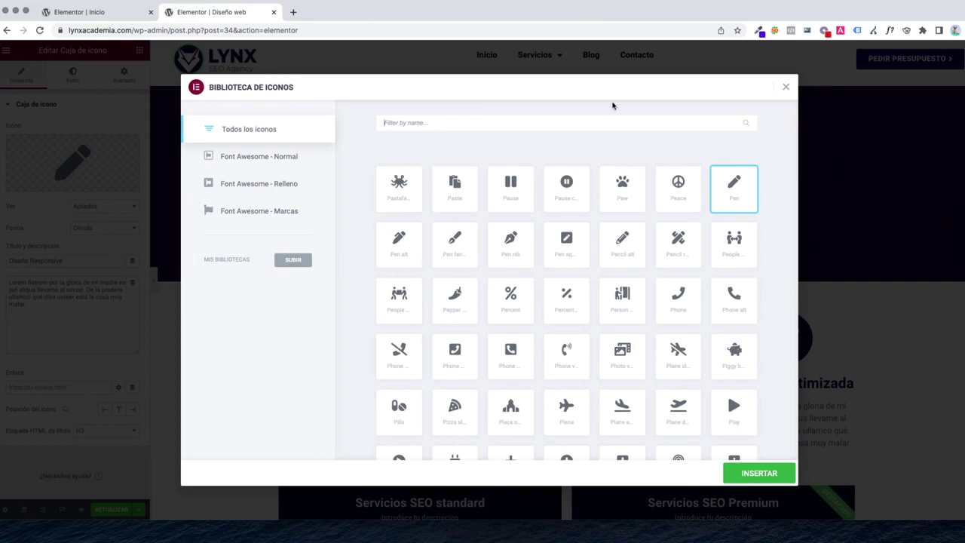
pyautogui.click(786, 87)
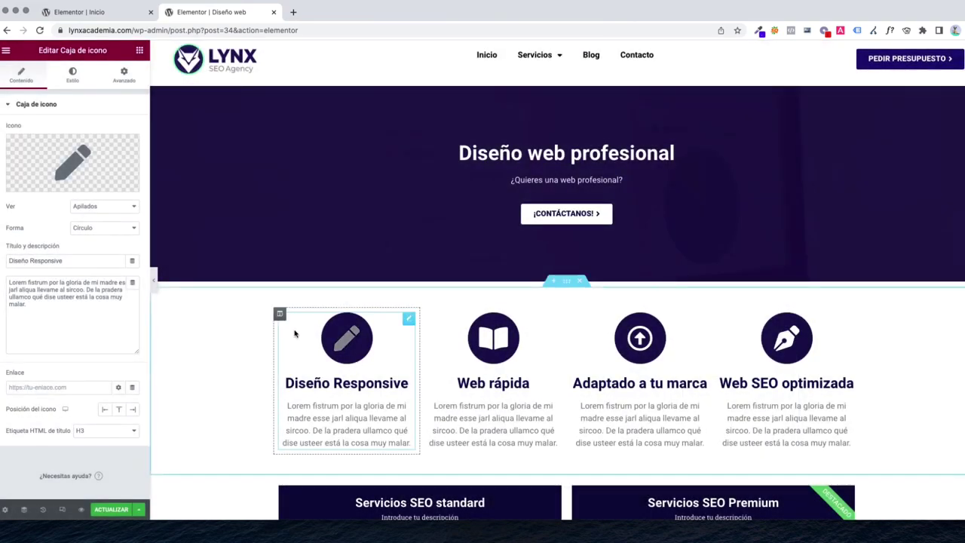
pyautogui.click(47, 185)
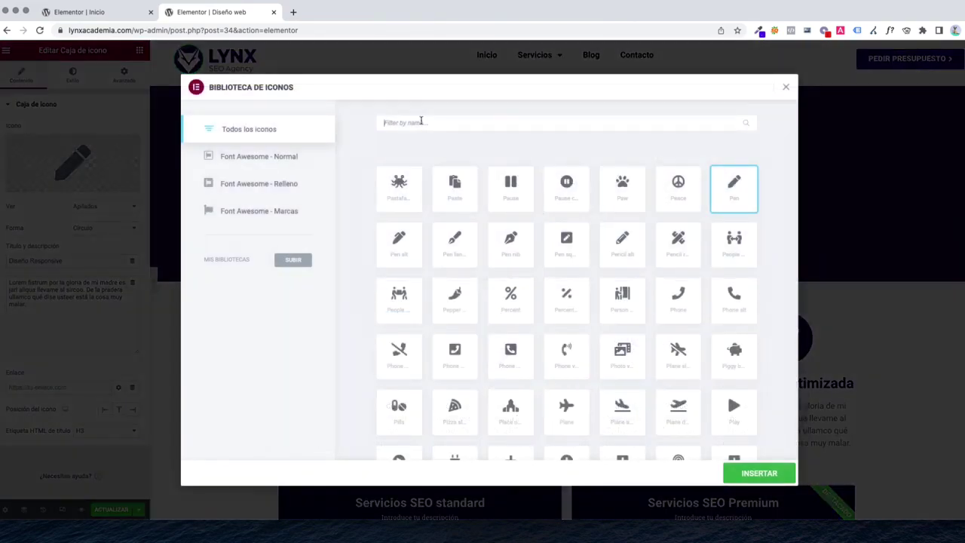
pyautogui.click(421, 121)
pyautogui.write('mobi')
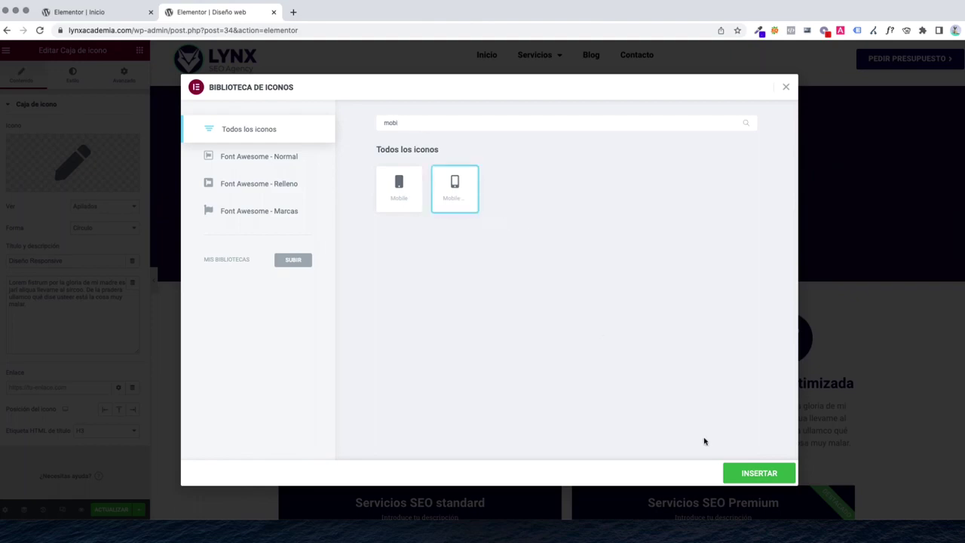
pyautogui.click(761, 481)
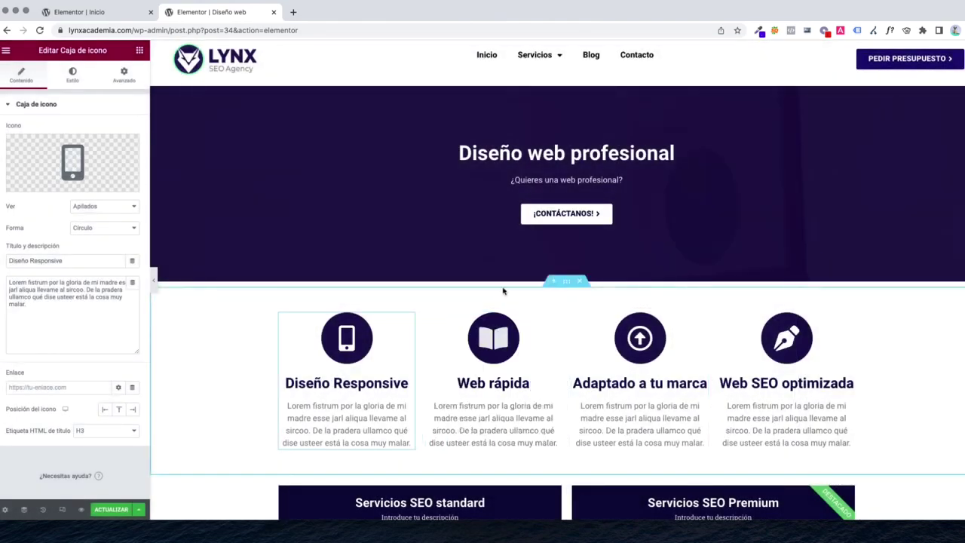
pyautogui.click(493, 347)
pyautogui.click(67, 188)
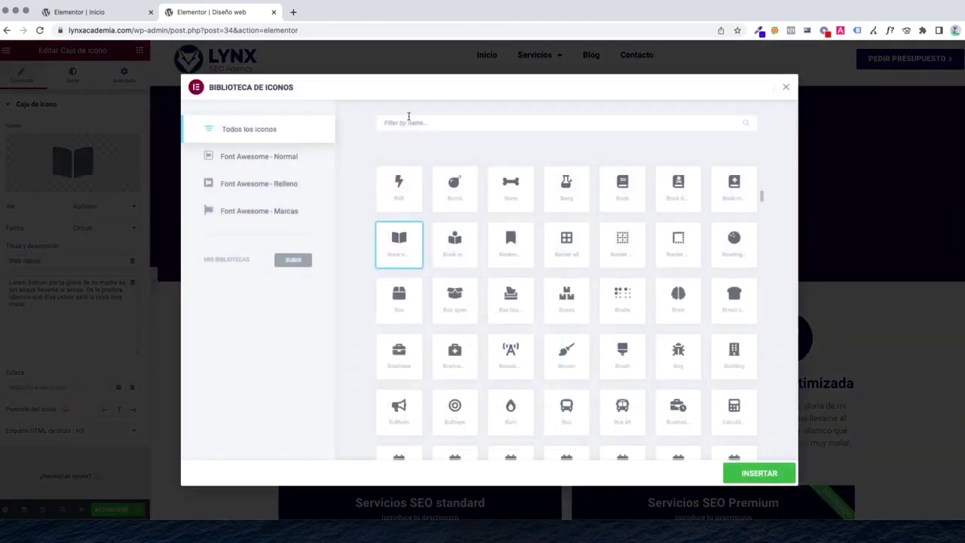
pyautogui.click(409, 117)
pyautogui.write('rocket')
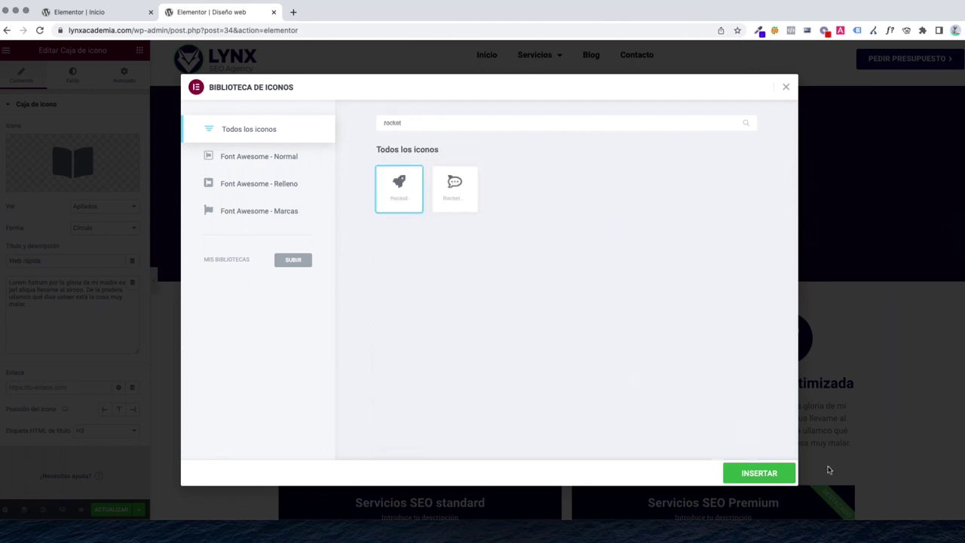
pyautogui.click(729, 472)
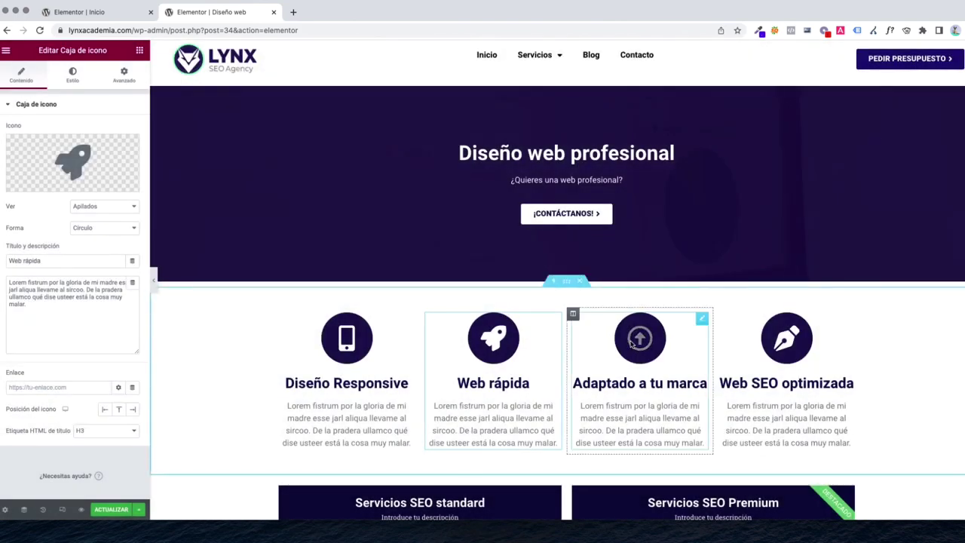
# Give Adaptado a tu marca a code-branch icon and Web SEO optimizada the Google G icon
pyautogui.click(639, 348)
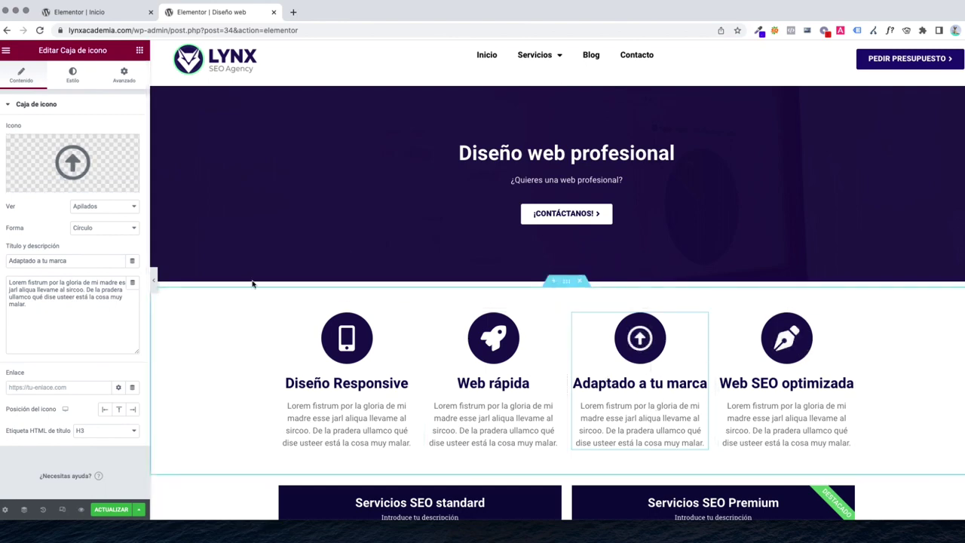
pyautogui.click(39, 185)
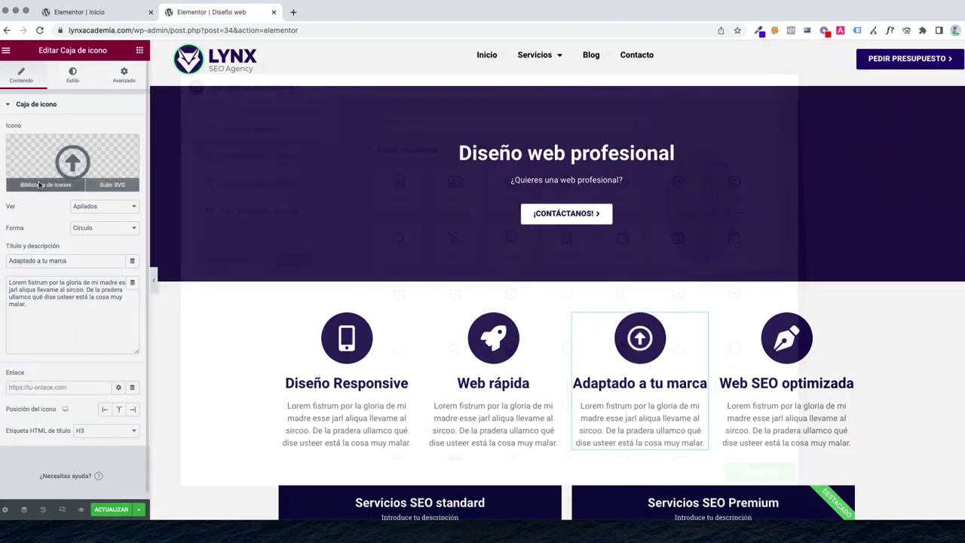
pyautogui.scroll(-15, 485, 302)
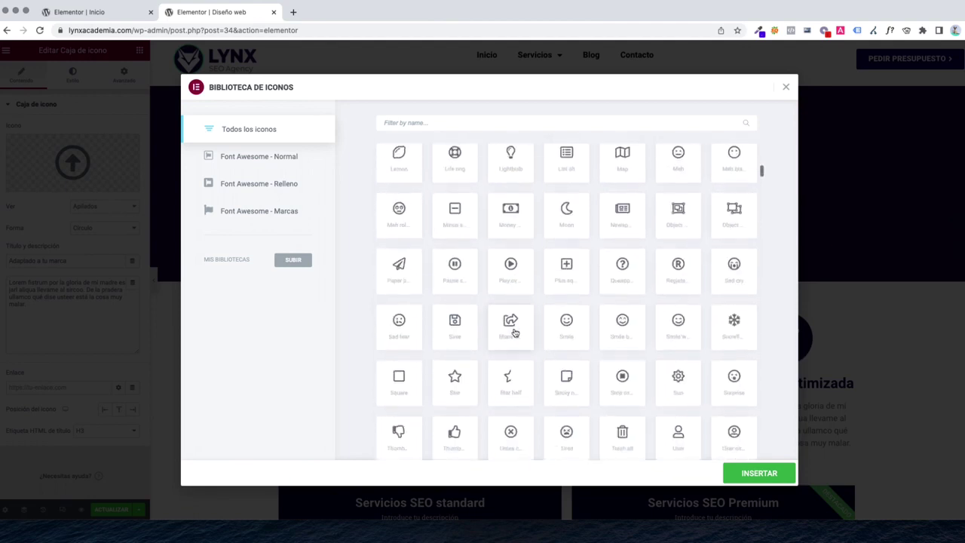
pyautogui.scroll(-5, 659, 279)
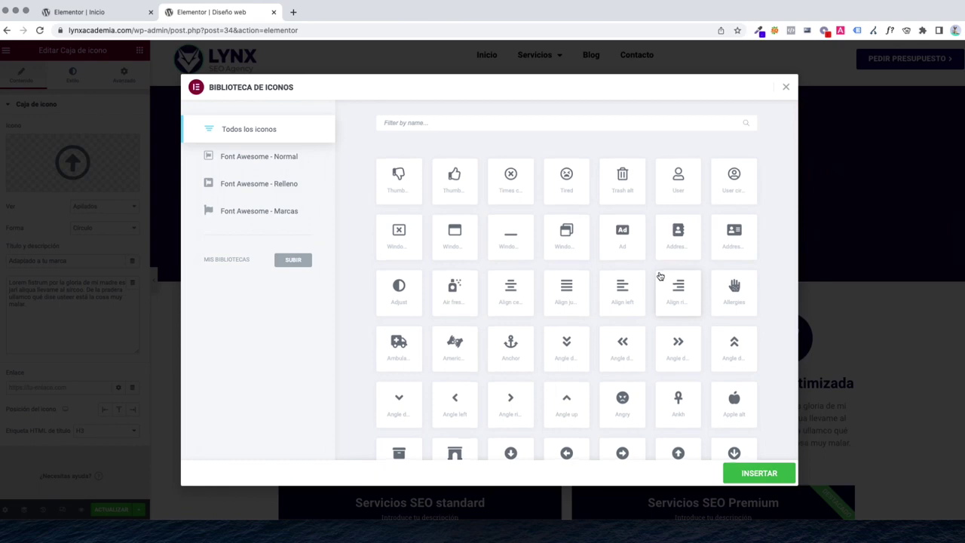
pyautogui.scroll(-5, 660, 276)
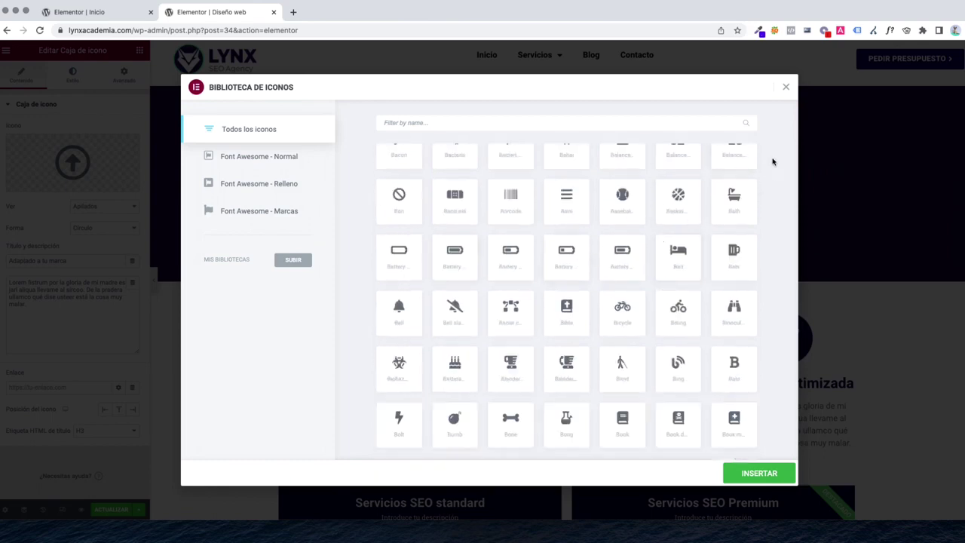
pyautogui.click(787, 90)
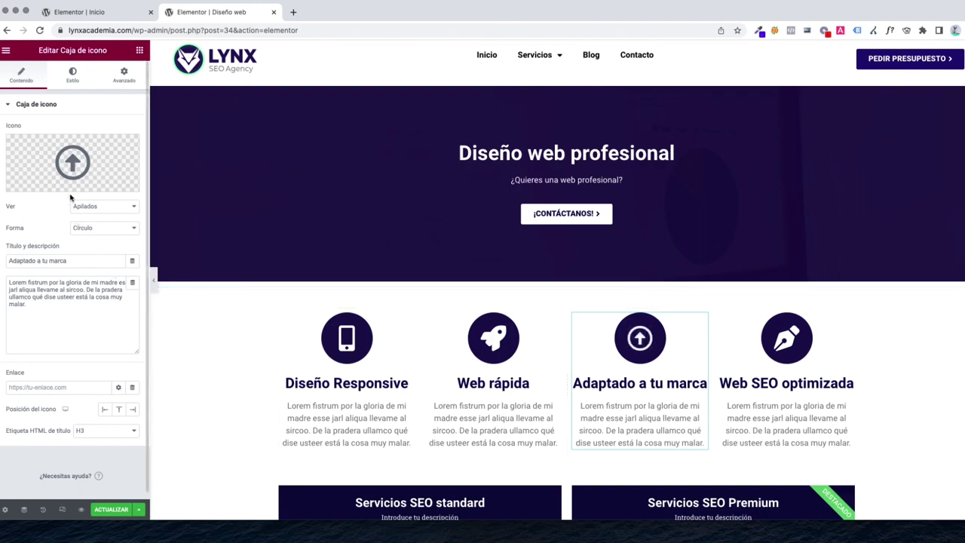
pyautogui.click(97, 189)
pyautogui.write('bran')
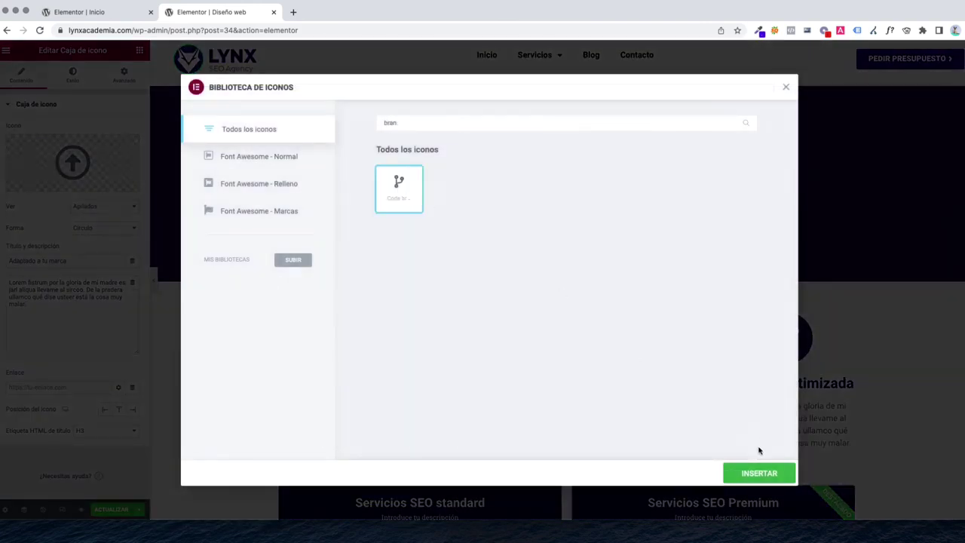
pyautogui.click(760, 472)
pyautogui.click(788, 344)
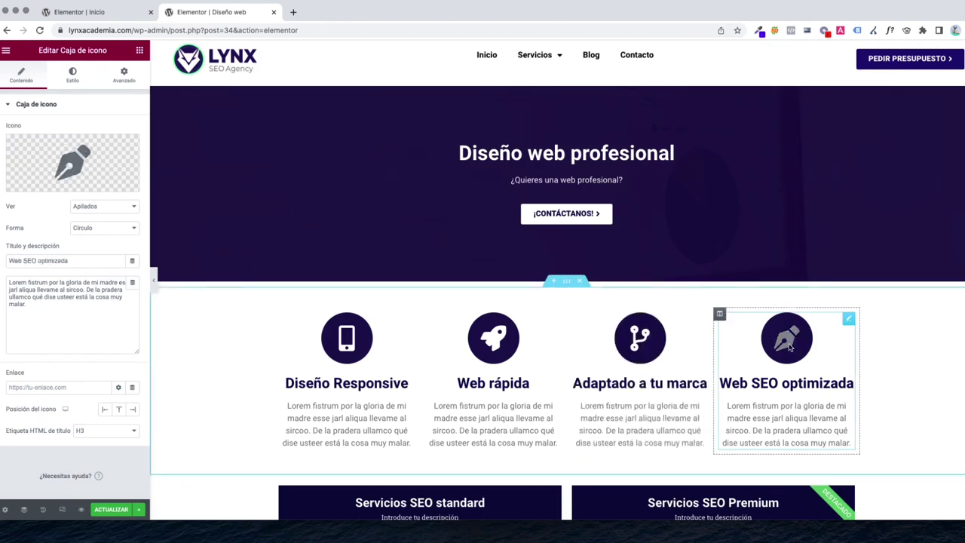
pyautogui.click(72, 162)
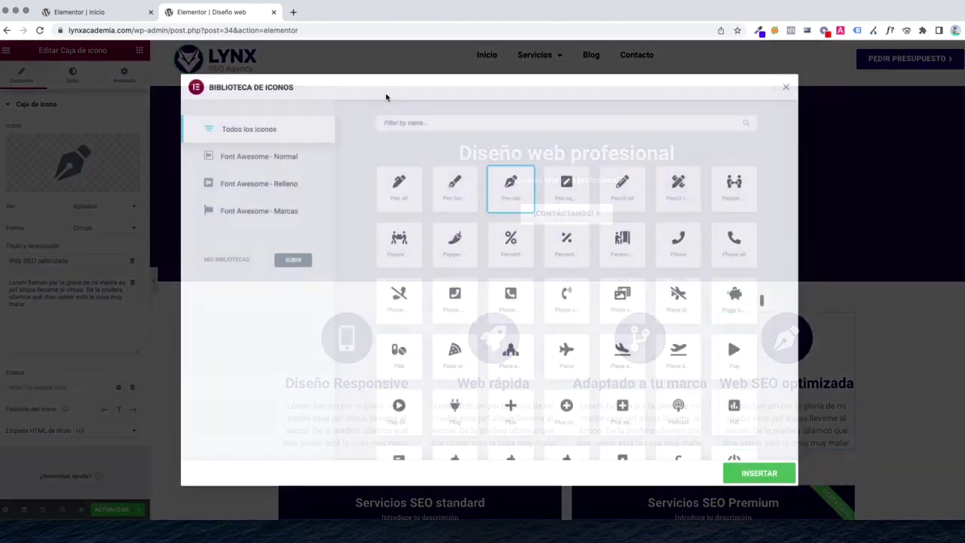
pyautogui.write('goog')
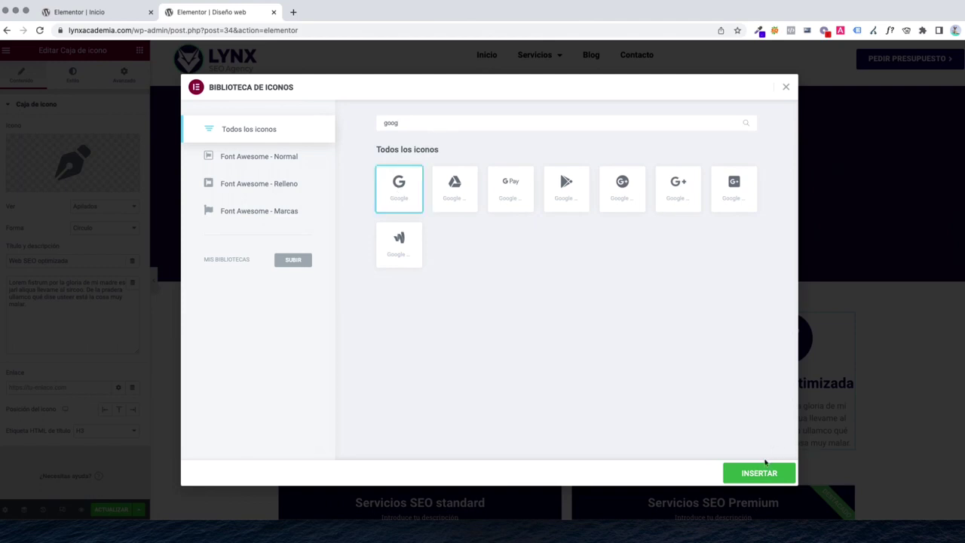
pyautogui.click(759, 472)
pyautogui.scroll(-5, 504, 212)
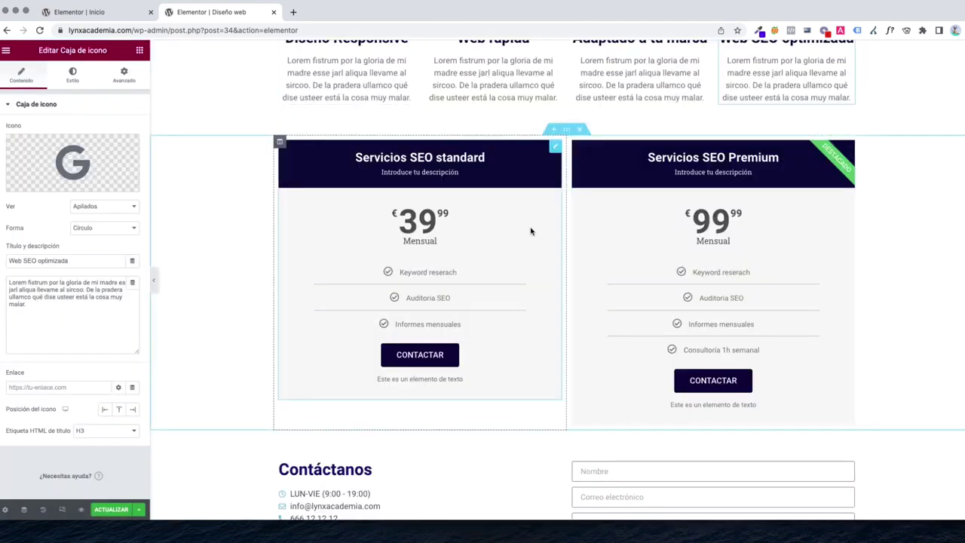
# Duplicate the Servicios SEO Premium pricing column to form a third card
pyautogui.rightClick(575, 143)
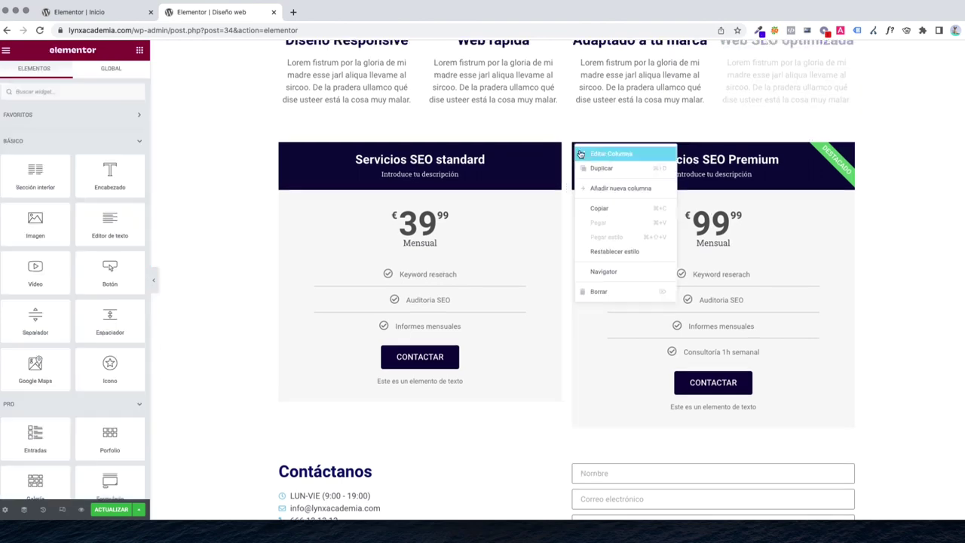
pyautogui.click(602, 171)
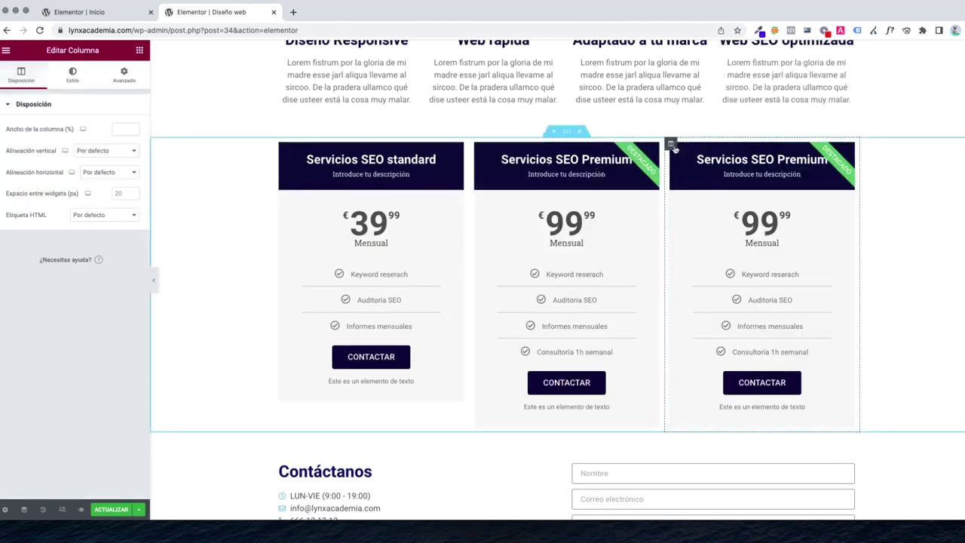
pyautogui.scroll(-3, 497, 331)
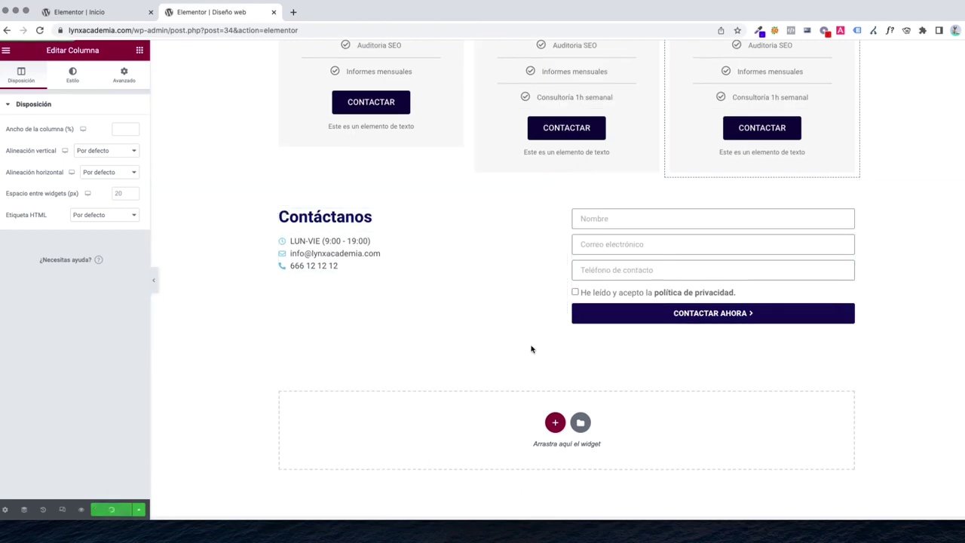
pyautogui.scroll(10, 531, 349)
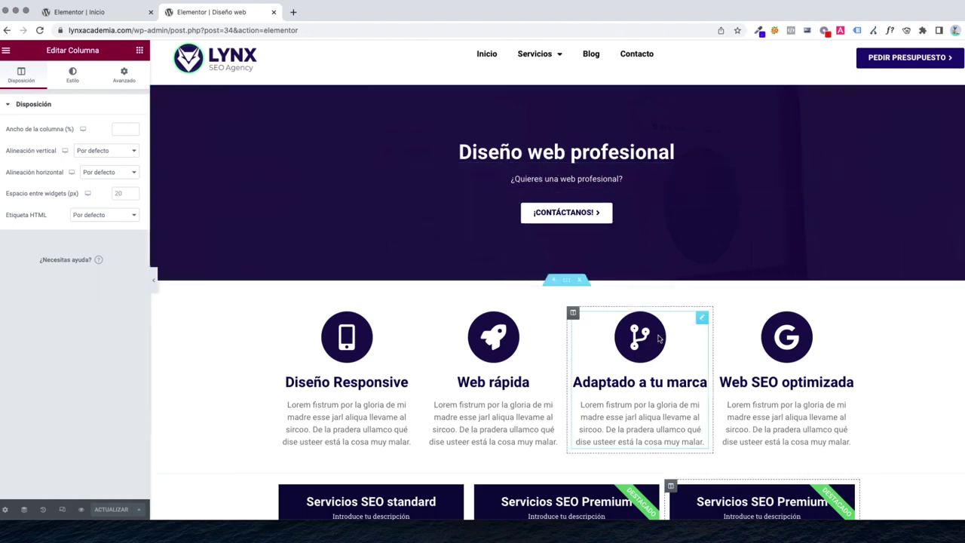
# Switch from the live Blog page to editing it with Elementor via Editar la página
pyautogui.scroll(-6, 659, 338)
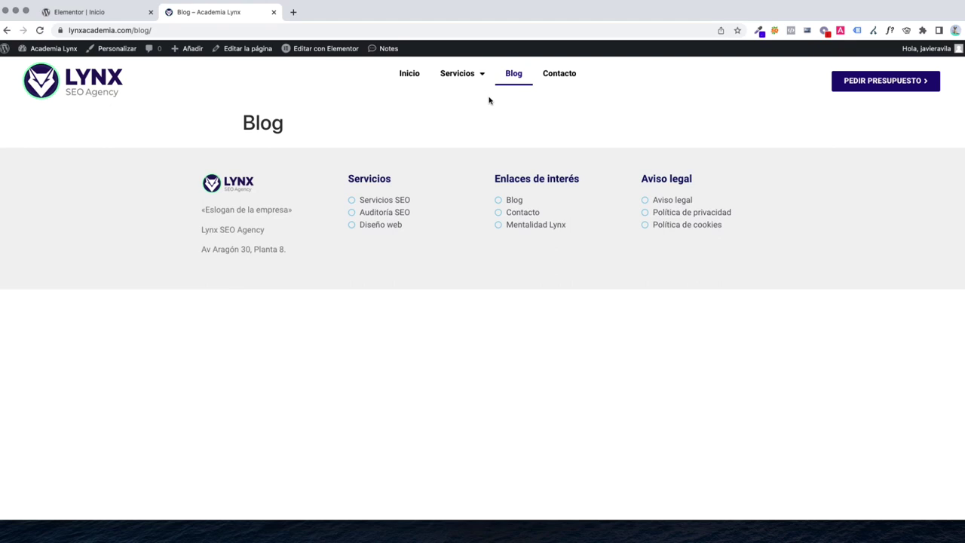
pyautogui.click(251, 49)
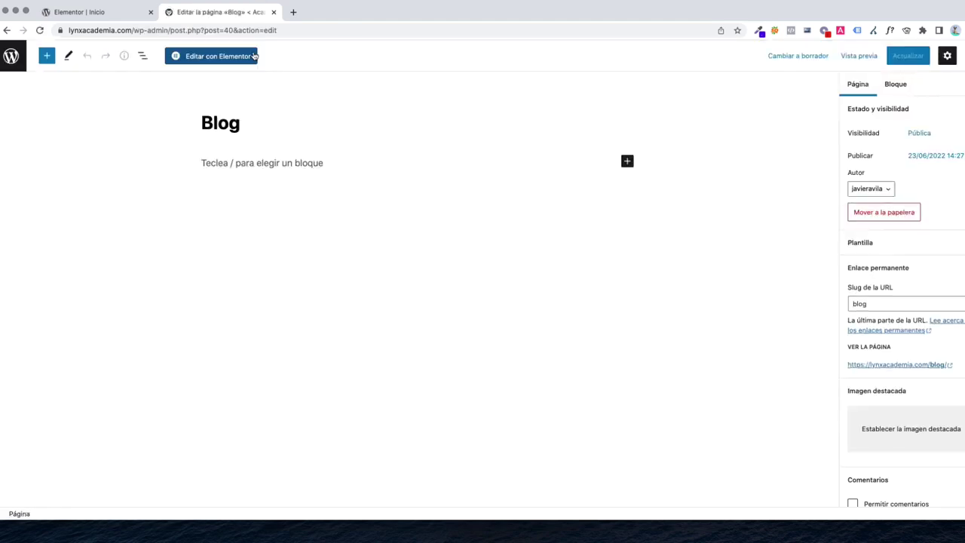
pyautogui.click(234, 60)
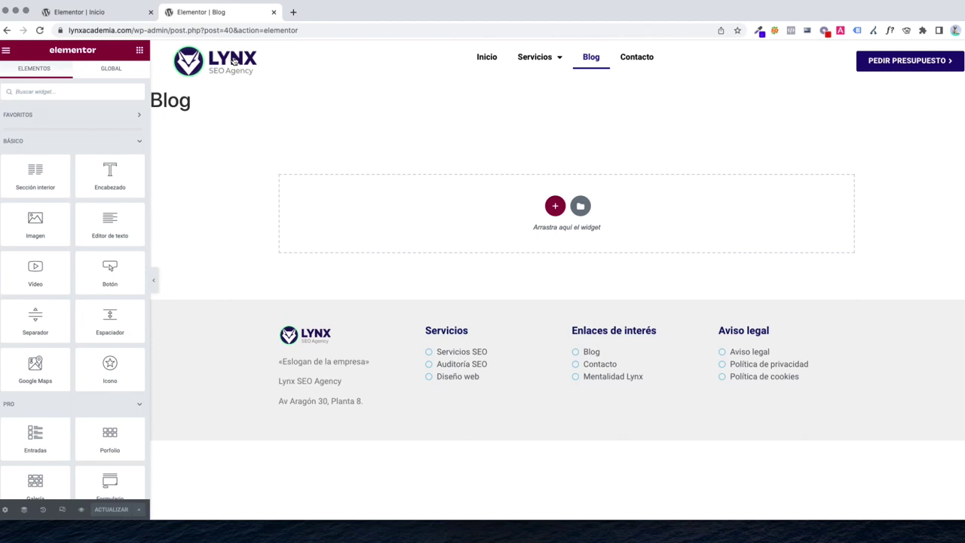
# Turn on Esconder título and insert the saved PÁG. INTERNA - TOP template with No aplicar
pyautogui.click(4, 510)
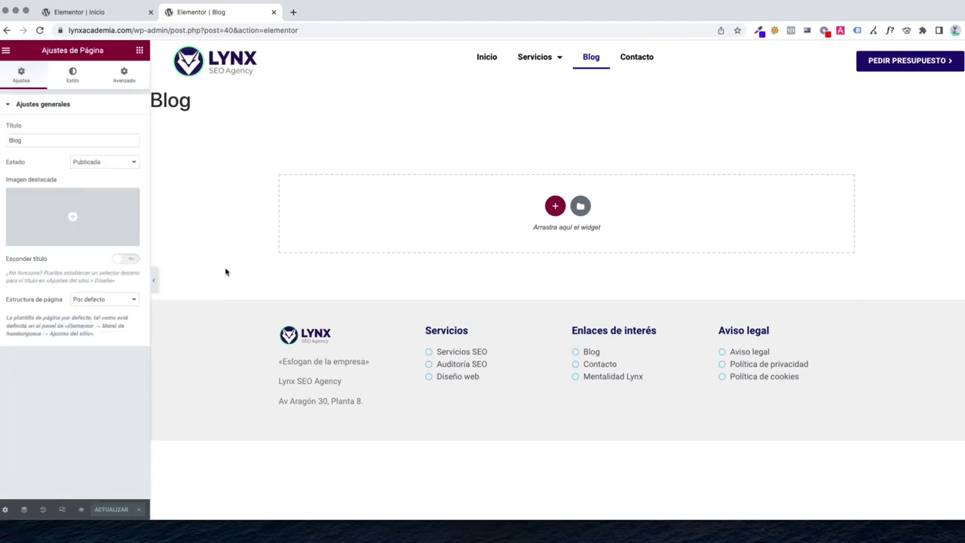
pyautogui.click(133, 260)
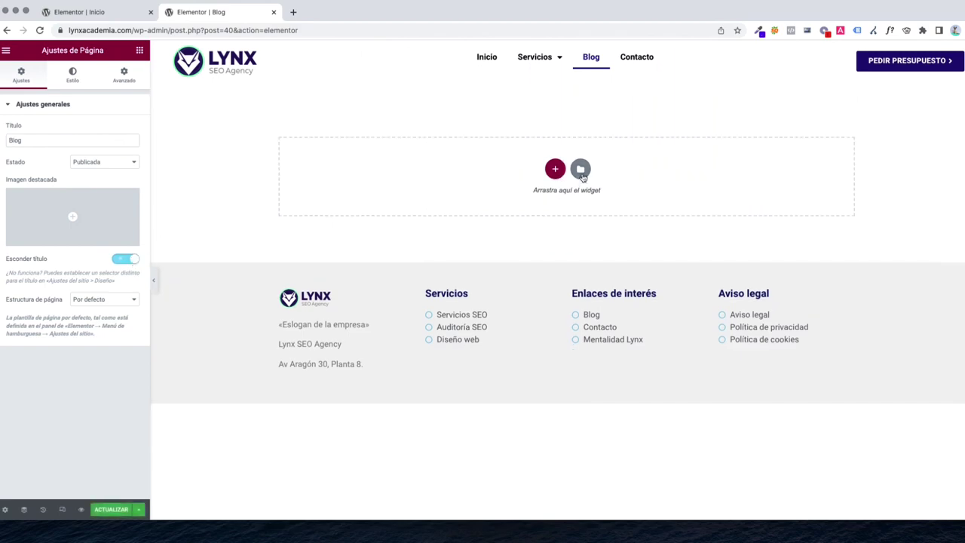
pyautogui.click(581, 170)
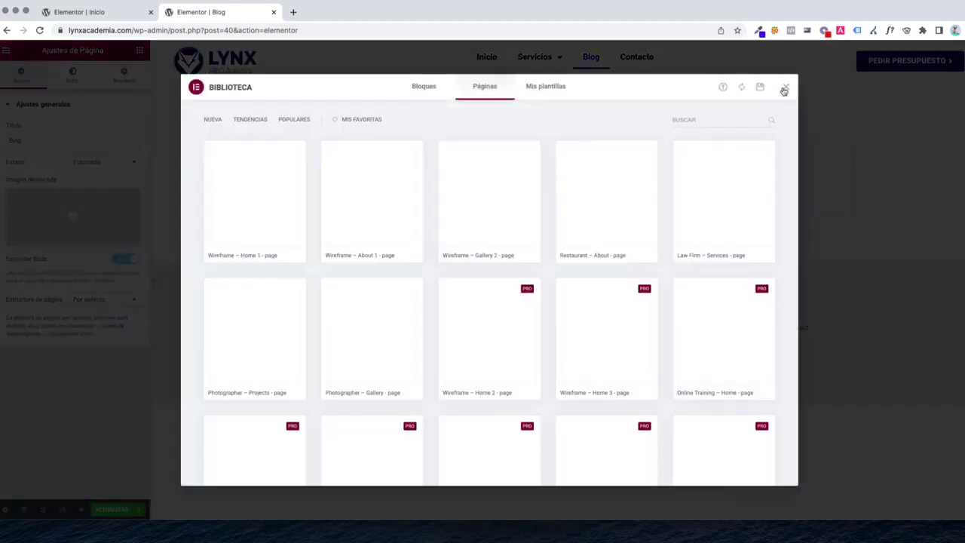
pyautogui.click(783, 90)
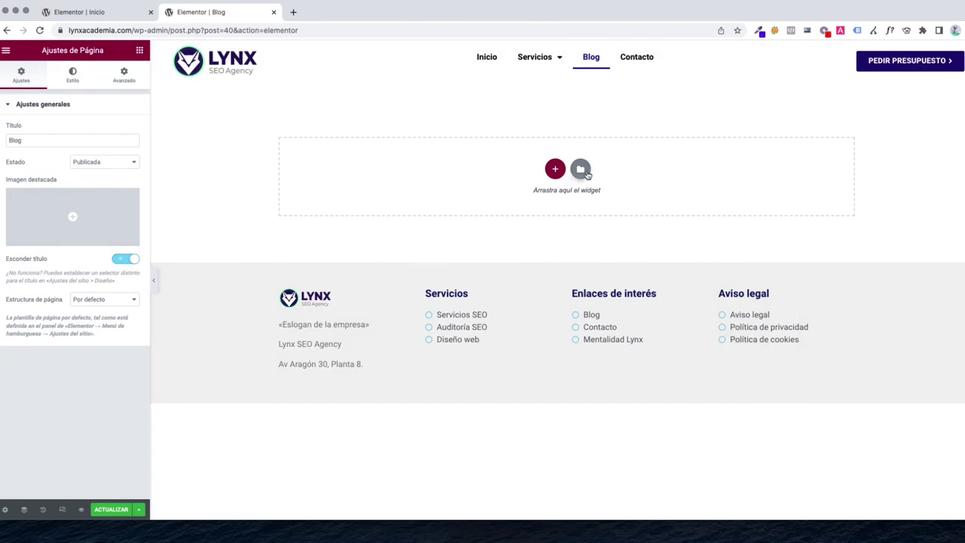
pyautogui.click(585, 172)
pyautogui.click(545, 96)
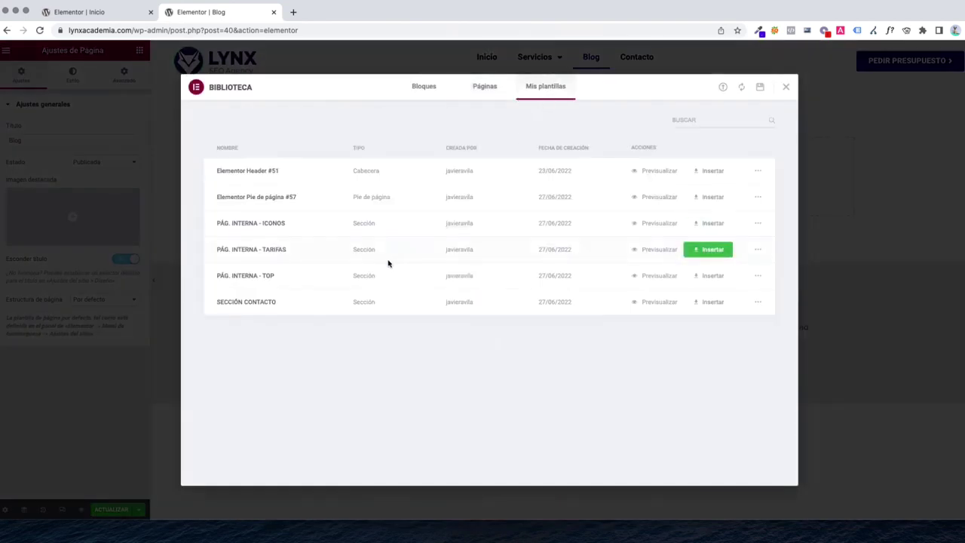
pyautogui.click(703, 276)
pyautogui.click(442, 309)
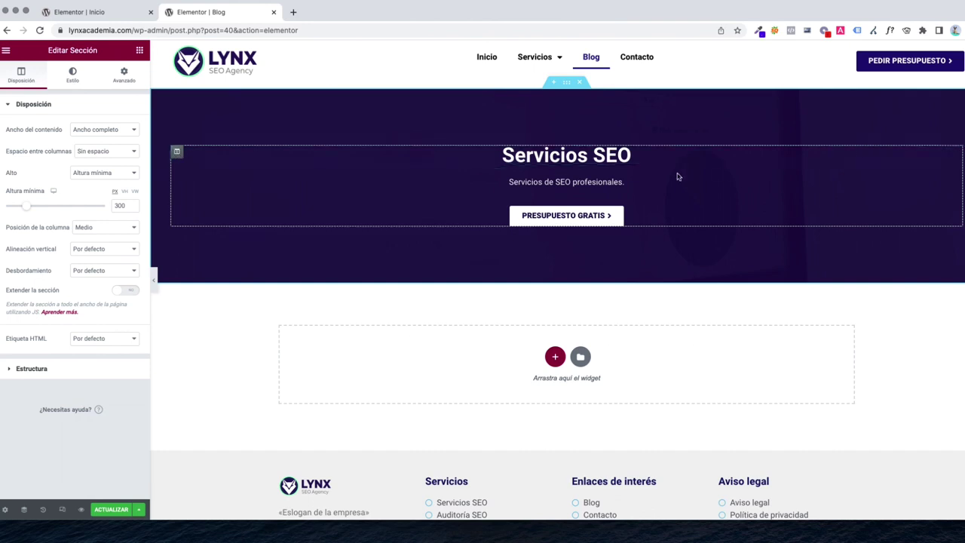
# Duplicate the hero column and retitle the left heading 'Blog de Marketing'
pyautogui.click(177, 151)
pyautogui.rightClick(178, 156)
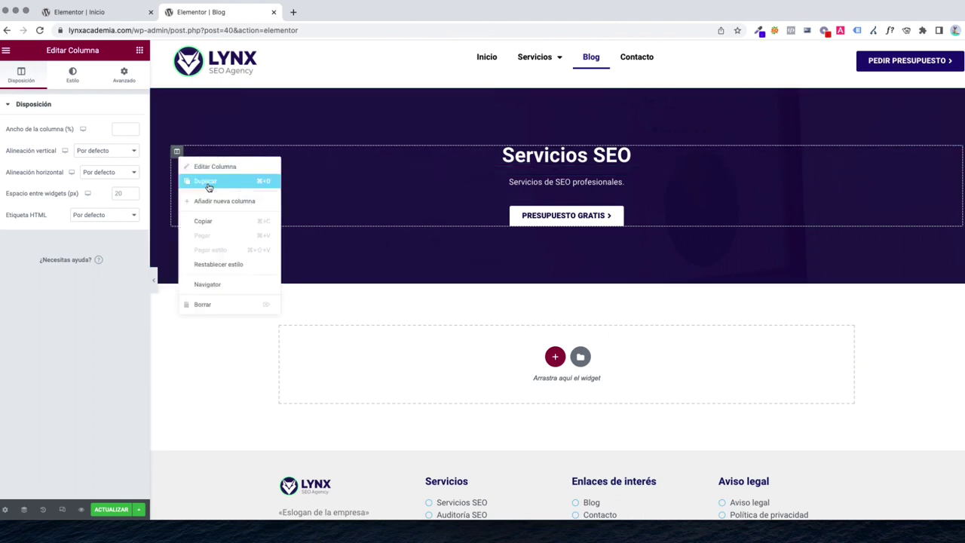
pyautogui.click(205, 181)
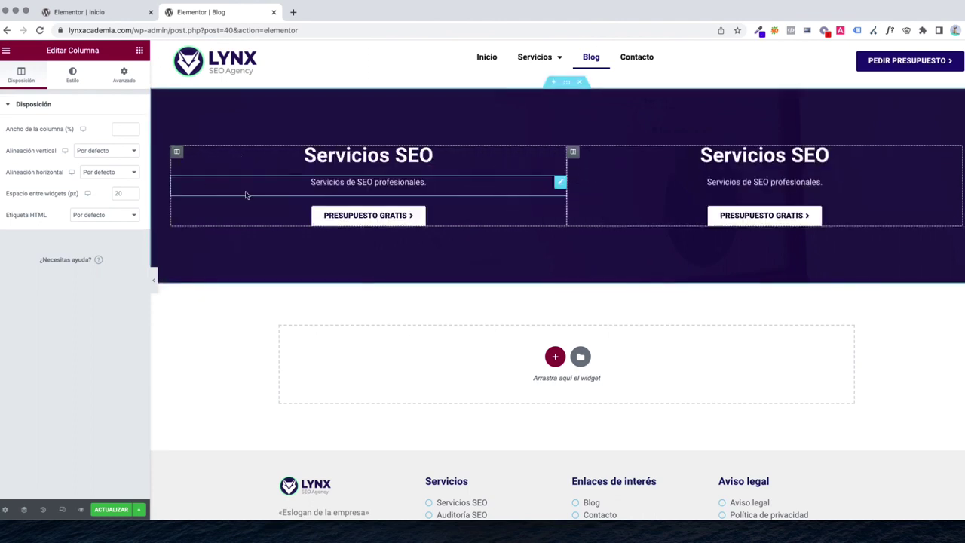
pyautogui.click(340, 156)
pyautogui.tripleClick(340, 155)
pyautogui.write('Blog de')
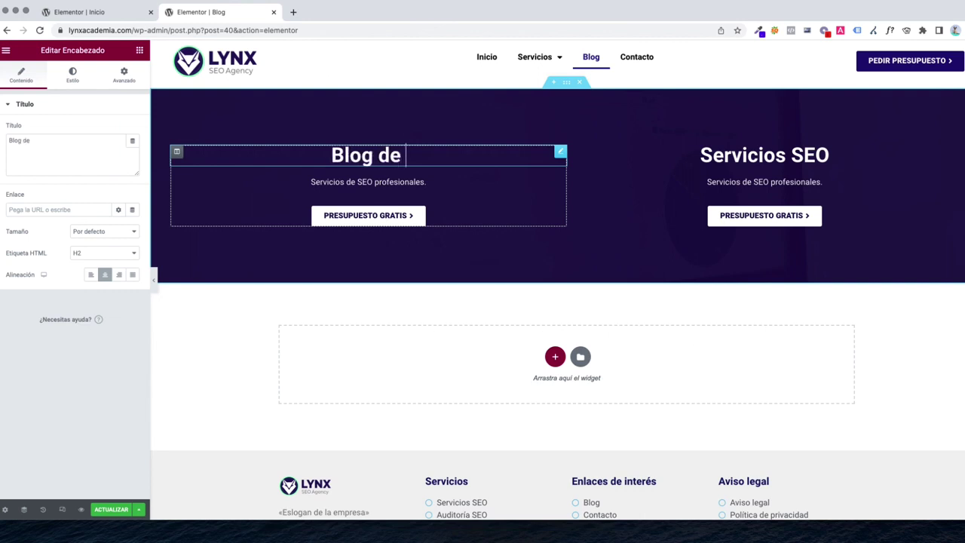
pyautogui.write(' Marketing')
# Replace the left subtitle with 'Los mejores artículos de marketing' and delete the left PRESUPUESTO GRATIS button
pyautogui.tripleClick(382, 181)
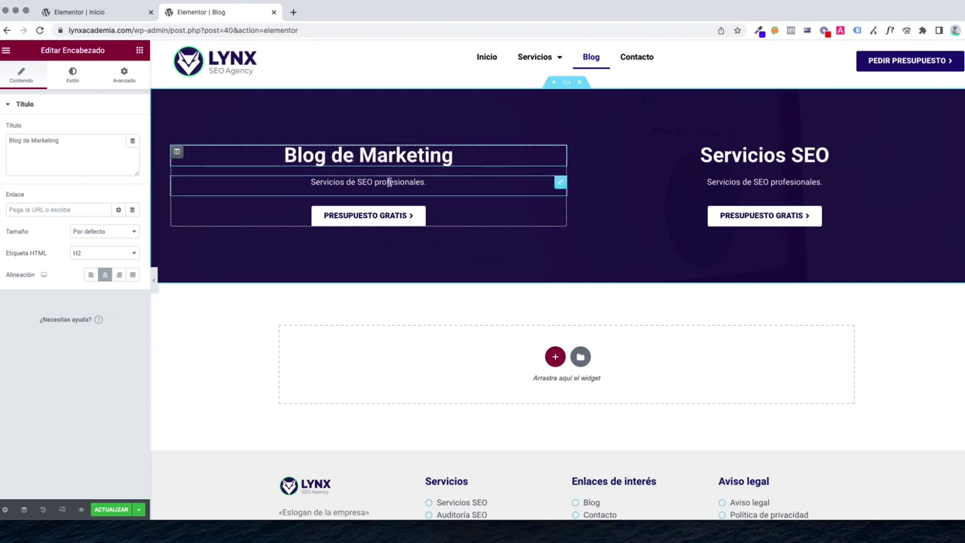
pyautogui.write('Los mejores artículos de marke')
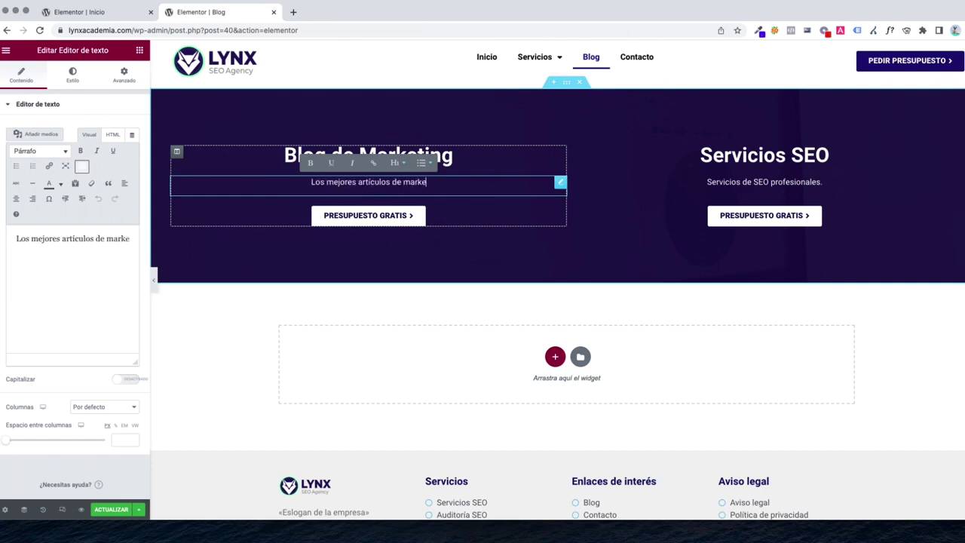
pyautogui.rightClick(393, 219)
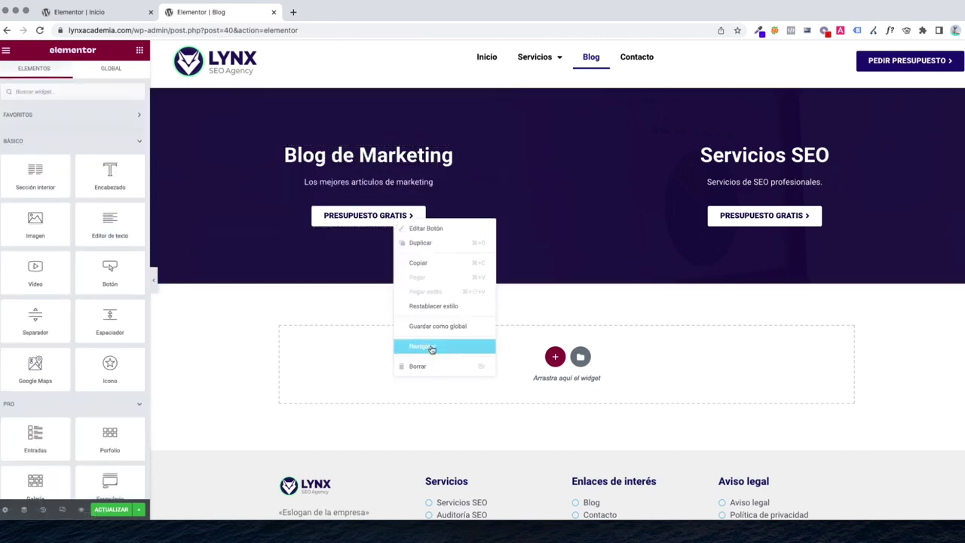
pyautogui.click(436, 370)
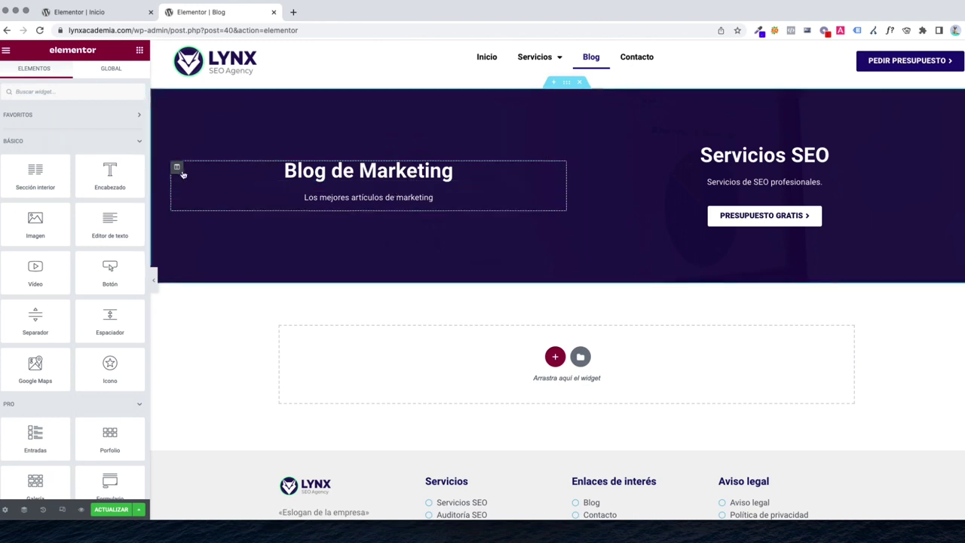
# Left-align the Blog de Marketing heading and its subtitle
pyautogui.click(177, 168)
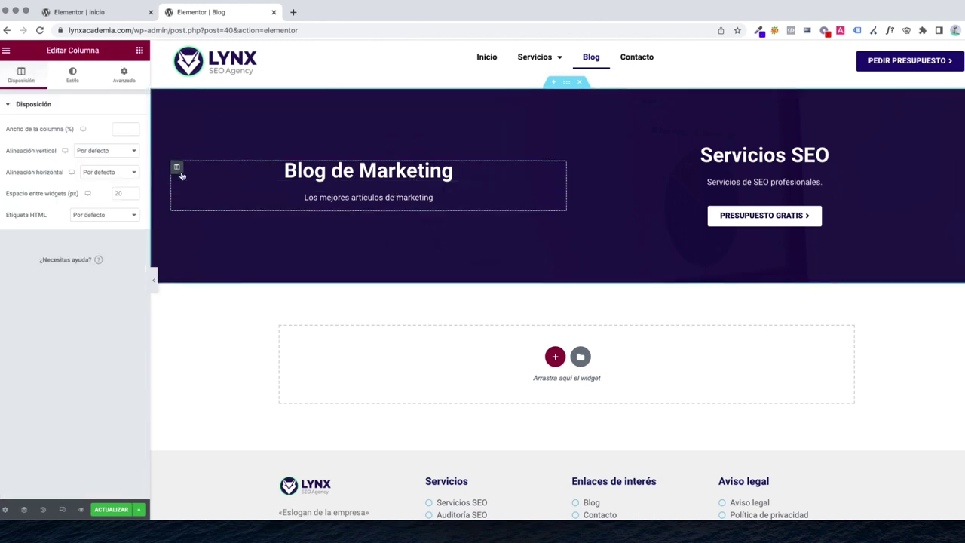
pyautogui.click(75, 85)
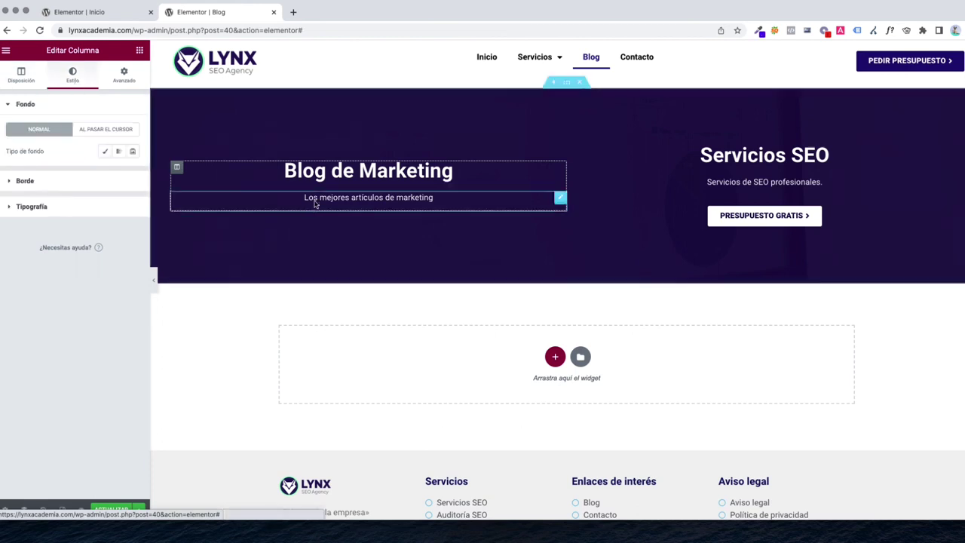
pyautogui.click(324, 172)
pyautogui.click(91, 274)
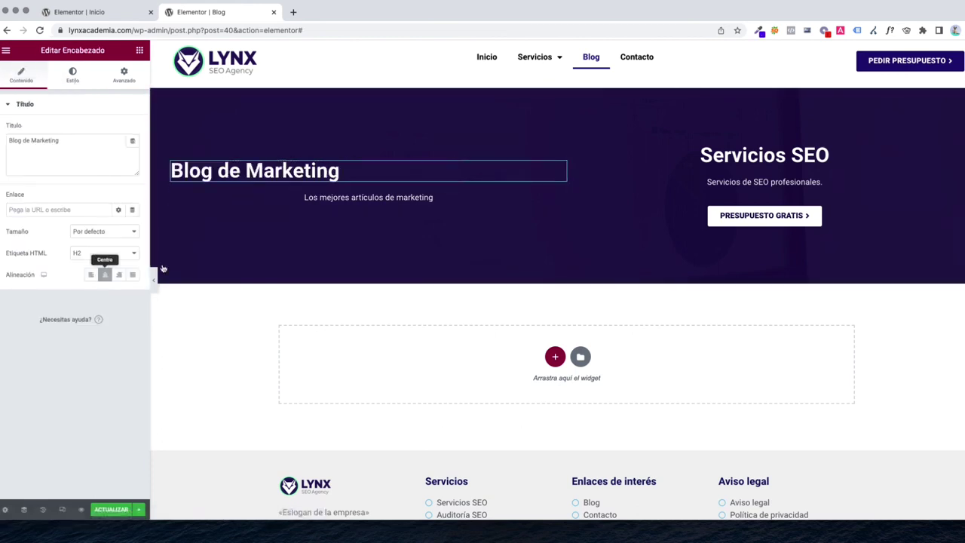
pyautogui.click(369, 198)
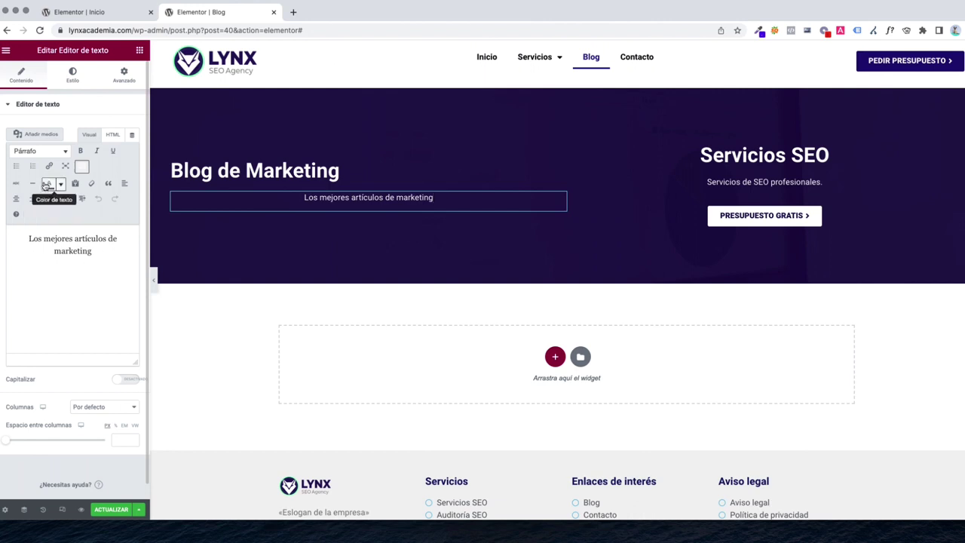
pyautogui.tripleClick(79, 244)
pyautogui.click(125, 185)
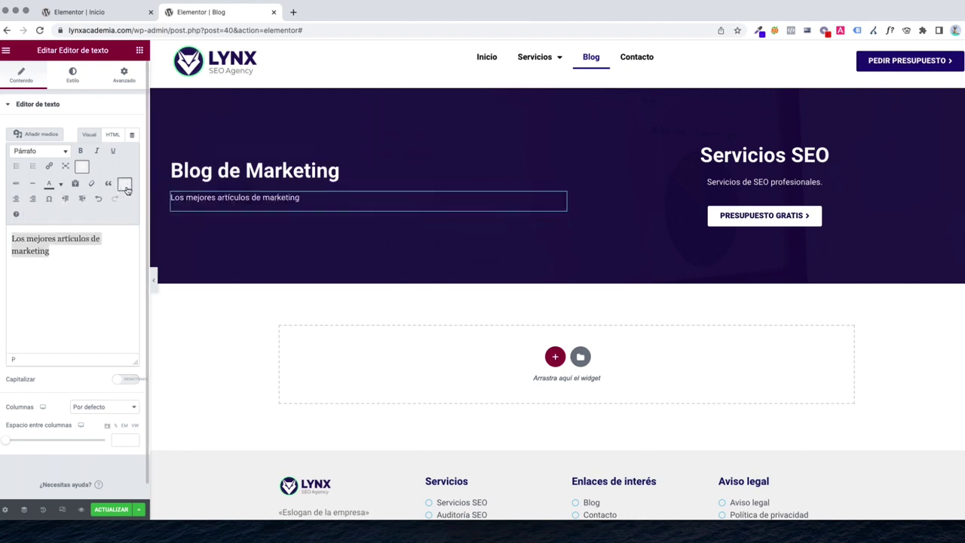
# Delete the right column's Servicios SEO heading, subtitle and PRESUPUESTO GRATIS button
pyautogui.rightClick(726, 160)
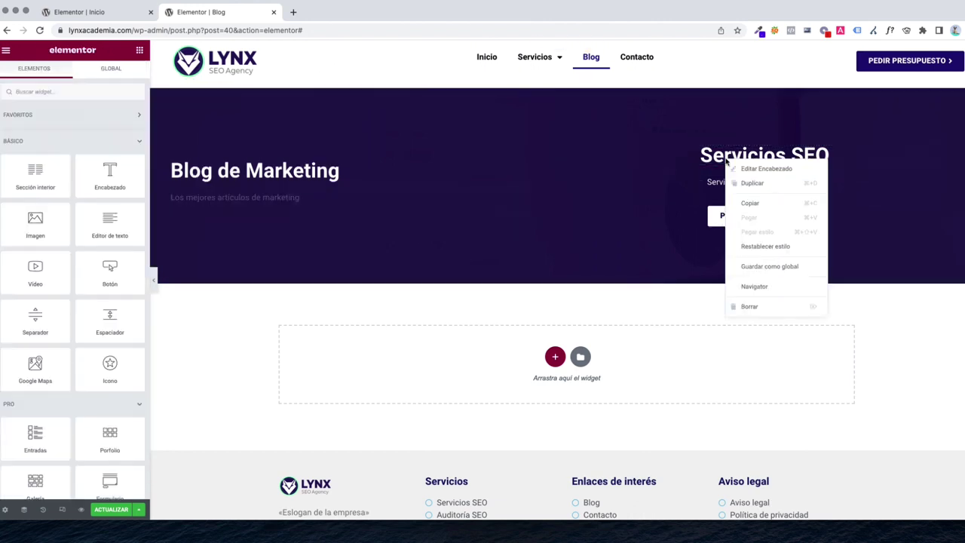
pyautogui.click(770, 308)
pyautogui.rightClick(743, 164)
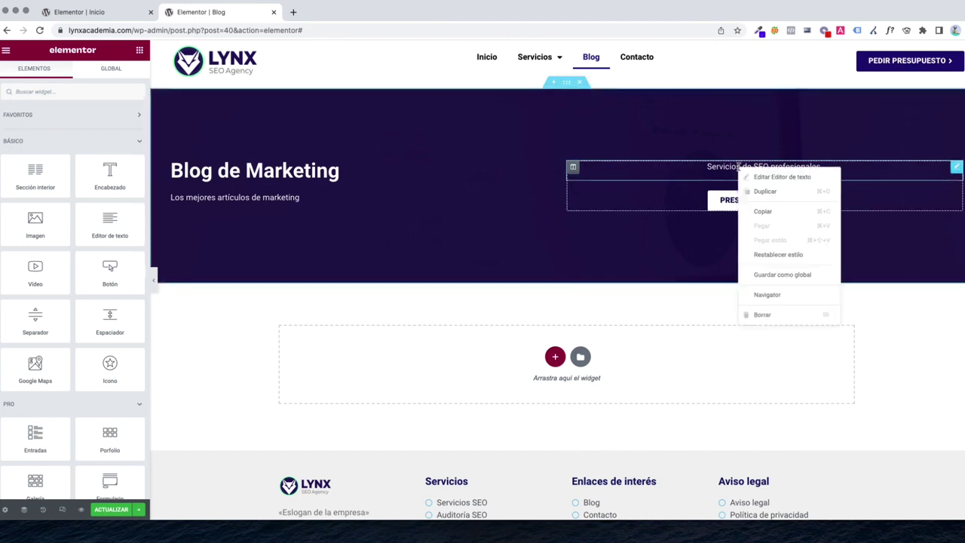
pyautogui.click(754, 314)
pyautogui.rightClick(751, 197)
pyautogui.click(777, 340)
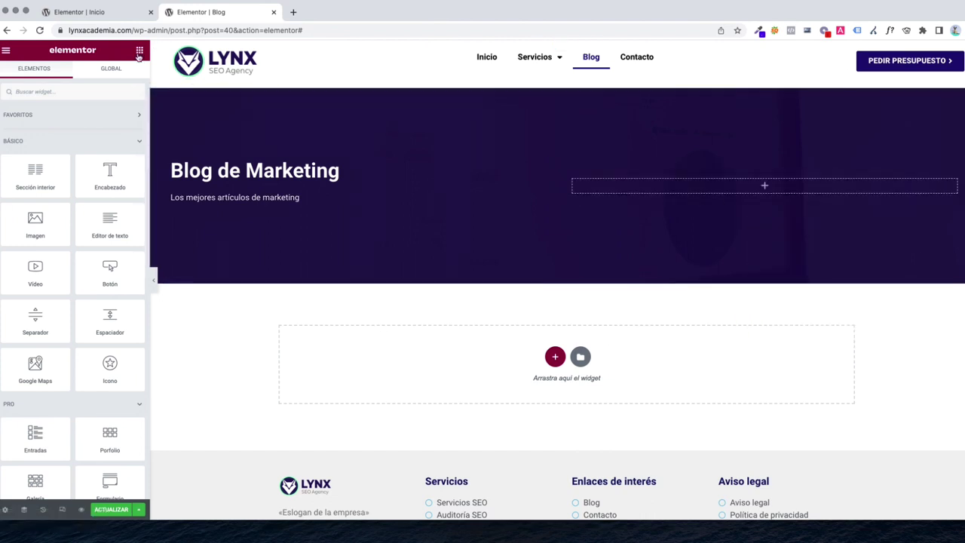
# Add an Imagen widget to the empty right column showing the LYNX logo instead of the chairs photo
pyautogui.click(62, 91)
pyautogui.write('image')
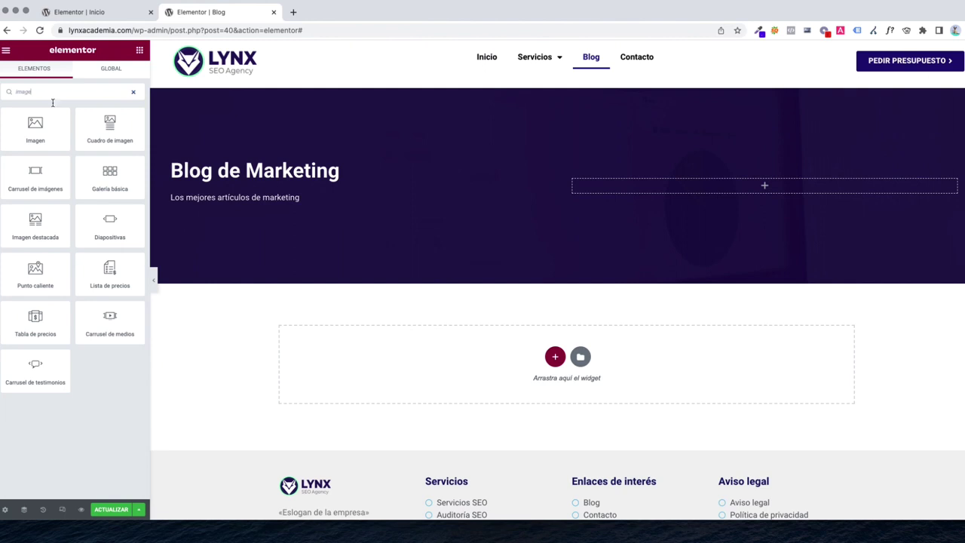
pyautogui.moveTo(36, 128); pyautogui.dragTo(713, 198)
pyautogui.click(713, 198)
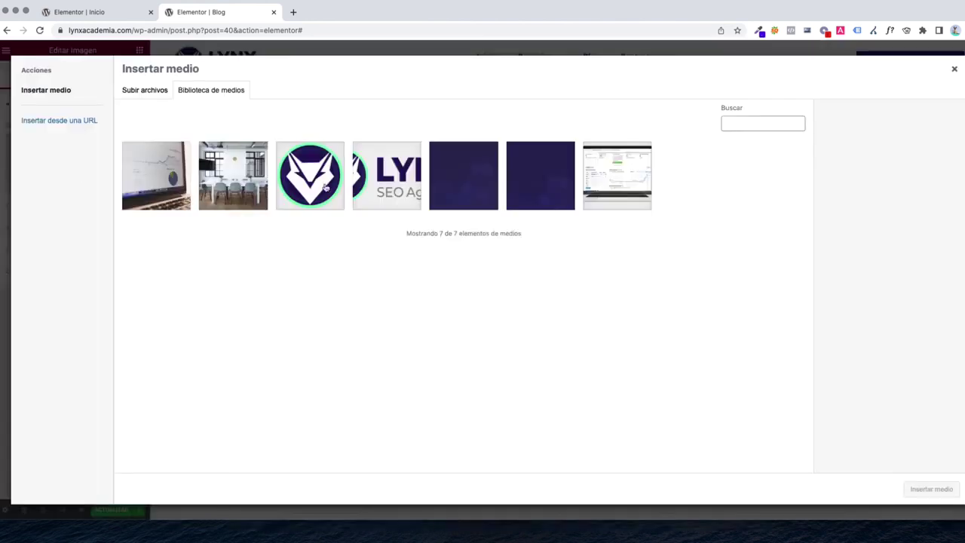
pyautogui.click(243, 187)
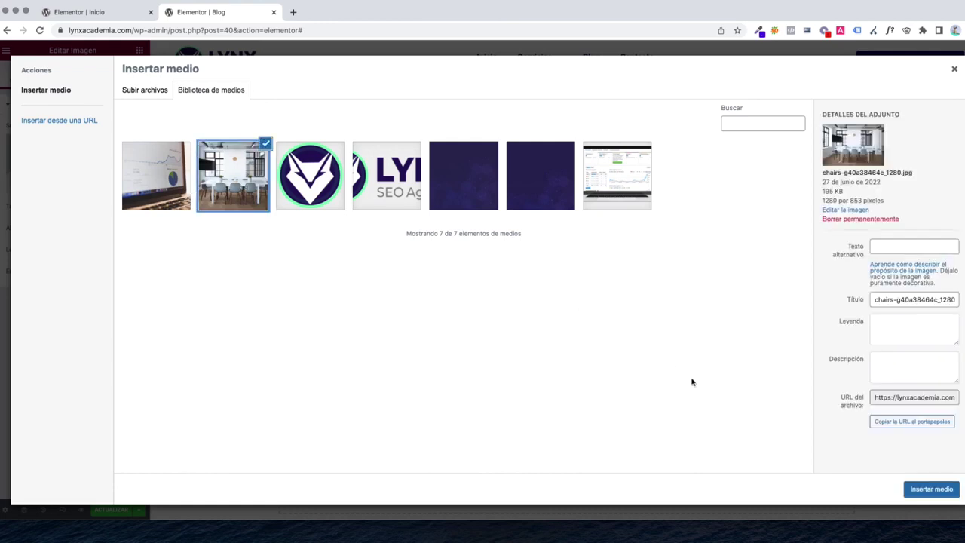
pyautogui.click(932, 489)
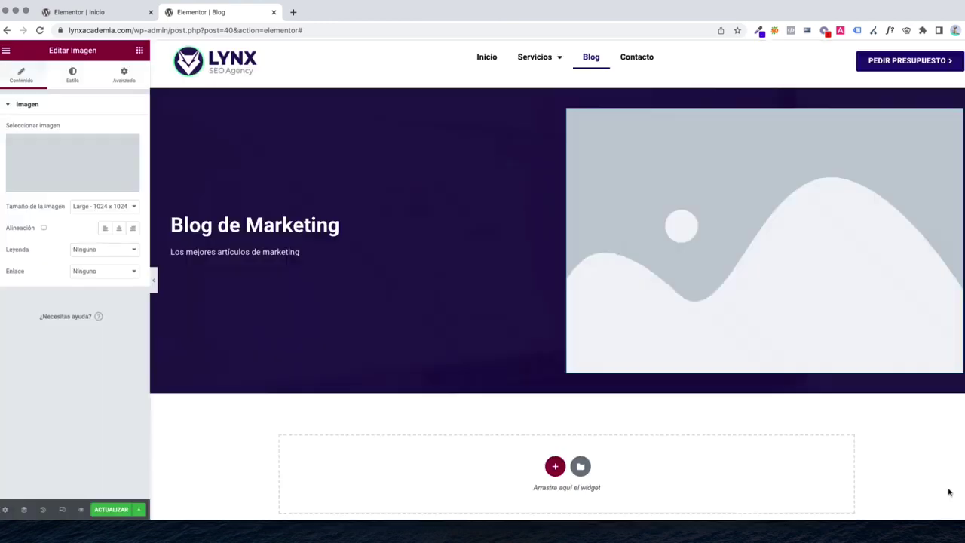
pyautogui.click(58, 185)
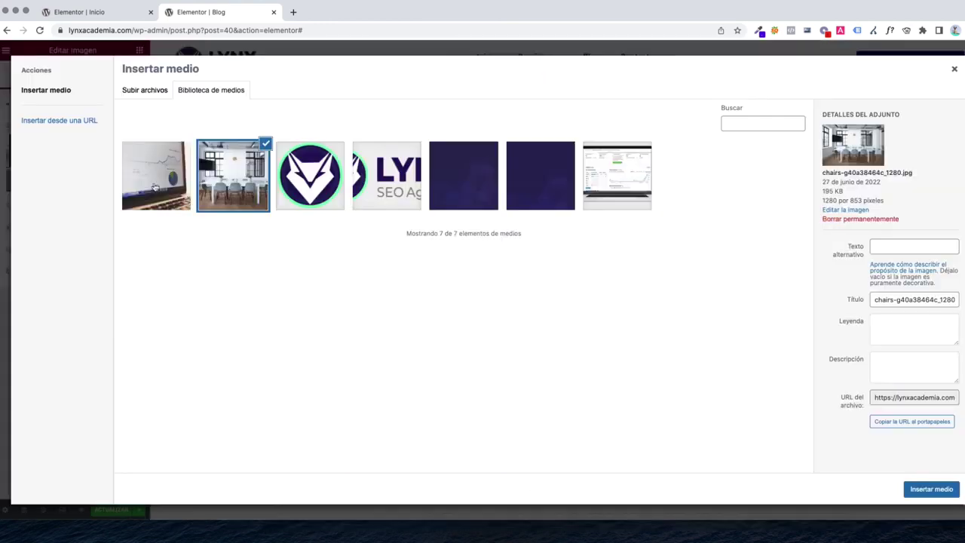
pyautogui.click(314, 153)
pyautogui.click(931, 489)
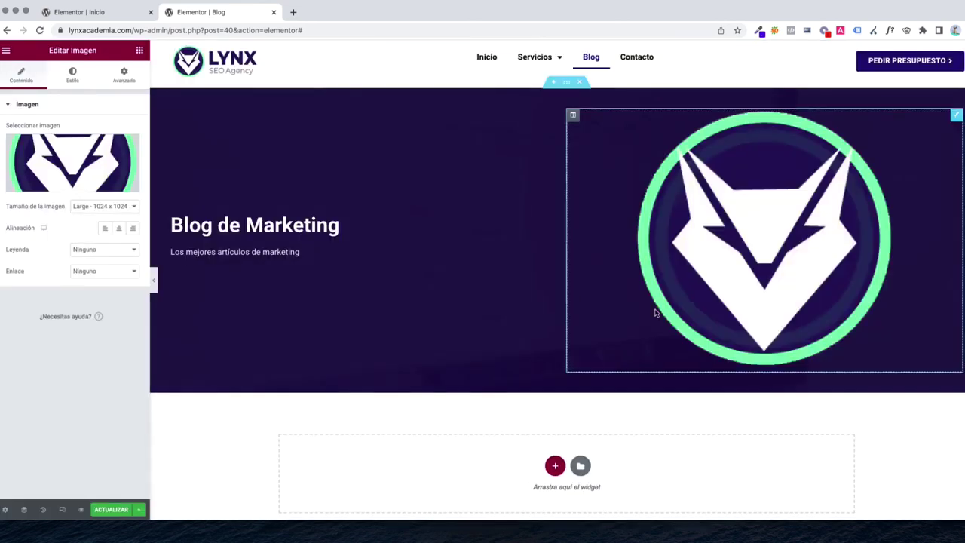
# Shrink the logo image to a width of about 25 in its style settings
pyautogui.click(72, 76)
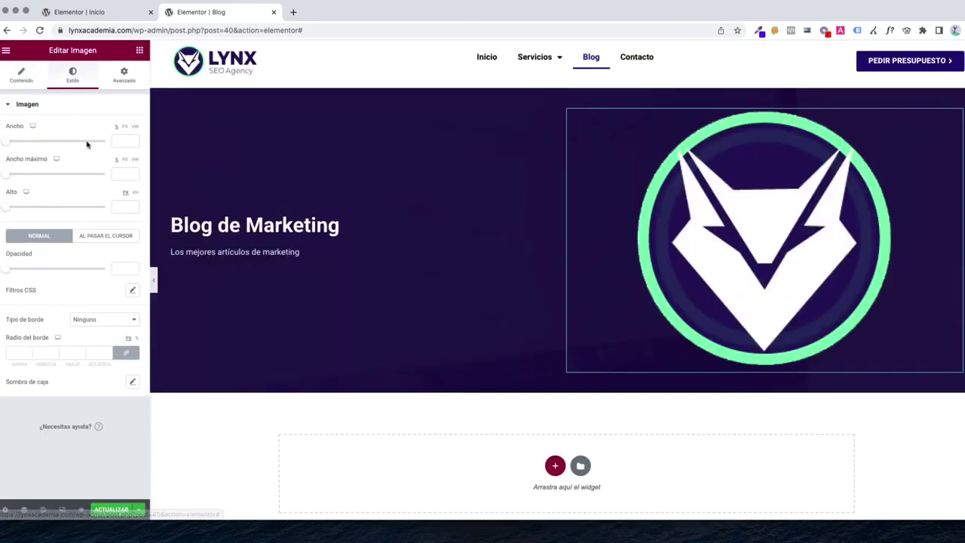
pyautogui.moveTo(14, 143); pyautogui.dragTo(27, 145)
pyautogui.scroll(-1, 300, 175)
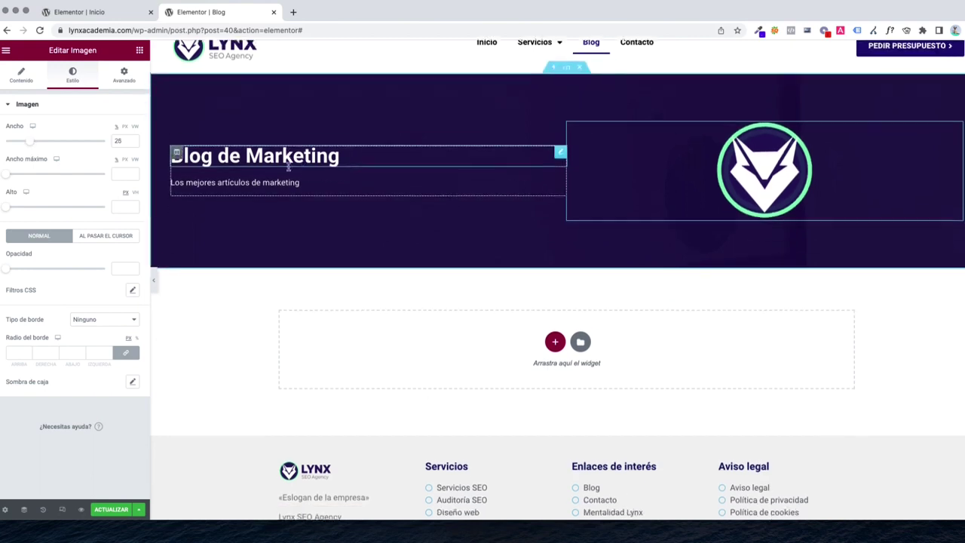
pyautogui.scroll(1, 298, 217)
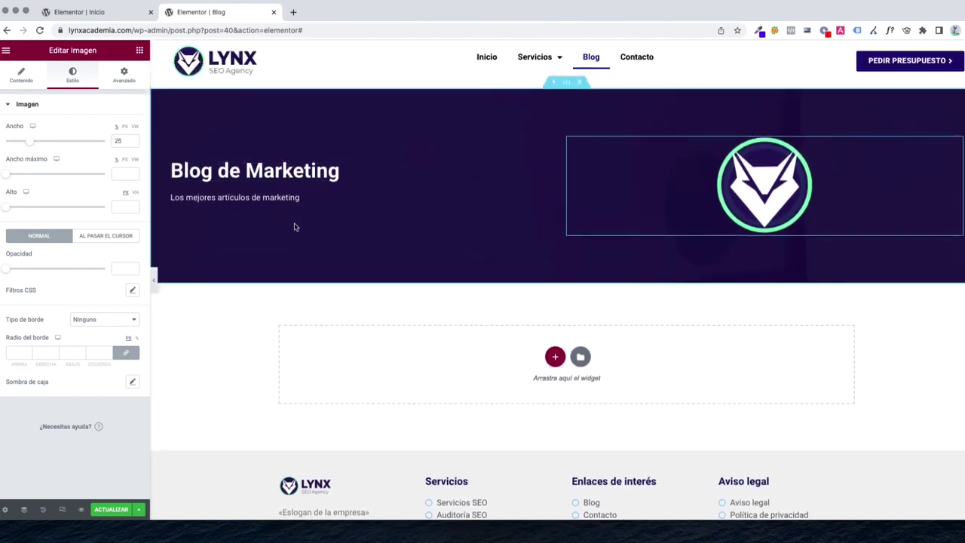
pyautogui.click(249, 175)
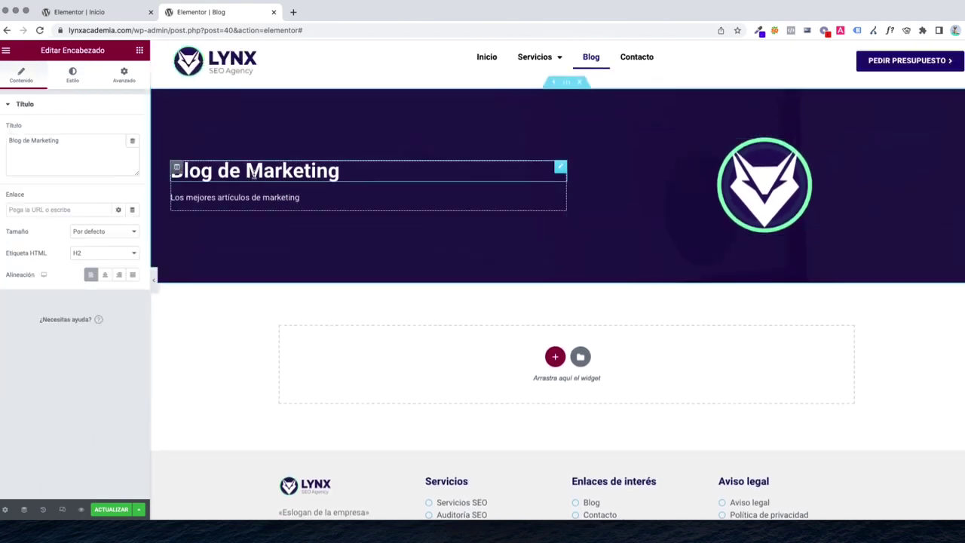
# Centre-align the Blog de Marketing heading and the 'Los mejores artículos de marketing' subtitle
pyautogui.click(105, 275)
pyautogui.click(313, 198)
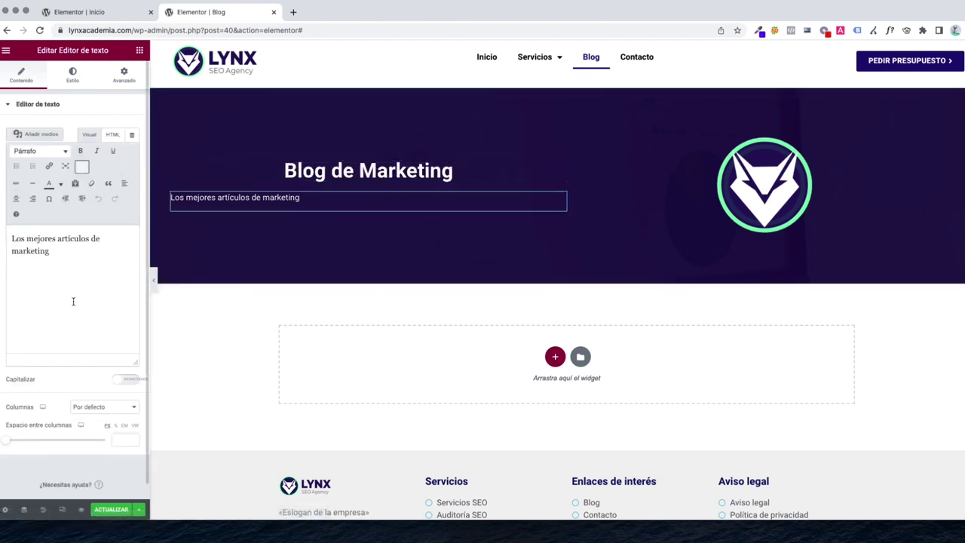
pyautogui.moveTo(84, 286); pyautogui.dragTo(88, 209)
pyautogui.click(15, 199)
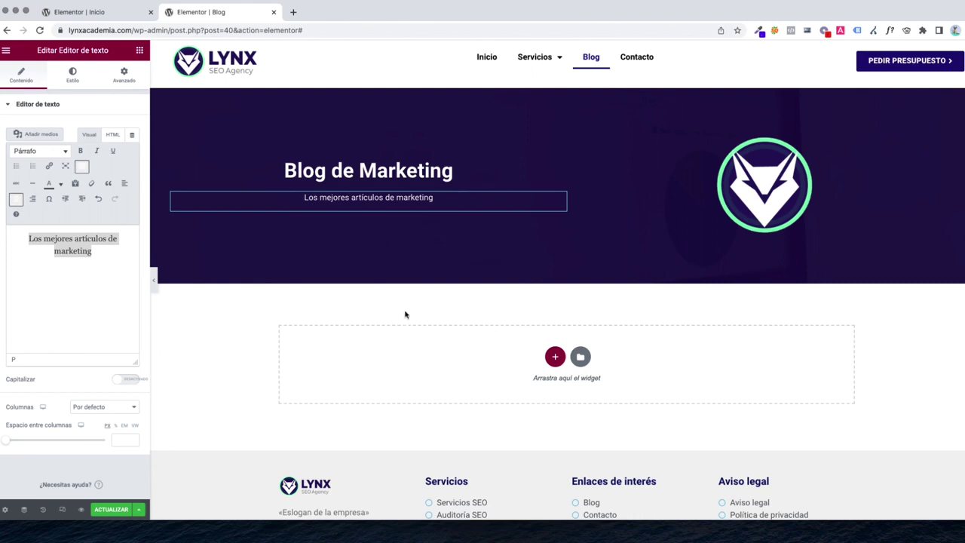
pyautogui.click(140, 50)
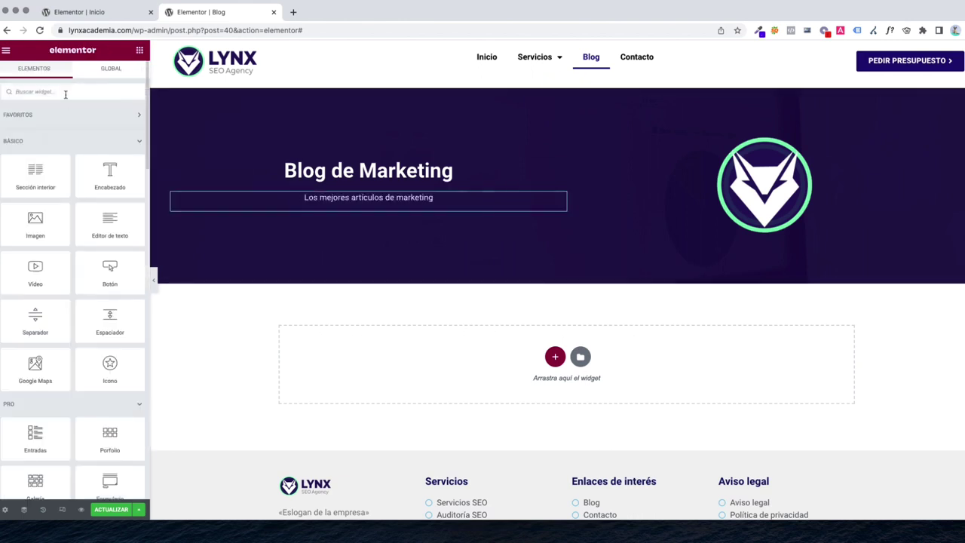
# Place an Entradas posts widget in the empty section below the hero
pyautogui.click(45, 92)
pyautogui.write('entrada')
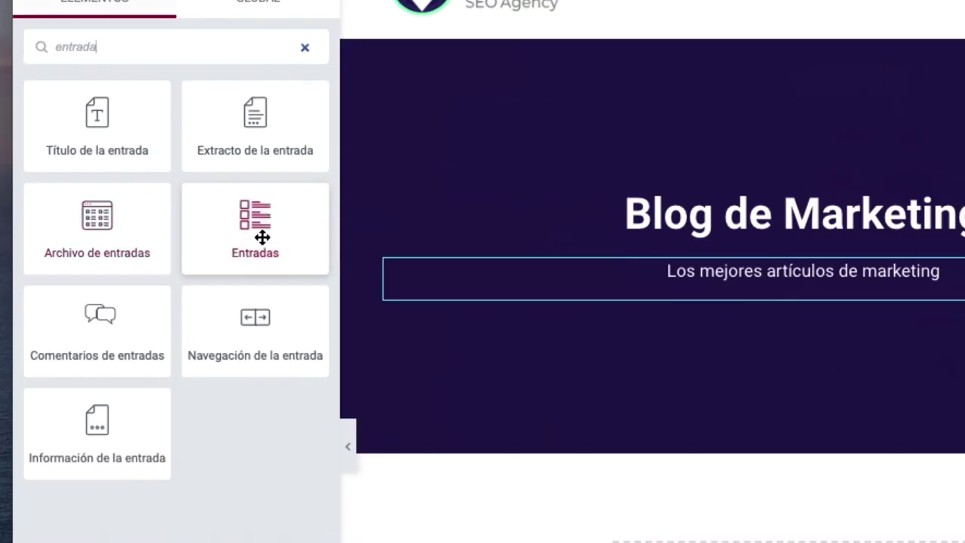
pyautogui.moveTo(257, 224); pyautogui.dragTo(964, 542)
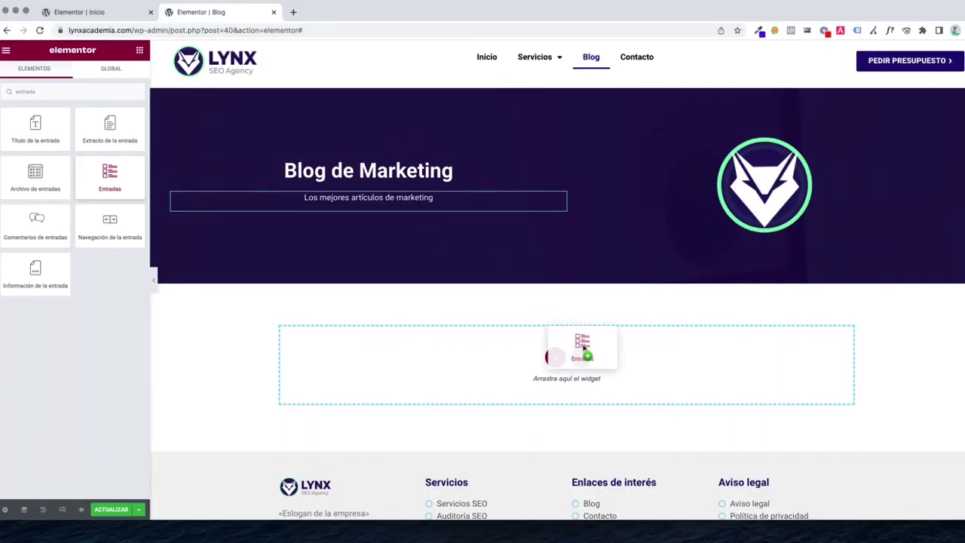
pyautogui.moveTo(583, 347); pyautogui.dragTo(580, 351)
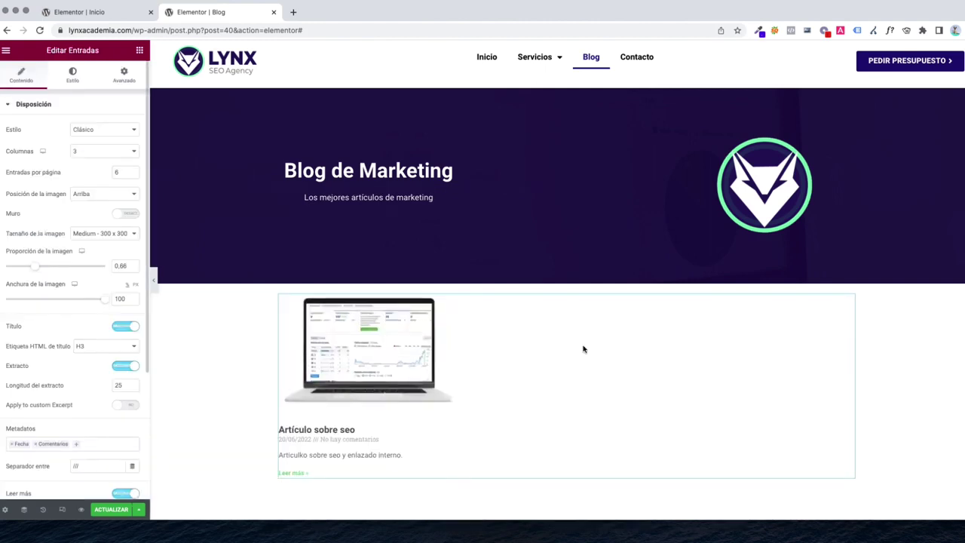
pyautogui.scroll(-5, 506, 358)
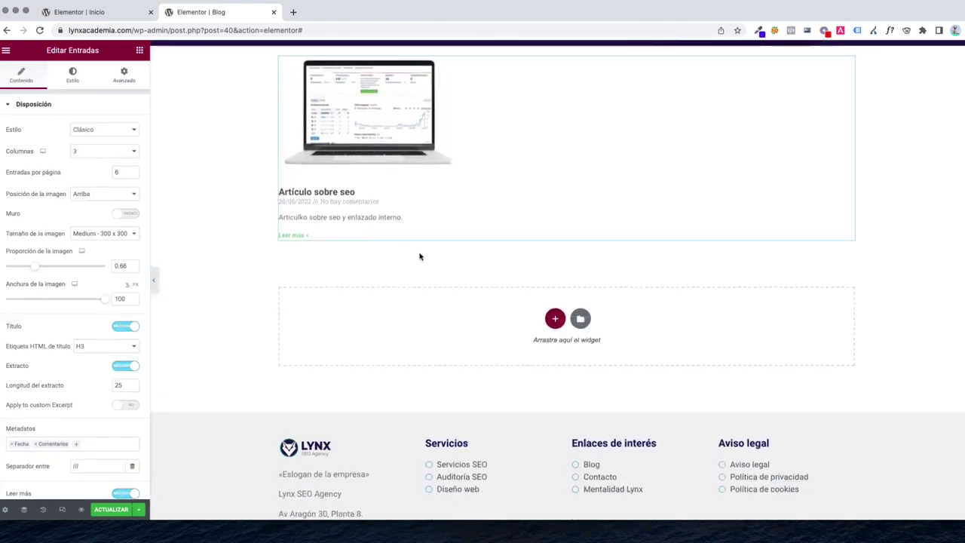
pyautogui.scroll(3, 420, 256)
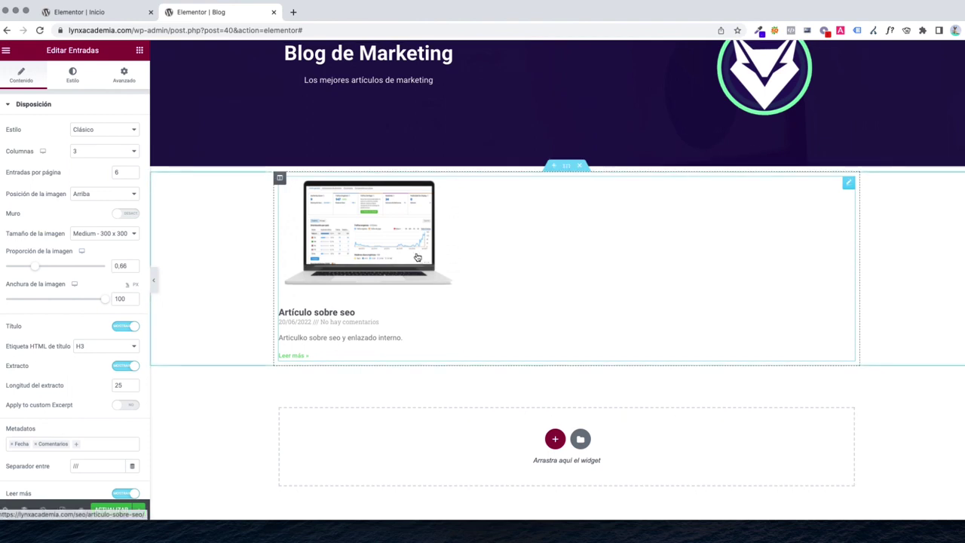
# Set the posts to the Tarjetas card layout, 12 per page, with Medium Large images
pyautogui.click(78, 136)
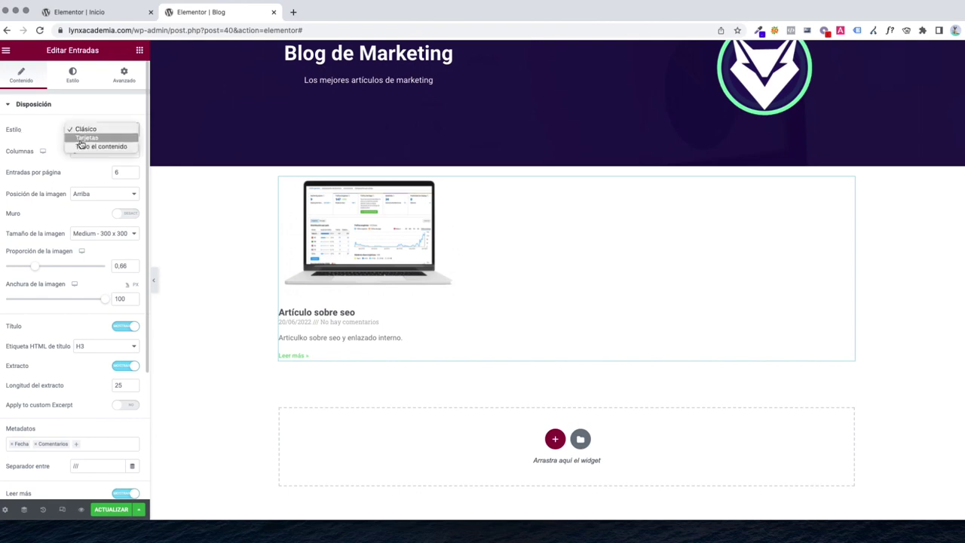
pyautogui.click(82, 139)
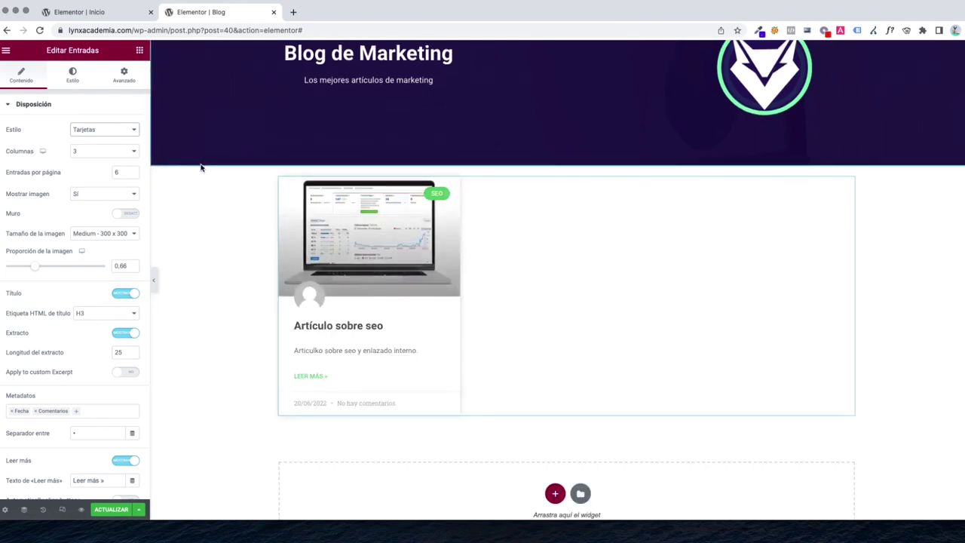
pyautogui.doubleClick(125, 174)
pyautogui.write('12')
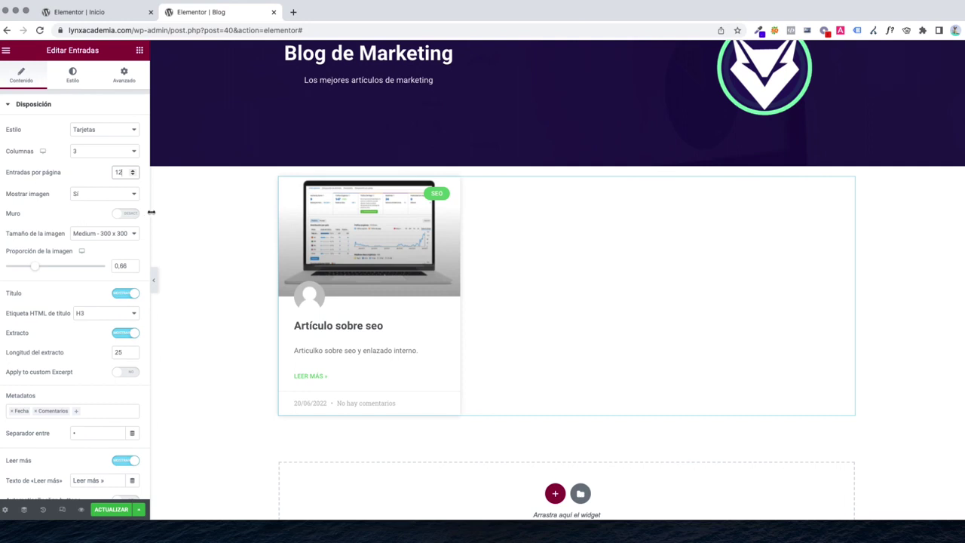
pyautogui.scroll(-2, 98, 198)
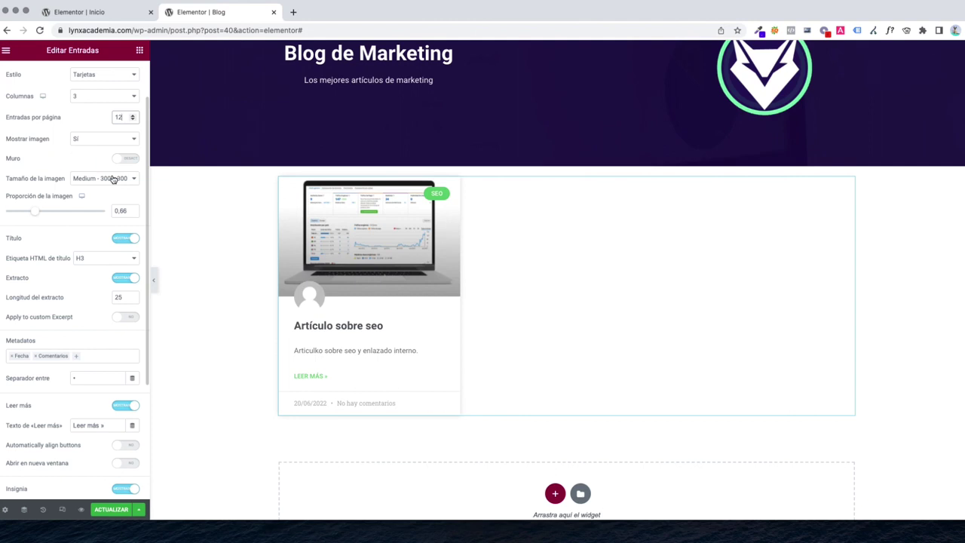
pyautogui.click(85, 183)
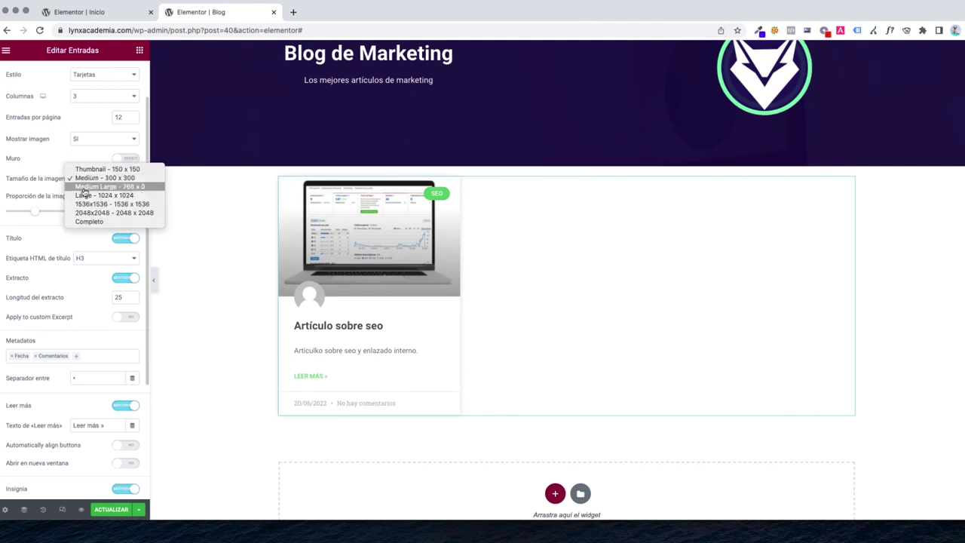
pyautogui.click(85, 189)
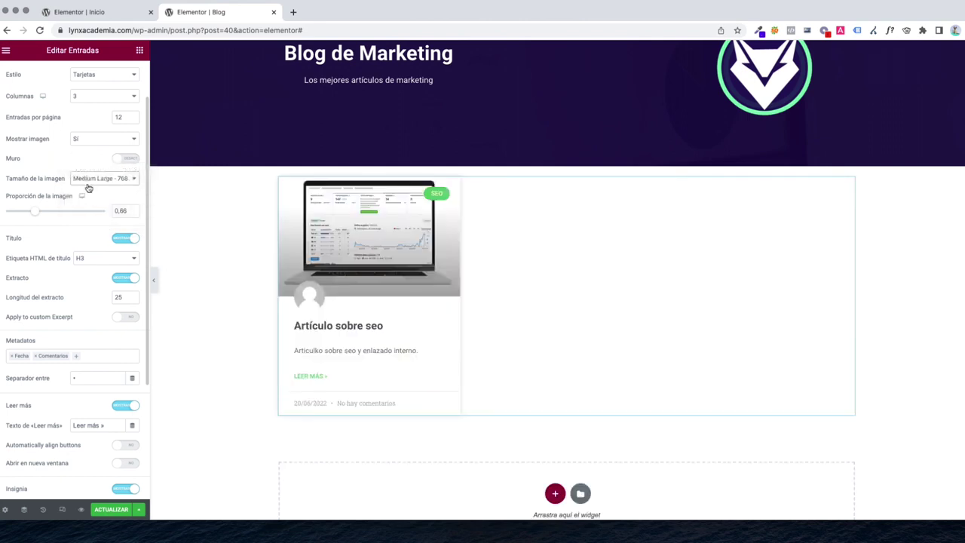
pyautogui.click(90, 183)
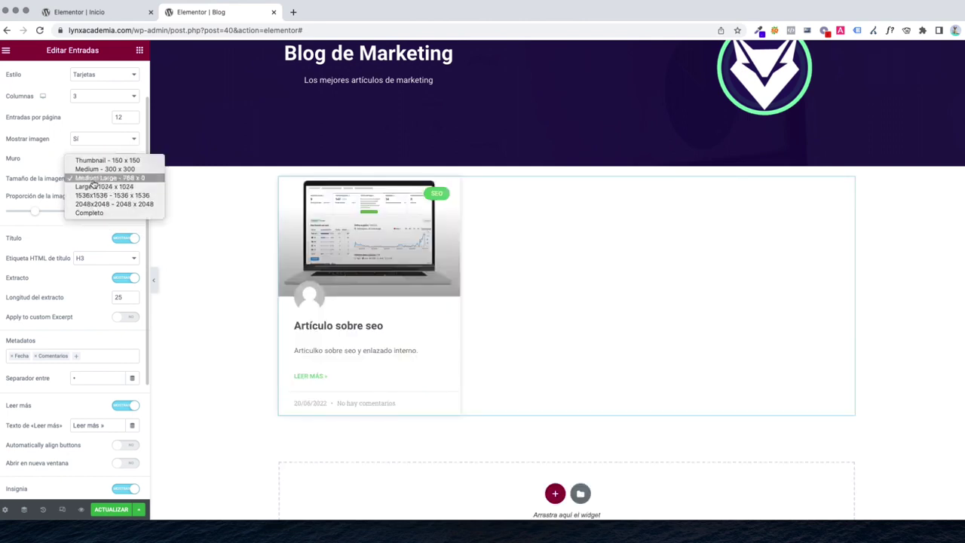
pyautogui.click(93, 182)
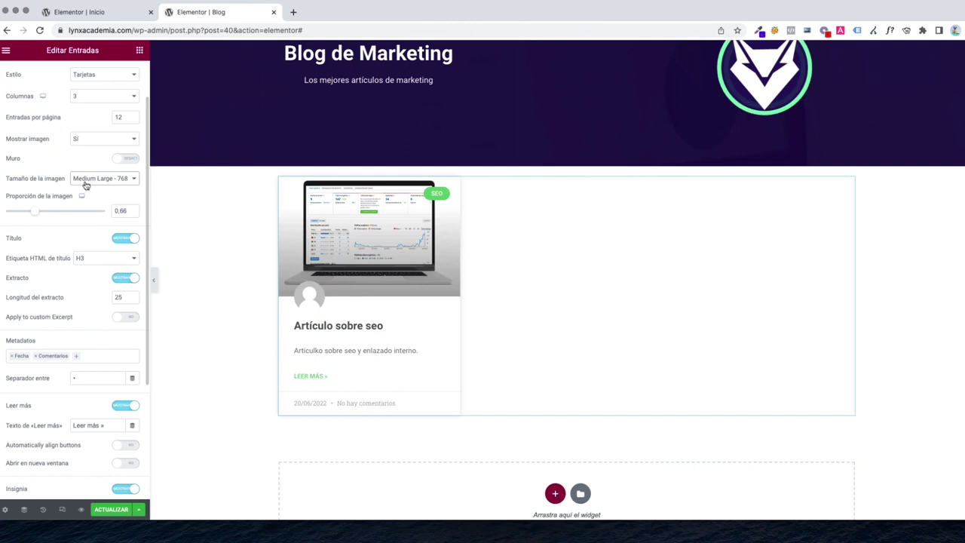
pyautogui.click(90, 185)
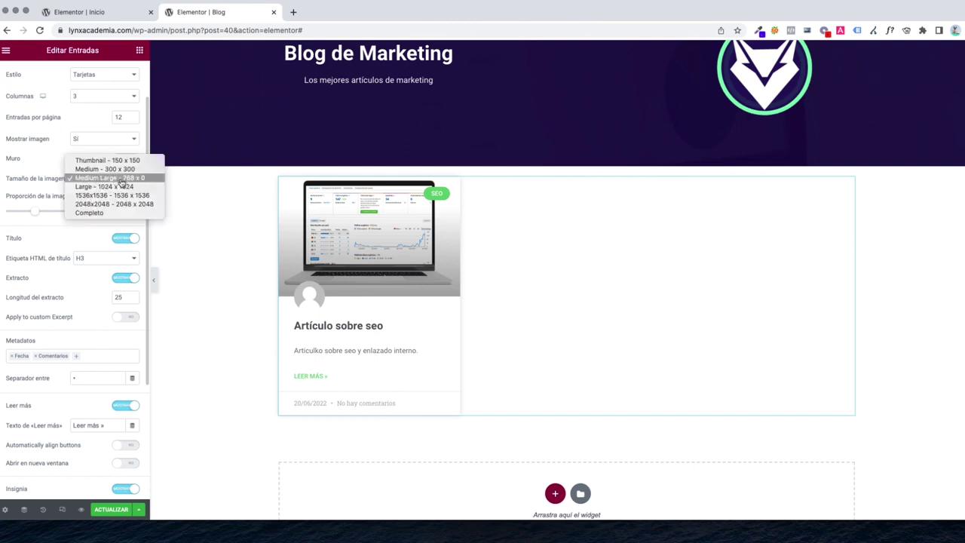
pyautogui.click(268, 211)
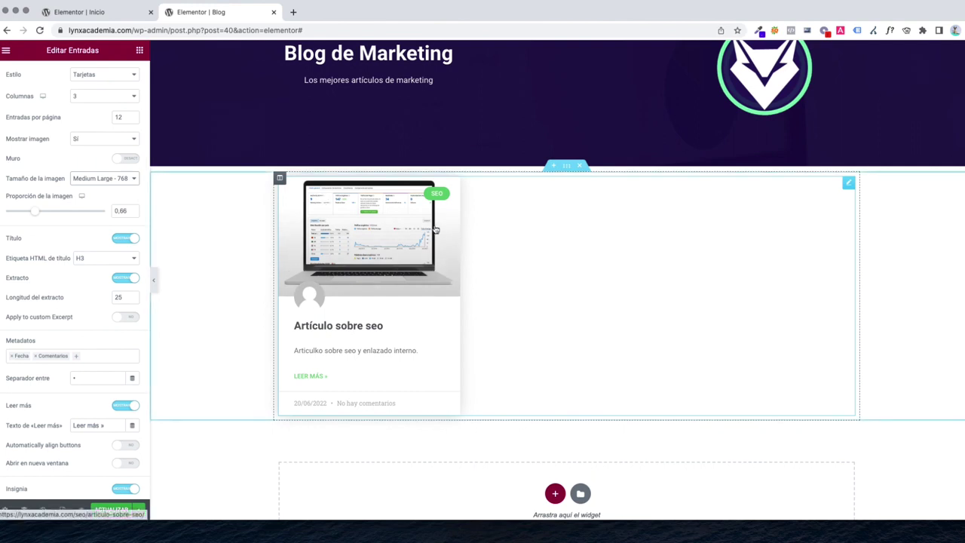
# Toggle the post titles and excerpts off and back on, leaving both visible
pyautogui.scroll(-1, 125, 237)
pyautogui.click(126, 192)
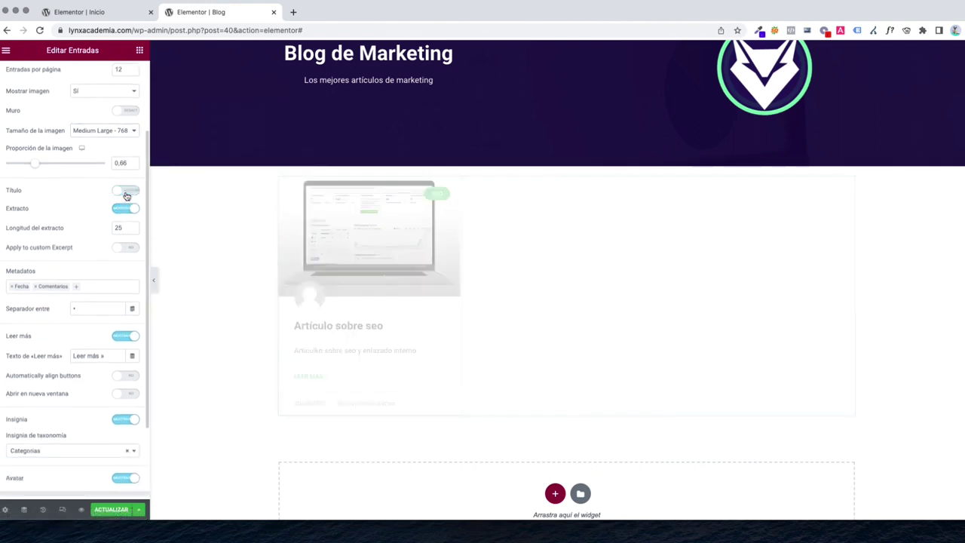
pyautogui.click(126, 192)
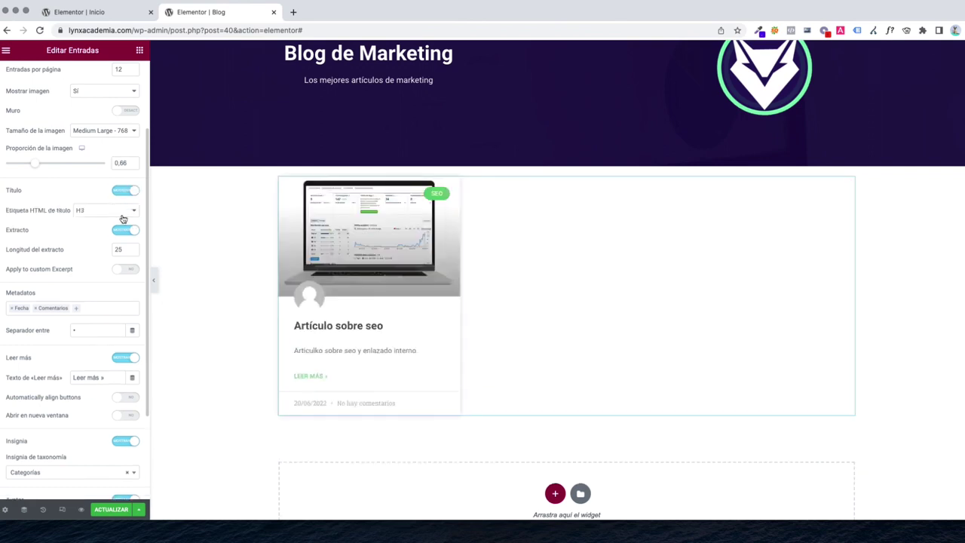
pyautogui.scroll(-1, 121, 215)
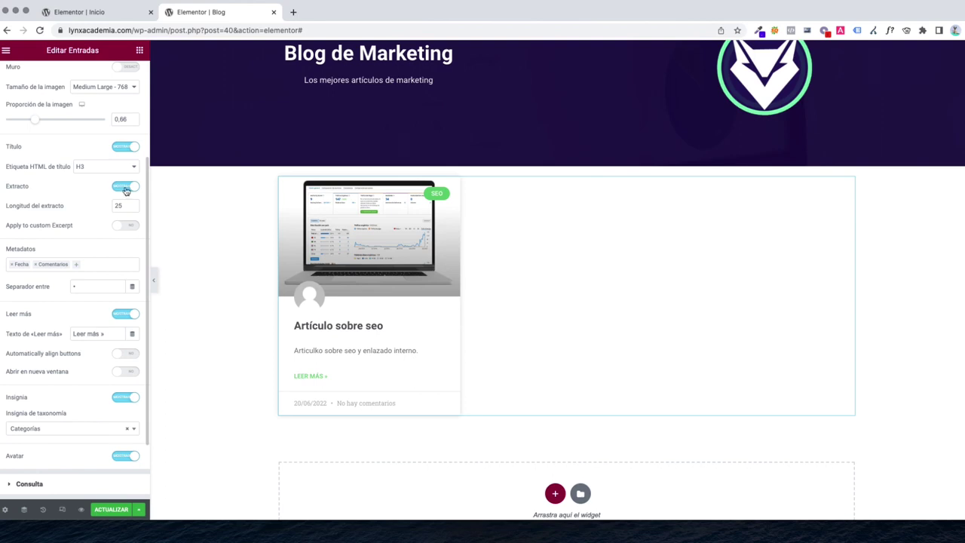
pyautogui.click(127, 188)
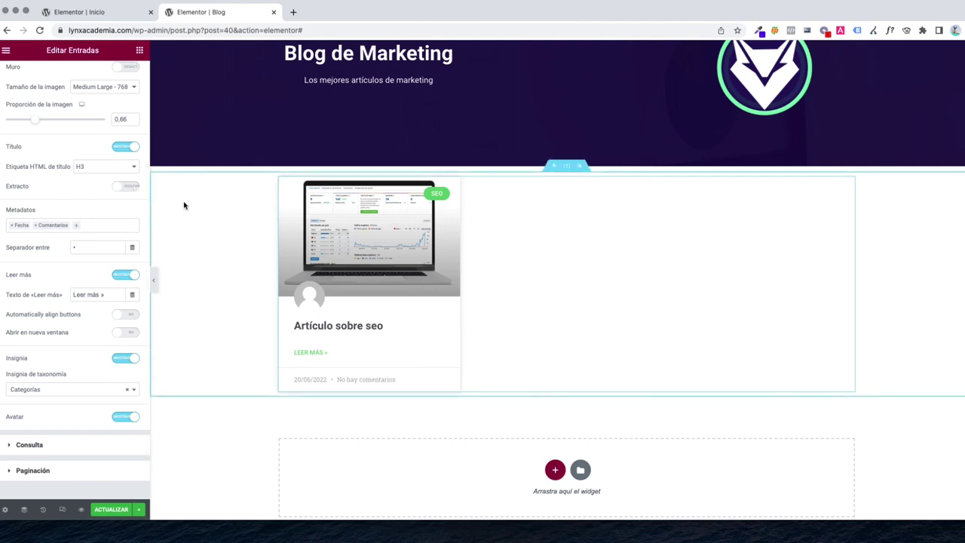
pyautogui.click(123, 187)
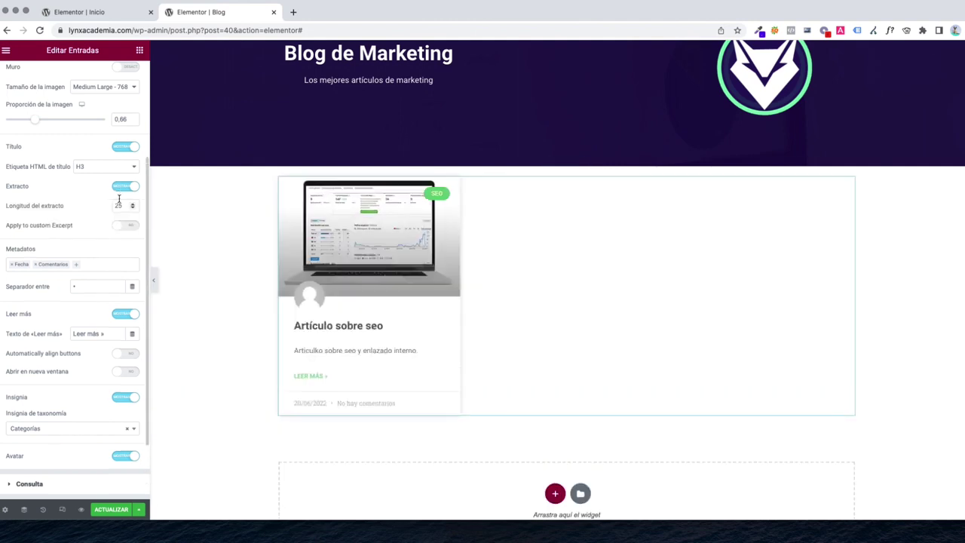
pyautogui.scroll(-2, 115, 219)
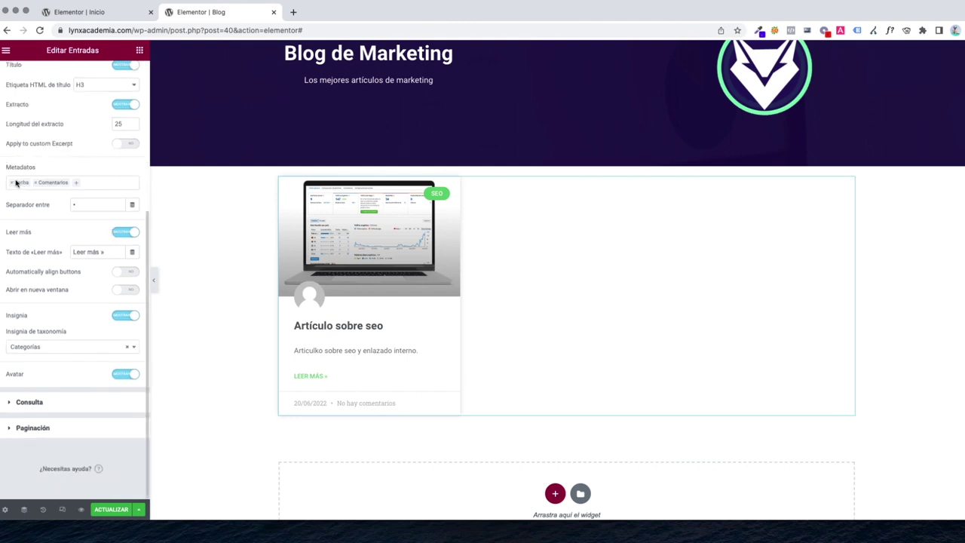
# Add Hora to the card metadata and change the read-more text to 'Leer noticia completa'
pyautogui.click(79, 185)
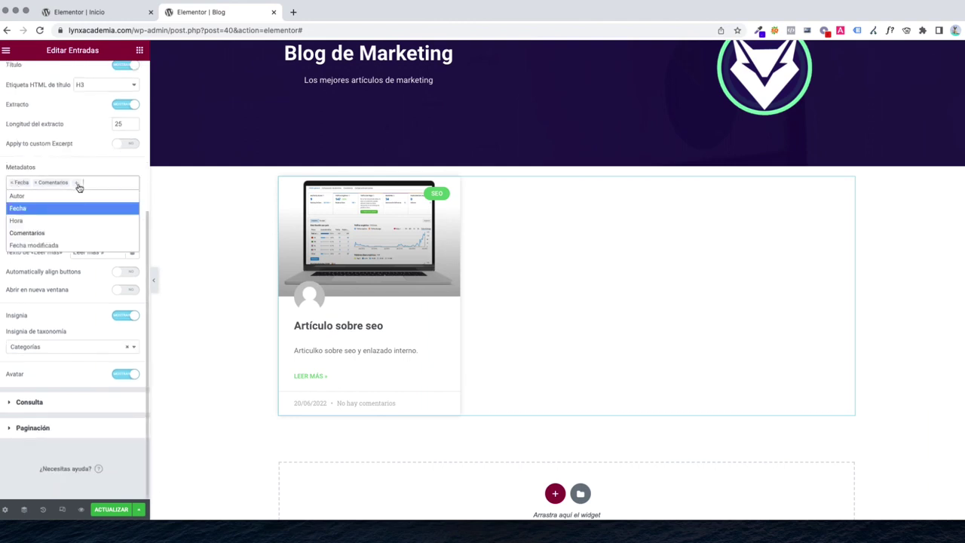
pyautogui.click(30, 221)
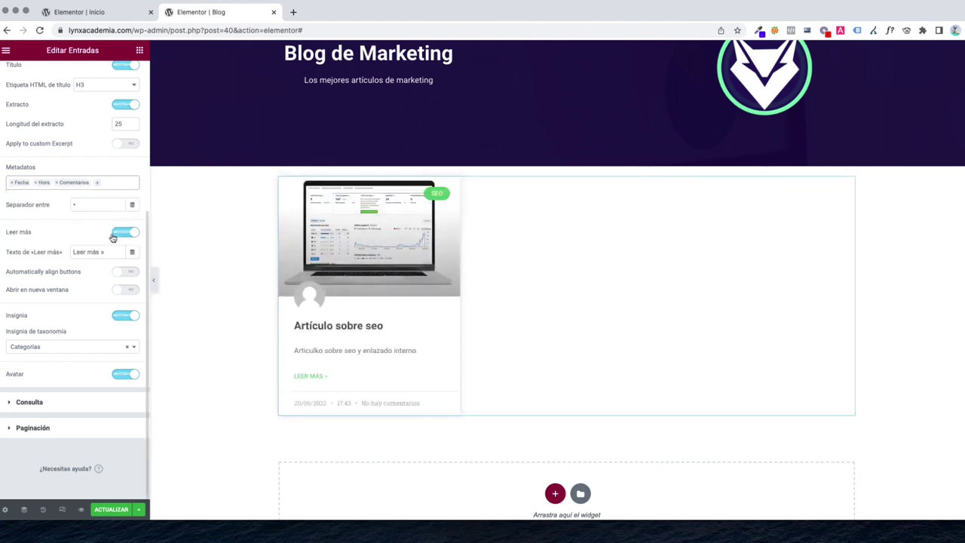
pyautogui.tripleClick(90, 254)
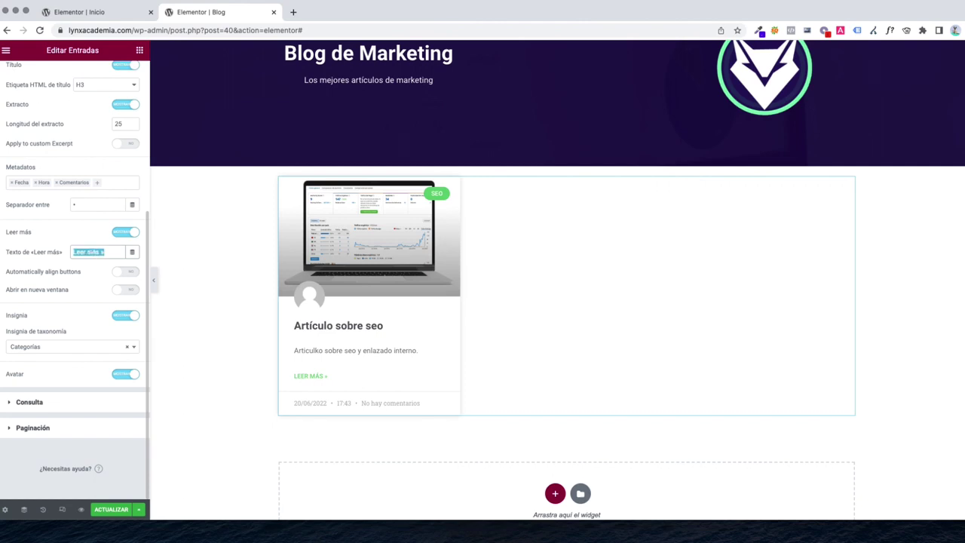
pyautogui.write('Leer noticia comp')
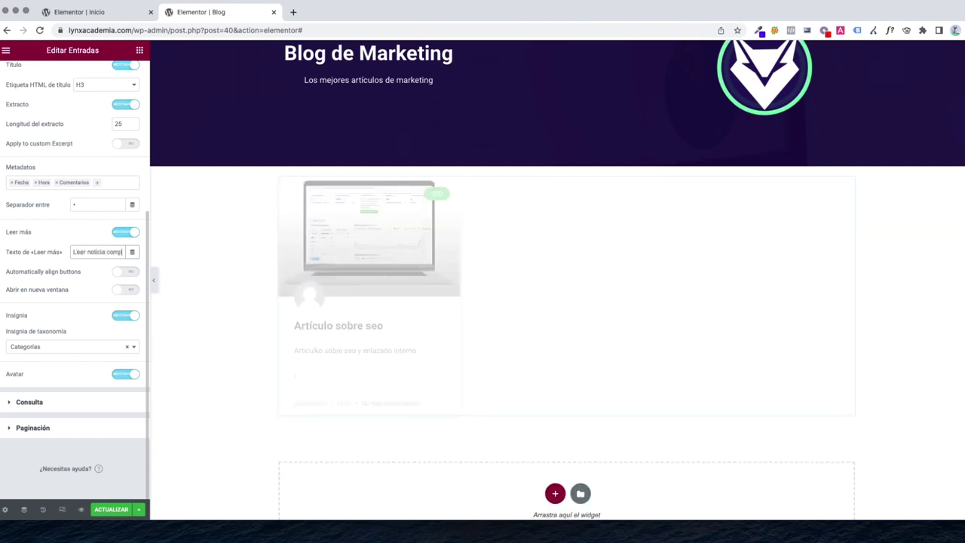
pyautogui.write('leta')
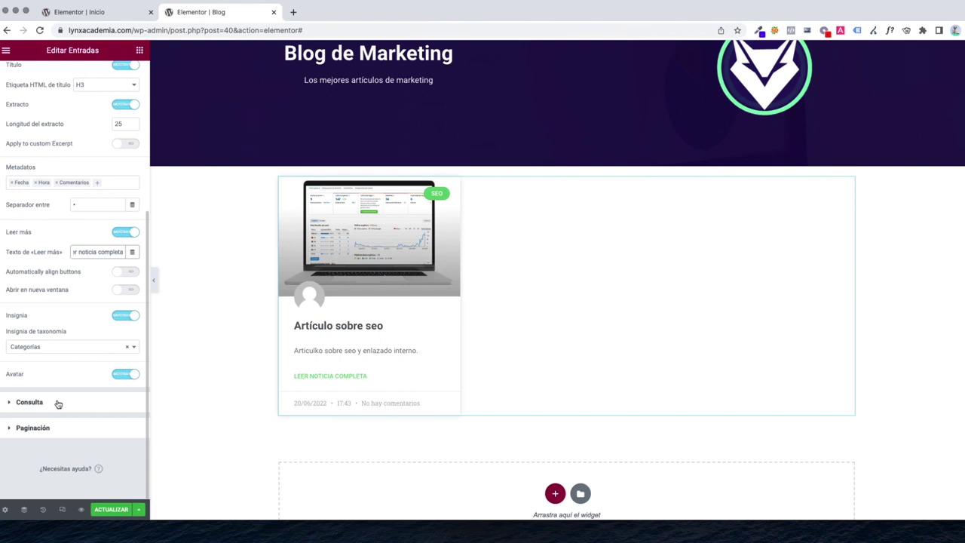
pyautogui.click(31, 401)
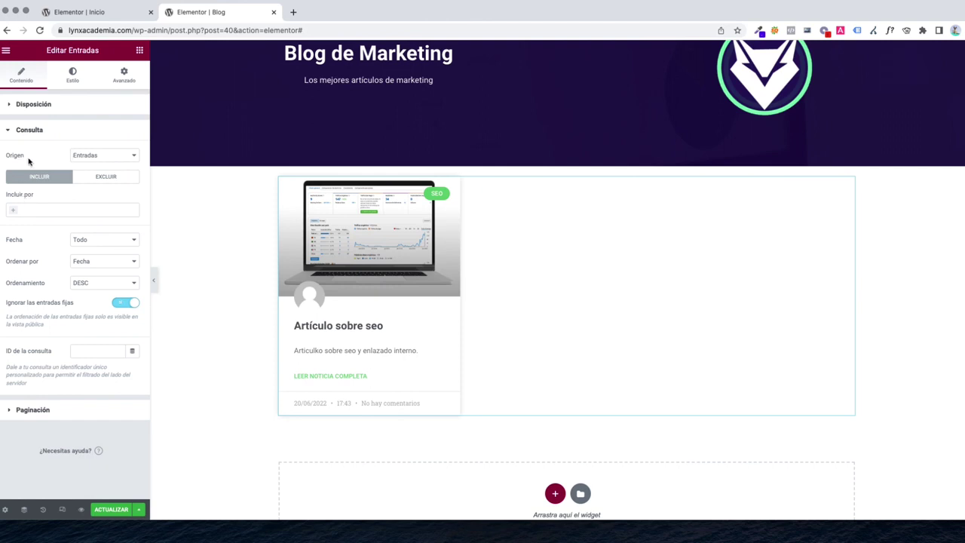
# Try Páginas as the query source, then set it back to Entradas
pyautogui.click(80, 159)
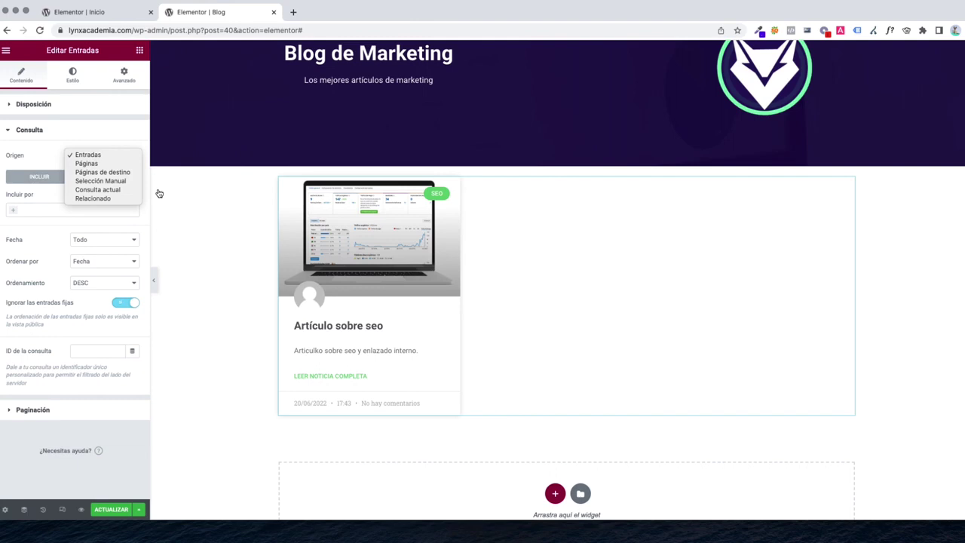
pyautogui.click(89, 155)
pyautogui.click(90, 159)
pyautogui.click(93, 164)
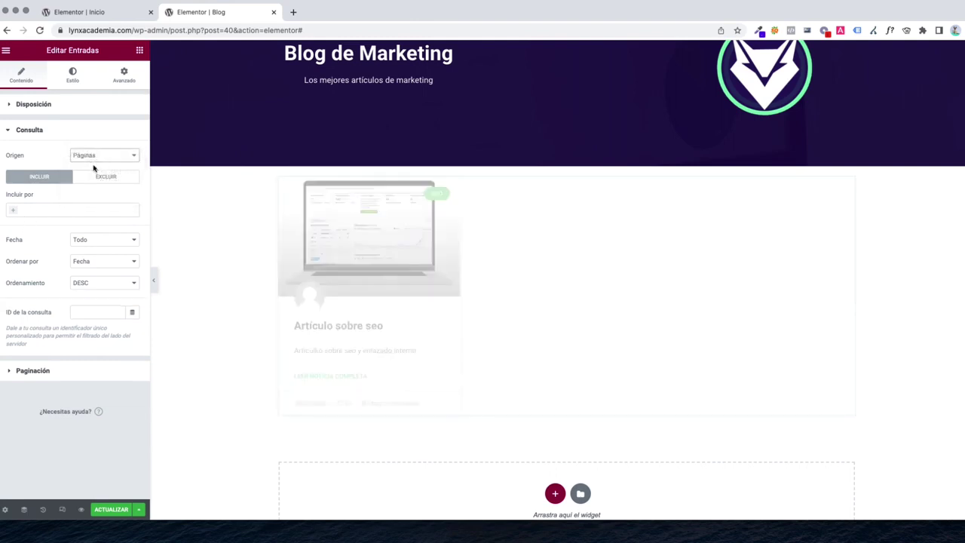
pyautogui.scroll(-3, 416, 302)
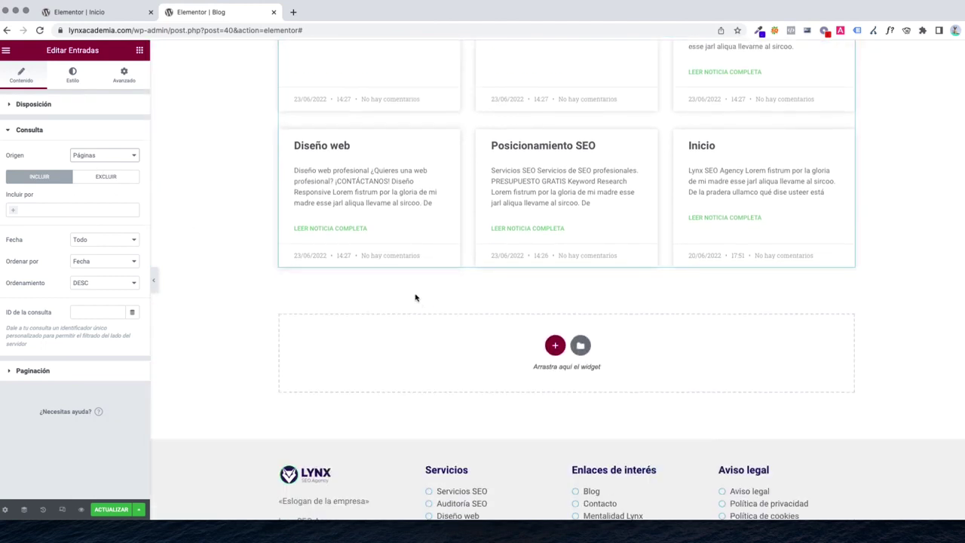
pyautogui.scroll(1, 378, 297)
pyautogui.click(73, 157)
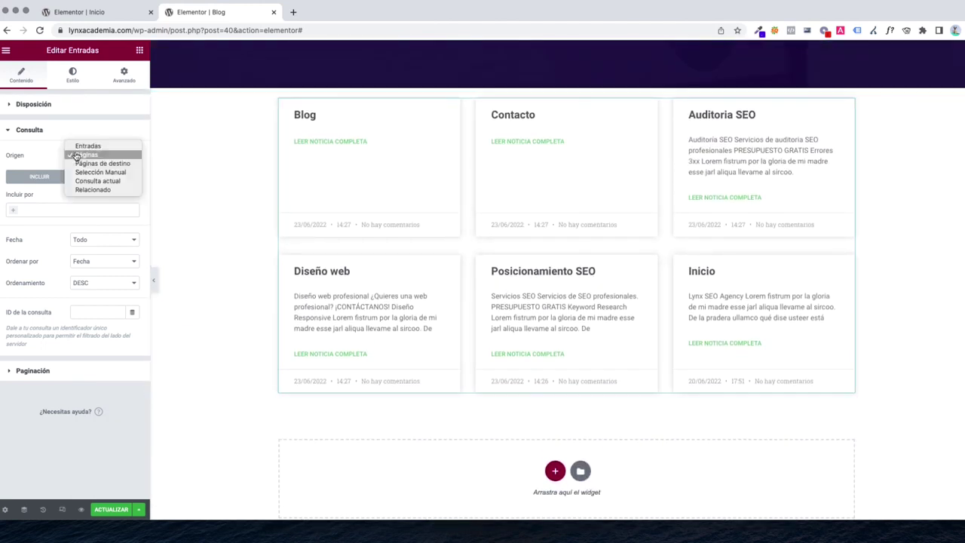
pyautogui.click(80, 147)
# Add an Incluir por Término filter for the SEO category, then remove it, leaving the filter empty
pyautogui.click(22, 210)
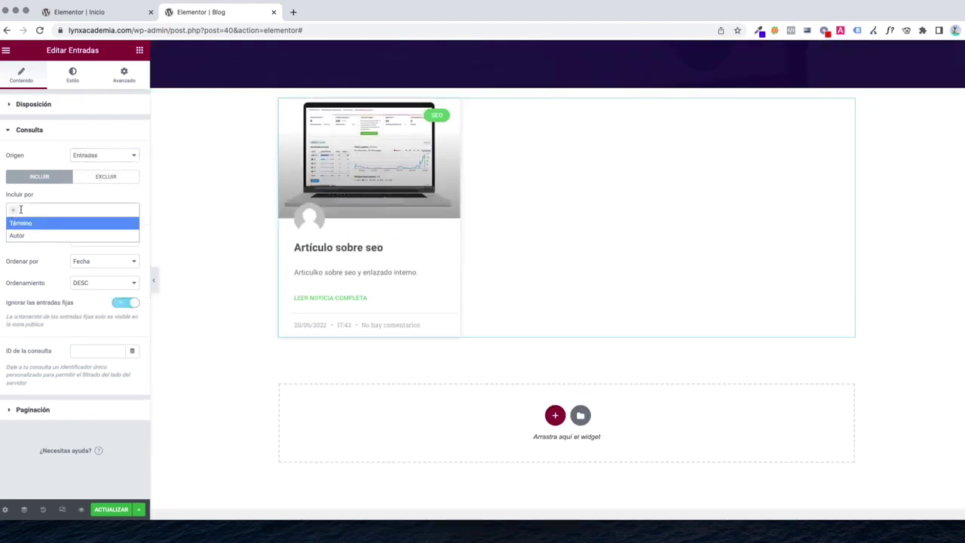
pyautogui.click(17, 214)
pyautogui.click(20, 225)
pyautogui.click(24, 243)
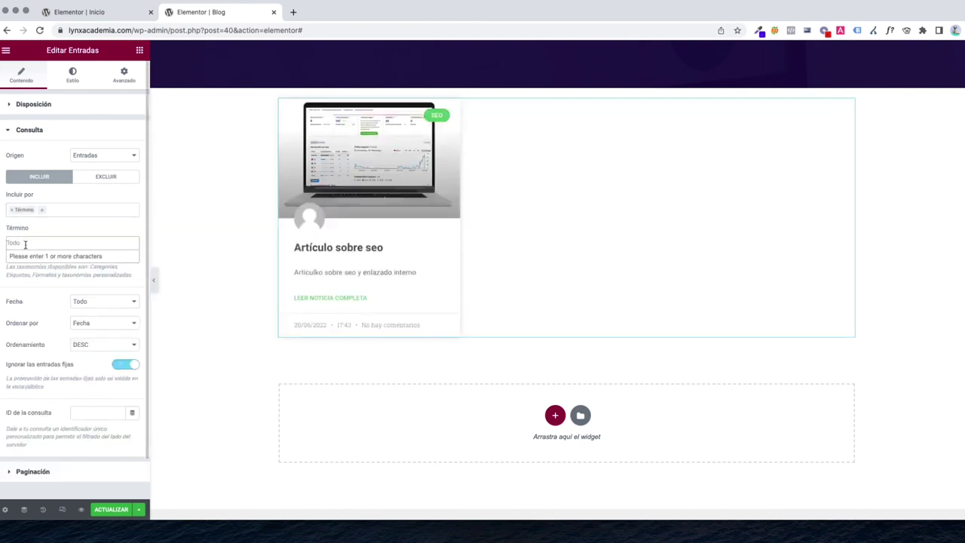
pyautogui.write('categ')
pyautogui.press('super+a')
pyautogui.write('SE')
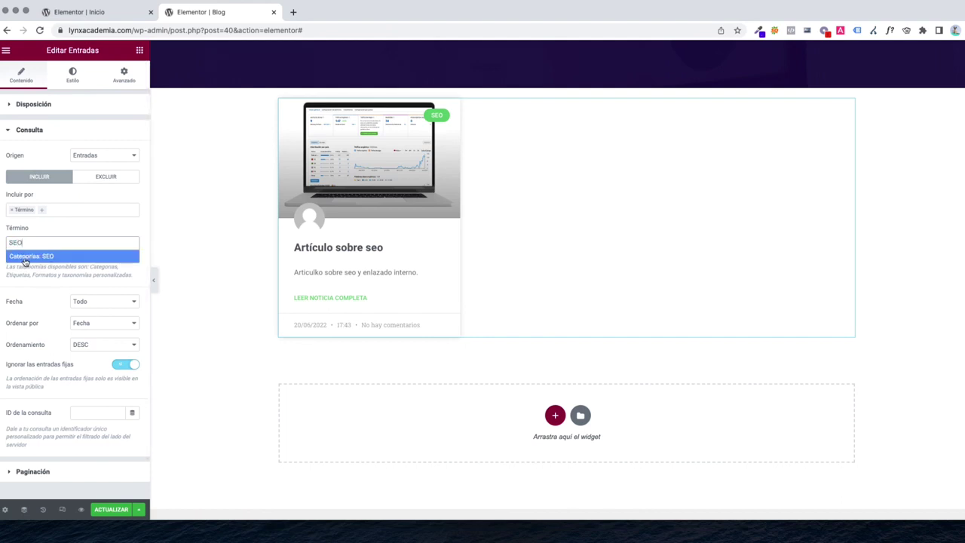
pyautogui.click(24, 260)
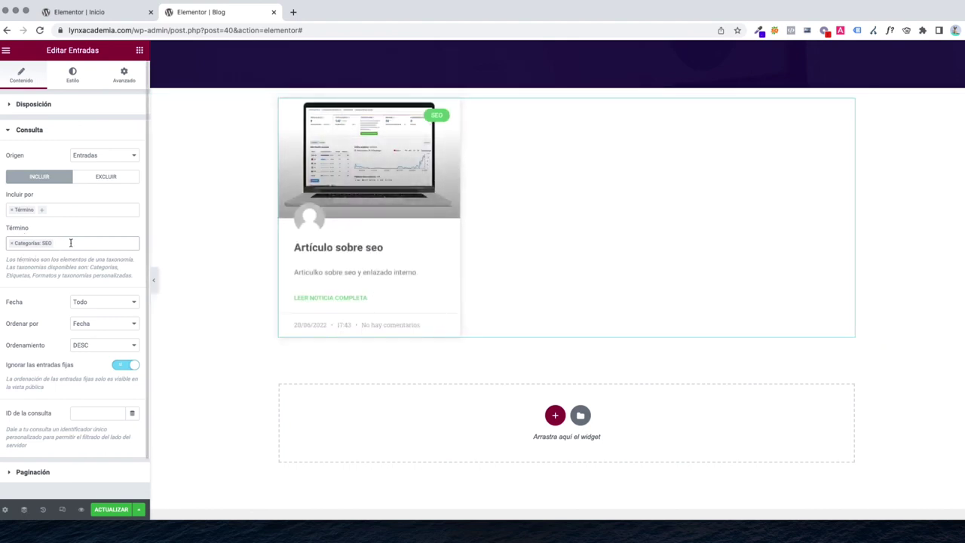
pyautogui.click(12, 244)
pyautogui.click(12, 211)
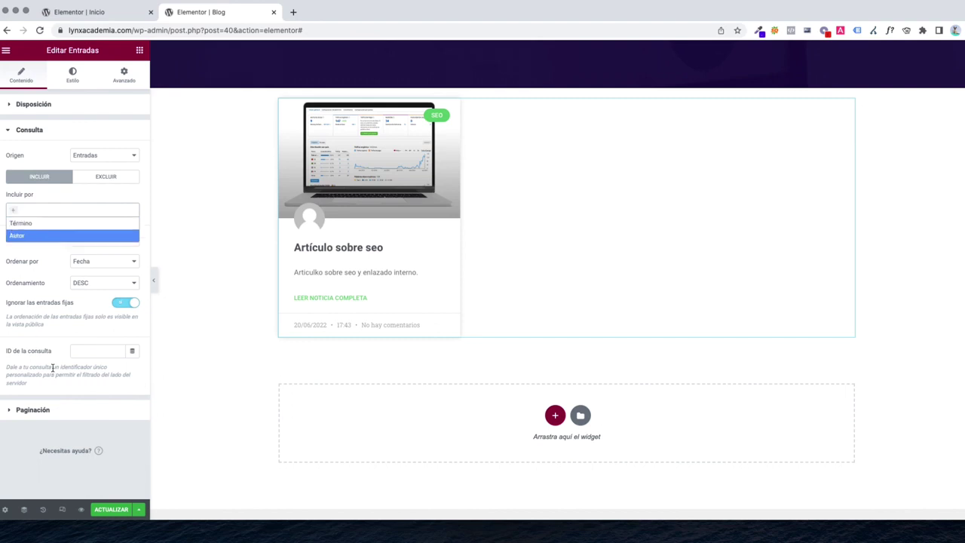
pyautogui.click(45, 319)
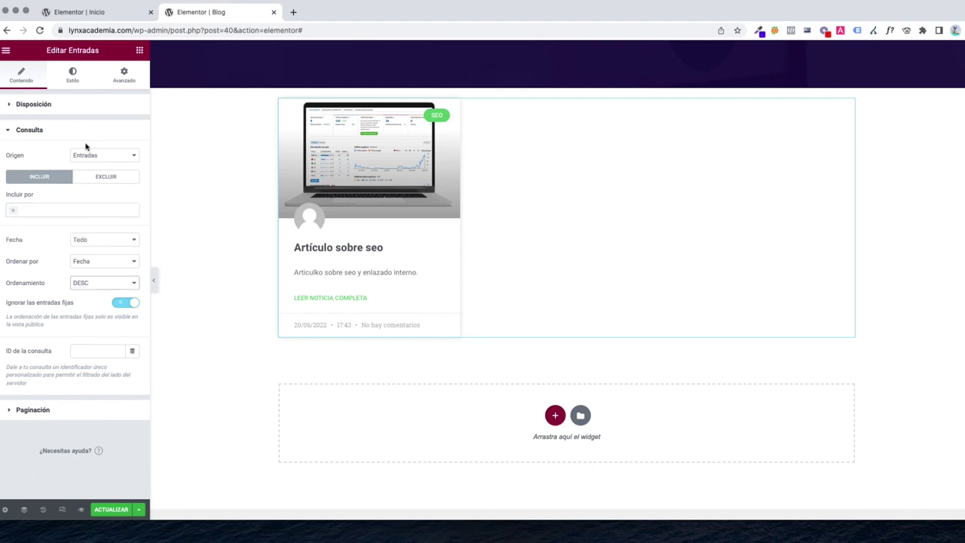
# Set the card background colour to white after briefly trying red
pyautogui.click(72, 75)
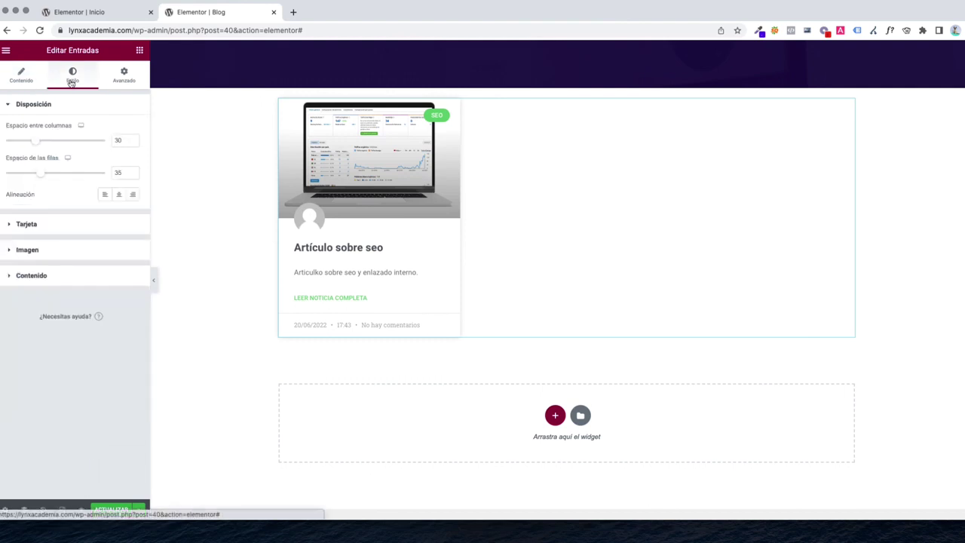
pyautogui.click(55, 225)
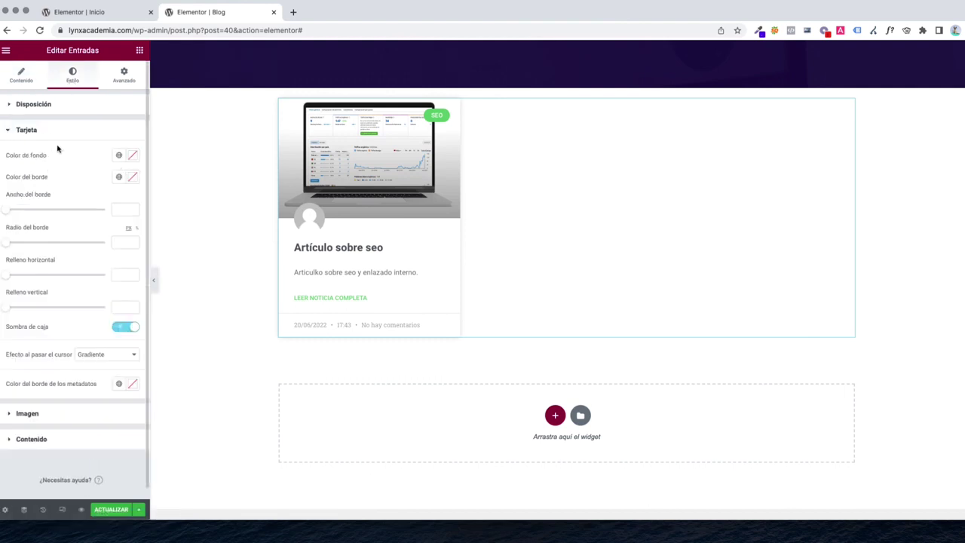
pyautogui.click(132, 156)
pyautogui.click(95, 219)
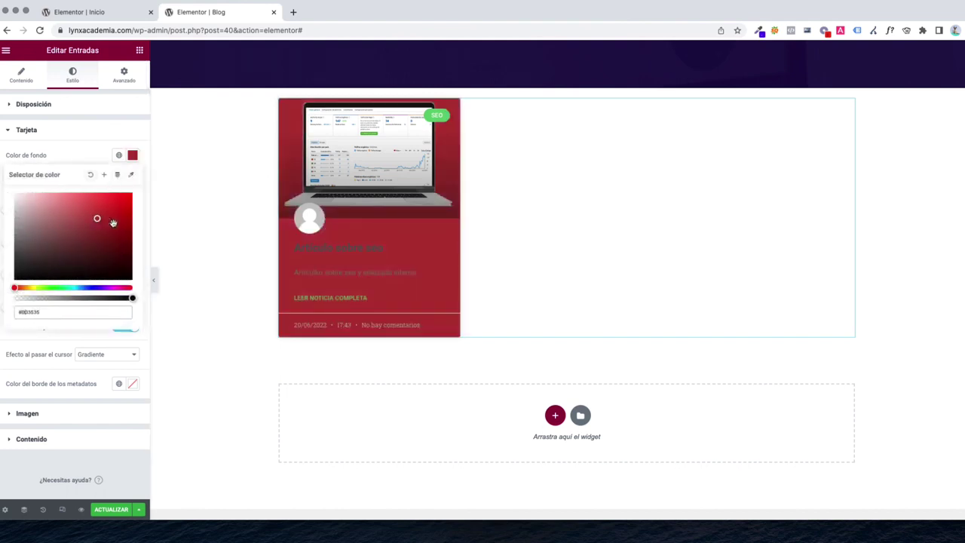
pyautogui.scroll(4, 545, 375)
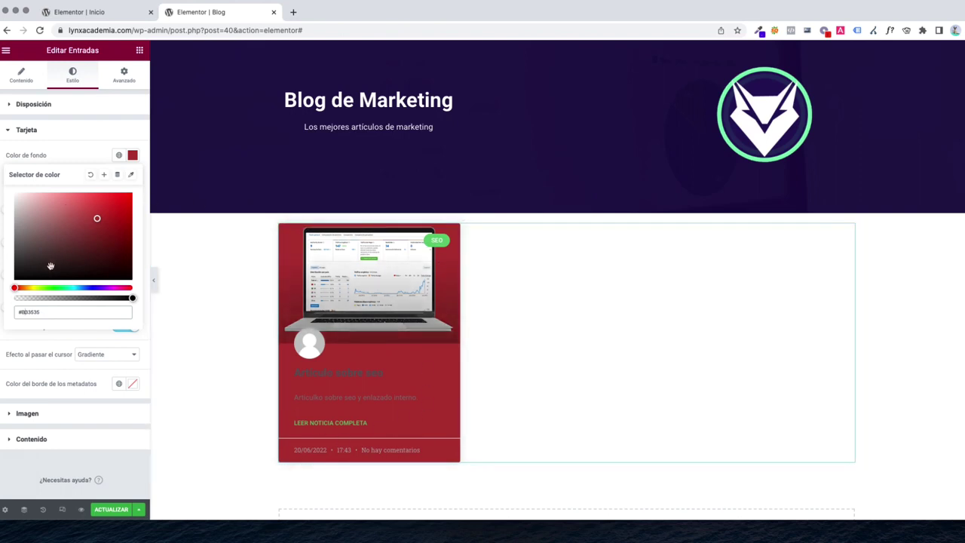
pyautogui.moveTo(52, 271); pyautogui.dragTo(17, 195)
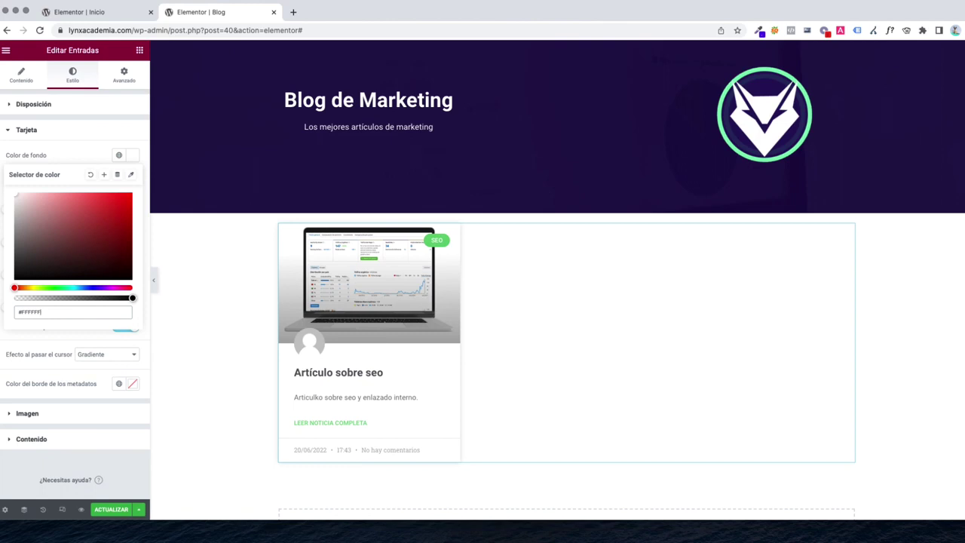
pyautogui.click(43, 156)
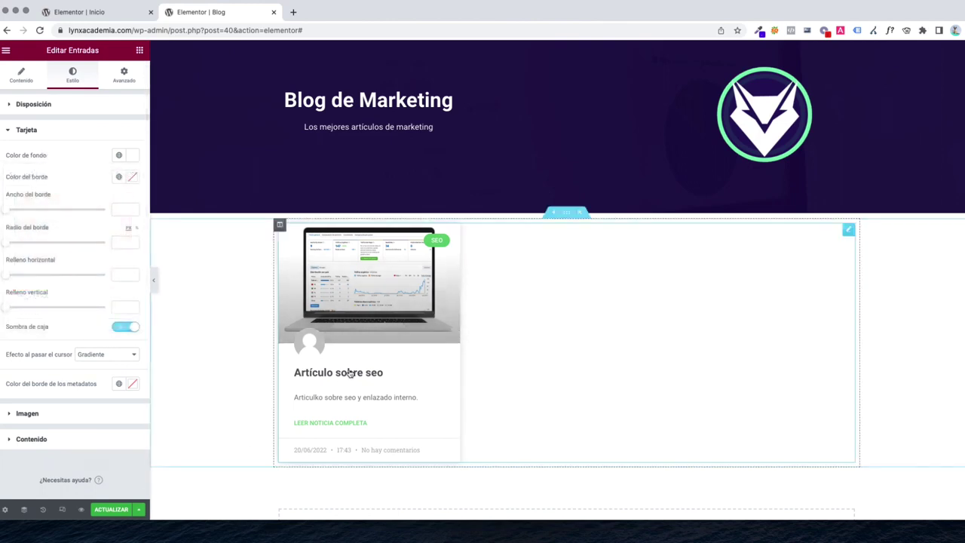
# Switch off the author Avatar on the post cards
pyautogui.click(24, 80)
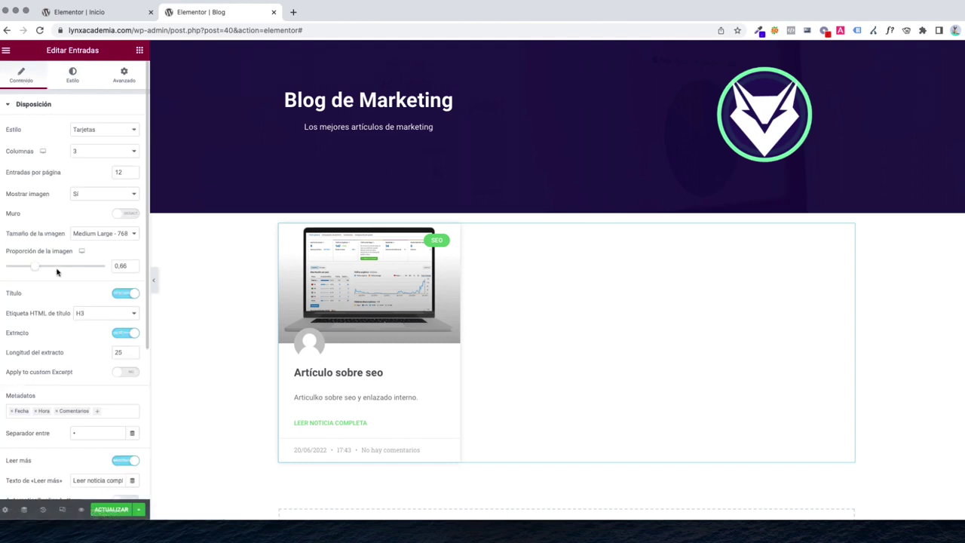
pyautogui.scroll(-5, 57, 271)
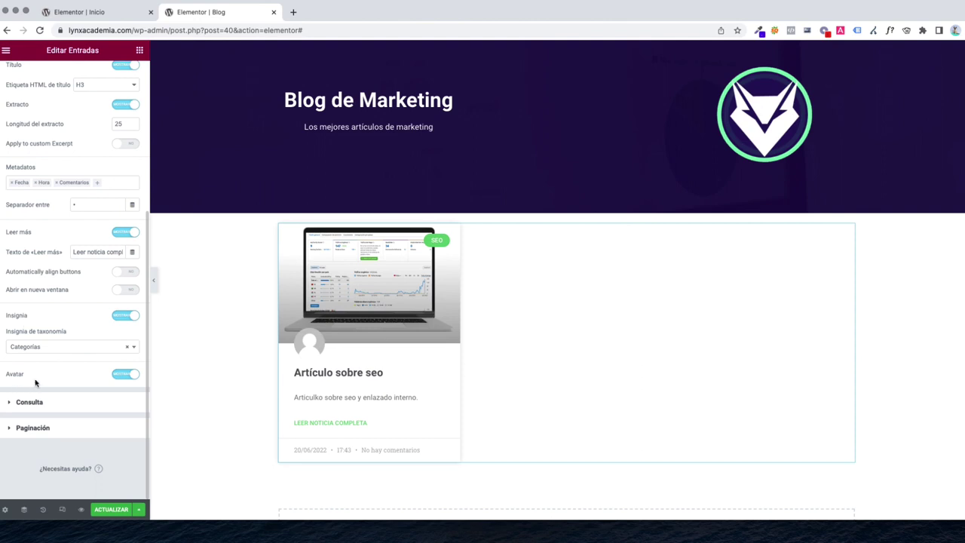
pyautogui.click(128, 377)
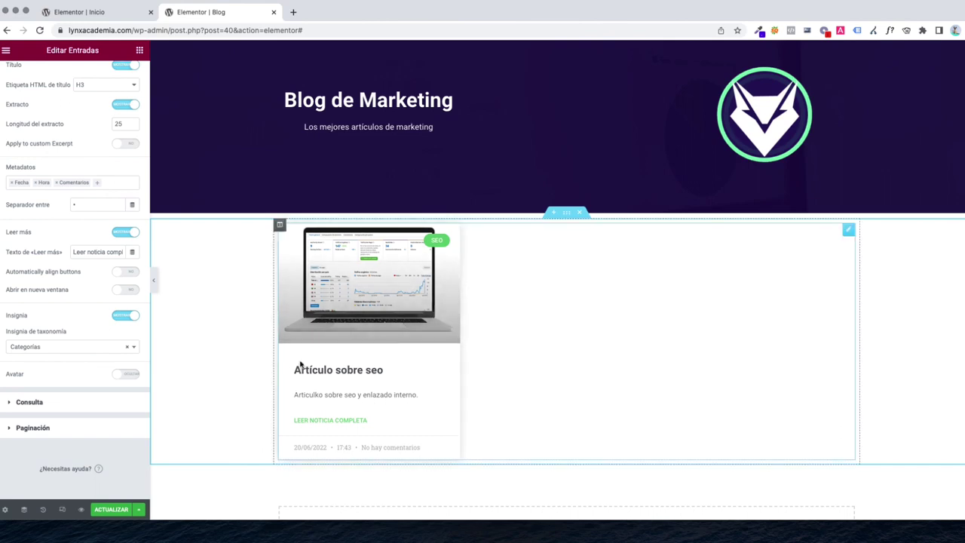
pyautogui.click(72, 76)
pyautogui.click(29, 130)
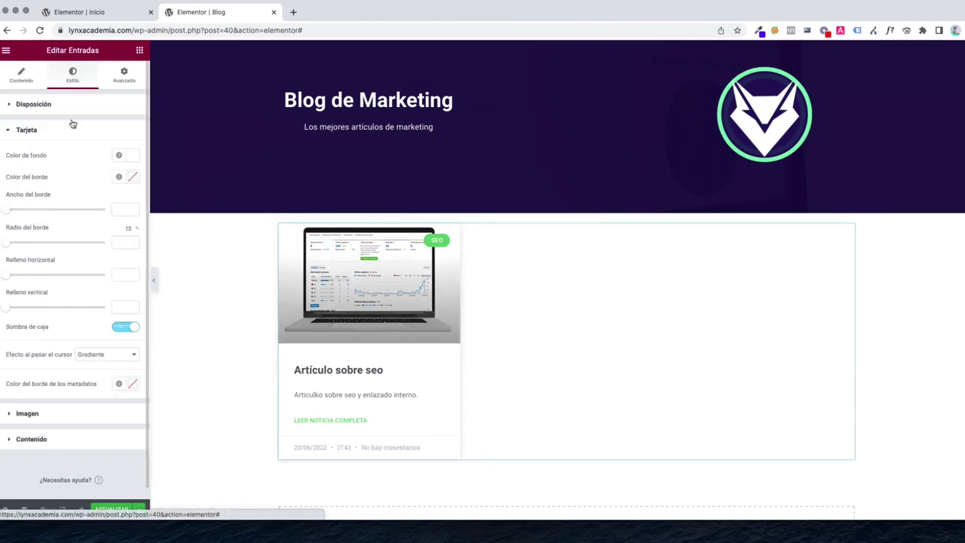
# Give the SEO badge a dark purple background (#160840)
pyautogui.click(30, 414)
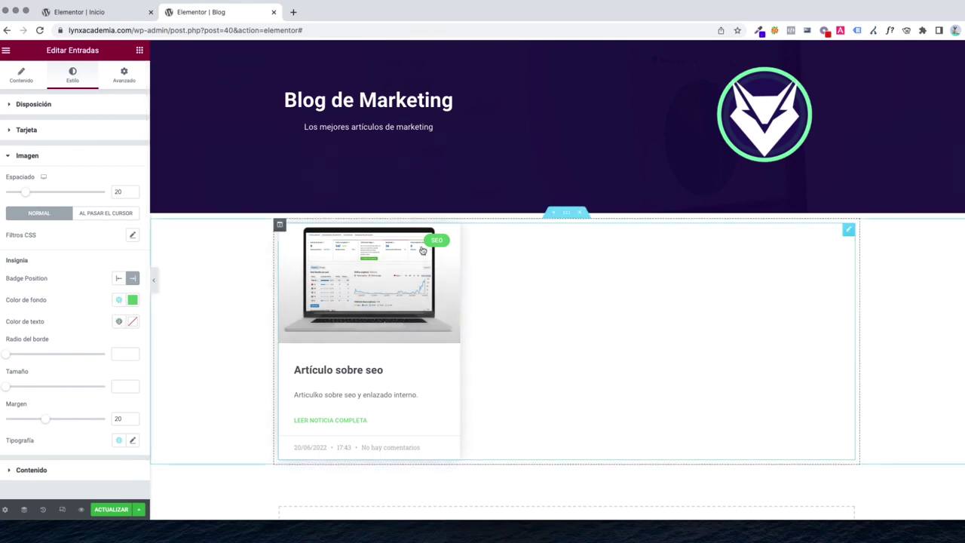
pyautogui.click(132, 299)
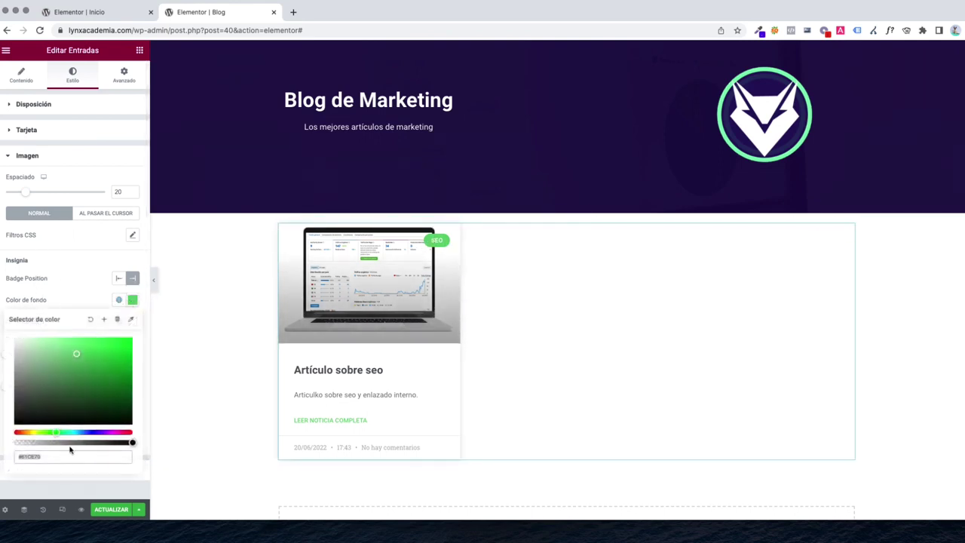
pyautogui.moveTo(90, 433); pyautogui.dragTo(94, 435)
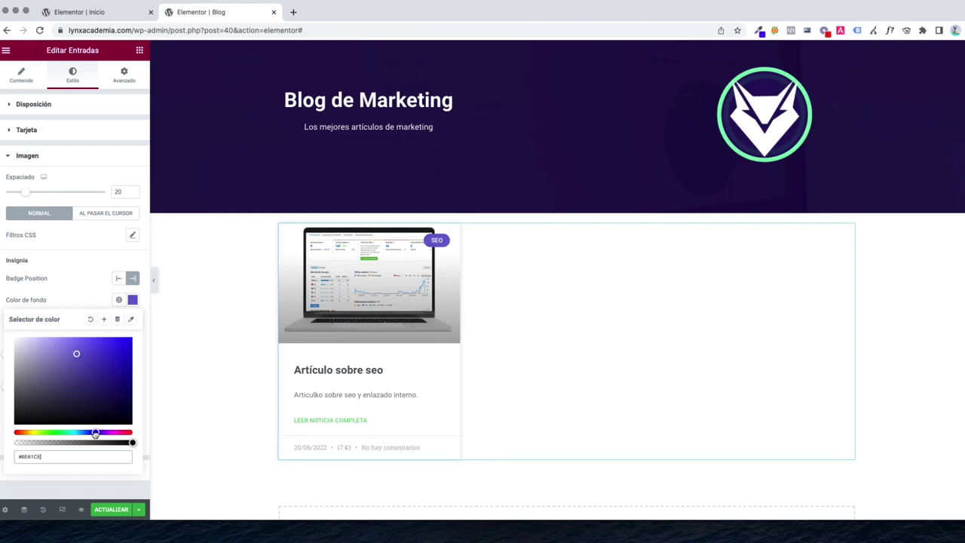
pyautogui.moveTo(114, 390); pyautogui.dragTo(114, 401)
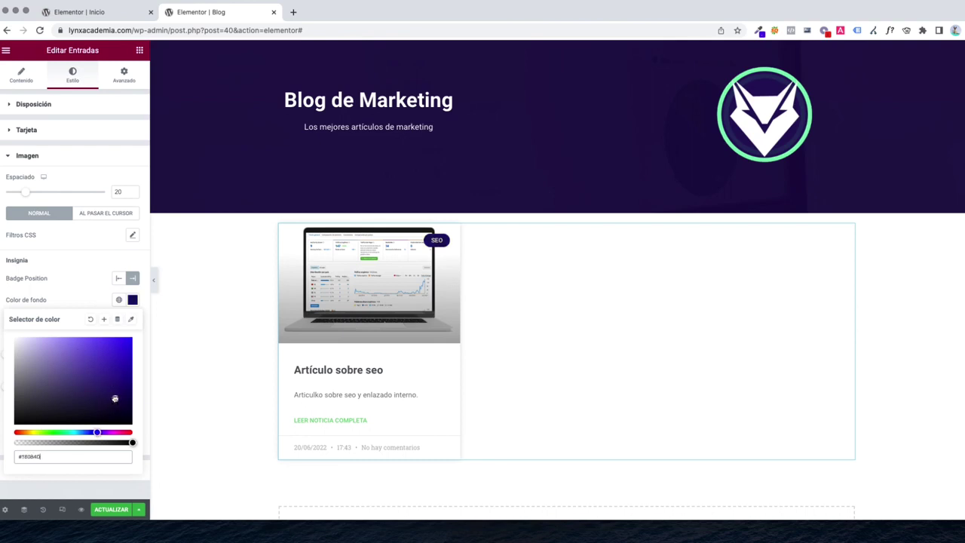
pyautogui.click(82, 296)
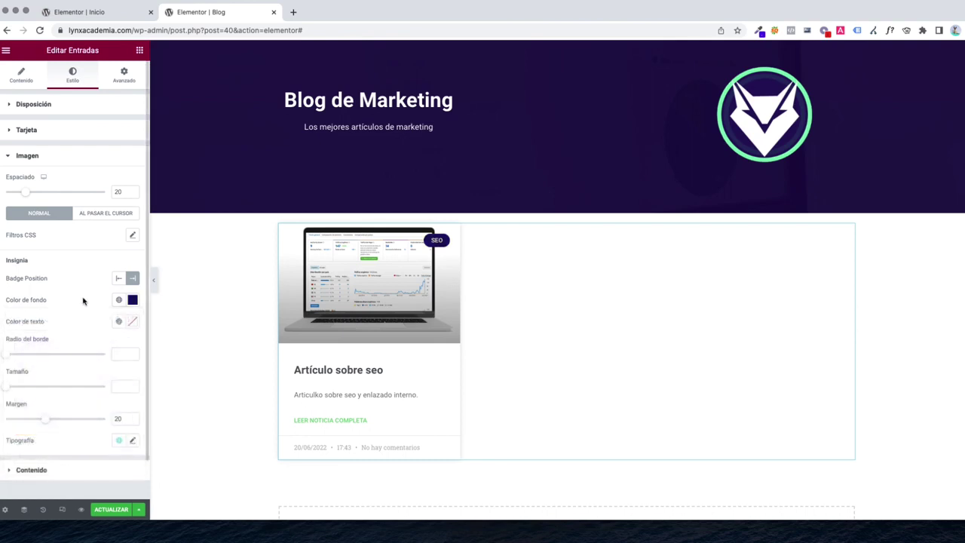
# Set the badge typography weight to 900
pyautogui.scroll(-1, 75, 385)
pyautogui.click(132, 399)
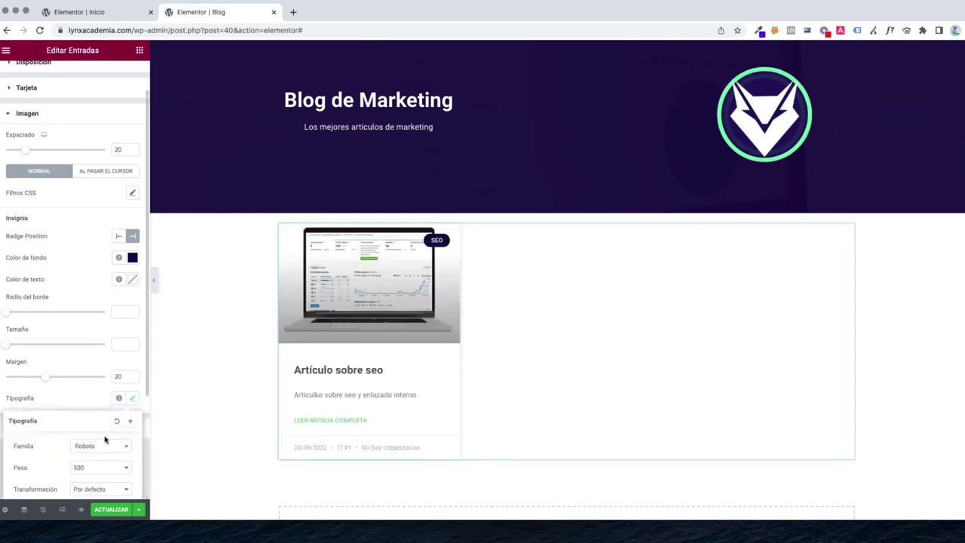
pyautogui.scroll(-2, 98, 422)
pyautogui.click(94, 403)
pyautogui.click(90, 432)
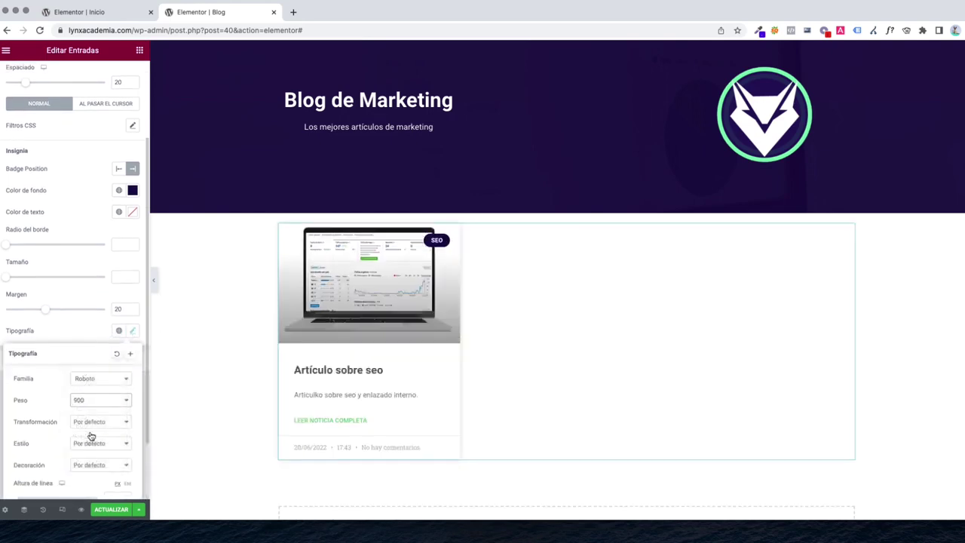
pyautogui.click(70, 331)
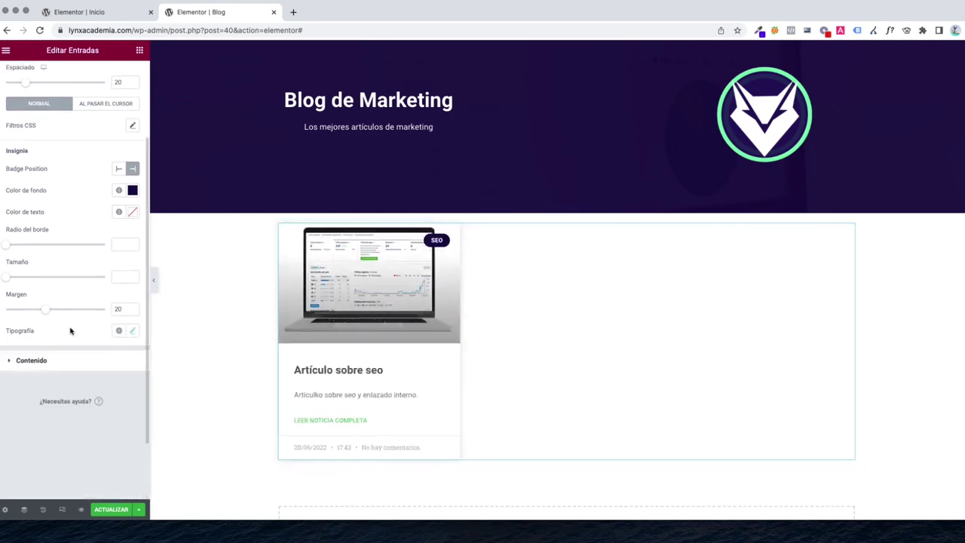
pyautogui.click(89, 360)
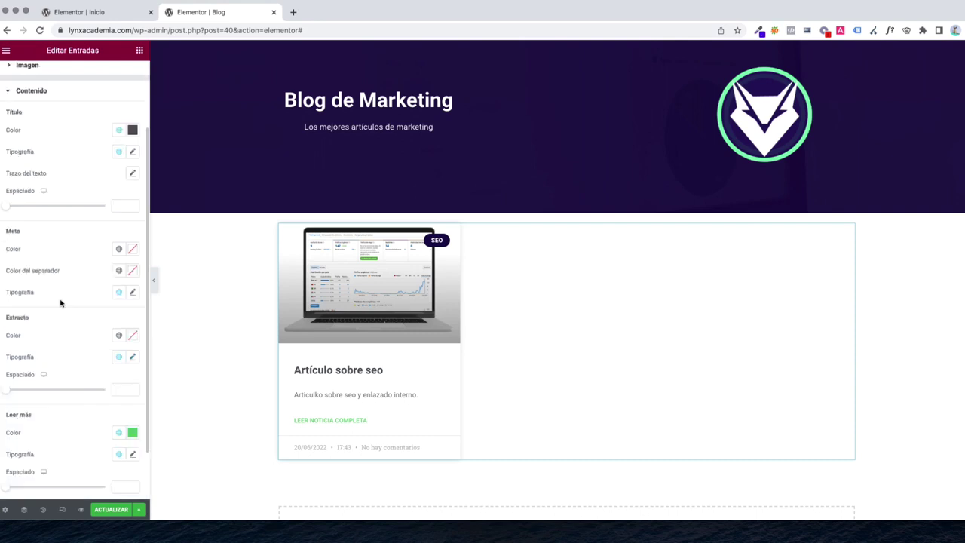
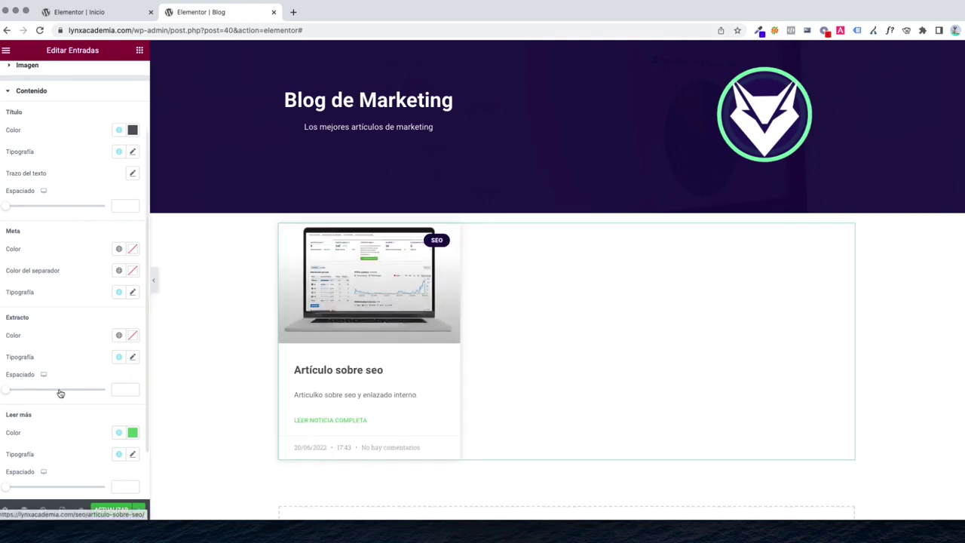
# Set the LEER NOTICIA COMPLETA link colour to dark navy #092F52
pyautogui.scroll(-2, 83, 396)
pyautogui.click(133, 369)
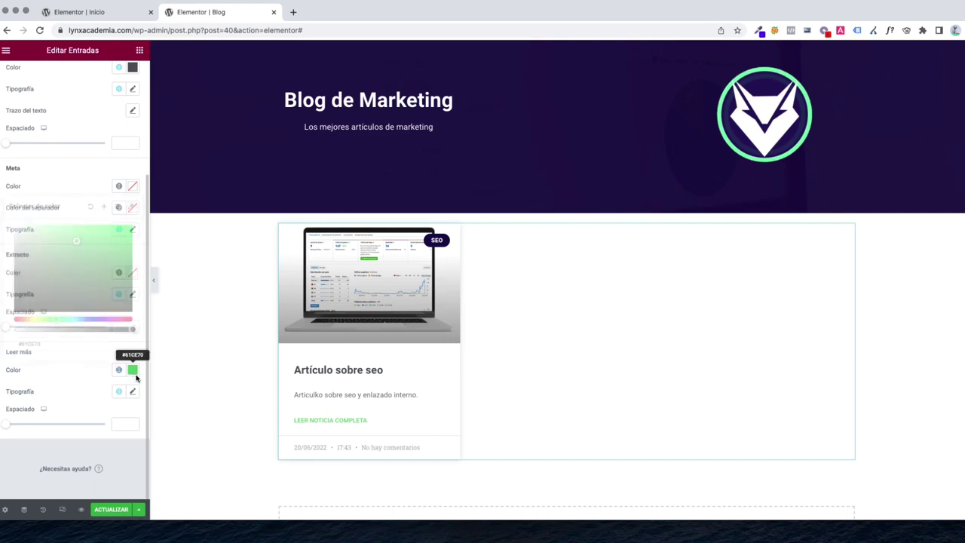
pyautogui.moveTo(37, 319); pyautogui.dragTo(80, 321)
pyautogui.click(95, 263)
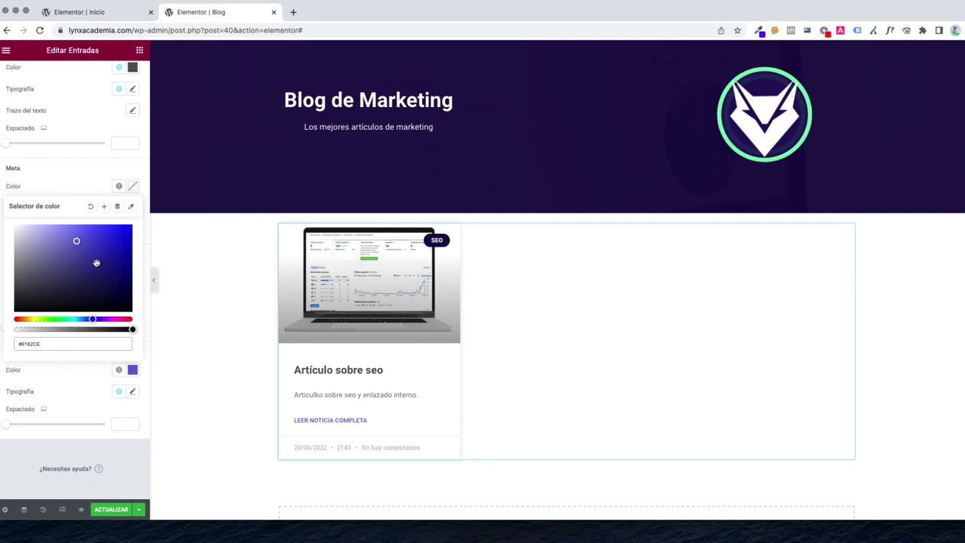
pyautogui.moveTo(95, 263)
pyautogui.mouseDown()
pyautogui.moveTo(83, 252)
pyautogui.moveTo(96, 261)
pyautogui.mouseUp()
pyautogui.moveTo(76, 322); pyautogui.dragTo(85, 322)
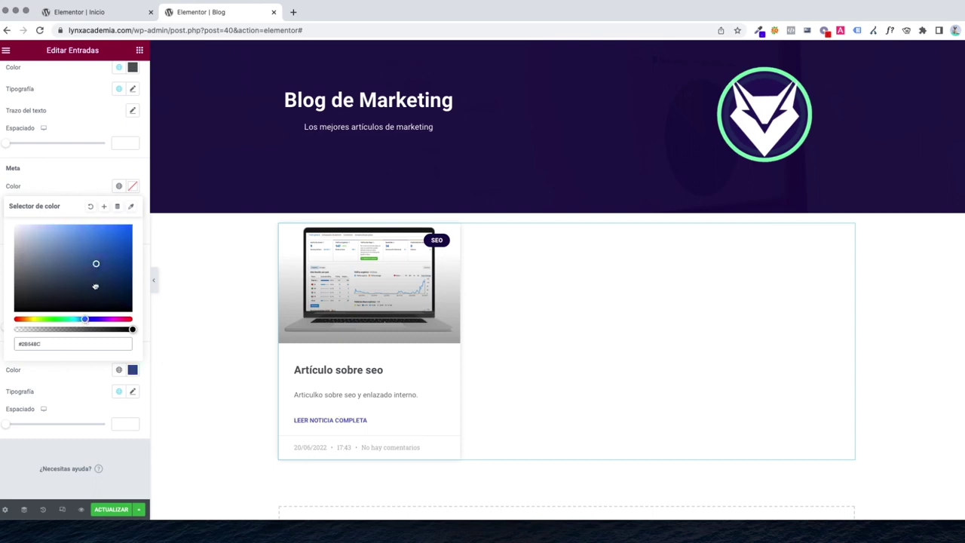
pyautogui.click(59, 226)
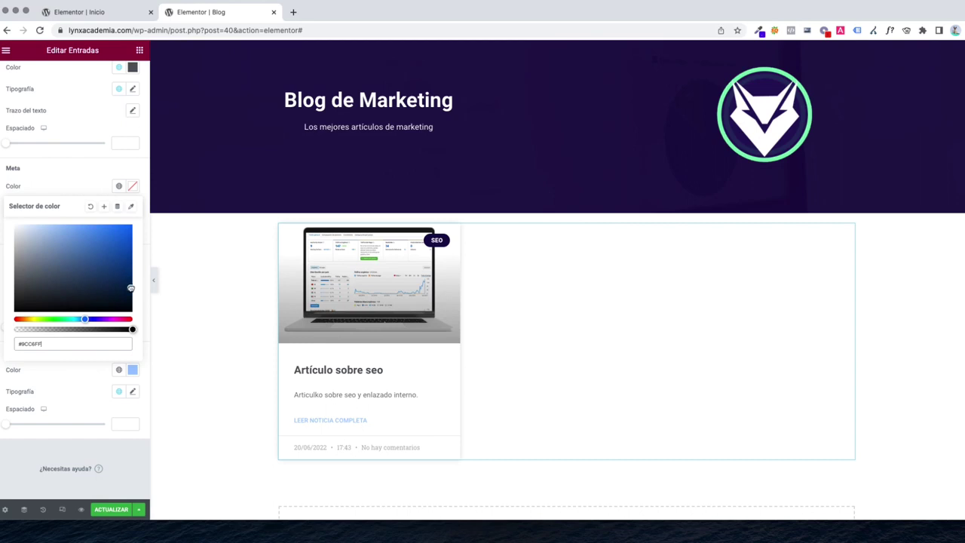
pyautogui.click(120, 279)
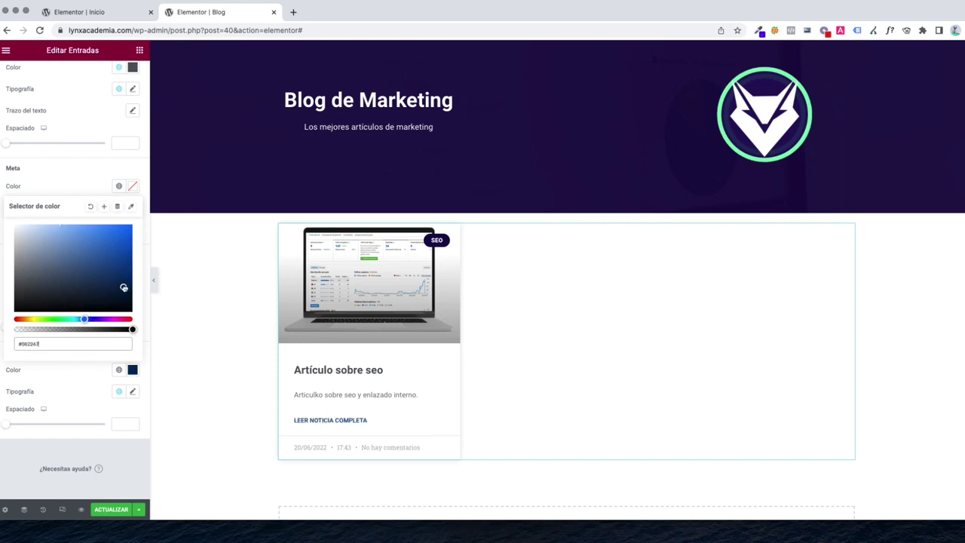
pyautogui.click(61, 181)
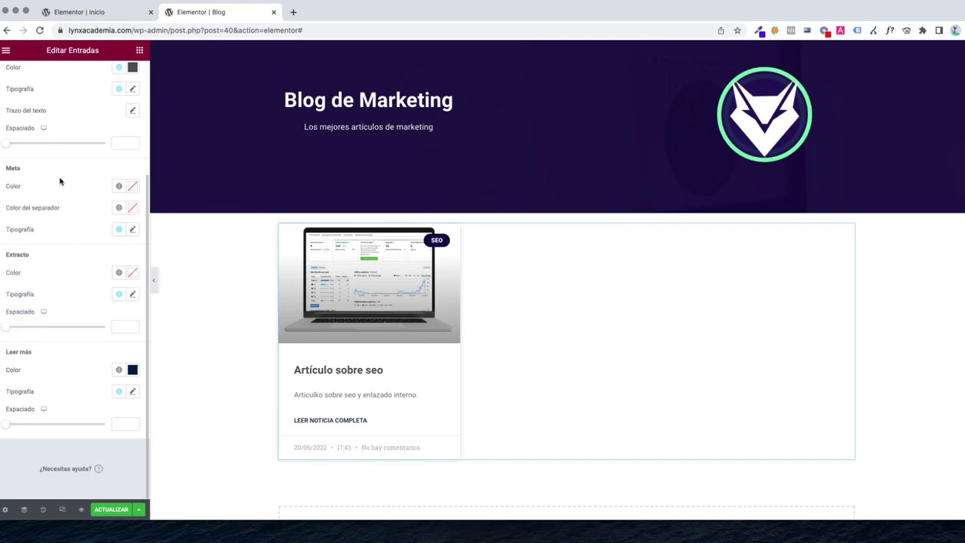
# Give the read-more link font weight 900 and update the page
pyautogui.click(133, 392)
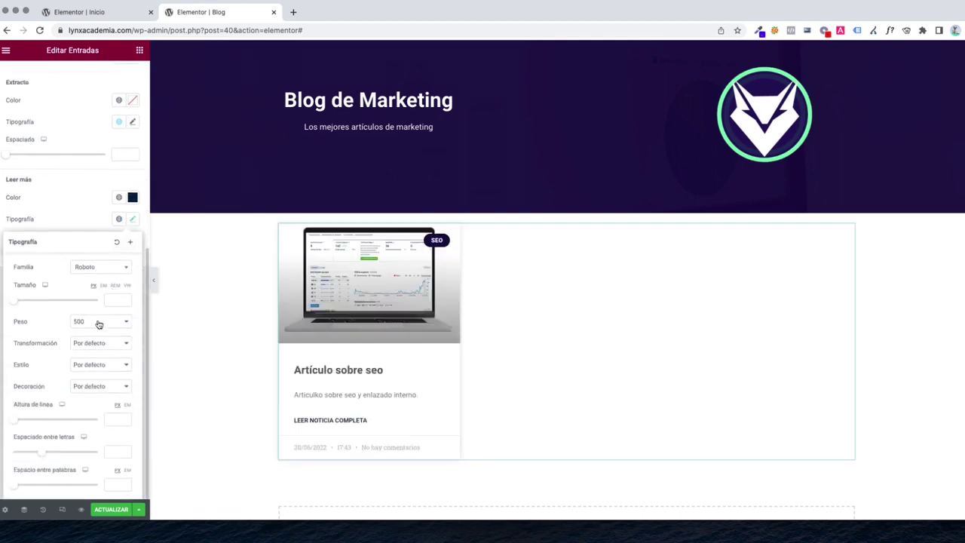
pyautogui.click(98, 324)
pyautogui.click(92, 357)
pyautogui.click(87, 229)
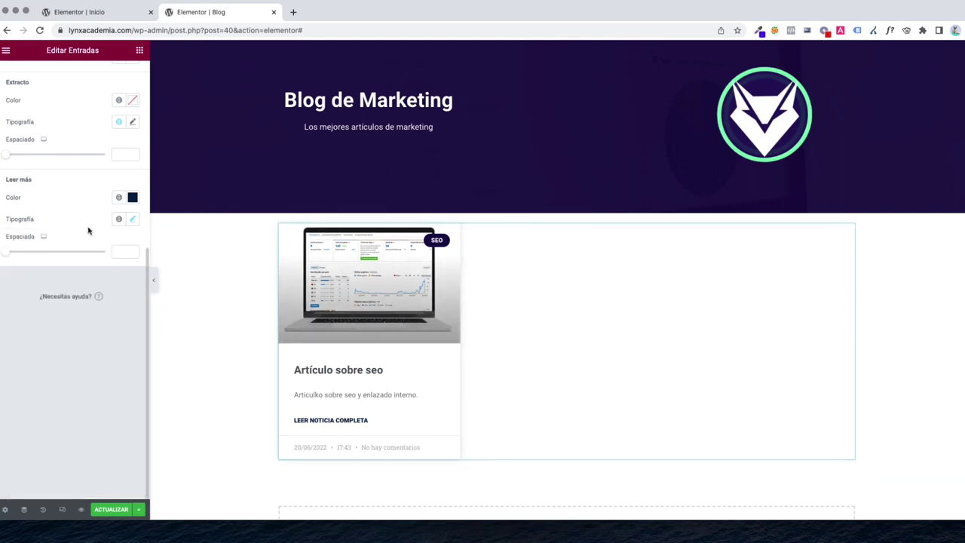
pyautogui.click(117, 508)
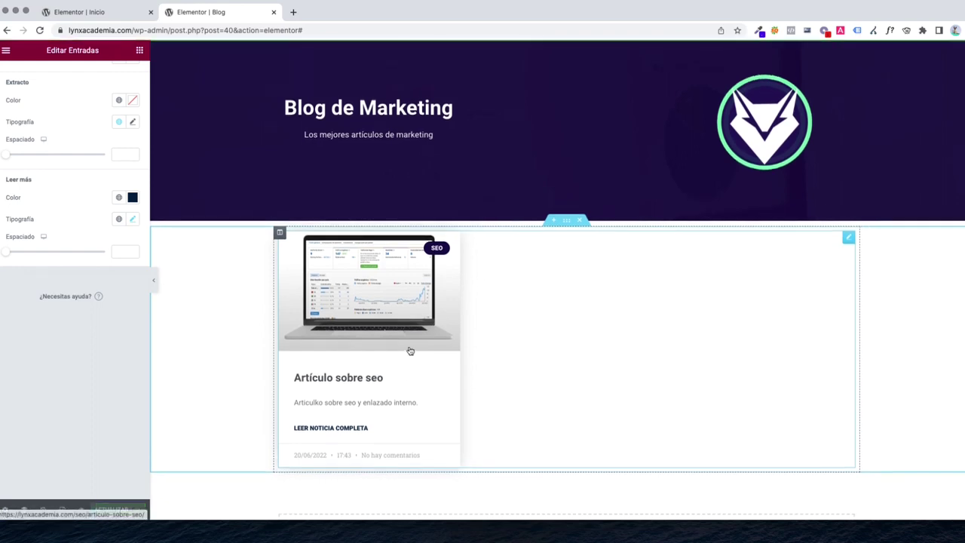
# Set the blog section's Avanzado margin to 10 top/bottom and padding to 40, then update
pyautogui.scroll(-2, 445, 324)
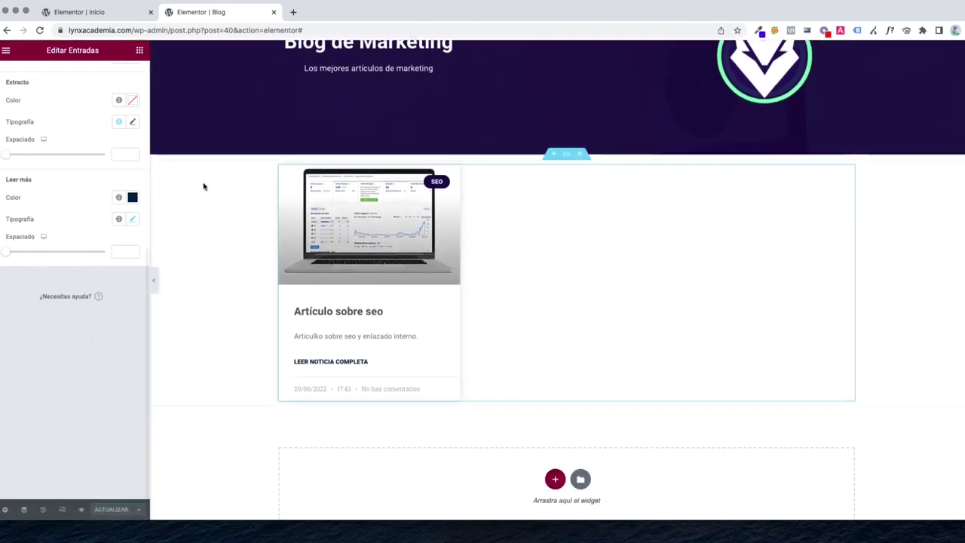
pyautogui.scroll(3, 113, 226)
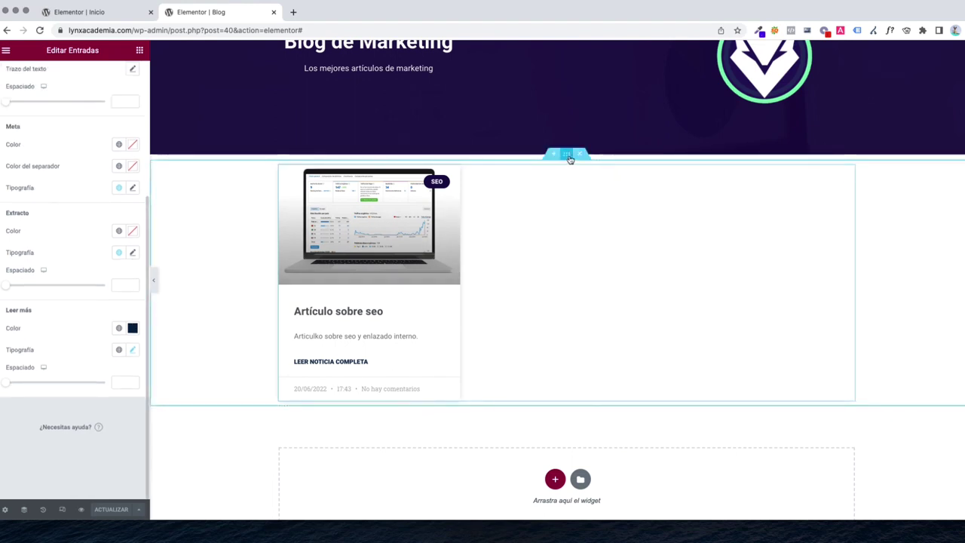
pyautogui.click(567, 154)
pyautogui.click(123, 75)
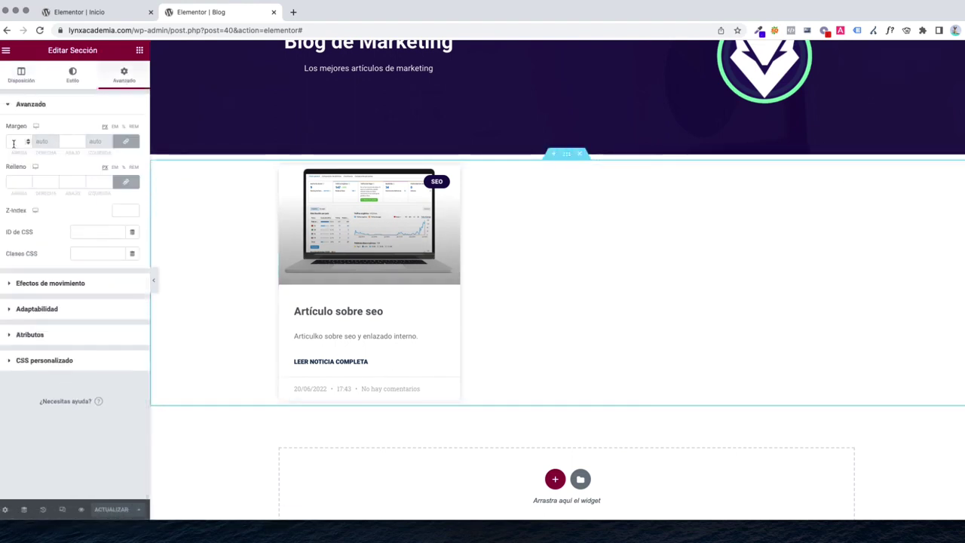
pyautogui.click(13, 144)
pyautogui.write('10')
pyautogui.click(16, 183)
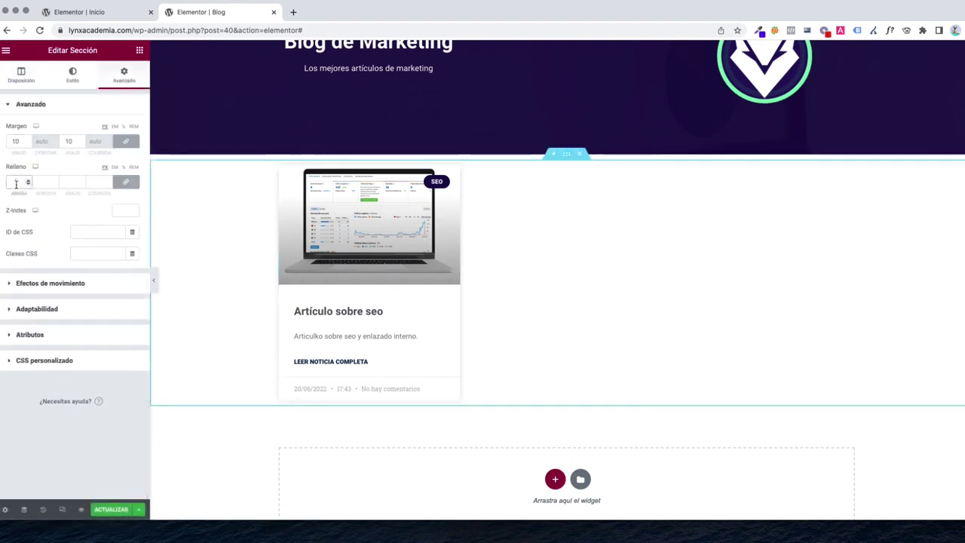
pyautogui.write('40')
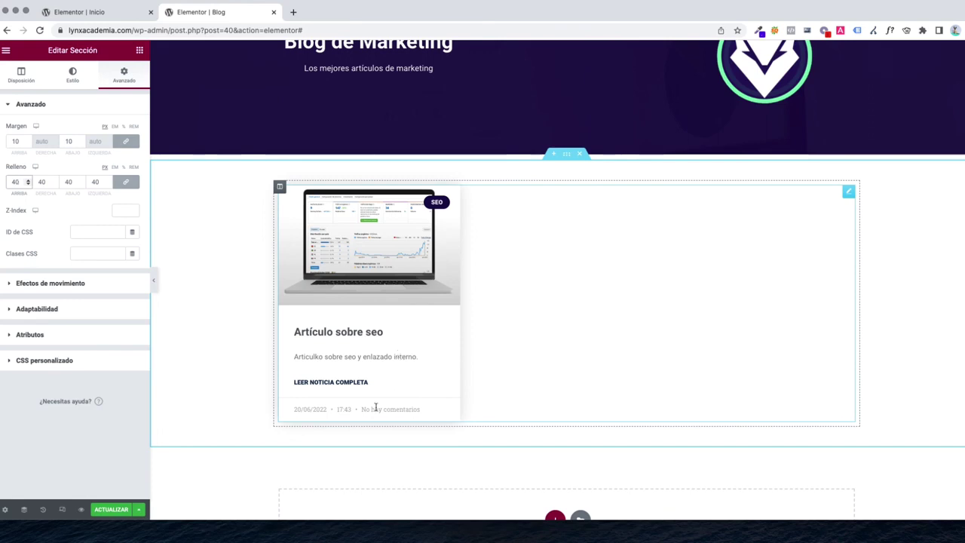
pyautogui.click(117, 510)
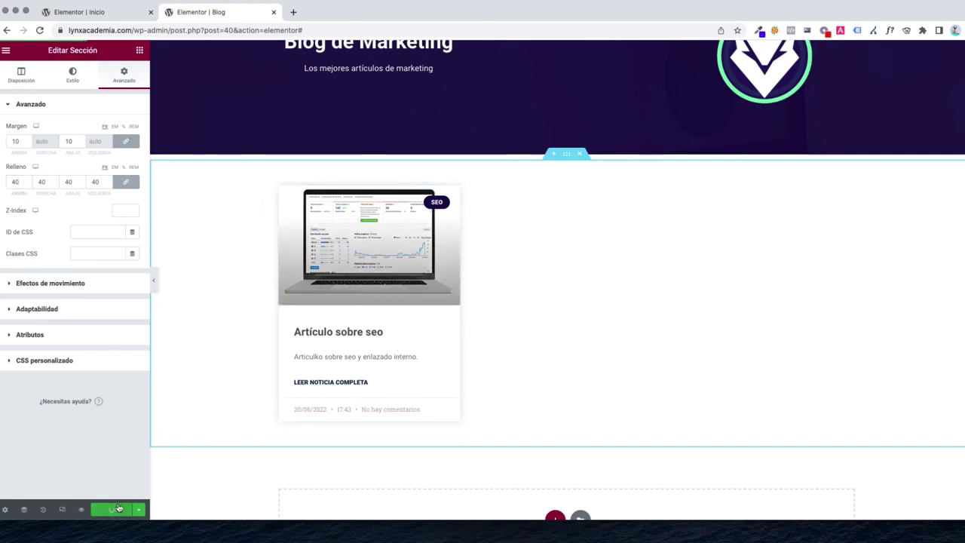
pyautogui.click(6, 50)
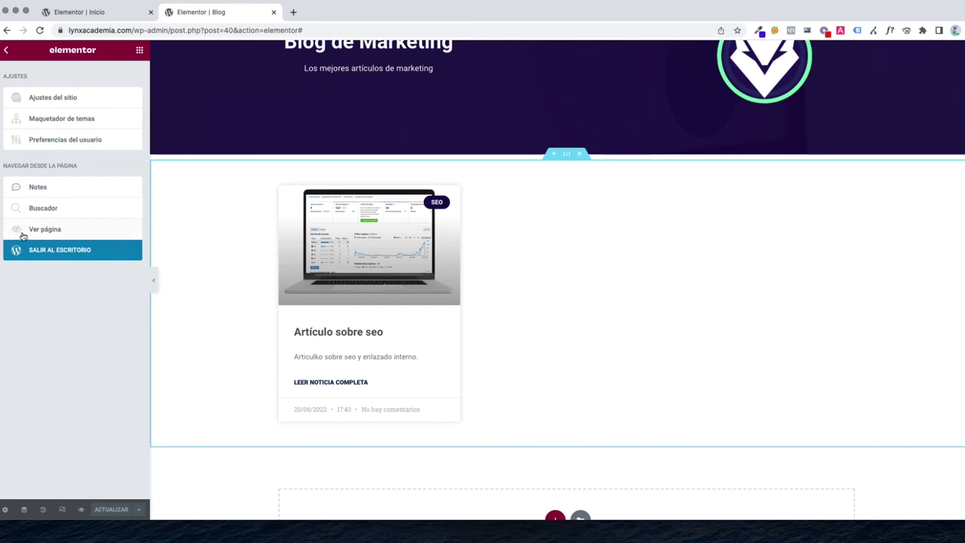
# Open the published Blog page in a new browser tab
pyautogui.click(73, 228)
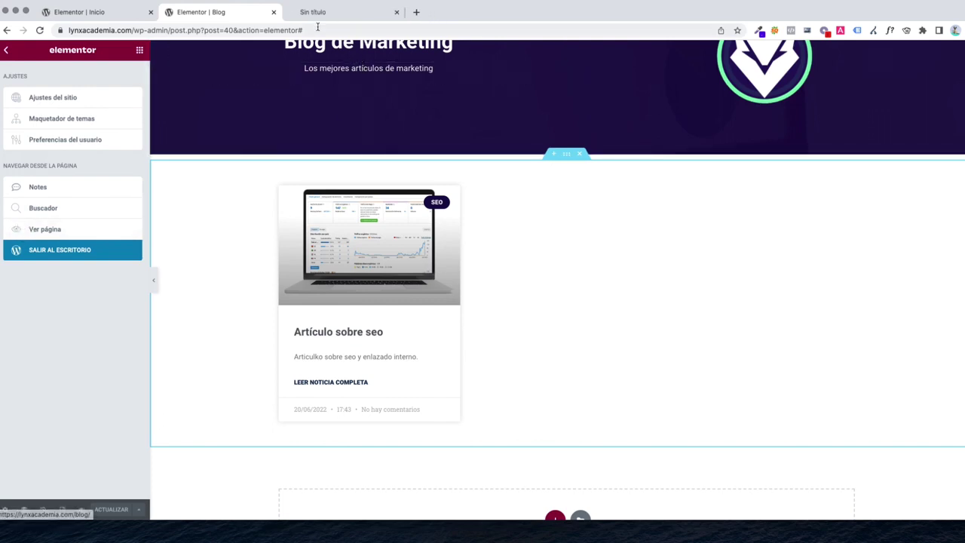
pyautogui.click(321, 14)
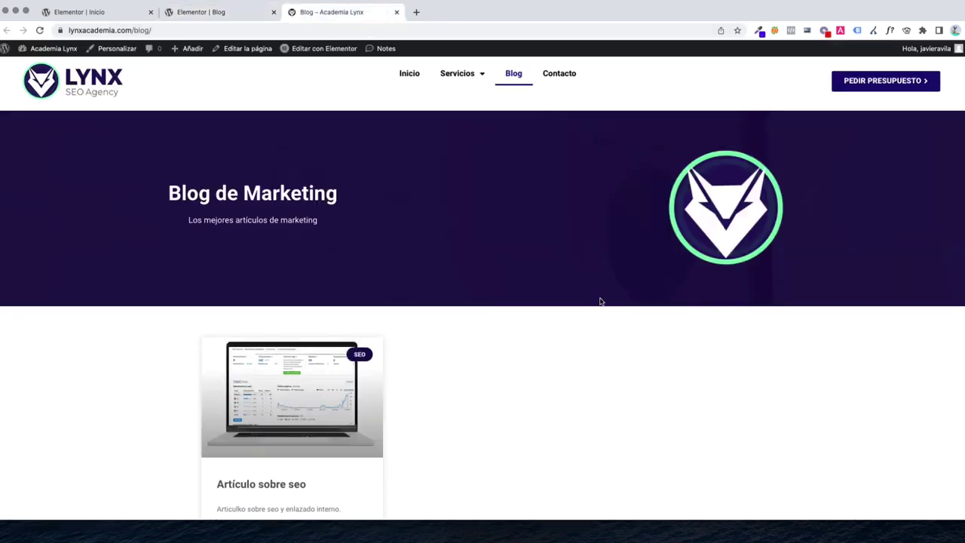
pyautogui.scroll(-3, 601, 302)
pyautogui.scroll(3, 510, 289)
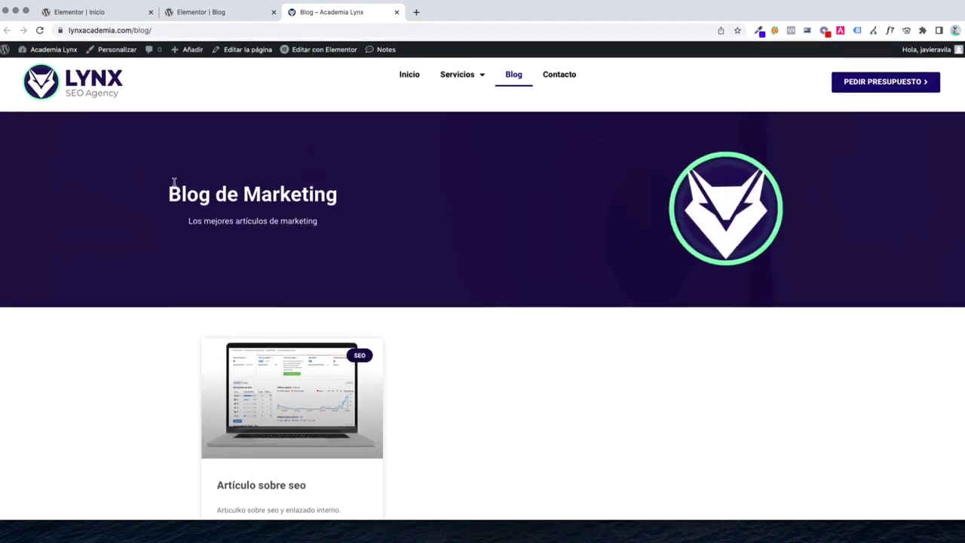
# Check the Blog de Marketing heading, then go to the Contacto page
pyautogui.moveTo(174, 181); pyautogui.dragTo(344, 197)
pyautogui.click(713, 224)
pyautogui.scroll(-3, 547, 282)
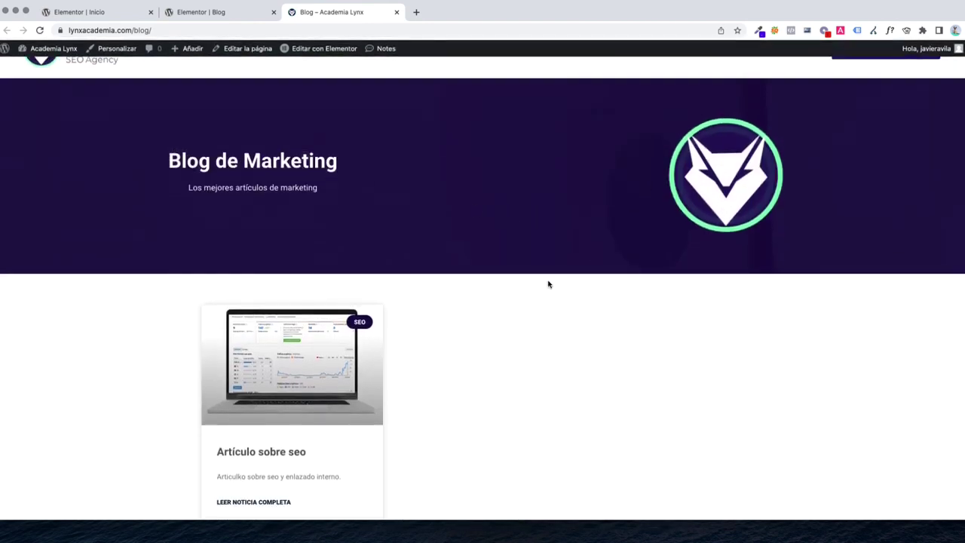
pyautogui.scroll(3, 462, 327)
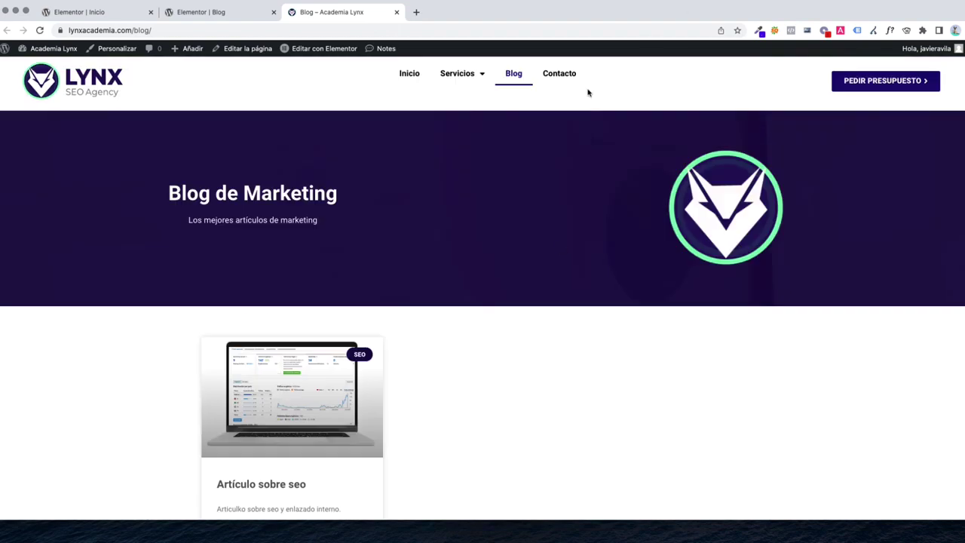
pyautogui.click(555, 77)
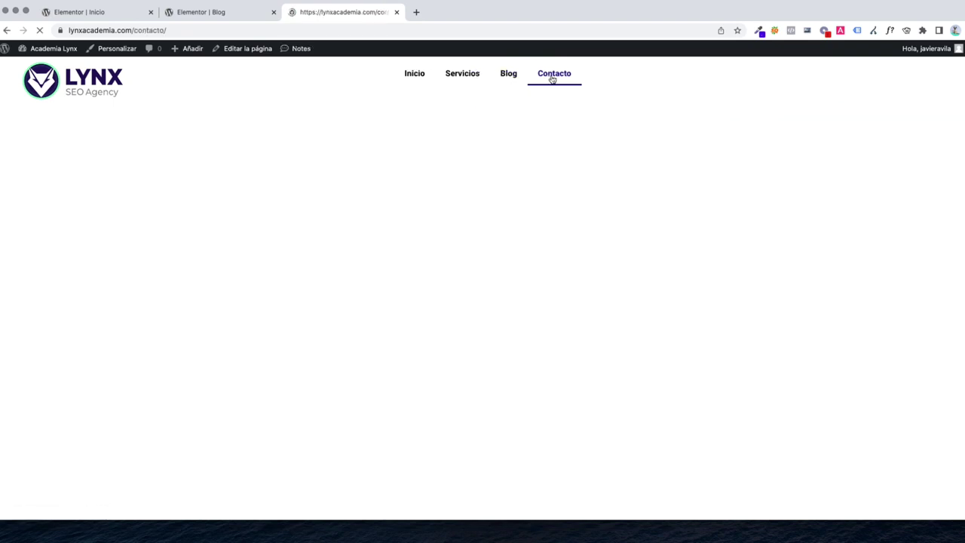
# Edit Contacto in Elementor with Esconder título on, inserting the Servicios SEO section via No aplicar
pyautogui.click(244, 49)
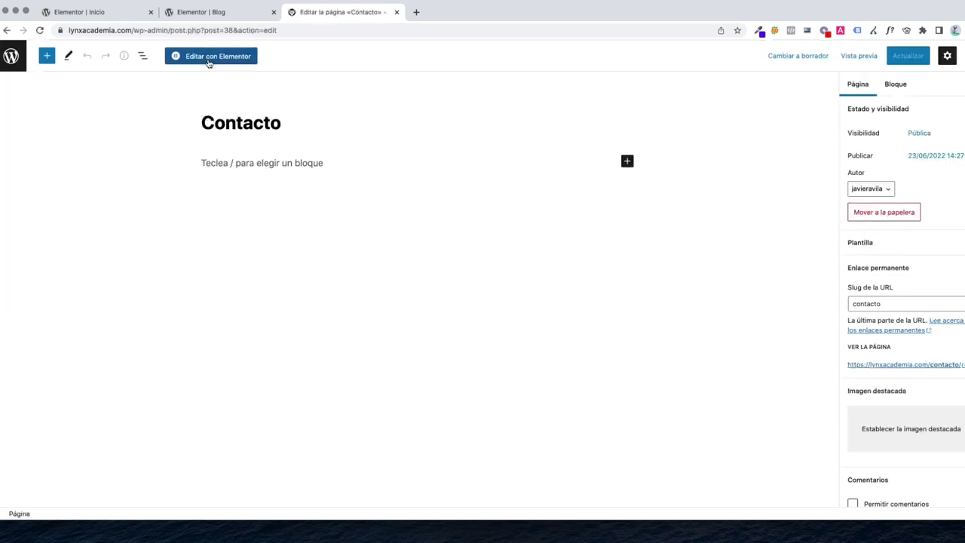
pyautogui.click(209, 60)
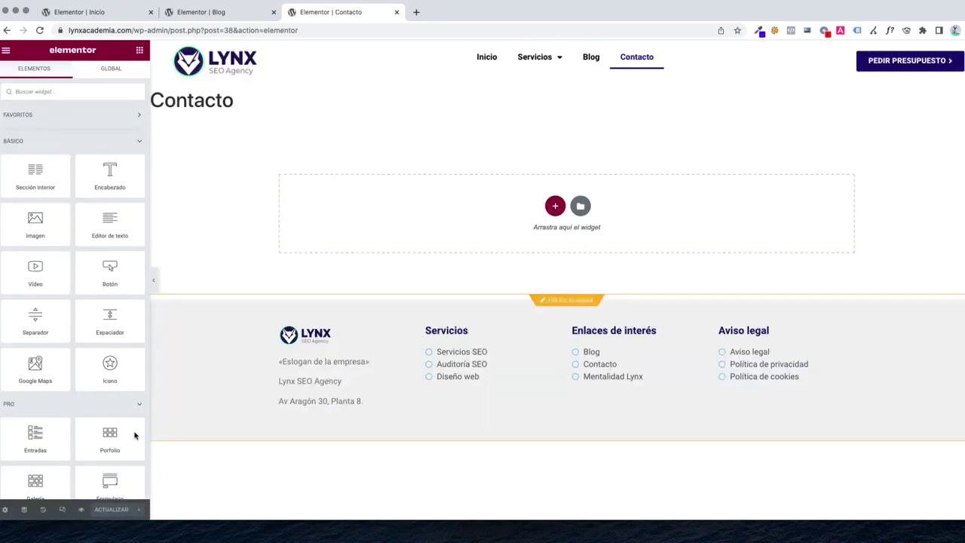
pyautogui.click(5, 510)
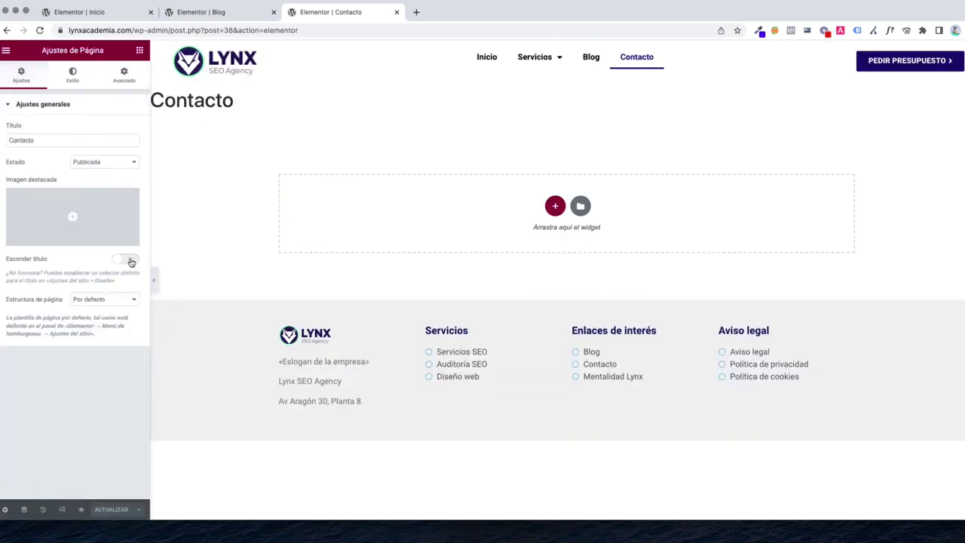
pyautogui.click(129, 260)
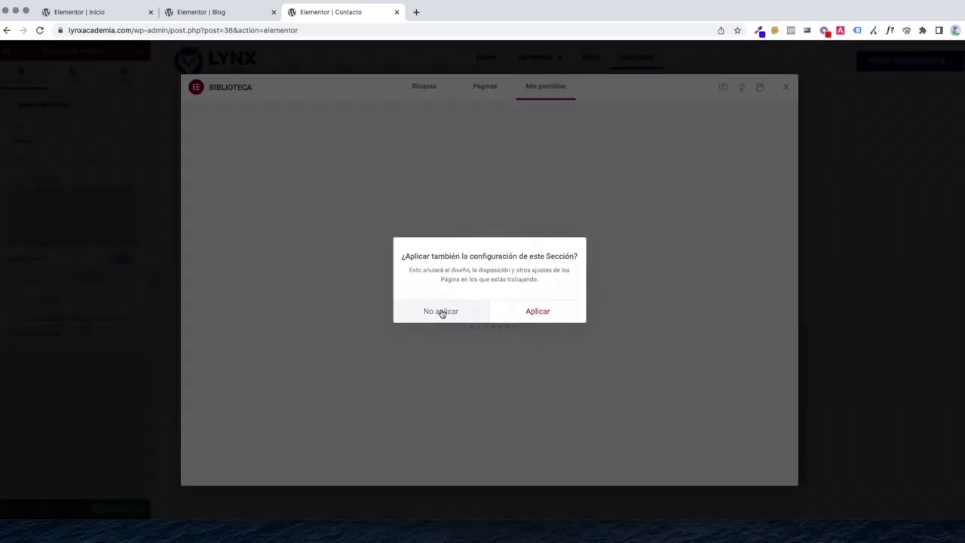
pyautogui.click(441, 312)
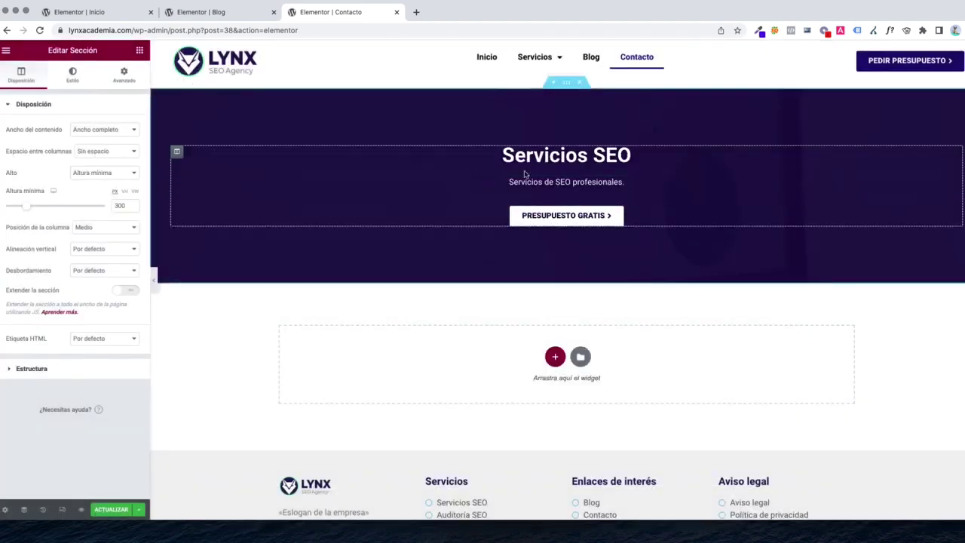
# Rename the banner heading from Servicios SEO to 'Contacta con nosotros'
pyautogui.click(543, 156)
pyautogui.moveTo(630, 156); pyautogui.dragTo(502, 156)
pyautogui.write('C')
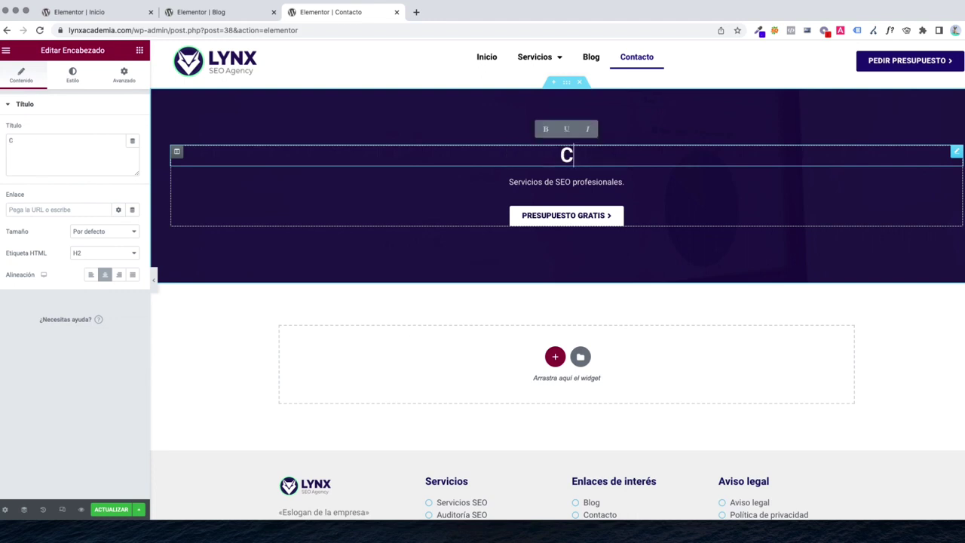
pyautogui.write('ontacta')
pyautogui.press('BackSpace')
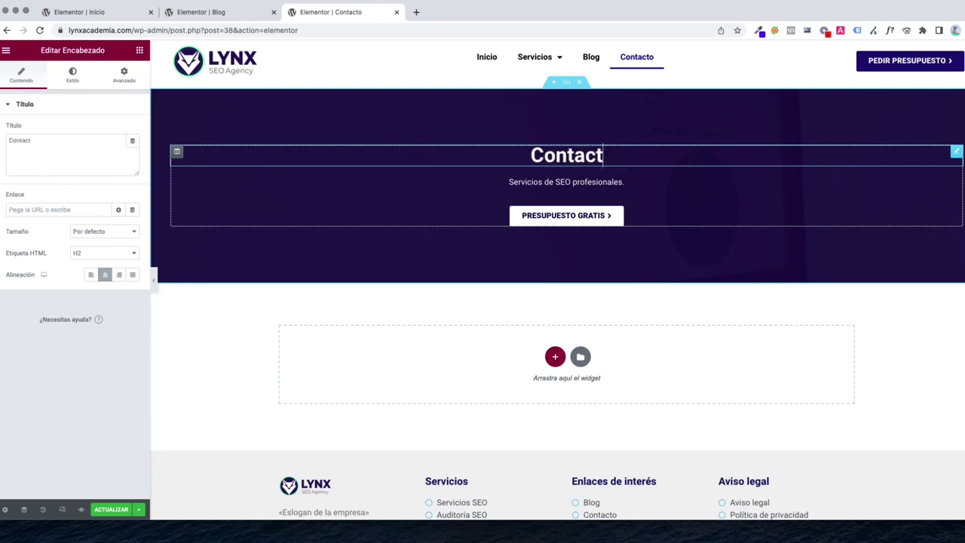
pyautogui.write('a con nosotros')
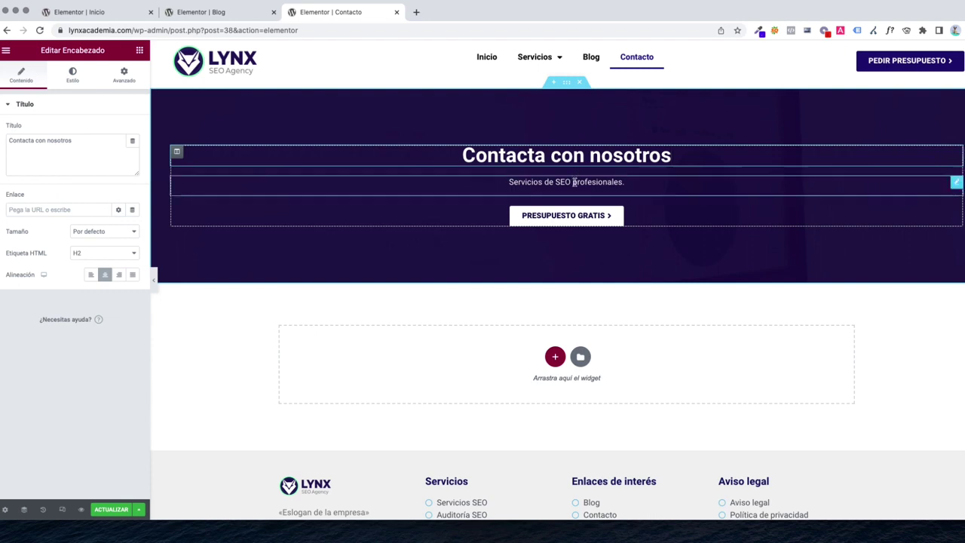
# Replace the subtitle with '¿Te gustaría darle más visibilidad. atu negocio?'
pyautogui.click(545, 181)
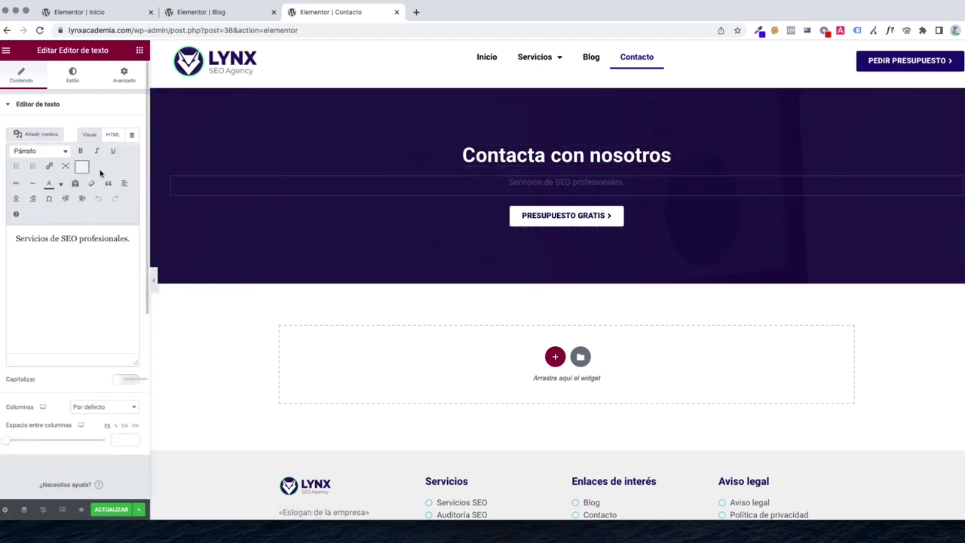
pyautogui.click(82, 252)
pyautogui.hotkey('ctrl', 'a')
pyautogui.write('¿Te gus')
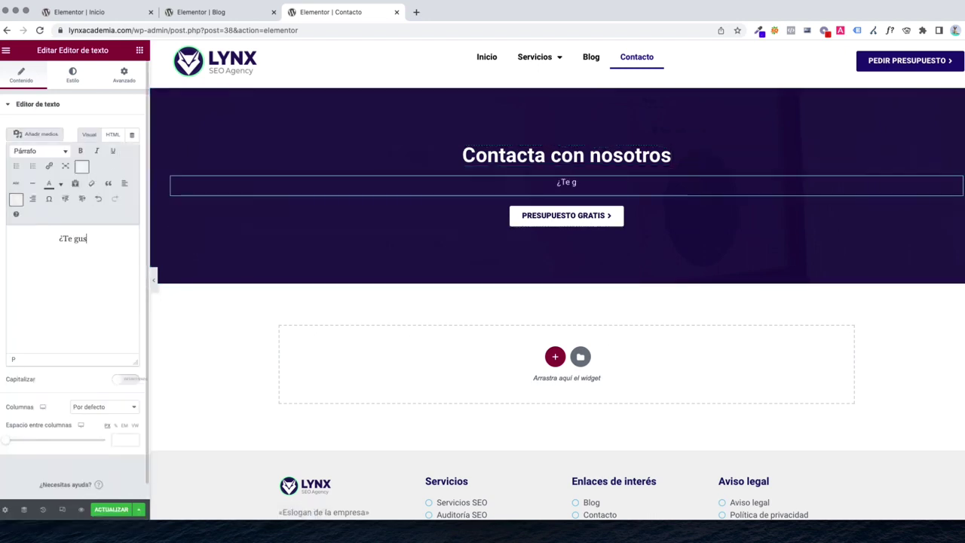
pyautogui.write('taría d')
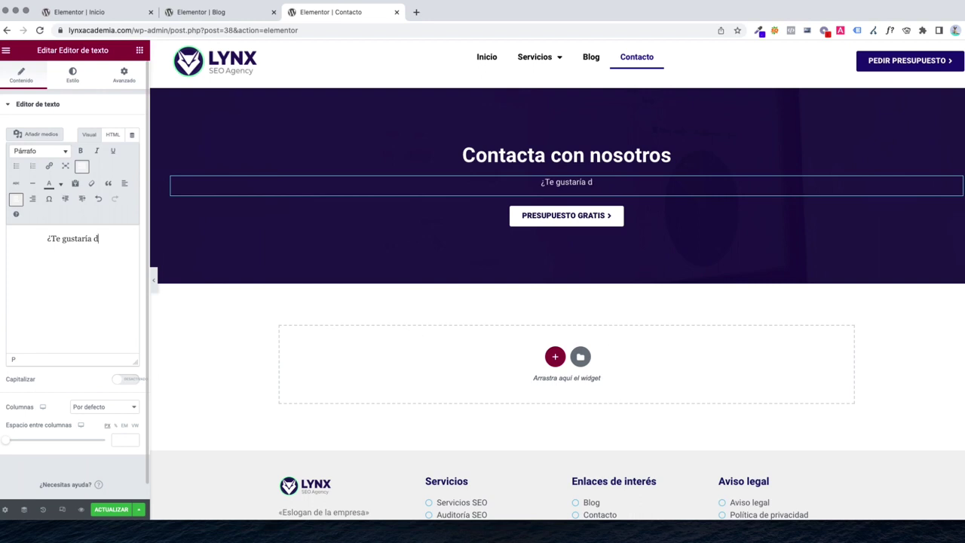
pyautogui.write('arle más visibilida')
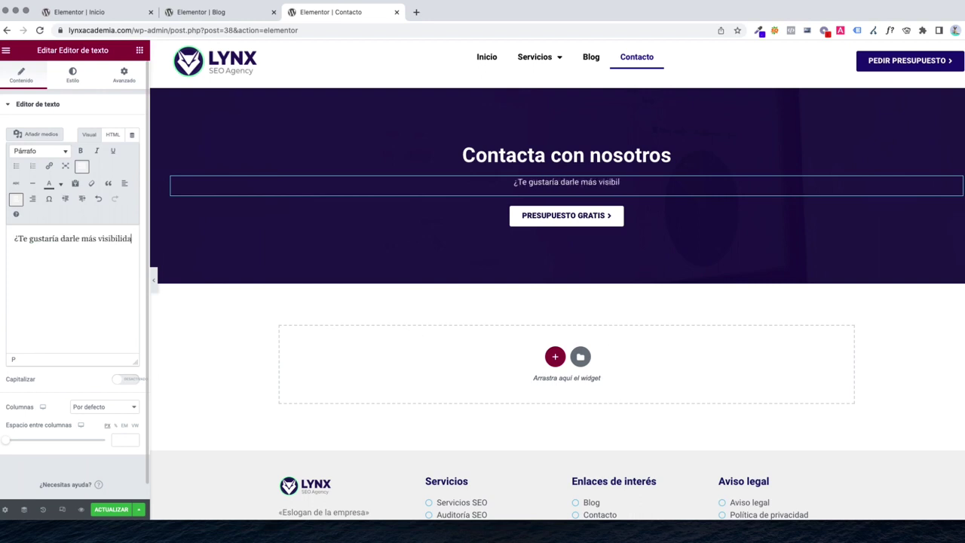
pyautogui.write('d. atu negoci')
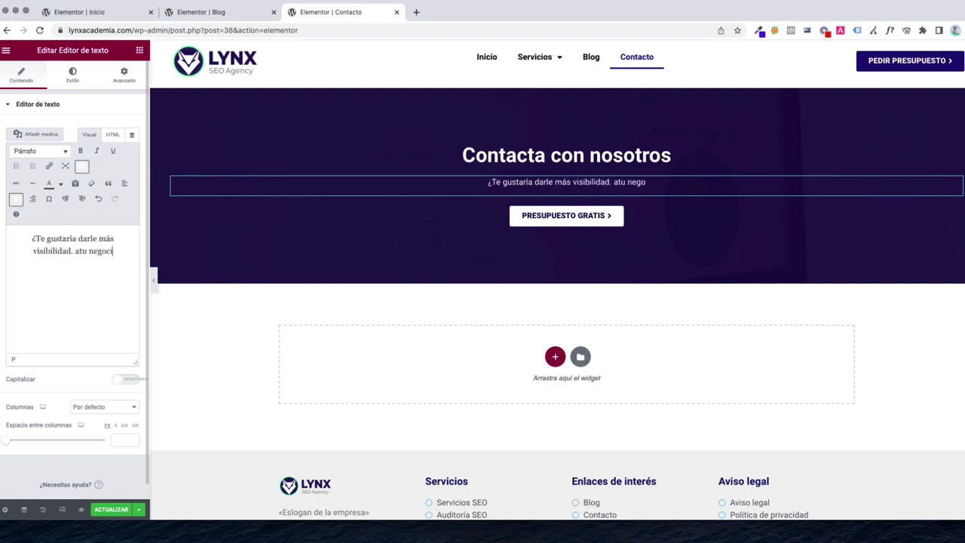
pyautogui.write('o?')
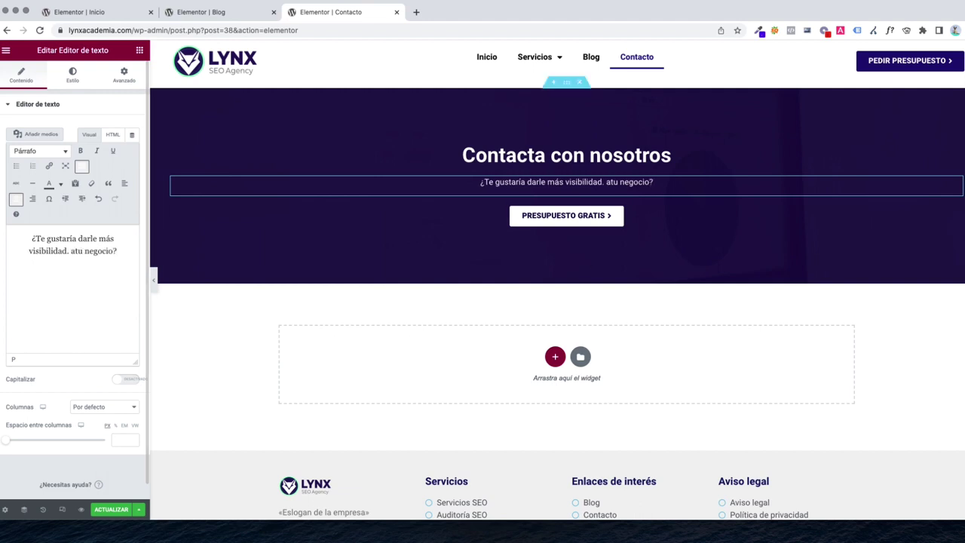
pyautogui.click(586, 219)
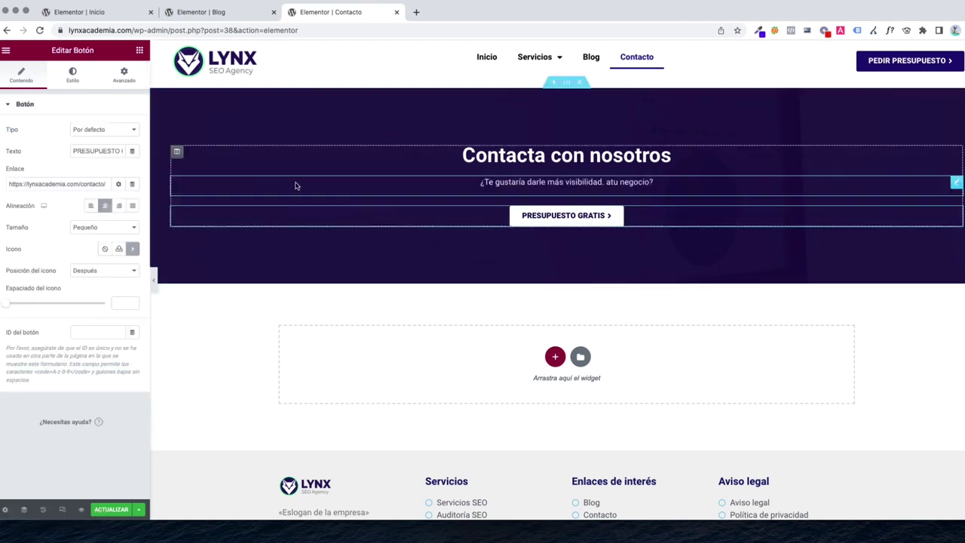
# Delete PRESUPUESTO GRATIS, insert the SECCIÓN CONTACTO template with No aplicar, and update
pyautogui.rightClick(585, 222)
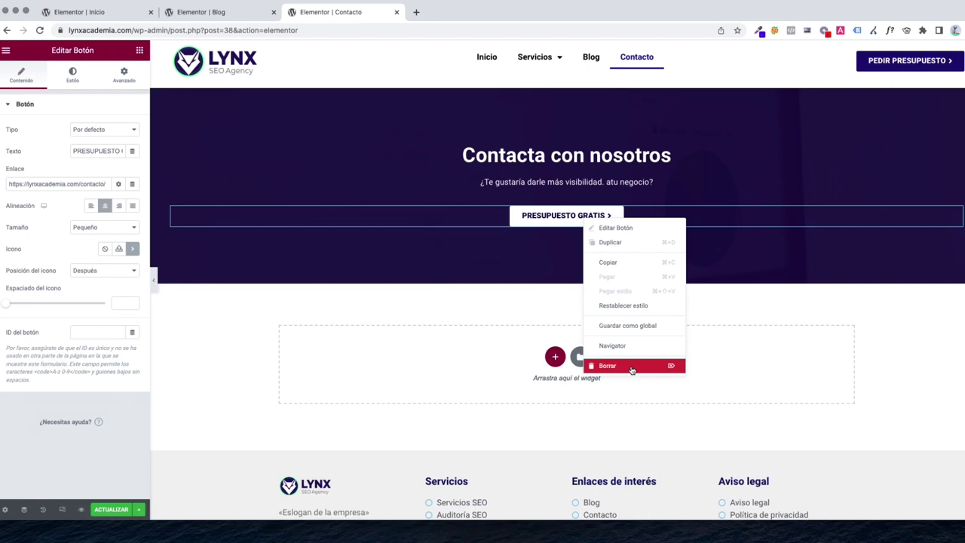
pyautogui.click(632, 367)
pyautogui.click(579, 356)
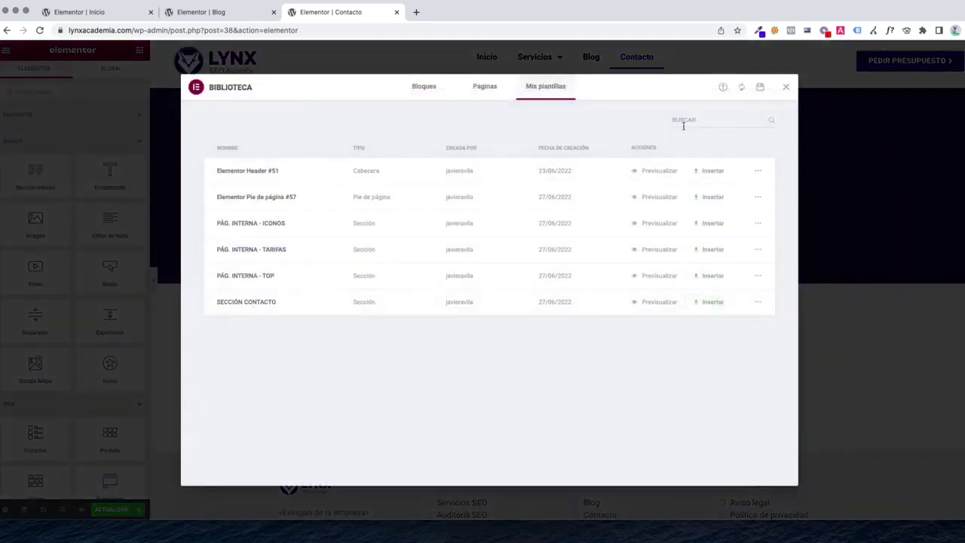
pyautogui.click(709, 303)
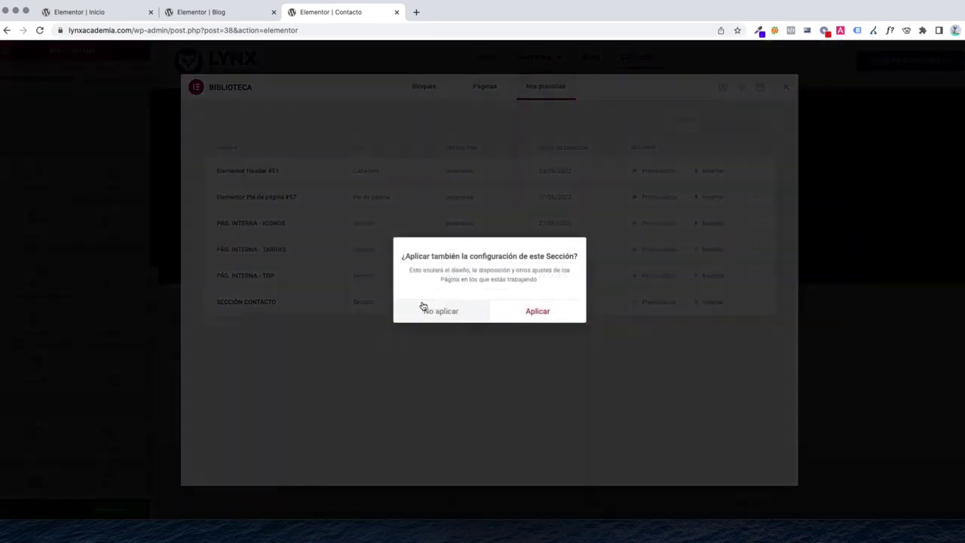
pyautogui.click(443, 312)
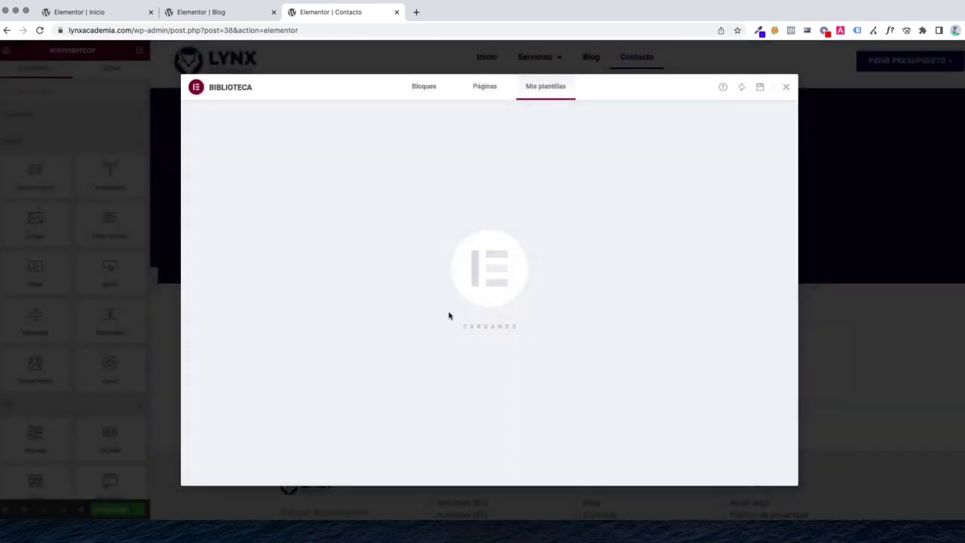
pyautogui.scroll(-4, 452, 317)
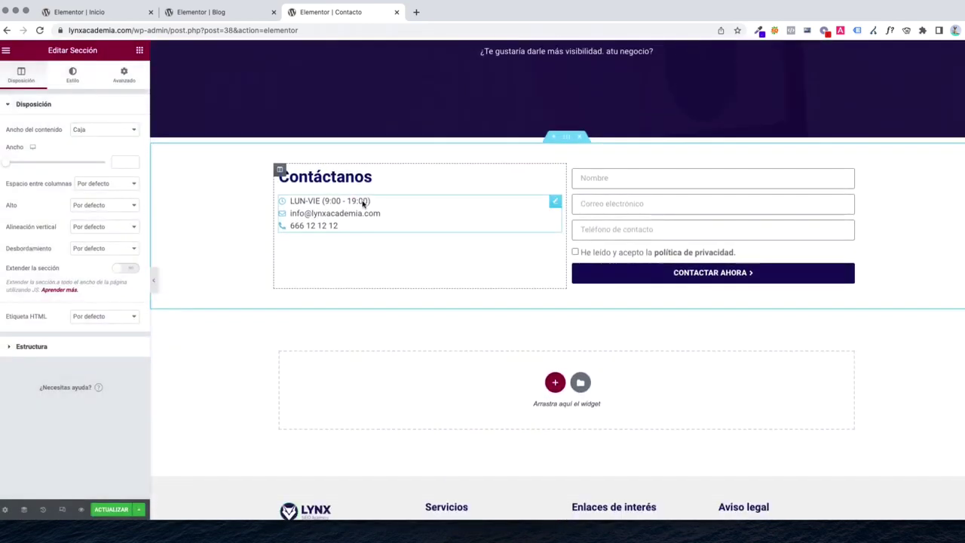
pyautogui.click(113, 511)
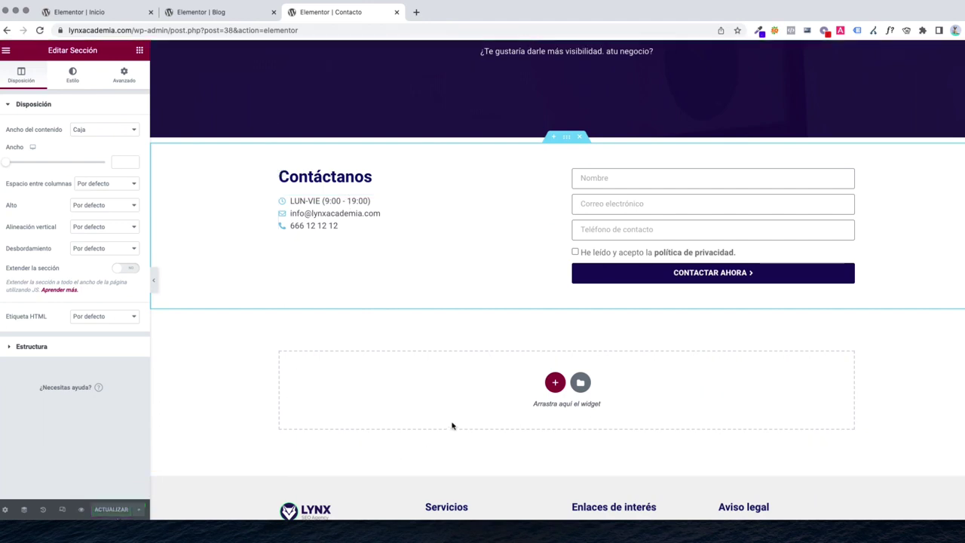
# View the published Contacto page on the live site
pyautogui.click(6, 51)
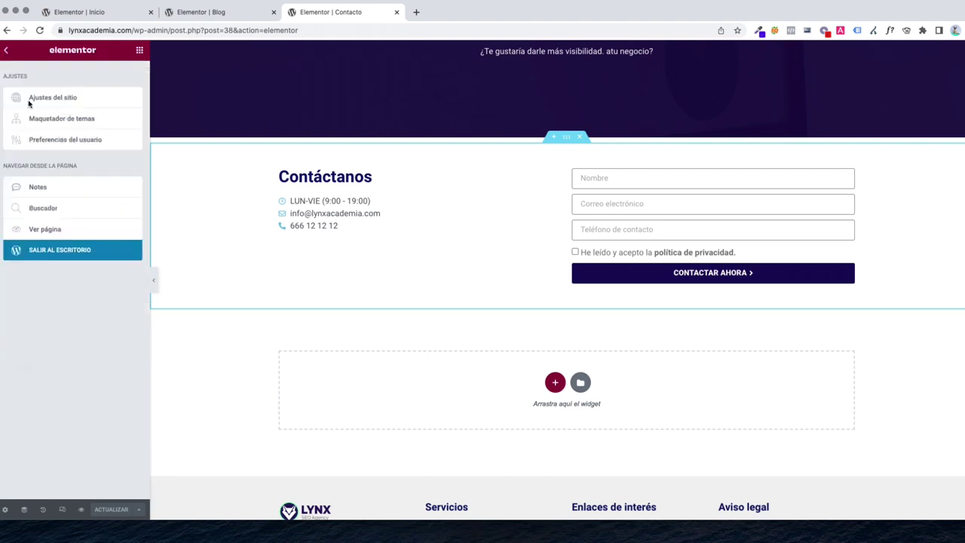
pyautogui.click(65, 232)
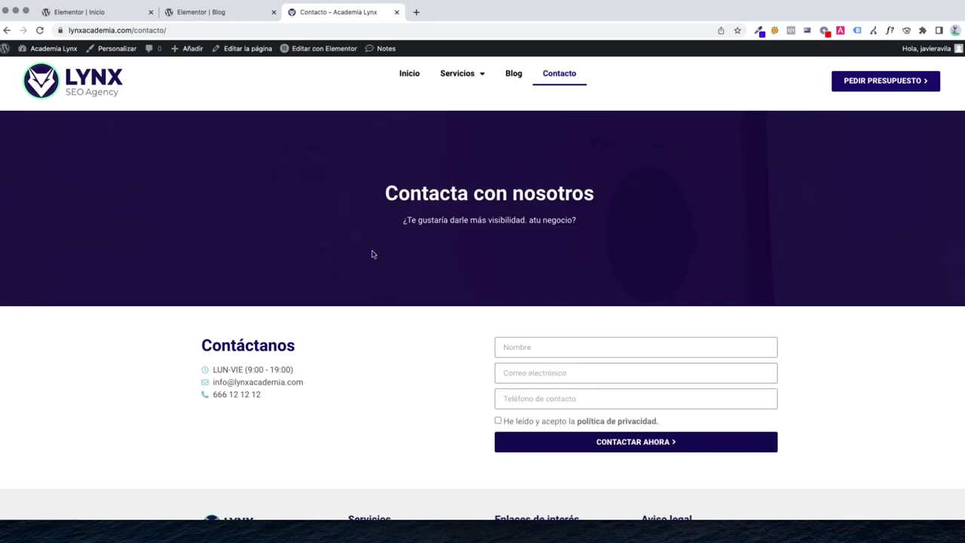
pyautogui.scroll(-3, 372, 254)
pyautogui.scroll(3, 377, 280)
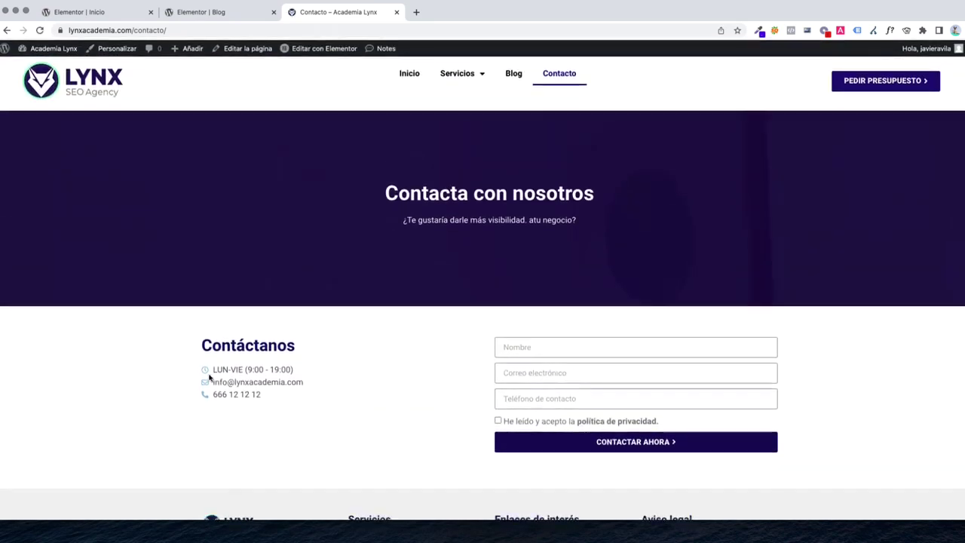
pyautogui.scroll(-1, 209, 377)
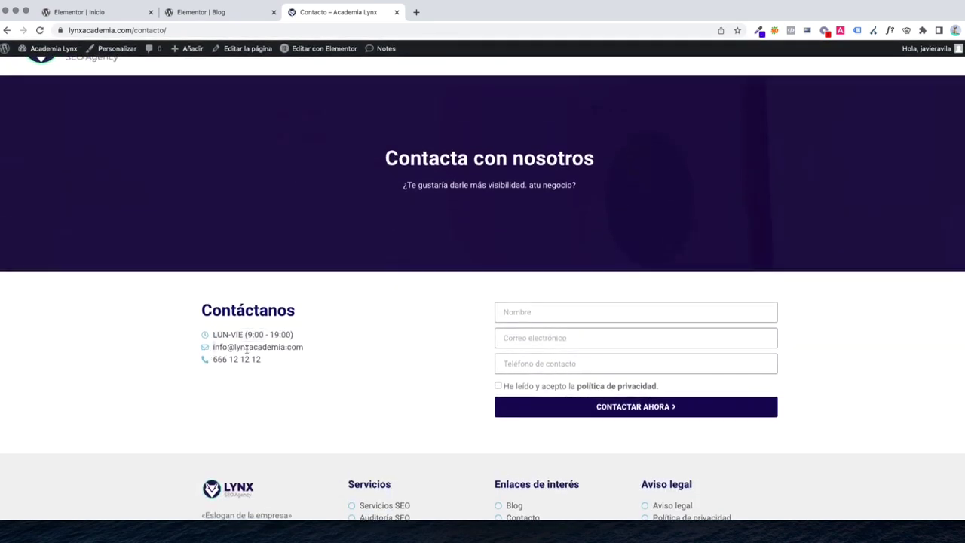
pyautogui.scroll(1, 330, 364)
pyautogui.scroll(-2, 506, 316)
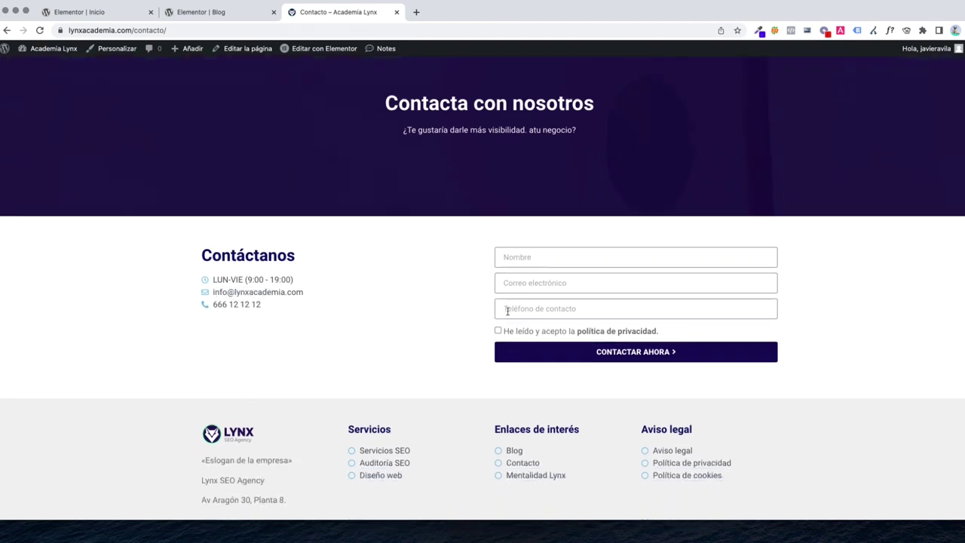
# Try the Nombre, Correo electrónico, Teléfono fields and privacy checkbox, then go home
pyautogui.click(516, 283)
pyautogui.click(515, 315)
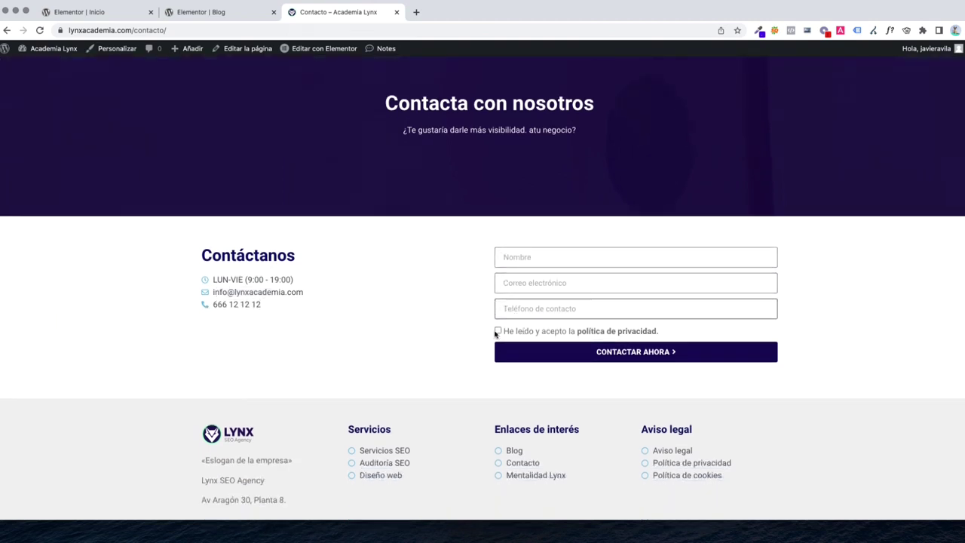
pyautogui.click(498, 331)
pyautogui.click(515, 258)
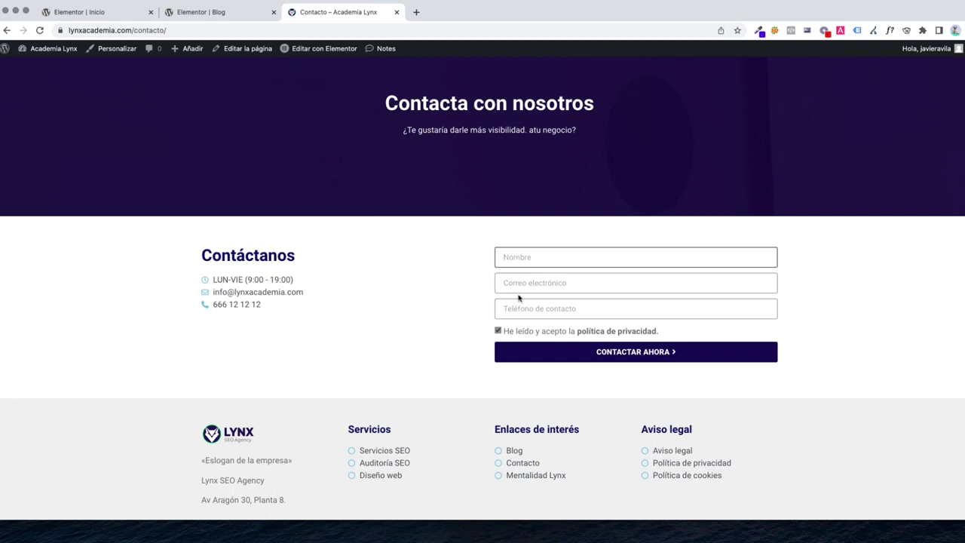
pyautogui.click(518, 287)
pyautogui.click(516, 309)
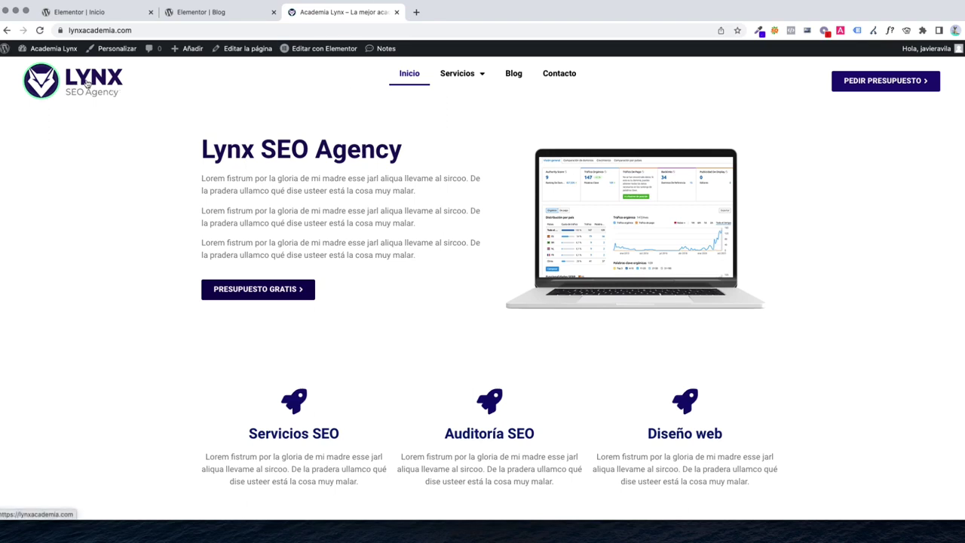
# Open the Posicionamiento SEO page from the Servicios menu
pyautogui.scroll(-15, 544, 294)
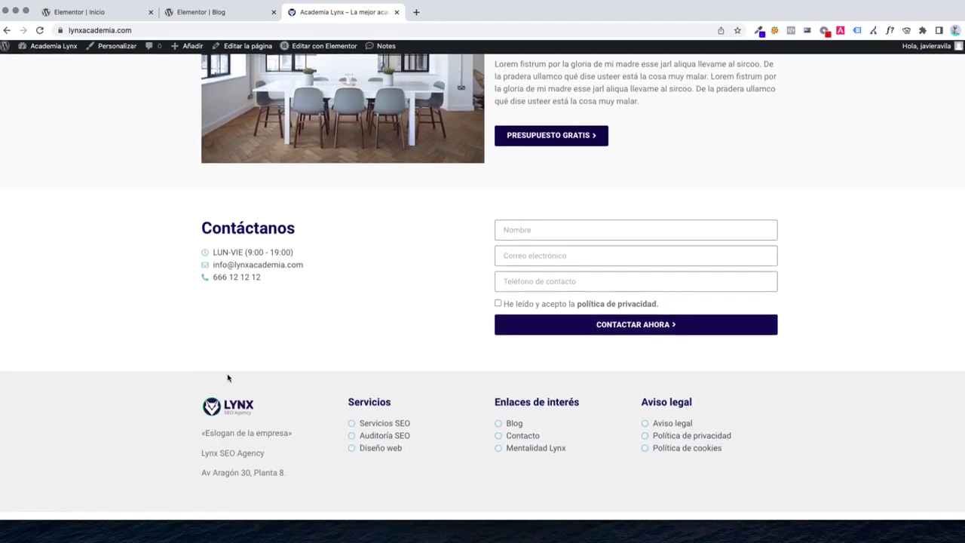
pyautogui.scroll(15, 627, 381)
pyautogui.scroll(-15, 362, 340)
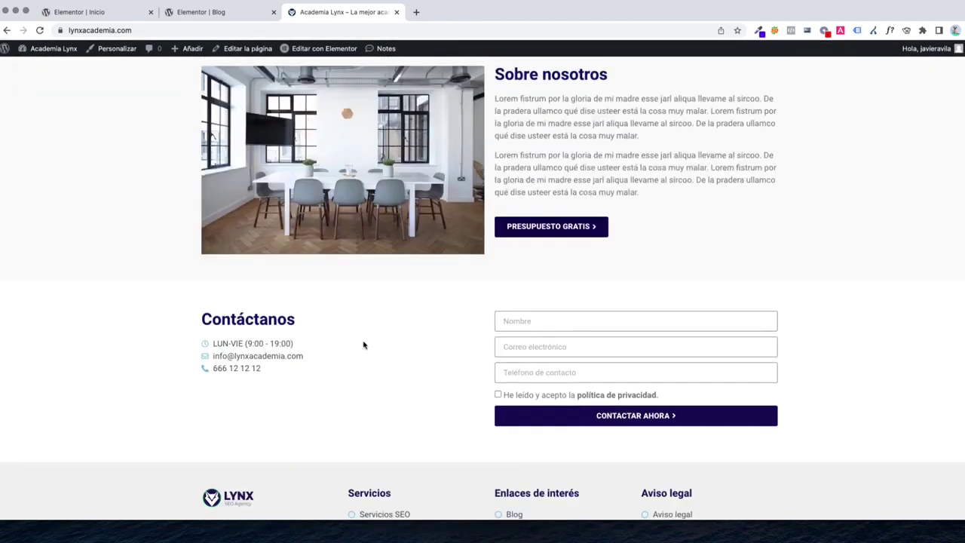
pyautogui.scroll(15, 445, 89)
pyautogui.moveTo(453, 83)
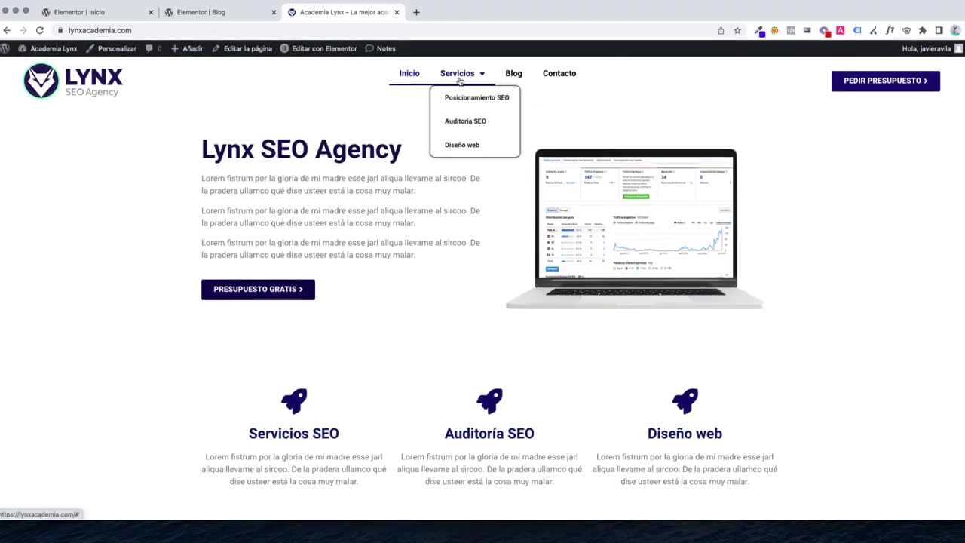
pyautogui.click(456, 156)
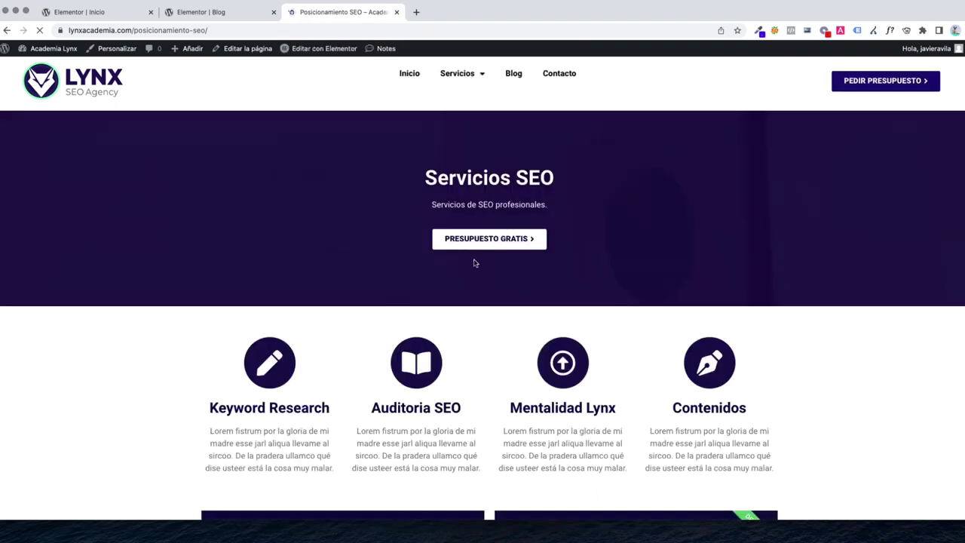
# Check the Auditoria SEO and Diseño web service pages
pyautogui.scroll(-15, 474, 260)
pyautogui.scroll(15, 470, 263)
pyautogui.moveTo(472, 144)
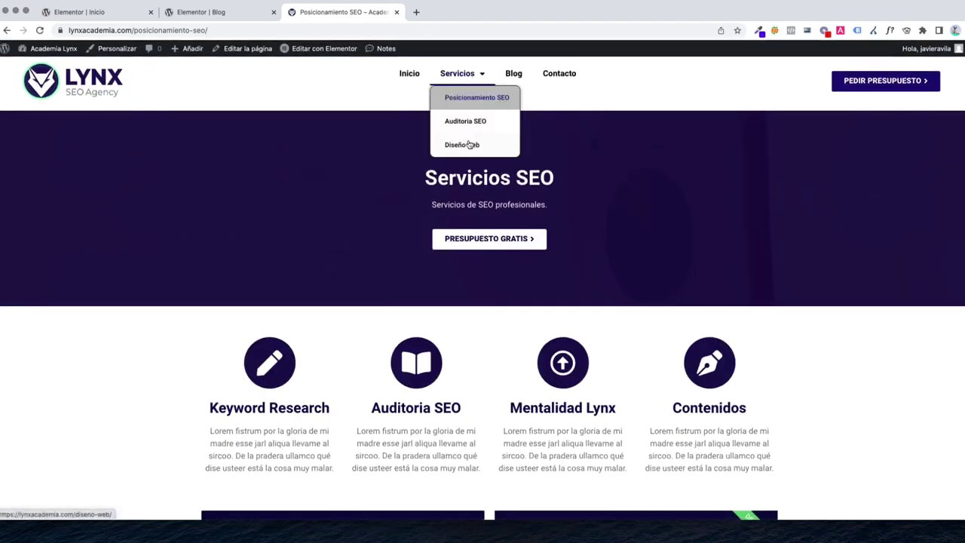
pyautogui.click(475, 122)
pyautogui.scroll(-15, 523, 312)
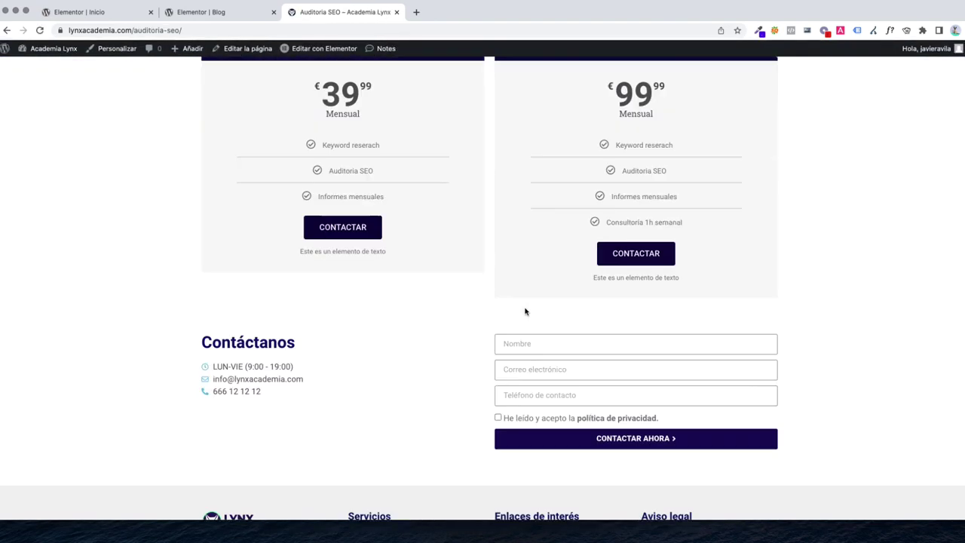
pyautogui.scroll(15, 524, 312)
pyautogui.moveTo(457, 76)
pyautogui.click(460, 146)
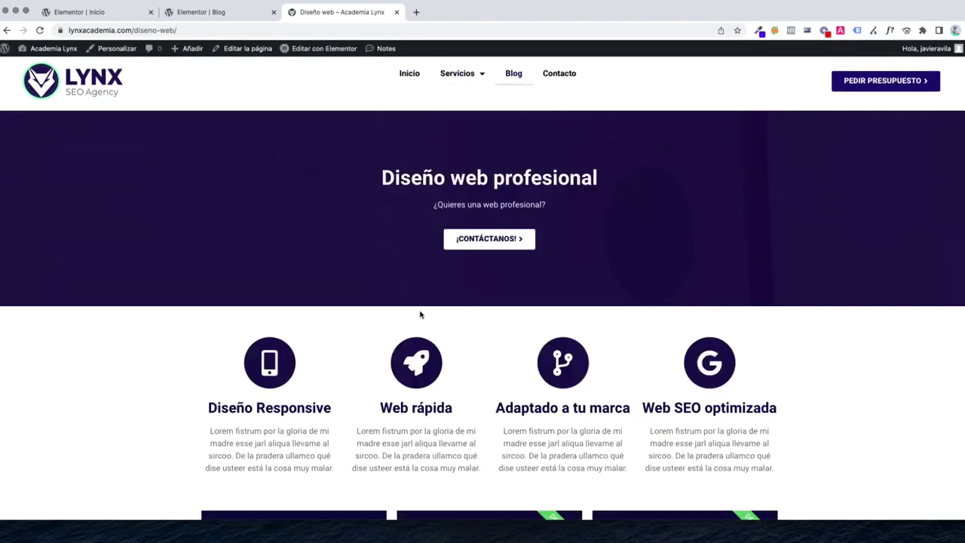
# Revisit the Blog and Contacto pages, then open the Artículo sobre seo post
pyautogui.scroll(-15, 422, 313)
pyautogui.scroll(15, 423, 312)
pyautogui.click(514, 74)
pyautogui.scroll(-3, 499, 246)
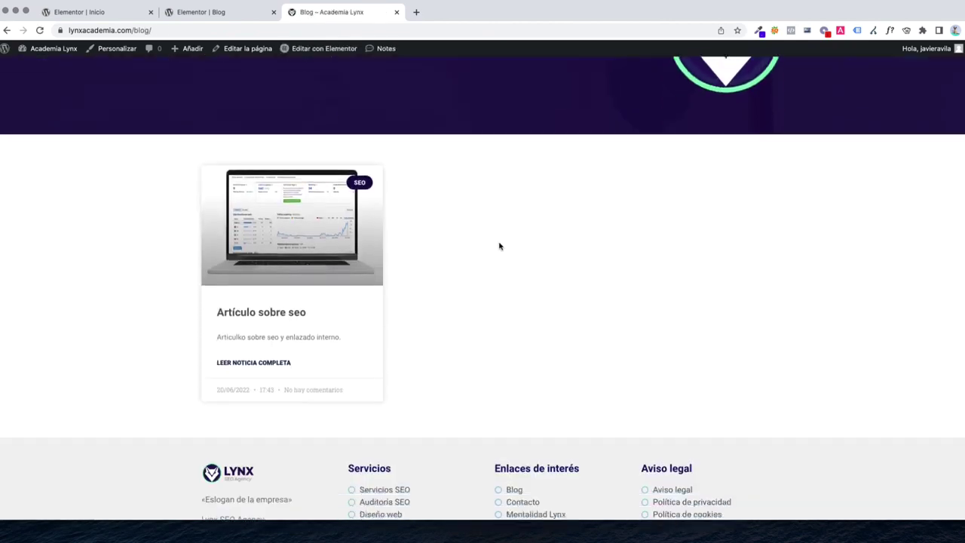
pyautogui.scroll(3, 499, 245)
pyautogui.click(558, 78)
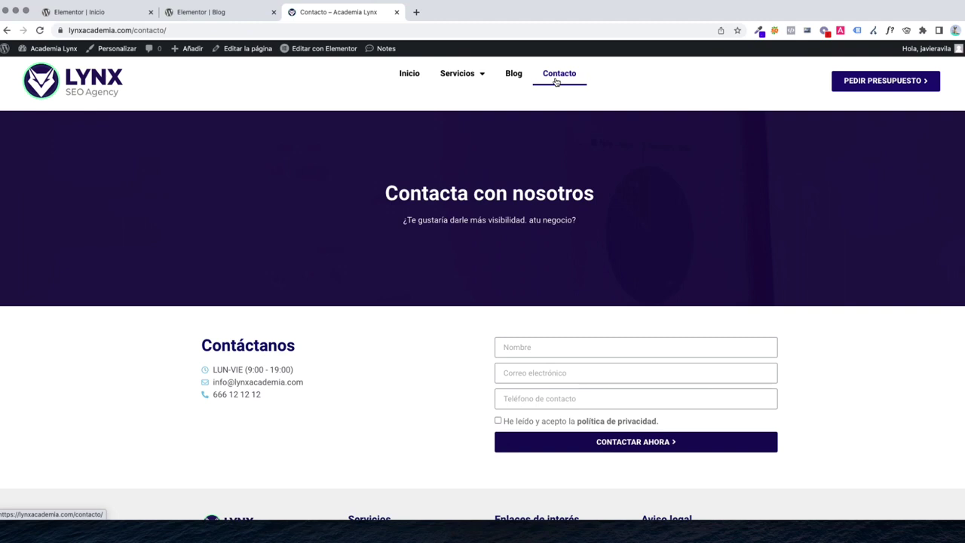
pyautogui.click(518, 74)
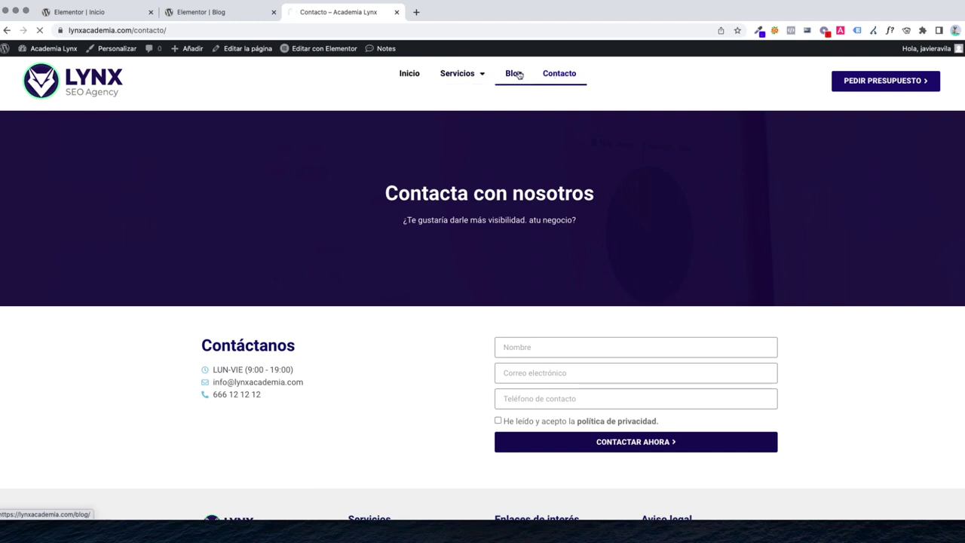
pyautogui.scroll(-2, 362, 302)
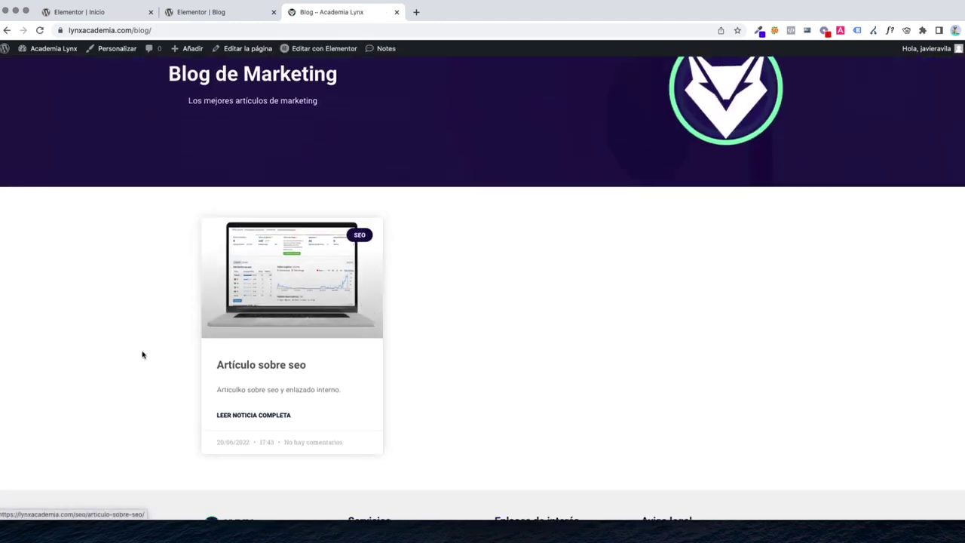
pyautogui.click(285, 298)
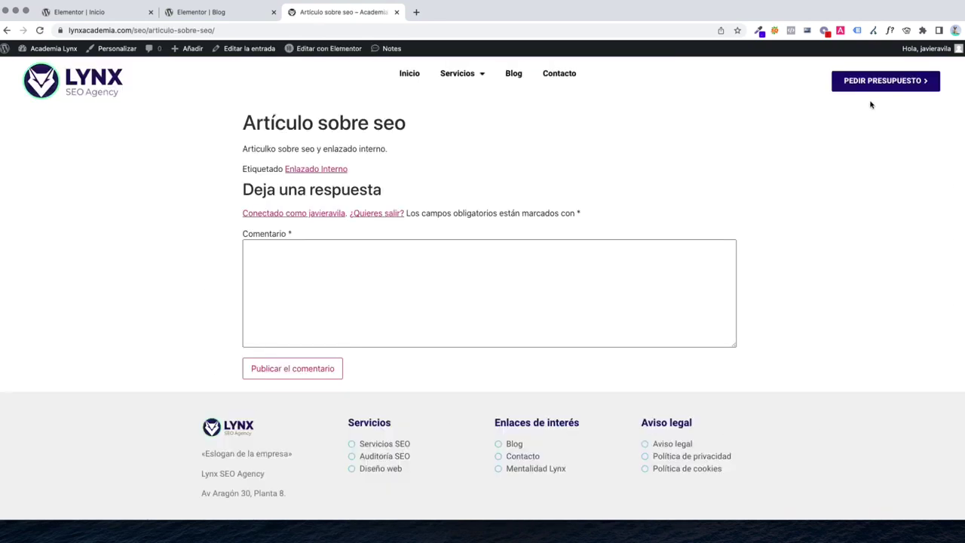
# Select the Artículo sobre seo post text and bring up the Academia Lynx link menu
pyautogui.moveTo(230, 114); pyautogui.dragTo(612, 329)
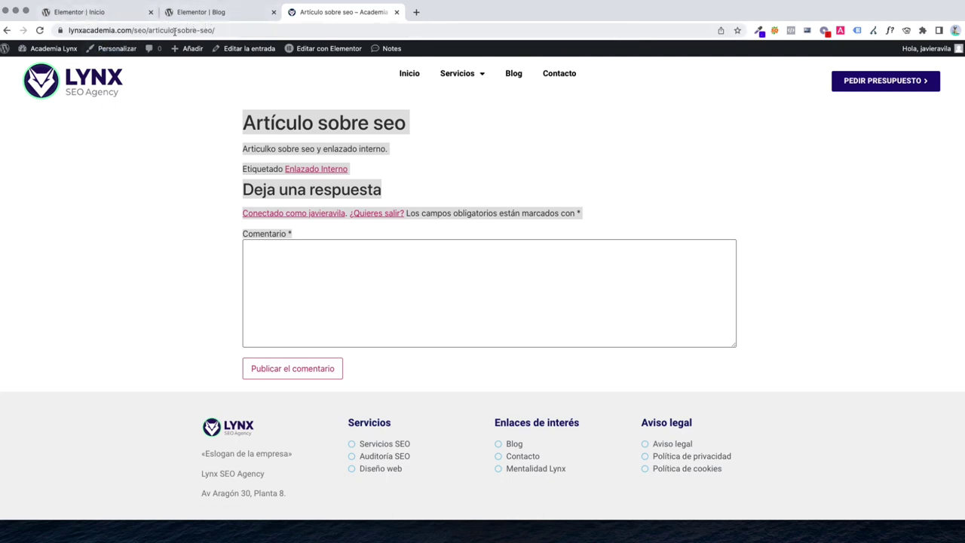
pyautogui.rightClick(47, 53)
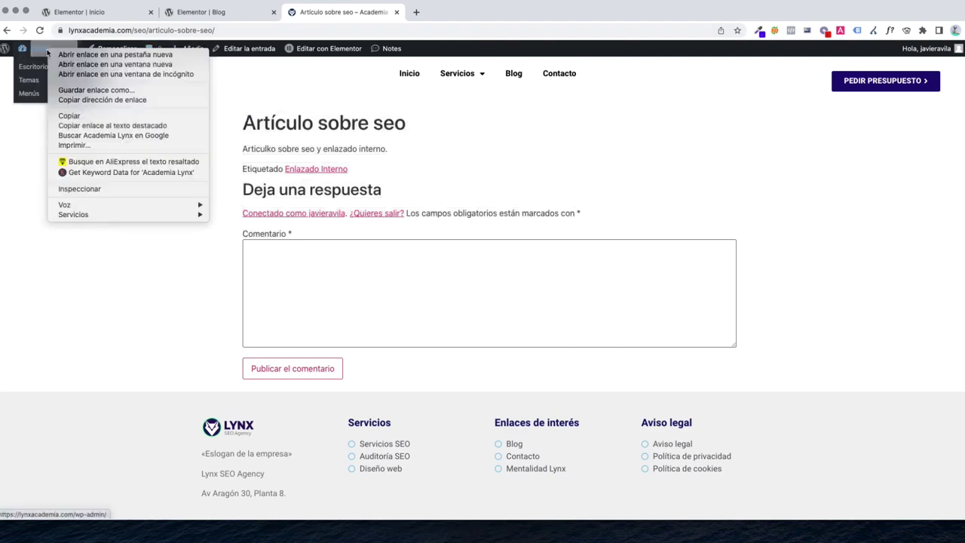
# Open the dashboard in a new tab, close the Elementor Inicio and Blog tabs, and reach Maquetador de temas
pyautogui.click(70, 58)
pyautogui.moveTo(468, 12); pyautogui.dragTo(301, 15)
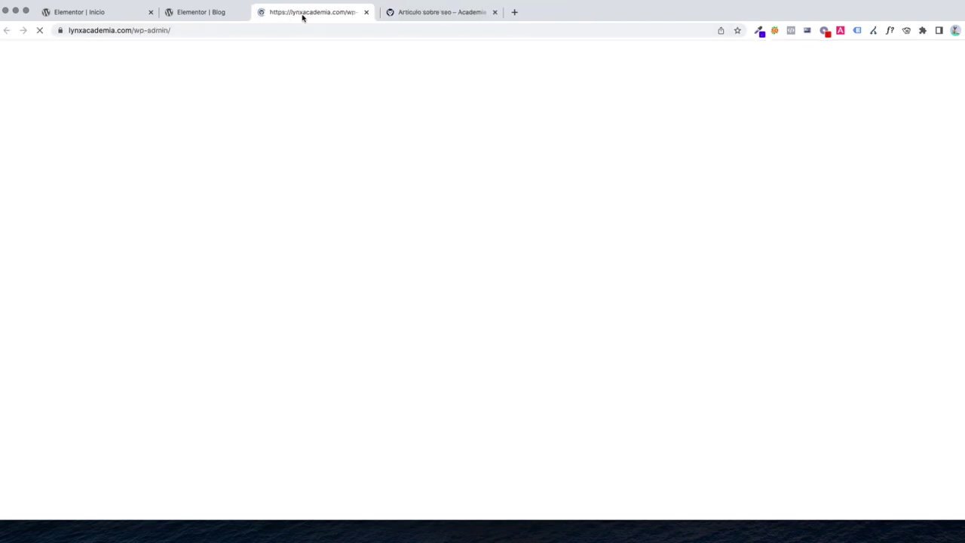
pyautogui.click(475, 15)
pyautogui.click(372, 15)
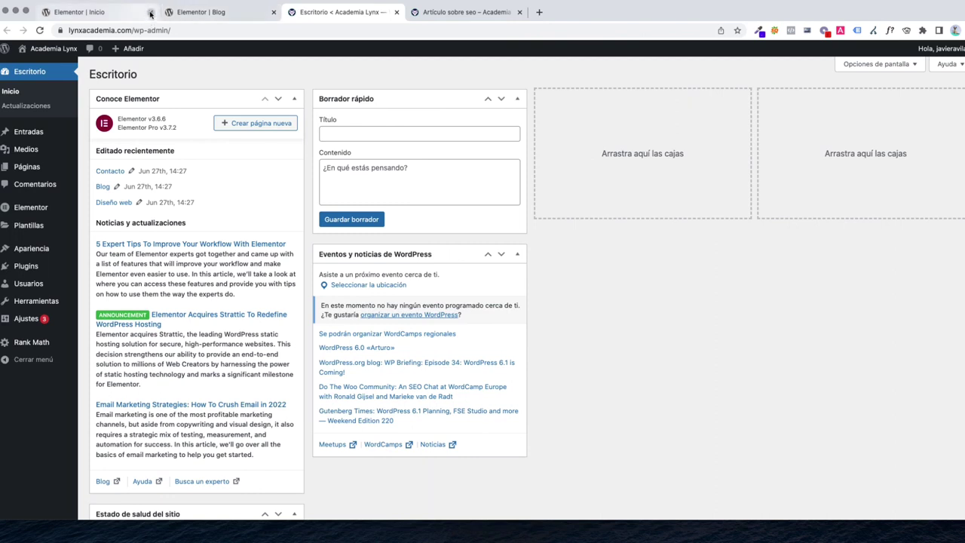
pyautogui.click(150, 12)
pyautogui.click(150, 12)
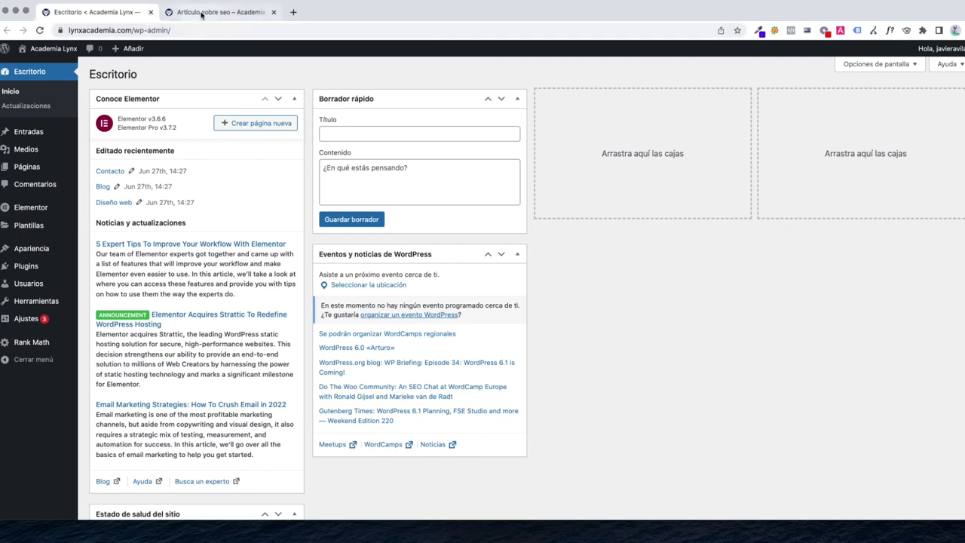
pyautogui.moveTo(46, 226)
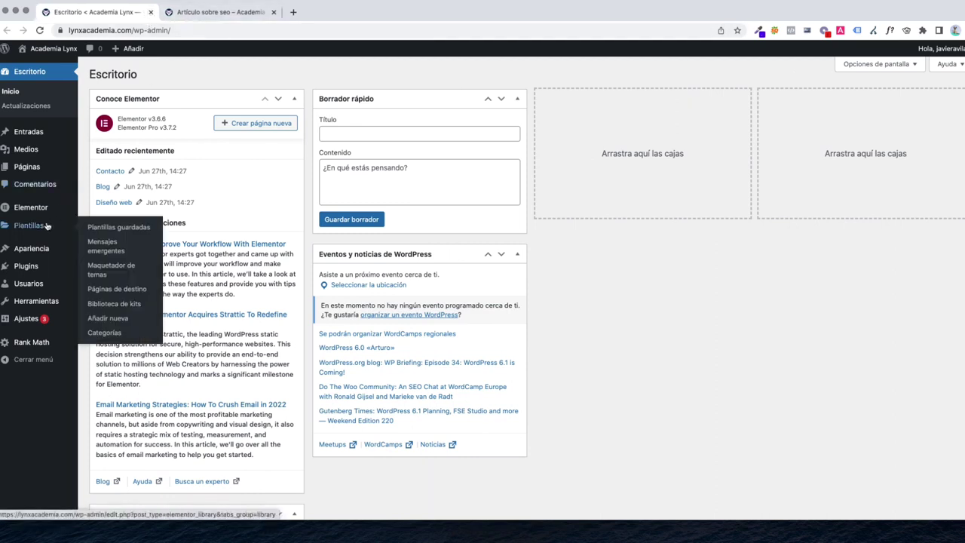
pyautogui.click(104, 273)
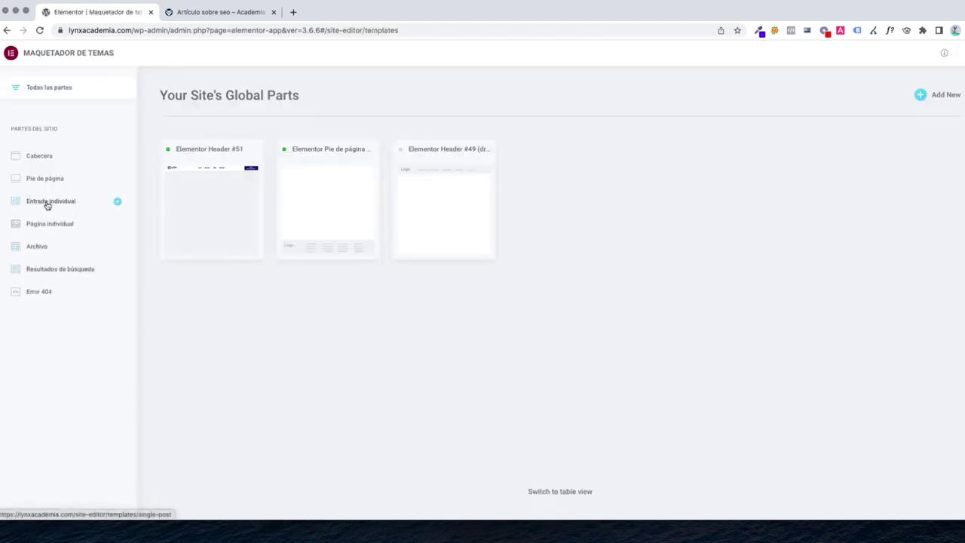
# Create a new single post template and insert the saved PÁG. INTERNA - TOP section from My Templates
pyautogui.click(117, 203)
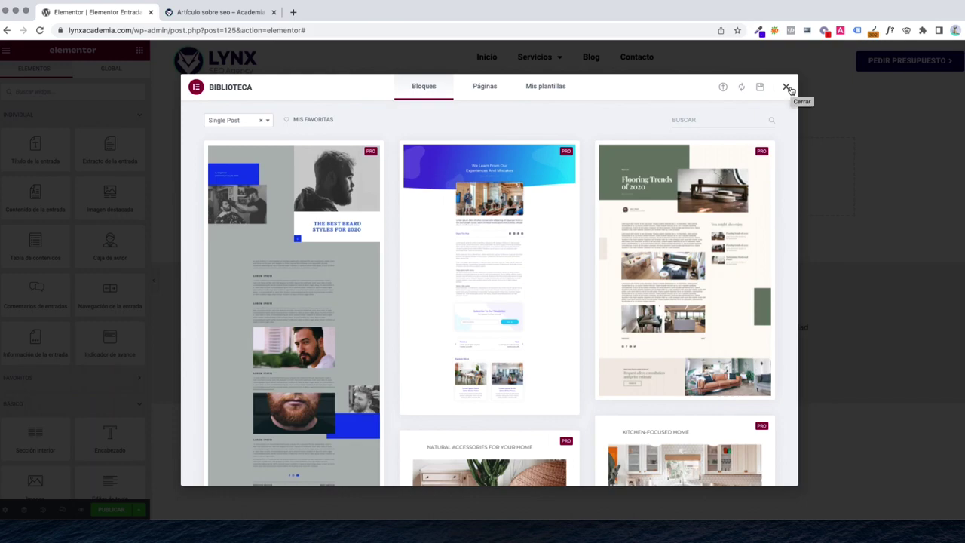
pyautogui.click(787, 87)
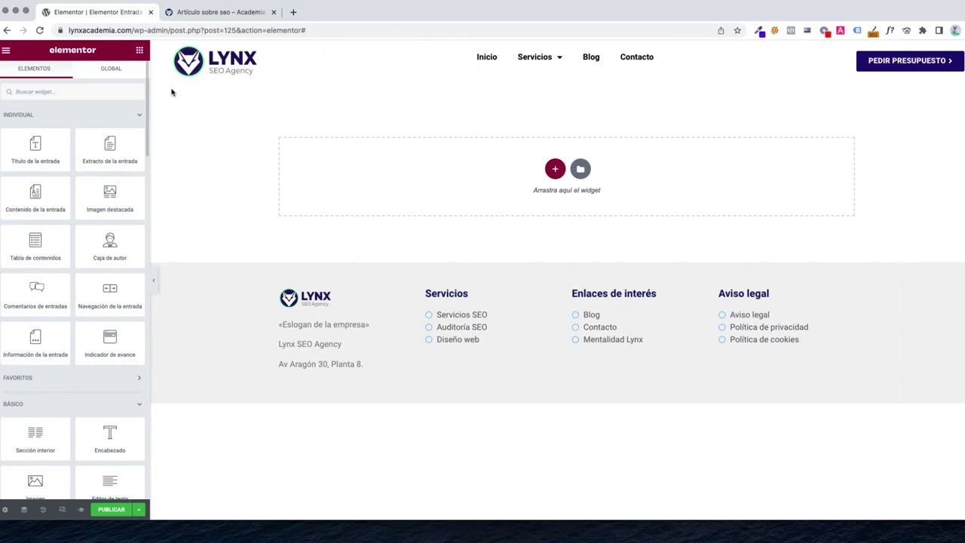
pyautogui.click(580, 168)
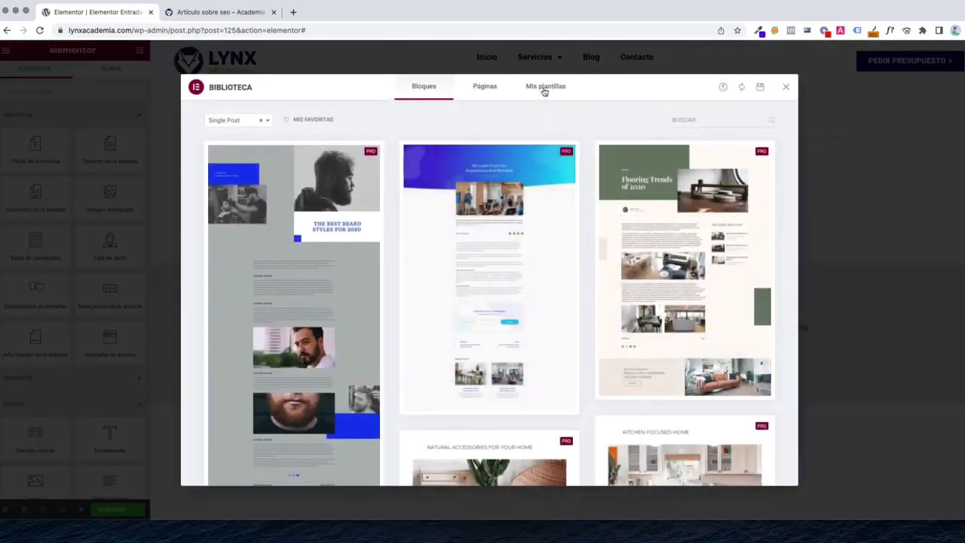
pyautogui.click(544, 87)
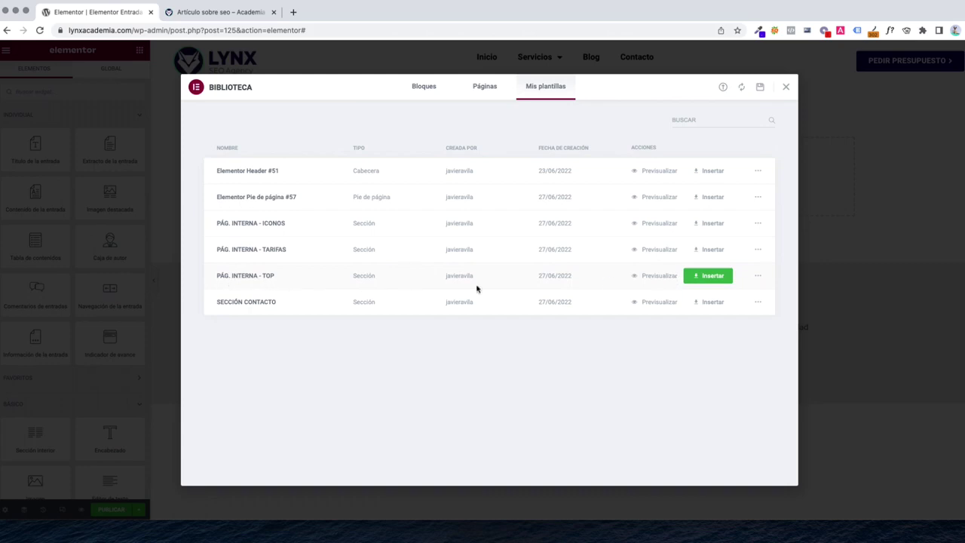
pyautogui.click(701, 276)
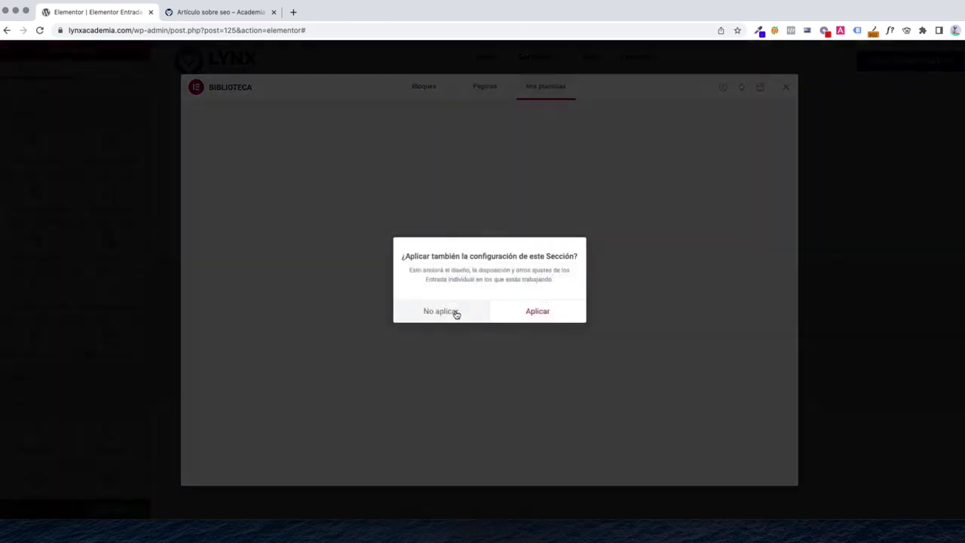
# Insert the section without its settings, then delete the Servicios SEO heading, PRESUPUESTO GRATIS button and subtitle
pyautogui.click(455, 313)
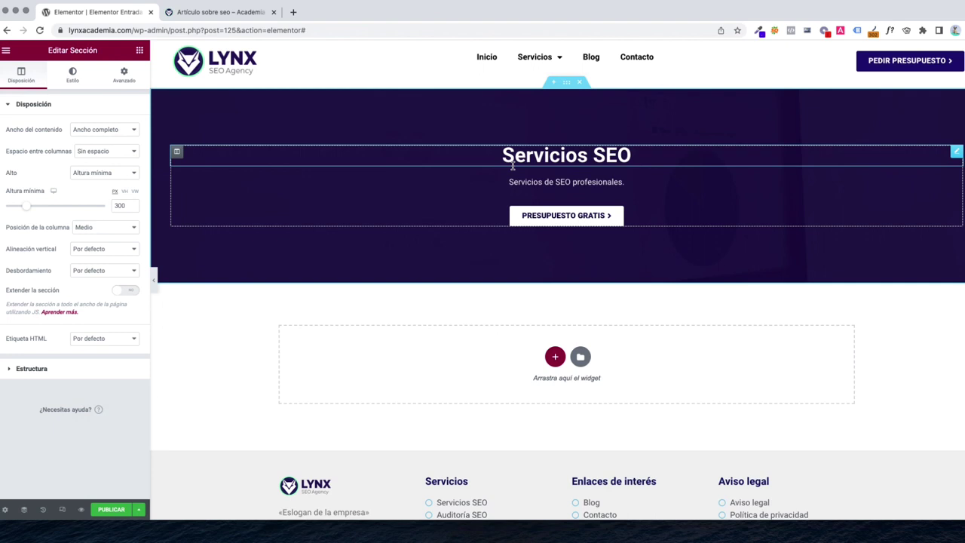
pyautogui.click(516, 158)
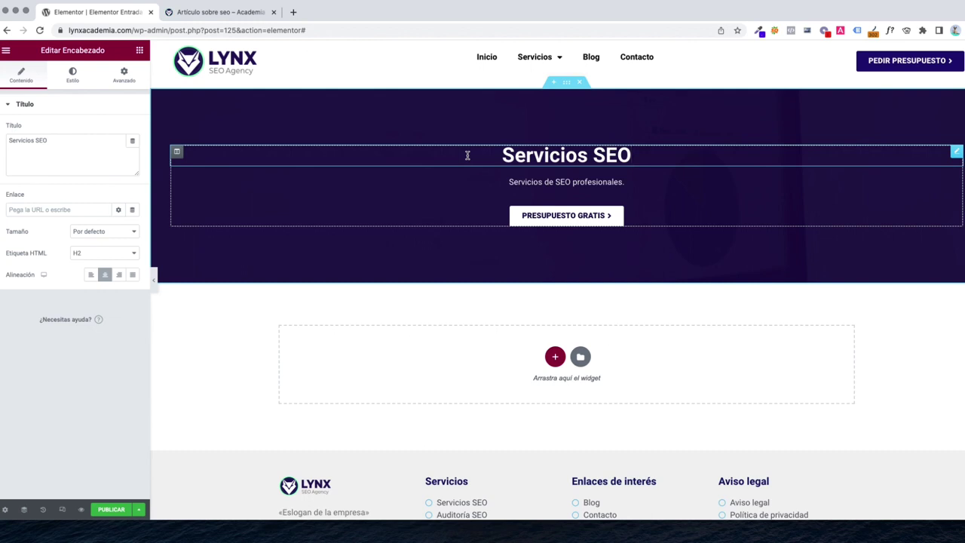
pyautogui.rightClick(540, 153)
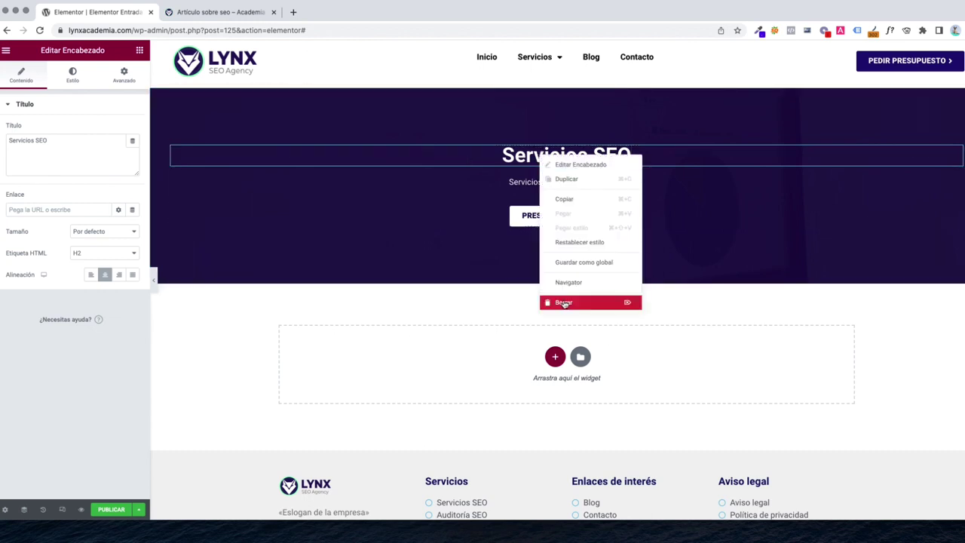
pyautogui.click(565, 301)
pyautogui.rightClick(557, 195)
pyautogui.click(581, 341)
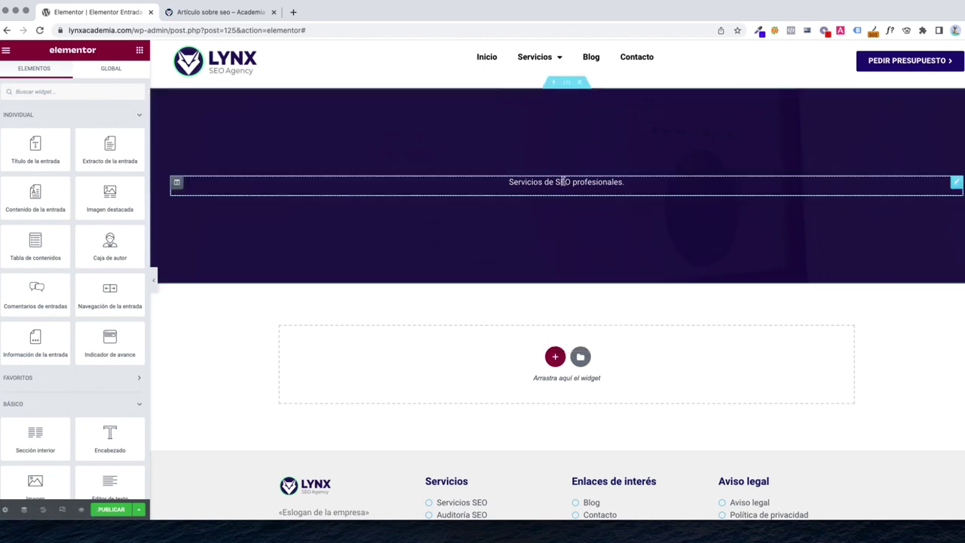
pyautogui.rightClick(562, 183)
pyautogui.click(587, 329)
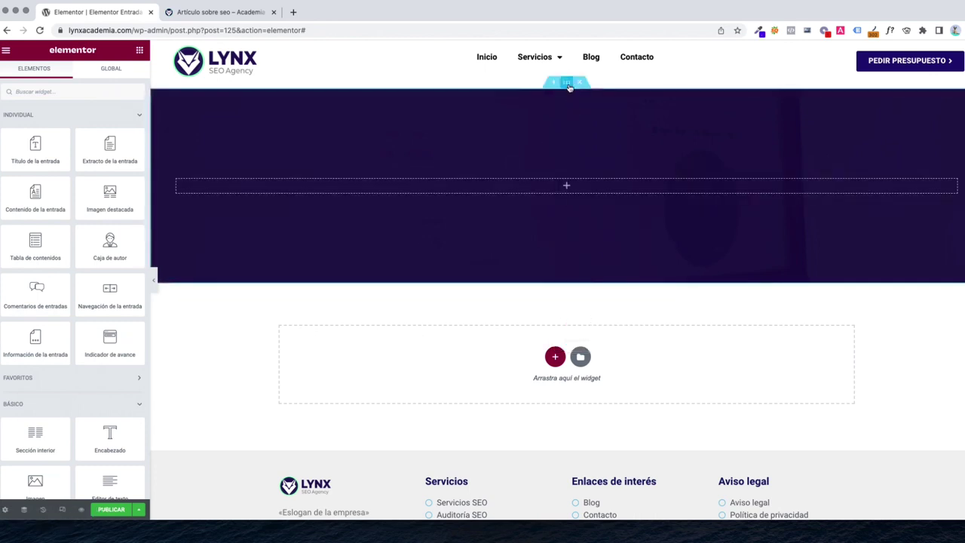
# Remove the faint background overlay image from the banner section
pyautogui.click(568, 85)
pyautogui.click(72, 76)
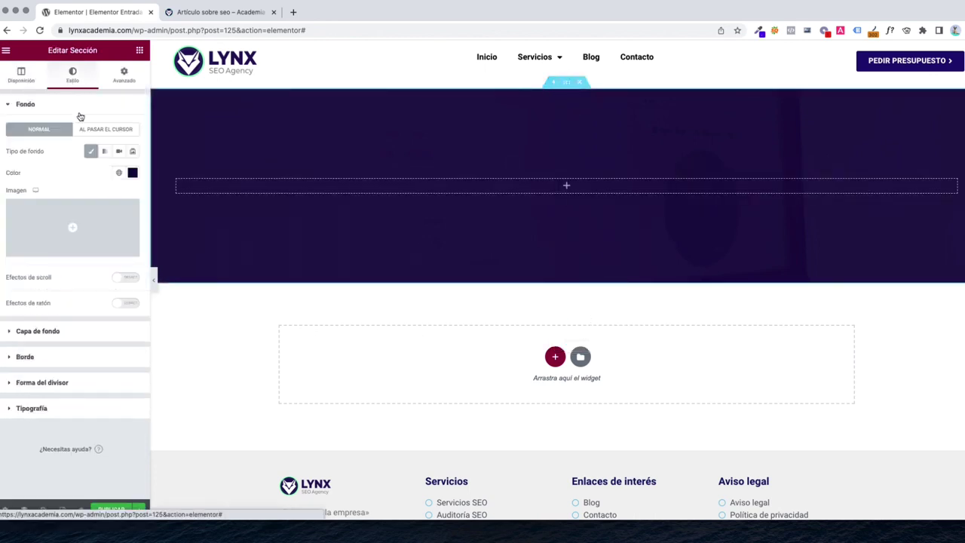
pyautogui.click(48, 336)
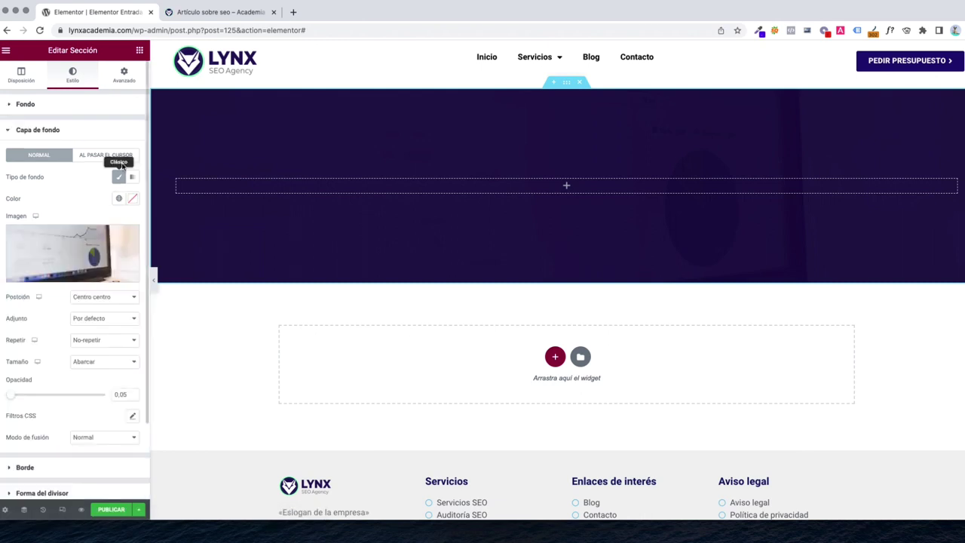
pyautogui.click(132, 276)
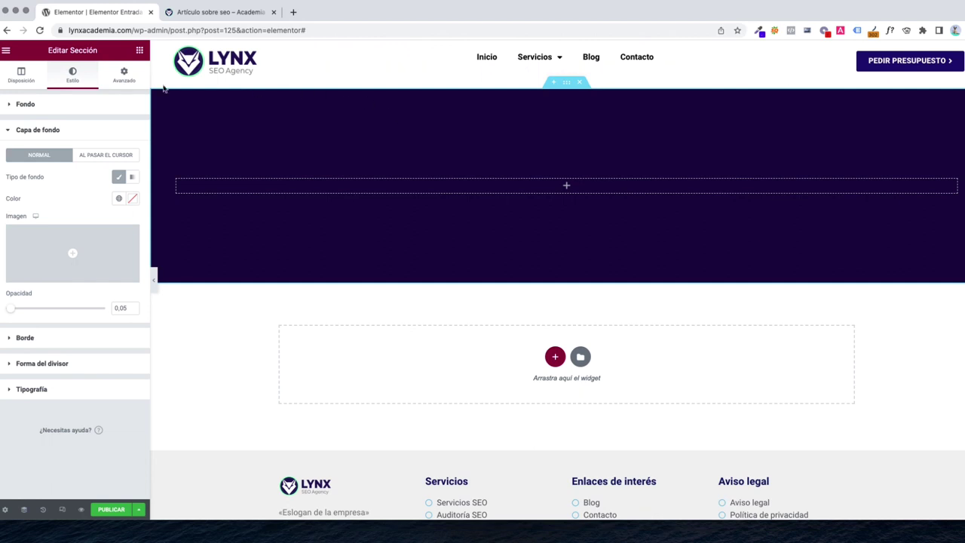
# Drag the Post Title widget into the dark banner so it shows 'Artículo sobre seo' as H1
pyautogui.click(140, 52)
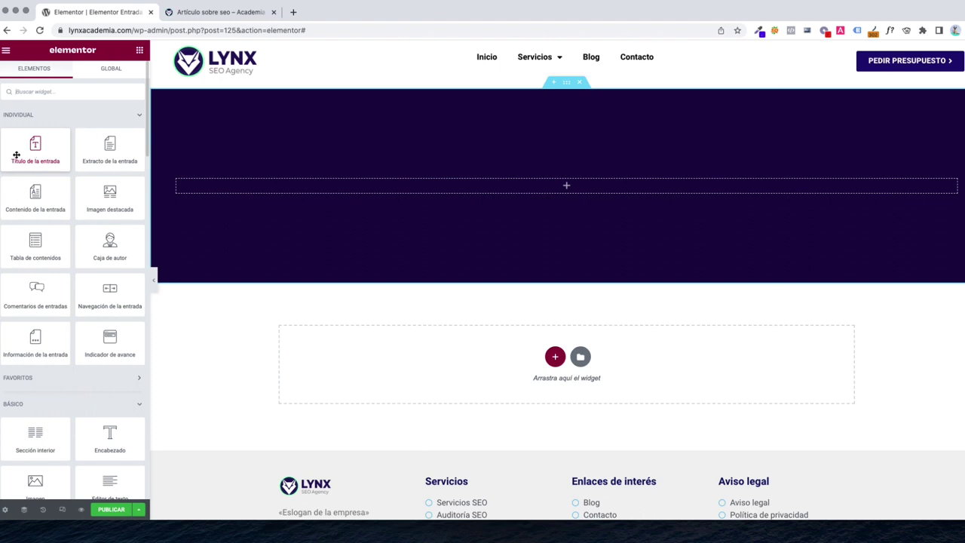
pyautogui.moveTo(20, 155); pyautogui.dragTo(527, 189)
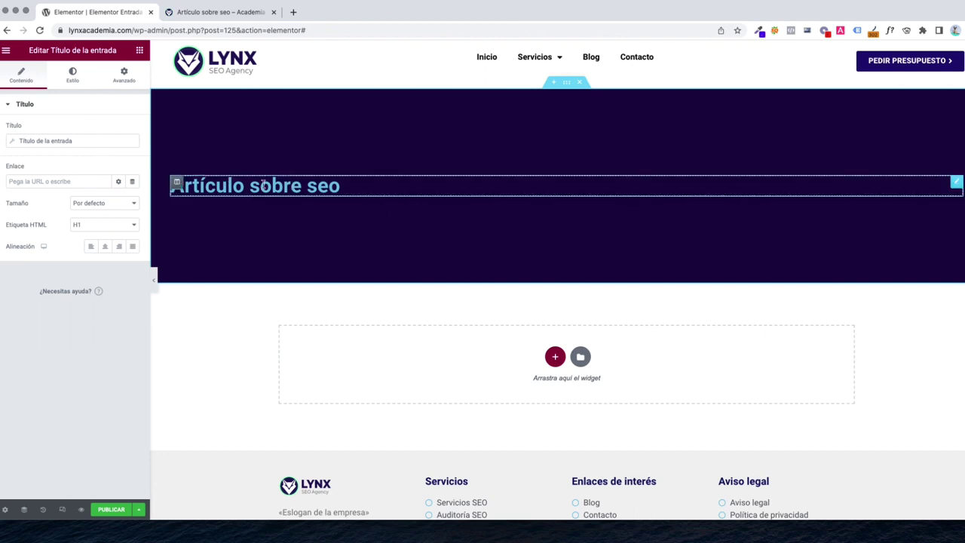
# Set the post title's text colour to white (#FFFFFF)
pyautogui.click(72, 77)
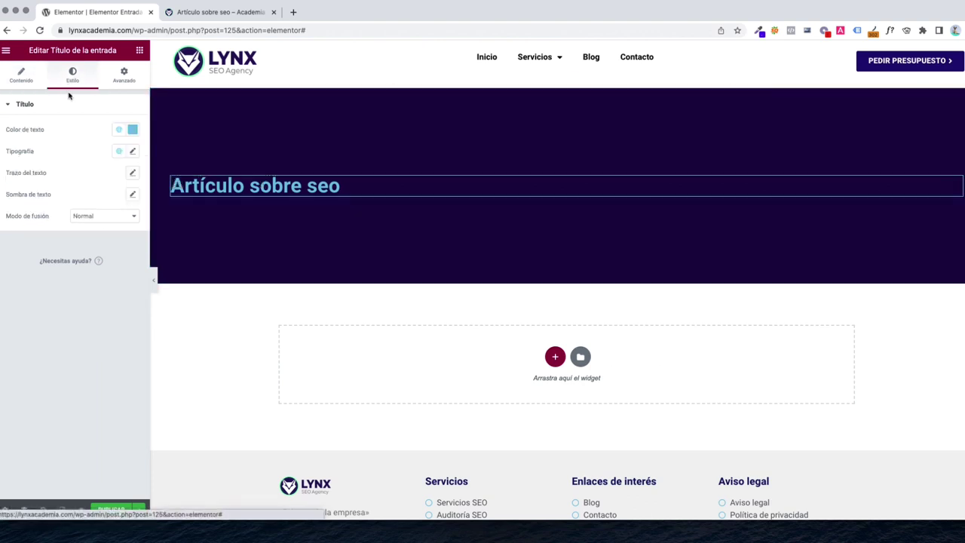
pyautogui.click(133, 133)
pyautogui.write('#FFFFFF')
pyautogui.click(32, 135)
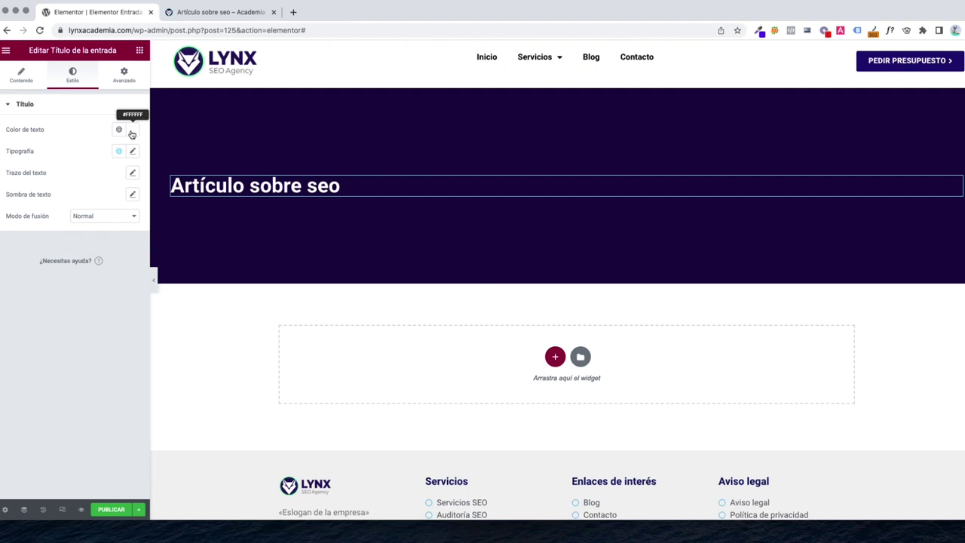
pyautogui.click(132, 134)
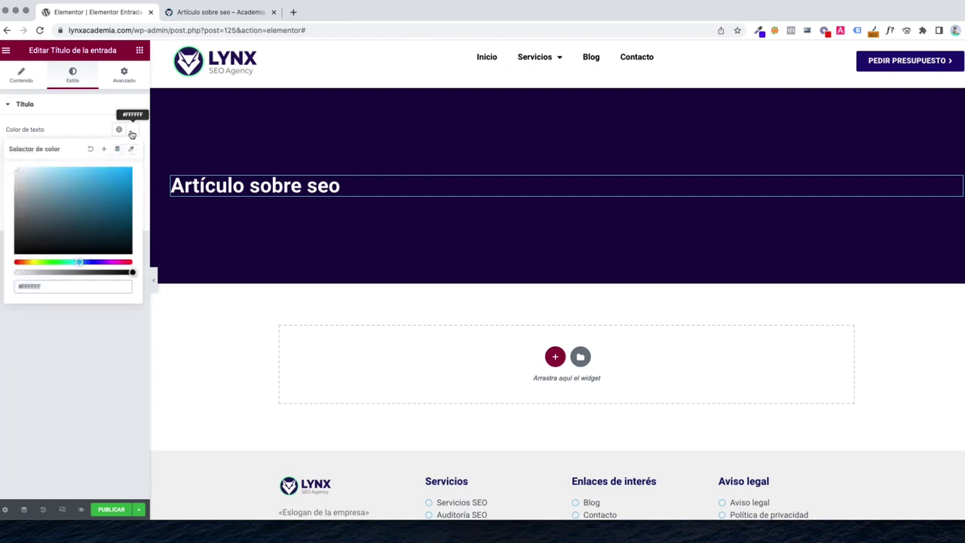
pyautogui.click(80, 136)
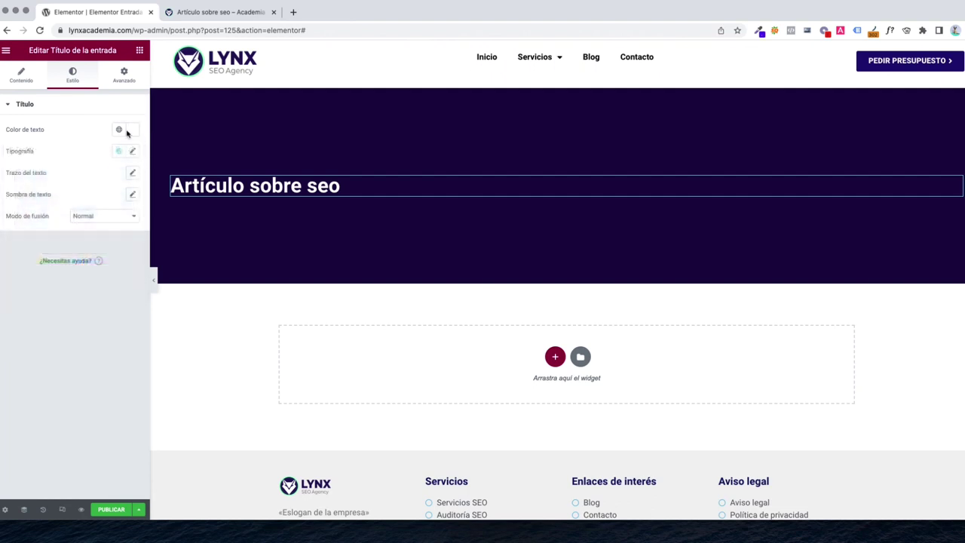
pyautogui.click(134, 133)
pyautogui.click(68, 134)
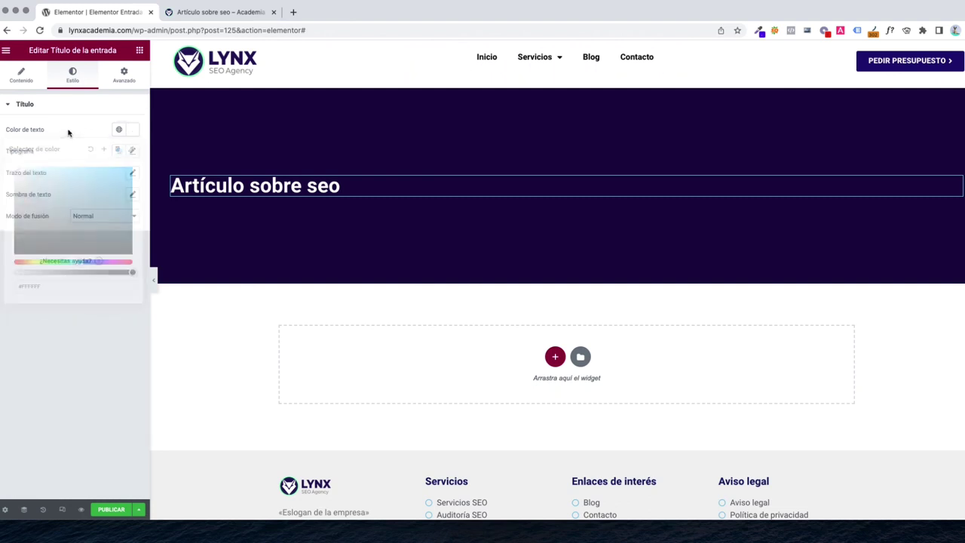
# Set the title typography to 52 px, weight 900, with default (normal) capitalisation
pyautogui.click(133, 152)
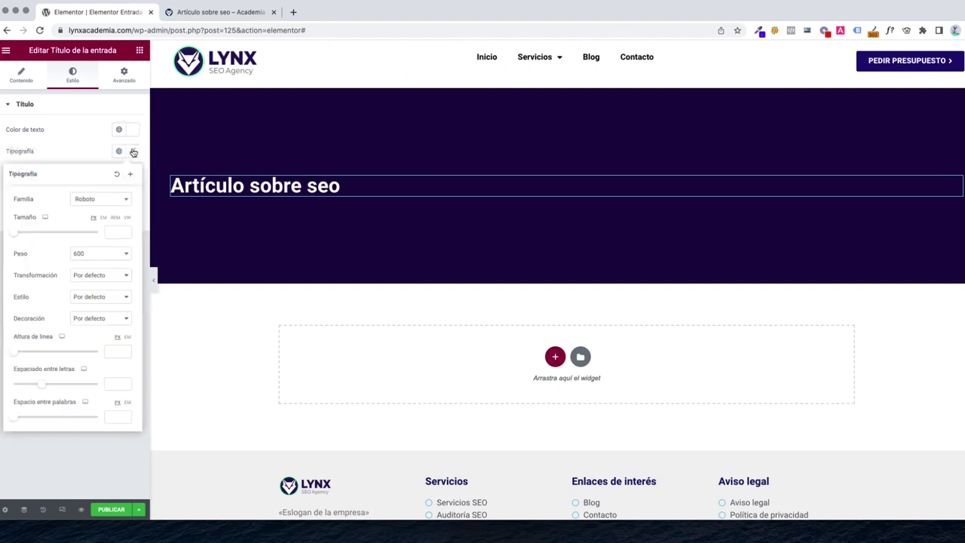
pyautogui.moveTo(15, 234); pyautogui.dragTo(36, 236)
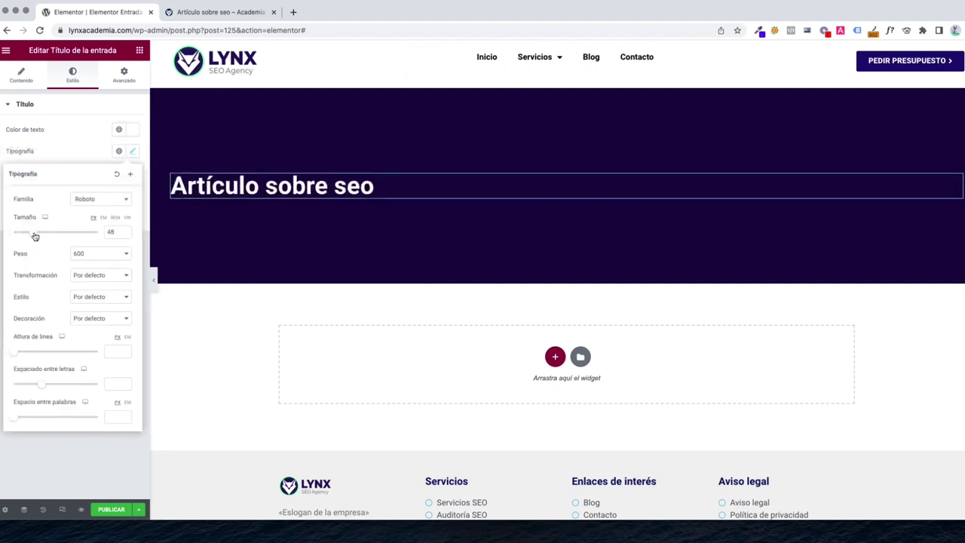
pyautogui.click(105, 259)
pyautogui.click(89, 281)
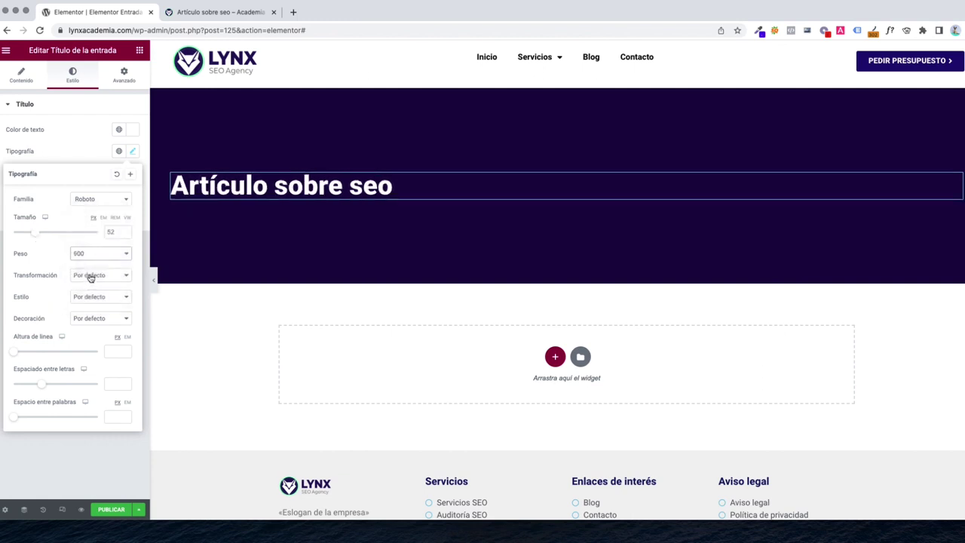
pyautogui.click(91, 276)
pyautogui.click(90, 283)
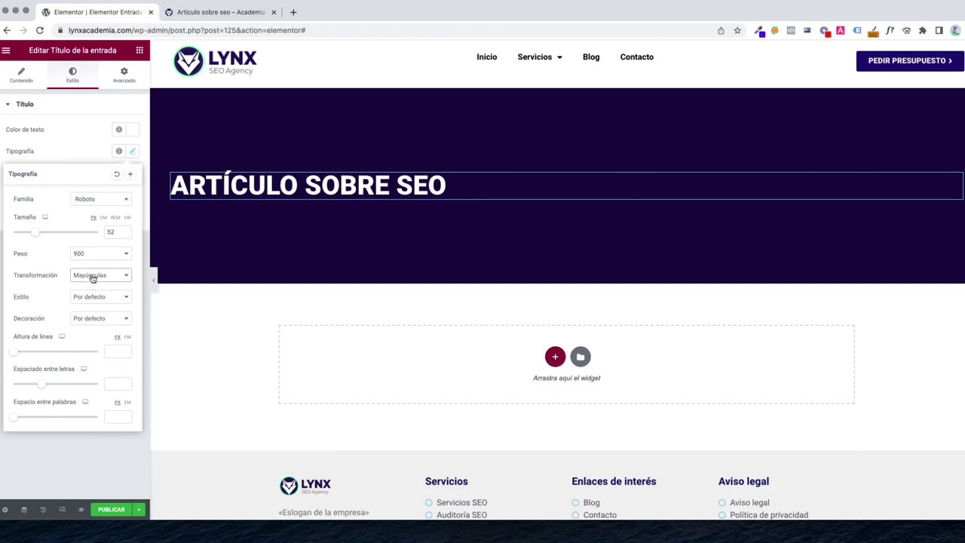
pyautogui.click(93, 276)
pyautogui.click(102, 283)
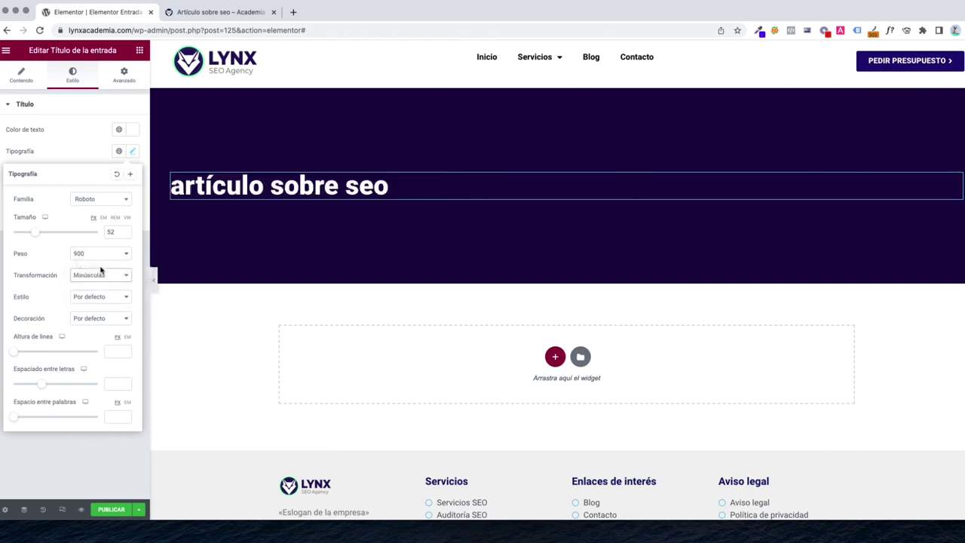
pyautogui.click(100, 273)
pyautogui.click(101, 258)
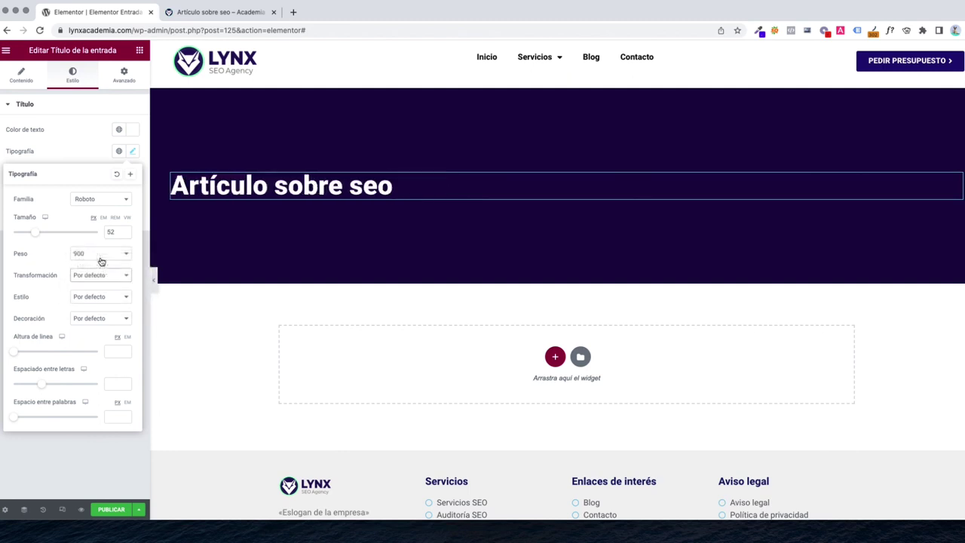
# Keep the title's font style at default and give it an underline decoration
pyautogui.click(91, 298)
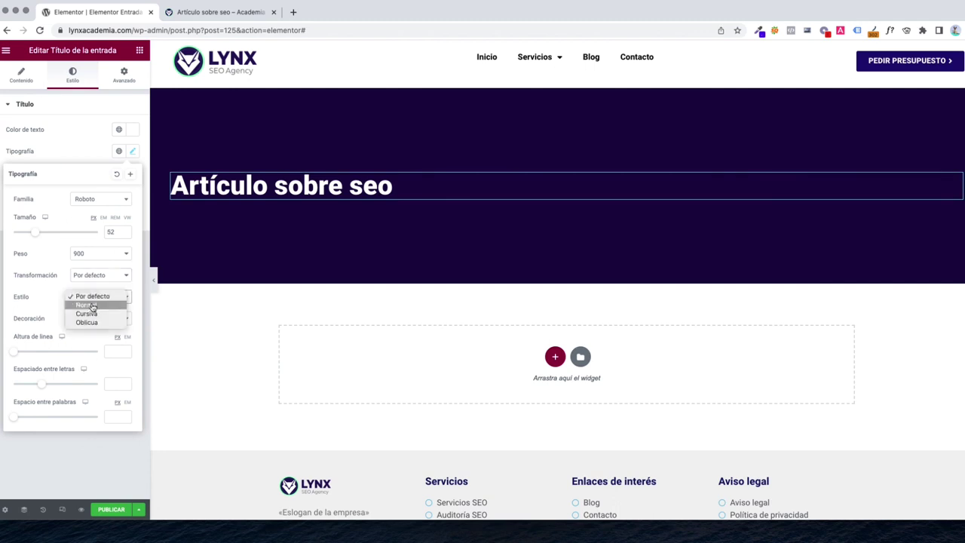
pyautogui.click(94, 313)
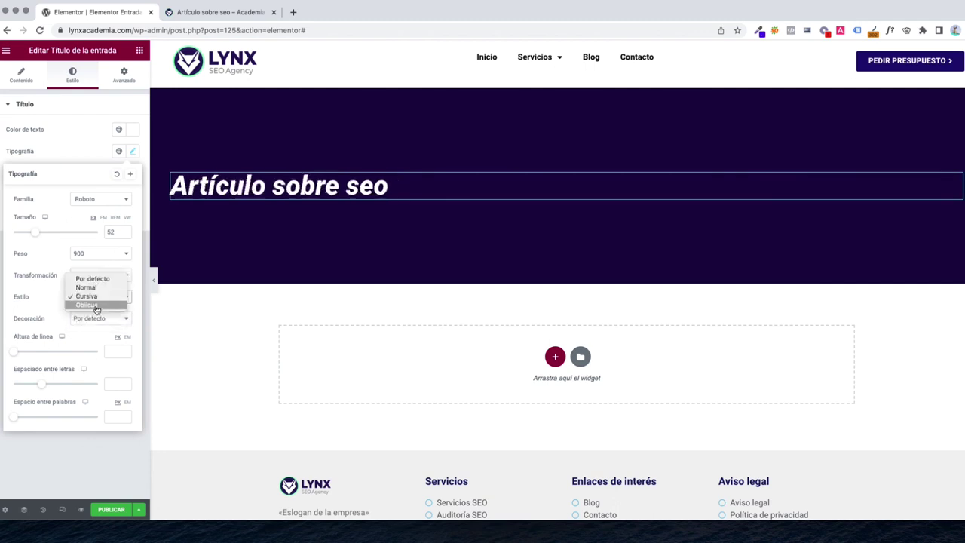
pyautogui.click(95, 308)
pyautogui.click(96, 306)
pyautogui.click(95, 307)
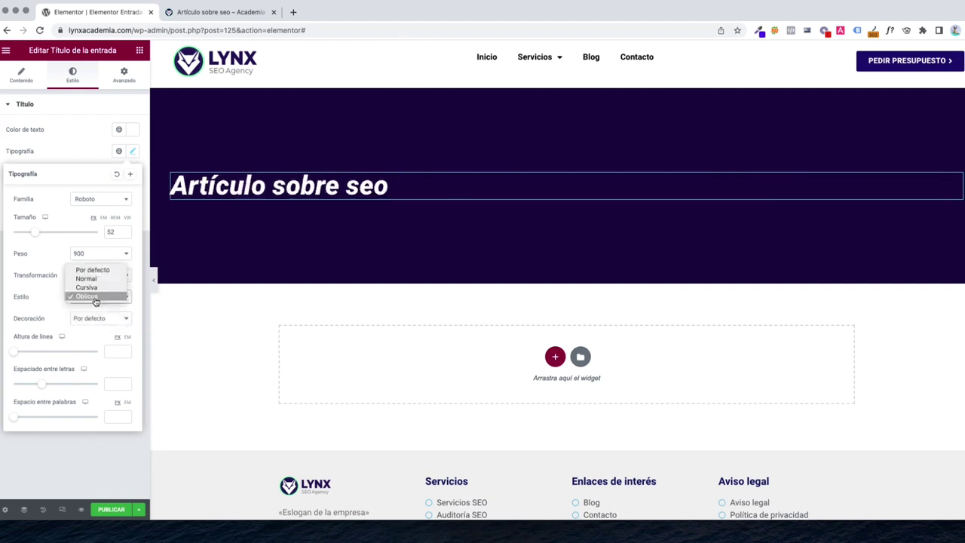
pyautogui.click(92, 273)
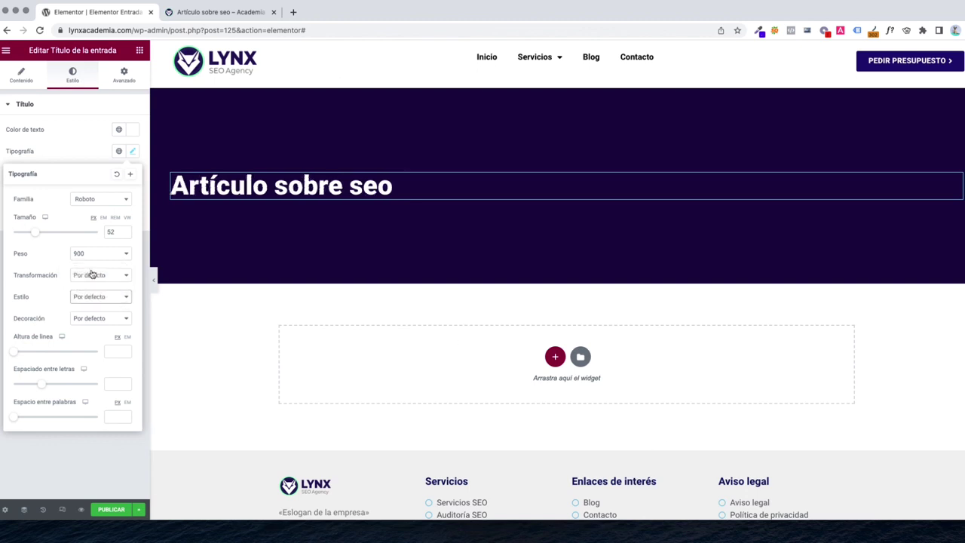
pyautogui.click(87, 319)
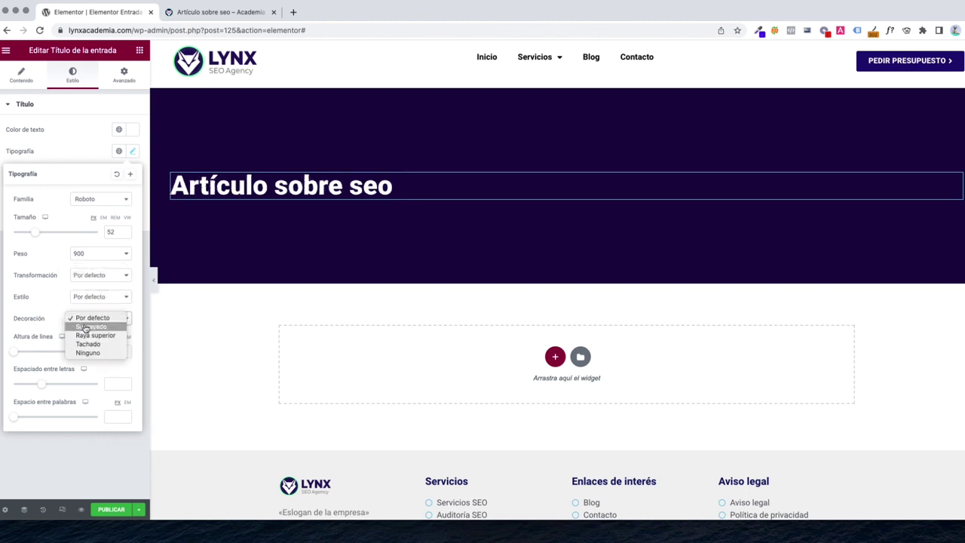
pyautogui.click(86, 327)
pyautogui.click(105, 316)
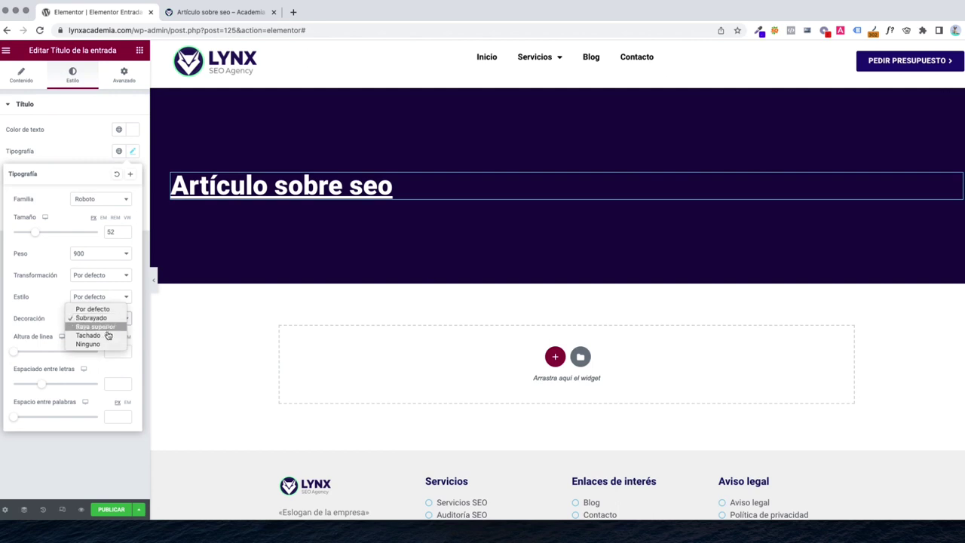
pyautogui.click(110, 336)
pyautogui.click(103, 320)
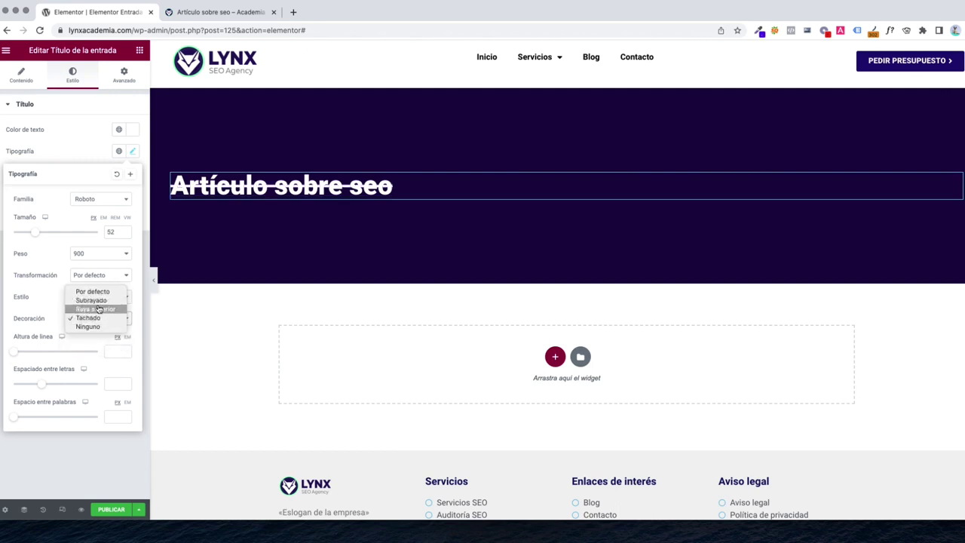
pyautogui.click(92, 300)
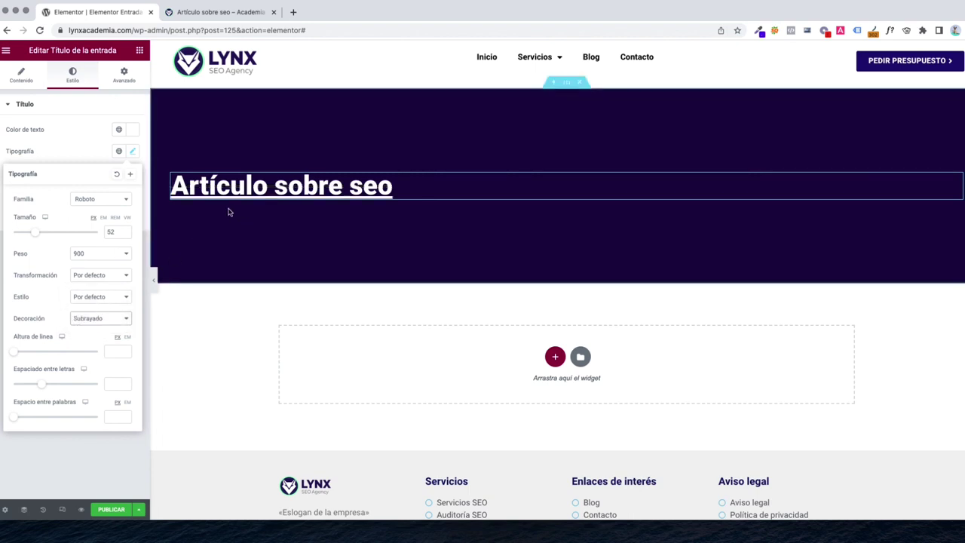
pyautogui.click(79, 211)
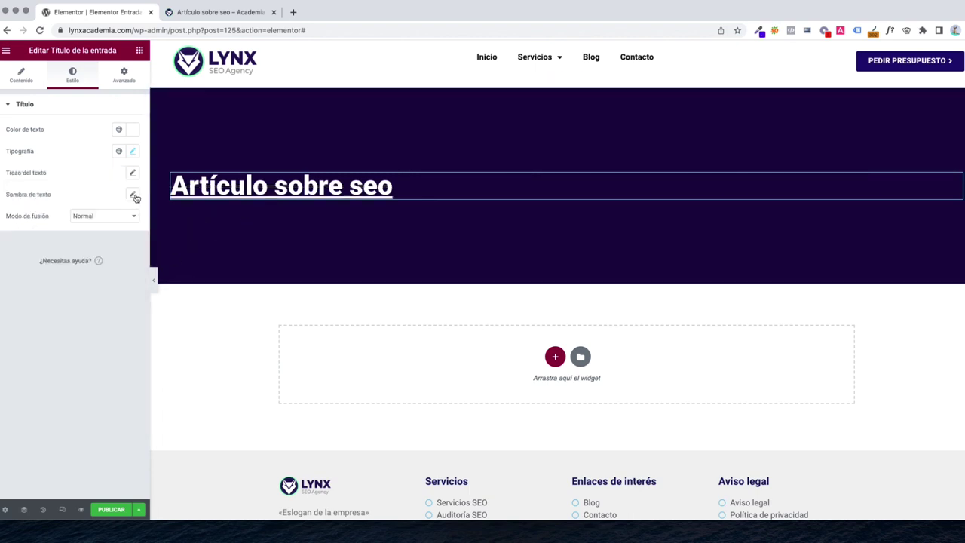
# Try a 1 px red text stroke on the title, then reset both text stroke and text shadow
pyautogui.click(133, 195)
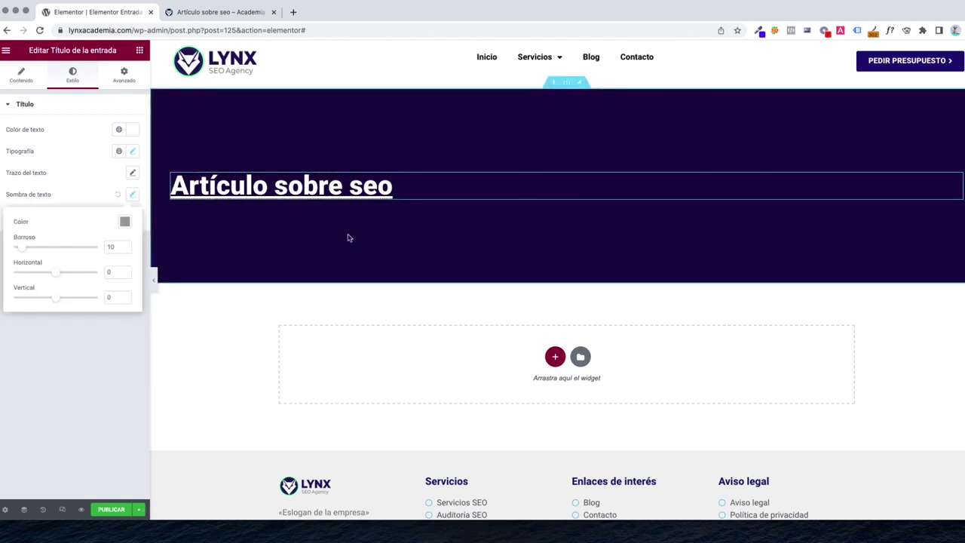
pyautogui.click(79, 200)
pyautogui.click(132, 176)
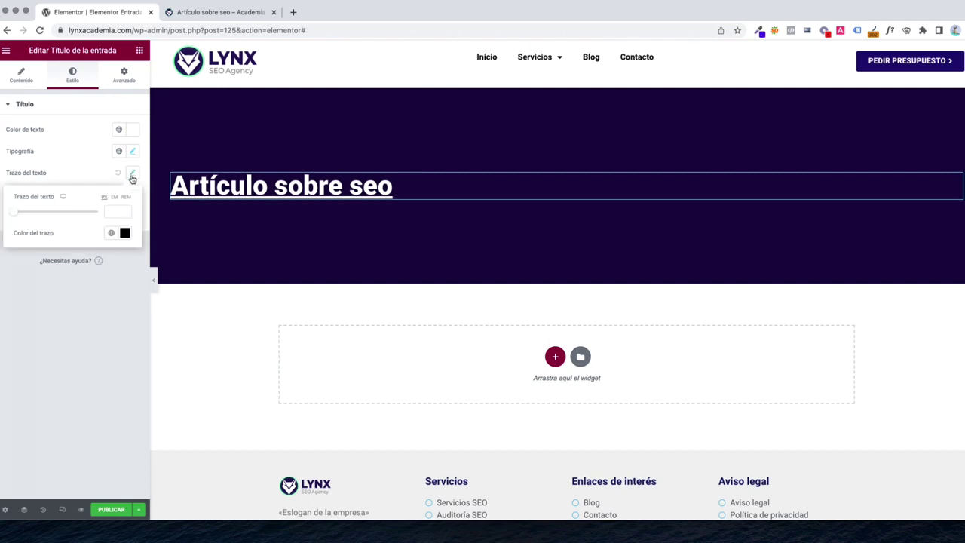
pyautogui.click(125, 232)
pyautogui.moveTo(176, 287); pyautogui.dragTo(180, 288)
pyautogui.click(19, 218)
pyautogui.moveTo(22, 216); pyautogui.dragTo(29, 217)
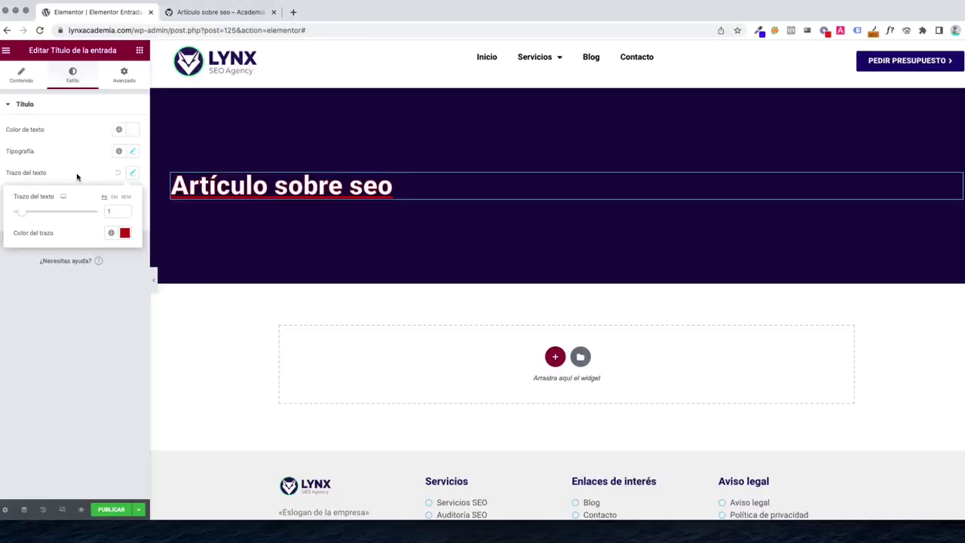
pyautogui.click(78, 177)
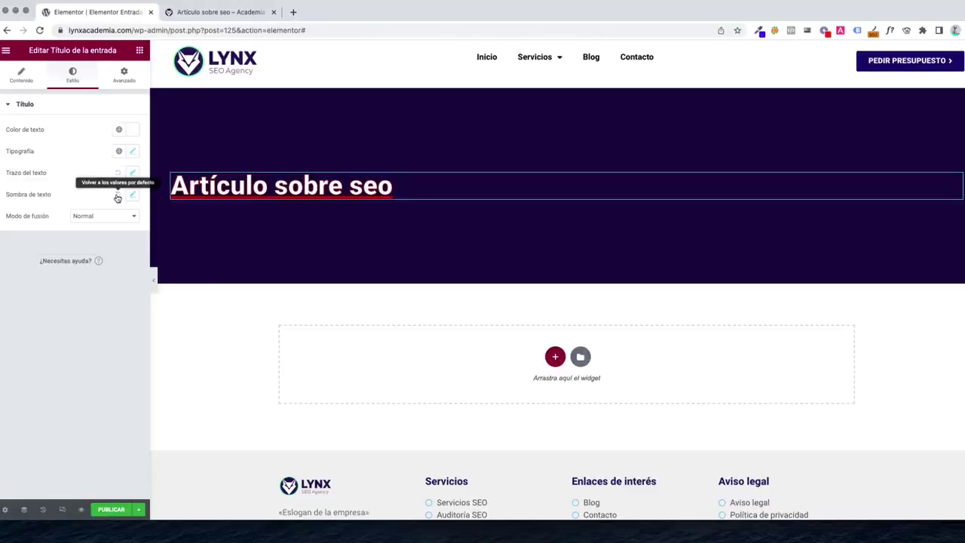
pyautogui.click(118, 196)
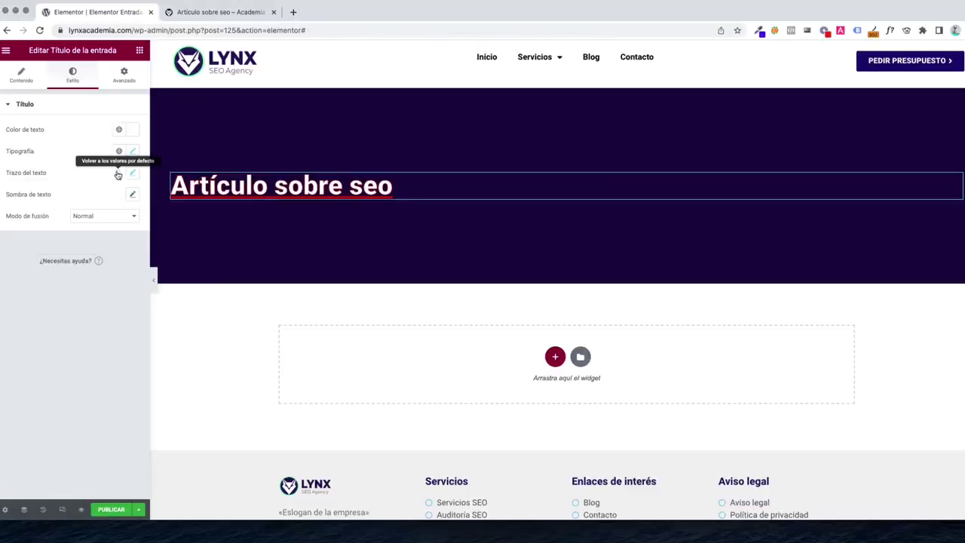
pyautogui.click(118, 173)
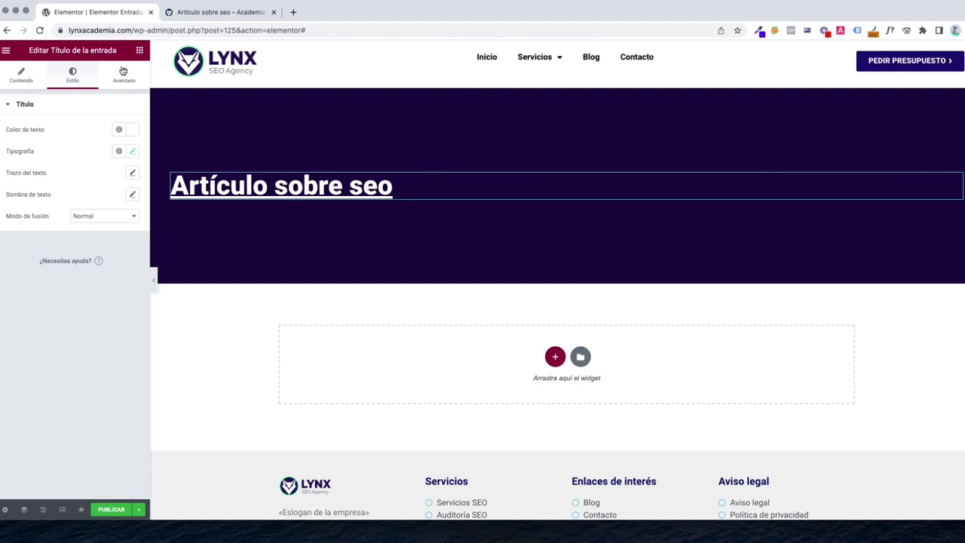
pyautogui.click(138, 51)
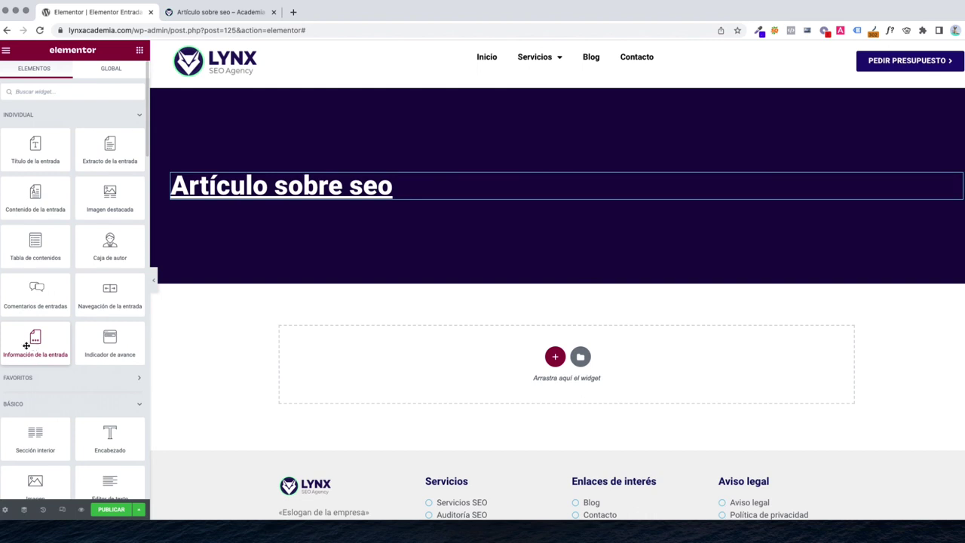
# Add the Post Info widget under the title with white text at font weight 700
pyautogui.moveTo(26, 345); pyautogui.dragTo(274, 198)
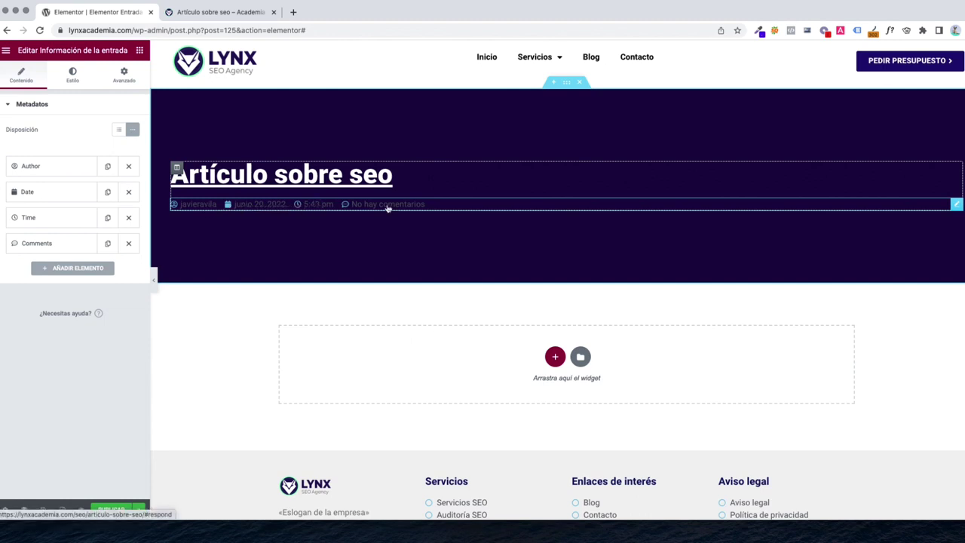
pyautogui.click(76, 81)
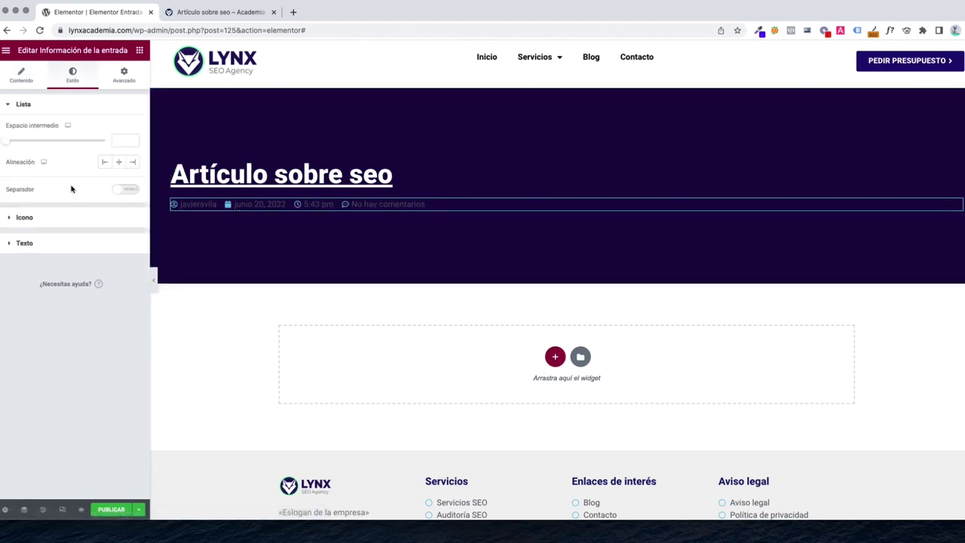
pyautogui.click(34, 242)
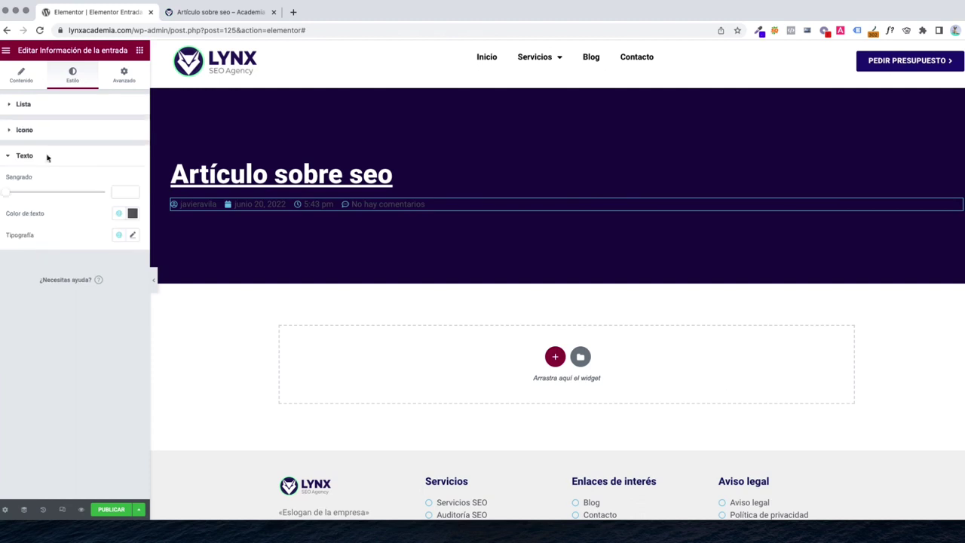
pyautogui.click(132, 213)
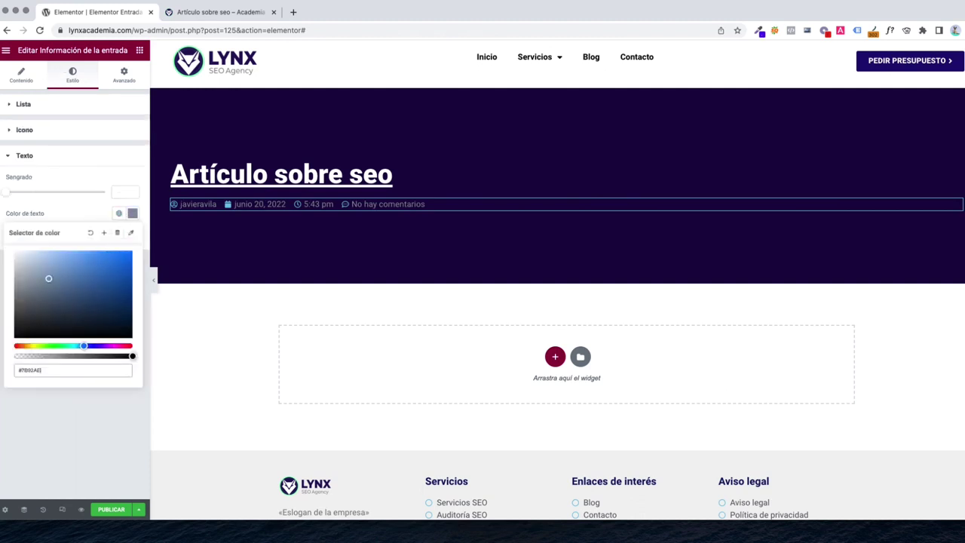
pyautogui.moveTo(50, 278); pyautogui.dragTo(17, 254)
pyautogui.click(47, 220)
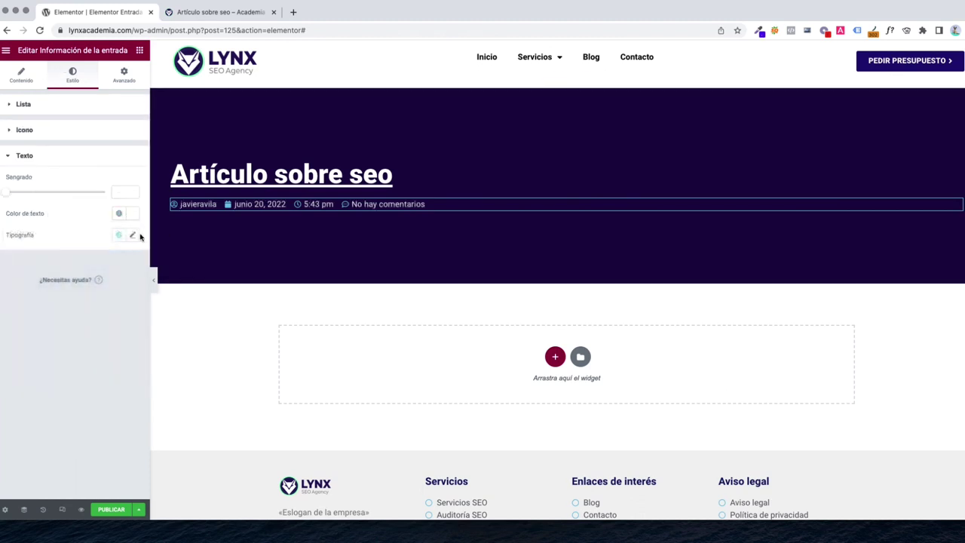
pyautogui.click(133, 236)
pyautogui.click(106, 337)
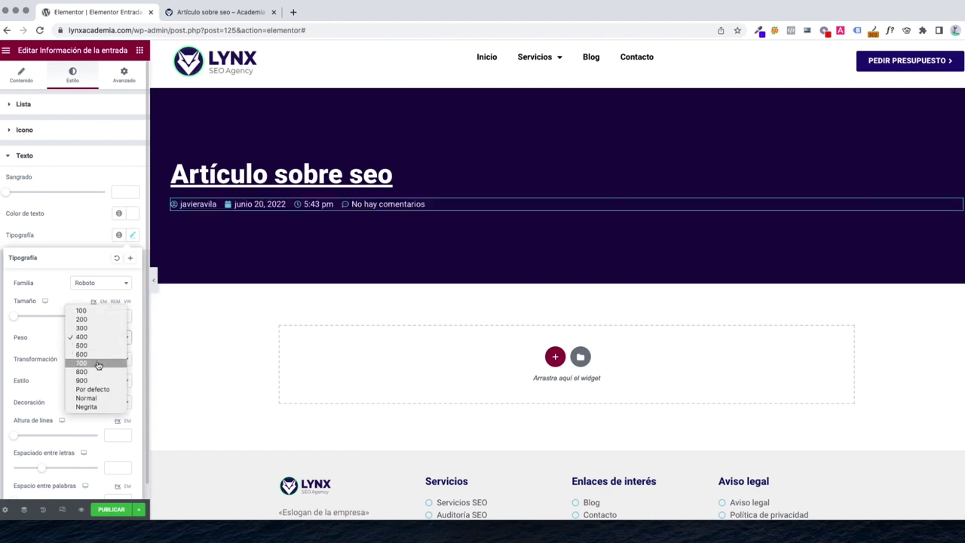
pyautogui.click(98, 365)
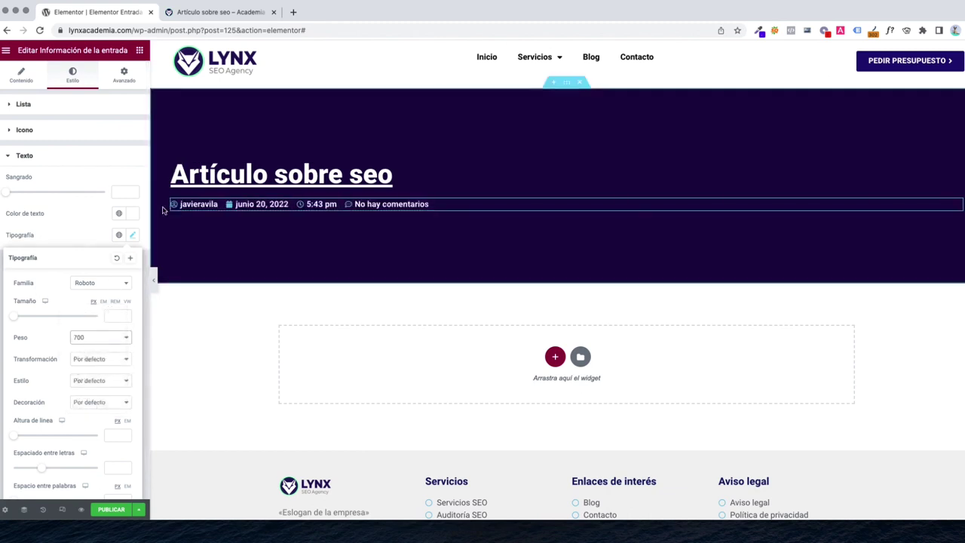
pyautogui.click(139, 50)
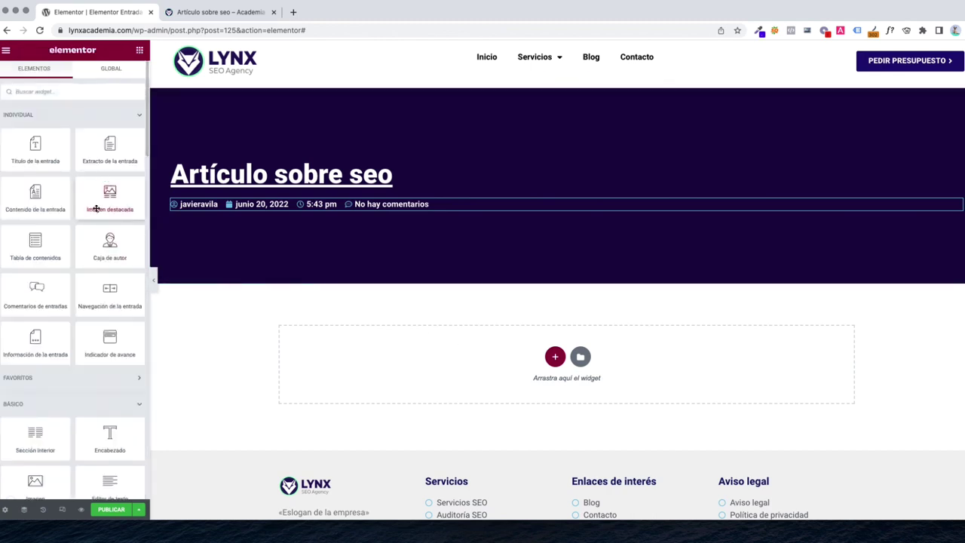
# Add a single-column section below the banner holding the Featured Image widget
pyautogui.click(556, 359)
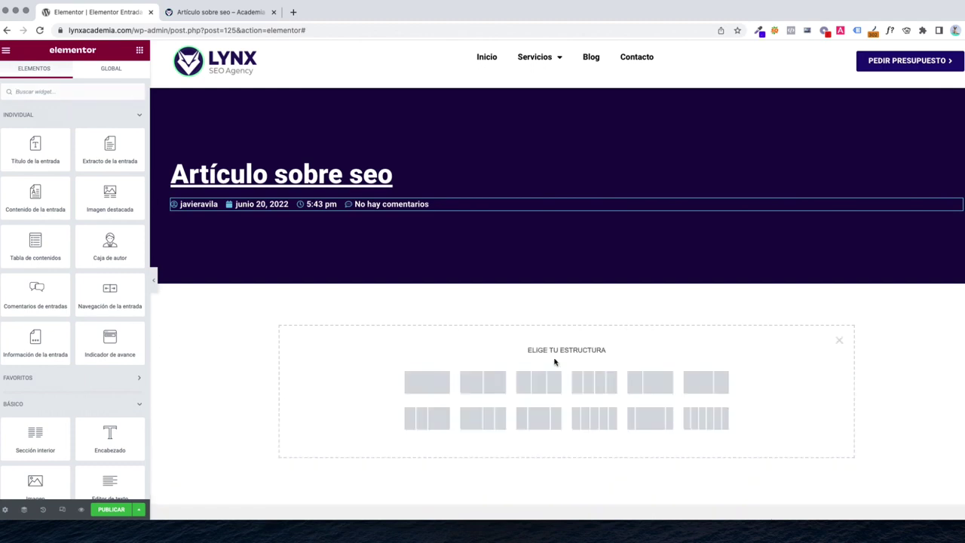
pyautogui.click(435, 389)
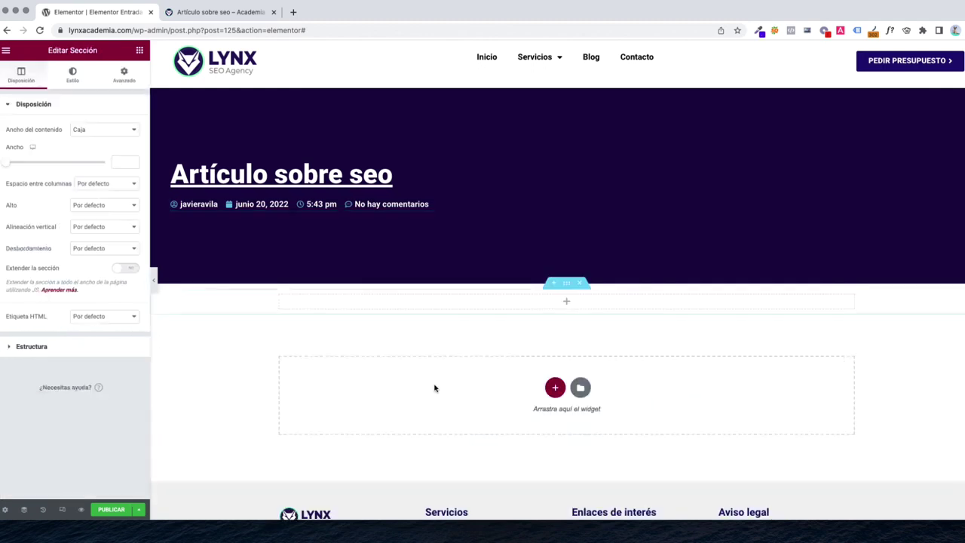
pyautogui.click(140, 52)
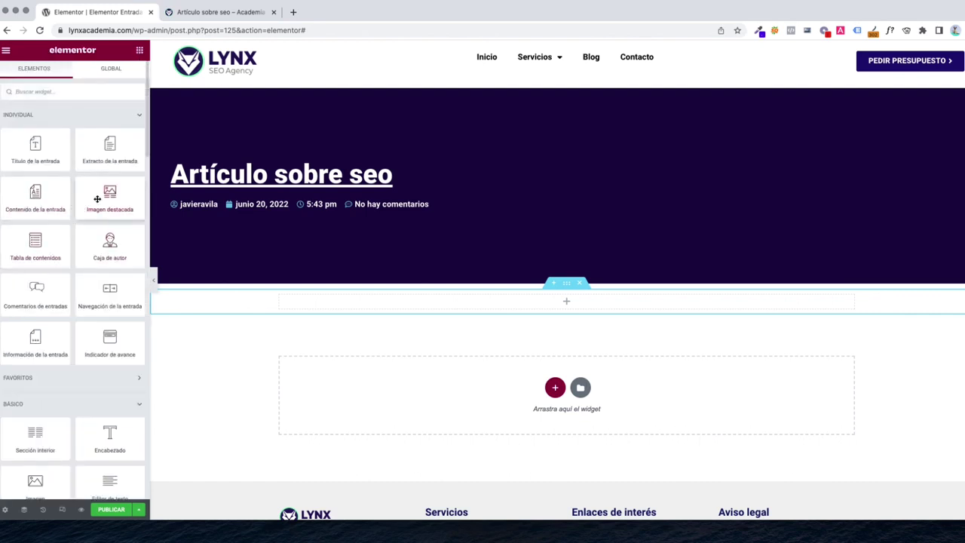
pyautogui.moveTo(82, 208); pyautogui.dragTo(490, 298)
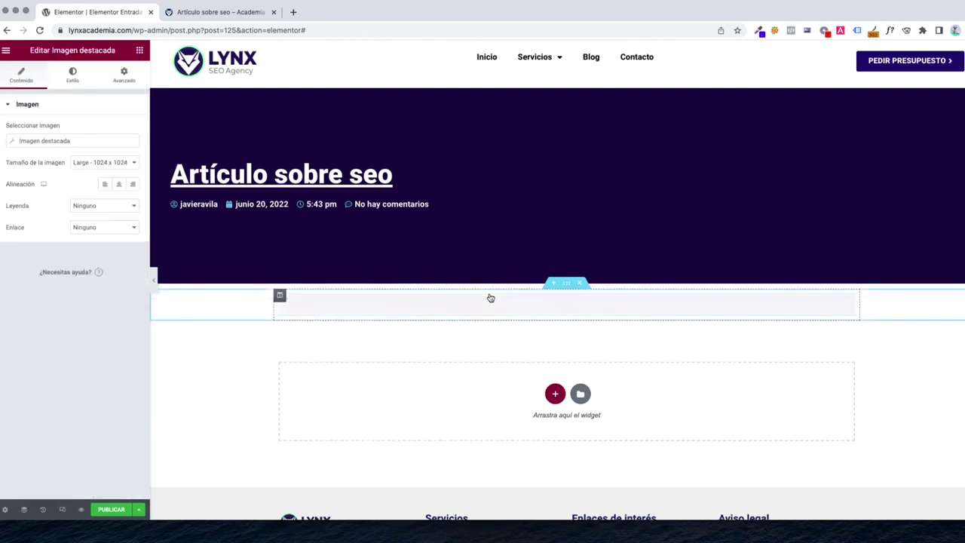
pyautogui.scroll(-3, 491, 298)
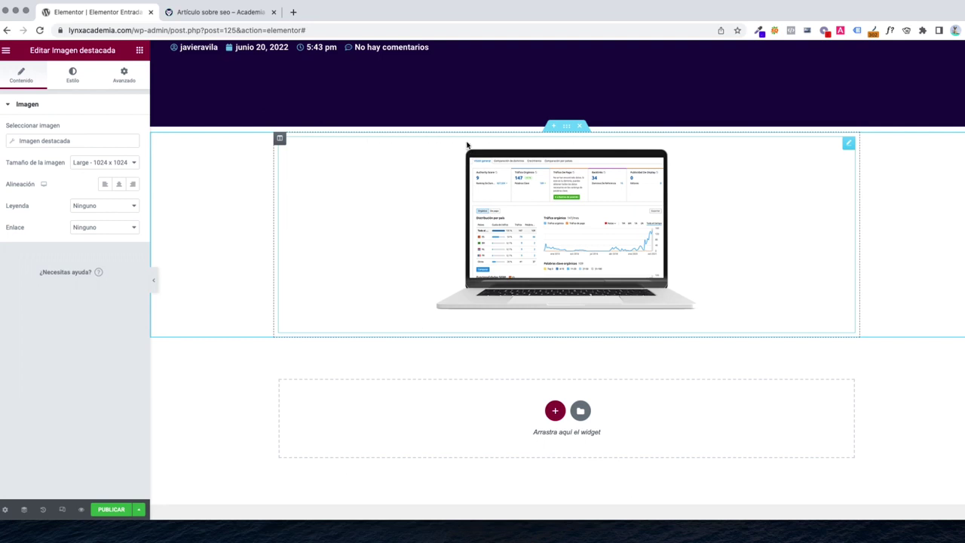
pyautogui.scroll(3, 445, 166)
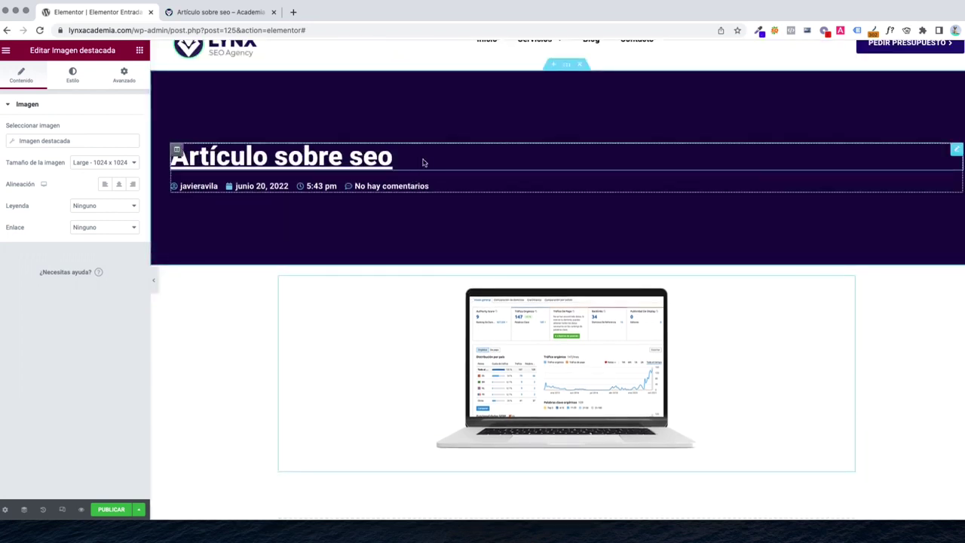
# Centre-align the 'Artículo sobre seo' post title
pyautogui.click(423, 162)
pyautogui.click(30, 79)
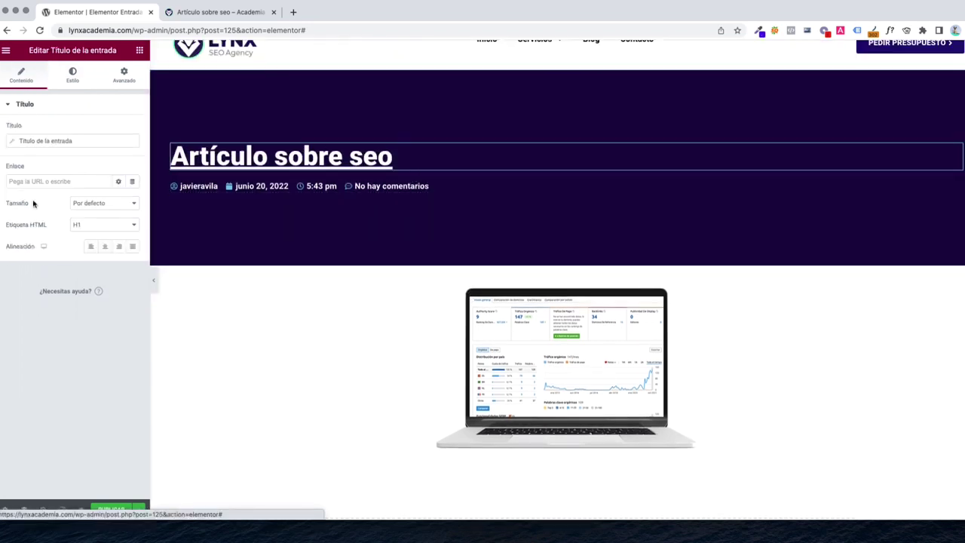
pyautogui.click(105, 246)
# Centre the post info row (author, date, time, comments) beneath the title
pyautogui.click(489, 187)
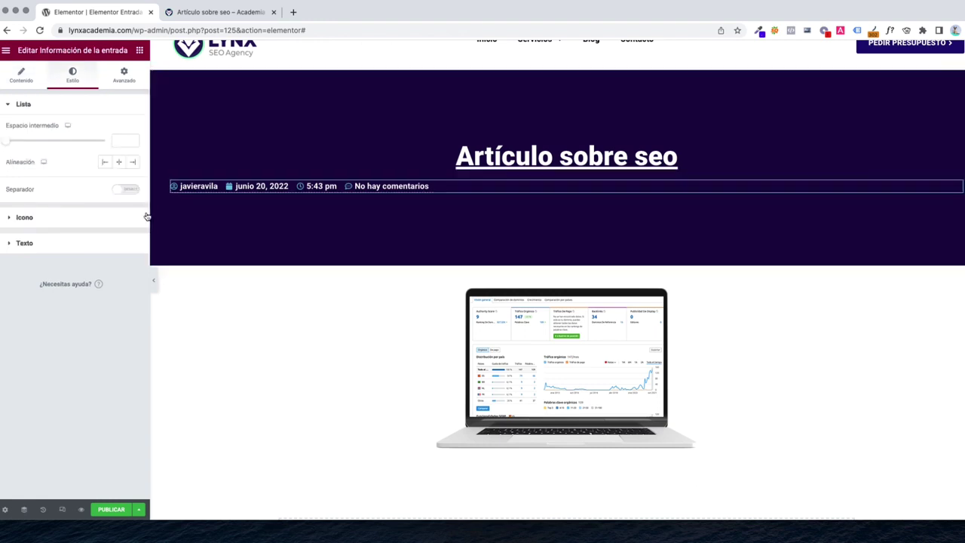
pyautogui.click(21, 76)
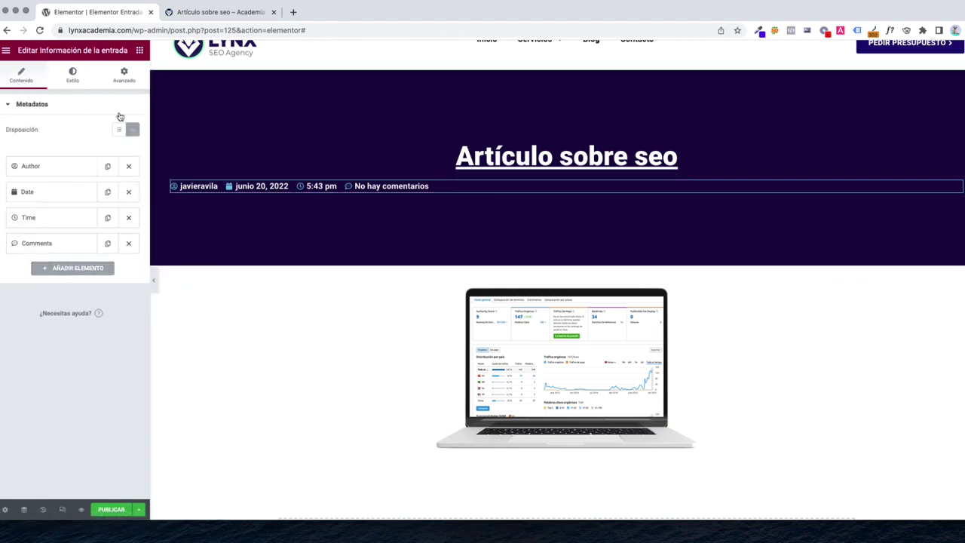
pyautogui.click(72, 79)
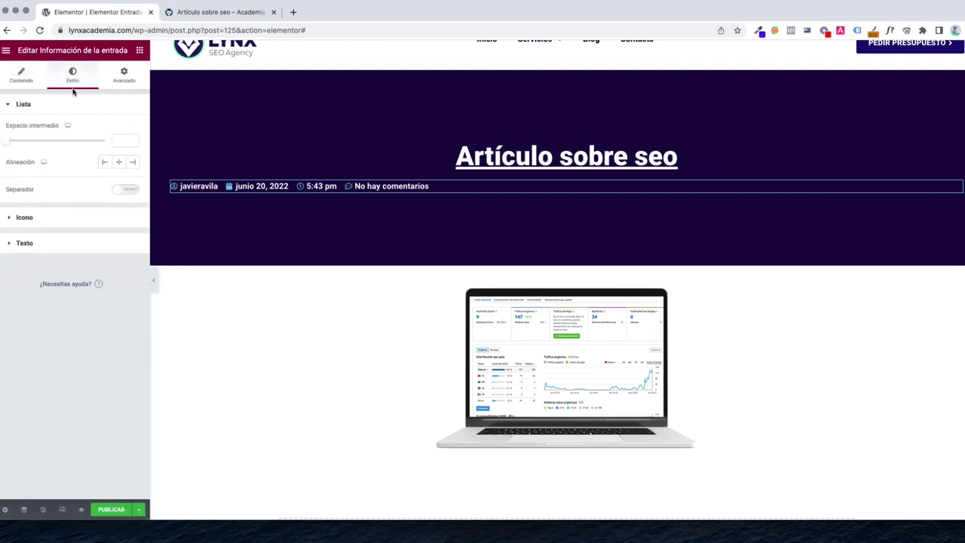
pyautogui.click(118, 167)
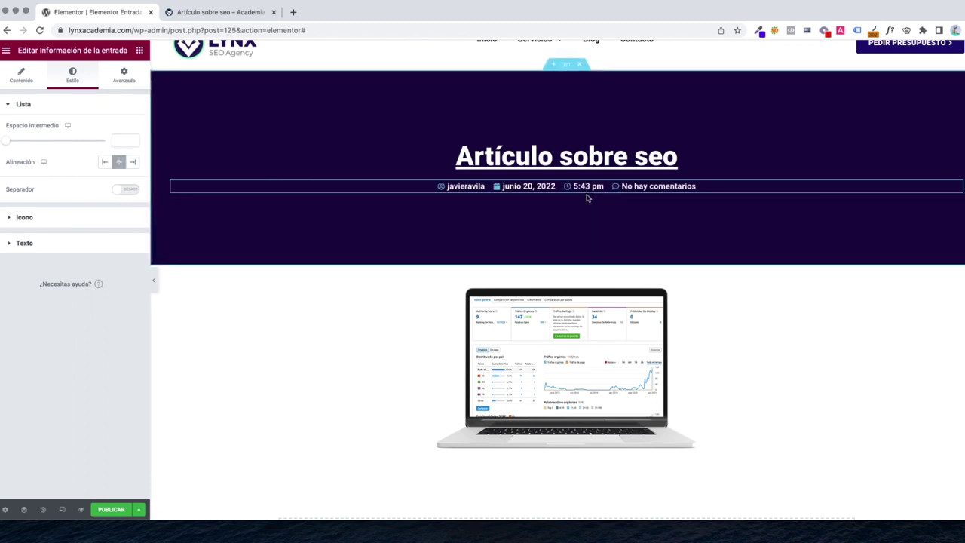
pyautogui.scroll(1, 588, 197)
pyautogui.scroll(-4, 589, 219)
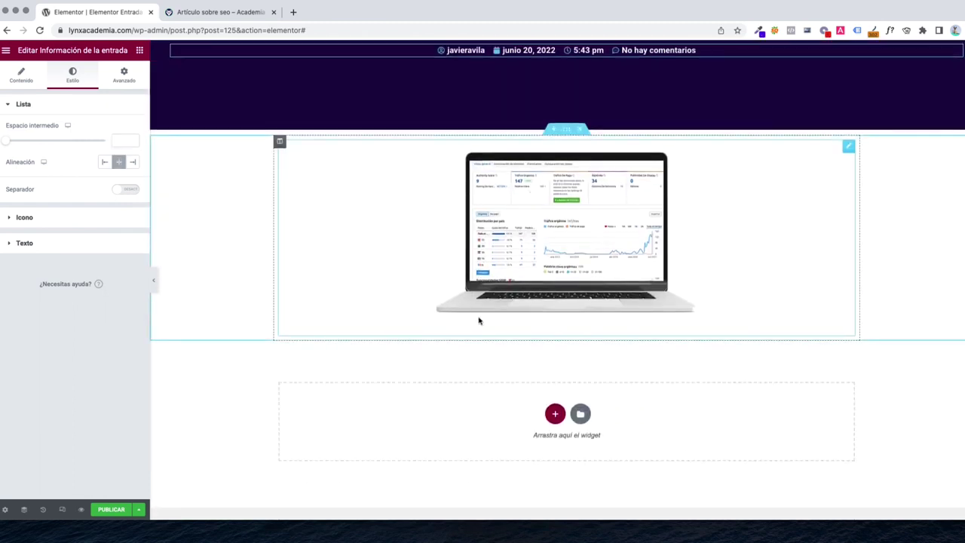
# Place the Post Content widget below the laptop featured image, showing the post body text
pyautogui.click(140, 50)
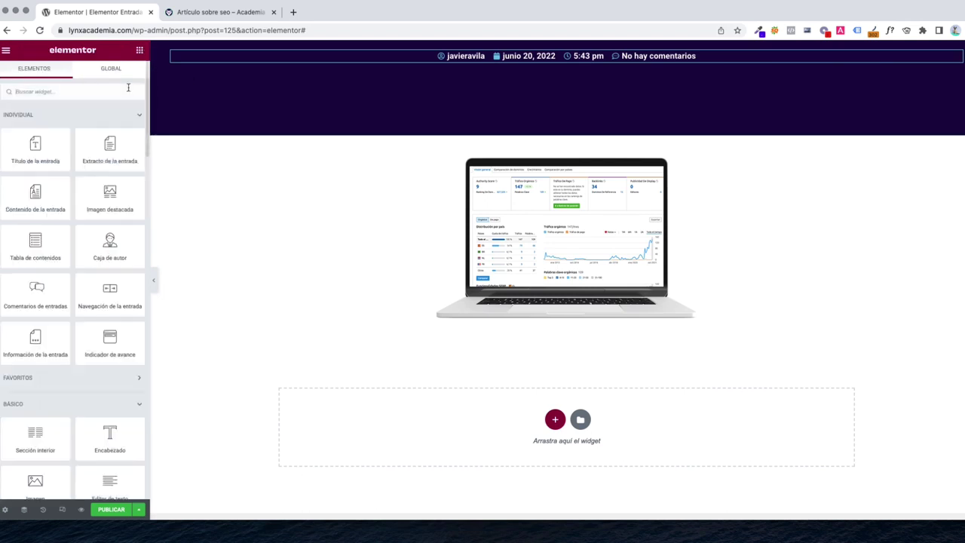
pyautogui.scroll(-1, 118, 195)
pyautogui.scroll(-2, 276, 239)
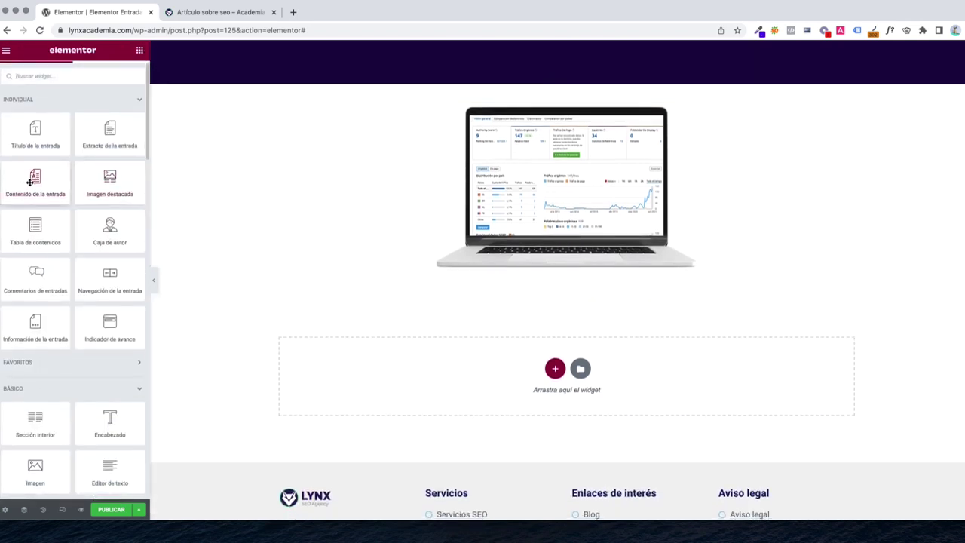
pyautogui.moveTo(30, 181); pyautogui.dragTo(535, 274)
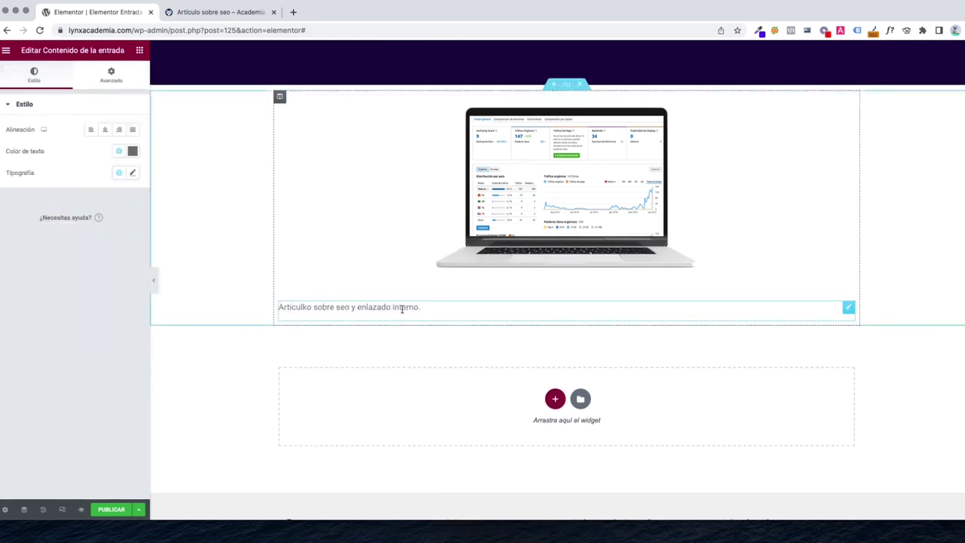
pyautogui.scroll(-1, 388, 313)
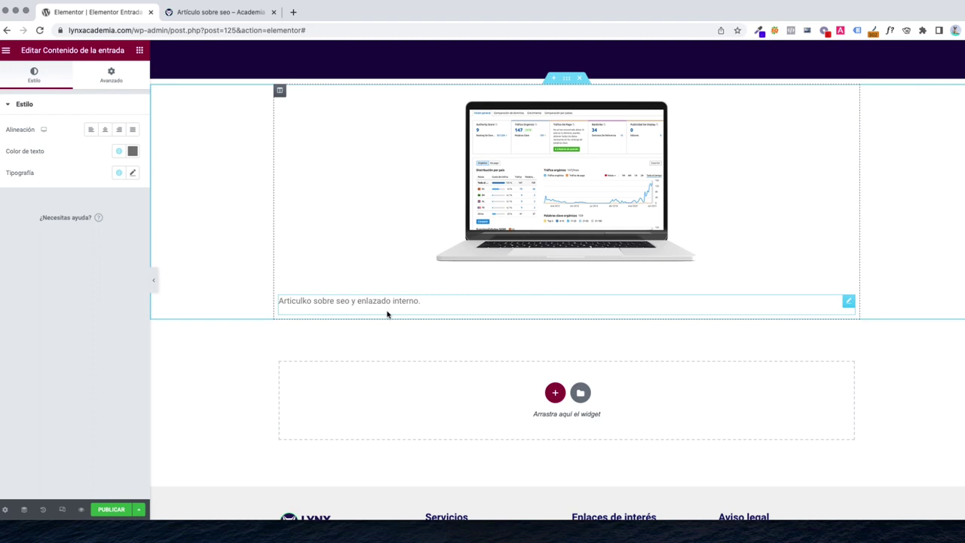
pyautogui.scroll(5, 388, 314)
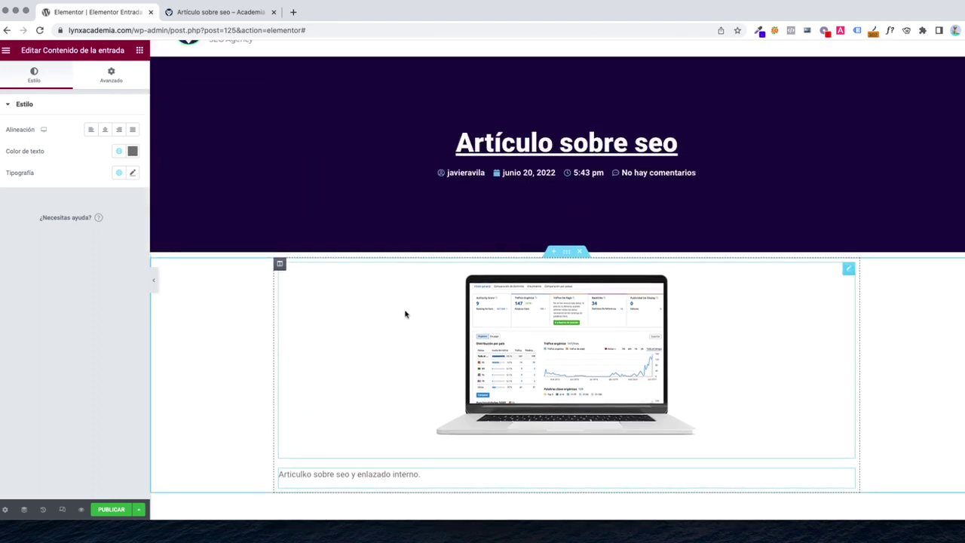
pyautogui.click(140, 49)
pyautogui.scroll(-1, 101, 245)
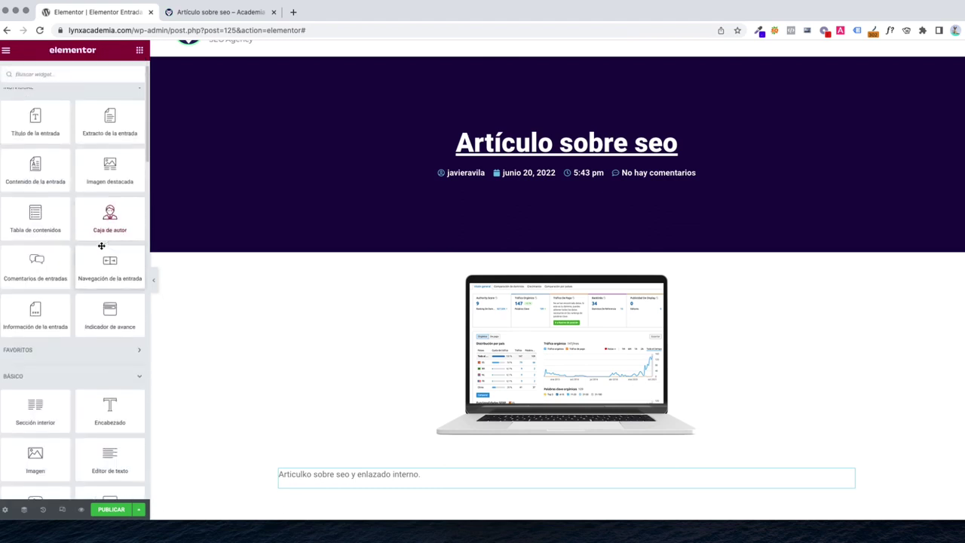
pyautogui.scroll(-5, 101, 246)
pyautogui.scroll(1, 211, 259)
pyautogui.scroll(5, 101, 252)
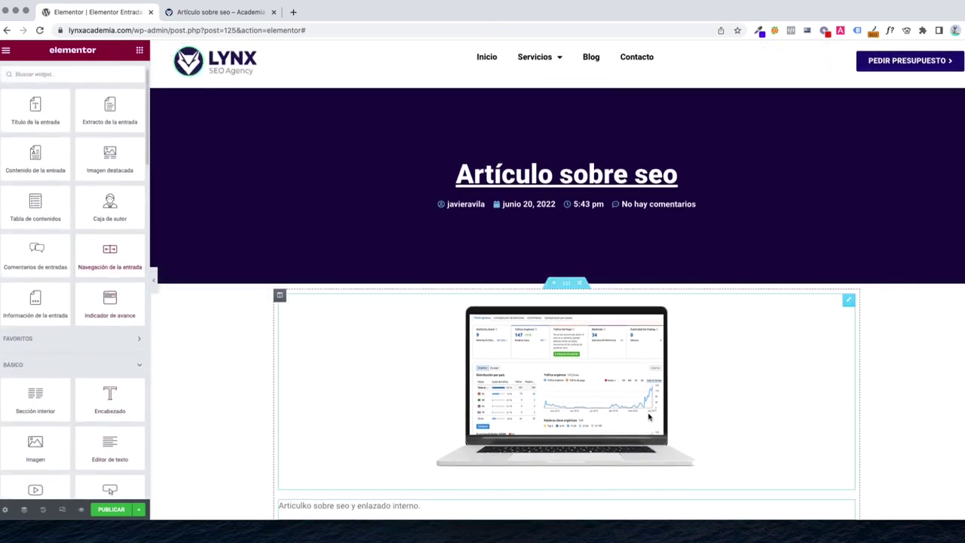
pyautogui.scroll(-6, 690, 409)
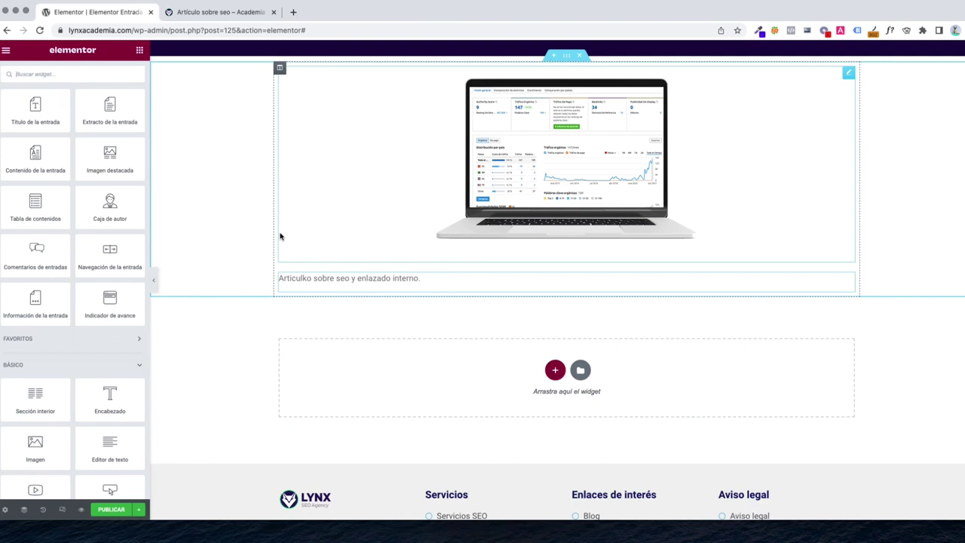
# Add an H2–H4 table of contents above the post content and an author box below it
pyautogui.moveTo(35, 205); pyautogui.dragTo(352, 276)
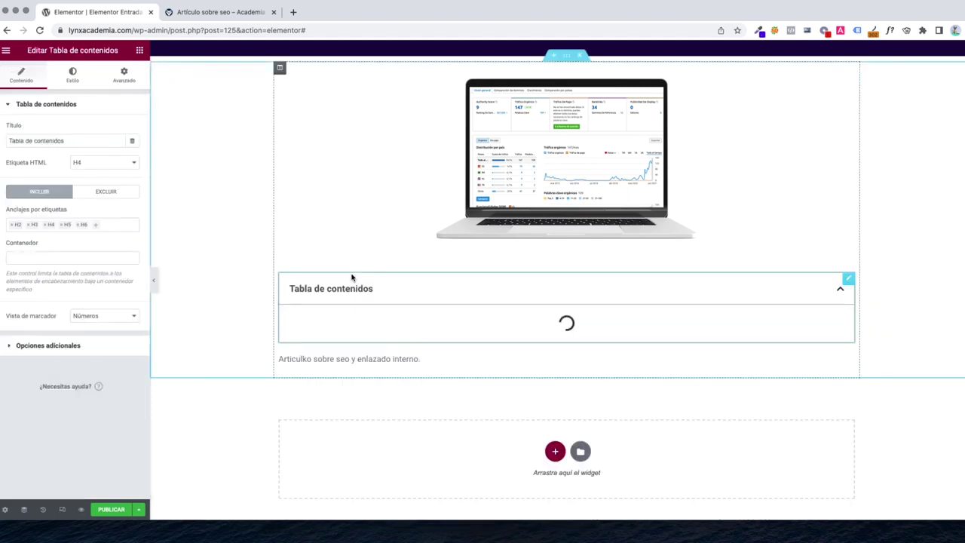
pyautogui.click(78, 226)
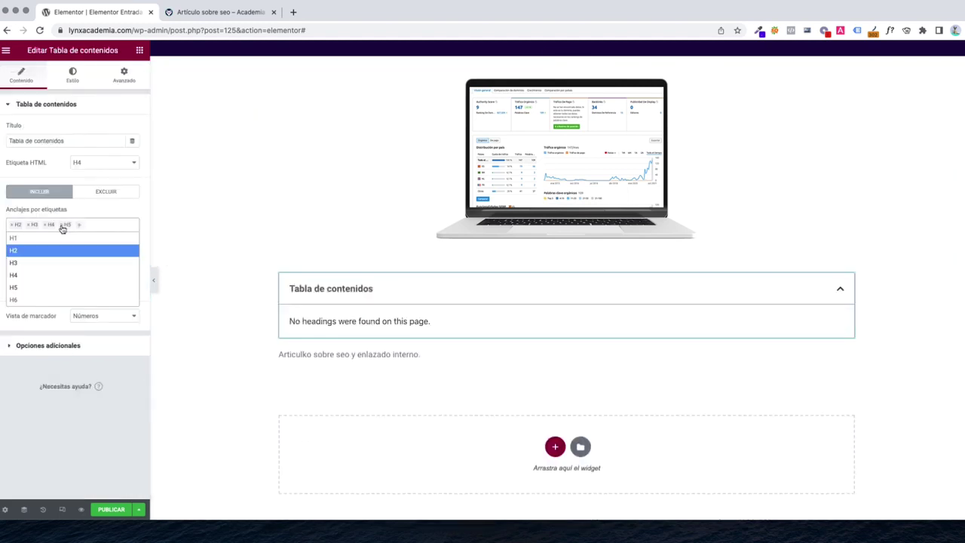
pyautogui.click(62, 227)
pyautogui.scroll(-1, 565, 317)
pyautogui.click(139, 51)
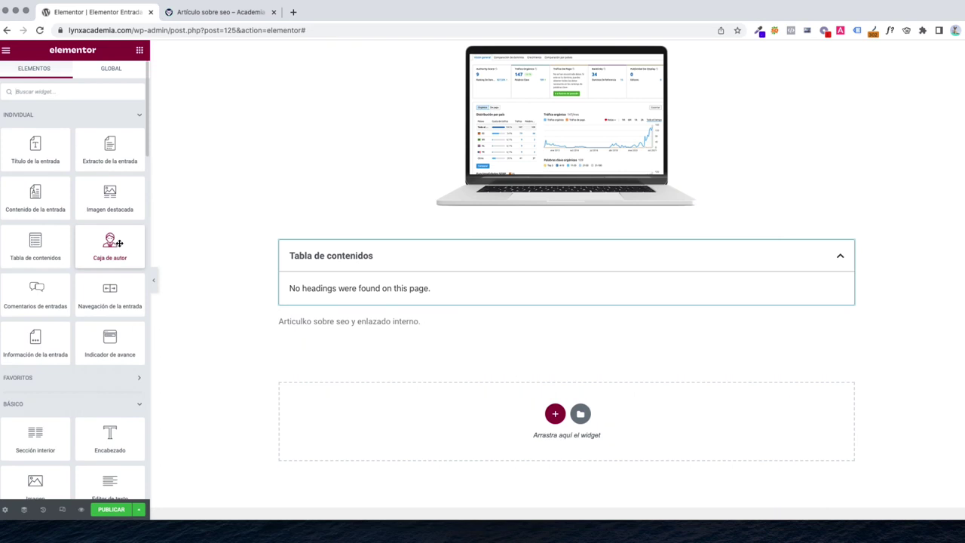
pyautogui.moveTo(111, 243); pyautogui.dragTo(362, 333)
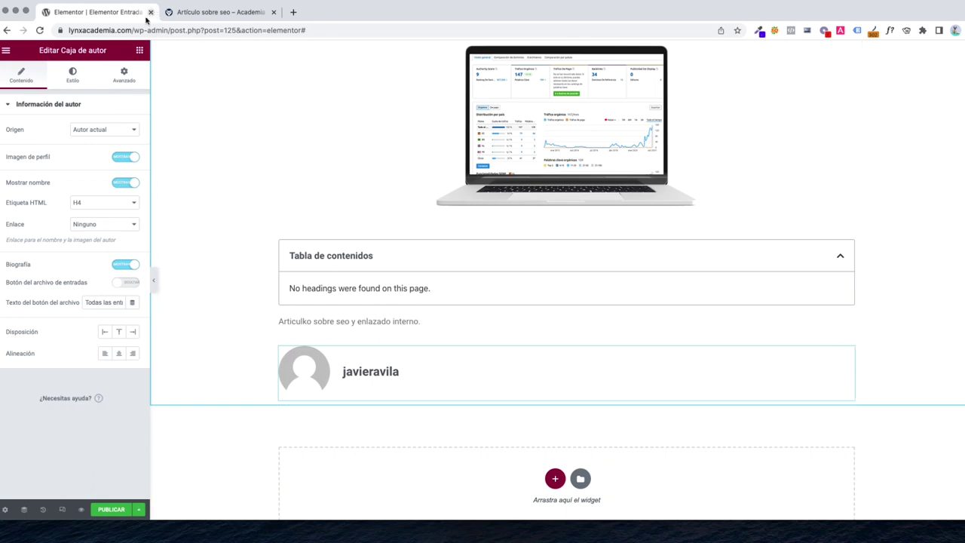
# Shrink the author box avatar to an image size of 44 in Caja de autor Estilo
pyautogui.click(74, 81)
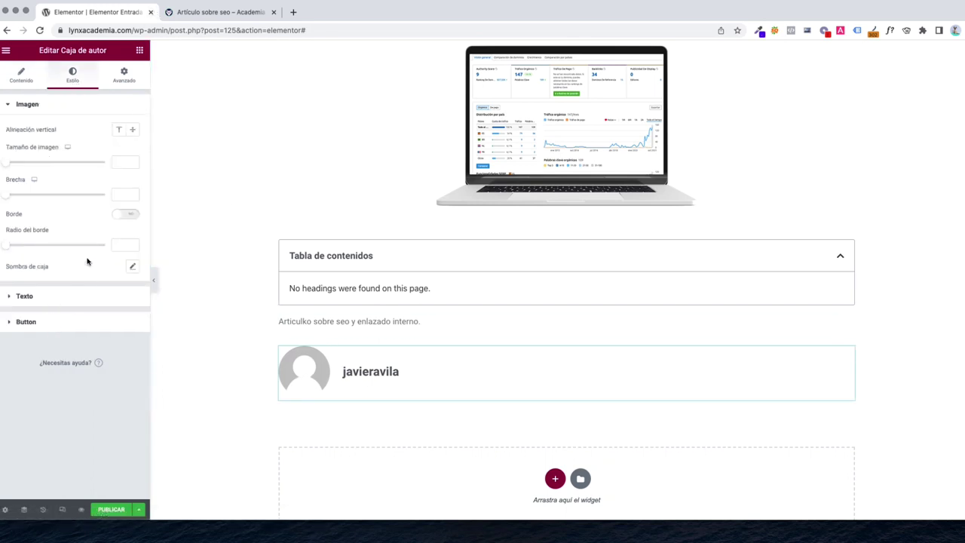
pyautogui.moveTo(9, 168); pyautogui.dragTo(31, 167)
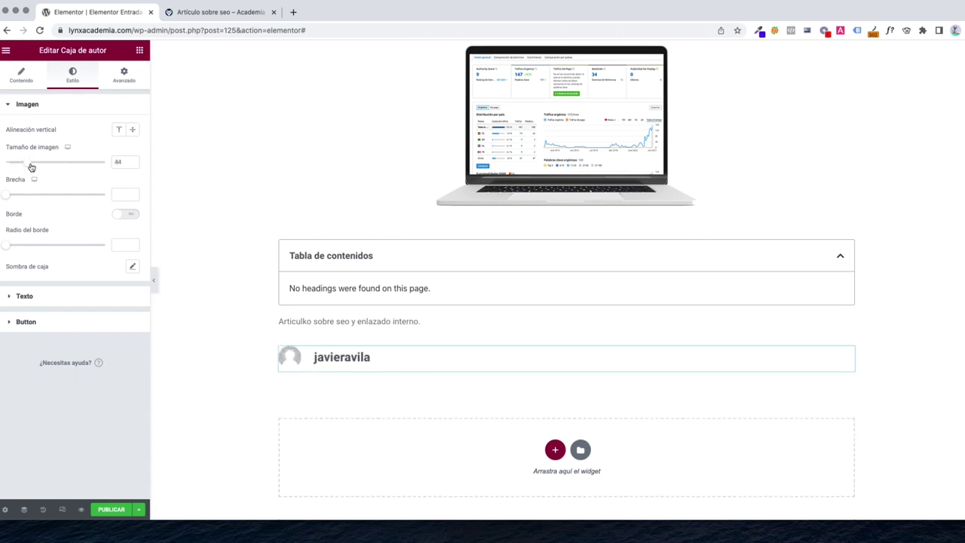
pyautogui.click(70, 297)
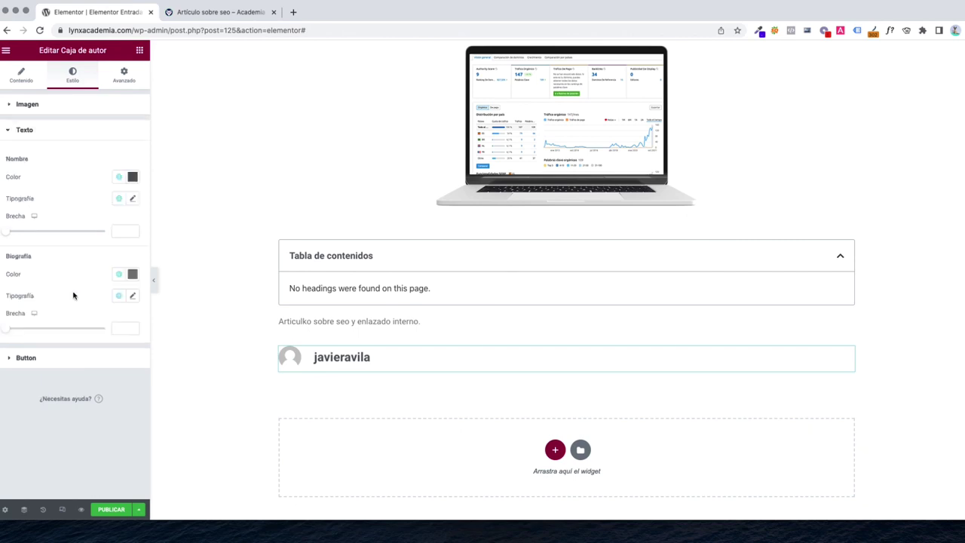
pyautogui.click(27, 78)
# Add Navegación de la entrada and Comentarios de entradas widgets below the author box
pyautogui.click(139, 50)
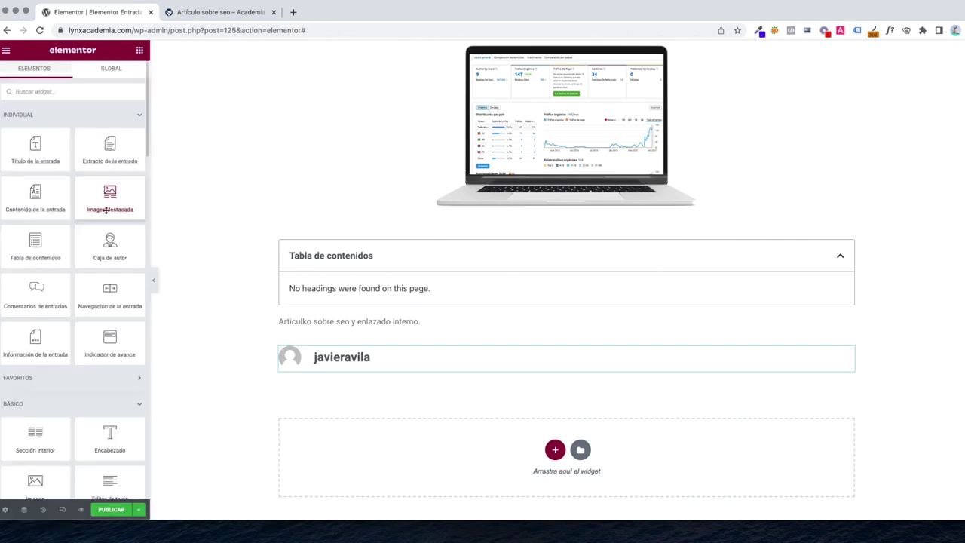
pyautogui.moveTo(109, 290); pyautogui.dragTo(565, 365)
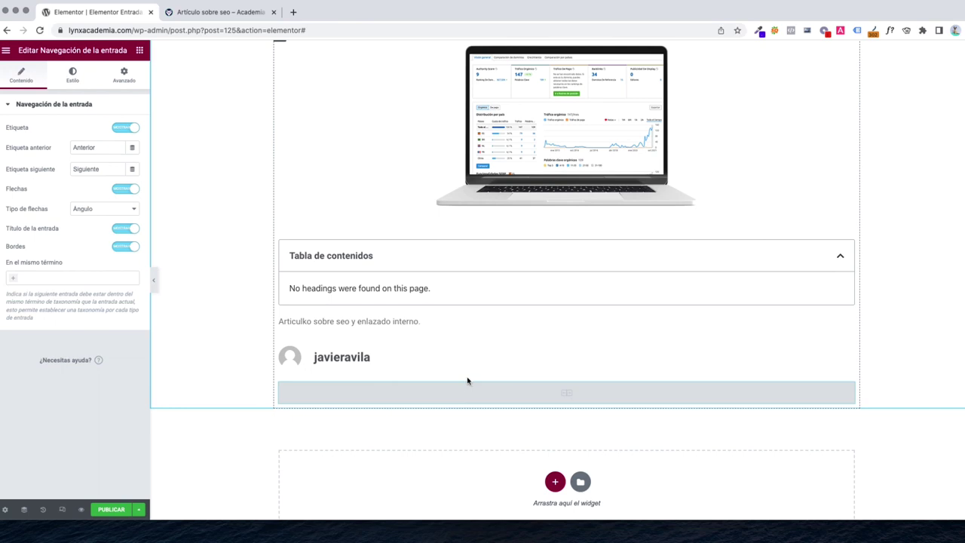
pyautogui.click(141, 53)
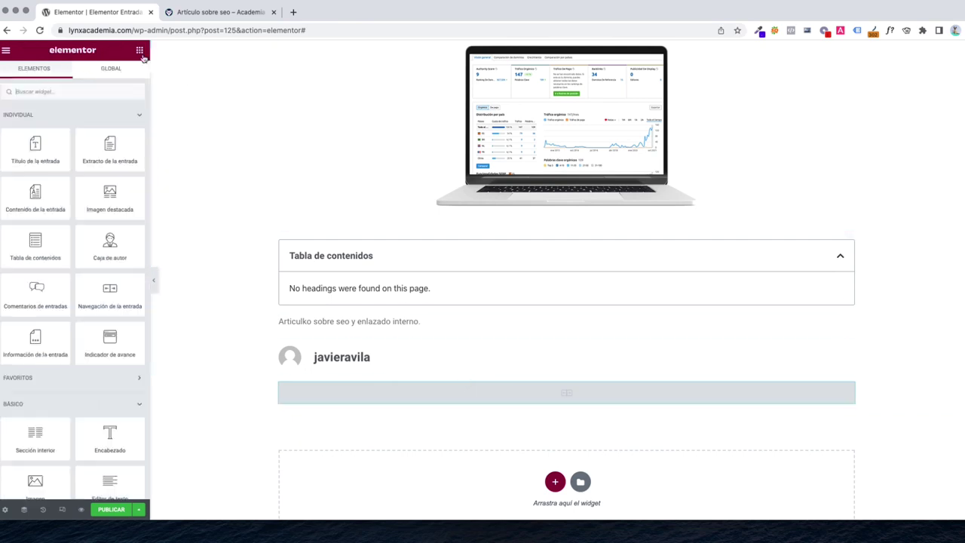
pyautogui.scroll(-3, 102, 344)
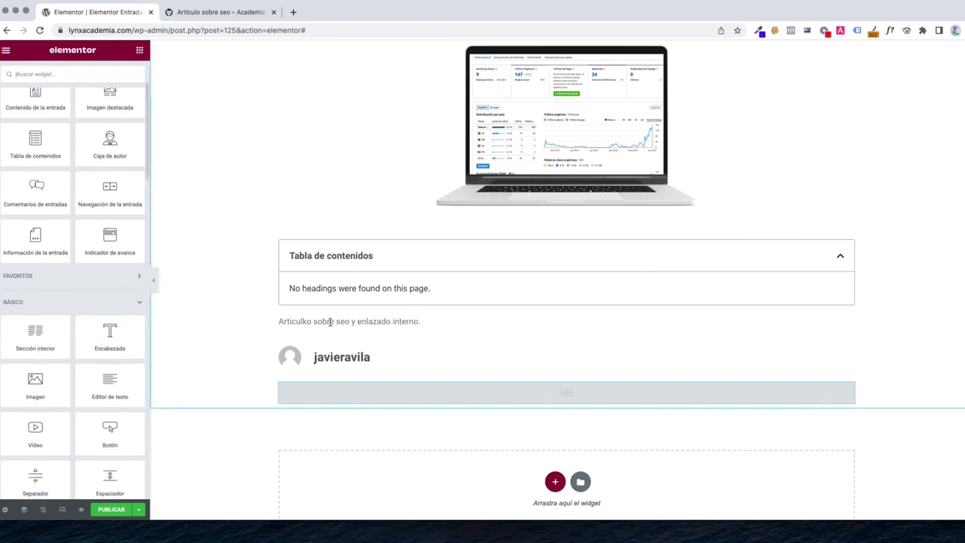
pyautogui.scroll(-2, 476, 379)
pyautogui.moveTo(36, 193); pyautogui.dragTo(591, 317)
pyautogui.scroll(-3, 579, 362)
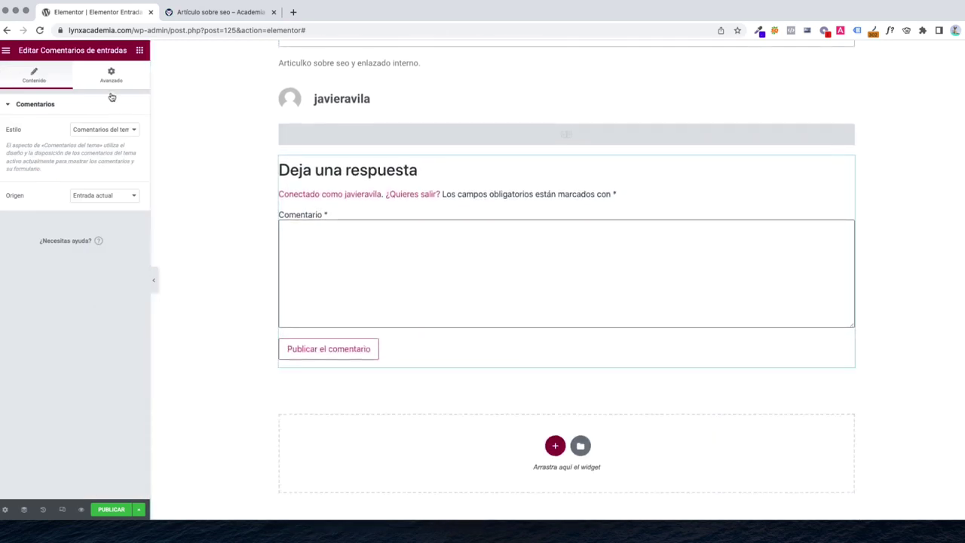
# Publish the post template with display condition Incluir > Entradas > Todo and save it
pyautogui.click(111, 510)
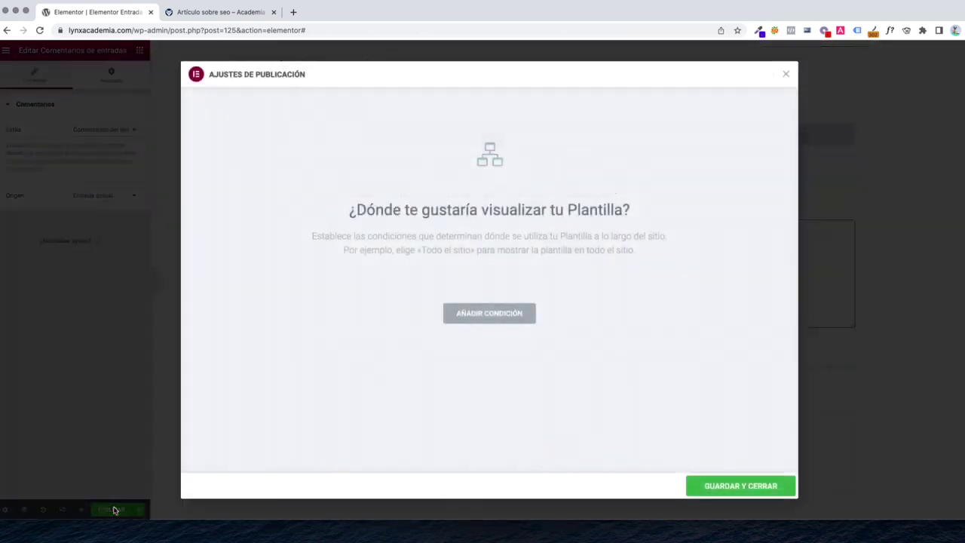
pyautogui.click(476, 310)
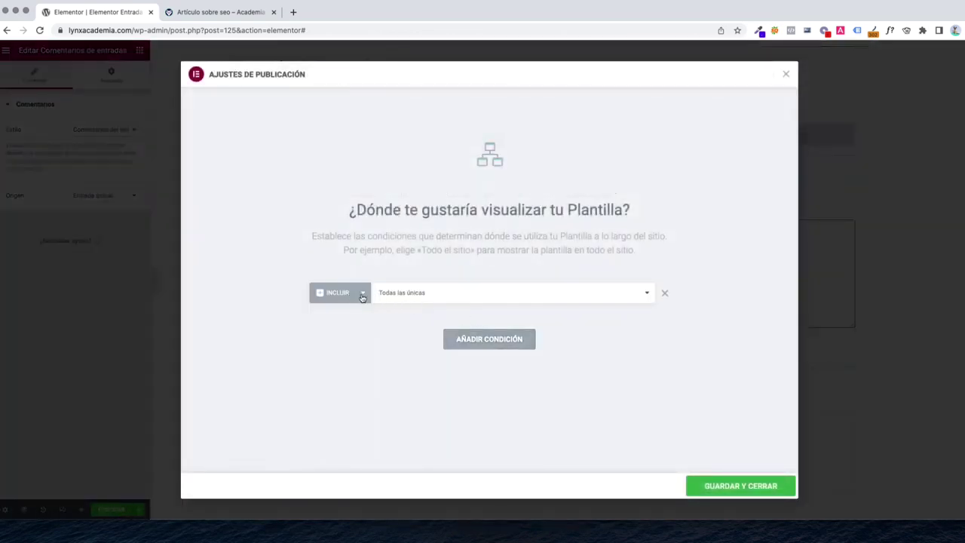
pyautogui.click(402, 299)
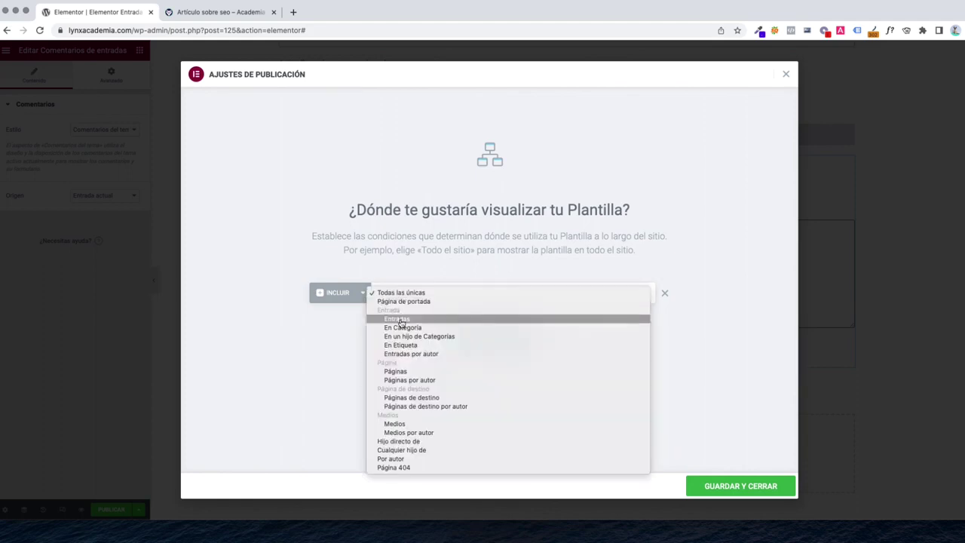
pyautogui.click(401, 323)
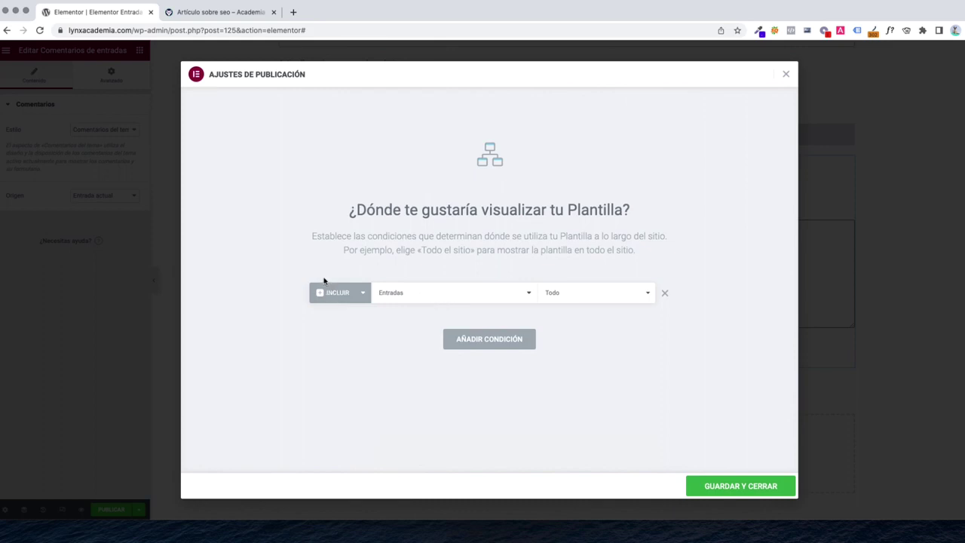
pyautogui.click(422, 293)
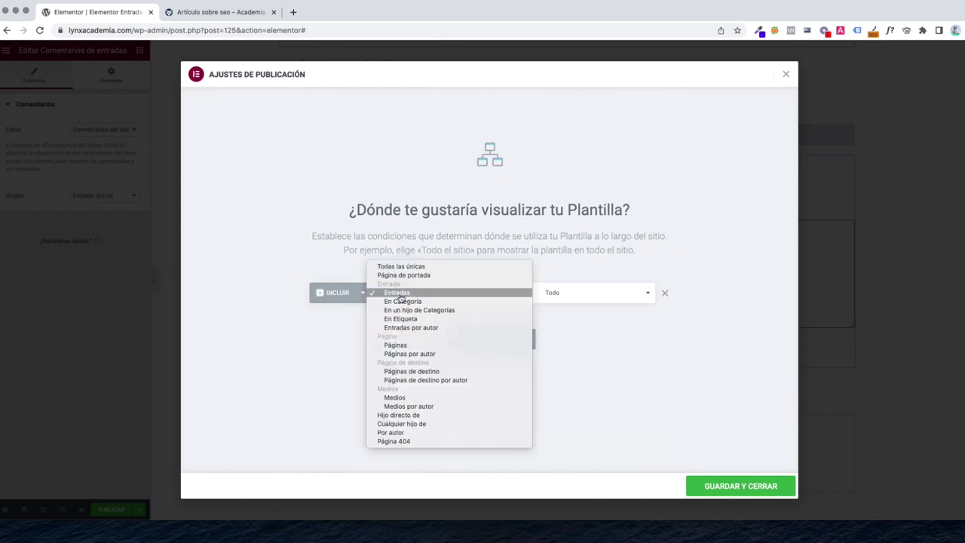
pyautogui.click(585, 300)
pyautogui.click(579, 300)
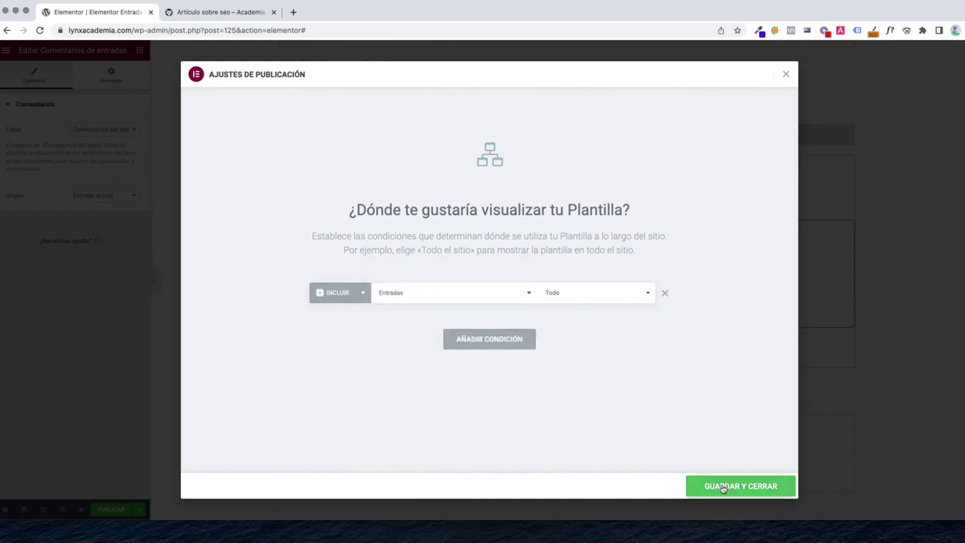
pyautogui.click(722, 486)
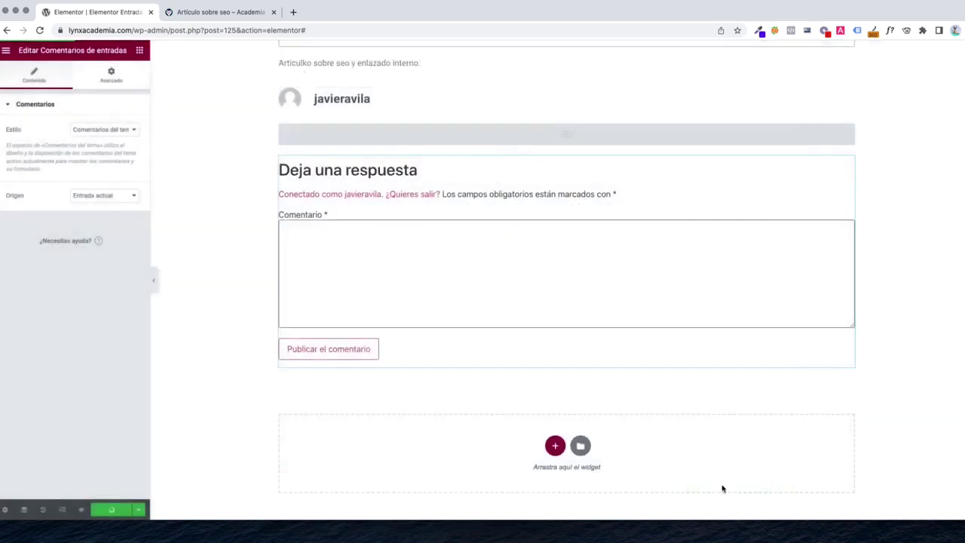
# Review the live Artículo sobre seo post with the new template, then return to the editor
pyautogui.click(188, 18)
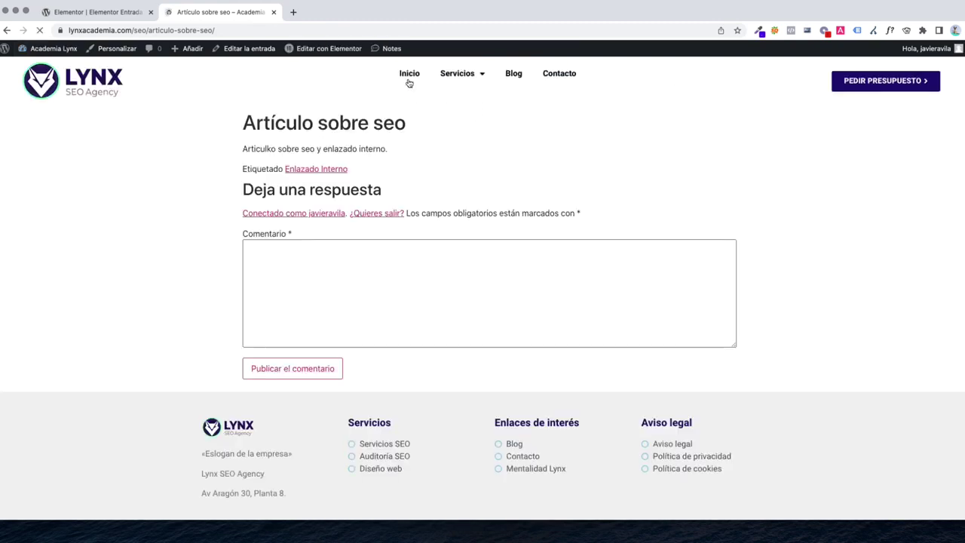
pyautogui.scroll(-7, 535, 295)
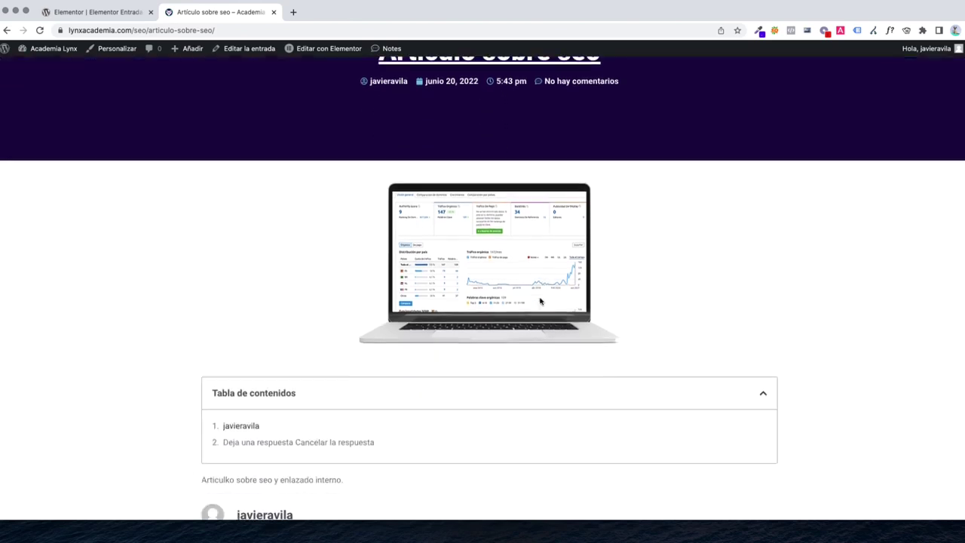
pyautogui.scroll(1, 533, 297)
pyautogui.scroll(6, 533, 298)
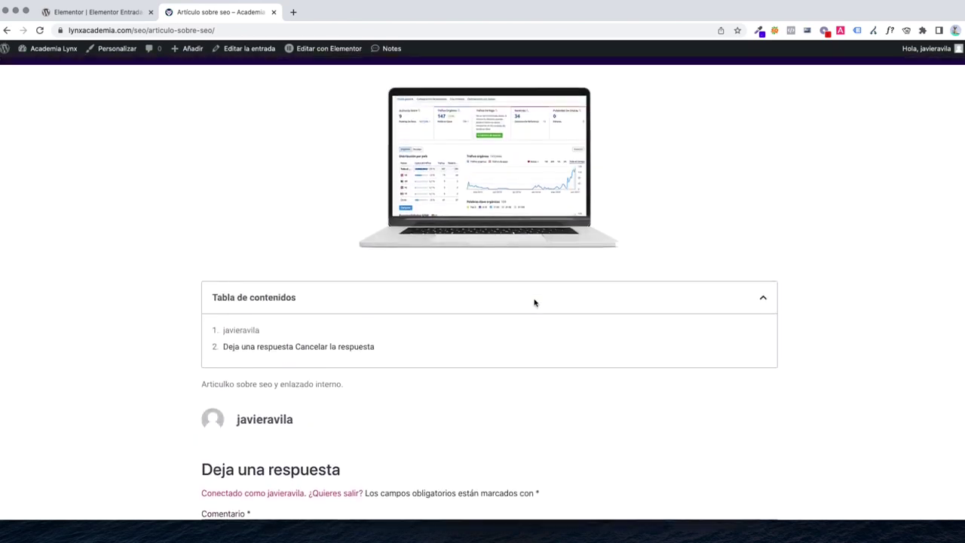
pyautogui.scroll(-4, 517, 306)
pyautogui.scroll(1, 520, 304)
pyautogui.scroll(4, 517, 302)
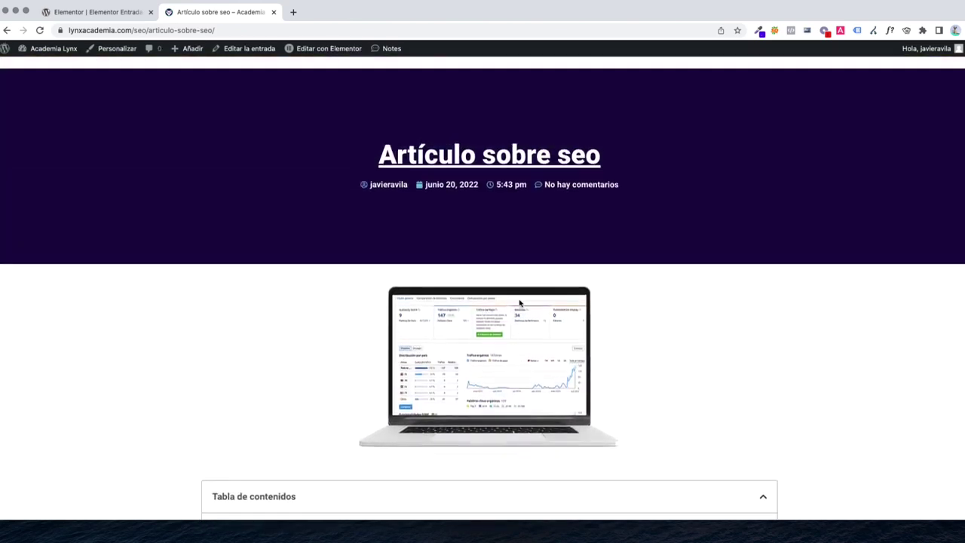
pyautogui.scroll(-6, 519, 301)
pyautogui.scroll(-1, 383, 279)
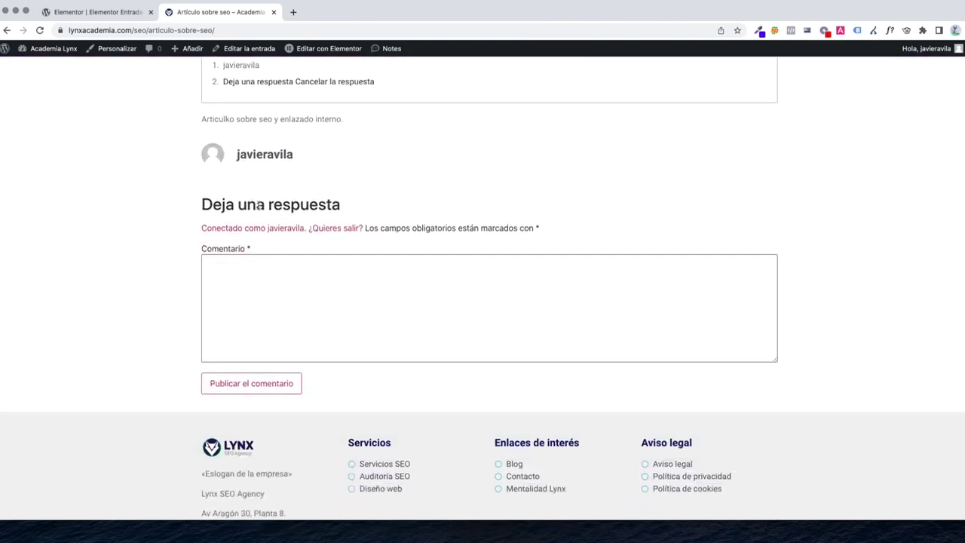
pyautogui.scroll(5, 274, 259)
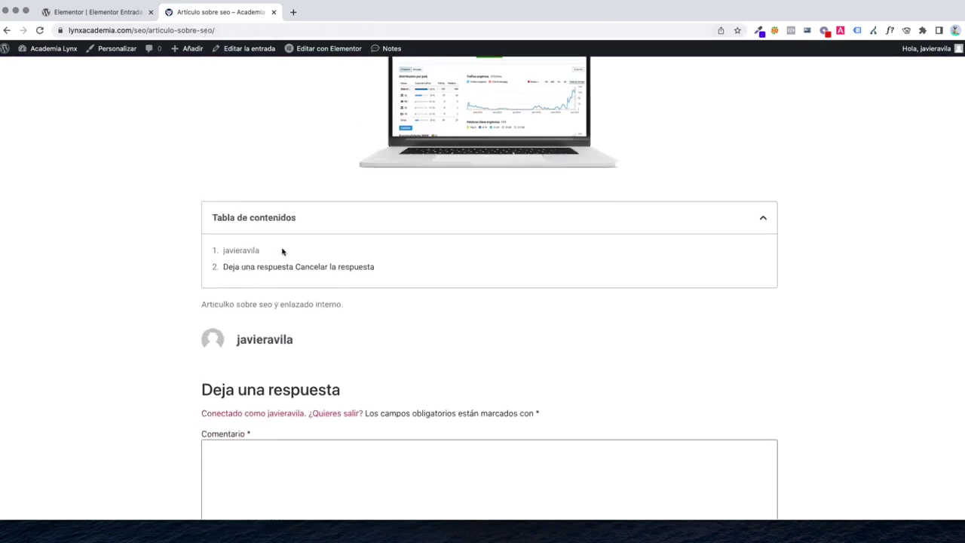
pyautogui.click(98, 12)
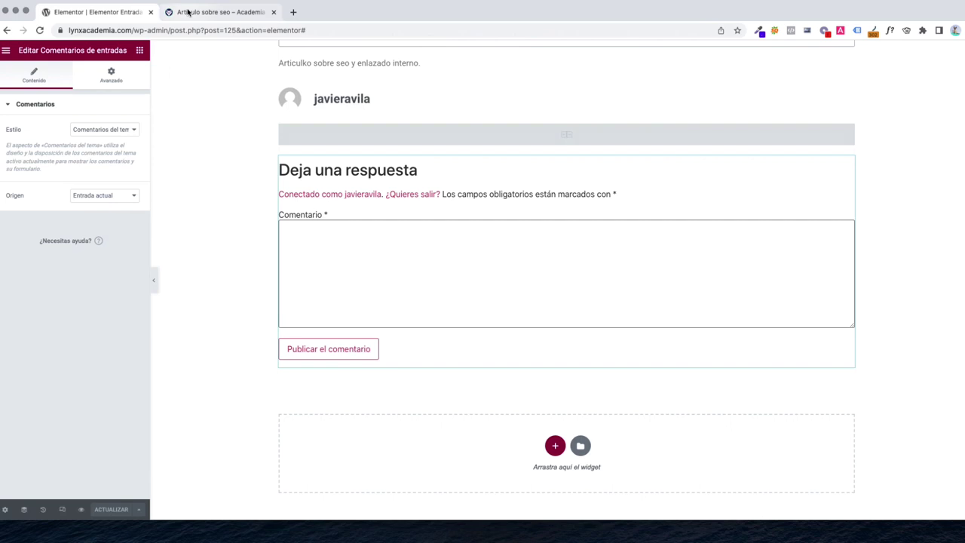
# Exit Elementor to the dashboard and edit the Artículo sobre seo post
pyautogui.click(6, 50)
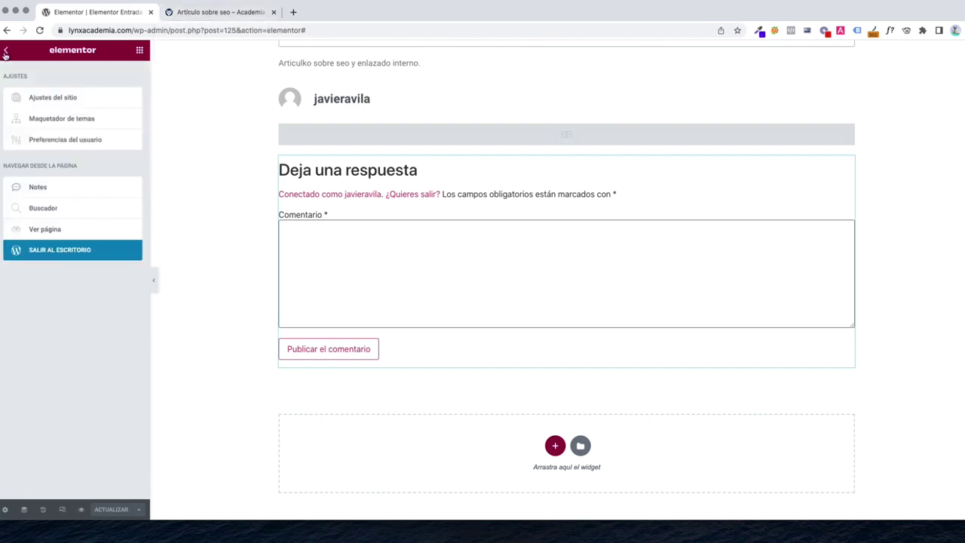
pyautogui.click(53, 248)
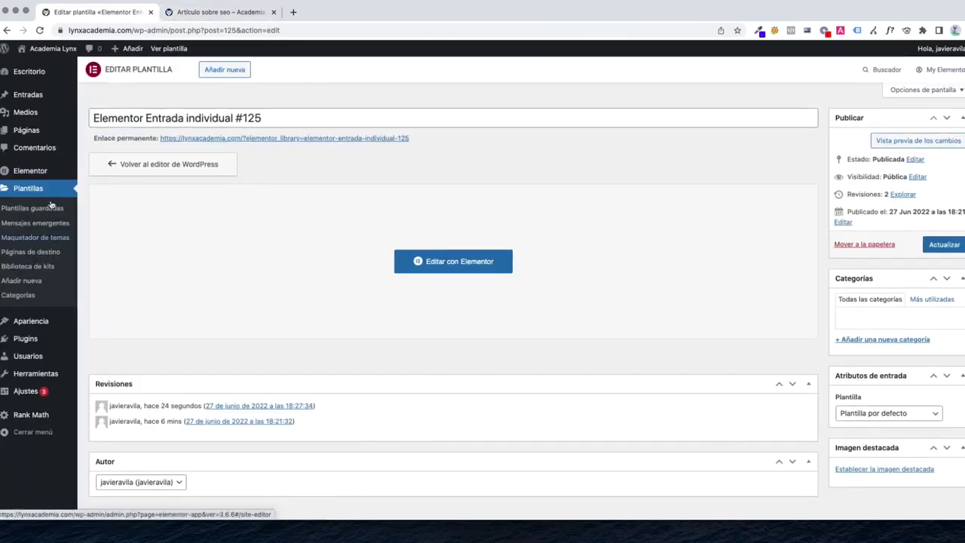
pyautogui.click(28, 95)
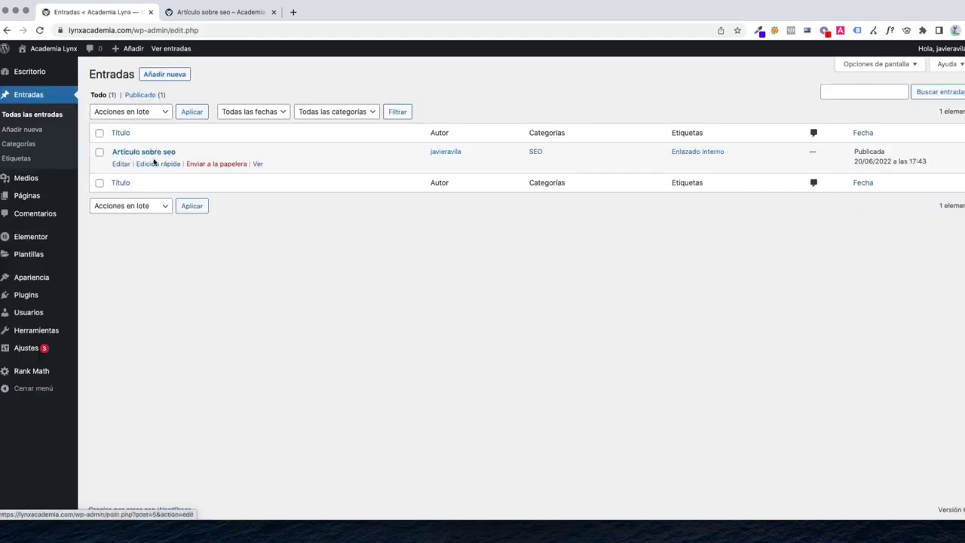
pyautogui.click(120, 163)
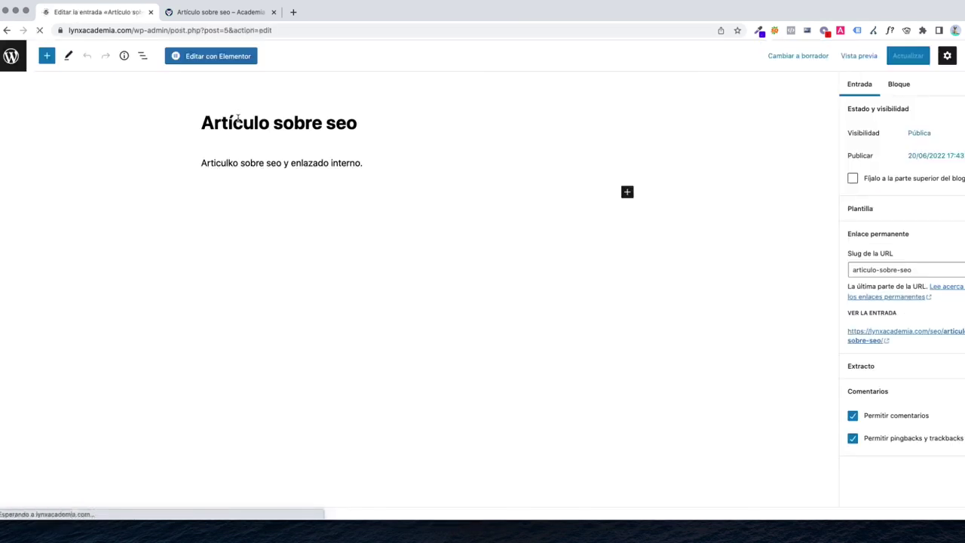
# Lengthen the opening paragraph with pasted copies of the sentence
pyautogui.click(346, 166)
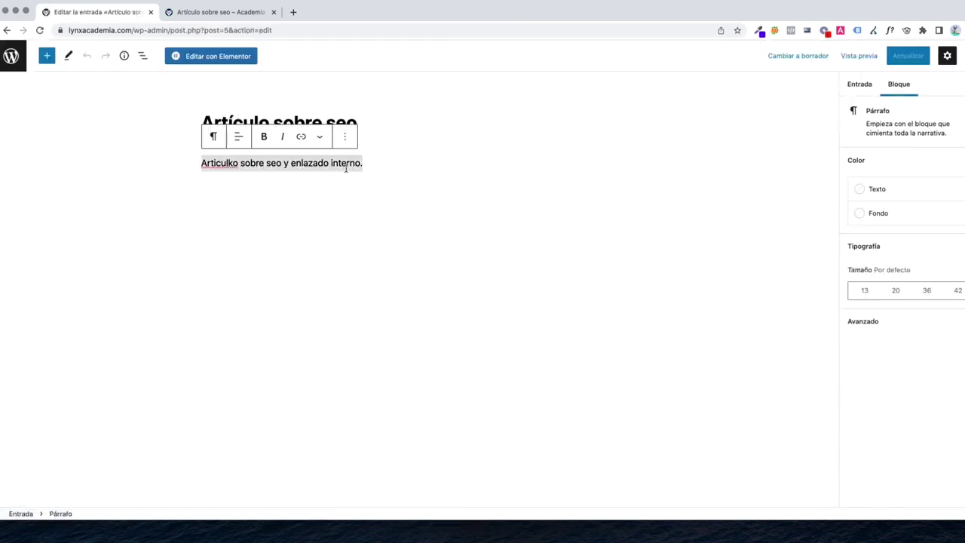
pyautogui.click(383, 168)
pyautogui.hotkey('ctrl', 'v')
pyautogui.hotkey('ctrl', 'v')
pyautogui.hotkey('ctrl', 'v')
pyautogui.hotkey('ctrl', 'v')
pyautogui.hotkey('ctrl', 'v')
pyautogui.hotkey('ctrl', 'v')
pyautogui.hotkey('ctrl', 'v')
pyautogui.hotkey('ctrl', 'v')
pyautogui.hotkey('ctrl', 'v')
pyautogui.hotkey('ctrl', 'v')
pyautogui.hotkey('ctrl', 'v')
pyautogui.hotkey('ctrl', 'v')
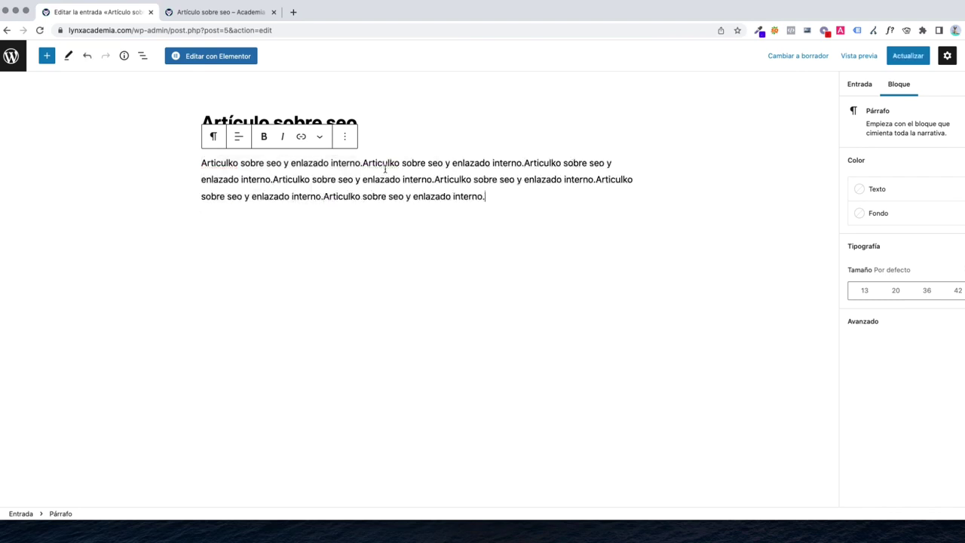
pyautogui.hotkey('ctrl', 'v')
pyautogui.hotkey('ctrl', 'v')
pyautogui.hotkey('ctrl', 'v')
pyautogui.hotkey('ctrl', 'v')
pyautogui.hotkey('ctrl', 'v')
pyautogui.hotkey('ctrl', 'a')
pyautogui.hotkey('ctrl', 'c')
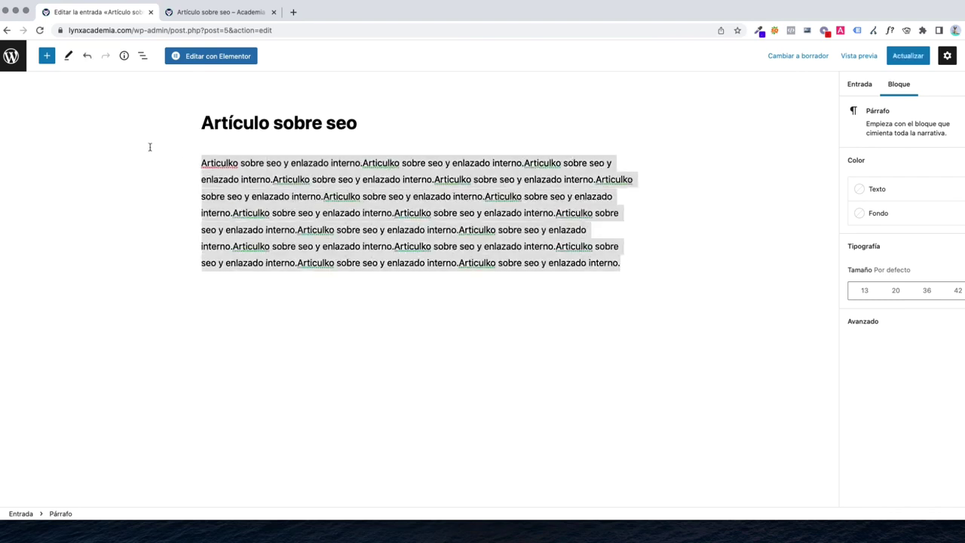
pyautogui.press('Right')
pyautogui.press('Return')
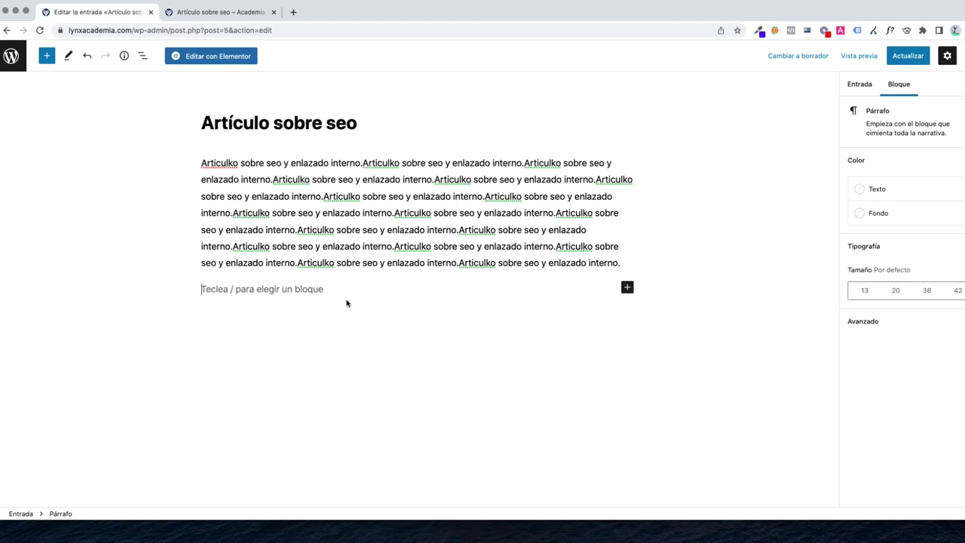
# Add a 'Titulo 2' heading followed by a long pasted paragraph
pyautogui.click(626, 287)
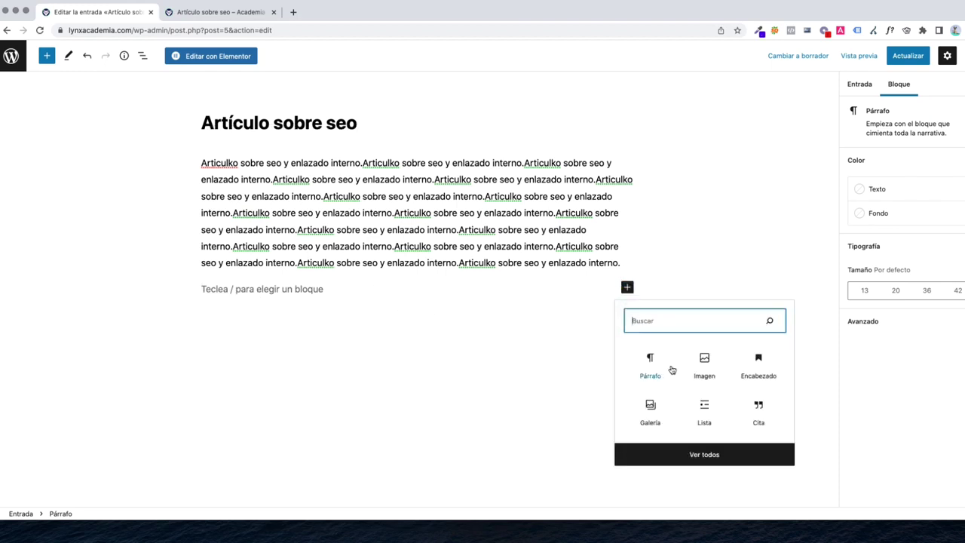
pyautogui.click(758, 366)
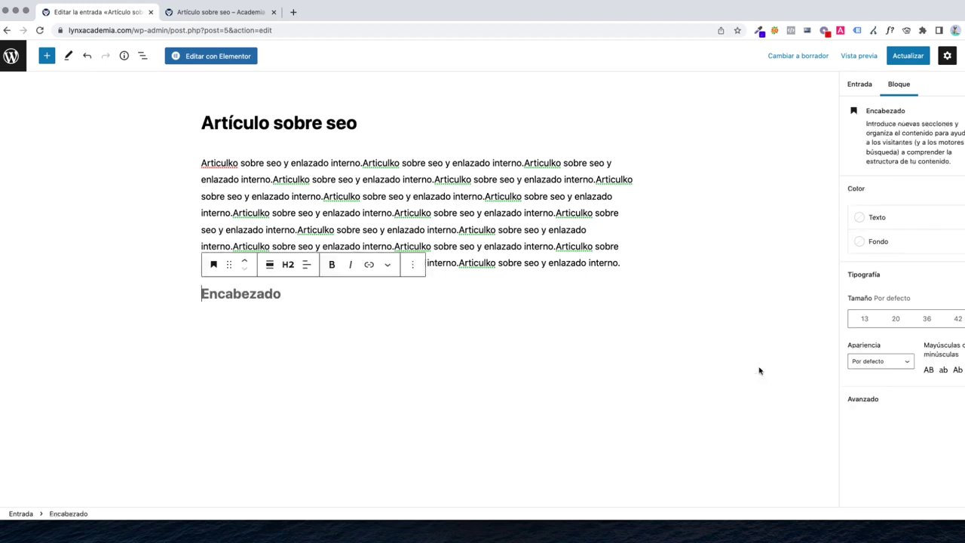
pyautogui.write('Titulo 2')
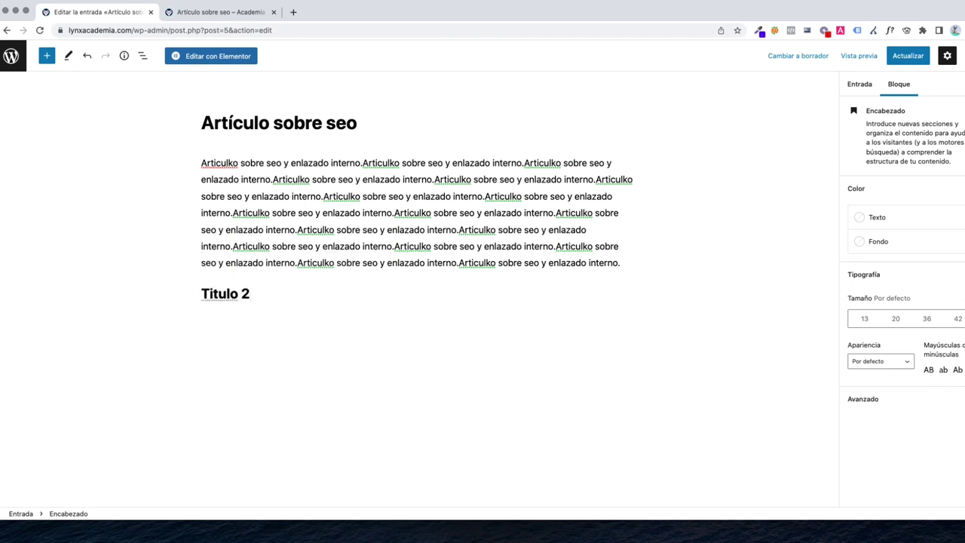
pyautogui.press('Return')
pyautogui.hotkey('ctrl', 'v')
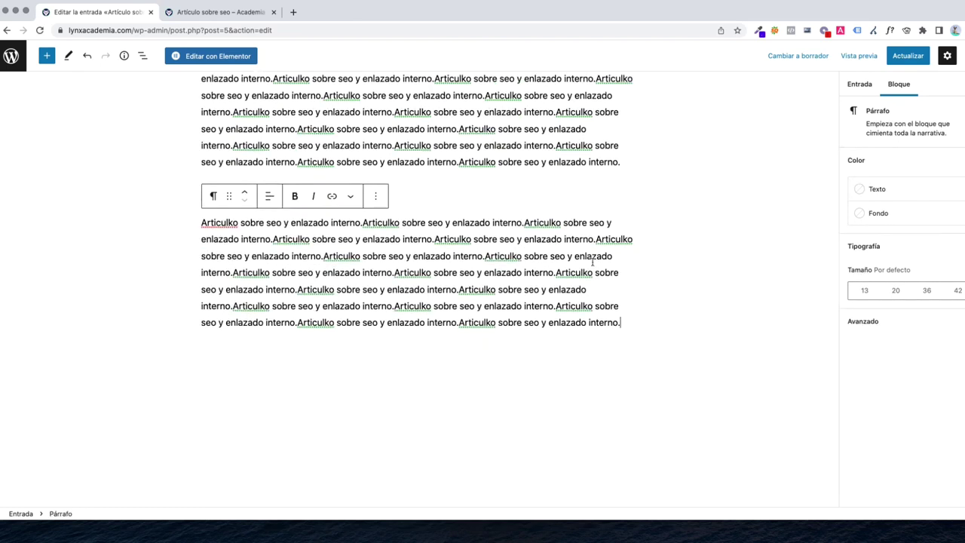
pyautogui.press('Return')
# Add a 'Titulo secundario' heading followed by another long pasted paragraph
pyautogui.click(627, 321)
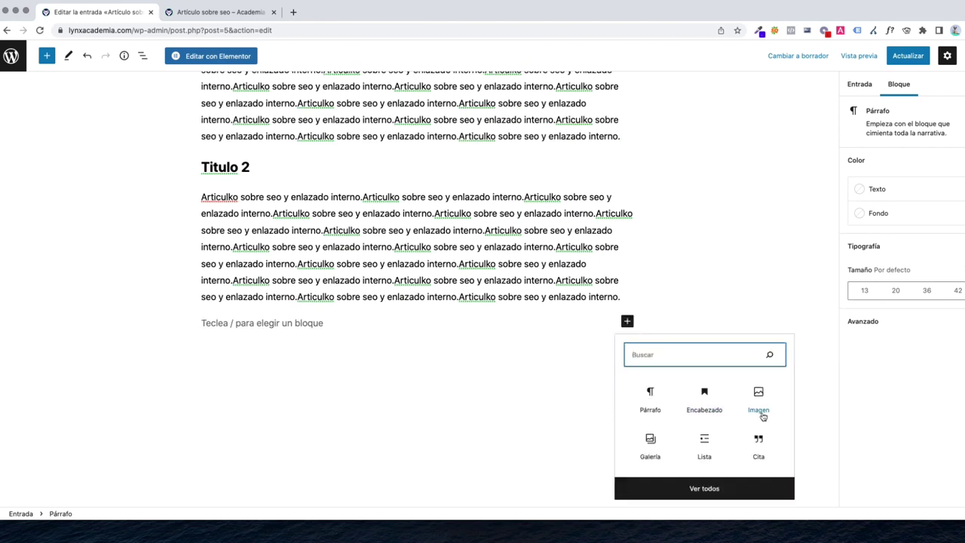
pyautogui.click(705, 399)
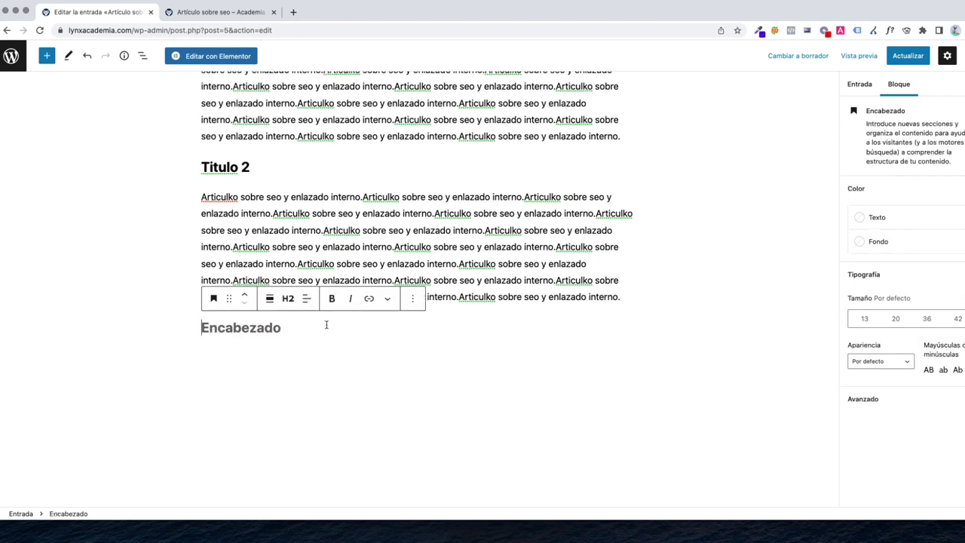
pyautogui.write('Titulo')
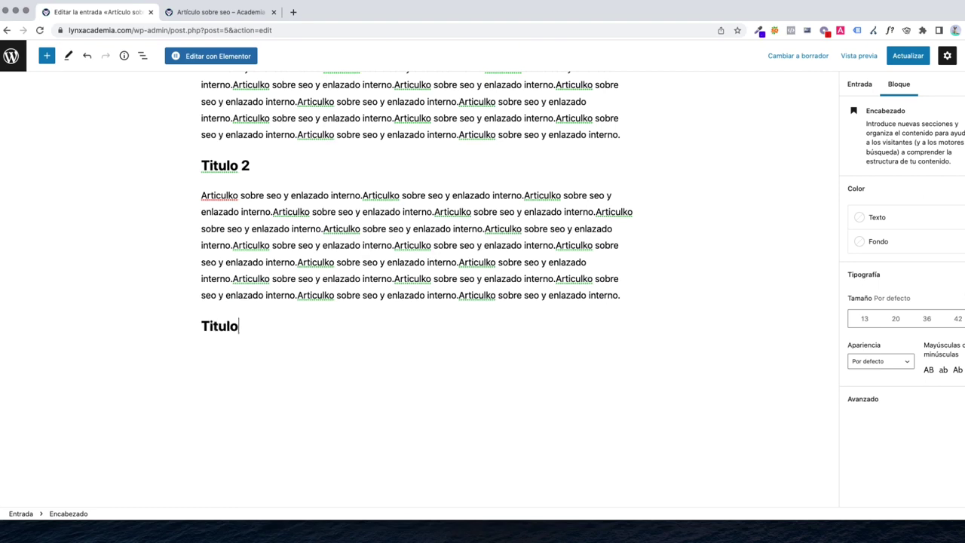
pyautogui.write(' secundario')
pyautogui.press('Return')
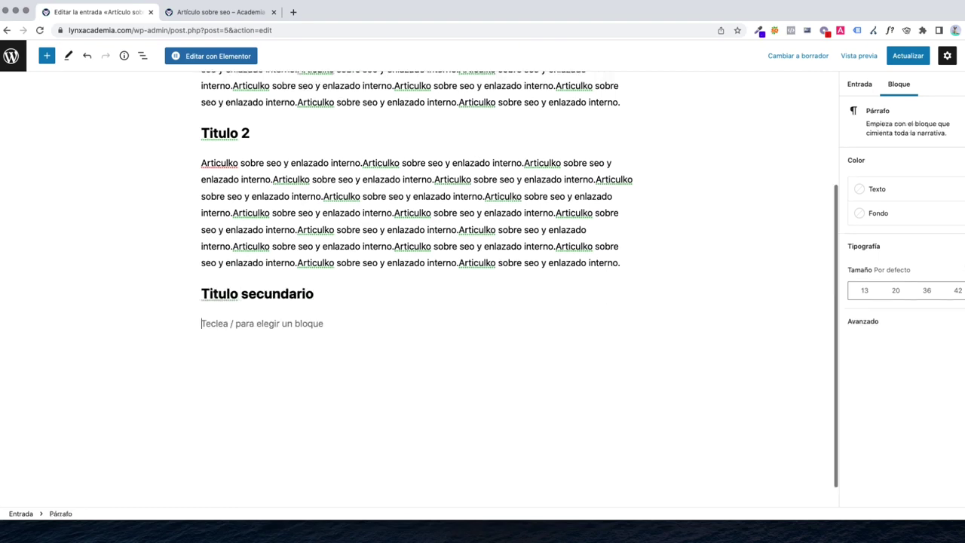
pyautogui.press('super+v')
pyautogui.press('Return')
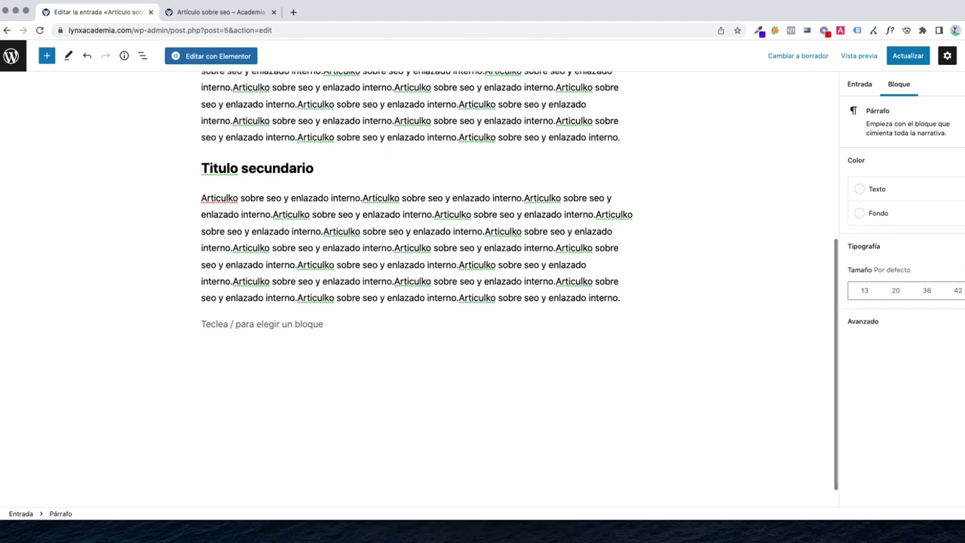
# Insert an Imagen block with the meeting-room chairs photo from the media library
pyautogui.click(627, 322)
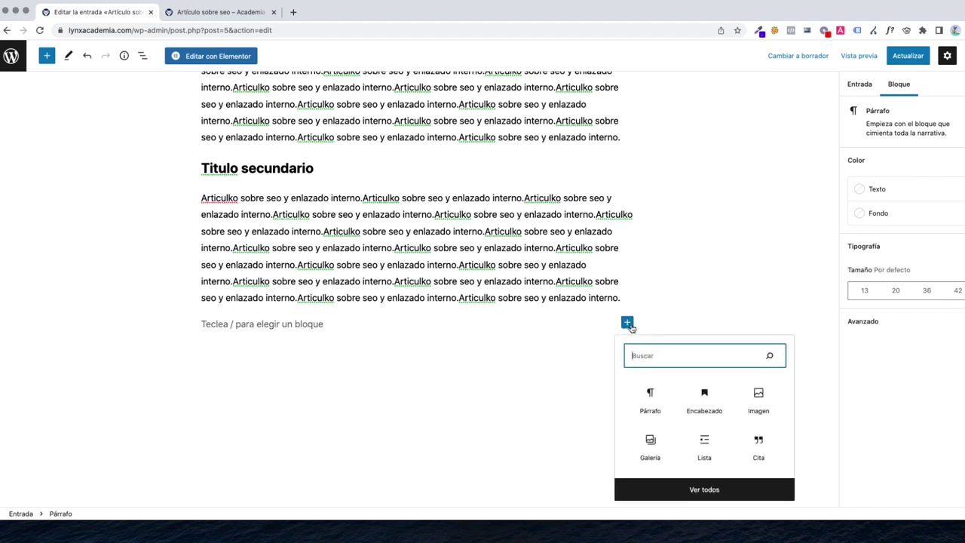
pyautogui.click(760, 400)
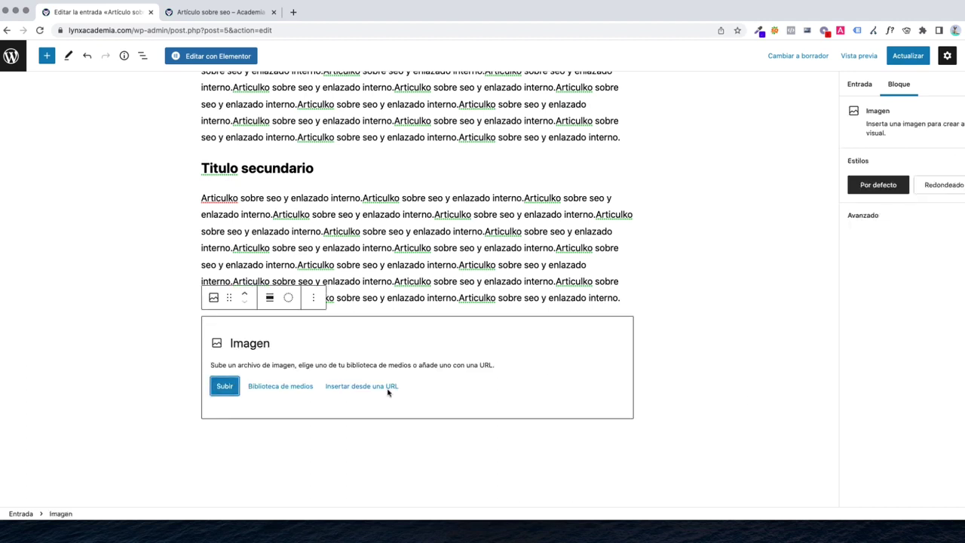
pyautogui.click(266, 386)
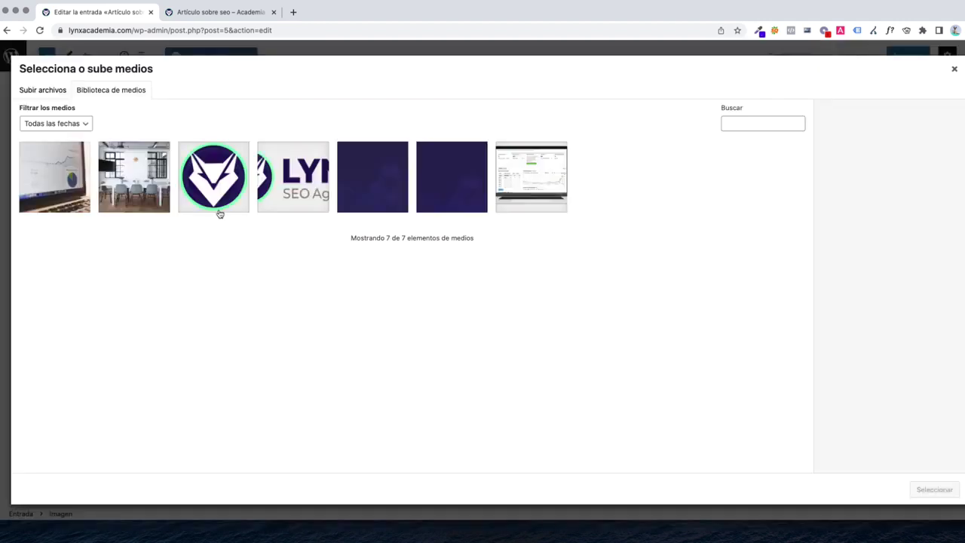
pyautogui.click(140, 188)
pyautogui.click(942, 487)
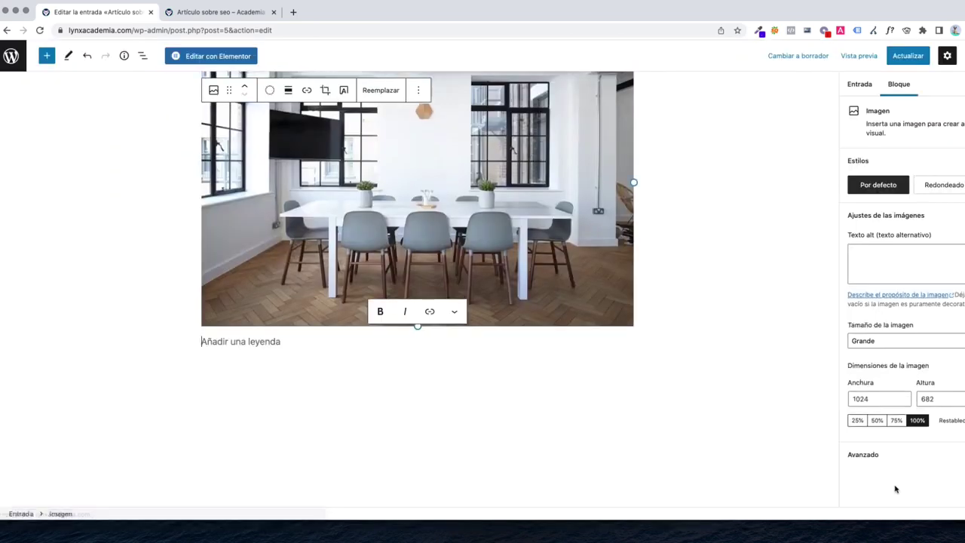
pyautogui.scroll(2, 456, 368)
pyautogui.scroll(-3, 456, 369)
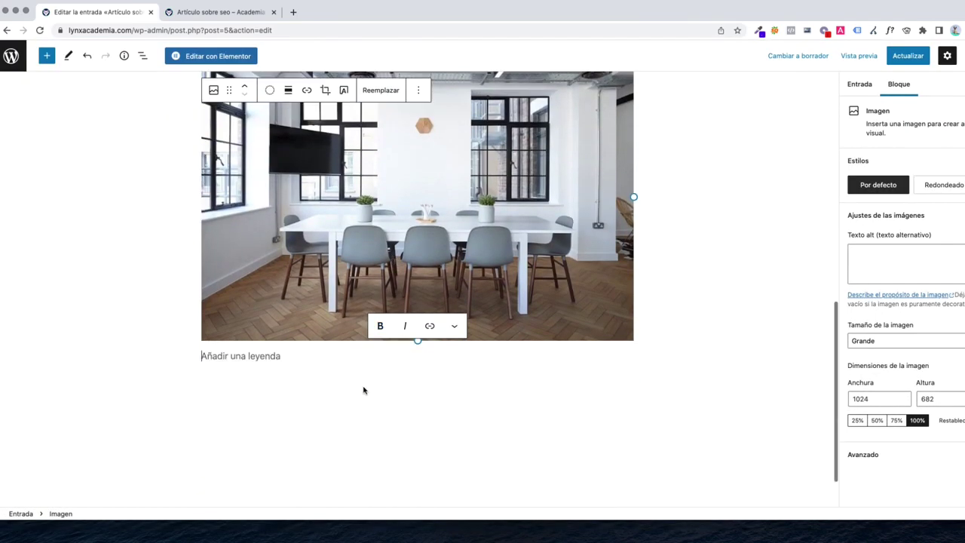
# Paste a paragraph below the image, update the post and view the article
pyautogui.click(289, 364)
pyautogui.click(287, 362)
pyautogui.press('super+v')
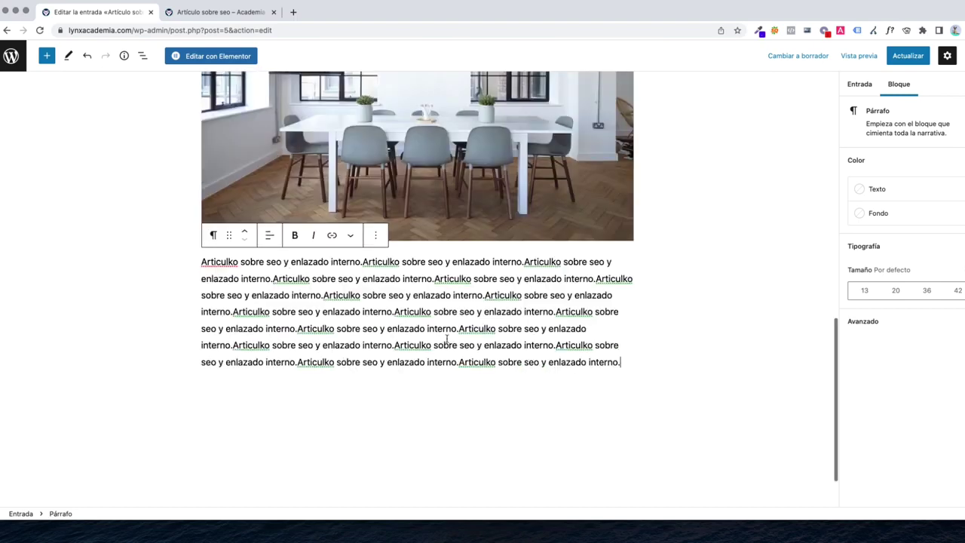
pyautogui.scroll(3, 700, 293)
pyautogui.scroll(10, 701, 292)
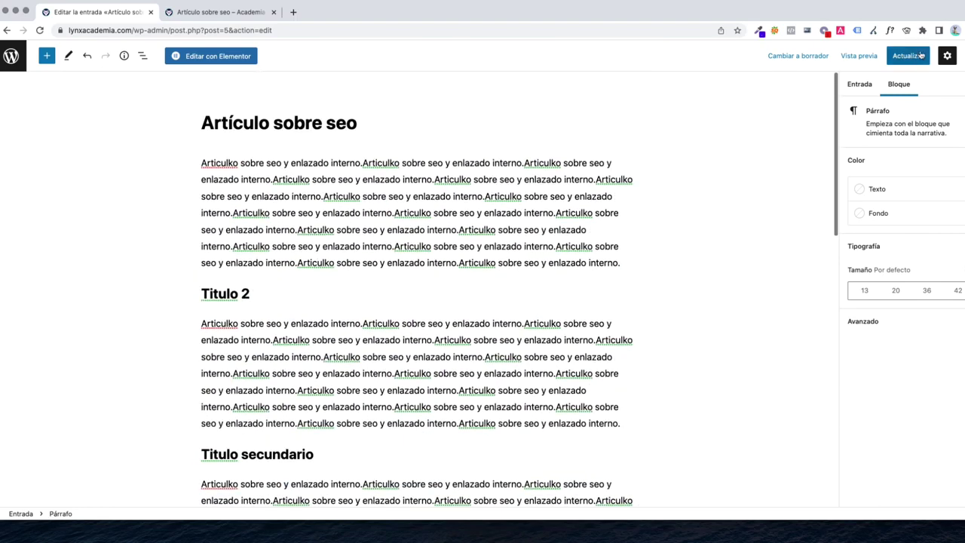
pyautogui.click(909, 57)
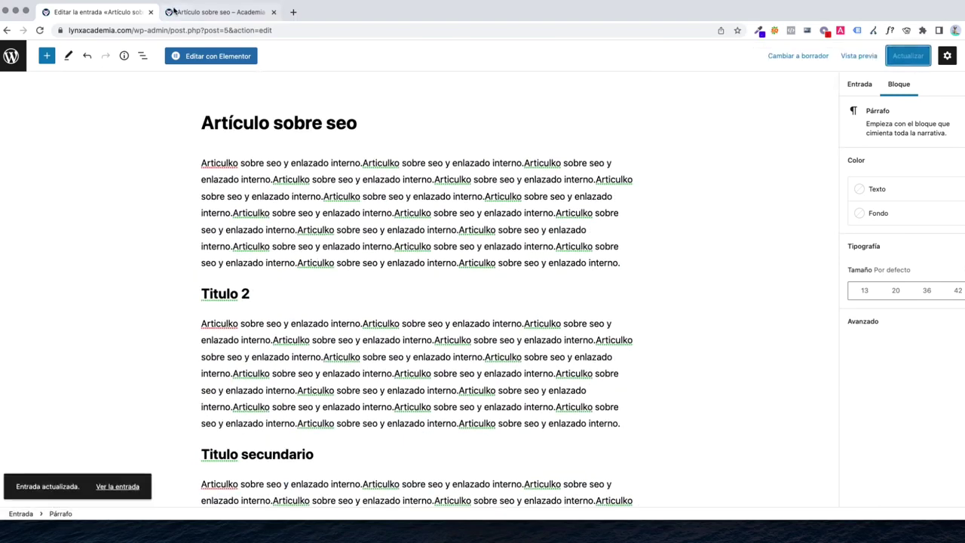
pyautogui.click(181, 12)
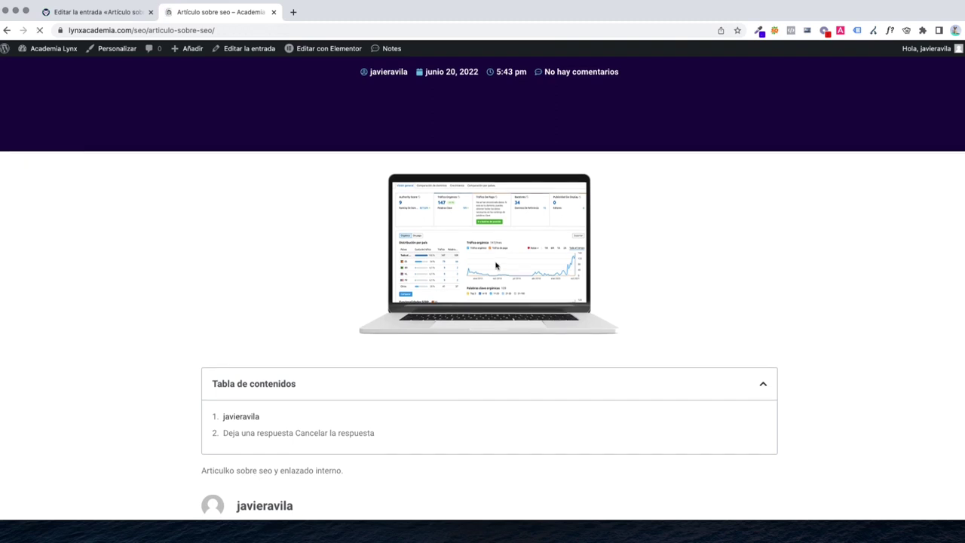
# Test the table of contents links to Titulo secundario and Titulo 2 on the live post
pyautogui.scroll(-2, 465, 271)
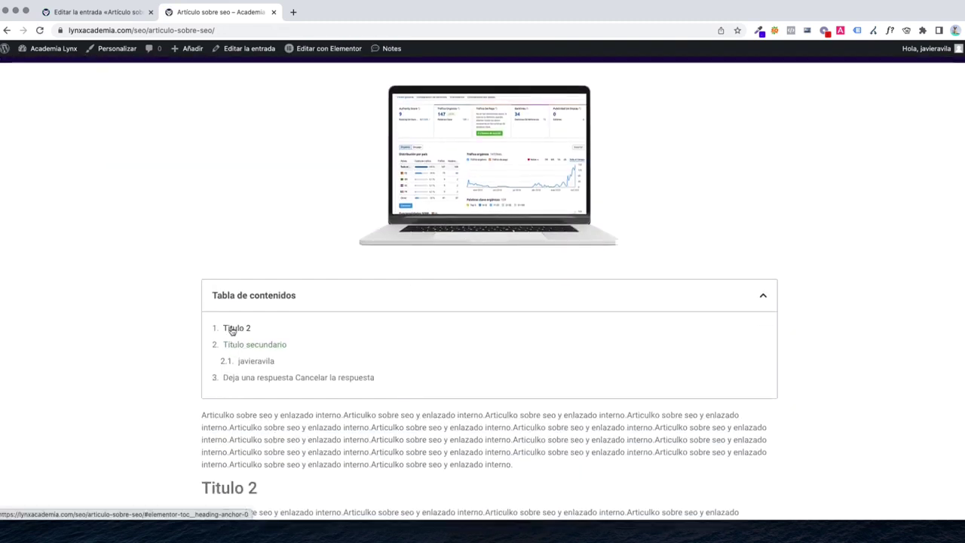
pyautogui.click(242, 345)
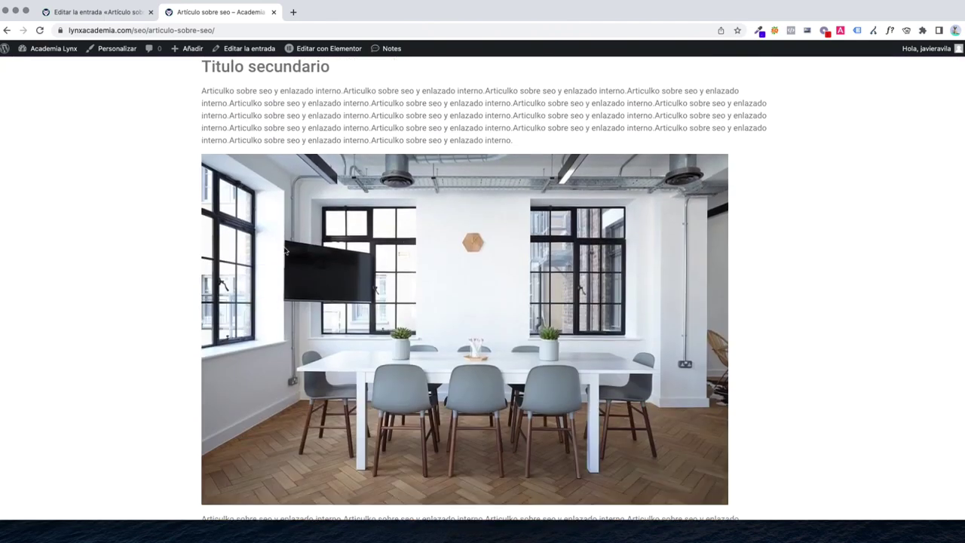
pyautogui.scroll(5, 288, 74)
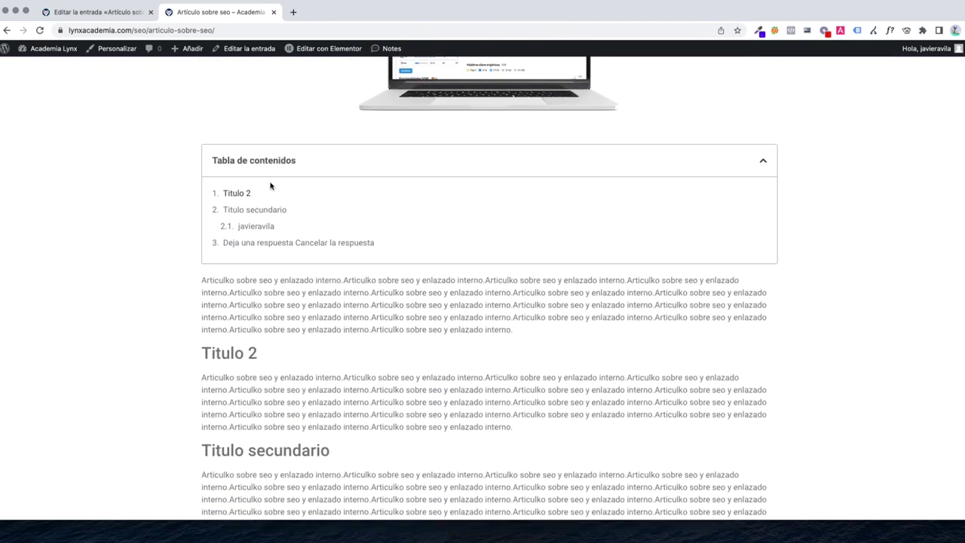
pyautogui.click(242, 188)
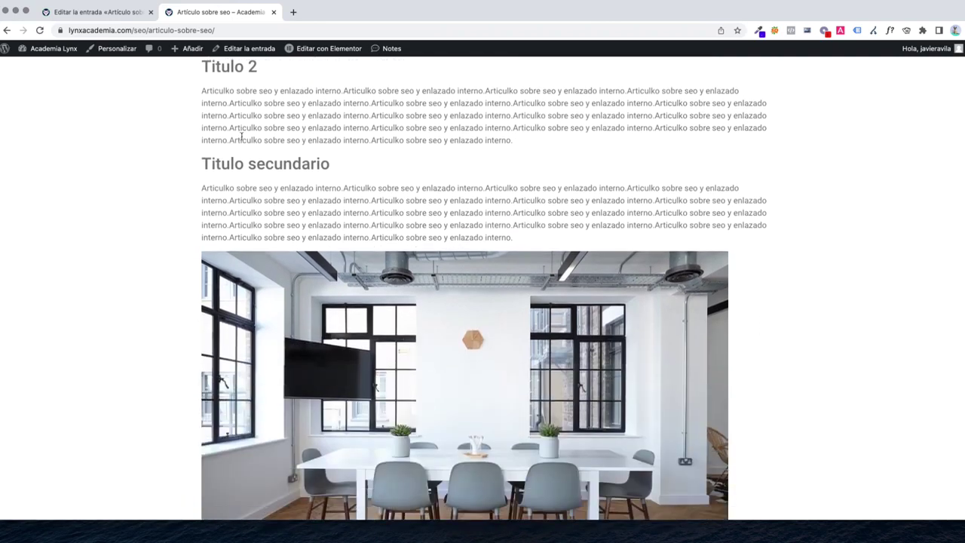
pyautogui.scroll(5, 278, 94)
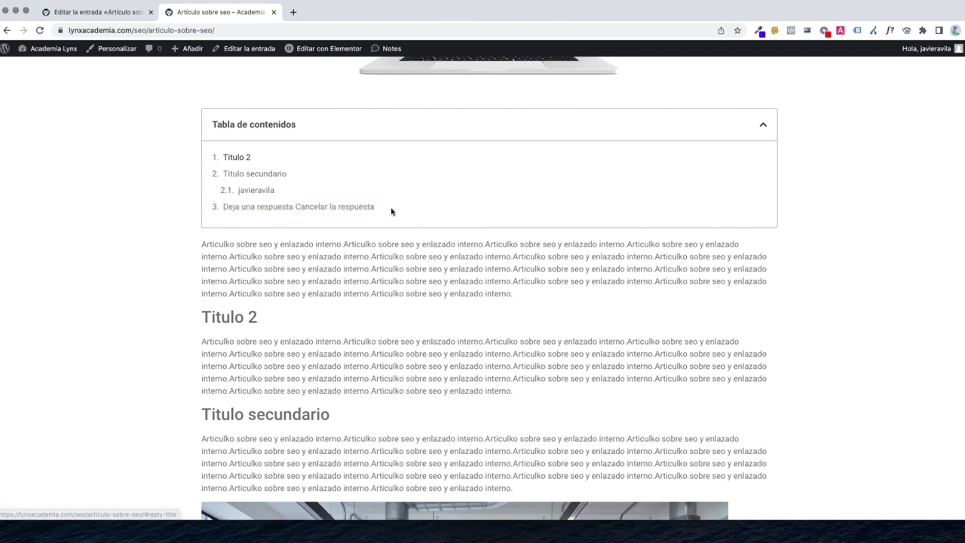
# Highlight the unwanted author and 'Deja una respuesta' contents entries, then bring up Editar con Elementor
pyautogui.moveTo(390, 211); pyautogui.dragTo(195, 191)
pyautogui.scroll(1, 339, 165)
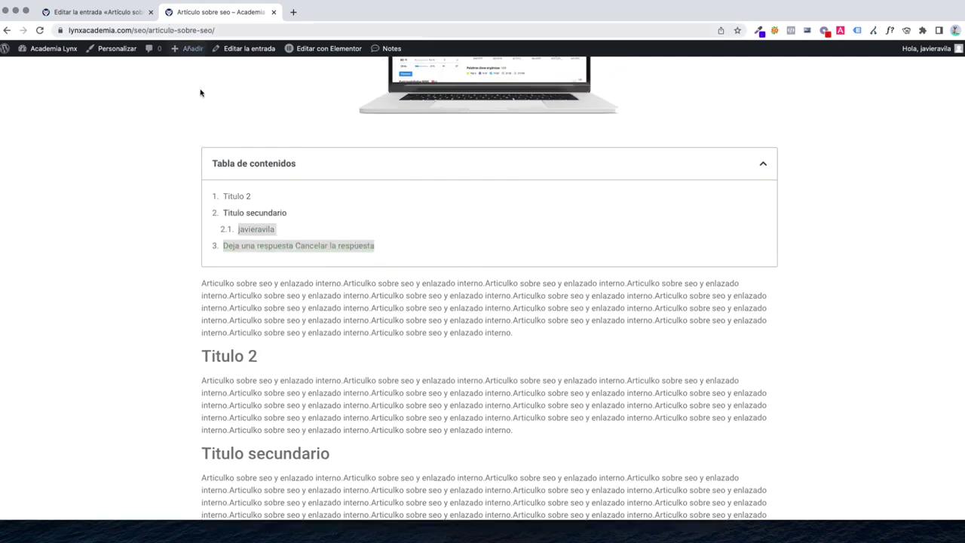
pyautogui.moveTo(383, 249); pyautogui.dragTo(193, 218)
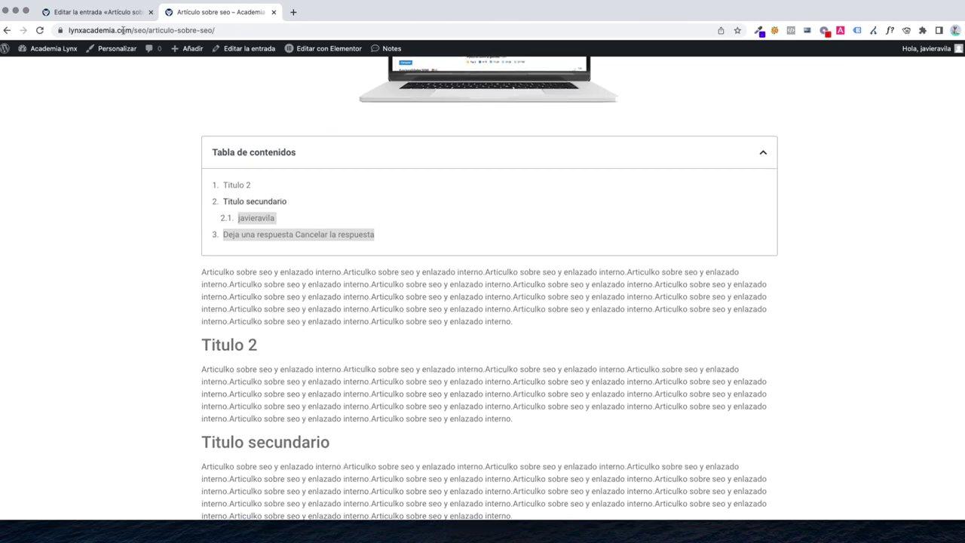
pyautogui.click(113, 12)
pyautogui.click(211, 17)
pyautogui.moveTo(317, 53)
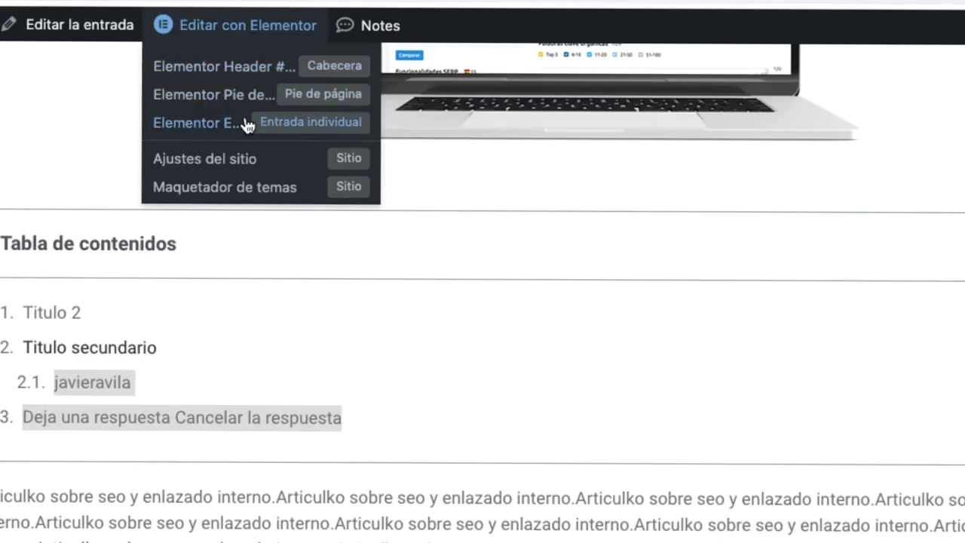
# Open the Elementor Entrada individual template and select its Tabla de contenidos widget
pyautogui.click(192, 133)
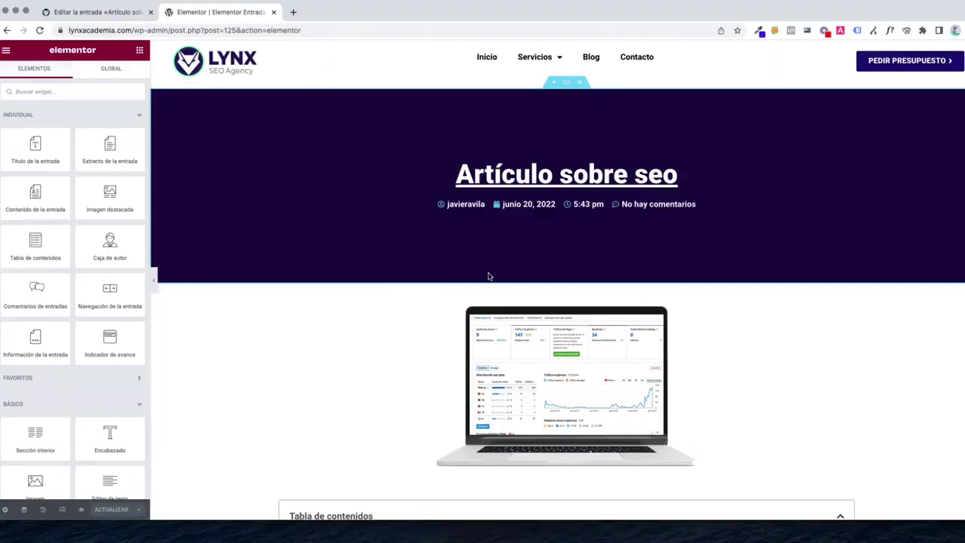
pyautogui.scroll(-10, 483, 276)
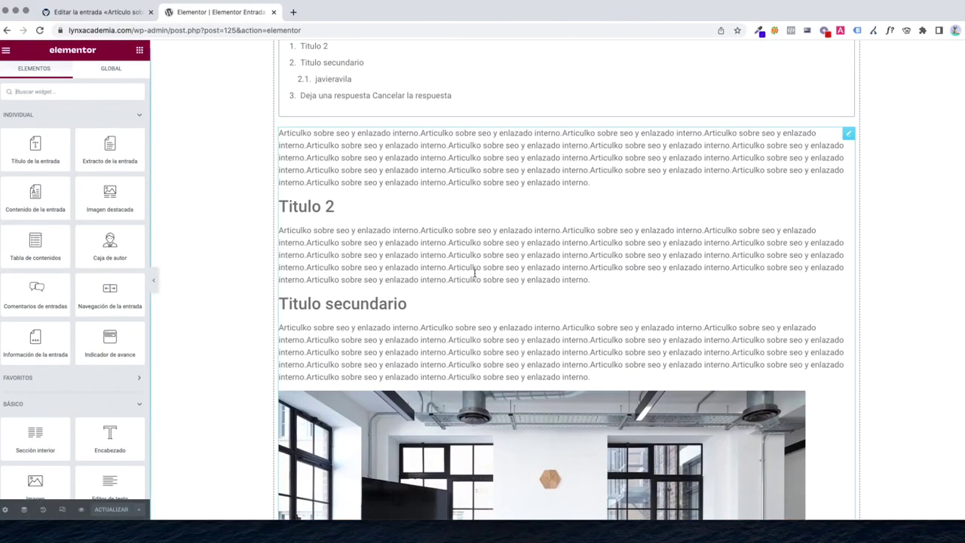
pyautogui.scroll(3, 474, 276)
pyautogui.click(456, 274)
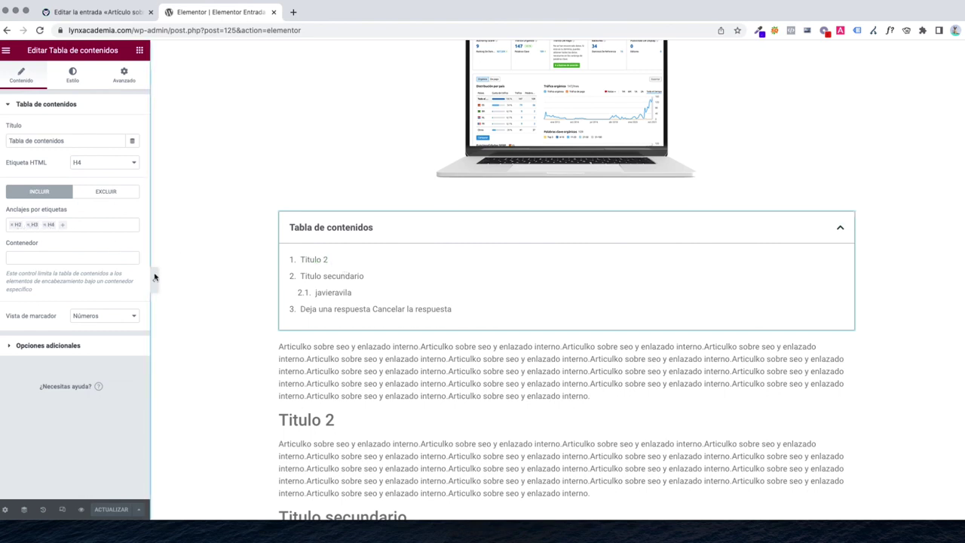
pyautogui.scroll(-5, 355, 389)
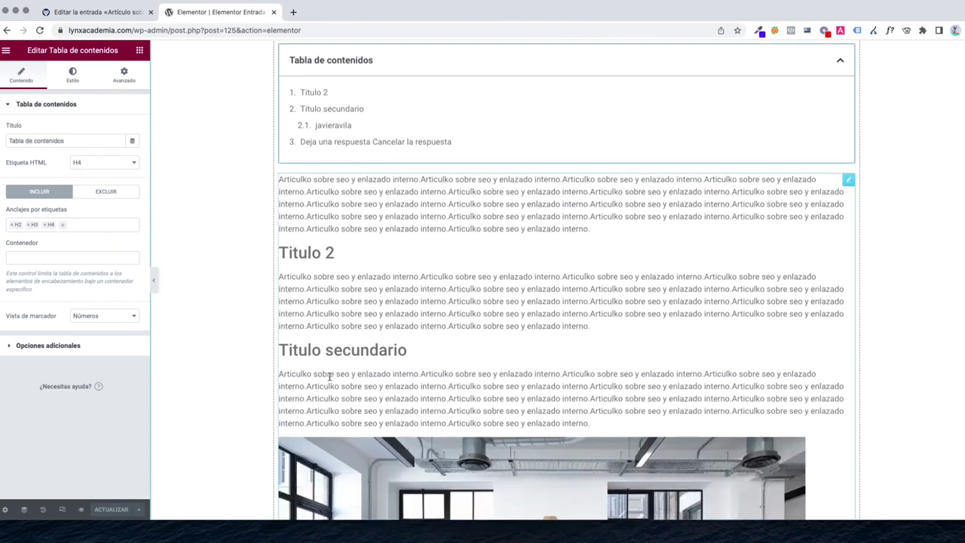
pyautogui.scroll(5, 354, 375)
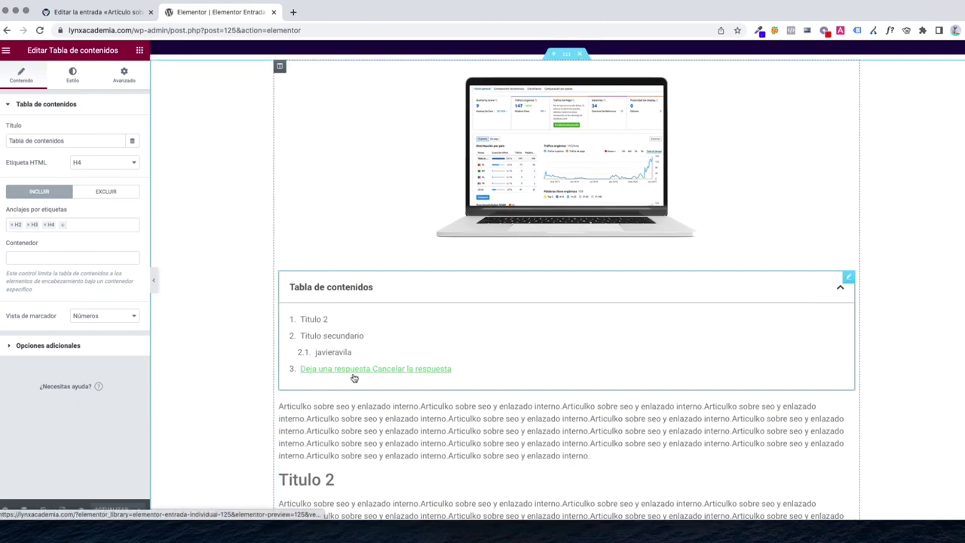
# Switch the table of contents anchors to EXCLUIR mode and open a new browser tab
pyautogui.click(105, 191)
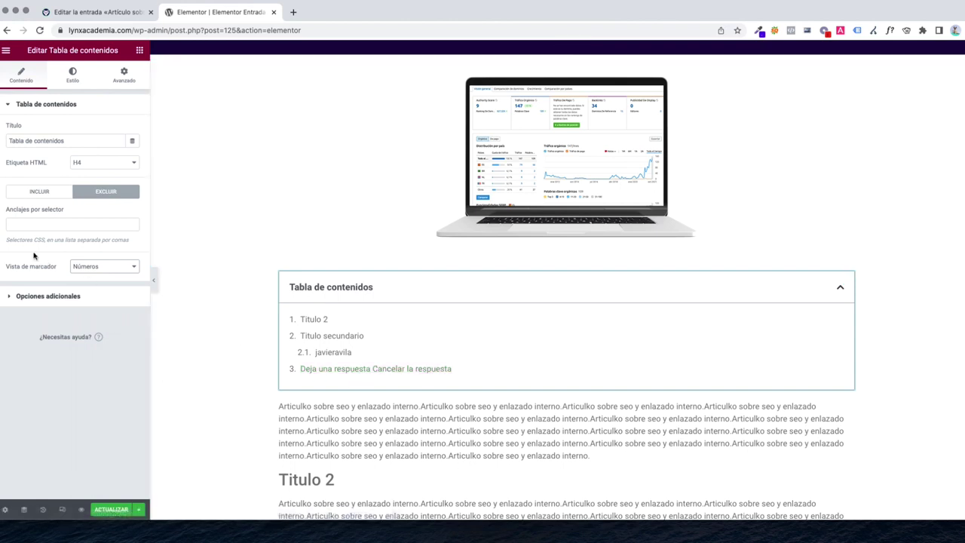
pyautogui.moveTo(7, 241); pyautogui.dragTo(129, 240)
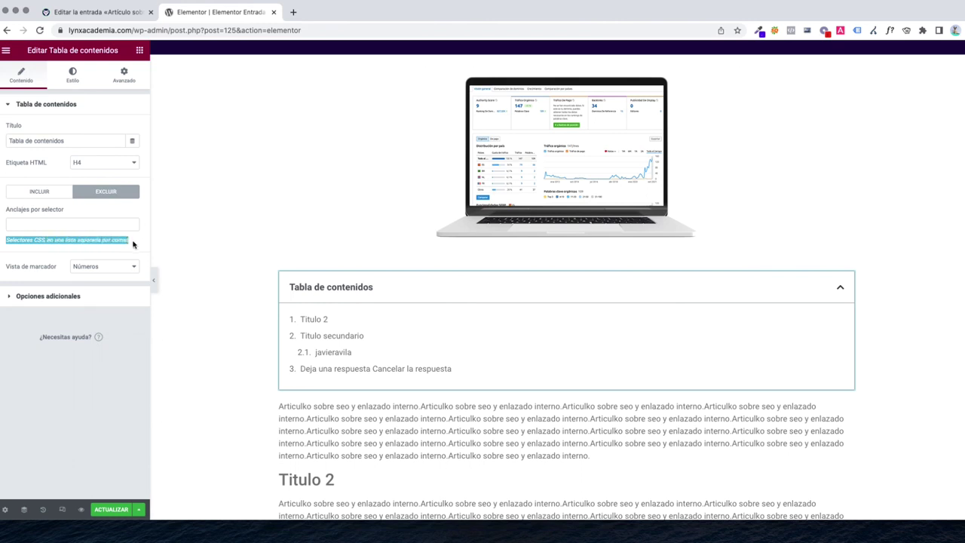
pyautogui.click(132, 243)
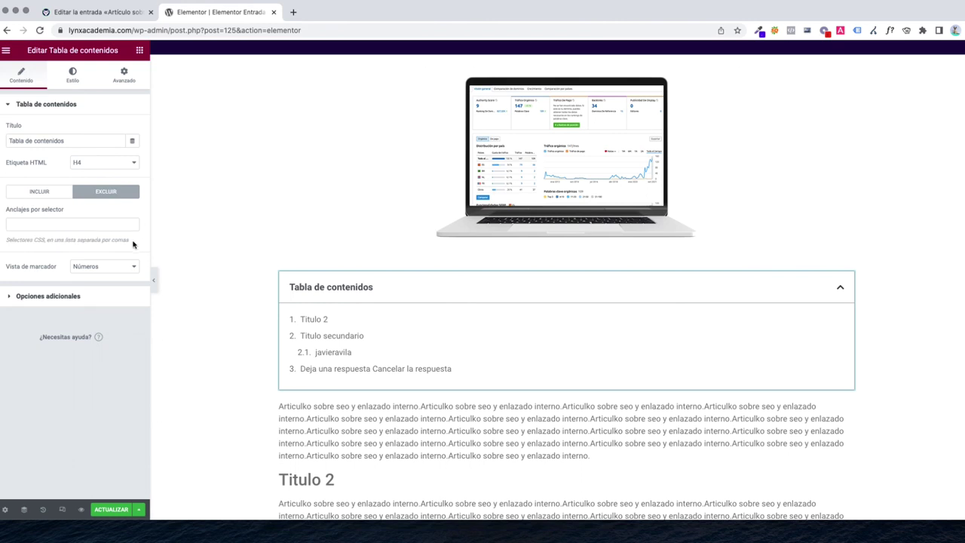
pyautogui.press('super+t')
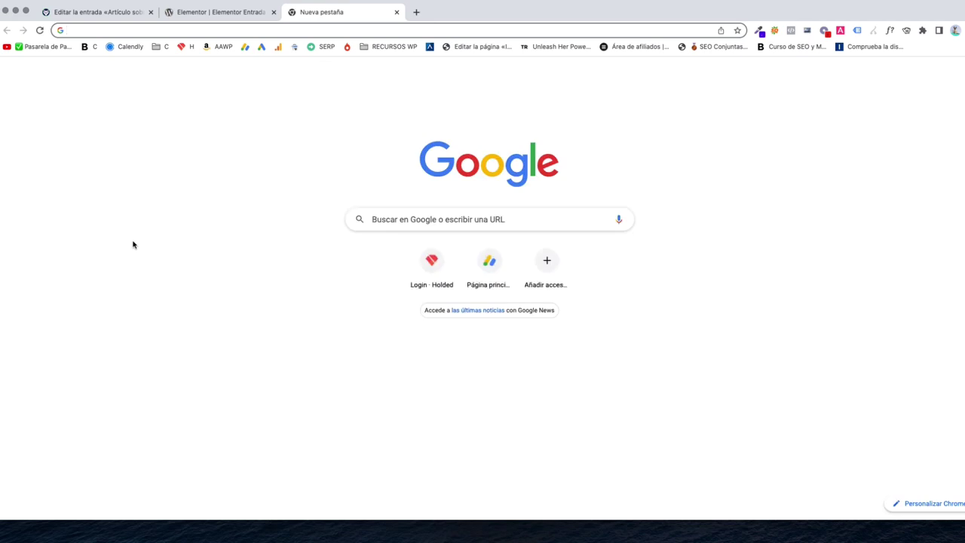
# Go to lynxacademia.com and open 'Artículo sobre seo' from the Blog page
pyautogui.write('lynx')
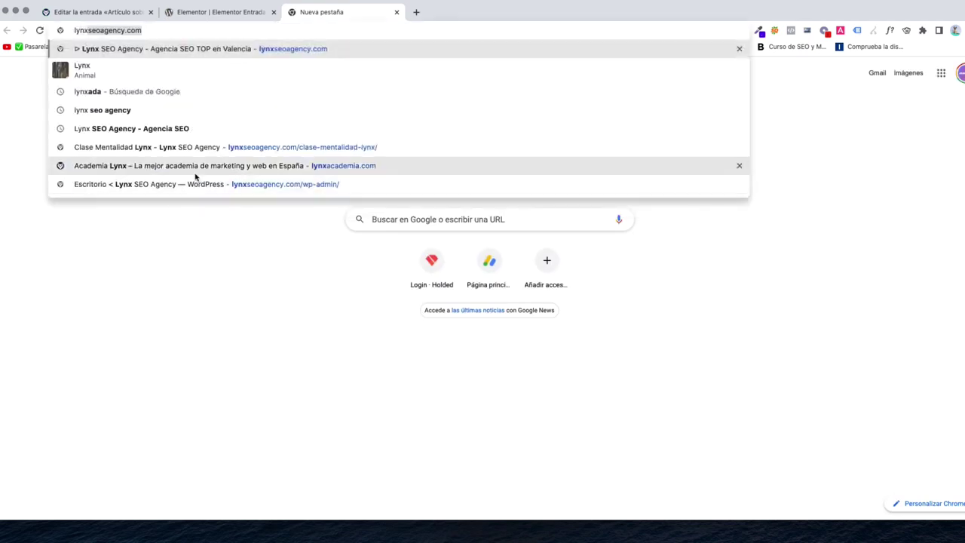
pyautogui.write('aca')
pyautogui.press('Return')
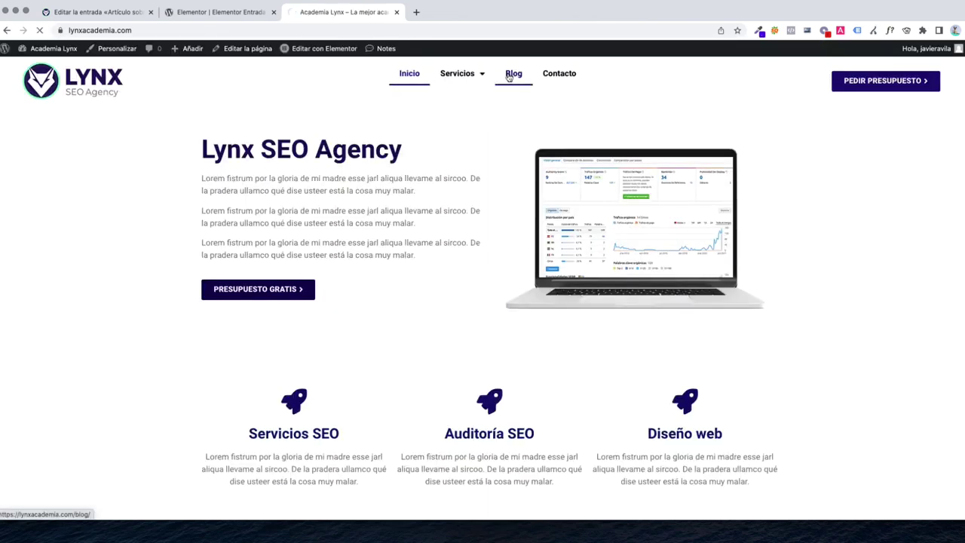
pyautogui.click(511, 74)
pyautogui.click(267, 409)
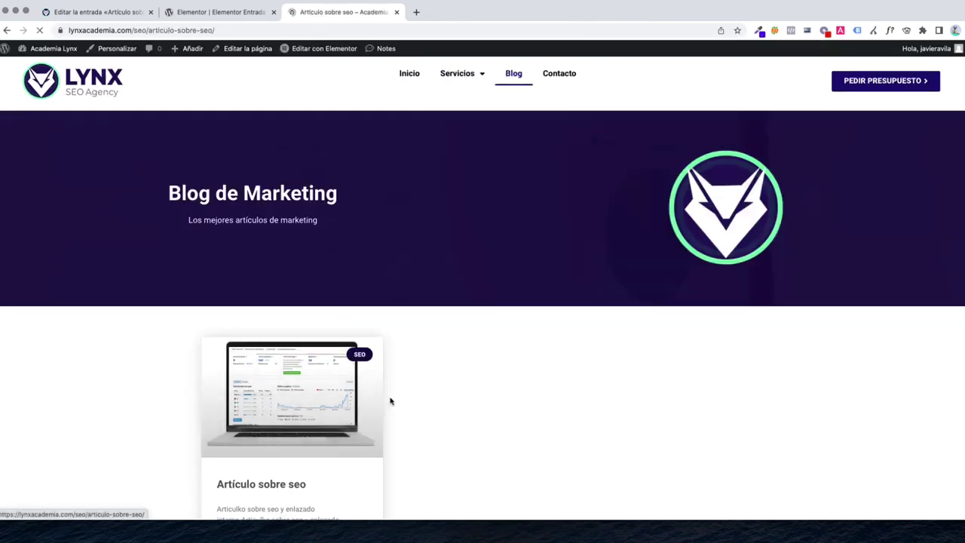
pyautogui.scroll(-6, 390, 401)
pyautogui.scroll(1, 392, 390)
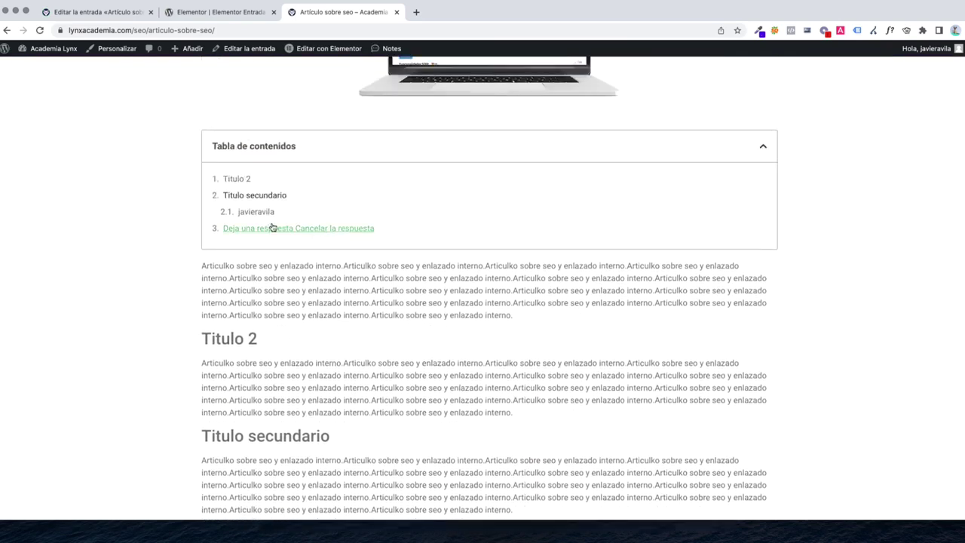
# Highlight the author-name and 'Deja una respuesta' entries in the table of contents
pyautogui.moveTo(288, 214); pyautogui.dragTo(236, 212)
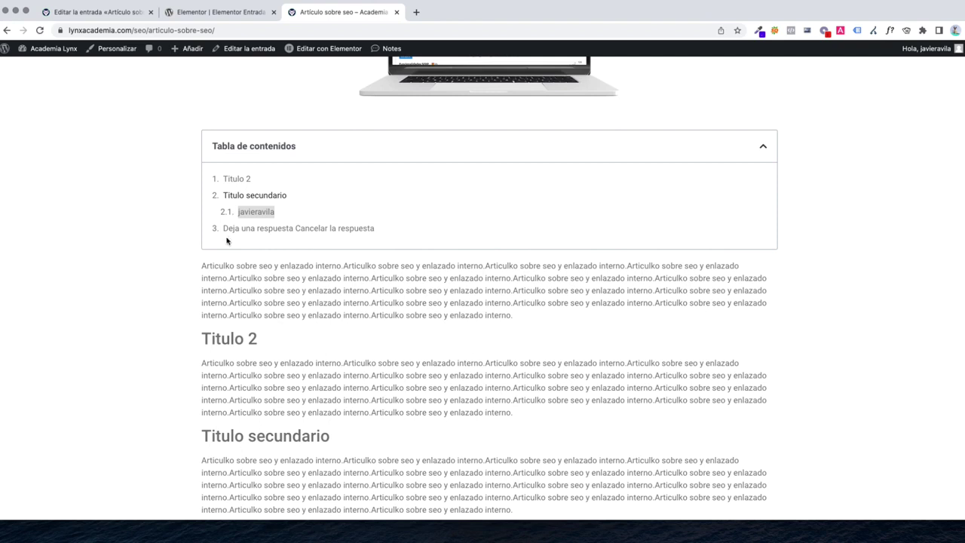
pyautogui.moveTo(395, 231); pyautogui.dragTo(207, 233)
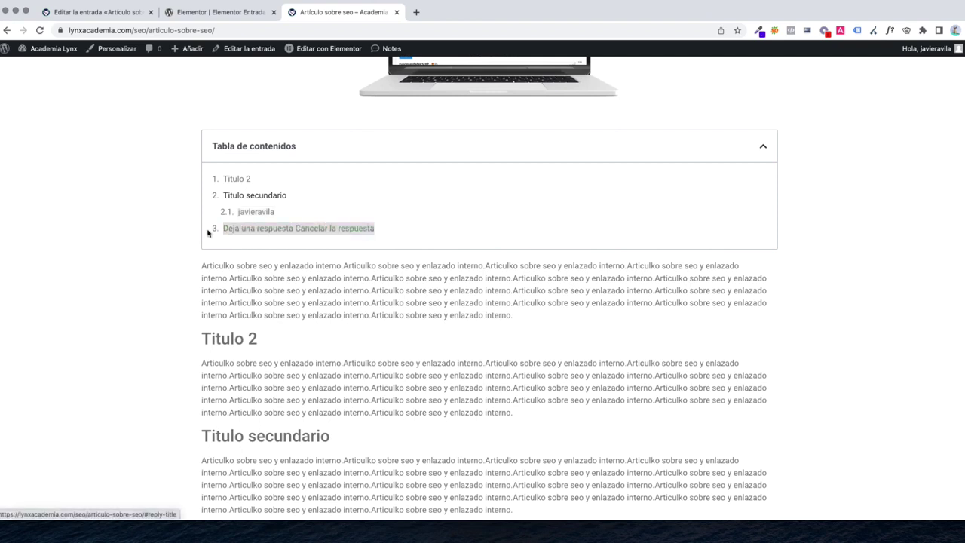
pyautogui.moveTo(415, 233); pyautogui.dragTo(215, 213)
pyautogui.scroll(-10, 335, 290)
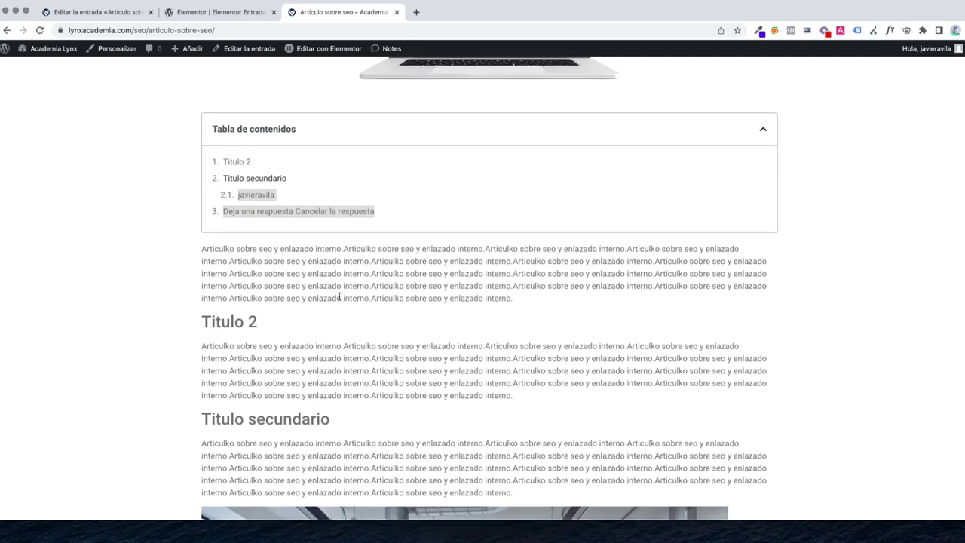
pyautogui.scroll(1, 334, 290)
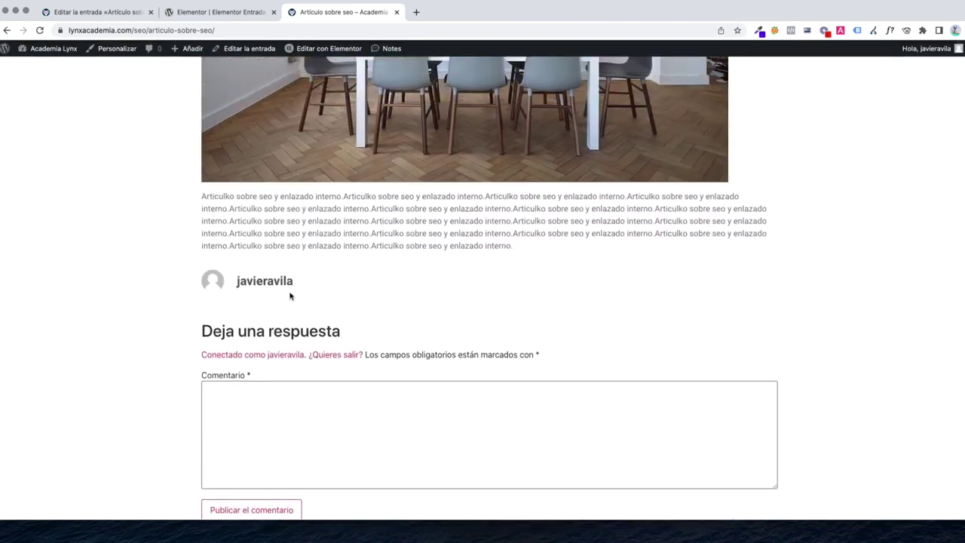
pyautogui.scroll(-1, 249, 280)
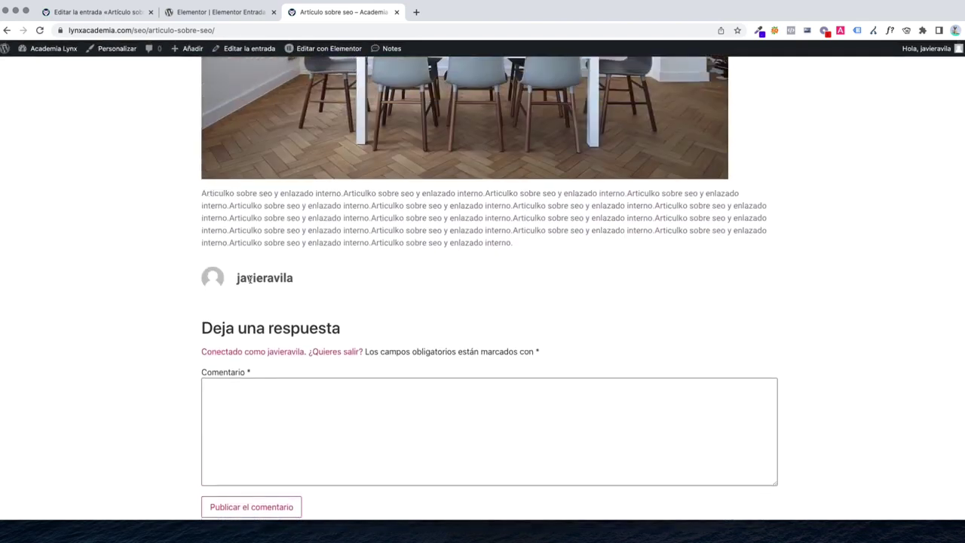
pyautogui.scroll(10, 289, 277)
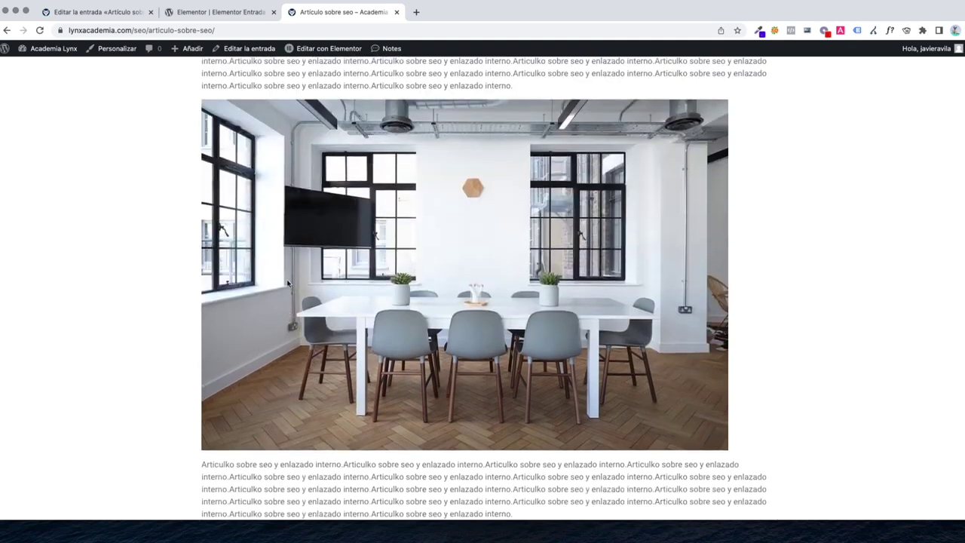
# Jump to the author section from the contents and check the author heading
pyautogui.click(285, 313)
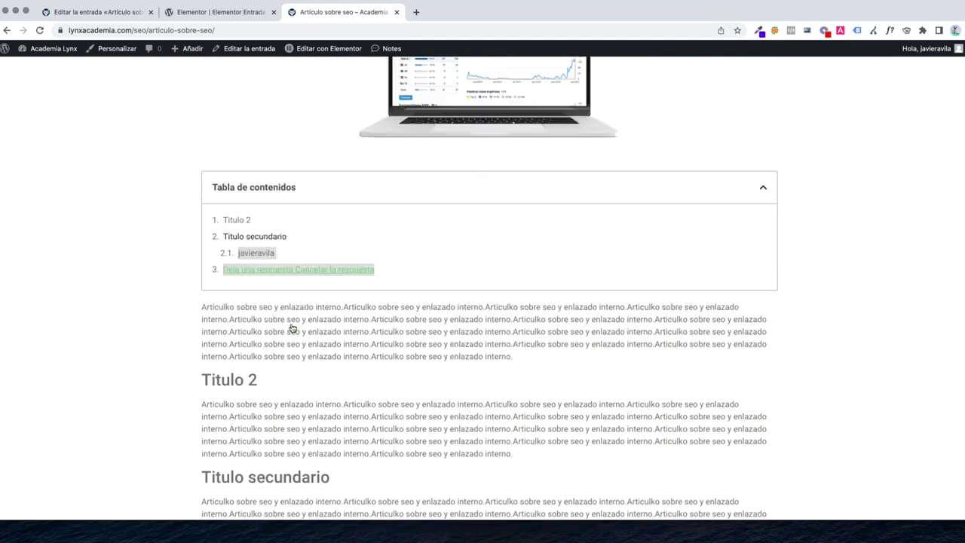
pyautogui.scroll(10, 266, 326)
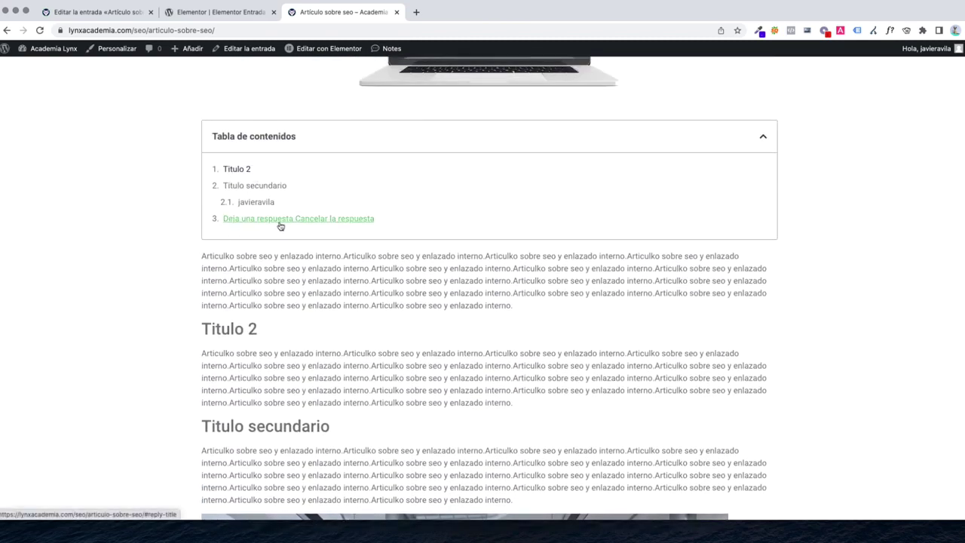
pyautogui.scroll(-5, 352, 236)
pyautogui.scroll(-5, 348, 237)
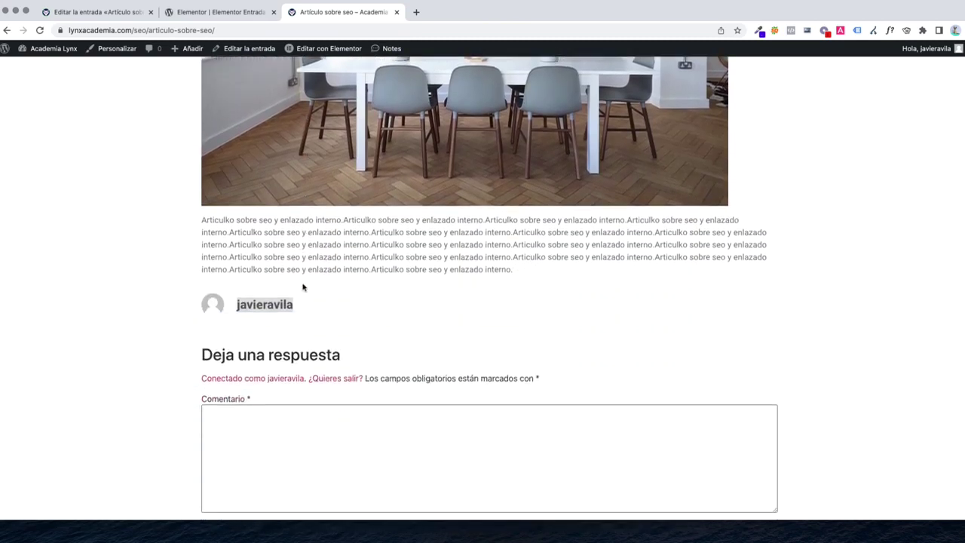
pyautogui.moveTo(349, 309); pyautogui.dragTo(177, 308)
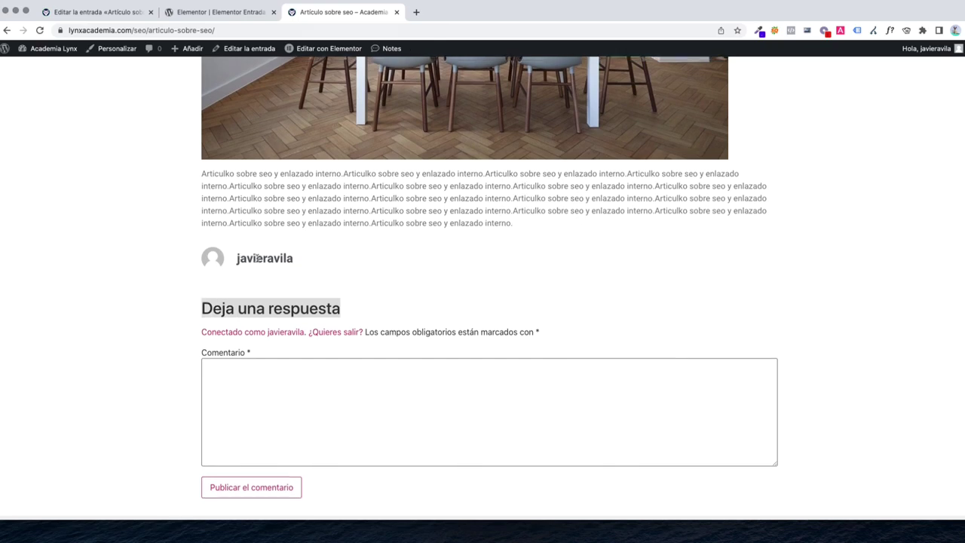
pyautogui.click(257, 258)
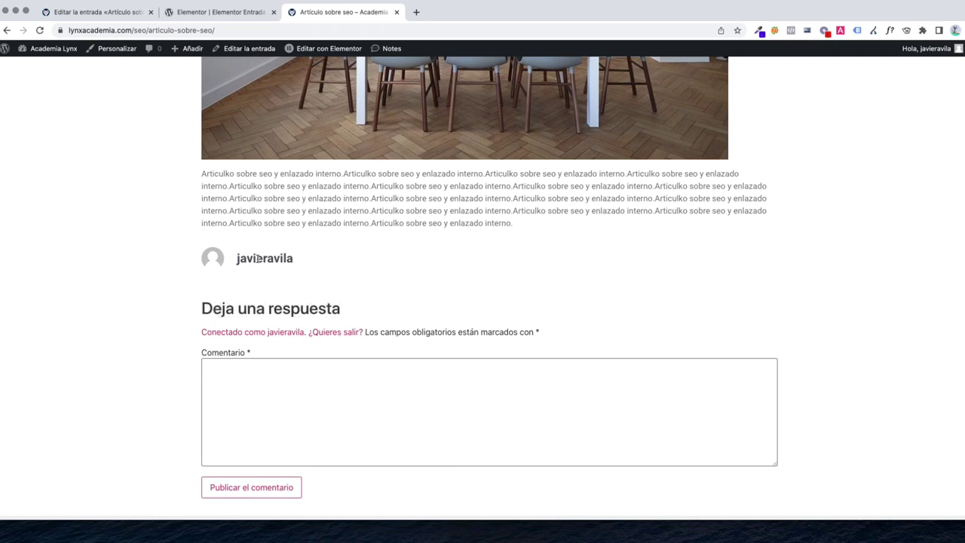
# Inspect the author-name h4 in DevTools and copy its CSS selector
pyautogui.rightClick(257, 257)
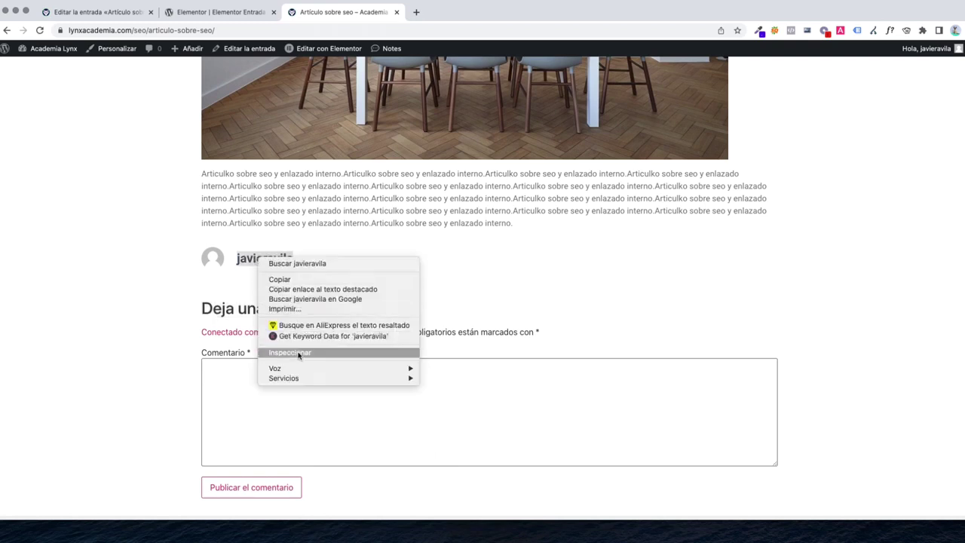
pyautogui.click(299, 356)
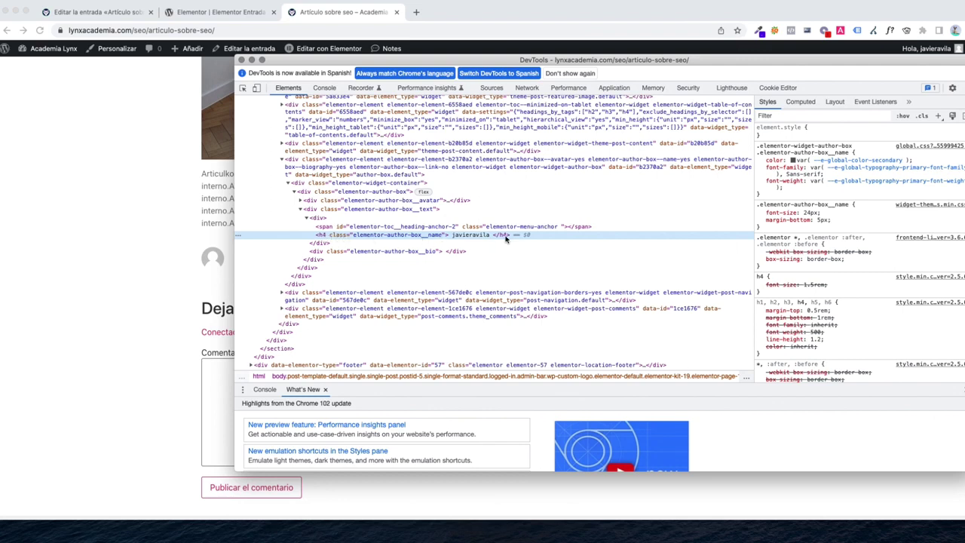
pyautogui.rightClick(353, 238)
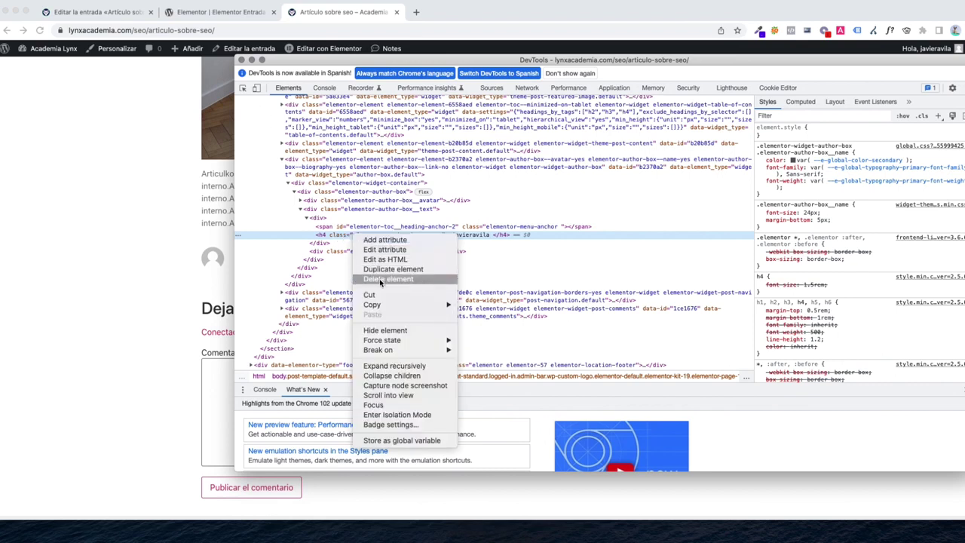
pyautogui.moveTo(383, 305)
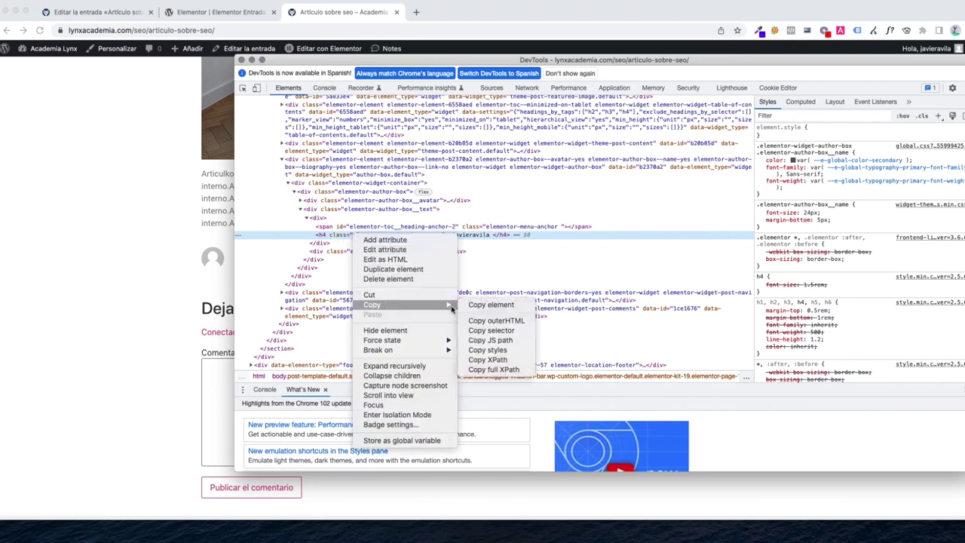
pyautogui.click(494, 332)
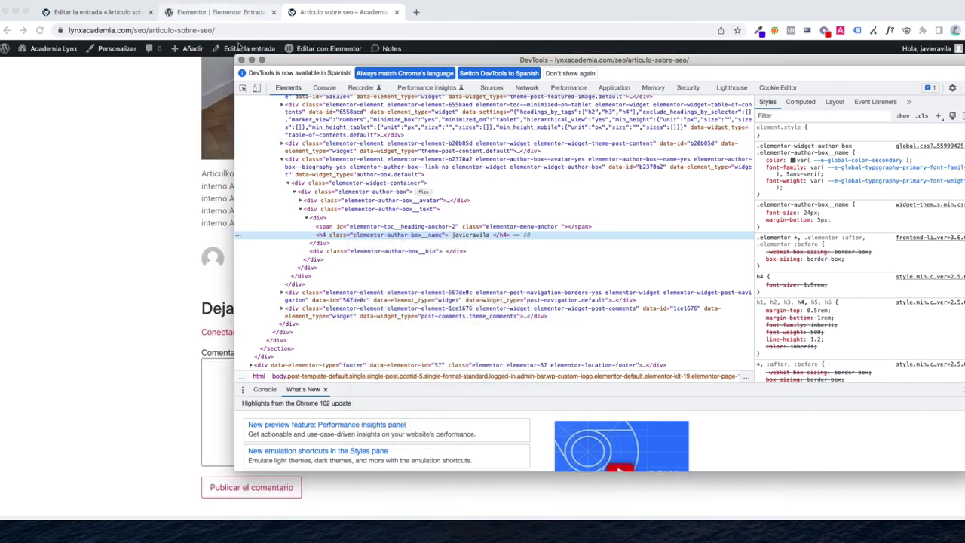
# Paste the author selector into Anclajes por selector (EXCLUIR) followed by a comma
pyautogui.click(226, 14)
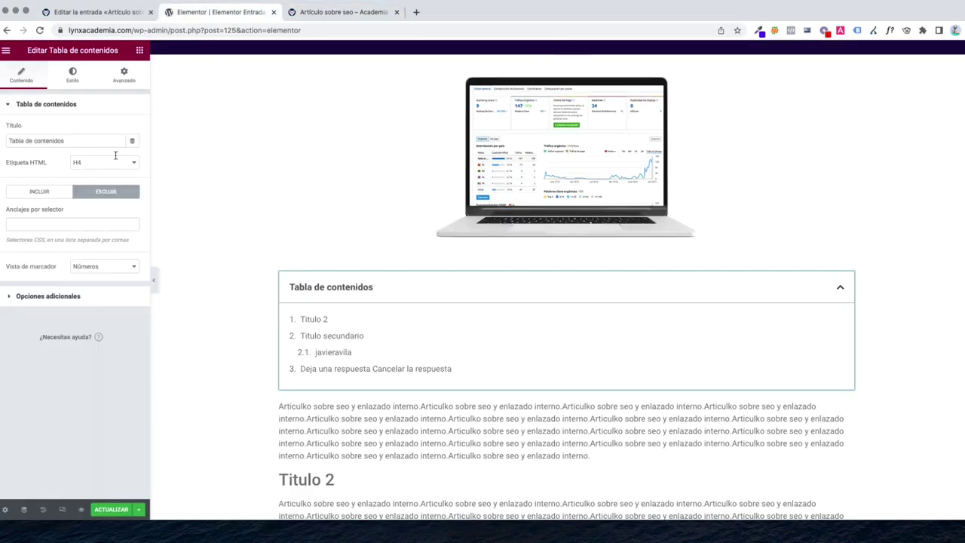
pyautogui.click(68, 224)
pyautogui.press('cmd+v')
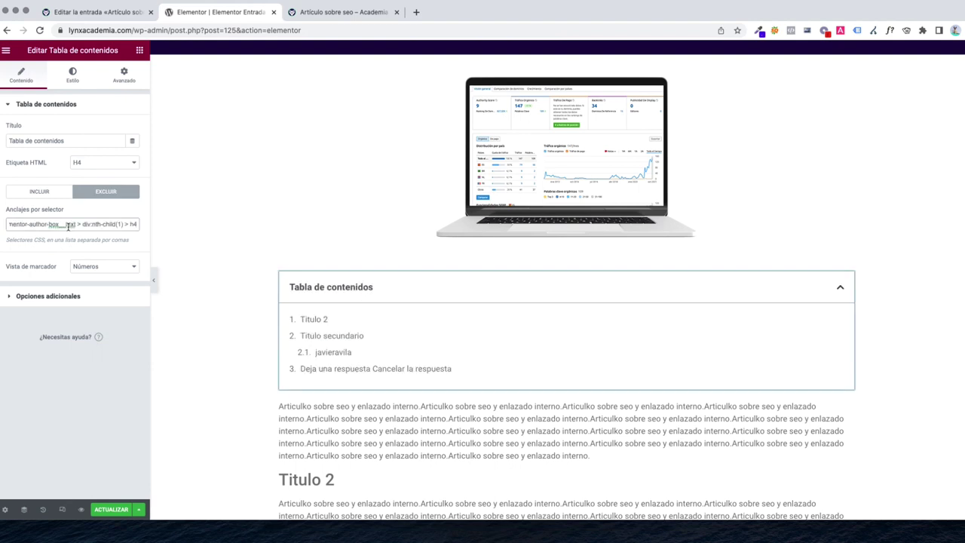
pyautogui.write(',')
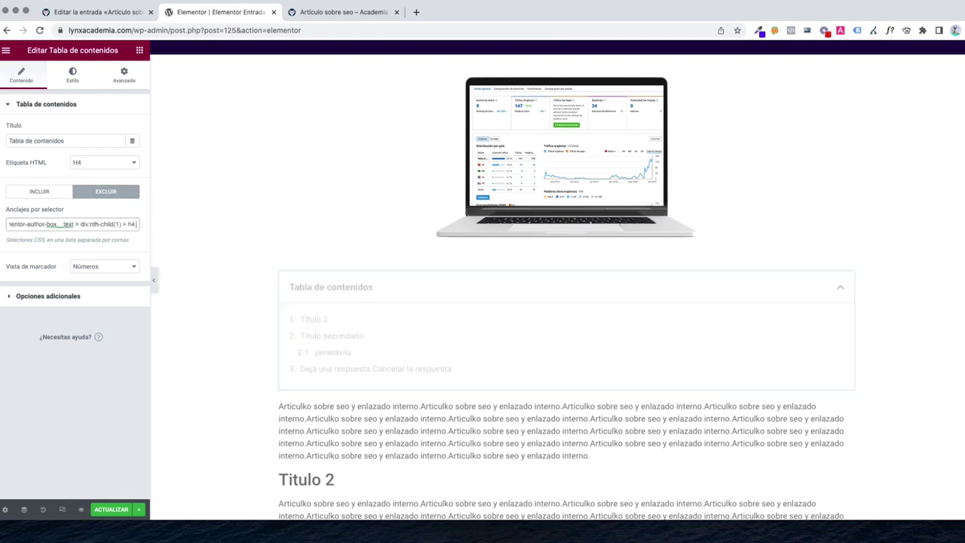
pyautogui.click(311, 17)
pyautogui.click(264, 309)
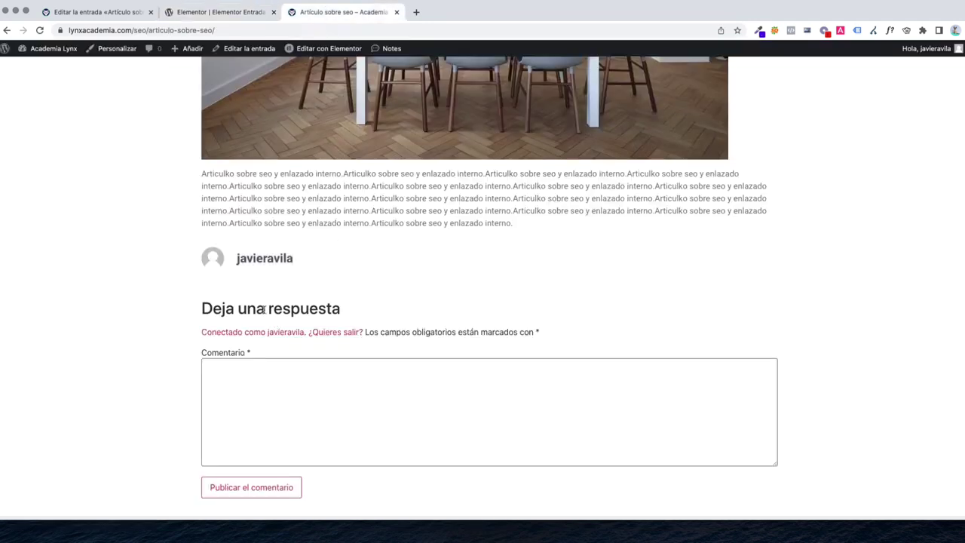
# Inspect the 'Deja una respuesta' h2 and copy its #reply-title selector
pyautogui.rightClick(263, 308)
pyautogui.click(237, 309)
pyautogui.rightClick(237, 309)
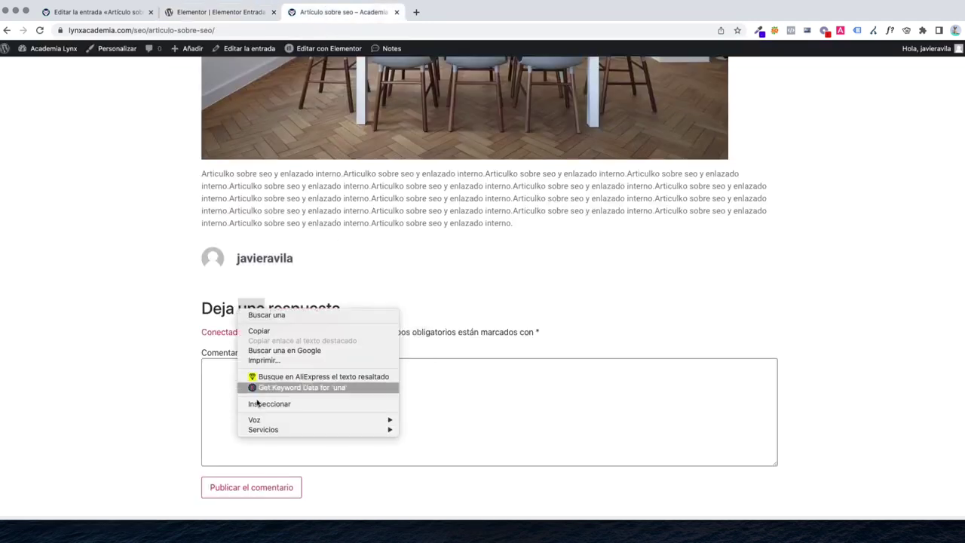
pyautogui.click(262, 403)
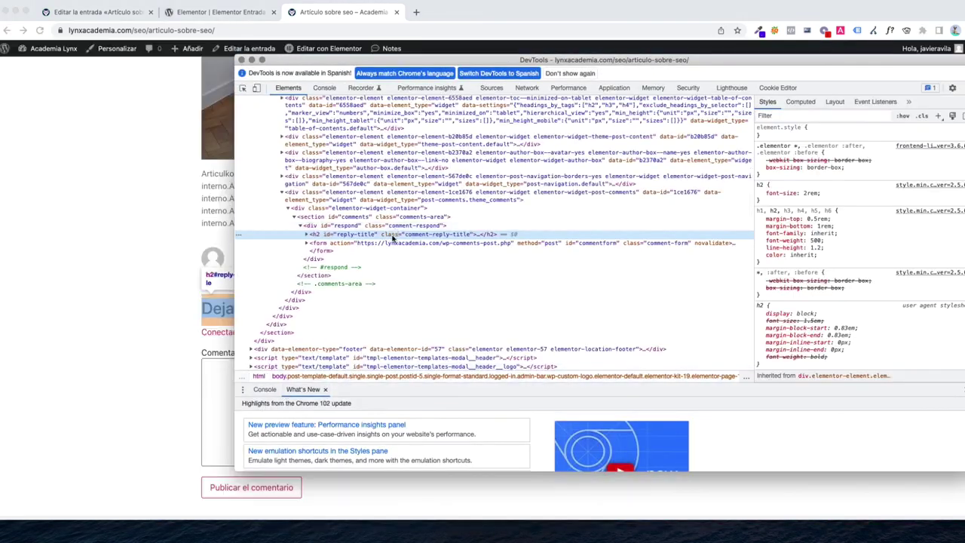
pyautogui.moveTo(426, 61); pyautogui.dragTo(534, 60)
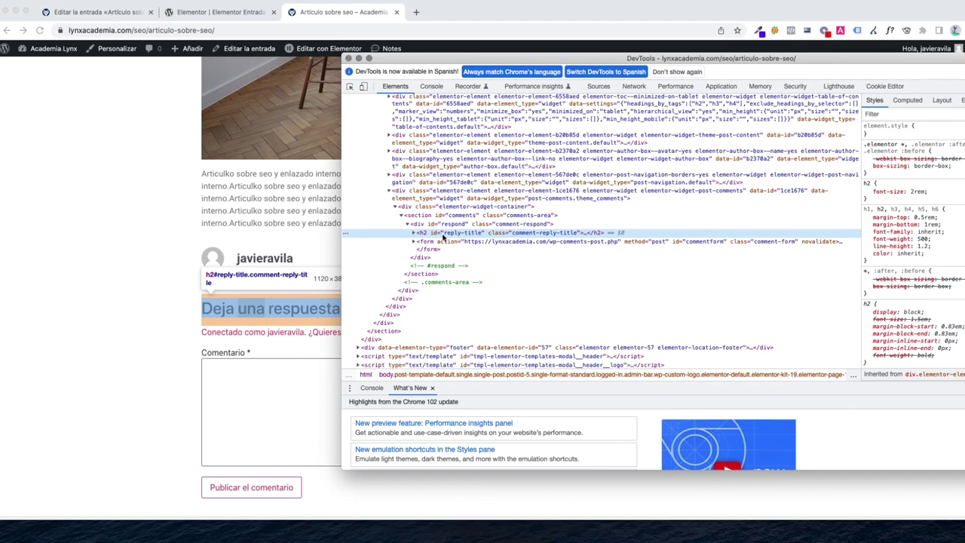
pyautogui.rightClick(444, 236)
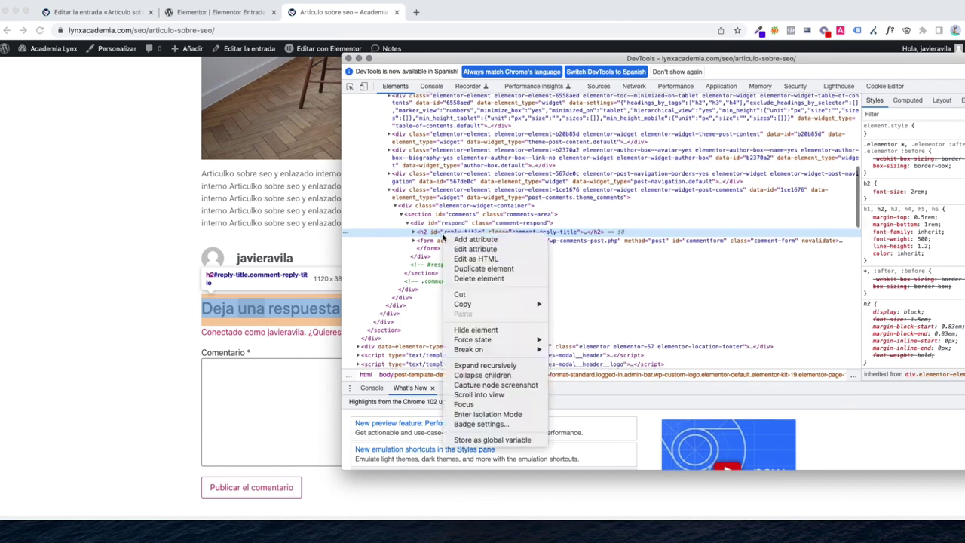
pyautogui.moveTo(468, 305)
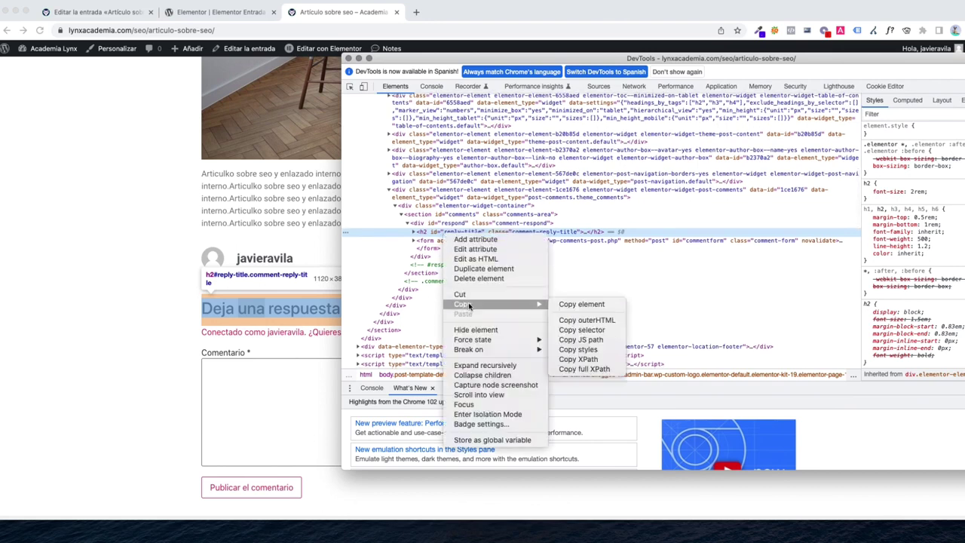
pyautogui.click(597, 332)
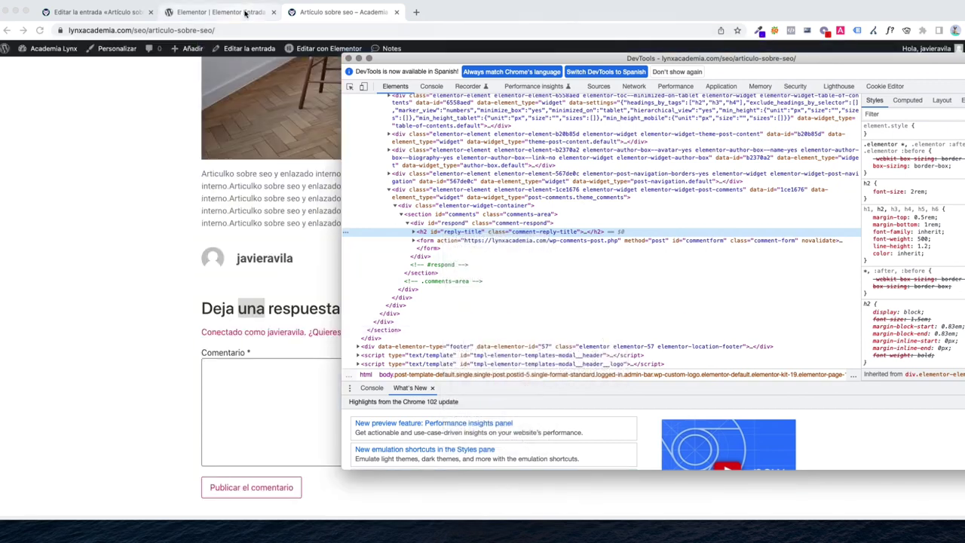
# Paste the reply selector after the comma in Anclajes por selector
pyautogui.click(247, 13)
pyautogui.click(92, 226)
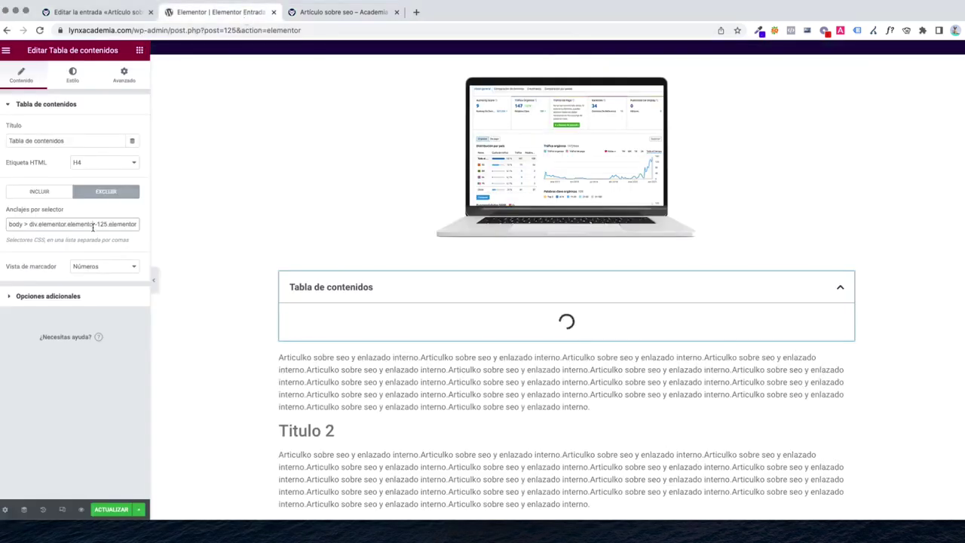
pyautogui.press('super+v')
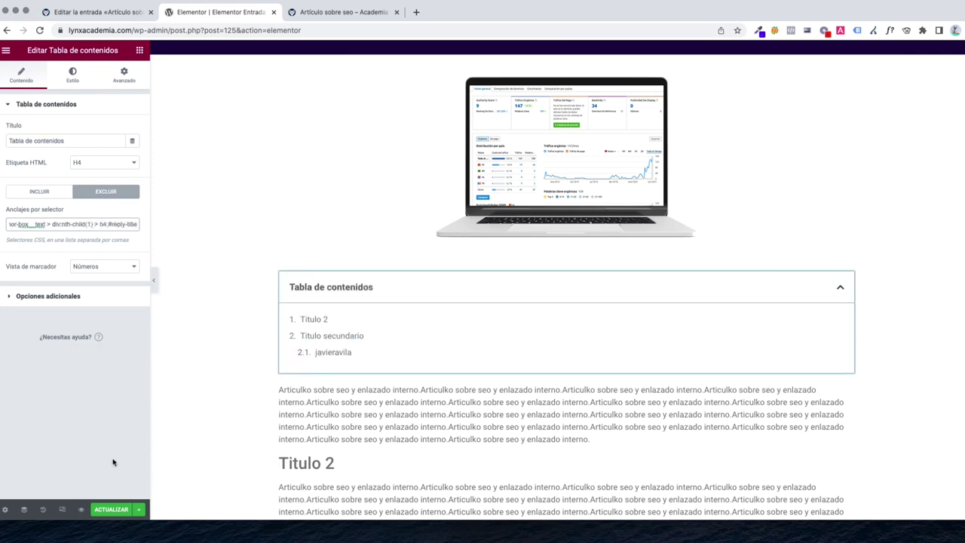
# Save the post template and reload the live article to view the updated table of contents
pyautogui.click(117, 511)
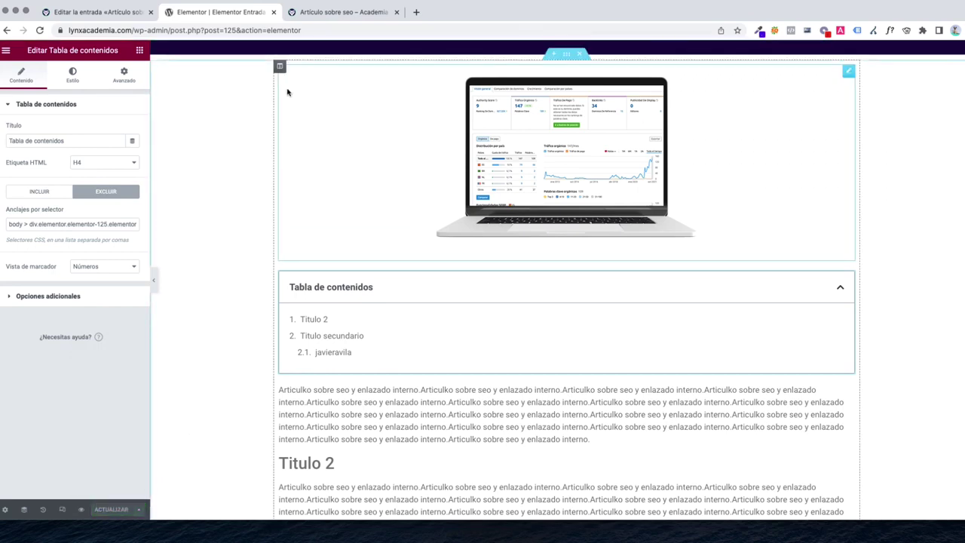
pyautogui.click(324, 13)
pyautogui.press('super+r')
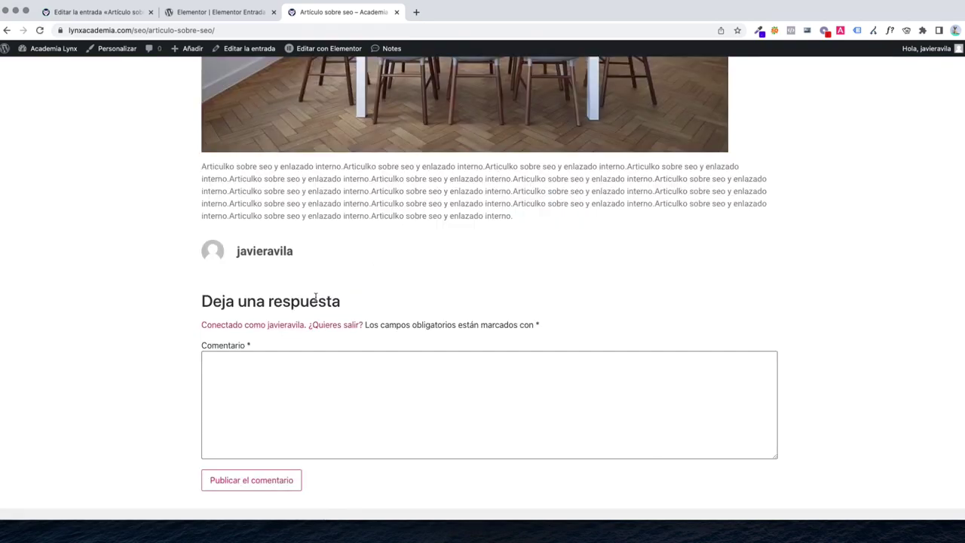
pyautogui.scroll(-3, 302, 279)
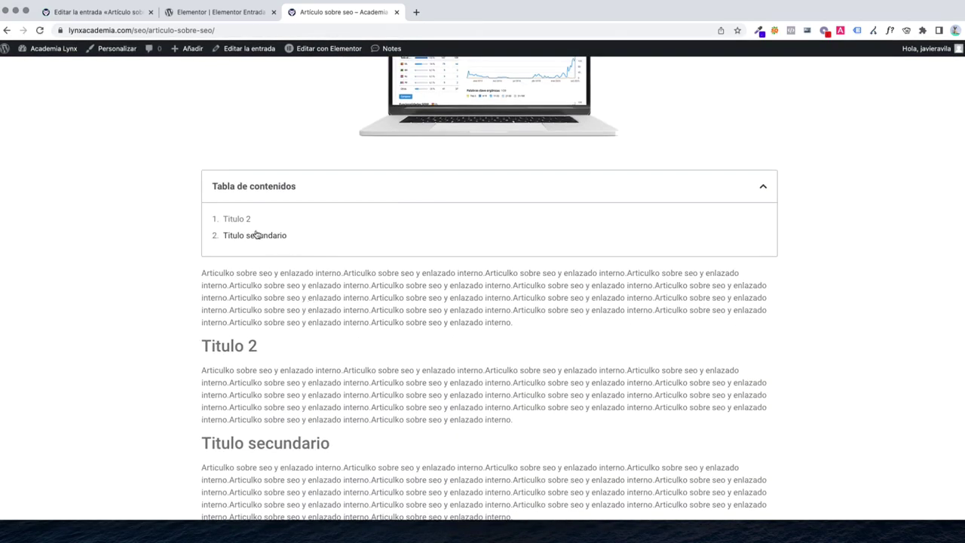
pyautogui.scroll(-6, 260, 235)
pyautogui.scroll(-2, 270, 367)
pyautogui.moveTo(239, 299); pyautogui.dragTo(280, 300)
pyautogui.scroll(10, 277, 315)
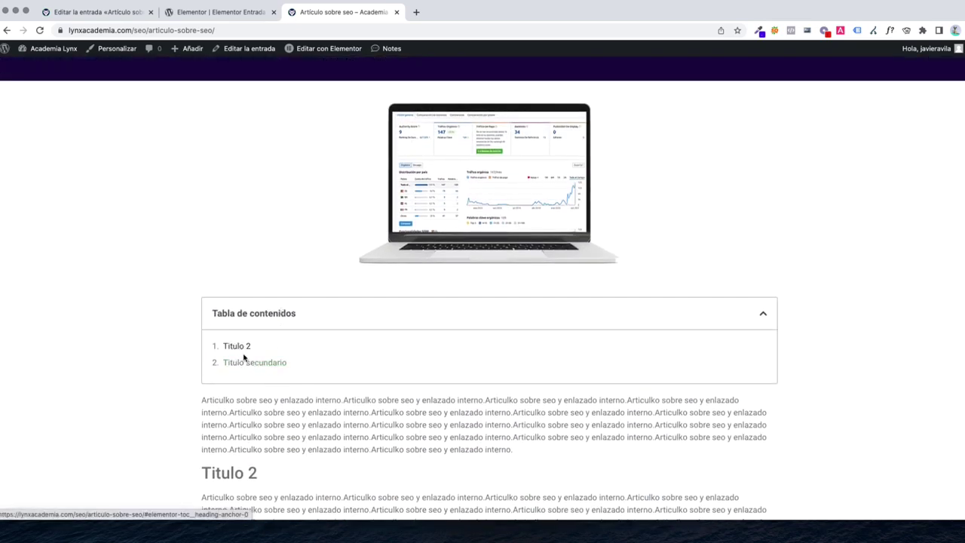
pyautogui.scroll(-2, 302, 353)
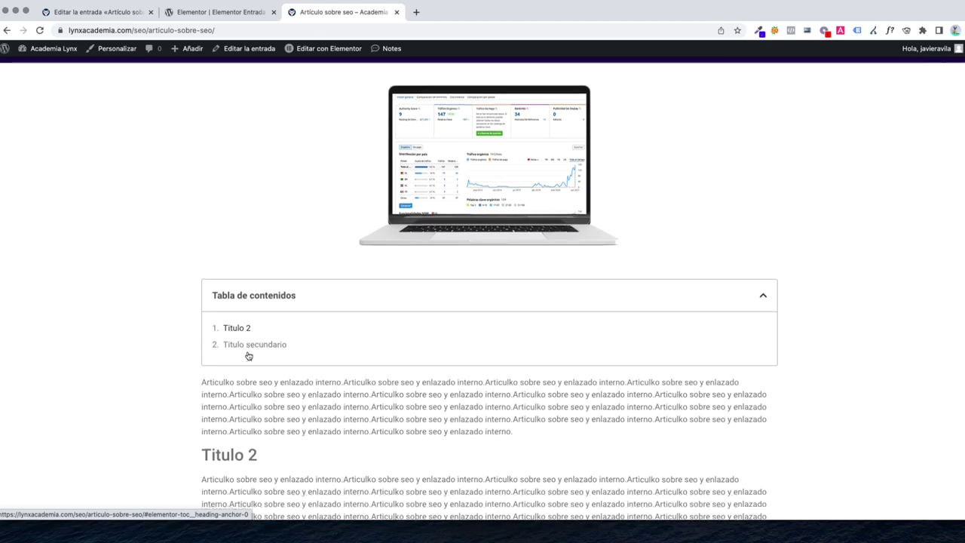
# Test the Titulo 2 jump link in the article's table of contents
pyautogui.click(240, 284)
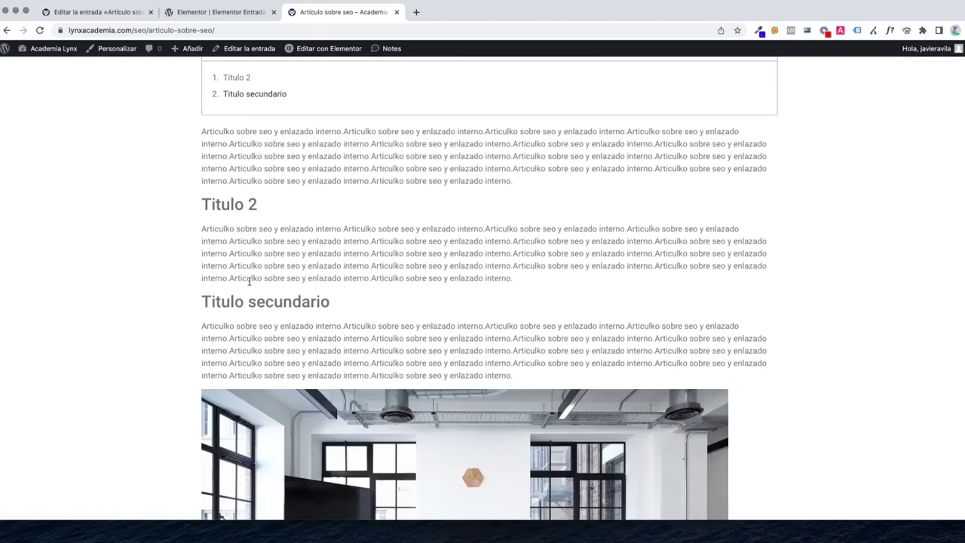
pyautogui.scroll(-5, 249, 283)
pyautogui.scroll(10, 259, 303)
pyautogui.scroll(-3, 264, 309)
pyautogui.click(209, 16)
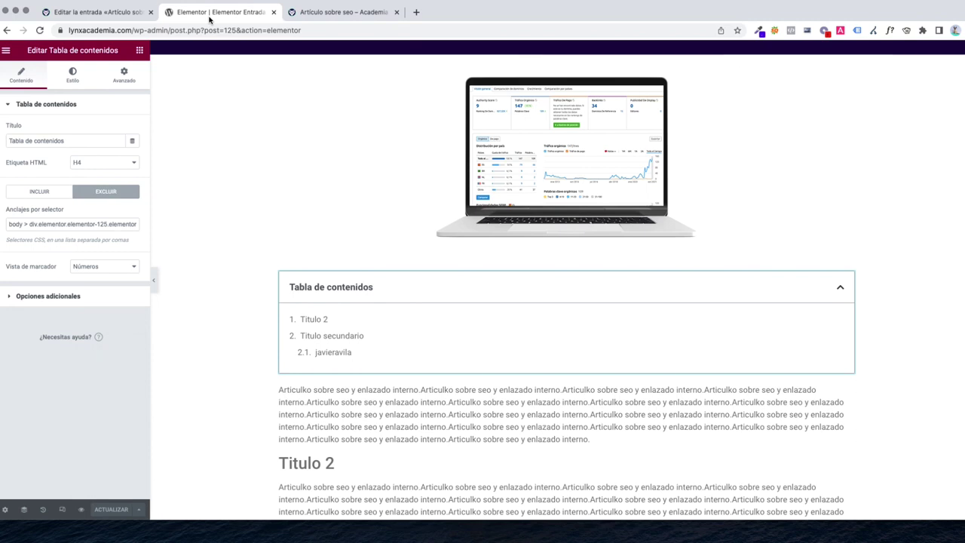
pyautogui.click(343, 12)
pyautogui.scroll(5, 359, 270)
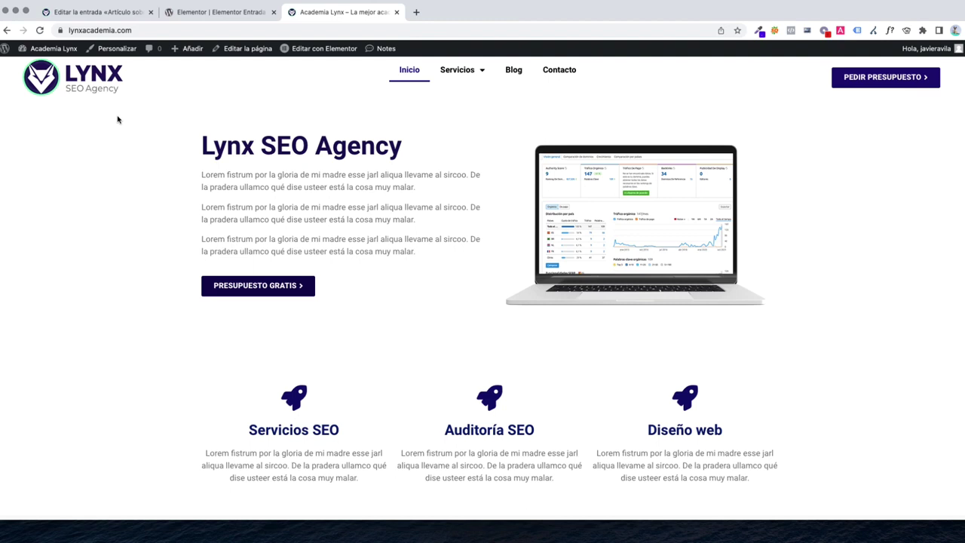
pyautogui.click(513, 70)
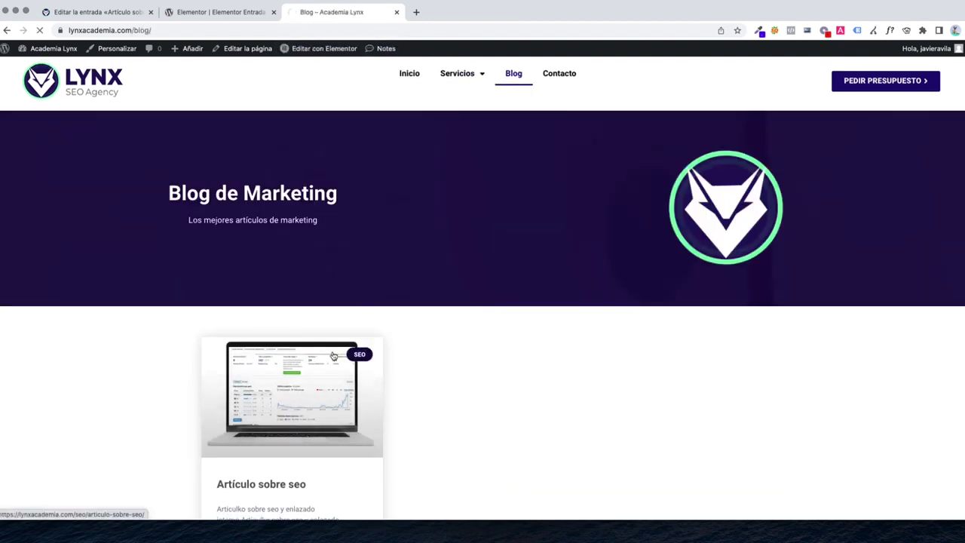
pyautogui.click(333, 354)
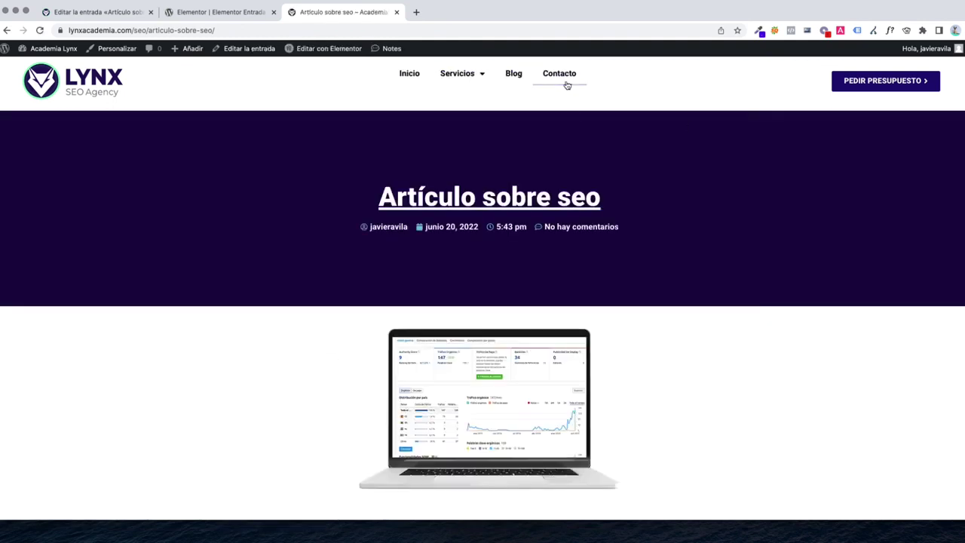
pyautogui.click(566, 86)
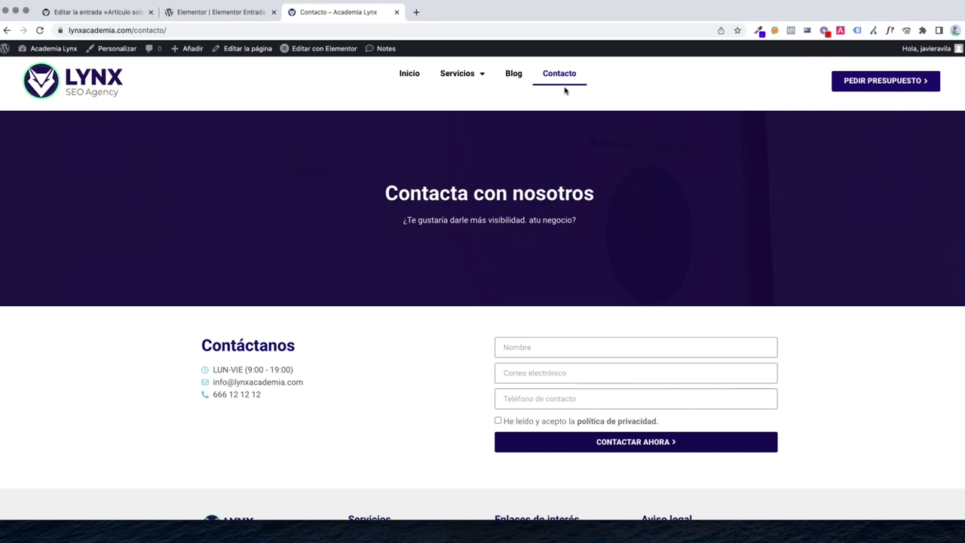
pyautogui.click(94, 96)
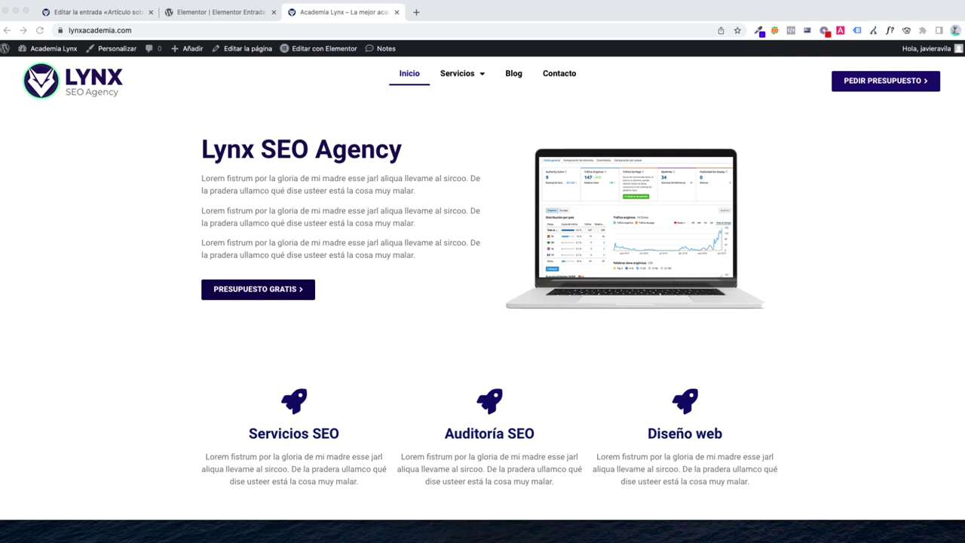
# Dismiss the SEO promotional popup and go to email address management
pyautogui.click(341, 247)
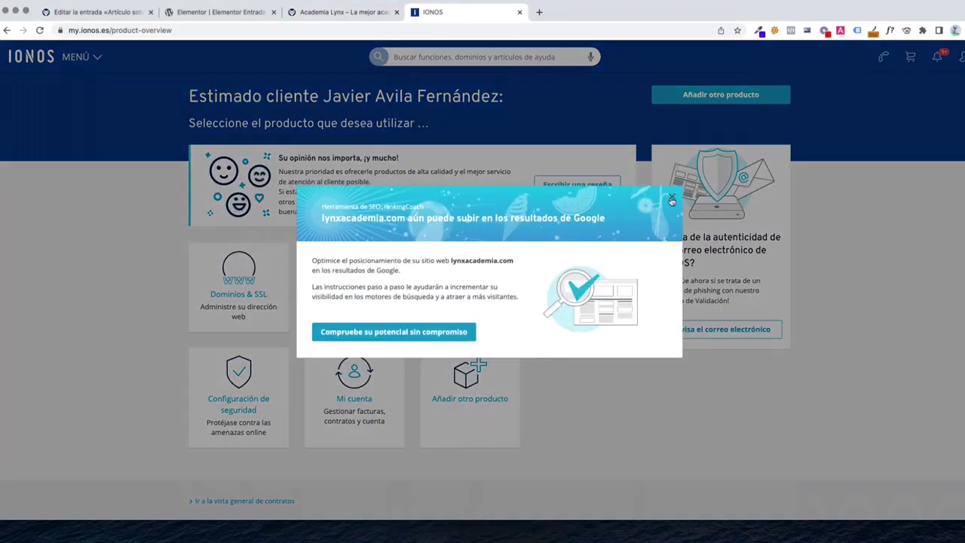
pyautogui.click(672, 196)
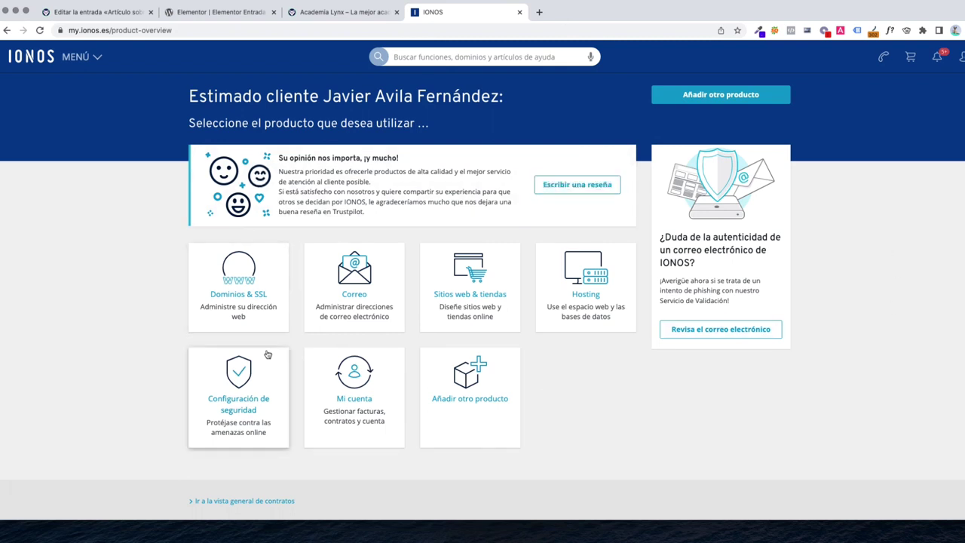
pyautogui.click(334, 309)
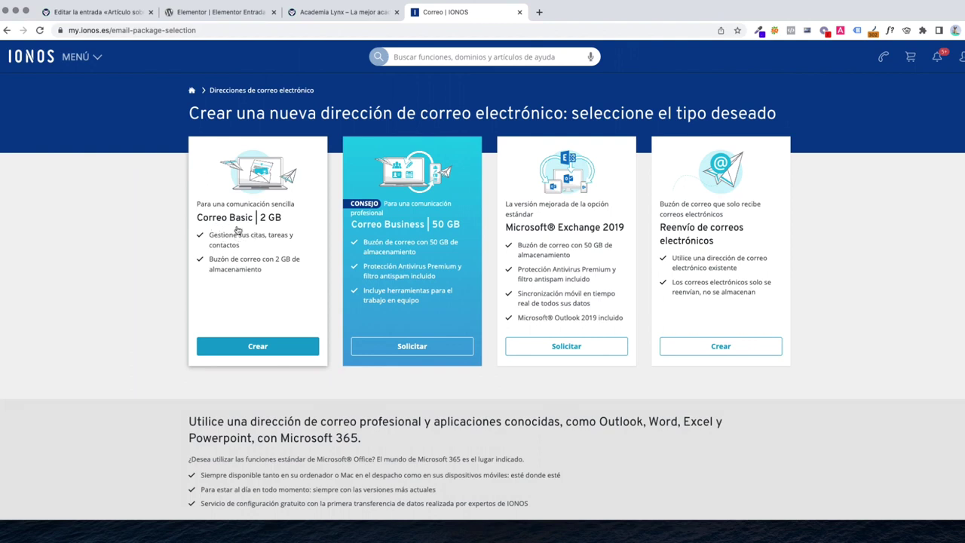
# Create a Correo Basic 2 GB mailbox with a pasted password and return to the address list
pyautogui.click(250, 346)
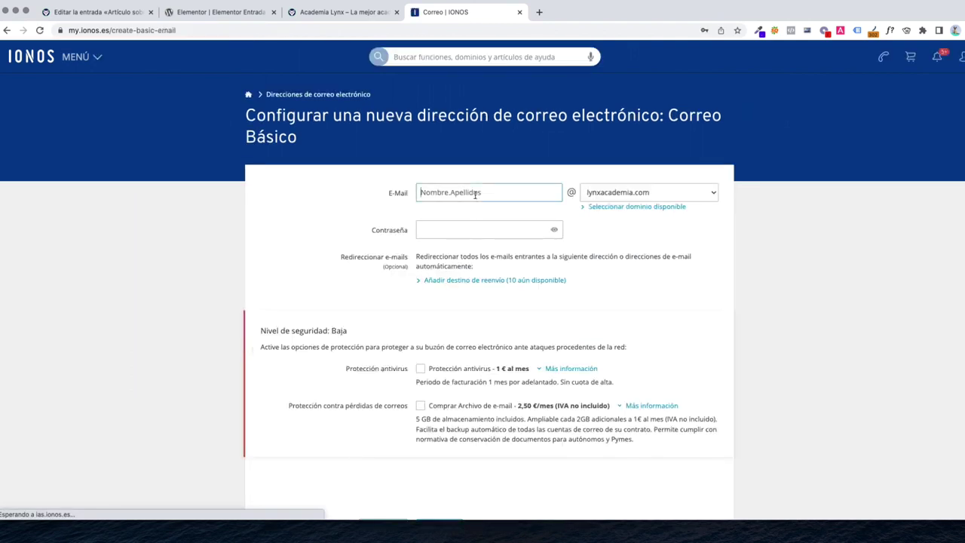
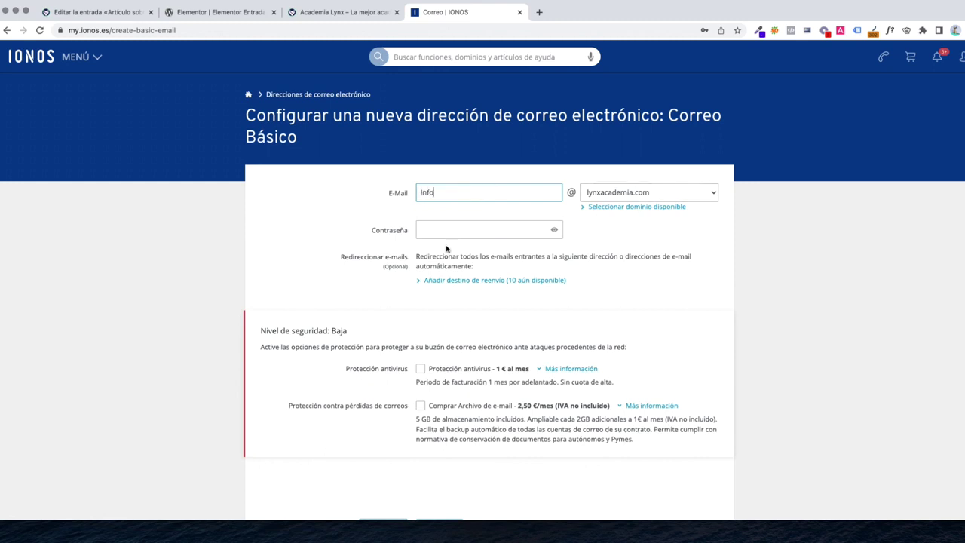
pyautogui.click(555, 230)
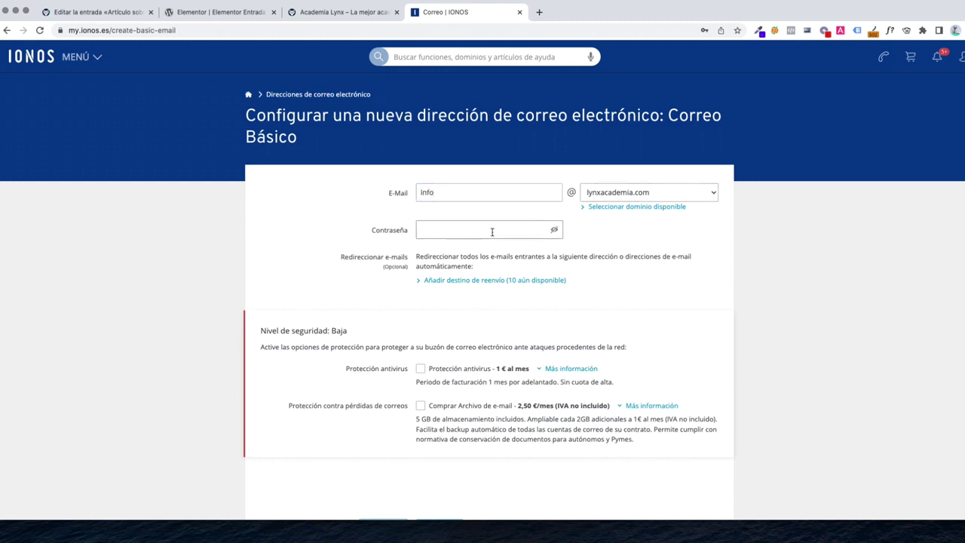
pyautogui.click(555, 229)
pyautogui.press('super+v')
pyautogui.scroll(-3, 416, 367)
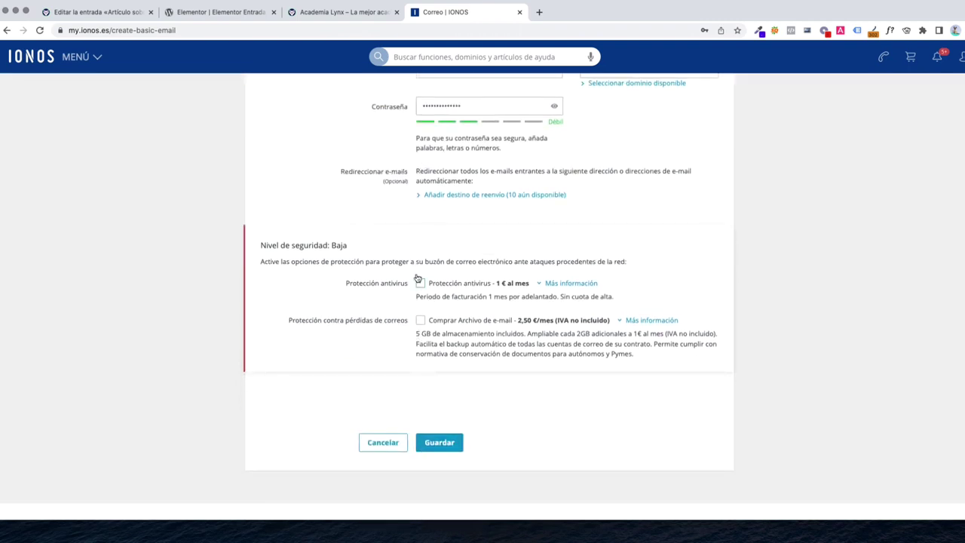
pyautogui.click(439, 444)
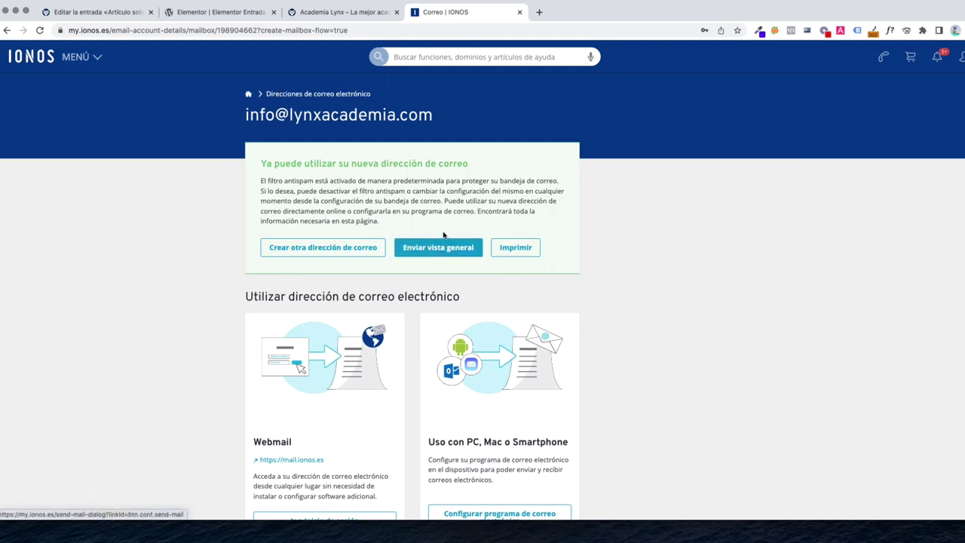
pyautogui.click(348, 95)
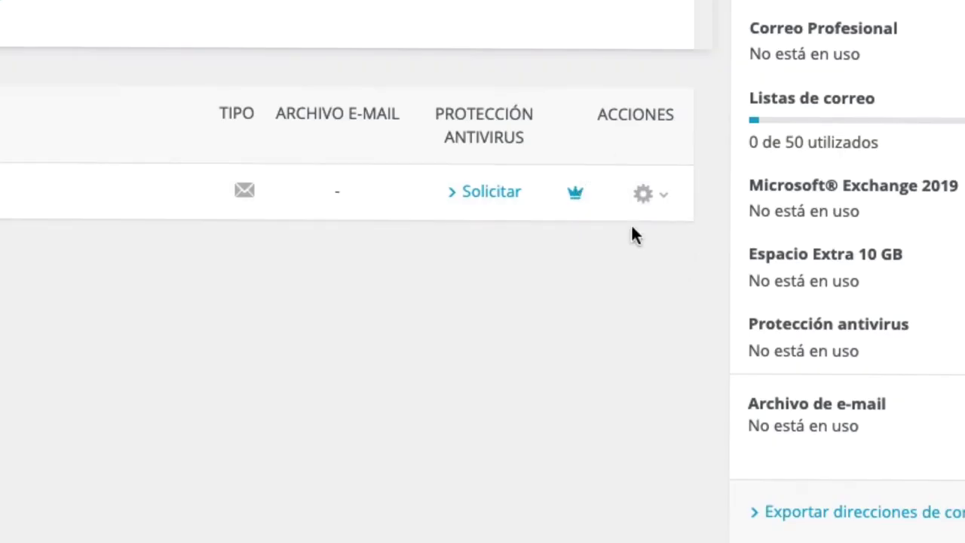
# Log in to Webmail for the new mailbox using the saved login suggestion
pyautogui.click(644, 198)
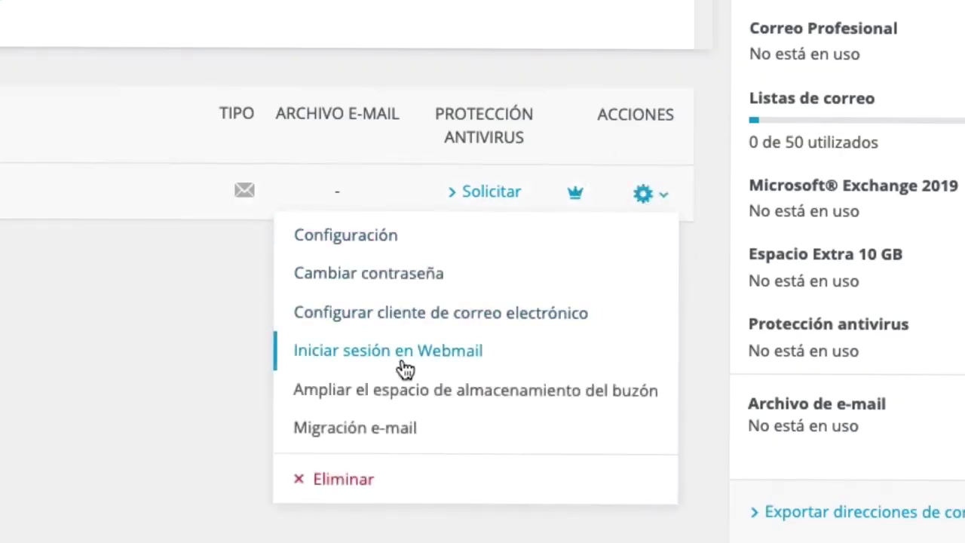
pyautogui.click(406, 367)
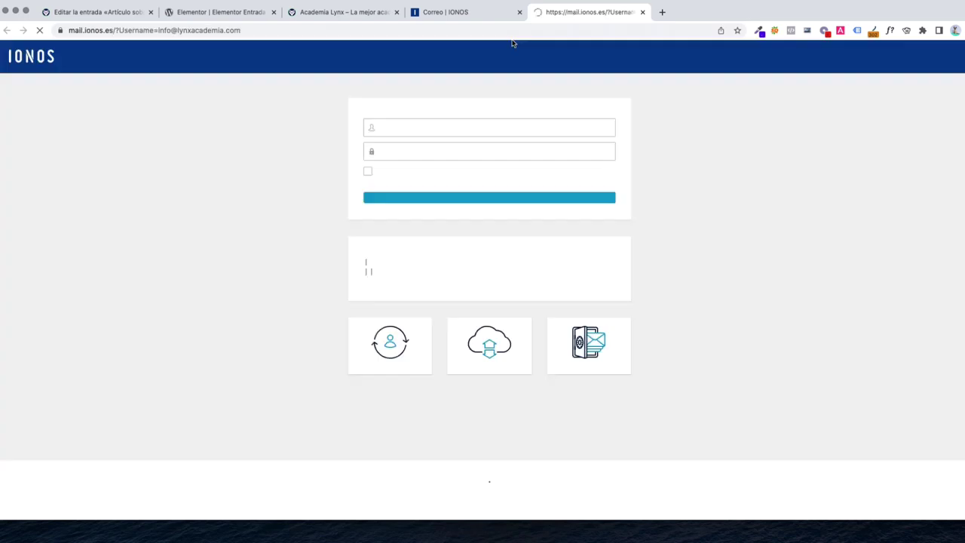
pyautogui.click(488, 147)
pyautogui.click(403, 184)
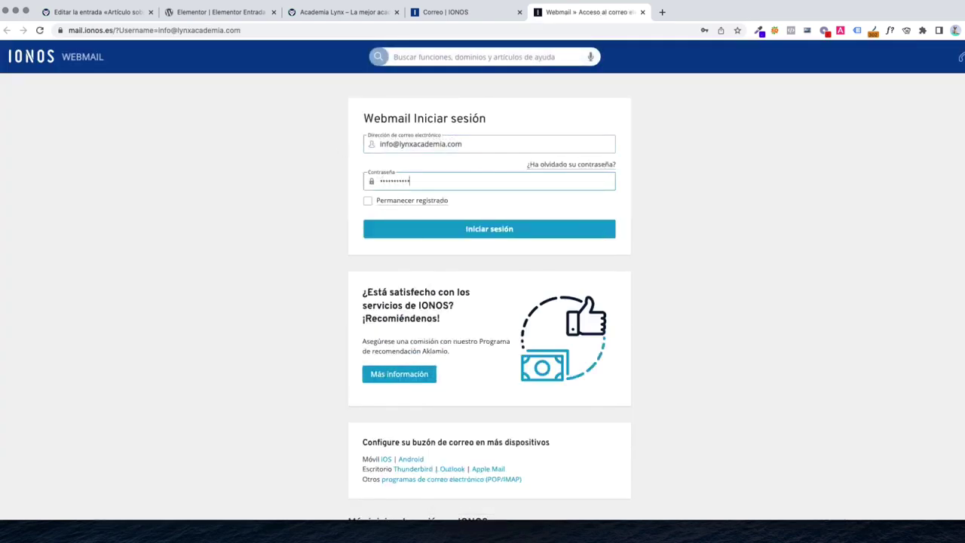
pyautogui.press('Return')
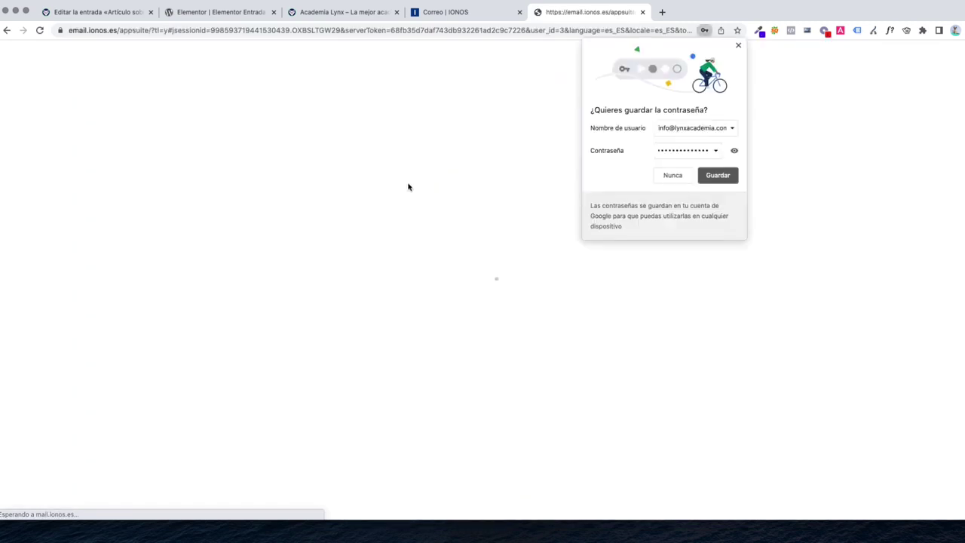
pyautogui.click(738, 45)
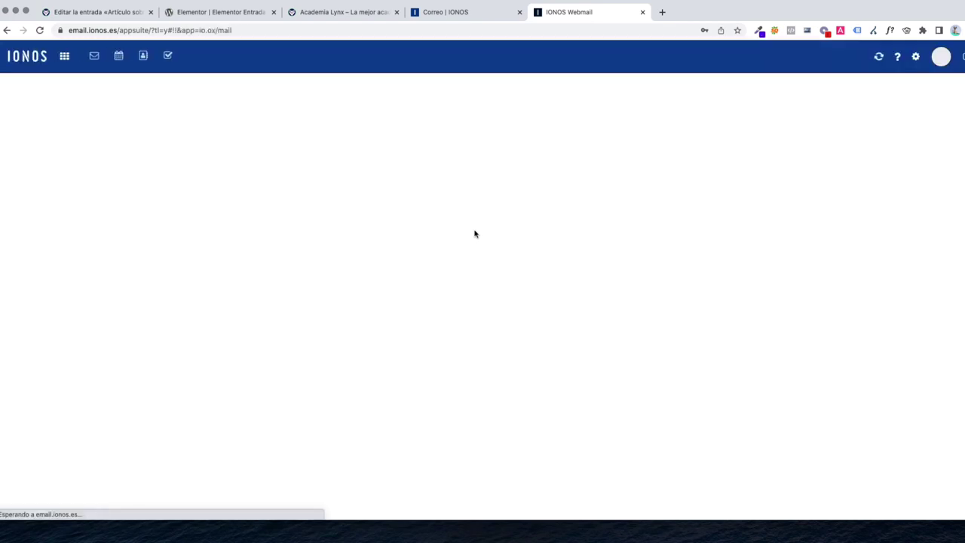
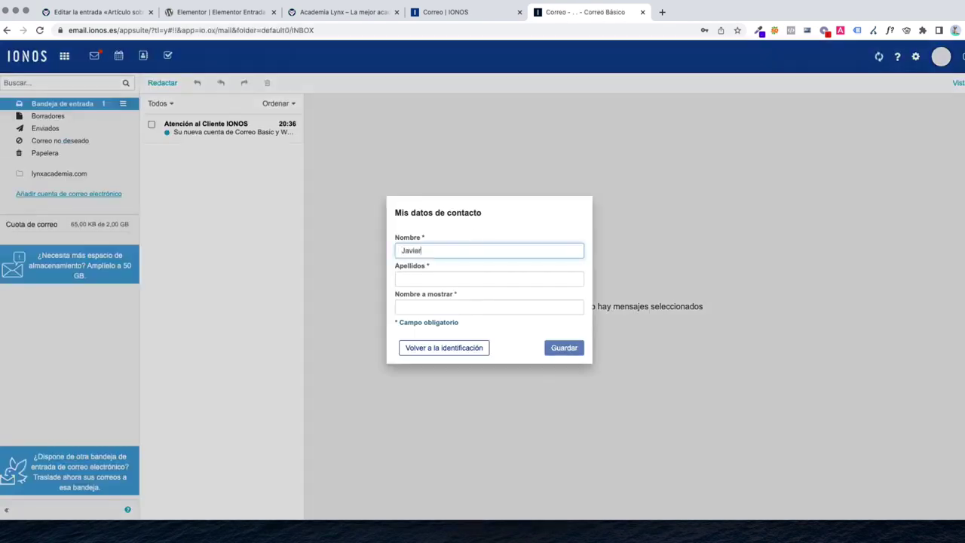
# Save the contact's first name and surname, skip the guided tour, and open the IONOS welcome message
pyautogui.press('Tab')
pyautogui.press('Tab')
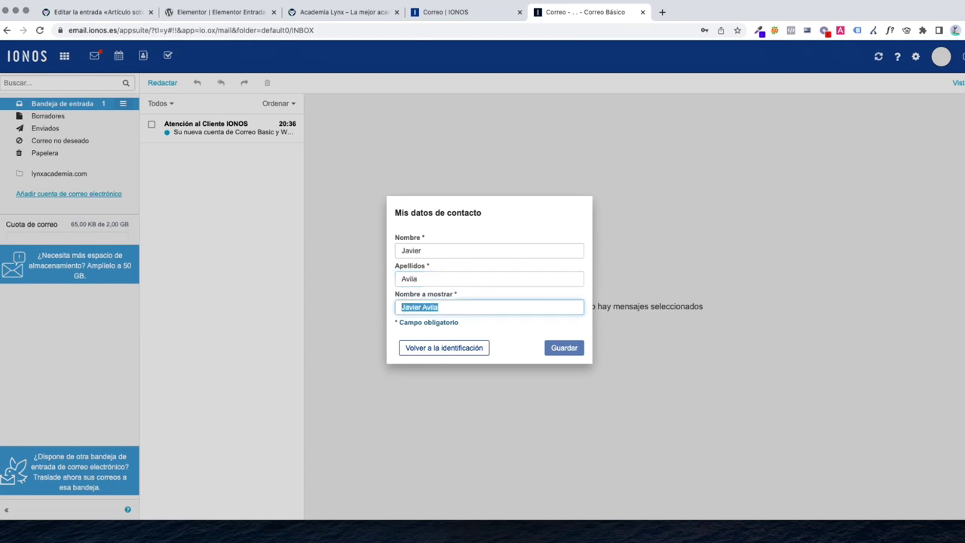
pyautogui.click(564, 355)
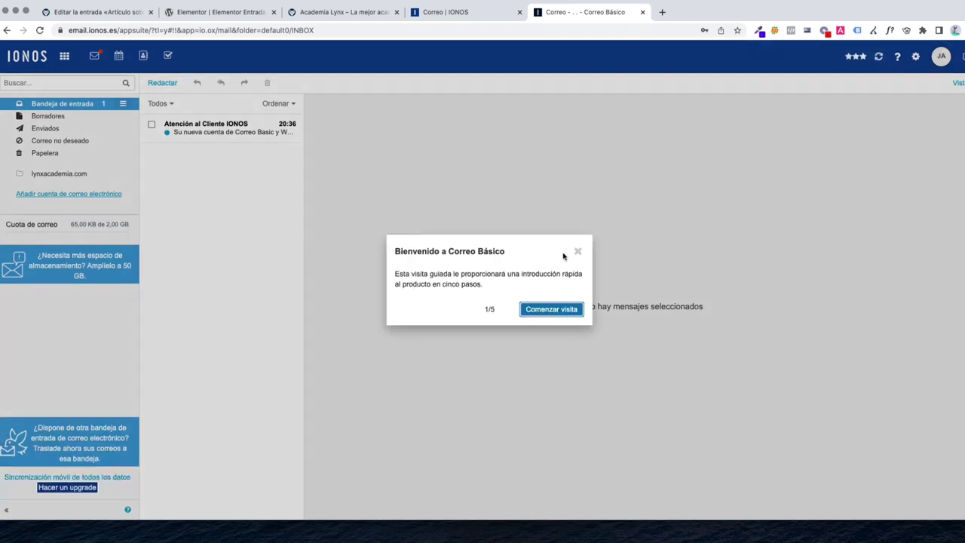
pyautogui.click(578, 253)
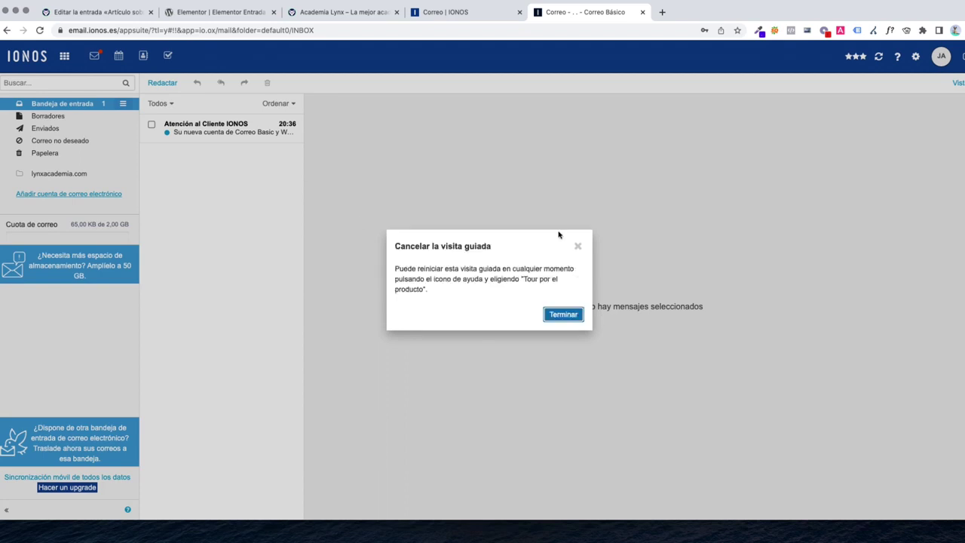
pyautogui.click(577, 246)
pyautogui.click(226, 129)
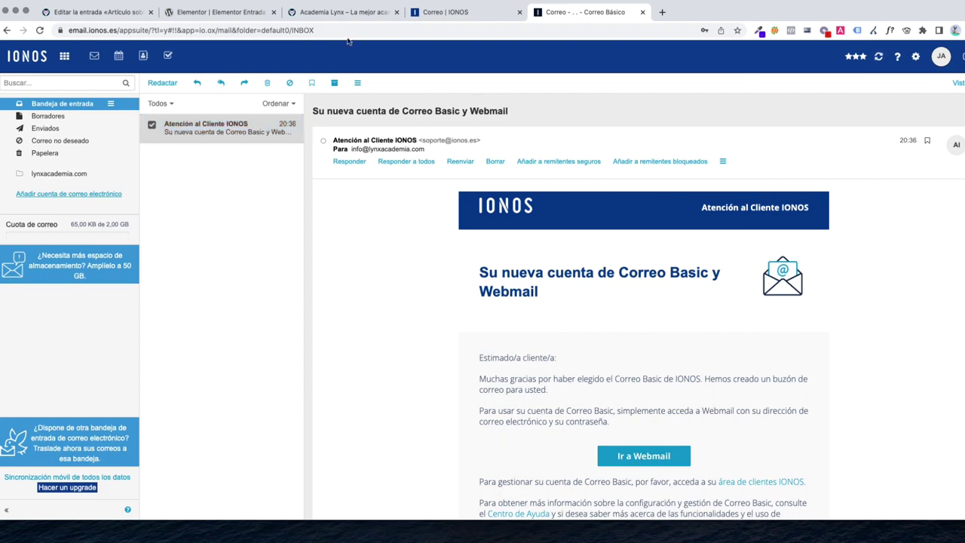
pyautogui.click(342, 17)
# Fill the Contáctanos form's Nombre, Correo electrónico and Teléfono fields with test contact details
pyautogui.scroll(-15, 402, 213)
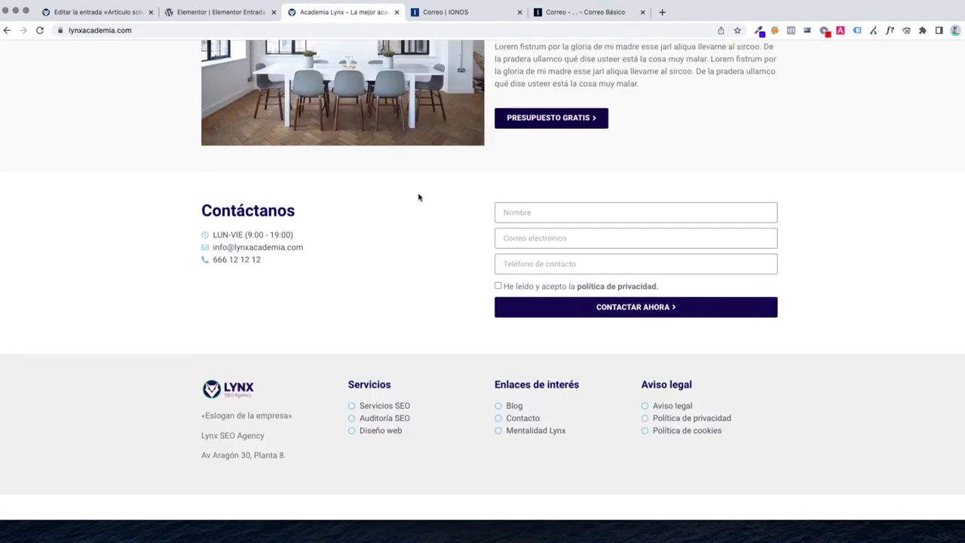
pyautogui.click(537, 234)
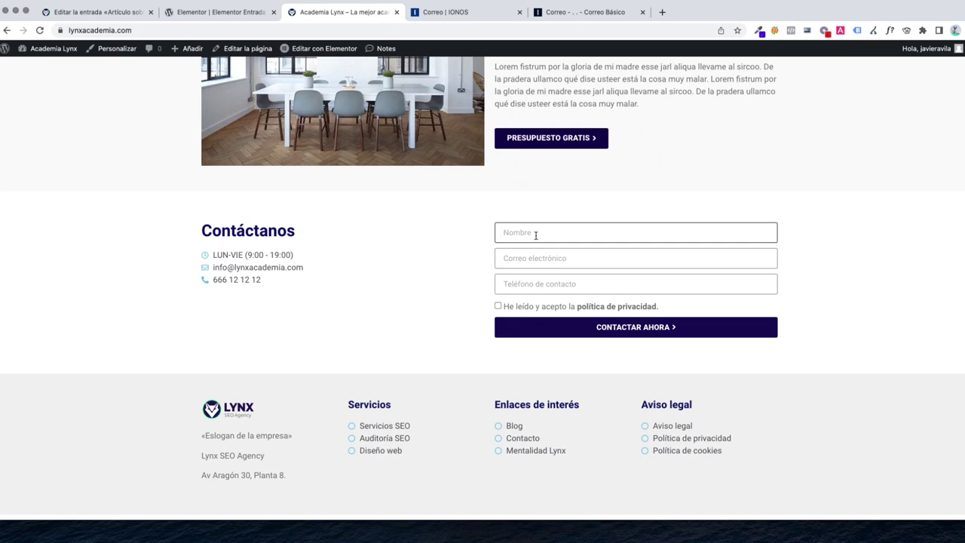
pyautogui.write('Javier')
pyautogui.press('Tab')
pyautogui.write('javier.@')
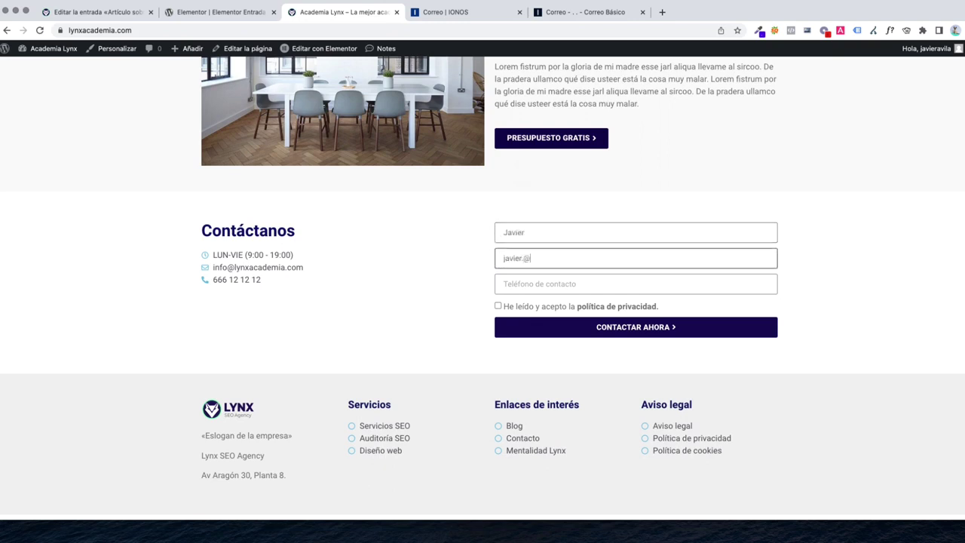
pyautogui.press('super+a')
pyautogui.press('Tab')
pyautogui.write('123')
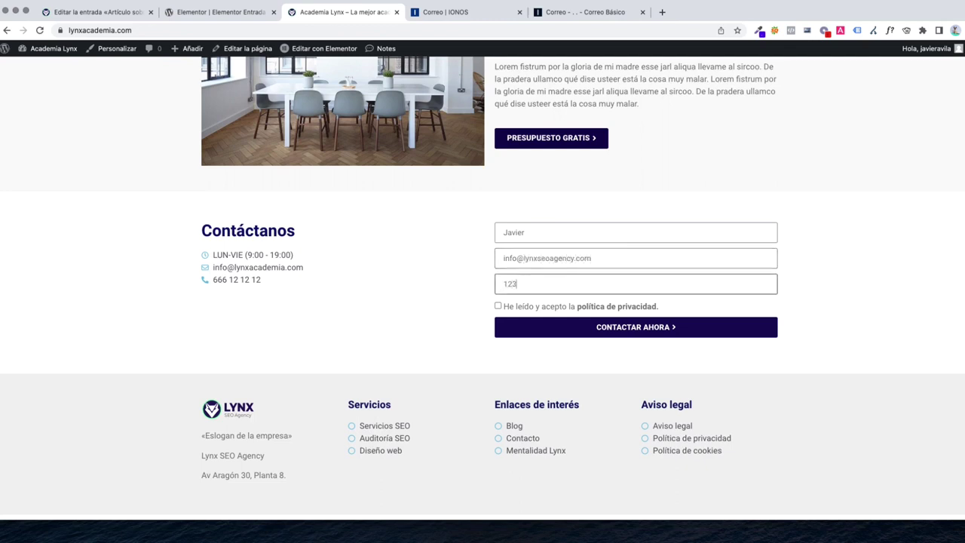
pyautogui.write('123123')
# Accept the privacy policy and submit the form with CONTACTAR AHORA
pyautogui.click(498, 306)
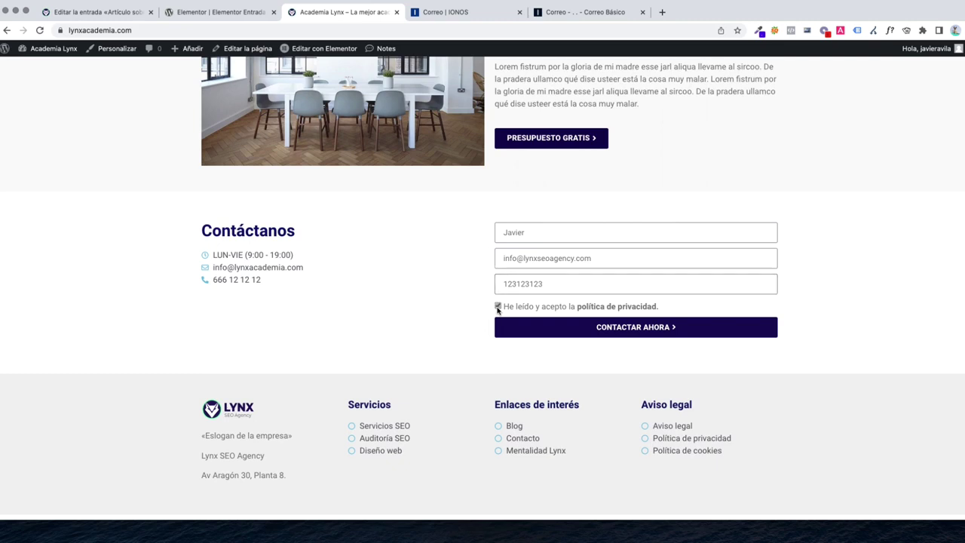
pyautogui.click(601, 338)
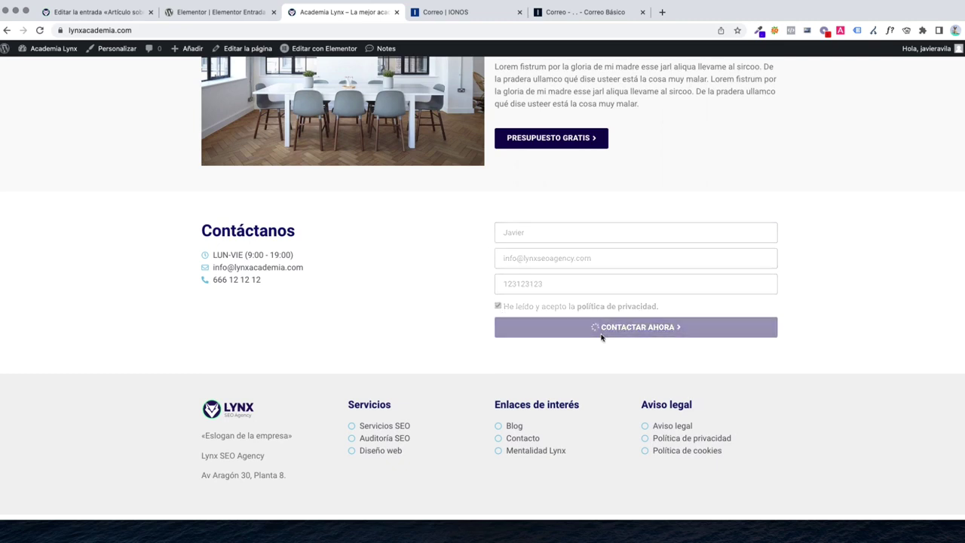
pyautogui.moveTo(505, 349); pyautogui.dragTo(701, 355)
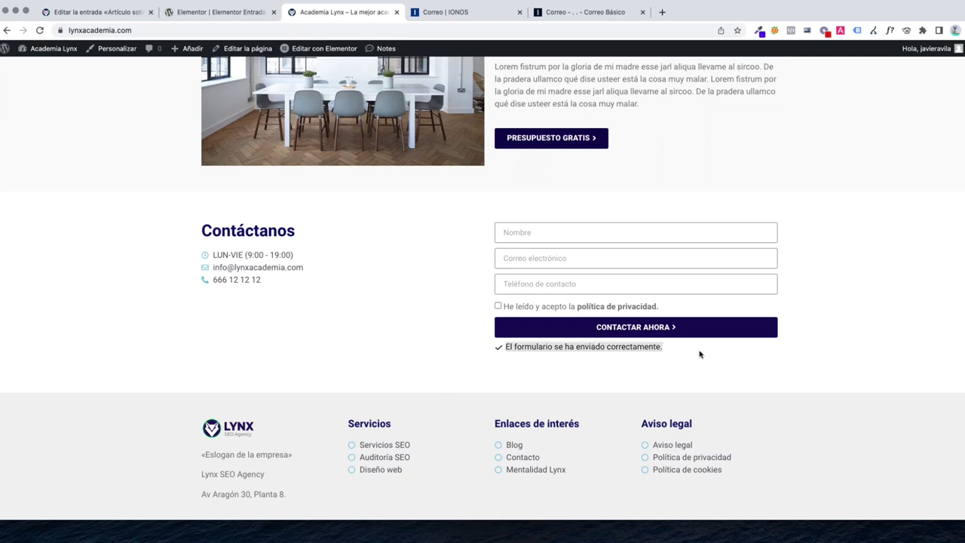
pyautogui.click(686, 360)
pyautogui.moveTo(573, 12); pyautogui.dragTo(452, 12)
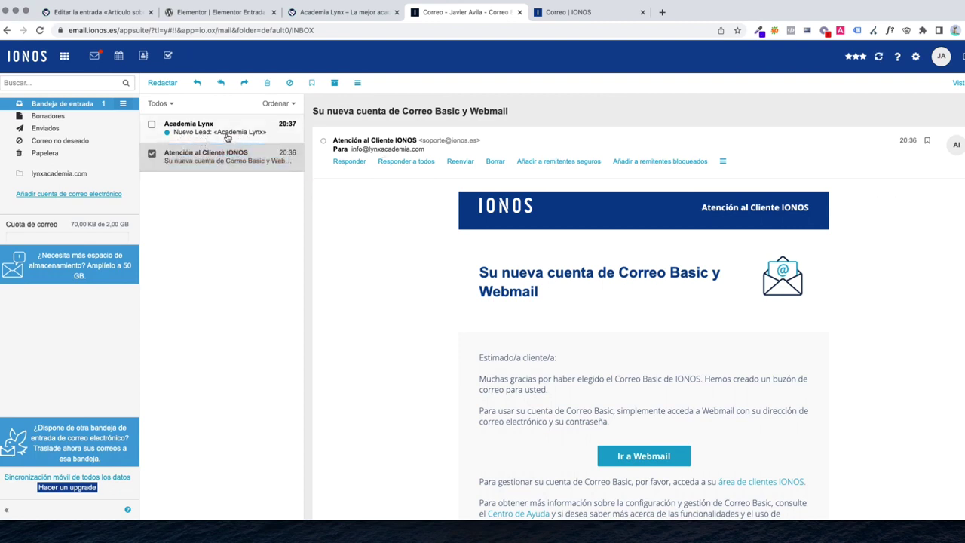
# Open the Nuevo Lead: «Academia Lynx» email and review its Telefono, Fecha and page URL lines
pyautogui.click(228, 137)
pyautogui.click(334, 204)
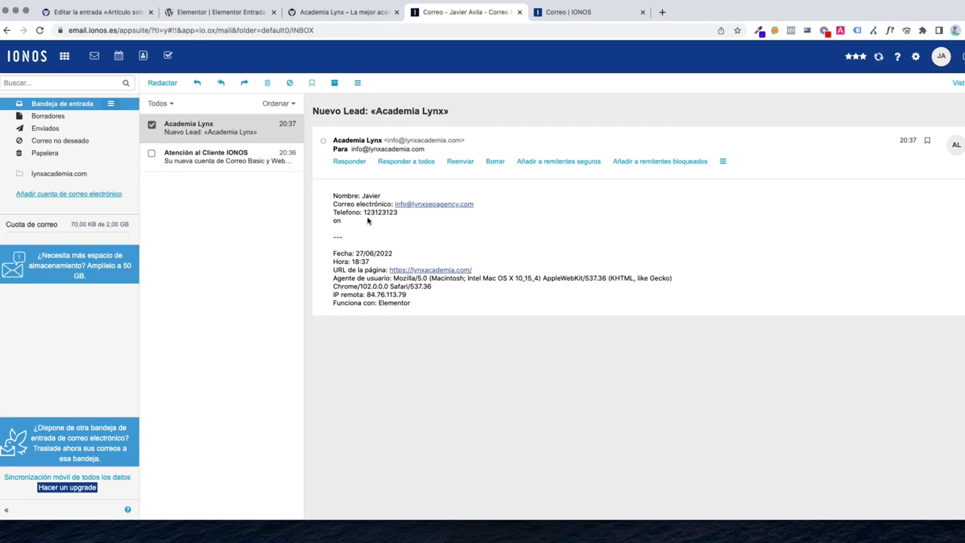
pyautogui.moveTo(334, 216); pyautogui.dragTo(401, 217)
pyautogui.click(471, 256)
pyautogui.moveTo(420, 304); pyautogui.dragTo(332, 257)
pyautogui.moveTo(396, 253); pyautogui.dragTo(309, 267)
pyautogui.moveTo(487, 273); pyautogui.dragTo(330, 274)
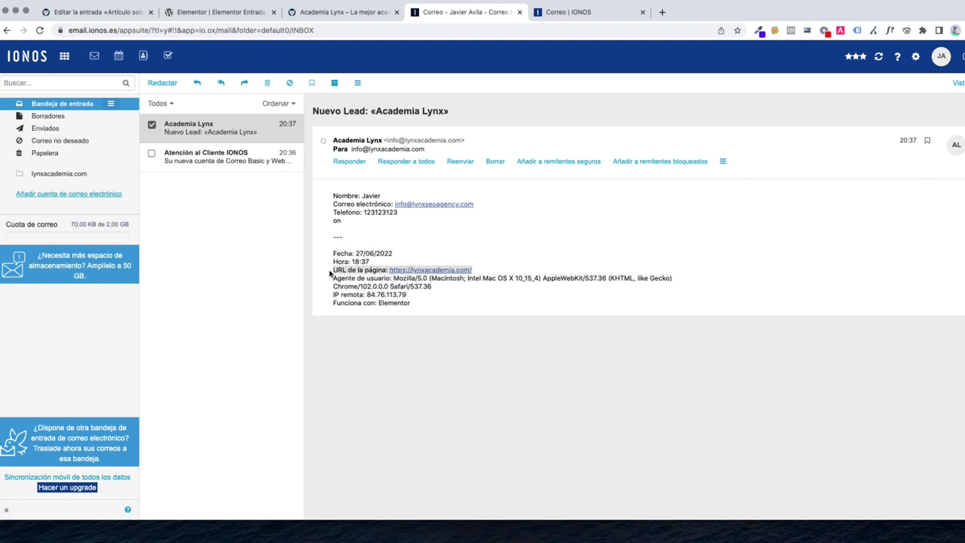
pyautogui.click(487, 268)
pyautogui.moveTo(475, 272); pyautogui.dragTo(388, 269)
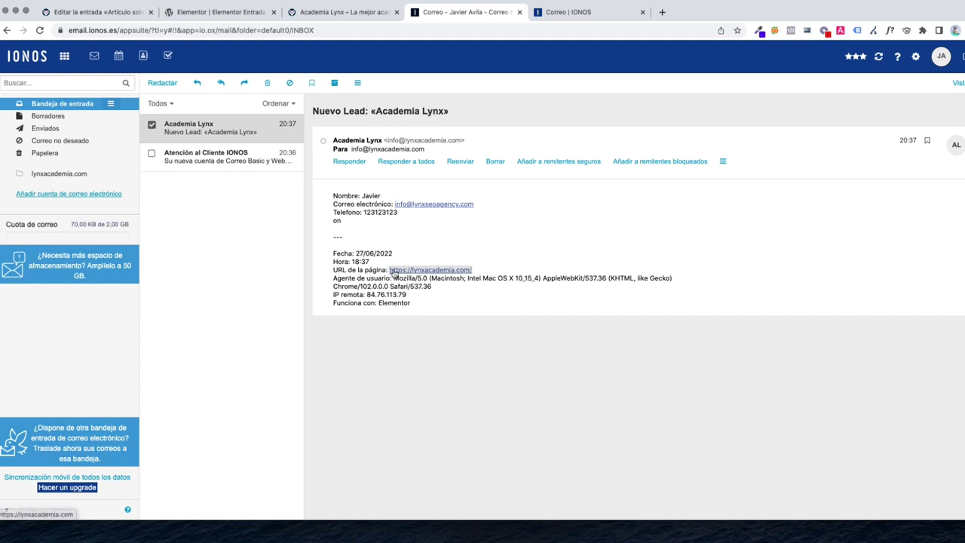
pyautogui.moveTo(413, 303); pyautogui.dragTo(328, 283)
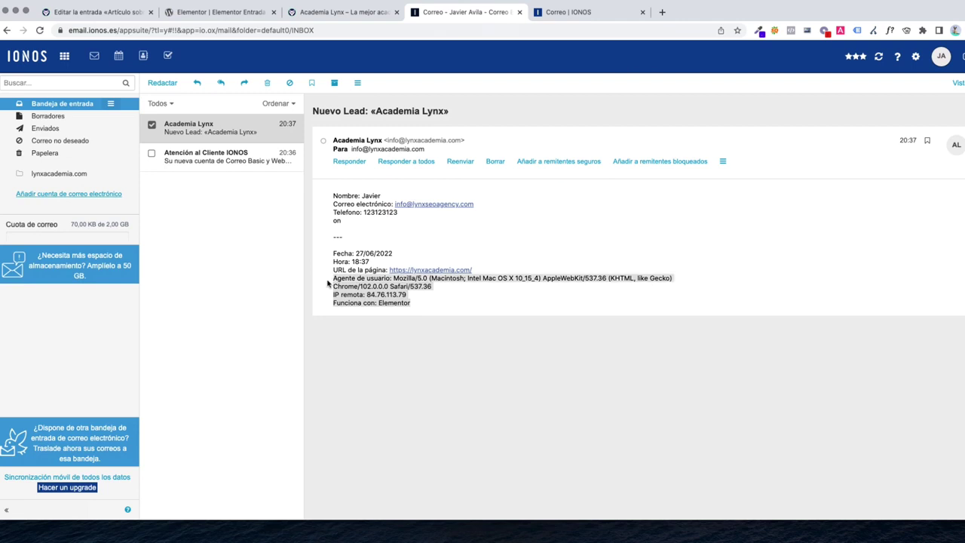
pyautogui.click(433, 310)
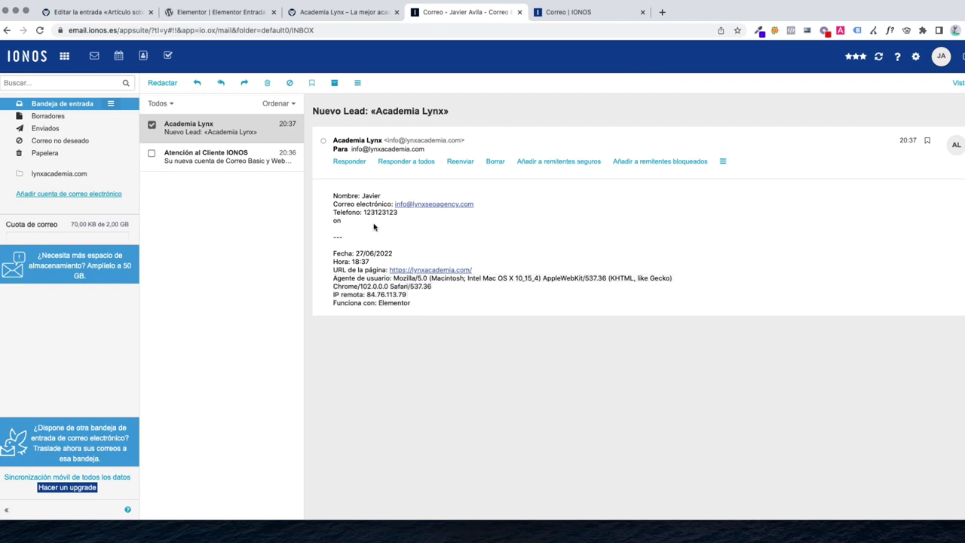
pyautogui.moveTo(400, 216); pyautogui.dragTo(320, 195)
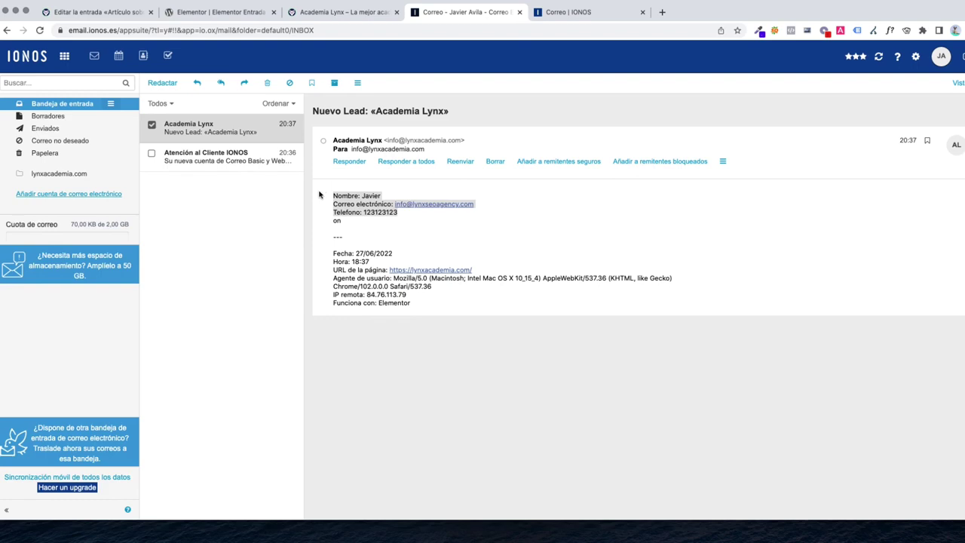
pyautogui.click(339, 12)
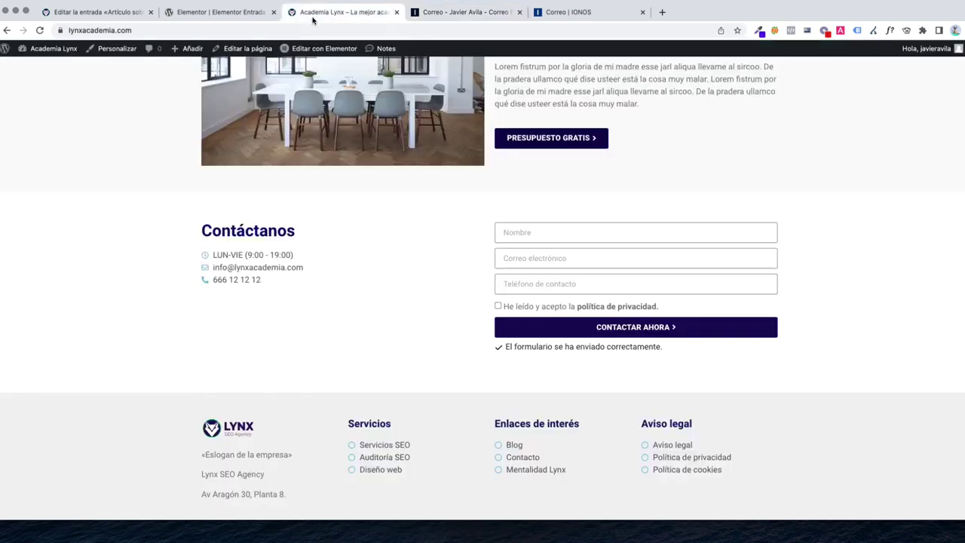
pyautogui.scroll(15, 435, 254)
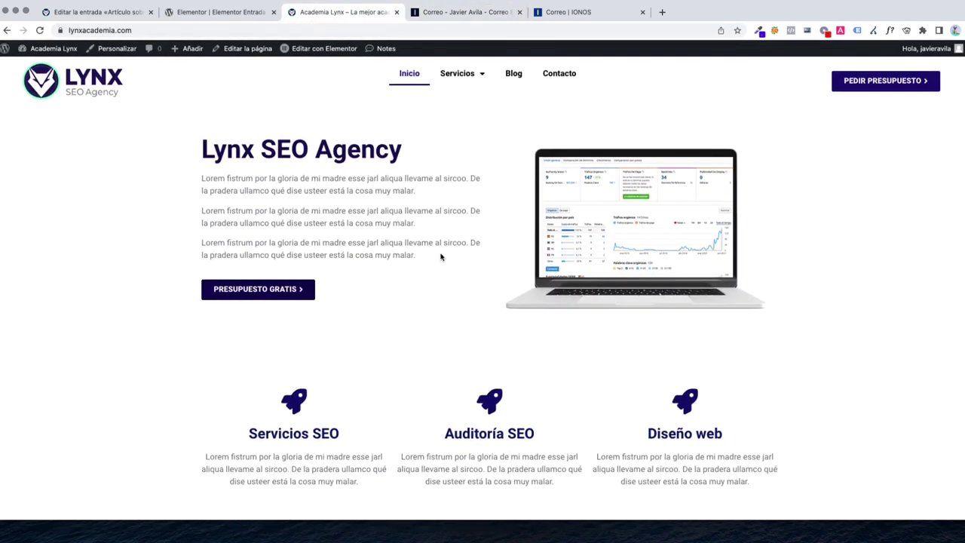